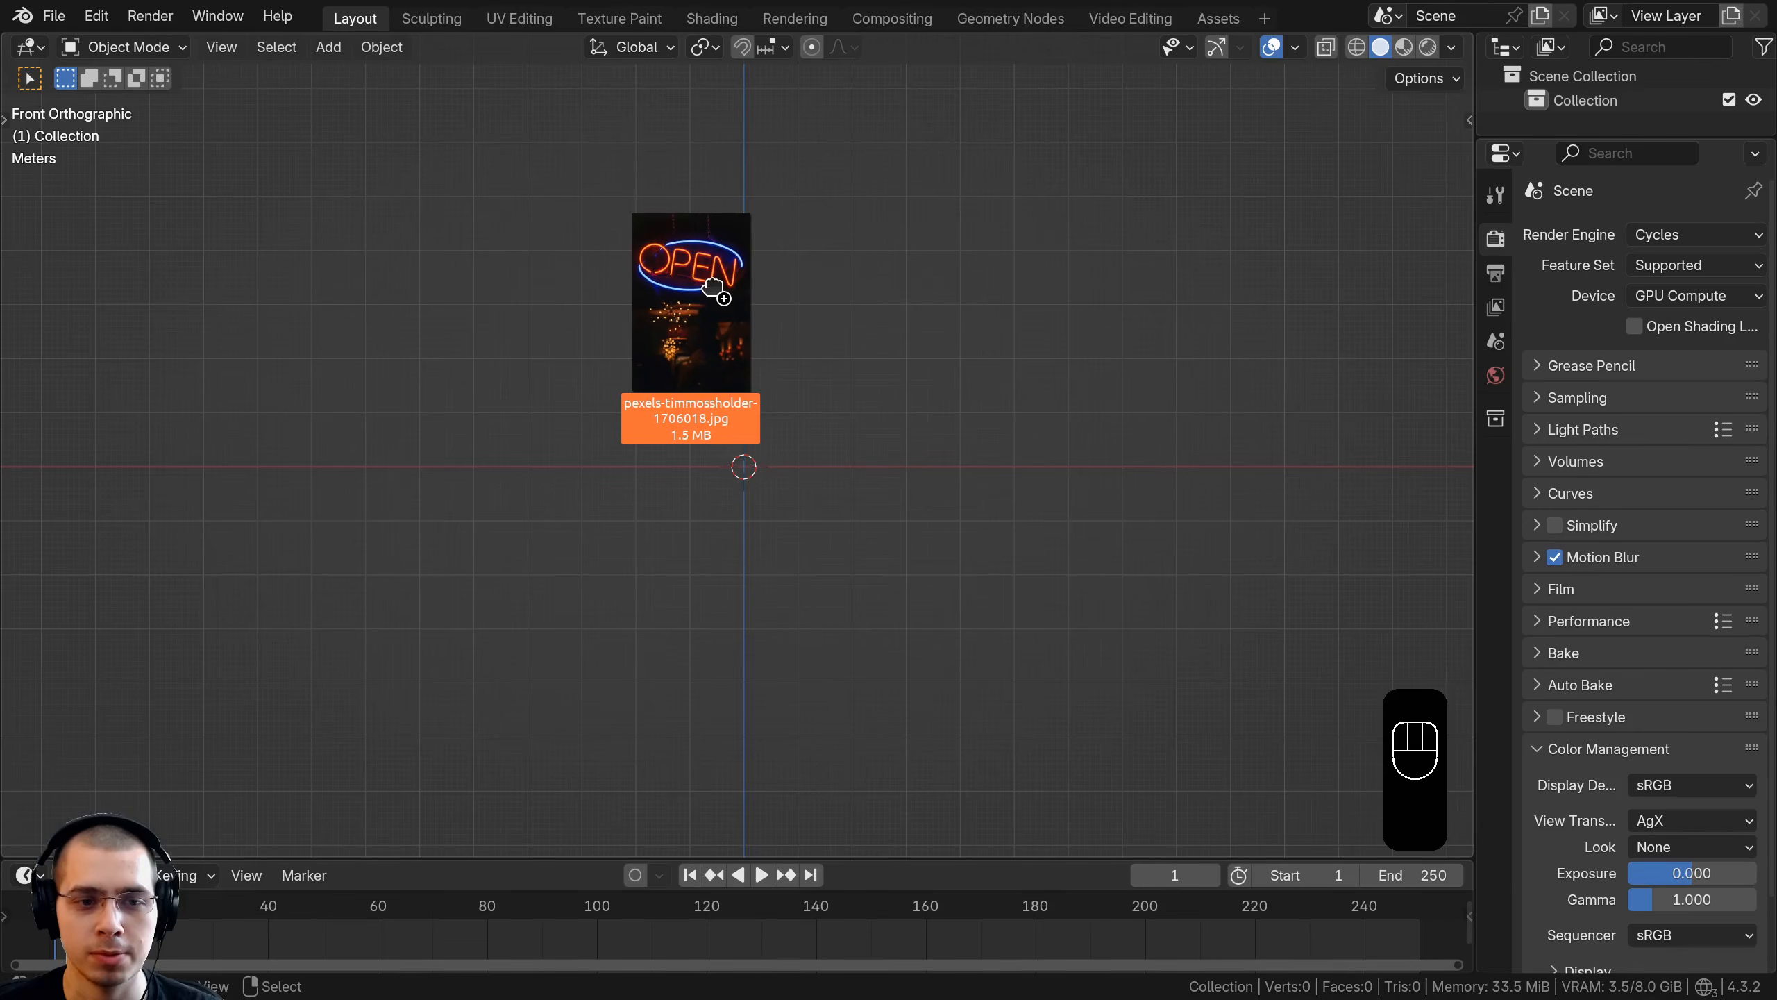
Bring the photo of the neon OPEN sign into the front view as a reference image
{"action": "left_click_drag", "start_coordinate": [828, 509], "coordinate": [723, 288]}
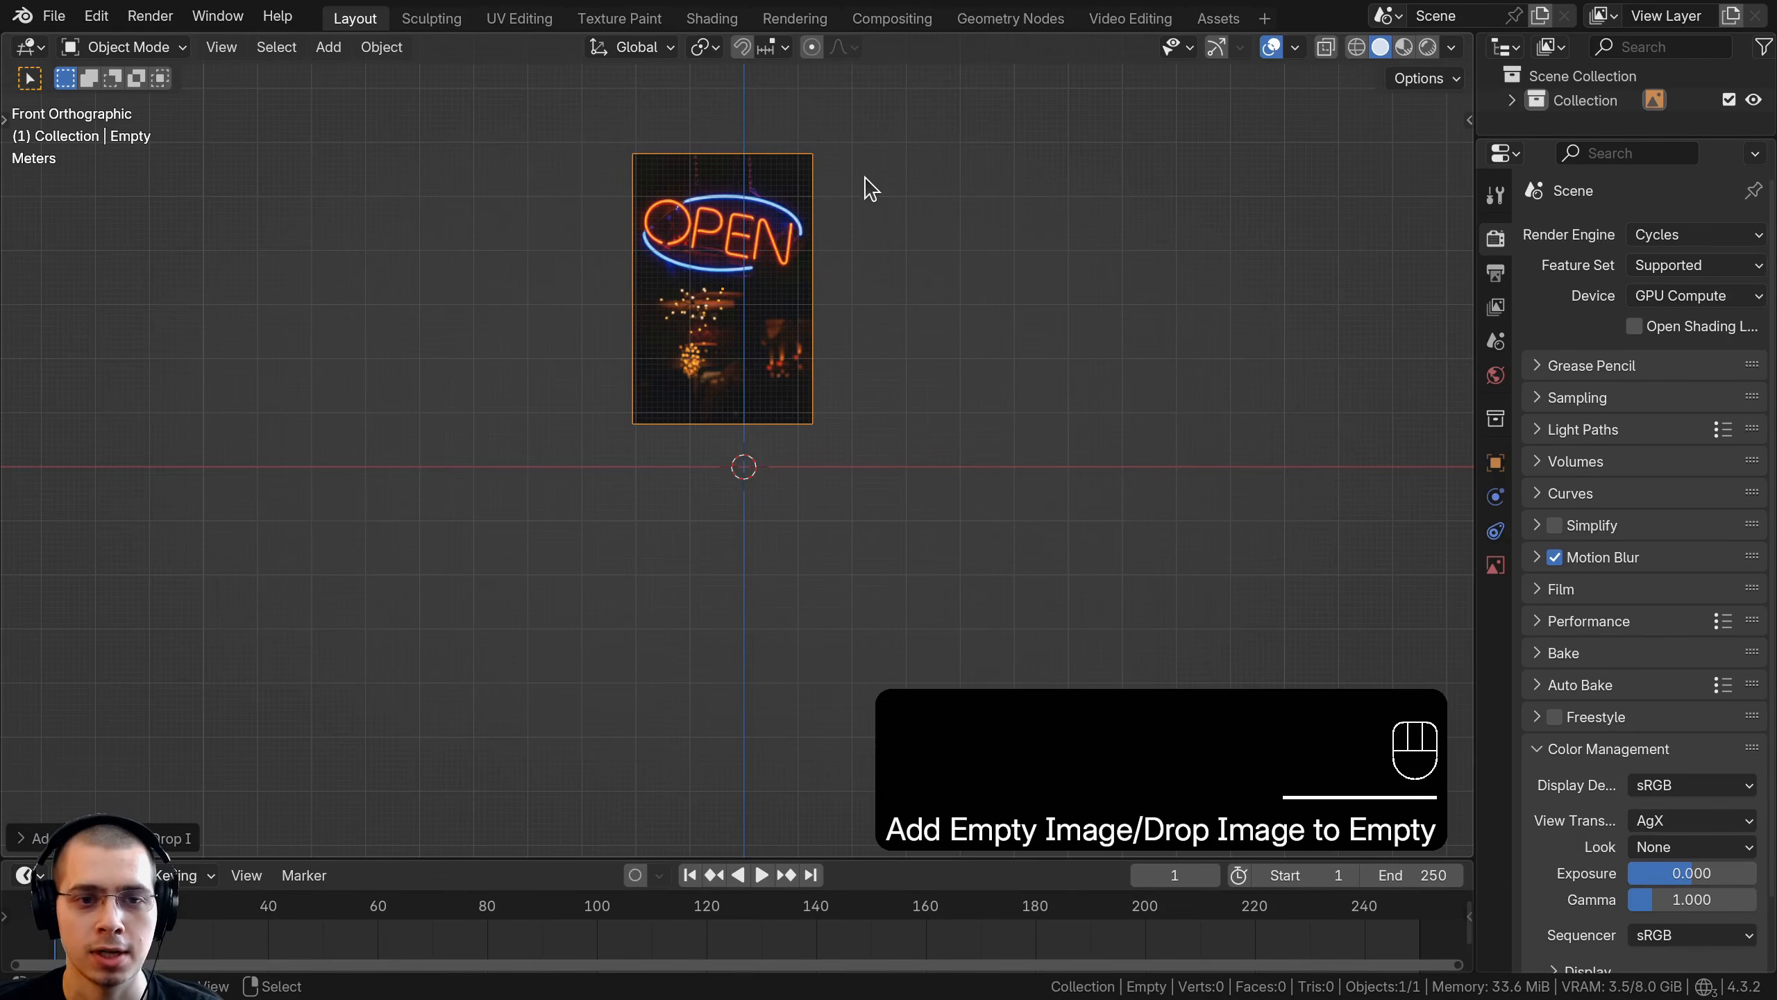
{"action": "scroll", "coordinate": [780, 378], "scroll_direction": "down", "scroll_amount": 3}
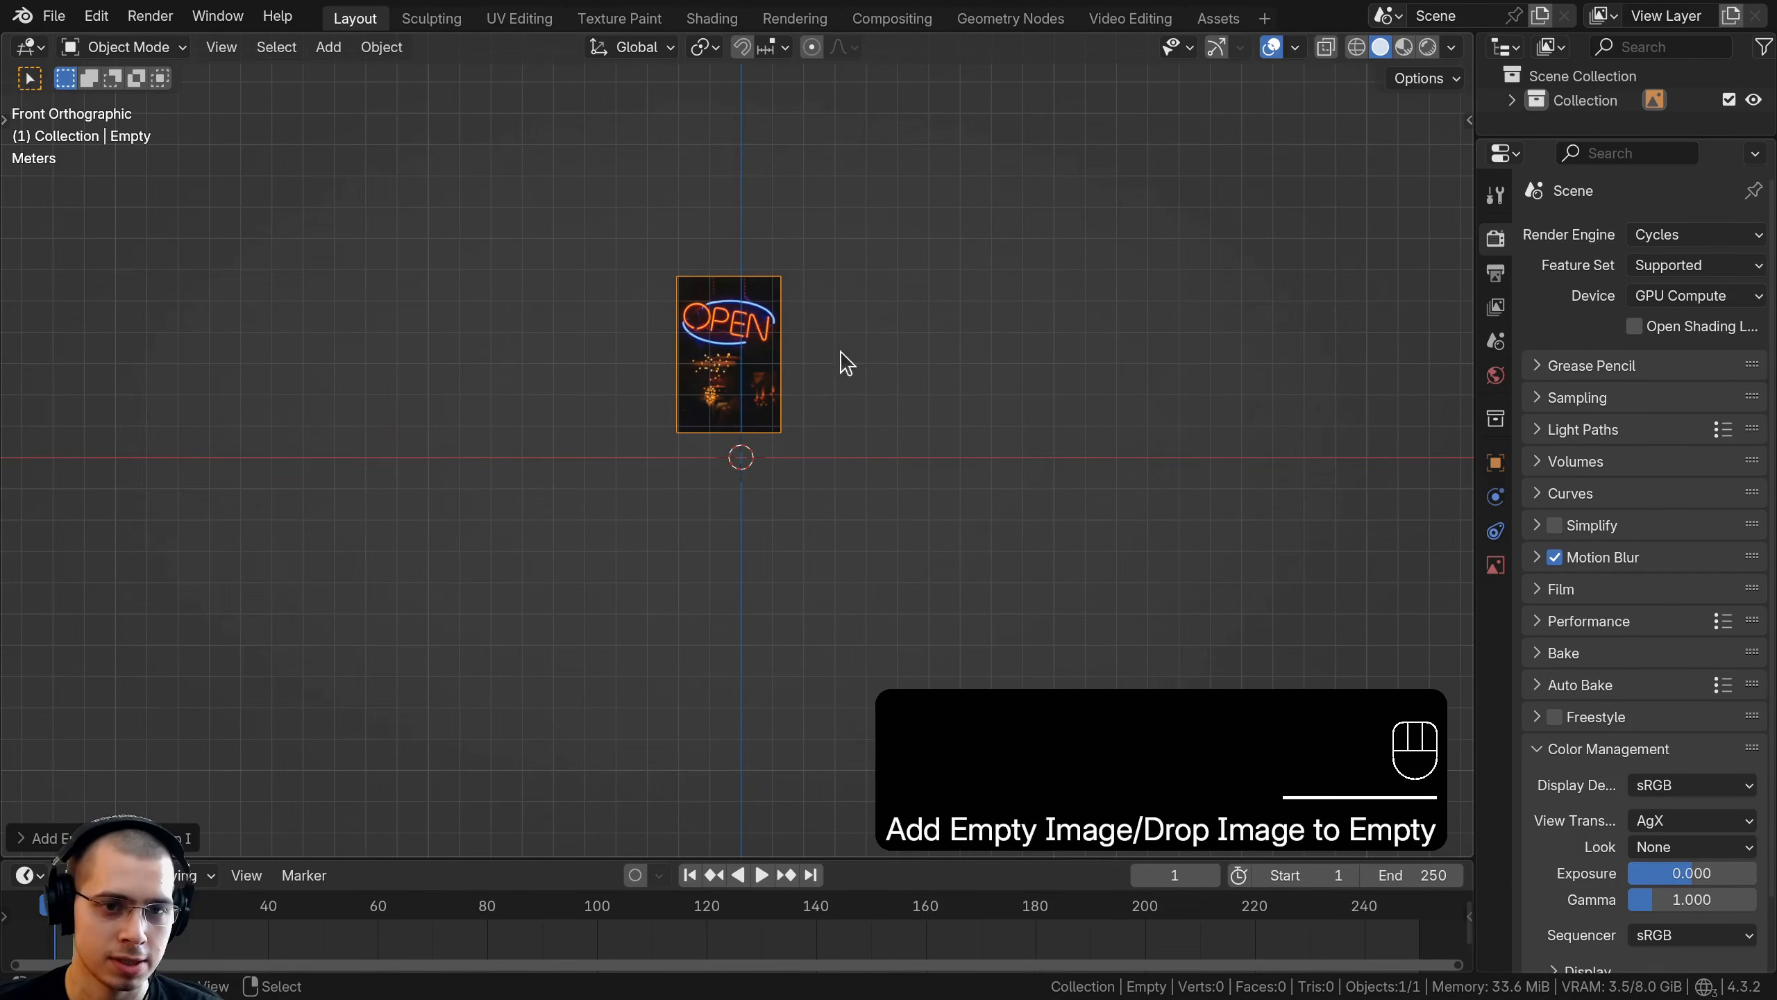
Enlarge, rotate and move the reference image so the OPEN lettering sits roughly level over the world origin
{"action": "key", "text": "s"}
{"action": "key", "text": "r"}
{"action": "key", "text": "g"}
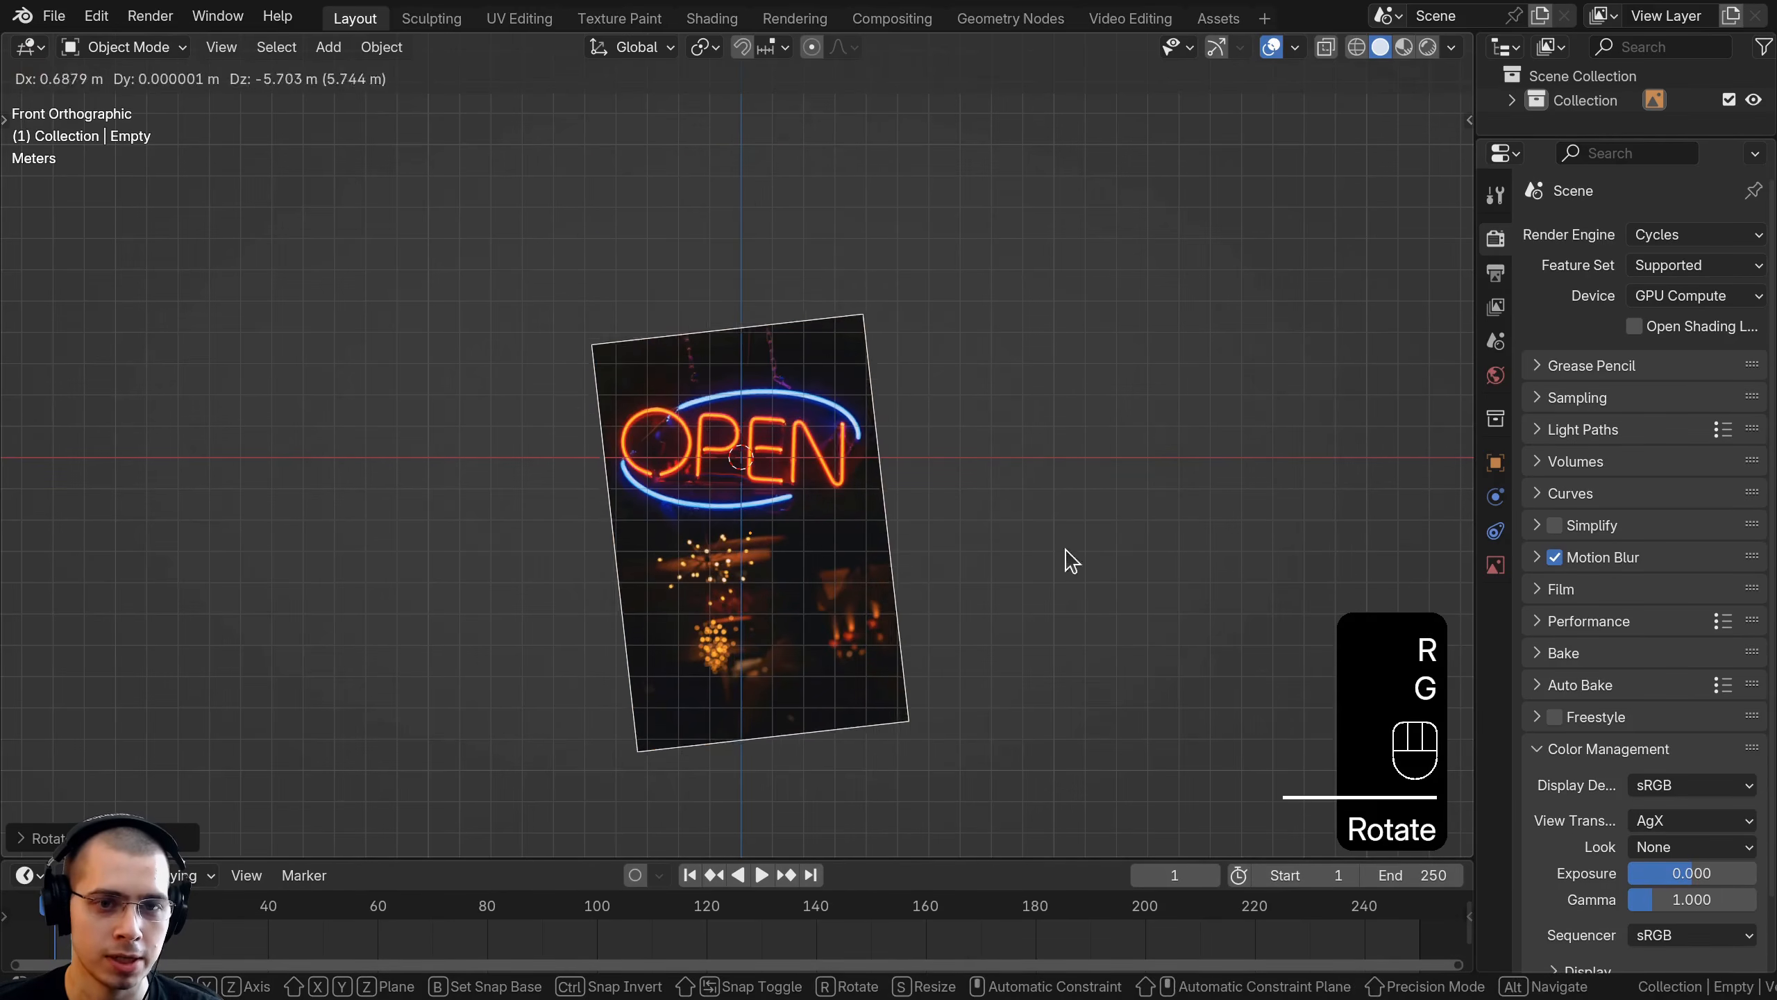
{"action": "left_click", "coordinate": [1066, 550]}
{"action": "scroll", "coordinate": [1084, 611], "scroll_direction": "up", "scroll_amount": 3}
{"action": "key", "text": "r"}
{"action": "left_click", "coordinate": [1118, 540]}
{"action": "key", "text": "g"}
{"action": "left_click", "coordinate": [1135, 566]}
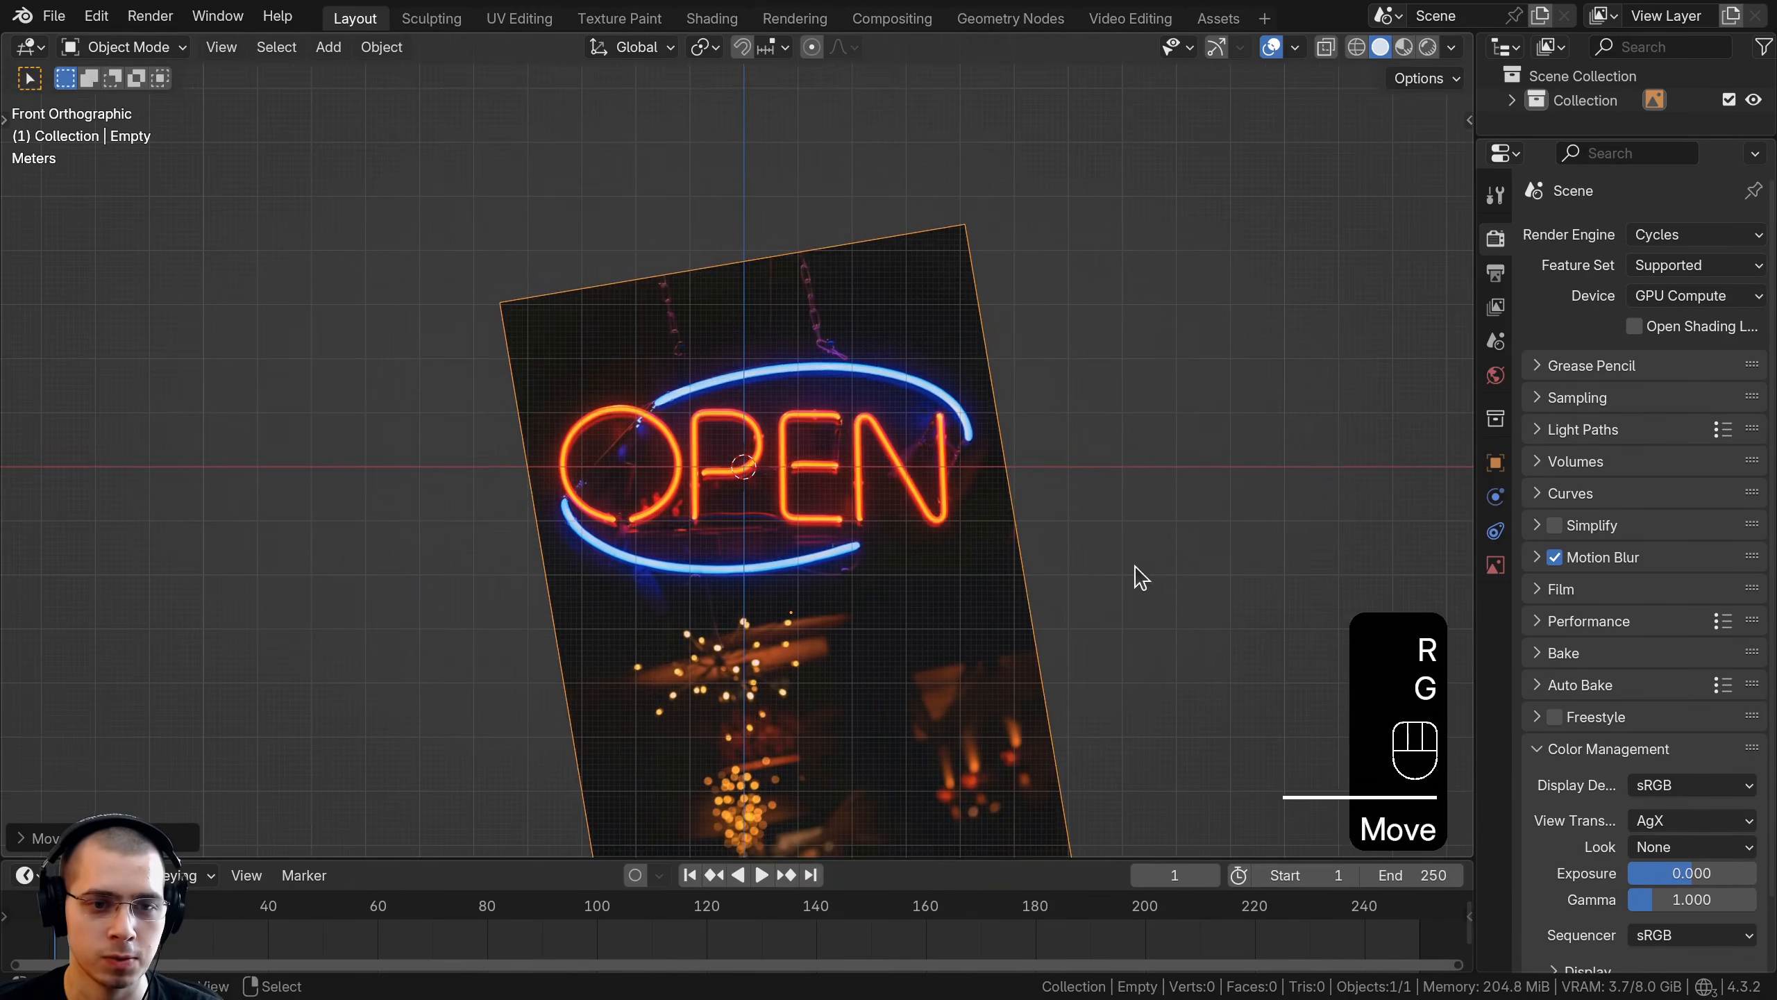
Fine-tune the rotation, scale and position of the reference image to straighten the OPEN lettering around the origin
{"action": "key", "text": "r"}
{"action": "scroll", "coordinate": [1259, 574], "scroll_direction": "up", "scroll_amount": 2}
{"action": "key", "text": "s"}
{"action": "left_click", "coordinate": [1257, 549]}
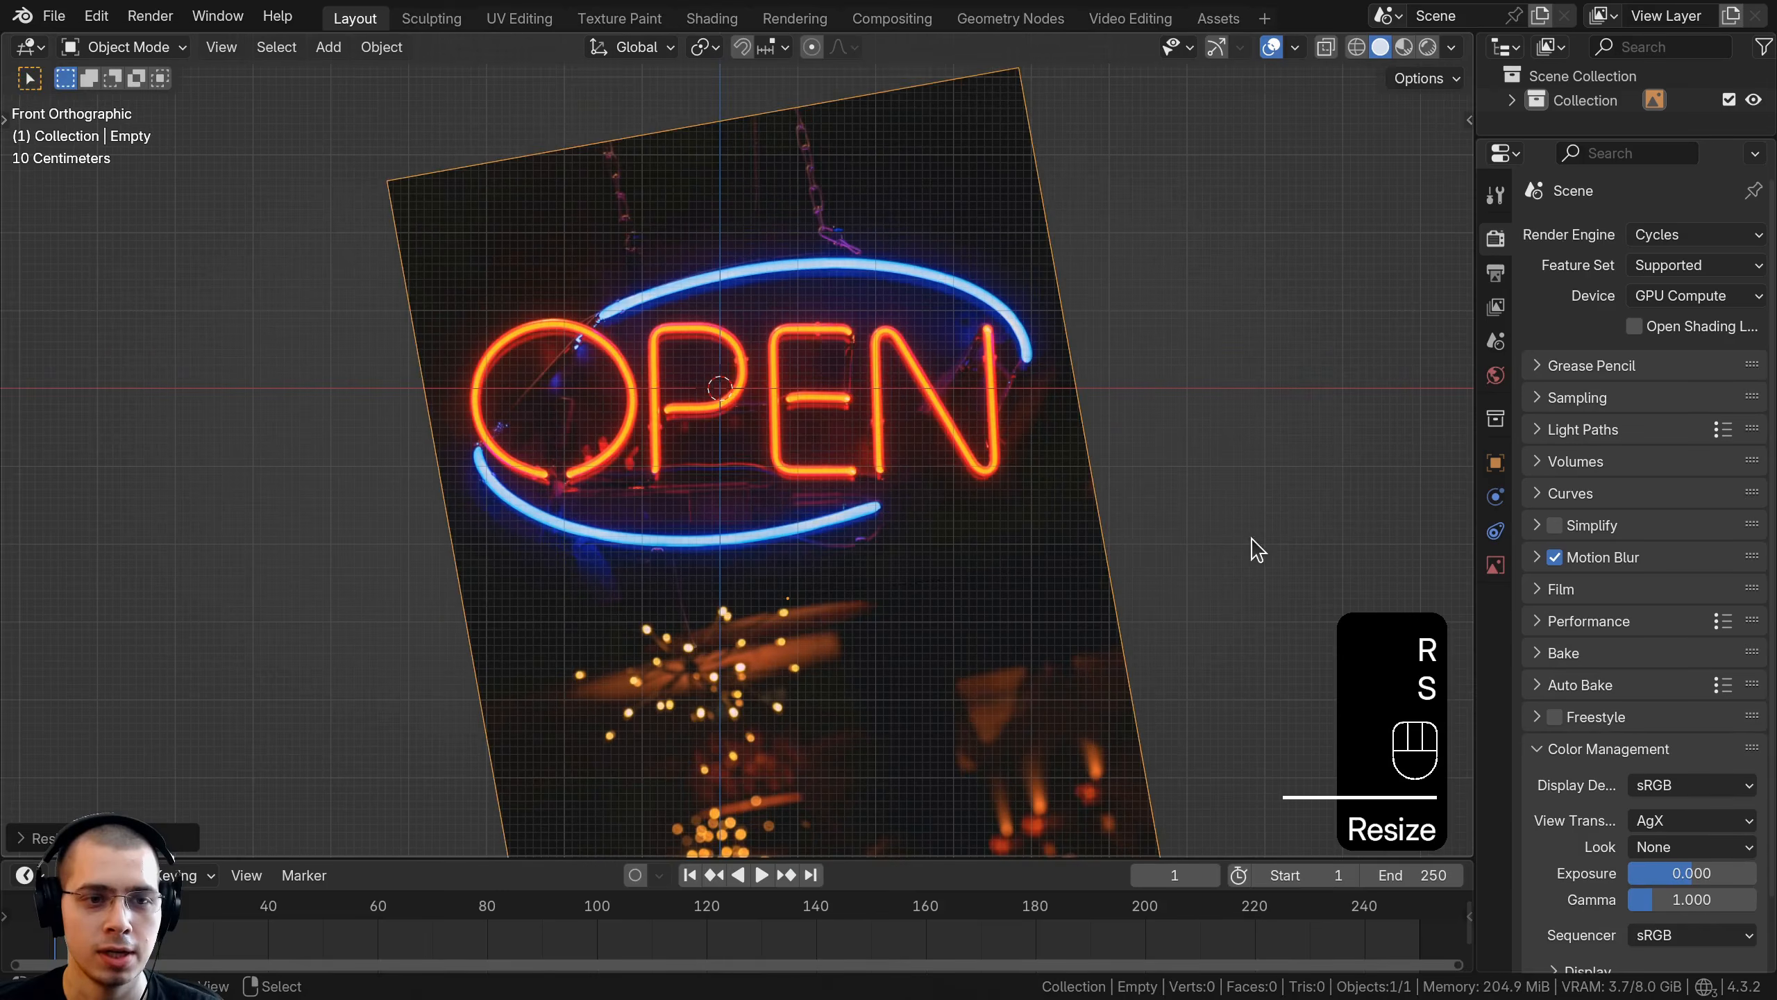
{"action": "key", "text": "g"}
{"action": "key", "text": "s"}
{"action": "left_click", "coordinate": [1210, 568]}
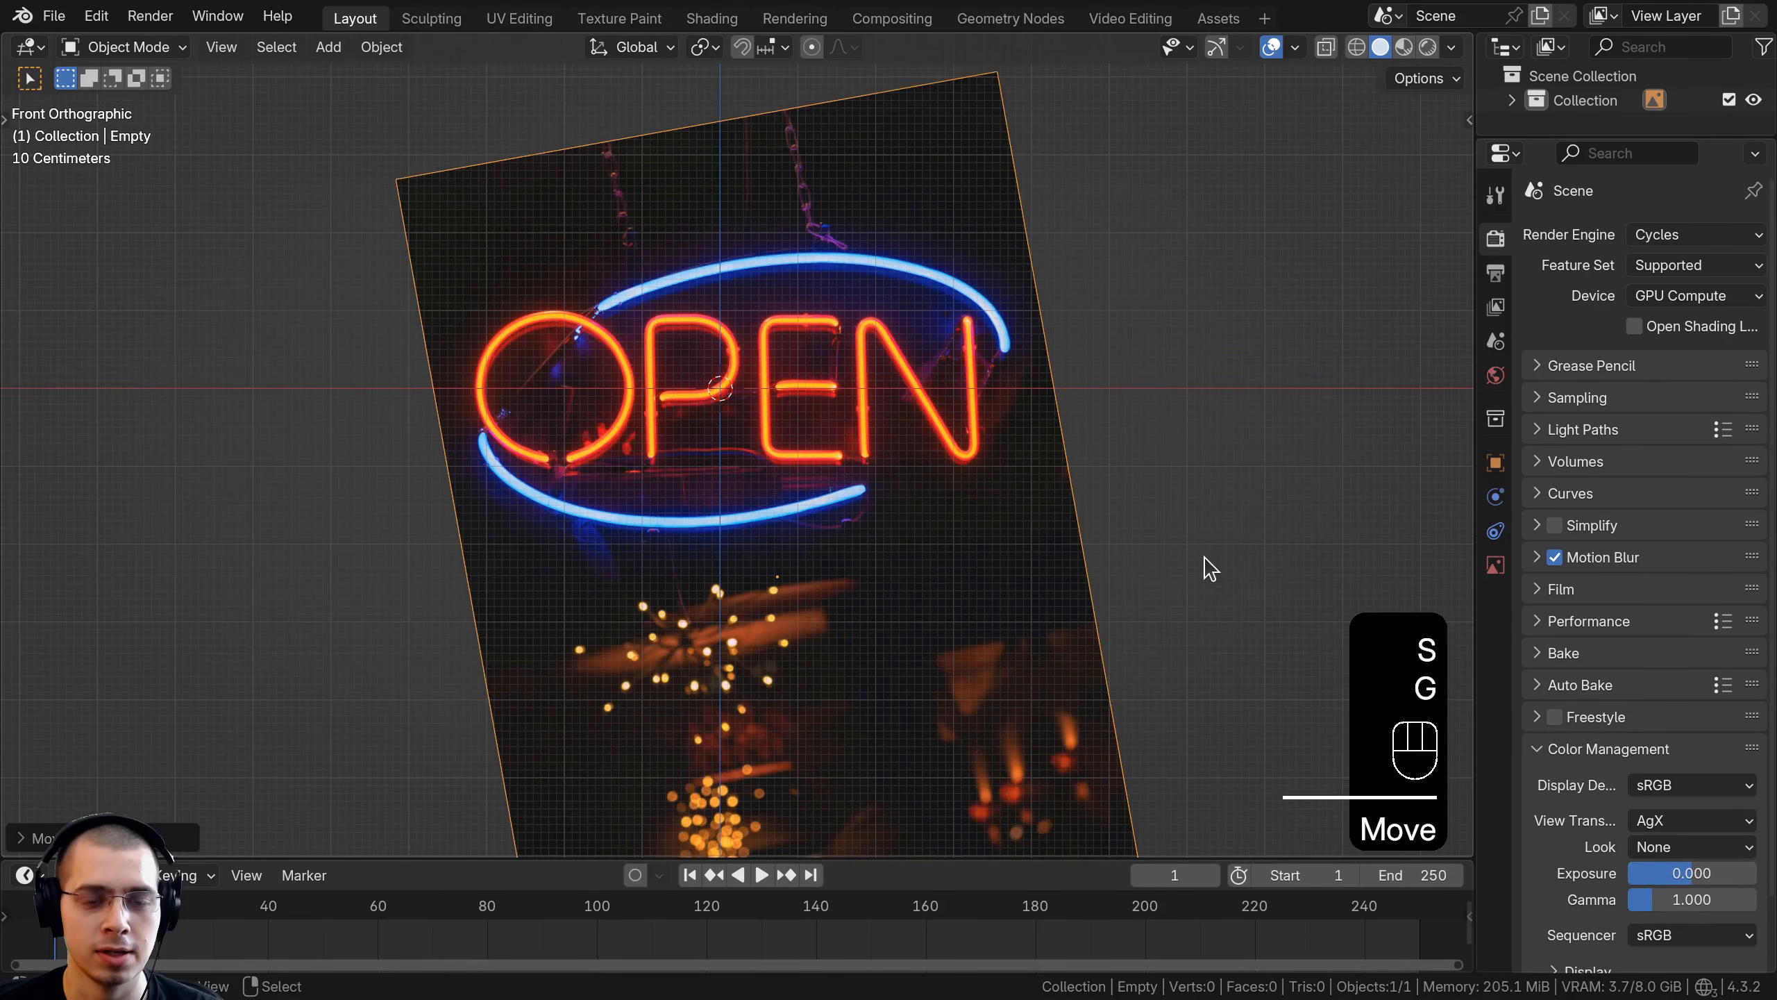
Enable opacity for the reference image and lower it to 0.130
{"action": "scroll", "coordinate": [1182, 584], "scroll_direction": "down", "scroll_amount": 5}
{"action": "scroll", "coordinate": [1128, 593], "scroll_direction": "up", "scroll_amount": 5}
{"action": "left_click", "coordinate": [1460, 574]}
{"action": "left_click_drag", "start_coordinate": [1475, 539], "coordinate": [1335, 546]}
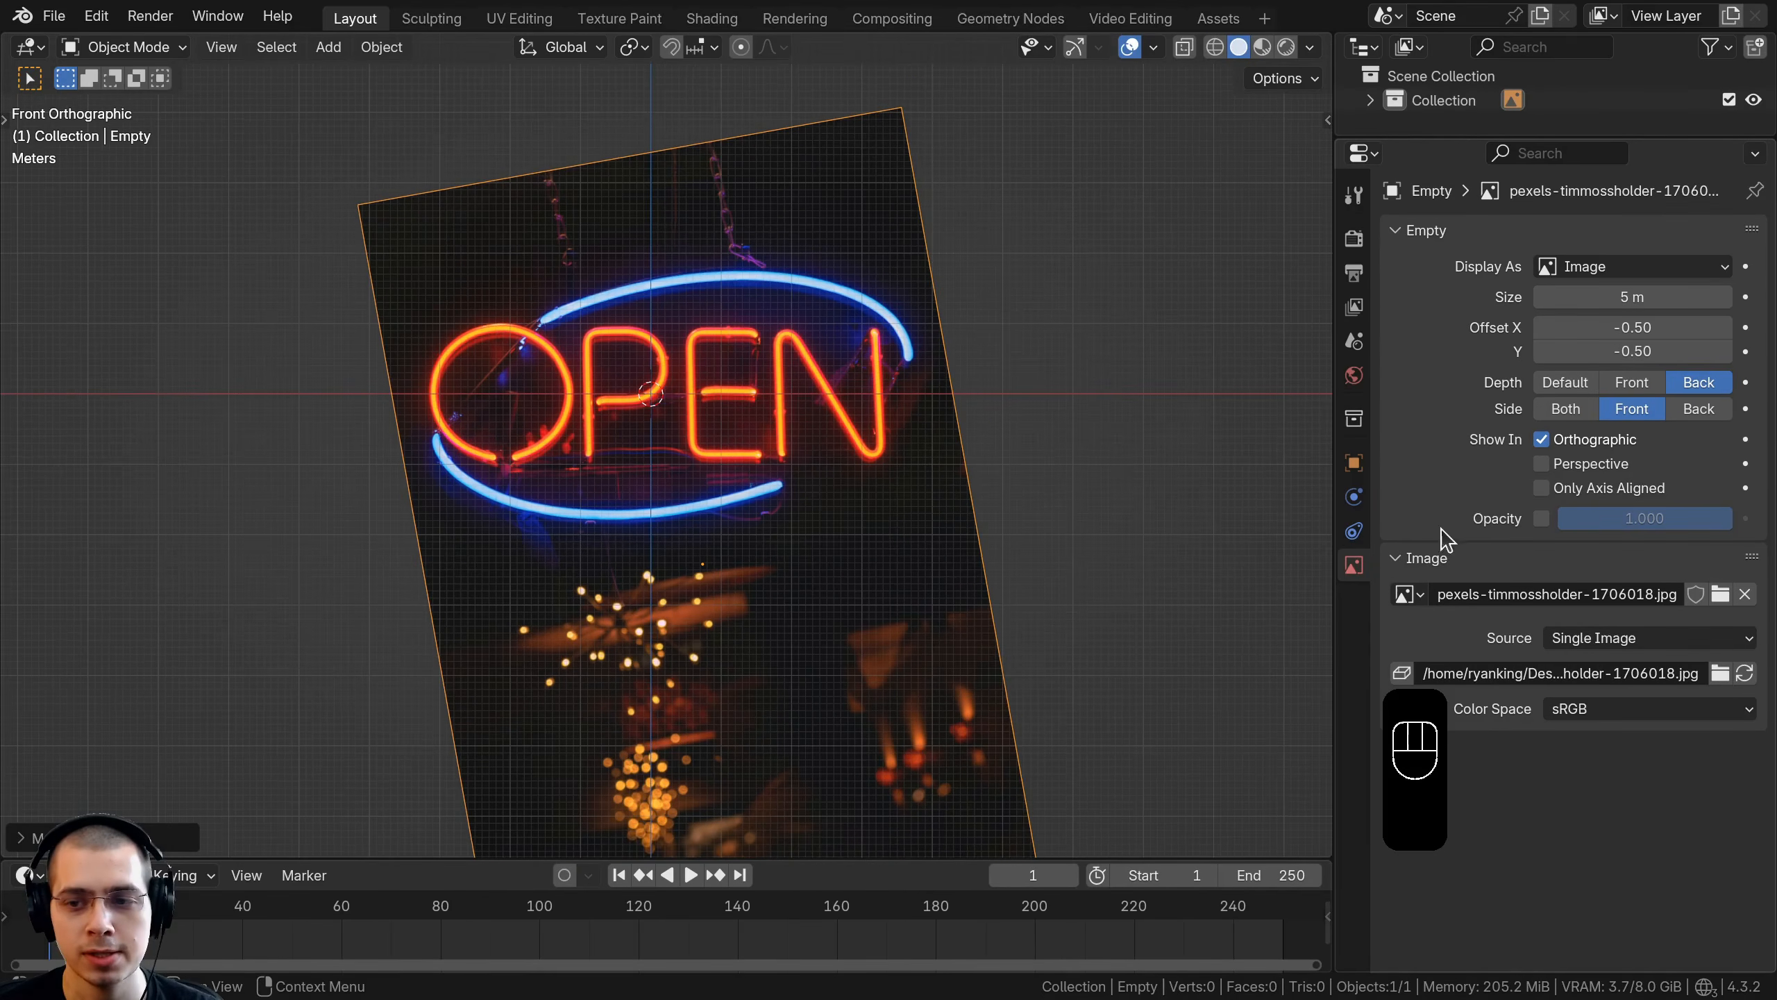
{"action": "left_click", "coordinate": [1542, 520]}
{"action": "left_click_drag", "start_coordinate": [1686, 519], "coordinate": [1584, 519]}
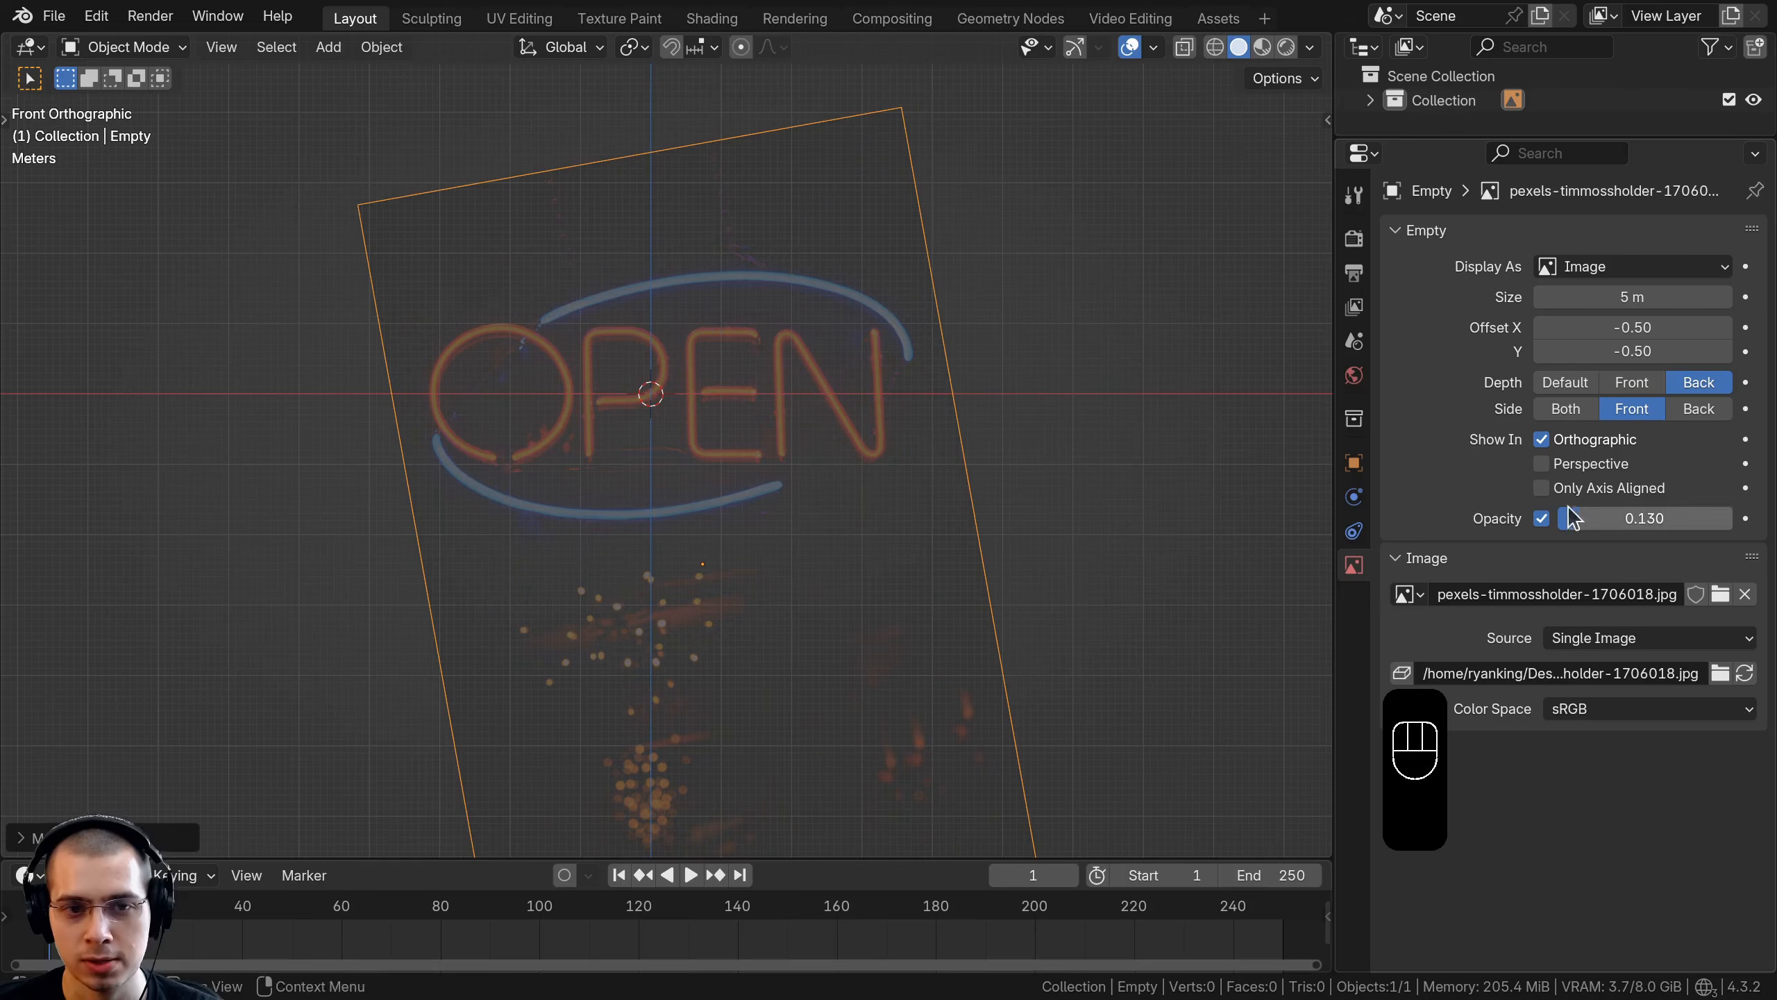
Narrow the properties area and shift the reference image slightly so the sign is centred on the vertical axis
{"action": "scroll", "coordinate": [693, 465], "scroll_direction": "up", "scroll_amount": 2}
{"action": "left_click_drag", "start_coordinate": [757, 354], "coordinate": [769, 465]}
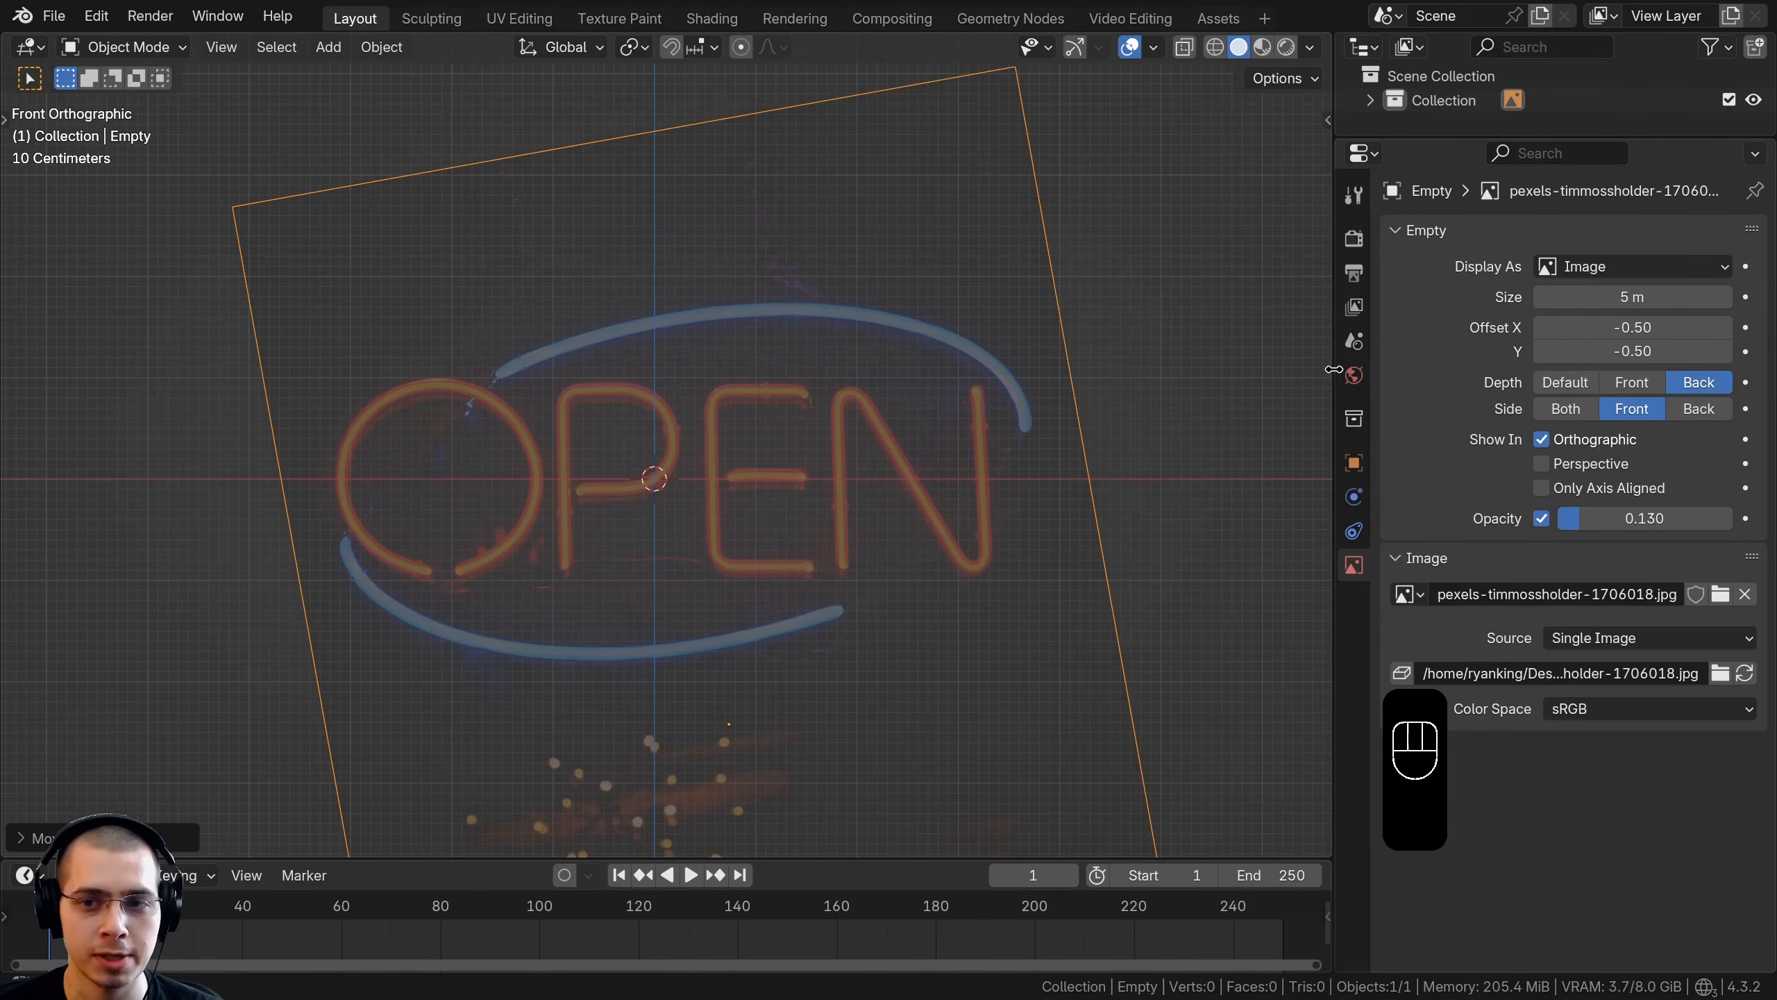
{"action": "left_click_drag", "start_coordinate": [1333, 369], "coordinate": [1640, 369]}
{"action": "key", "text": "g"}
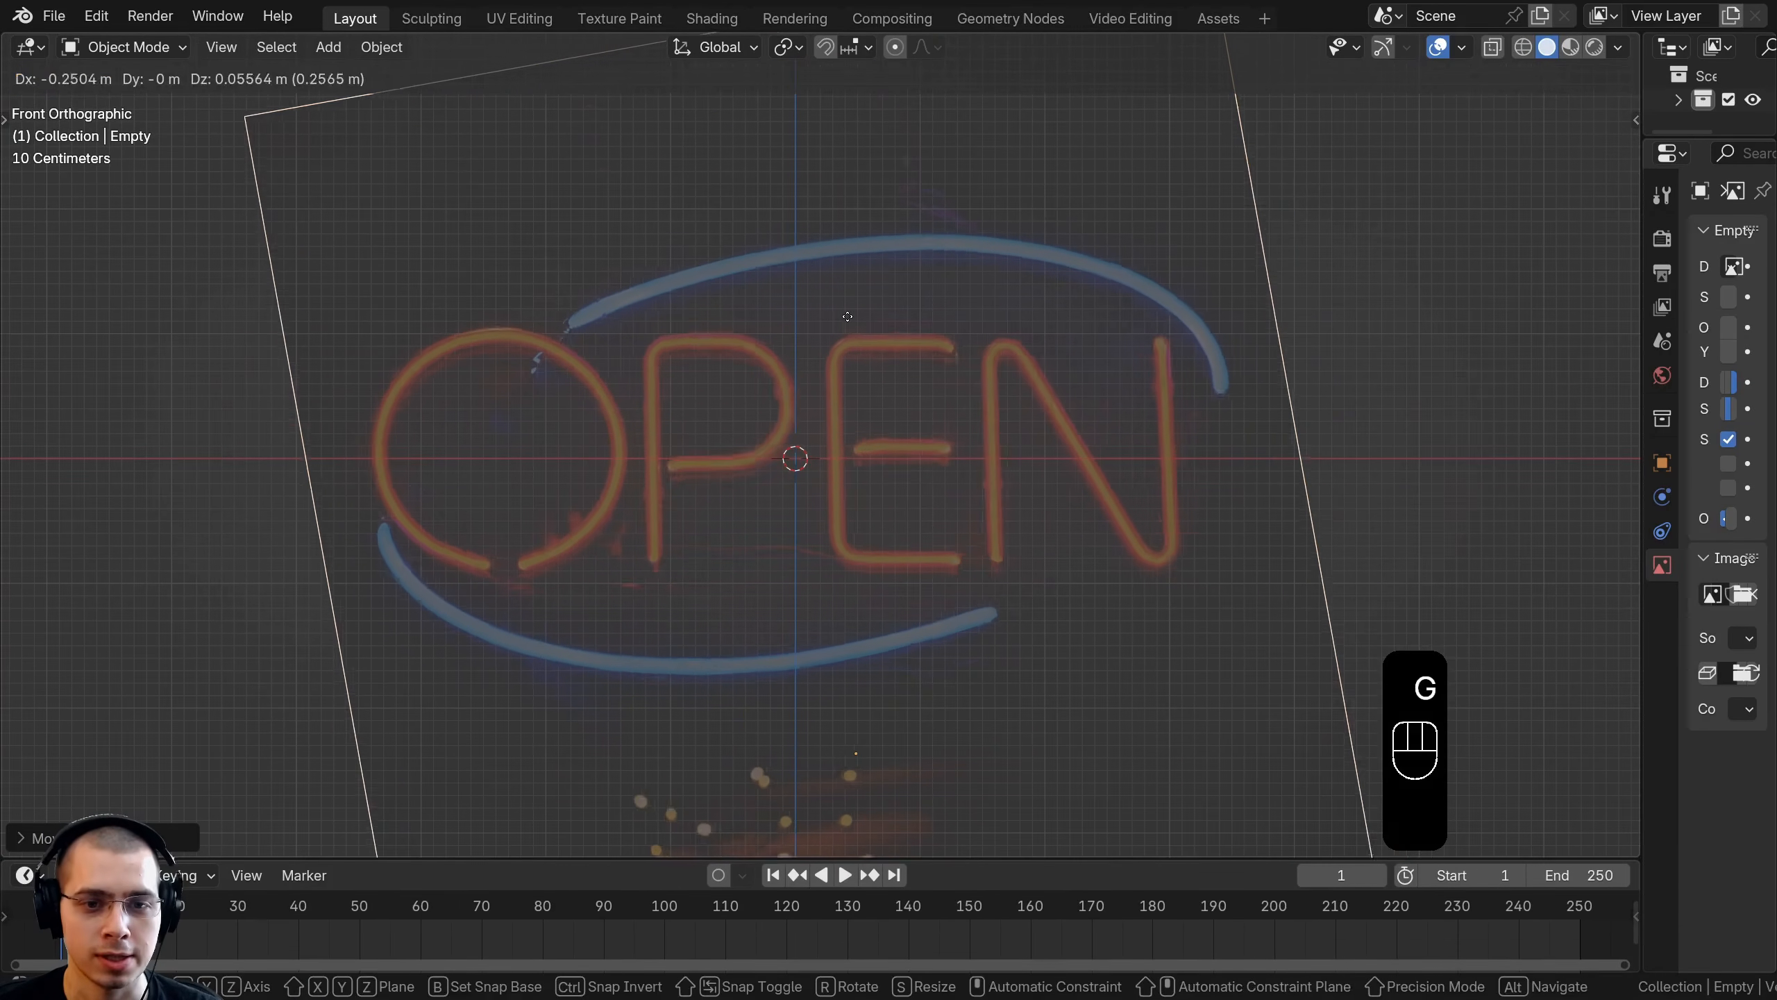
{"action": "left_click", "coordinate": [794, 269]}
Add a plane mesh and rotate it 90° around the X axis so it faces the front view
{"action": "key", "text": "shift+a"}
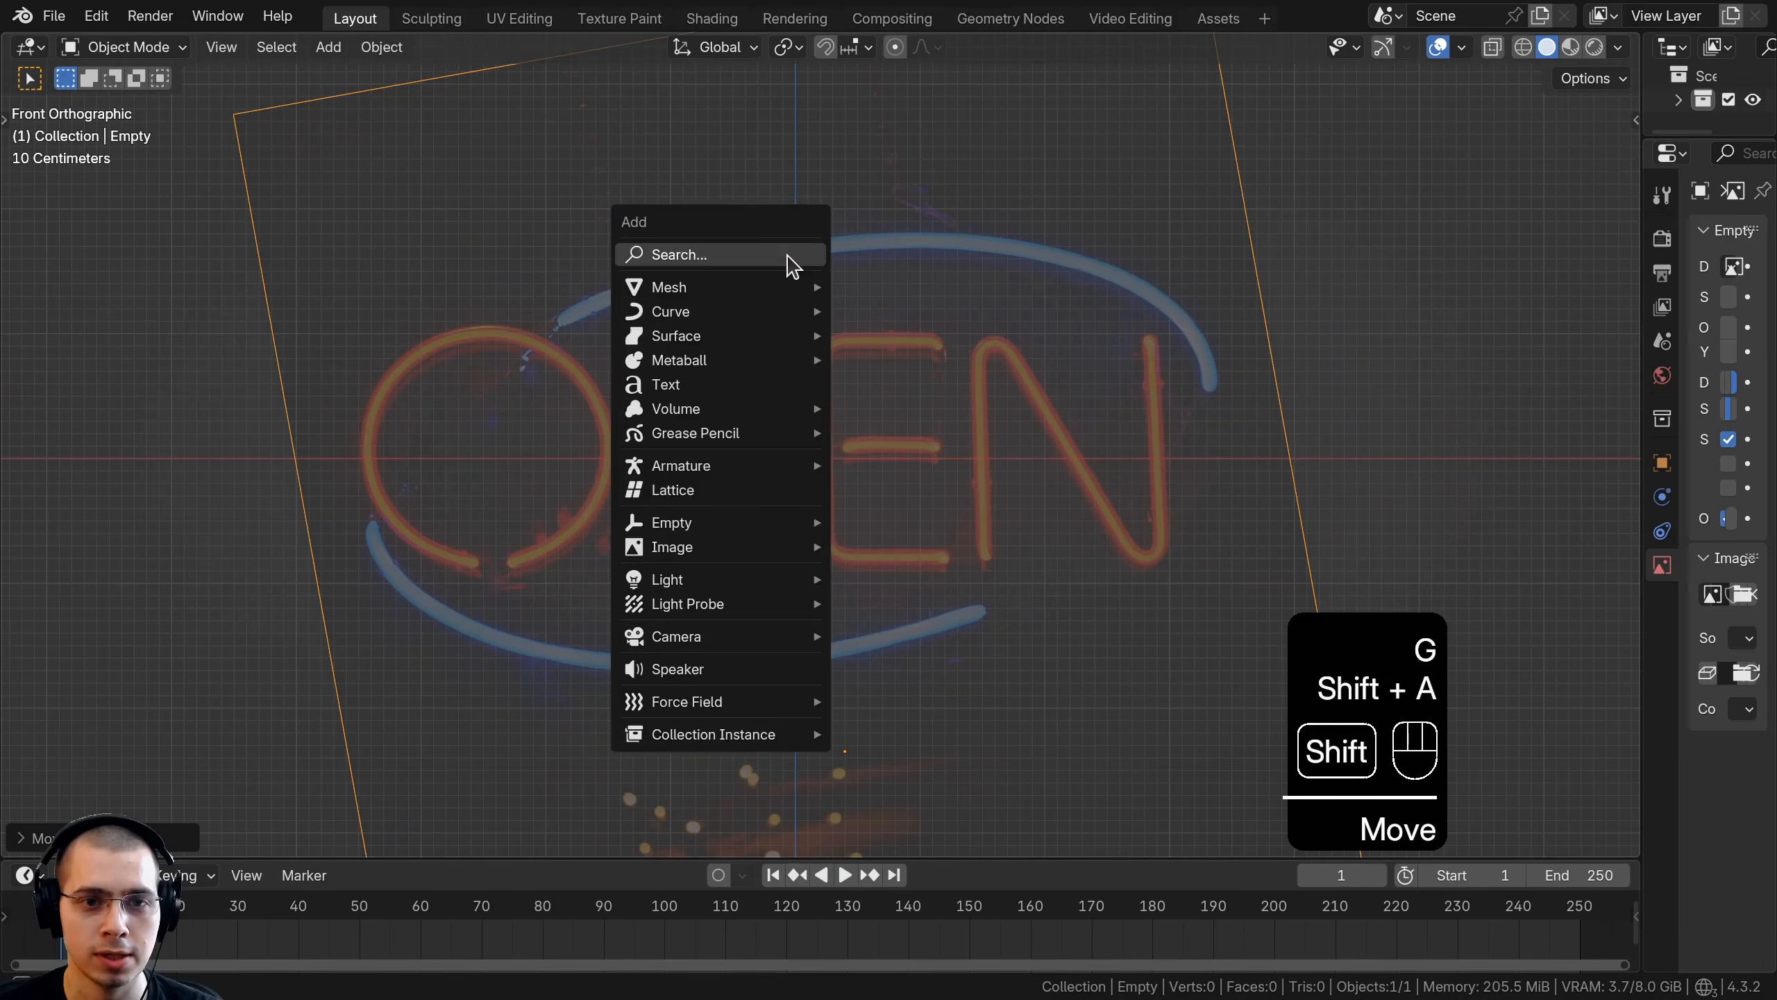
{"action": "mouse_move", "coordinate": [754, 291]}
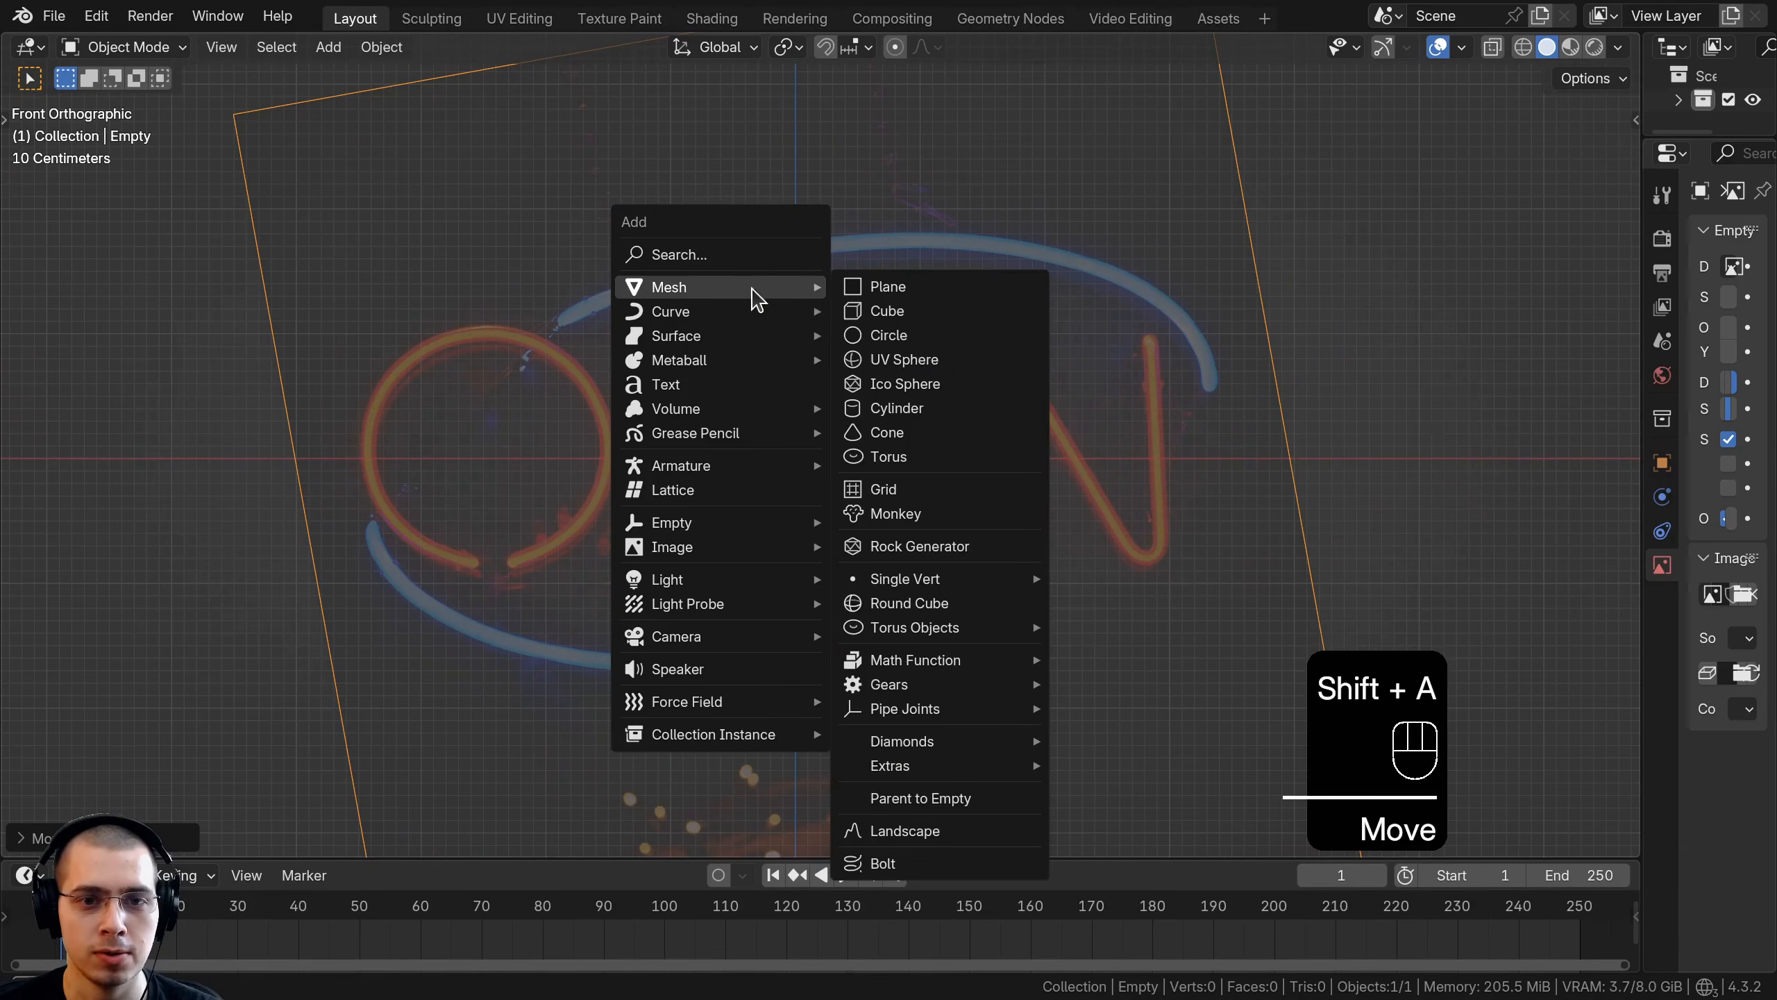
{"action": "left_click", "coordinate": [902, 286]}
{"action": "key", "text": "r"}
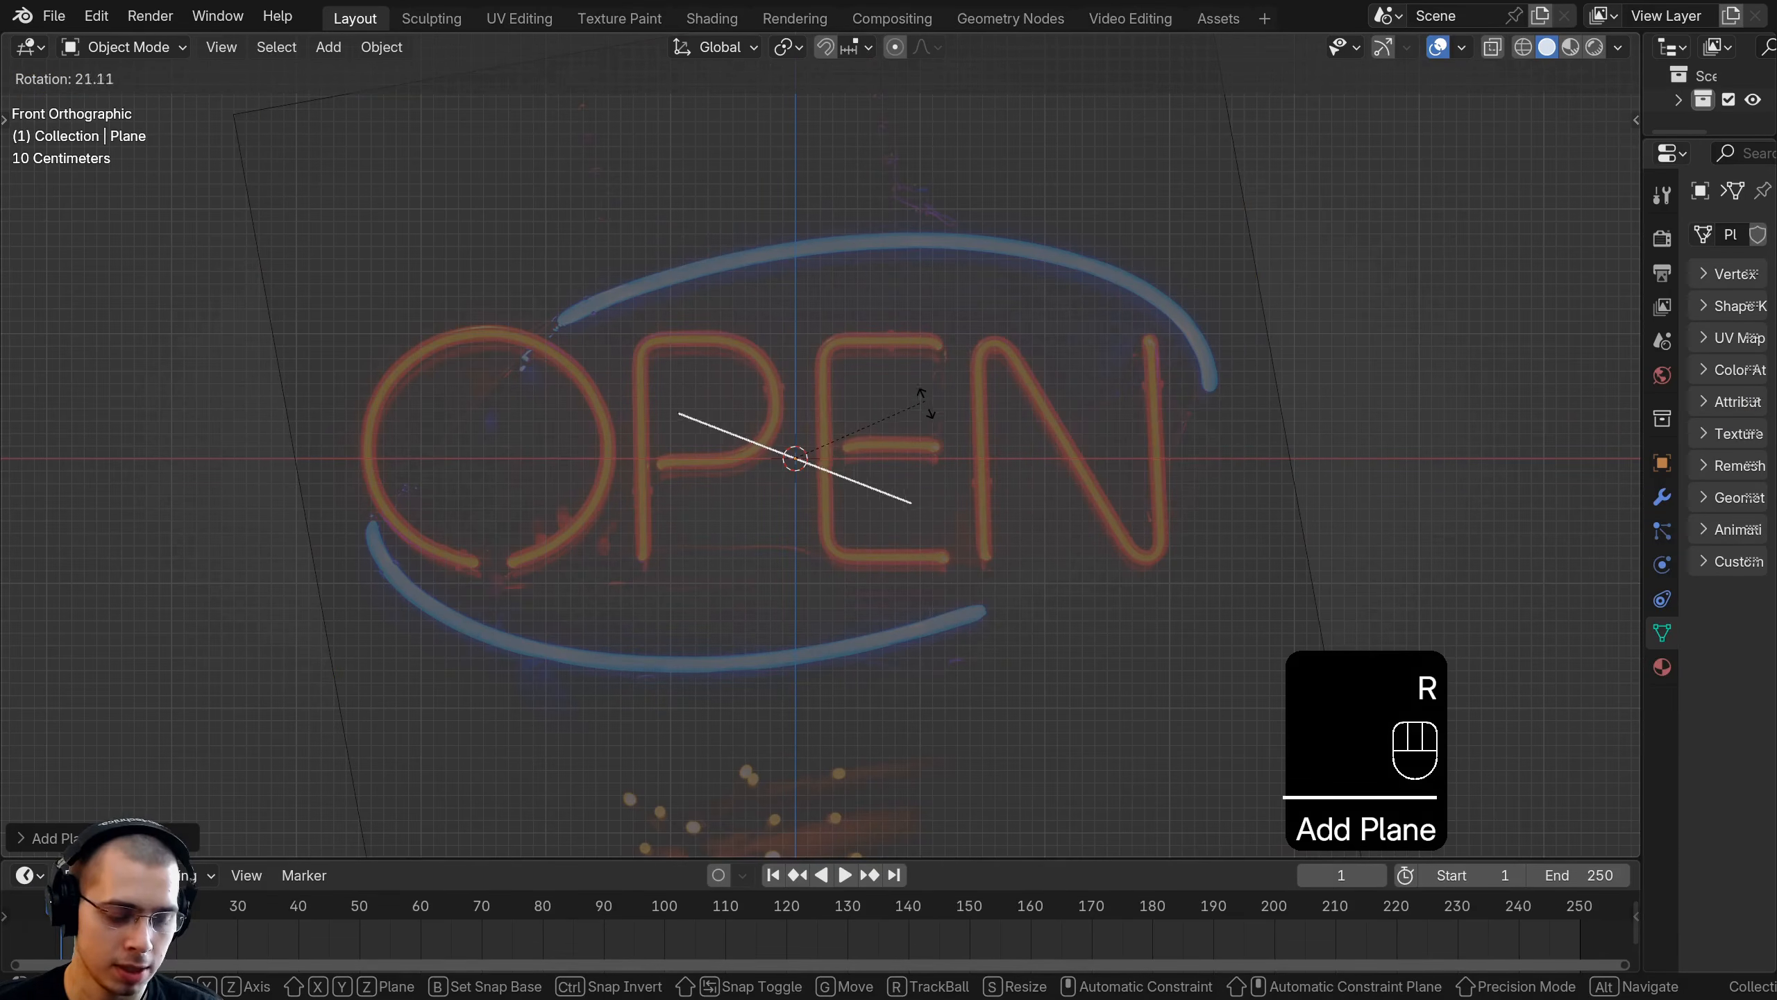
{"action": "type", "text": "x90"}
{"action": "key", "text": "Return"}
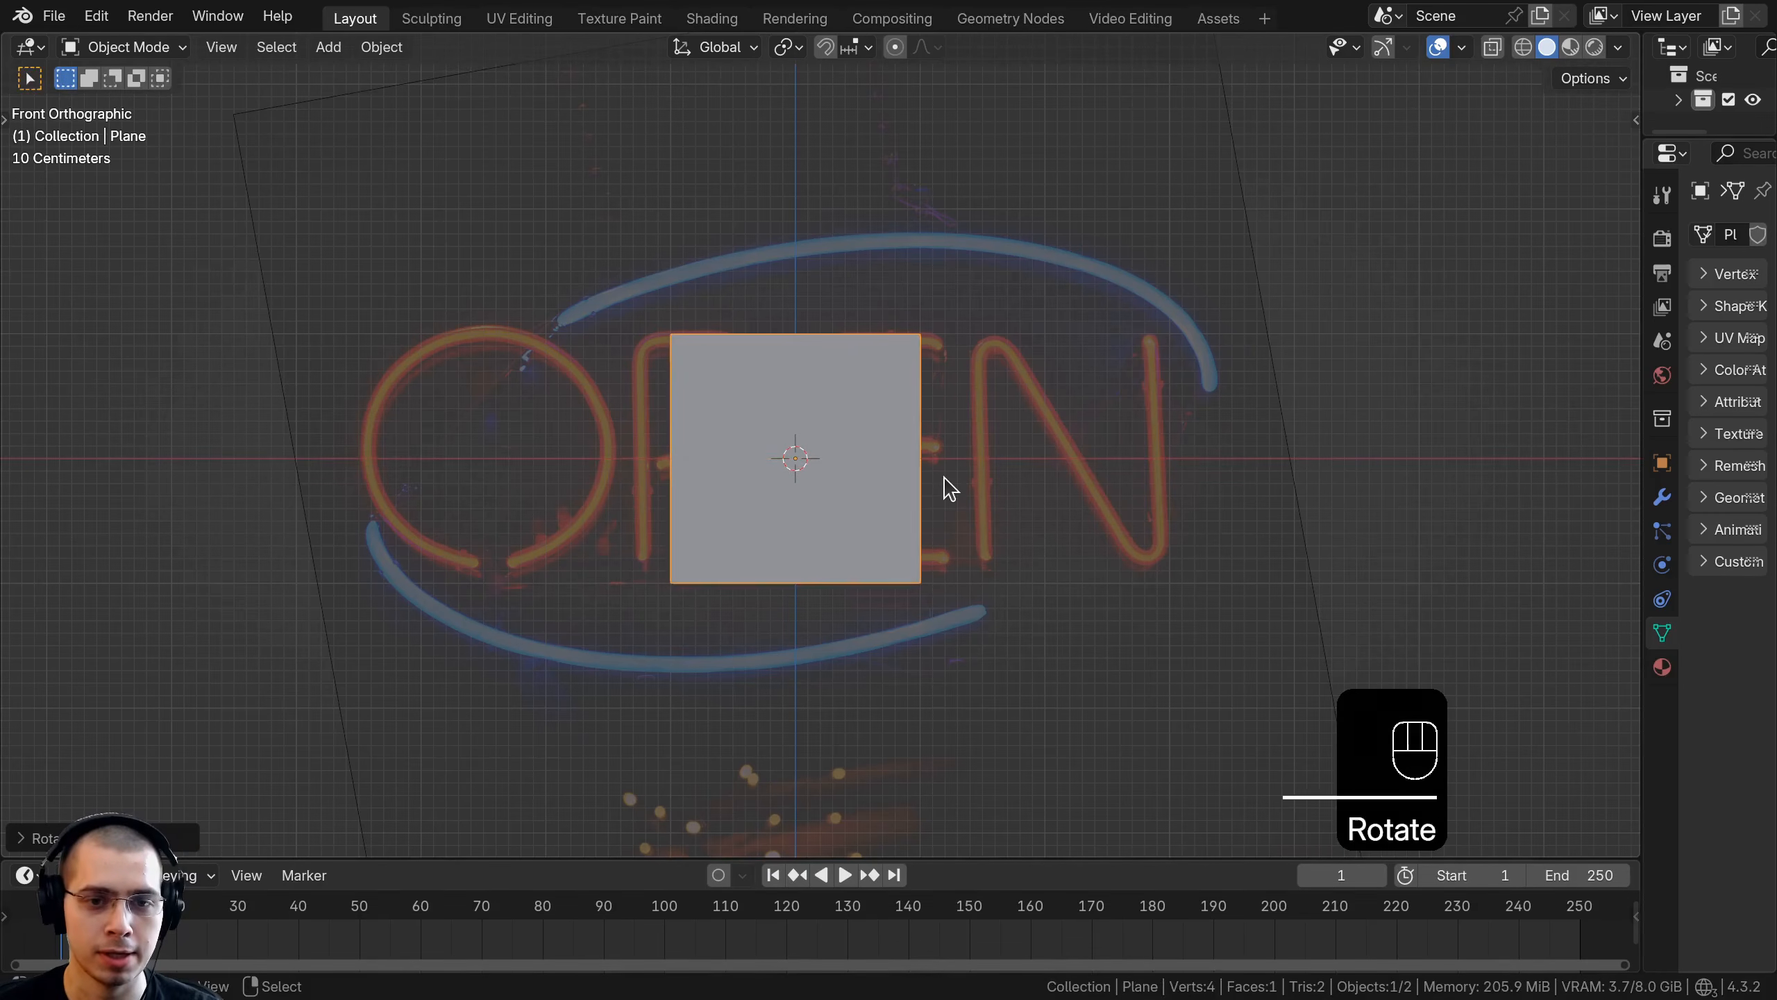
Apply the plane's rotation
{"action": "scroll", "coordinate": [930, 406], "scroll_direction": "up", "scroll_amount": 1}
{"action": "key", "text": "ctrl+a"}
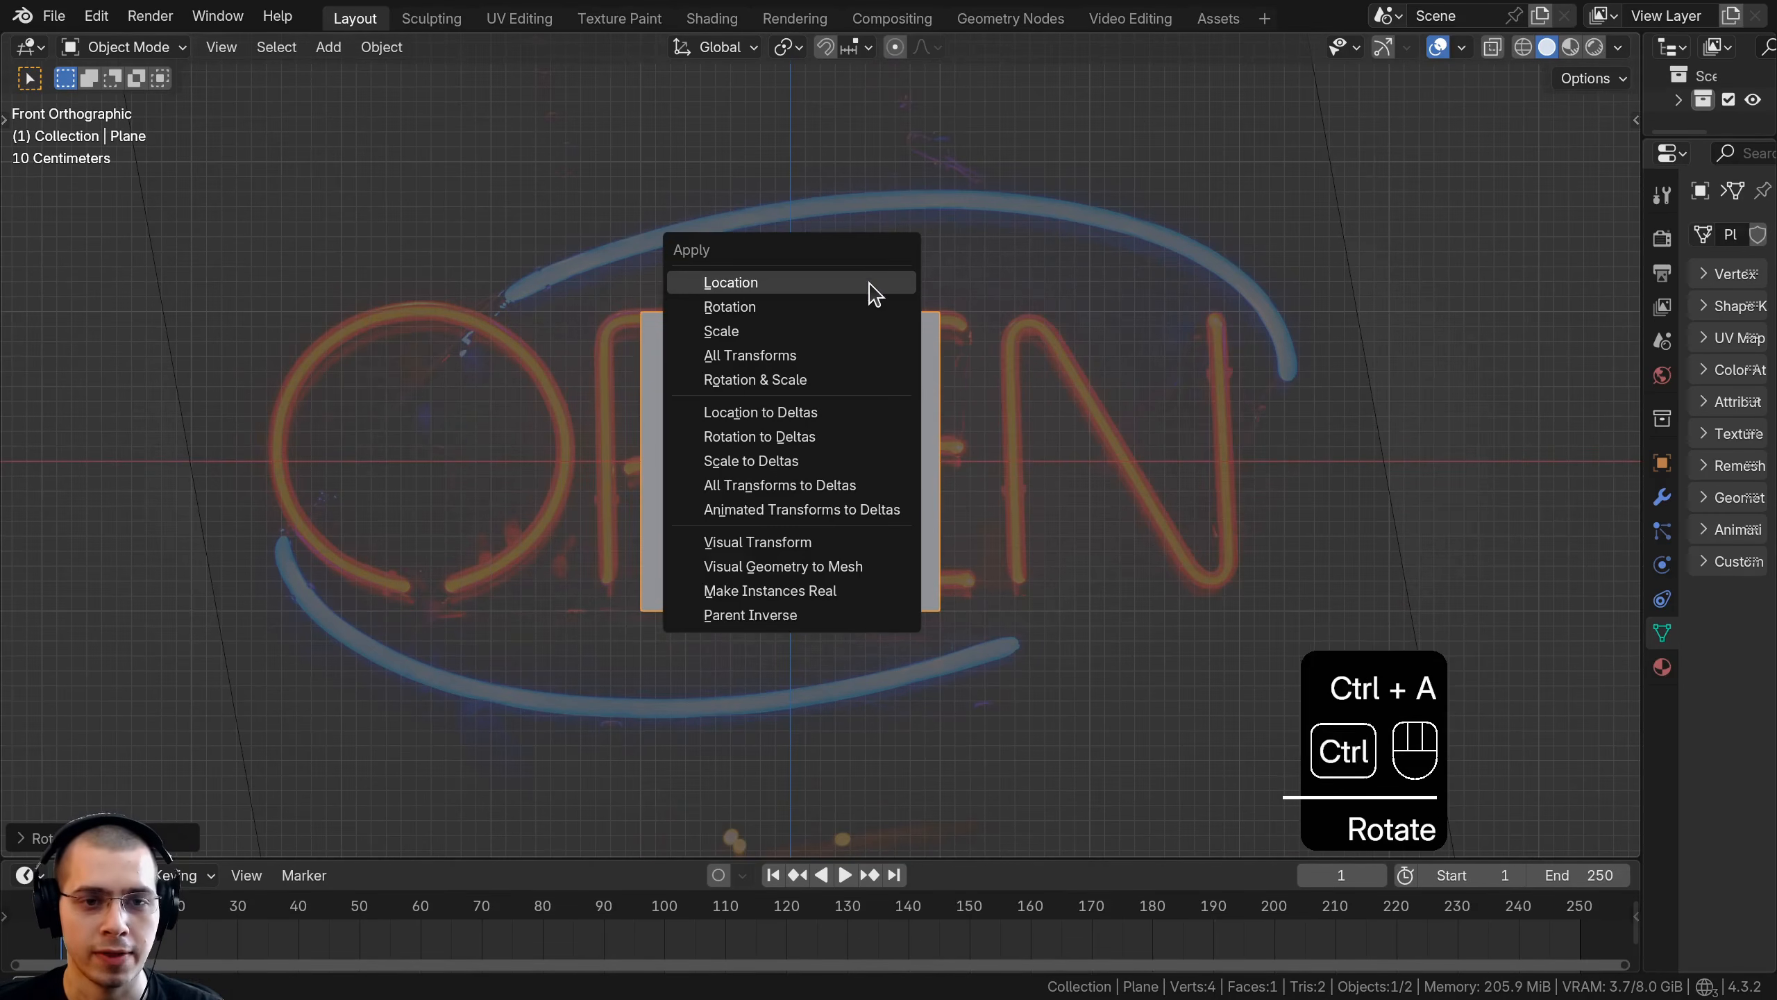
{"action": "left_click", "coordinate": [728, 308]}
Delete the plane's two right-hand vertices in Edit Mode, keeping only the left vertical edge
{"action": "middle_click_drag", "start_coordinate": [782, 527], "coordinate": [789, 492], "text": "shift"}
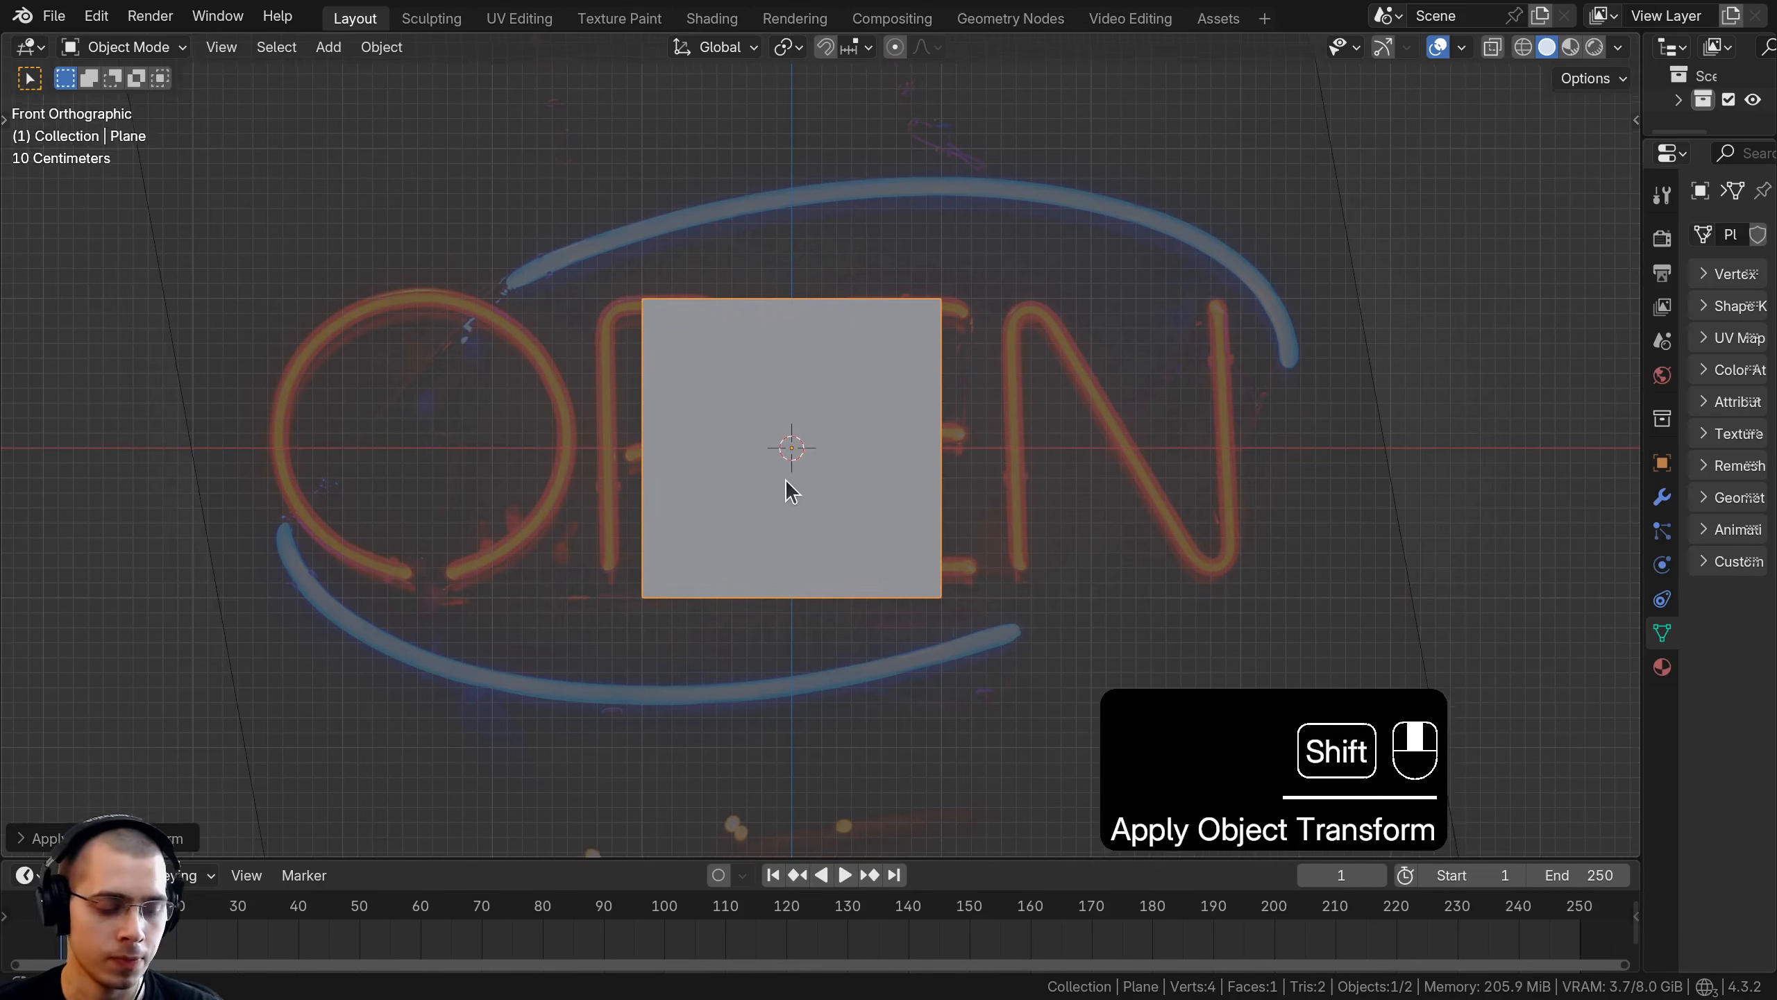
{"action": "key", "text": "Tab"}
{"action": "key", "text": "a"}
{"action": "left_click", "coordinate": [946, 273]}
{"action": "left_click", "coordinate": [925, 586], "text": "shift"}
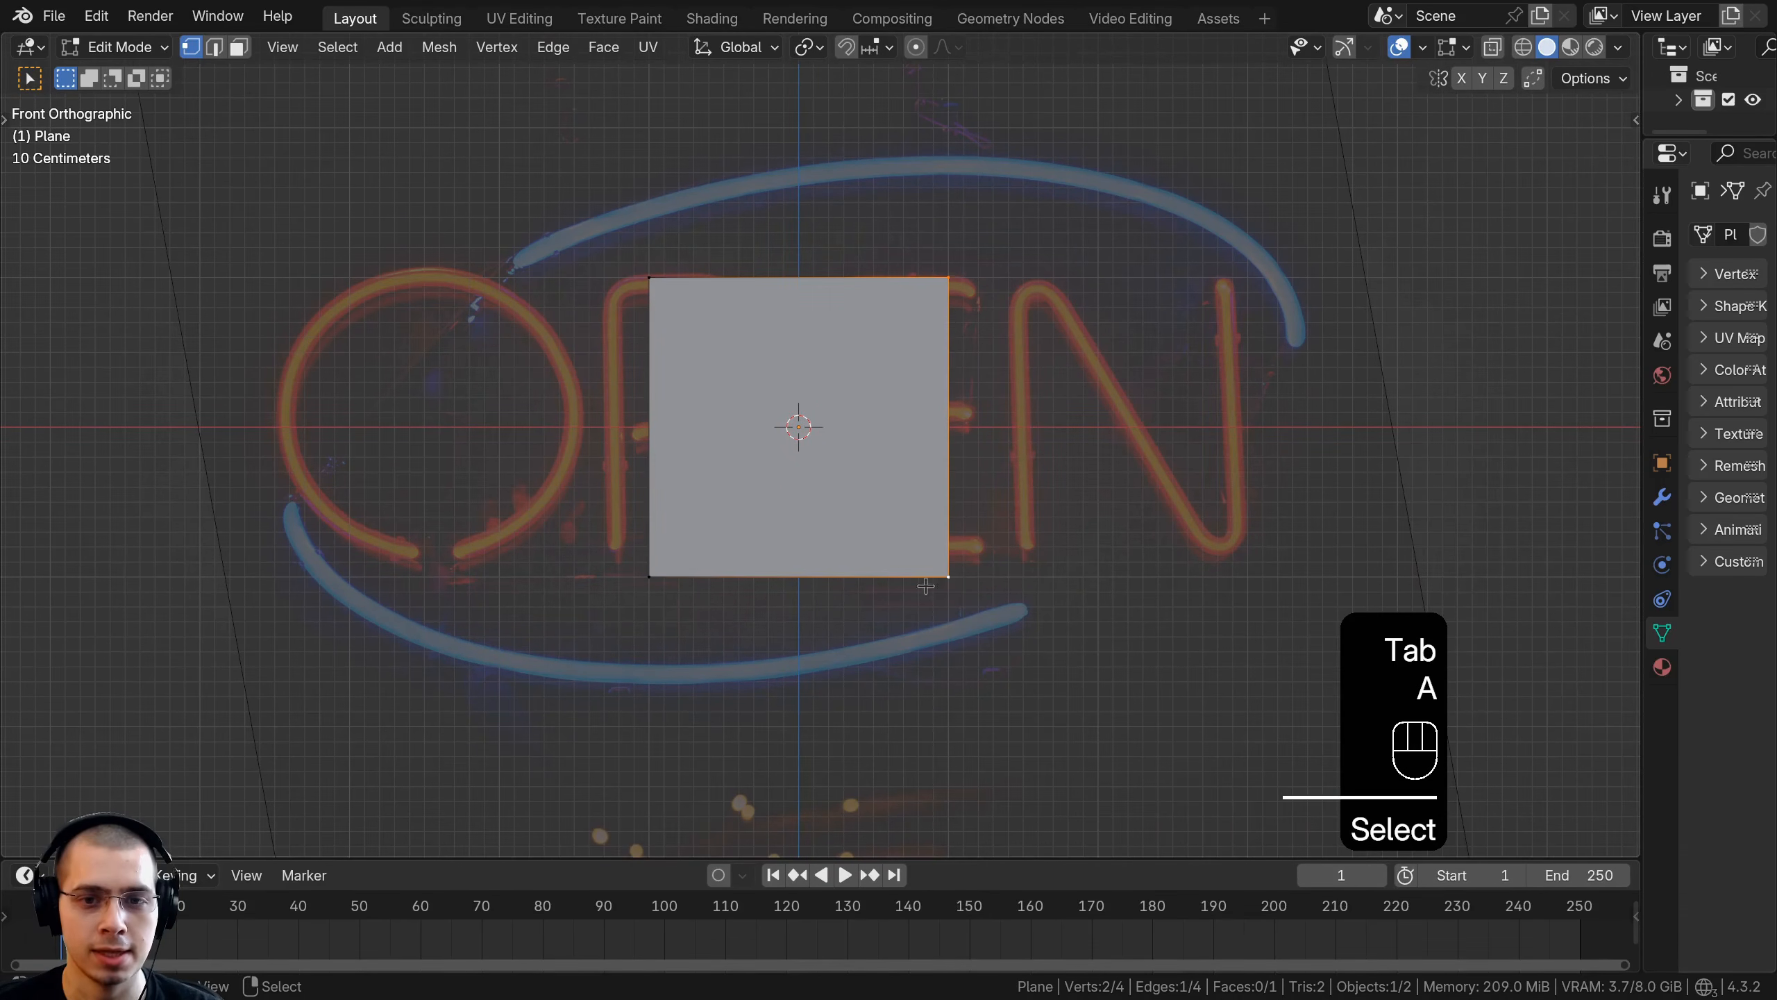
{"action": "left_click_drag", "start_coordinate": [931, 160], "coordinate": [980, 609]}
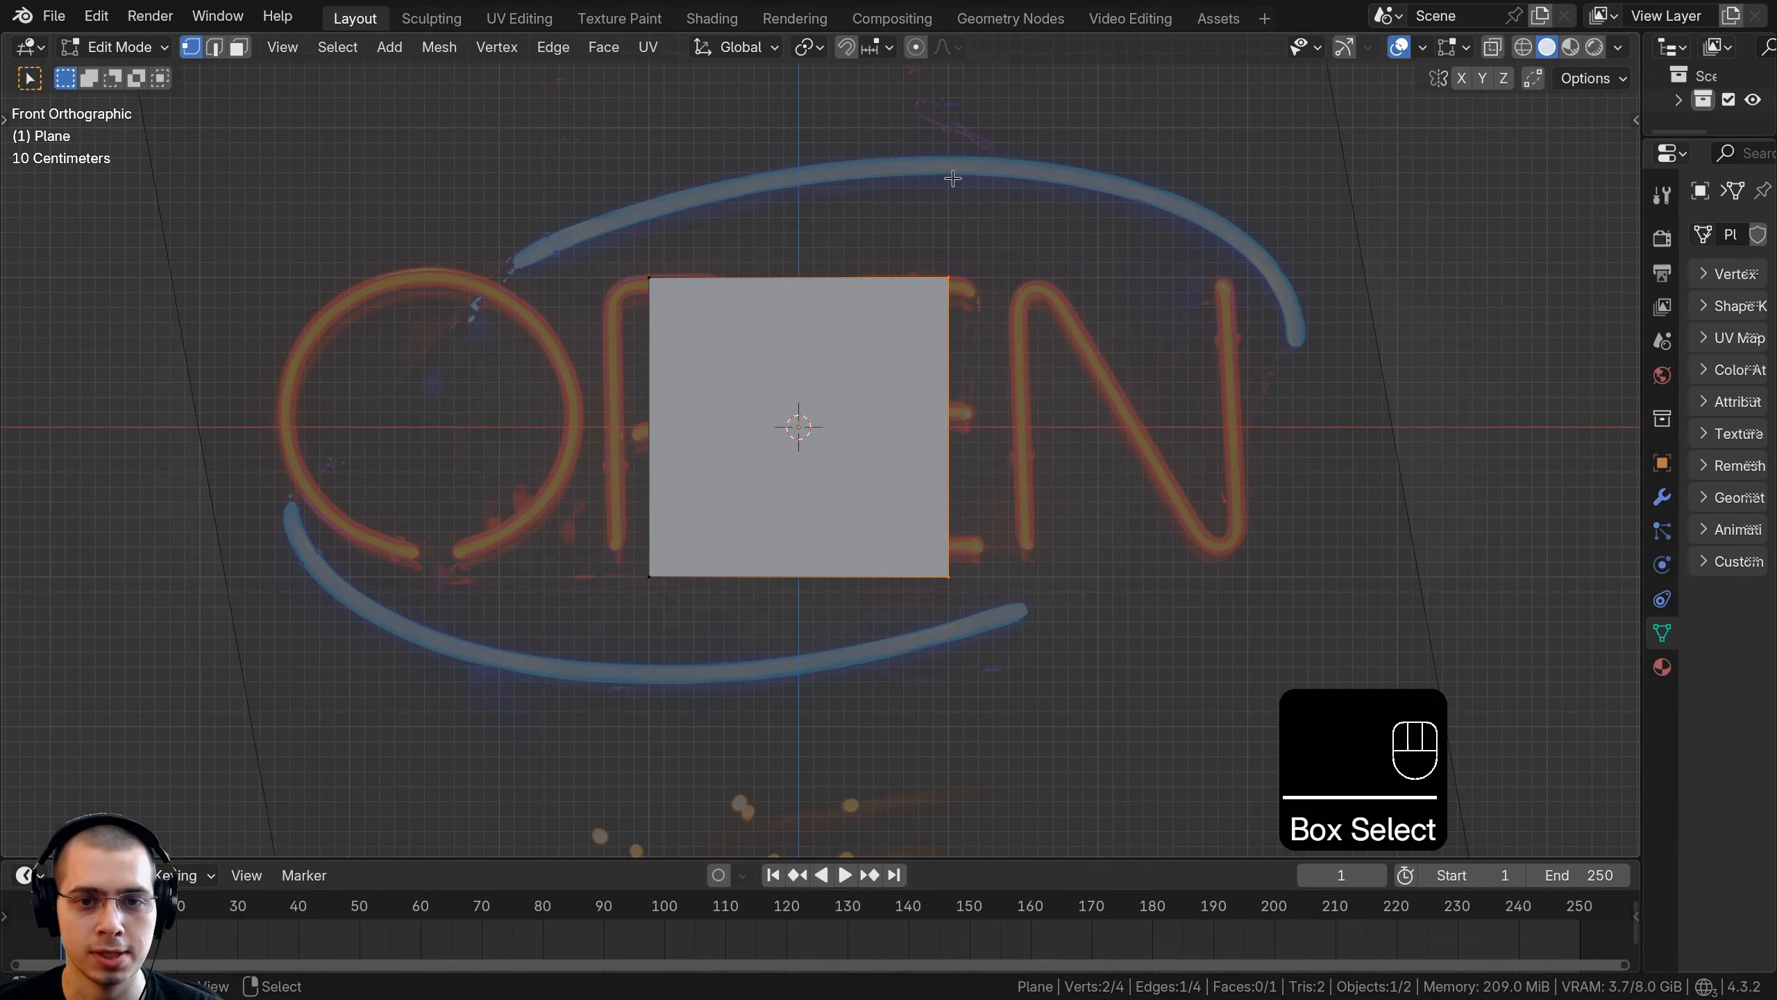
{"action": "key", "text": "x"}
{"action": "left_click", "coordinate": [842, 177]}
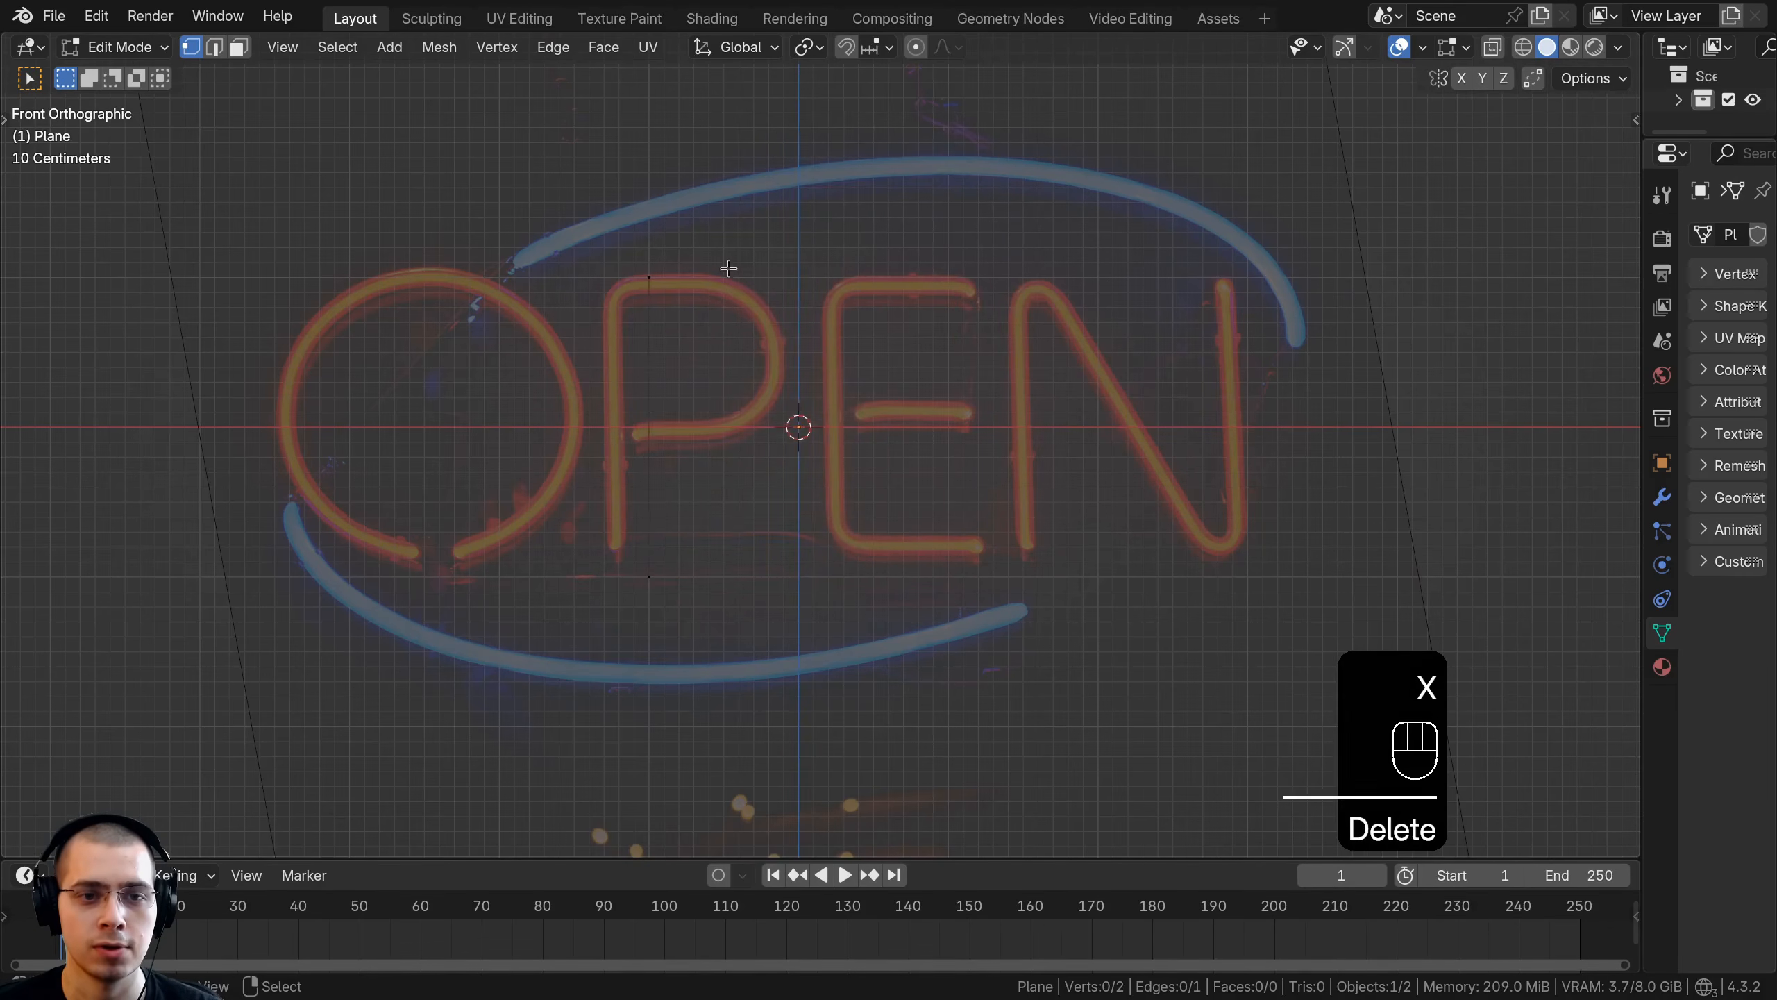
Shrink the remaining edge, then move and rotate it onto the lower-right end of the letter O's neon tube
{"action": "middle_click_drag", "start_coordinate": [733, 230], "coordinate": [877, 137], "text": "shift"}
{"action": "scroll", "coordinate": [876, 137], "scroll_direction": "up", "scroll_amount": 2}
{"action": "key", "text": "a"}
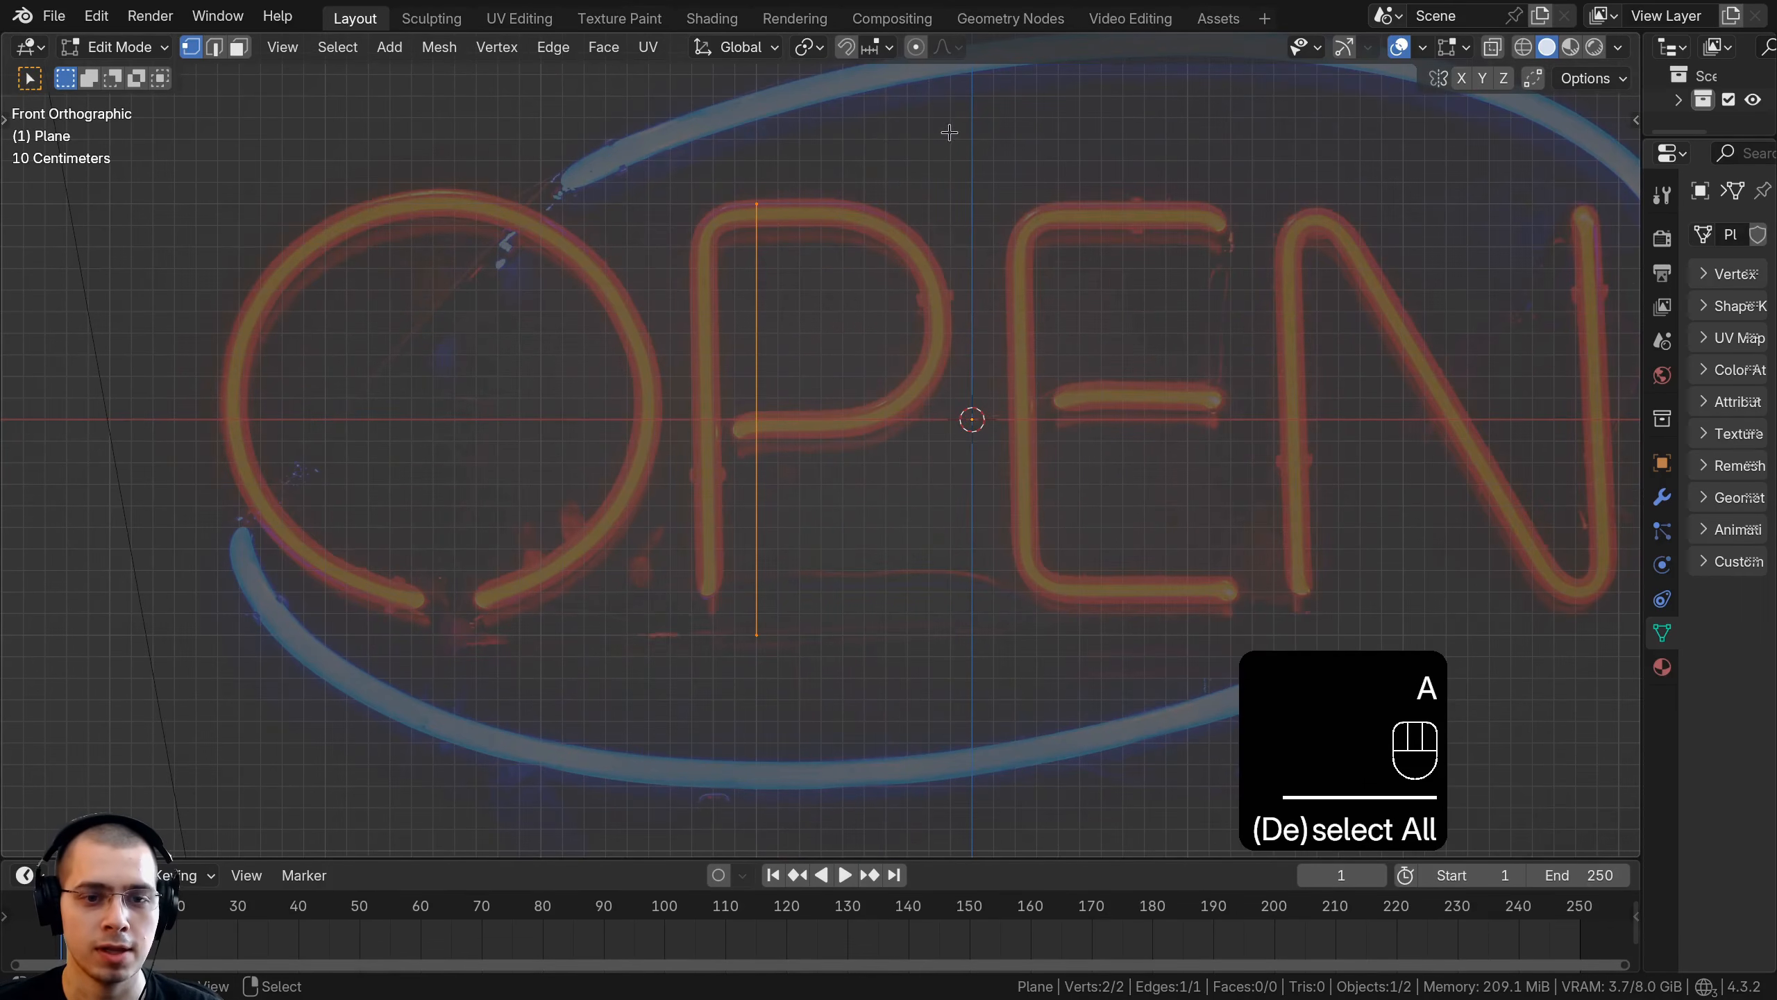
{"action": "key", "text": "s"}
{"action": "left_click", "coordinate": [753, 379]}
{"action": "key", "text": "g"}
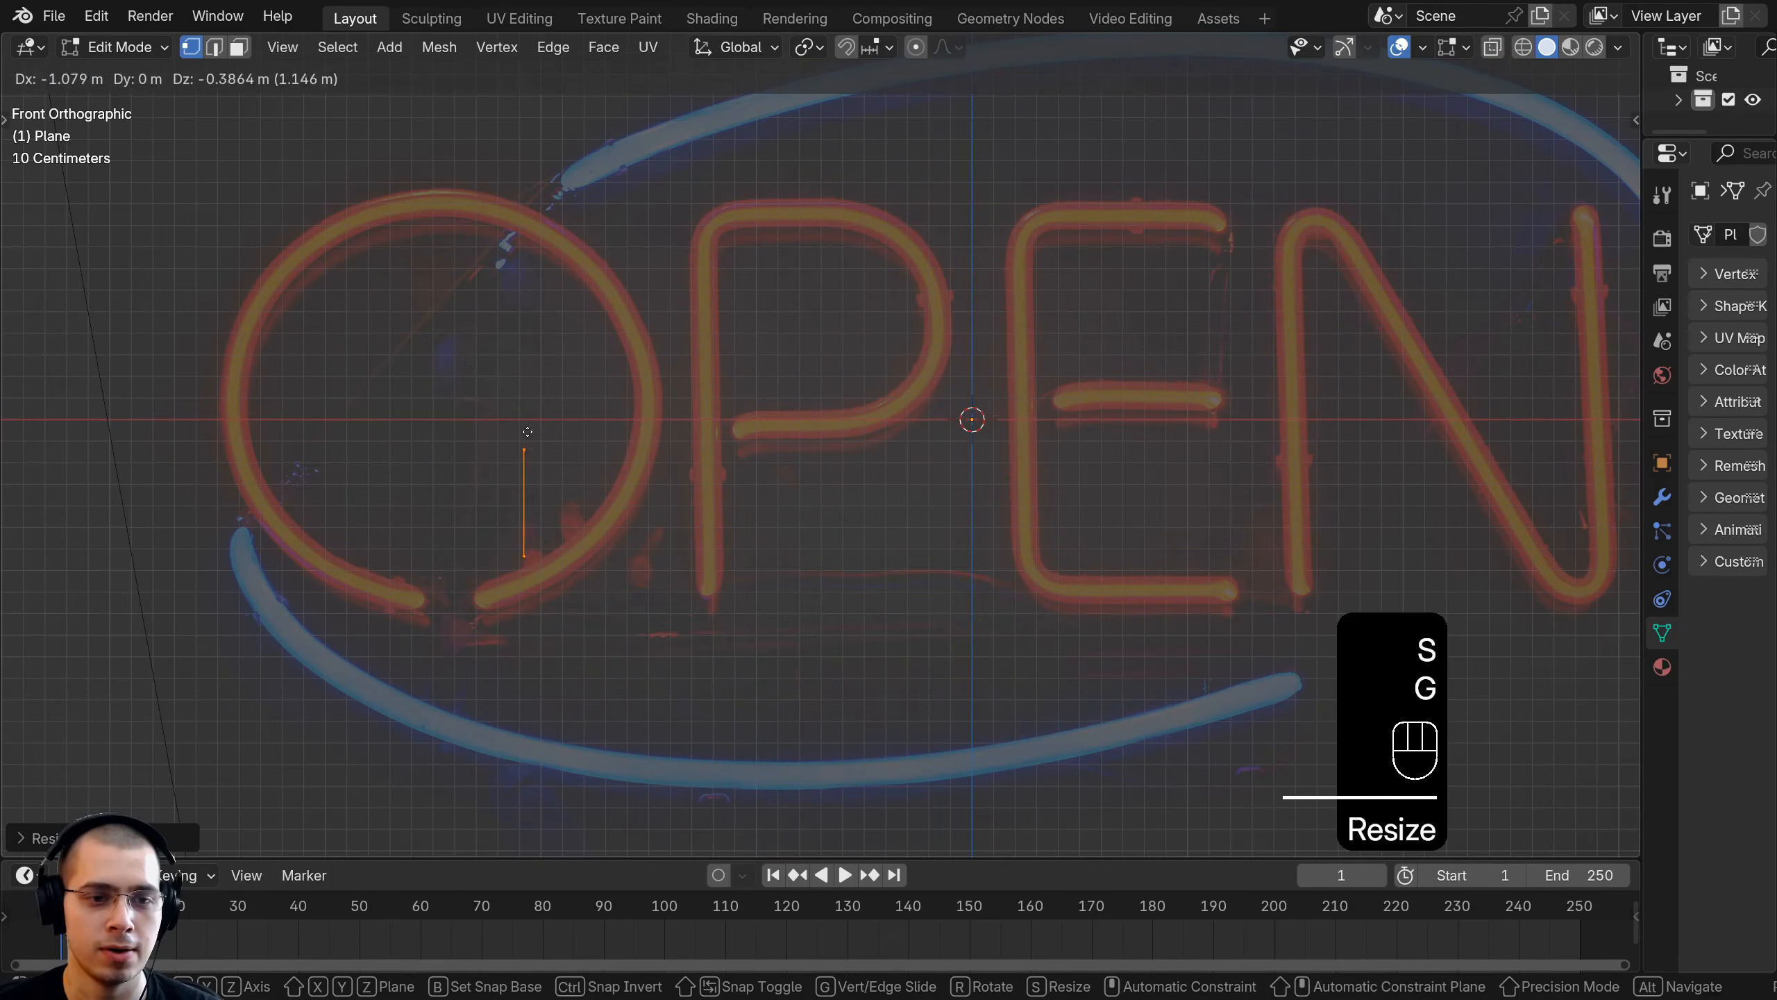
{"action": "left_click", "coordinate": [533, 437]}
{"action": "key", "text": "r"}
{"action": "left_click", "coordinate": [593, 484]}
{"action": "key", "text": "g"}
{"action": "left_click", "coordinate": [621, 549]}
{"action": "key", "text": "r"}
{"action": "left_click", "coordinate": [622, 614]}
{"action": "key", "text": "g"}
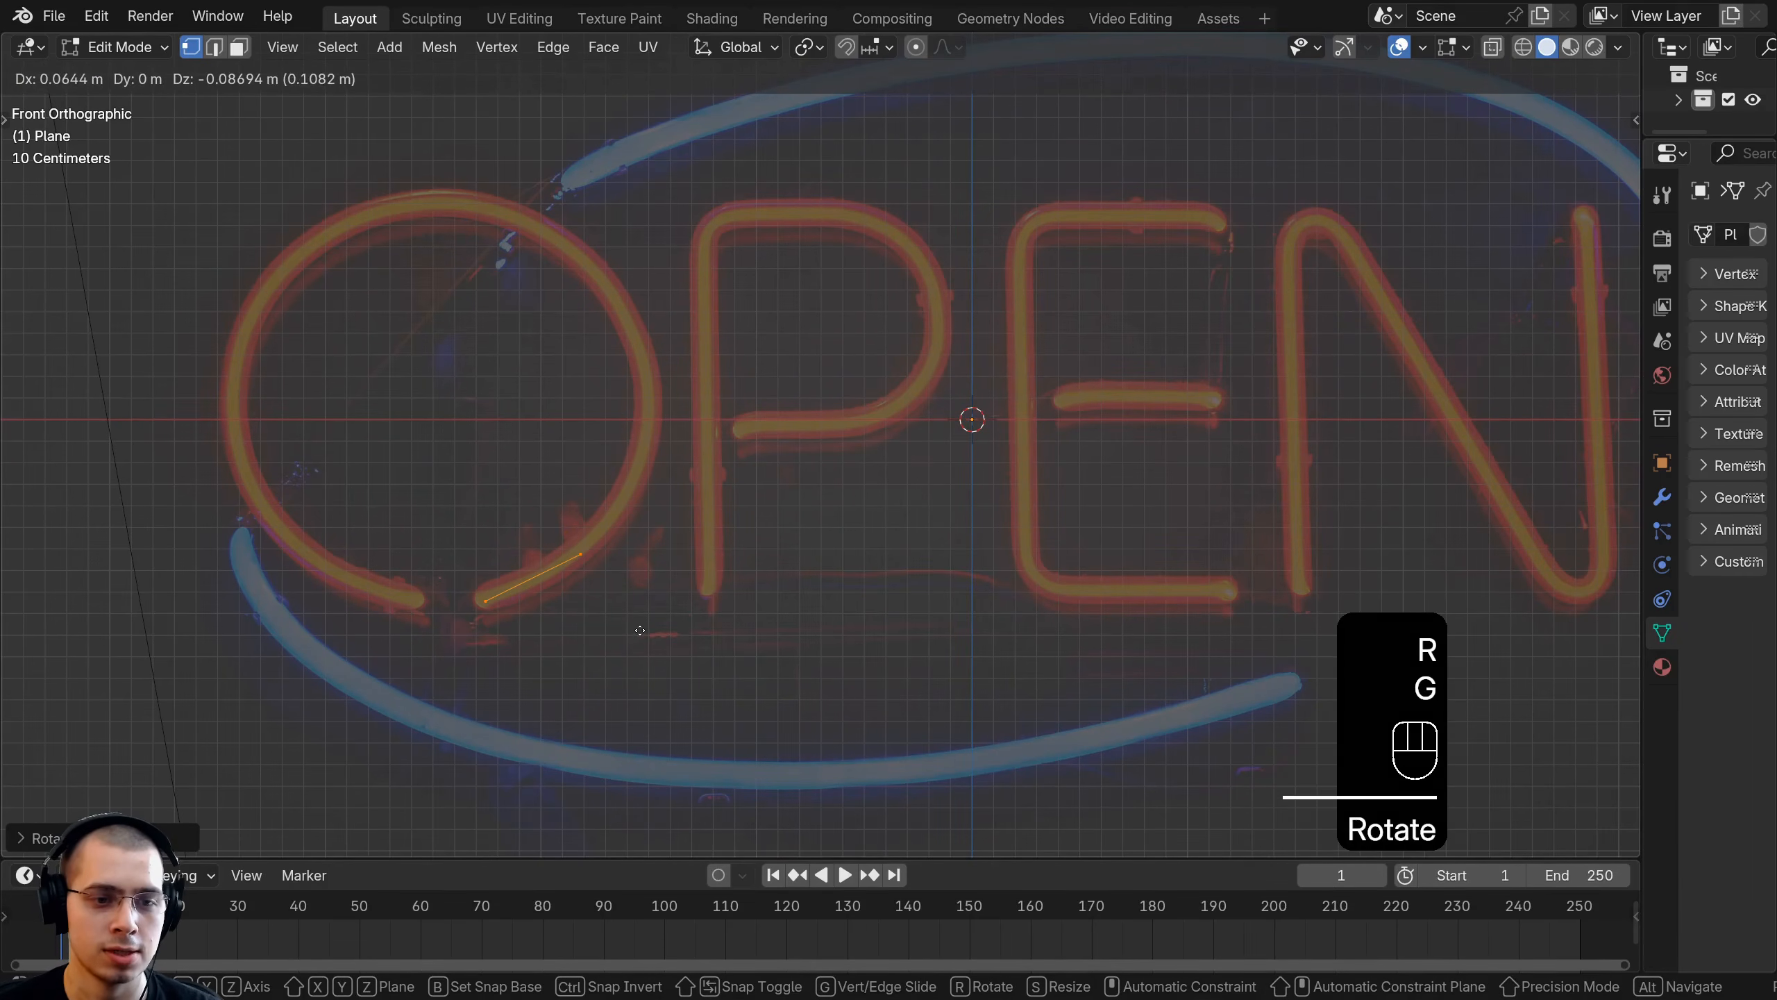
{"action": "left_click", "coordinate": [628, 635]}
Refine the edge's placement so one vertex sits at the O tube's lower-right tip and the other follows the tube
{"action": "scroll", "coordinate": [607, 567], "scroll_direction": "up", "scroll_amount": 2}
{"action": "middle_click_drag", "start_coordinate": [611, 563], "coordinate": [752, 552], "text": "shift"}
{"action": "key", "text": "g"}
{"action": "left_click", "coordinate": [698, 636]}
{"action": "scroll", "coordinate": [749, 553], "scroll_direction": "up", "scroll_amount": 4}
{"action": "right_click", "coordinate": [599, 635]}
{"action": "key", "text": "g"}
{"action": "left_click", "coordinate": [578, 647]}
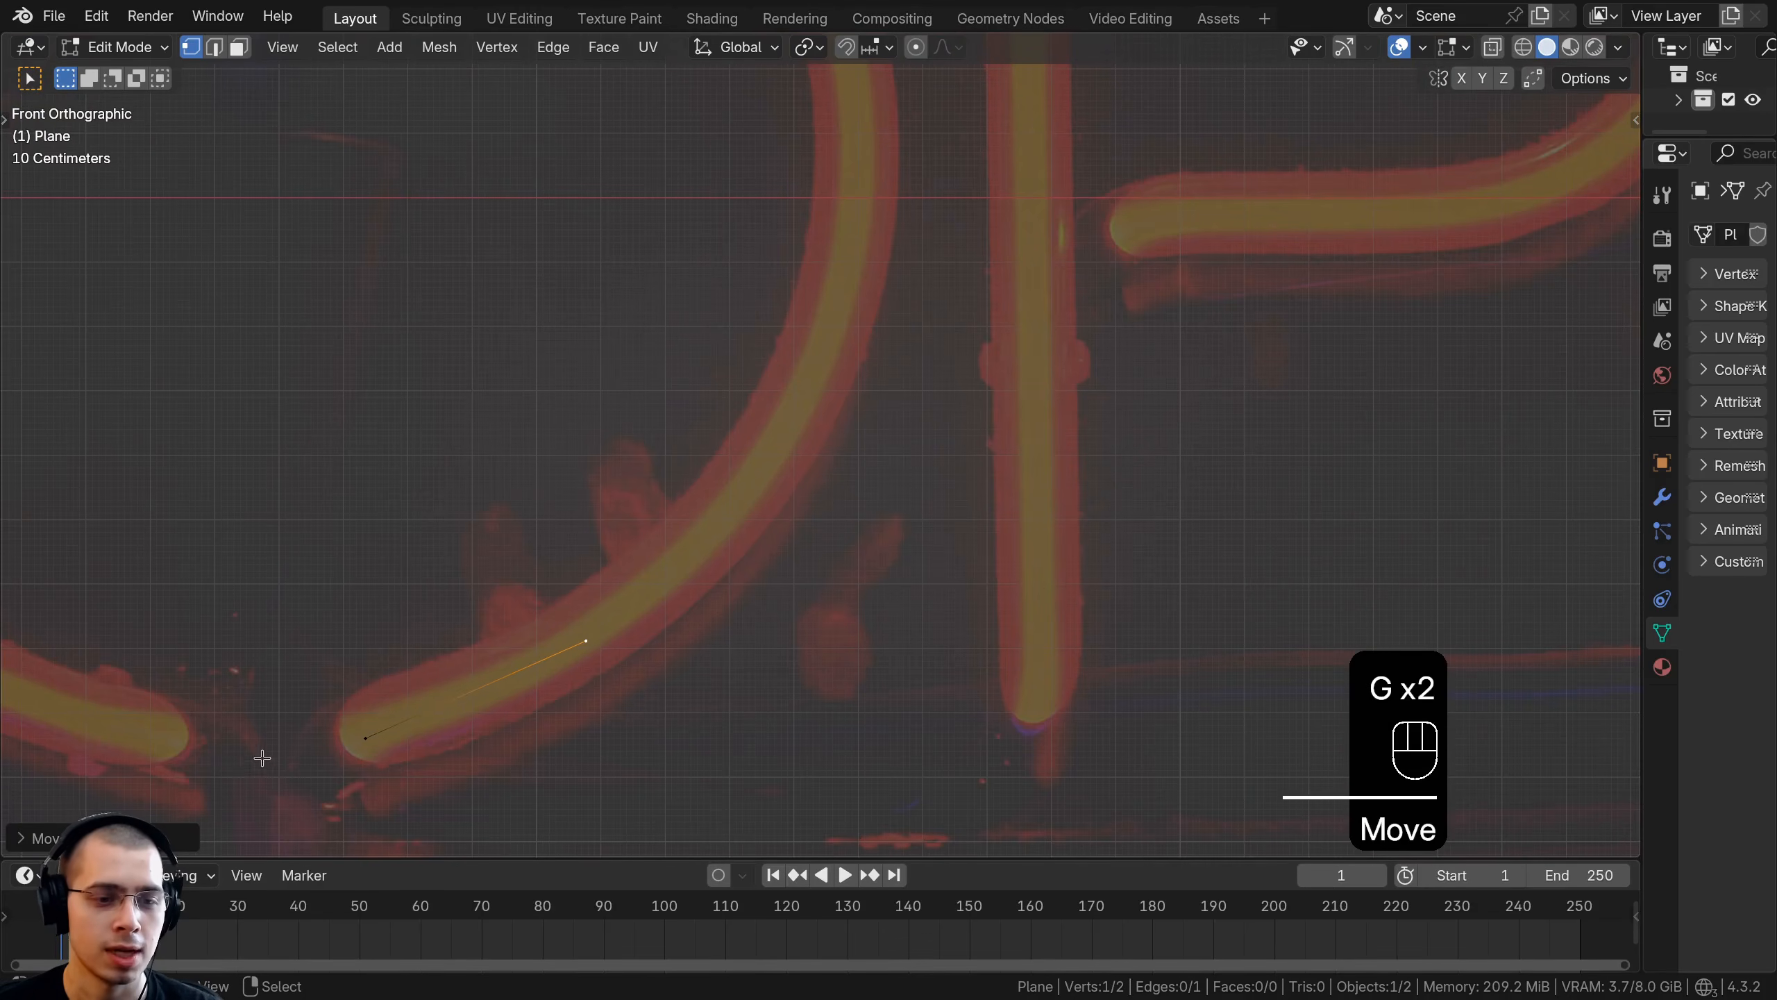
Nudge the edge's upper vertex onto the centreline of the O's tube
{"action": "scroll", "coordinate": [626, 529], "scroll_direction": "down", "scroll_amount": 4}
{"action": "middle_click_drag", "start_coordinate": [636, 544], "coordinate": [618, 629], "text": "shift"}
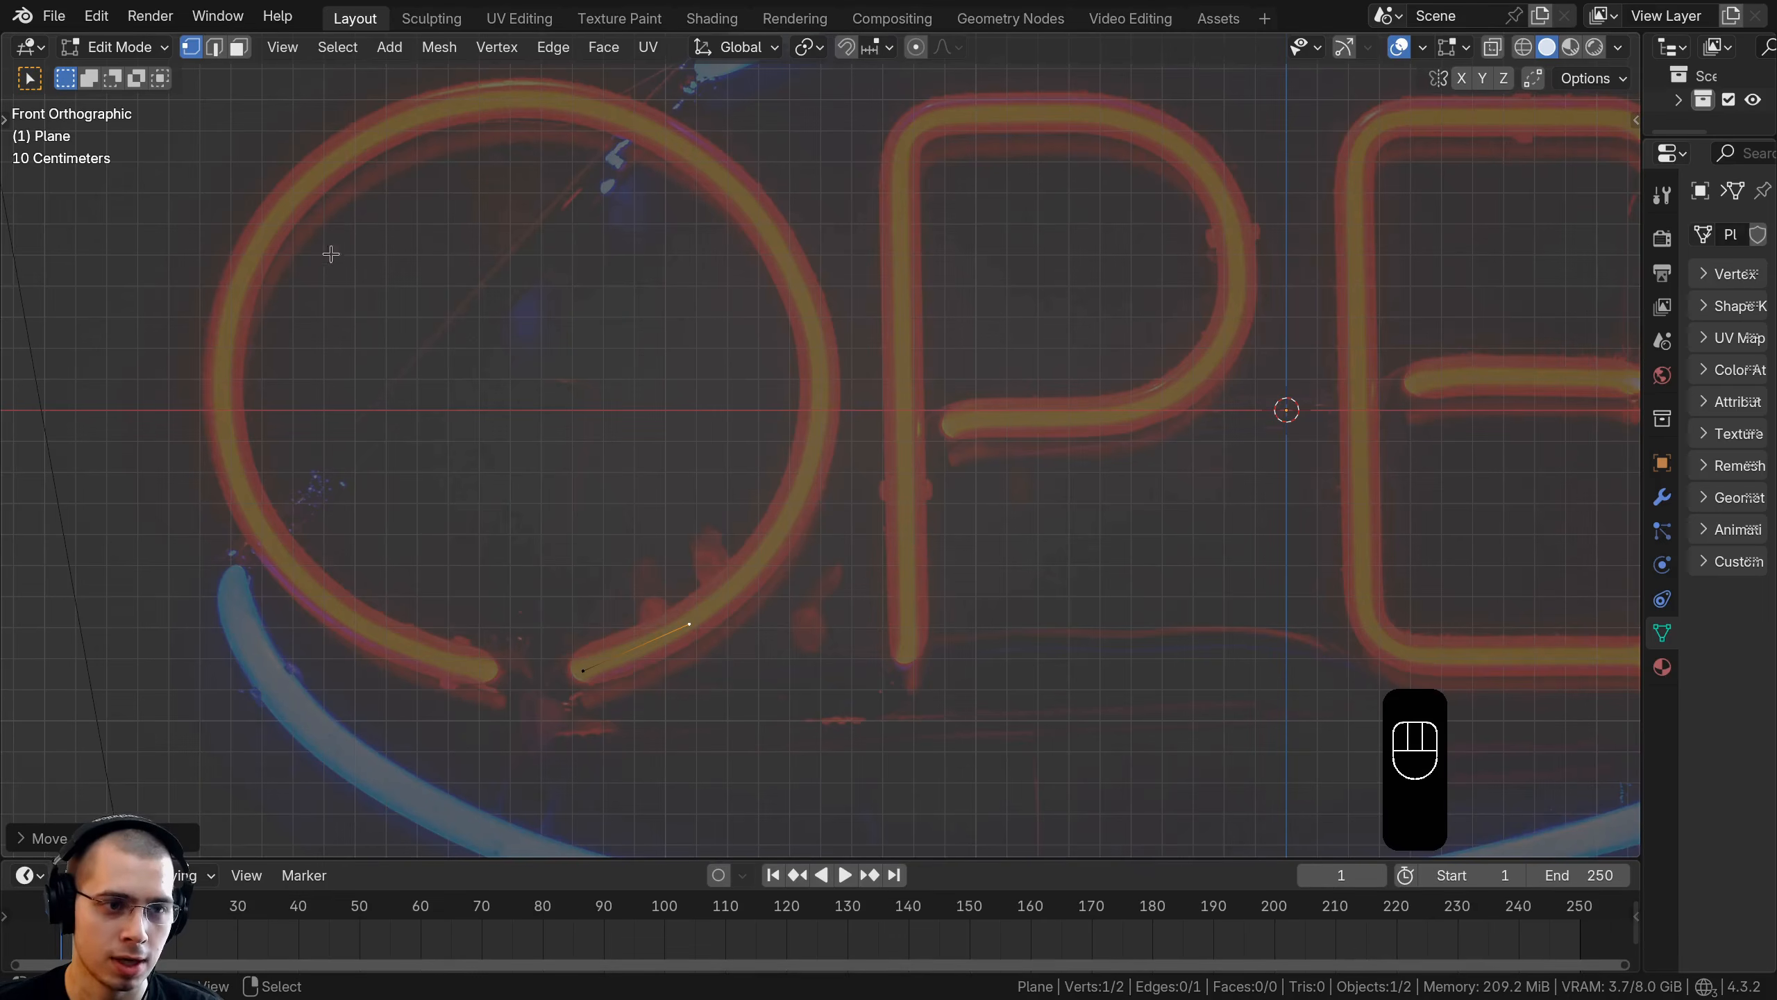
{"action": "scroll", "coordinate": [669, 492], "scroll_direction": "up", "scroll_amount": 1}
{"action": "middle_click_drag", "start_coordinate": [668, 492], "coordinate": [700, 329], "text": "shift"}
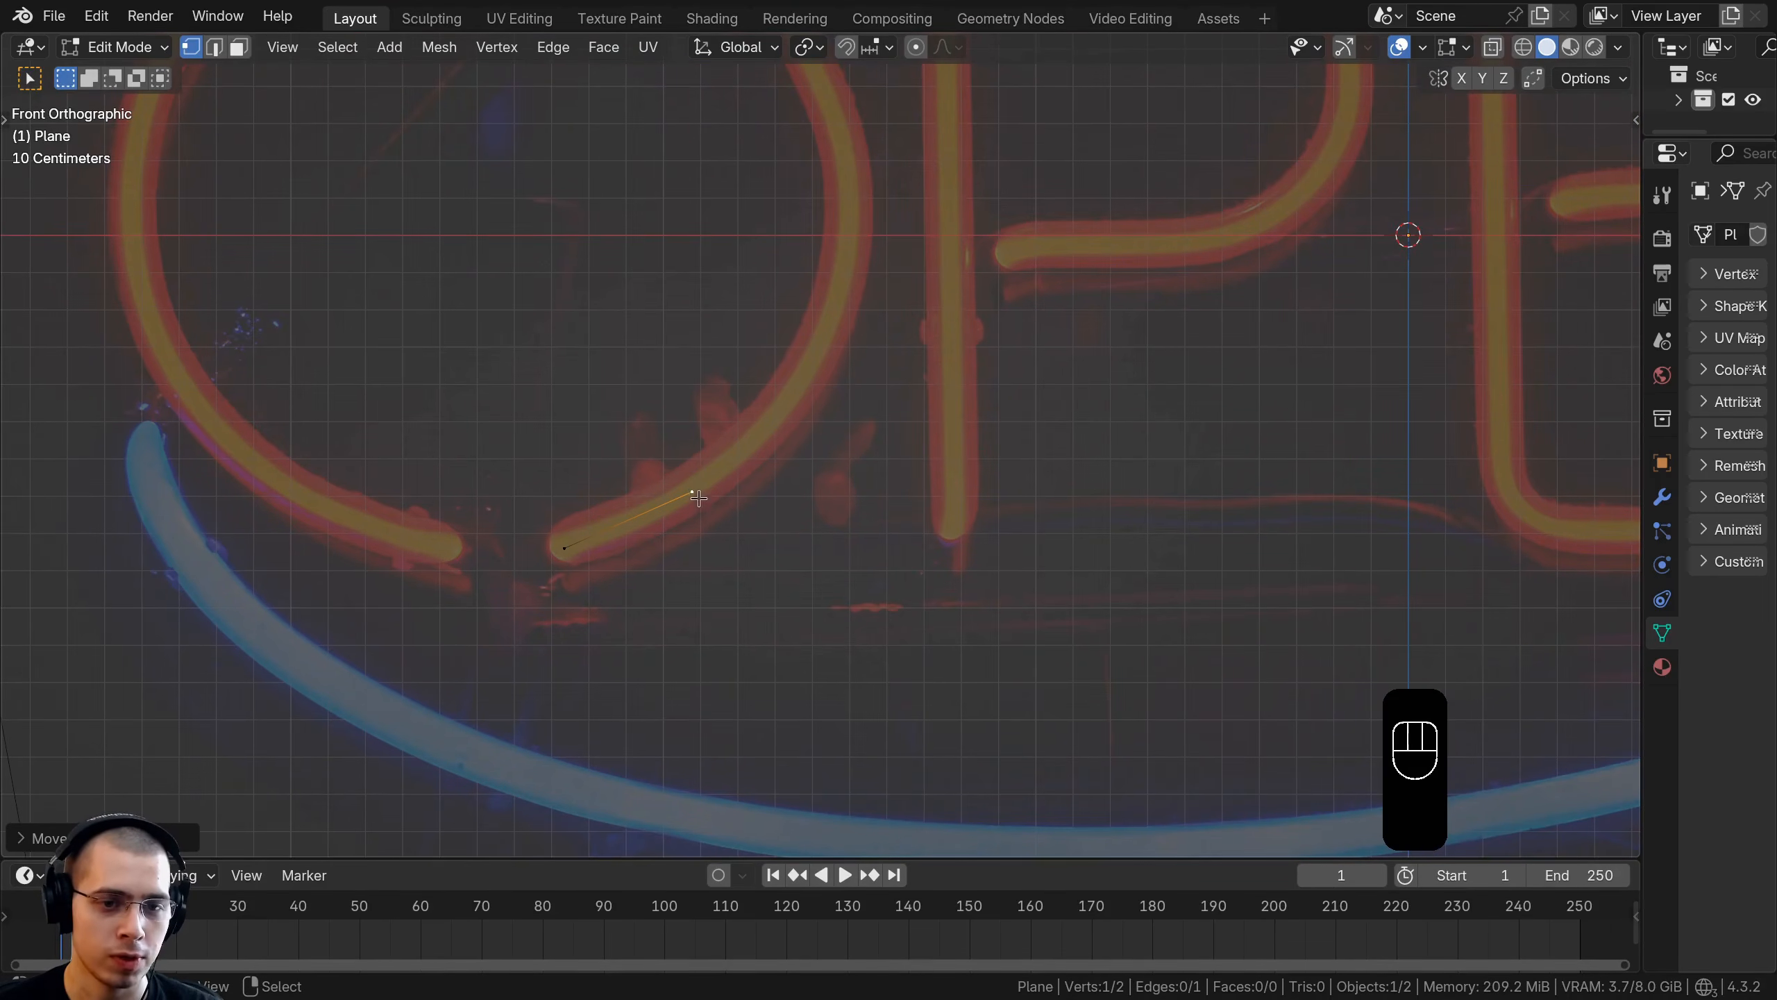
{"action": "key", "text": "g"}
{"action": "left_click", "coordinate": [704, 470]}
{"action": "scroll", "coordinate": [714, 503], "scroll_direction": "down", "scroll_amount": 1}
{"action": "middle_click_drag", "start_coordinate": [749, 580], "coordinate": [734, 651], "text": "shift"}
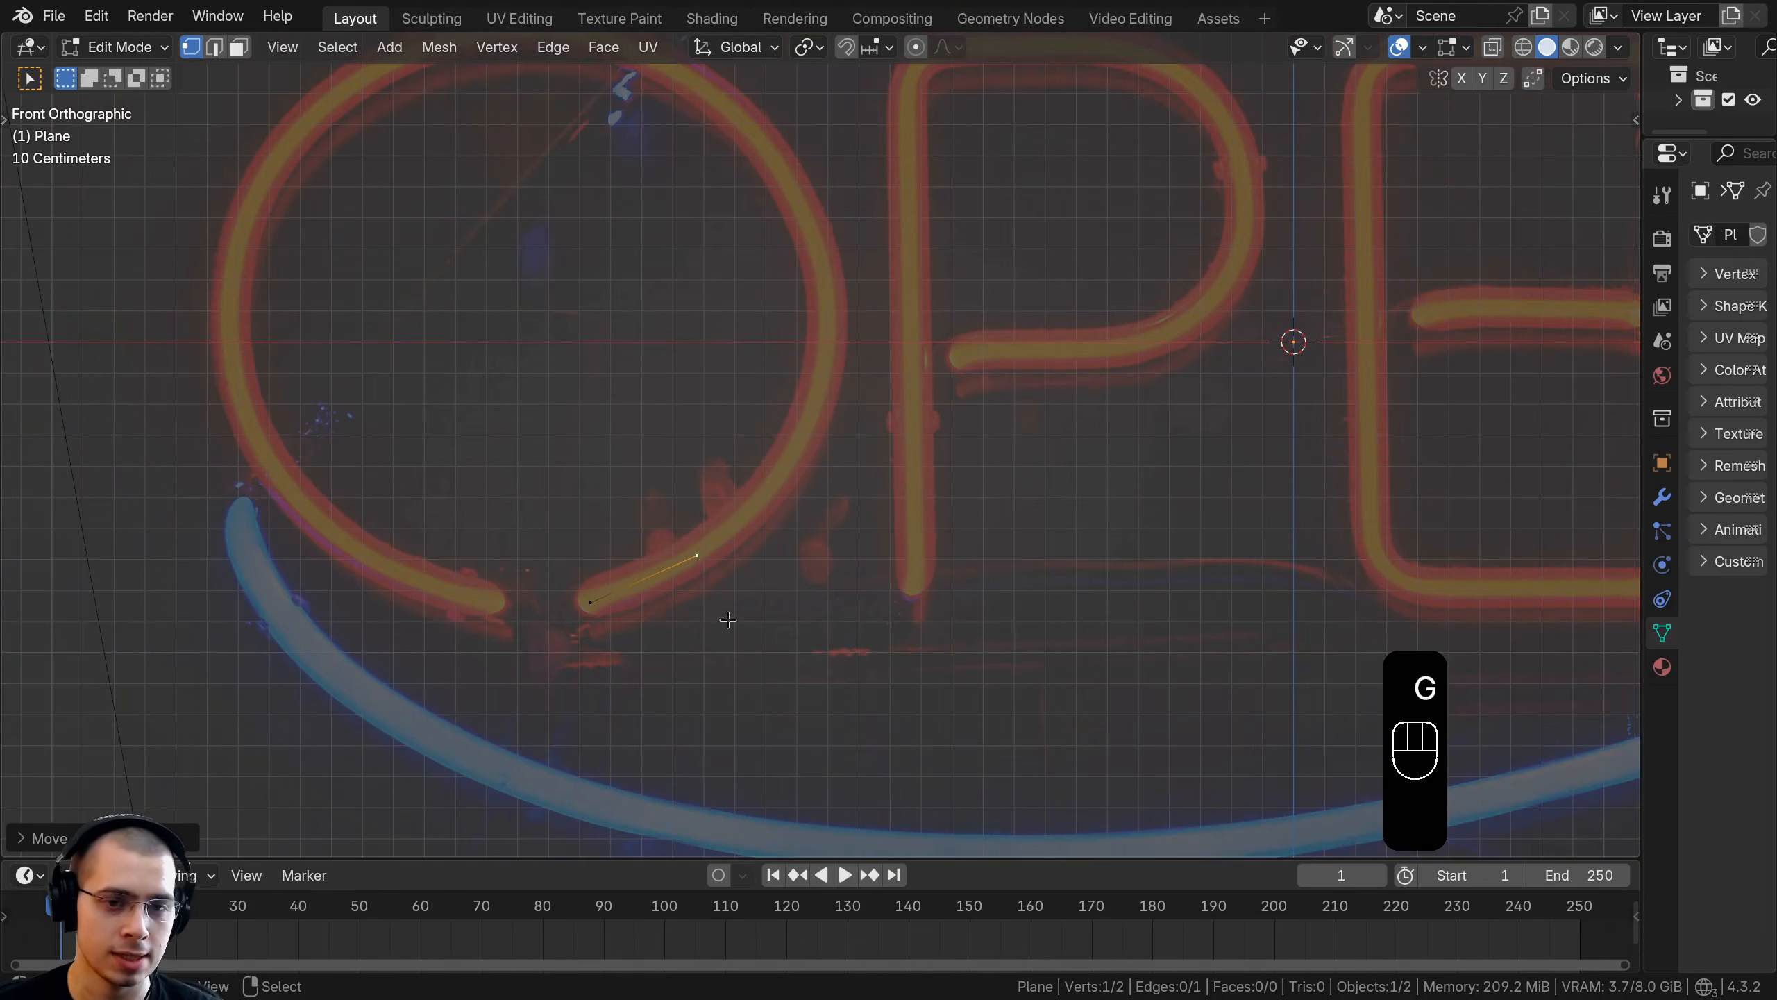
Extrude a chain of vertices from the edge's upper end around the tube to trace the whole letter O
{"action": "key", "text": "e"}
{"action": "left_click", "coordinate": [811, 529]}
{"action": "middle_click_drag", "start_coordinate": [823, 406], "coordinate": [771, 540], "text": "shift"}
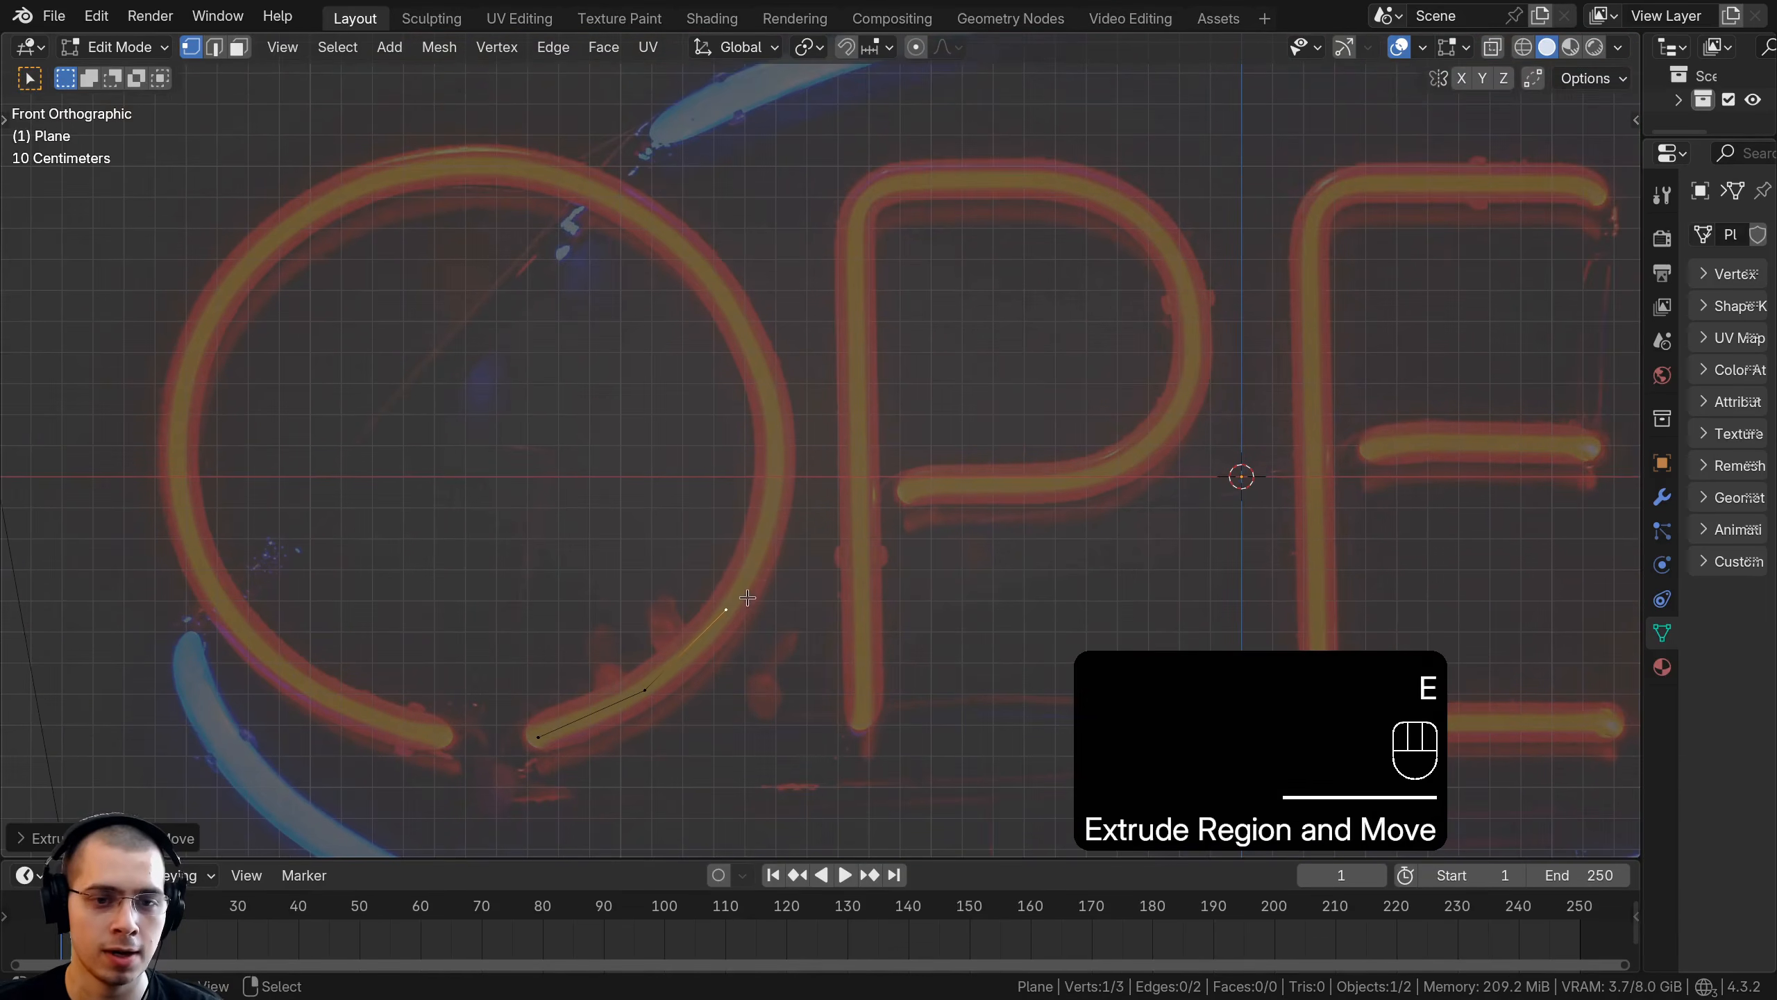
{"action": "key", "text": "e"}
{"action": "left_click", "coordinate": [809, 453]}
{"action": "middle_click_drag", "start_coordinate": [753, 468], "coordinate": [746, 510], "text": "shift"}
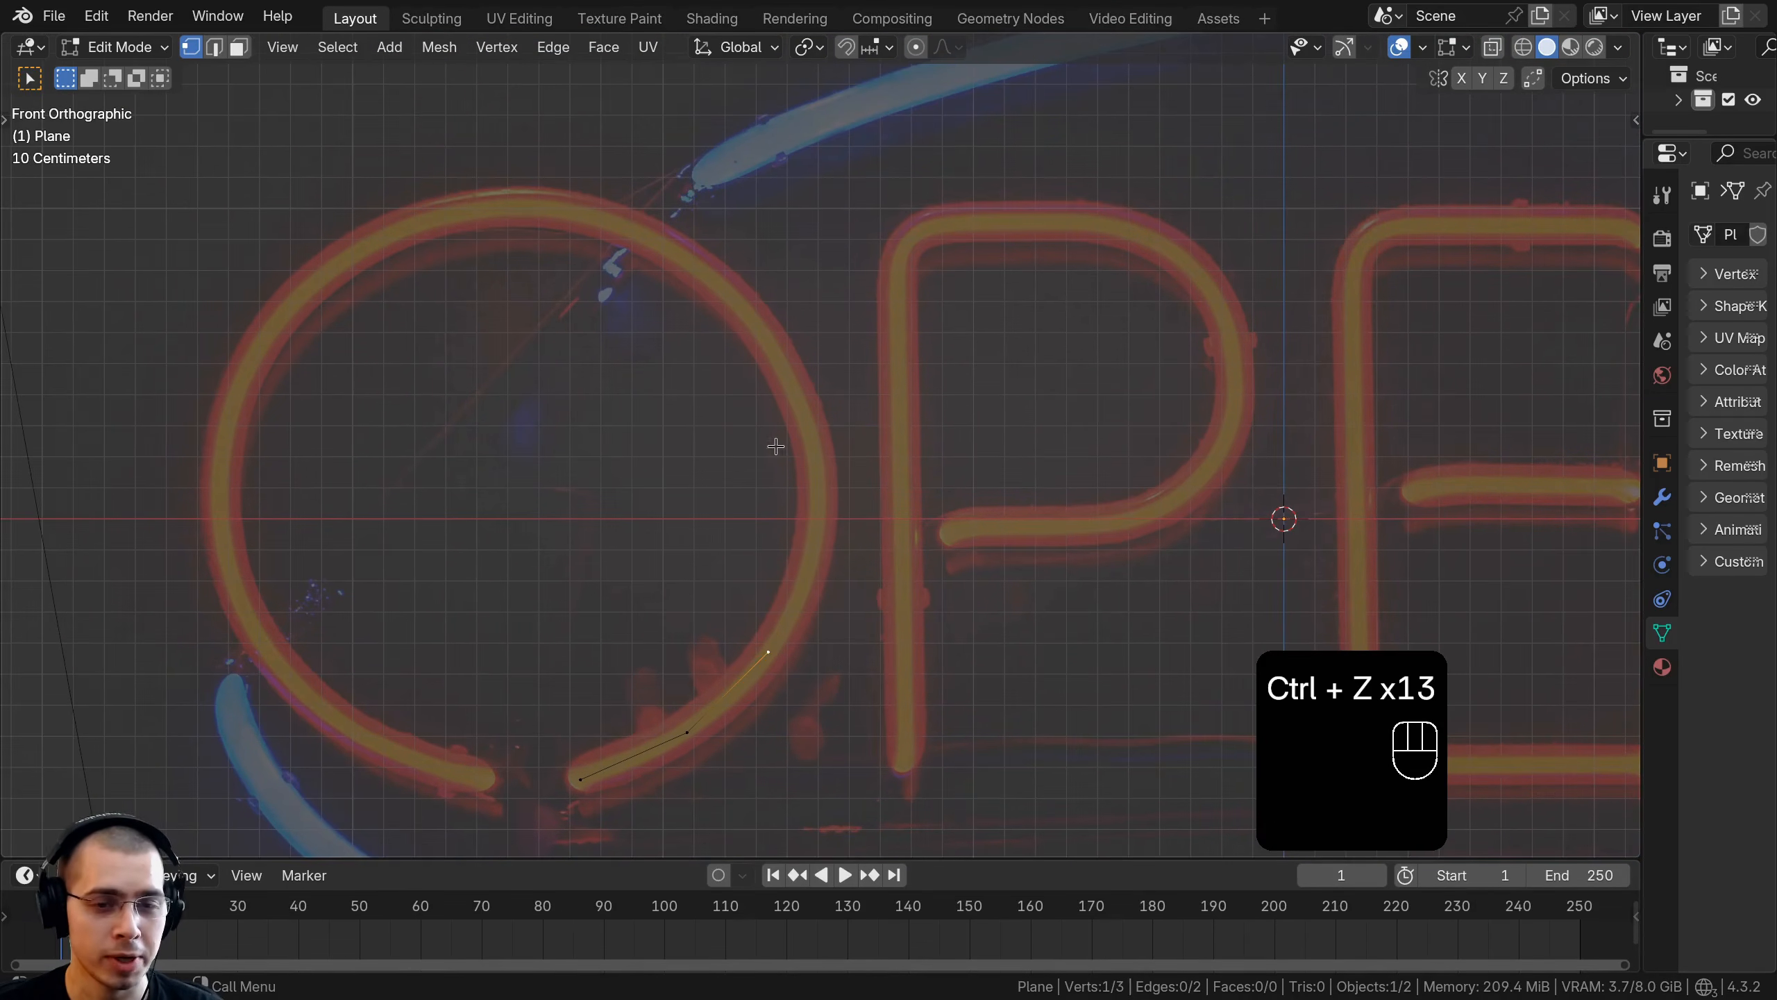
{"action": "right_click", "coordinate": [809, 563], "text": "ctrl"}
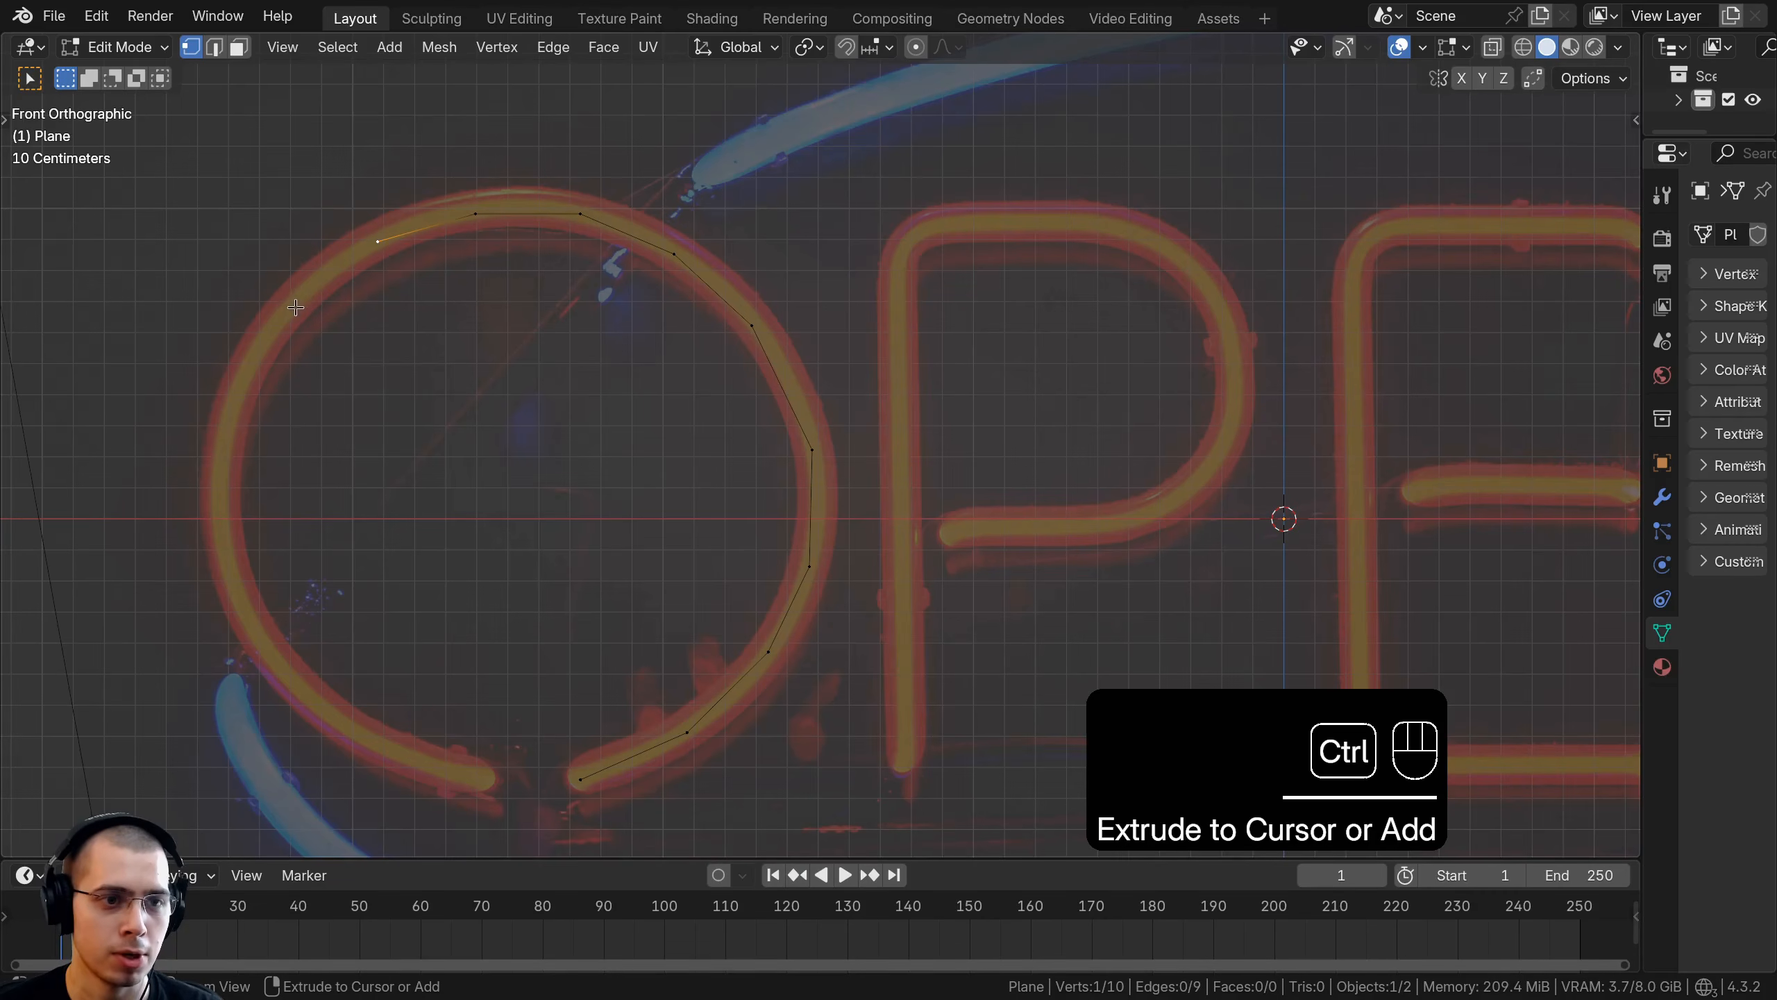
{"action": "right_click", "coordinate": [224, 473], "text": "ctrl"}
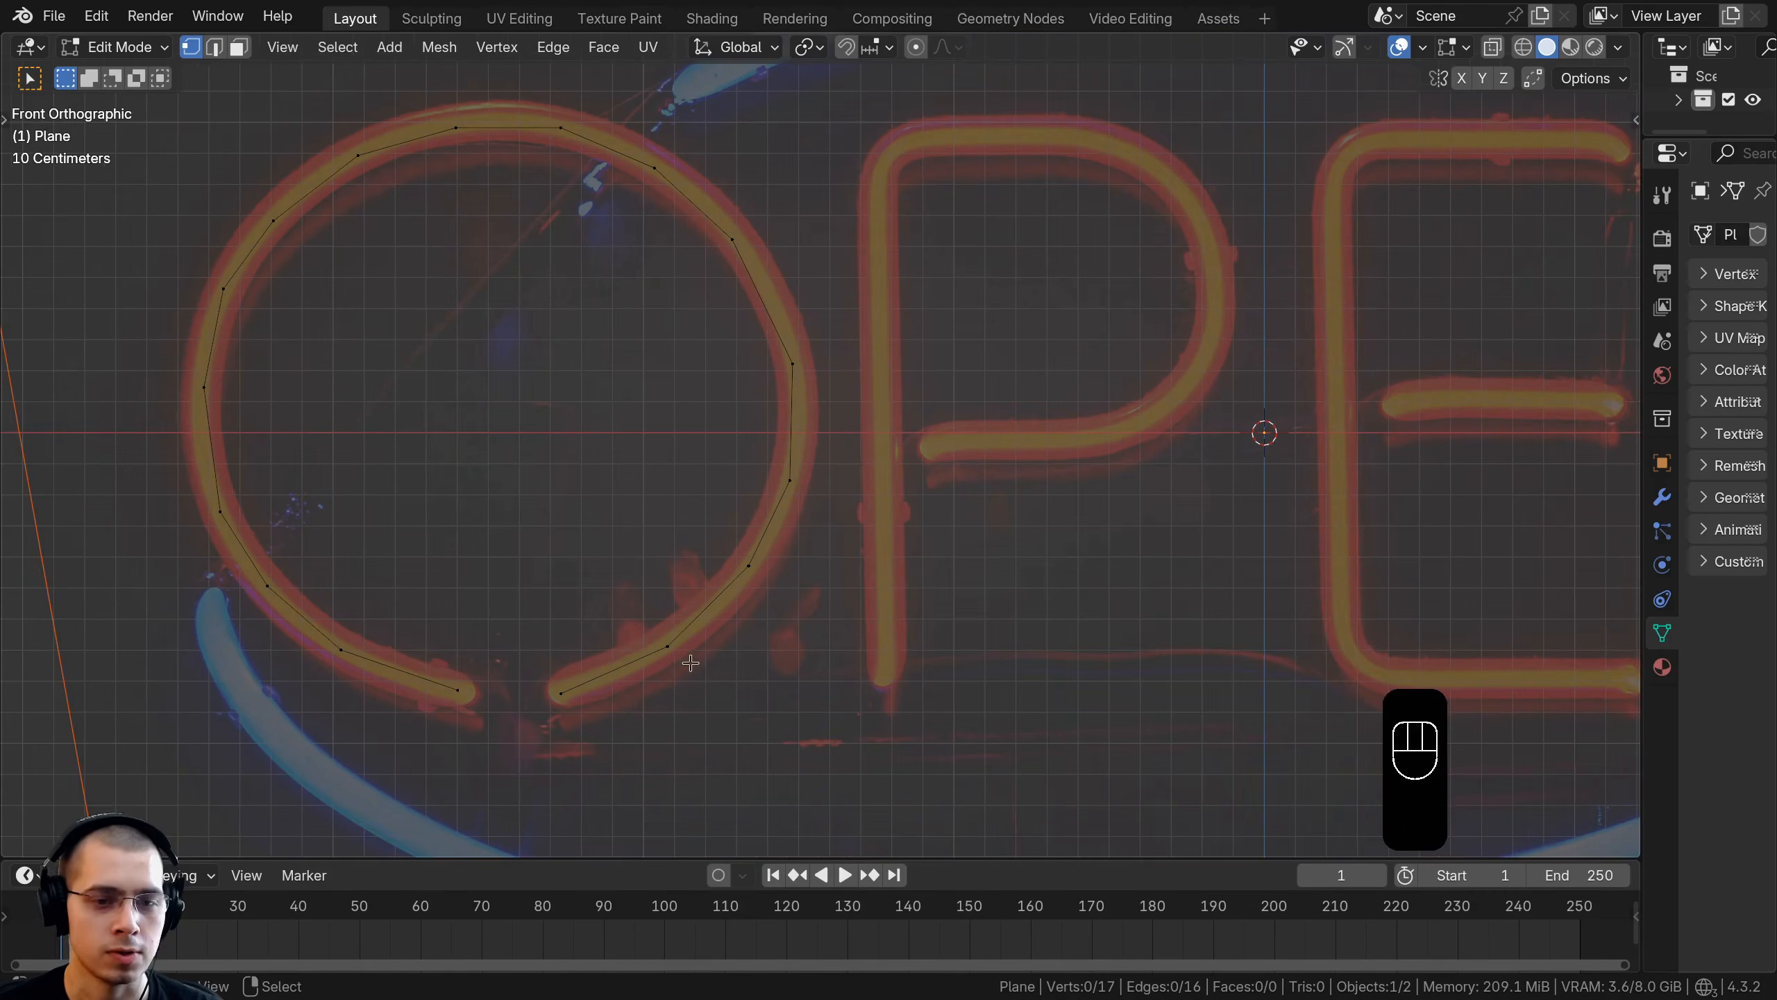
Duplicate the O's starting edge, rotate the copy upright and place it at the bottom of the P's stem
{"action": "middle_click_drag", "start_coordinate": [665, 650], "coordinate": [685, 564], "text": "shift"}
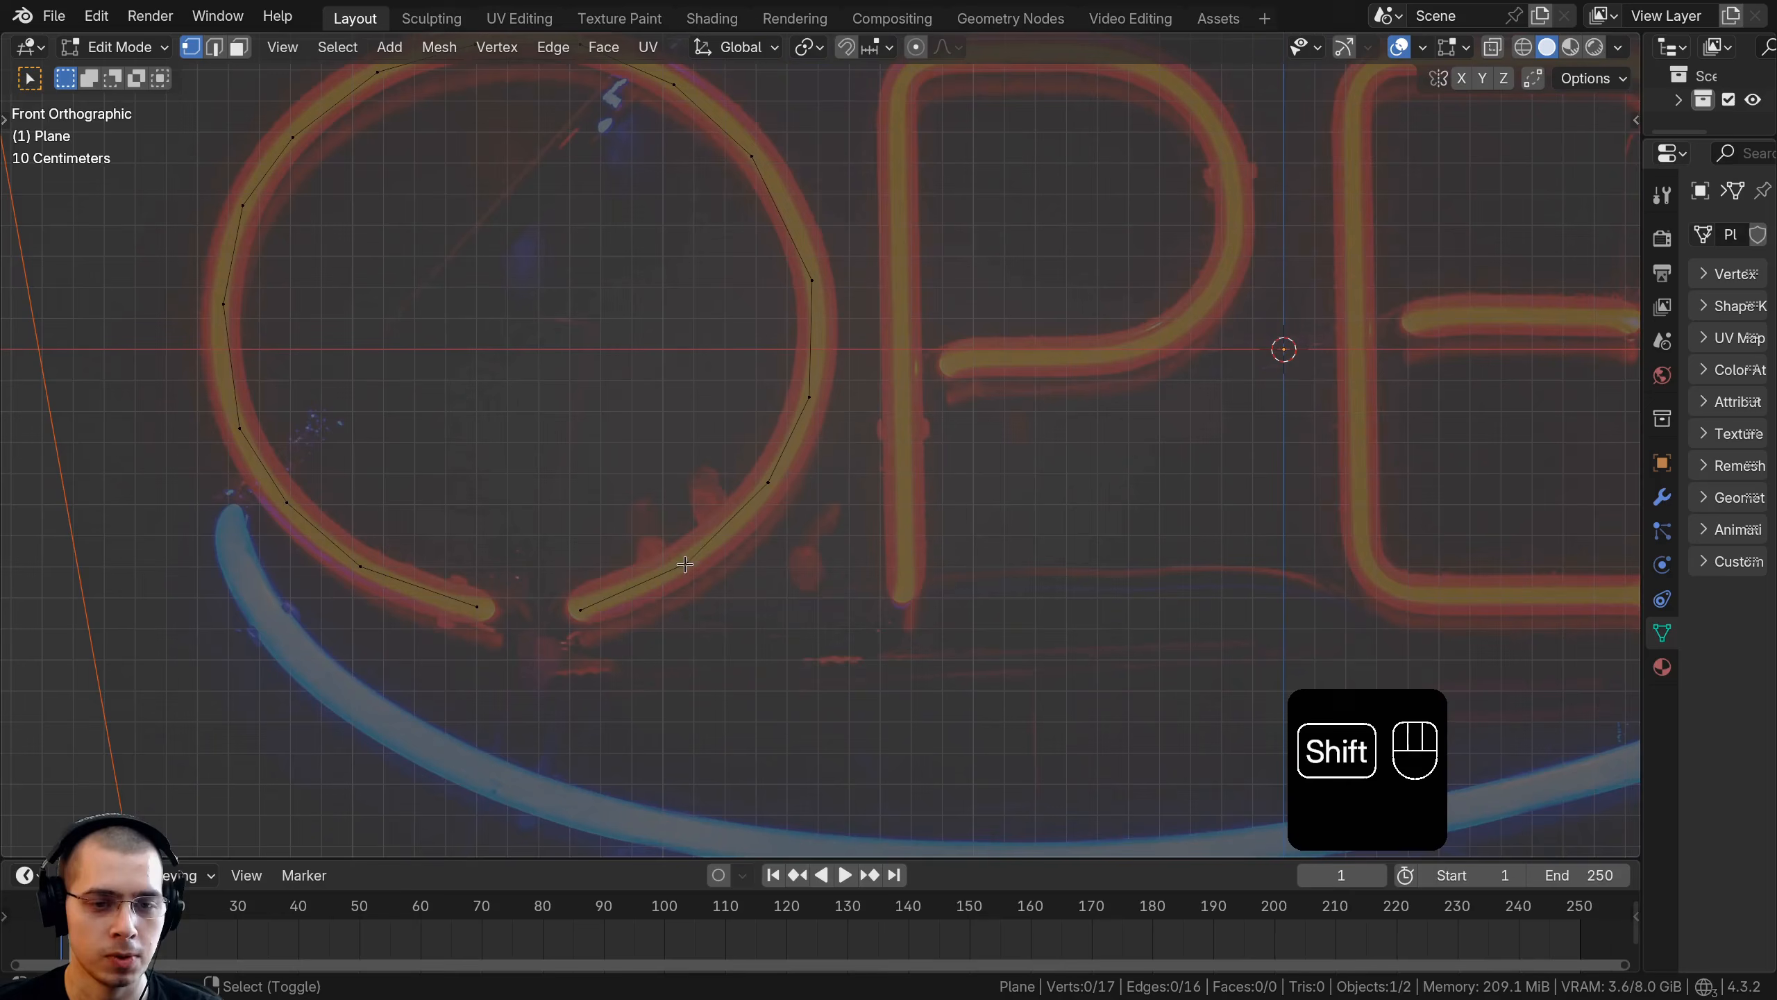
{"action": "left_click", "coordinate": [567, 607], "text": "shift"}
{"action": "middle_click_drag", "start_coordinate": [536, 606], "coordinate": [454, 674], "text": "shift"}
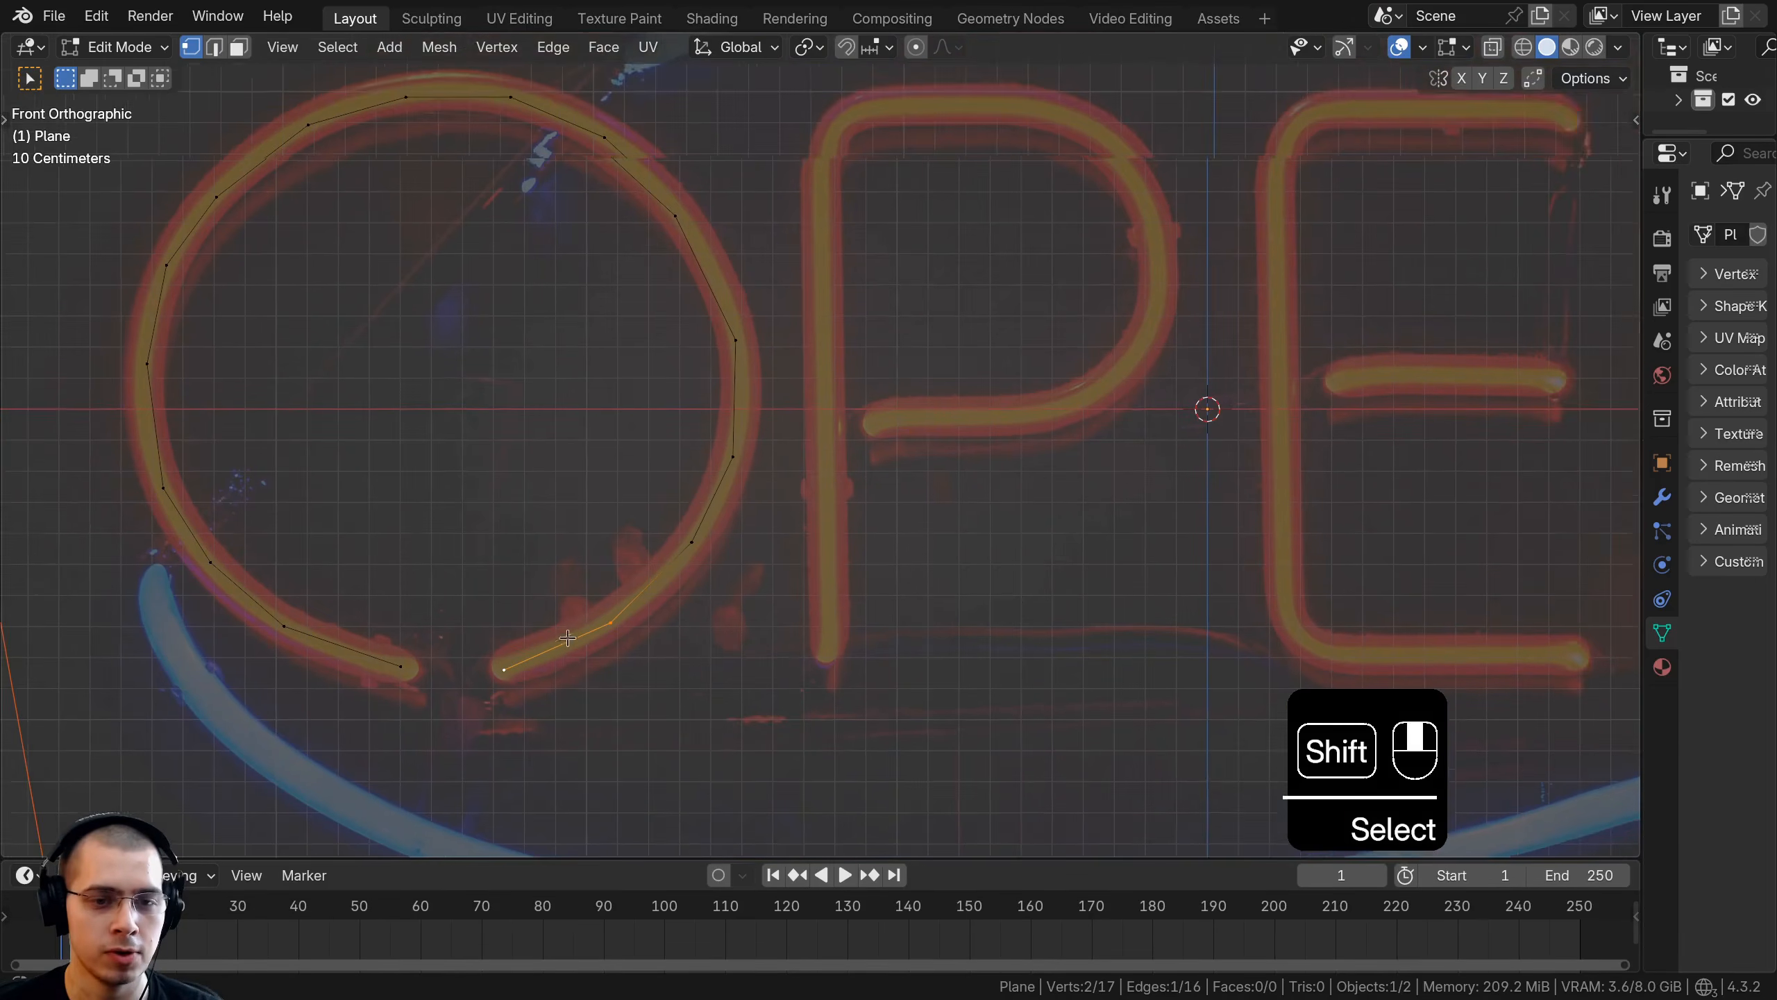
{"action": "key", "text": "shift+d"}
{"action": "left_click", "coordinate": [918, 466]}
{"action": "key", "text": "r"}
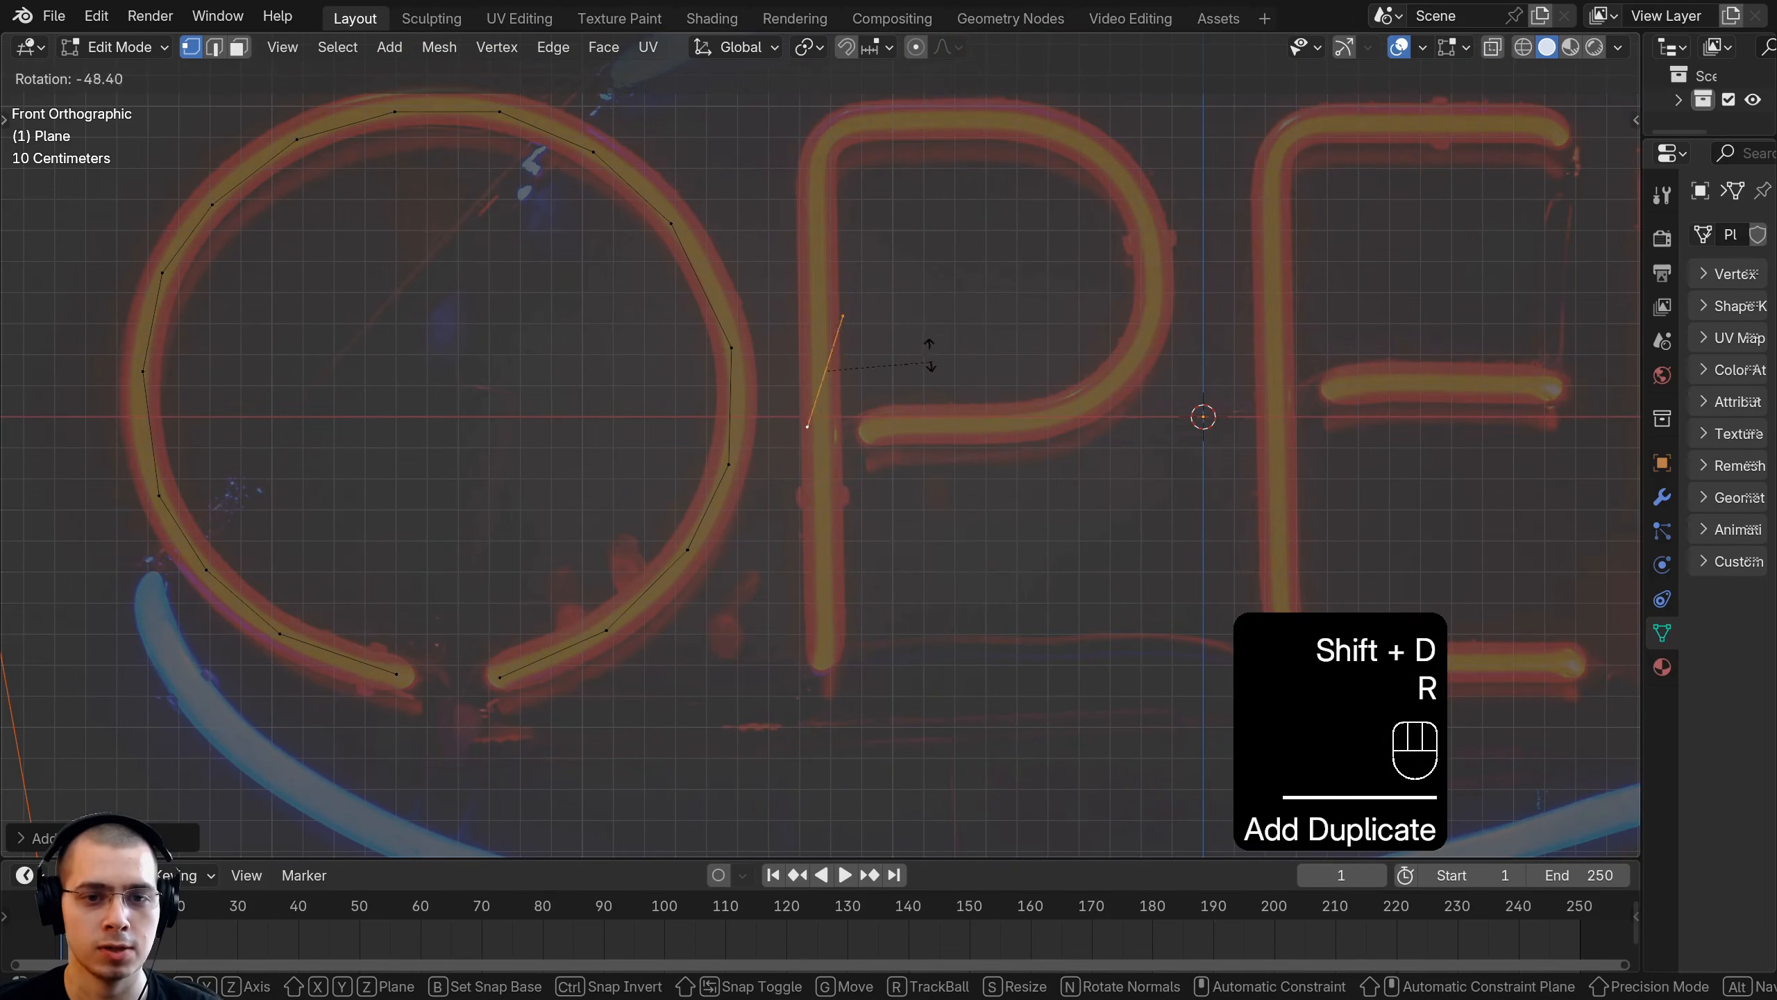
{"action": "left_click", "coordinate": [918, 326]}
{"action": "key", "text": "g"}
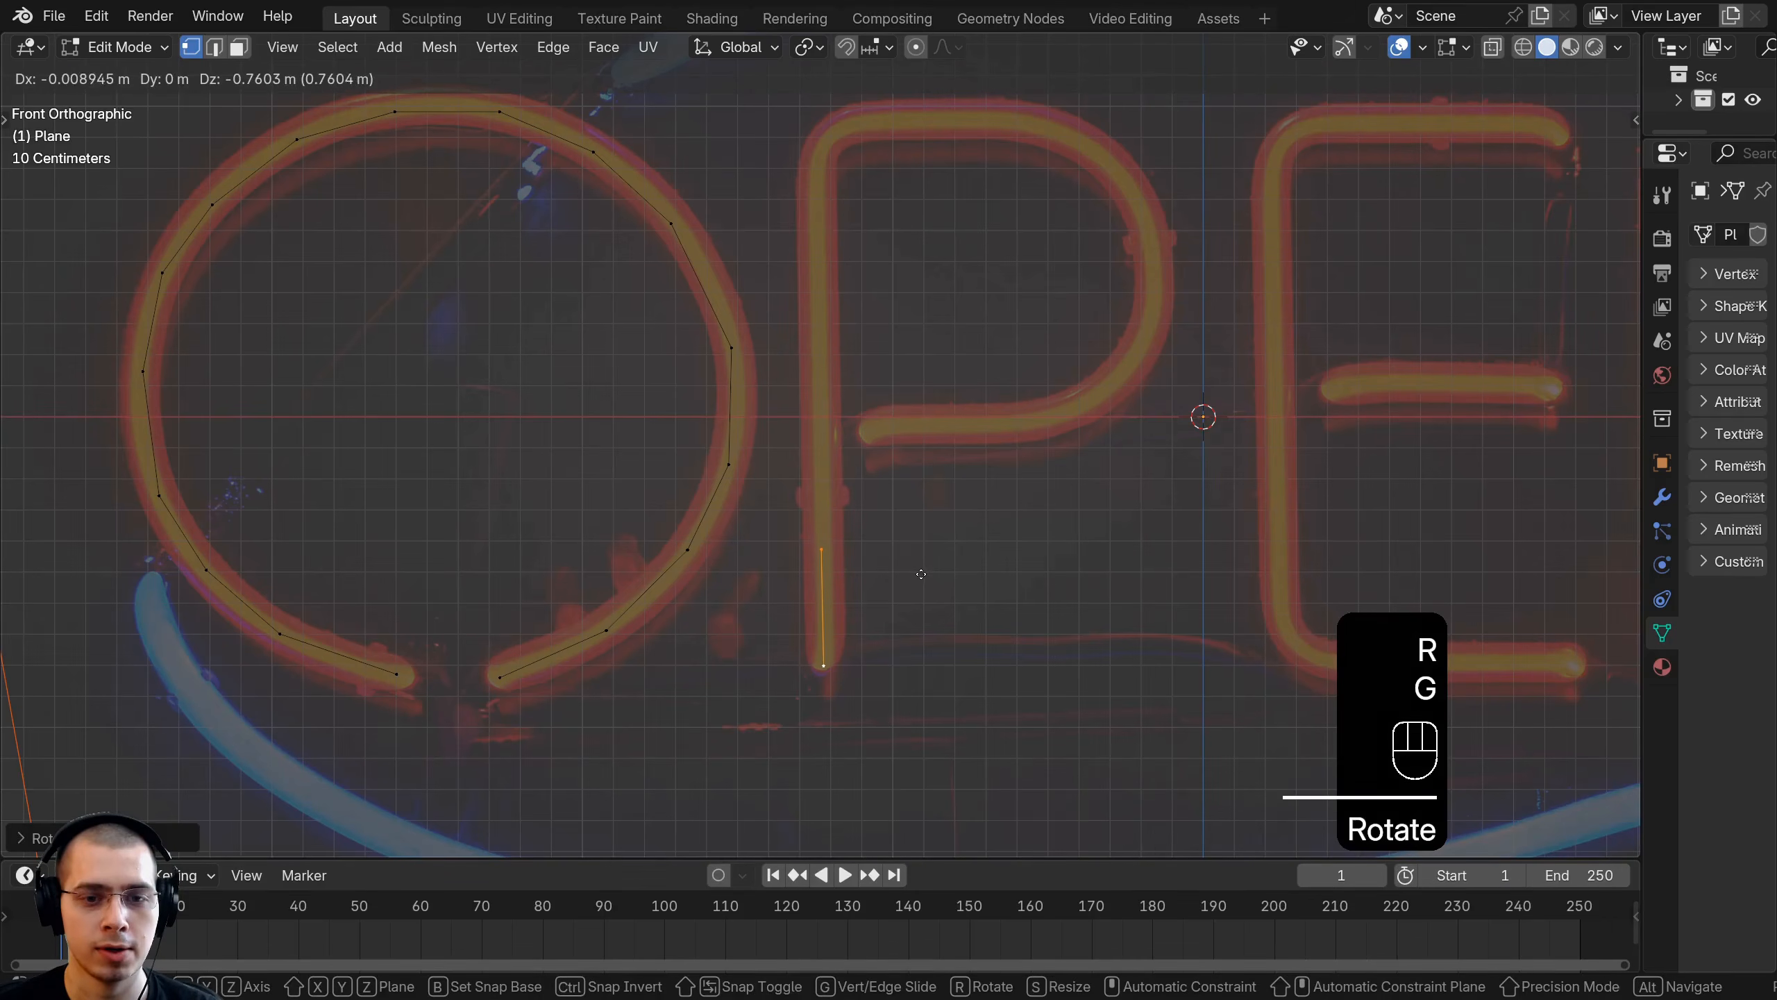
{"action": "left_click", "coordinate": [821, 546]}
Move the upper vertex of the P's stem edge up to where the stem starts curving into the corner
{"action": "left_click", "coordinate": [823, 545]}
{"action": "middle_click_drag", "start_coordinate": [820, 546], "coordinate": [785, 678], "text": "shift"}
{"action": "key", "text": "g"}
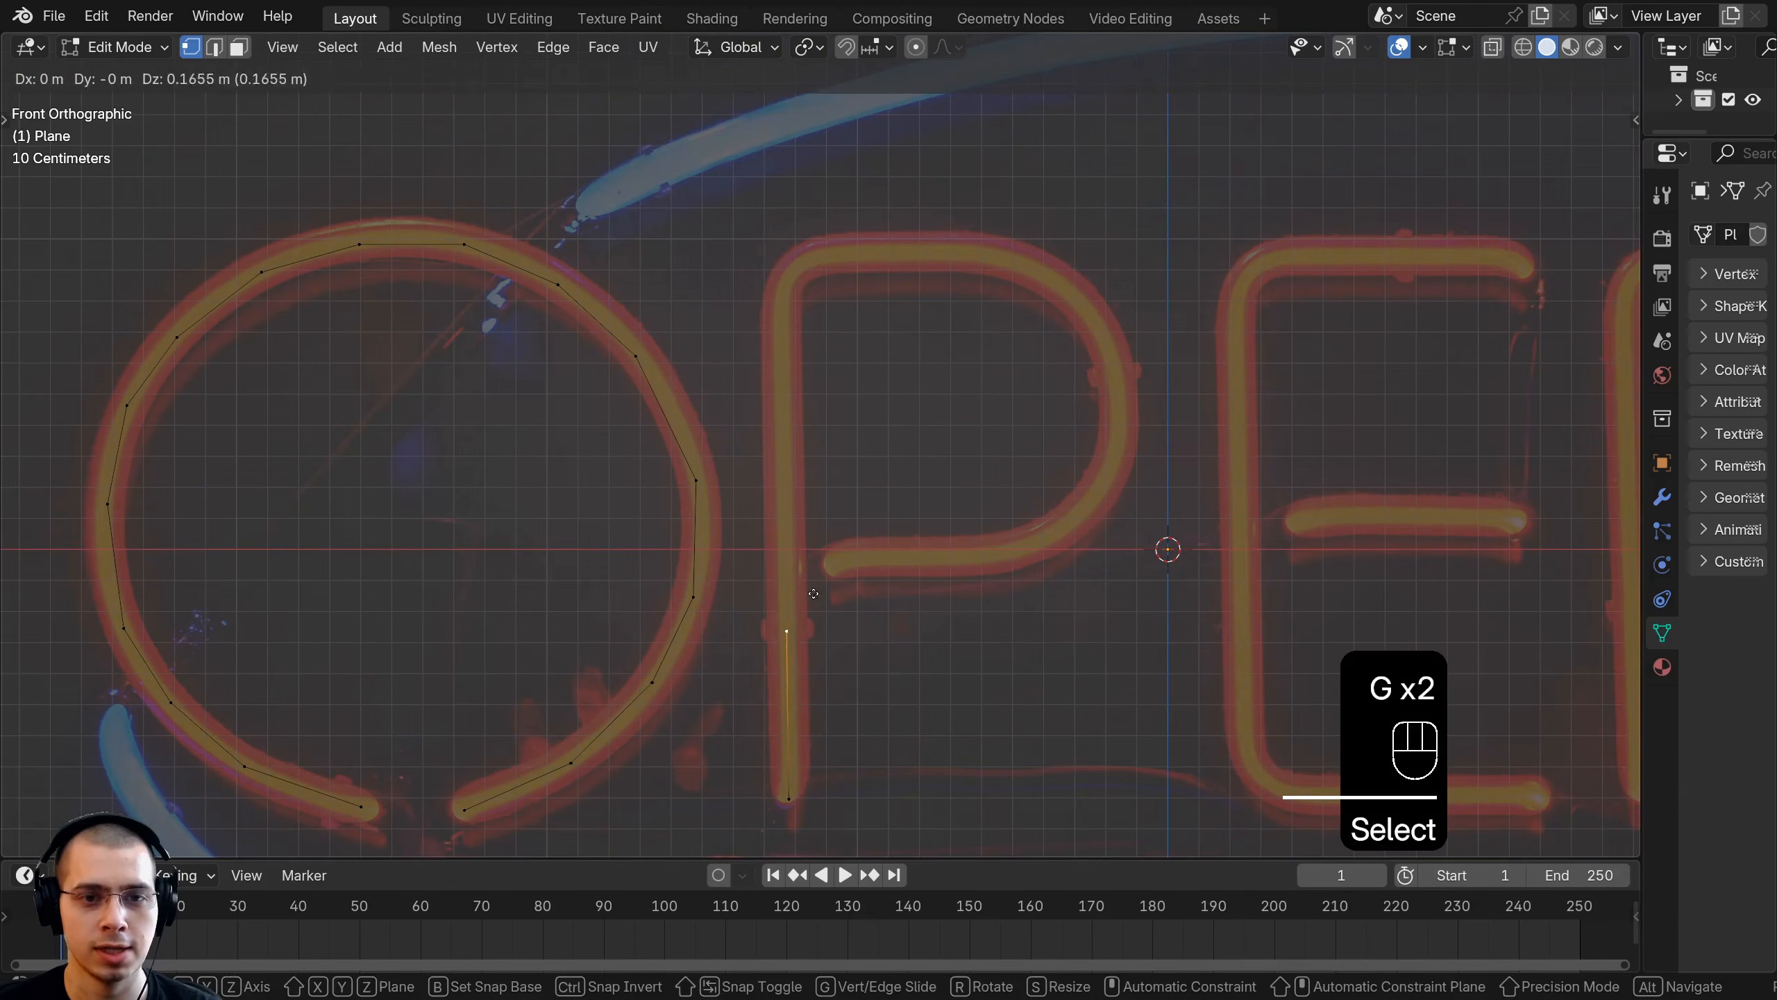
{"action": "left_click", "coordinate": [805, 321]}
Examine the bottom end vertices of the O and P against the tube tips in the reference photo
{"action": "middle_click_drag", "start_coordinate": [647, 595], "coordinate": [615, 250], "text": "shift"}
{"action": "scroll", "coordinate": [614, 250], "scroll_direction": "up", "scroll_amount": 2}
{"action": "left_click", "coordinate": [356, 560]}
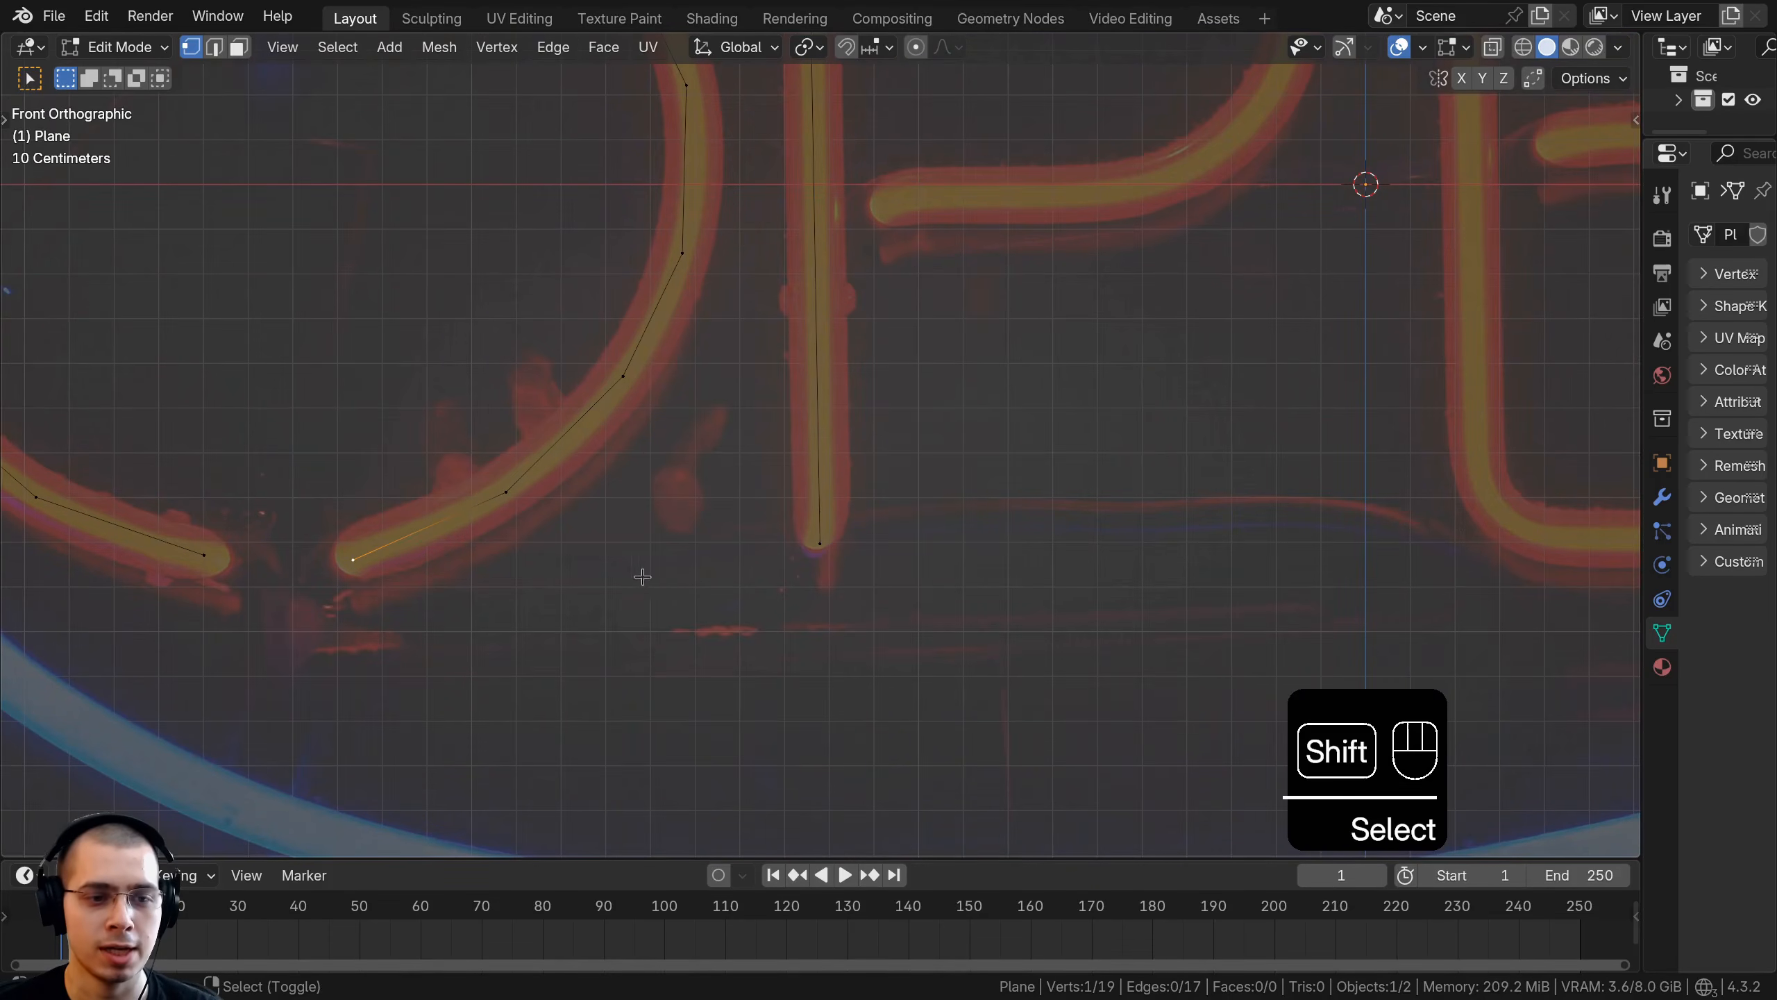
{"action": "left_click", "coordinate": [820, 546], "text": "shift"}
{"action": "scroll", "coordinate": [725, 343], "scroll_direction": "down", "scroll_amount": 4}
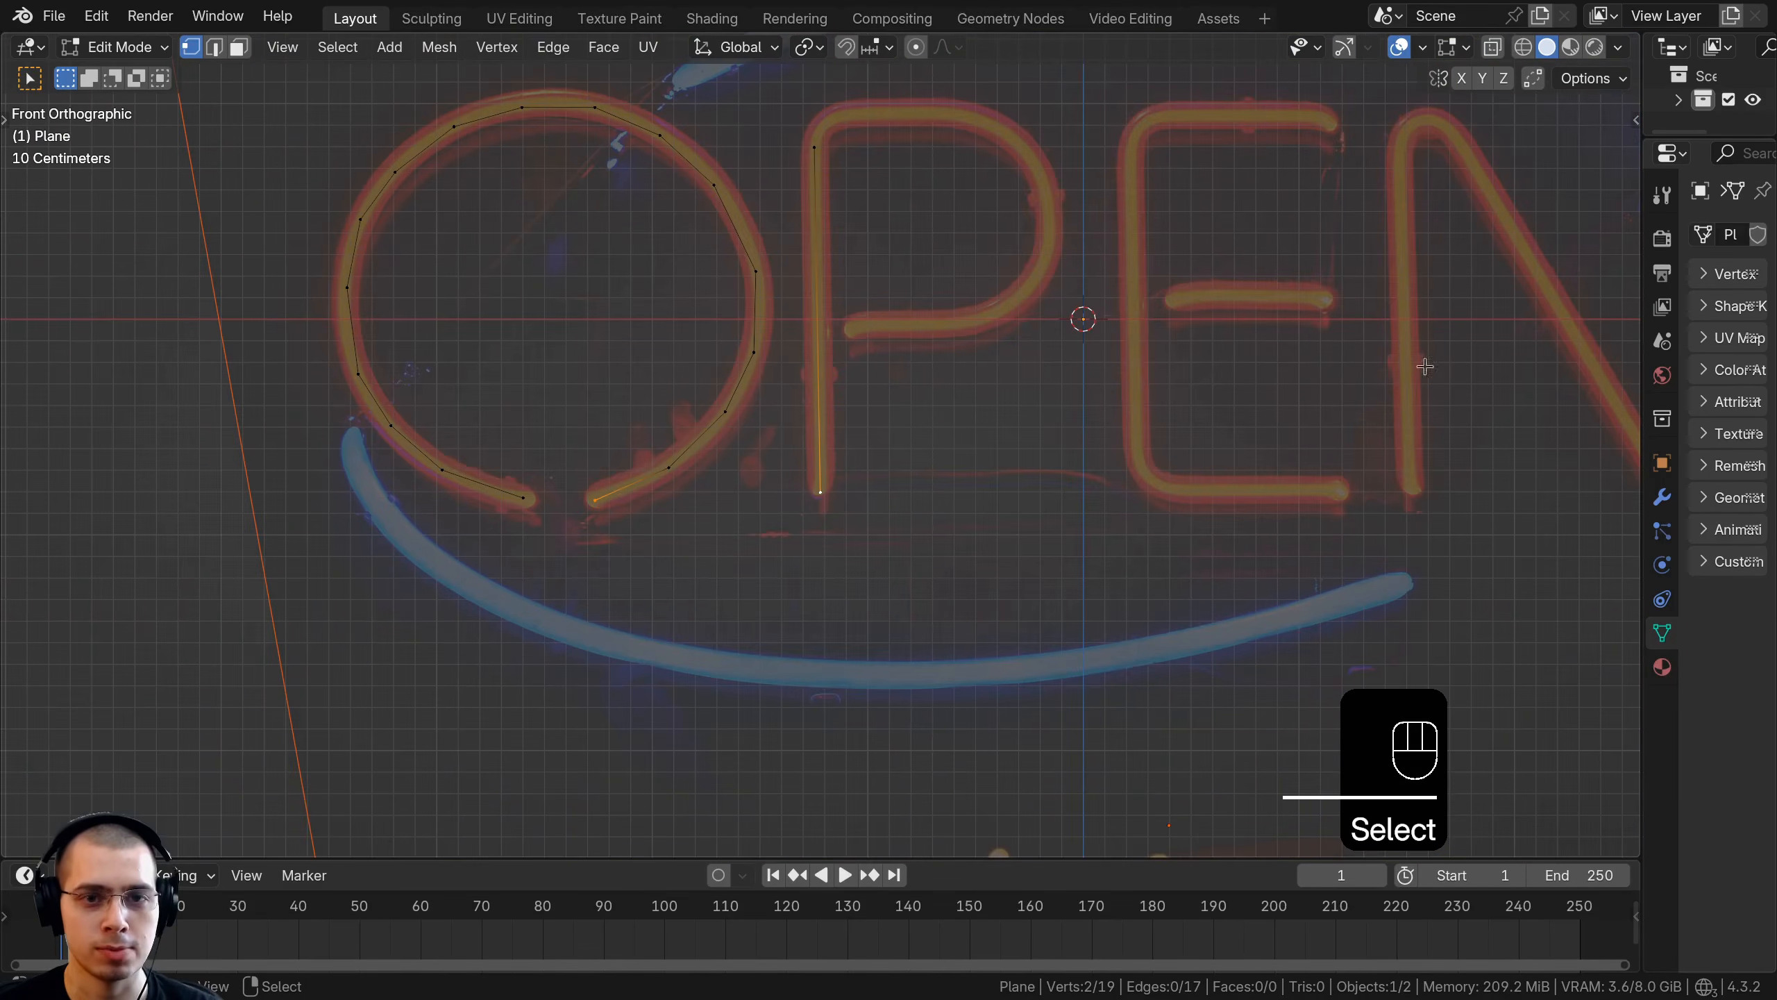
{"action": "scroll", "coordinate": [725, 343], "scroll_direction": "up", "scroll_amount": 1}
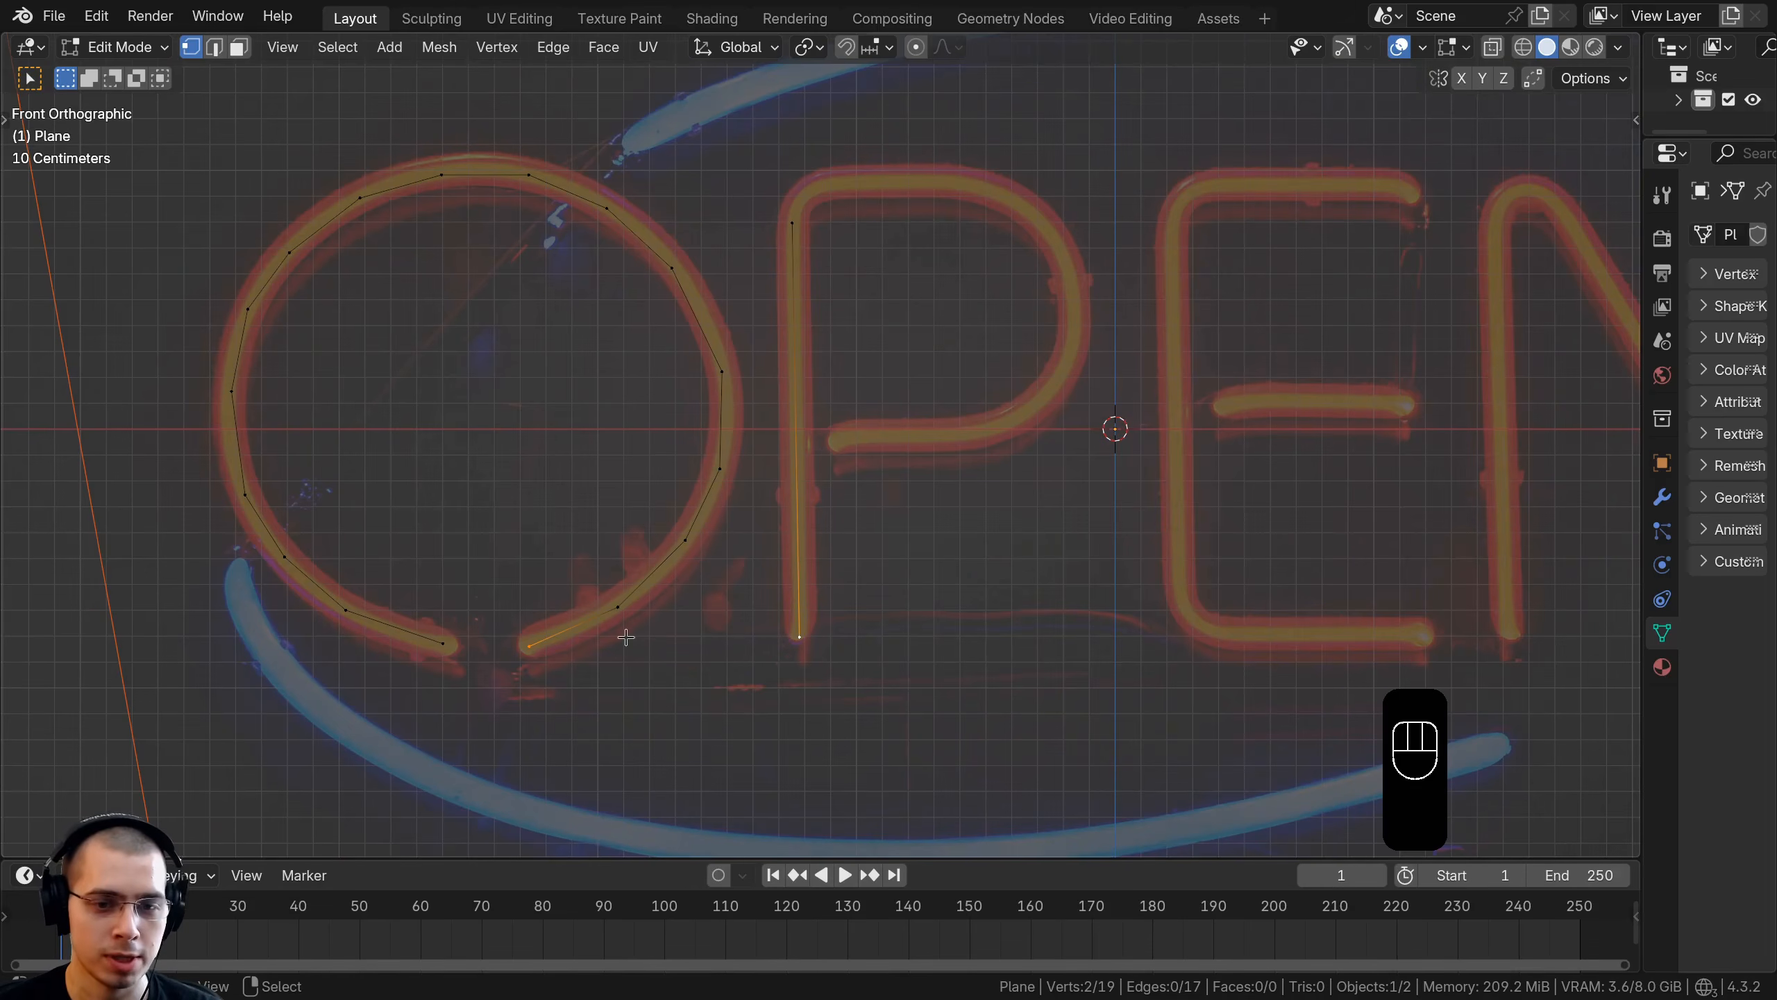
{"action": "middle_click_drag", "start_coordinate": [896, 318], "coordinate": [899, 336], "text": "shift"}
{"action": "middle_click_drag", "start_coordinate": [516, 619], "coordinate": [609, 385], "text": "shift"}
{"action": "scroll", "coordinate": [609, 386], "scroll_direction": "up", "scroll_amount": 3}
{"action": "right_click", "coordinate": [503, 404]}
{"action": "key", "text": "g"}
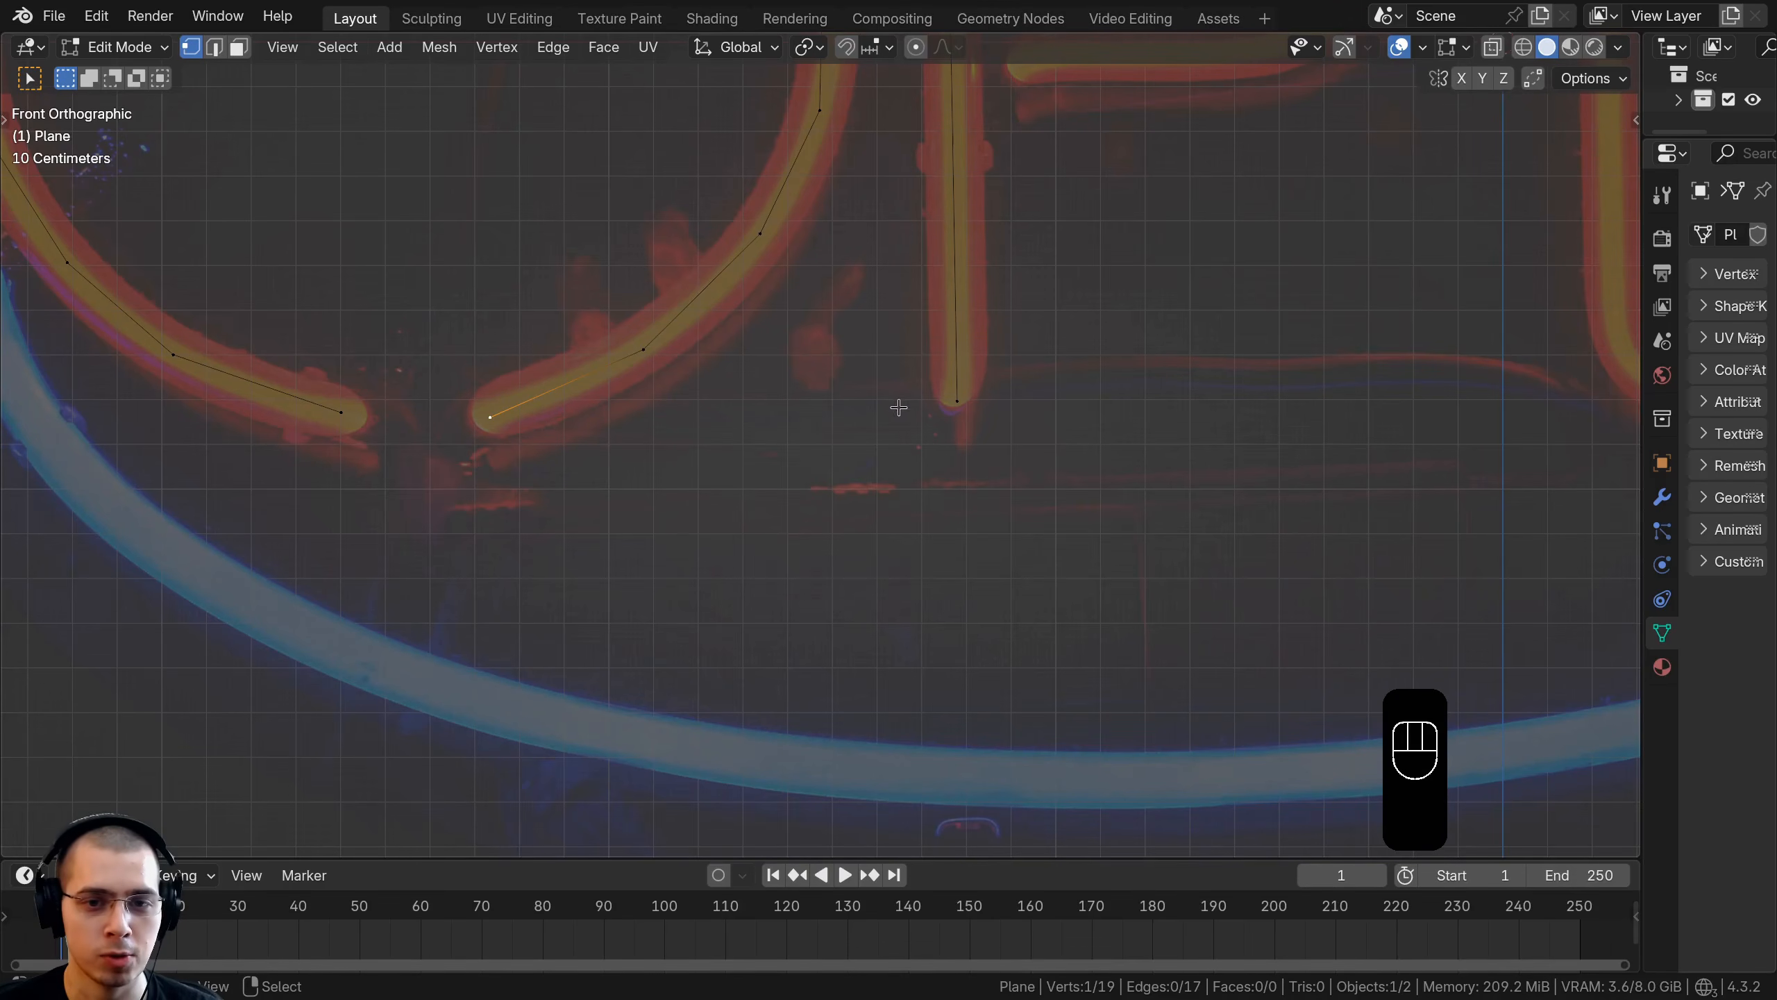
{"action": "scroll", "coordinate": [941, 404], "scroll_direction": "down", "scroll_amount": 2}
{"action": "middle_click_drag", "start_coordinate": [888, 534], "coordinate": [792, 800], "text": "shift"}
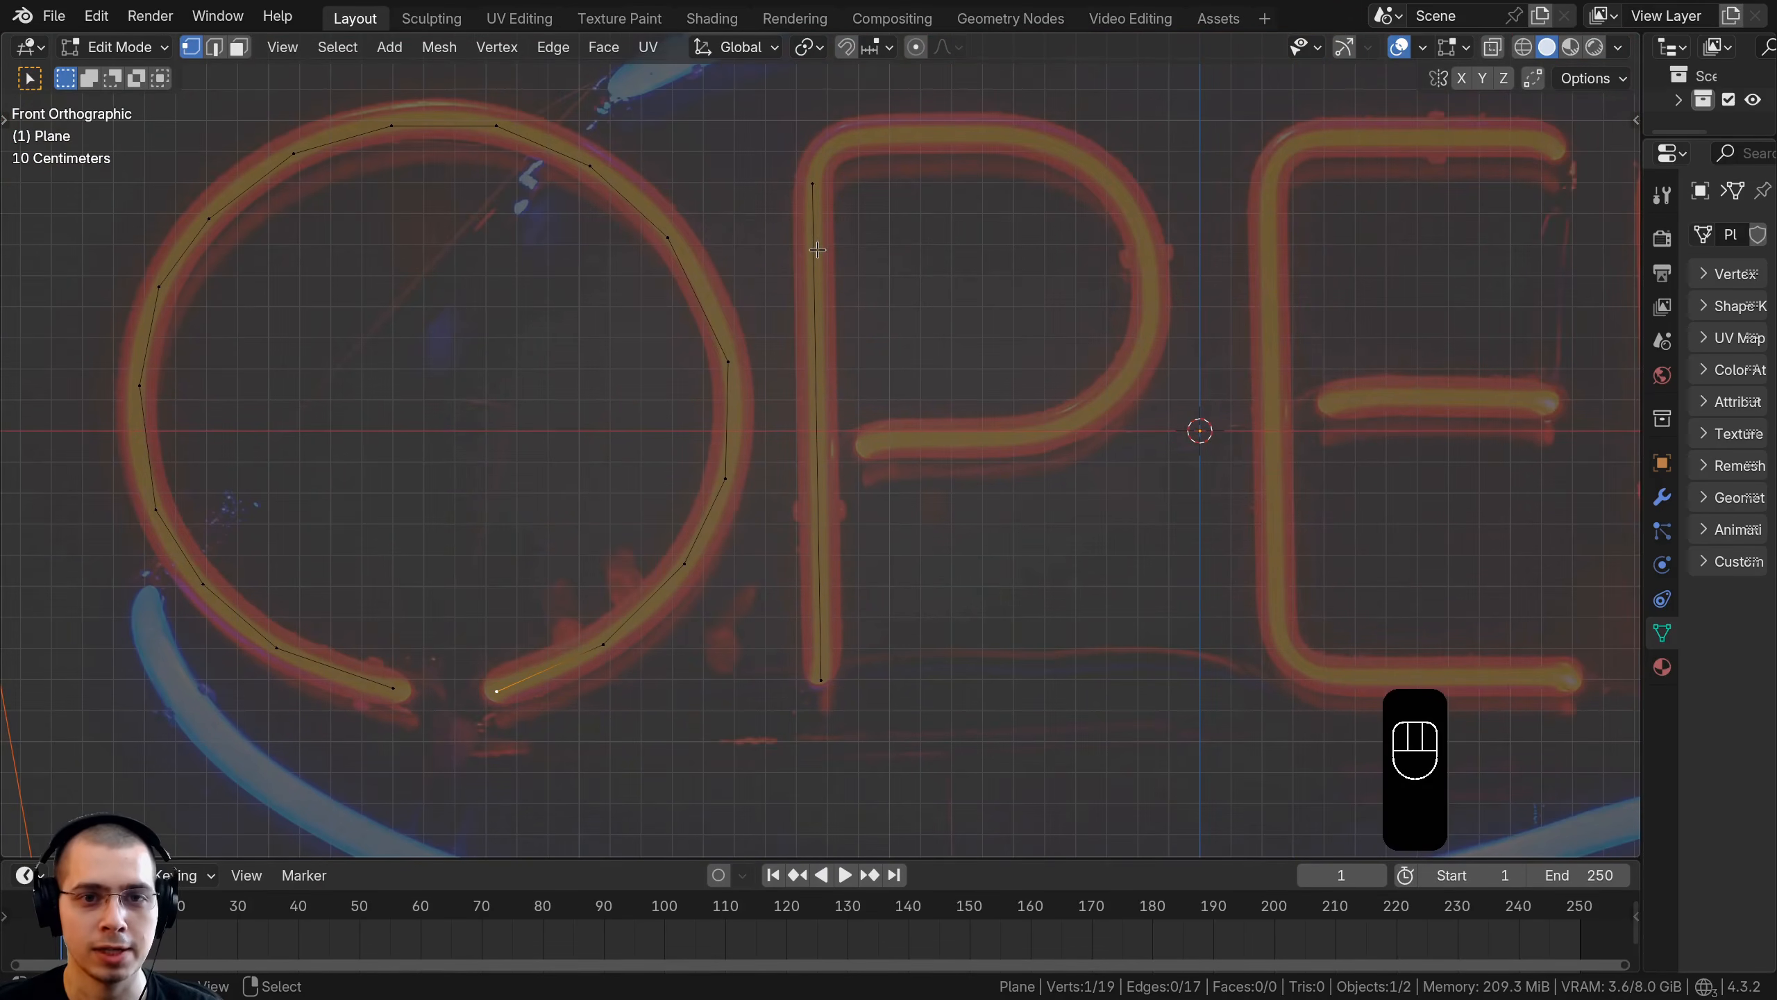
Extrude three vertices from the top of the P's stem around its upper-left corner
{"action": "middle_click_drag", "start_coordinate": [817, 249], "coordinate": [779, 339], "text": "shift"}
{"action": "scroll", "coordinate": [700, 495], "scroll_direction": "up", "scroll_amount": 1}
{"action": "middle_click_drag", "start_coordinate": [864, 378], "coordinate": [860, 401], "text": "shift"}
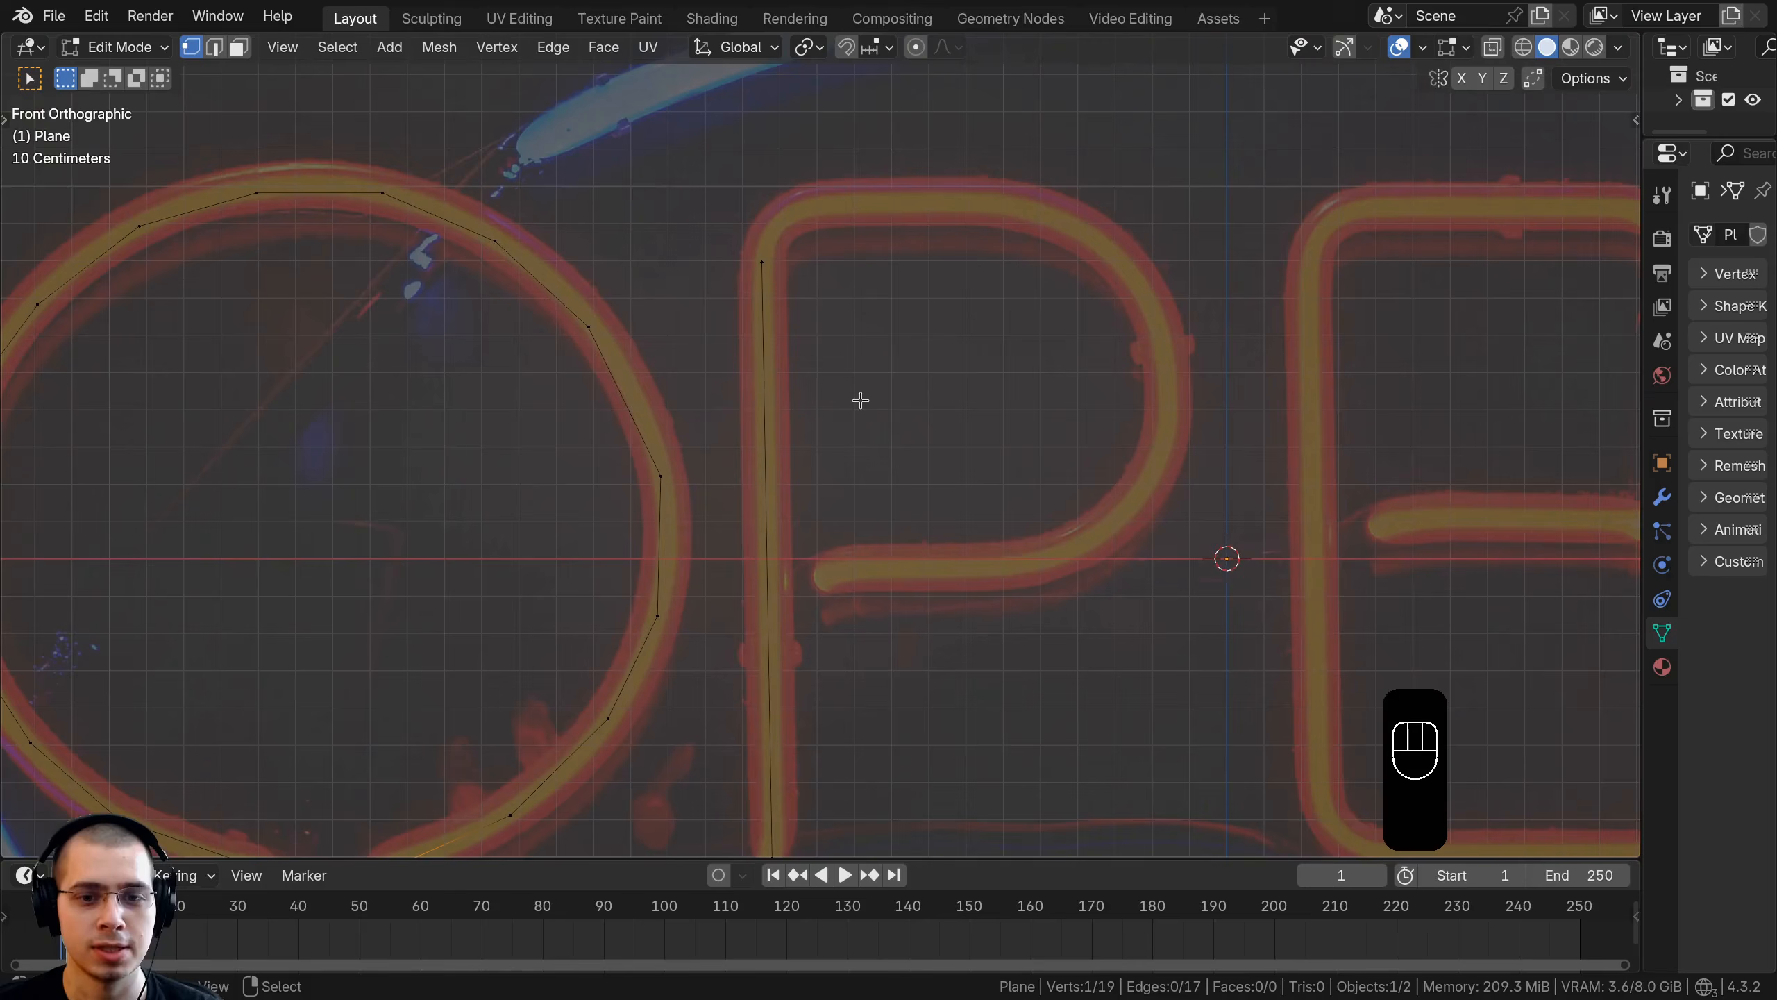
{"action": "right_click", "coordinate": [768, 261]}
{"action": "middle_click_drag", "start_coordinate": [768, 261], "coordinate": [744, 407], "text": "shift"}
{"action": "scroll", "coordinate": [761, 381], "scroll_direction": "up", "scroll_amount": 1}
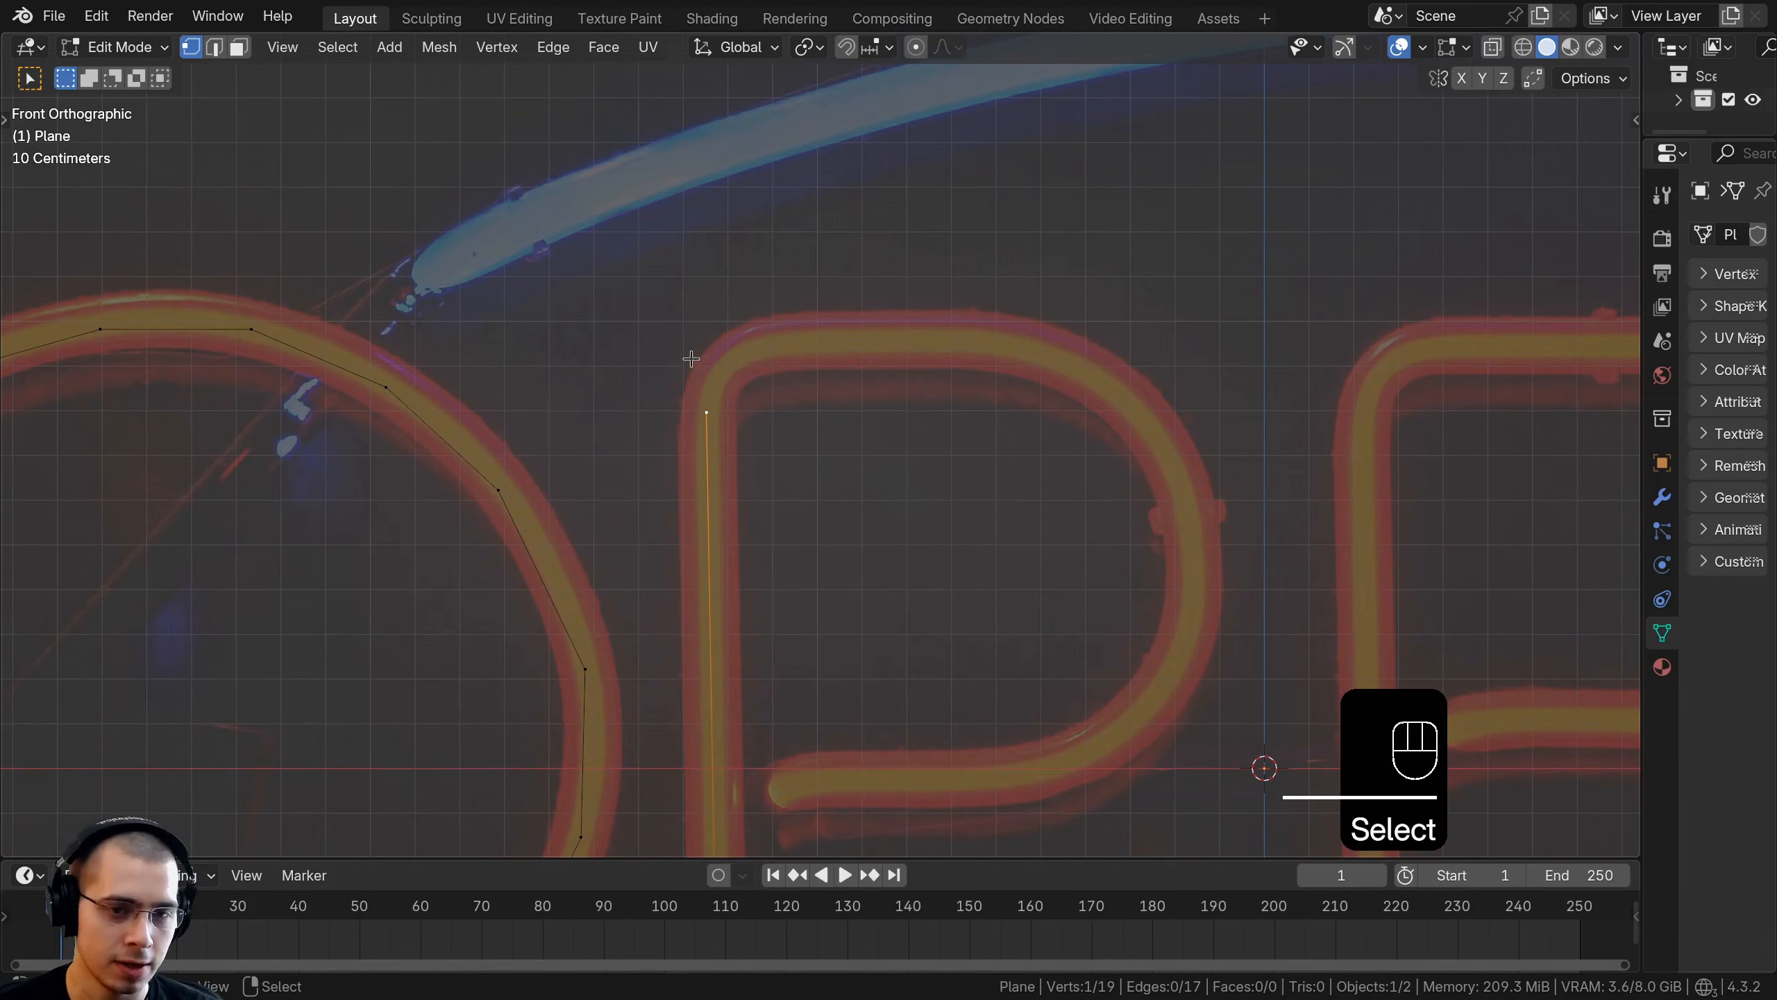
{"action": "key", "text": "e"}
{"action": "left_click", "coordinate": [731, 303]}
{"action": "key", "text": "e"}
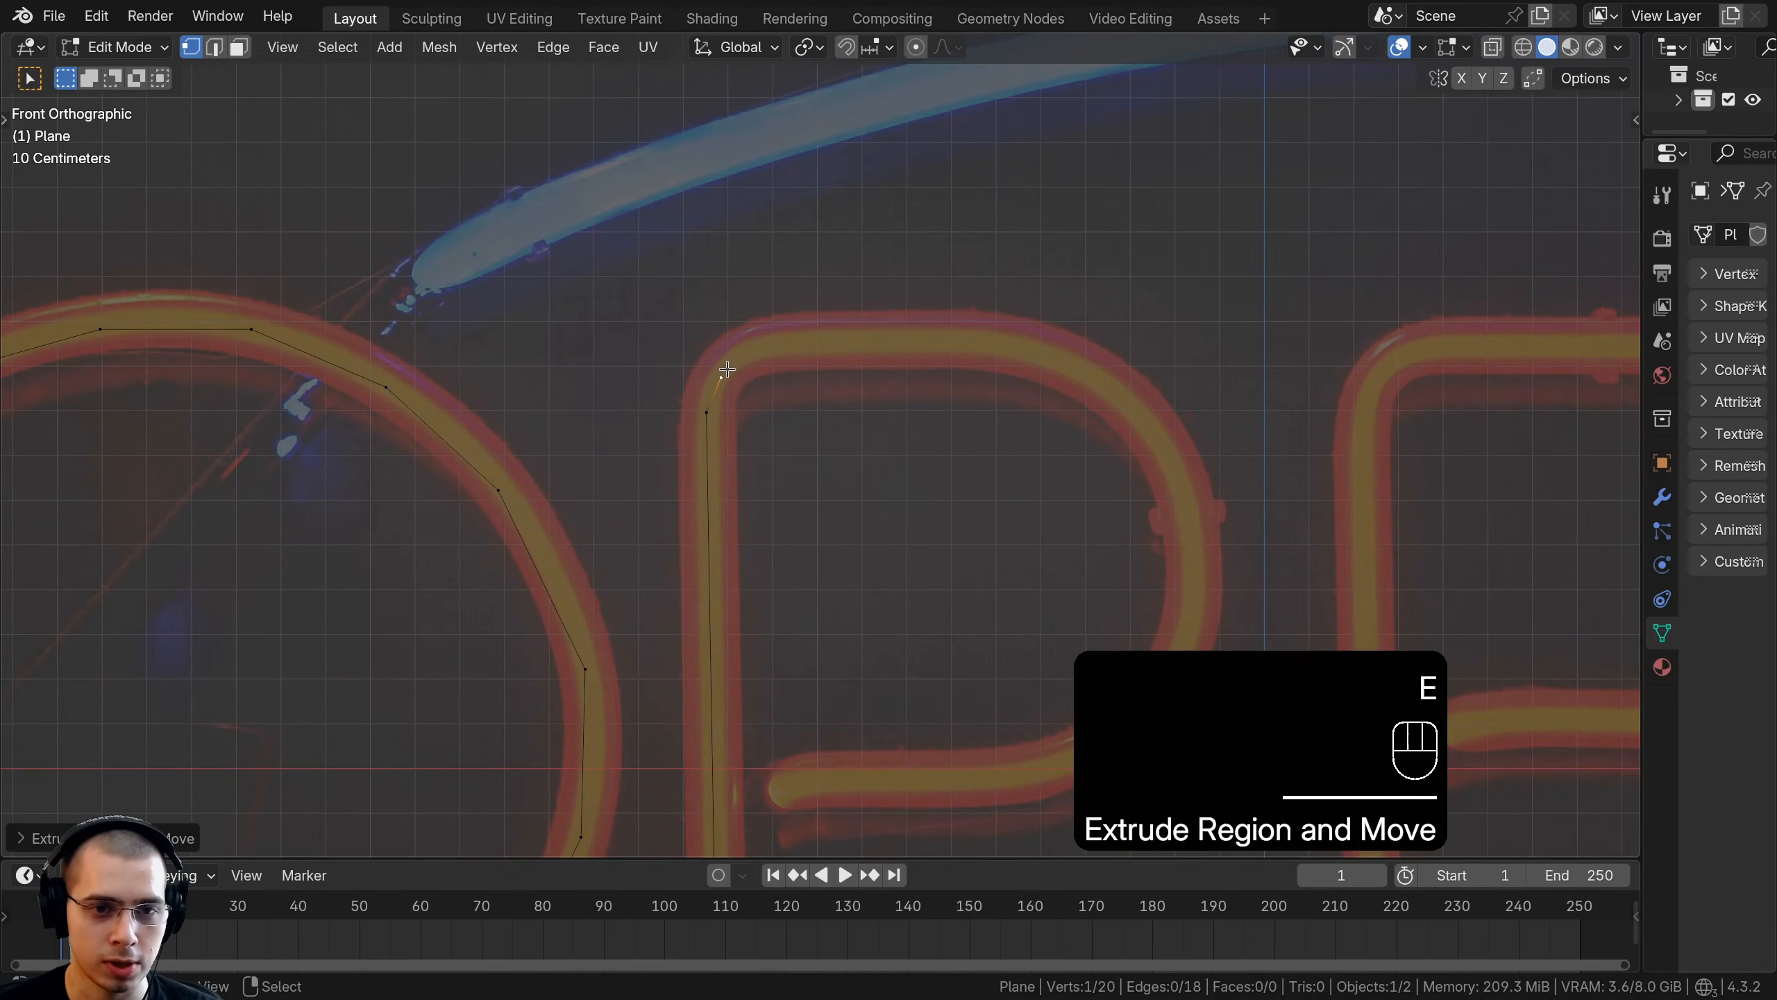
{"action": "left_click", "coordinate": [781, 332]}
{"action": "key", "text": "e"}
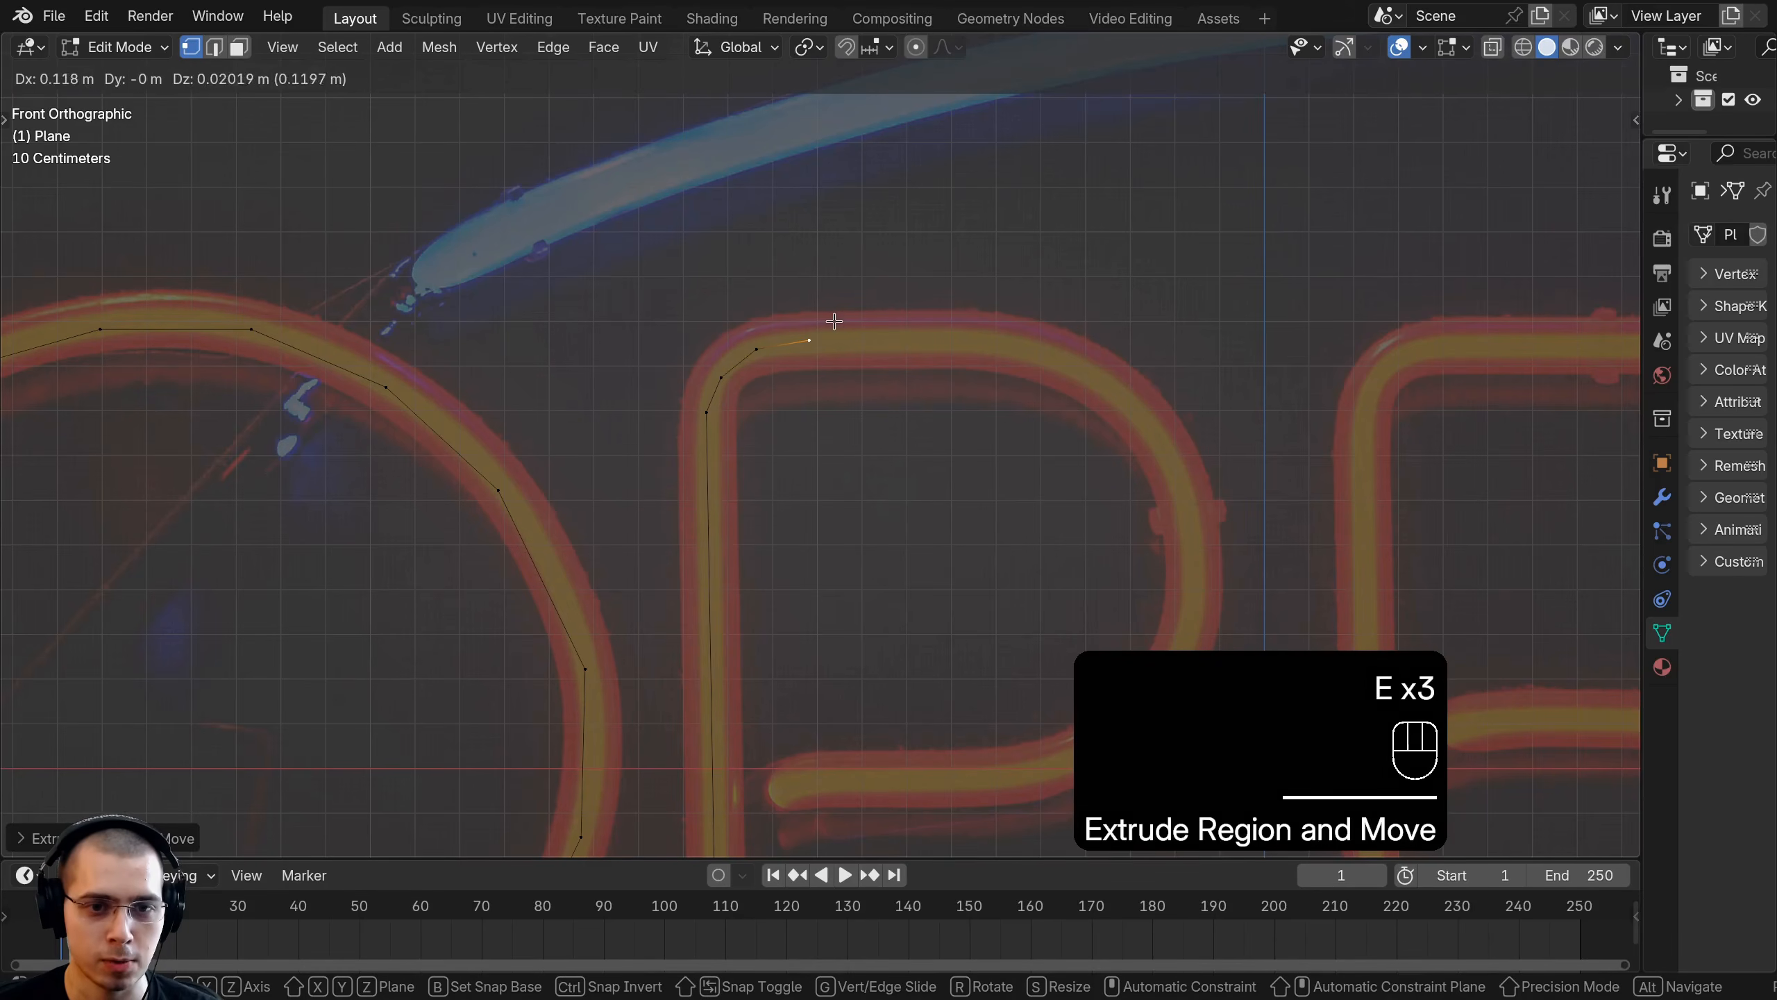
{"action": "left_click", "coordinate": [833, 323]}
Nudge the top stem vertex and the last extruded vertex of the P onto the tube's centreline
{"action": "right_click", "coordinate": [716, 425]}
{"action": "key", "text": "g"}
{"action": "left_click", "coordinate": [715, 428]}
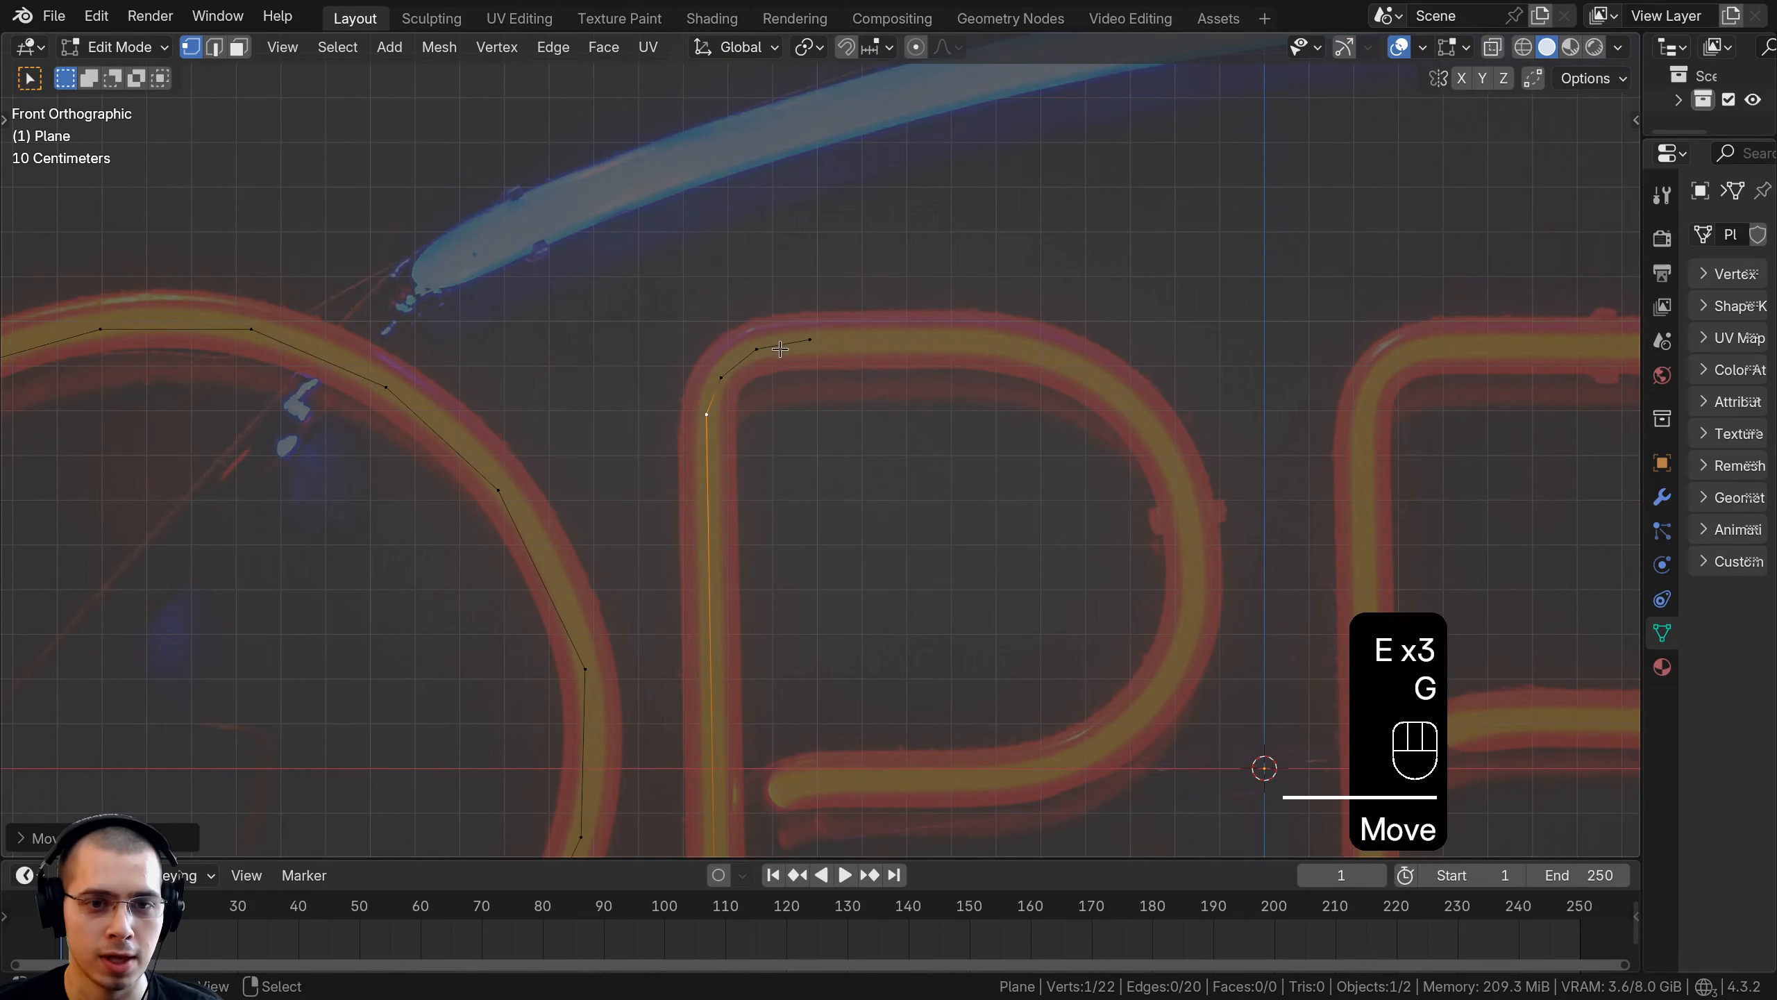
{"action": "scroll", "coordinate": [723, 342], "scroll_direction": "up", "scroll_amount": 2}
{"action": "right_click", "coordinate": [806, 306]}
{"action": "key", "text": "g"}
{"action": "left_click", "coordinate": [801, 306]}
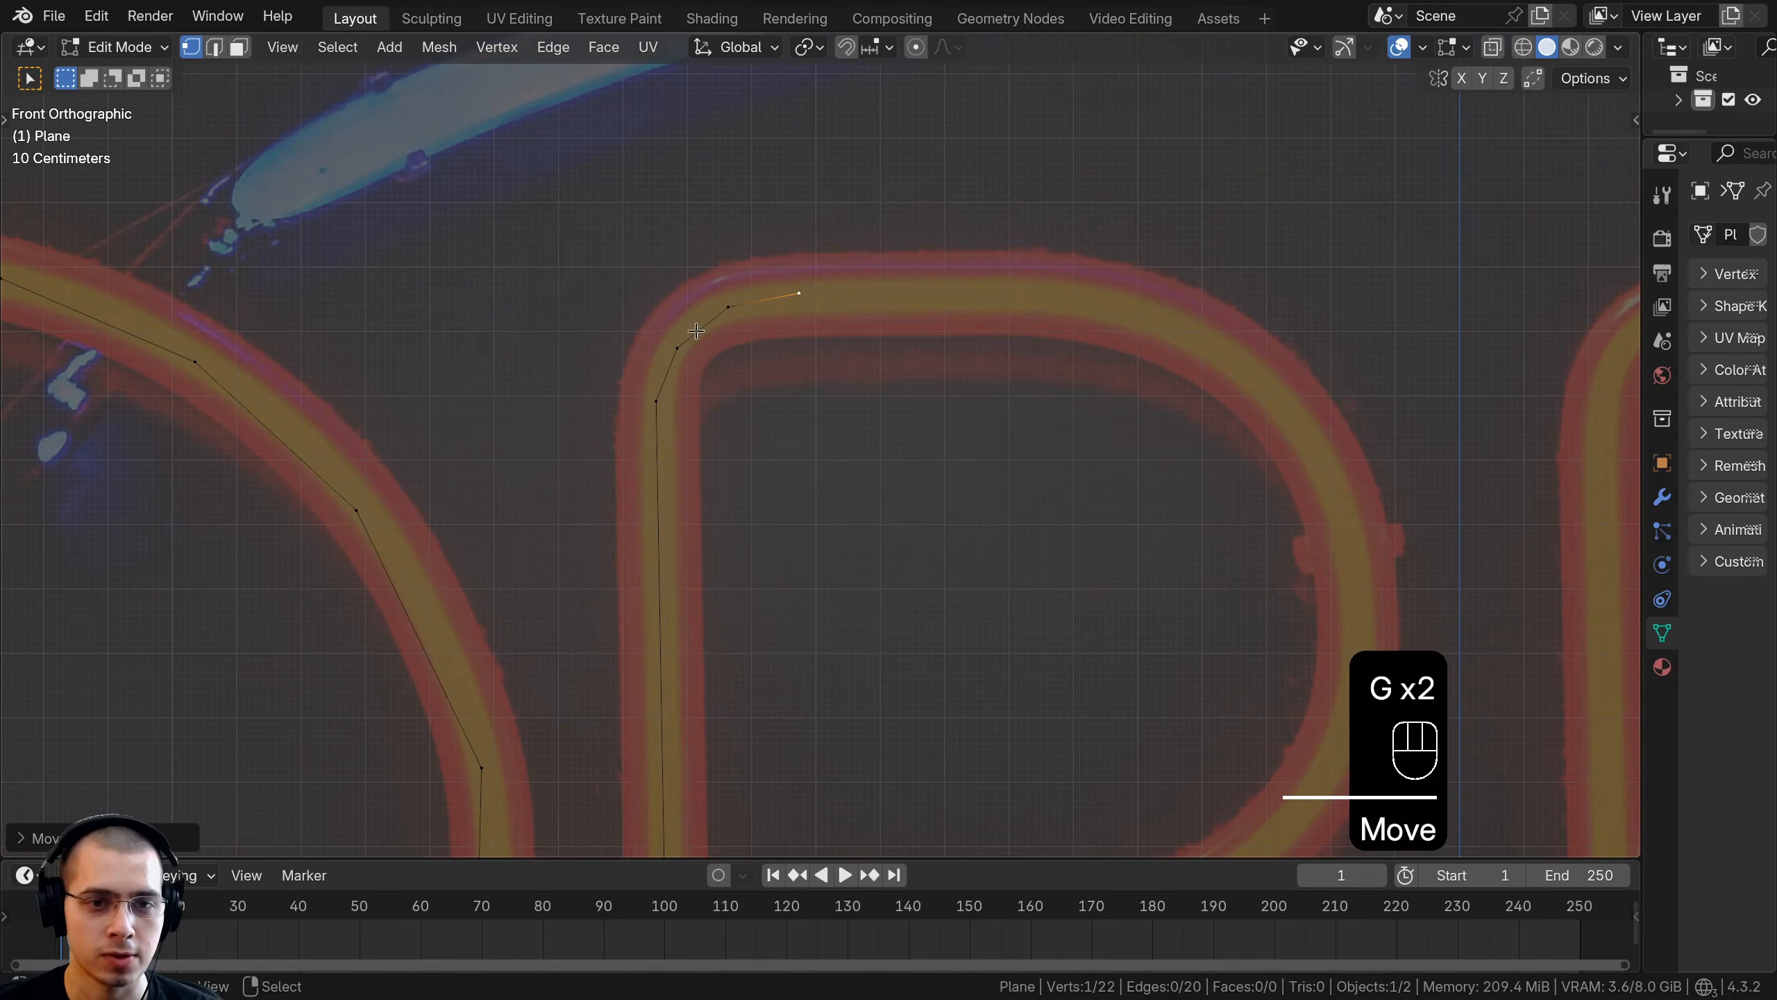
Extrude vertices along the P's top bar and down the right side of its bowl
{"action": "middle_click_drag", "start_coordinate": [757, 302], "coordinate": [595, 299], "text": "shift"}
{"action": "key", "text": "e"}
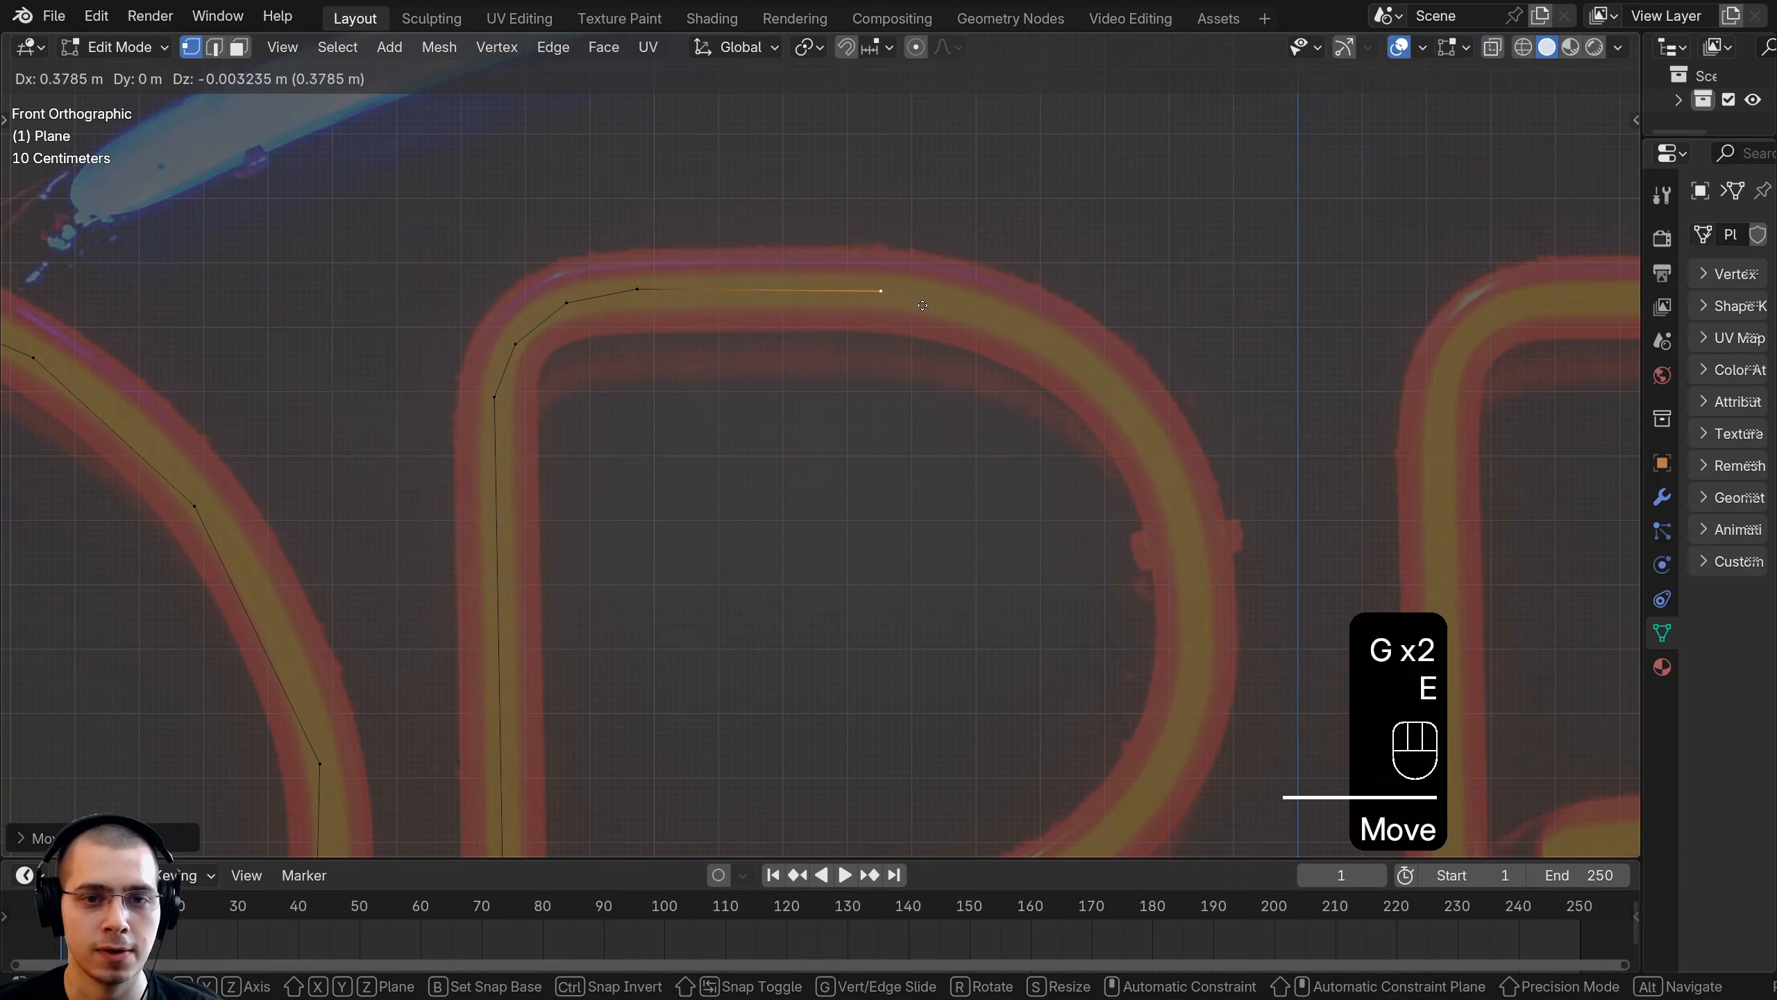
{"action": "left_click", "coordinate": [919, 302]}
{"action": "key", "text": "e"}
{"action": "left_click", "coordinate": [1090, 346]}
{"action": "middle_click_drag", "start_coordinate": [1103, 366], "coordinate": [937, 203], "text": "shift"}
{"action": "key", "text": "e"}
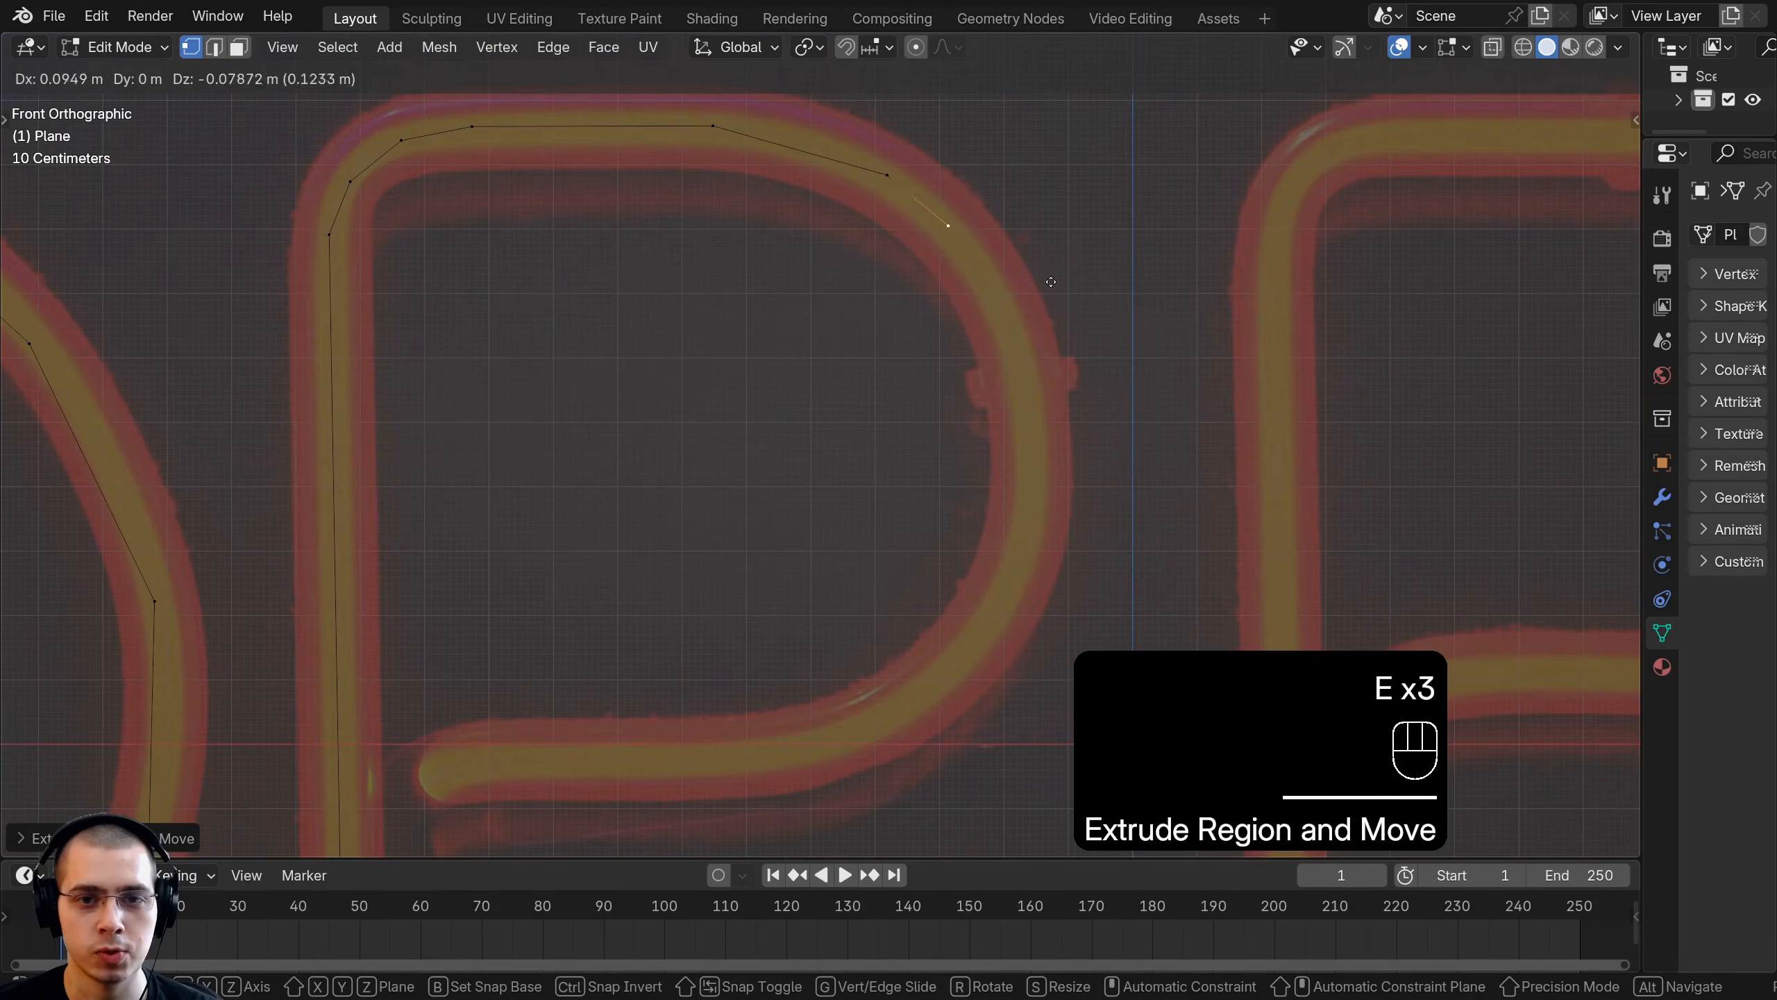
{"action": "left_click", "coordinate": [1084, 332]}
{"action": "key", "text": "e"}
{"action": "left_click", "coordinate": [1133, 500]}
Extrude vertices around the lower curve of the P's bowl to the tube's inner end
{"action": "middle_click_drag", "start_coordinate": [1095, 478], "coordinate": [1079, 270], "text": "shift"}
{"action": "key", "text": "e"}
{"action": "left_click", "coordinate": [1052, 420]}
{"action": "key", "text": "e"}
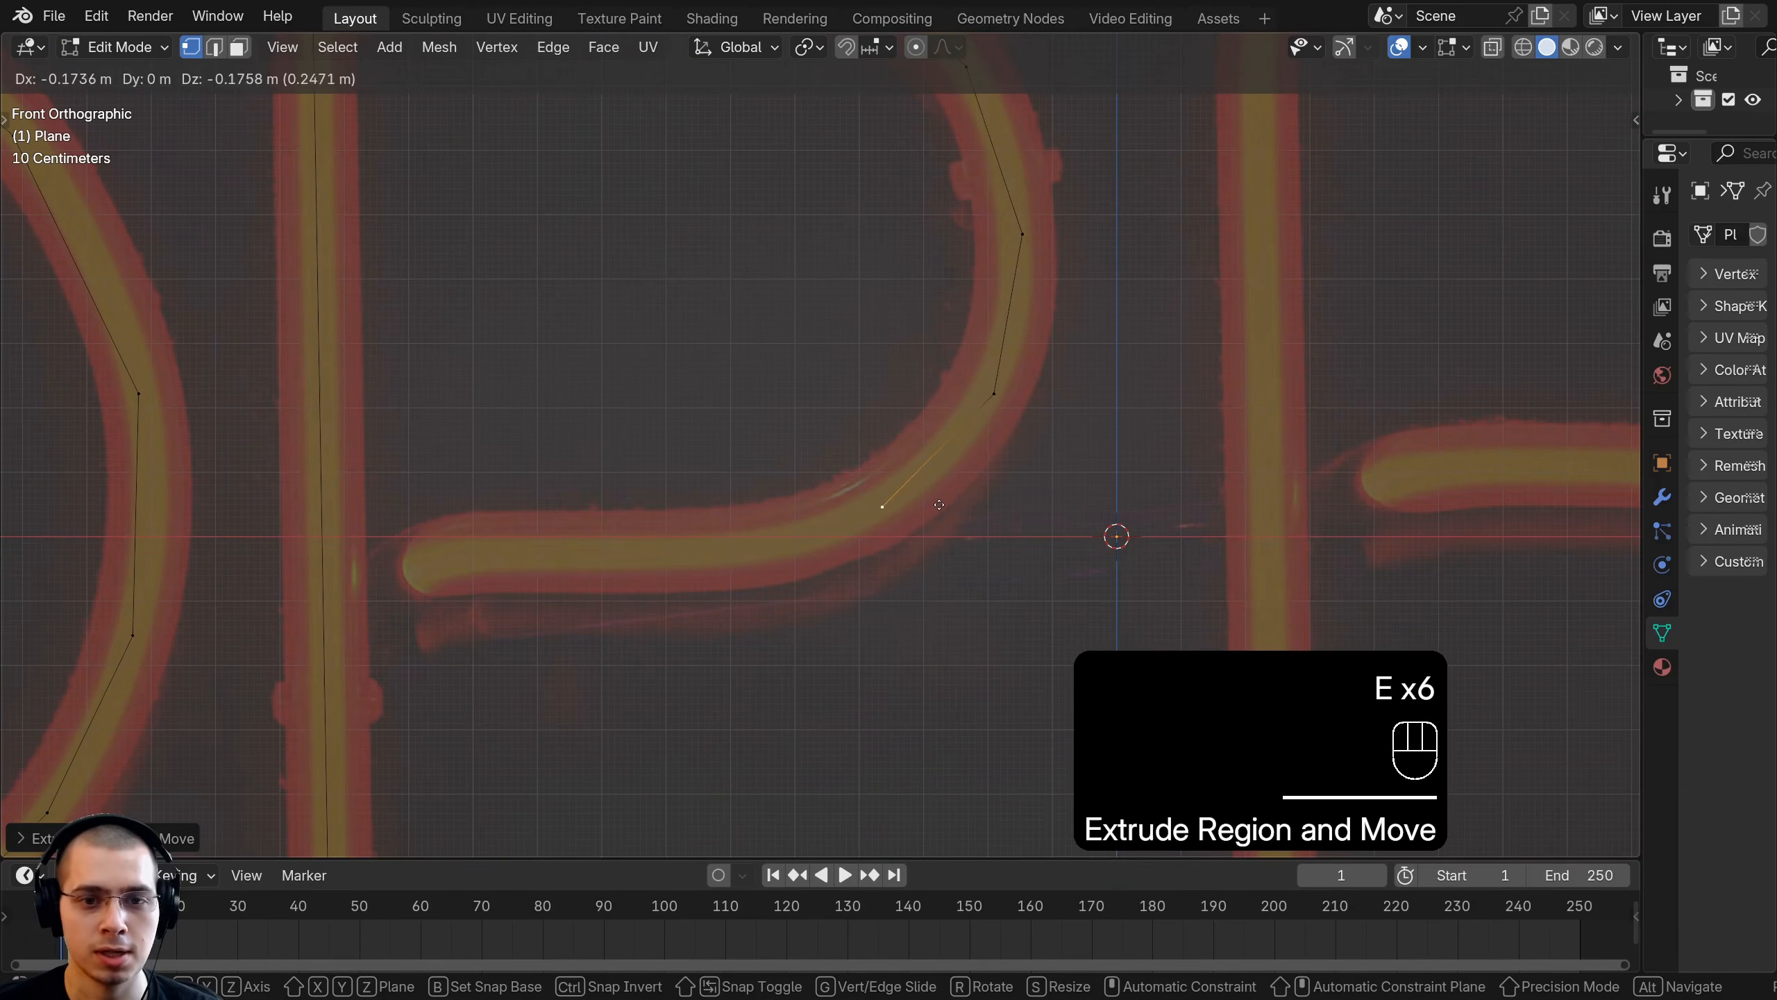
{"action": "left_click", "coordinate": [701, 549]}
{"action": "key", "text": "e"}
{"action": "left_click", "coordinate": [439, 560]}
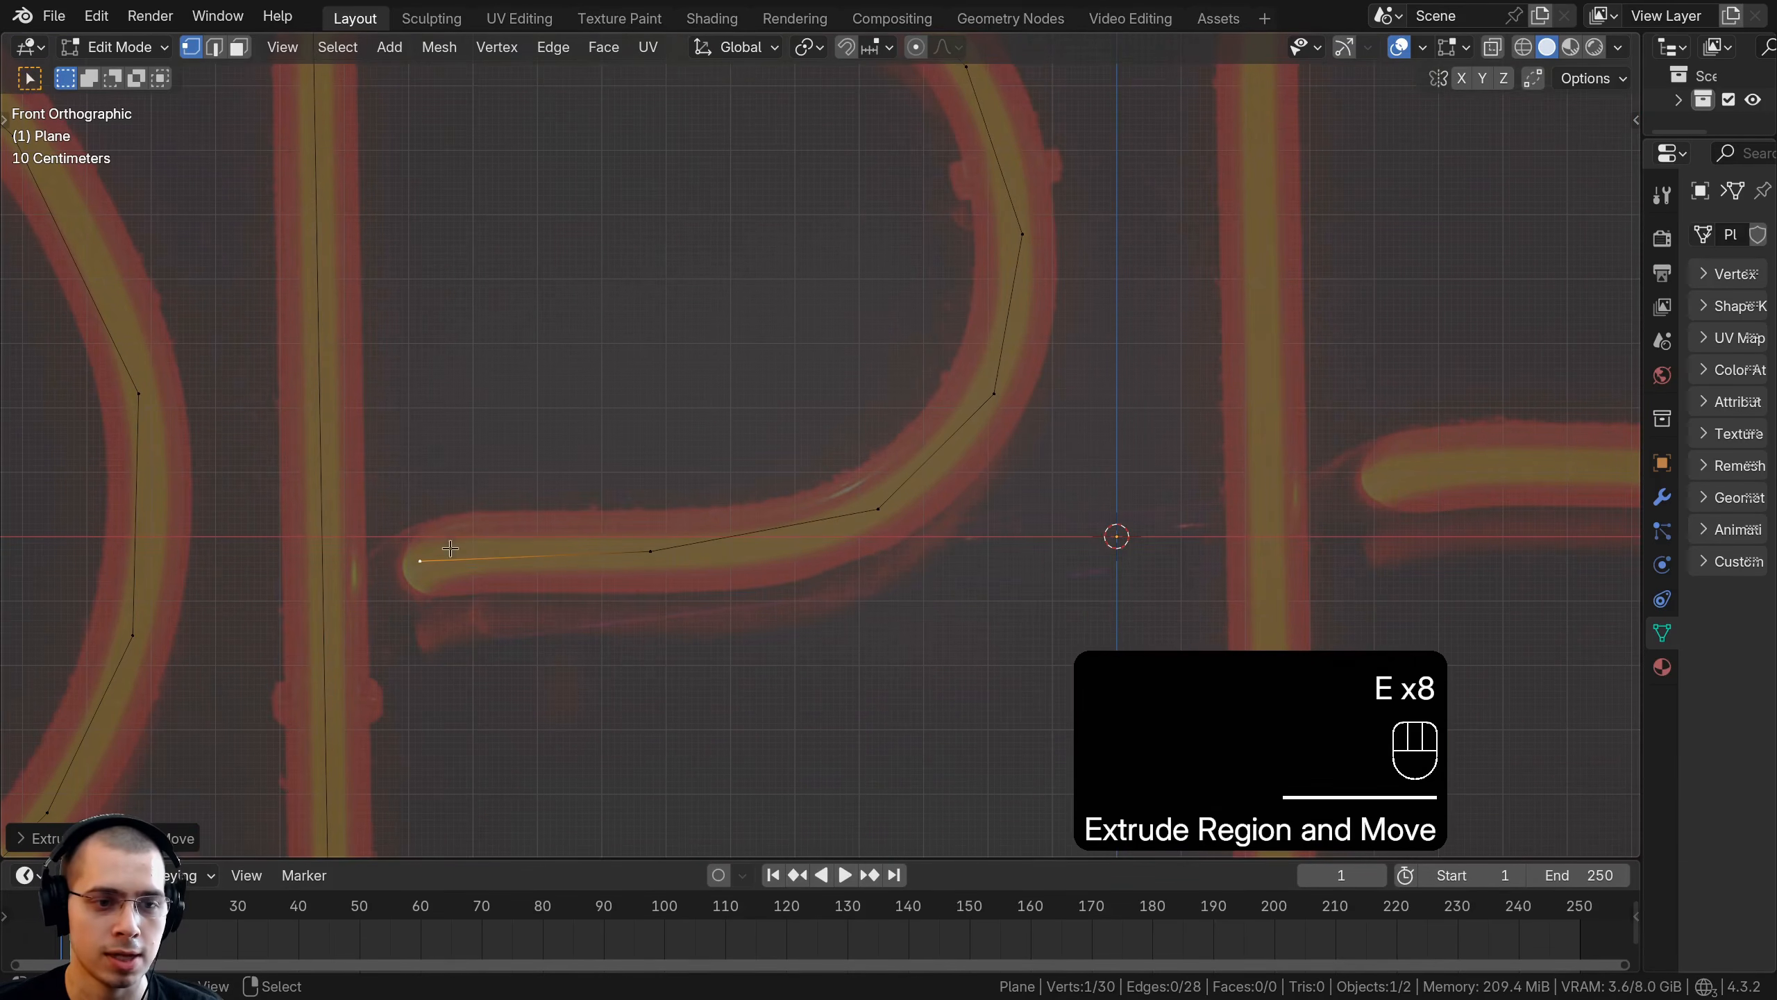
Duplicate the P's last edge, rotate the copy level and place it at the right end of the E's top bar
{"action": "scroll", "coordinate": [451, 553], "scroll_direction": "down", "scroll_amount": 3}
{"action": "middle_click_drag", "start_coordinate": [571, 525], "coordinate": [458, 530], "text": "shift"}
{"action": "left_click", "coordinate": [453, 558], "text": "shift"}
{"action": "key", "text": "shift+d"}
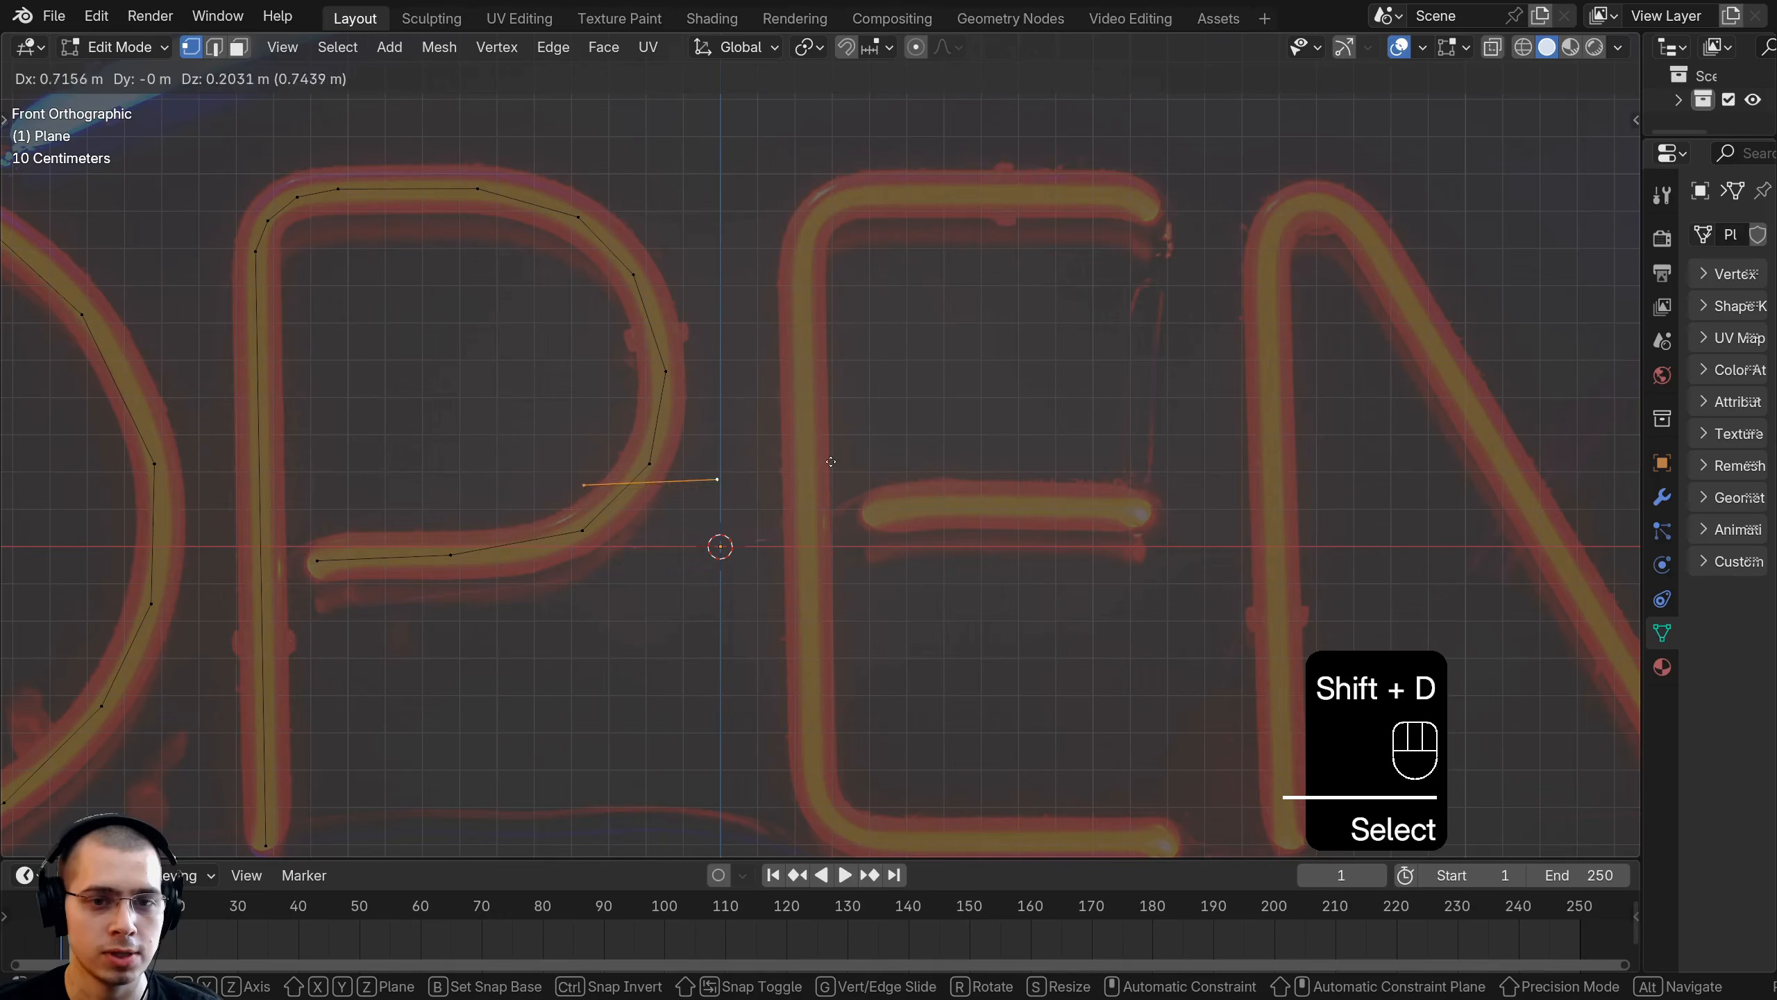
{"action": "key", "text": "r"}
{"action": "key", "text": "g"}
{"action": "left_click", "coordinate": [1181, 218]}
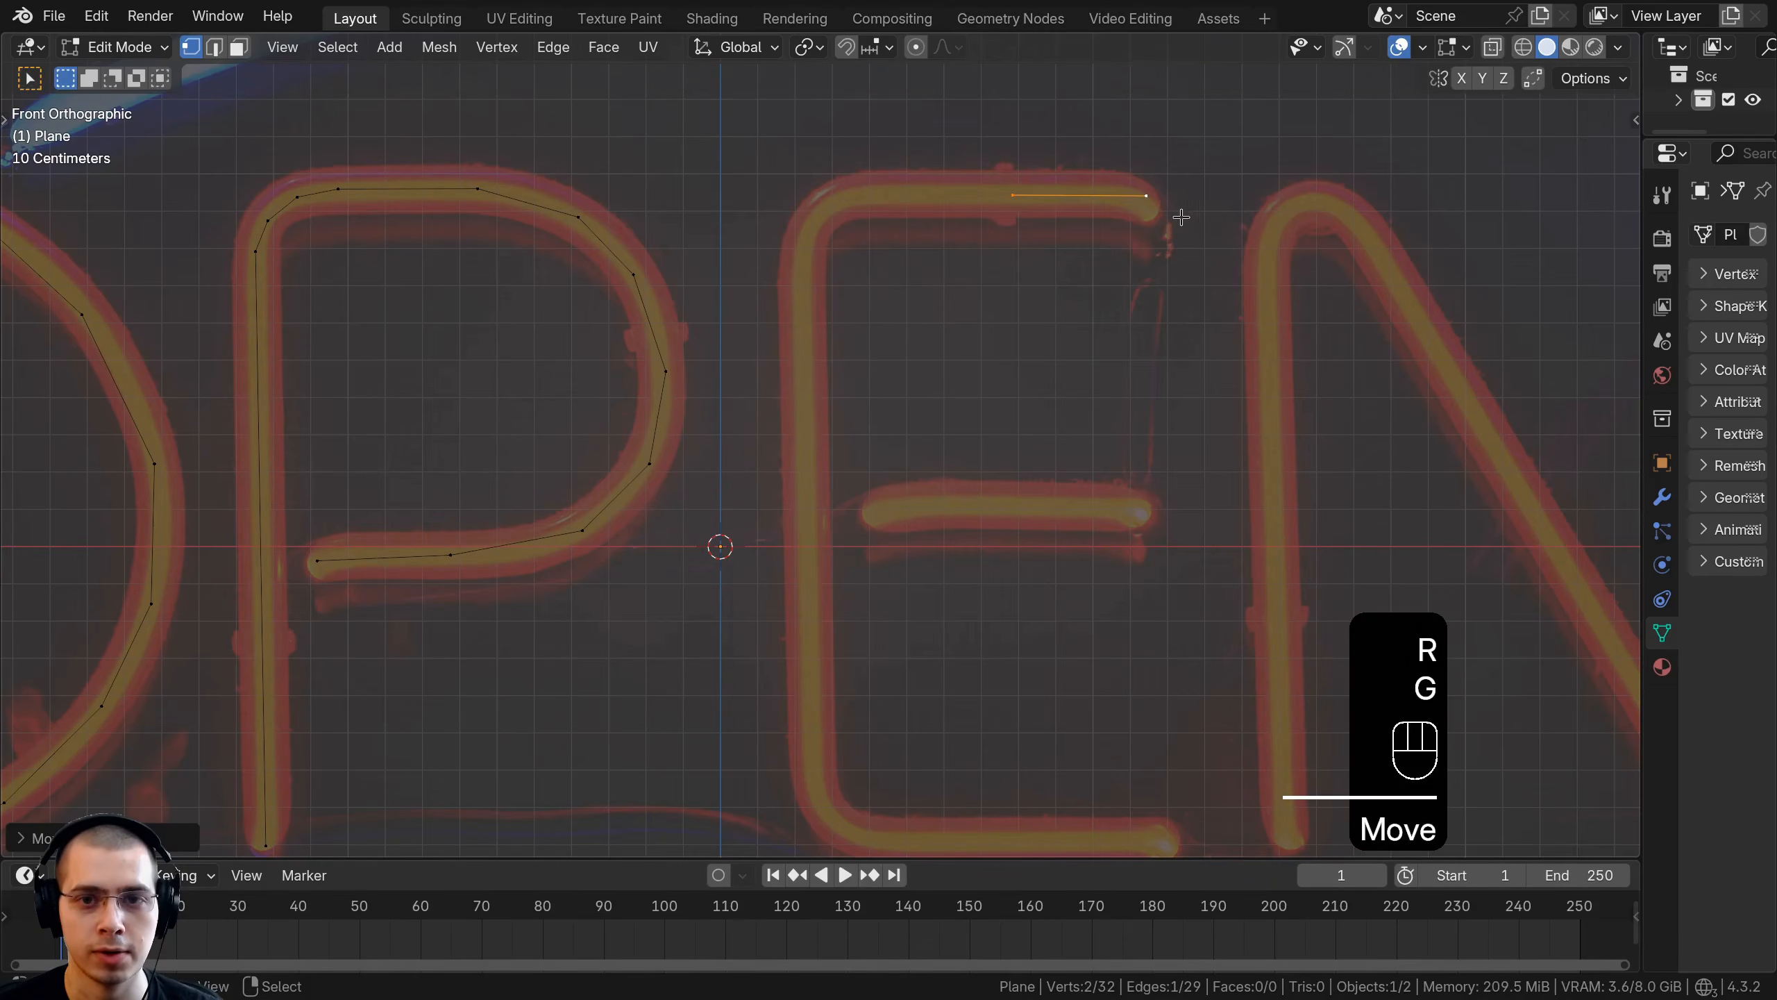
Move the copied edge's left vertex along the E's top bar to the start of its upper-left corner
{"action": "left_click", "coordinate": [1016, 195]}
{"action": "scroll", "coordinate": [1056, 216], "scroll_direction": "up", "scroll_amount": 2}
{"action": "middle_click_drag", "start_coordinate": [1057, 217], "coordinate": [1154, 254], "text": "shift"}
{"action": "key", "text": "g"}
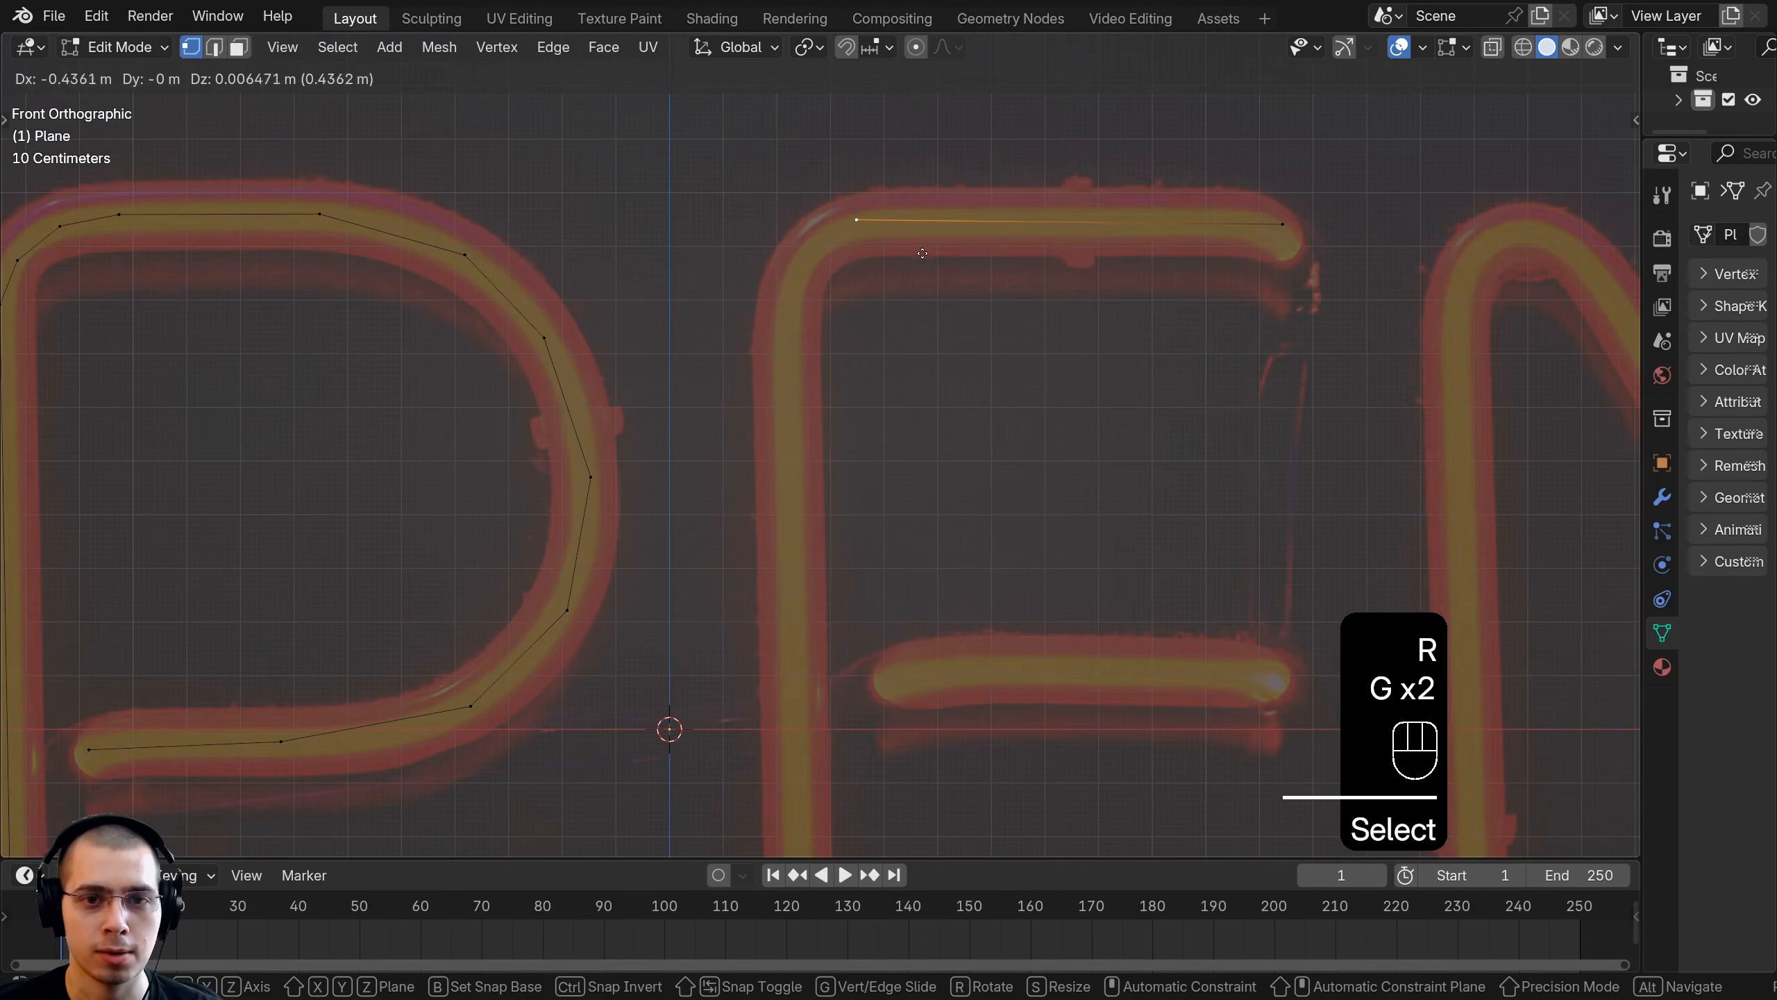
{"action": "left_click", "coordinate": [936, 254]}
Extrude four vertices around the E's upper-left corner and a short way down its stem
{"action": "key", "text": "e"}
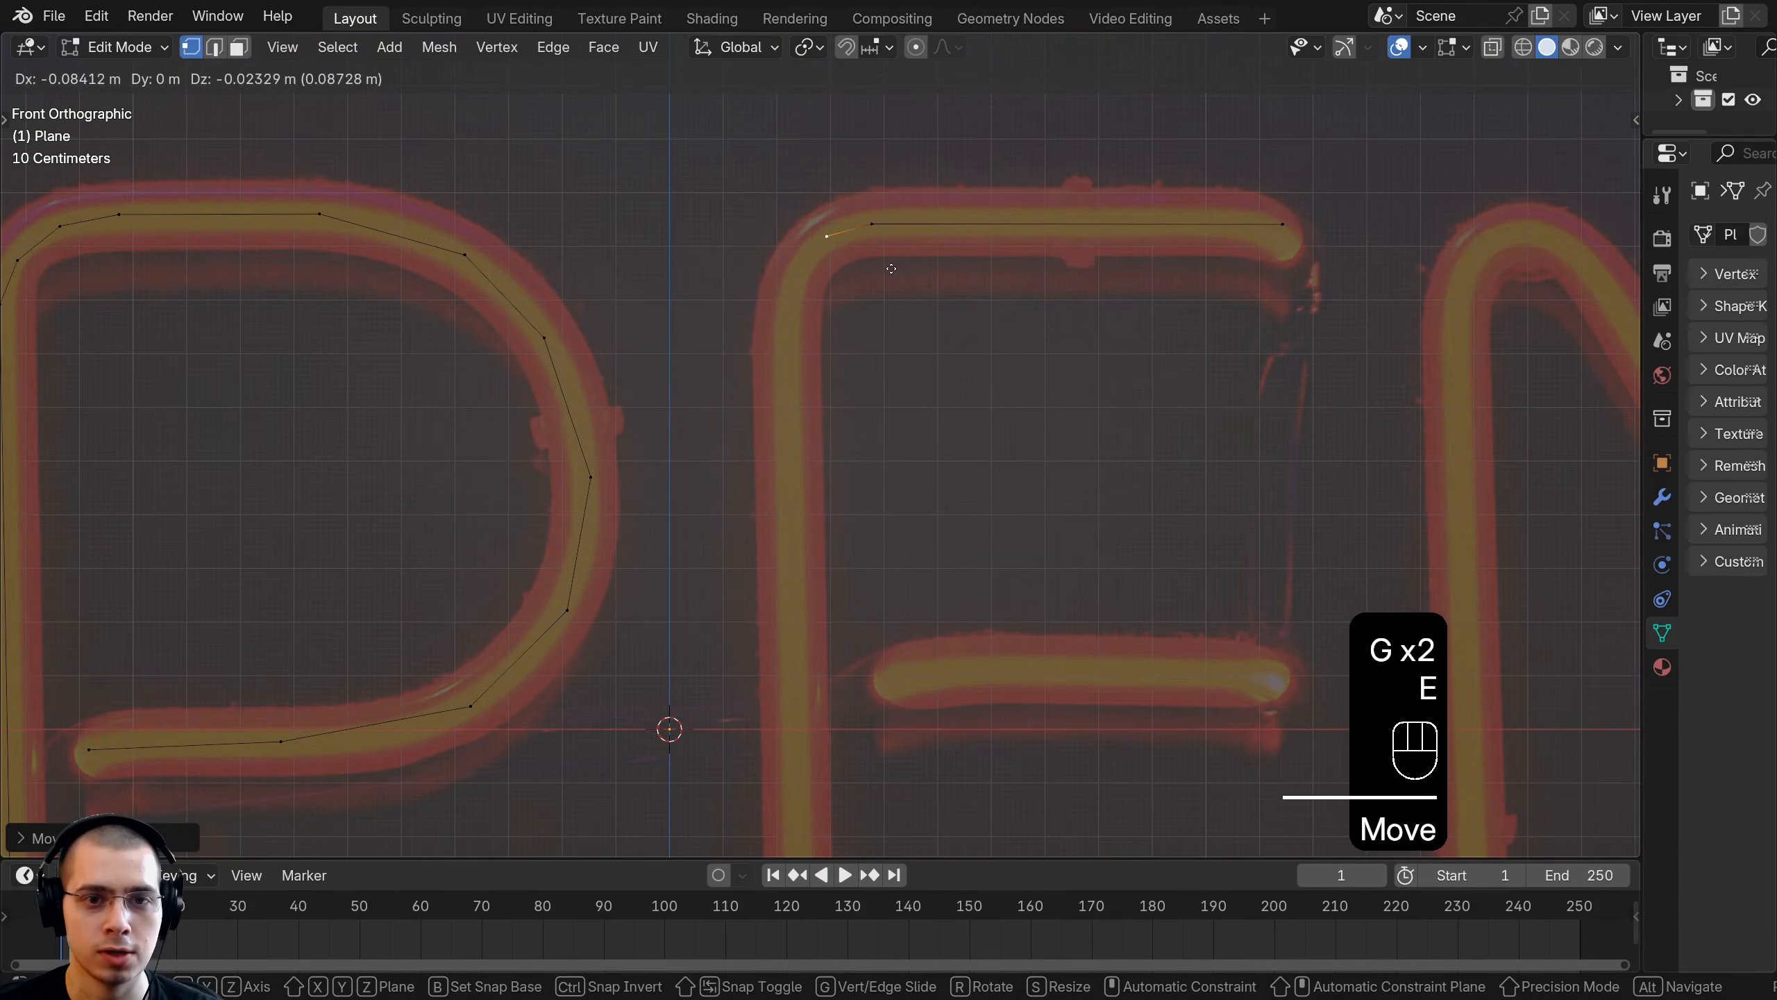
{"action": "left_click", "coordinate": [891, 267]}
{"action": "key", "text": "e"}
{"action": "left_click", "coordinate": [840, 374]}
{"action": "key", "text": "e"}
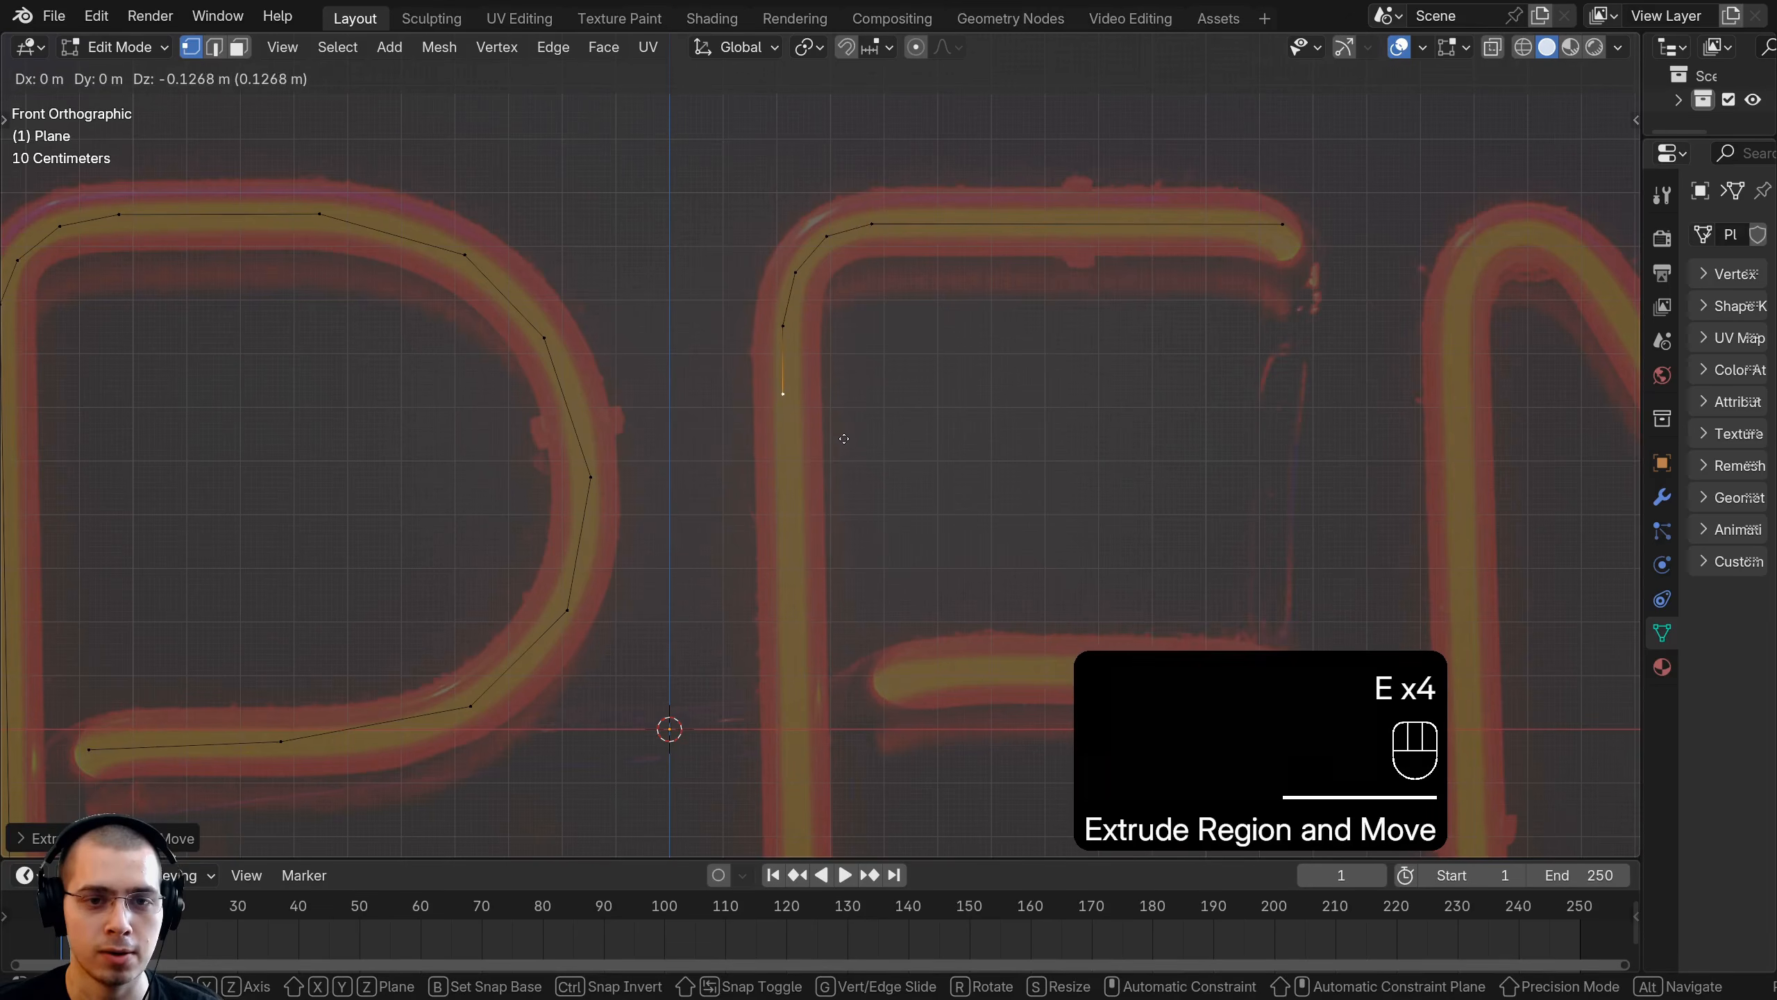
{"action": "left_click", "coordinate": [843, 433]}
{"action": "left_click_drag", "start_coordinate": [725, 147], "coordinate": [904, 360]}
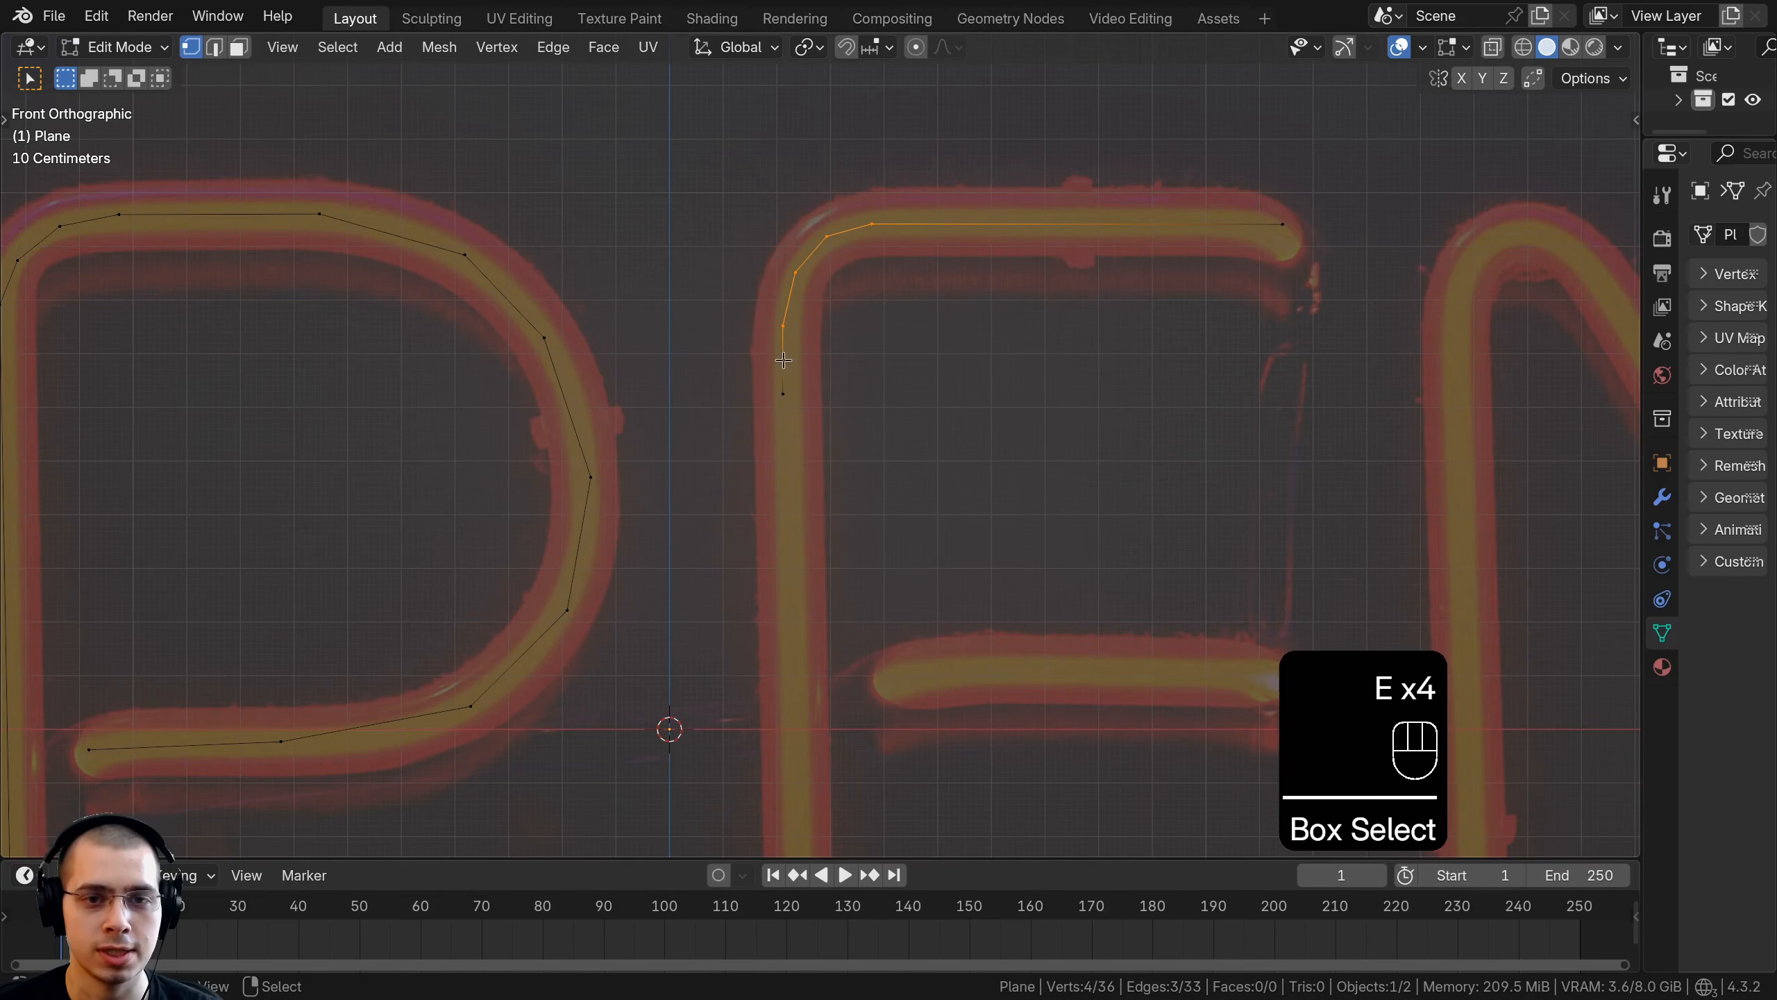
Extrude vertices down the E's stem, around its lower-left corner and along the bottom bar to the tube's end
{"action": "left_click", "coordinate": [782, 390]}
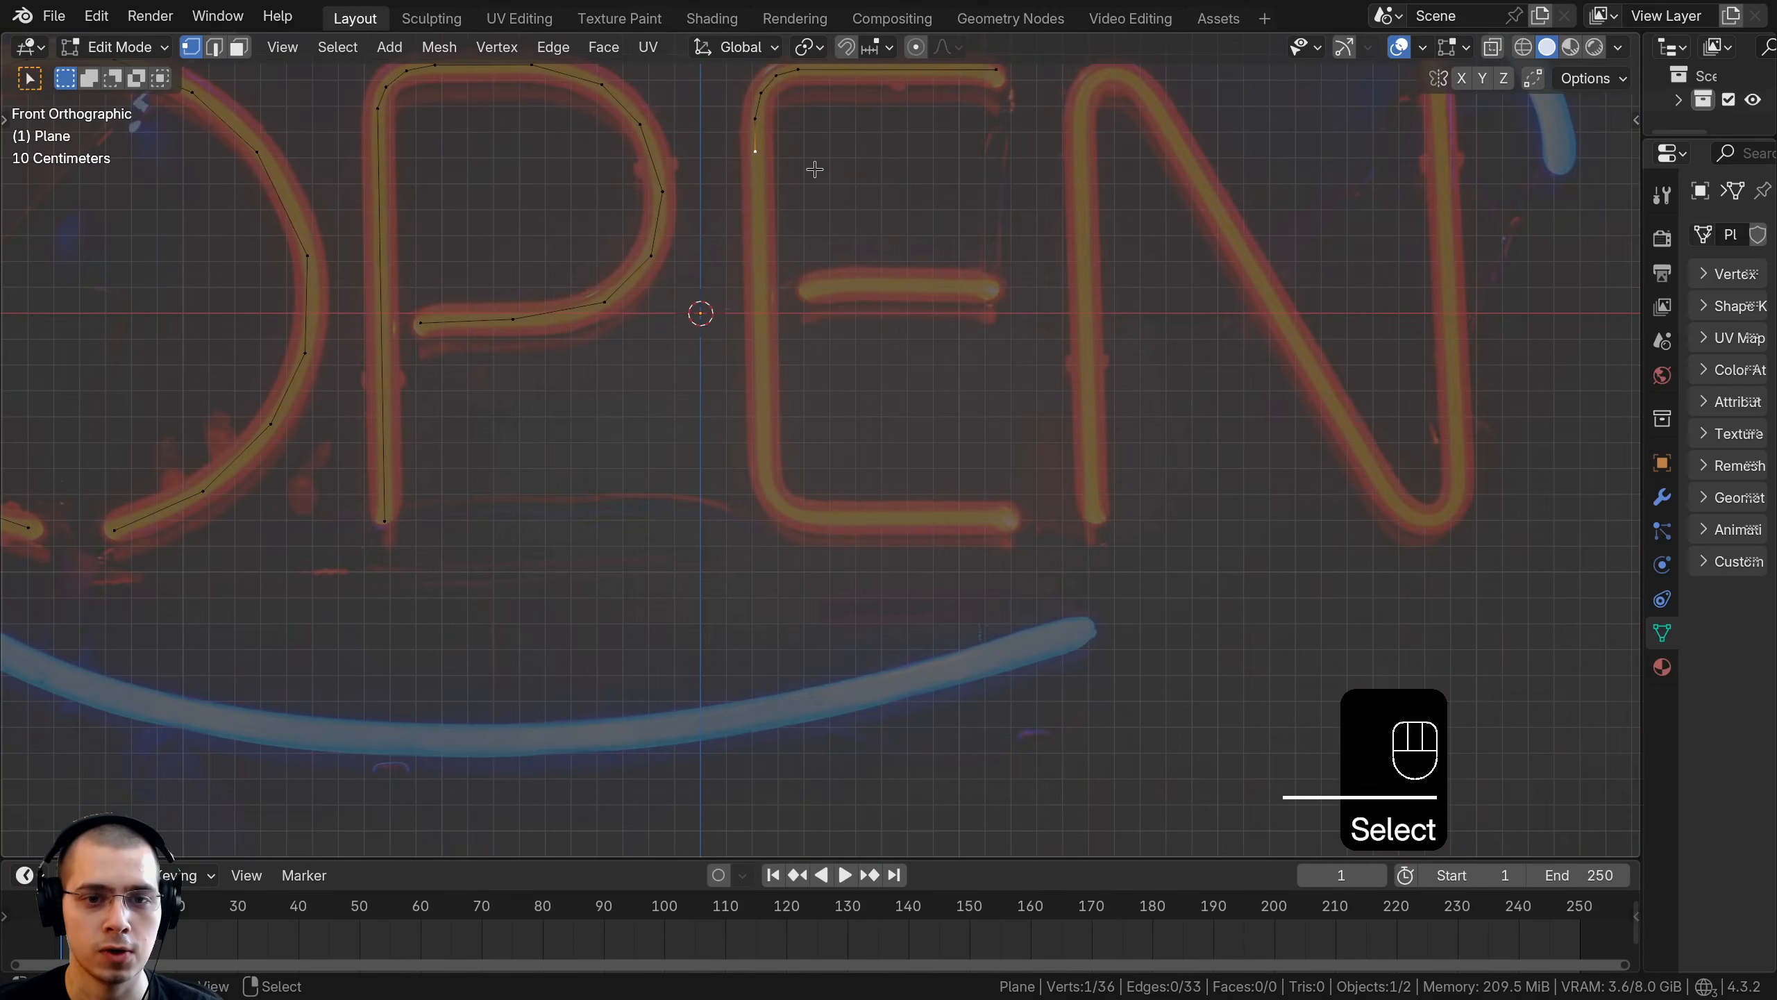
{"action": "key", "text": "e"}
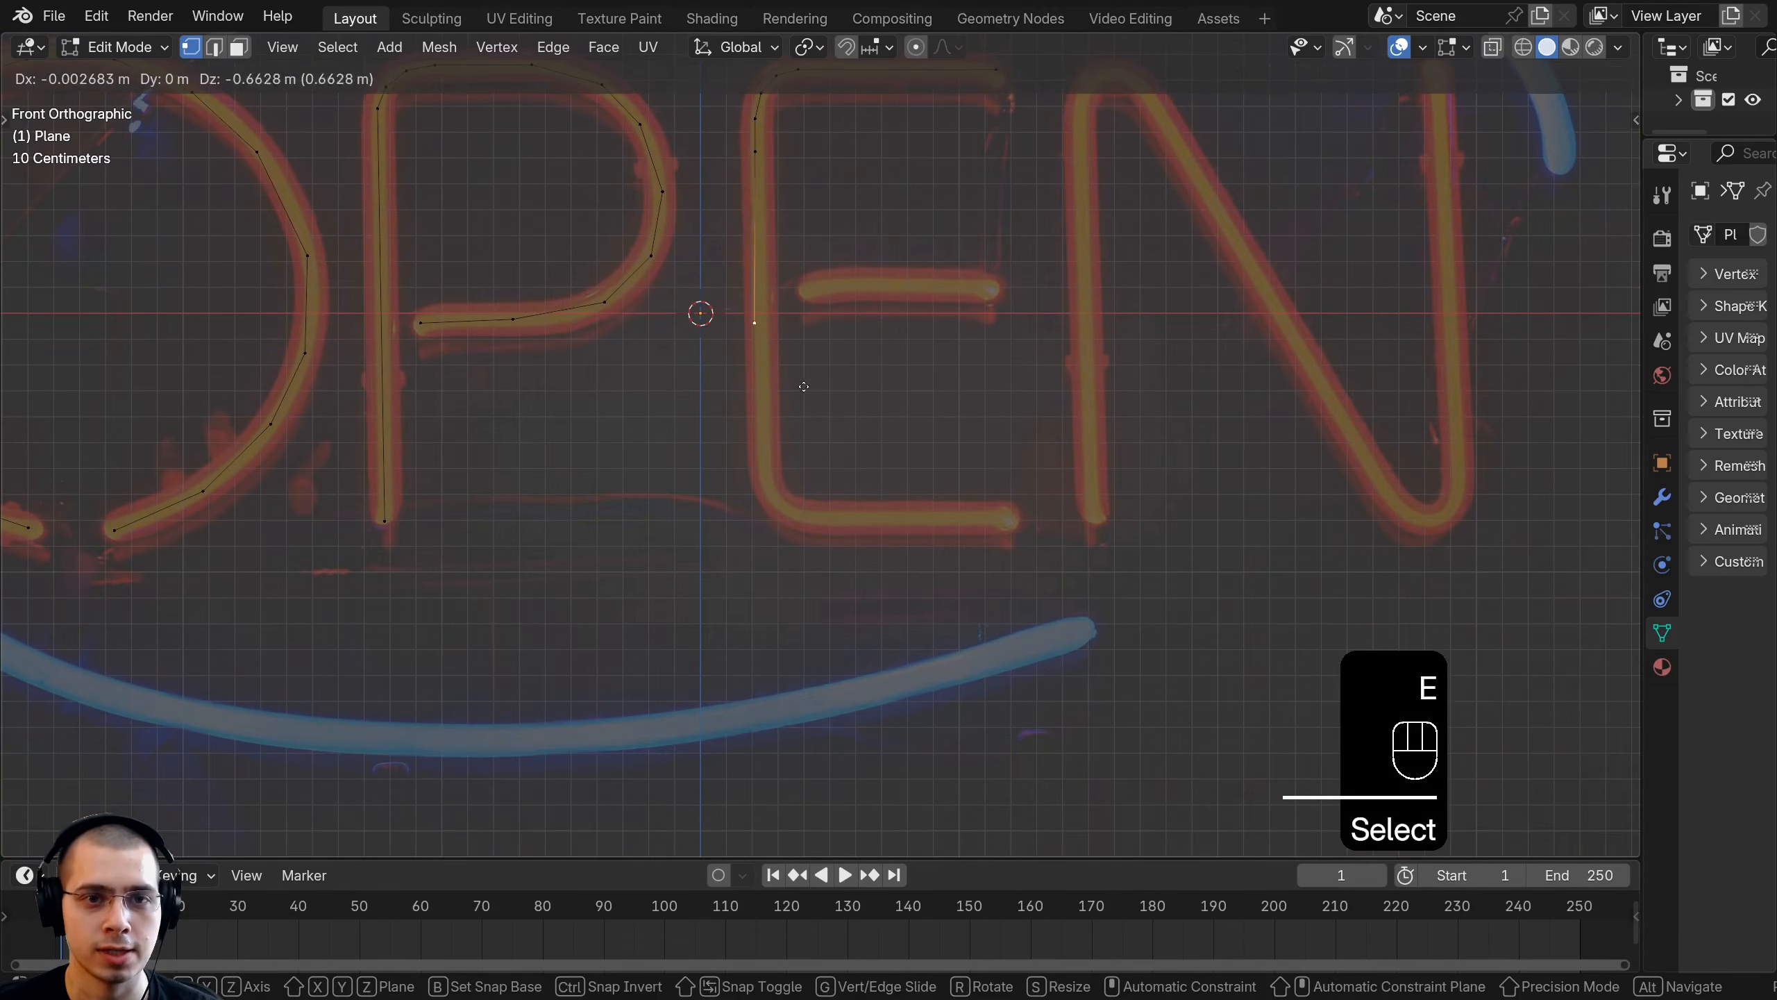
{"action": "left_click", "coordinate": [815, 481]}
{"action": "middle_click_drag", "start_coordinate": [789, 413], "coordinate": [741, 343], "text": "shift"}
{"action": "scroll", "coordinate": [727, 379], "scroll_direction": "up", "scroll_amount": 4}
{"action": "key", "text": "e"}
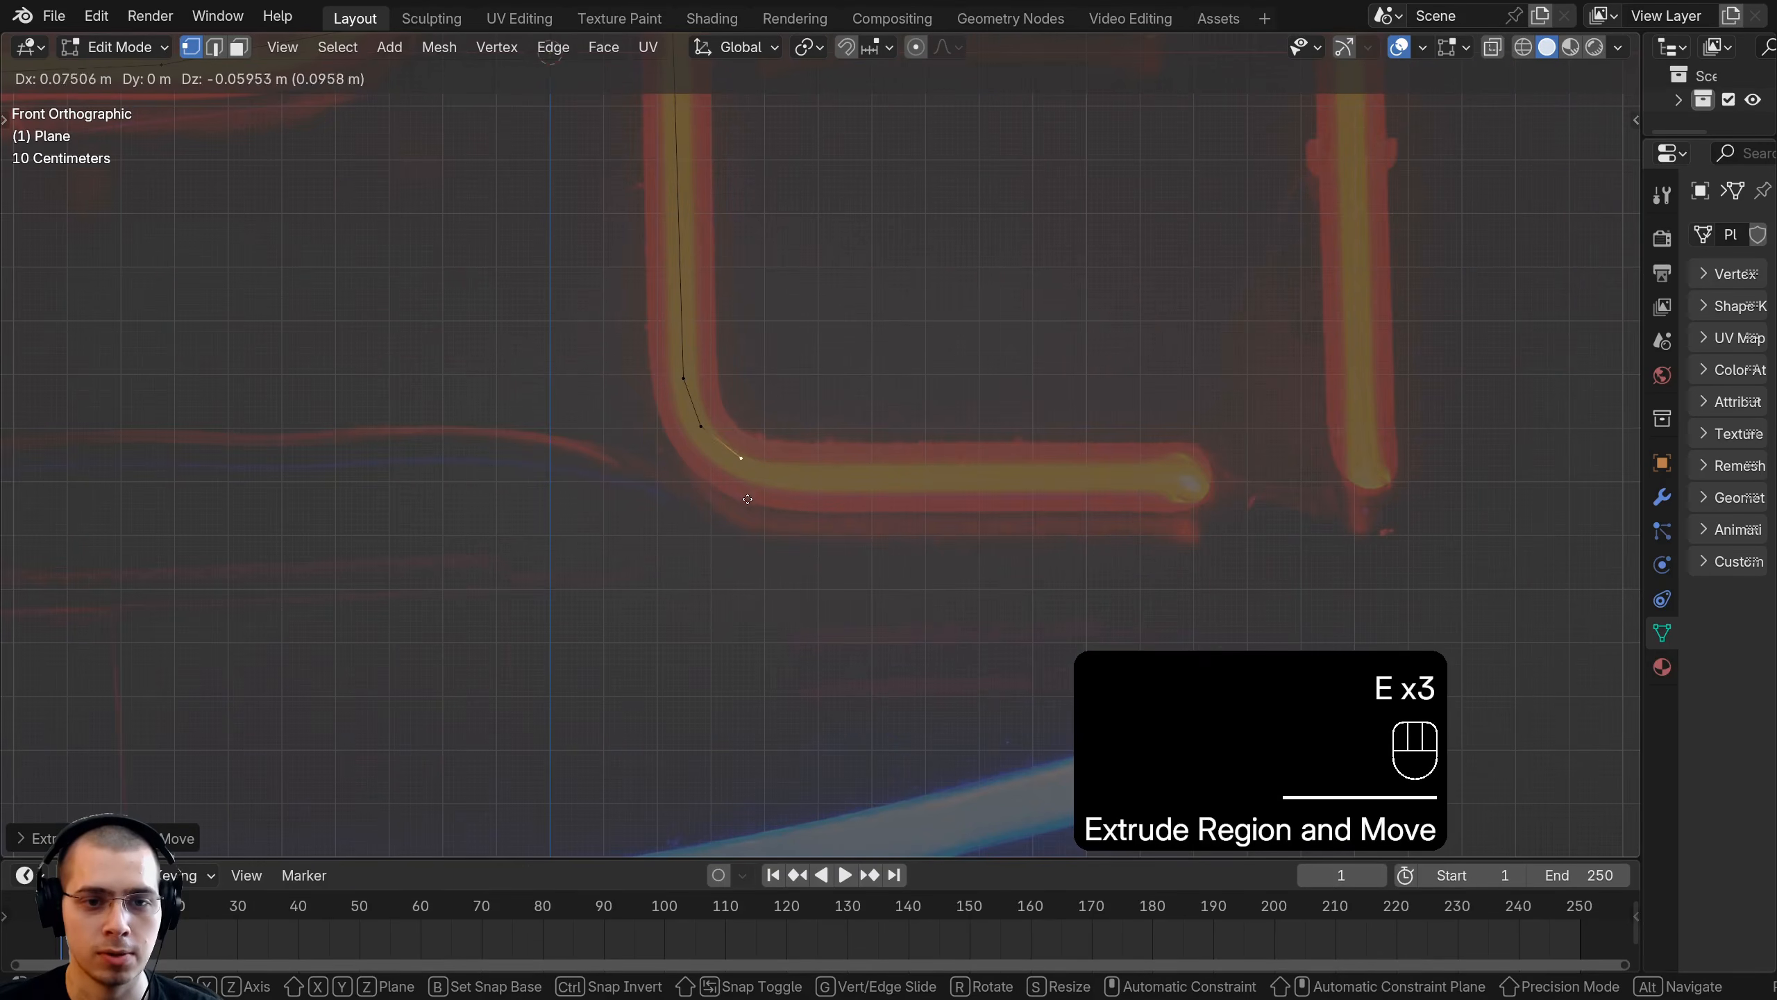
{"action": "left_click", "coordinate": [753, 508]}
{"action": "key", "text": "e"}
{"action": "left_click", "coordinate": [1317, 518]}
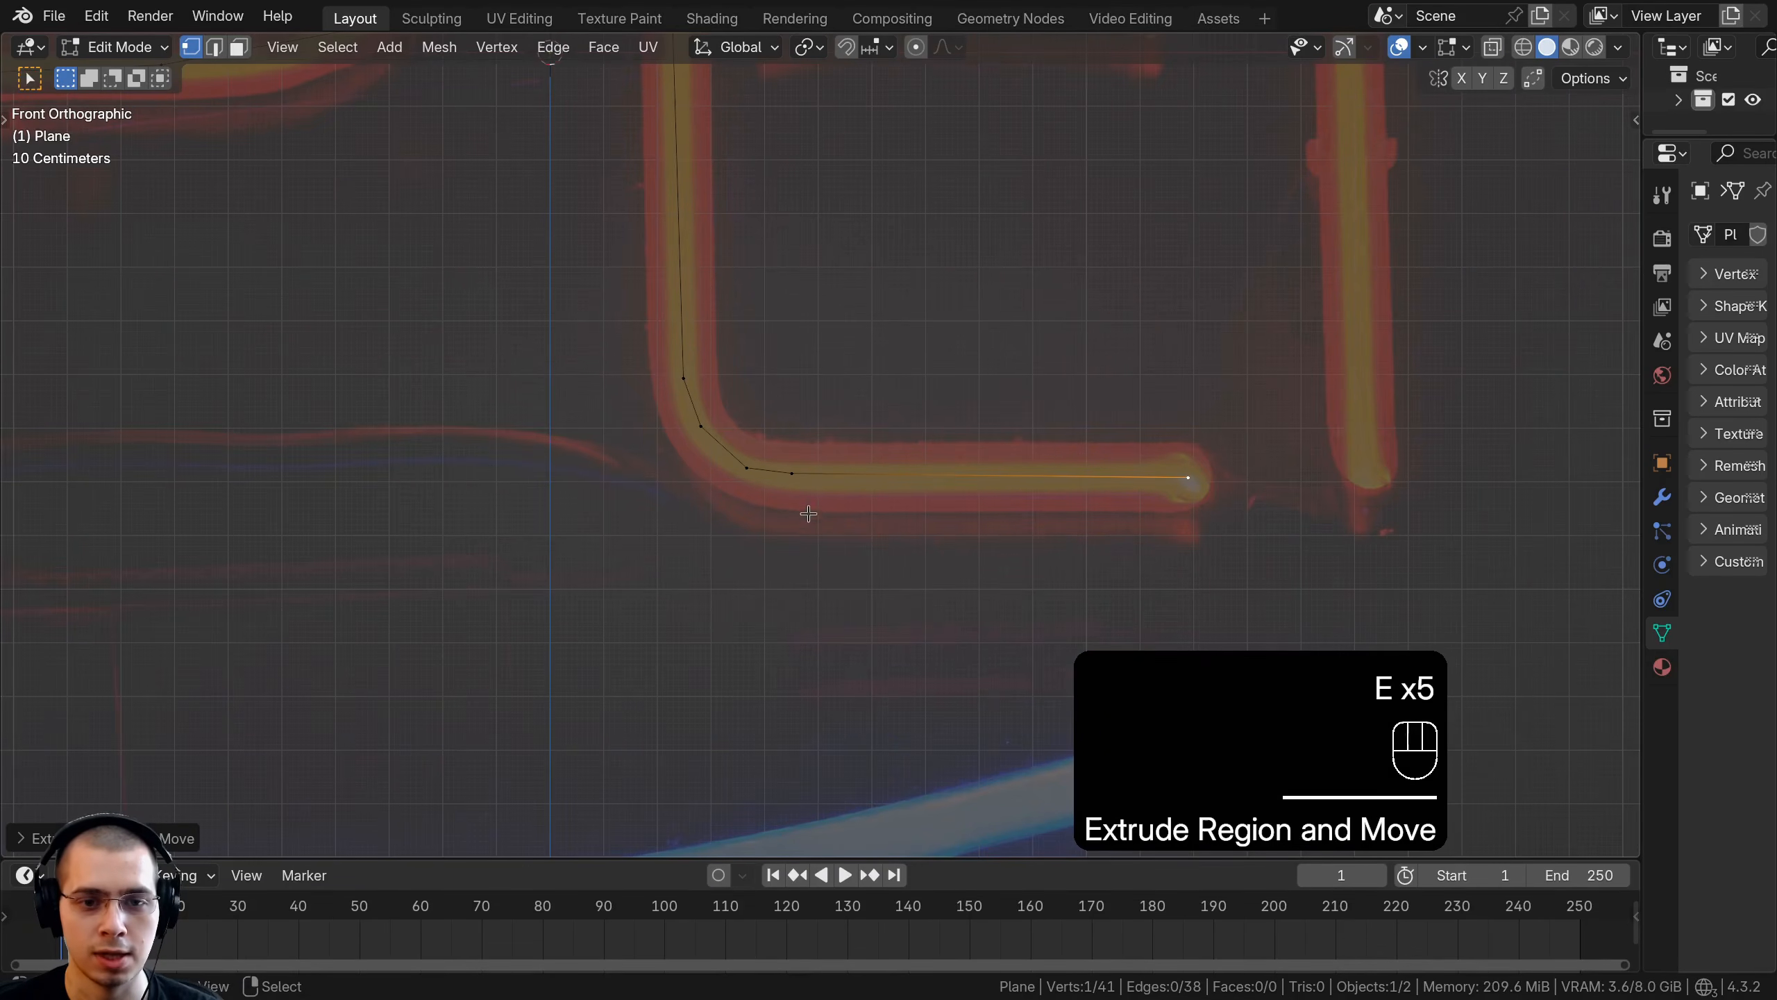
Duplicate the E's long bottom edge and place the copy over the middle bar
{"action": "left_click", "coordinate": [798, 485], "text": "shift"}
{"action": "scroll", "coordinate": [1070, 490], "scroll_direction": "down", "scroll_amount": 1}
{"action": "middle_click_drag", "start_coordinate": [982, 486], "coordinate": [952, 623], "text": "shift"}
{"action": "key", "text": "shift+d"}
{"action": "left_click", "coordinate": [942, 161]}
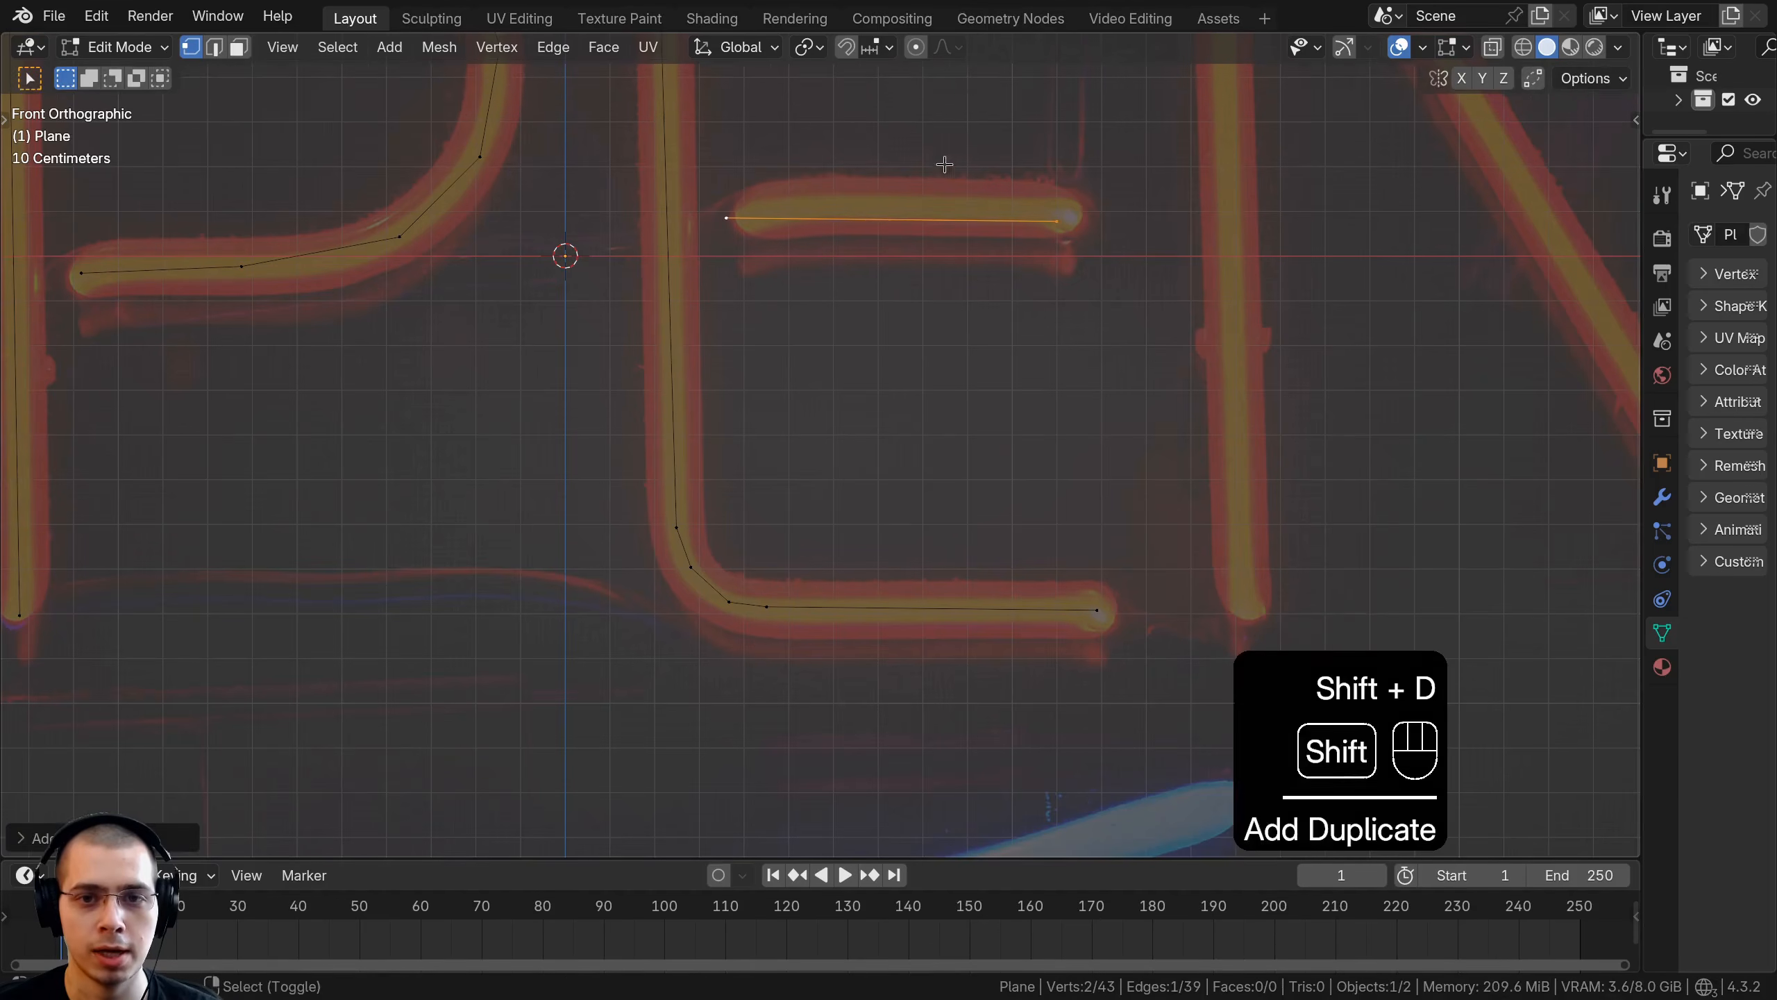
Scale, move and slightly rotate the copied edge to fit the E's middle bar
{"action": "middle_click_drag", "start_coordinate": [944, 162], "coordinate": [925, 218], "text": "shift"}
{"action": "key", "text": "s"}
{"action": "left_click", "coordinate": [1147, 287]}
{"action": "key", "text": "r"}
{"action": "key", "text": "g"}
{"action": "left_click", "coordinate": [1162, 282]}
{"action": "key", "text": "r"}
{"action": "left_click", "coordinate": [1167, 273]}
{"action": "key", "text": "r"}
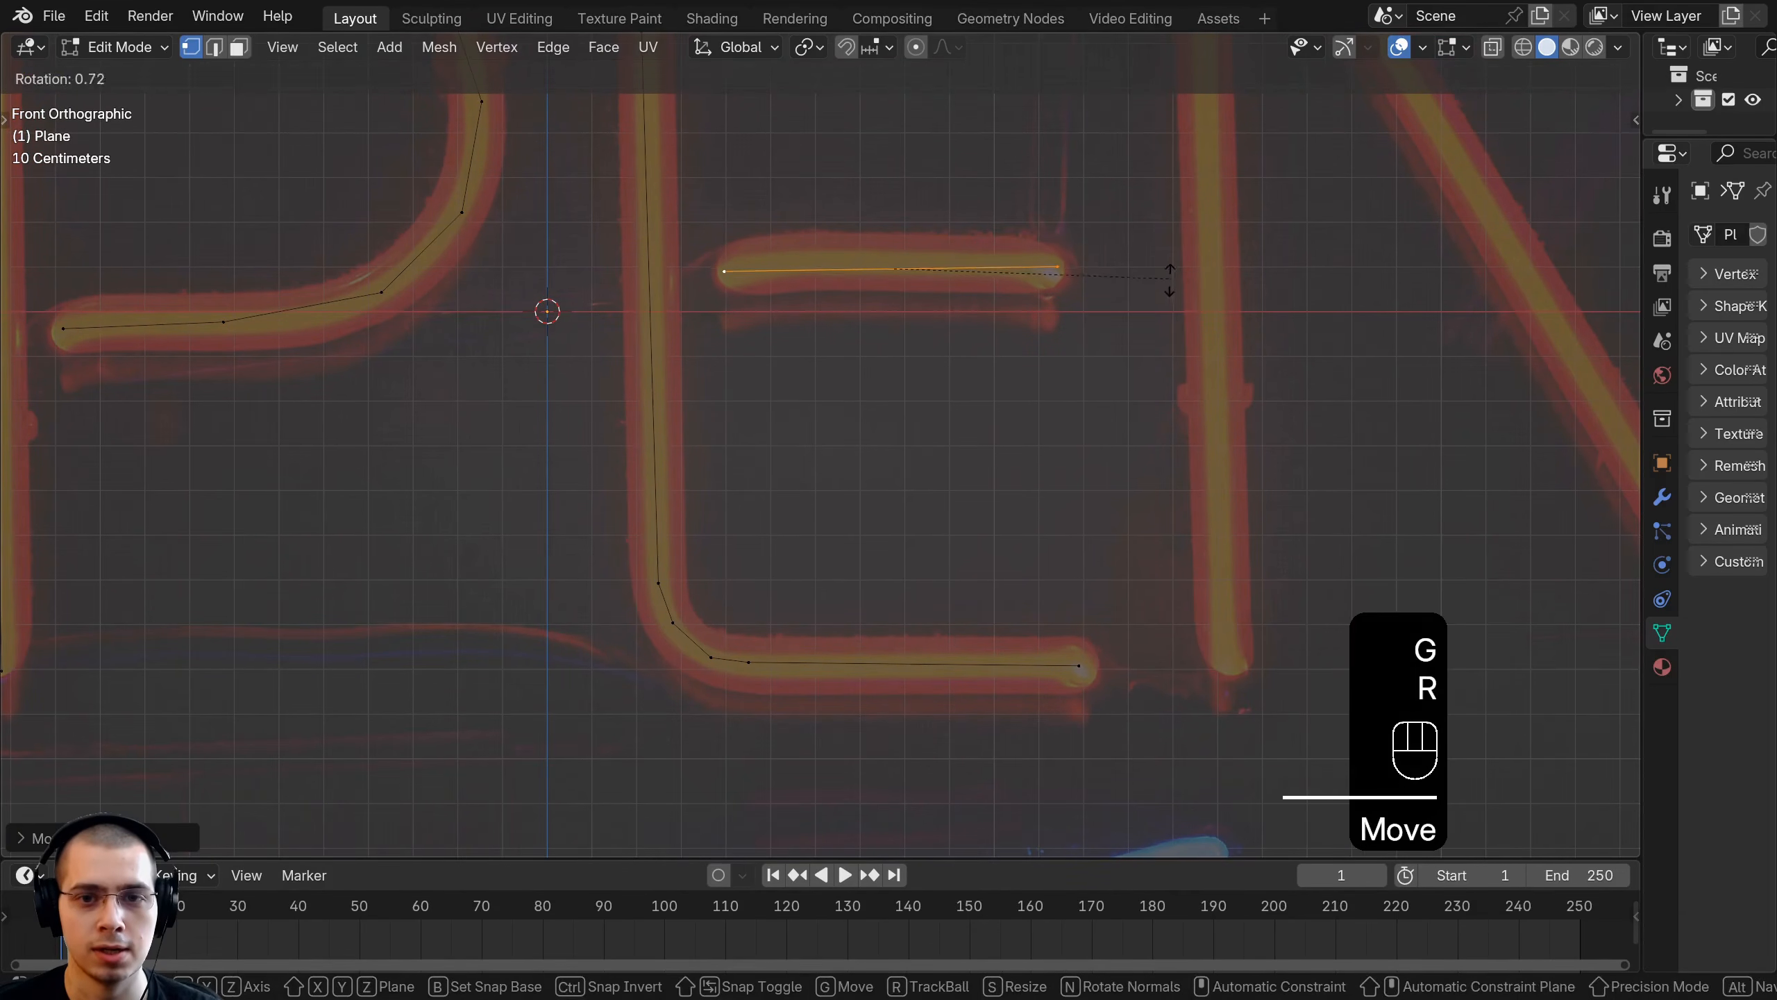
{"action": "left_click", "coordinate": [1170, 280]}
Duplicate the E's middle bar edge, place the copy near the N's left stem and rotate it about 88° upright
{"action": "scroll", "coordinate": [1098, 368], "scroll_direction": "down", "scroll_amount": 5}
{"action": "middle_click_drag", "start_coordinate": [997, 393], "coordinate": [818, 437], "text": "shift"}
{"action": "scroll", "coordinate": [909, 504], "scroll_direction": "up", "scroll_amount": 2}
{"action": "key", "text": "a"}
{"action": "scroll", "coordinate": [818, 436], "scroll_direction": "up", "scroll_amount": 2}
{"action": "left_click", "coordinate": [832, 456]}
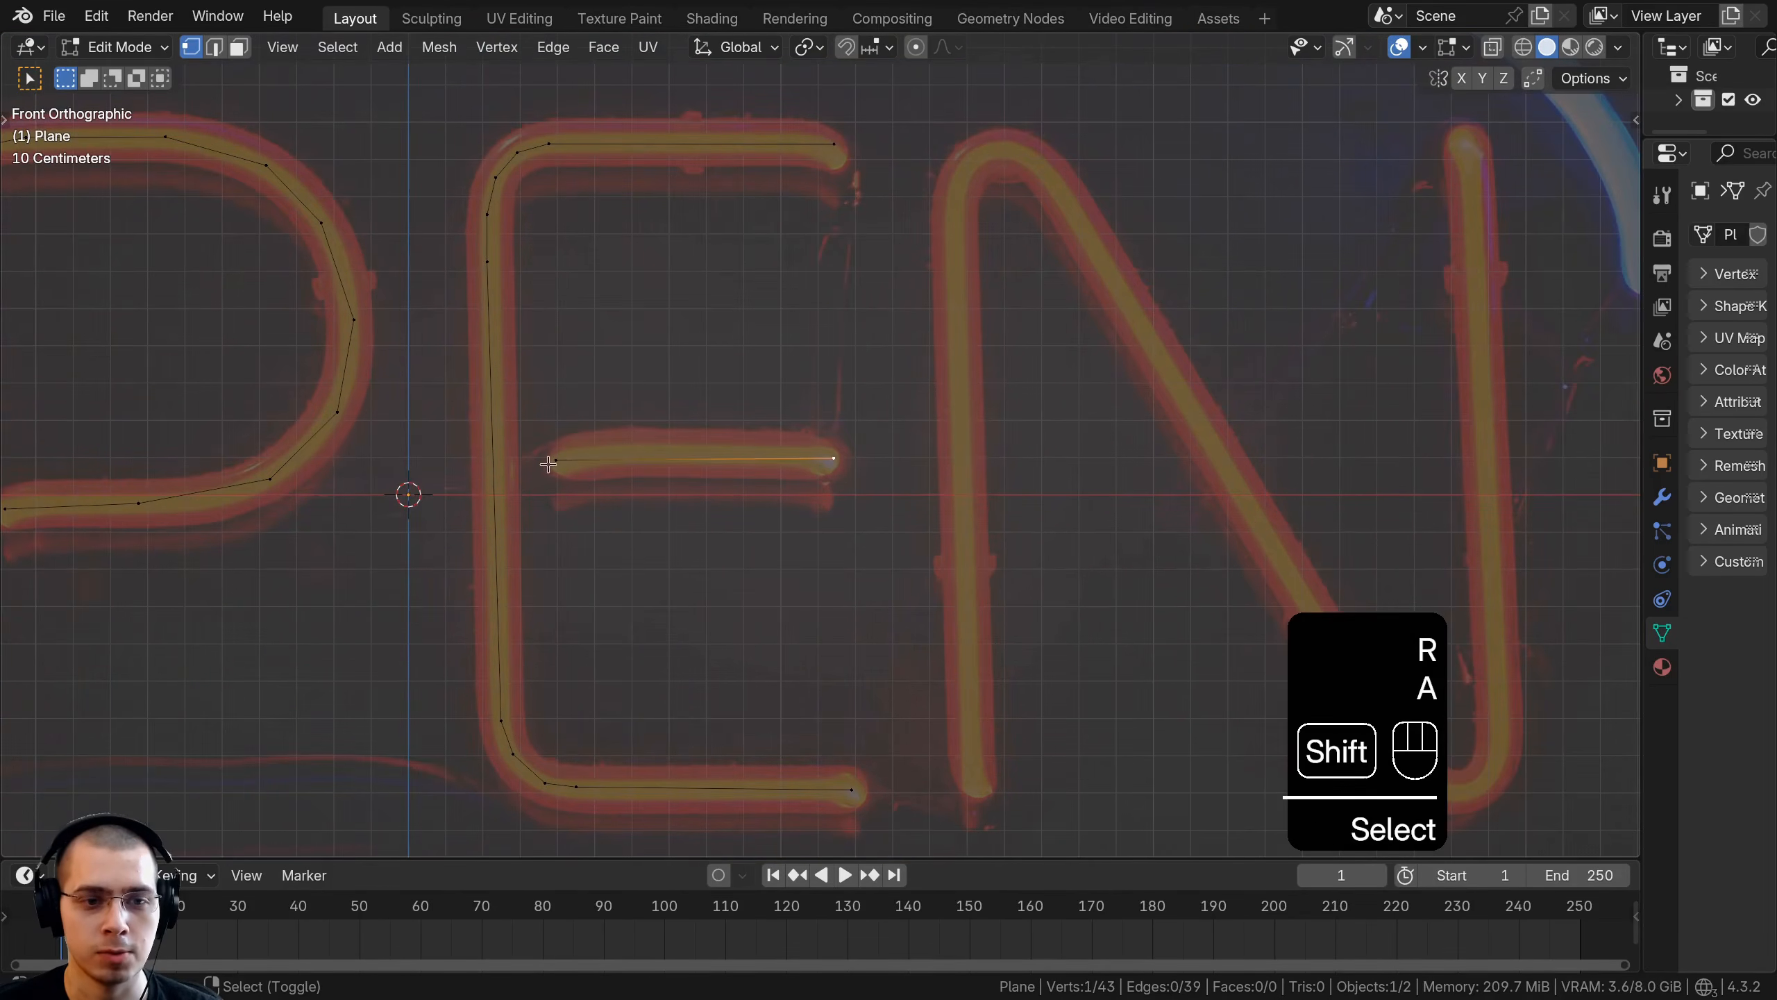
{"action": "left_click", "coordinate": [557, 456], "text": "shift"}
{"action": "middle_click_drag", "start_coordinate": [689, 394], "coordinate": [654, 353], "text": "shift"}
{"action": "key", "text": "shift+d"}
{"action": "left_click", "coordinate": [1036, 308]}
{"action": "key", "text": "r"}
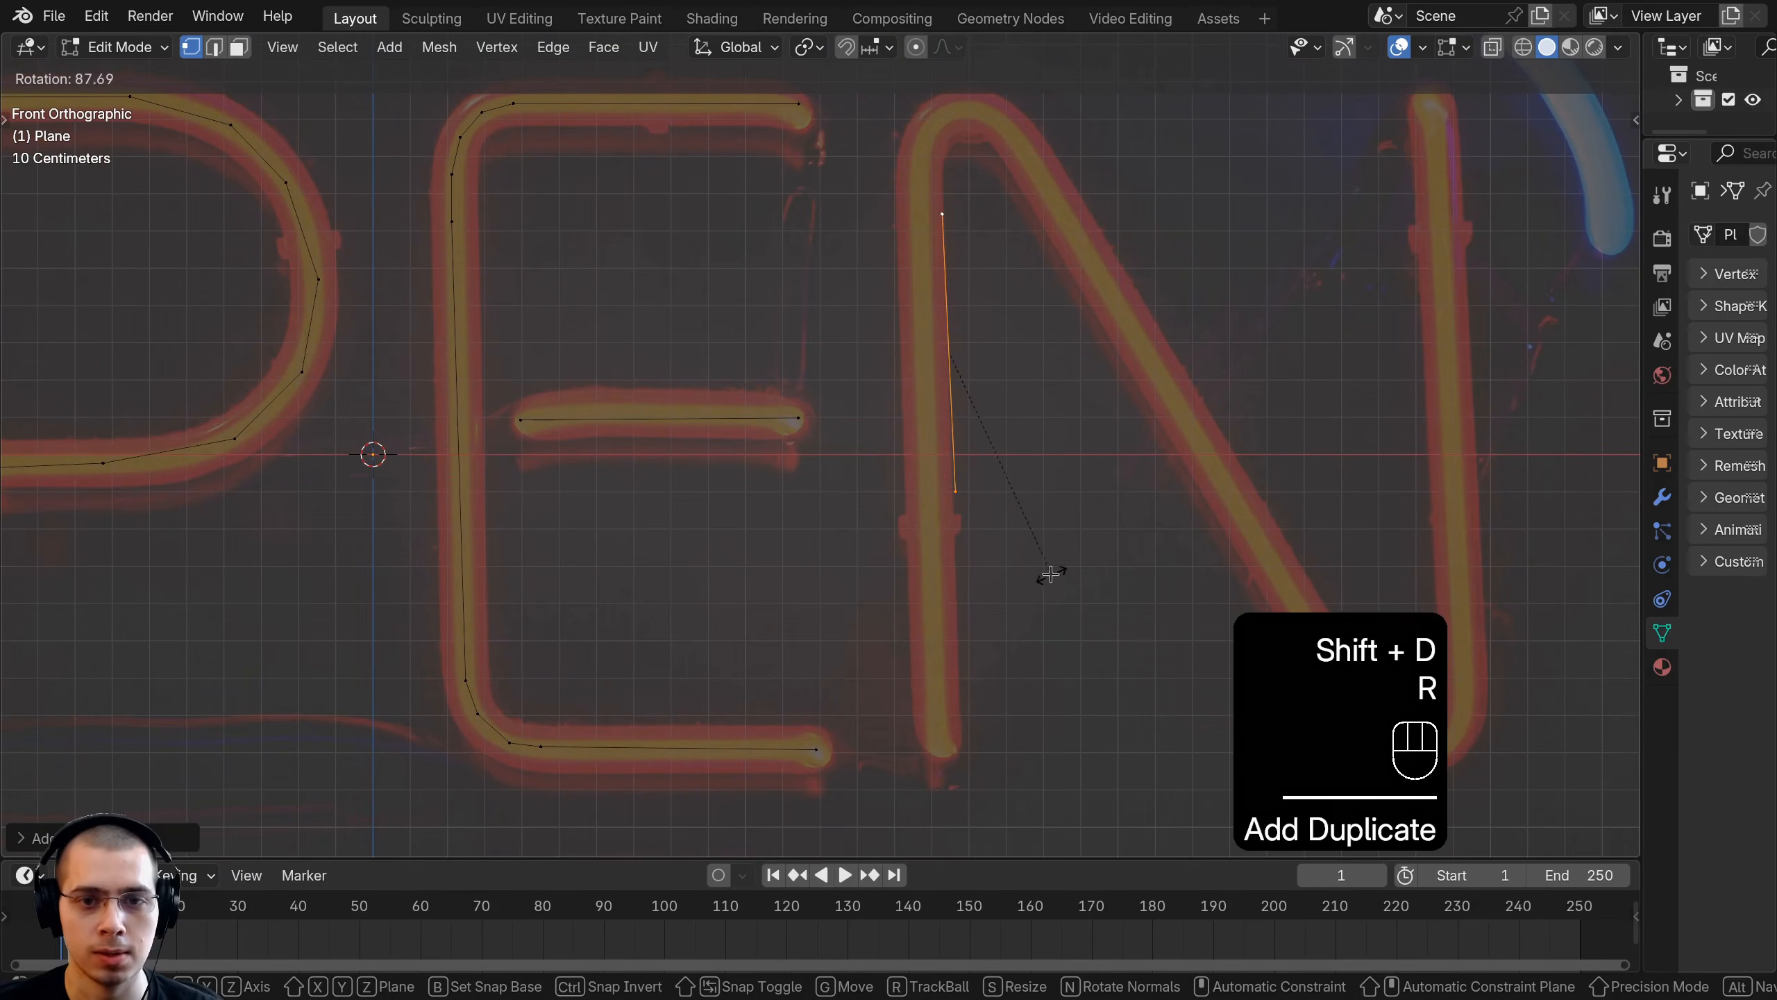
{"action": "left_click", "coordinate": [1050, 574]}
Align the upright edge with the lower end of the N's left stem and select its upper vertex
{"action": "key", "text": "g"}
{"action": "left_click", "coordinate": [1039, 684]}
{"action": "key", "text": "r"}
{"action": "left_click", "coordinate": [1032, 674]}
{"action": "key", "text": "g"}
{"action": "left_click", "coordinate": [938, 478]}
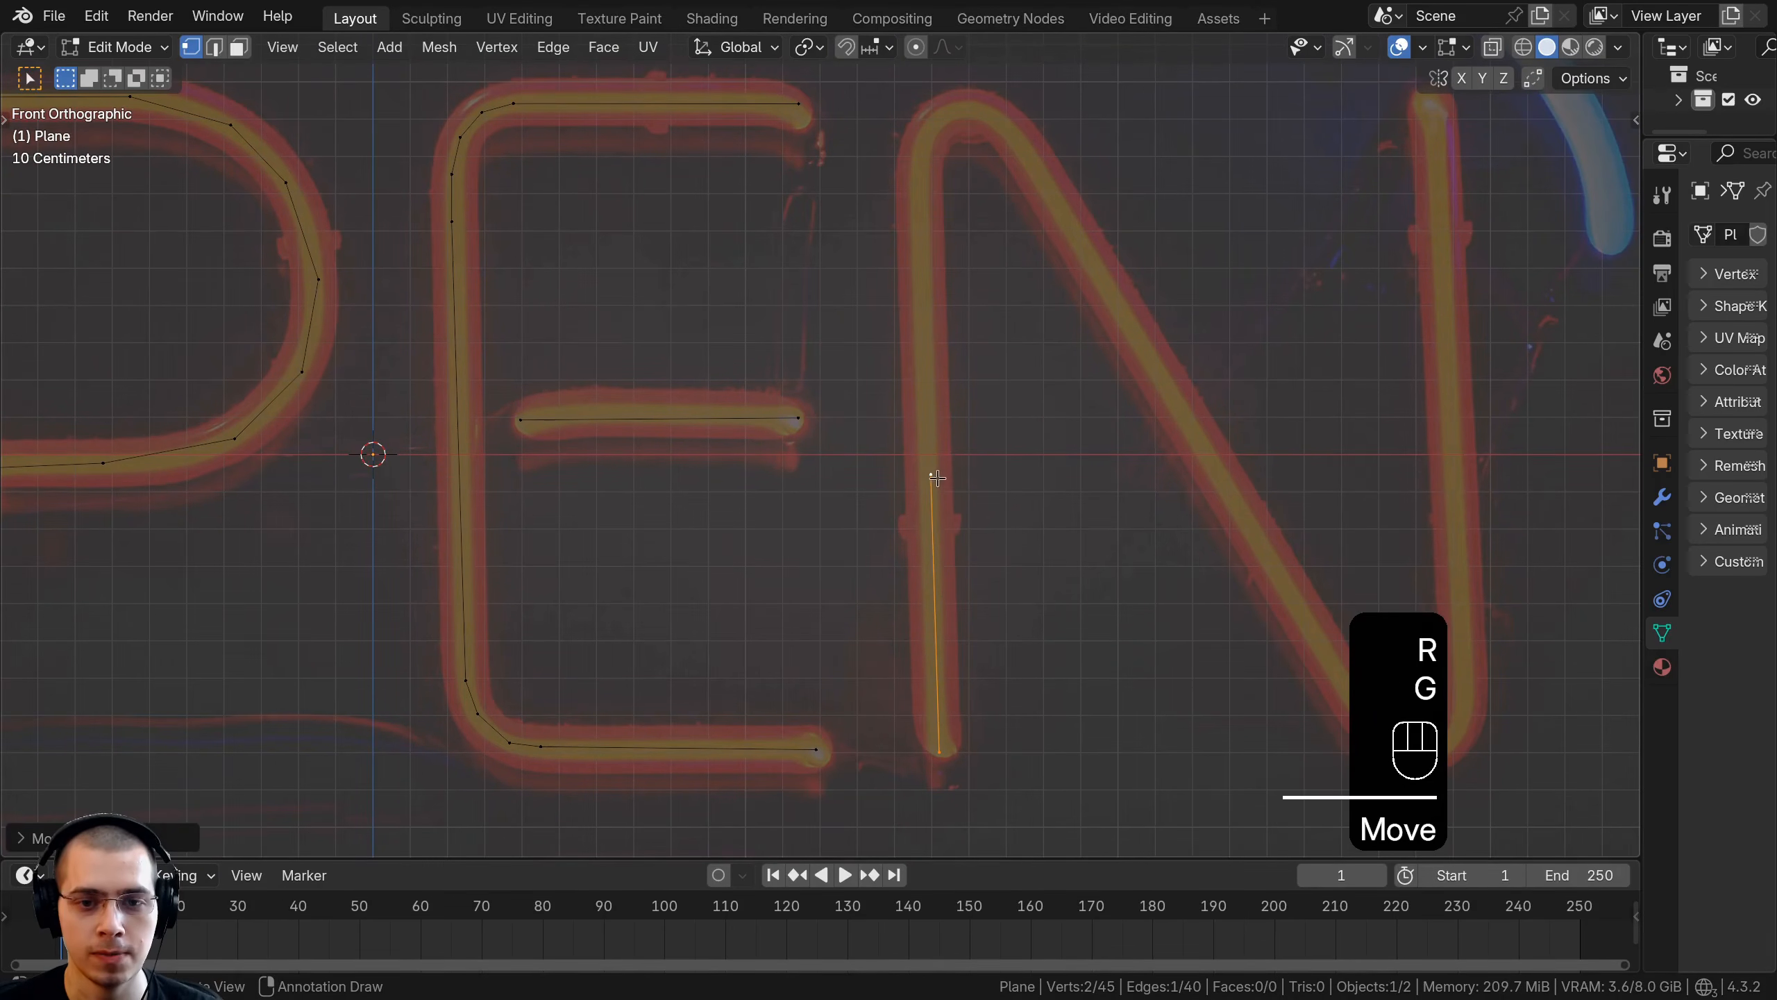
{"action": "left_click", "coordinate": [938, 479]}
{"action": "middle_click_drag", "start_coordinate": [938, 478], "coordinate": [919, 508], "text": "shift"}
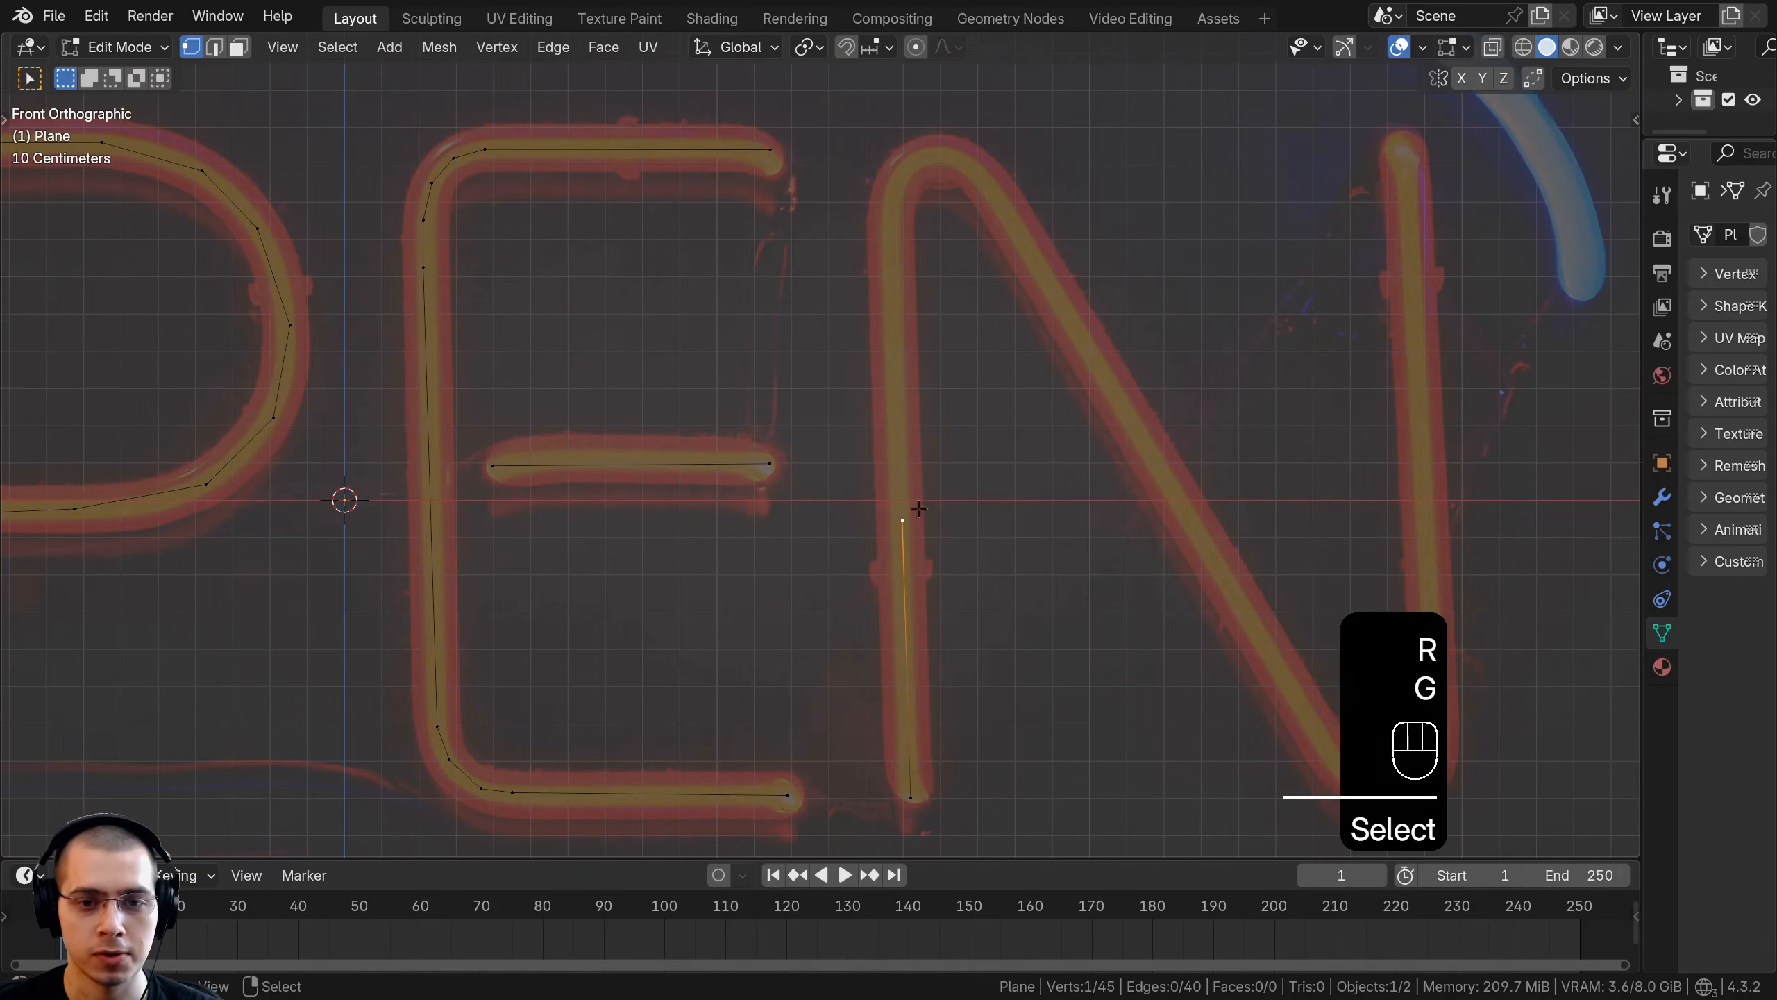
Save the project as "Neon Sign.blend" in the Neon Sign/V3 folder
{"action": "left_click", "coordinate": [55, 17]}
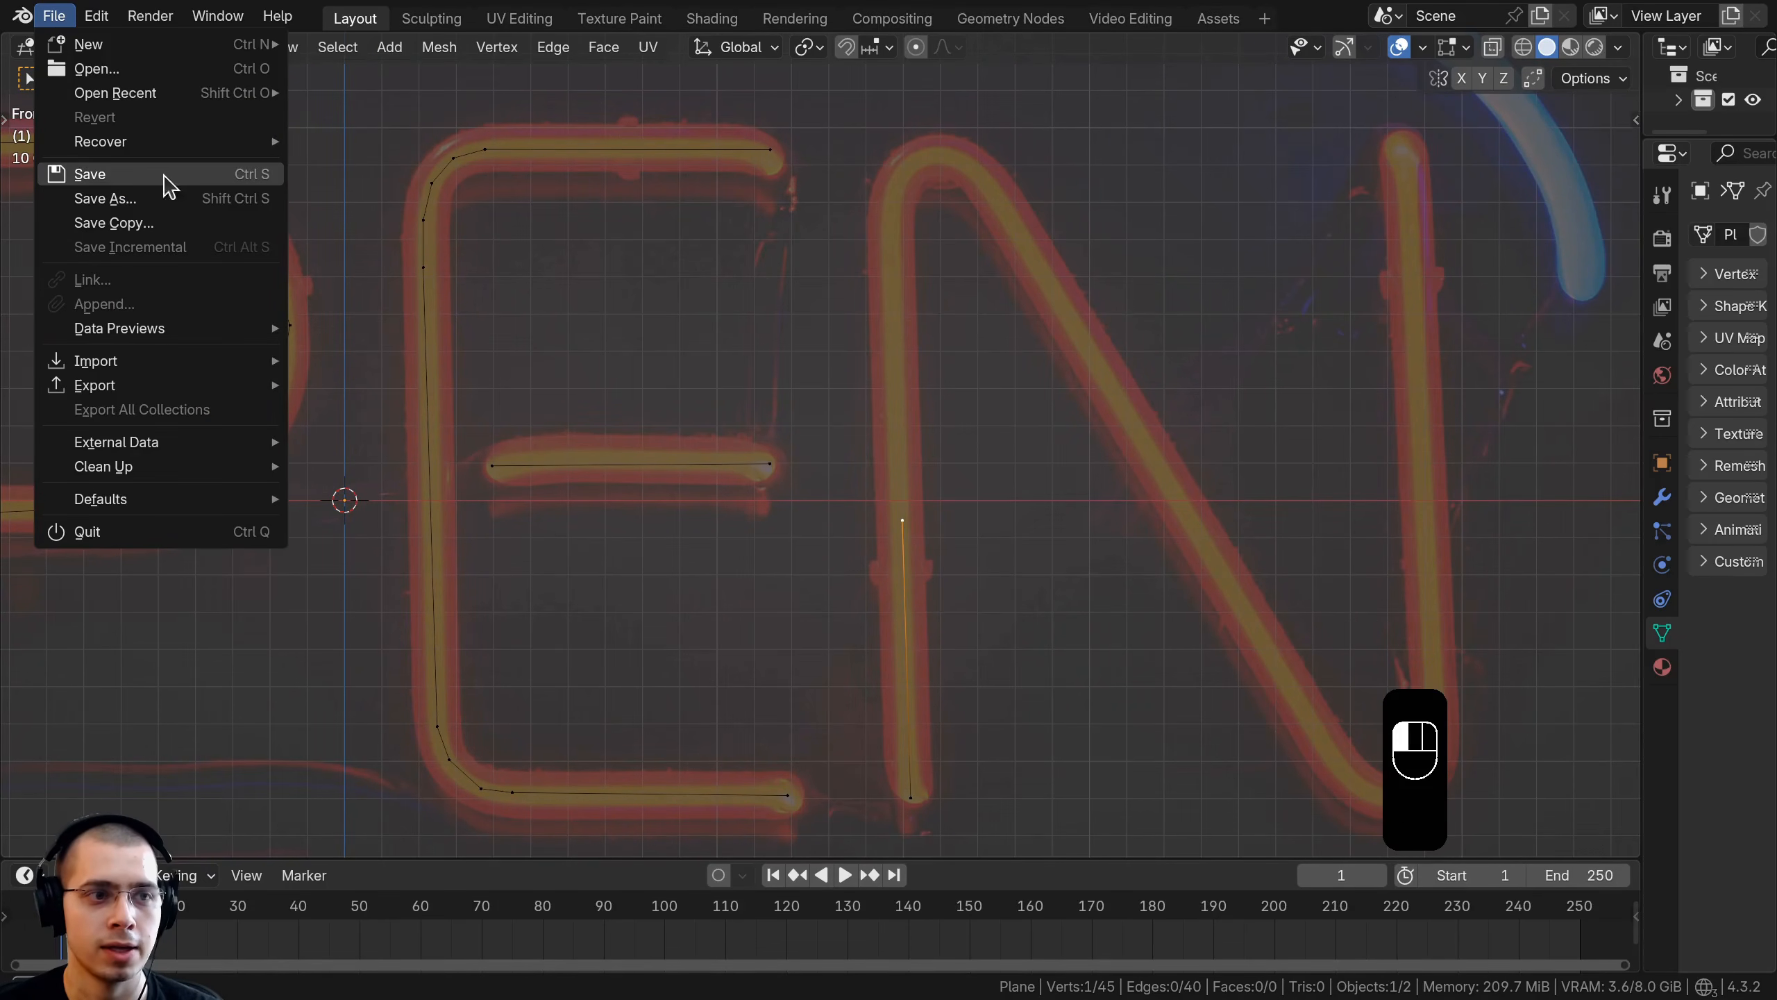
{"action": "left_click", "coordinate": [164, 179]}
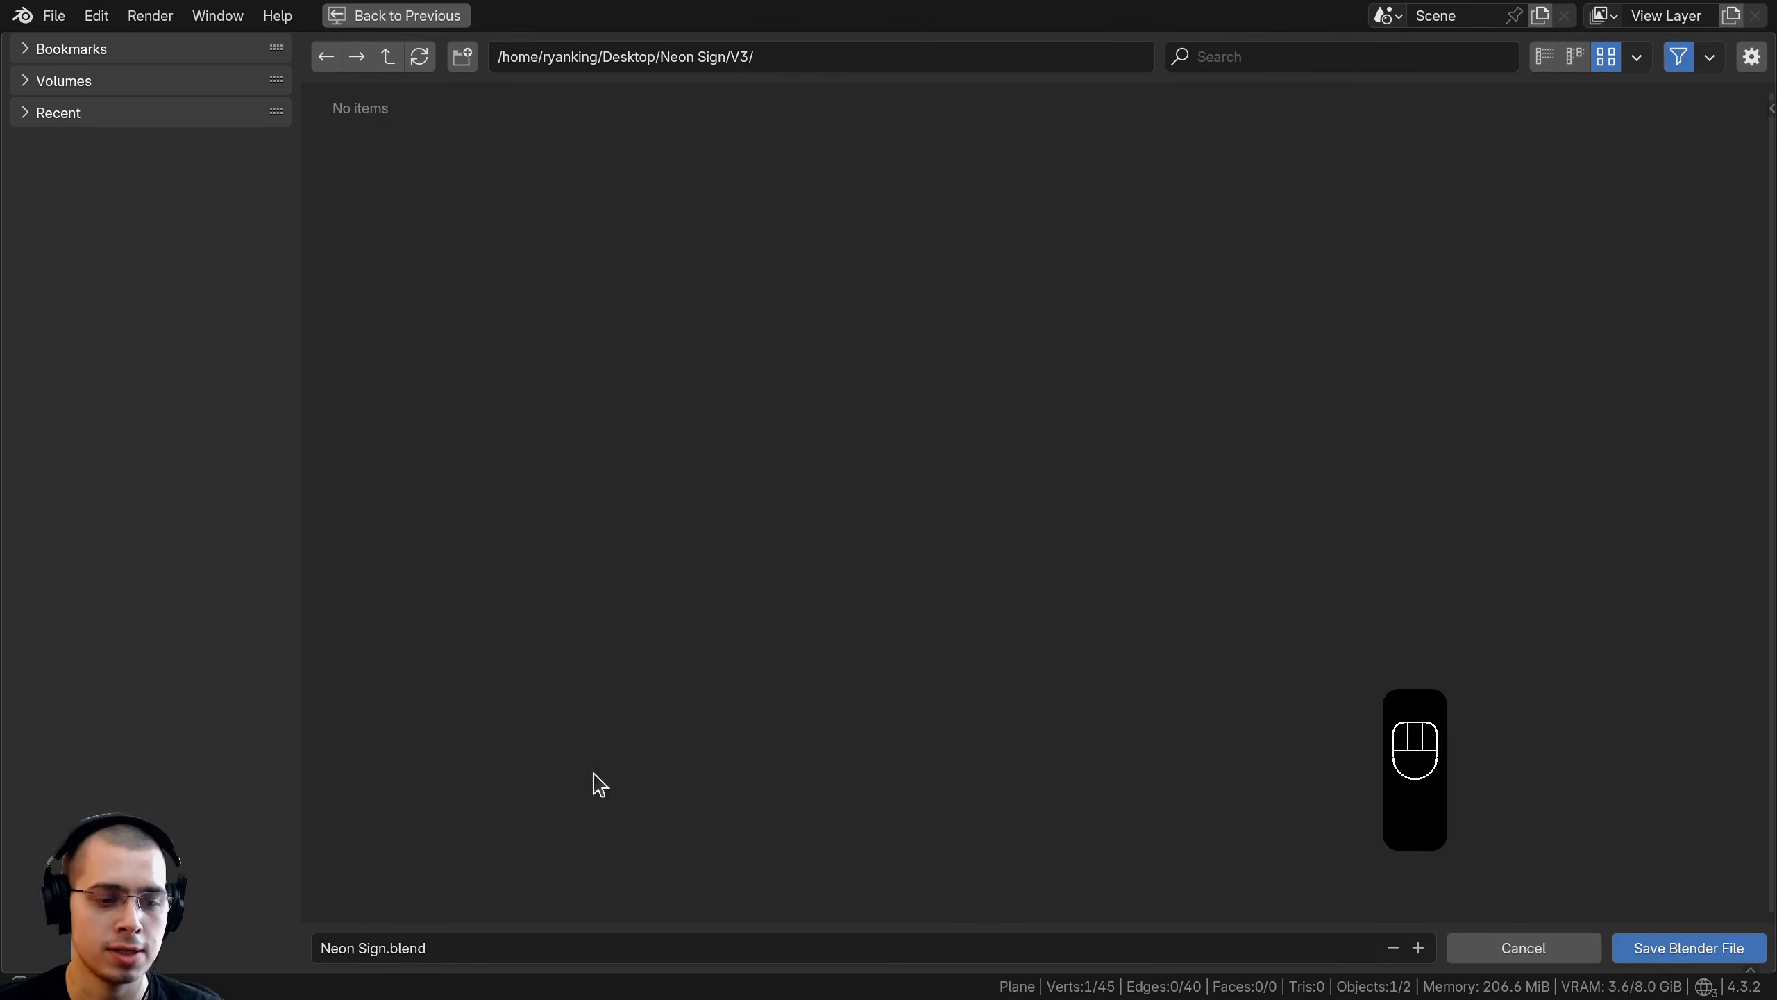
{"action": "left_click", "coordinate": [1646, 952]}
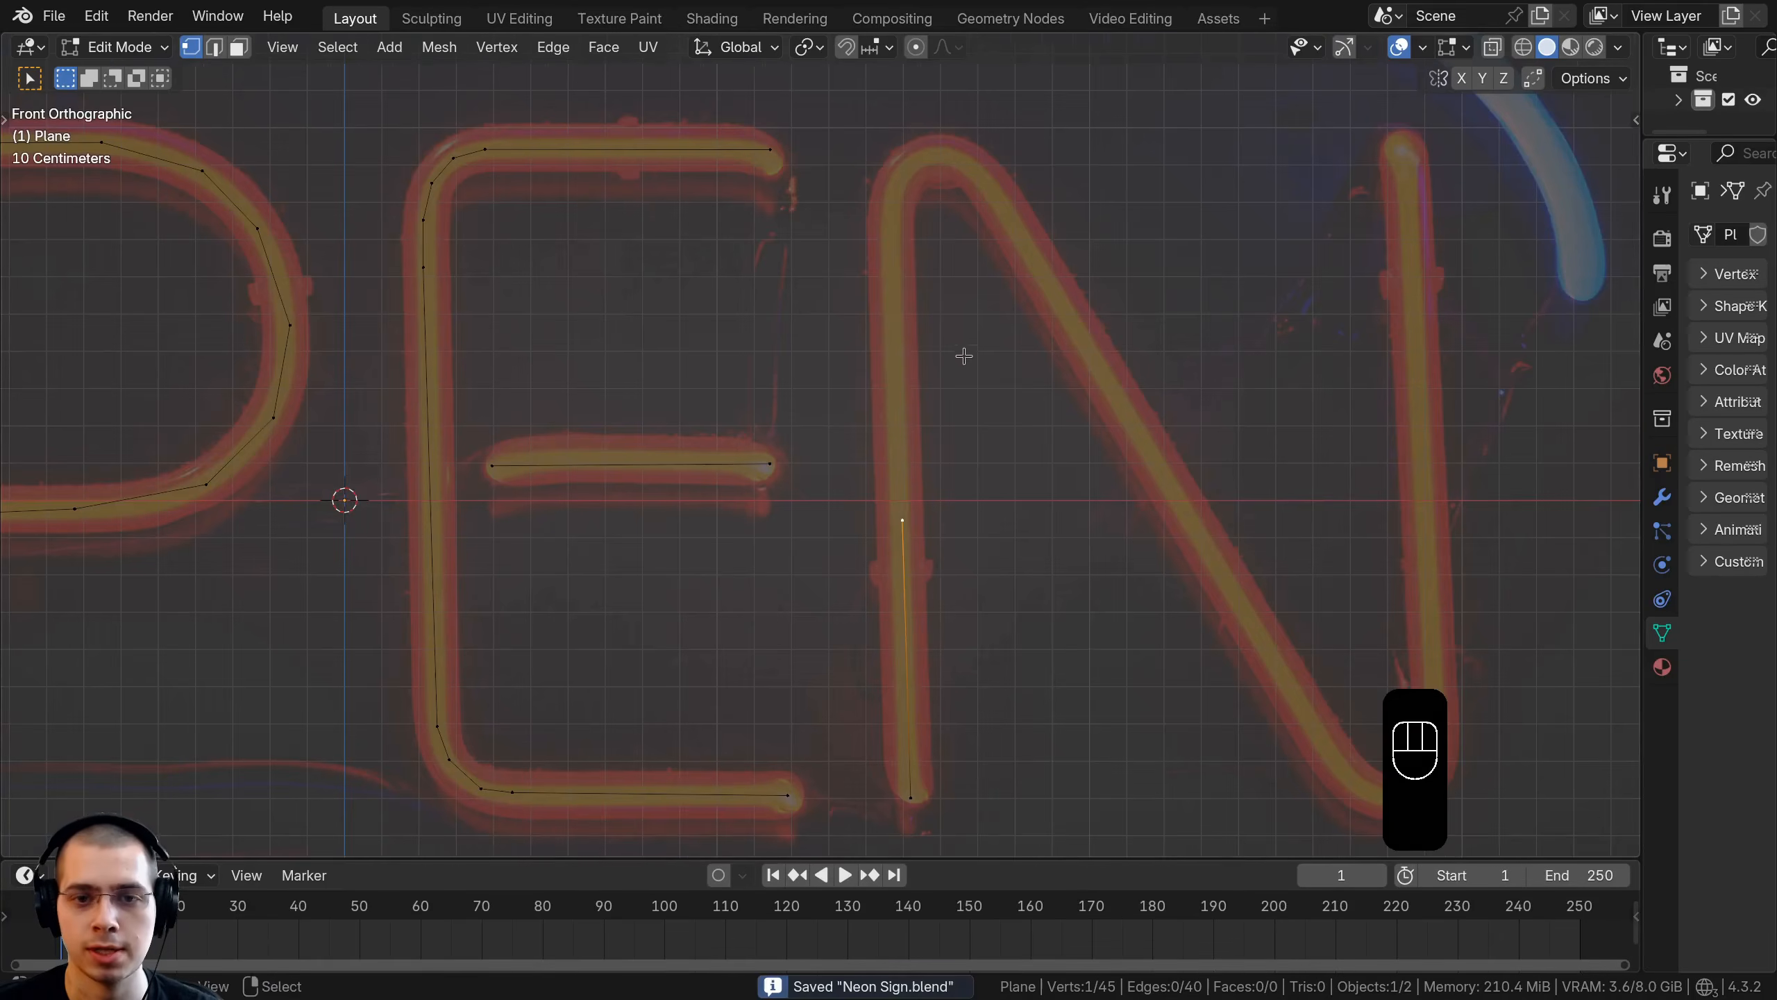
Save the project, move the N's selected vertex to the top of its left stem, and extrude two vertices into the top bend
{"action": "key", "text": "ctrl+s"}
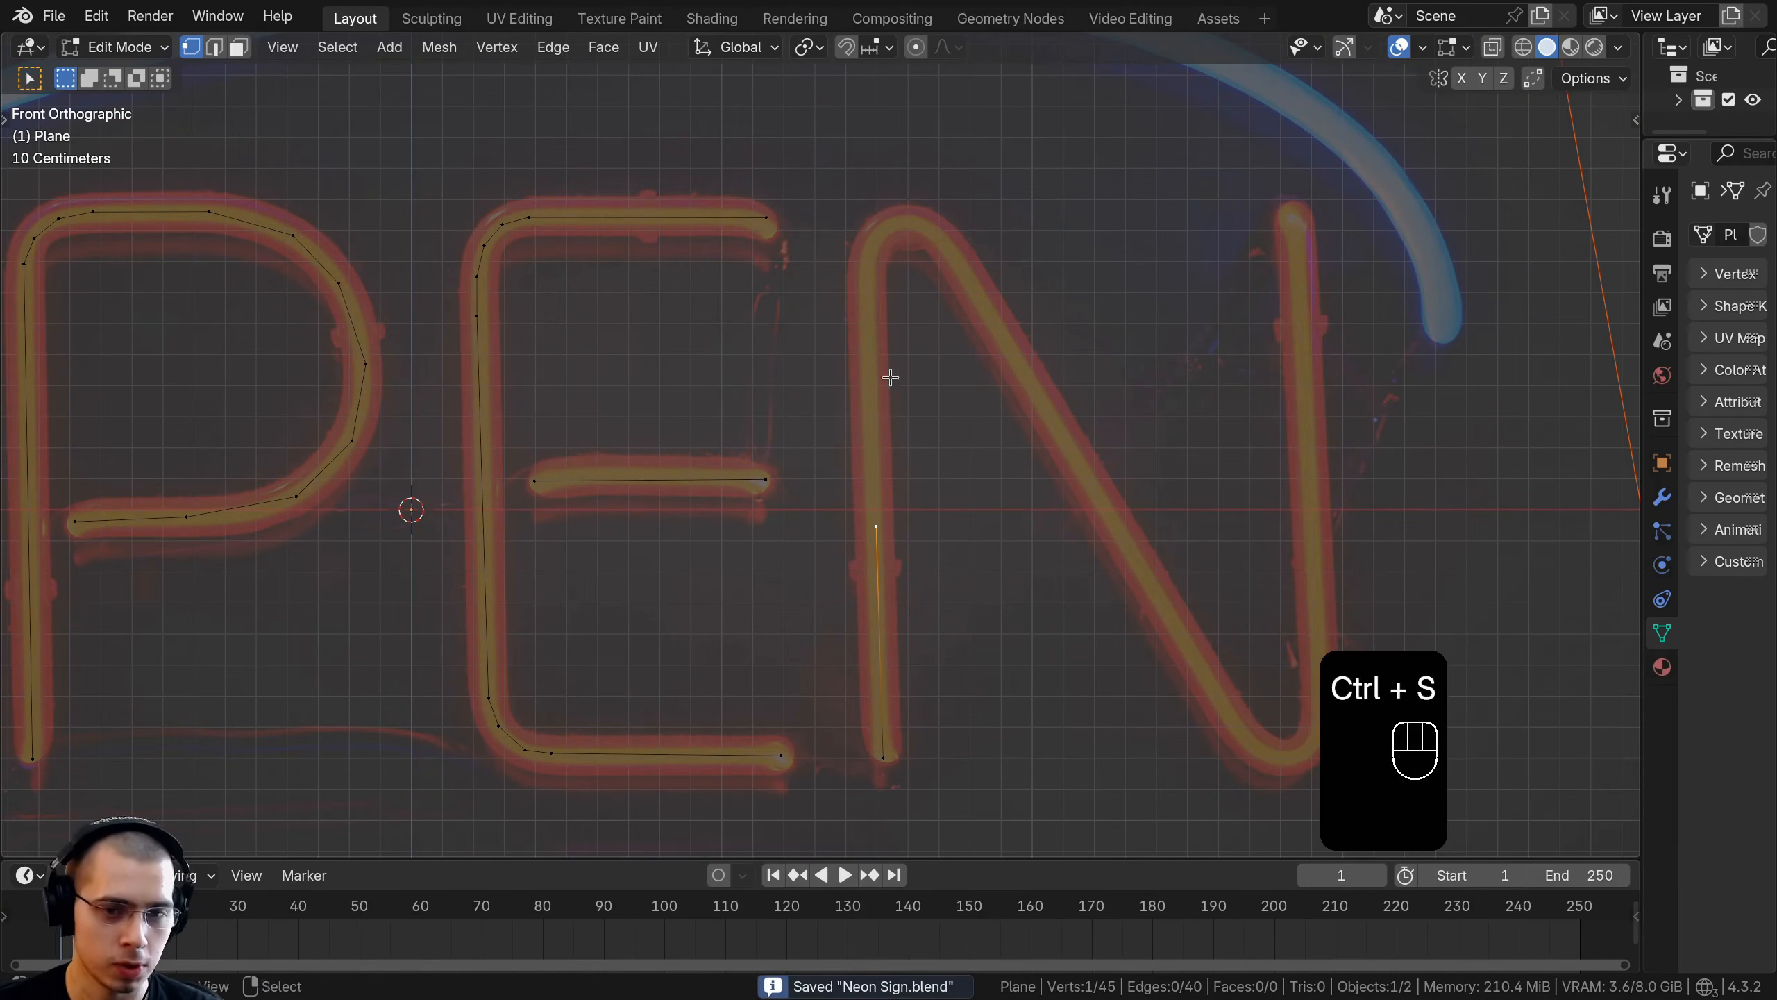
{"action": "scroll", "coordinate": [898, 537], "scroll_direction": "up", "scroll_amount": 1, "text": "shift"}
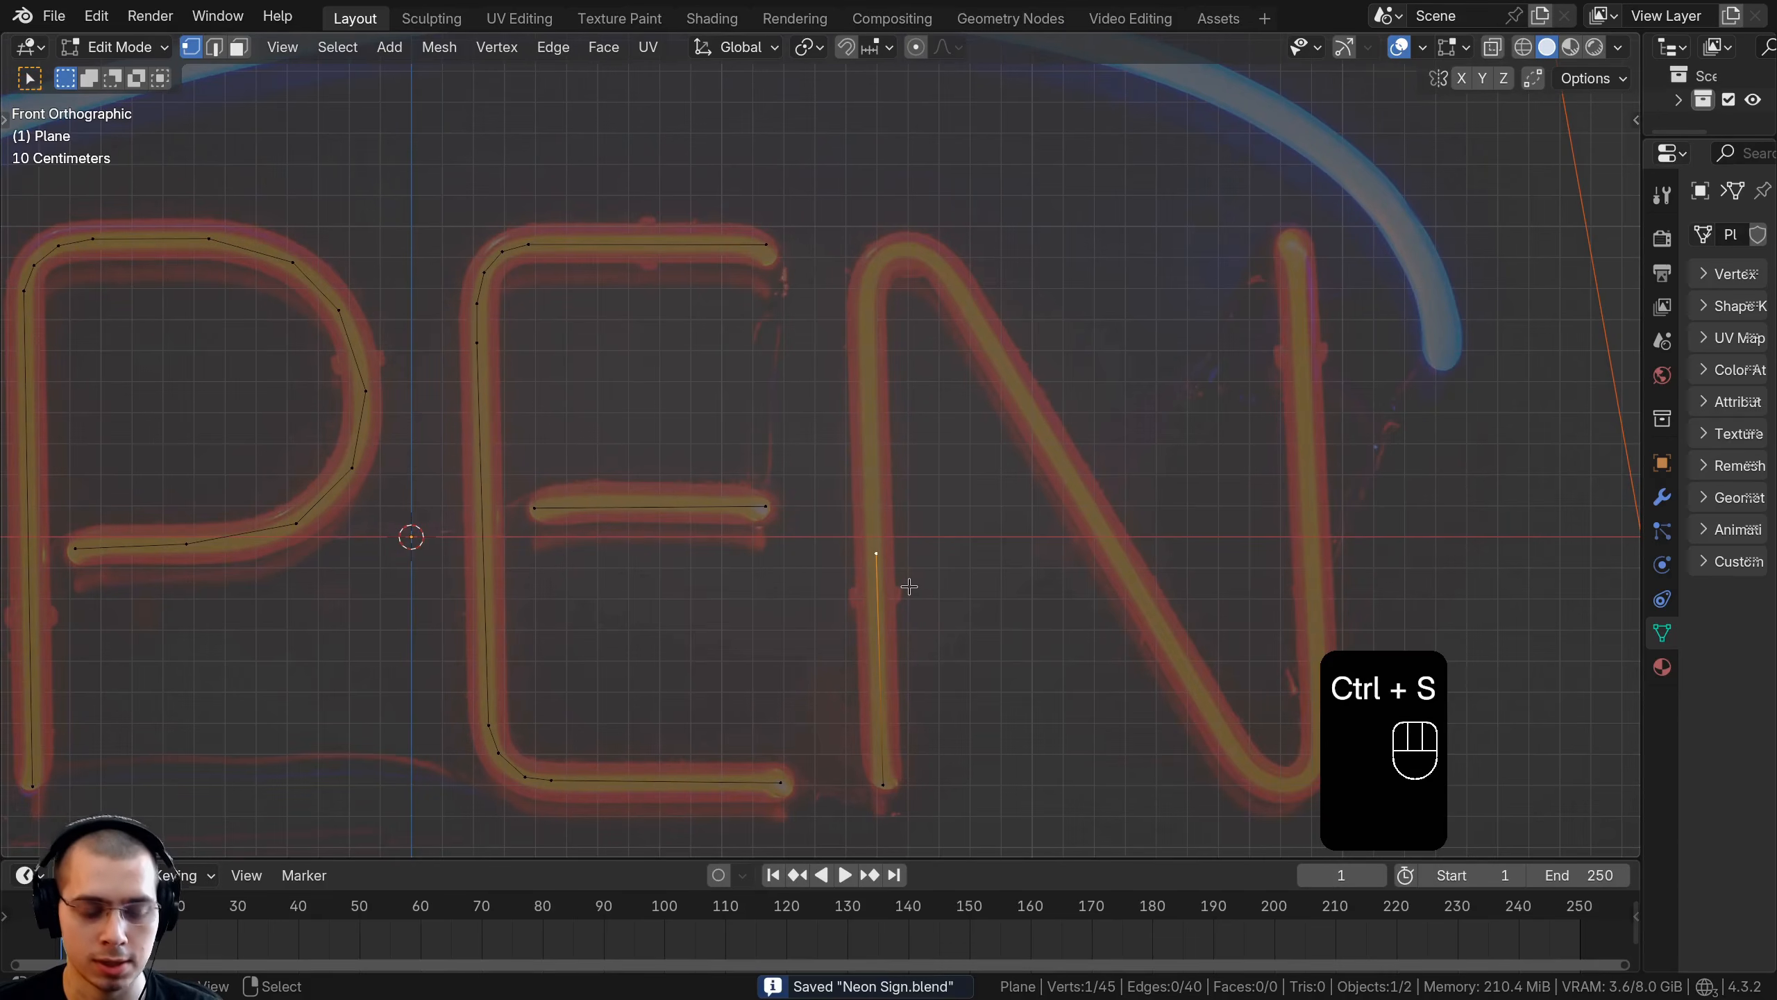
{"action": "key", "text": "g"}
{"action": "left_click", "coordinate": [882, 286]}
{"action": "middle_click_drag", "start_coordinate": [883, 286], "coordinate": [828, 365], "text": "shift"}
{"action": "scroll", "coordinate": [828, 360], "scroll_direction": "up", "scroll_amount": 3}
{"action": "key", "text": "e"}
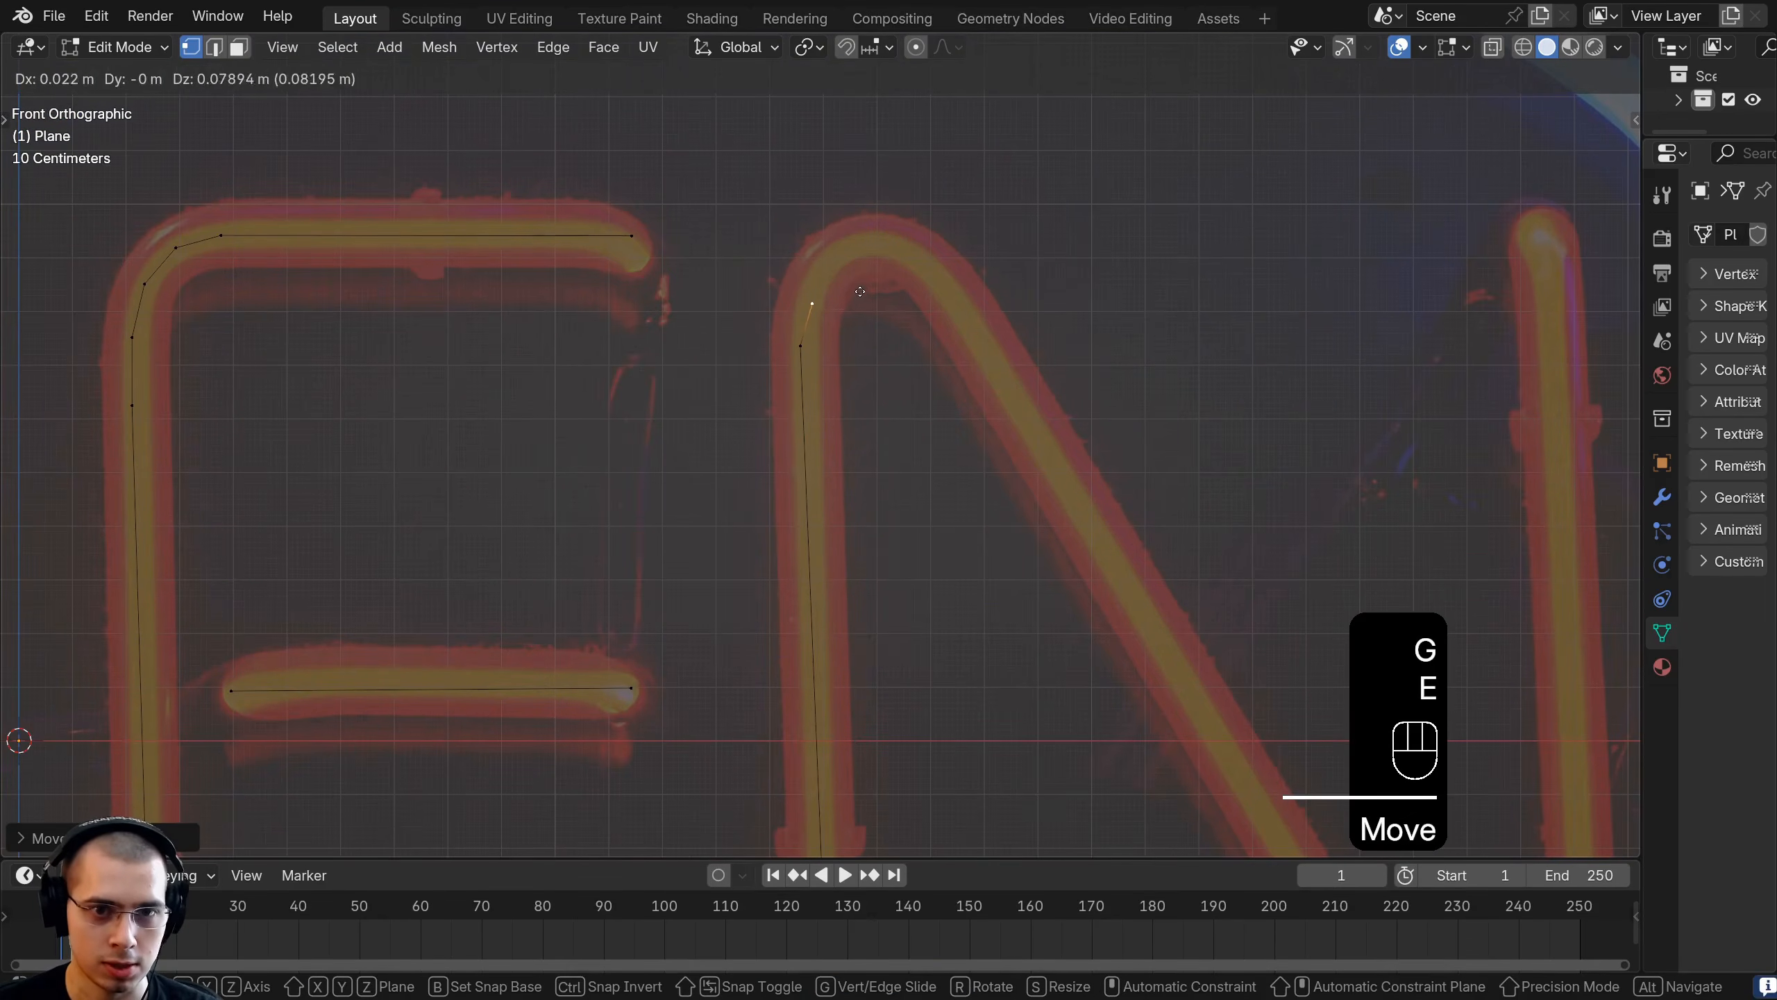
{"action": "left_click", "coordinate": [869, 254]}
{"action": "key", "text": "e"}
{"action": "left_click", "coordinate": [871, 249]}
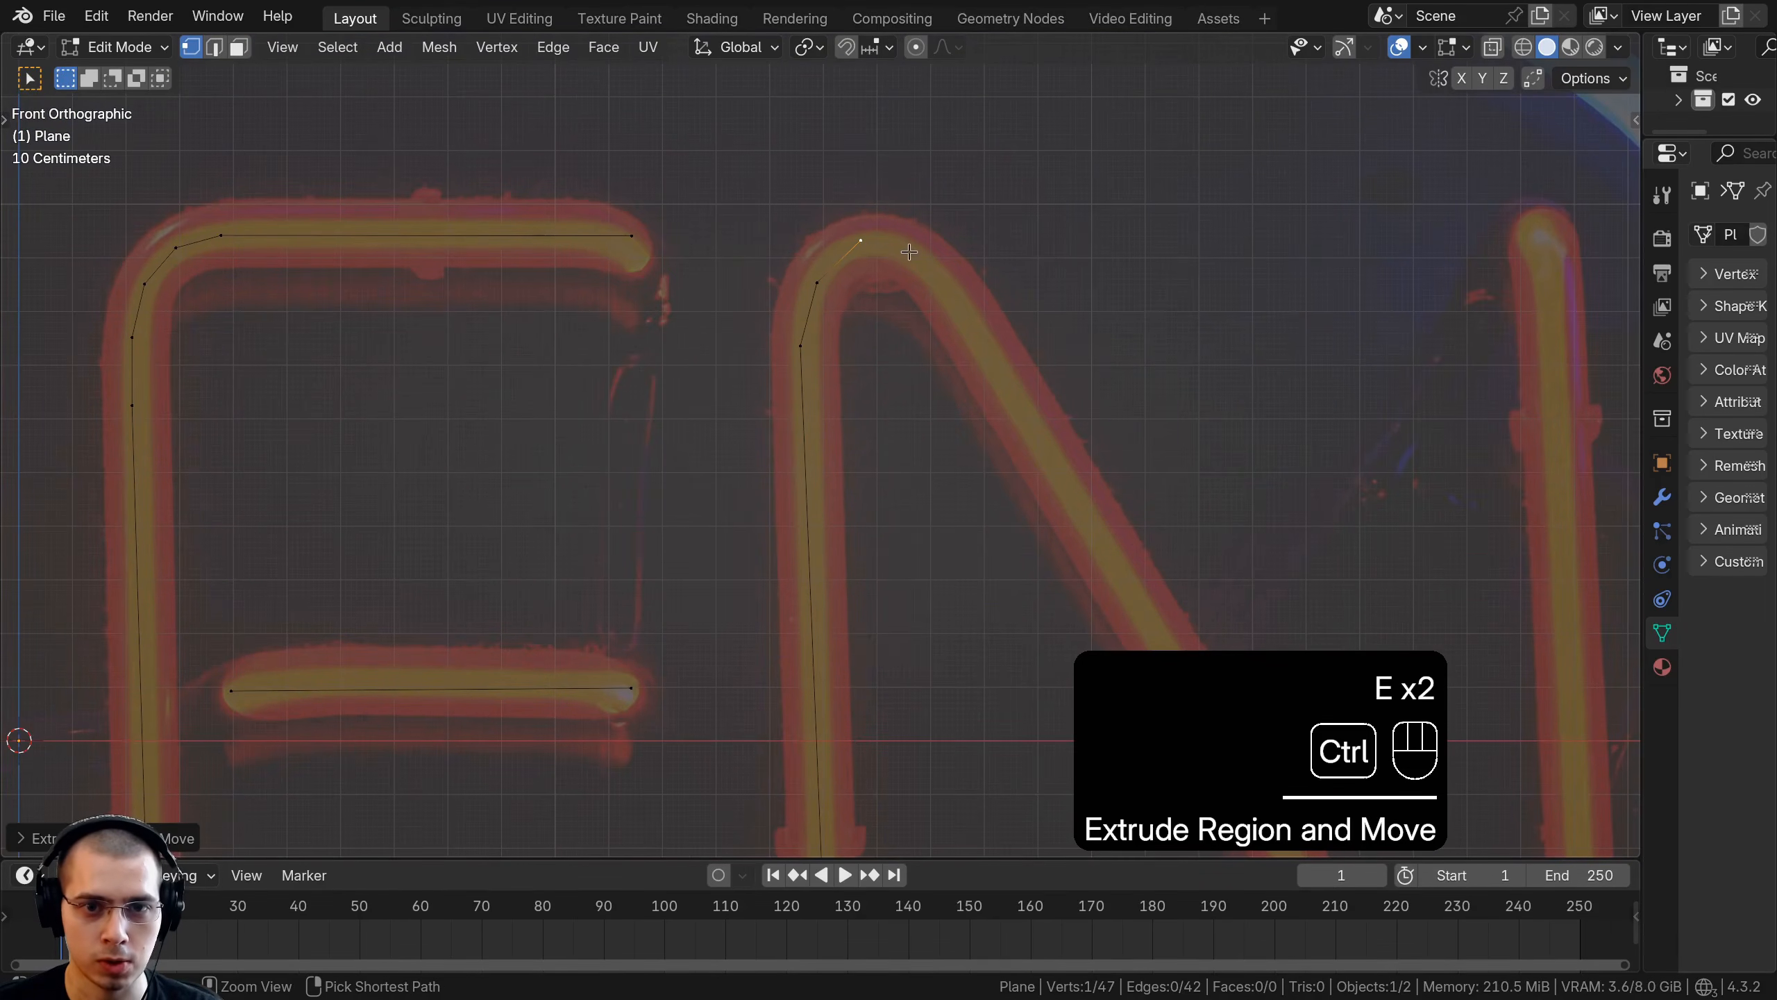
Continue the N's outline over its top bend and align the newest vertex with the start of the diagonal
{"action": "right_click", "coordinate": [909, 250], "text": "ctrl"}
{"action": "right_click", "coordinate": [985, 355], "text": "ctrl"}
{"action": "middle_click_drag", "start_coordinate": [990, 370], "coordinate": [741, 63], "text": "shift"}
{"action": "scroll", "coordinate": [756, 91], "scroll_direction": "down", "scroll_amount": 1}
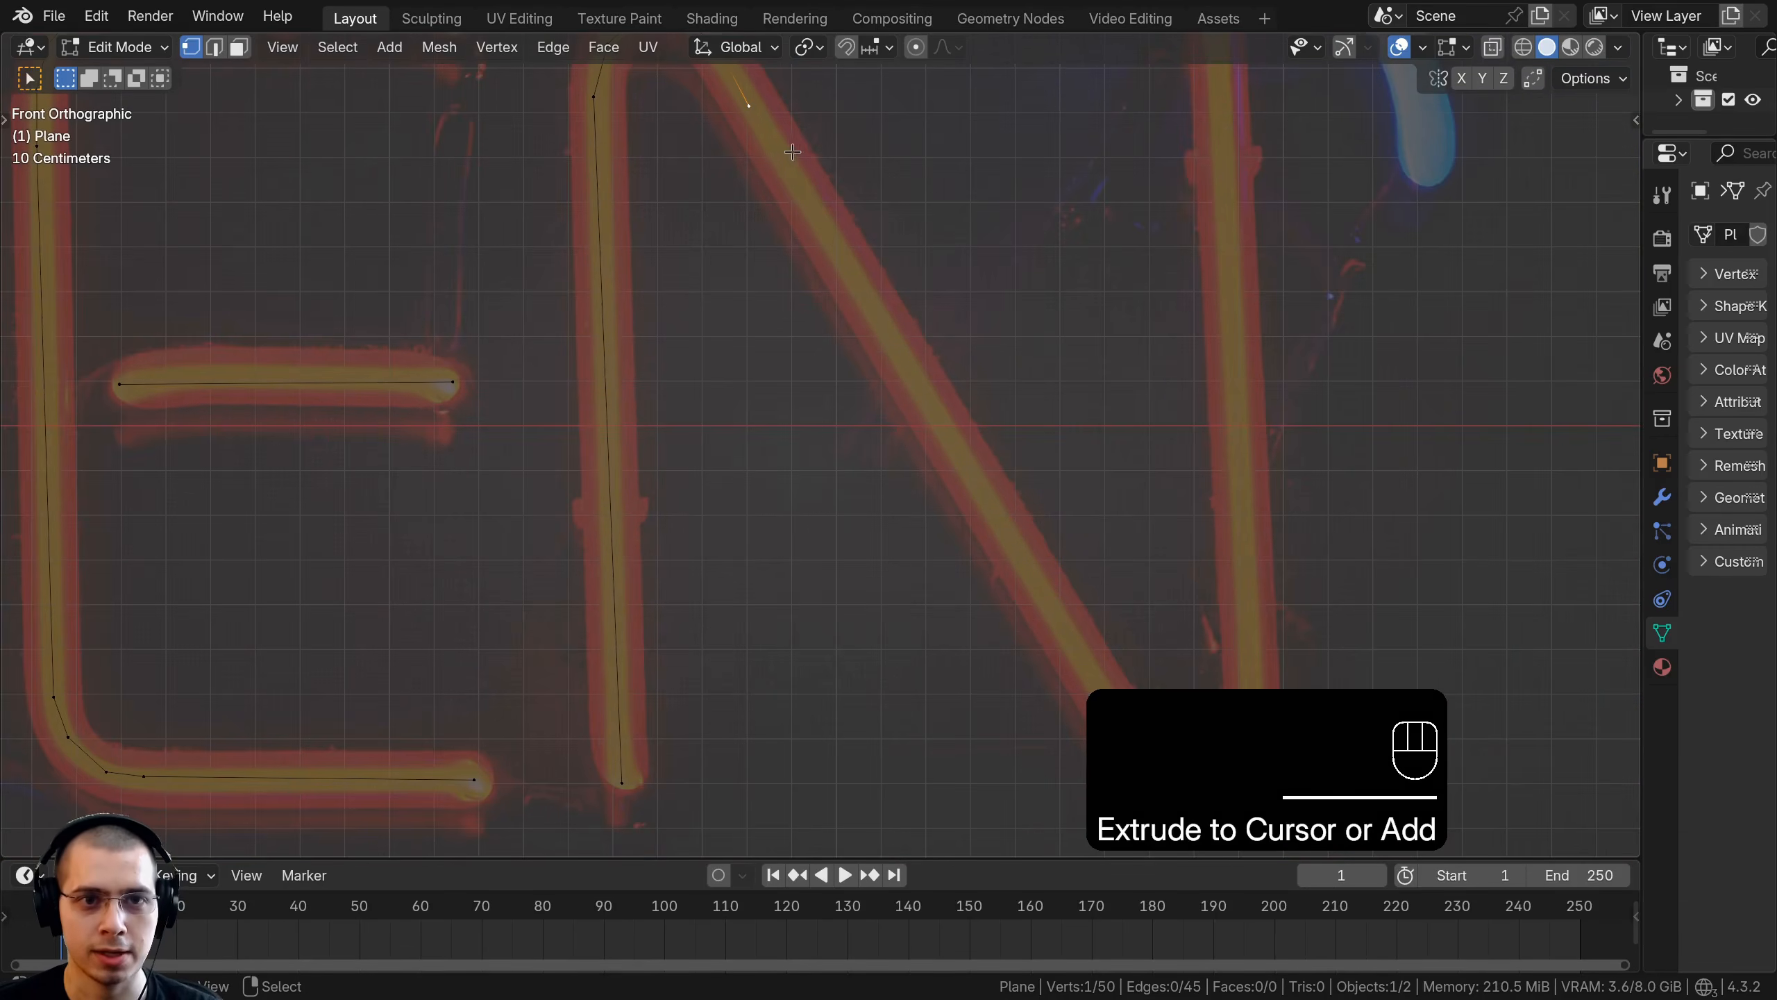
{"action": "key", "text": "g"}
{"action": "left_click", "coordinate": [806, 171]}
Extrude the N's outline down the diagonal, around the lower bend and up the right stem, and deselect everything
{"action": "scroll", "coordinate": [806, 175], "scroll_direction": "down", "scroll_amount": 3}
{"action": "key", "text": "e"}
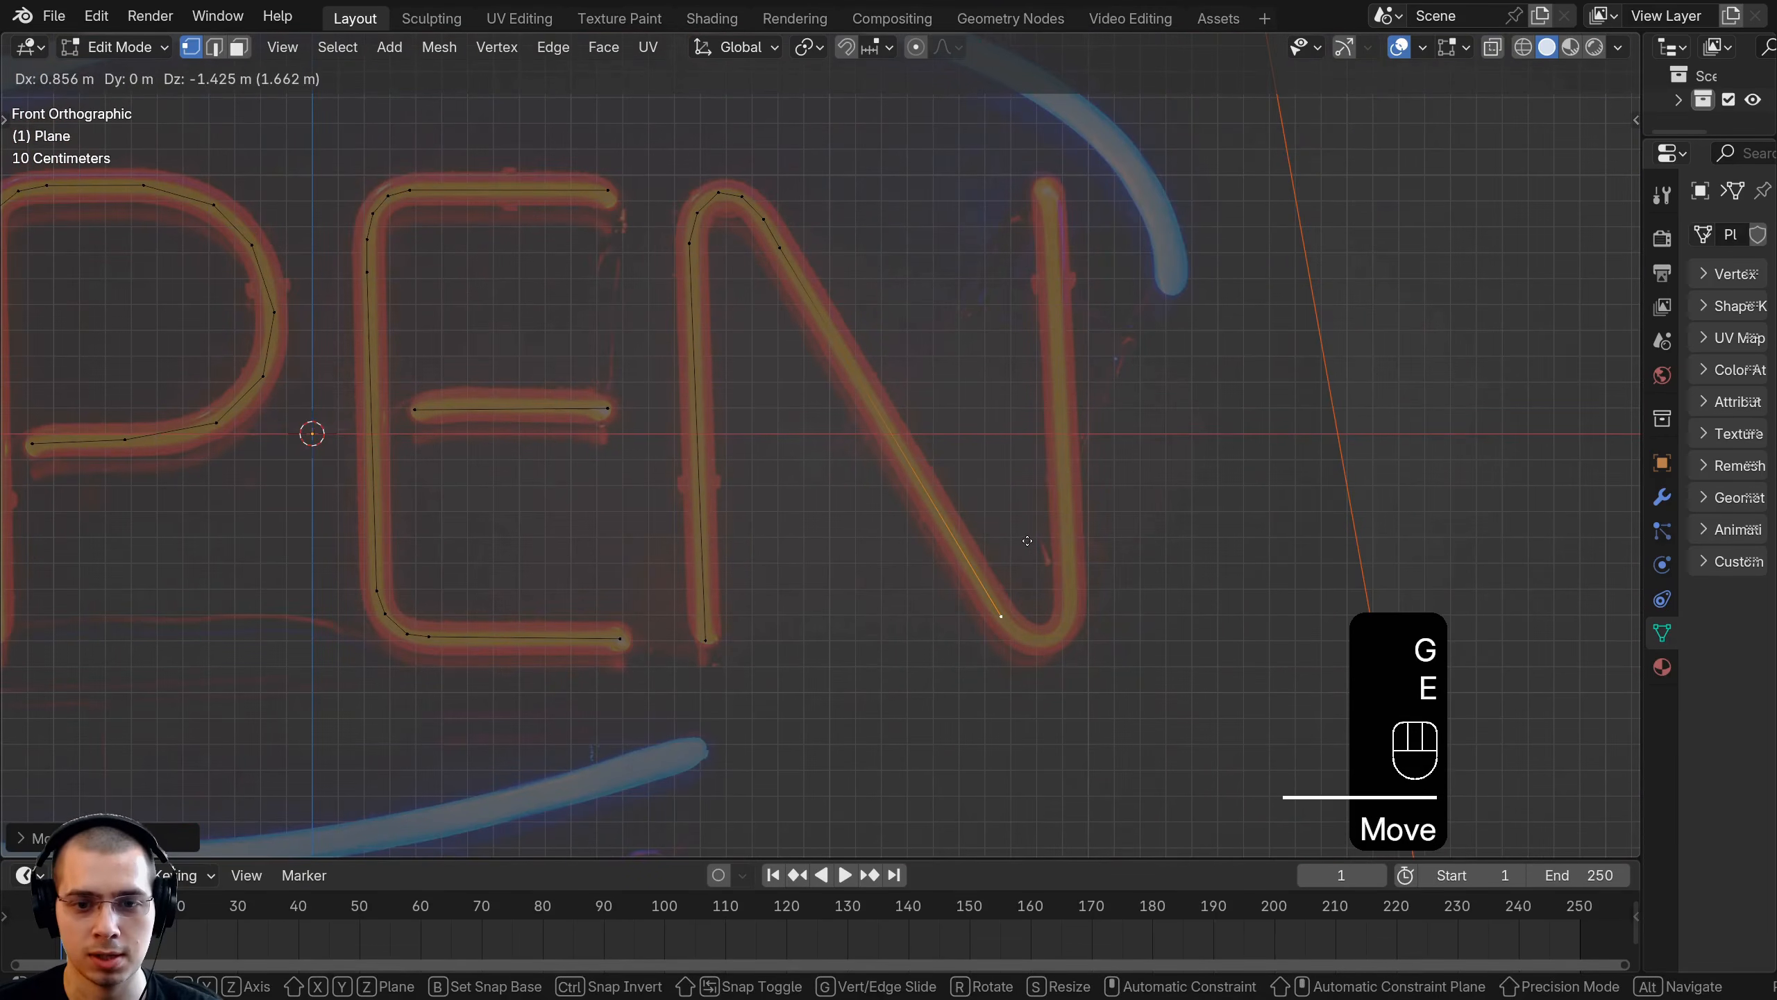
{"action": "left_click", "coordinate": [1028, 540]}
{"action": "middle_click_drag", "start_coordinate": [1174, 784], "coordinate": [853, 623], "text": "shift"}
{"action": "scroll", "coordinate": [853, 623], "scroll_direction": "up", "scroll_amount": 3}
{"action": "key", "text": "e"}
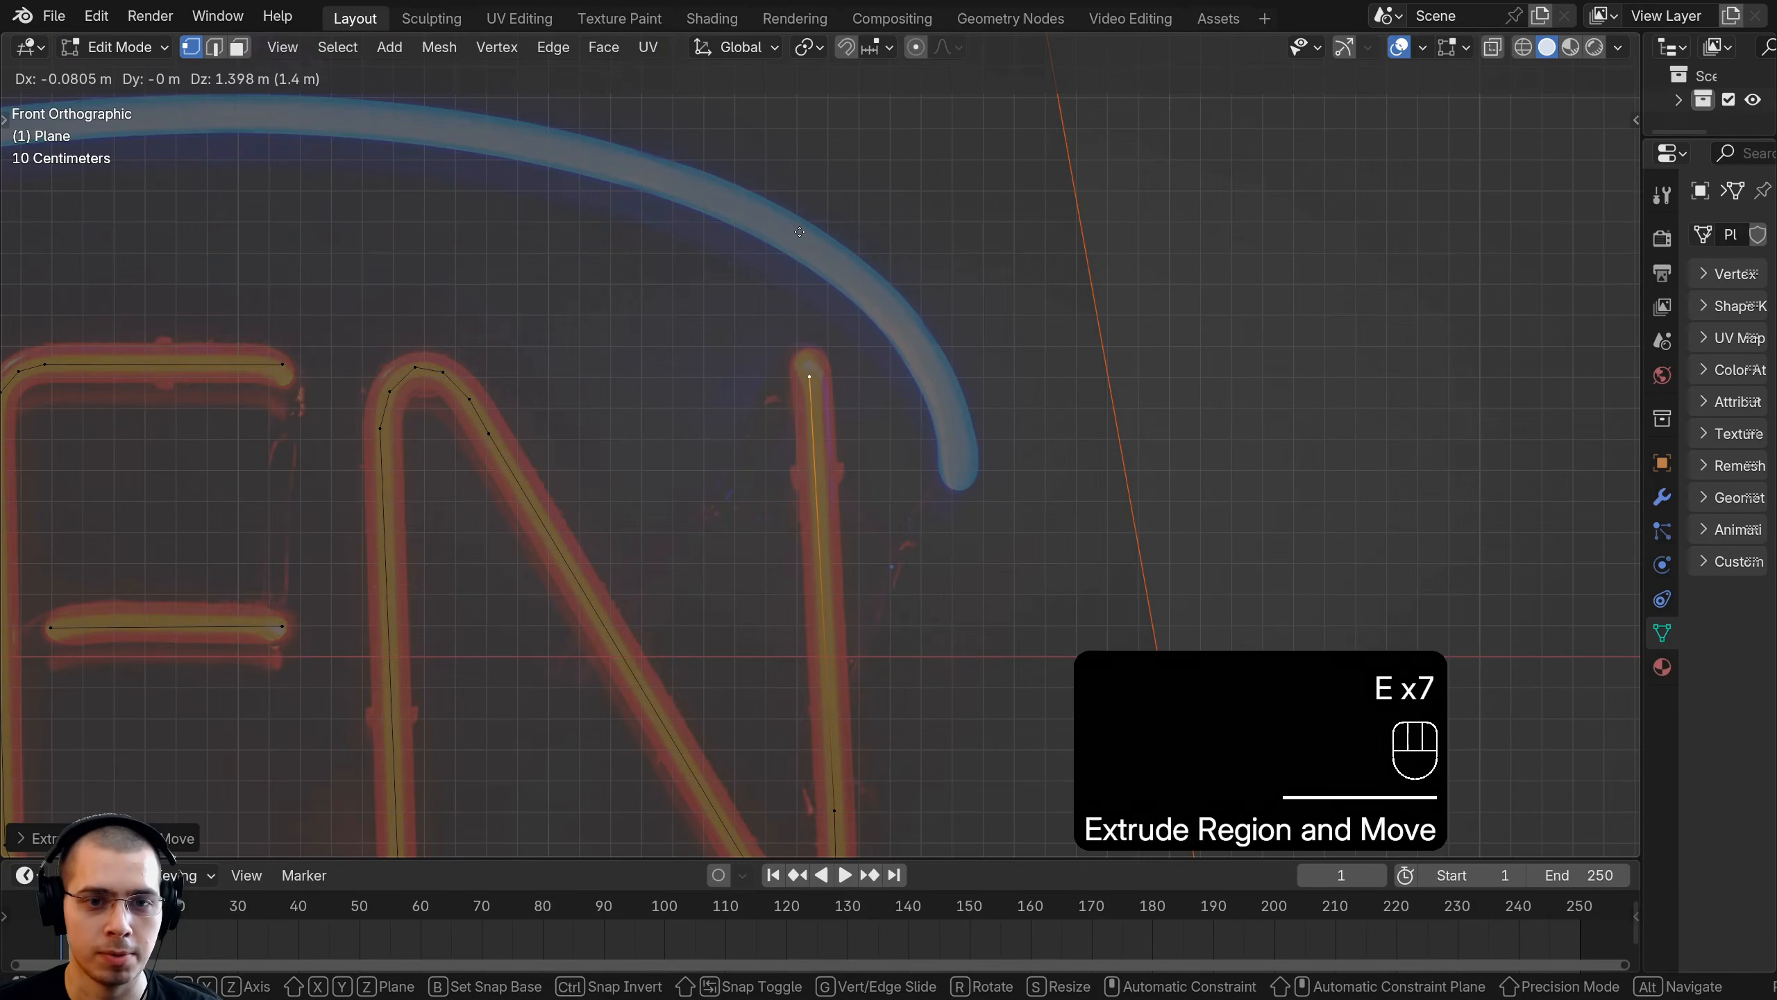
{"action": "left_click", "coordinate": [800, 231]}
{"action": "scroll", "coordinate": [706, 449], "scroll_direction": "down", "scroll_amount": 4}
{"action": "key", "text": "a"}
{"action": "key", "text": "a"}
{"action": "key", "text": "a"}
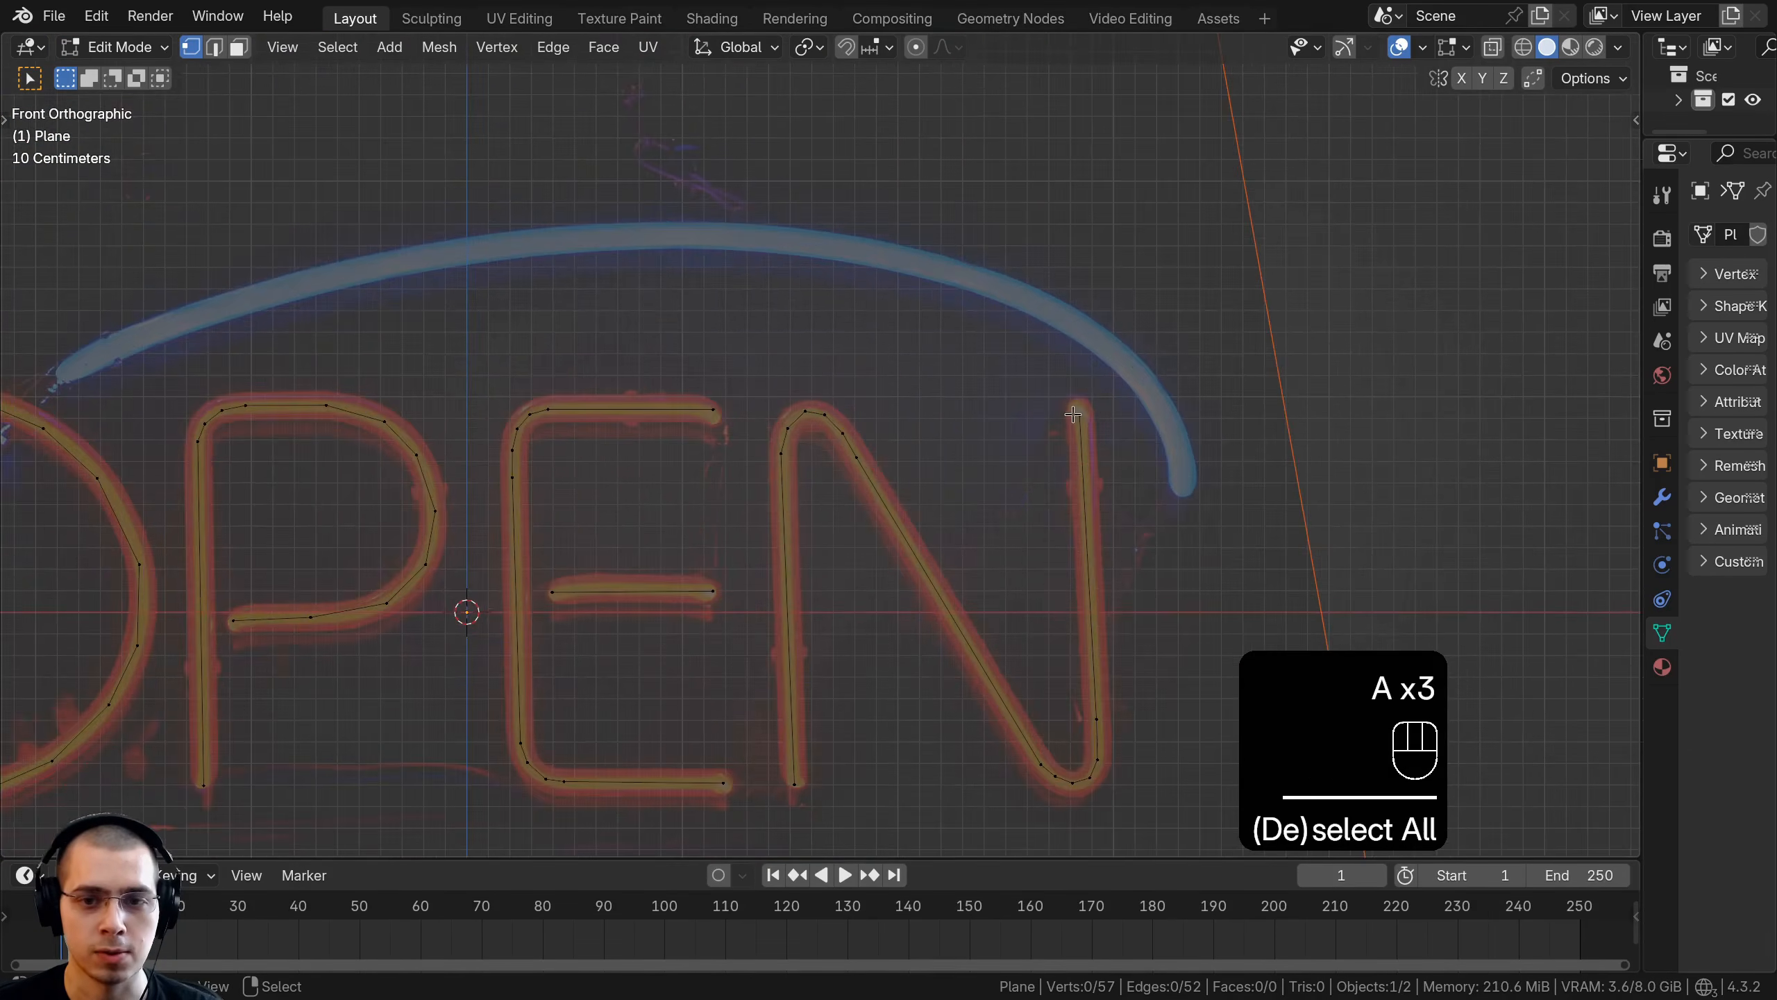
{"action": "scroll", "coordinate": [468, 611], "scroll_direction": "down", "scroll_amount": 3}
{"action": "scroll", "coordinate": [1071, 715], "scroll_direction": "up", "scroll_amount": 3}
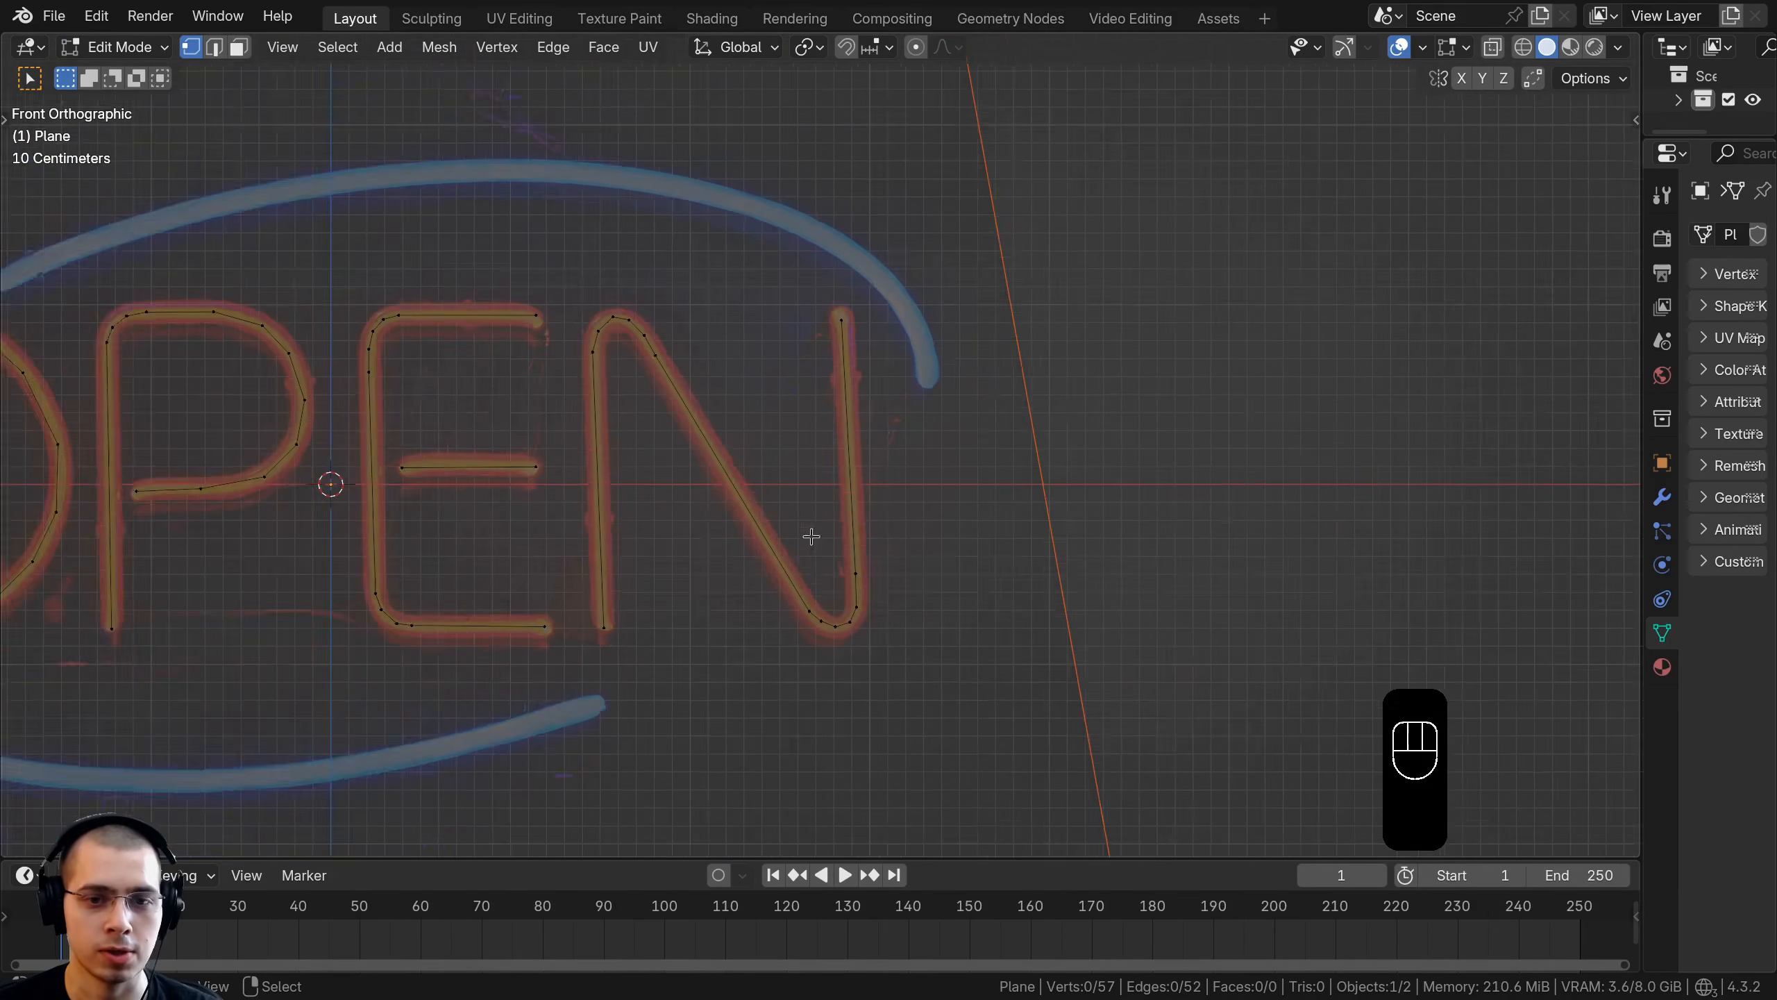
Duplicate the N's right stem edge, shrink the copy and fit it by moving and rotating to the upper blue arc's right end
{"action": "left_click", "coordinate": [863, 598]}
{"action": "left_click", "coordinate": [845, 295], "text": "shift"}
{"action": "key", "text": "shift+d"}
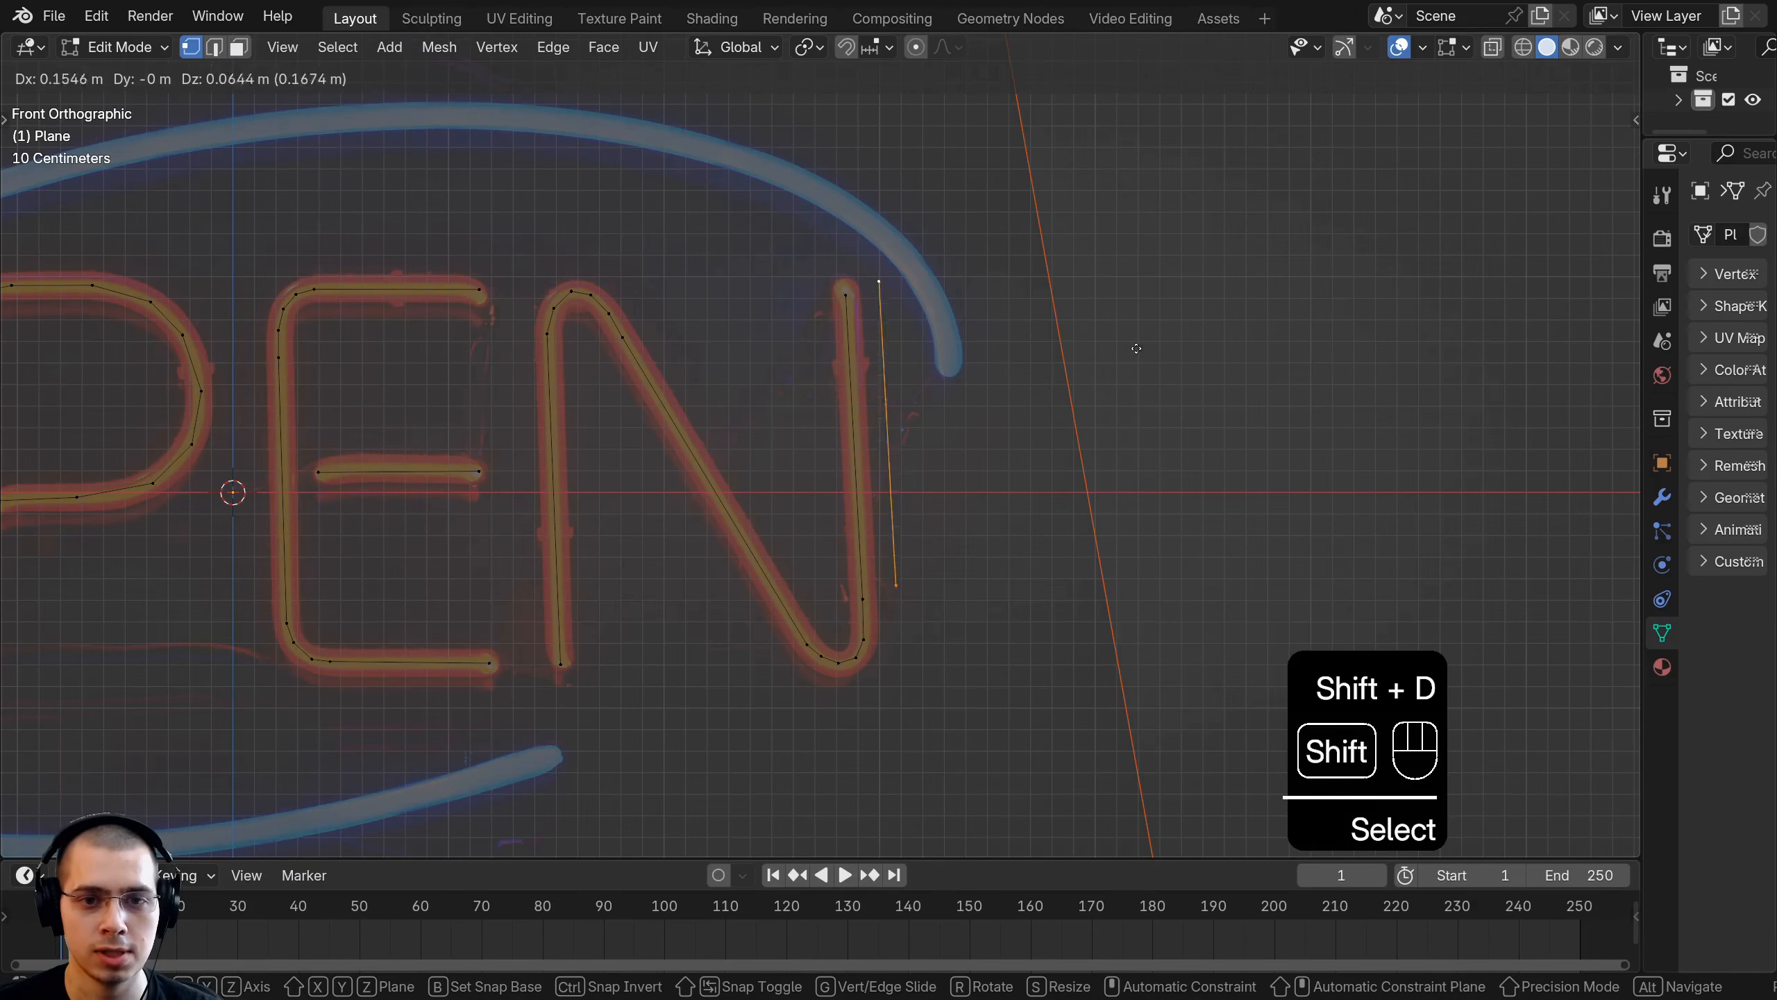
{"action": "scroll", "coordinate": [1158, 298], "scroll_direction": "up", "scroll_amount": 2}
{"action": "key", "text": "s"}
{"action": "left_click", "coordinate": [1017, 412]}
{"action": "key", "text": "g"}
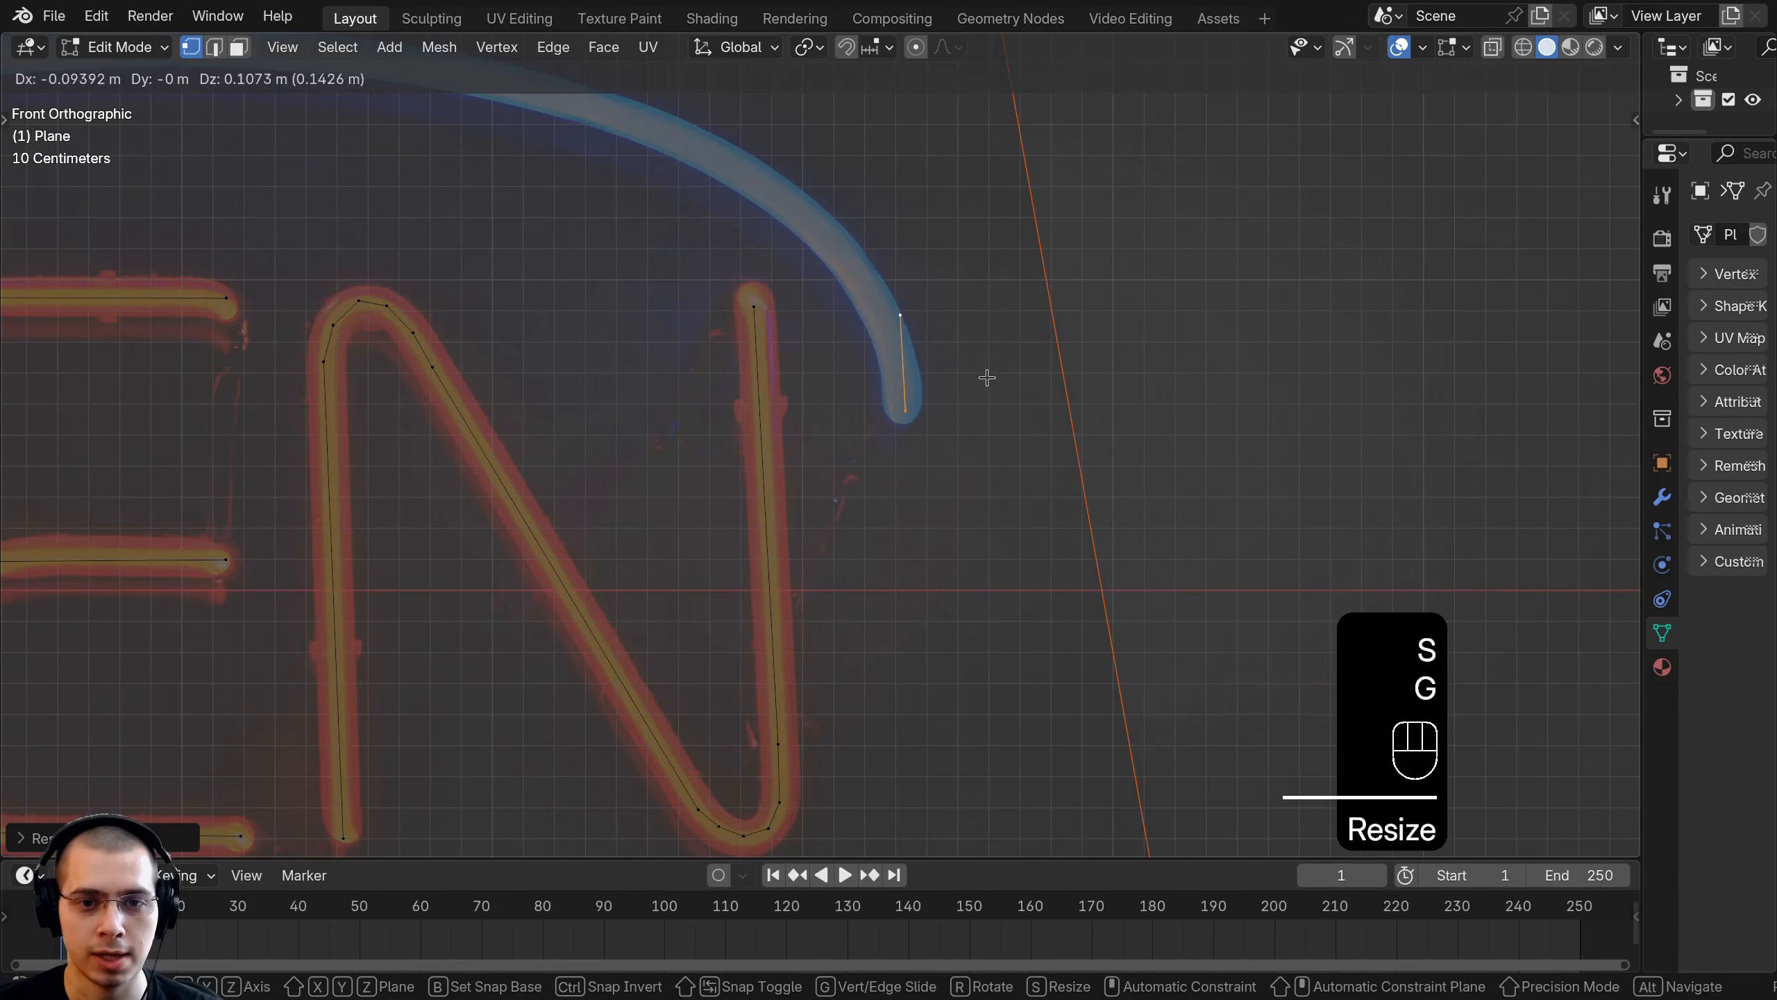
{"action": "left_click", "coordinate": [987, 378]}
{"action": "key", "text": "r"}
{"action": "left_click", "coordinate": [976, 369]}
Fine-tune the short edge on the upper blue arc's right end and align its upper vertex with the tube's centre
{"action": "middle_click_drag", "start_coordinate": [922, 341], "coordinate": [1073, 556], "text": "shift"}
{"action": "key", "text": "g"}
{"action": "left_click", "coordinate": [1066, 561]}
{"action": "left_click", "coordinate": [1066, 550]}
{"action": "key", "text": "g"}
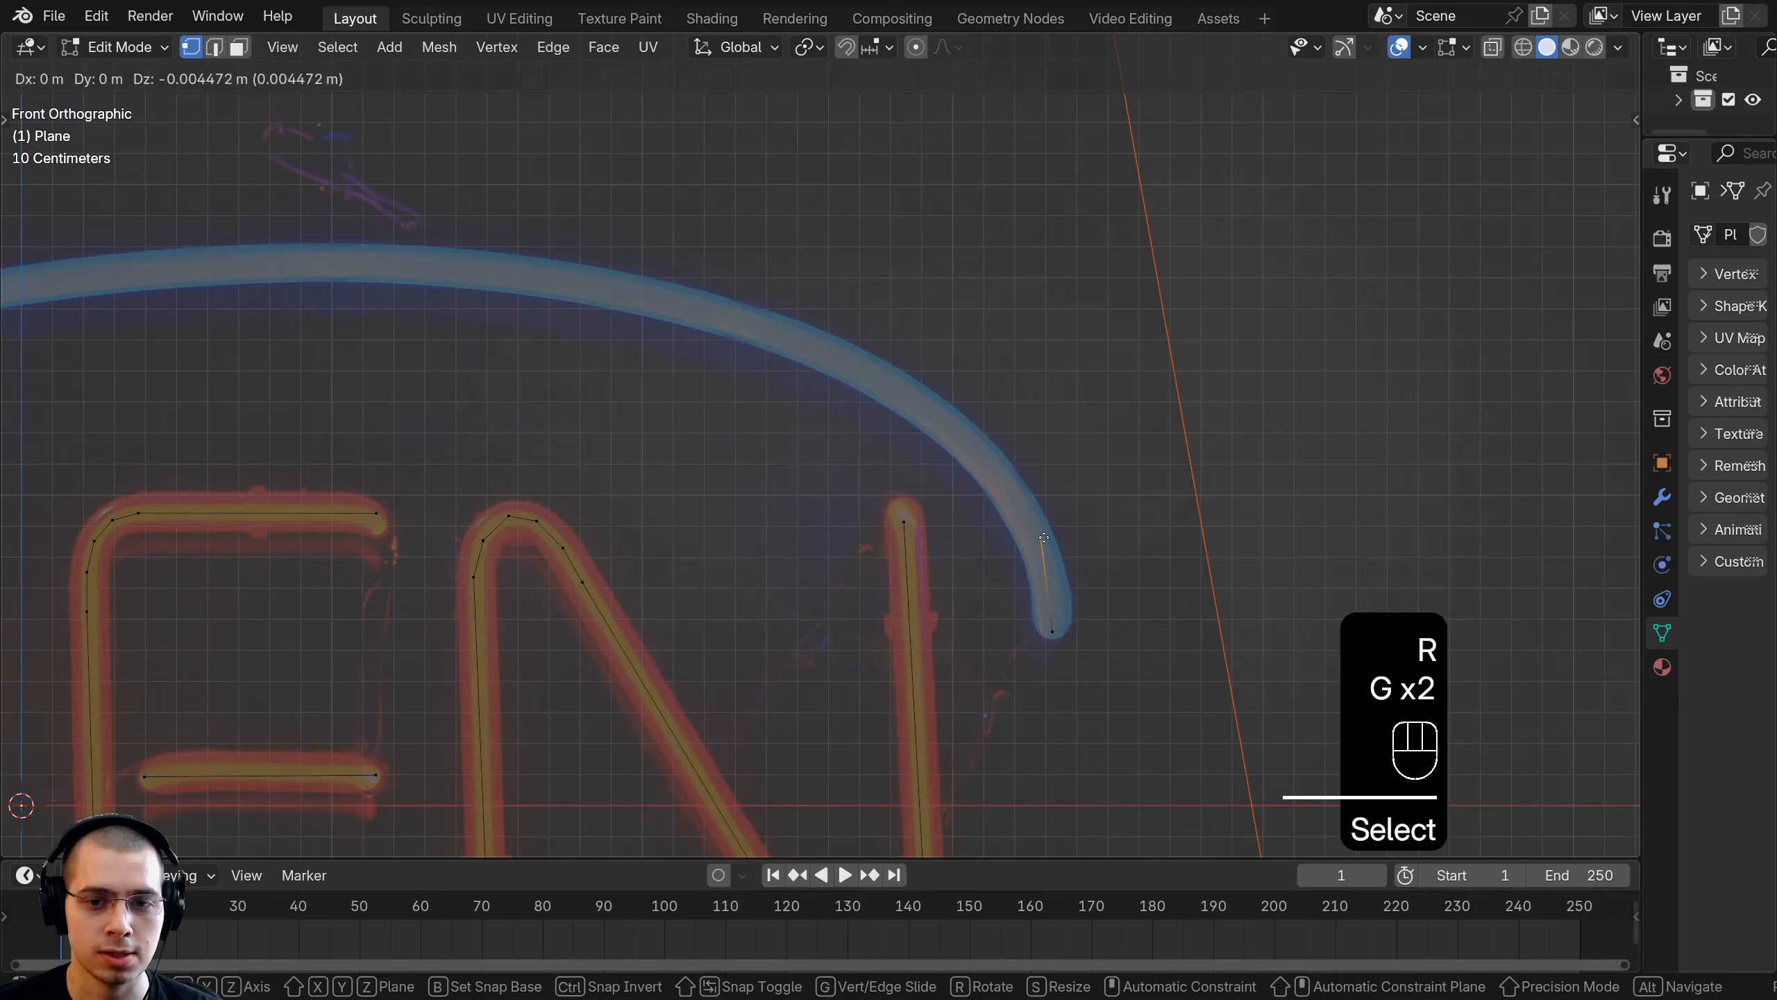
{"action": "left_click", "coordinate": [1070, 555]}
Extrude vertices from the short edge along the right half of the upper blue arc to past its crest
{"action": "key", "text": "e"}
{"action": "left_click", "coordinate": [1056, 478]}
{"action": "key", "text": "e"}
{"action": "left_click", "coordinate": [881, 365]}
{"action": "middle_click_drag", "start_coordinate": [881, 365], "coordinate": [1184, 433], "text": "shift"}
{"action": "key", "text": "e"}
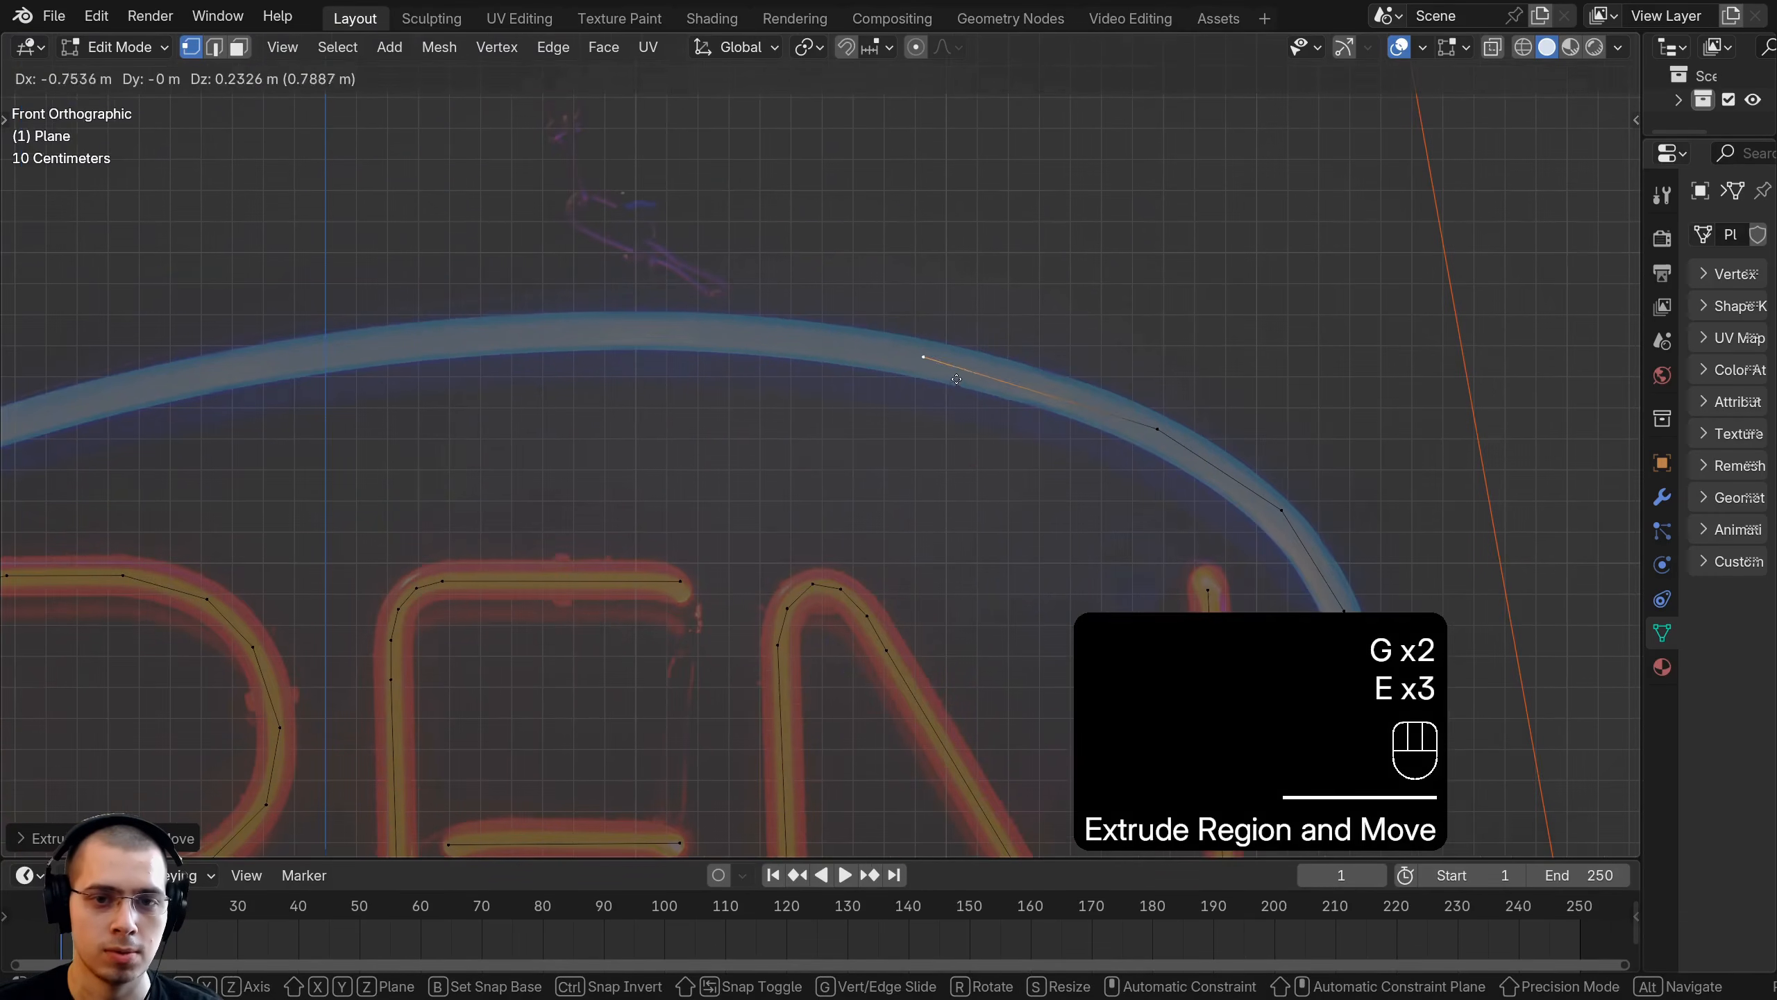
{"action": "left_click", "coordinate": [909, 361]}
{"action": "key", "text": "e"}
{"action": "left_click", "coordinate": [428, 355]}
Extrude further vertices down the left half of the upper blue arc to its tip beside the O
{"action": "middle_click_drag", "start_coordinate": [428, 354], "coordinate": [1064, 267], "text": "shift"}
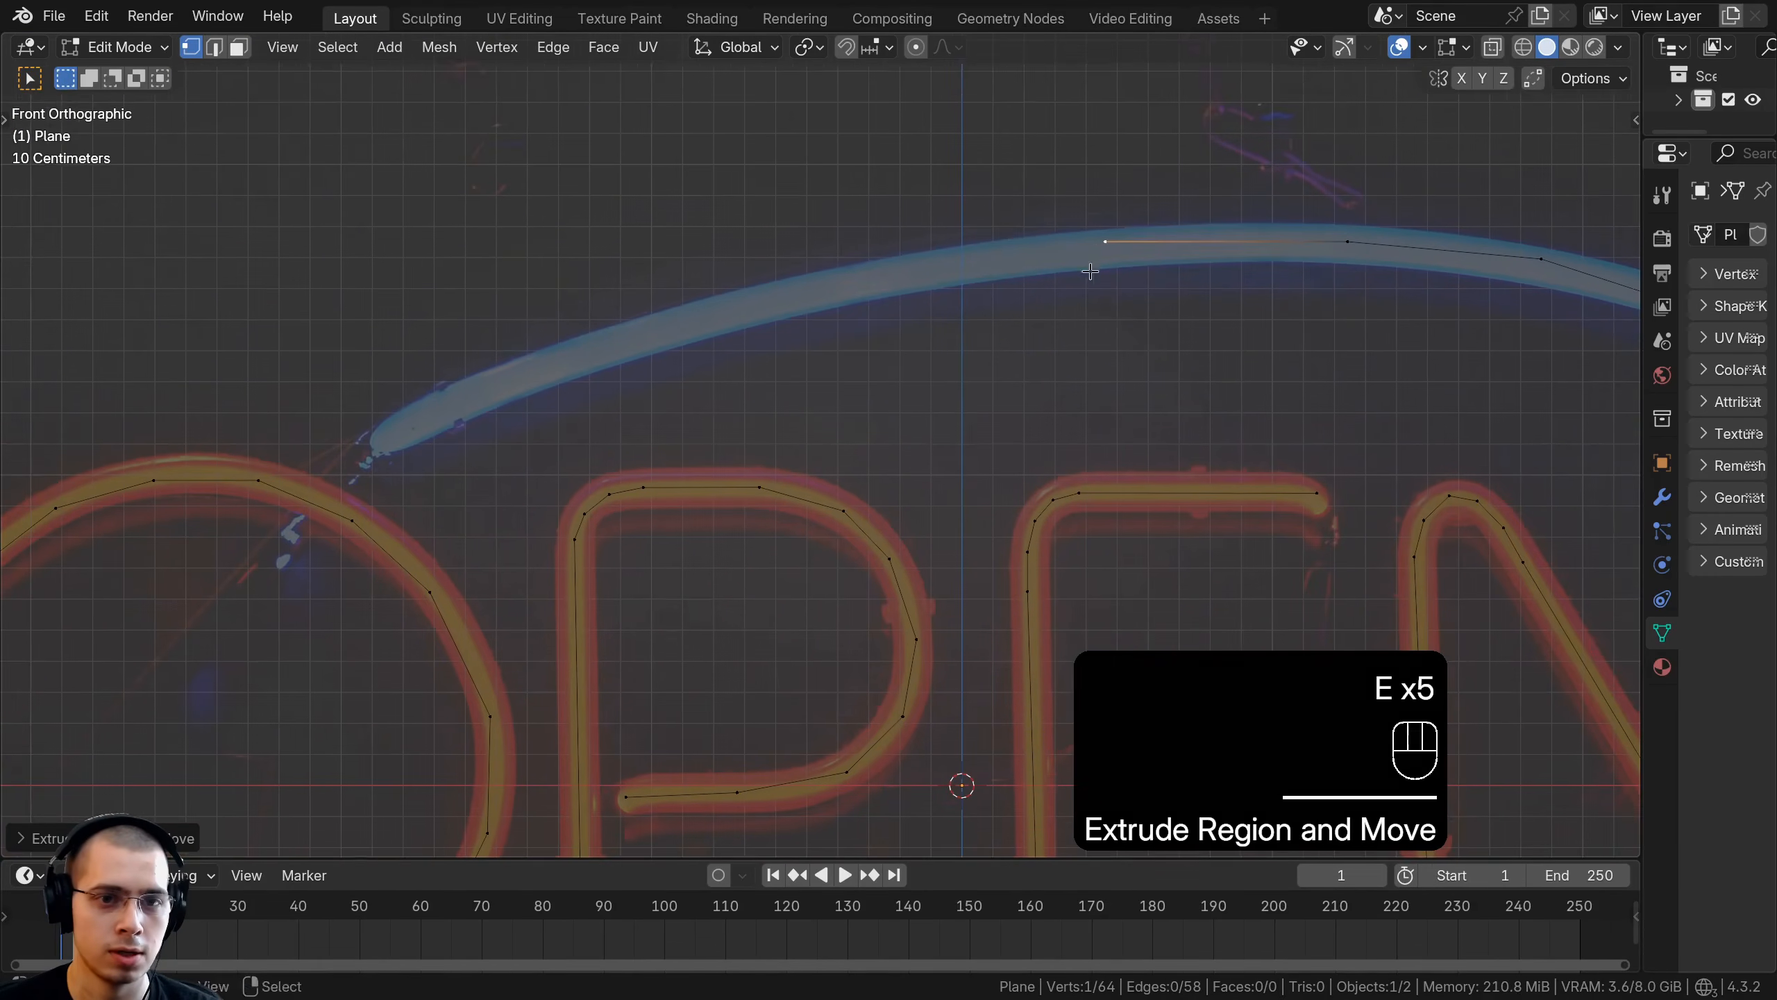
{"action": "key", "text": "e"}
{"action": "left_click", "coordinate": [664, 353]}
{"action": "key", "text": "e"}
{"action": "left_click", "coordinate": [476, 410]}
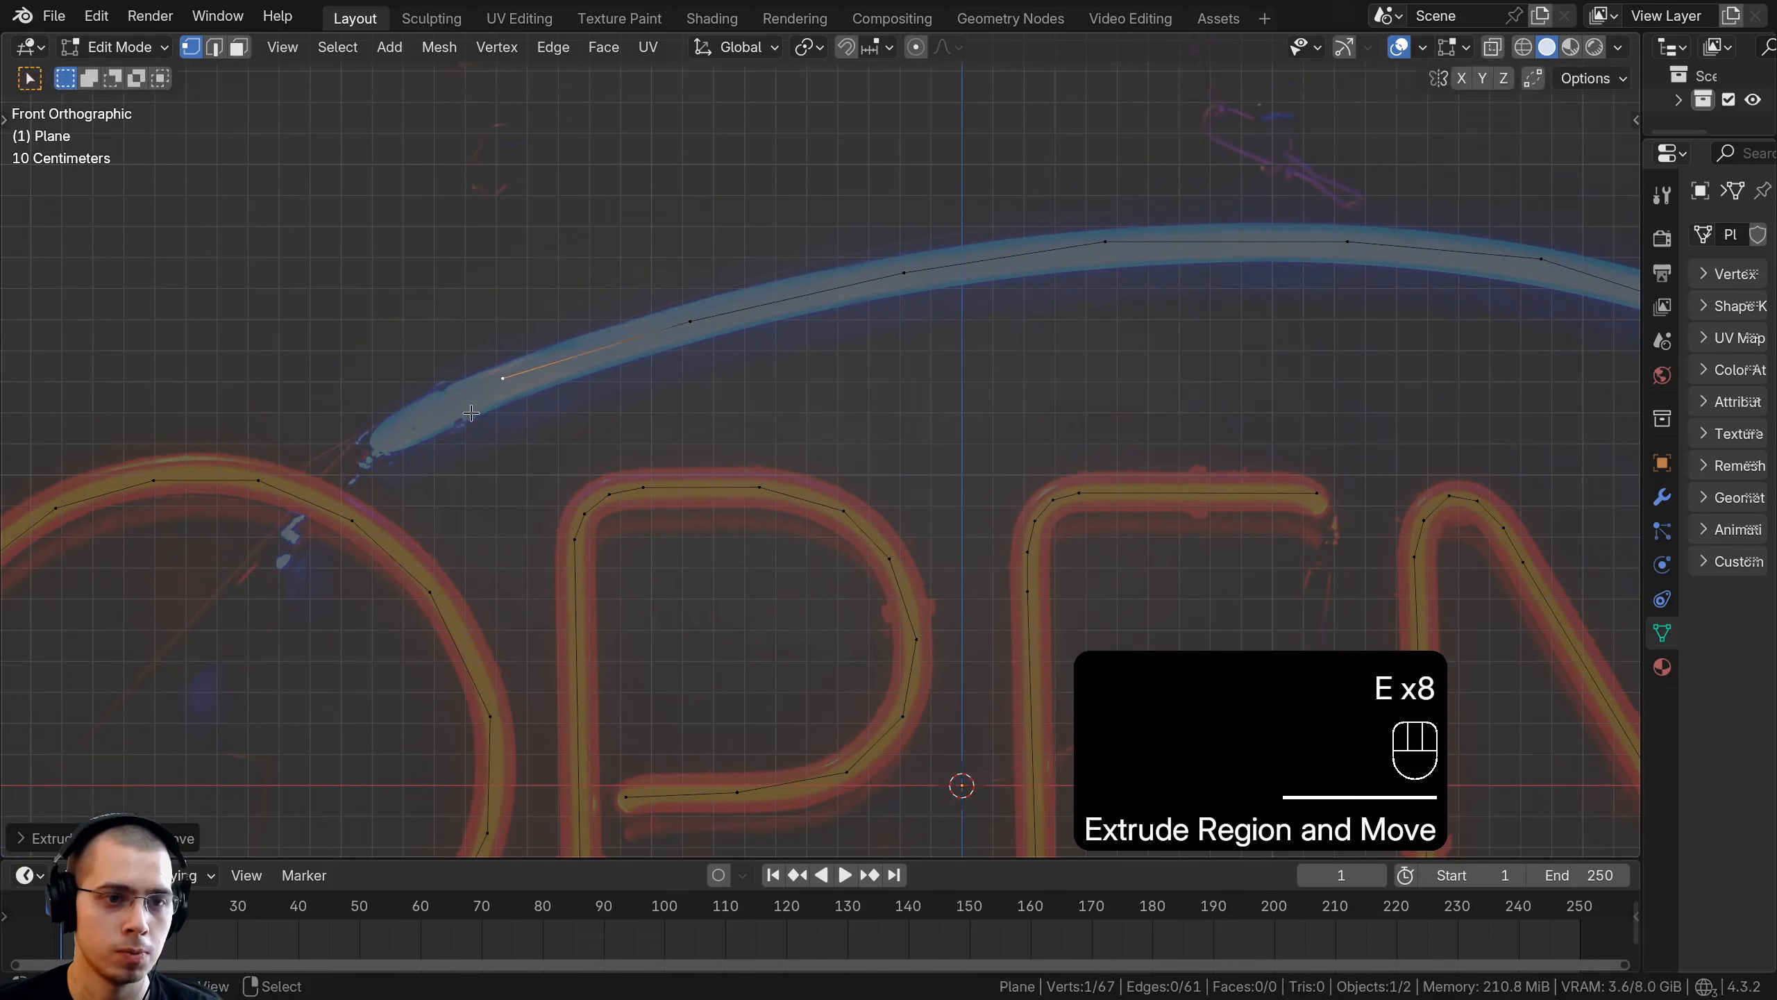
{"action": "key", "text": "e"}
{"action": "left_click", "coordinate": [357, 472]}
Duplicate the upper arc's end vertex and place the copy at the left tip of the lower blue arc
{"action": "scroll", "coordinate": [602, 434], "scroll_direction": "down", "scroll_amount": 1}
{"action": "middle_click_drag", "start_coordinate": [616, 432], "coordinate": [800, 225], "text": "shift"}
{"action": "key", "text": "shift+d"}
{"action": "left_click", "coordinate": [412, 635]}
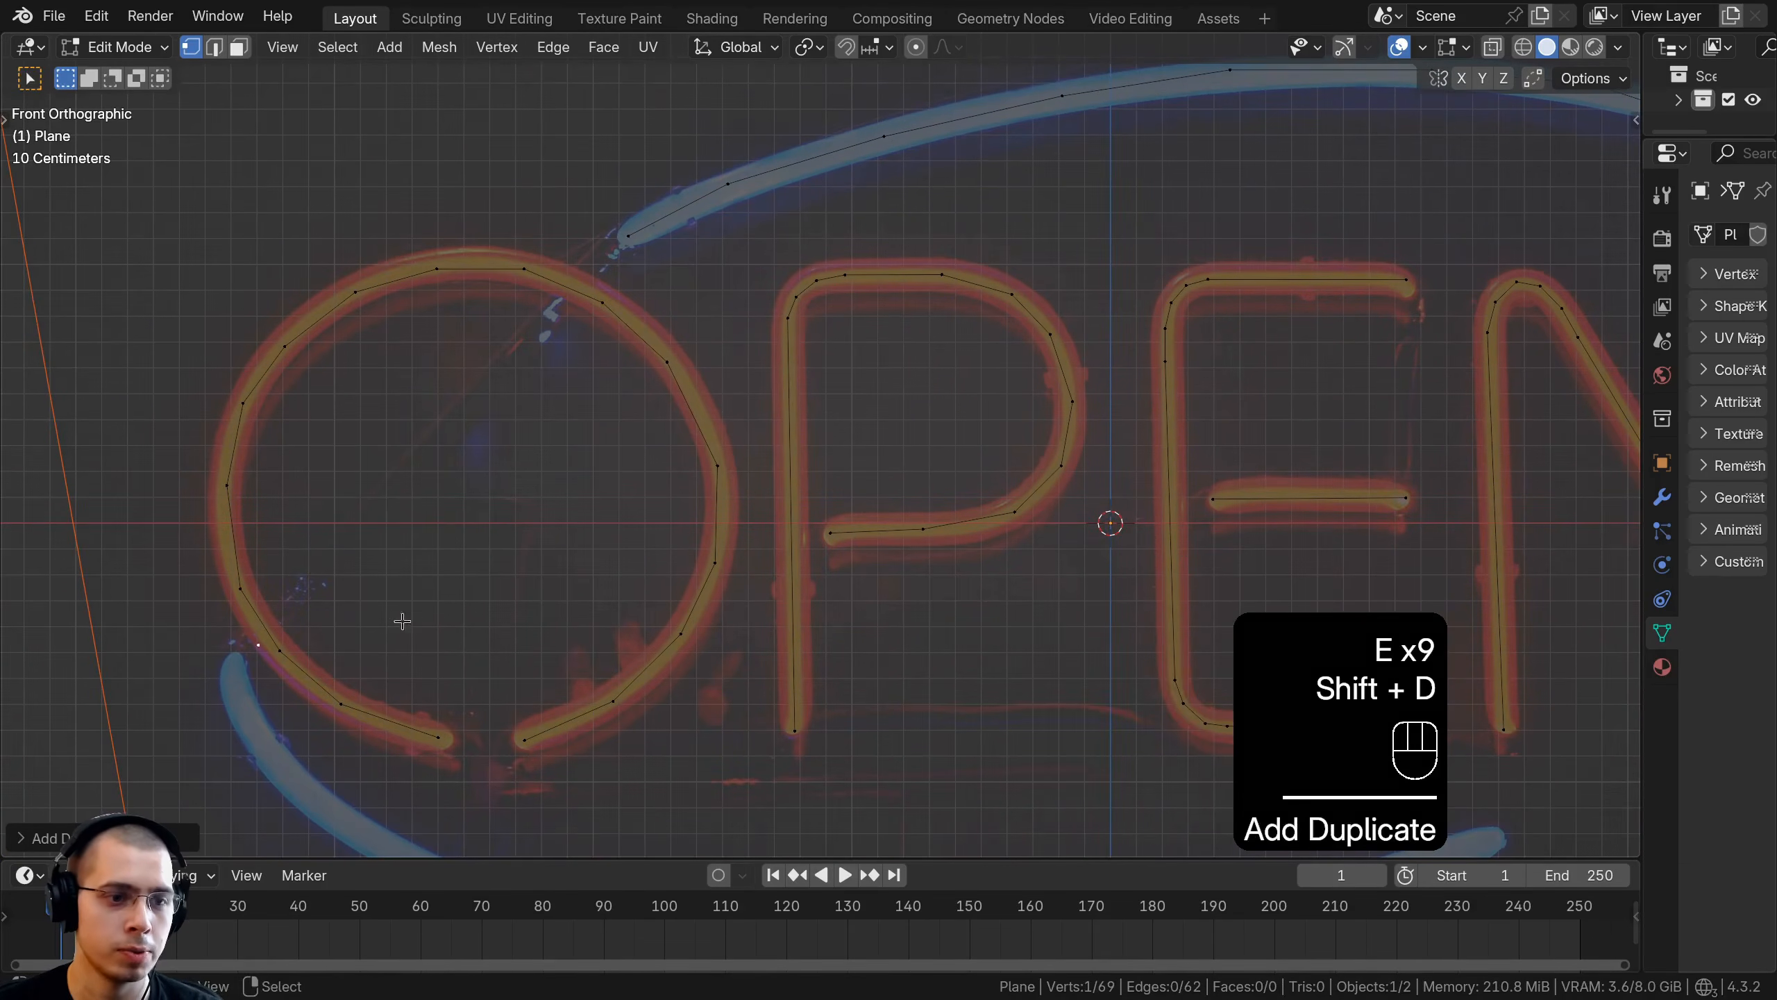
{"action": "middle_click_drag", "start_coordinate": [381, 623], "coordinate": [763, 223], "text": "shift"}
{"action": "scroll", "coordinate": [762, 223], "scroll_direction": "up", "scroll_amount": 2}
{"action": "key", "text": "g"}
{"action": "left_click", "coordinate": [664, 259]}
{"action": "middle_click_drag", "start_coordinate": [594, 194], "coordinate": [548, 232], "text": "shift"}
{"action": "key", "text": "g"}
{"action": "left_click", "coordinate": [570, 252]}
Extrude vertices from the left tip along the lower blue arc to its right end below the N
{"action": "key", "text": "e"}
{"action": "left_click", "coordinate": [584, 355]}
{"action": "key", "text": "e"}
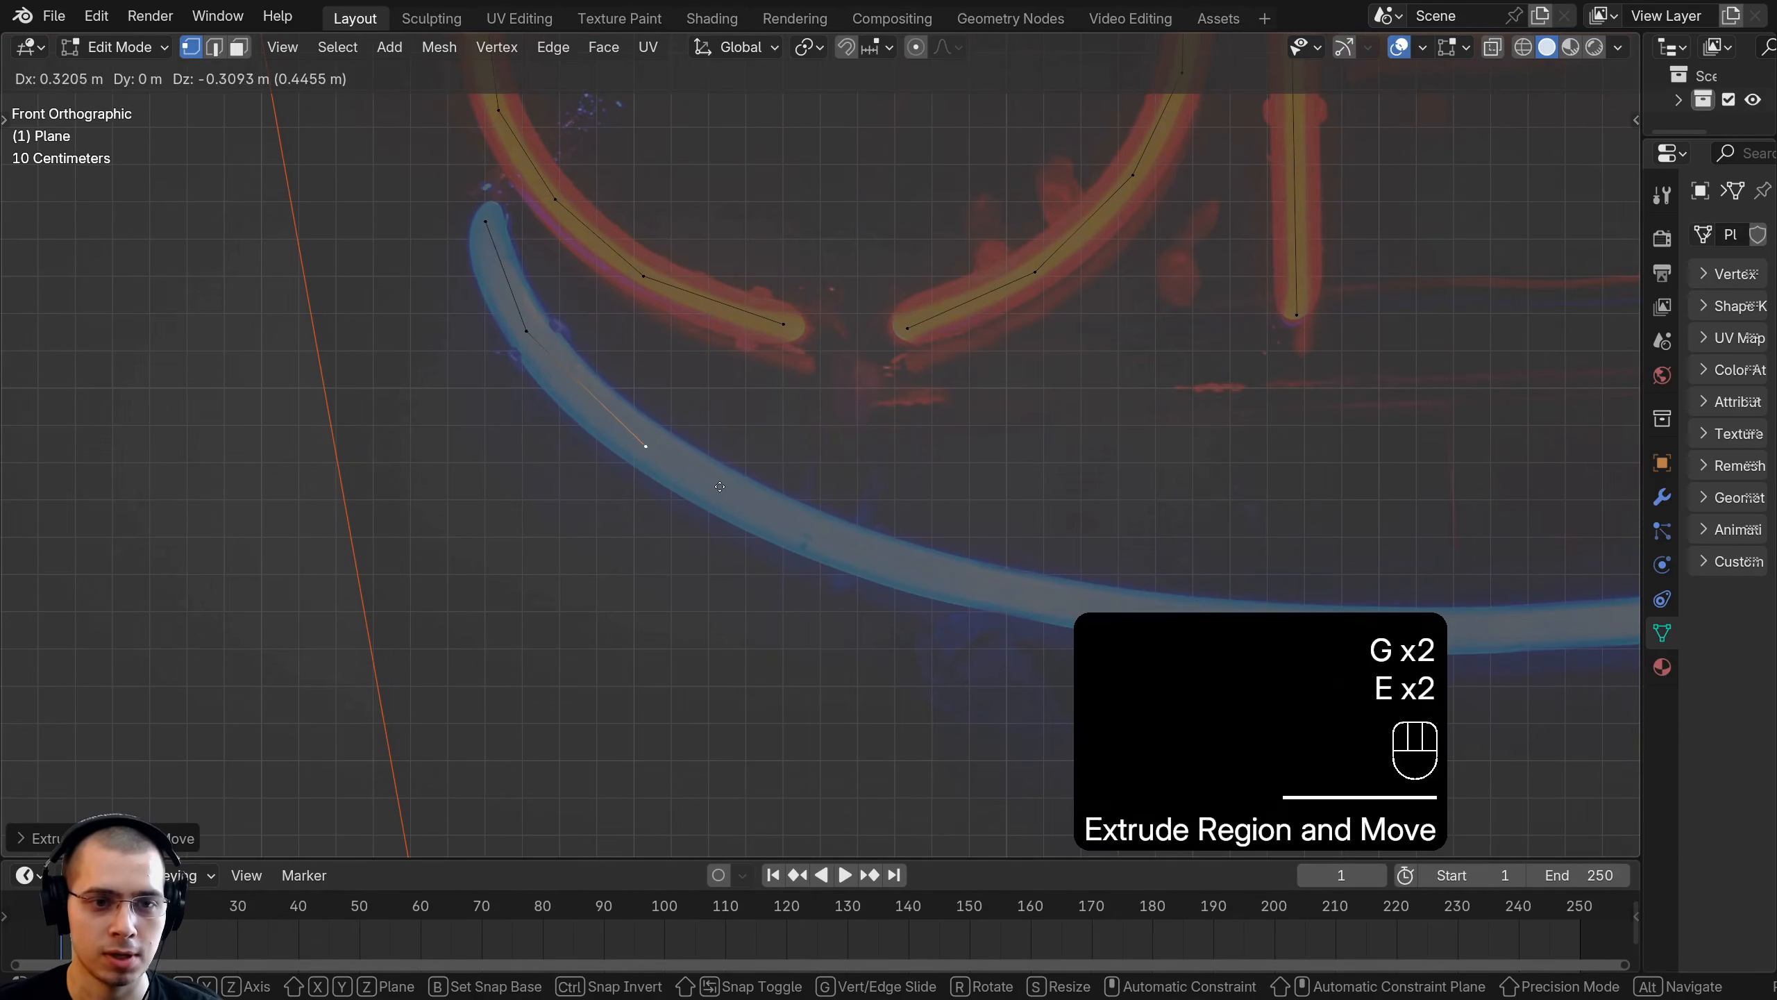
{"action": "left_click", "coordinate": [647, 447]}
{"action": "middle_click_drag", "start_coordinate": [647, 448], "coordinate": [346, 383], "text": "shift"}
{"action": "key", "text": "e"}
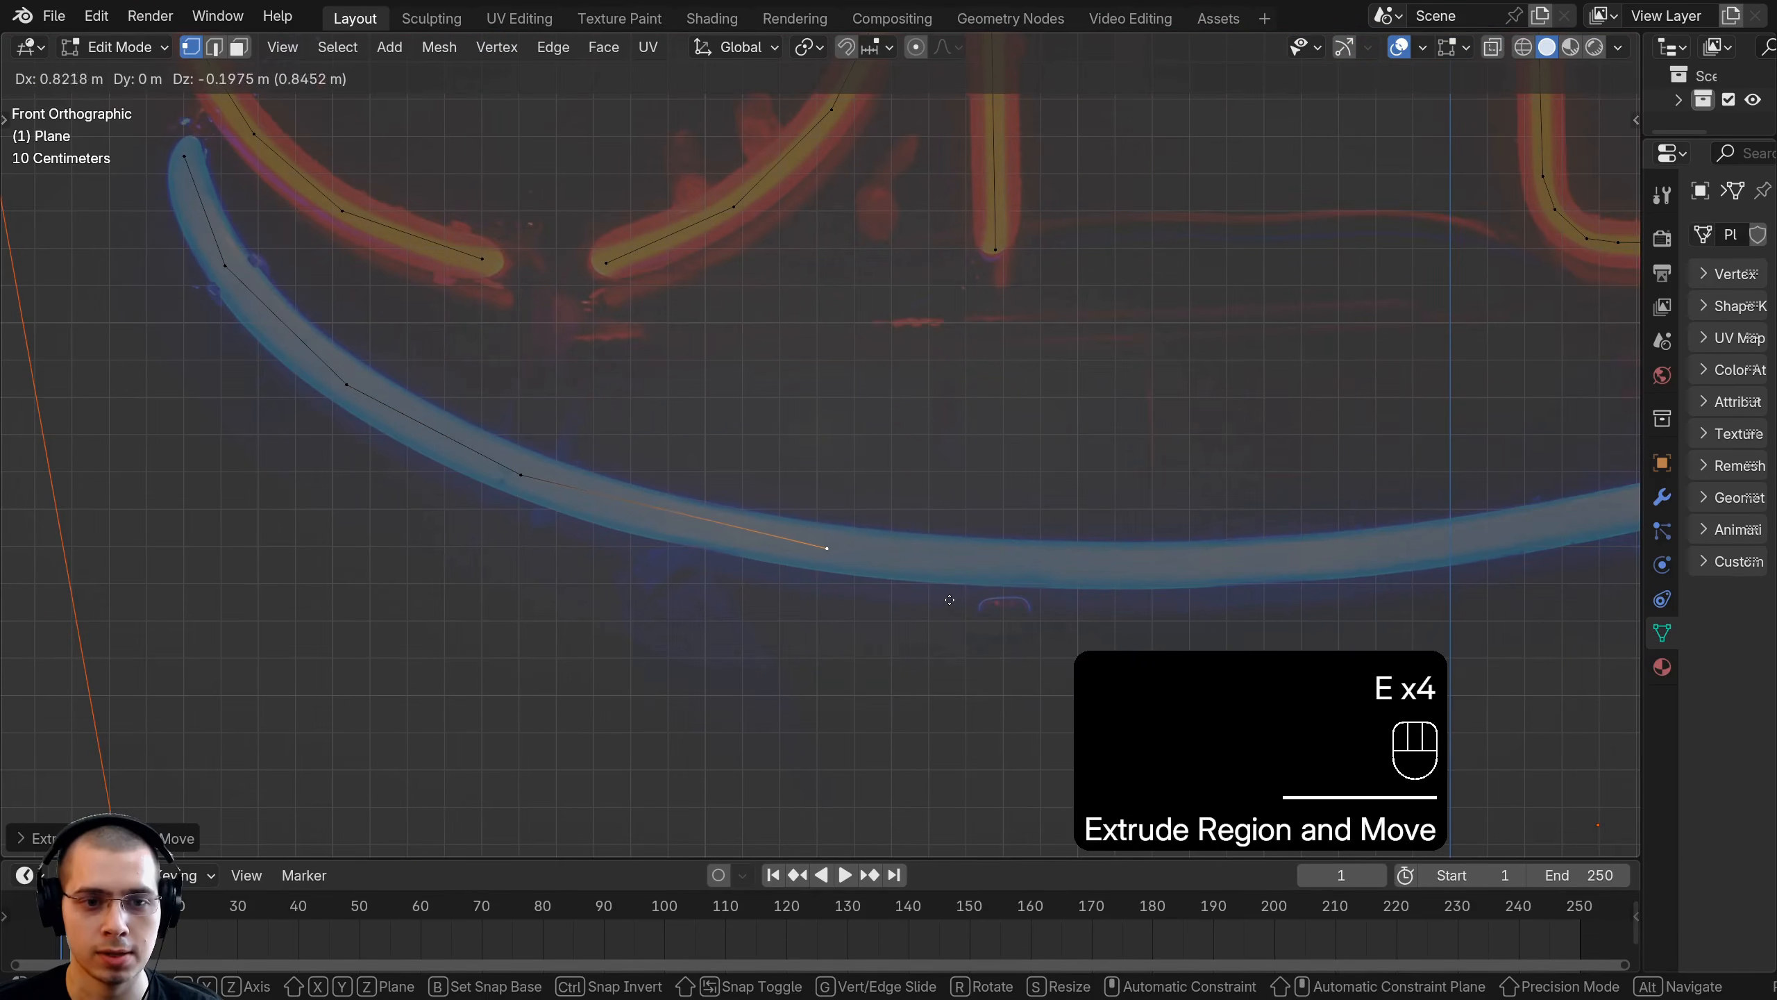
Deselect the mesh, return to Object Mode and save the project
{"action": "key", "text": "a"}
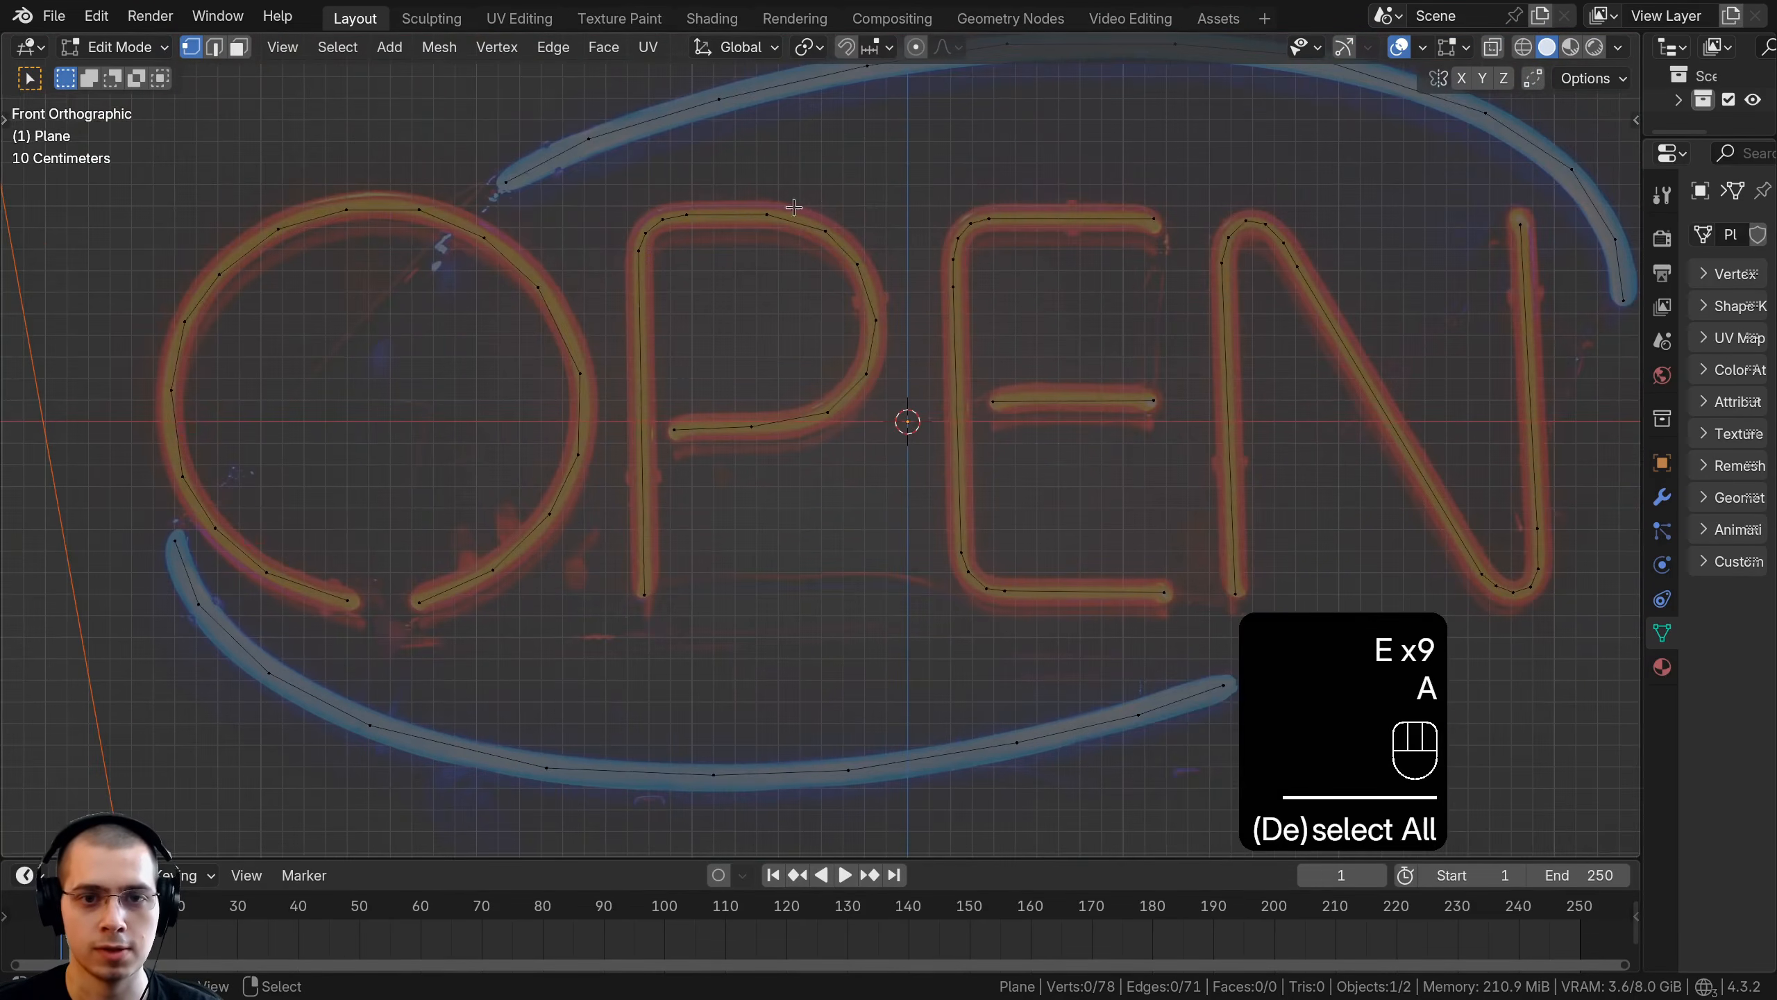
{"action": "key", "text": "a"}
{"action": "middle_click_drag", "start_coordinate": [804, 469], "coordinate": [857, 469], "text": "shift"}
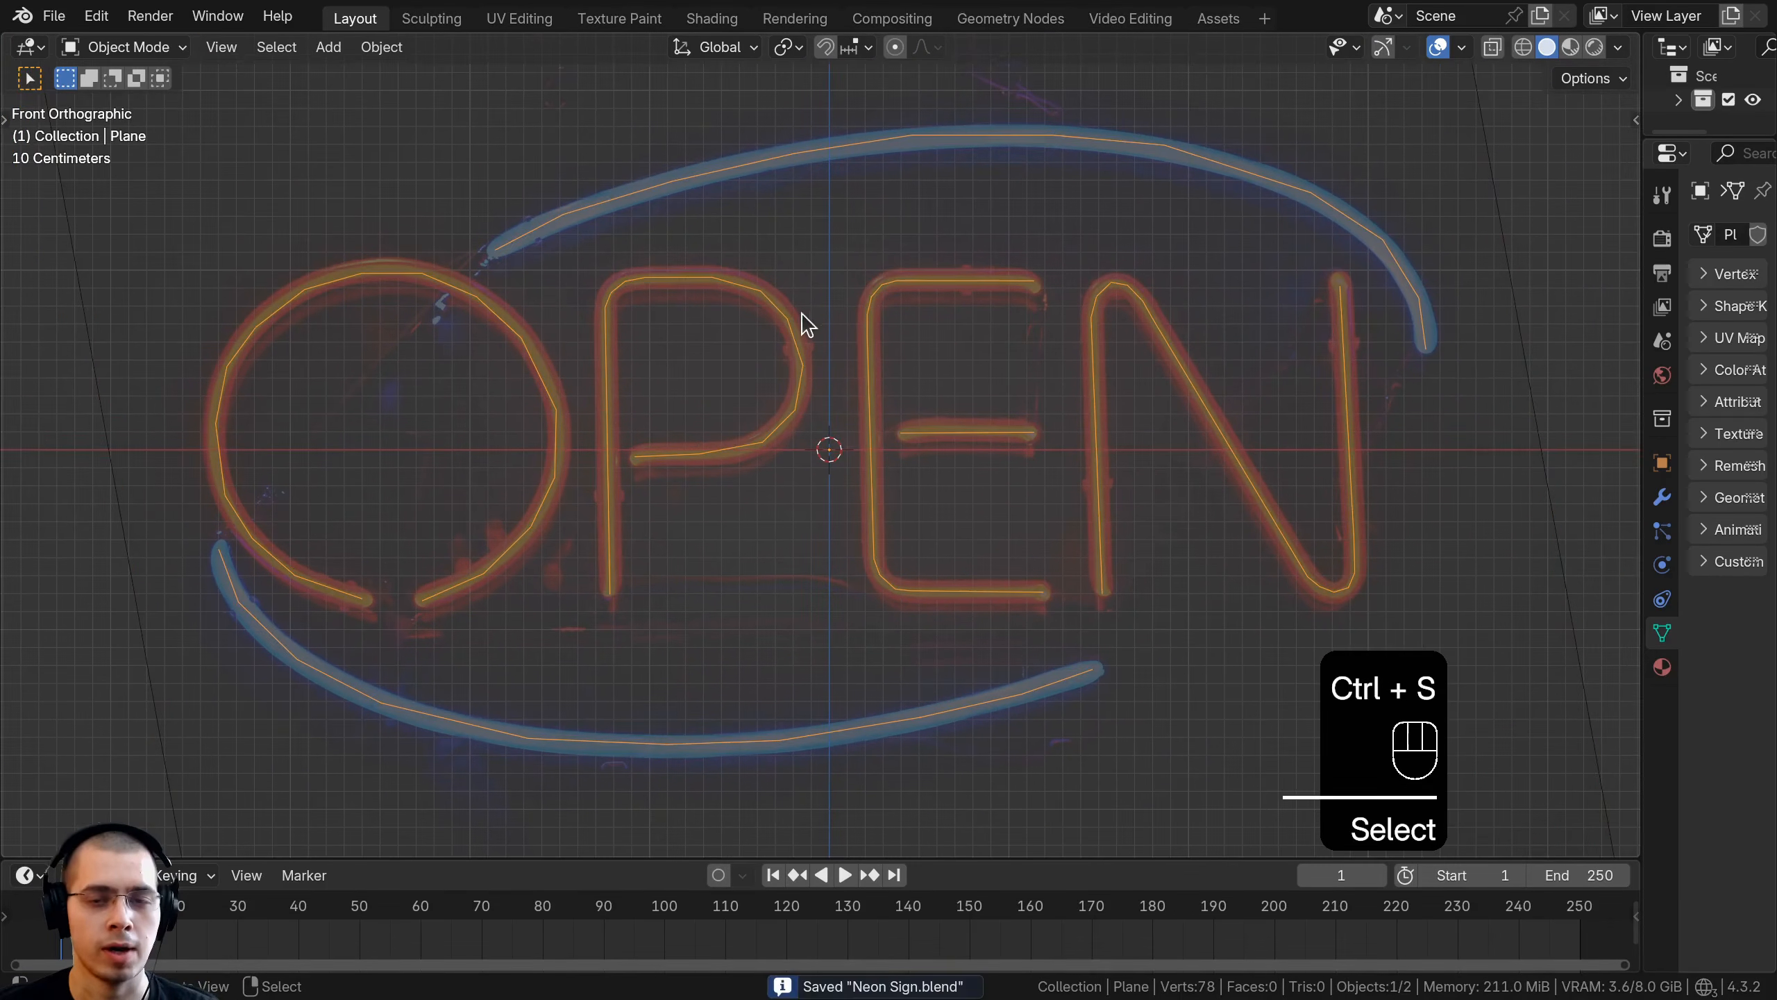
{"action": "key", "text": "g"}
{"action": "right_click", "coordinate": [778, 286]}
{"action": "key", "text": "g"}
{"action": "right_click", "coordinate": [739, 333]}
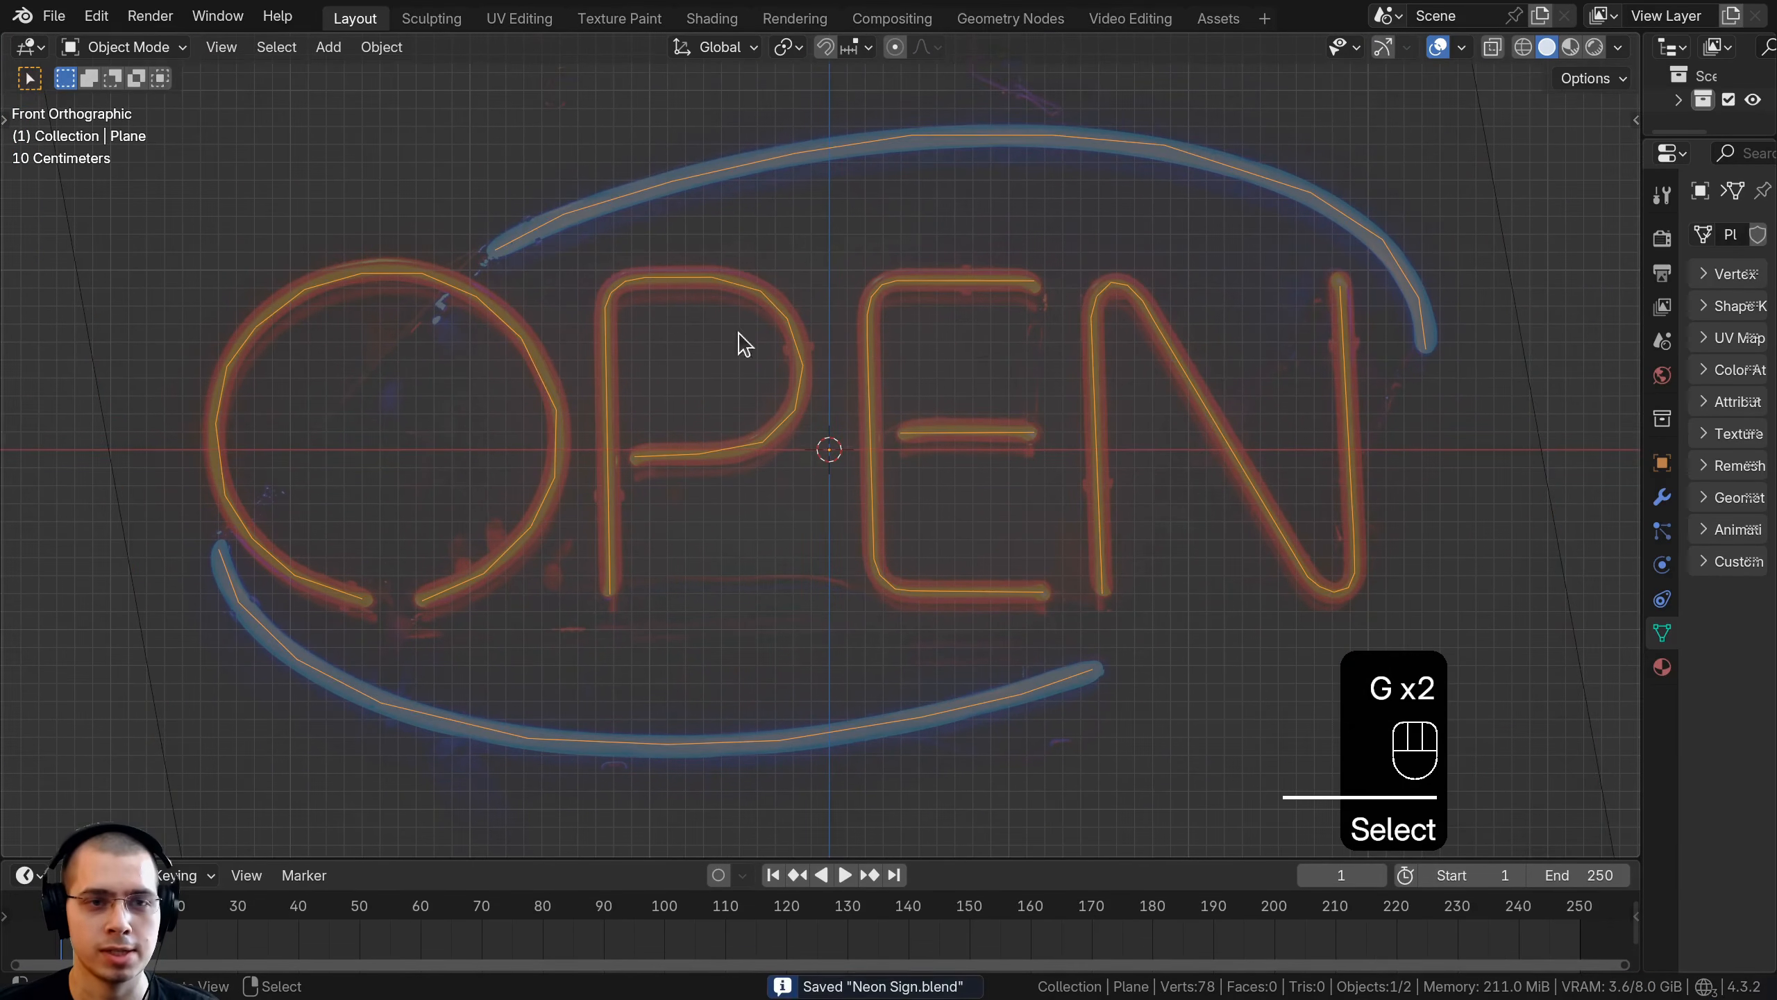
Convert the traced sign mesh into a curve object
{"action": "left_click", "coordinate": [379, 49]}
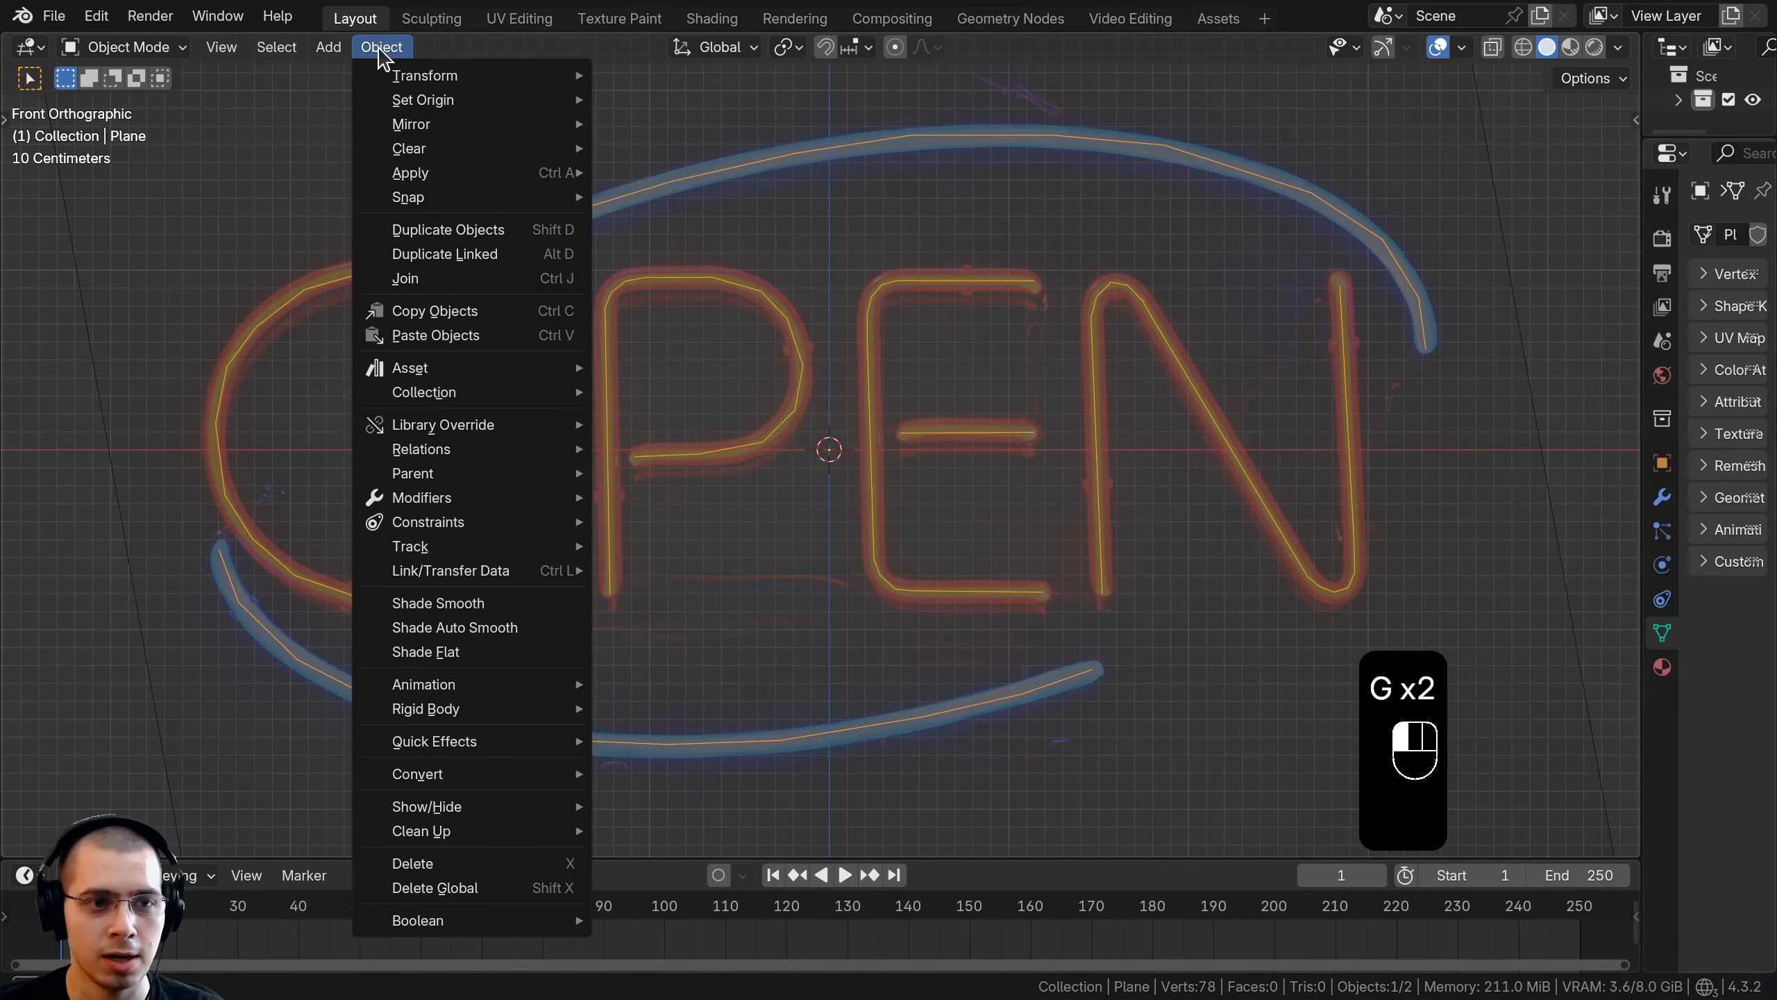
{"action": "mouse_move", "coordinate": [444, 774]}
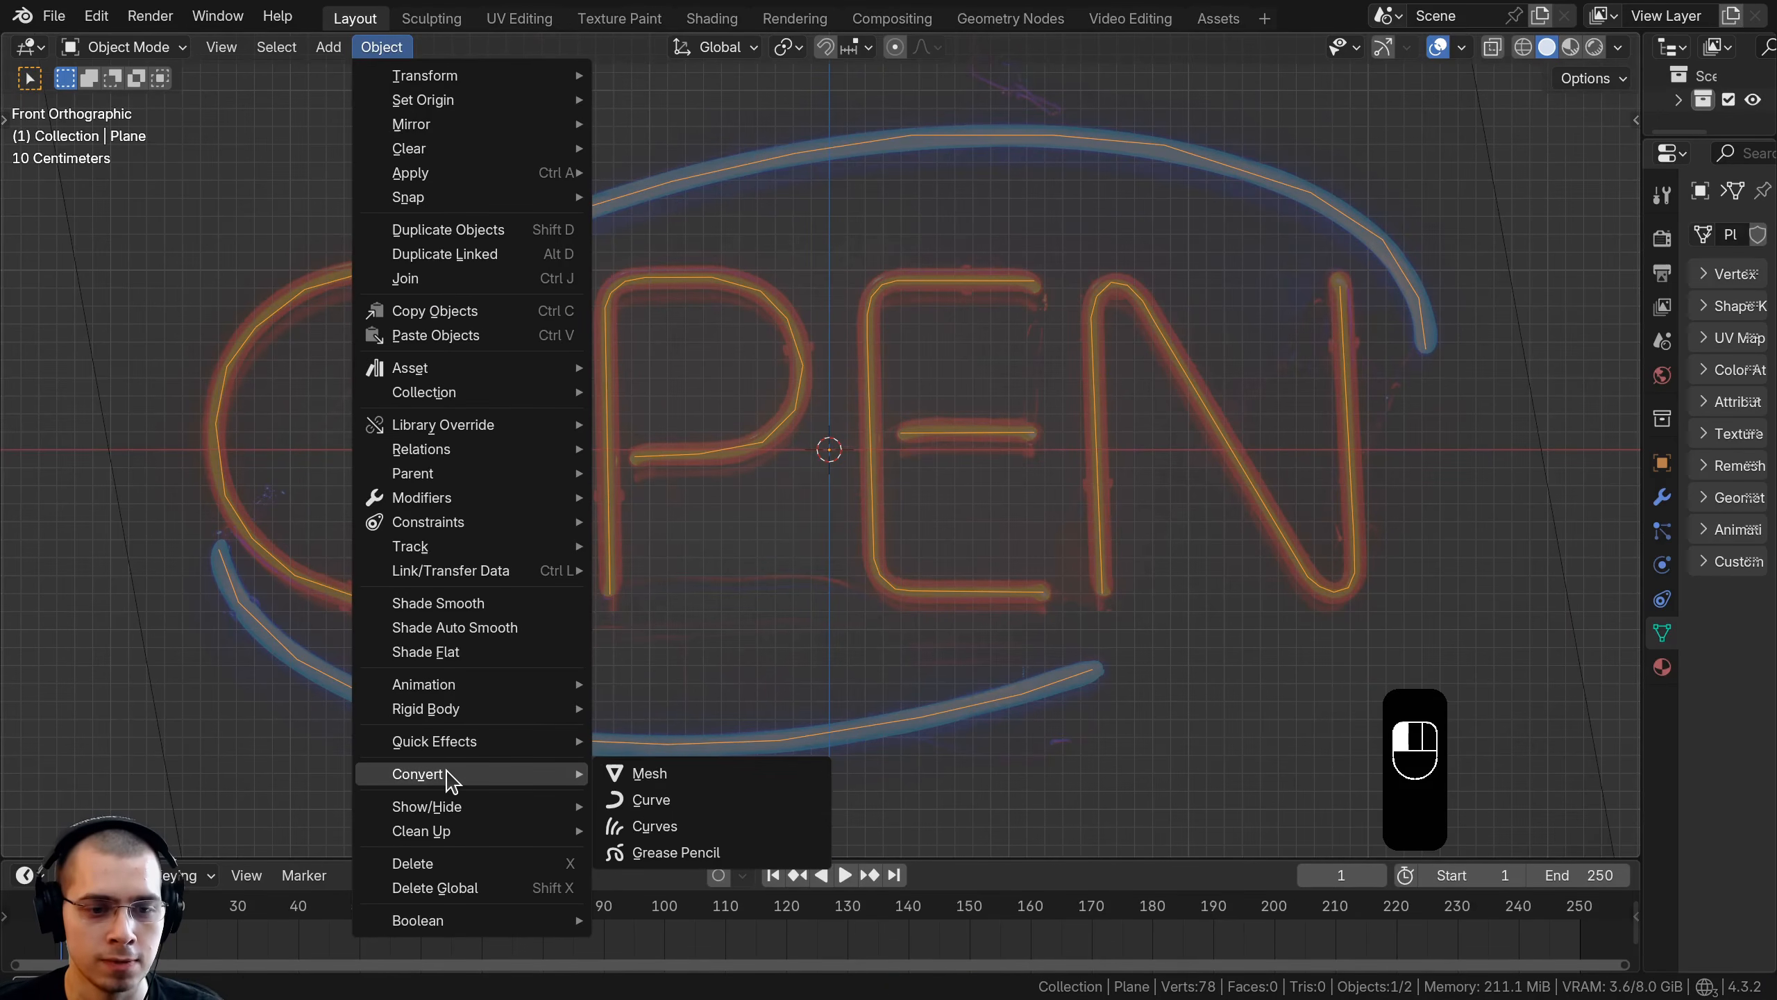
{"action": "left_click", "coordinate": [651, 800]}
Examine the converted curve's control points around the P in Edit Mode and return to Object Mode
{"action": "key", "text": "Tab"}
{"action": "scroll", "coordinate": [573, 359], "scroll_direction": "up", "scroll_amount": 4}
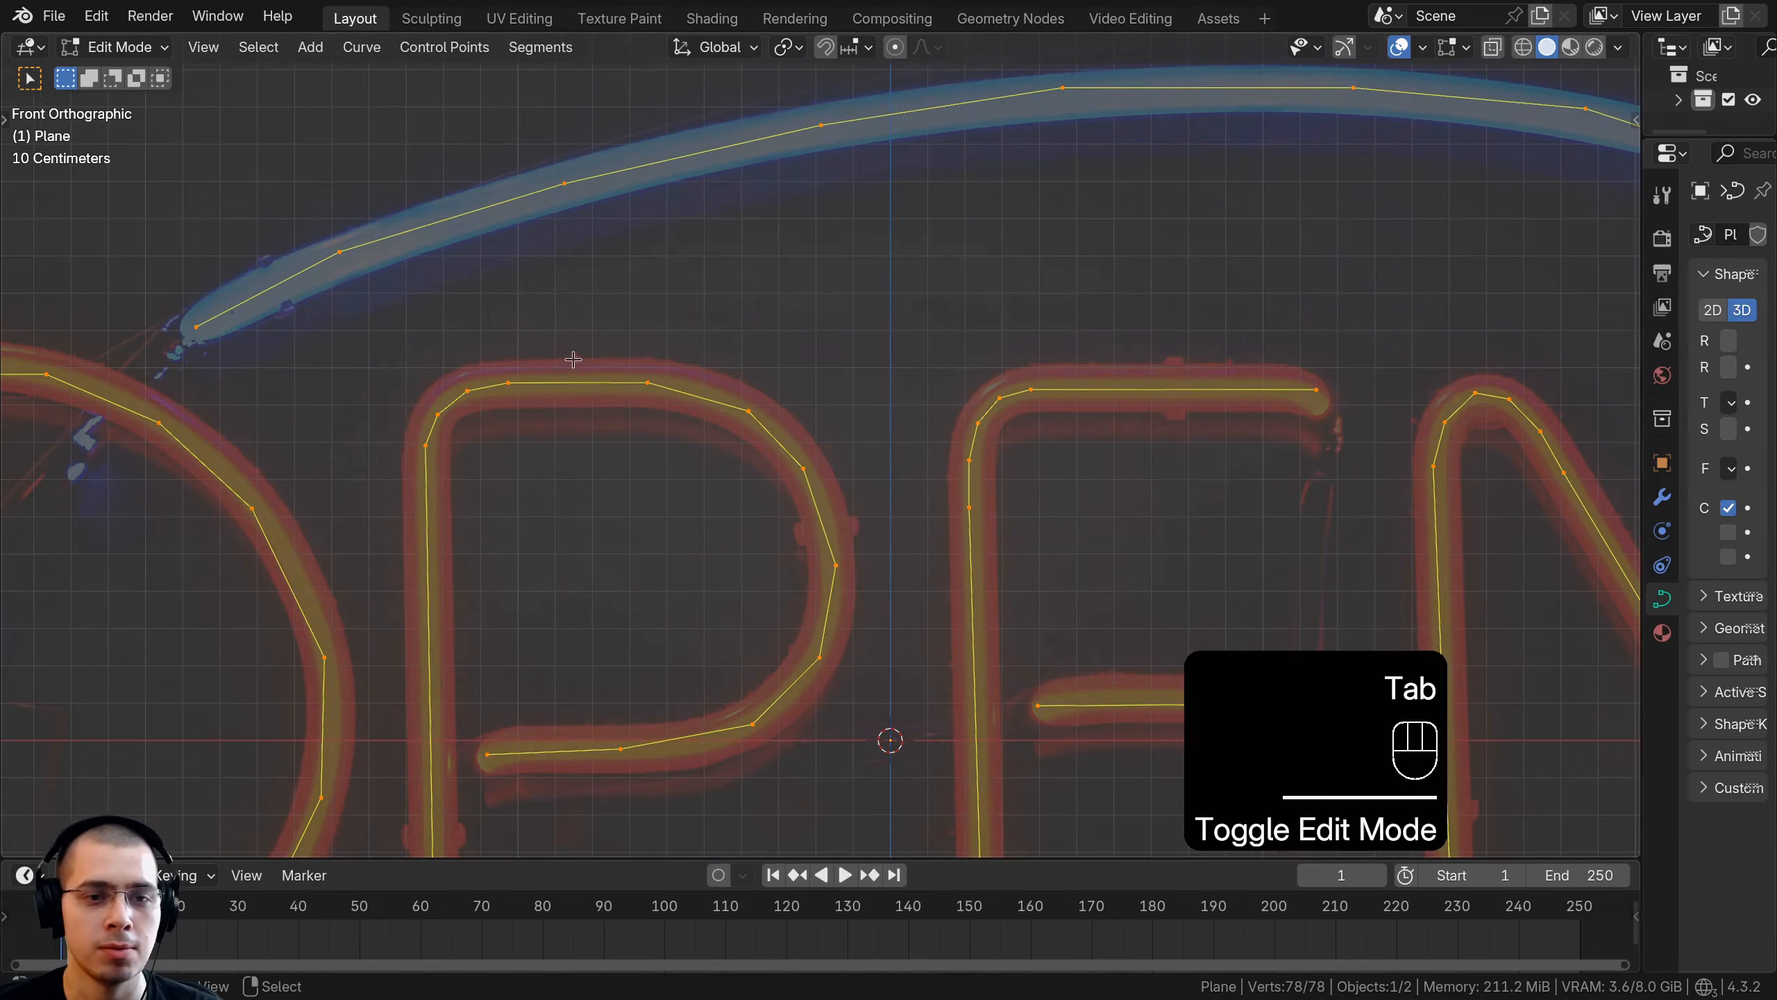
{"action": "left_click", "coordinate": [513, 383]}
{"action": "key", "text": "g"}
{"action": "right_click", "coordinate": [535, 349]}
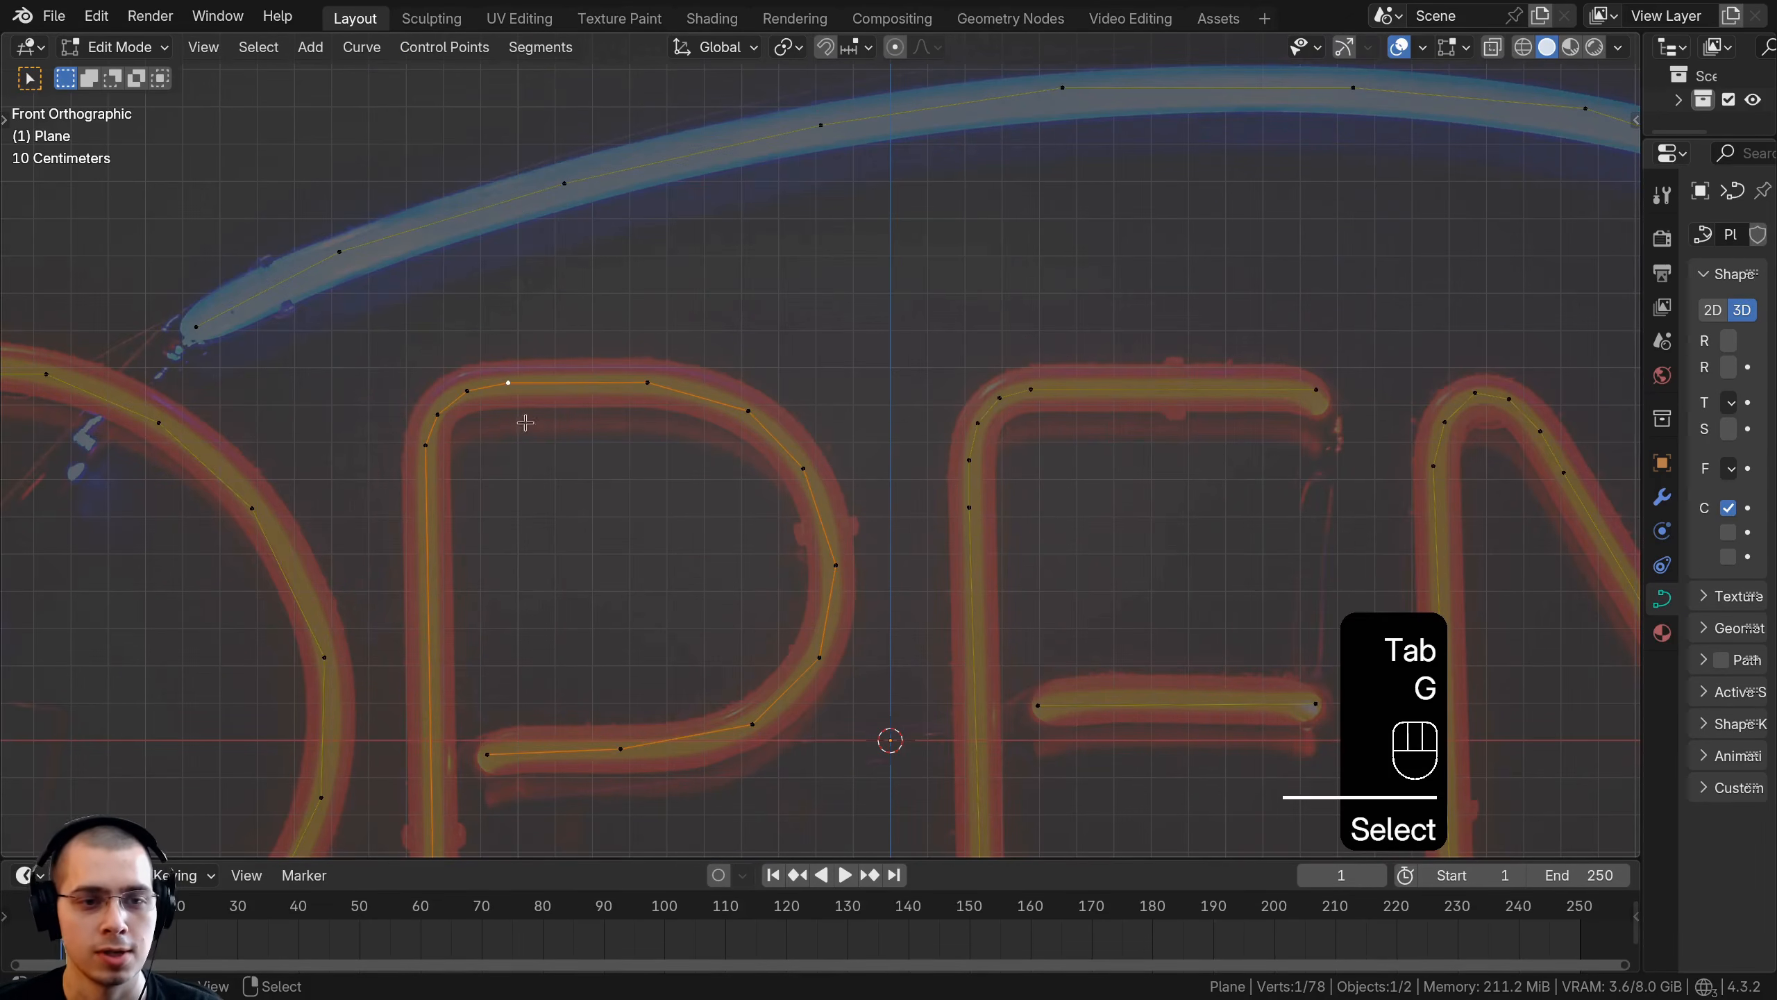
{"action": "scroll", "coordinate": [525, 422], "scroll_direction": "down", "scroll_amount": 4}
{"action": "key", "text": "Tab"}
{"action": "middle_click_drag", "start_coordinate": [1315, 492], "coordinate": [1365, 425], "text": "shift"}
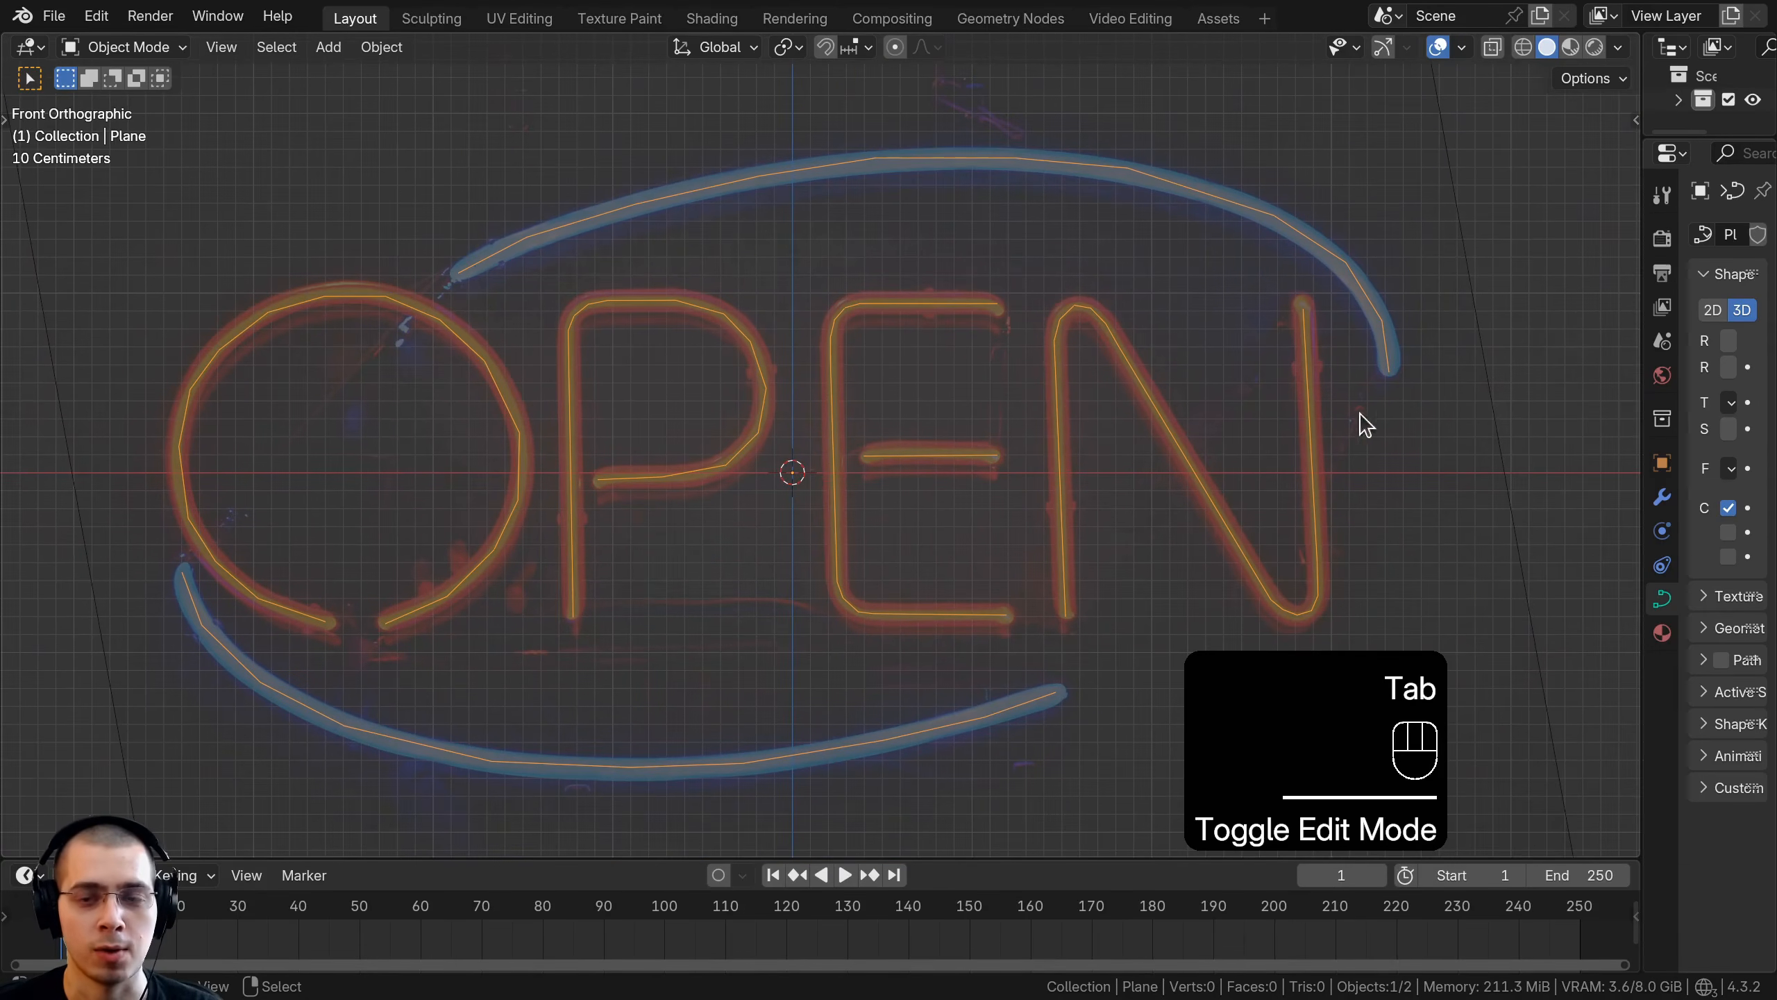
Widen the properties area and give the sign curve a round bevel with a depth of 0.06 m
{"action": "left_click_drag", "start_coordinate": [1639, 364], "coordinate": [1410, 343]}
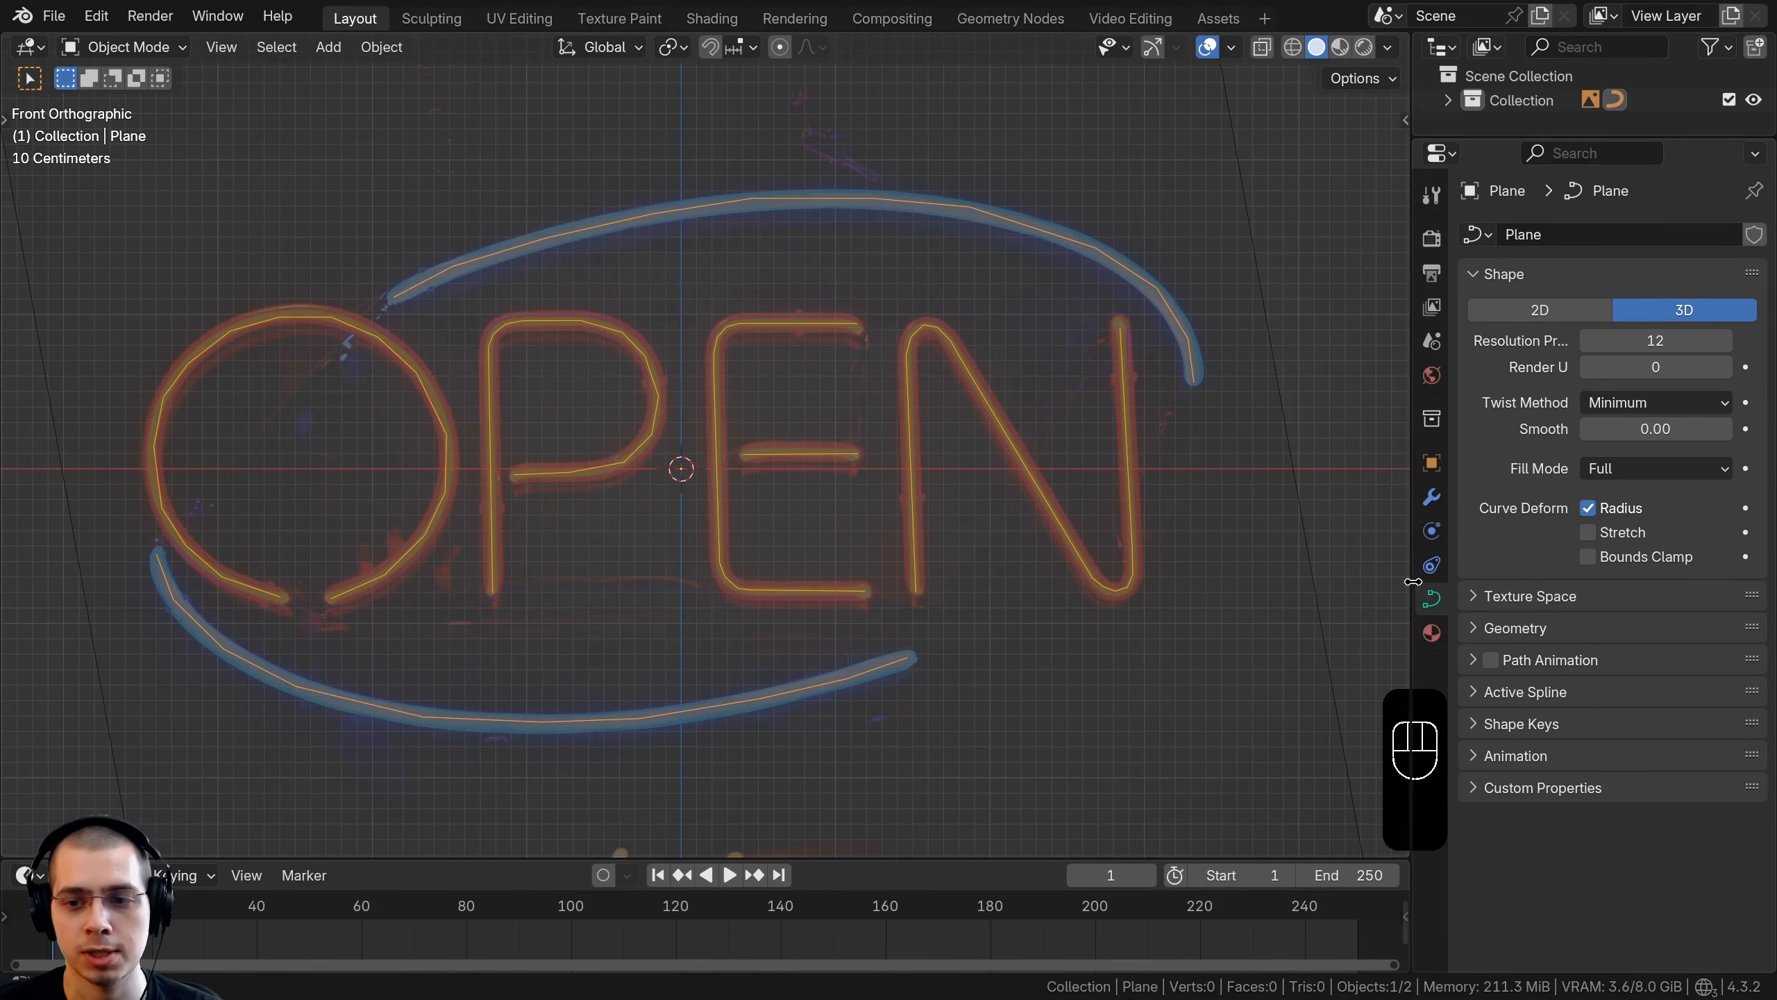
{"action": "left_click_drag", "start_coordinate": [1411, 595], "coordinate": [1403, 591]}
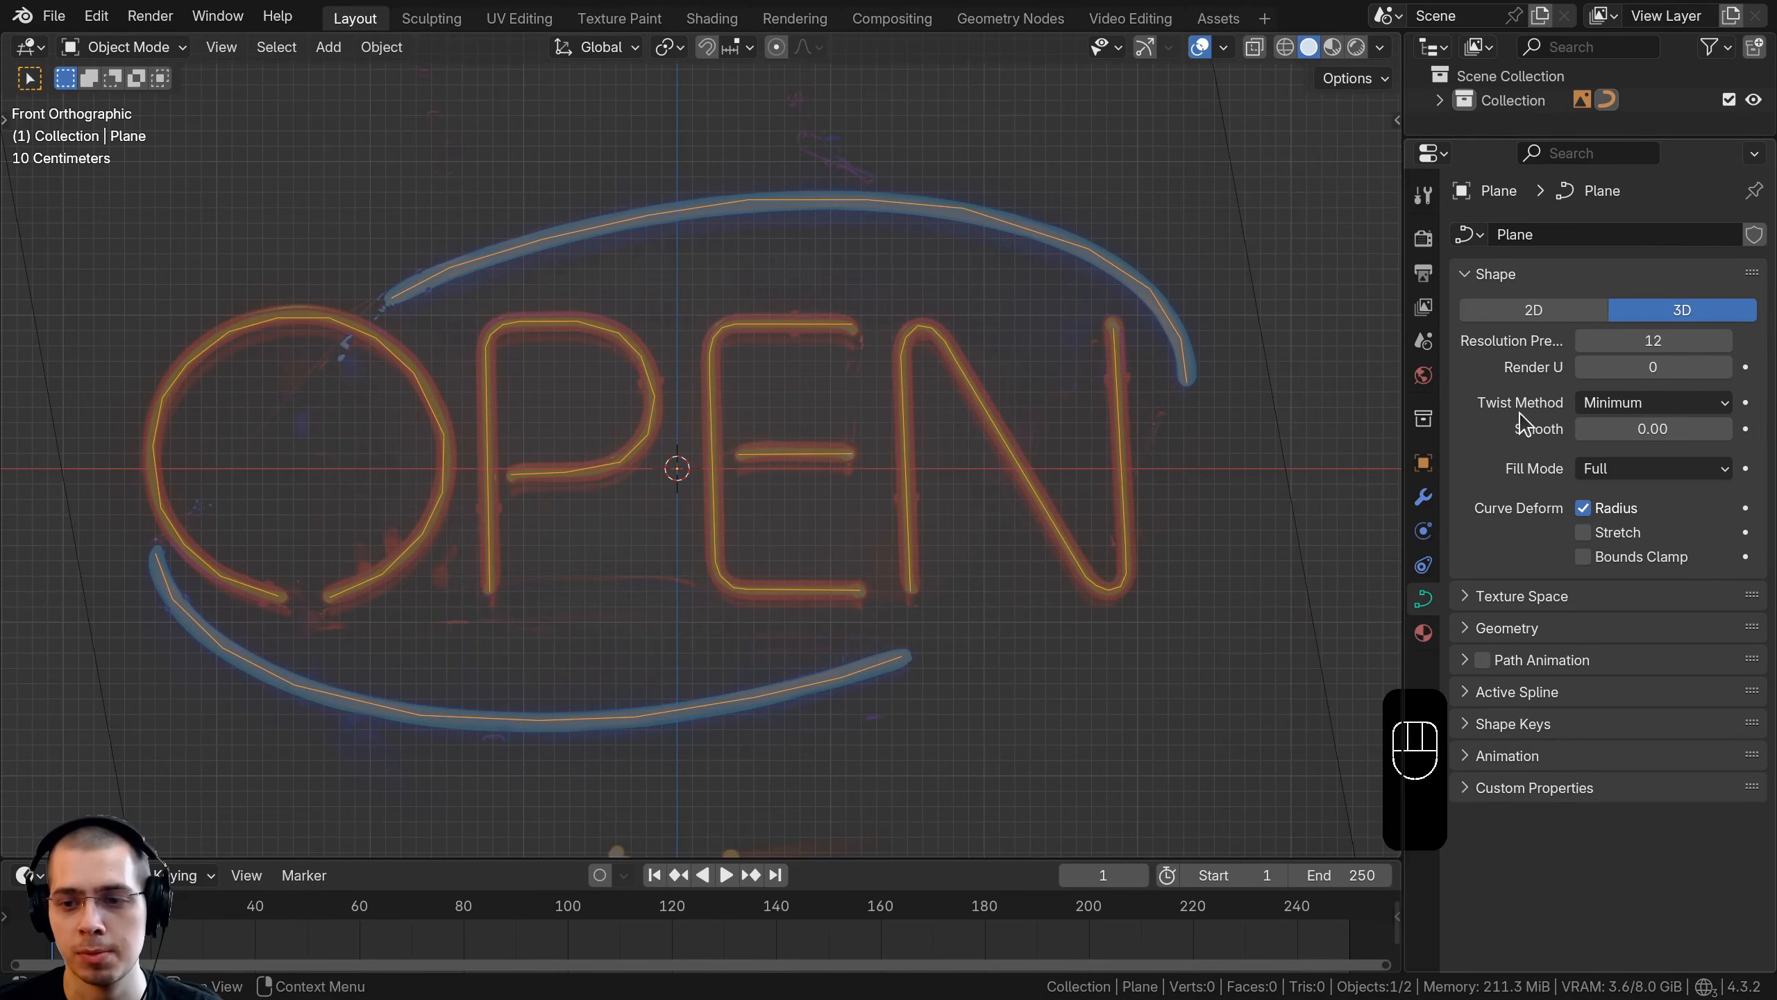
{"action": "left_click", "coordinate": [1471, 631]}
{"action": "scroll", "coordinate": [1472, 630], "scroll_direction": "down", "scroll_amount": 5}
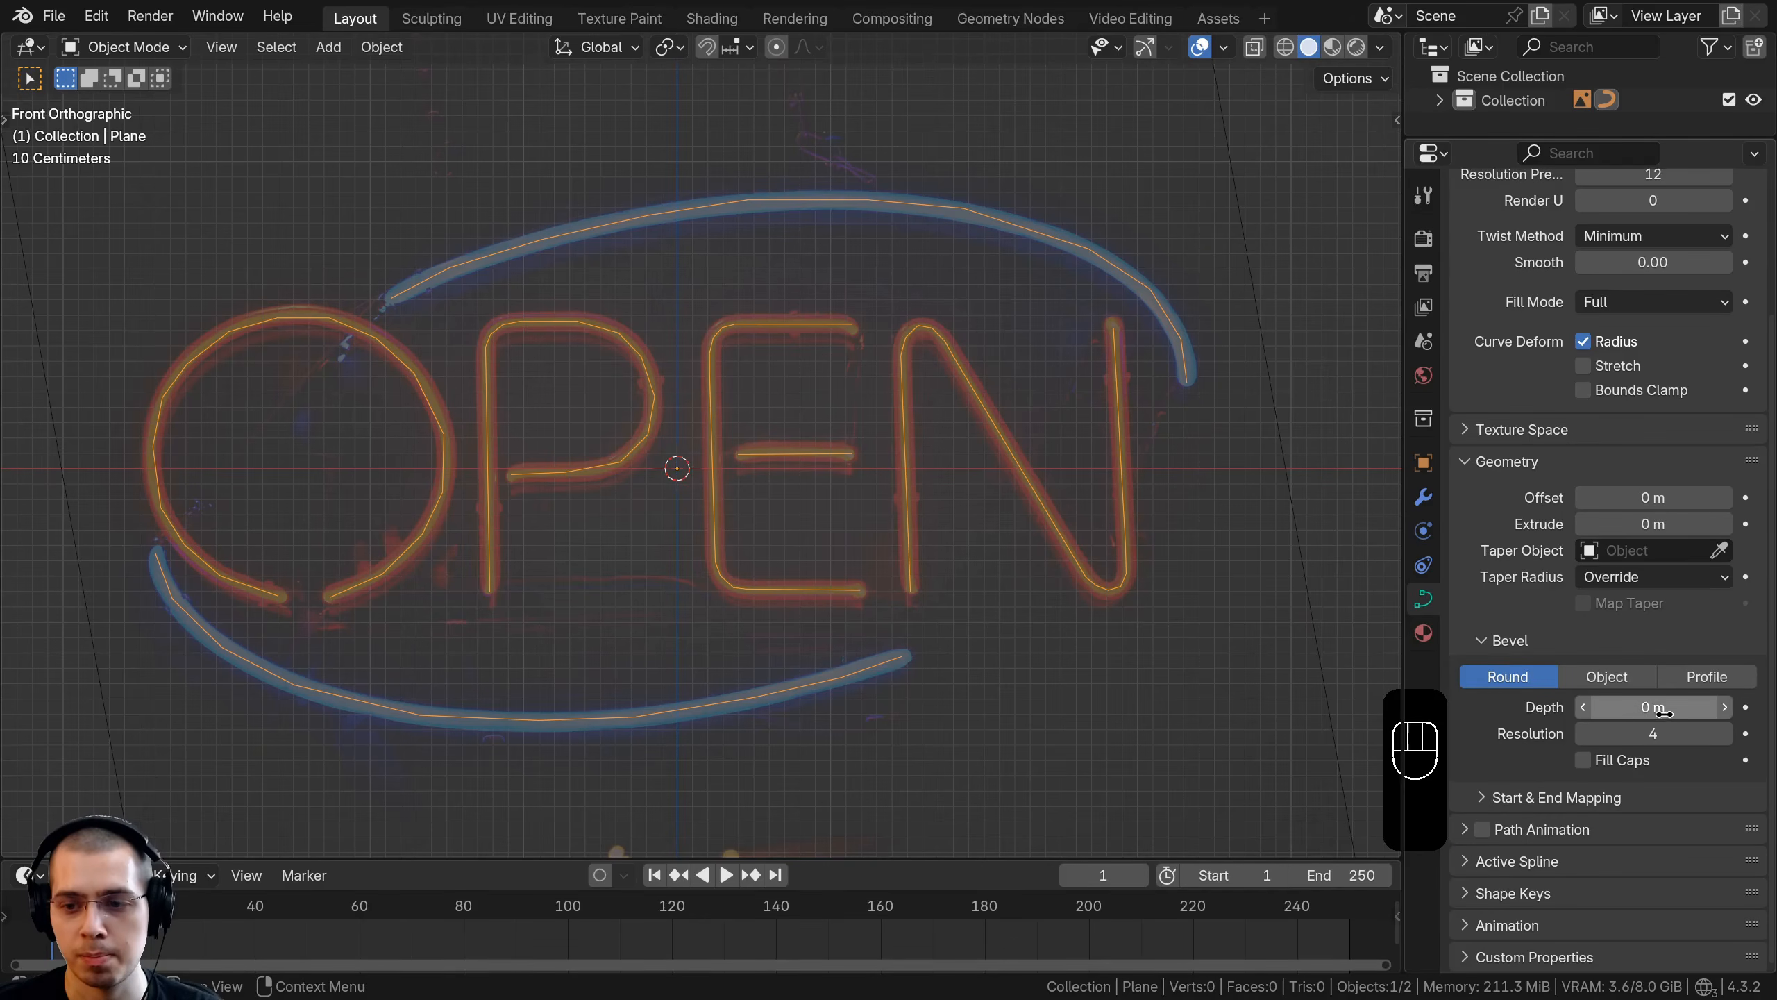
{"action": "left_click_drag", "start_coordinate": [1664, 712], "coordinate": [1686, 711], "text": "shift"}
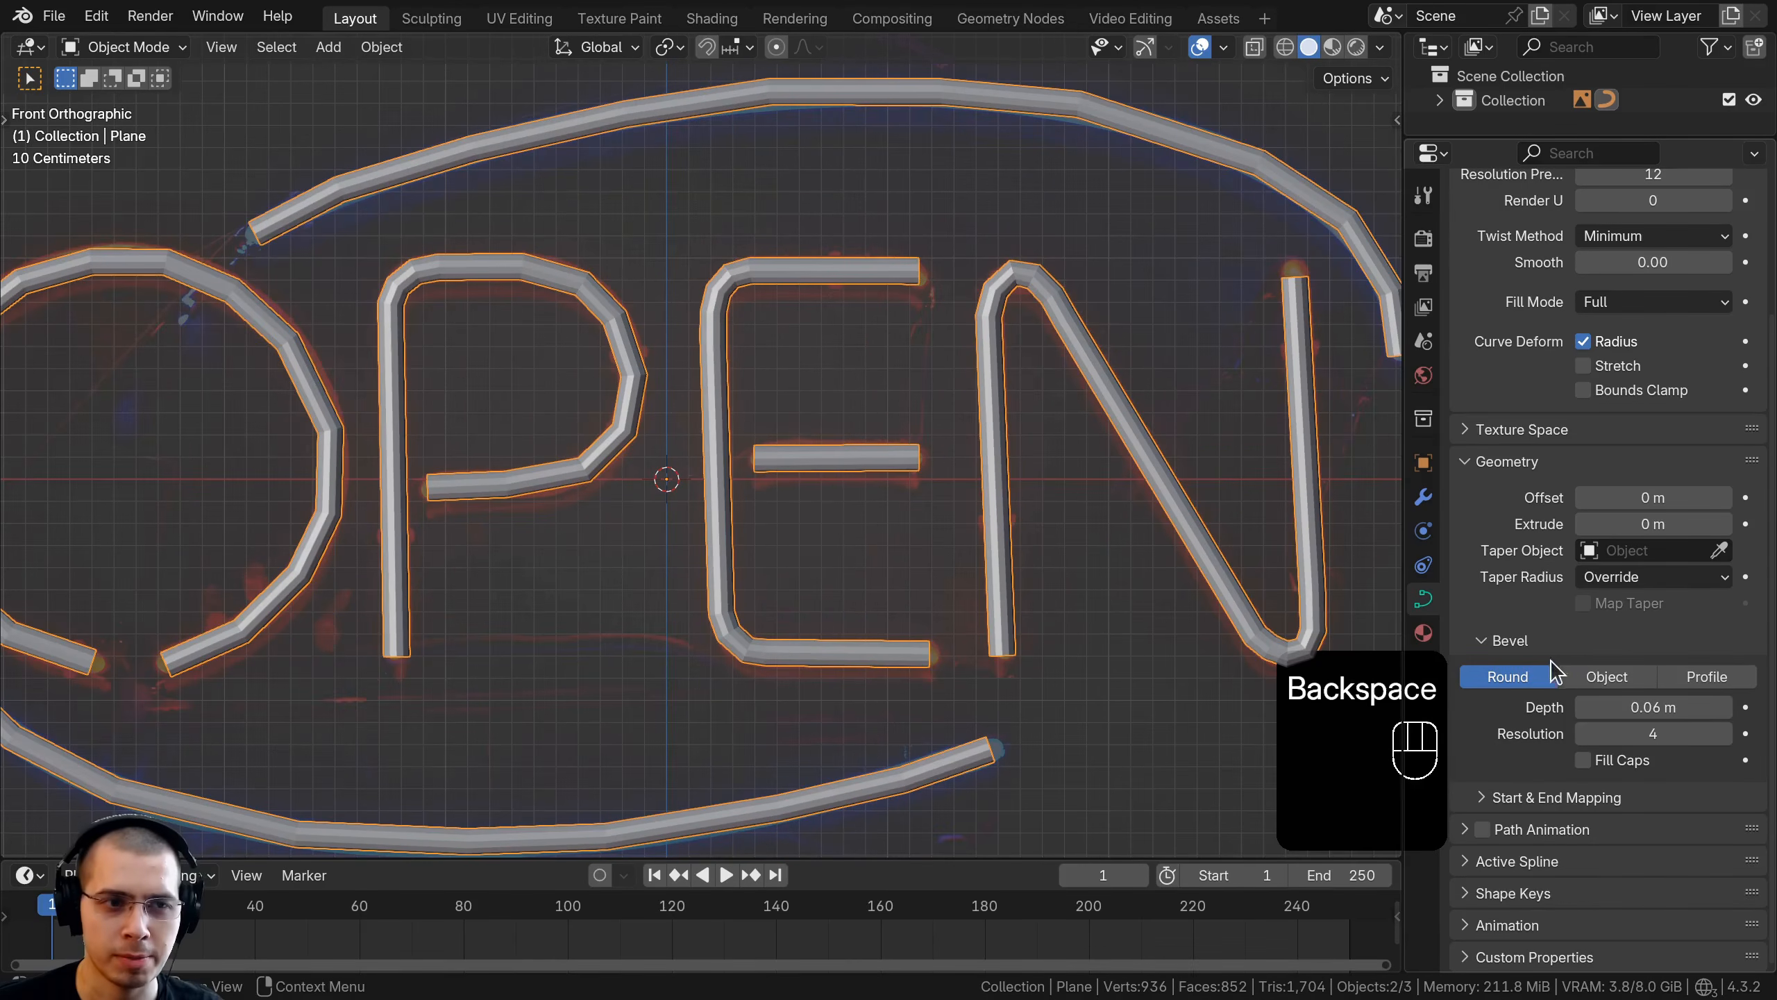
{"action": "scroll", "coordinate": [812, 481], "scroll_direction": "down", "scroll_amount": 4}
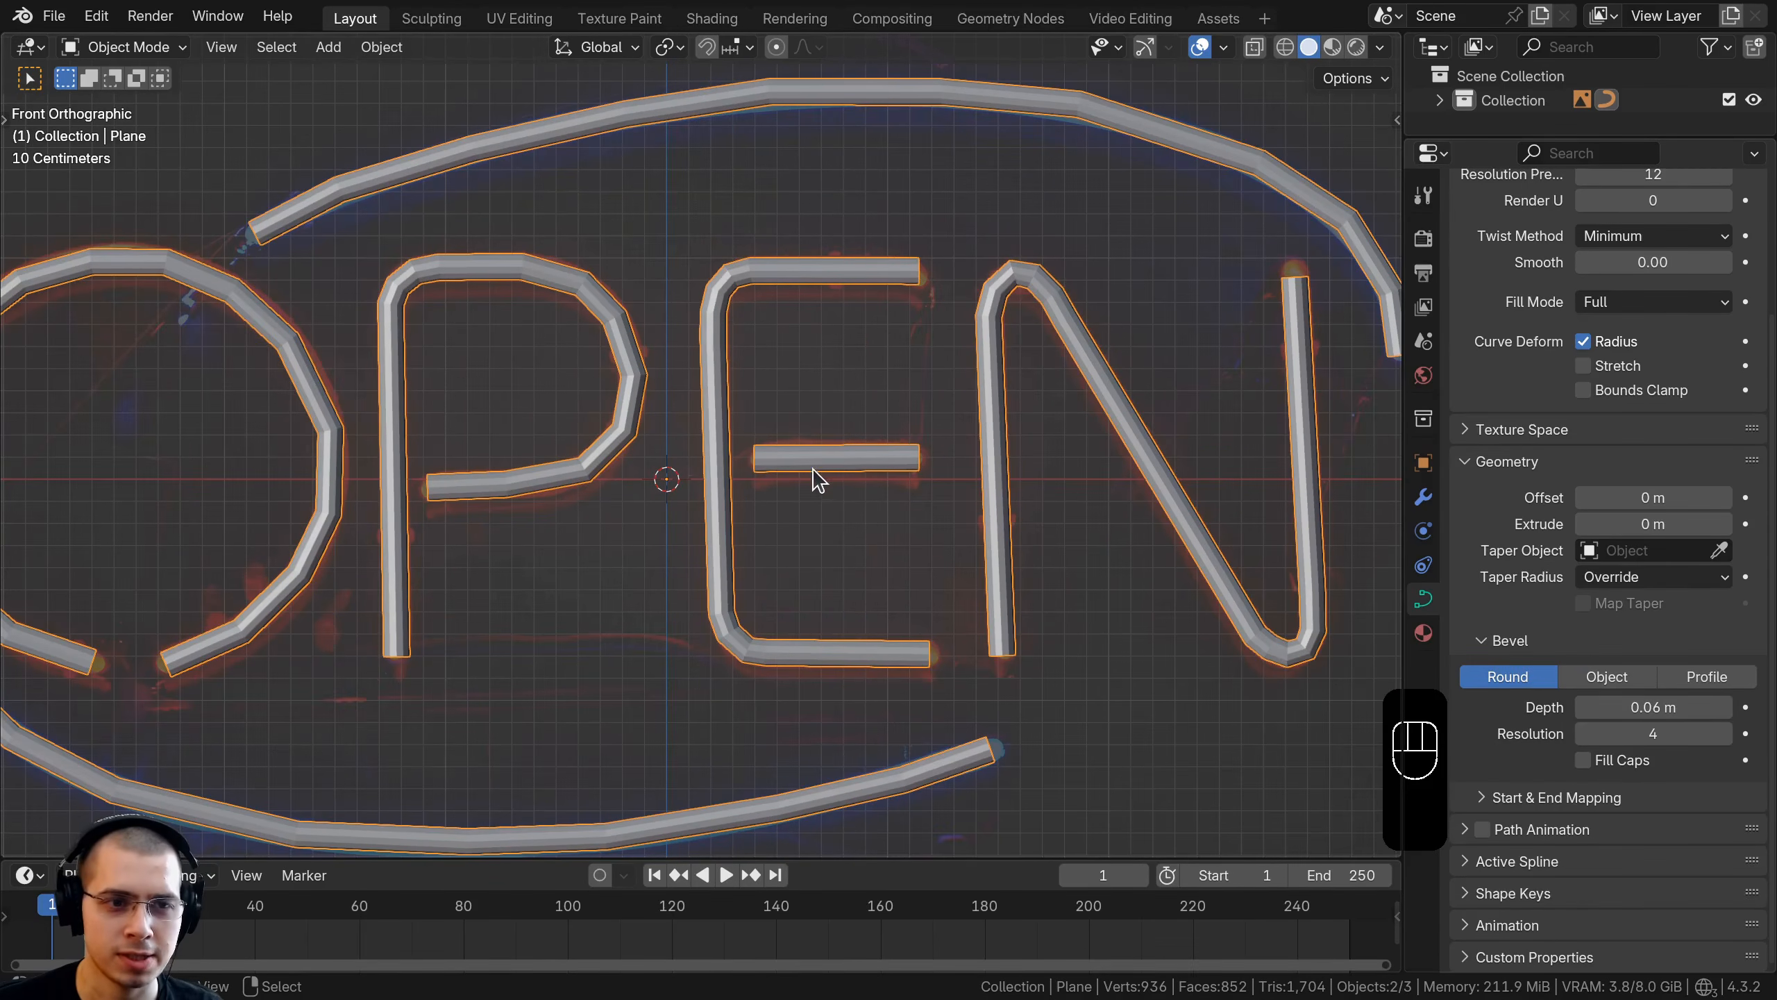
Set the sign curve's bevel depth to 0.065 m
{"action": "mouse_move", "coordinate": [1637, 705]}
{"action": "left_mouse_down", "text": "shift"}
{"action": "mouse_move", "coordinate": [1696, 705]}
{"action": "mouse_move", "coordinate": [1636, 704]}
{"action": "left_mouse_up", "text": "shift"}
{"action": "double_click", "coordinate": [1636, 703]}
{"action": "key", "text": "BackSpace"}
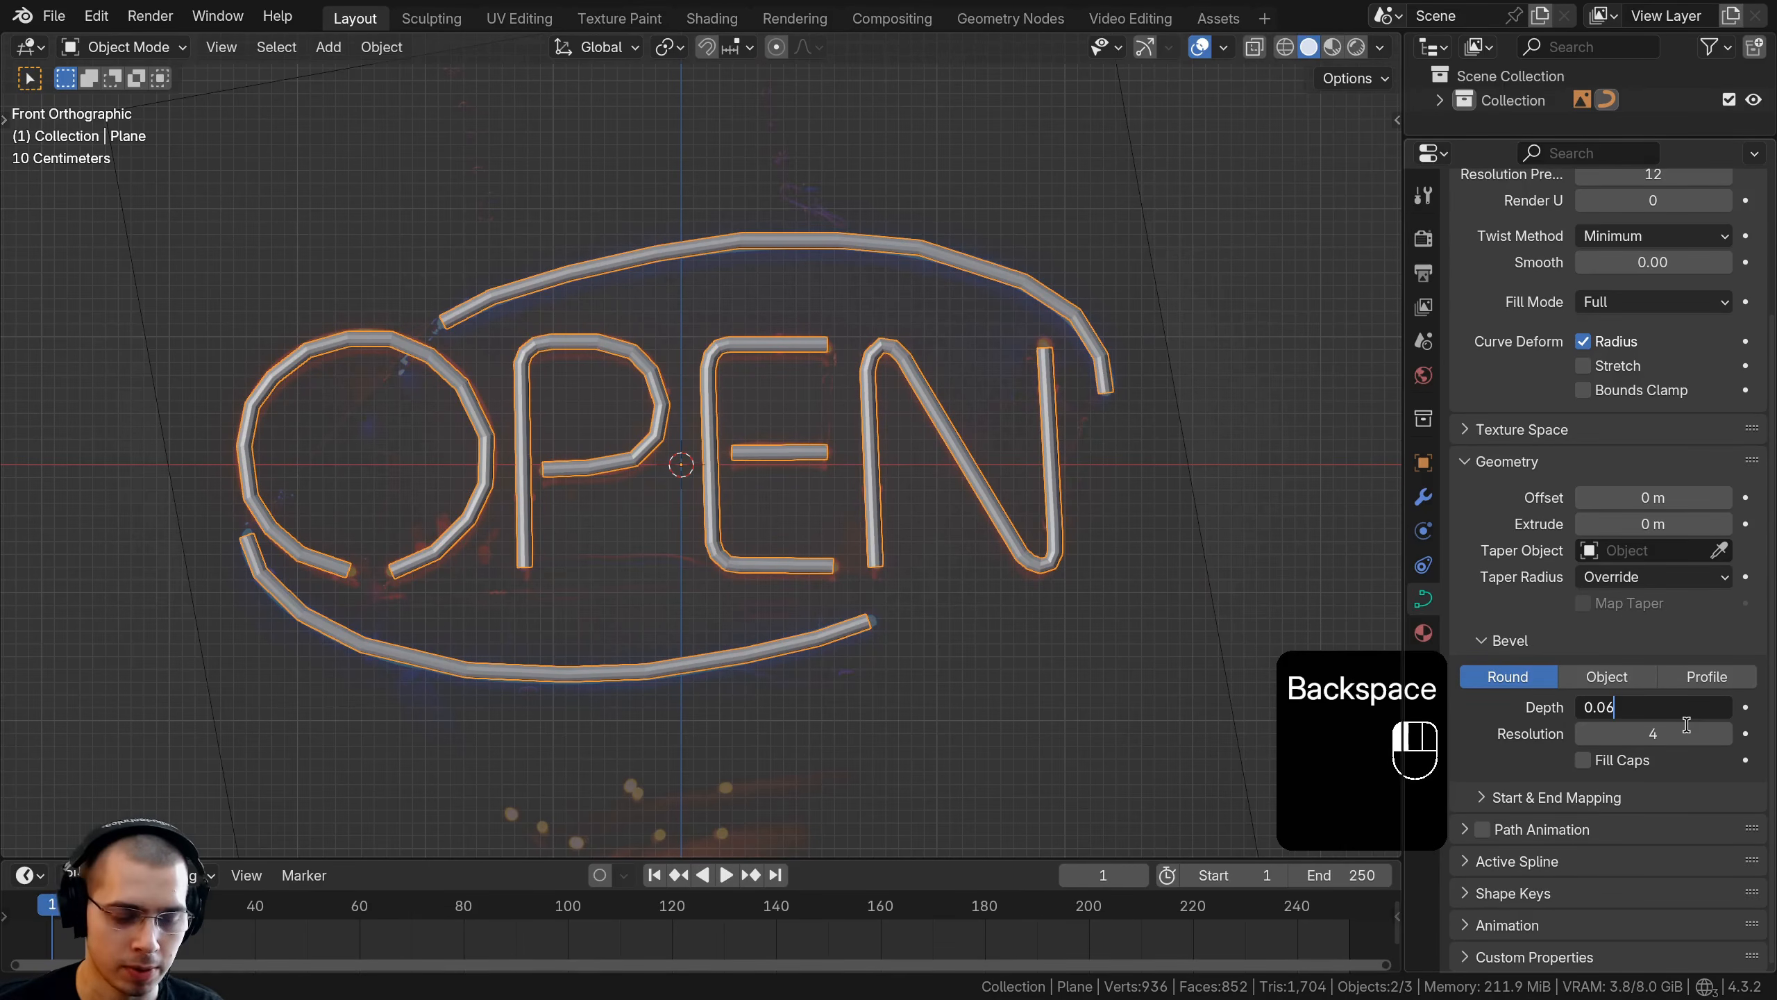
{"action": "type", "text": "5"}
{"action": "left_click", "coordinate": [1686, 724]}
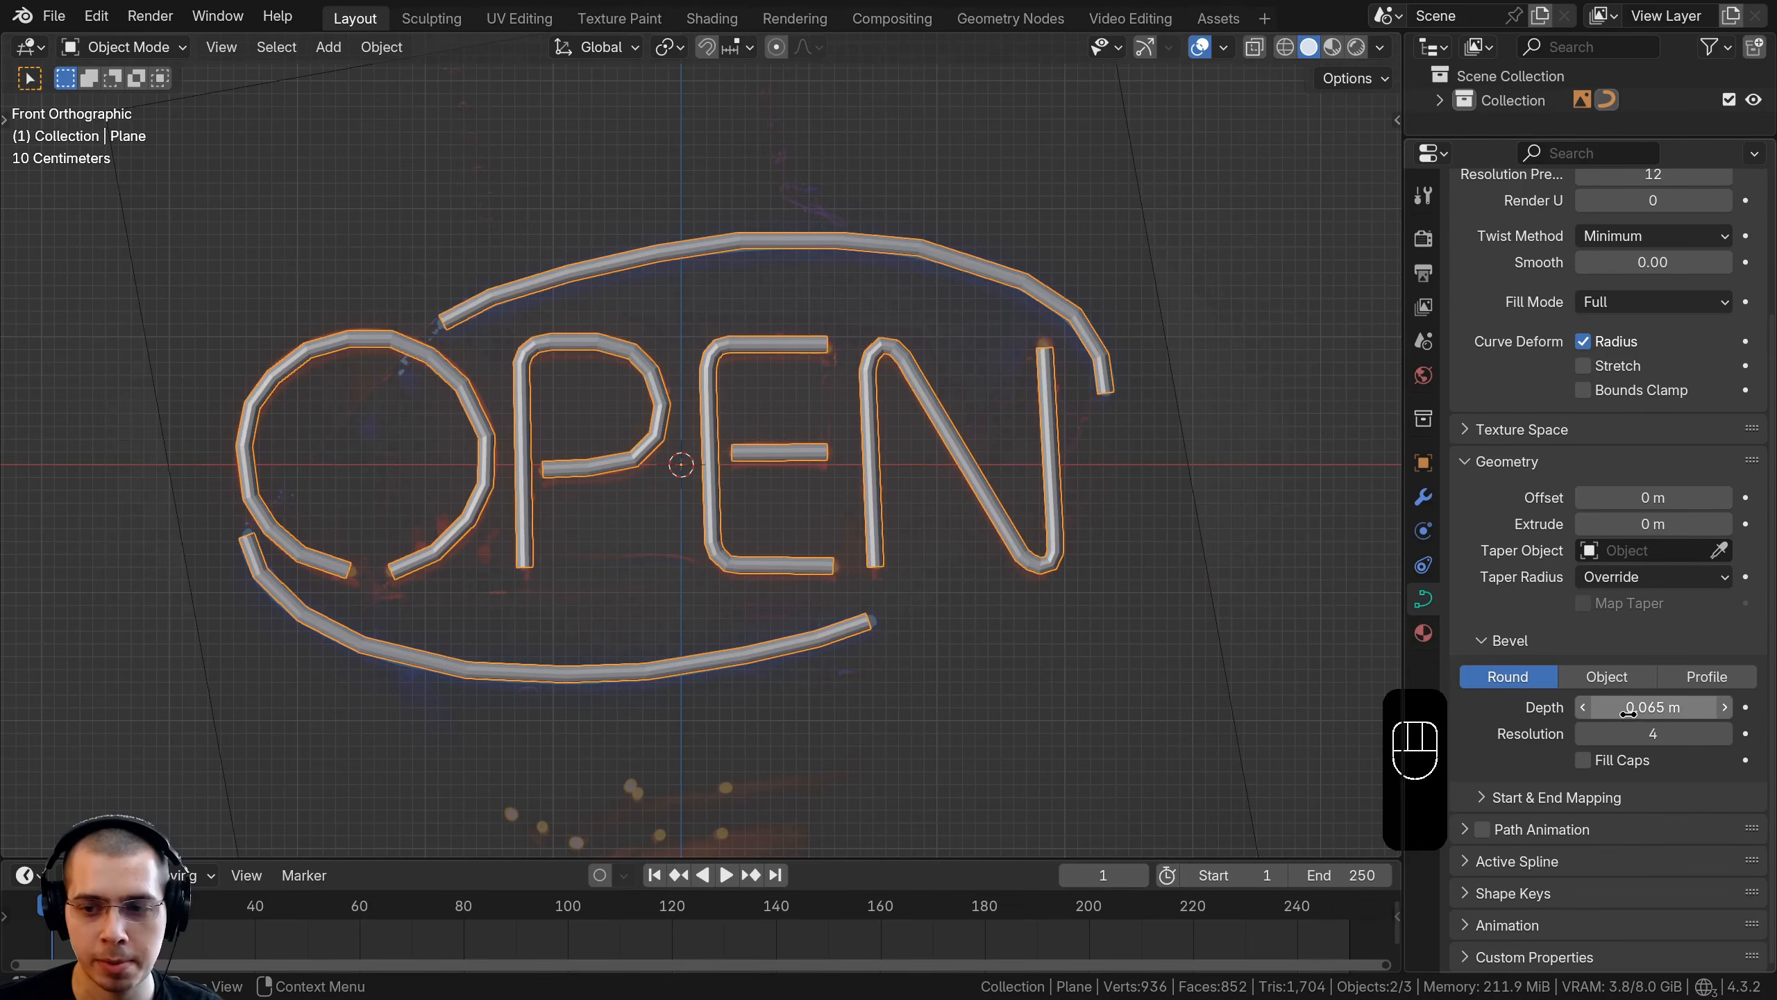
{"action": "scroll", "coordinate": [1012, 444], "scroll_direction": "up", "scroll_amount": 2}
{"action": "mouse_move", "coordinate": [1640, 707]}
{"action": "left_mouse_down", "text": "shift"}
{"action": "mouse_move", "coordinate": [1679, 707]}
{"action": "mouse_move", "coordinate": [1652, 707]}
{"action": "left_mouse_up", "text": "shift"}
Examine the segments of the O's tube up close against the reference photo
{"action": "scroll", "coordinate": [784, 385], "scroll_direction": "down", "scroll_amount": 4}
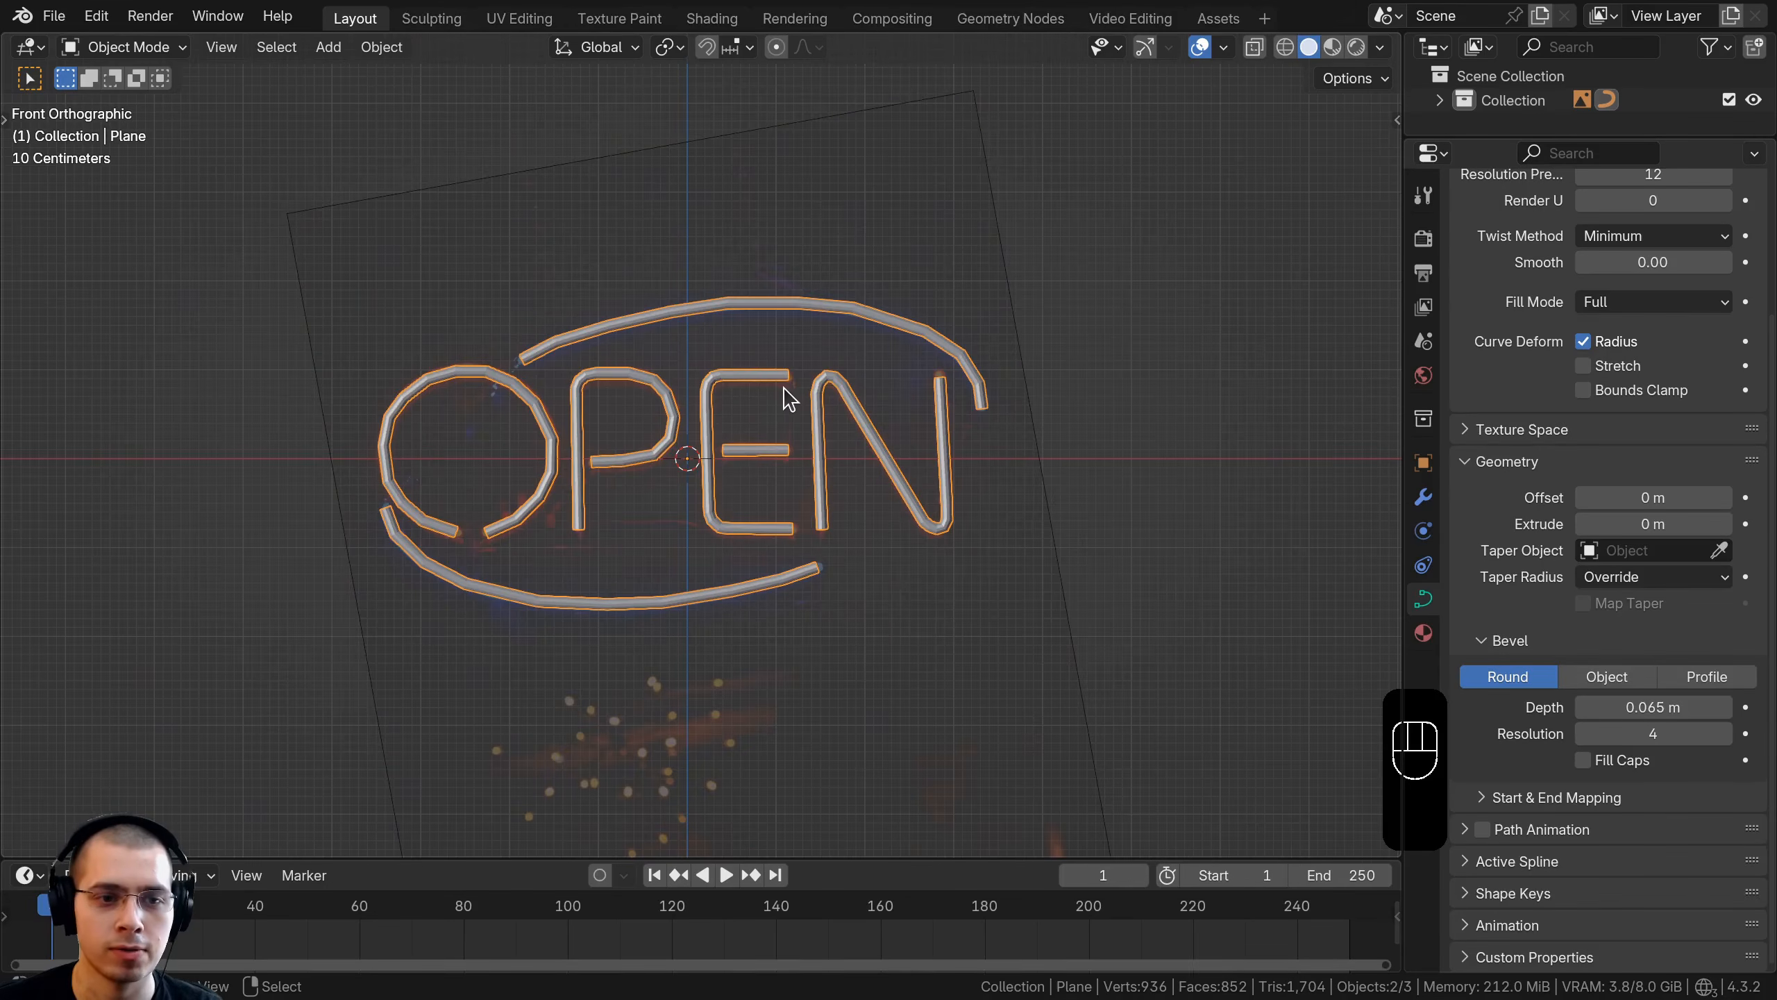
{"action": "scroll", "coordinate": [779, 389], "scroll_direction": "up", "scroll_amount": 3}
{"action": "scroll", "coordinate": [769, 399], "scroll_direction": "up", "scroll_amount": 1}
{"action": "middle_click_drag", "start_coordinate": [647, 310], "coordinate": [980, 280], "text": "shift"}
{"action": "scroll", "coordinate": [486, 283], "scroll_direction": "up", "scroll_amount": 5}
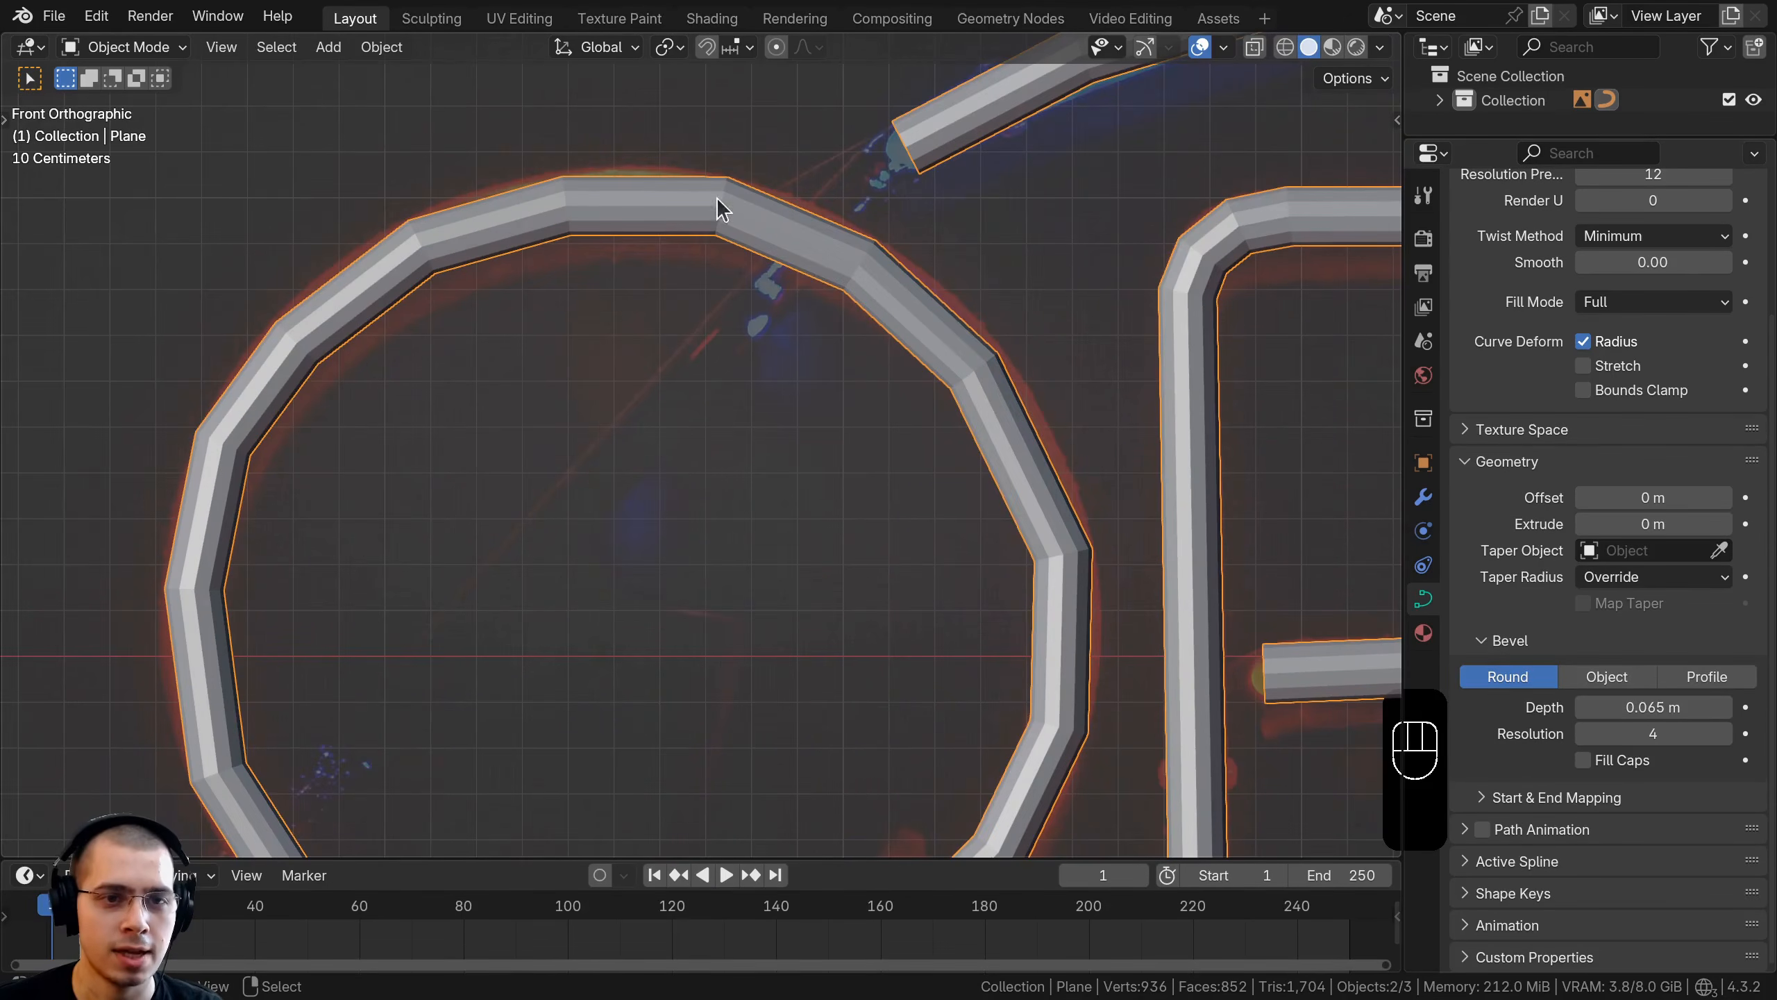
Shade the sign's tubes smooth and add a Subdivision modifier with level 2 to the curve
{"action": "key", "text": "w"}
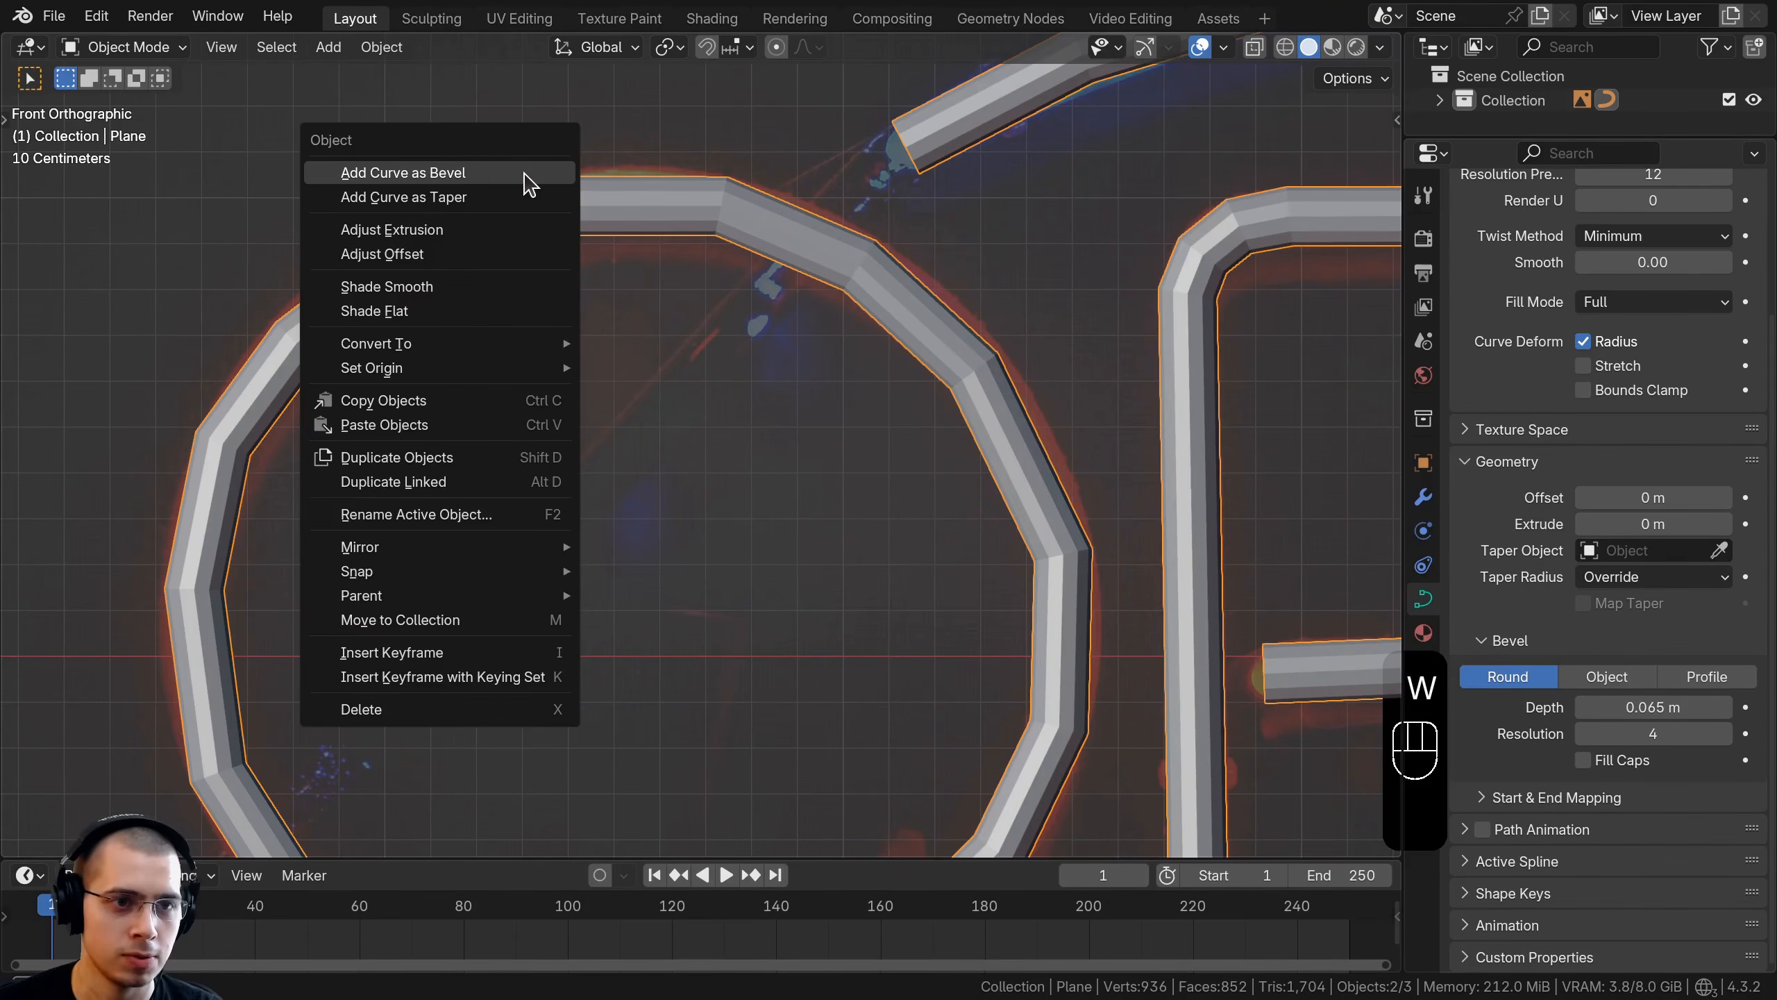
{"action": "left_click", "coordinate": [387, 287]}
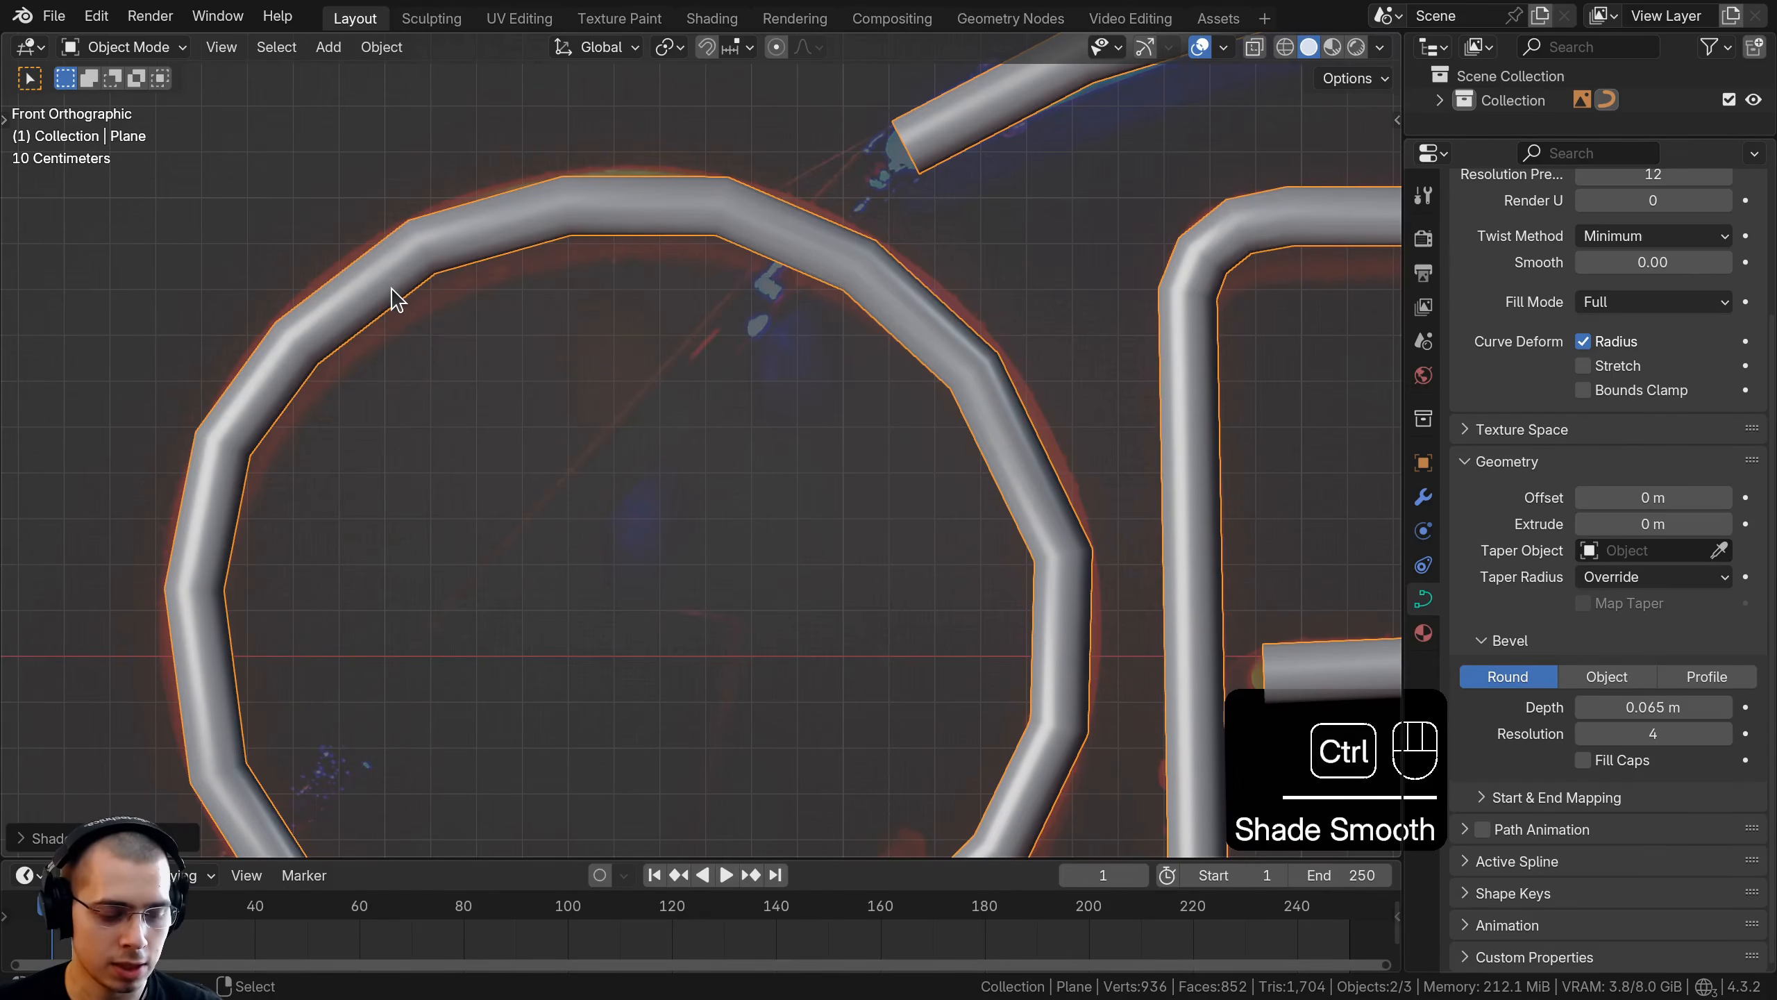
{"action": "key", "text": "ctrl+2"}
{"action": "scroll", "coordinate": [657, 531], "scroll_direction": "down", "scroll_amount": 4}
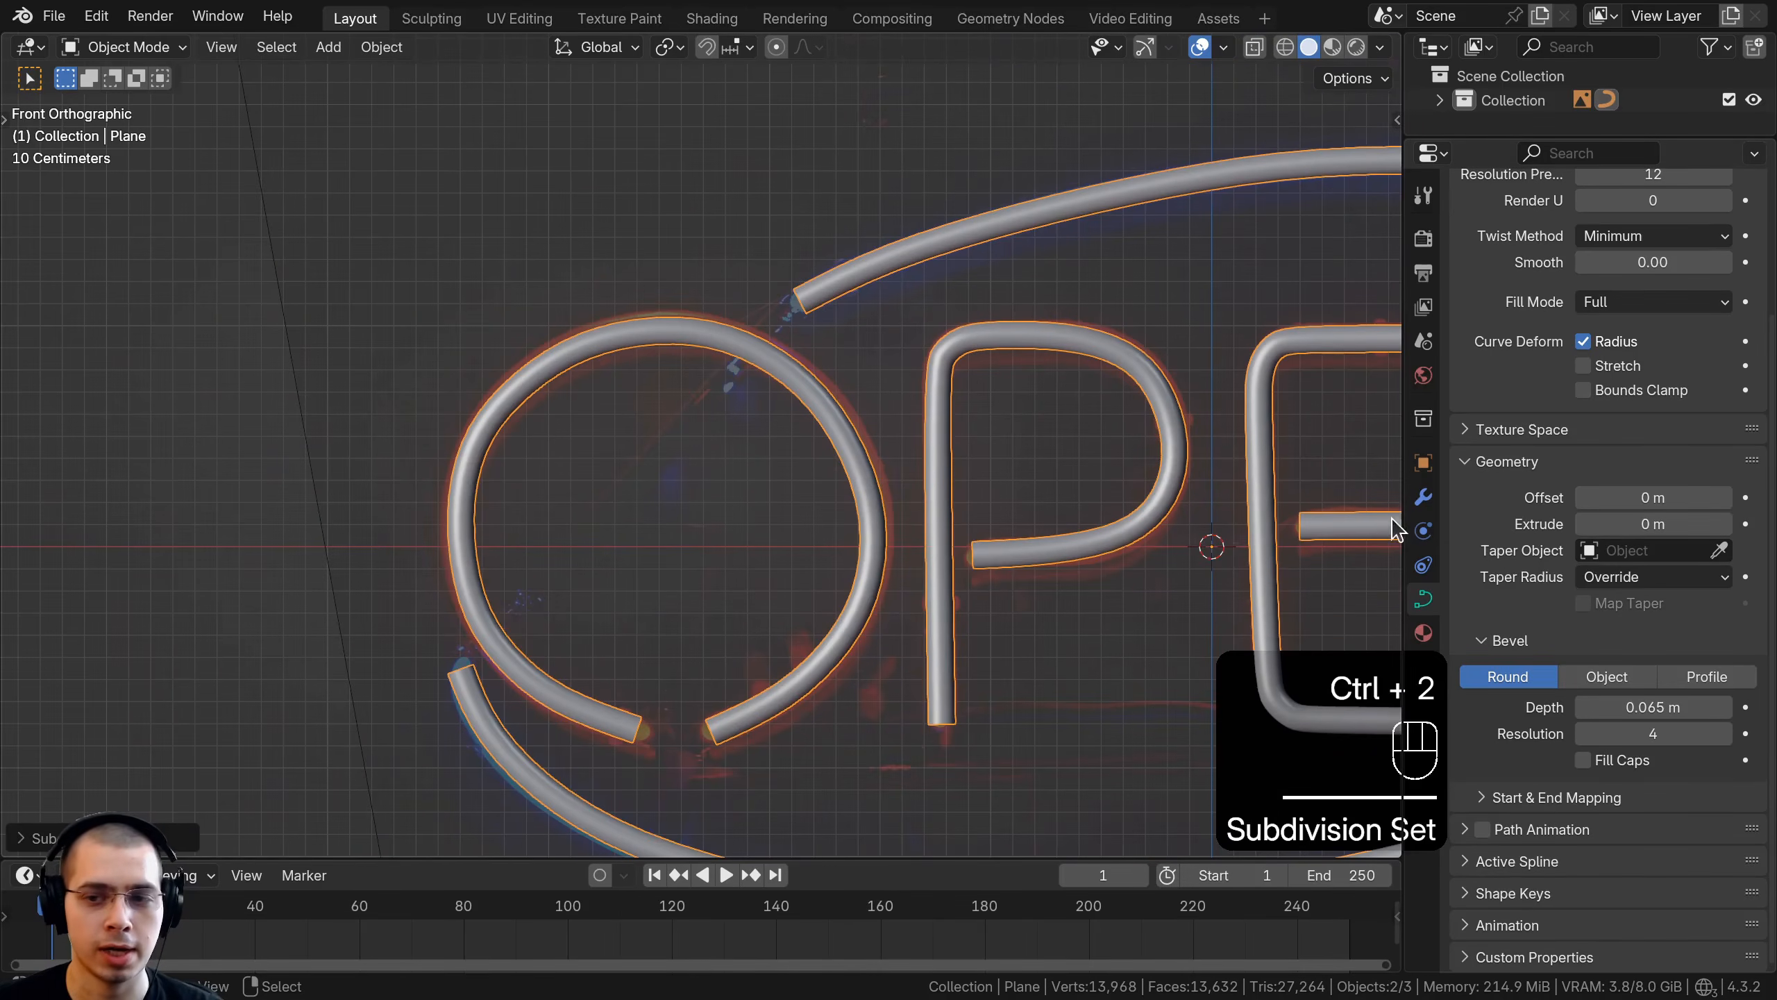
{"action": "left_click", "coordinate": [1423, 499]}
{"action": "scroll", "coordinate": [848, 536], "scroll_direction": "down", "scroll_amount": 3}
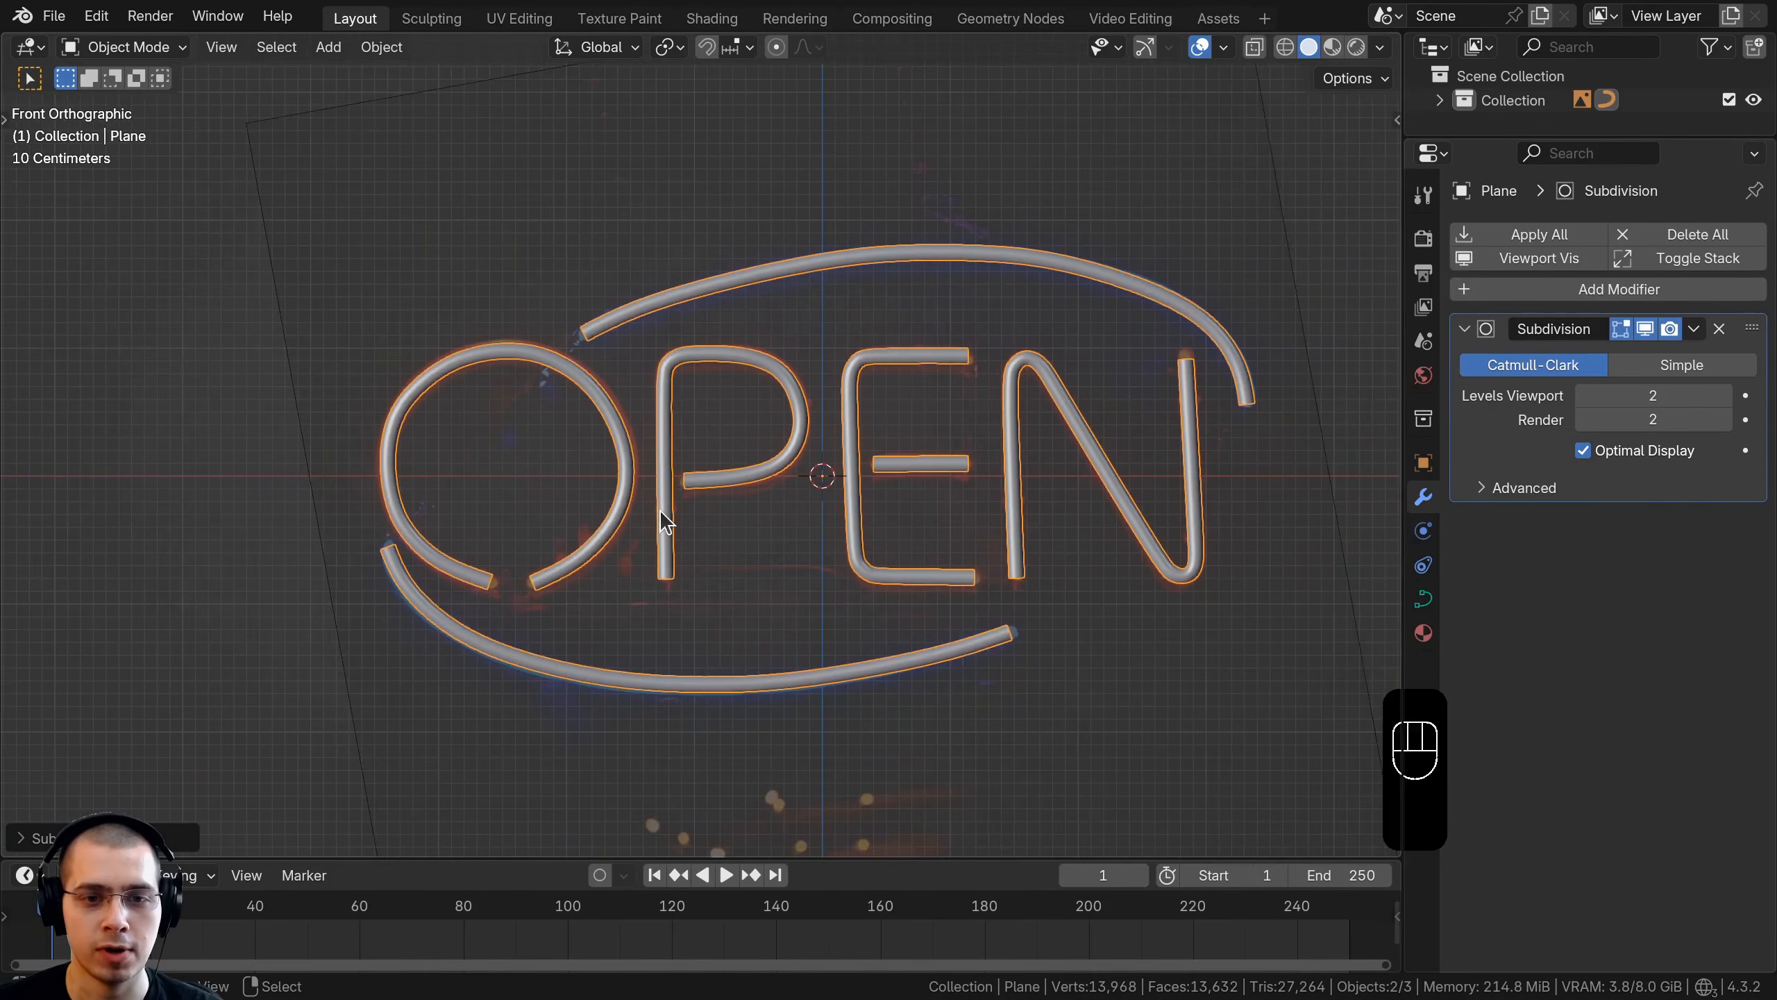
In Edit Mode, subdivide the segment between the two control points of the P's long vertical stem
{"action": "scroll", "coordinate": [675, 579], "scroll_direction": "up", "scroll_amount": 4}
{"action": "scroll", "coordinate": [672, 568], "scroll_direction": "up", "scroll_amount": 3}
{"action": "scroll", "coordinate": [721, 346], "scroll_direction": "up", "scroll_amount": 2}
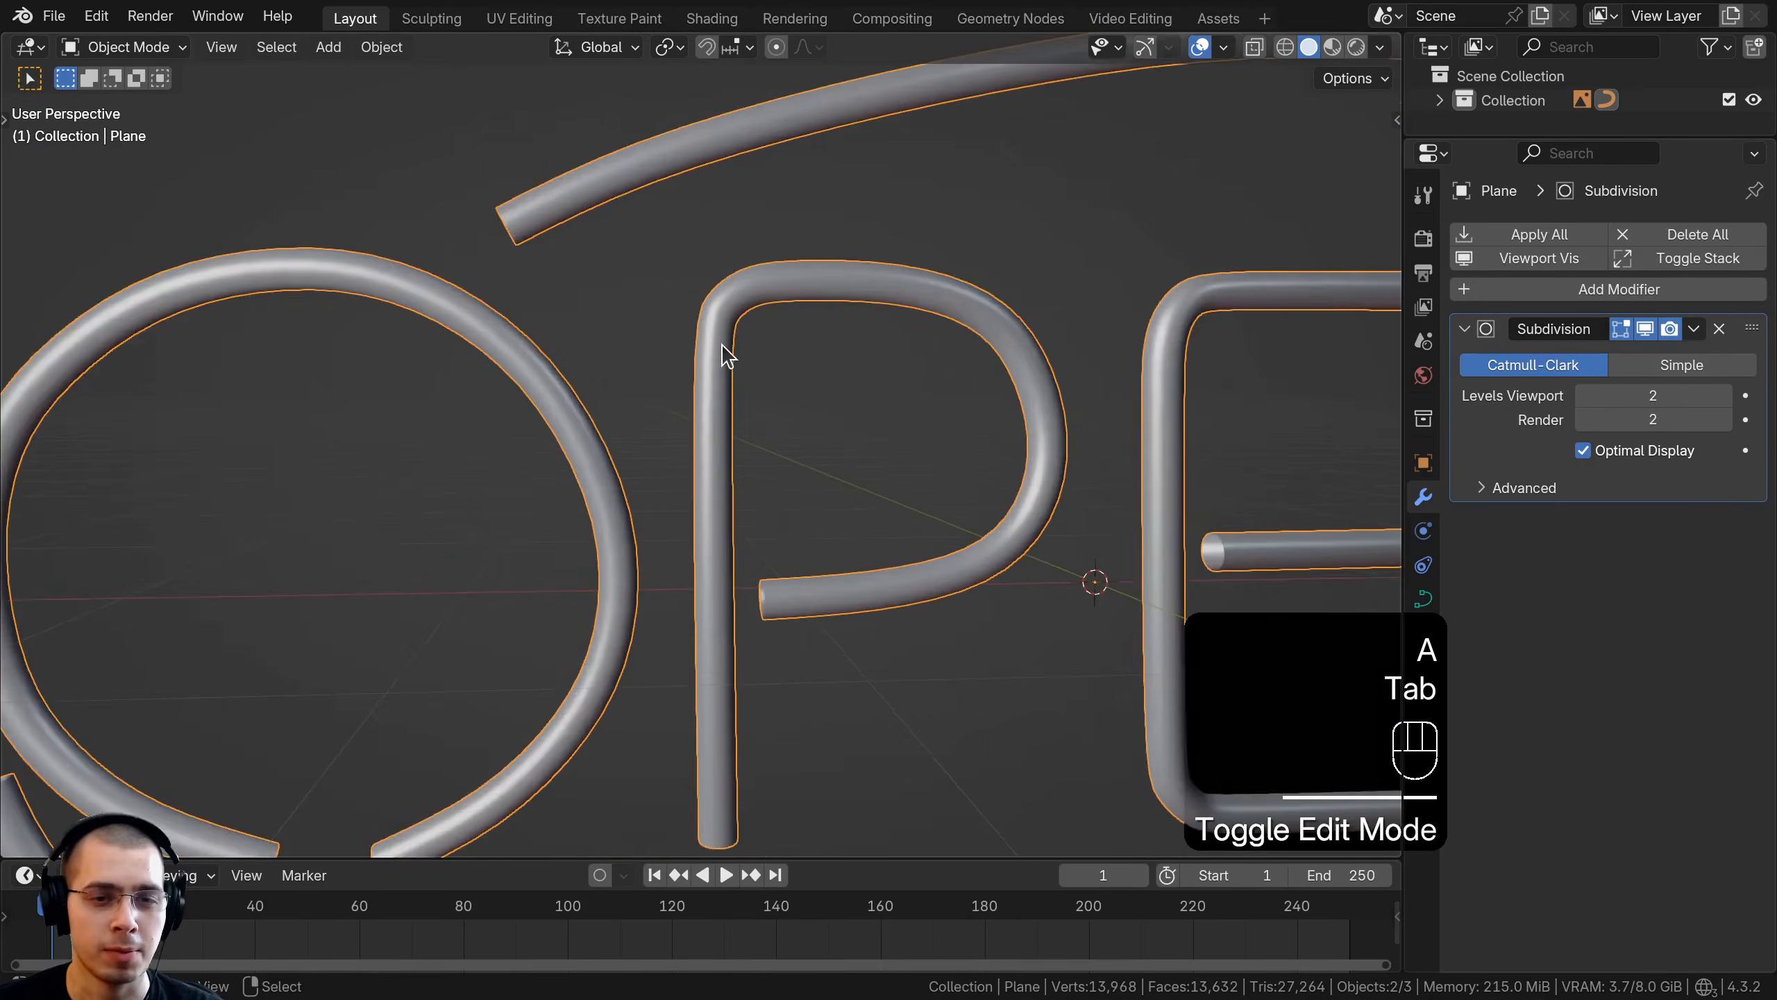
{"action": "key", "text": "Tab"}
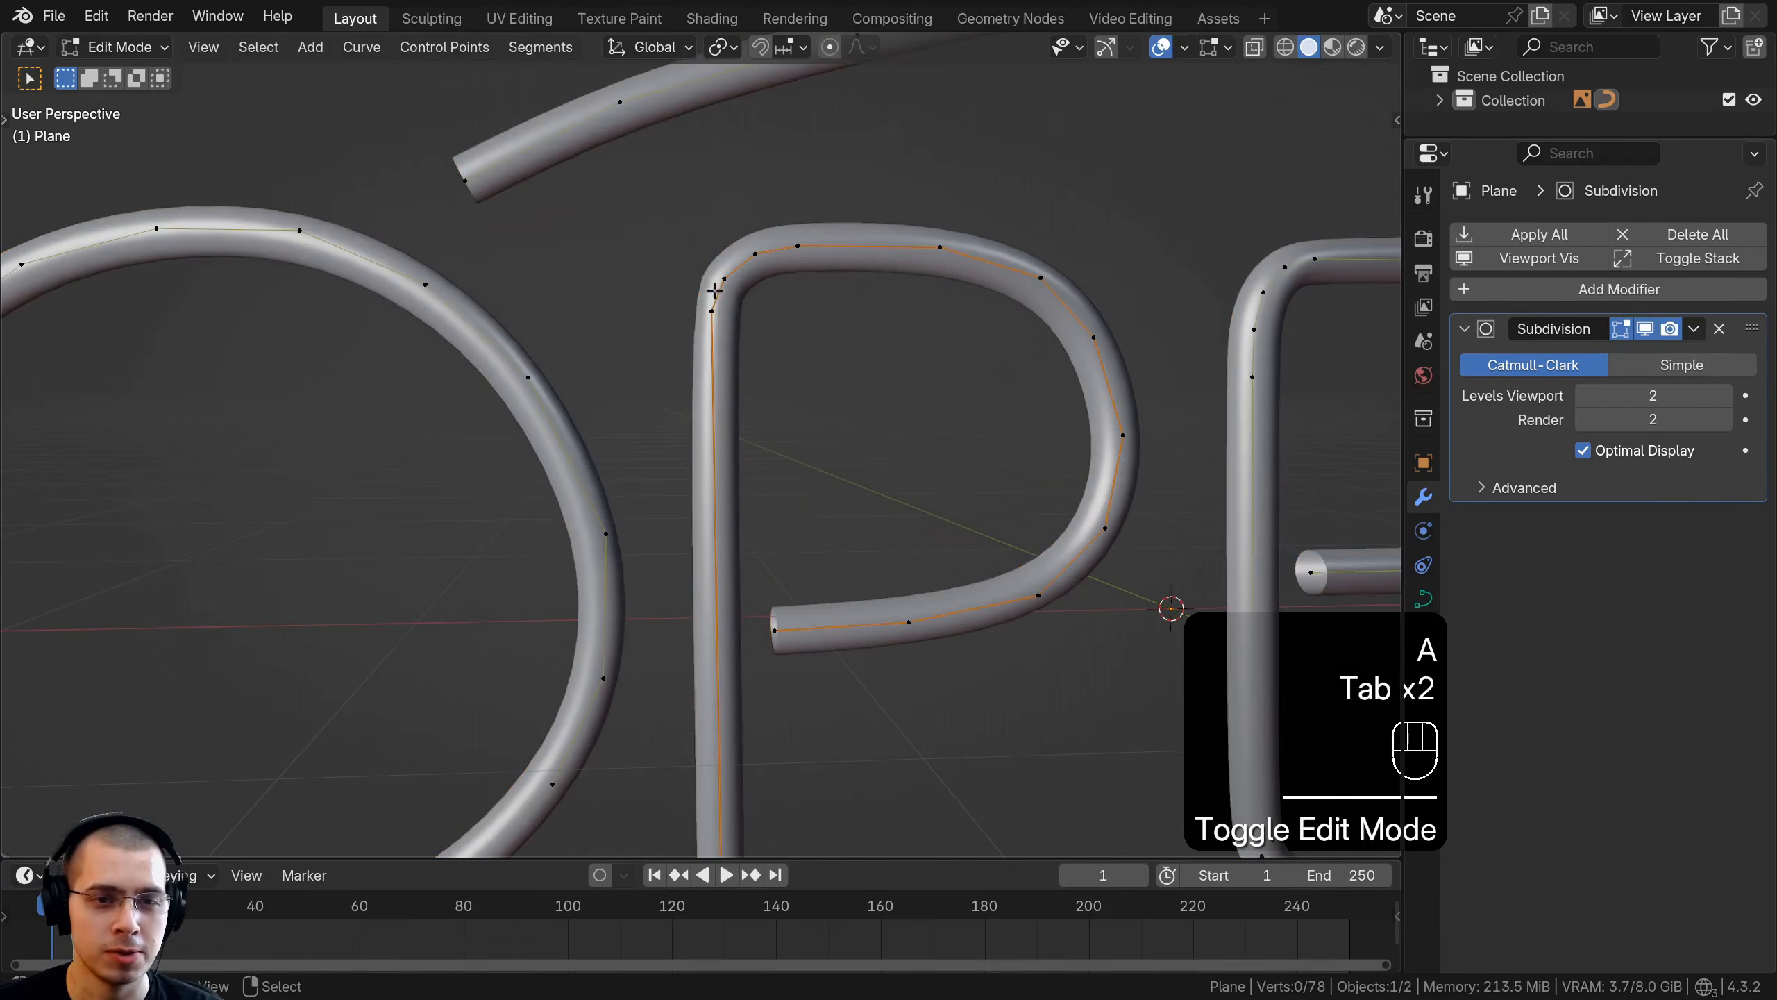
{"action": "middle_click_drag", "start_coordinate": [714, 289], "coordinate": [745, 389]}
{"action": "scroll", "coordinate": [745, 388], "scroll_direction": "up", "scroll_amount": 2}
{"action": "scroll", "coordinate": [860, 802], "scroll_direction": "down", "scroll_amount": 3}
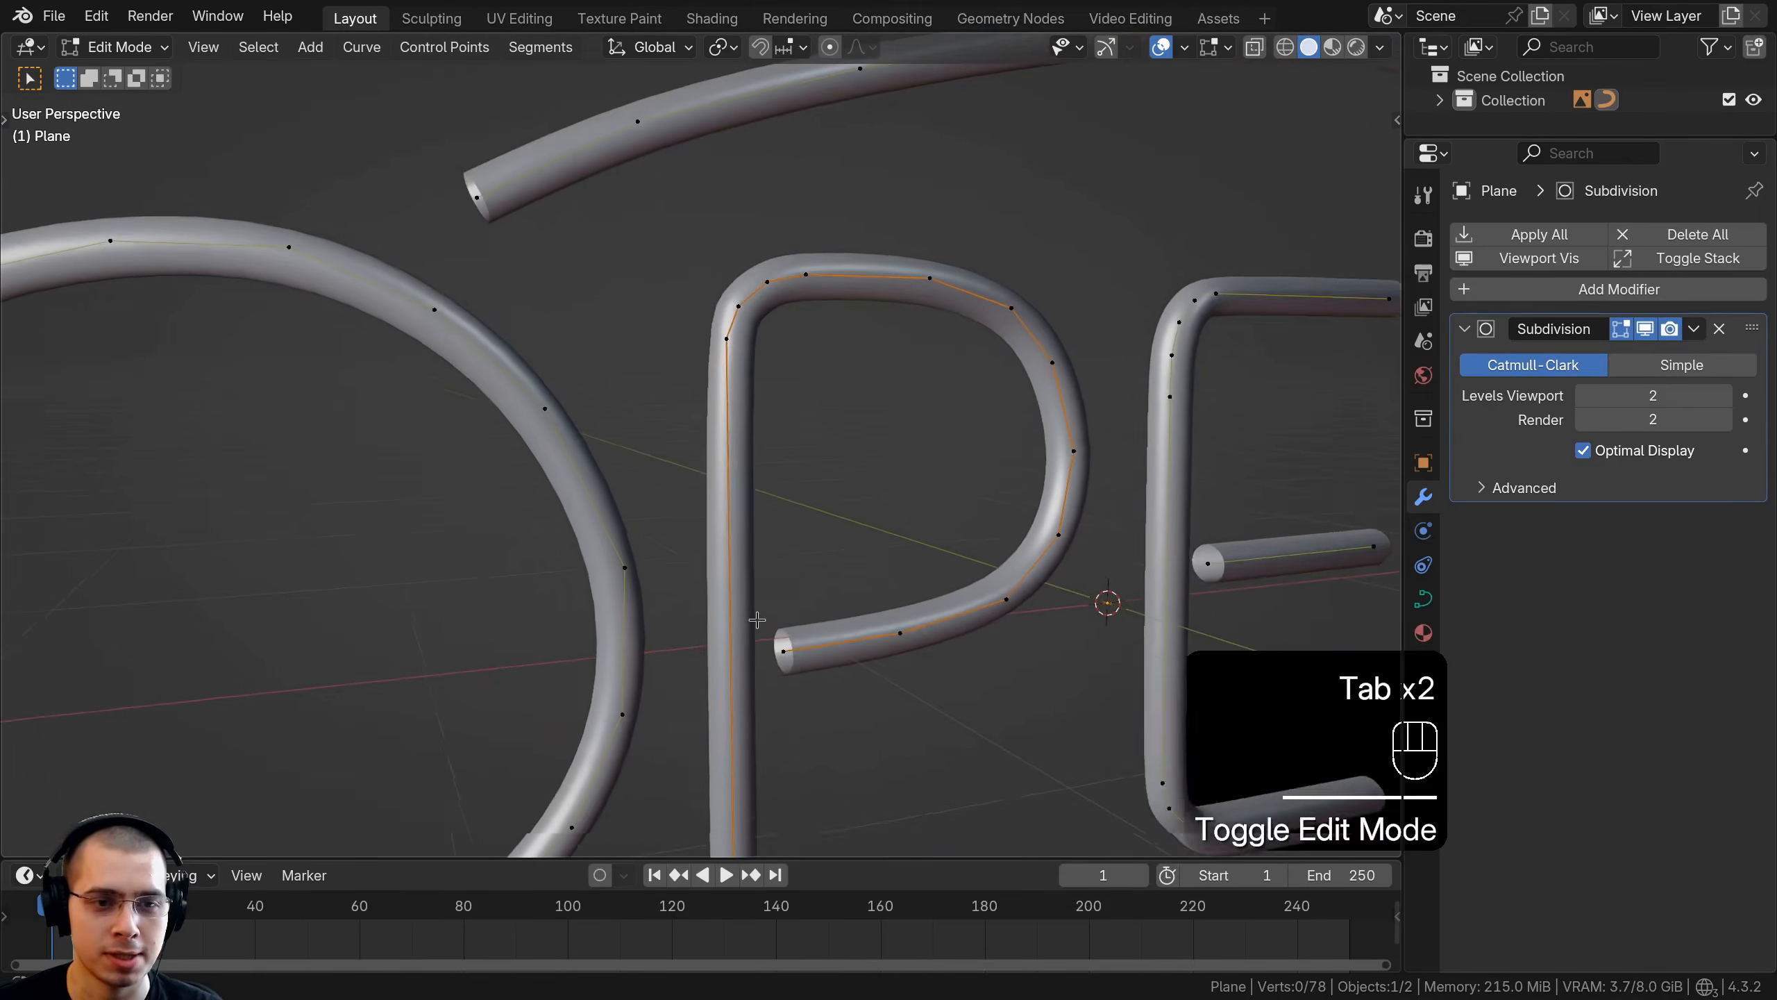
{"action": "scroll", "coordinate": [738, 290], "scroll_direction": "up", "scroll_amount": 4}
{"action": "right_click", "coordinate": [745, 252]}
{"action": "scroll", "coordinate": [744, 251], "scroll_direction": "down", "scroll_amount": 2}
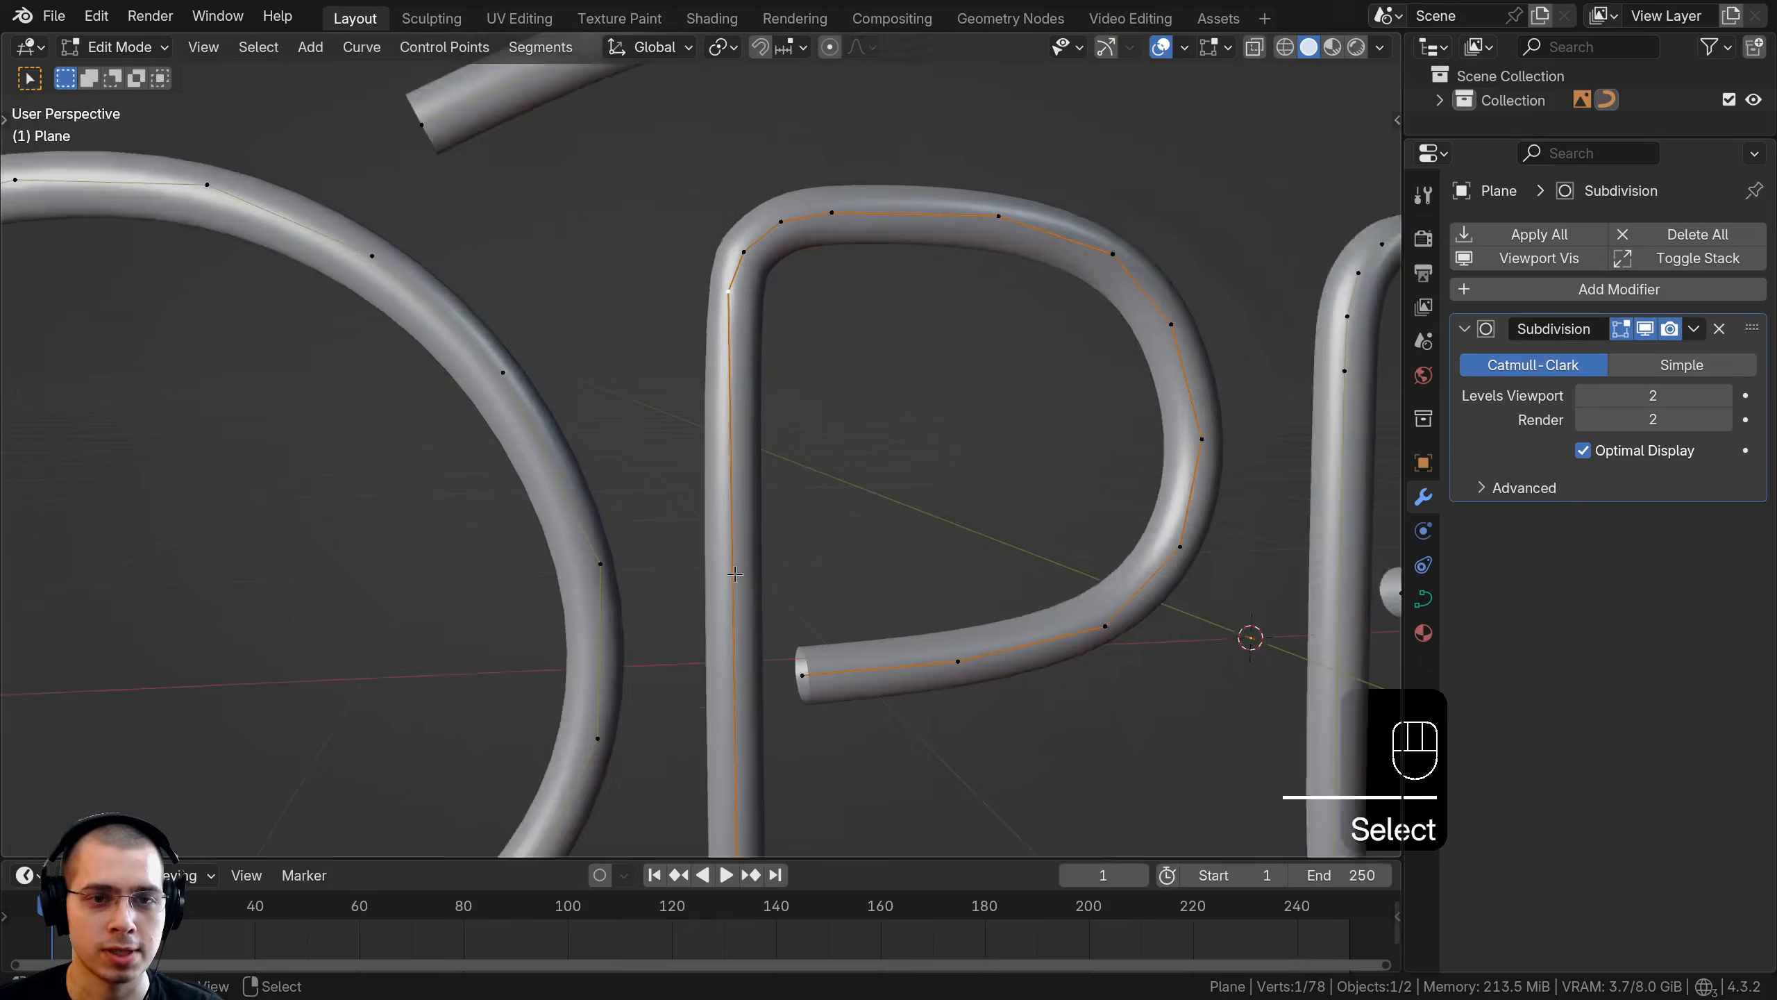
{"action": "middle_click_drag", "start_coordinate": [748, 602], "coordinate": [746, 529], "text": "shift"}
{"action": "right_click", "coordinate": [729, 843], "text": "shift"}
{"action": "scroll", "coordinate": [718, 392], "scroll_direction": "down", "scroll_amount": 2, "text": "shift"}
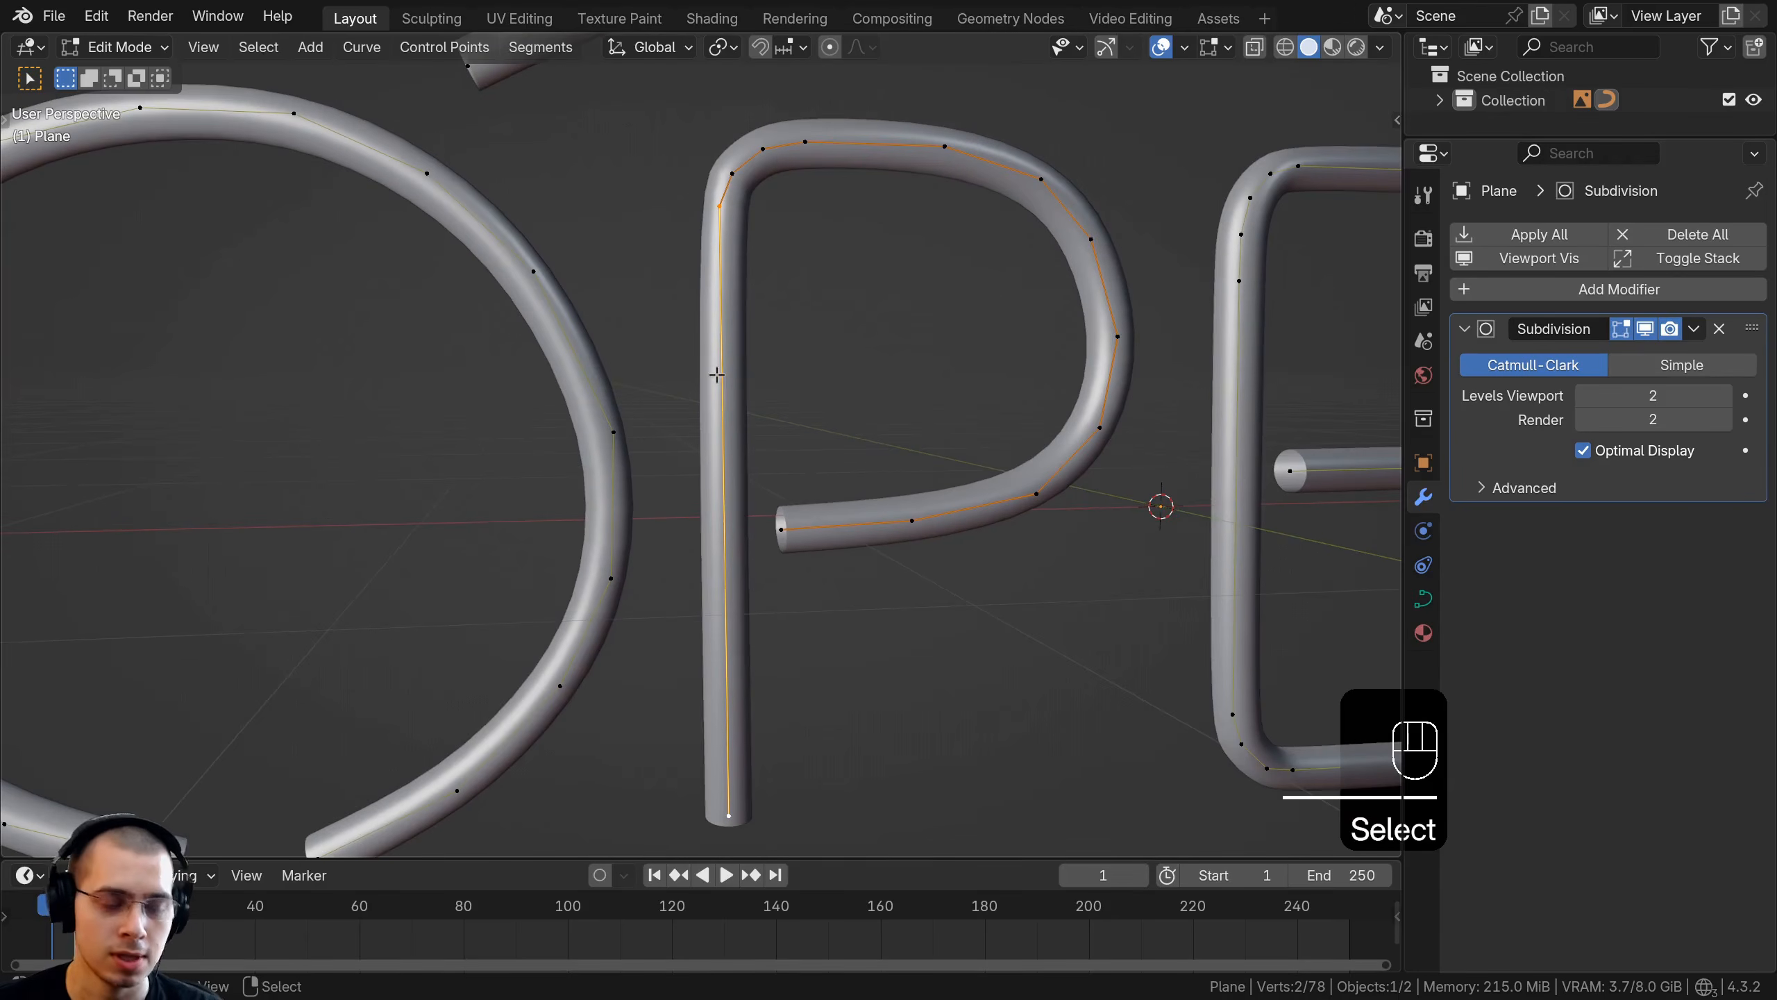
{"action": "key", "text": "w"}
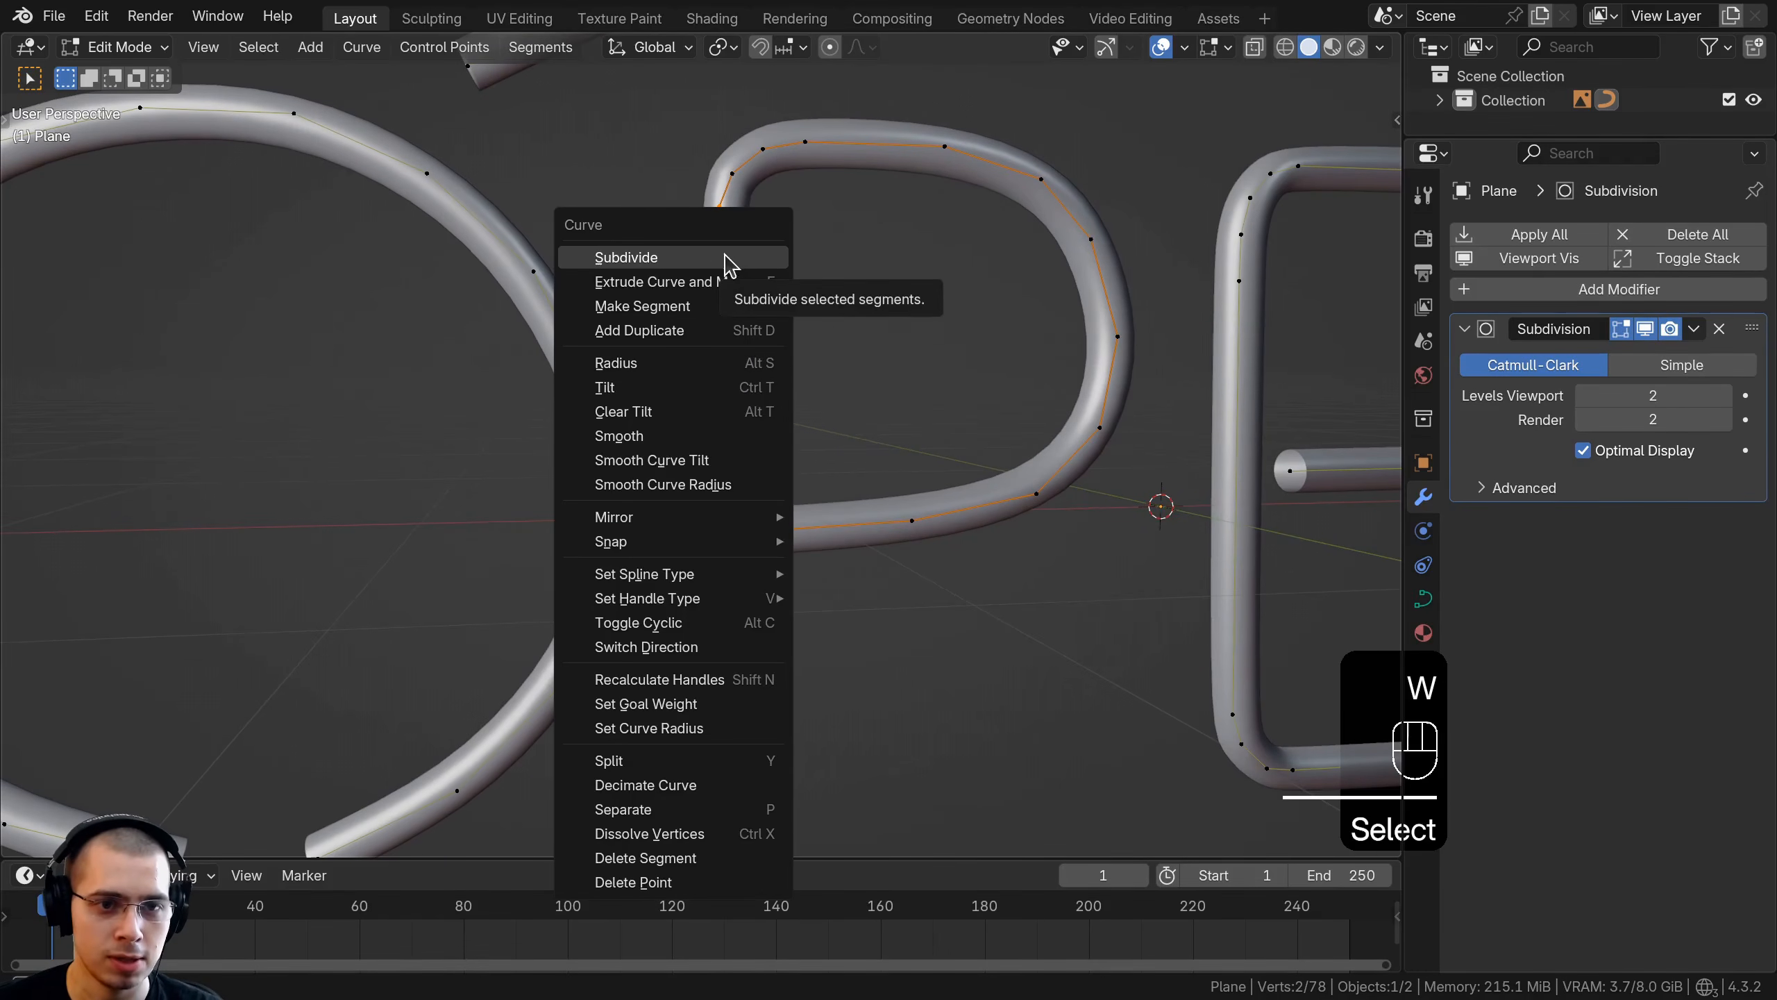
{"action": "left_click", "coordinate": [673, 264]}
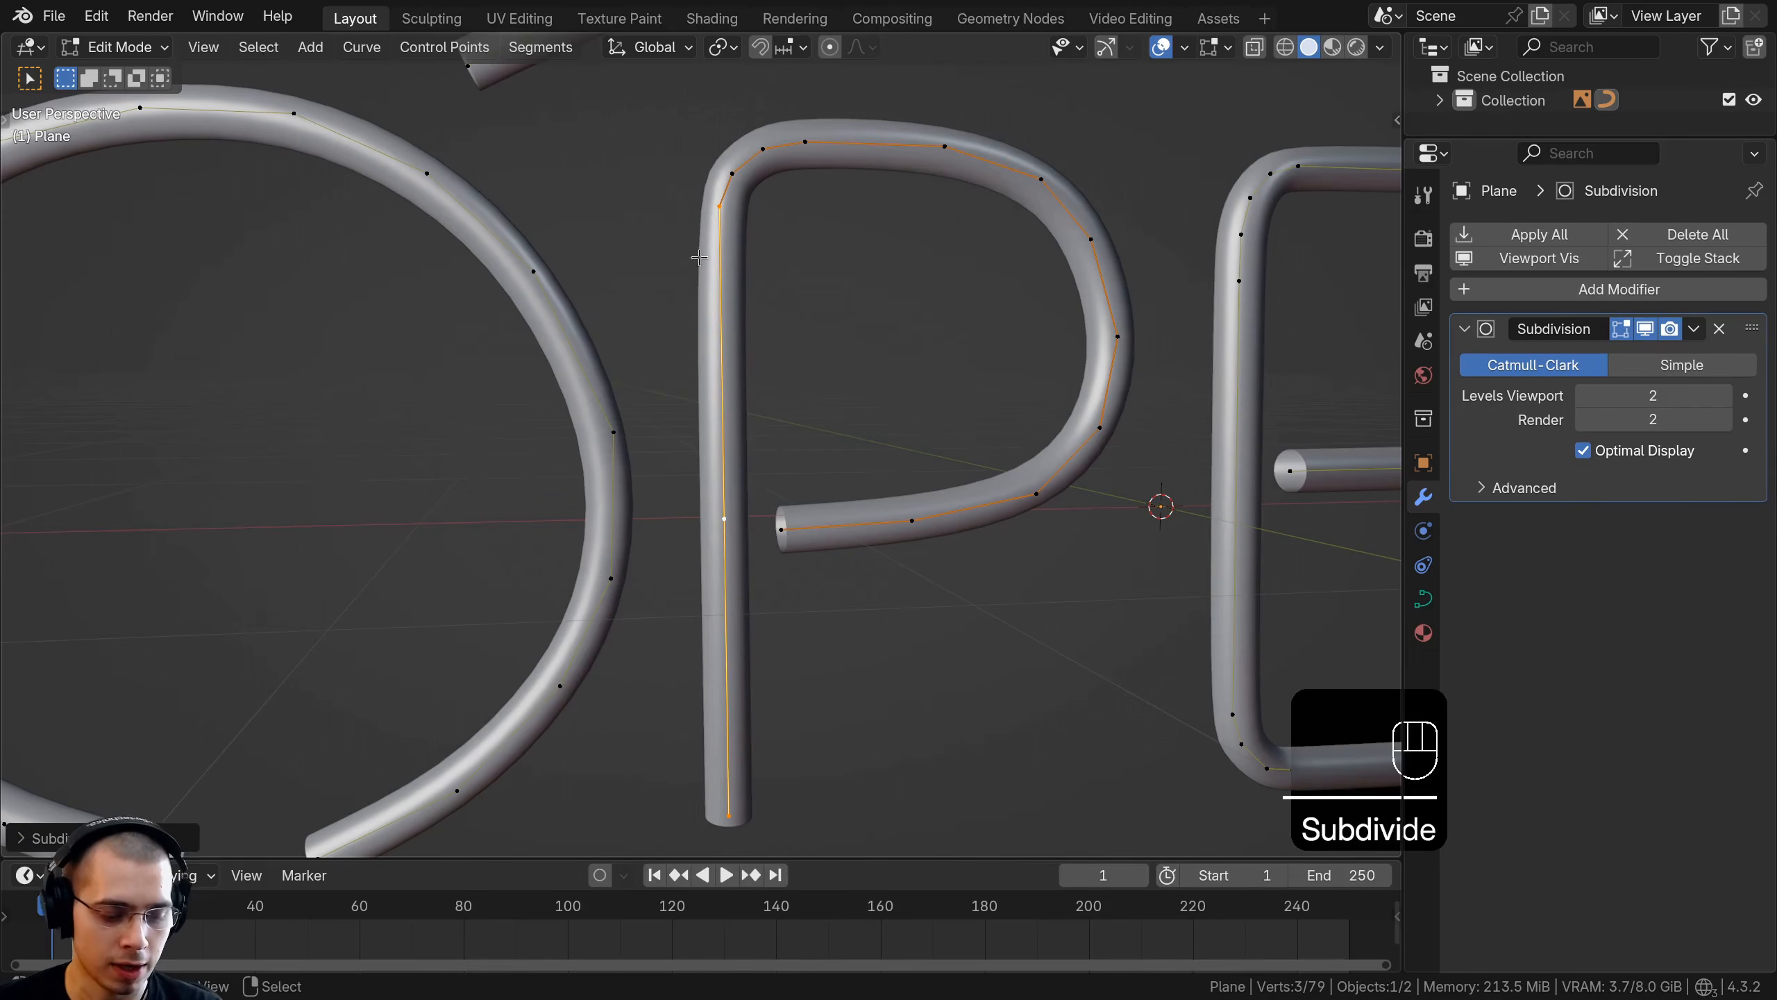
Try subdividing the P's stem segments a second time and undo that subdivision
{"action": "left_click", "coordinate": [551, 49]}
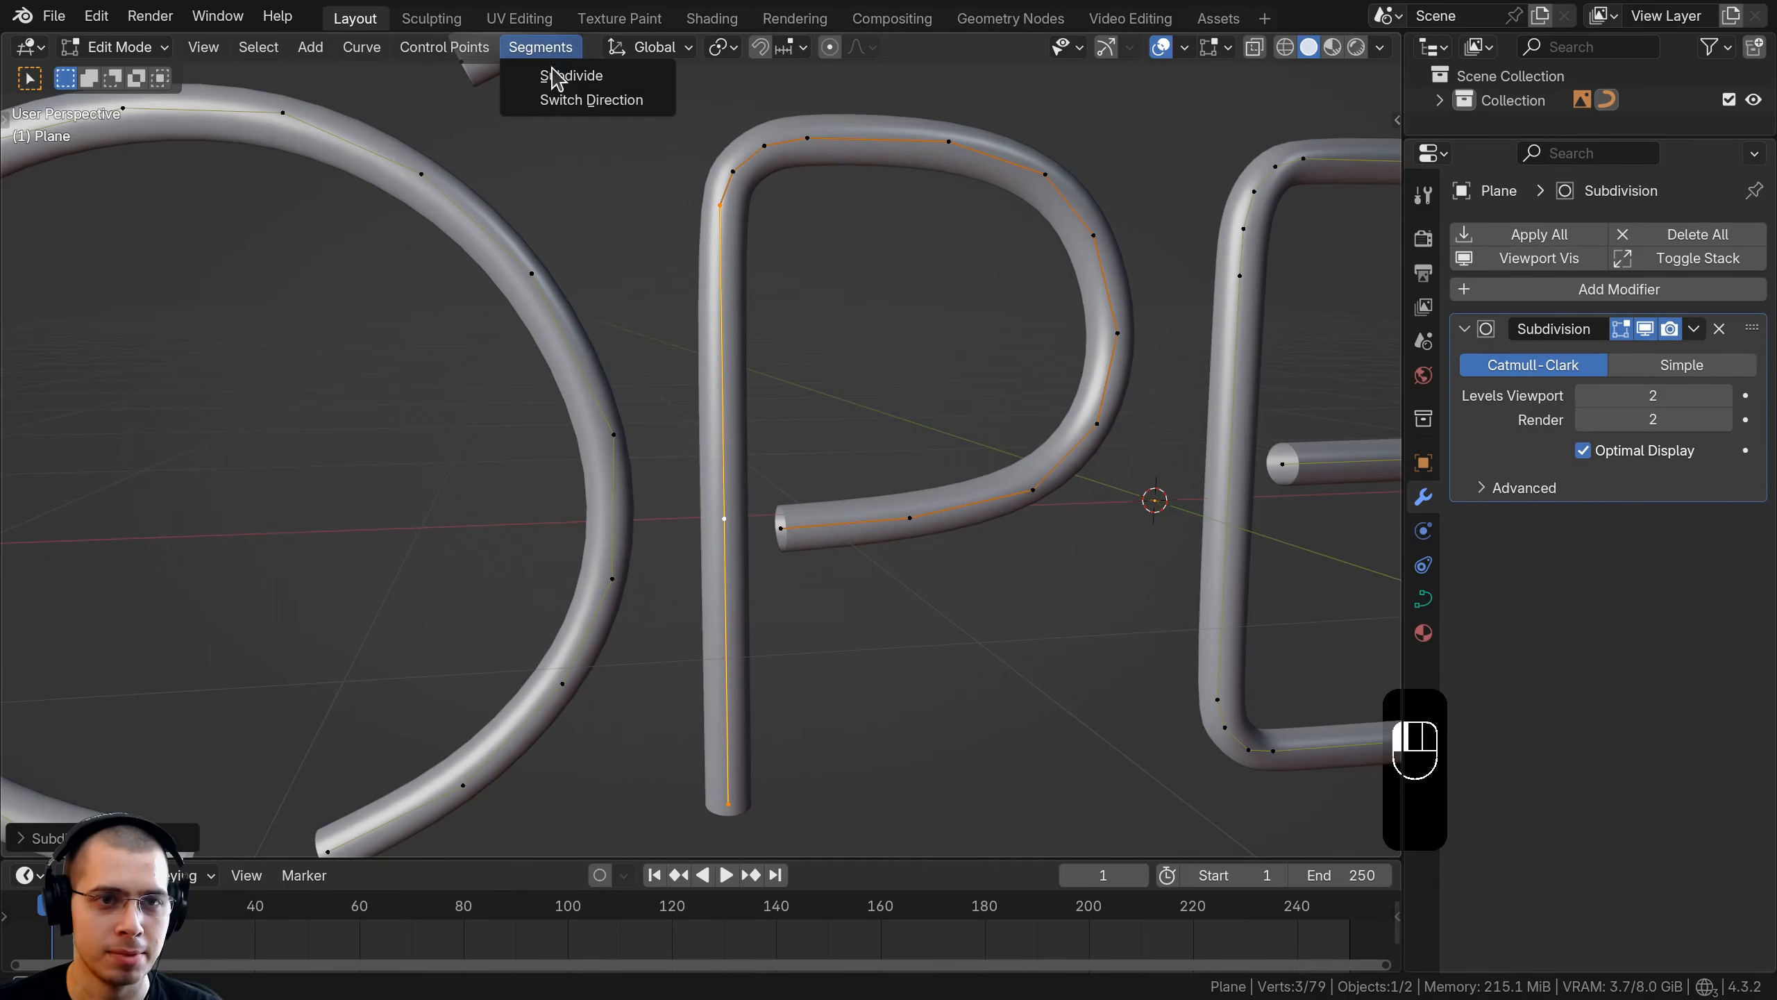
{"action": "left_click", "coordinate": [571, 76]}
{"action": "key", "text": "ctrl+z"}
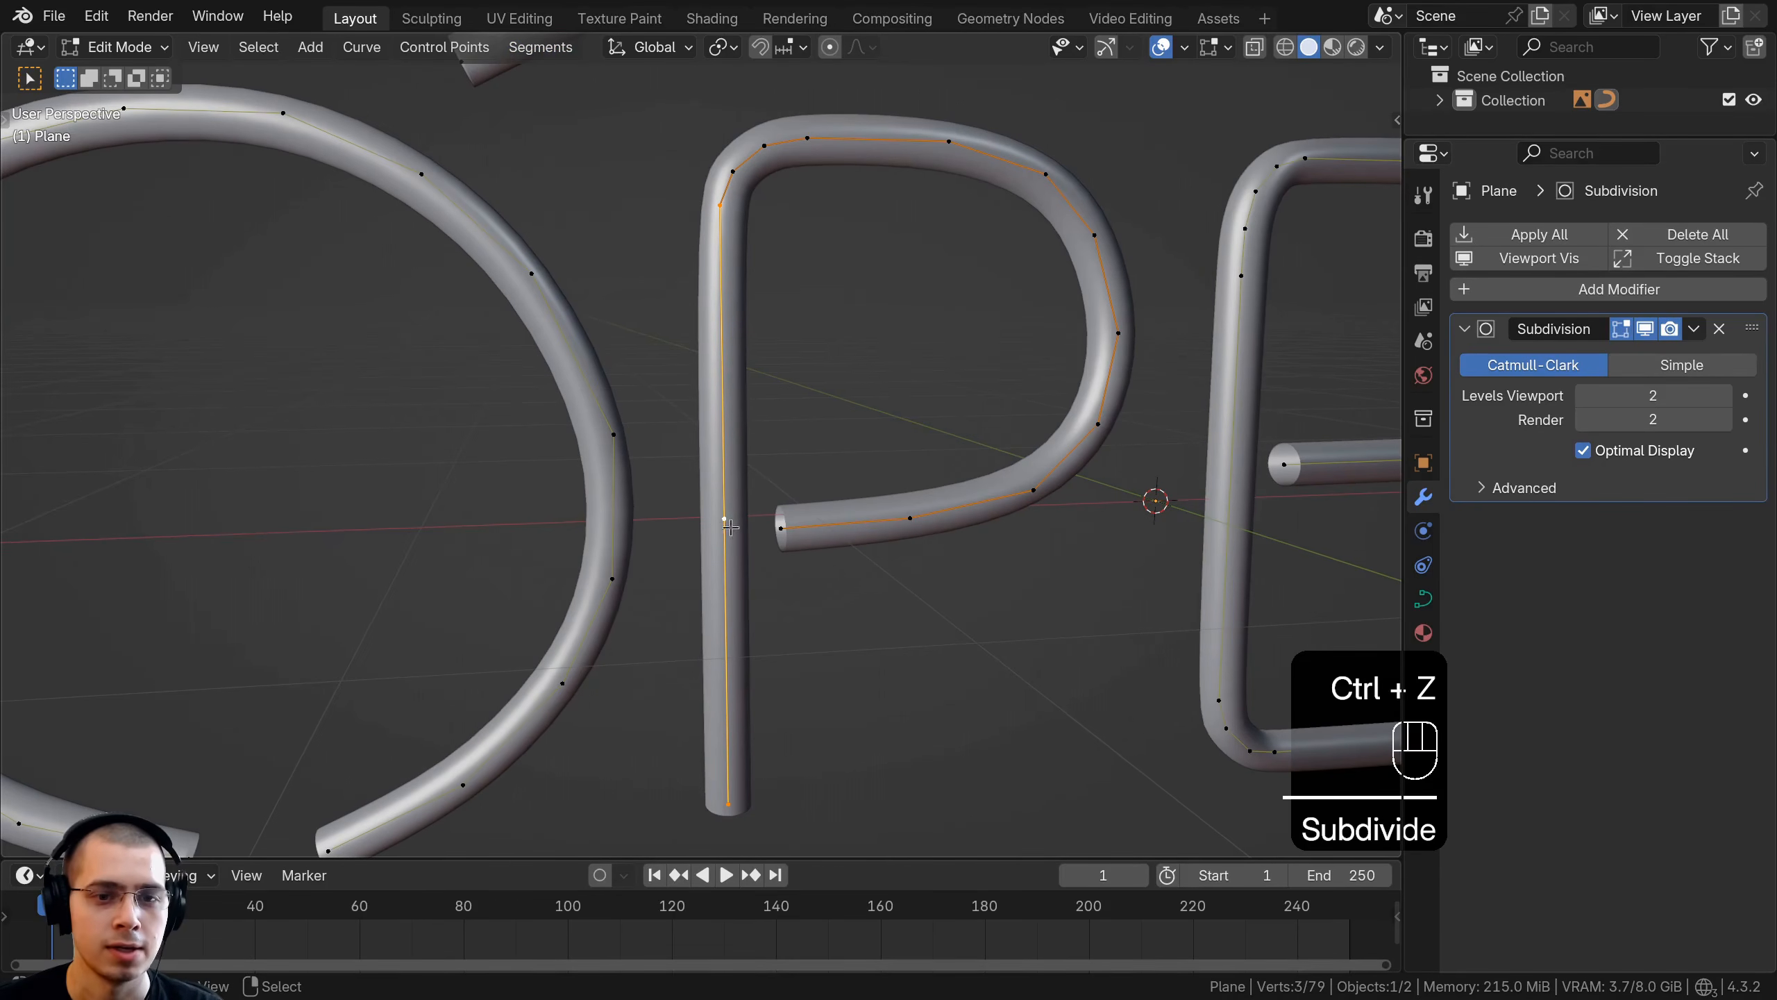
Move the P stem's new middle point up along Z to just below the letter's rounded upper corner
{"action": "scroll", "coordinate": [734, 528], "scroll_direction": "up", "scroll_amount": 1}
{"action": "left_click", "coordinate": [743, 532]}
{"action": "key", "text": "g"}
{"action": "key", "text": "z"}
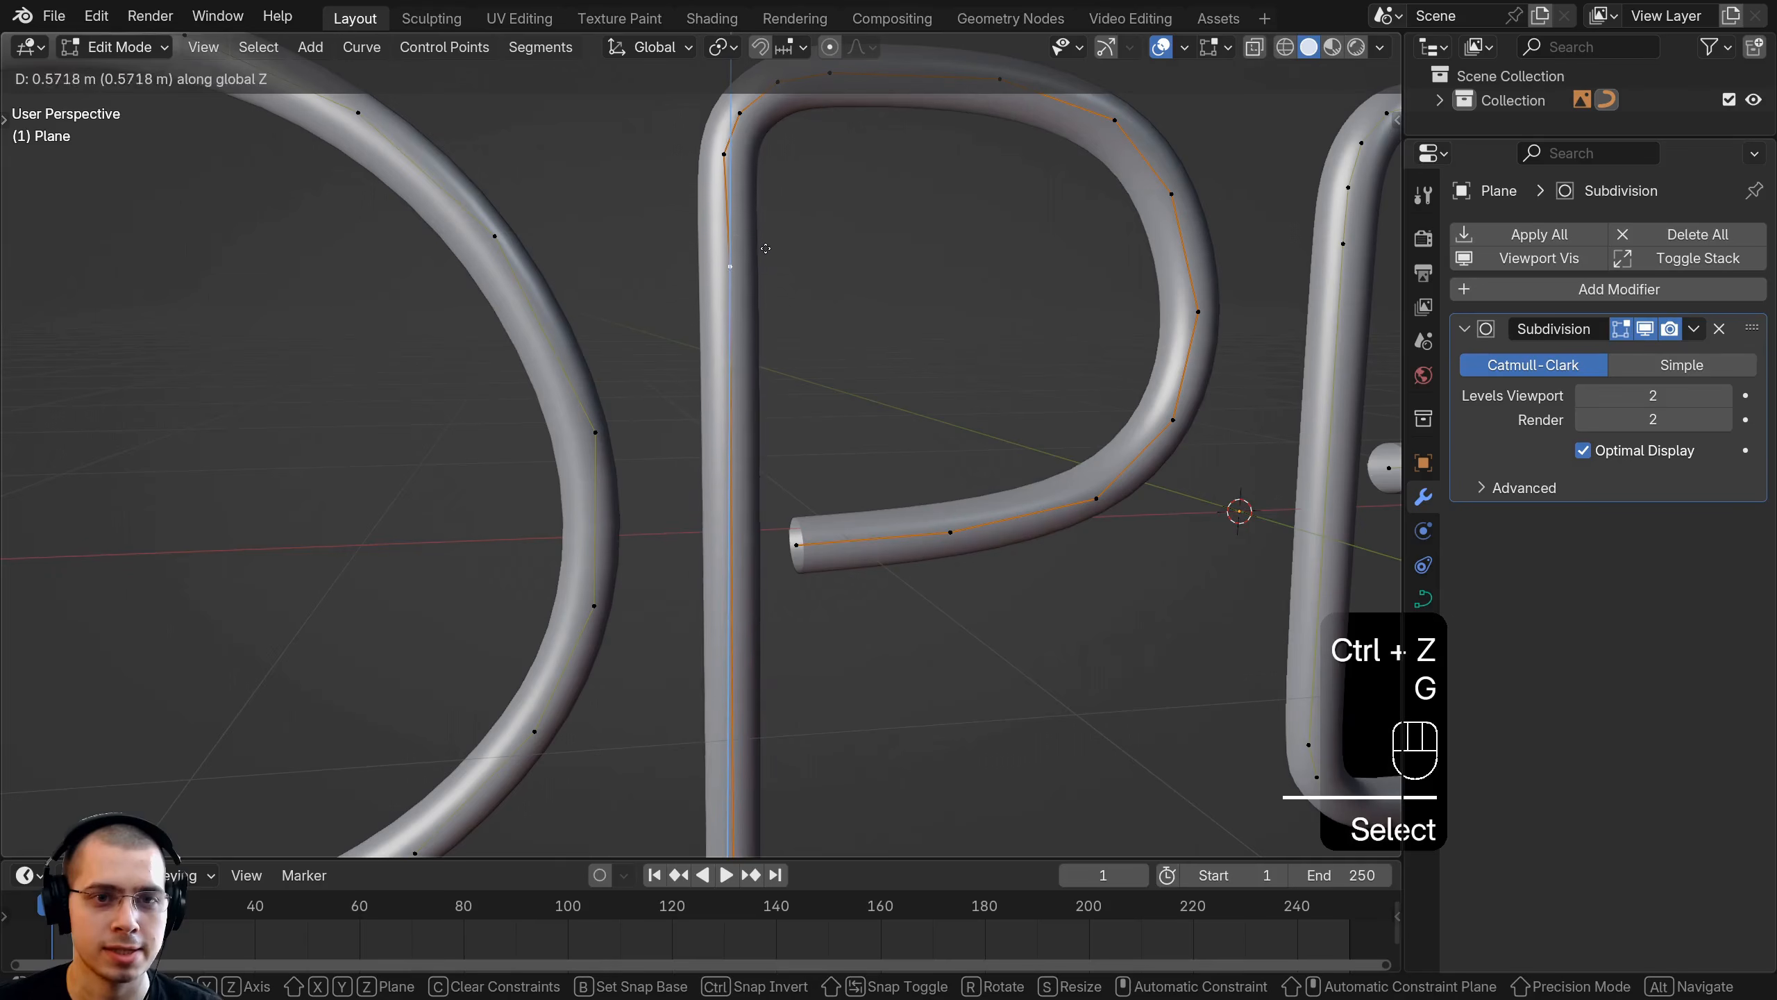
{"action": "left_click", "coordinate": [767, 220]}
{"action": "middle_click_drag", "start_coordinate": [765, 228], "coordinate": [719, 426], "text": "shift"}
{"action": "key", "text": "g"}
{"action": "left_click", "coordinate": [705, 426]}
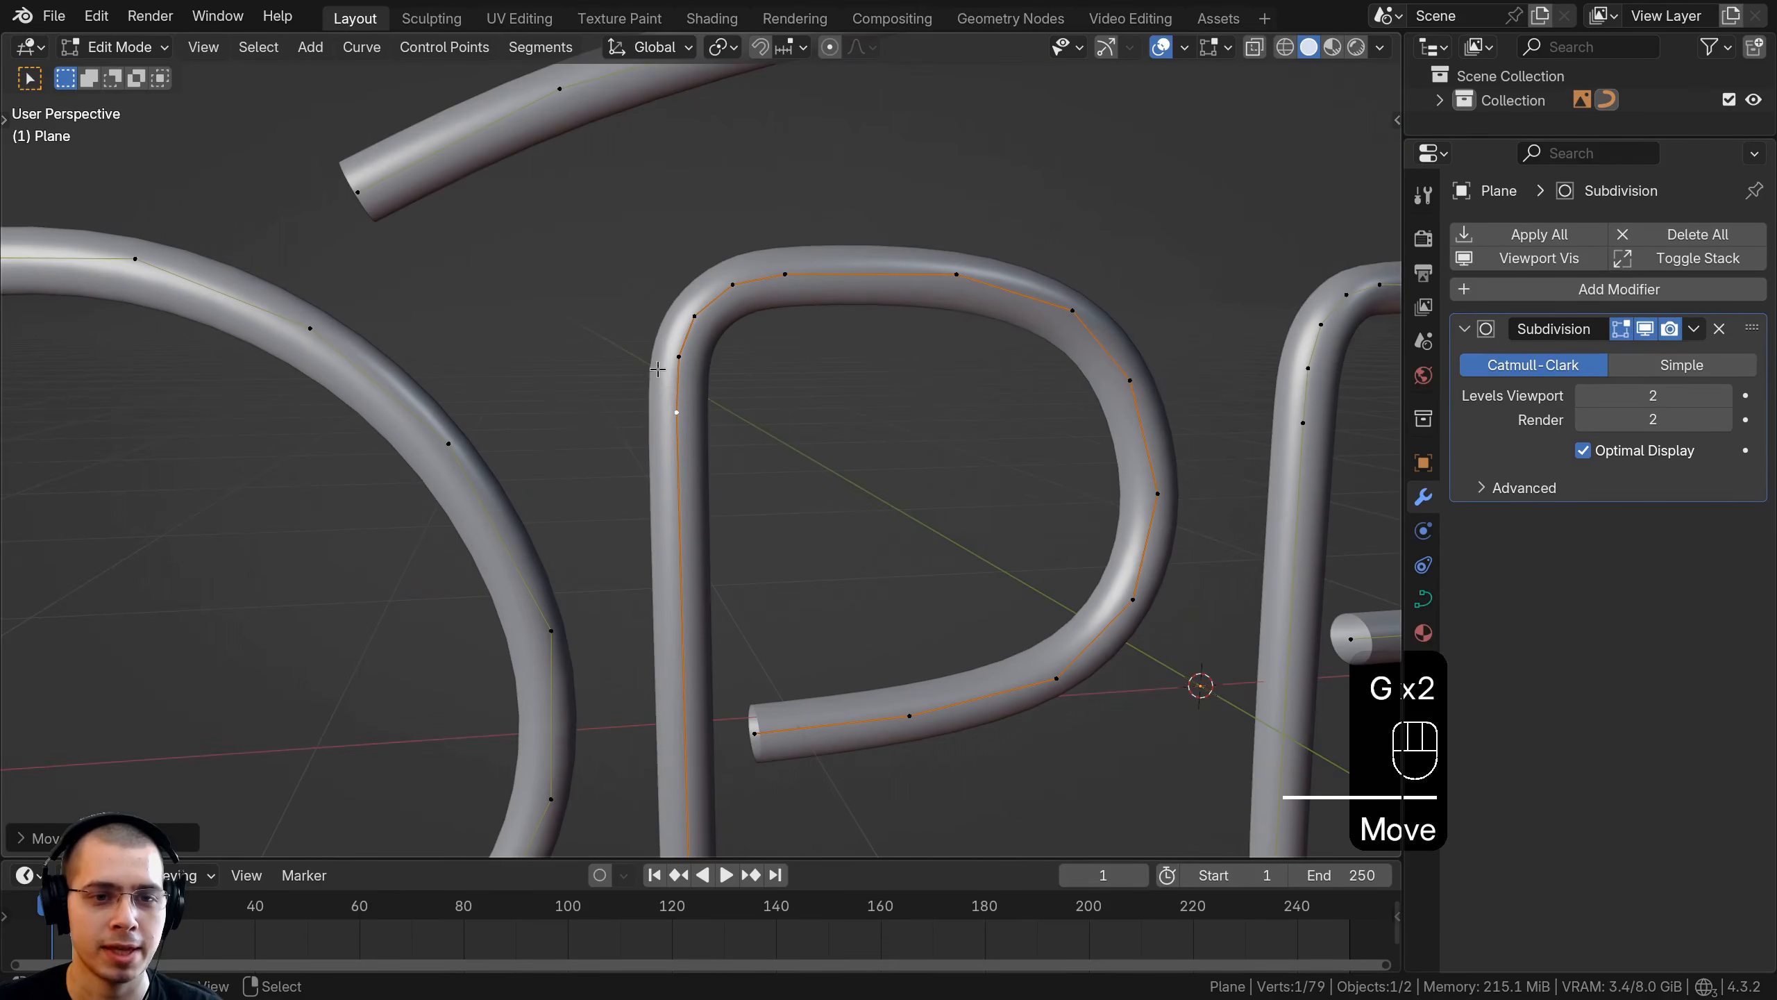
{"action": "key", "text": "g"}
{"action": "left_click", "coordinate": [697, 363]}
Extrude the open end of the P's bowl upward and slant the new segment inward
{"action": "scroll", "coordinate": [706, 425], "scroll_direction": "down", "scroll_amount": 2}
{"action": "middle_click_drag", "start_coordinate": [706, 425], "coordinate": [664, 301]}
{"action": "left_click", "coordinate": [705, 550]}
{"action": "scroll", "coordinate": [703, 547], "scroll_direction": "up", "scroll_amount": 2}
{"action": "key", "text": "e"}
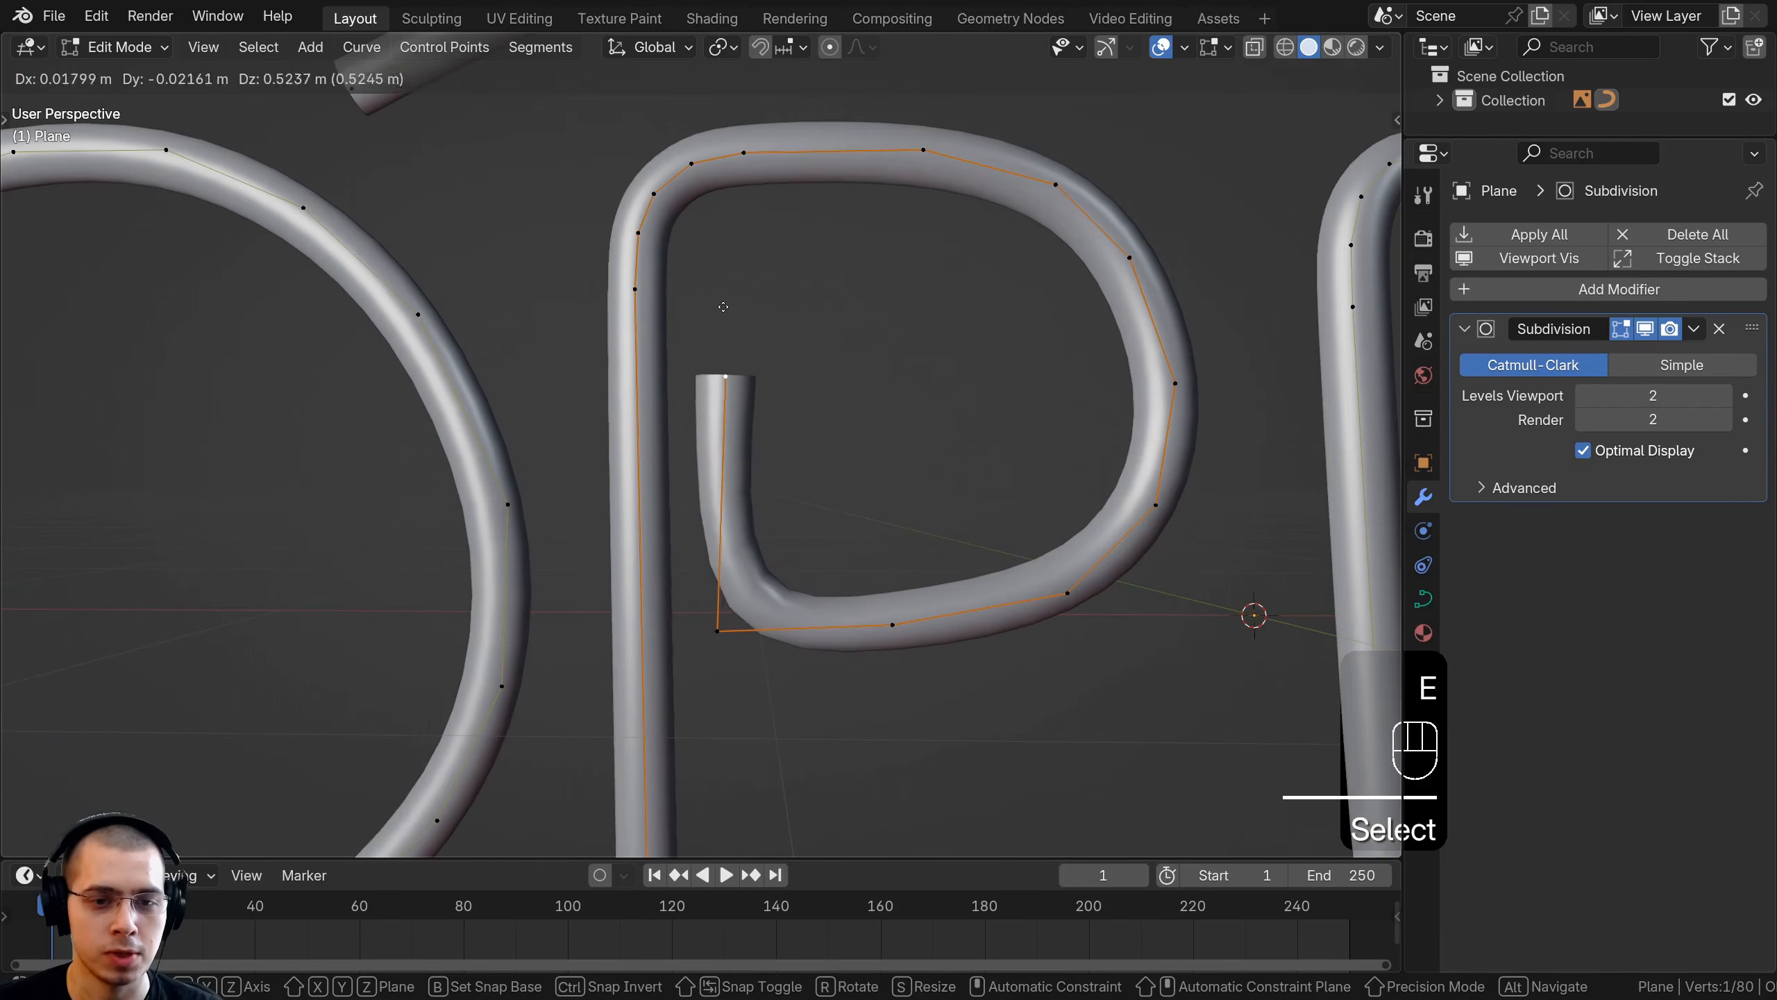
{"action": "left_click", "coordinate": [730, 294]}
{"action": "middle_click_drag", "start_coordinate": [682, 463], "coordinate": [664, 326], "text": "shift"}
{"action": "scroll", "coordinate": [688, 343], "scroll_direction": "up", "scroll_amount": 2}
{"action": "key", "text": "g"}
{"action": "left_click", "coordinate": [821, 329]}
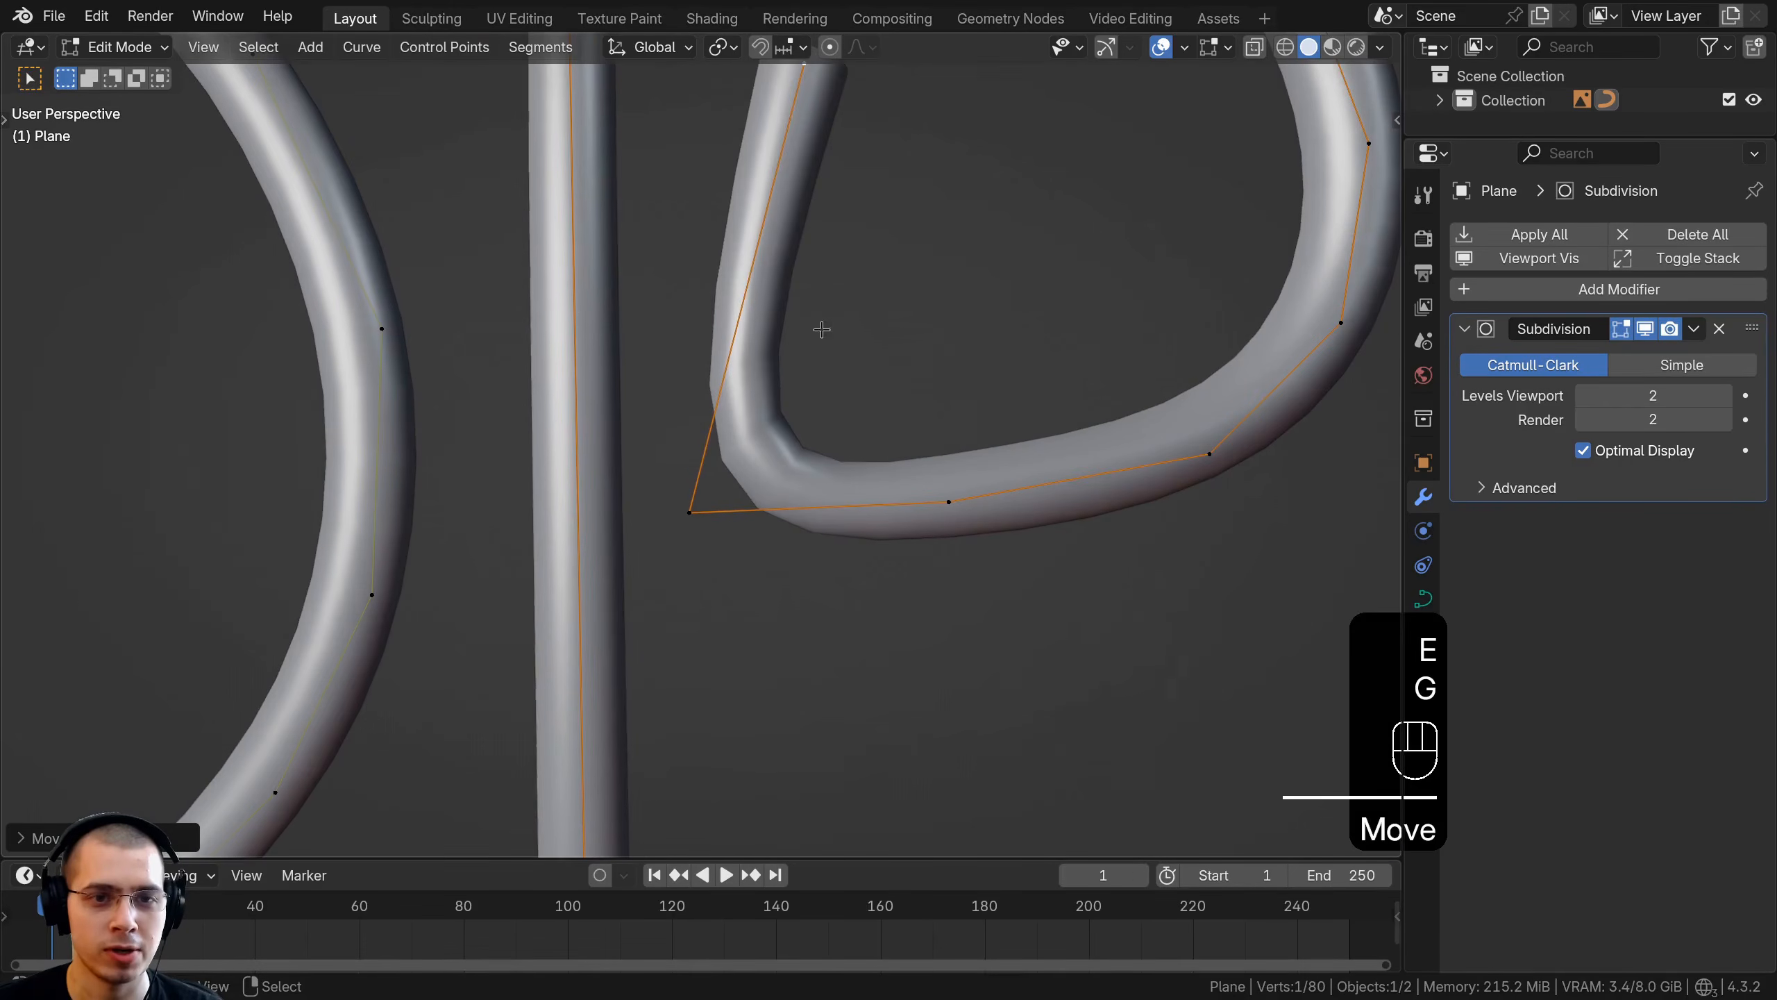
Subdivide the slanted segment extruded from the P's bowl twice
{"action": "scroll", "coordinate": [741, 516], "scroll_direction": "down", "scroll_amount": 2}
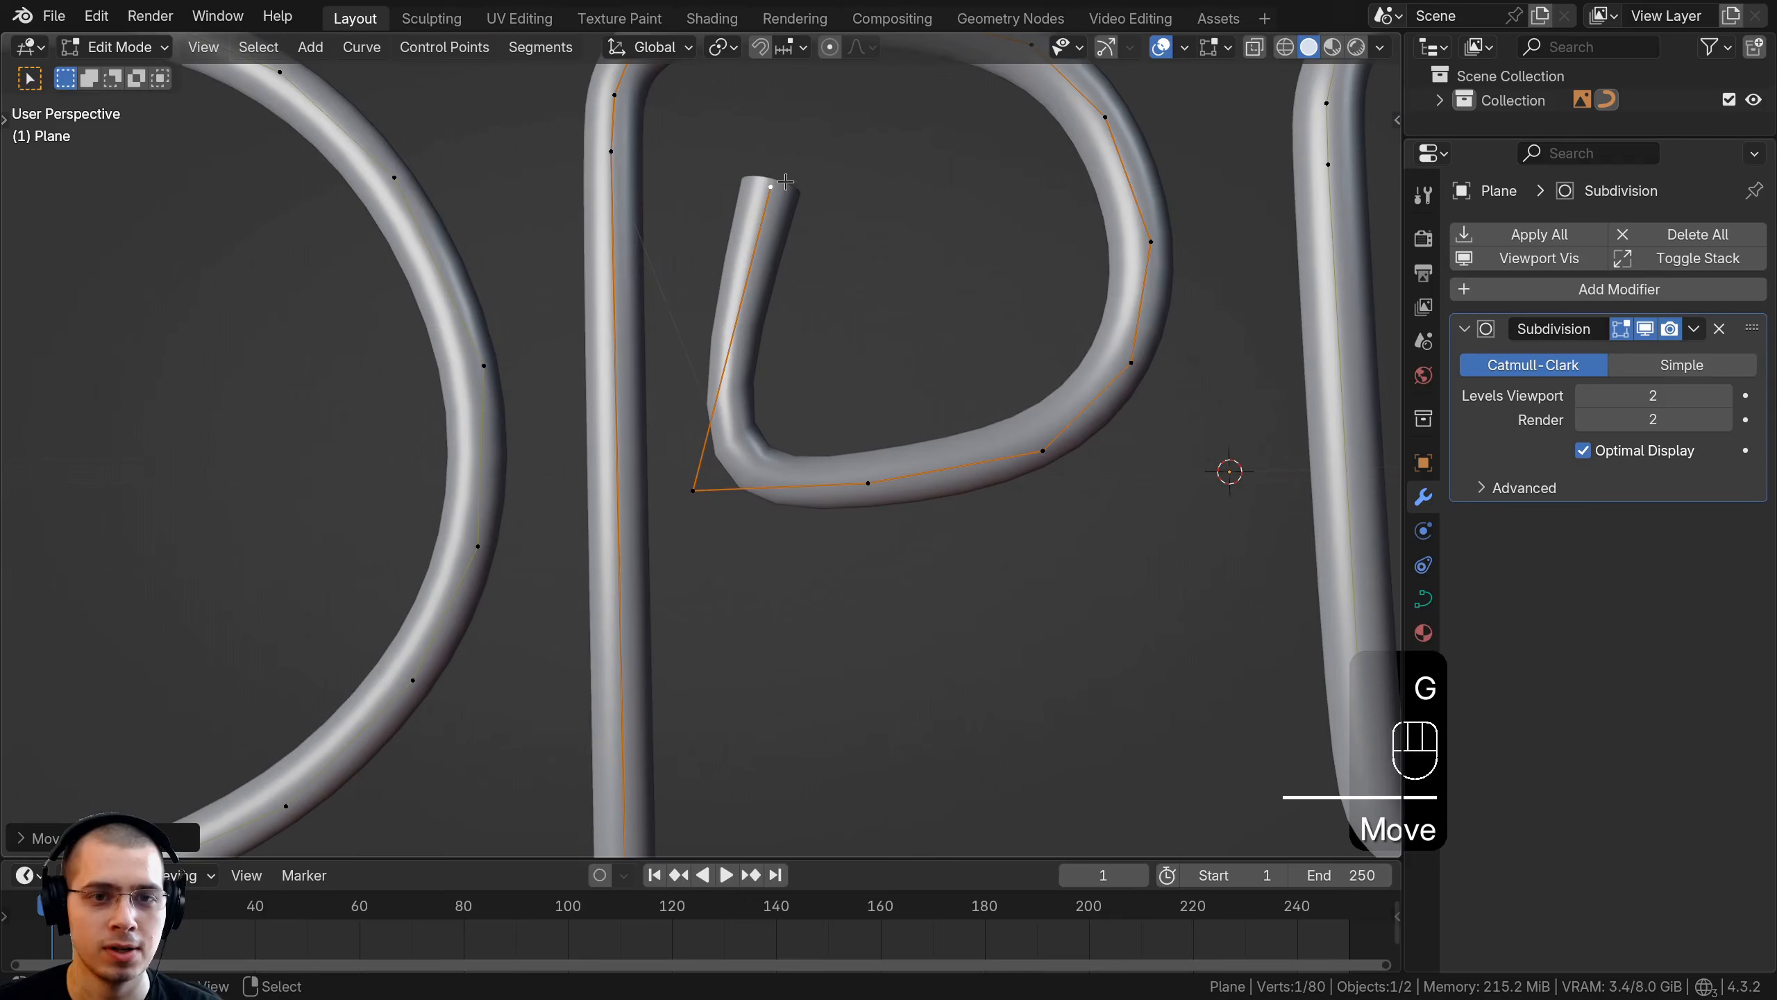
{"action": "right_click", "coordinate": [693, 489], "text": "shift"}
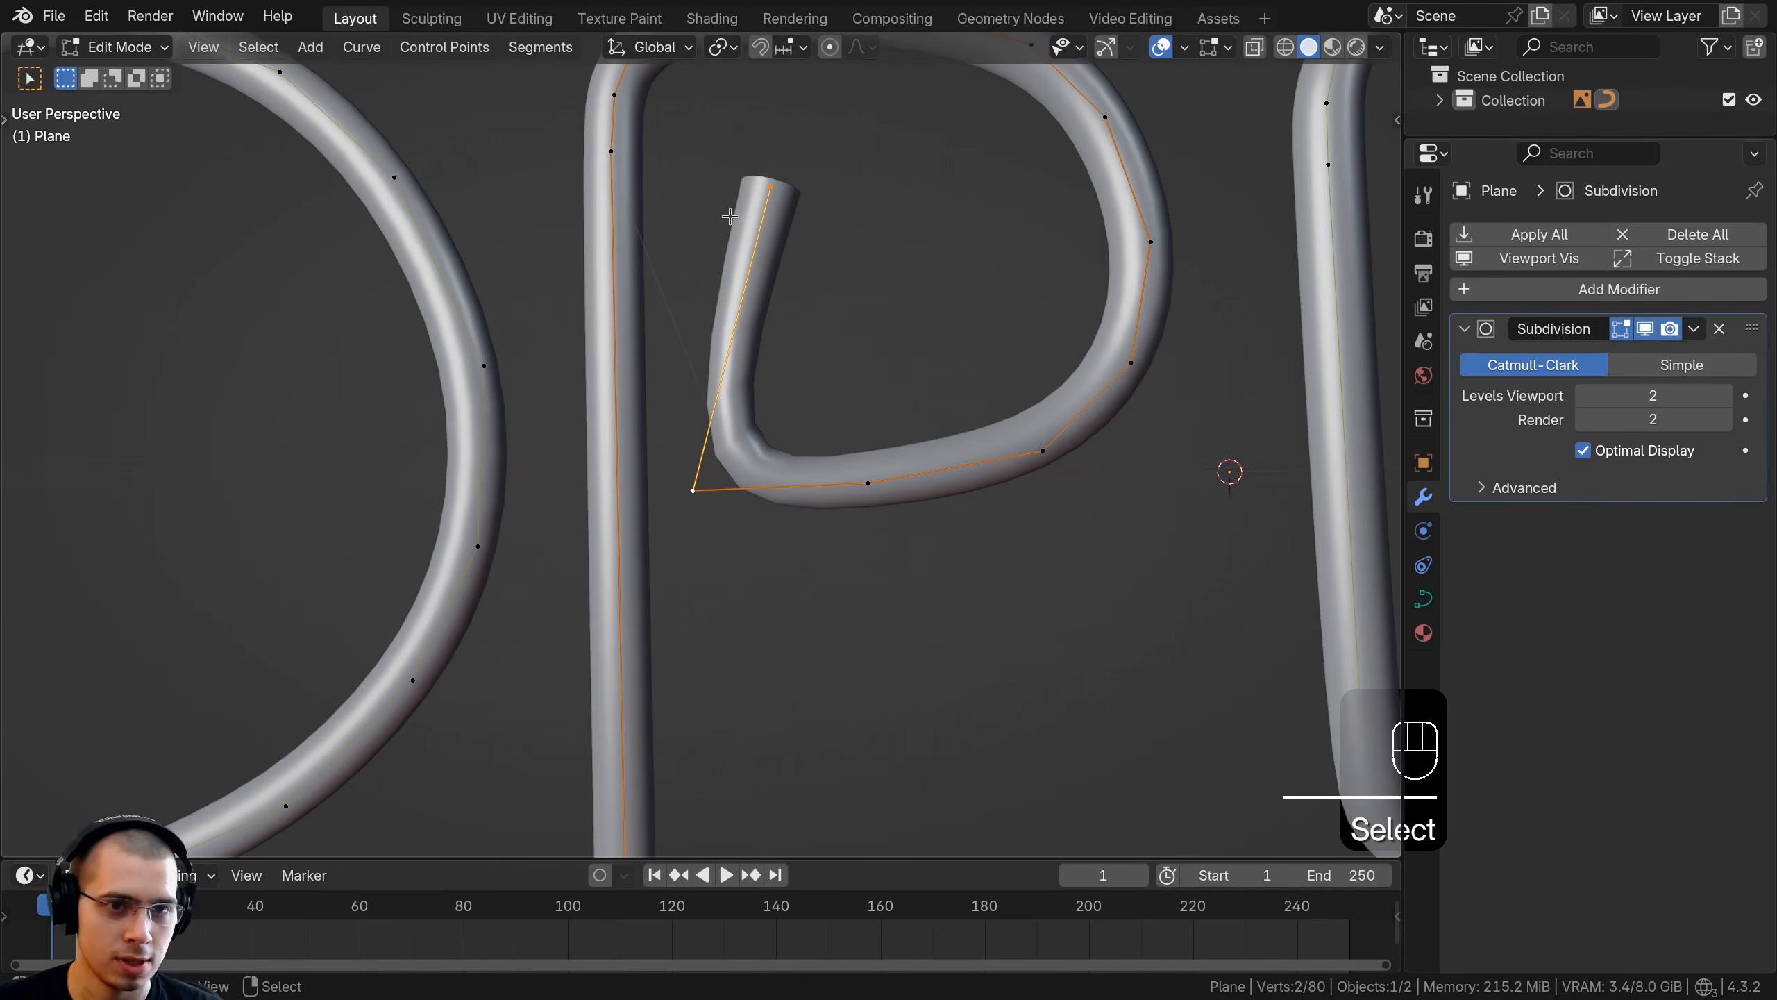
{"action": "key", "text": "w"}
{"action": "left_click", "coordinate": [705, 217]}
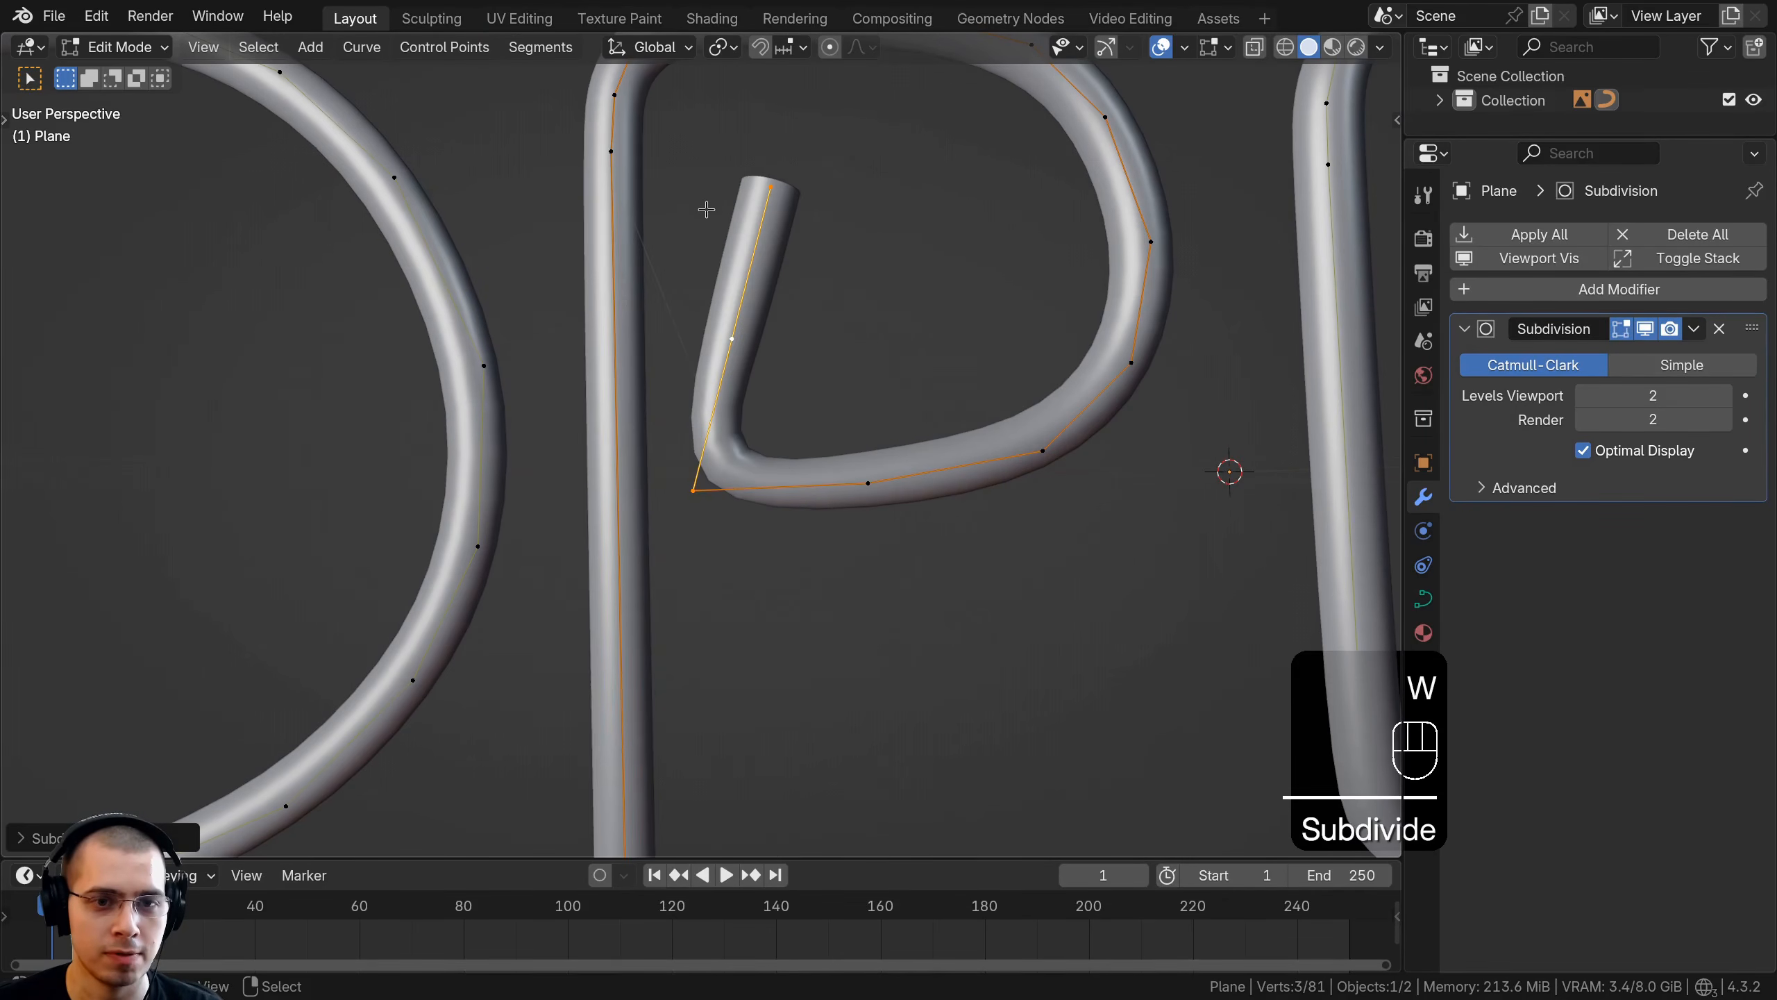
{"action": "key", "text": "w"}
{"action": "left_click", "coordinate": [713, 219]}
Move the extruded segment's new points down around the sharp corner of the P's bowl to round the bend
{"action": "right_click", "coordinate": [740, 332]}
{"action": "key", "text": "g"}
{"action": "right_click", "coordinate": [712, 413]}
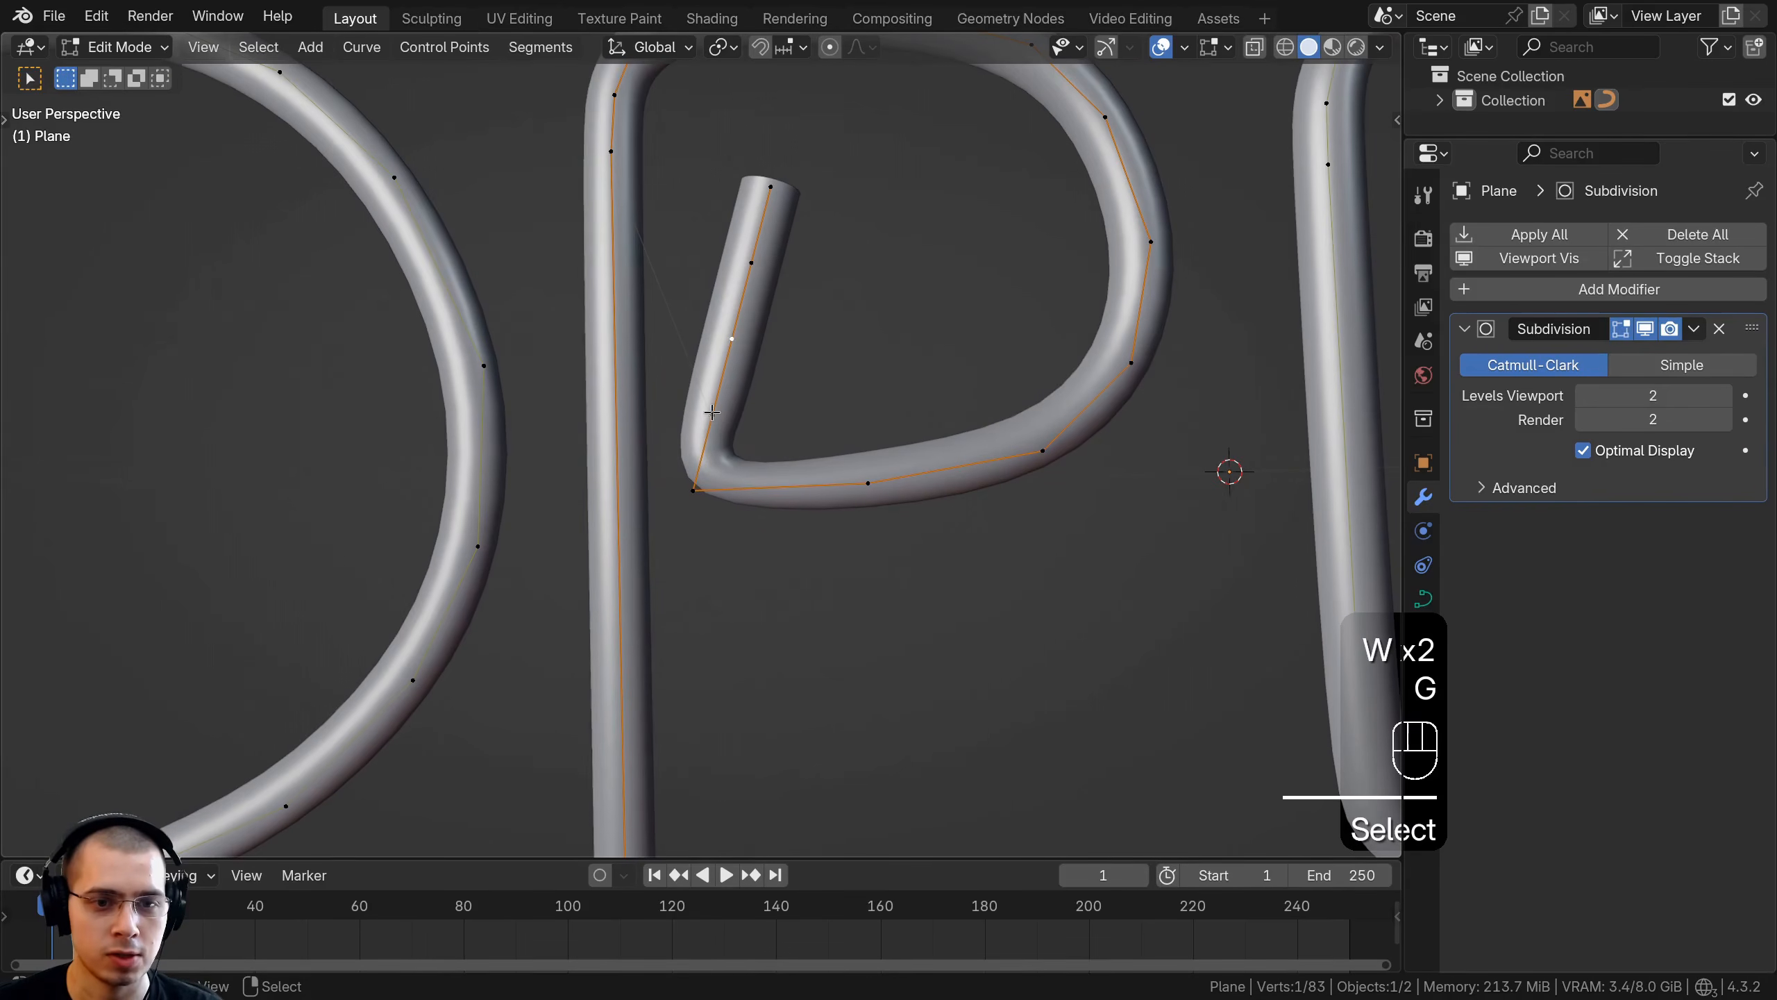
{"action": "key", "text": "g"}
{"action": "left_click", "coordinate": [664, 501]}
{"action": "right_click", "coordinate": [738, 352]}
{"action": "key", "text": "g"}
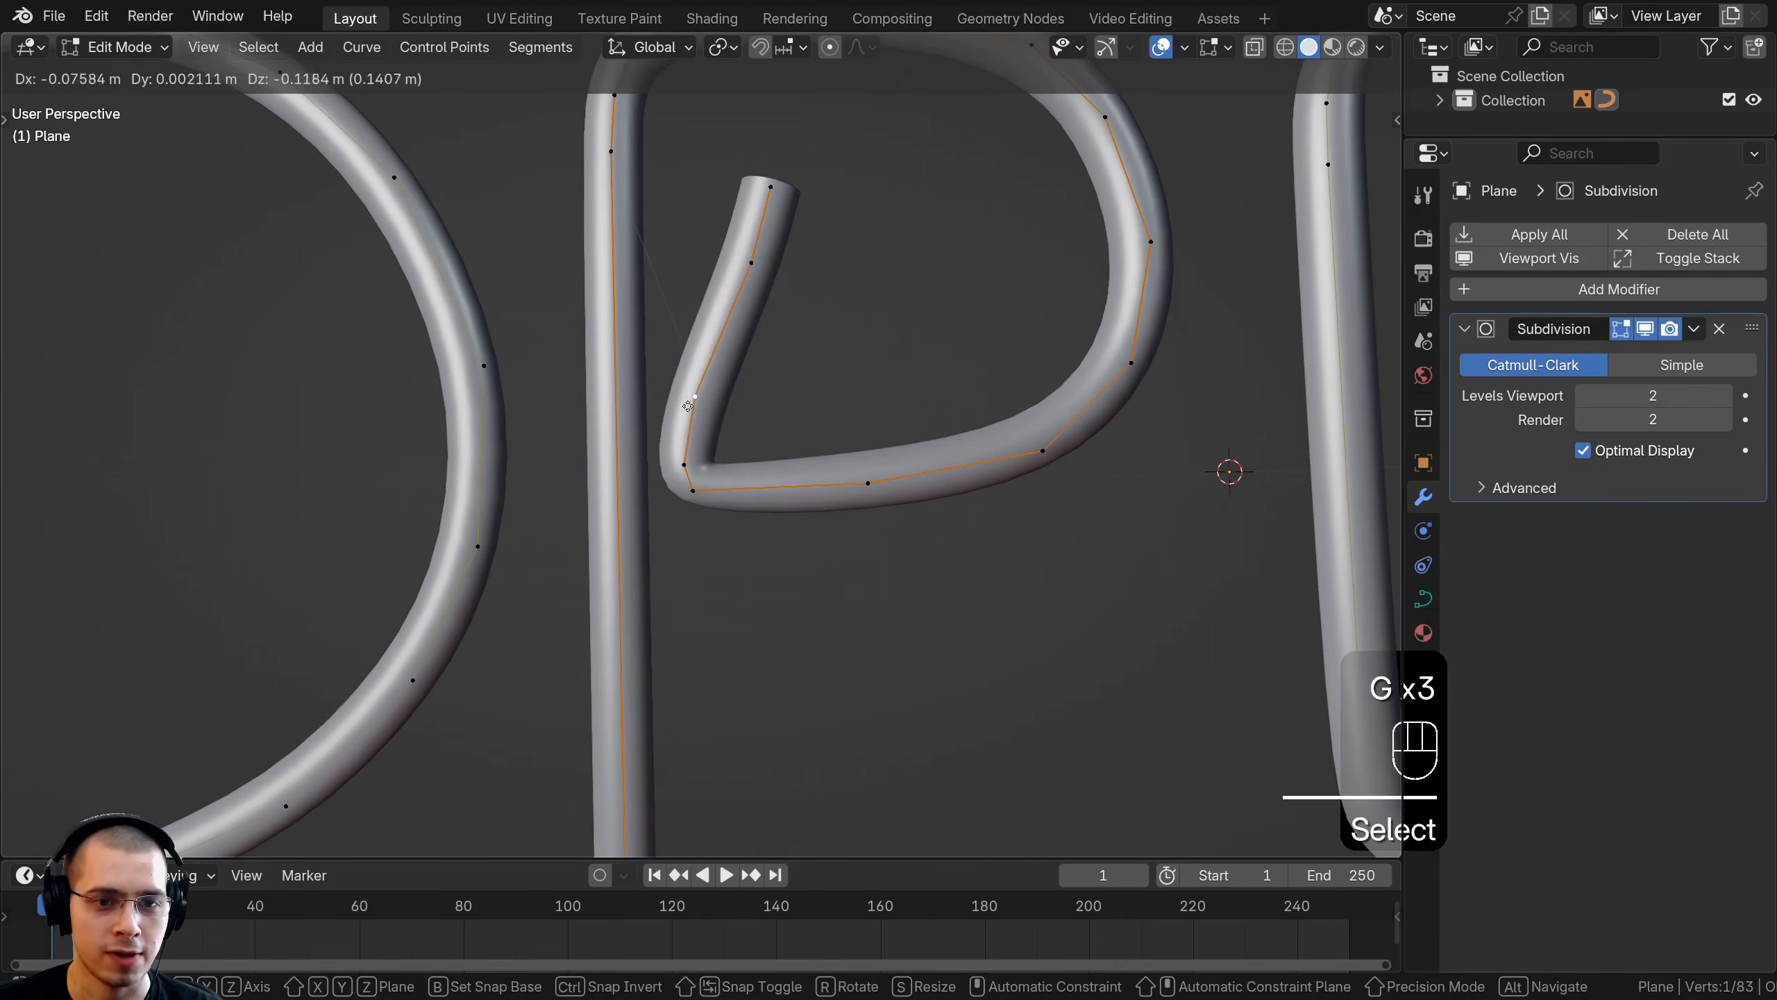
{"action": "left_click", "coordinate": [694, 471]}
{"action": "right_click", "coordinate": [701, 496]}
{"action": "key", "text": "g"}
{"action": "left_click", "coordinate": [703, 498]}
{"action": "right_click", "coordinate": [742, 289]}
{"action": "key", "text": "g"}
{"action": "left_click", "coordinate": [696, 368]}
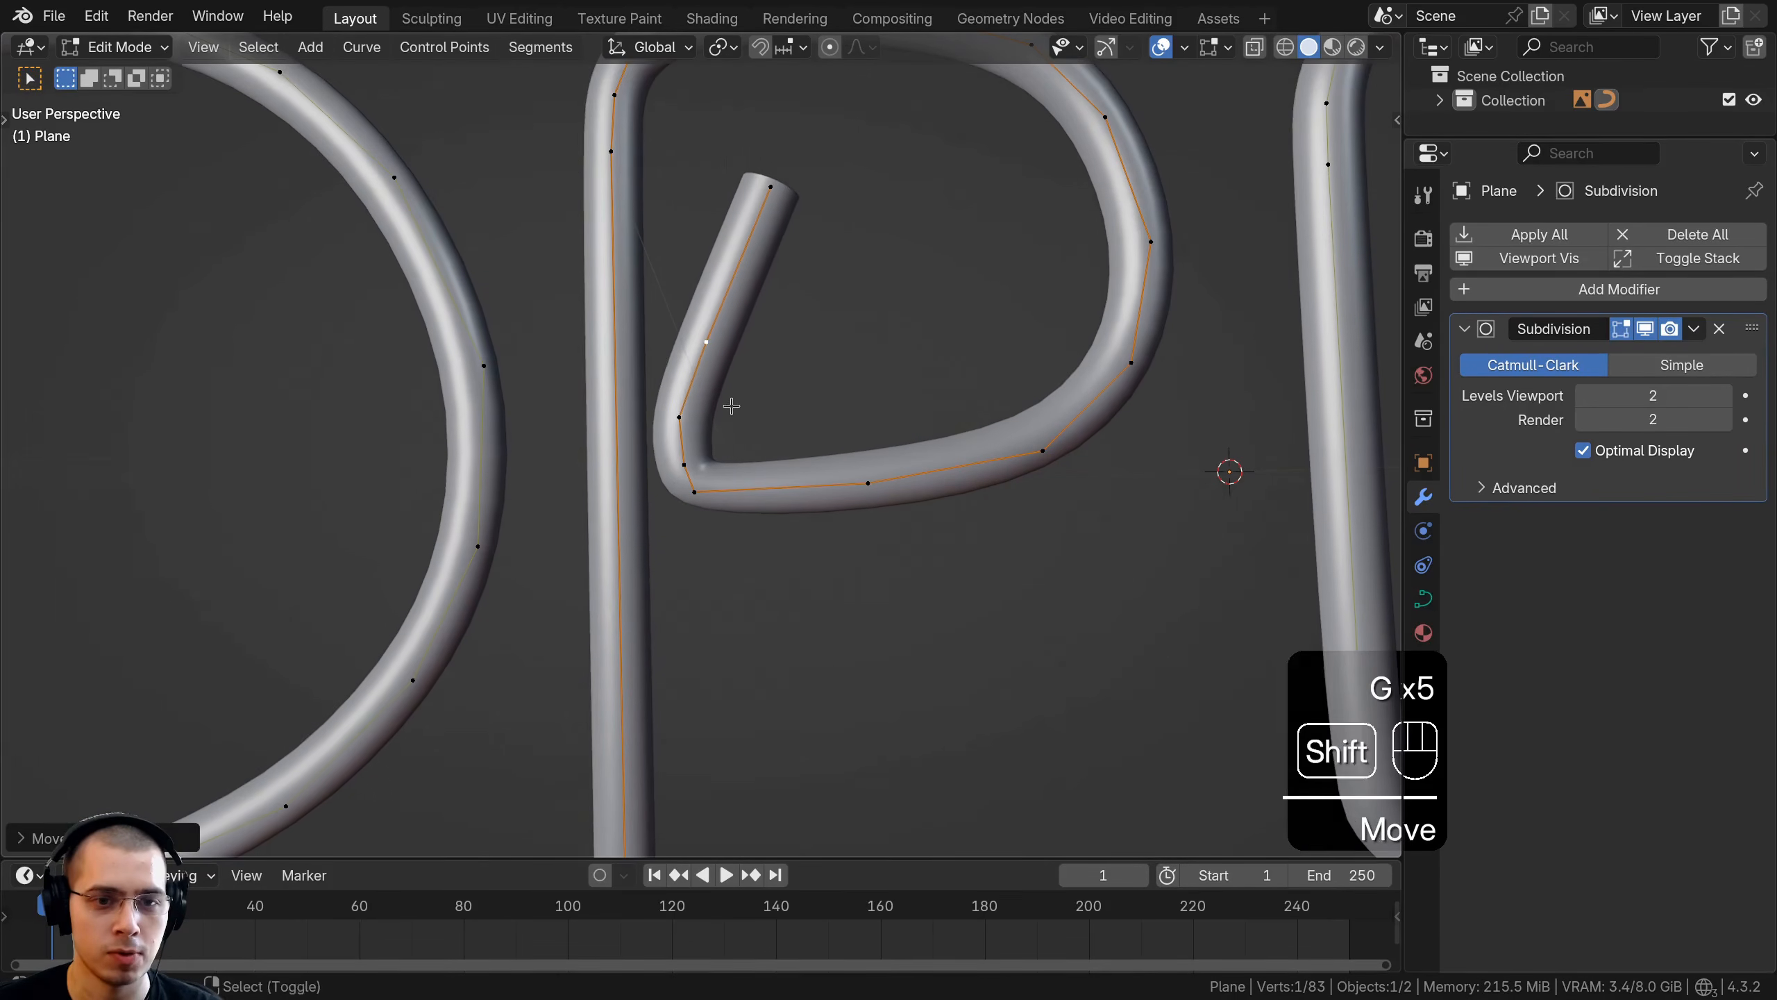
Subdivide the bowl segment beside the bend and move its new point toward the corner
{"action": "middle_click_drag", "start_coordinate": [714, 441], "coordinate": [714, 404], "text": "shift"}
{"action": "scroll", "coordinate": [715, 404], "scroll_direction": "up", "scroll_amount": 4}
{"action": "scroll", "coordinate": [767, 420], "scroll_direction": "down", "scroll_amount": 1}
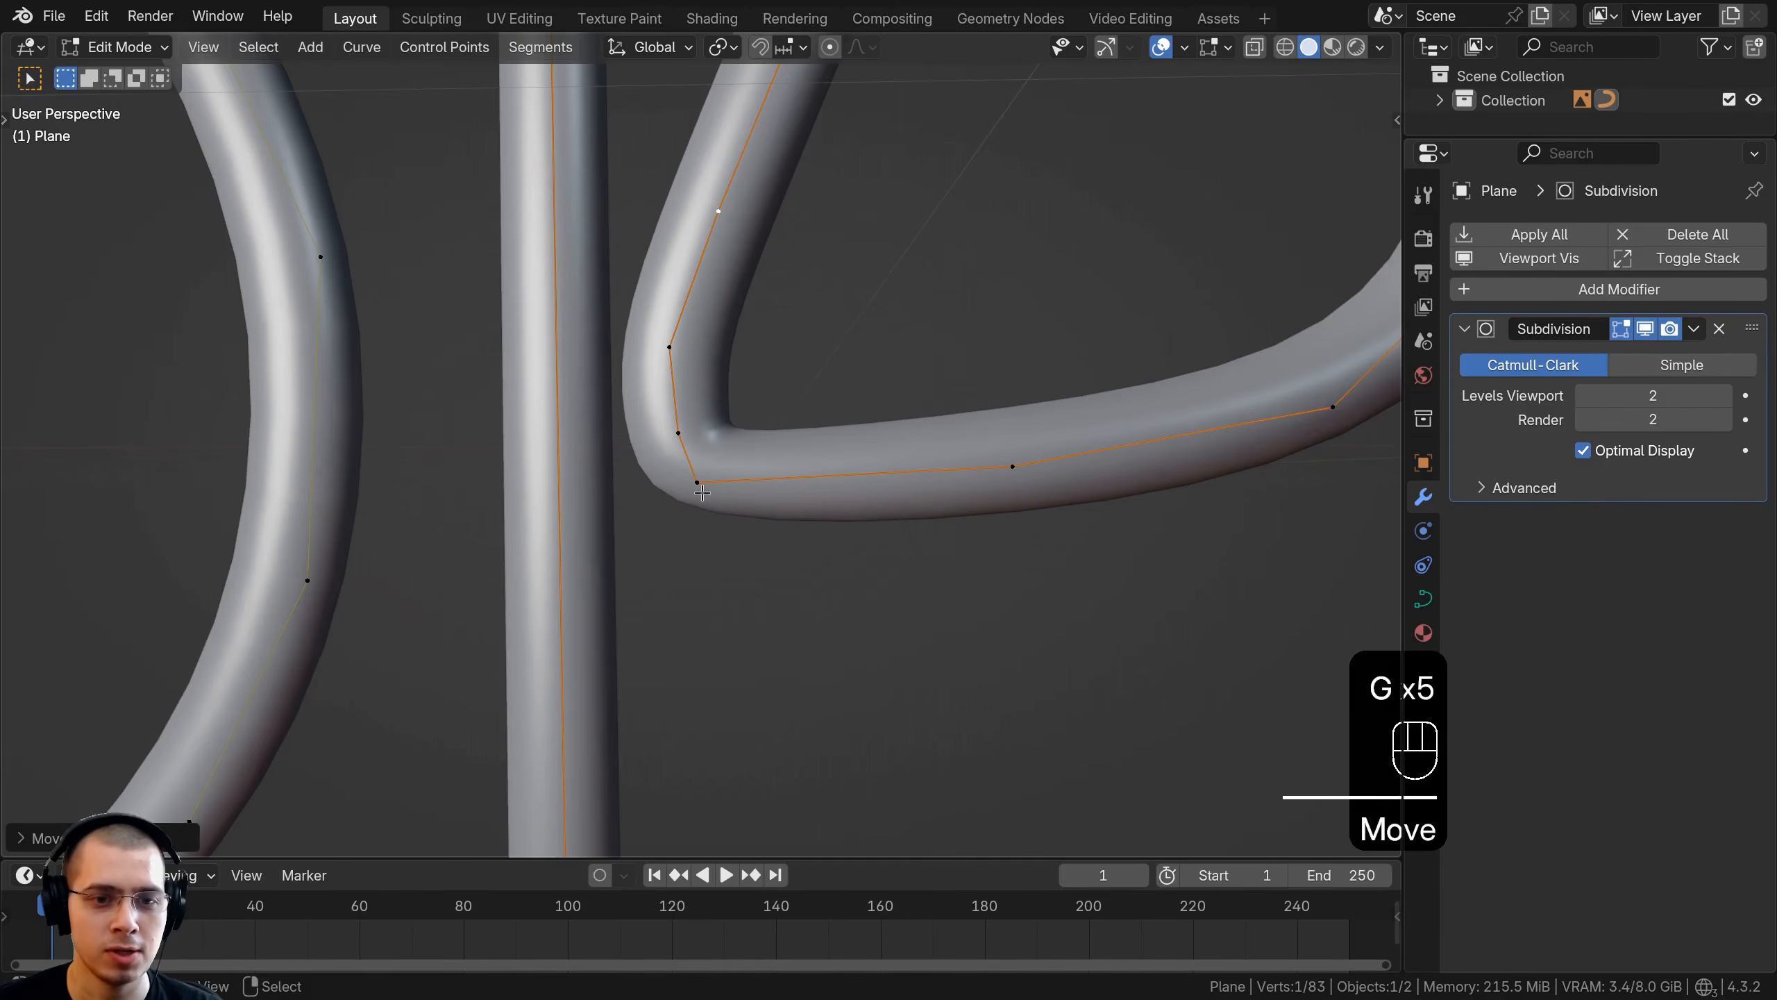
{"action": "right_click", "coordinate": [992, 481]}
{"action": "key", "text": "w"}
{"action": "right_click", "coordinate": [720, 483], "text": "shift"}
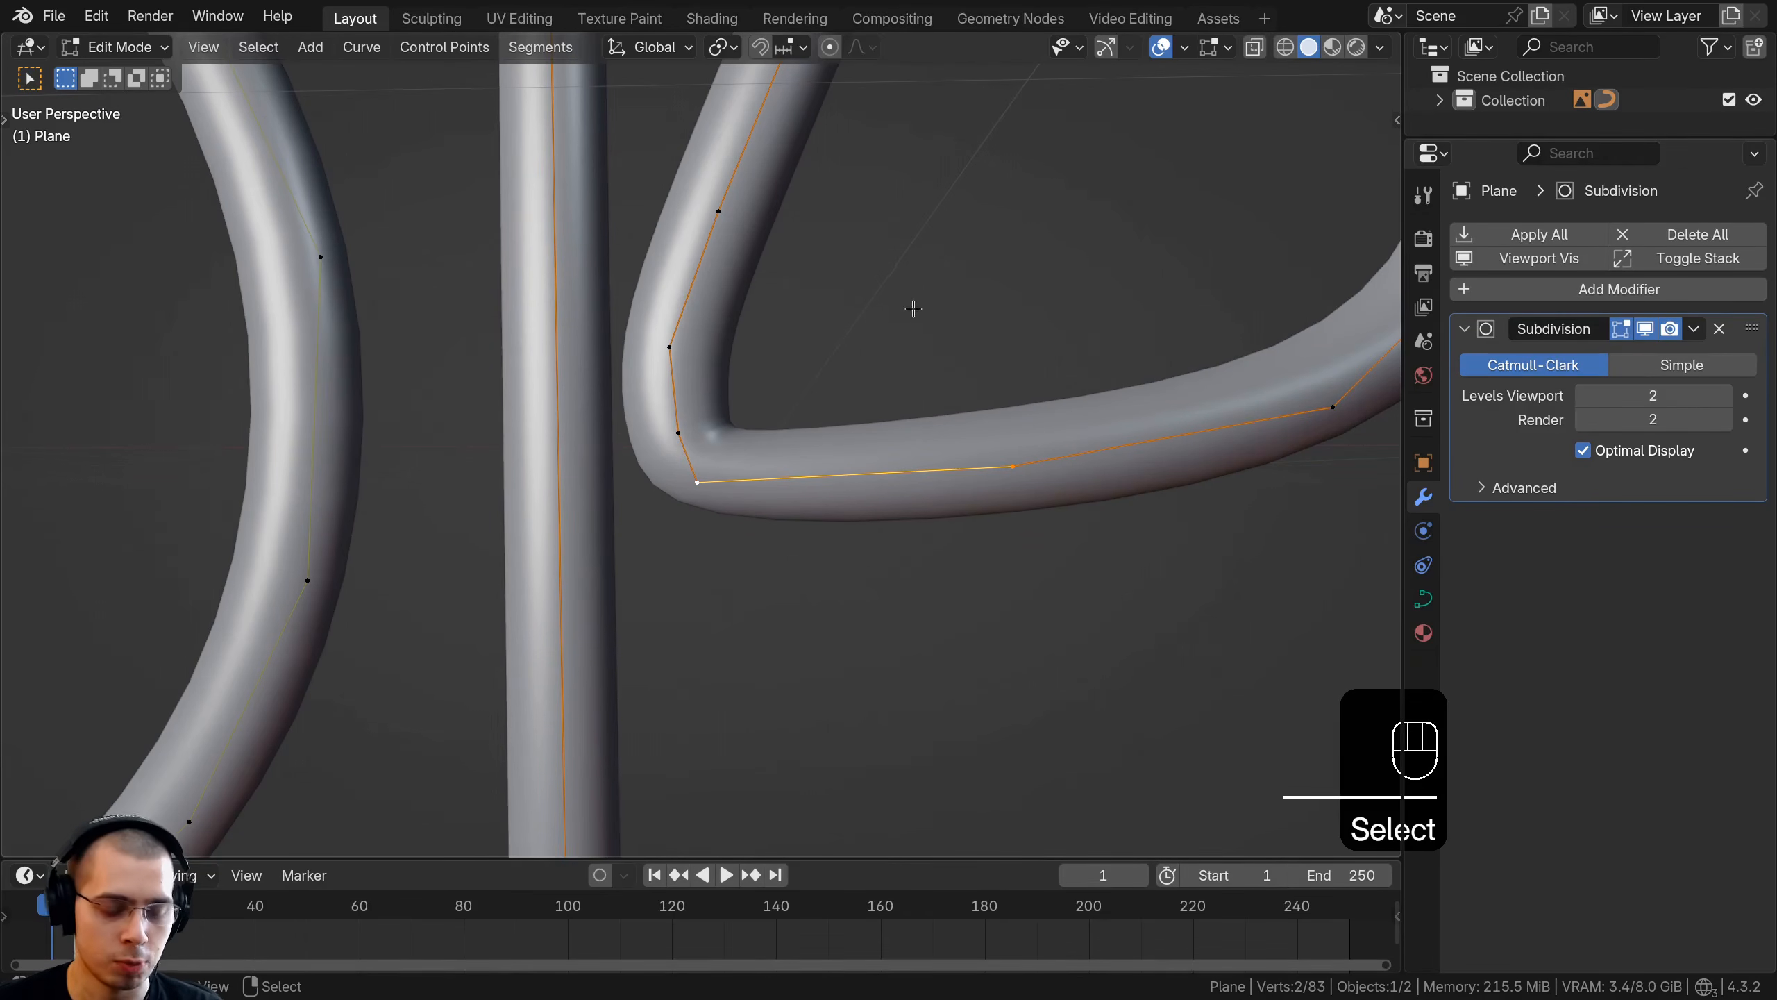
{"action": "key", "text": "w"}
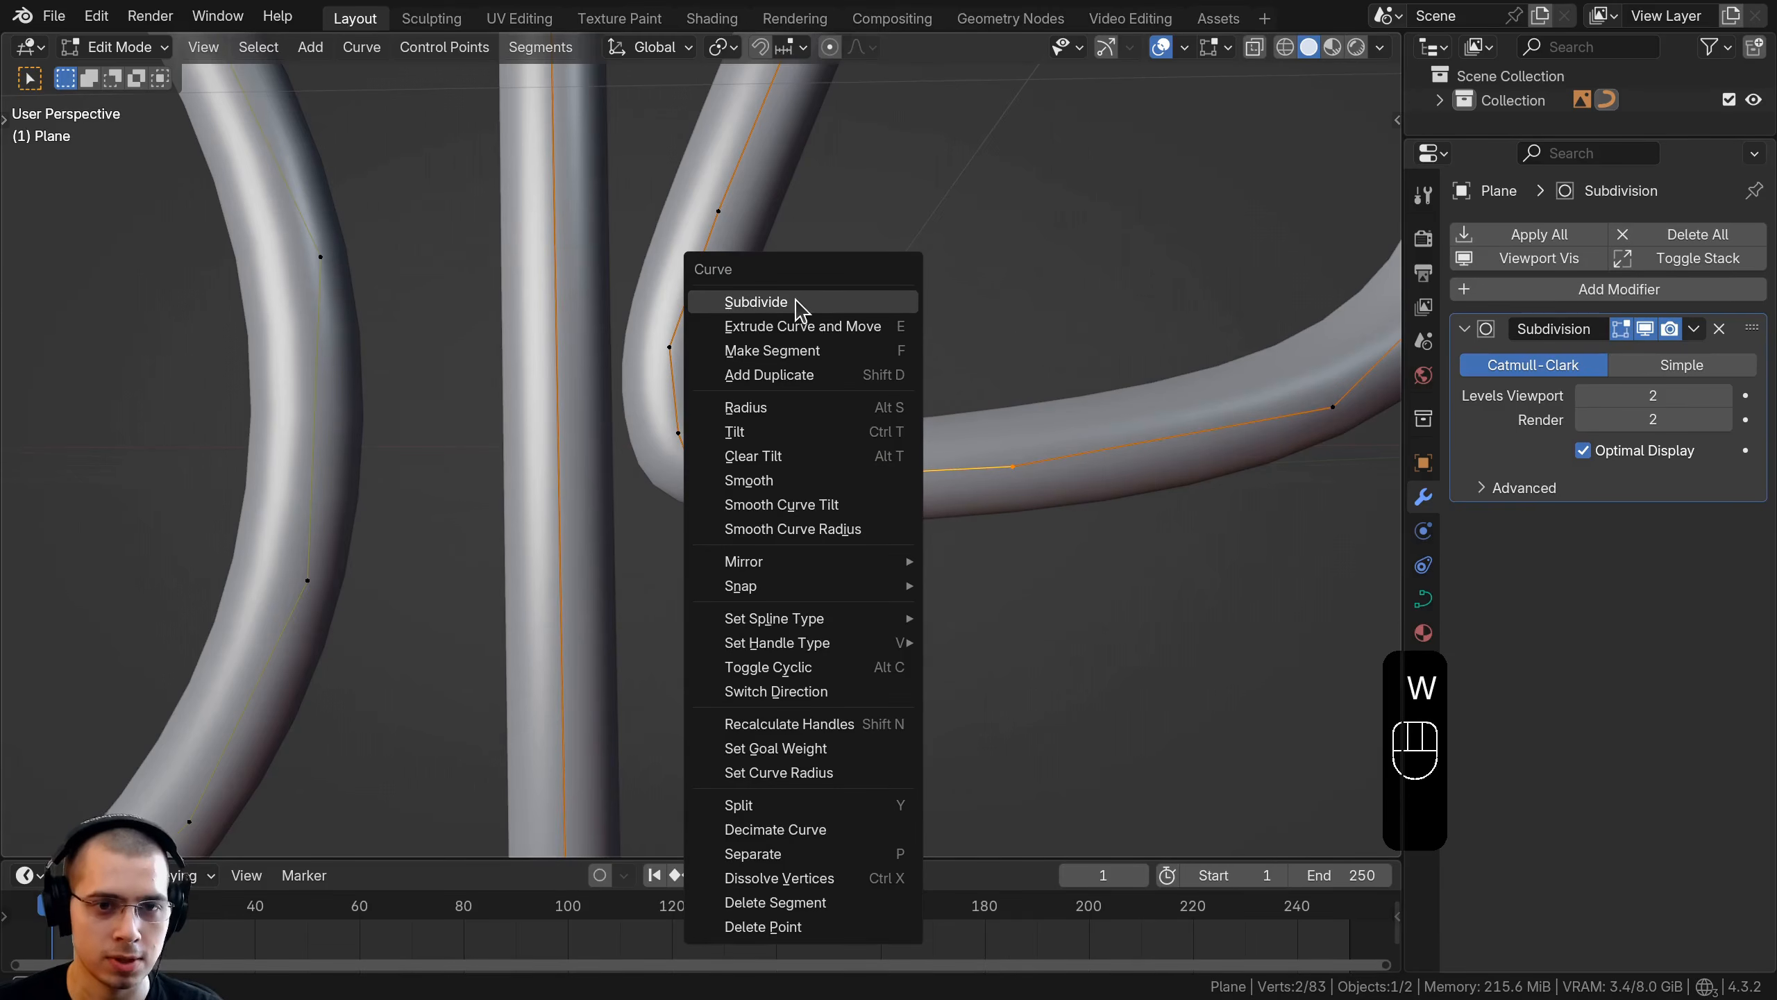
{"action": "left_click", "coordinate": [797, 303]}
{"action": "middle_click_drag", "start_coordinate": [810, 326], "coordinate": [840, 328]}
{"action": "right_click", "coordinate": [857, 479]}
{"action": "key", "text": "g"}
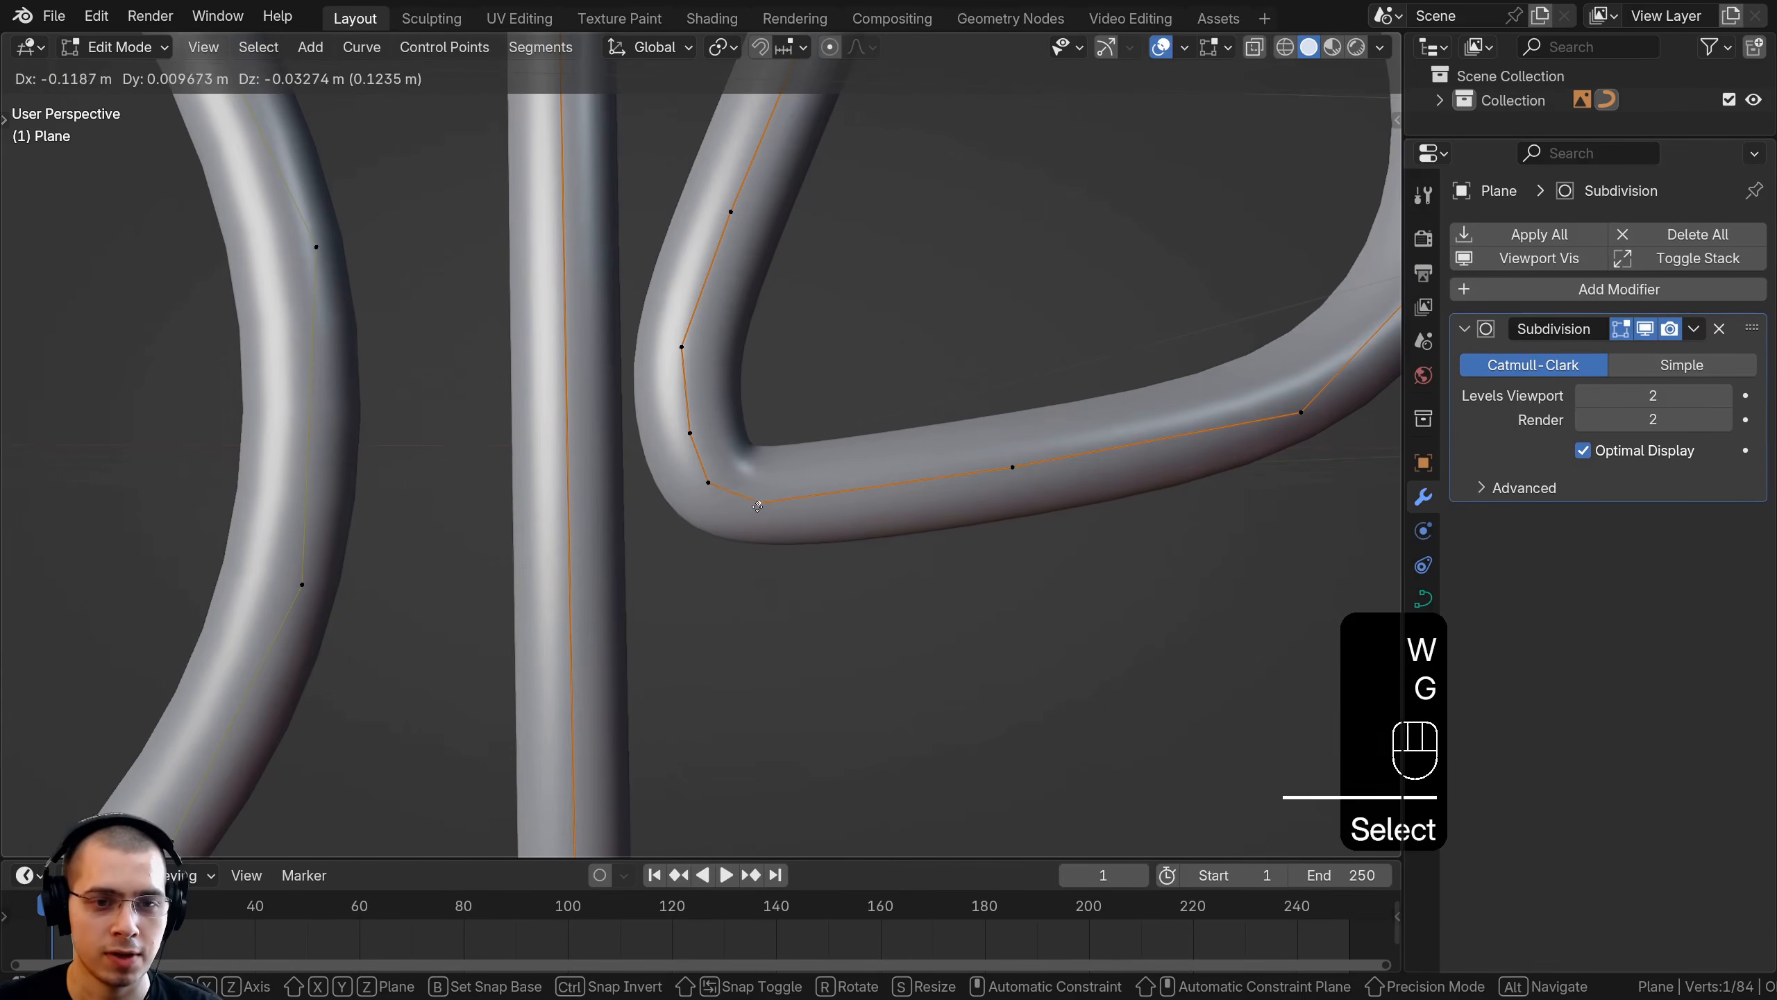
{"action": "left_click", "coordinate": [762, 513]}
Undo the bend edits, subdivisions and extrusion at the open end of the P's bowl
{"action": "scroll", "coordinate": [770, 476], "scroll_direction": "down", "scroll_amount": 3}
{"action": "key", "text": "ctrl+z"}
{"action": "key", "text": "ctrl+z"}
{"action": "key", "text": "ctrl+z"}
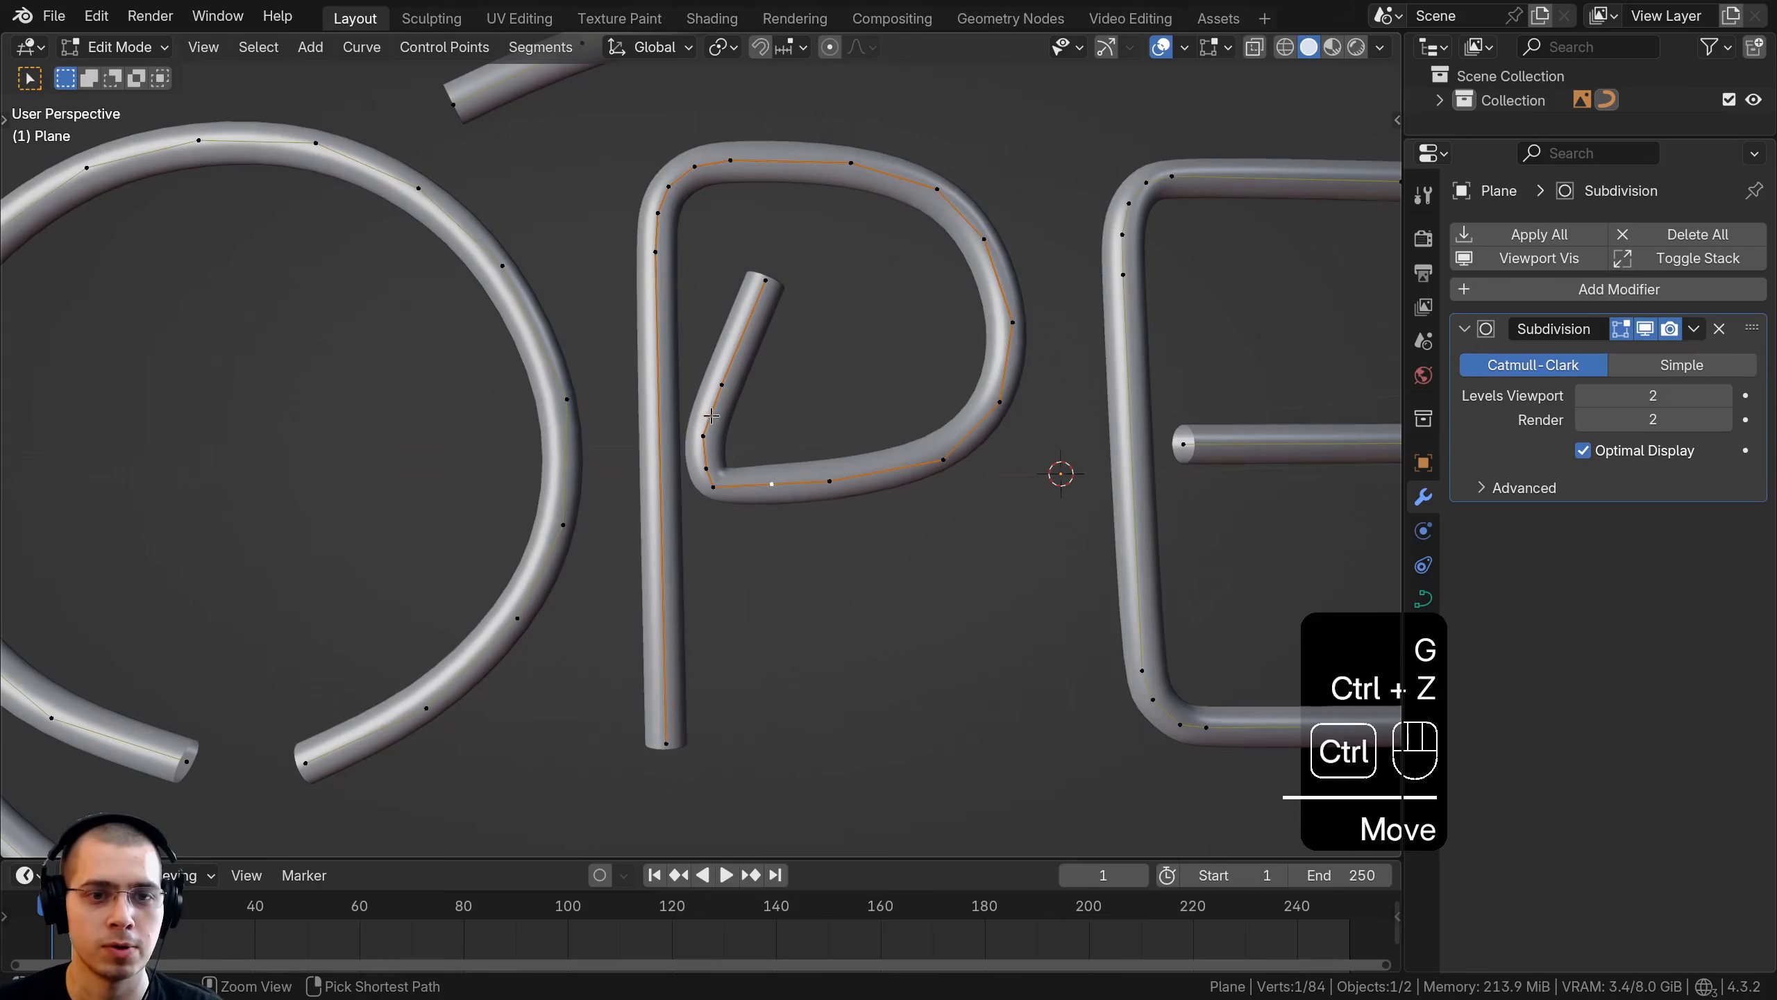
{"action": "key", "text": "ctrl+z"}
{"action": "key", "text": "ctrl+z"}
{"action": "key", "text": "ctrl+z"}
{"action": "key", "text": "ctrl+z"}
{"action": "key", "text": "ctrl+z"}
{"action": "key", "text": "ctrl+z"}
{"action": "key", "text": "ctrl+z"}
{"action": "key", "text": "ctrl+z"}
{"action": "key", "text": "ctrl+z"}
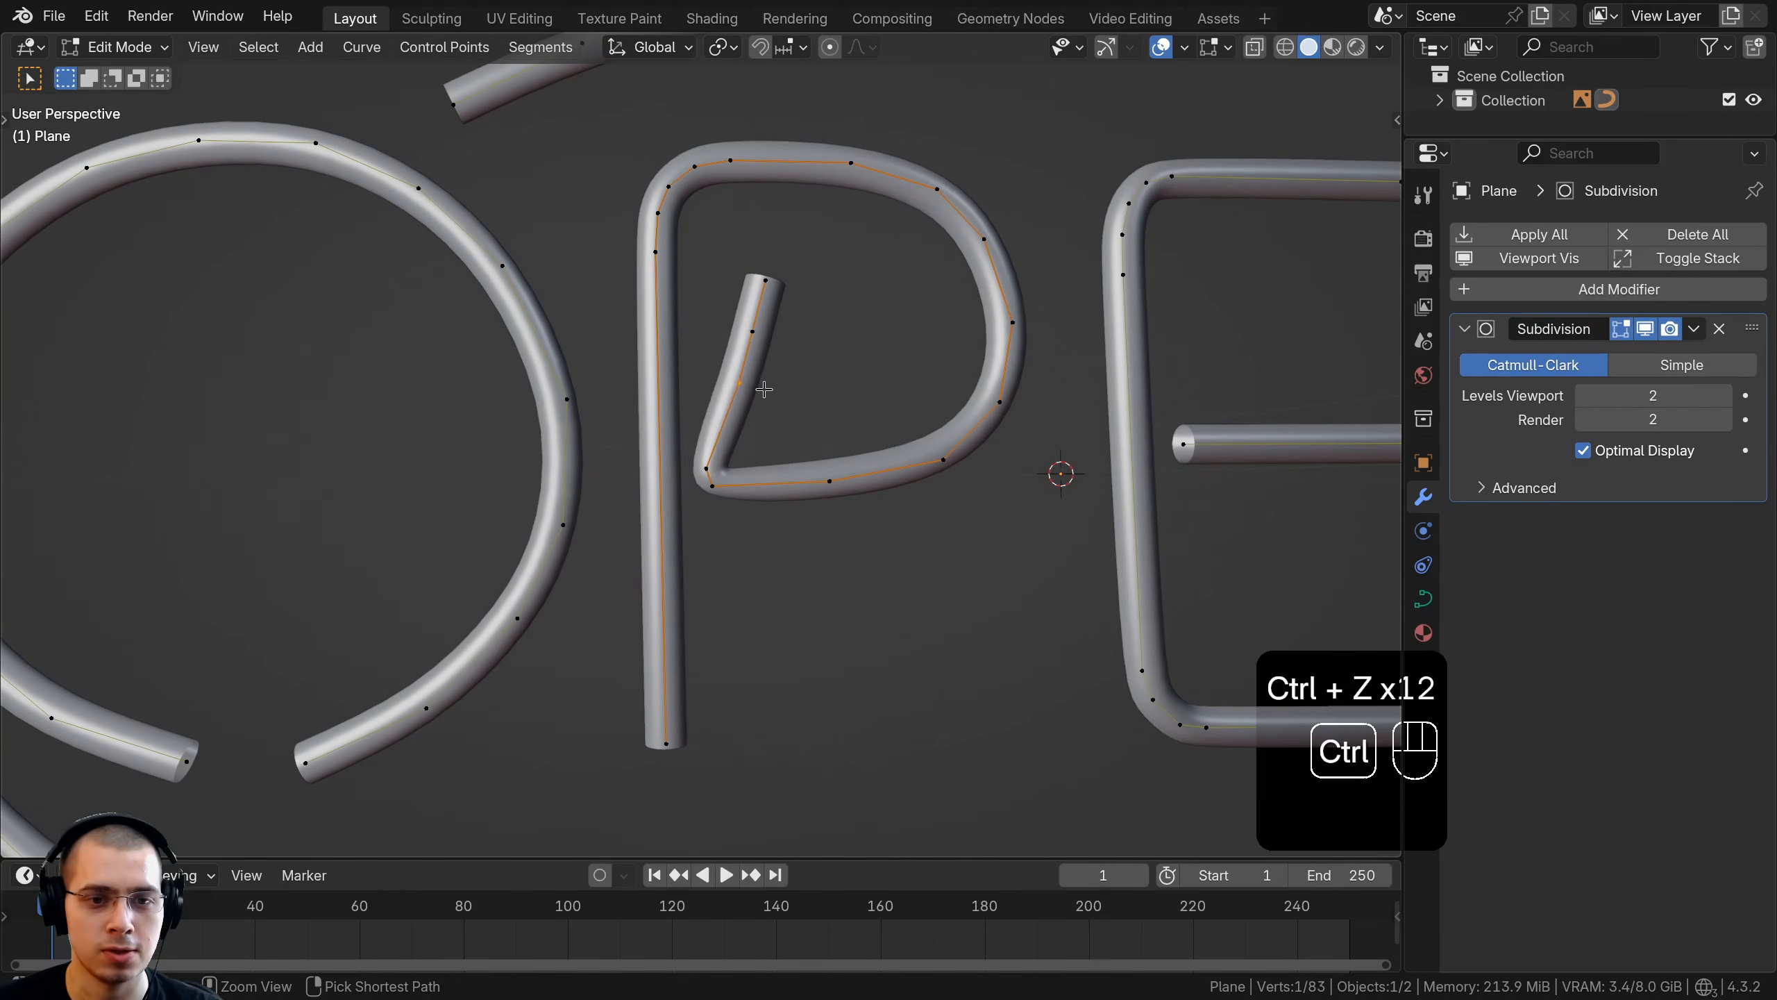
{"action": "key", "text": "ctrl+z"}
{"action": "key", "text": "ctrl+z"}
{"action": "key", "text": "ctrl+z"}
{"action": "key", "text": "ctrl+z"}
{"action": "key", "text": "ctrl+z"}
{"action": "key", "text": "ctrl+z"}
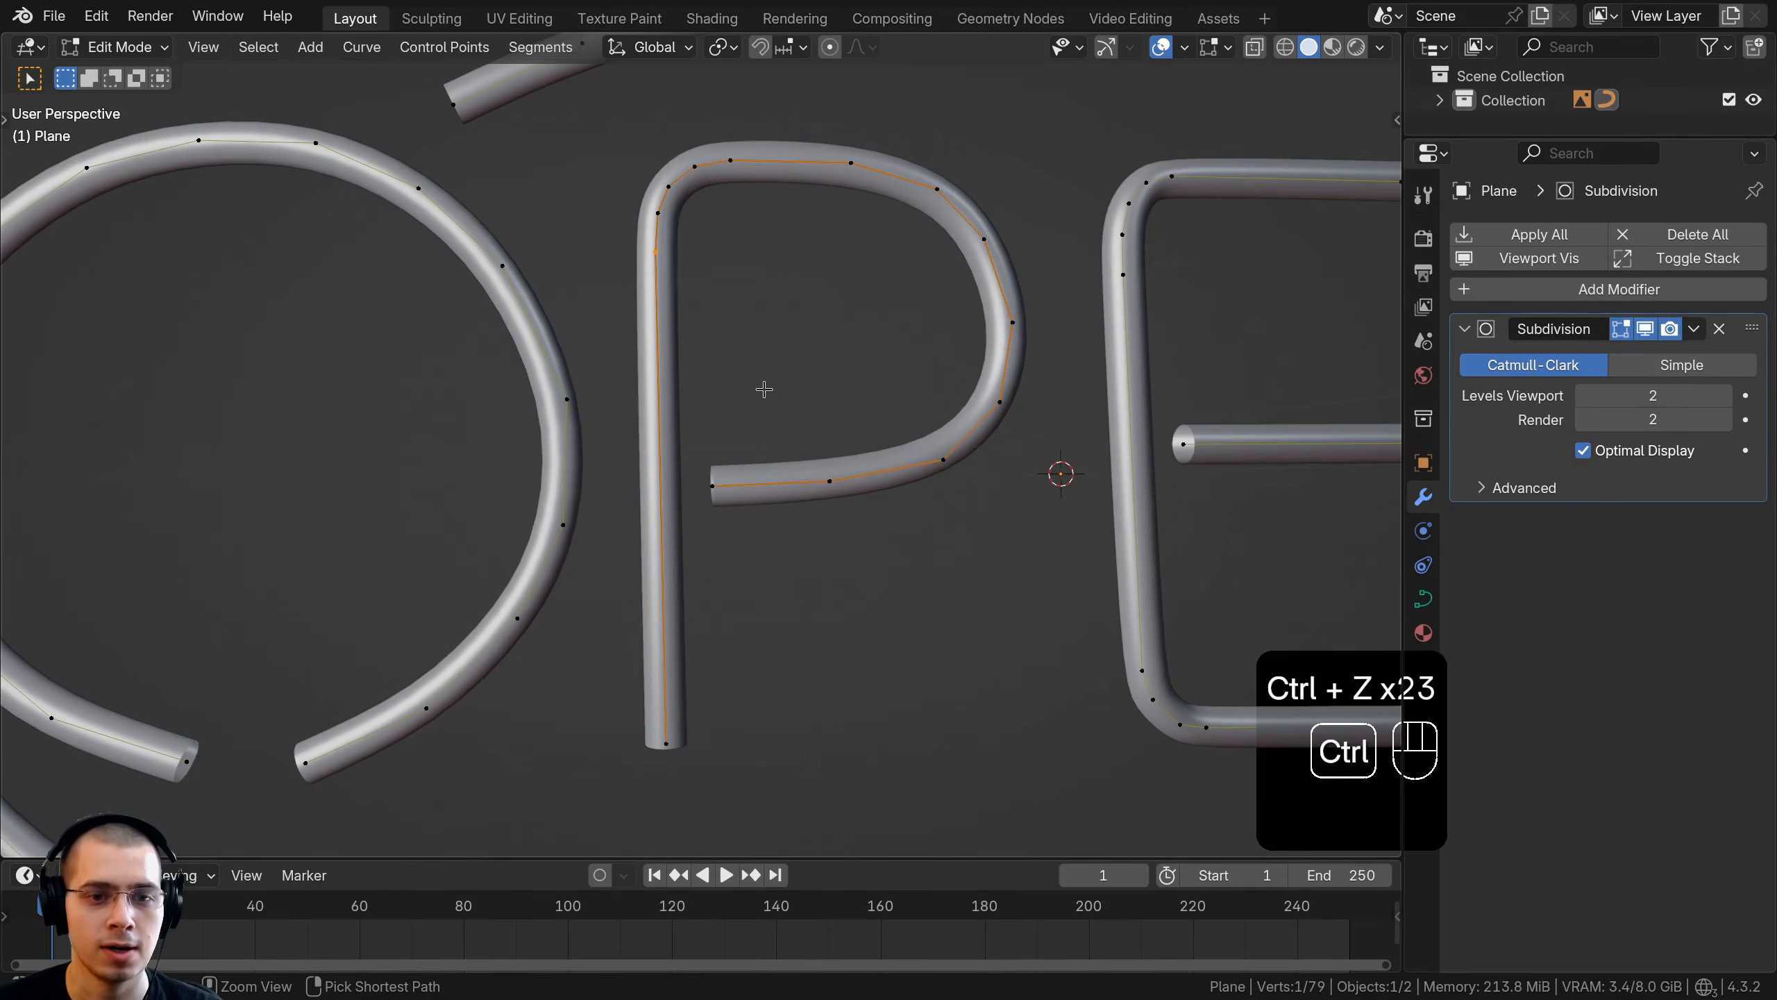
Select all control points of the sign curve and examine the whole sign from several angles
{"action": "scroll", "coordinate": [764, 389], "scroll_direction": "down", "scroll_amount": 3}
{"action": "middle_click_drag", "start_coordinate": [764, 390], "coordinate": [812, 412], "text": "shift"}
{"action": "key", "text": "a"}
{"action": "mouse_move", "coordinate": [825, 434]}
{"action": "middle_mouse_down"}
{"action": "mouse_move", "coordinate": [863, 483]}
{"action": "mouse_move", "coordinate": [973, 441]}
{"action": "mouse_move", "coordinate": [609, 420]}
{"action": "middle_mouse_up"}
{"action": "key", "text": "a"}
{"action": "middle_click_drag", "start_coordinate": [609, 420], "coordinate": [556, 413]}
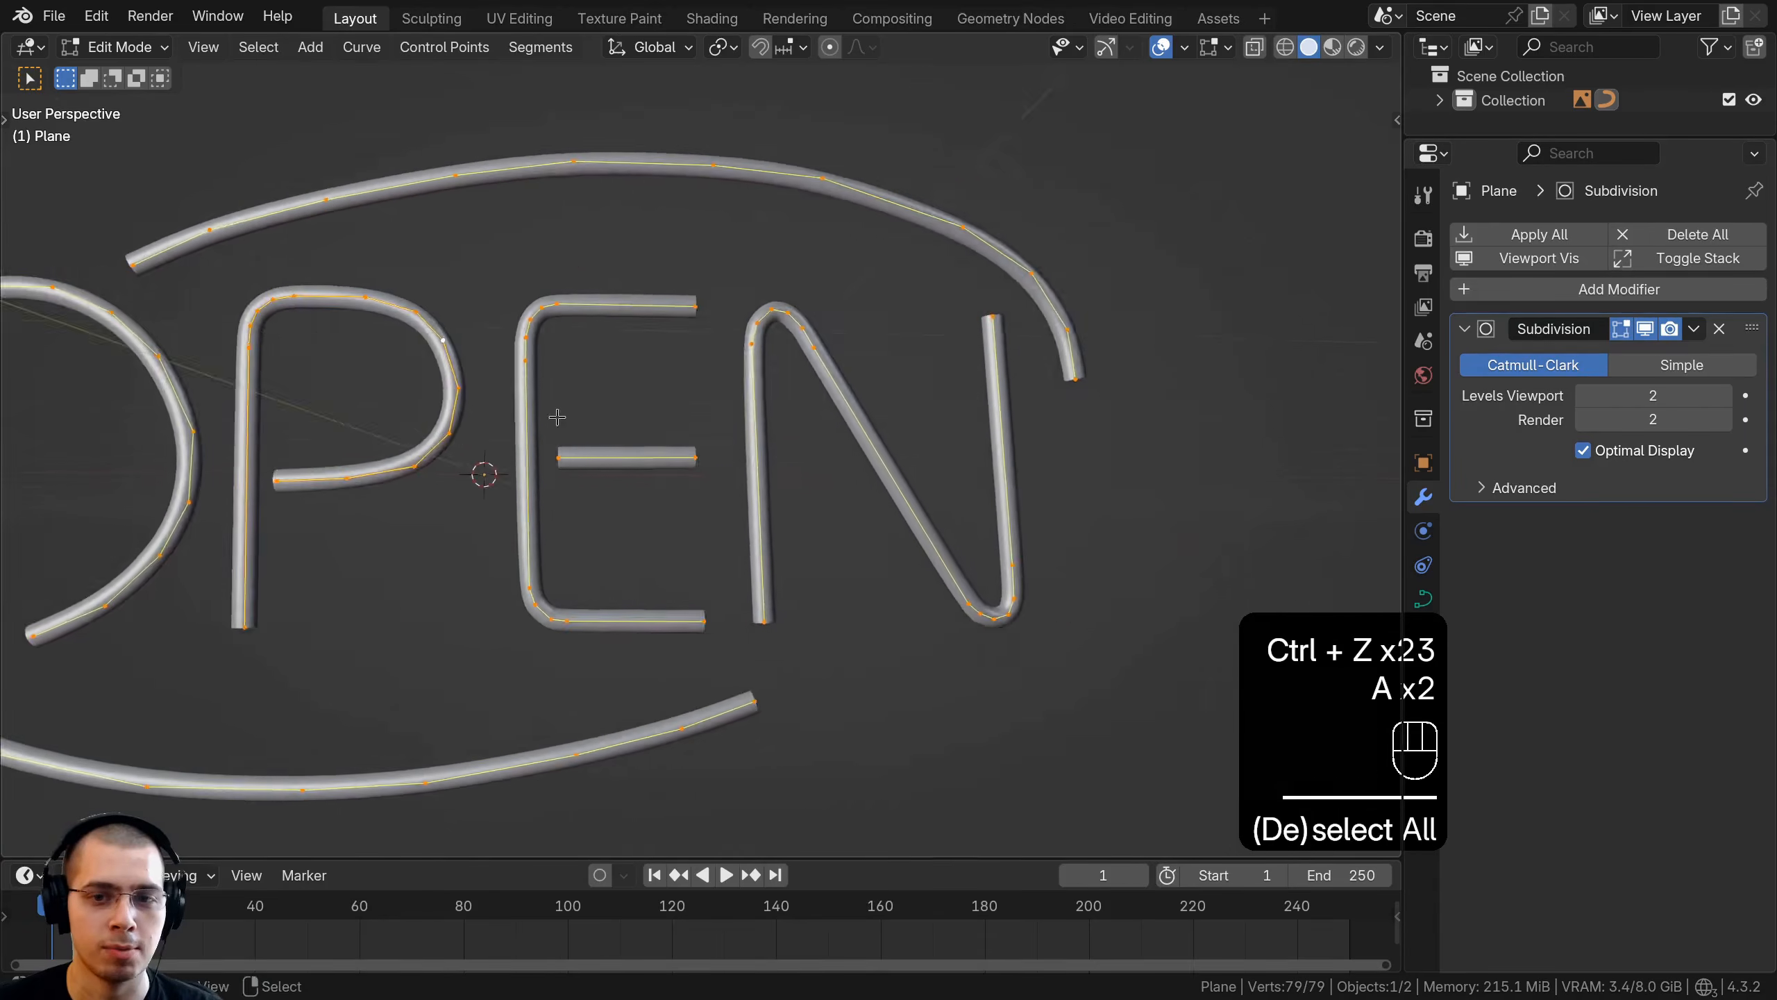
{"action": "scroll", "coordinate": [700, 308], "scroll_direction": "up", "scroll_amount": 2}
{"action": "middle_click_drag", "start_coordinate": [890, 392], "coordinate": [730, 421]}
{"action": "scroll", "coordinate": [730, 420], "scroll_direction": "down", "scroll_amount": 3}
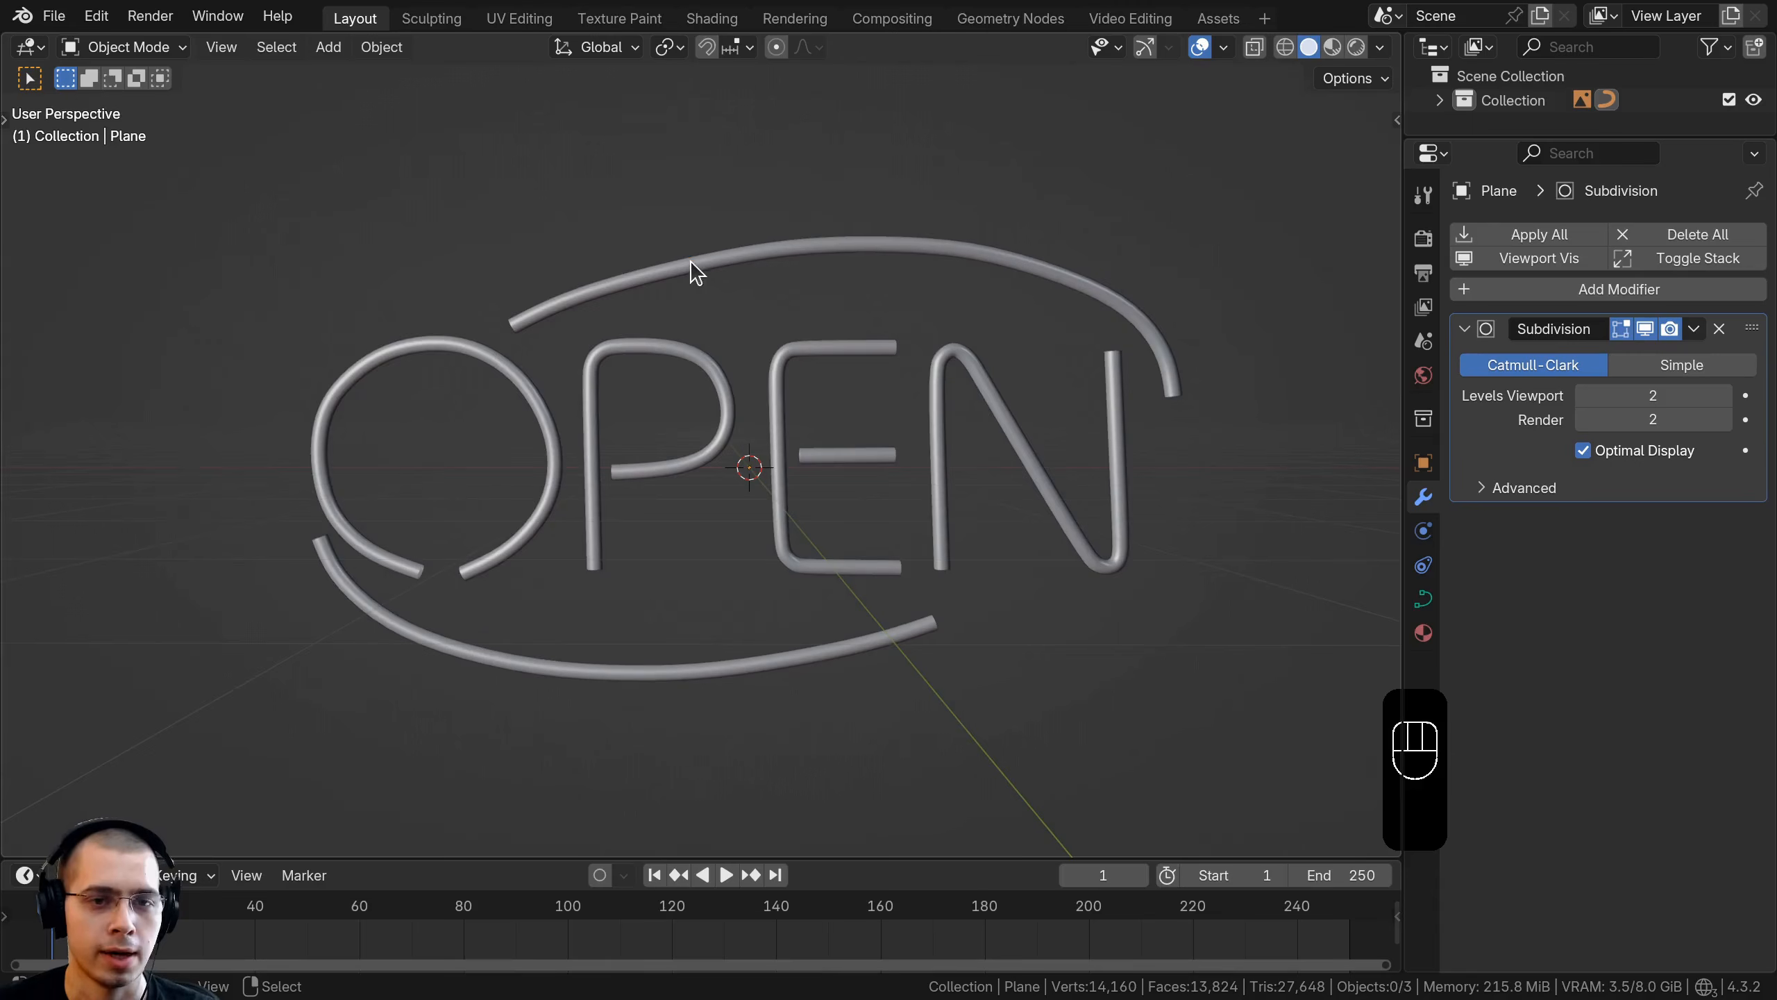
Select the sign curve, enter Edit Mode and deselect all of its control points
{"action": "right_click", "coordinate": [692, 270]}
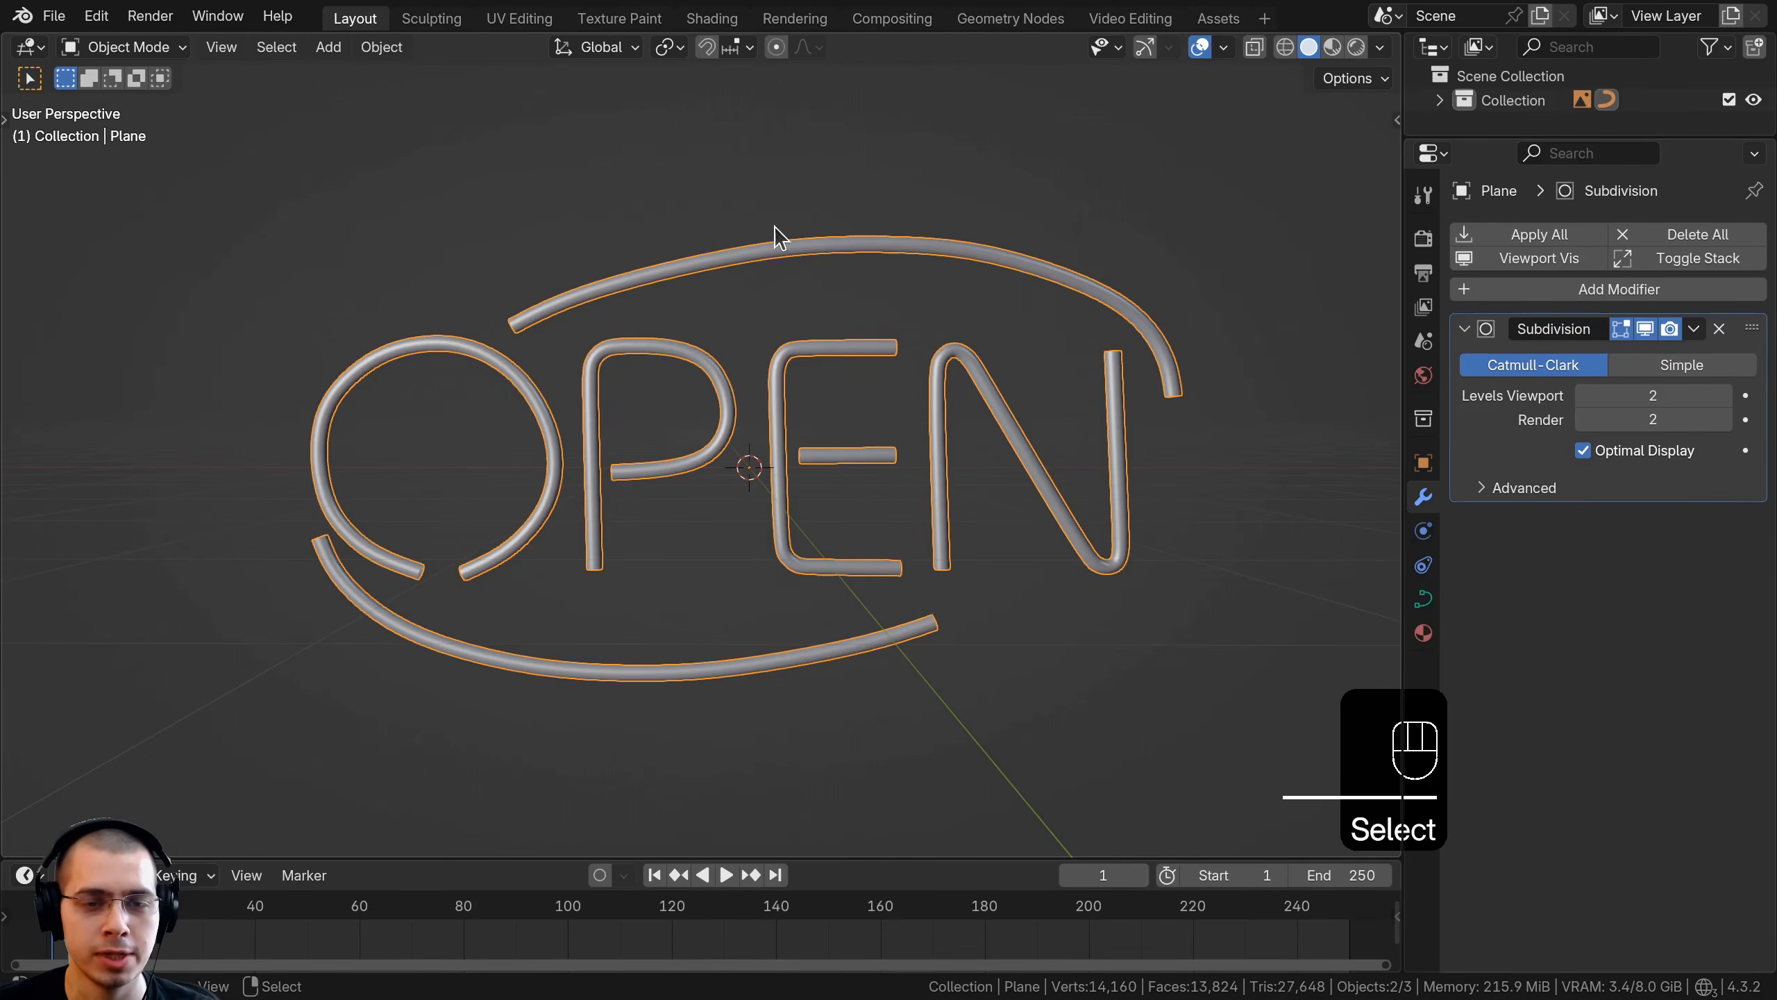
{"action": "key", "text": "Tab"}
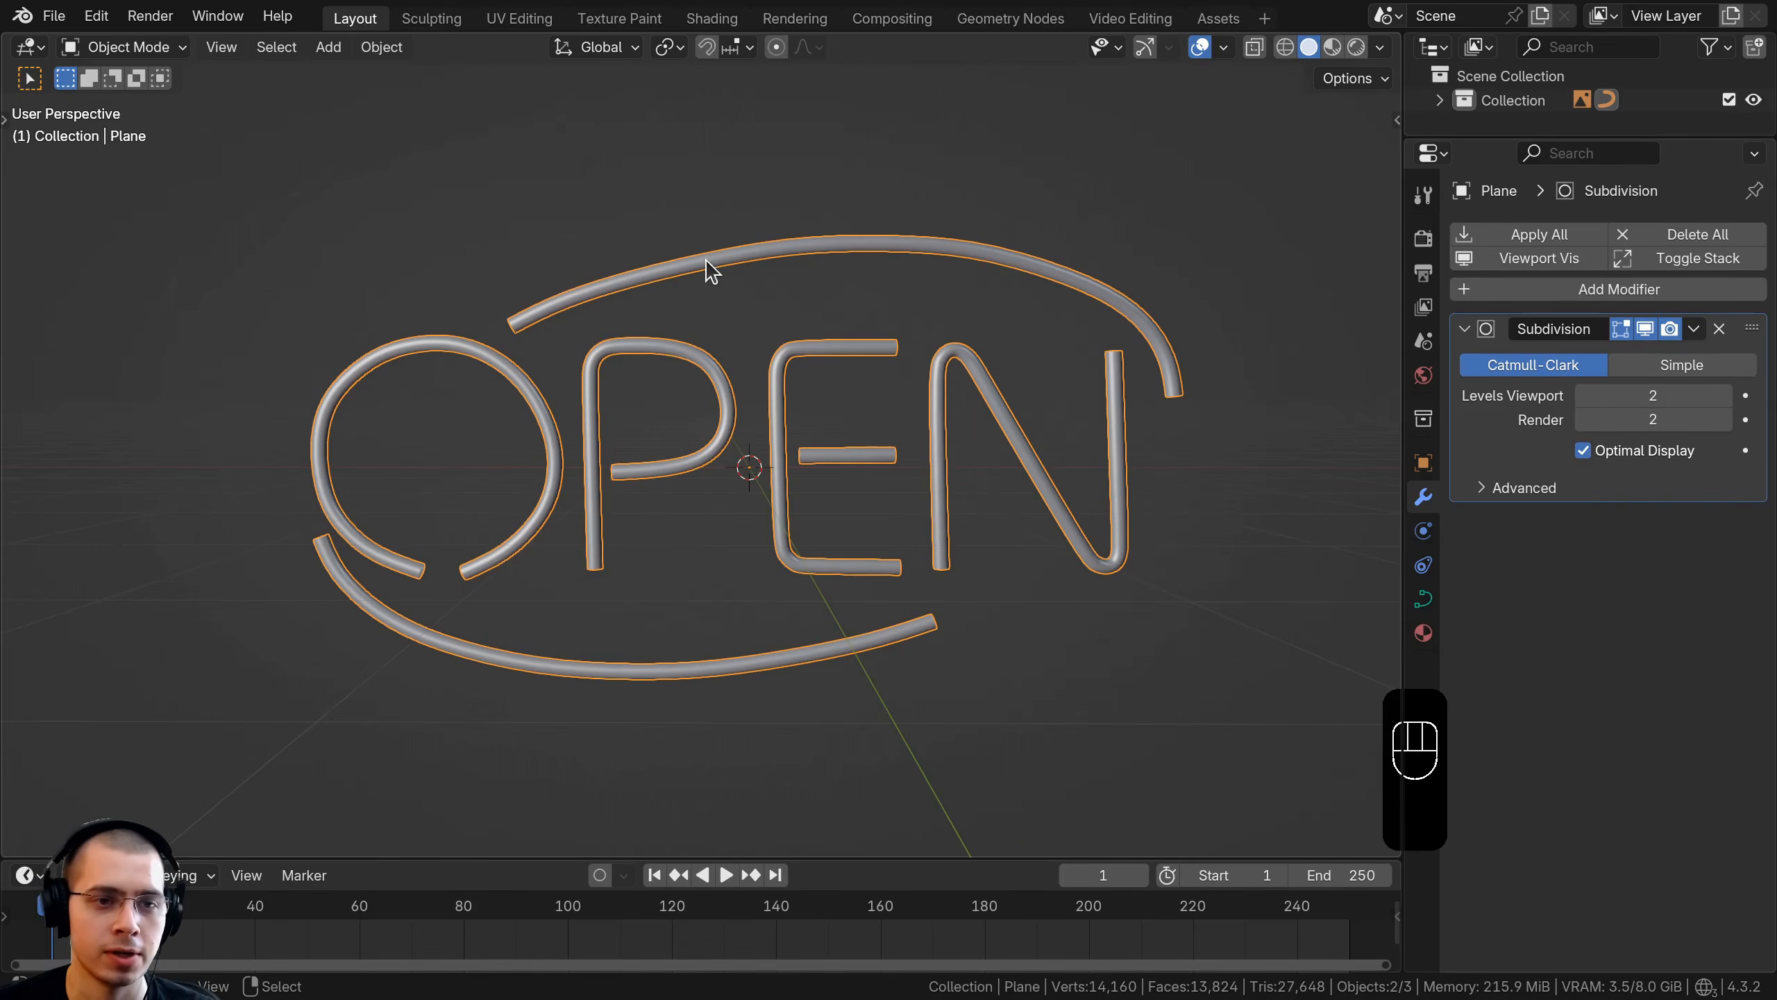
{"action": "key", "text": "a"}
{"action": "key", "text": "a"}
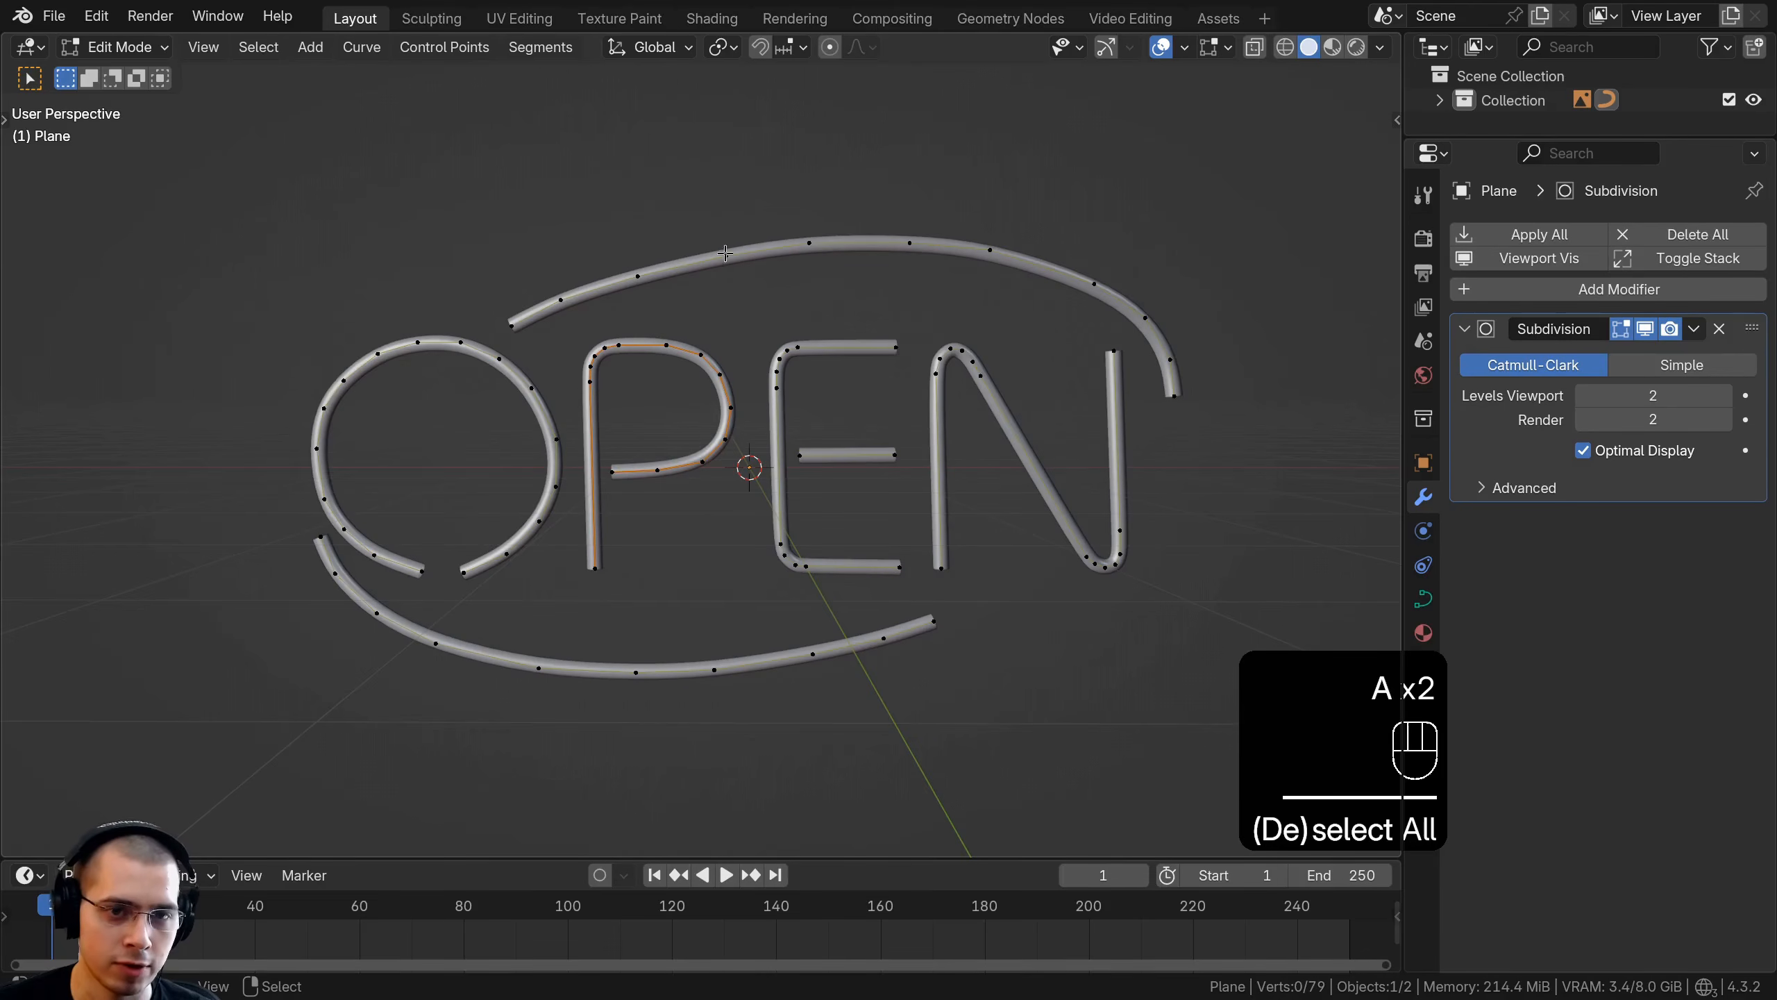
Select the upper and lower arc tubes and separate them from the letters into their own curve object
{"action": "key", "text": "l"}
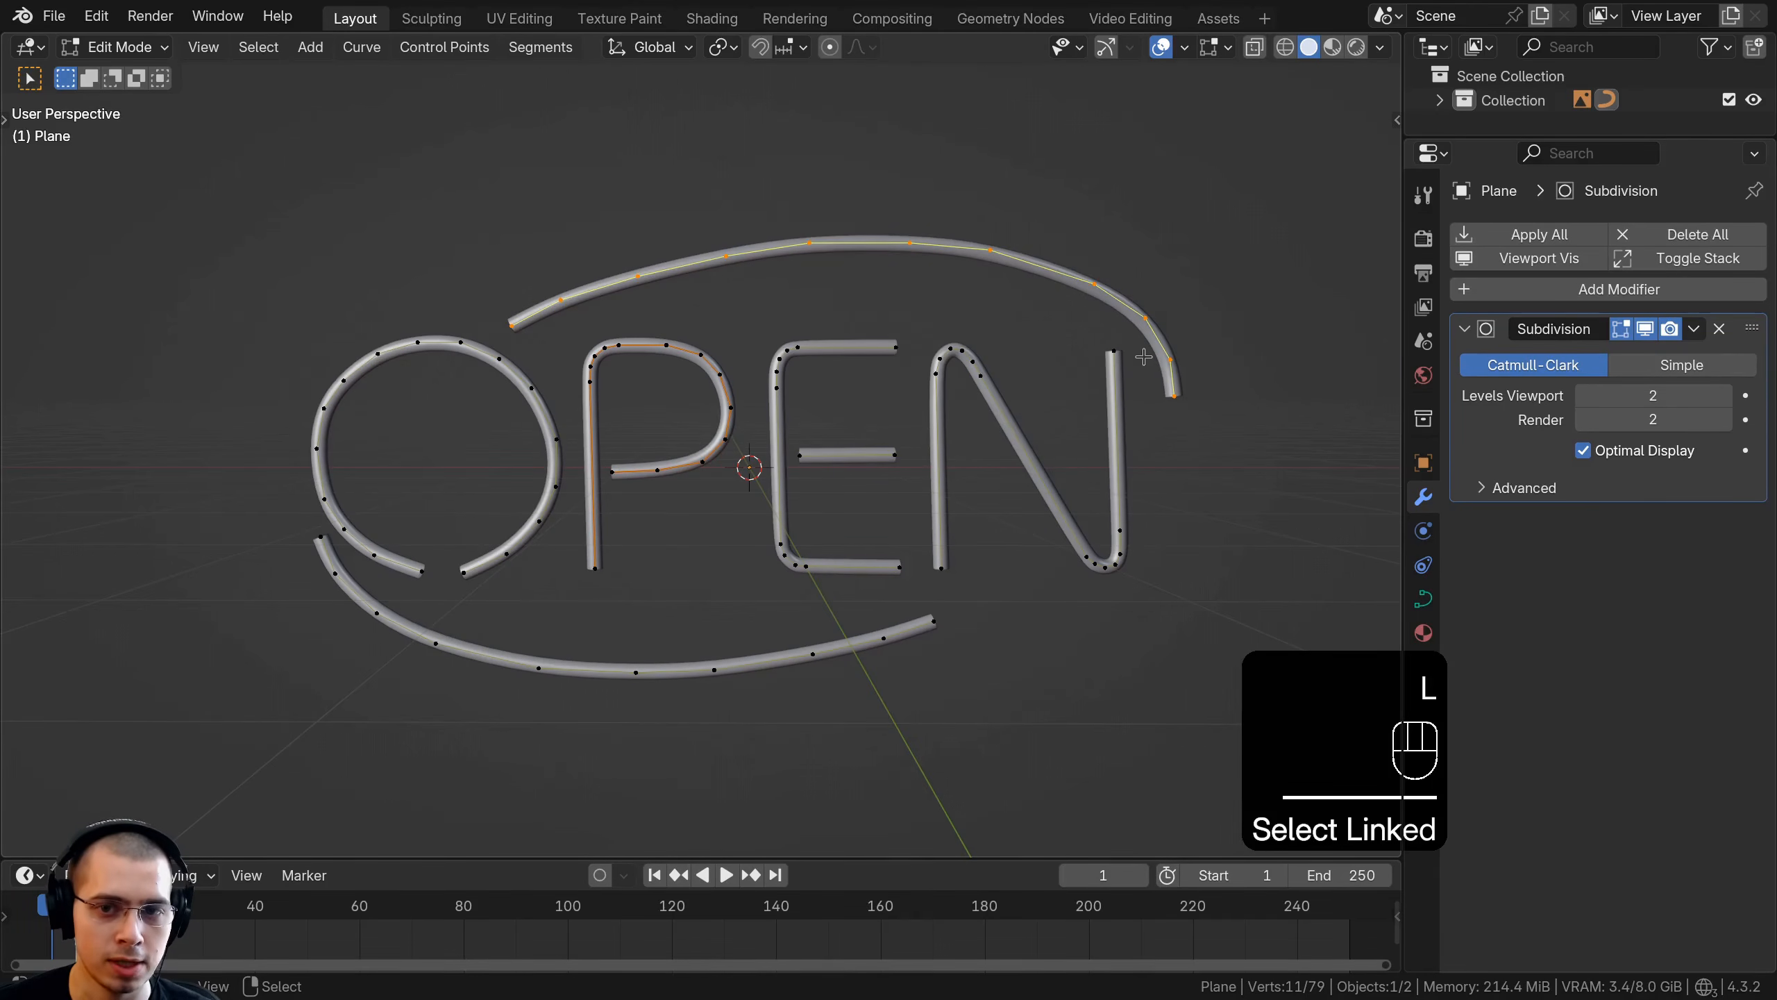
{"action": "key", "text": "x"}
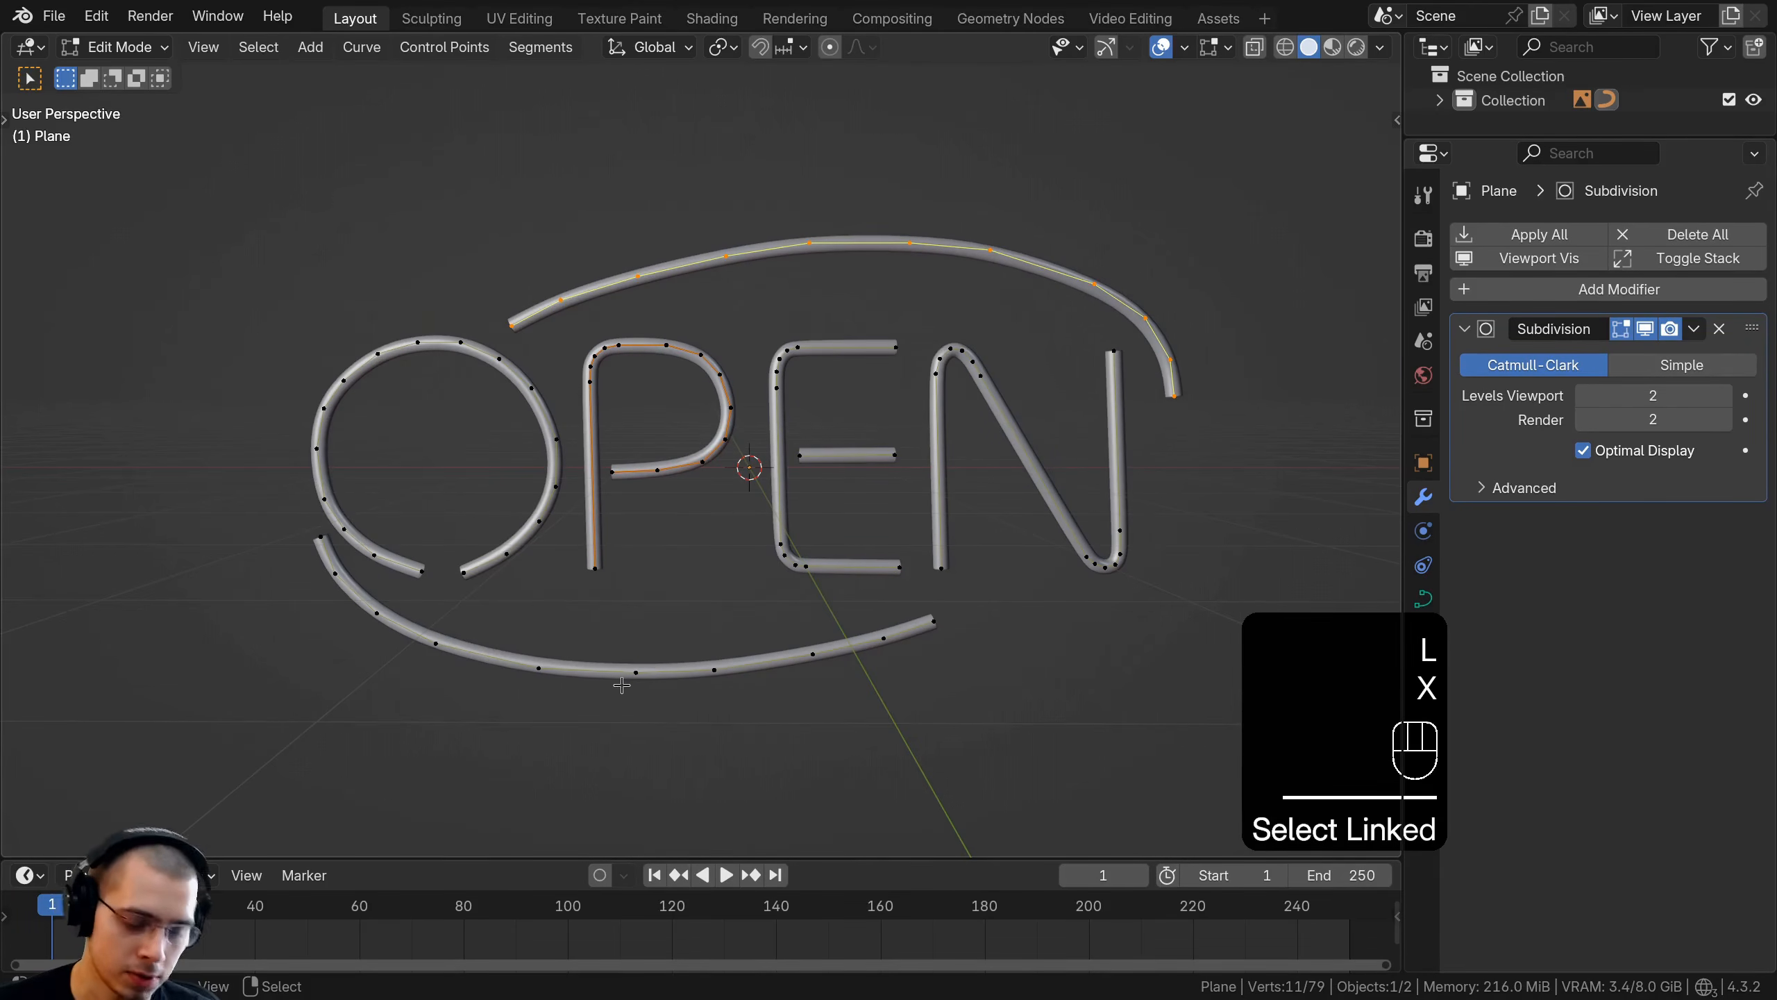
{"action": "key", "text": "g"}
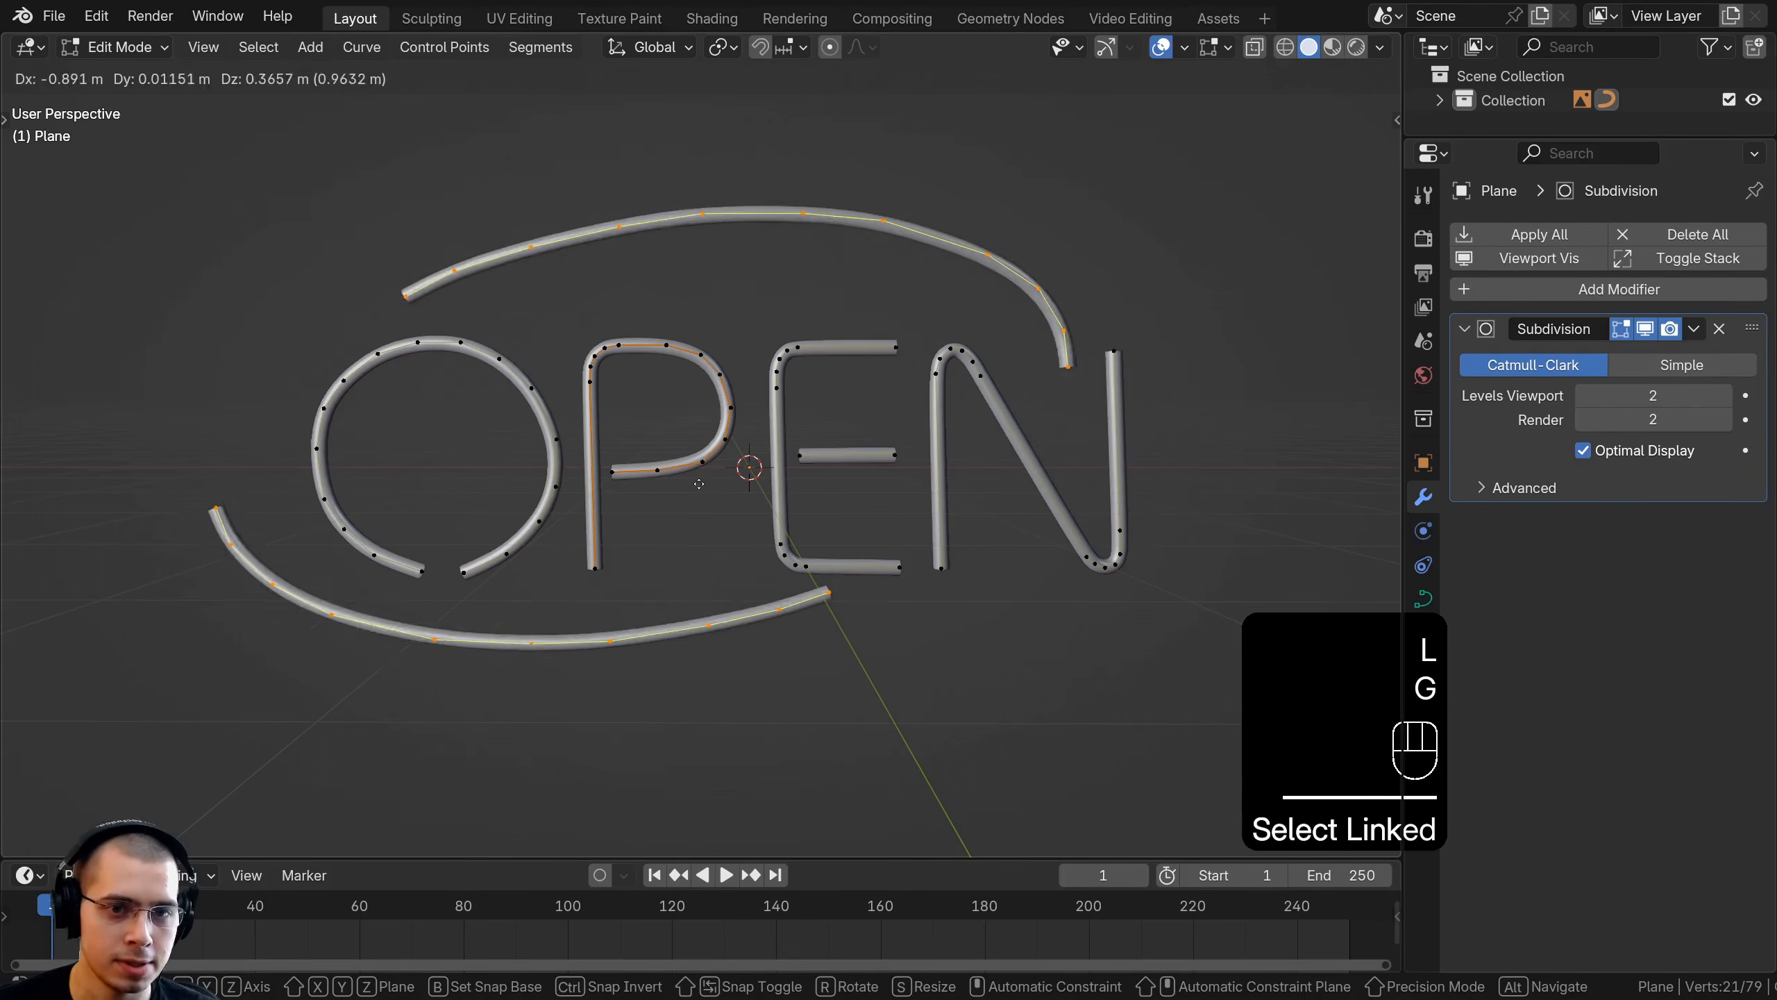
{"action": "right_click", "coordinate": [717, 465]}
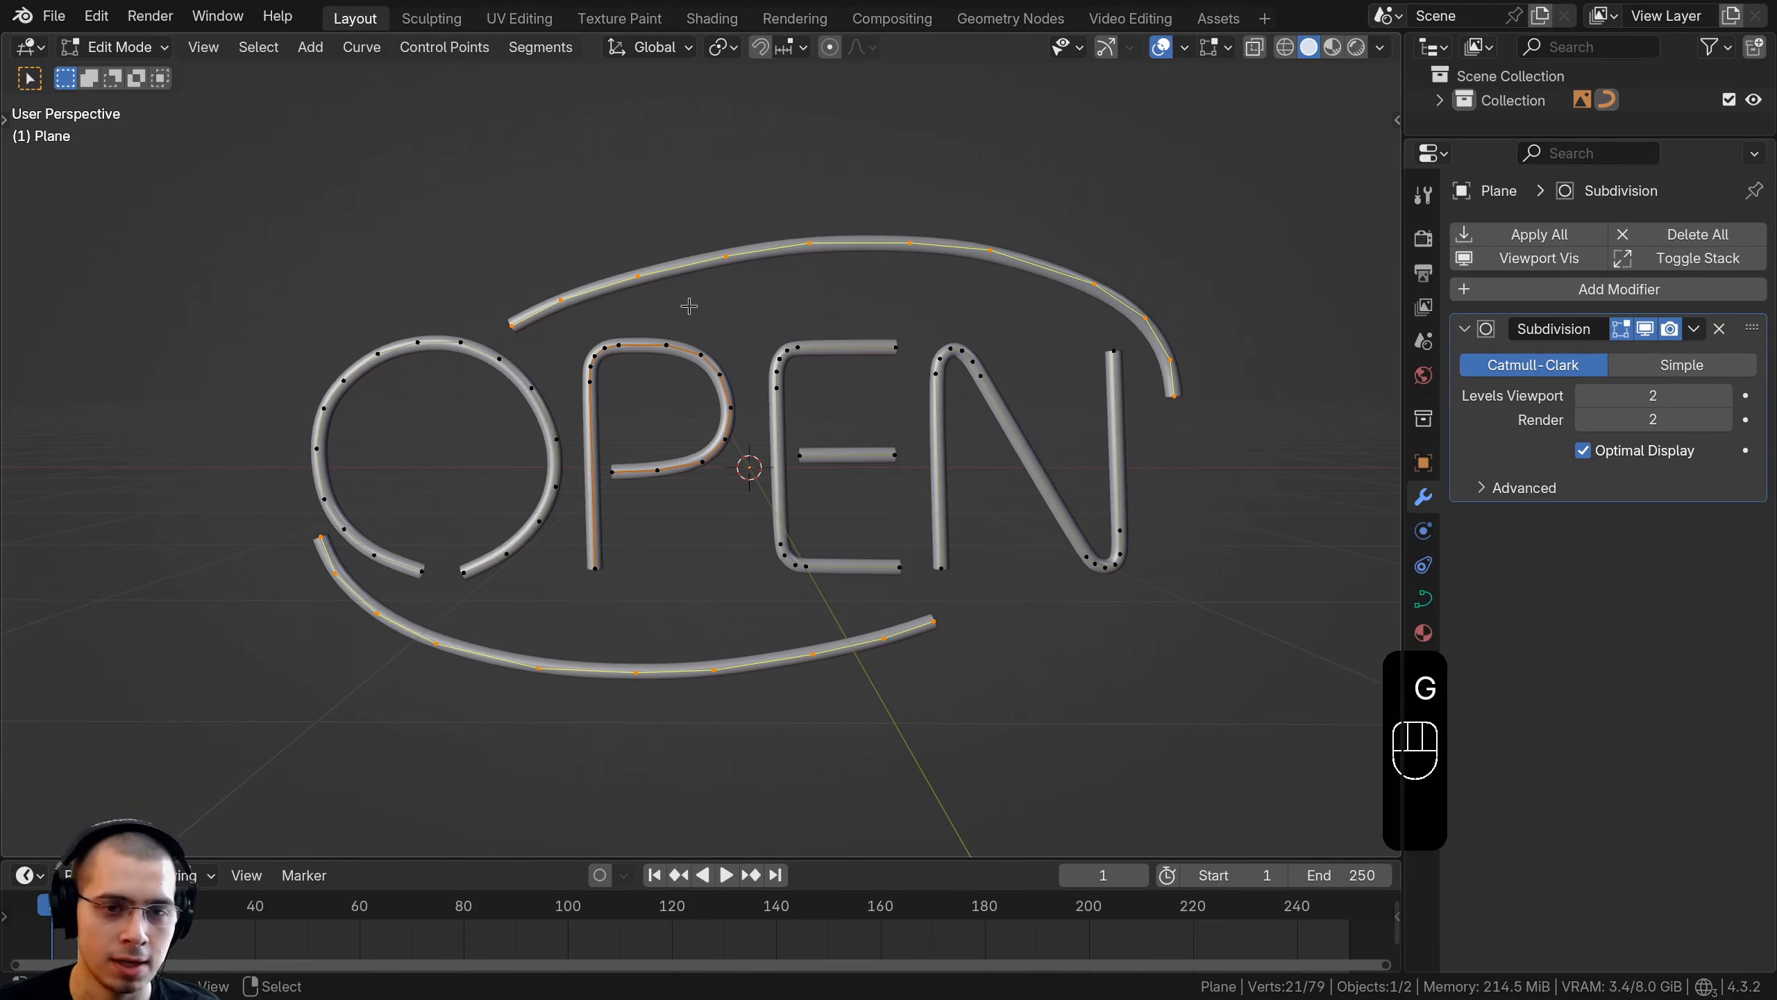
{"action": "key", "text": "p"}
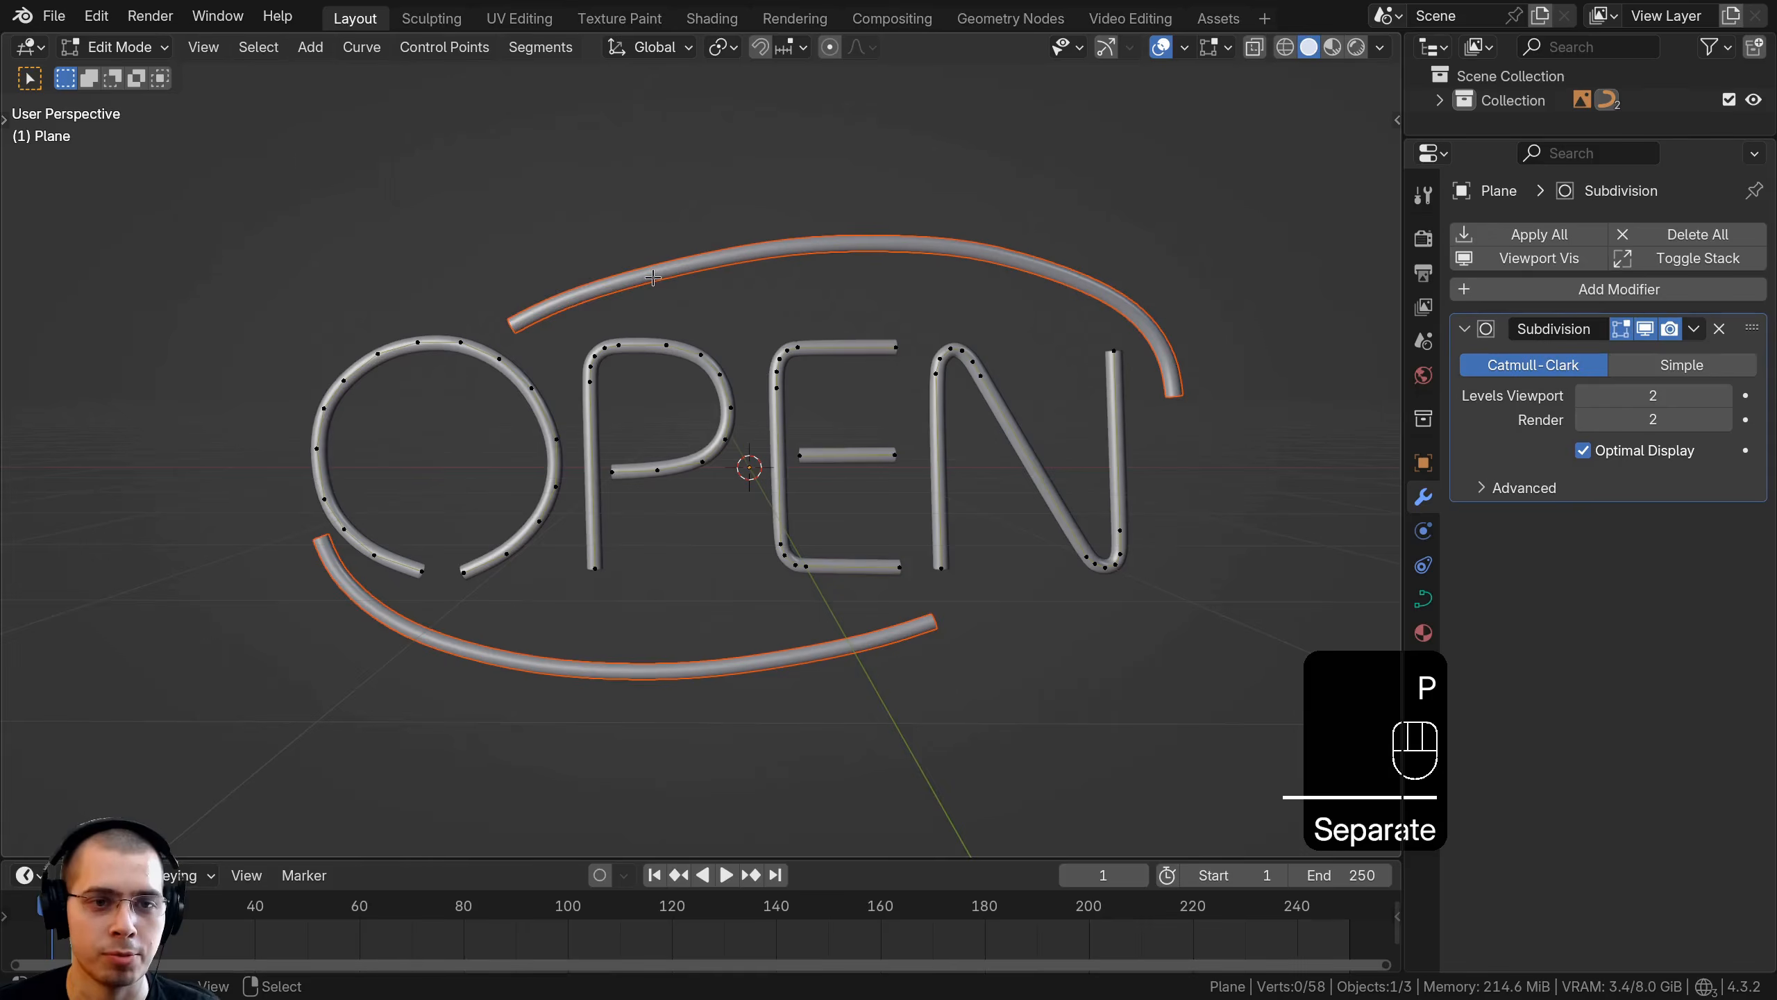
Select the separated arcs in Object Mode and test-move them to check that they are independent of the letters
{"action": "key", "text": "Tab"}
{"action": "left_click", "coordinate": [654, 274]}
{"action": "key", "text": "g"}
{"action": "right_click", "coordinate": [539, 358]}
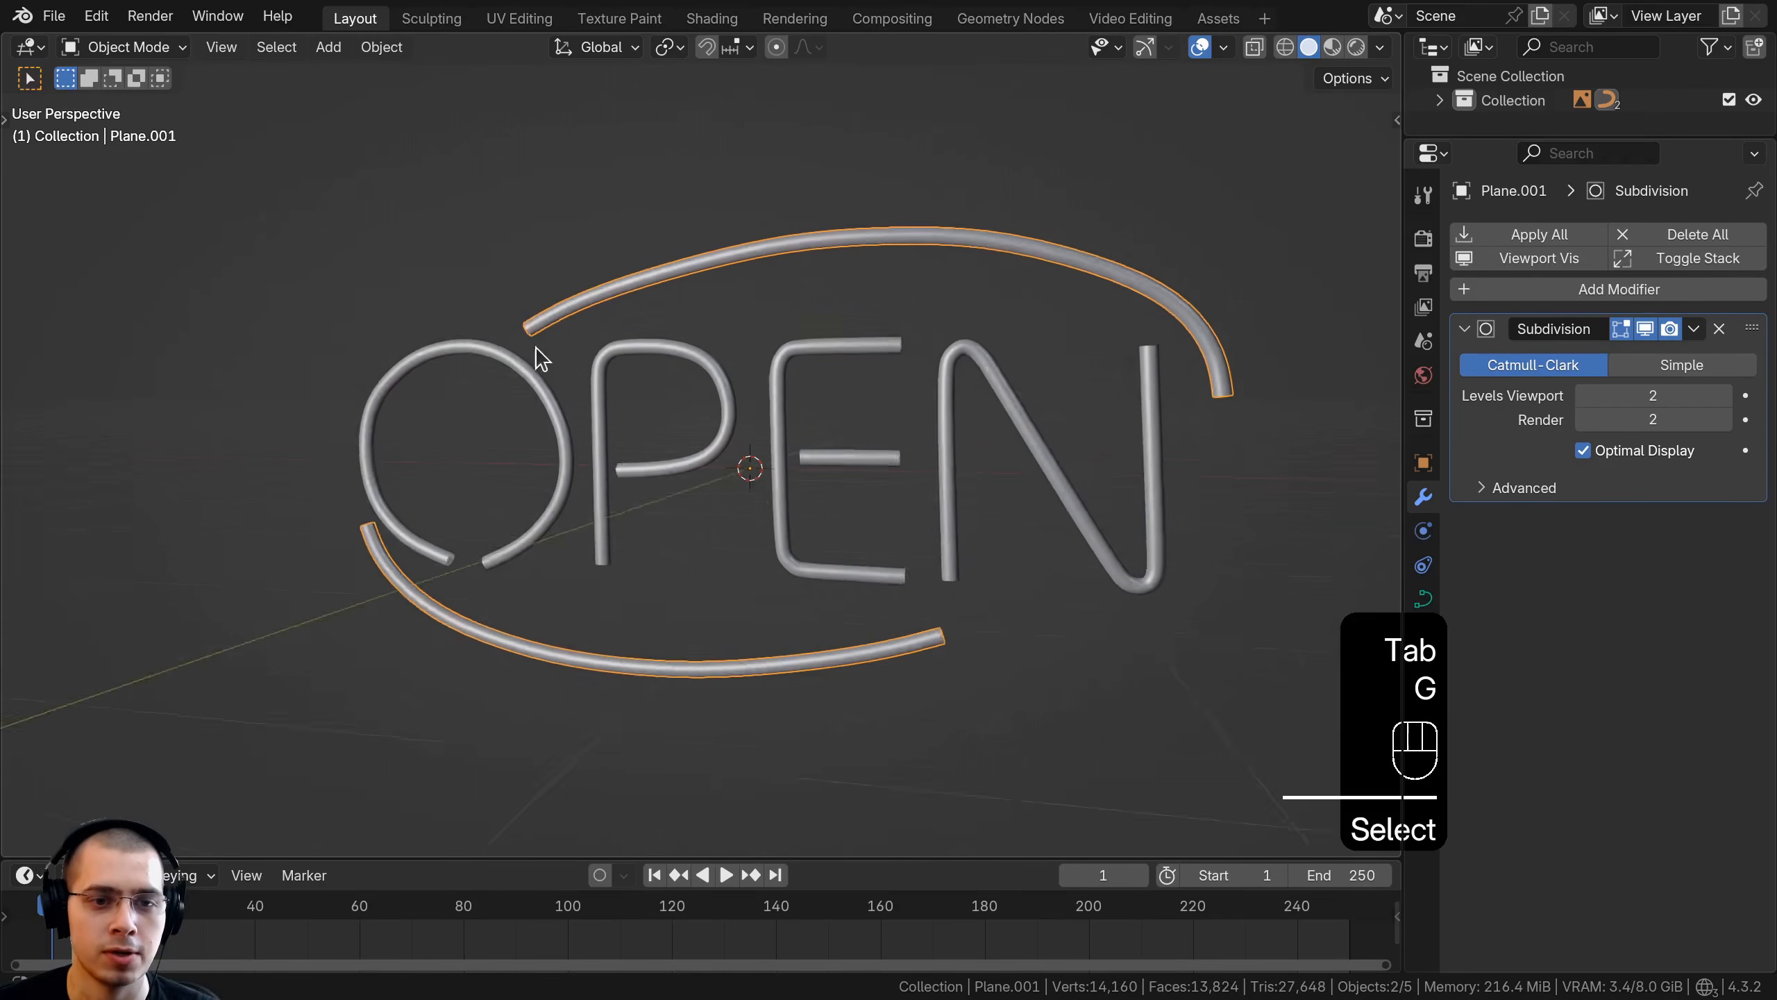
{"action": "key", "text": "g"}
{"action": "middle_click_drag", "start_coordinate": [535, 346], "coordinate": [804, 327]}
{"action": "right_click", "coordinate": [567, 325]}
{"action": "scroll", "coordinate": [794, 358], "scroll_direction": "up", "scroll_amount": 1}
{"action": "scroll", "coordinate": [804, 327], "scroll_direction": "up", "scroll_amount": 1}
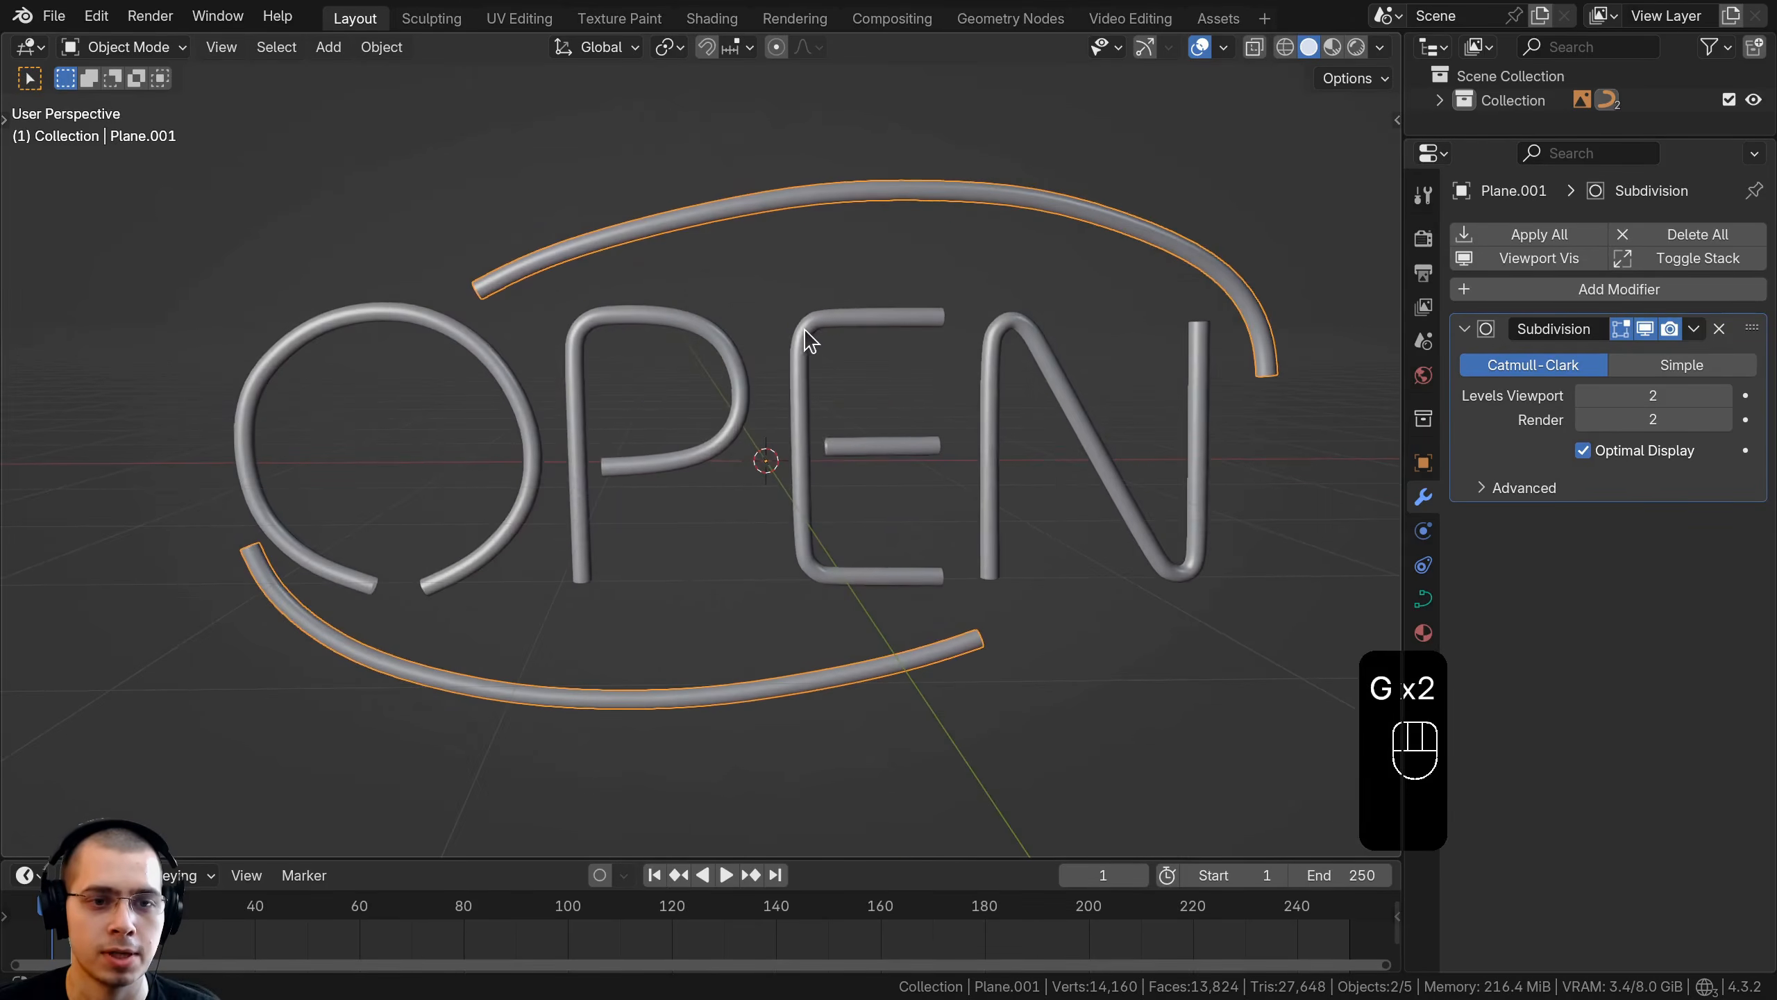
Select the letters curve and enter Edit Mode close to the gap at the base of the O
{"action": "key", "text": "a"}
{"action": "key", "text": "a"}
{"action": "scroll", "coordinate": [772, 397], "scroll_direction": "up", "scroll_amount": 3}
{"action": "scroll", "coordinate": [728, 427], "scroll_direction": "down", "scroll_amount": 2}
{"action": "middle_click_drag", "start_coordinate": [675, 500], "coordinate": [791, 469], "text": "shift"}
{"action": "left_click", "coordinate": [662, 471]}
{"action": "middle_click_drag", "start_coordinate": [676, 470], "coordinate": [657, 450], "text": "shift"}
{"action": "scroll", "coordinate": [672, 449], "scroll_direction": "up", "scroll_amount": 5}
{"action": "key", "text": "Tab"}
{"action": "middle_click_drag", "start_coordinate": [570, 491], "coordinate": [647, 496]}
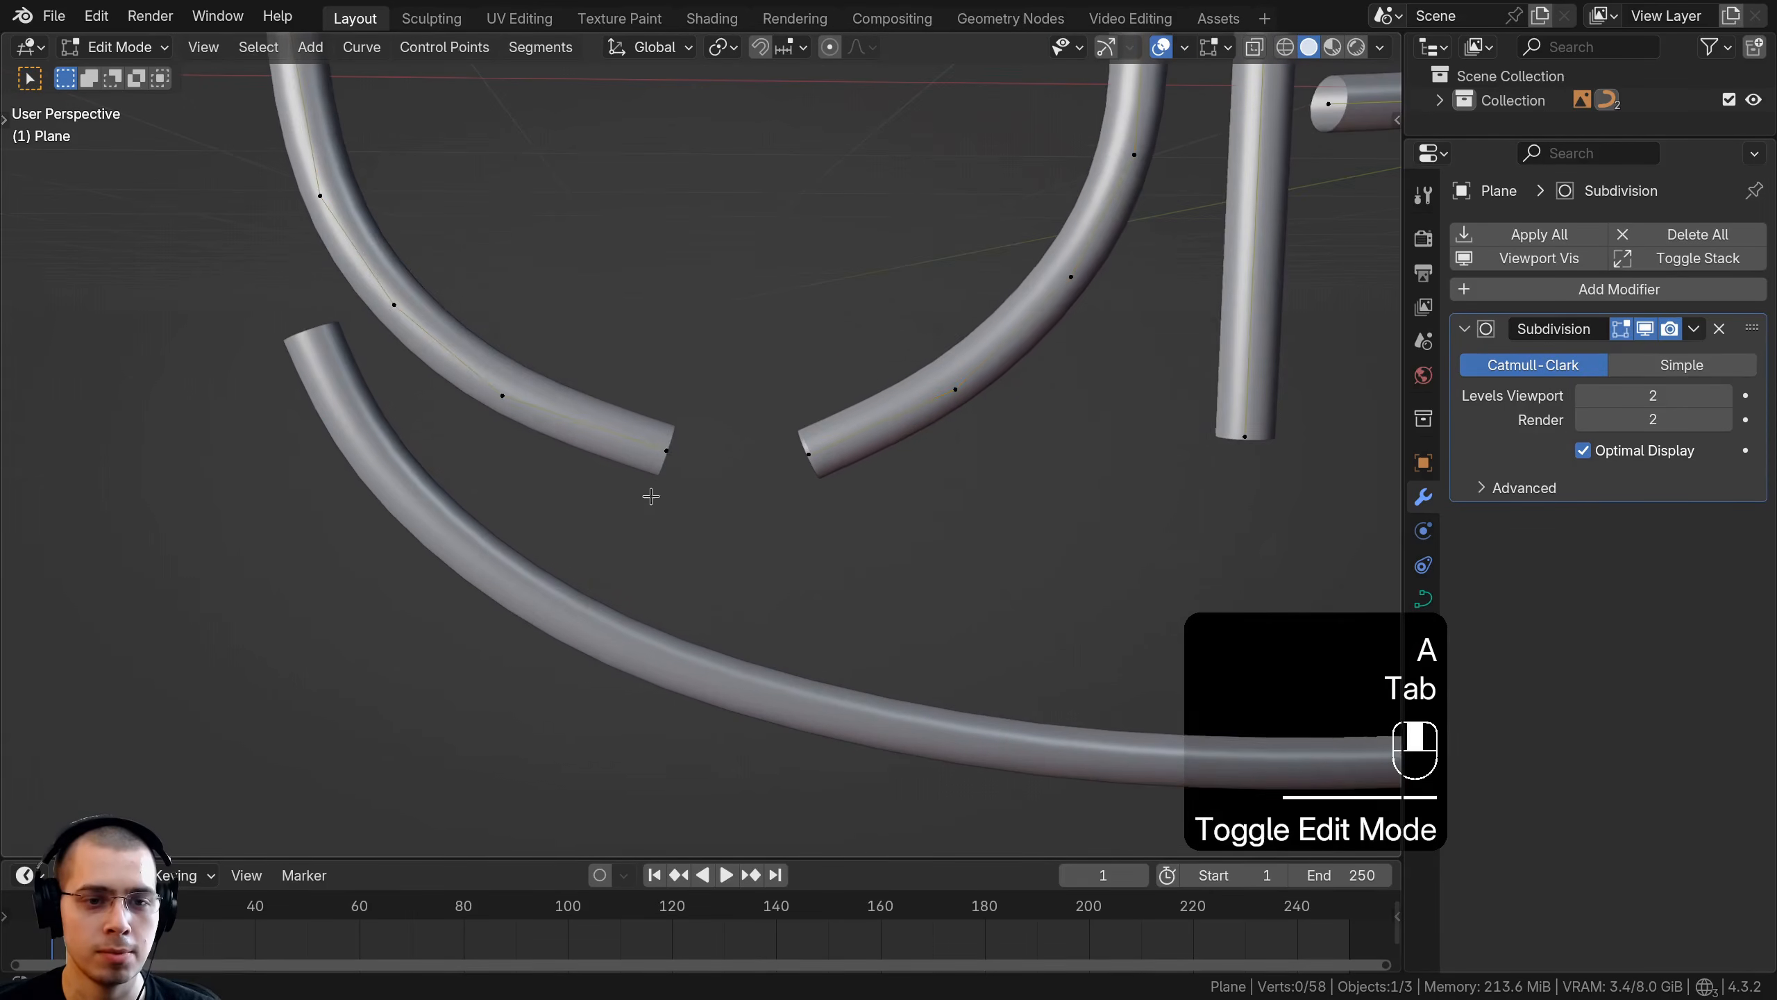
Extrude the O's left open end backward in top view with four segments, forming a bent stub behind the letter
{"action": "left_click", "coordinate": [678, 441]}
{"action": "key", "text": "KP_7"}
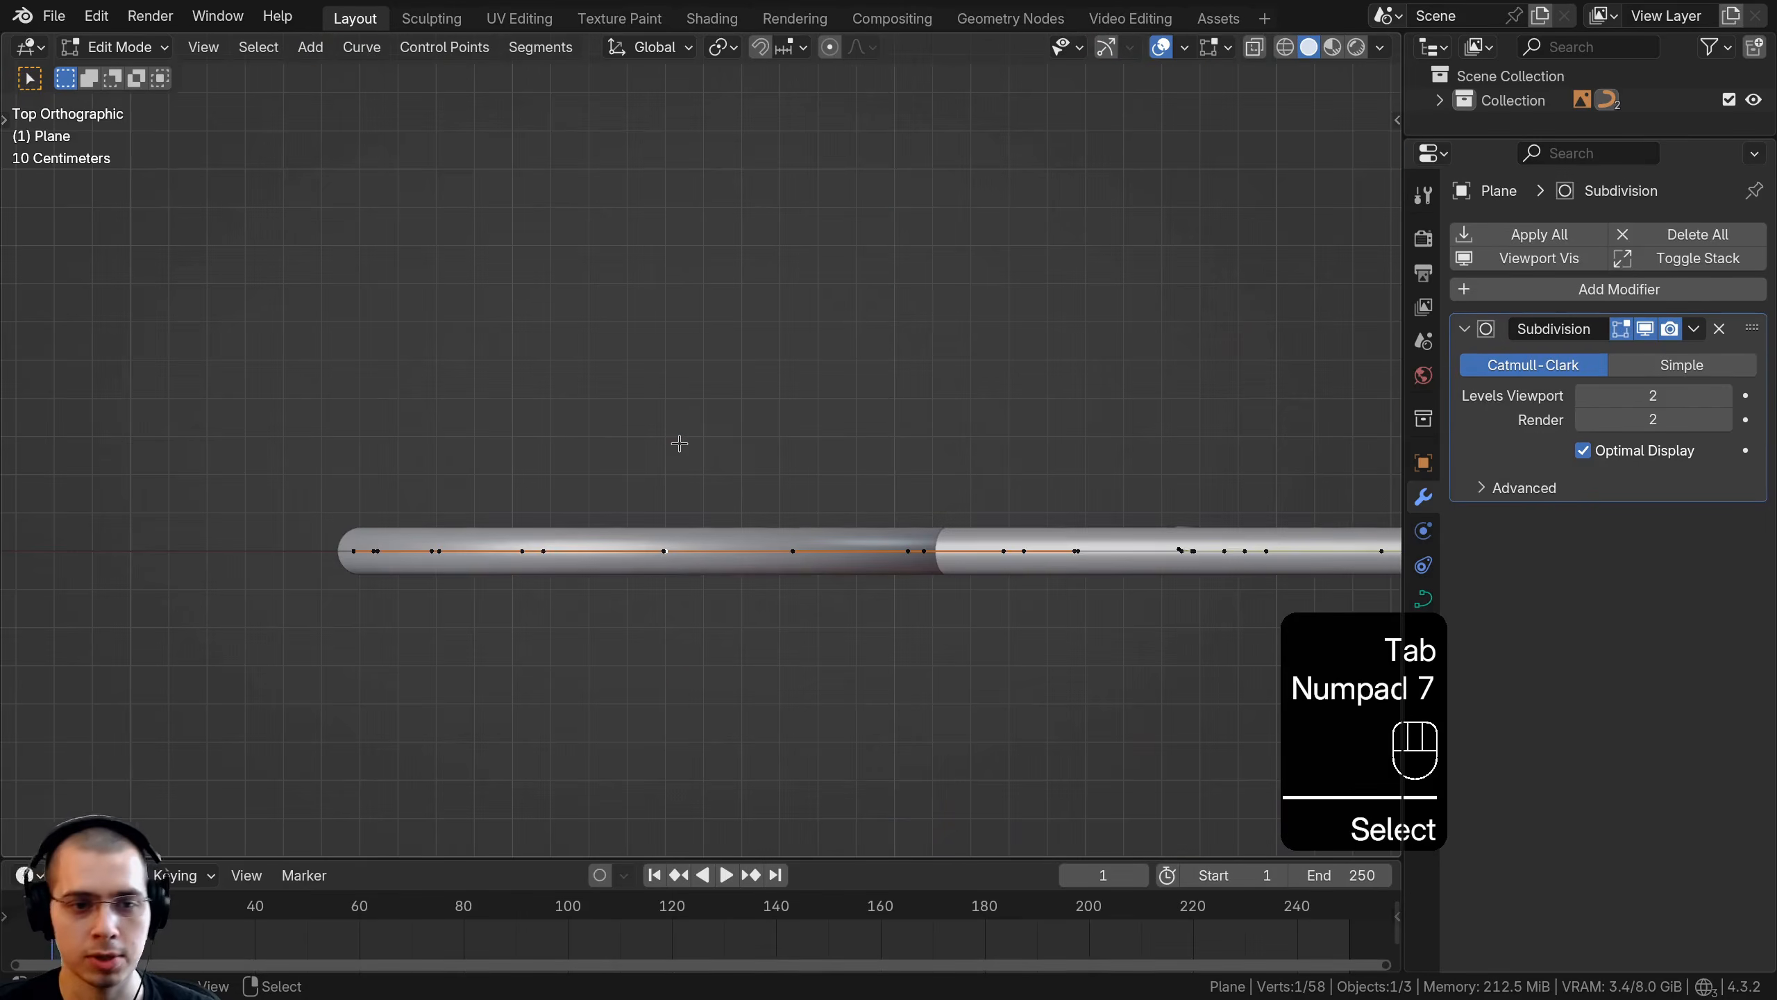
{"action": "key", "text": "e"}
{"action": "left_click", "coordinate": [700, 597]}
{"action": "key", "text": "e"}
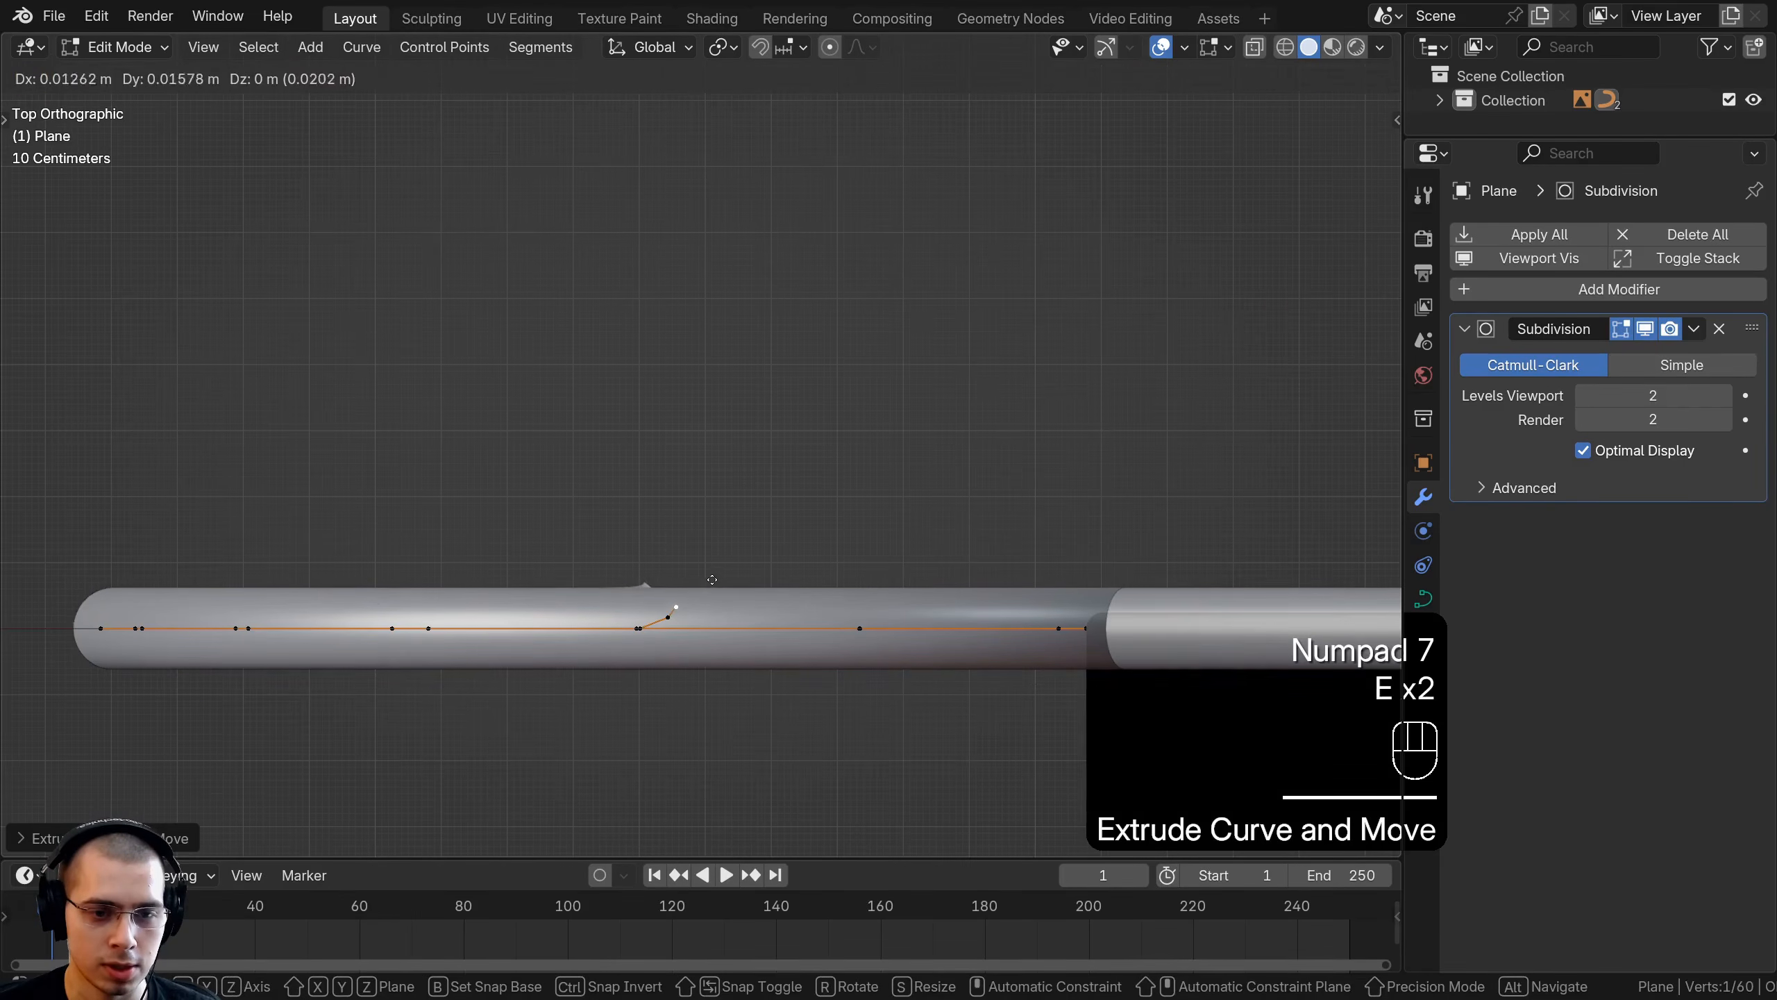
{"action": "left_click", "coordinate": [721, 549]}
{"action": "key", "text": "e"}
{"action": "left_click", "coordinate": [720, 504]}
{"action": "key", "text": "e"}
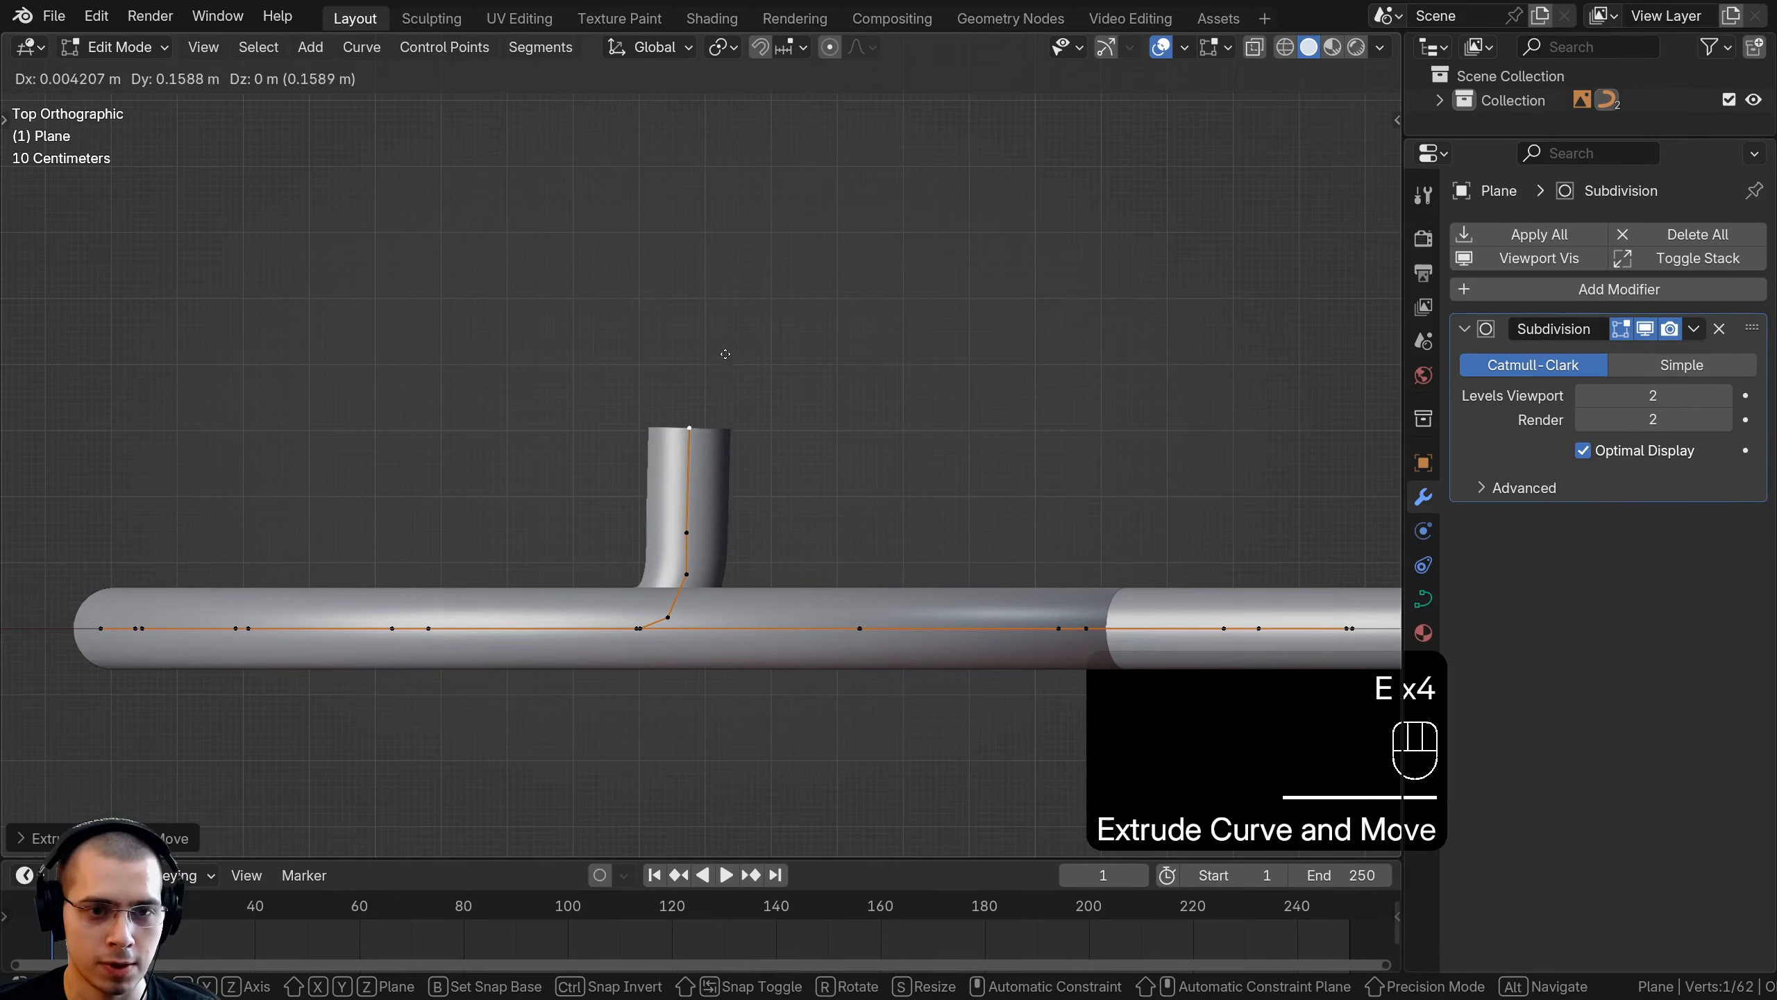
{"action": "left_click", "coordinate": [723, 262]}
{"action": "key", "text": "g"}
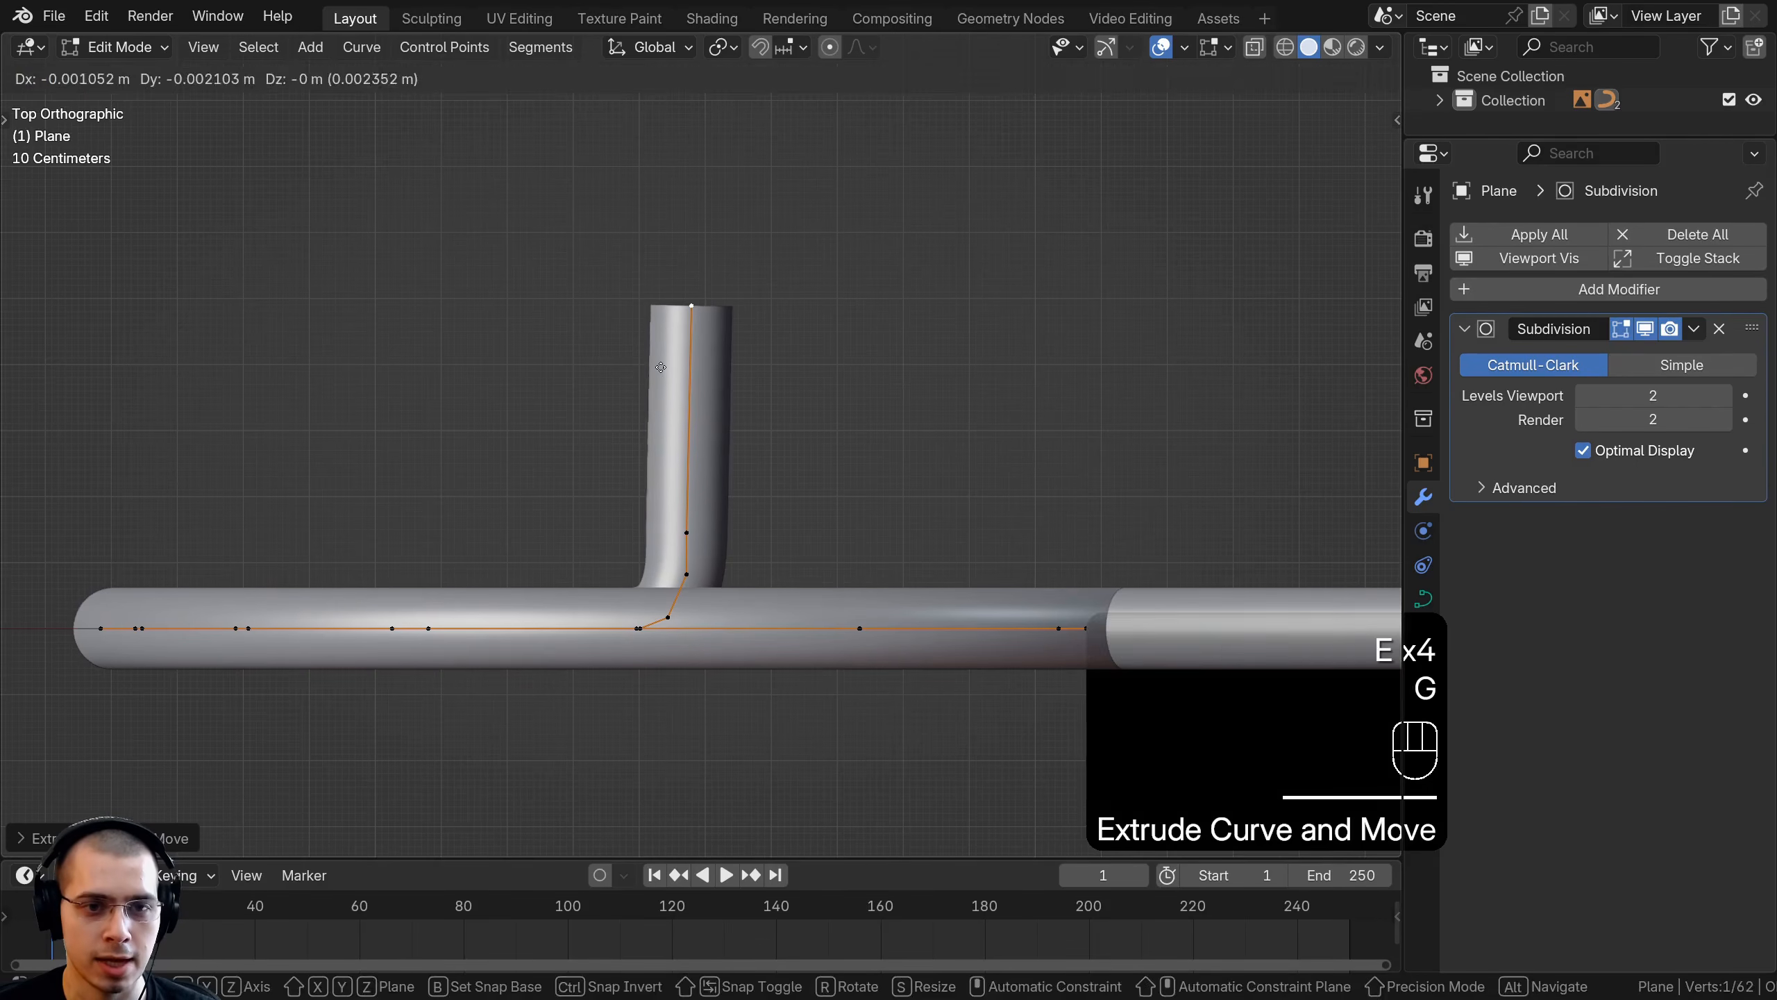
{"action": "left_click", "coordinate": [660, 367]}
Extrude the O's right open end backward in top view with four segments, forming a stub parallel to the first
{"action": "scroll", "coordinate": [778, 910], "scroll_direction": "down", "scroll_amount": 2}
{"action": "middle_click_drag", "start_coordinate": [785, 816], "coordinate": [738, 520]}
{"action": "right_click", "coordinate": [798, 518]}
{"action": "scroll", "coordinate": [727, 581], "scroll_direction": "down", "scroll_amount": 4}
{"action": "middle_click_drag", "start_coordinate": [721, 591], "coordinate": [714, 502]}
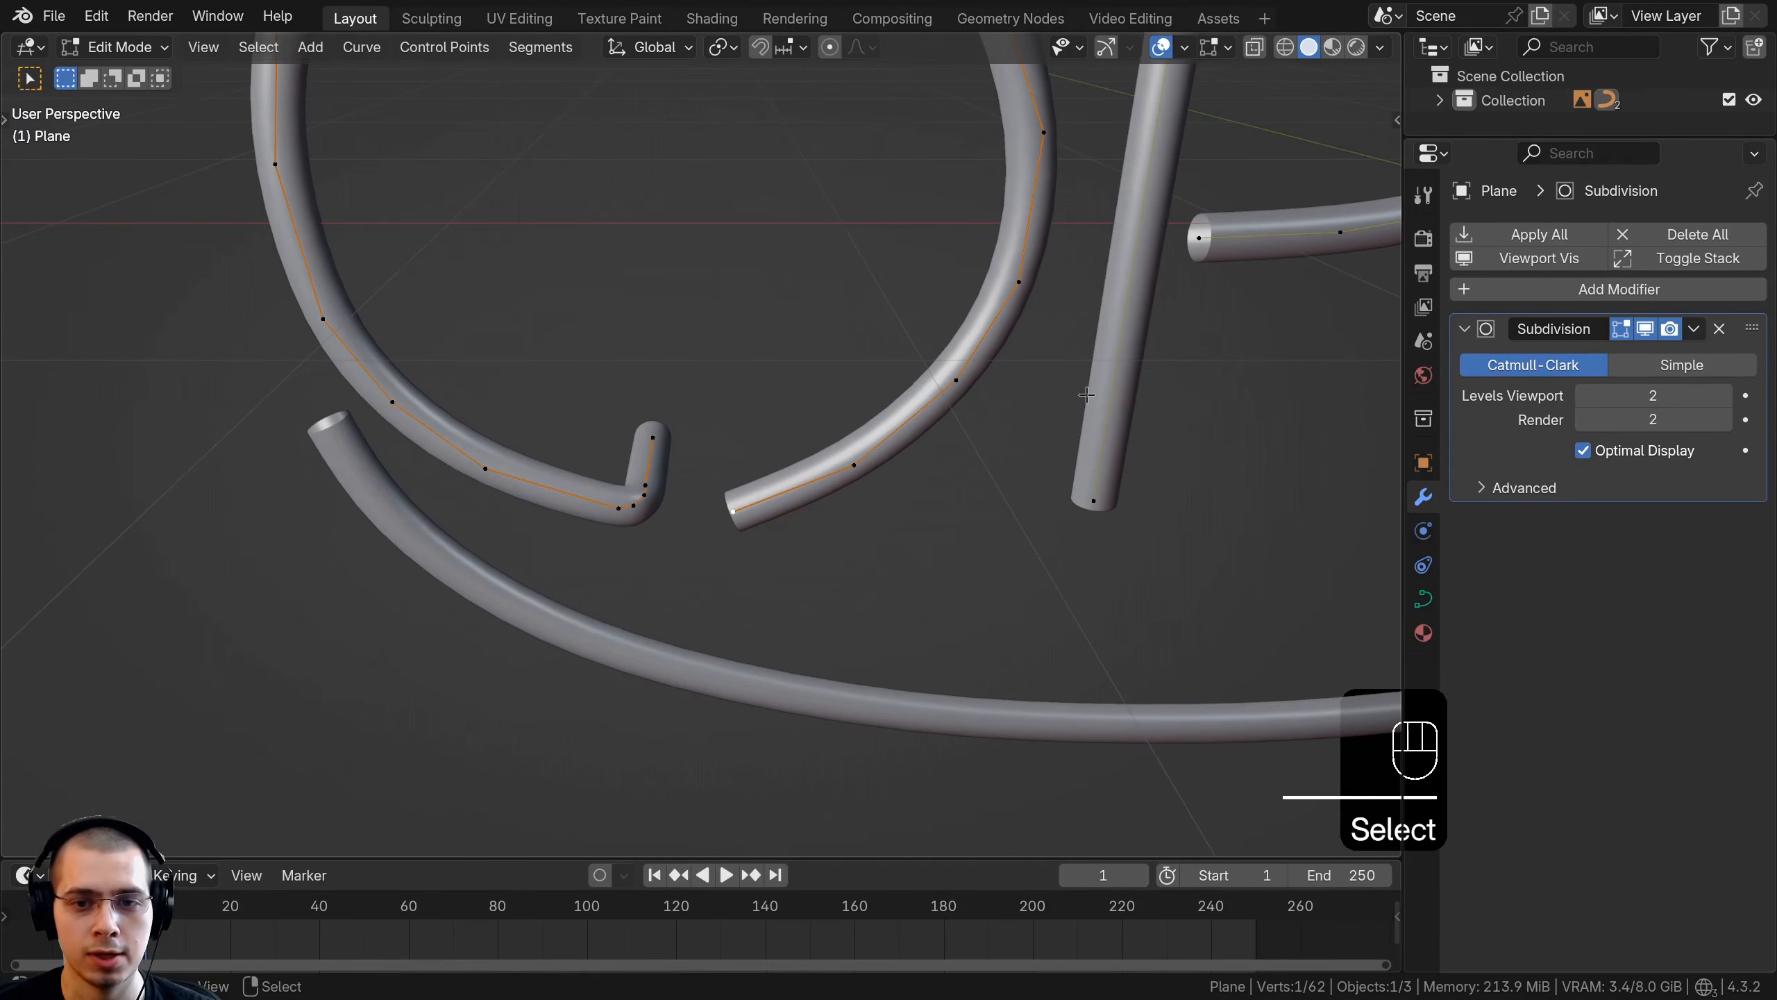
{"action": "scroll", "coordinate": [1099, 492], "scroll_direction": "down", "scroll_amount": 2}
{"action": "scroll", "coordinate": [661, 557], "scroll_direction": "up", "scroll_amount": 3}
{"action": "key", "text": "KP_7"}
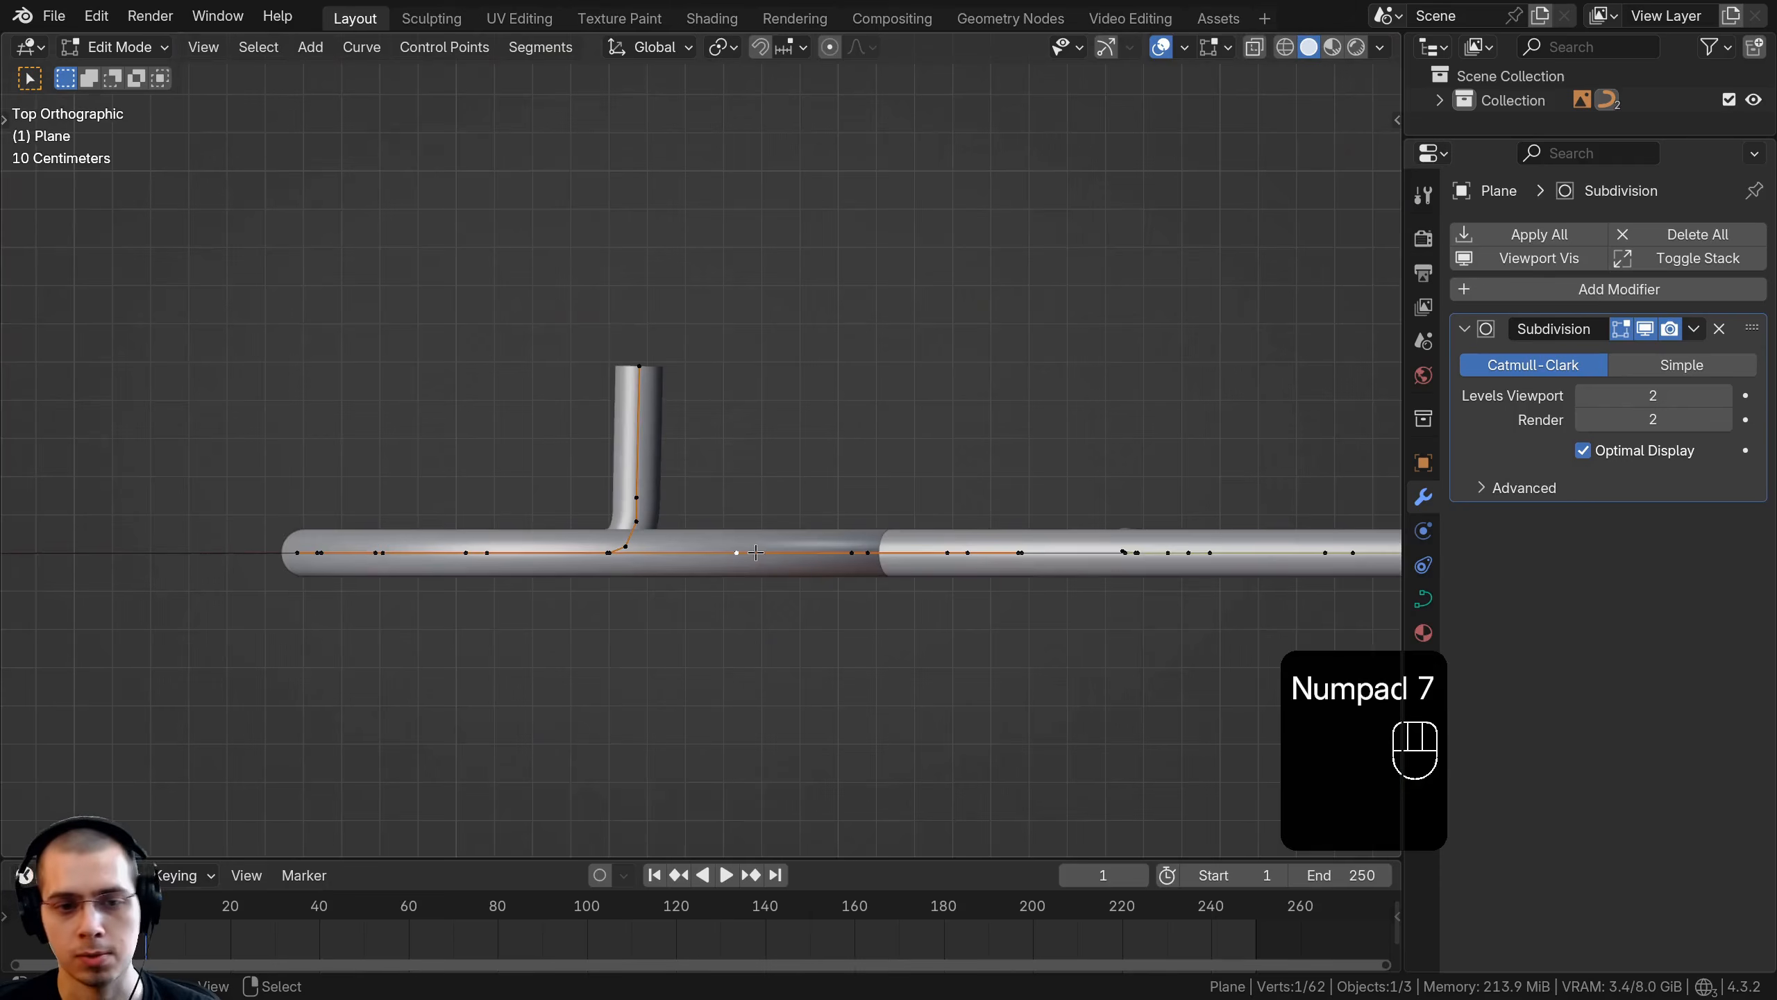
{"action": "scroll", "coordinate": [756, 553], "scroll_direction": "up", "scroll_amount": 2}
{"action": "key", "text": "g"}
{"action": "key", "text": "e"}
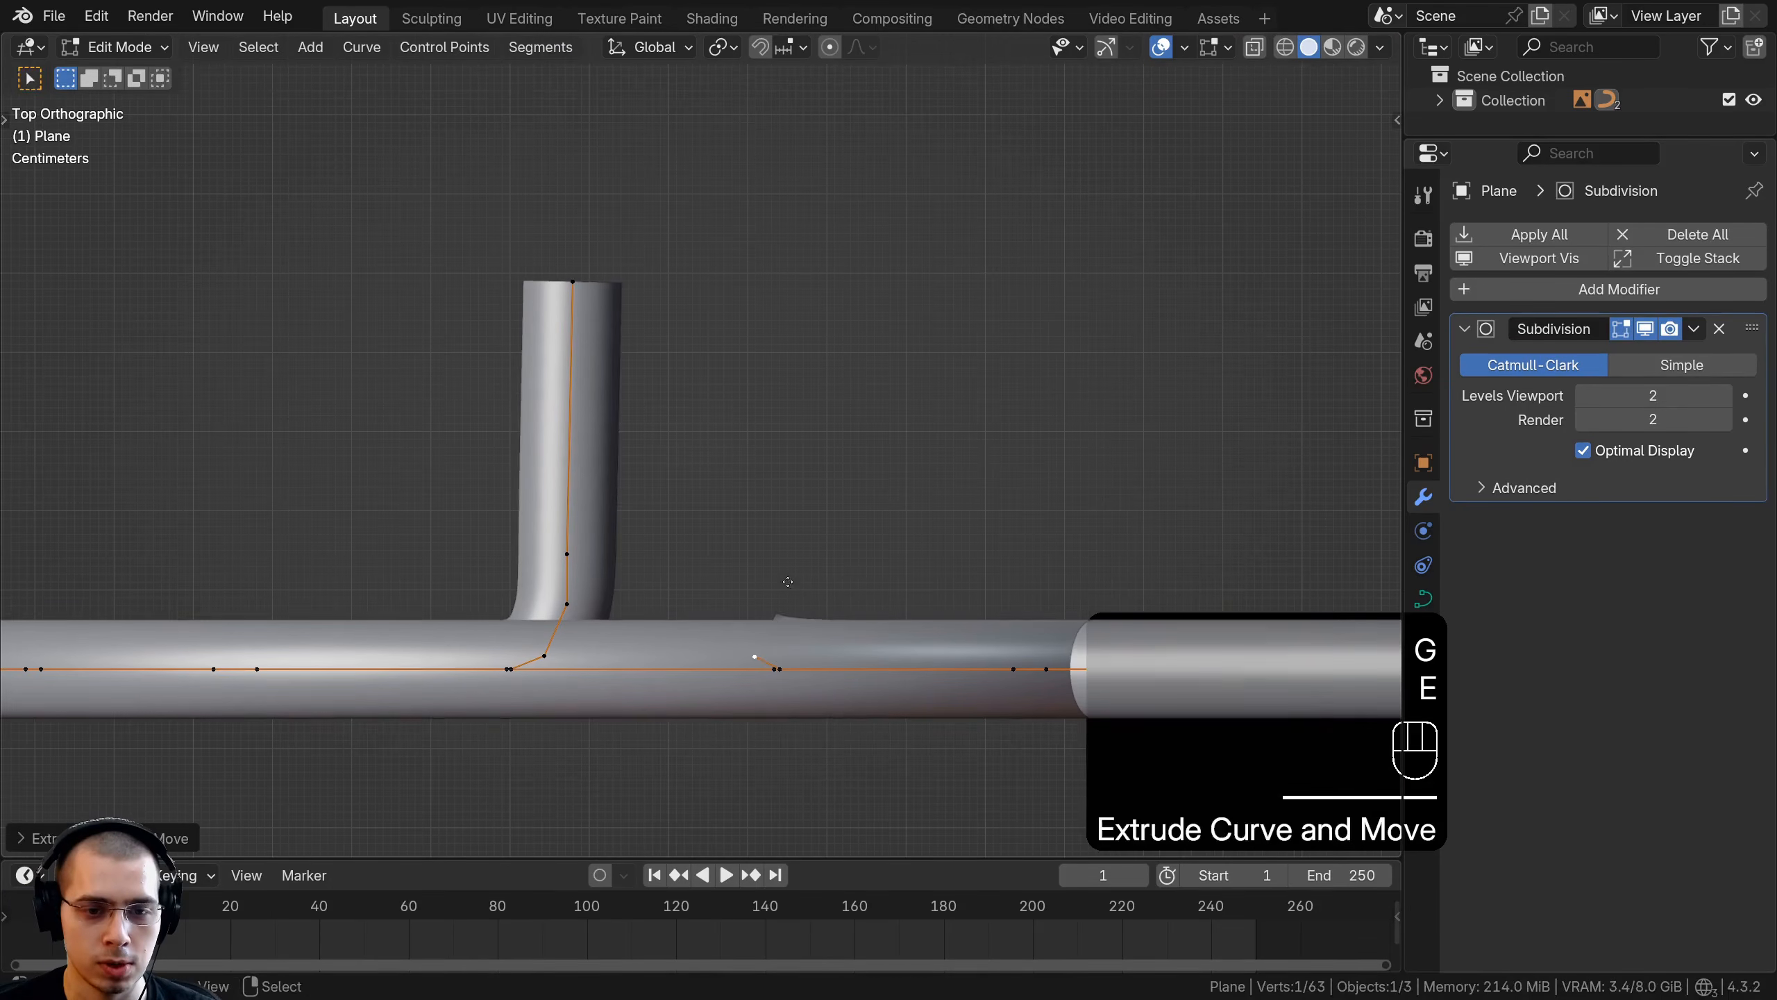
{"action": "key", "text": "e"}
{"action": "left_click", "coordinate": [770, 535]}
{"action": "key", "text": "e"}
{"action": "left_click", "coordinate": [770, 492]}
{"action": "key", "text": "e"}
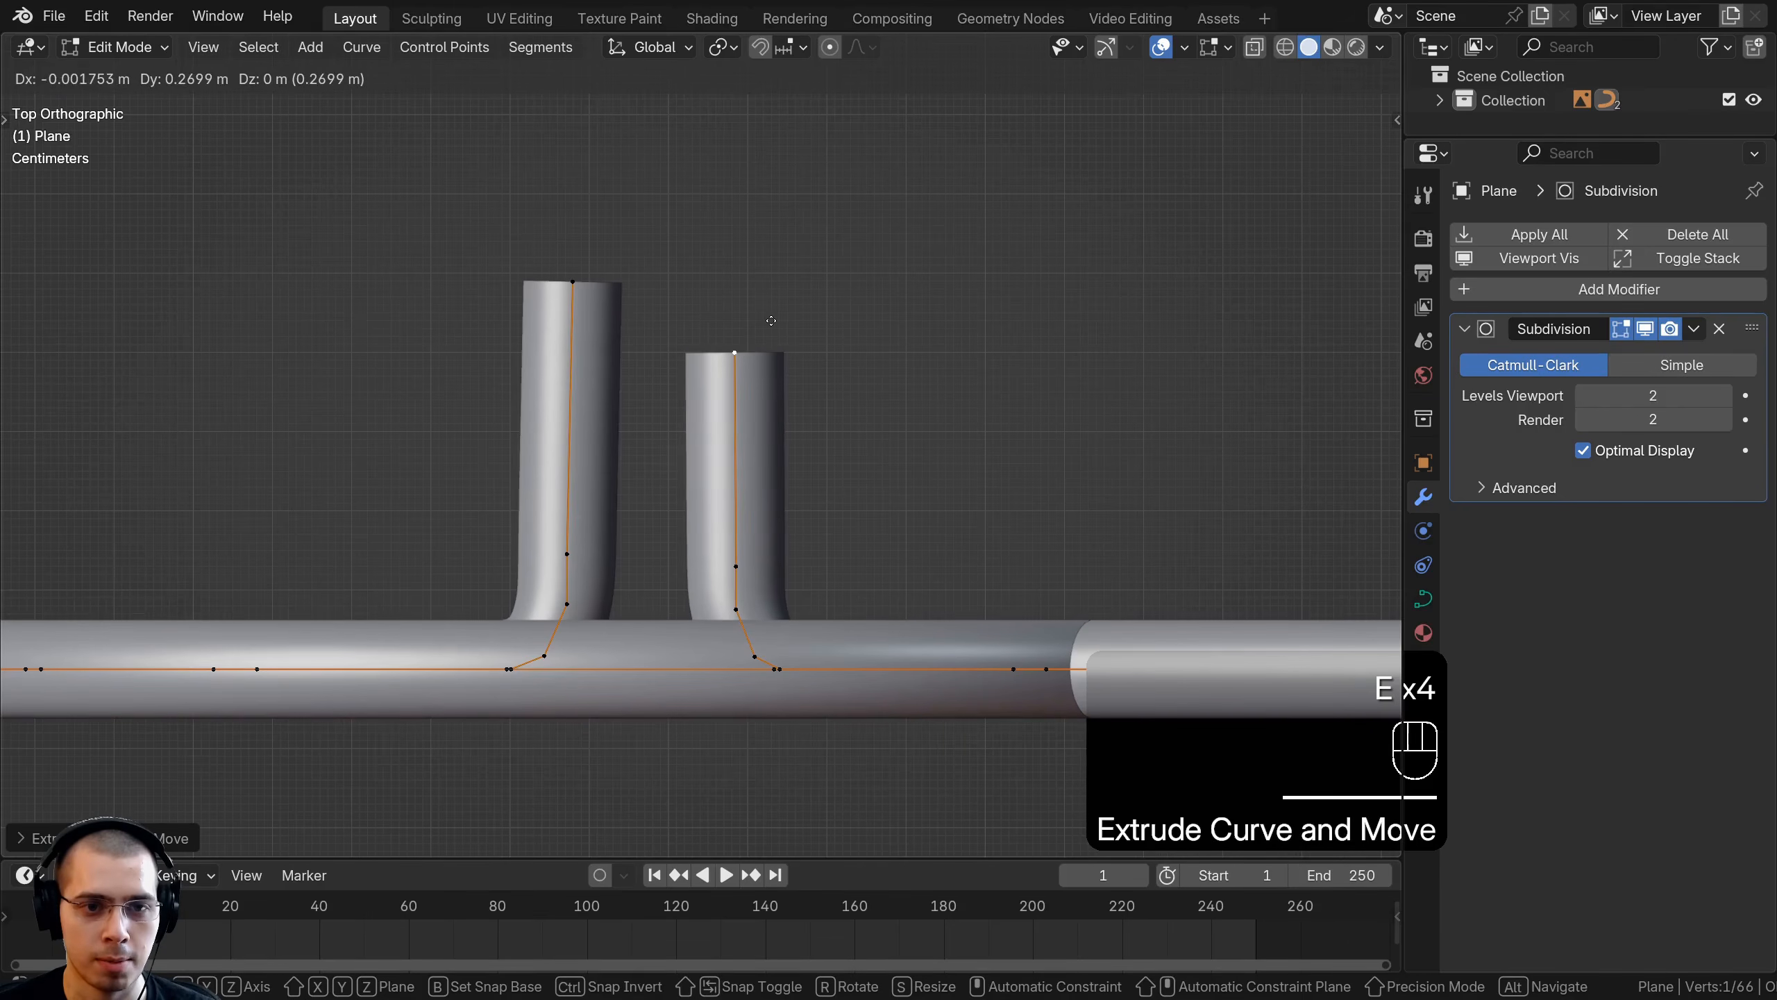
{"action": "left_click", "coordinate": [771, 321]}
Extrude the right stub's tip with three more segments, curving it sideways toward the P
{"action": "key", "text": "e"}
{"action": "left_click", "coordinate": [794, 272]}
{"action": "key", "text": "e"}
{"action": "left_click", "coordinate": [851, 254]}
{"action": "key", "text": "e"}
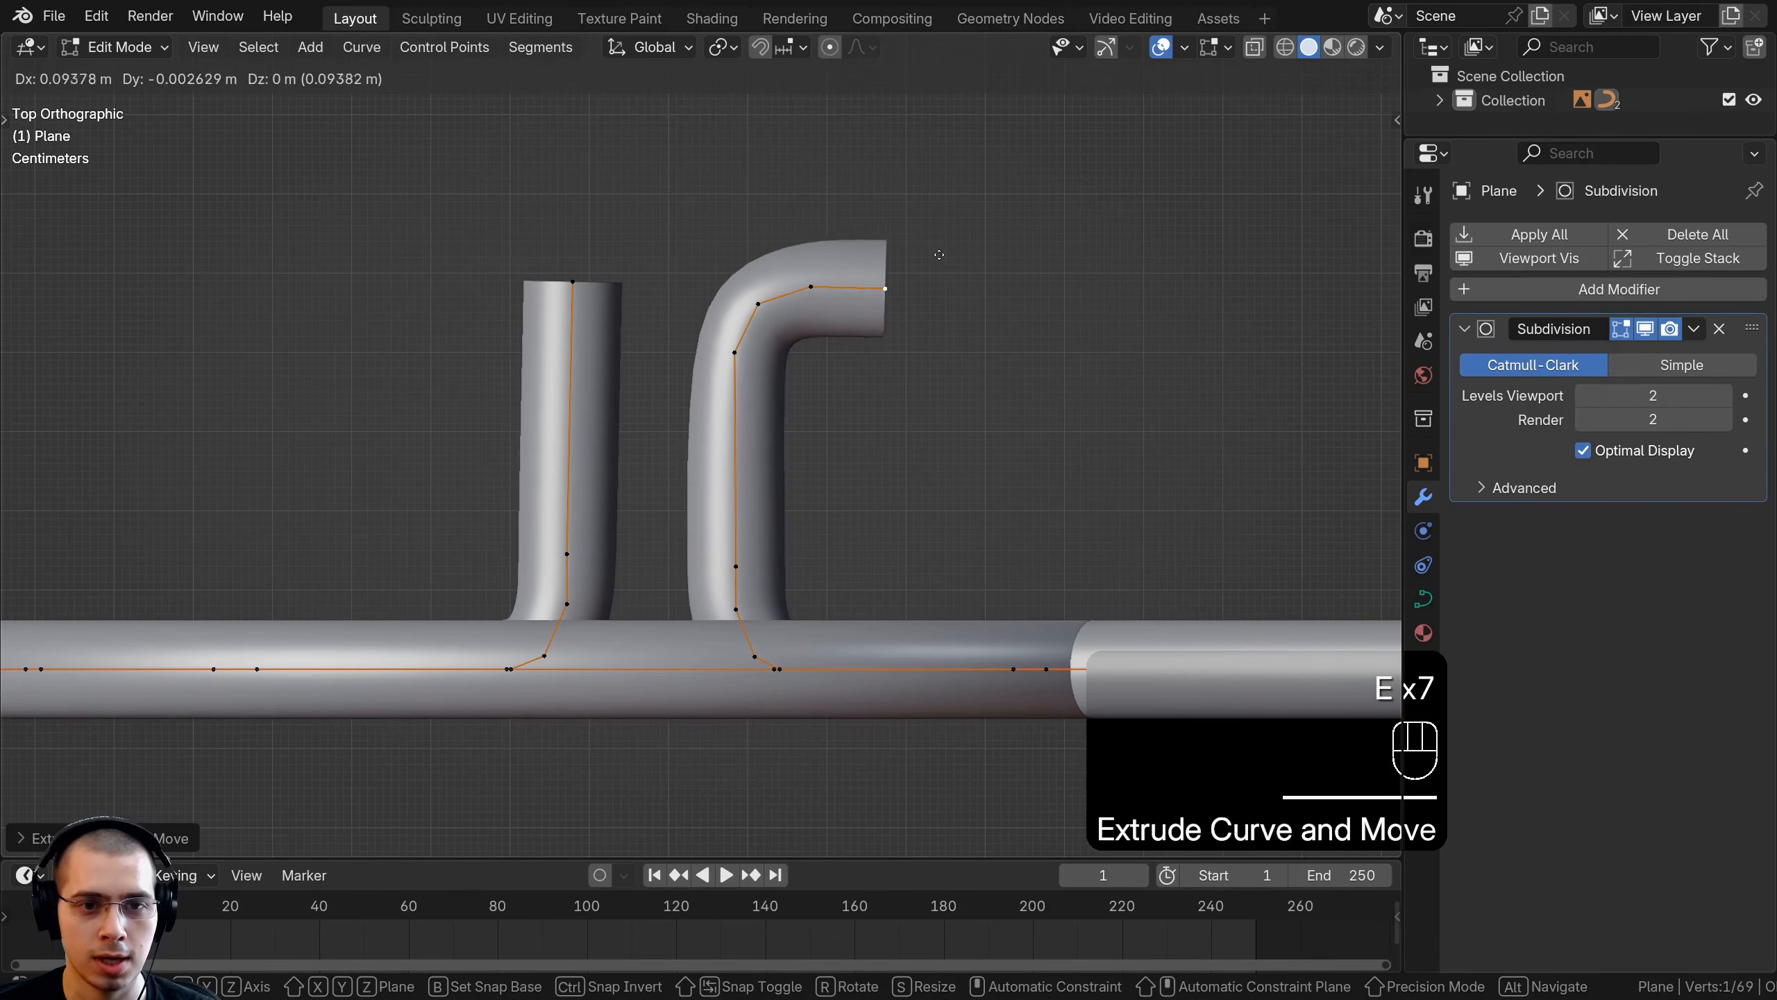
{"action": "left_click", "coordinate": [941, 253]}
Subdivide the straight segment of the right stub and slide the new point close to the rear bend
{"action": "scroll", "coordinate": [786, 473], "scroll_direction": "up", "scroll_amount": 2}
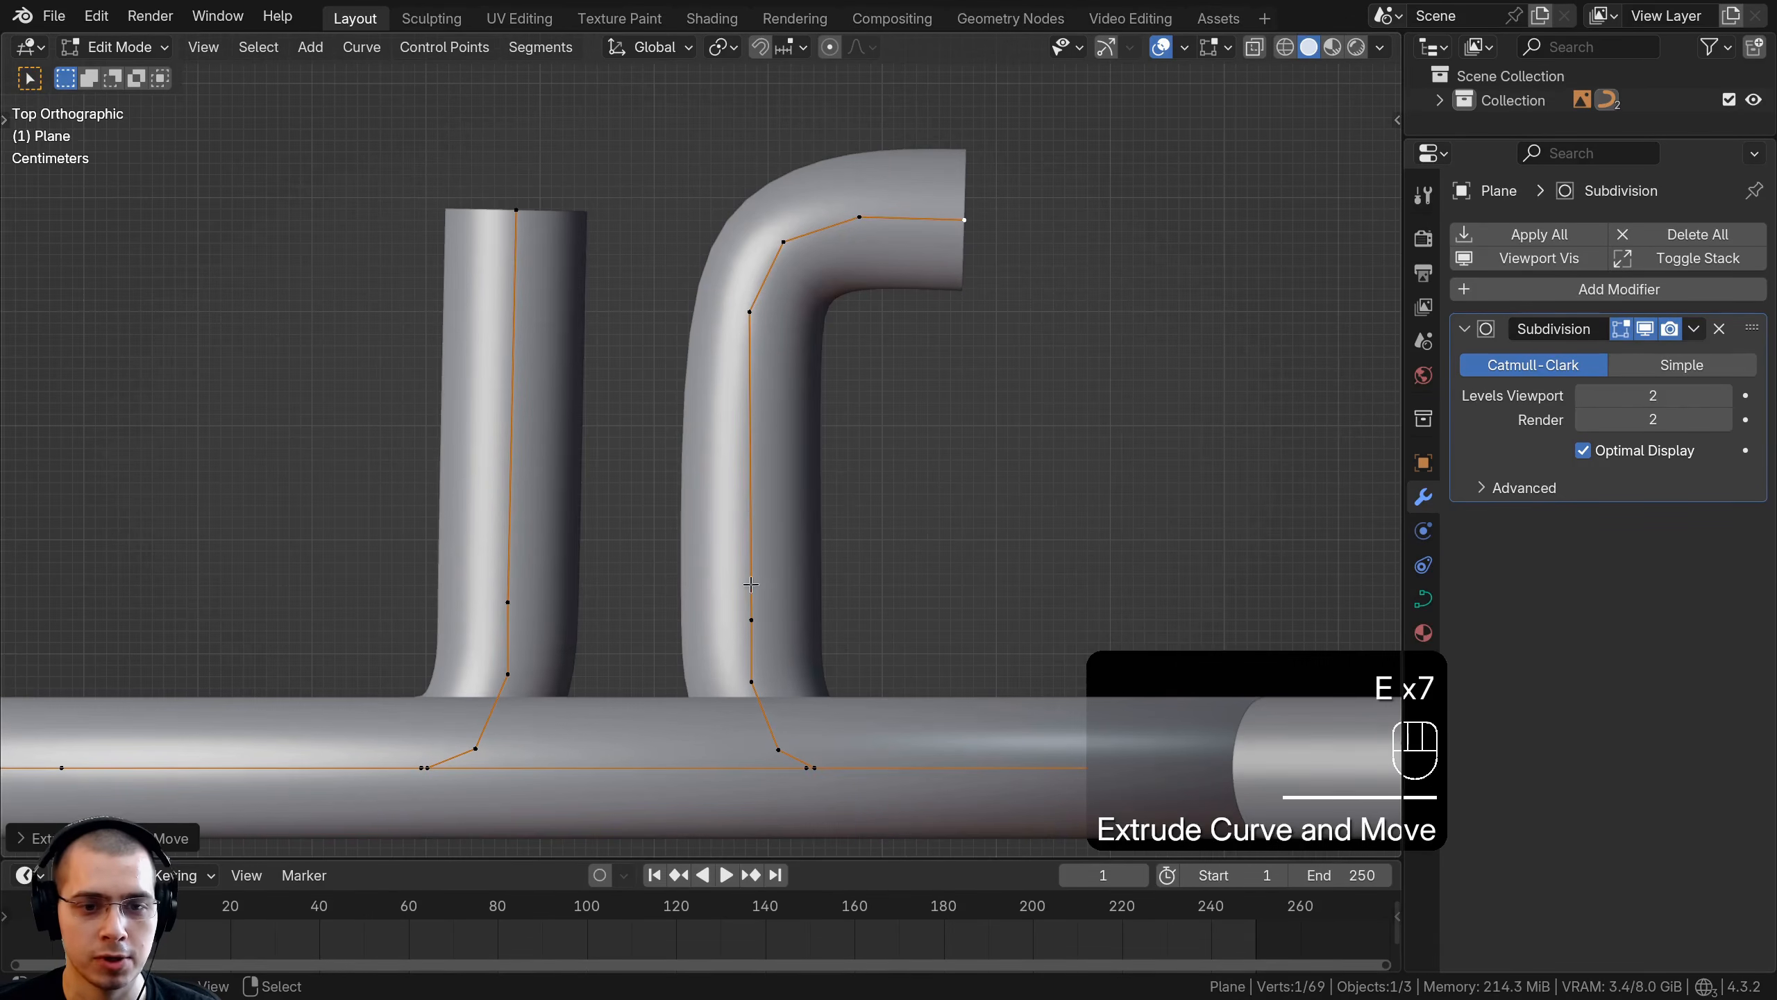
{"action": "left_click", "coordinate": [750, 619], "text": "shift"}
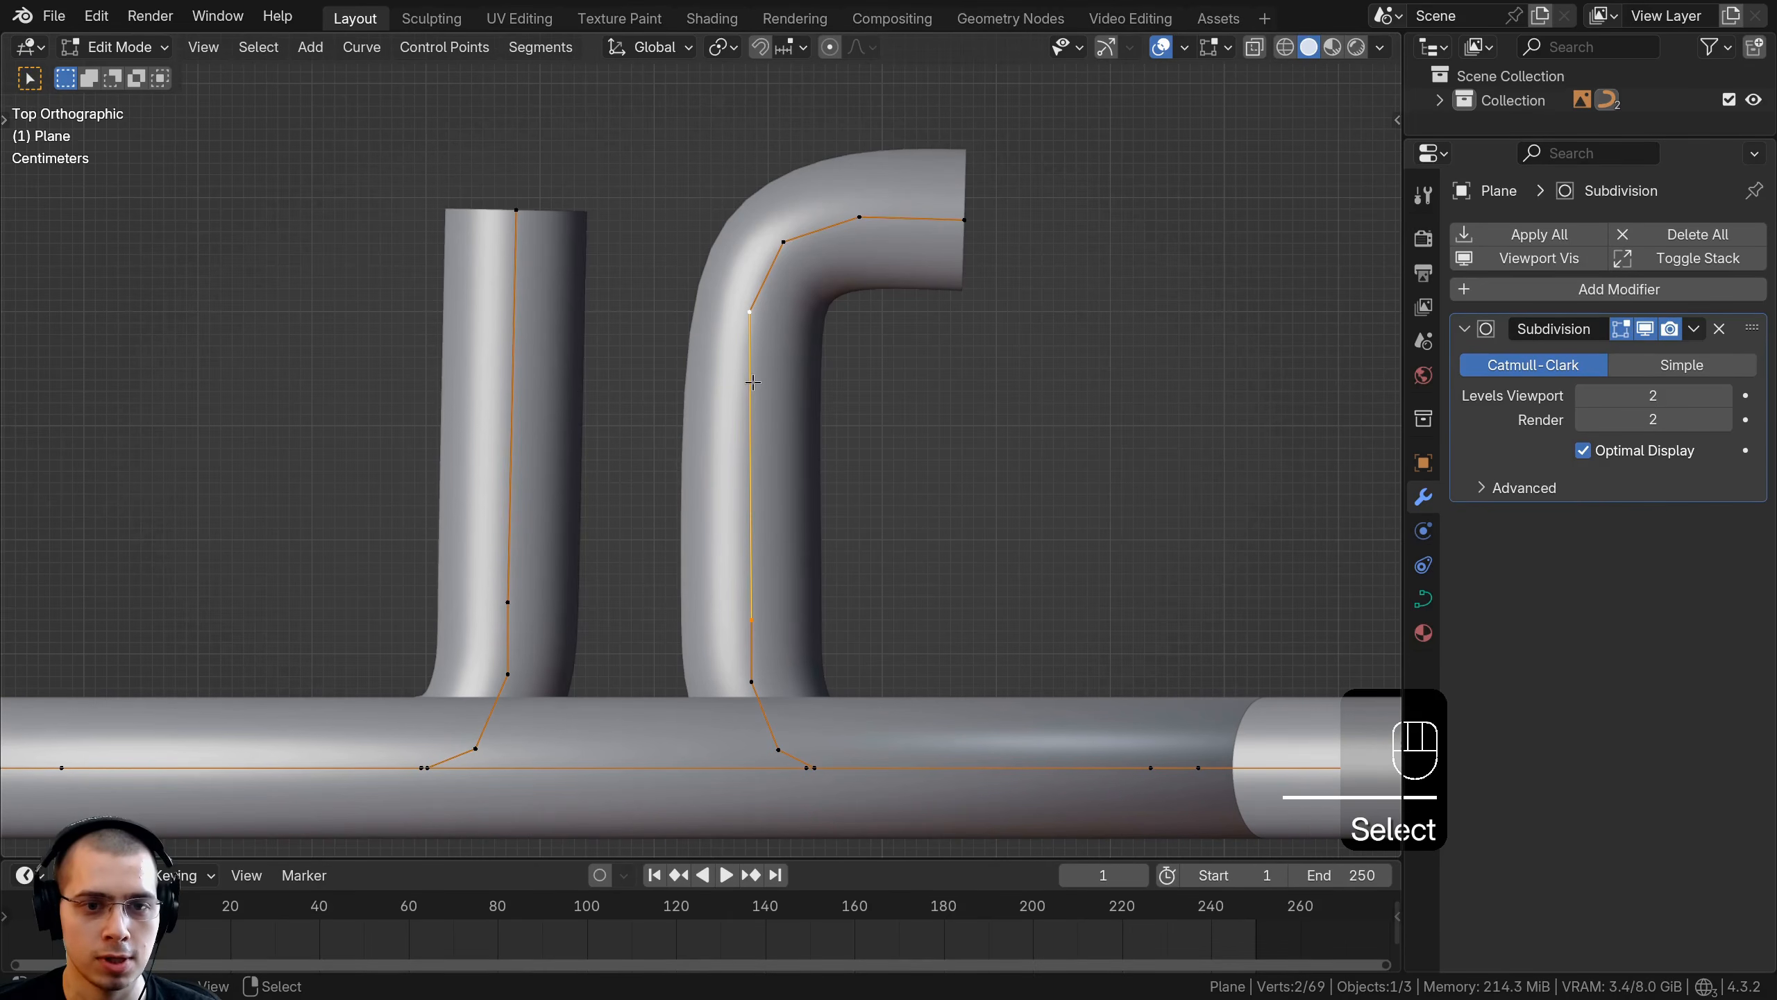
{"action": "key", "text": "w"}
{"action": "left_click", "coordinate": [636, 350]}
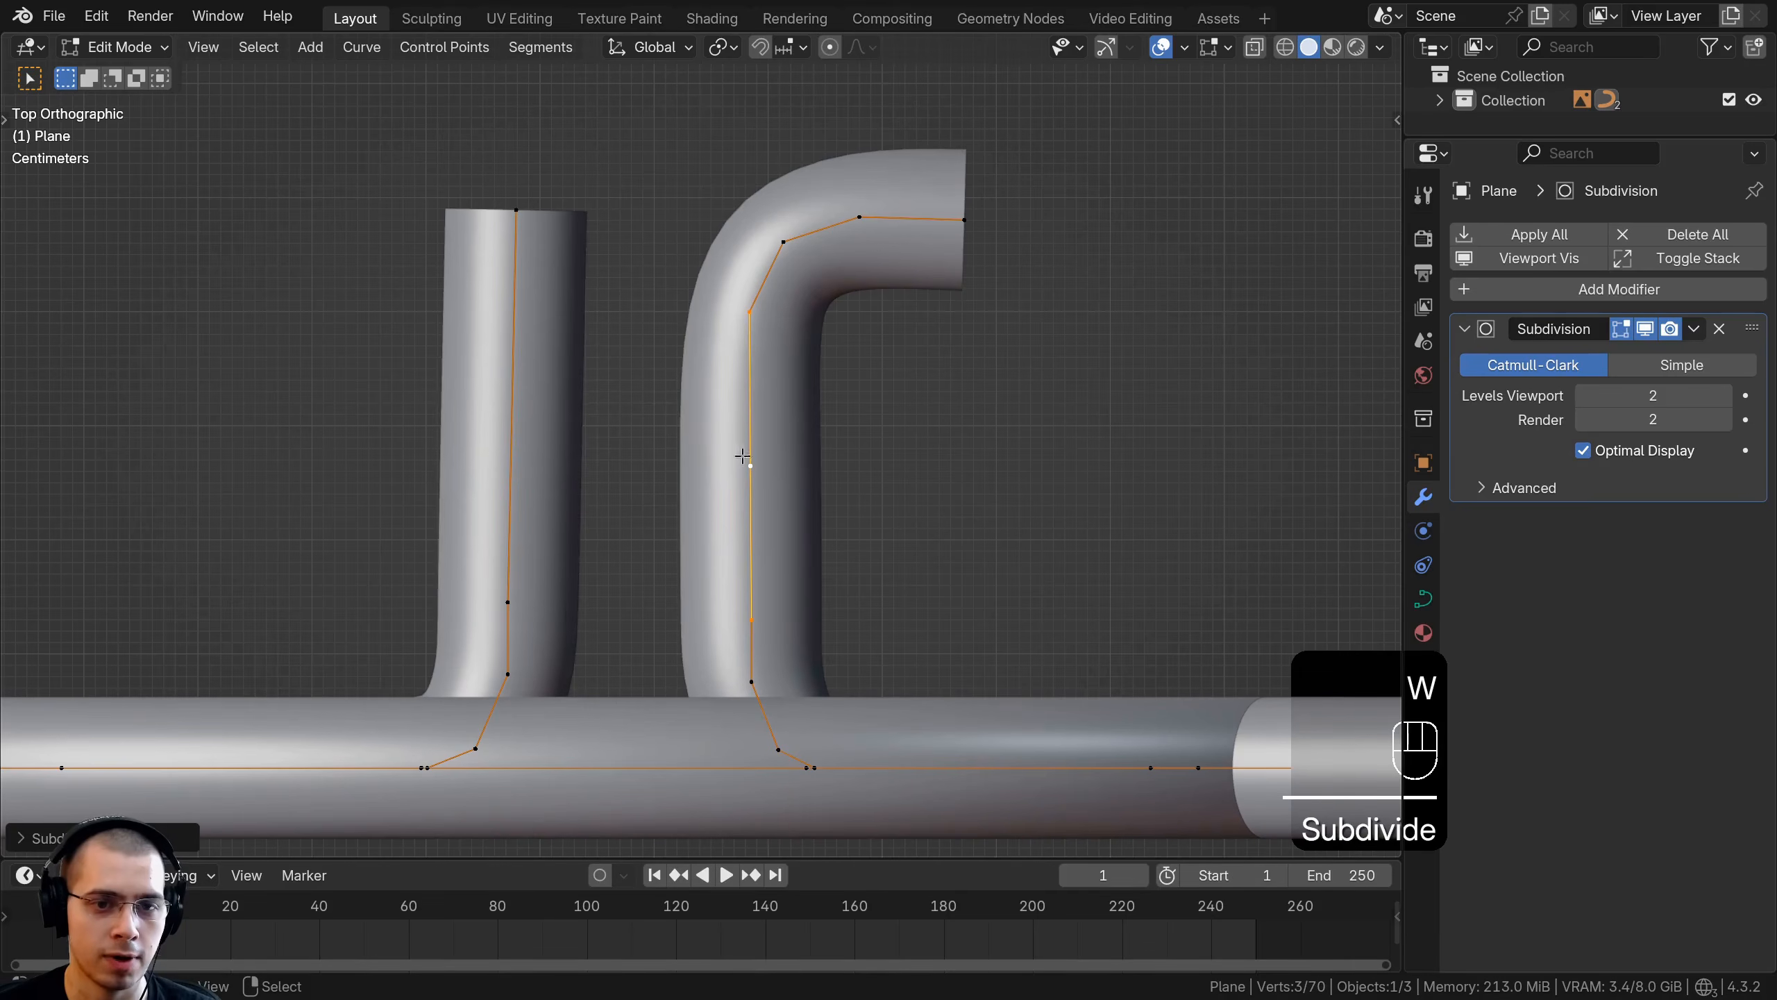
{"action": "key", "text": "g"}
{"action": "key", "text": "g"}
{"action": "left_click", "coordinate": [759, 293]}
Reposition the control points around the right stub's rear bend to shape a rounder corner
{"action": "right_click", "coordinate": [750, 311]}
{"action": "key", "text": "g"}
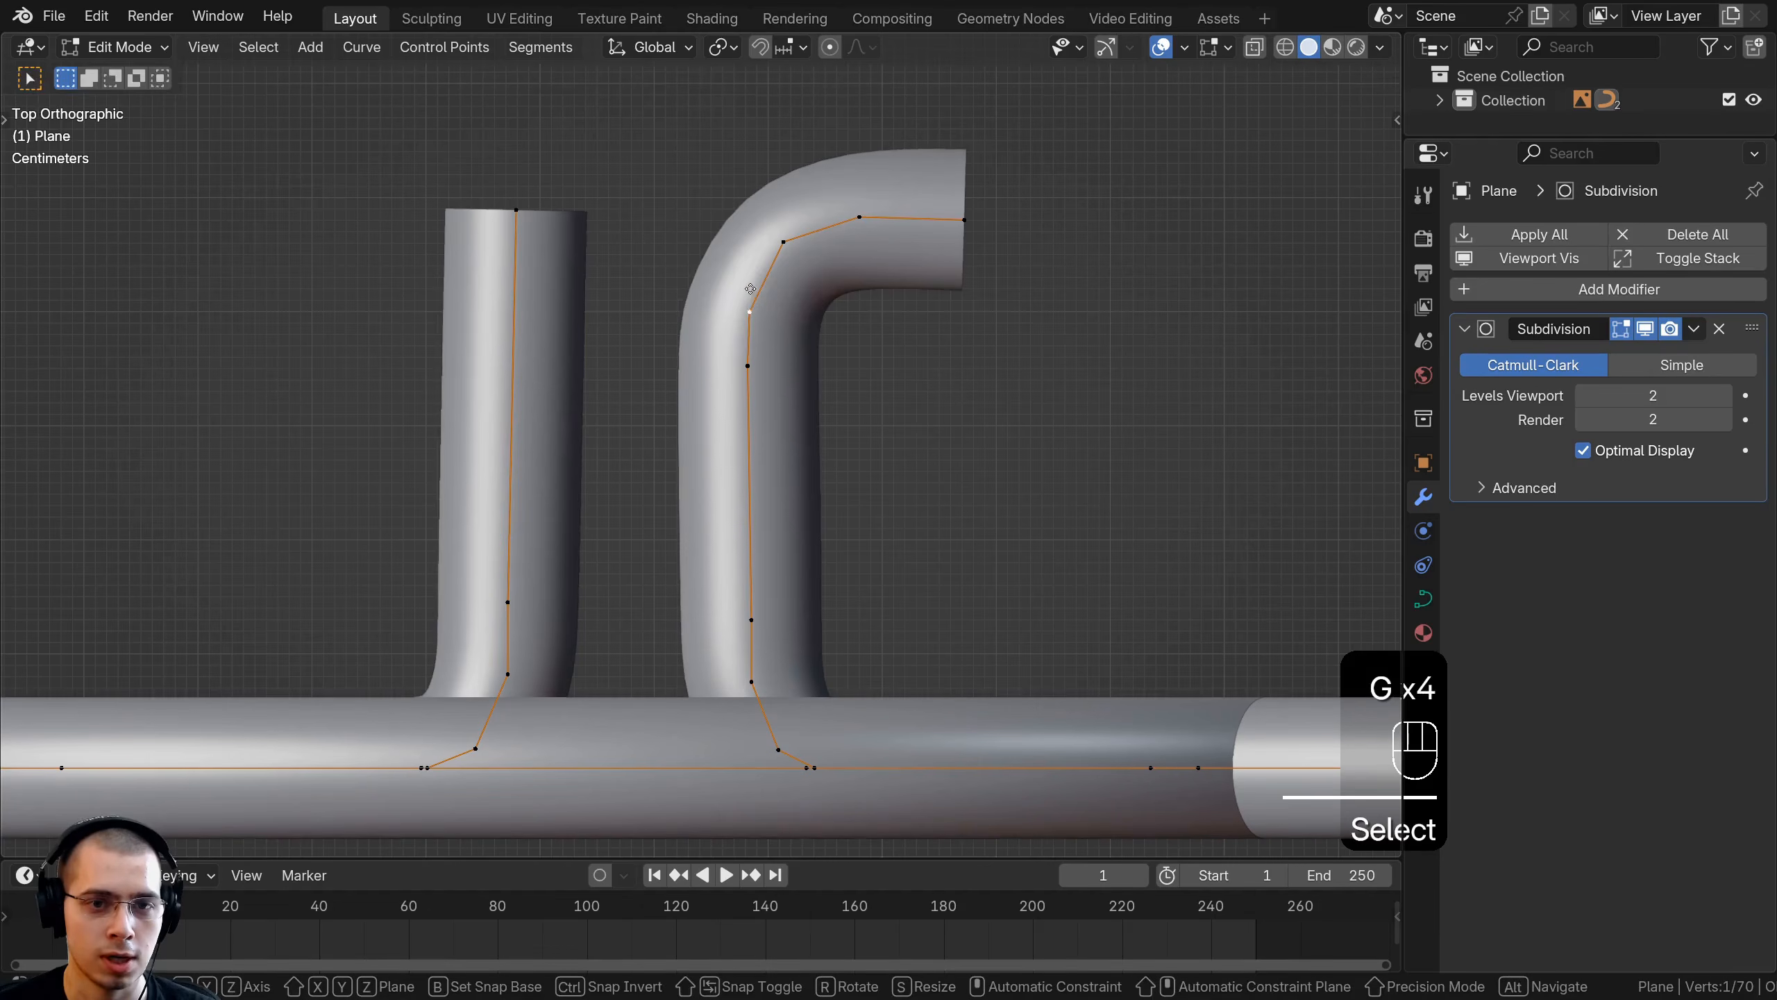
{"action": "left_click", "coordinate": [750, 283]}
{"action": "right_click", "coordinate": [784, 242]}
{"action": "key", "text": "g"}
{"action": "right_click", "coordinate": [860, 217]}
{"action": "key", "text": "g"}
{"action": "key", "text": "g"}
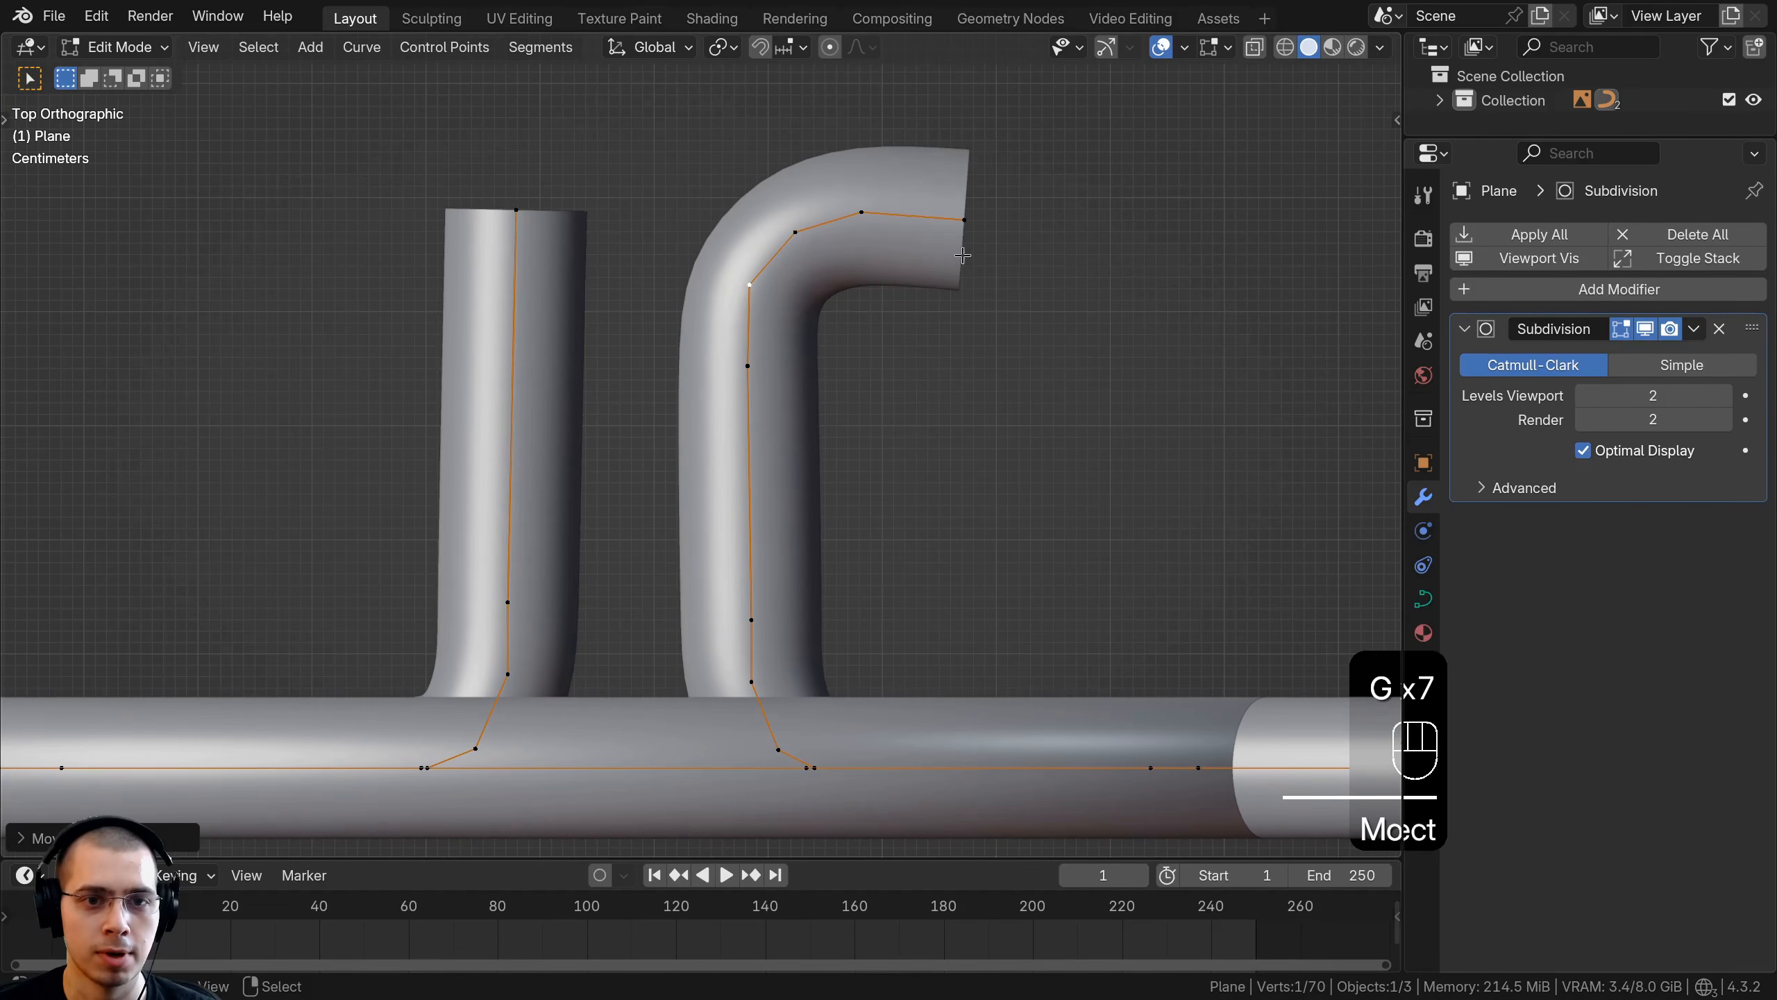
{"action": "key", "text": "g"}
Extrude the connector's end across to the base of the P's stem in front view, adding a short end segment
{"action": "key", "text": "KP_2"}
{"action": "key", "text": "KP_1"}
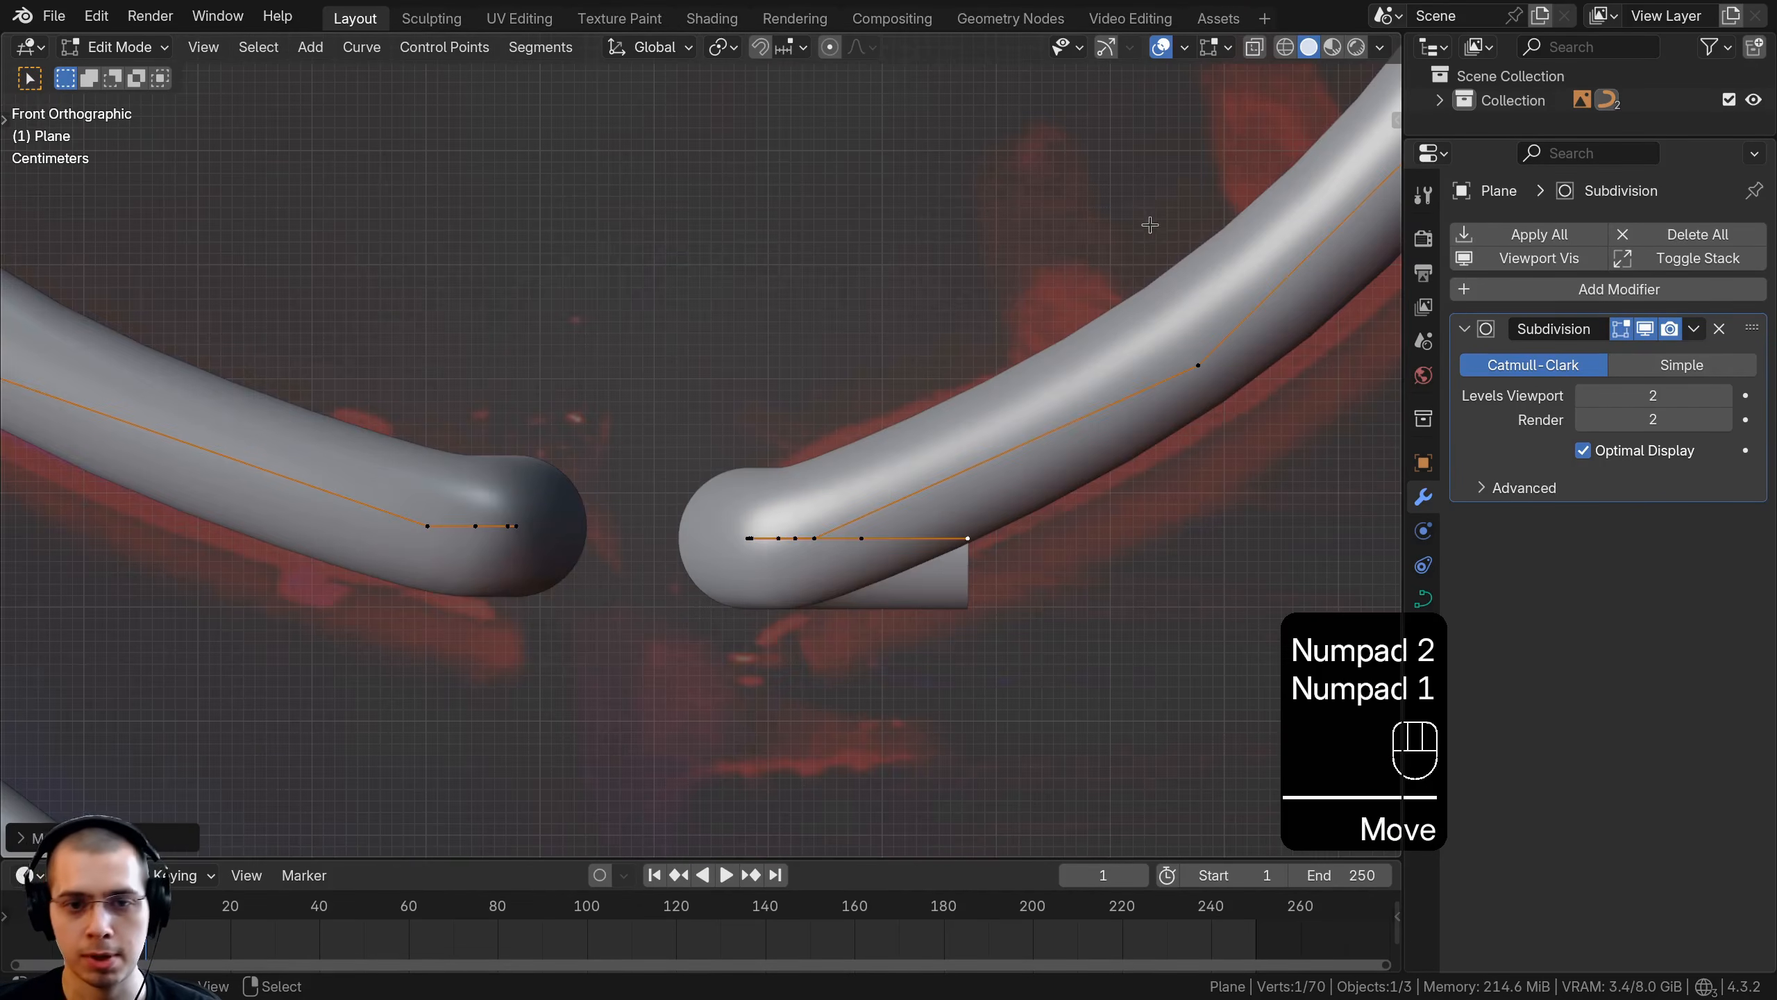
{"action": "scroll", "coordinate": [1151, 225], "scroll_direction": "down", "scroll_amount": 4}
{"action": "middle_click_drag", "start_coordinate": [1089, 411], "coordinate": [592, 377], "text": "shift"}
{"action": "key", "text": "e"}
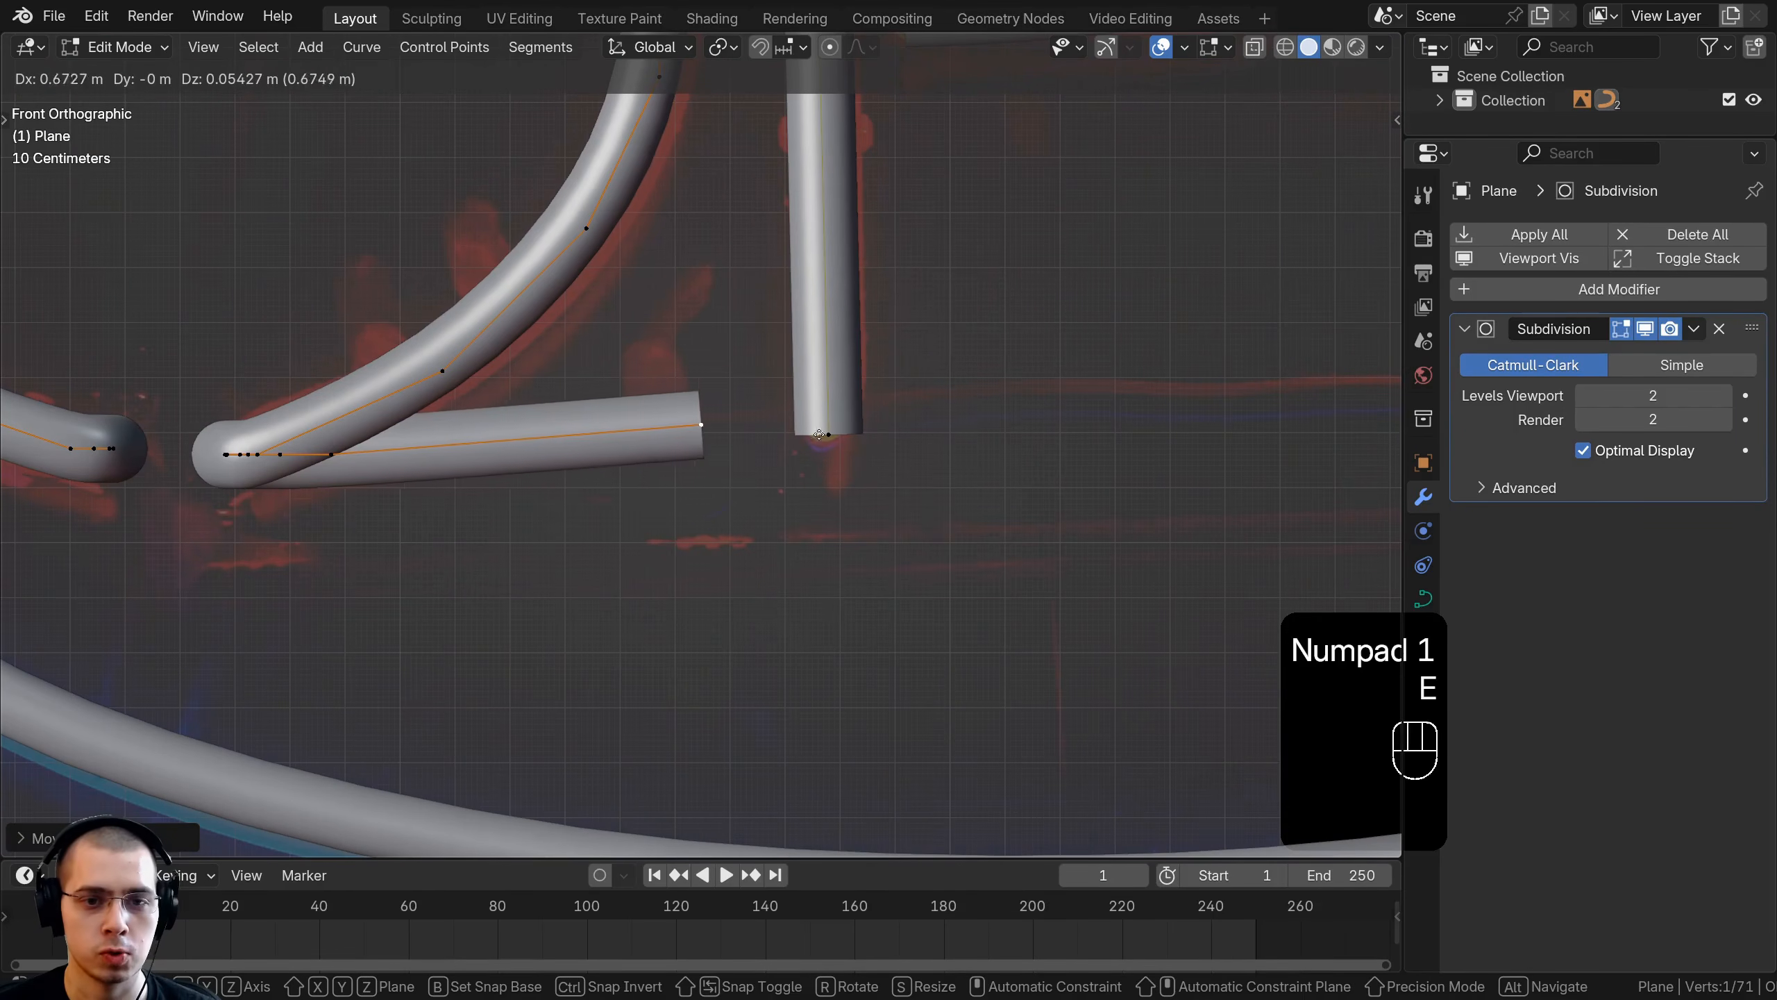
{"action": "left_click", "coordinate": [881, 435]}
{"action": "key", "text": "e"}
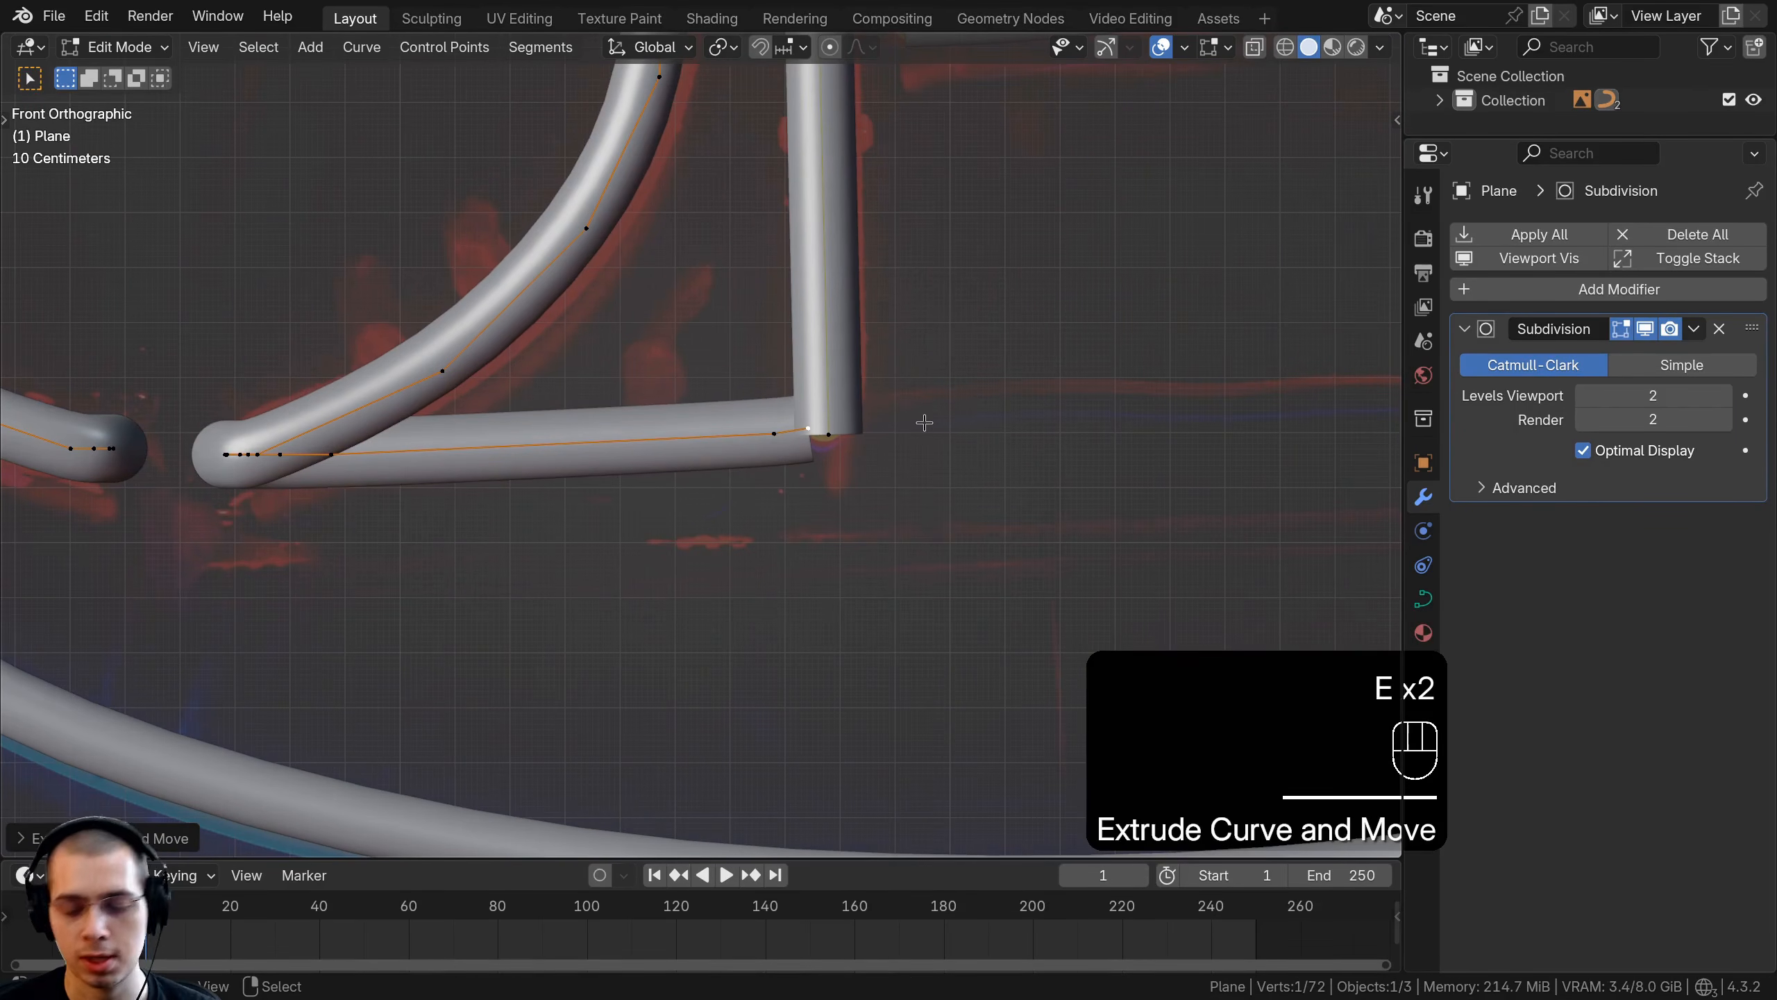
{"action": "left_click", "coordinate": [920, 418]}
Move the connector's end point in top view and extrude it twice forward toward the P's stem
{"action": "key", "text": "KP_7"}
{"action": "key", "text": "g"}
{"action": "left_click", "coordinate": [860, 372]}
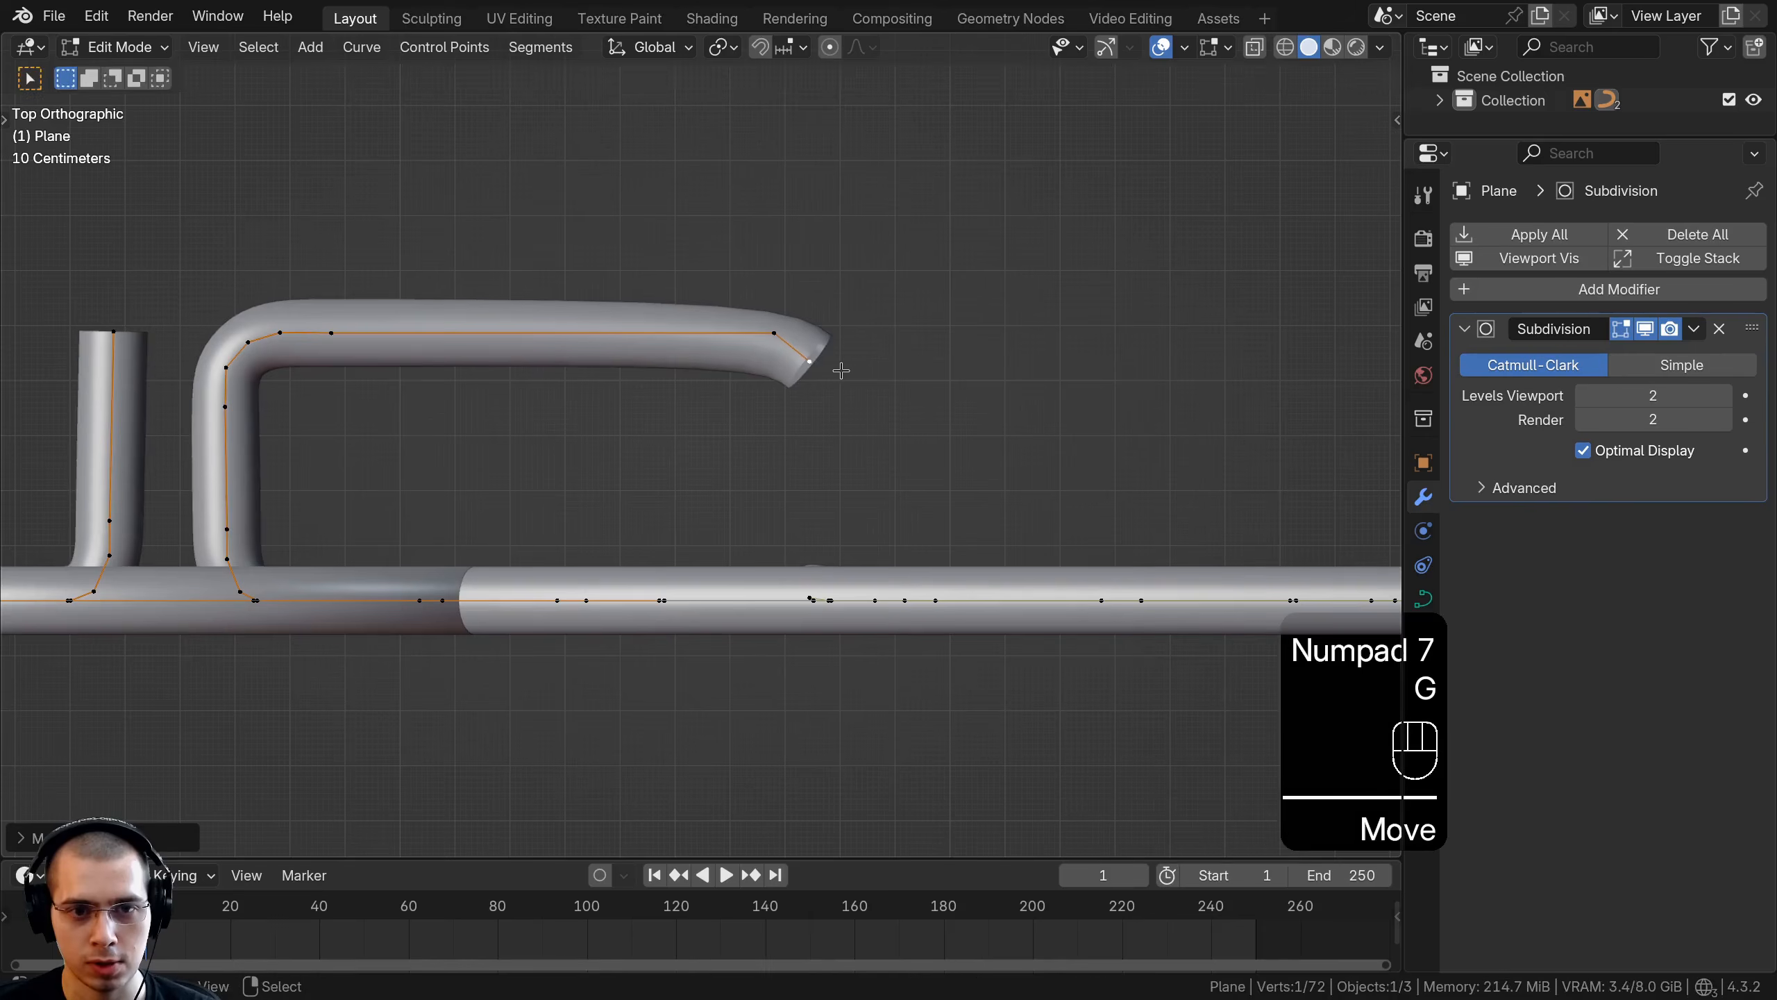
{"action": "key", "text": "e"}
{"action": "left_click", "coordinate": [848, 420]}
{"action": "key", "text": "e"}
{"action": "left_click", "coordinate": [846, 476]}
Raise the bottom control point of the P's stem along the Z axis
{"action": "middle_click_drag", "start_coordinate": [841, 561], "coordinate": [629, 364]}
{"action": "middle_click_drag", "start_coordinate": [630, 364], "coordinate": [576, 497], "text": "shift"}
{"action": "left_click", "coordinate": [587, 495]}
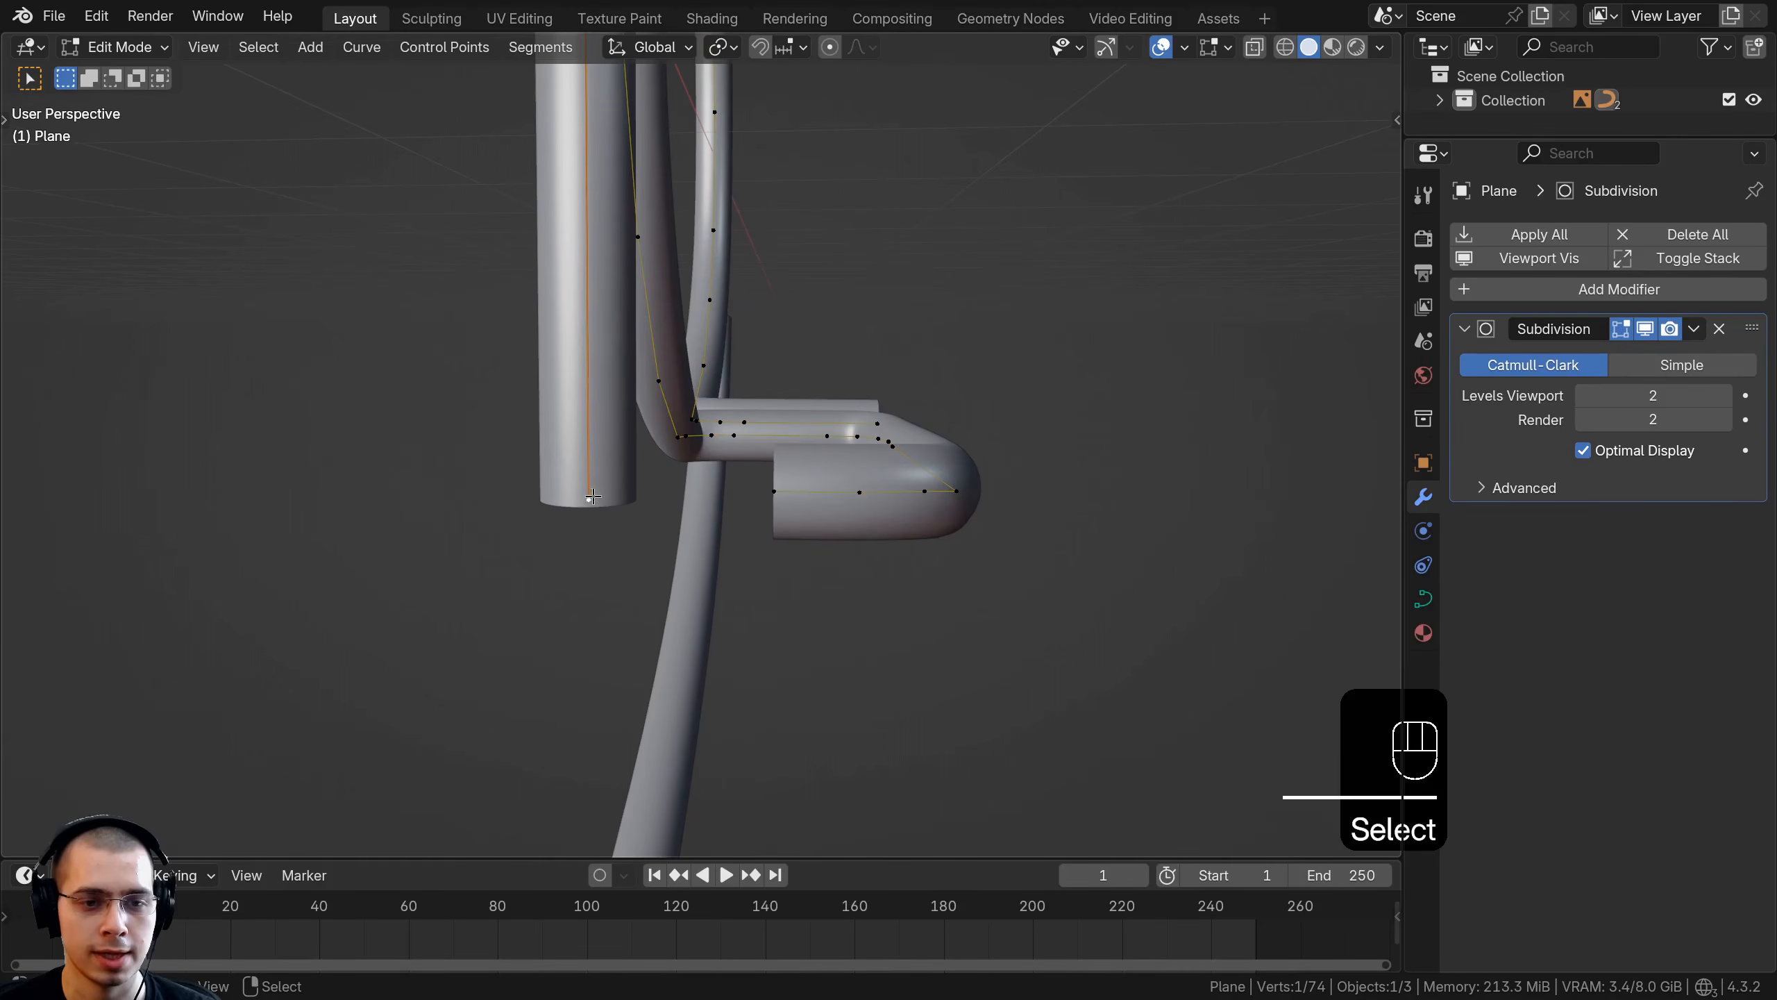
{"action": "key", "text": "g"}
{"action": "key", "text": "z"}
{"action": "left_click", "coordinate": [598, 432]}
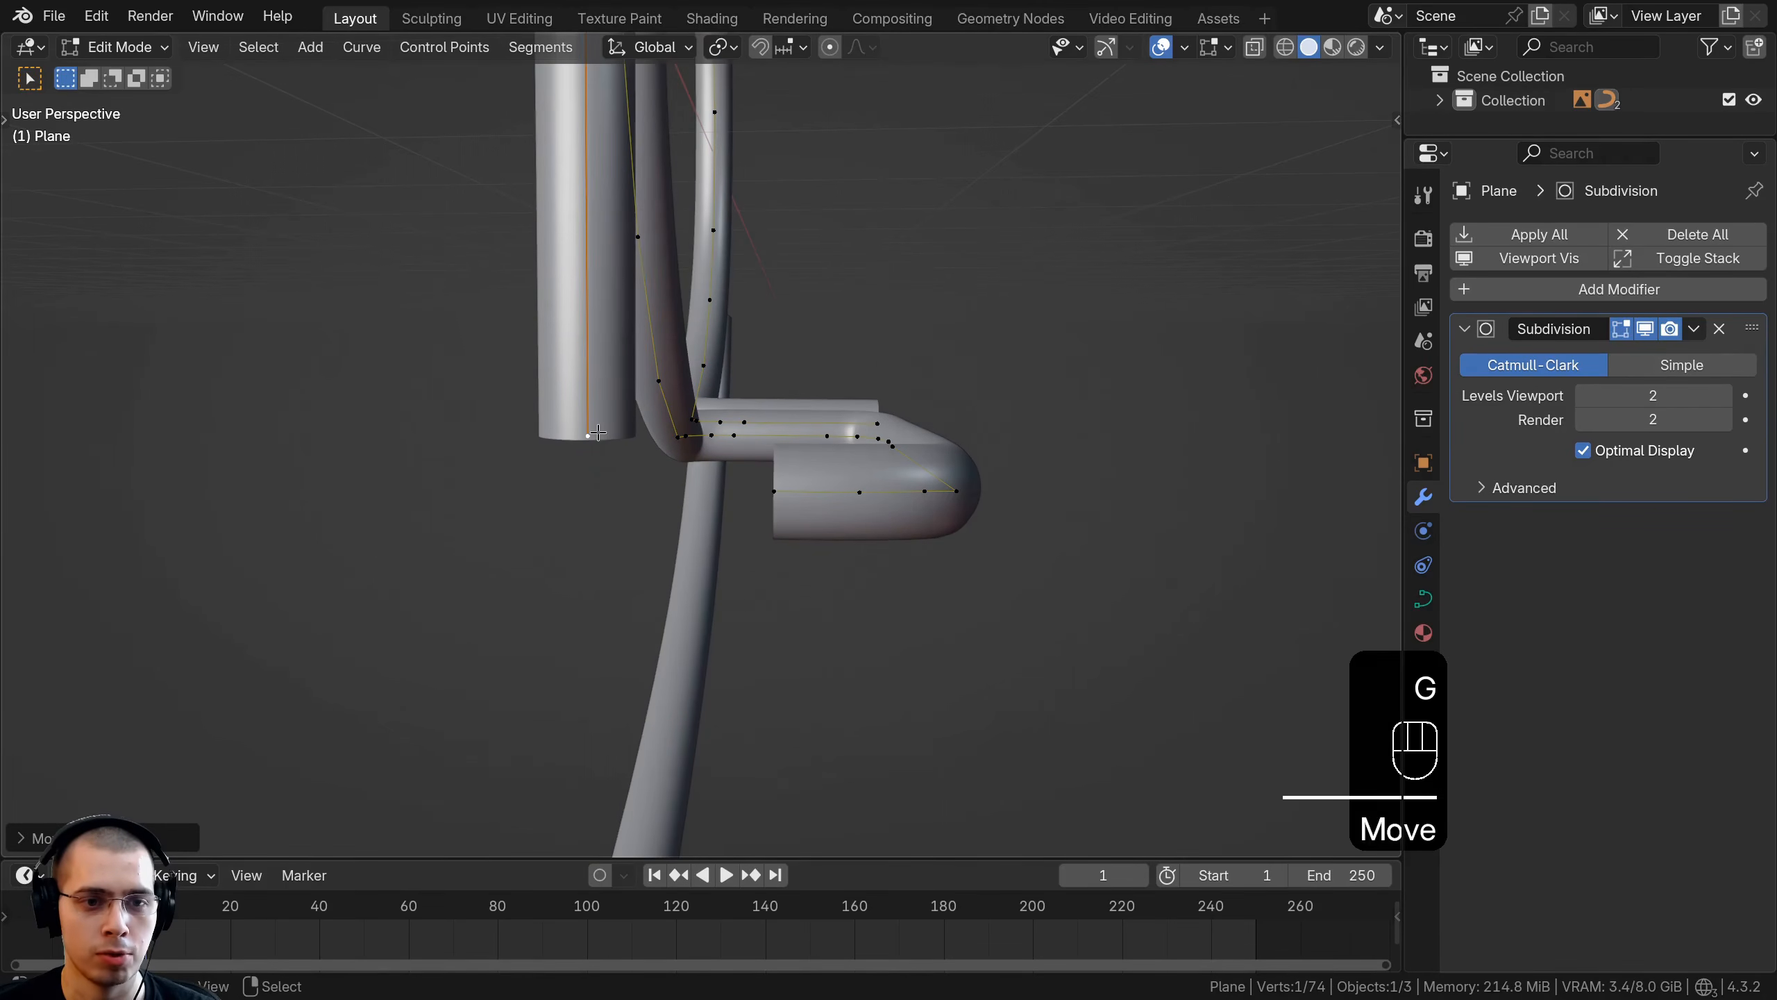
Extrude the base of the P's stem backward with three segments, bending it toward the connector
{"action": "middle_click_drag", "start_coordinate": [599, 434], "coordinate": [633, 499]}
{"action": "key", "text": "e"}
{"action": "key", "text": "e"}
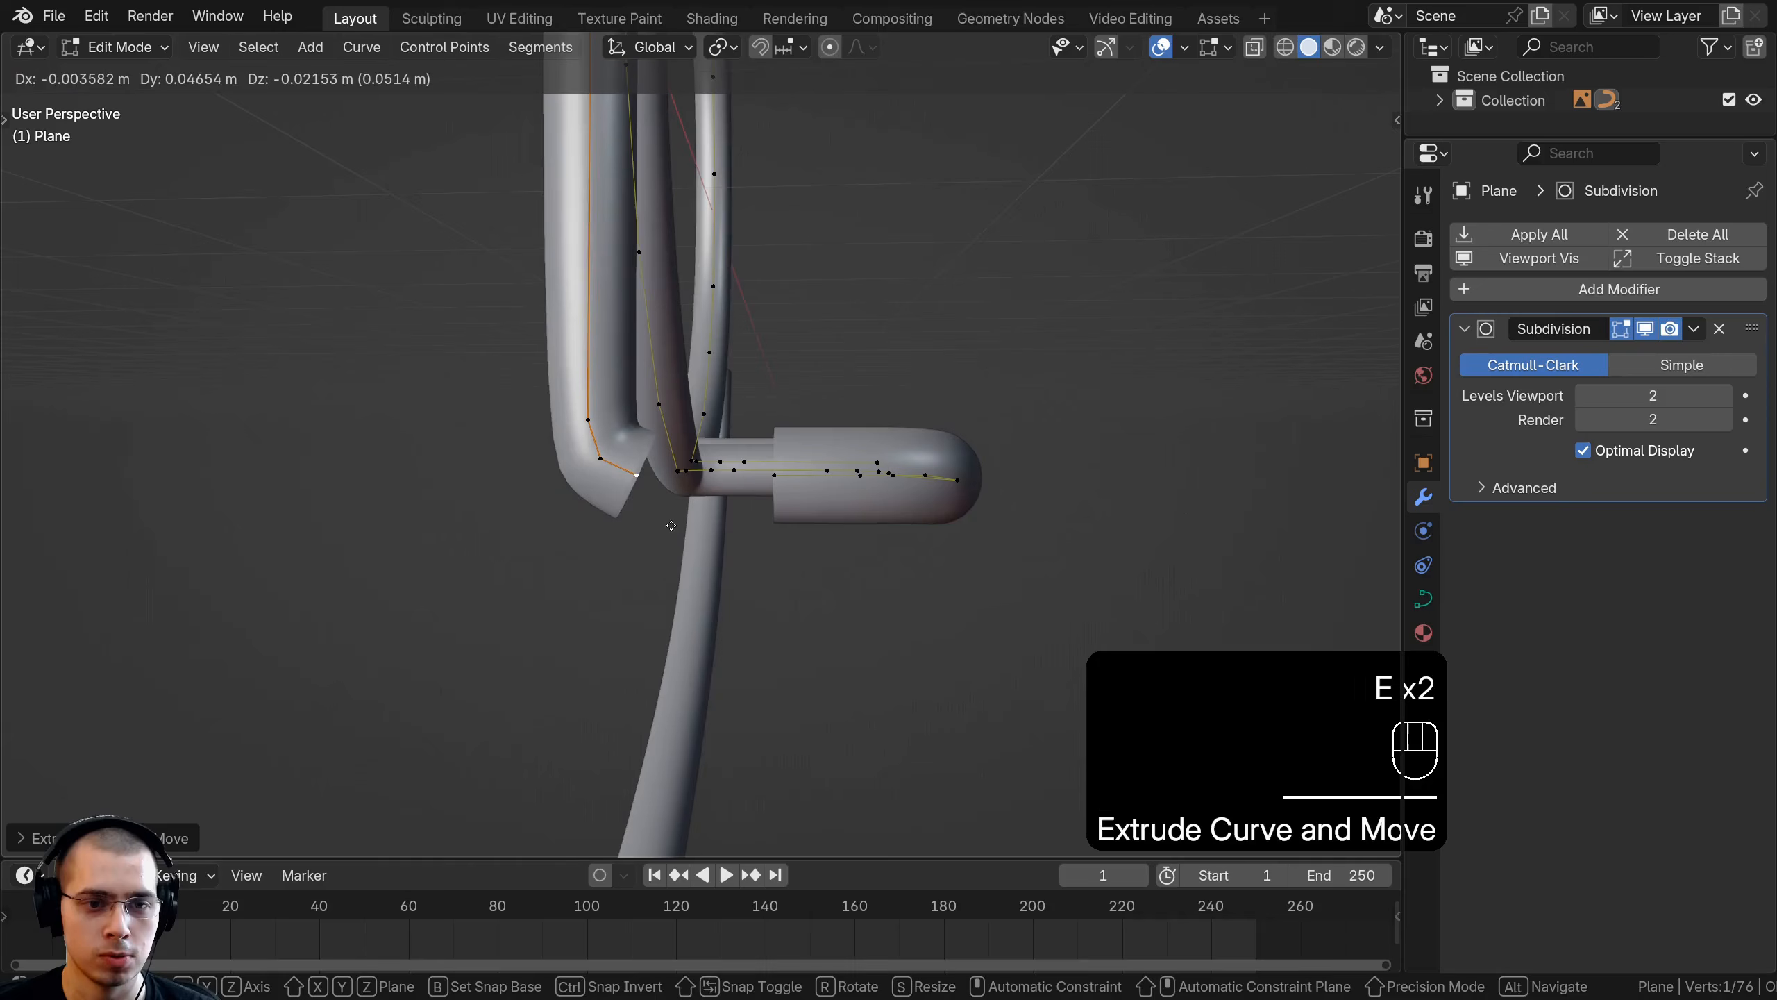
{"action": "left_click", "coordinate": [668, 526]}
{"action": "key", "text": "e"}
{"action": "left_click", "coordinate": [784, 537]}
Select the facing end points of the P's stub and the connector and join them with a segment
{"action": "middle_click_drag", "start_coordinate": [784, 537], "coordinate": [798, 595]}
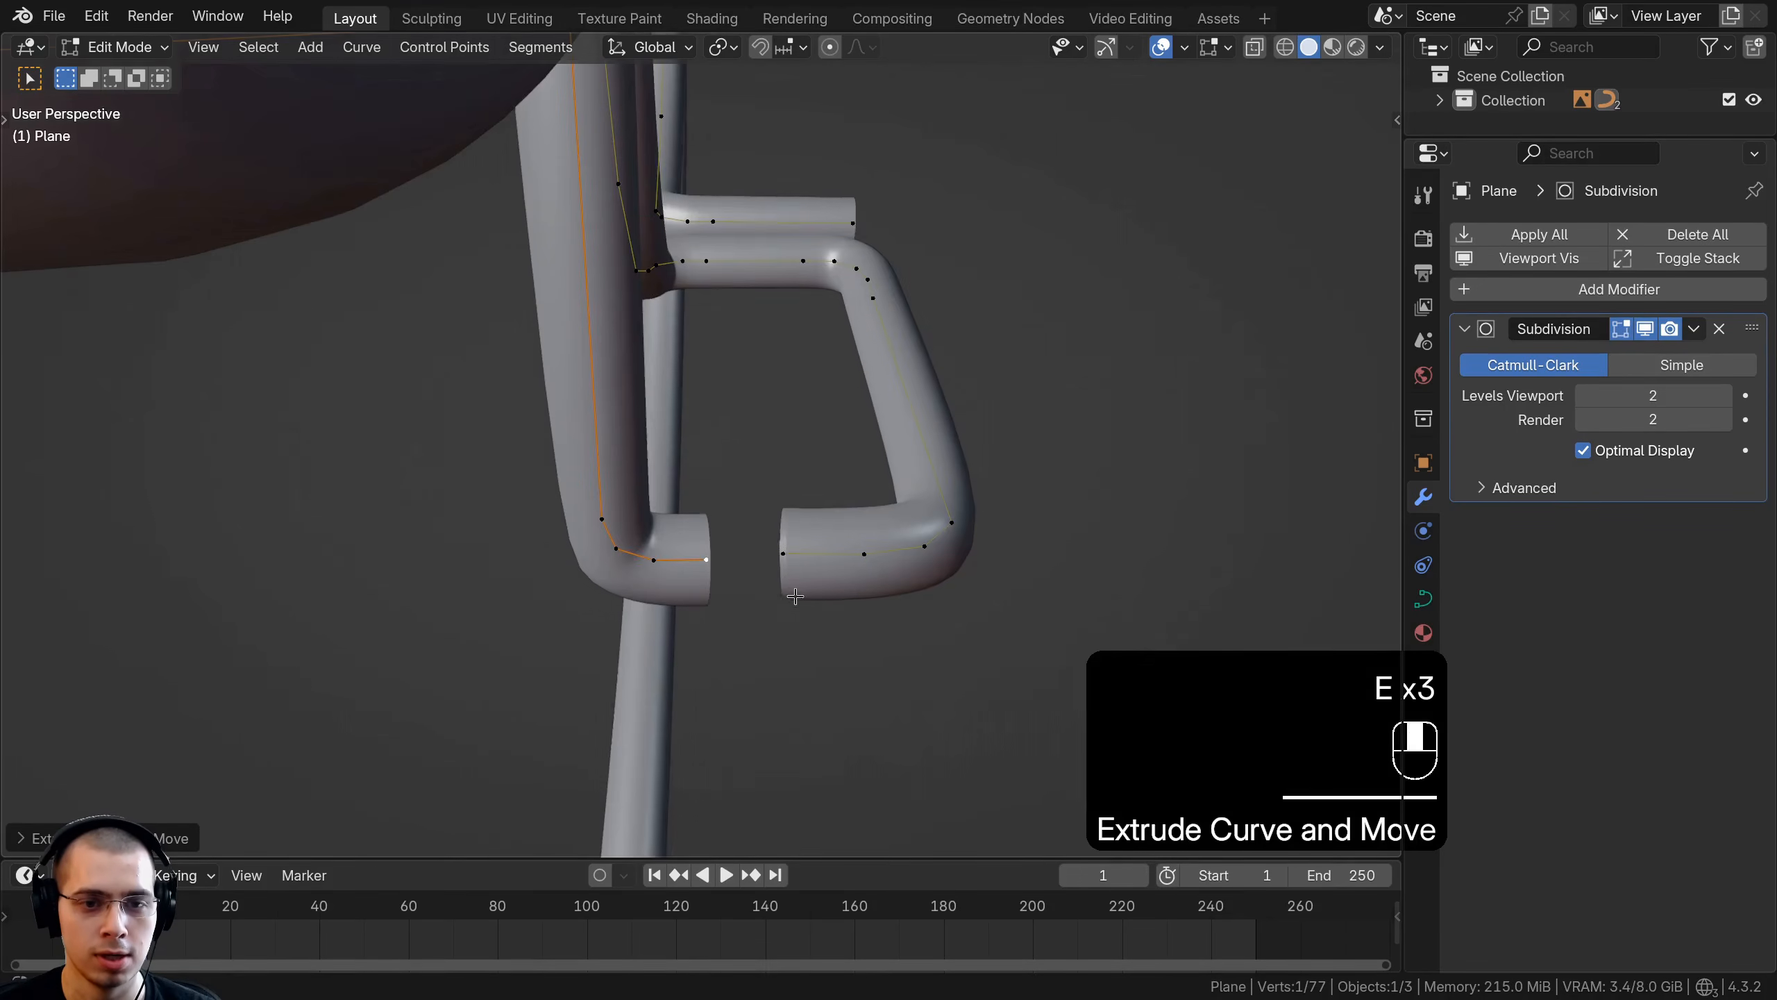
{"action": "left_click", "coordinate": [784, 554], "text": "shift"}
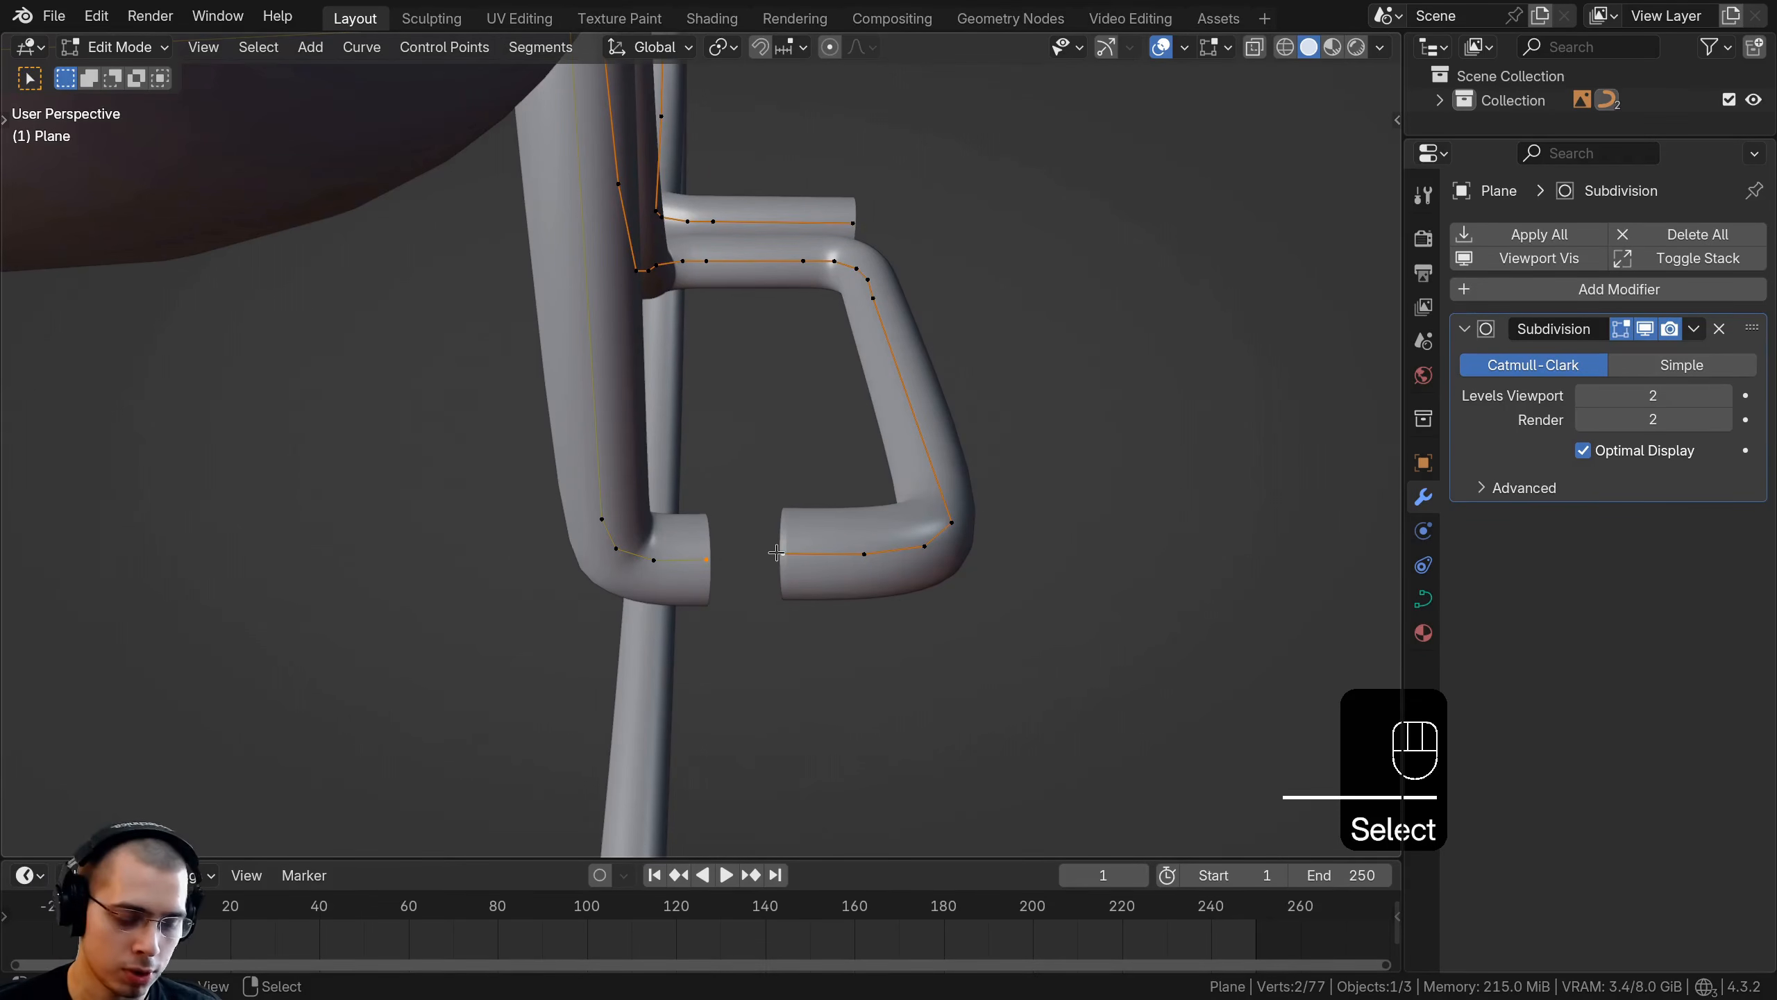
{"action": "key", "text": "f"}
Box-select the control points along the new joint and scale them down along Z to level the tube
{"action": "mouse_move", "coordinate": [764, 516]}
{"action": "middle_mouse_down"}
{"action": "mouse_move", "coordinate": [551, 642]}
{"action": "mouse_move", "coordinate": [664, 595]}
{"action": "mouse_move", "coordinate": [753, 488]}
{"action": "middle_mouse_up"}
{"action": "key", "text": "Tab"}
{"action": "key", "text": "Tab"}
{"action": "key", "text": "a"}
{"action": "left_click_drag", "start_coordinate": [815, 502], "coordinate": [647, 538]}
{"action": "key", "text": "s"}
{"action": "key", "text": "z"}
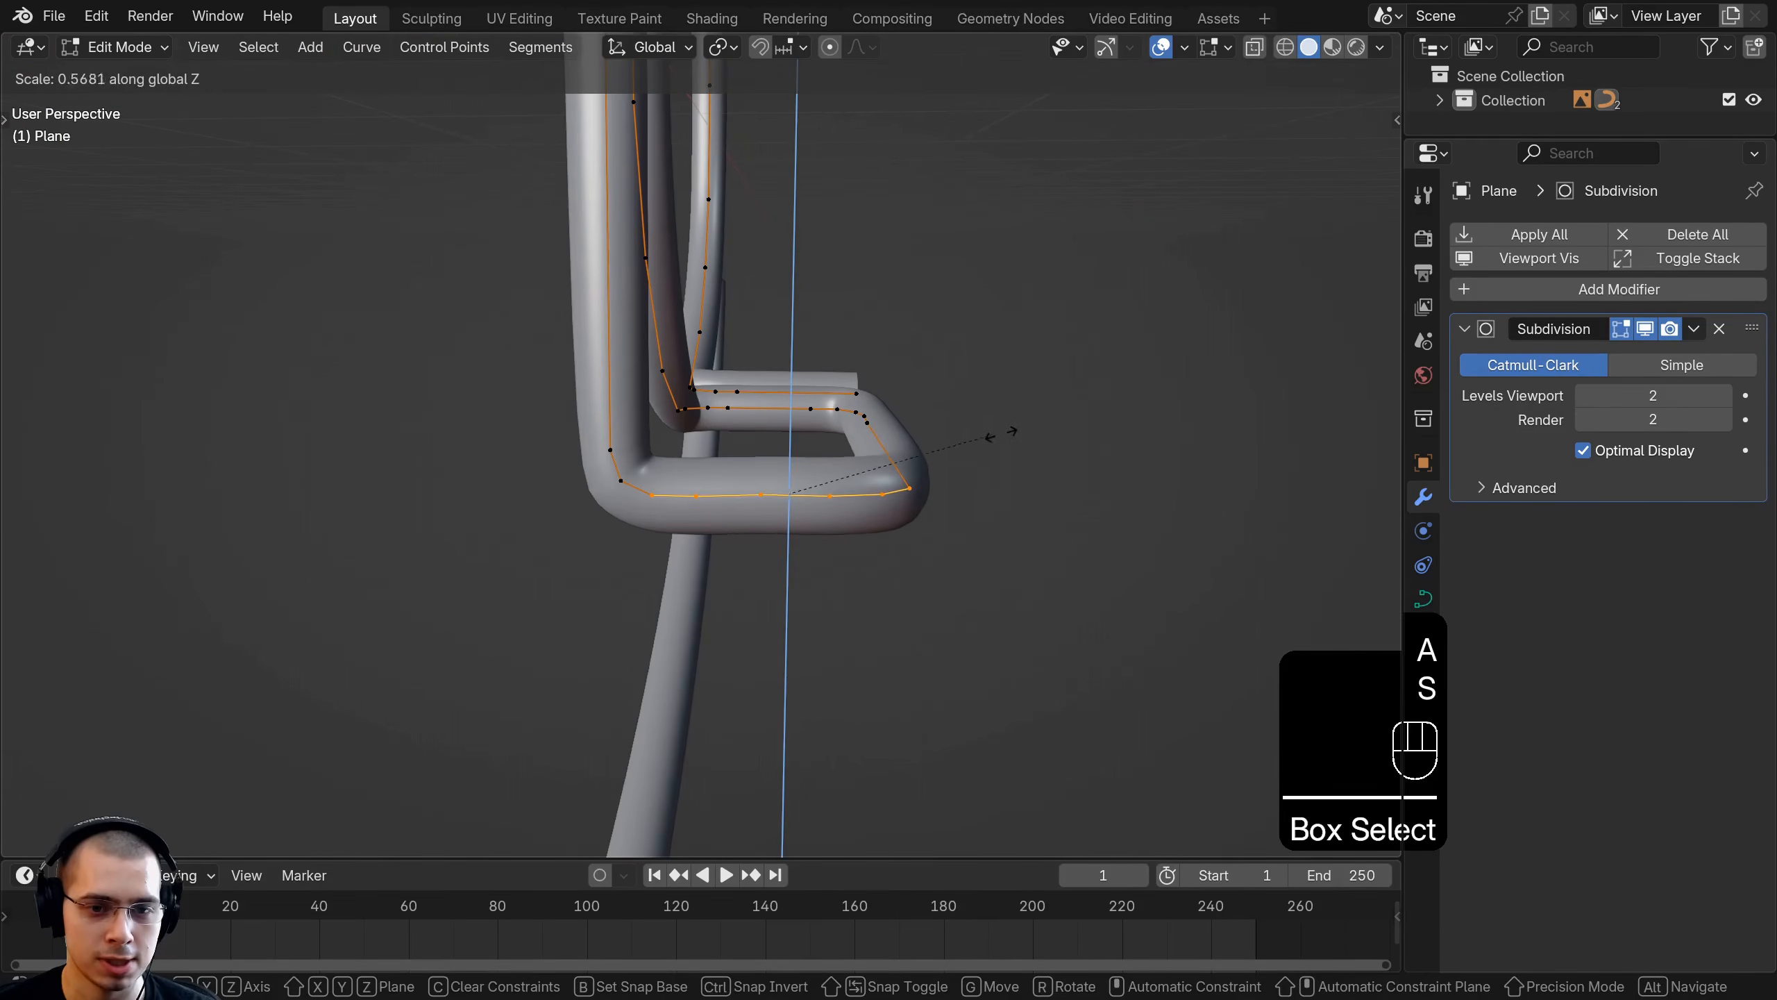
{"action": "left_click", "coordinate": [888, 451]}
Scale the selected joint points down along X and nudge them to straighten the tube behind the P
{"action": "middle_click_drag", "start_coordinate": [888, 451], "coordinate": [734, 441]}
{"action": "key", "text": "s"}
{"action": "key", "text": "x"}
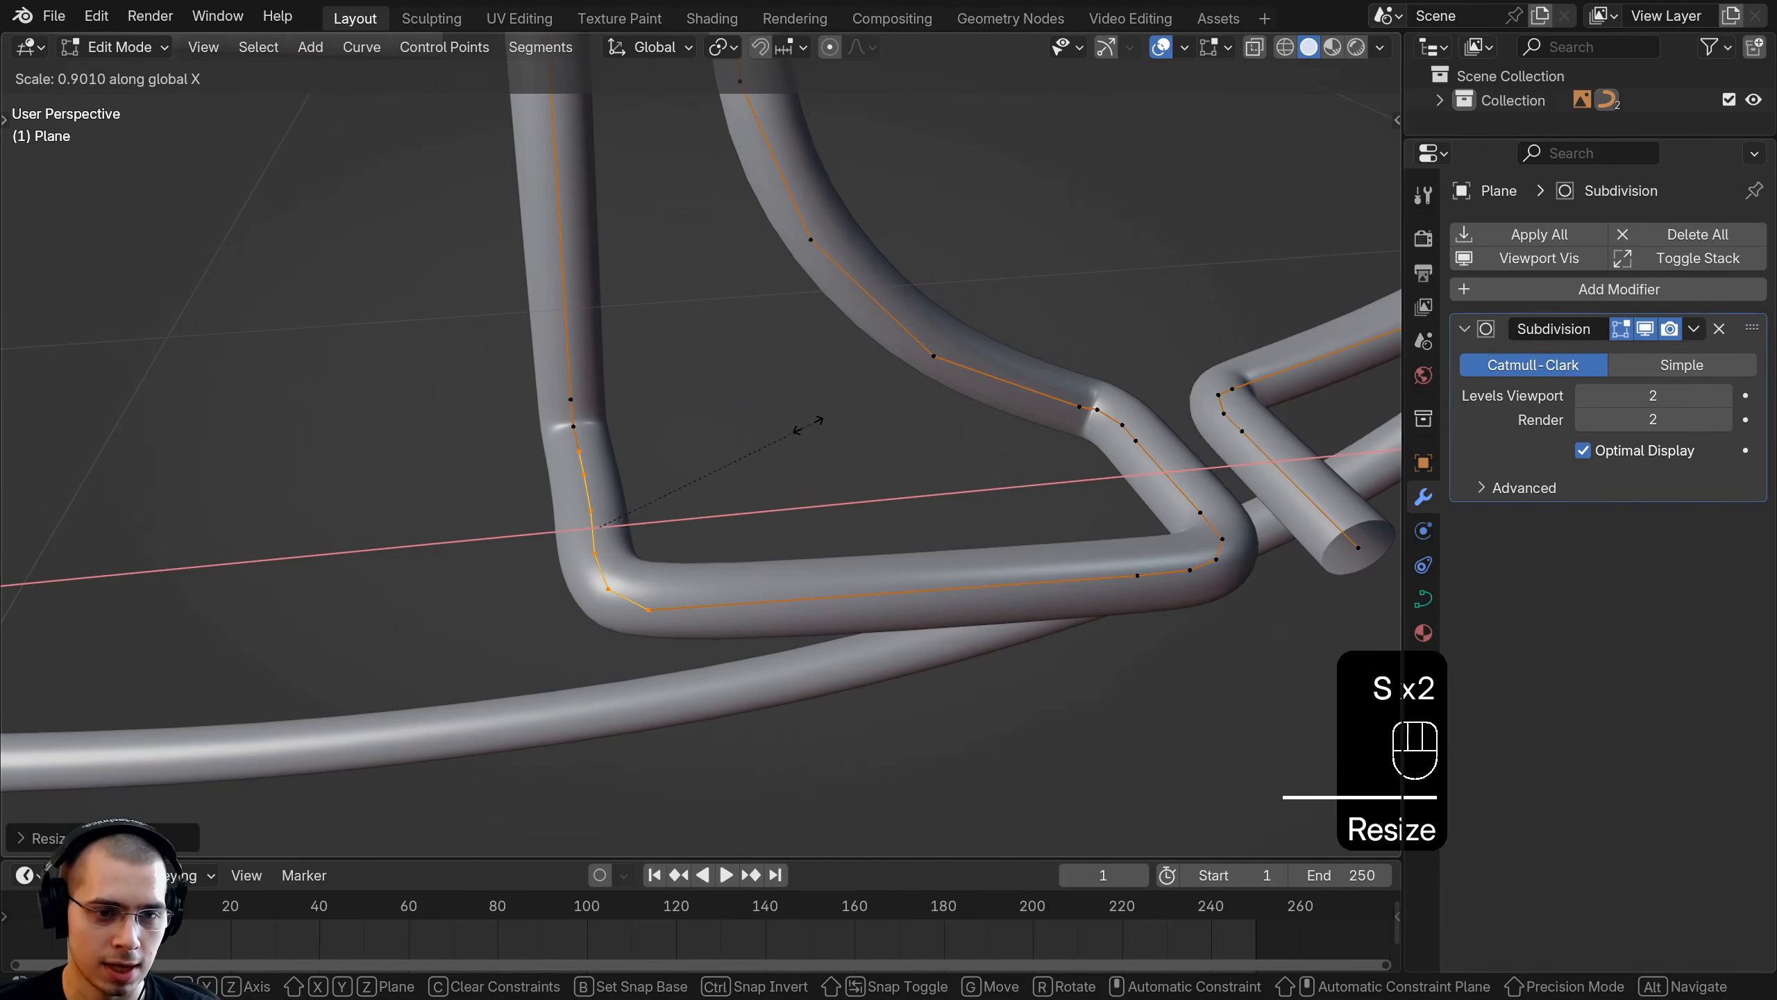
{"action": "left_click", "coordinate": [734, 439]}
{"action": "key", "text": "g"}
{"action": "left_click", "coordinate": [737, 441]}
Examine the connection between the O and the P in Object Mode and return to Edit Mode at the P's bowl
{"action": "key", "text": "Tab"}
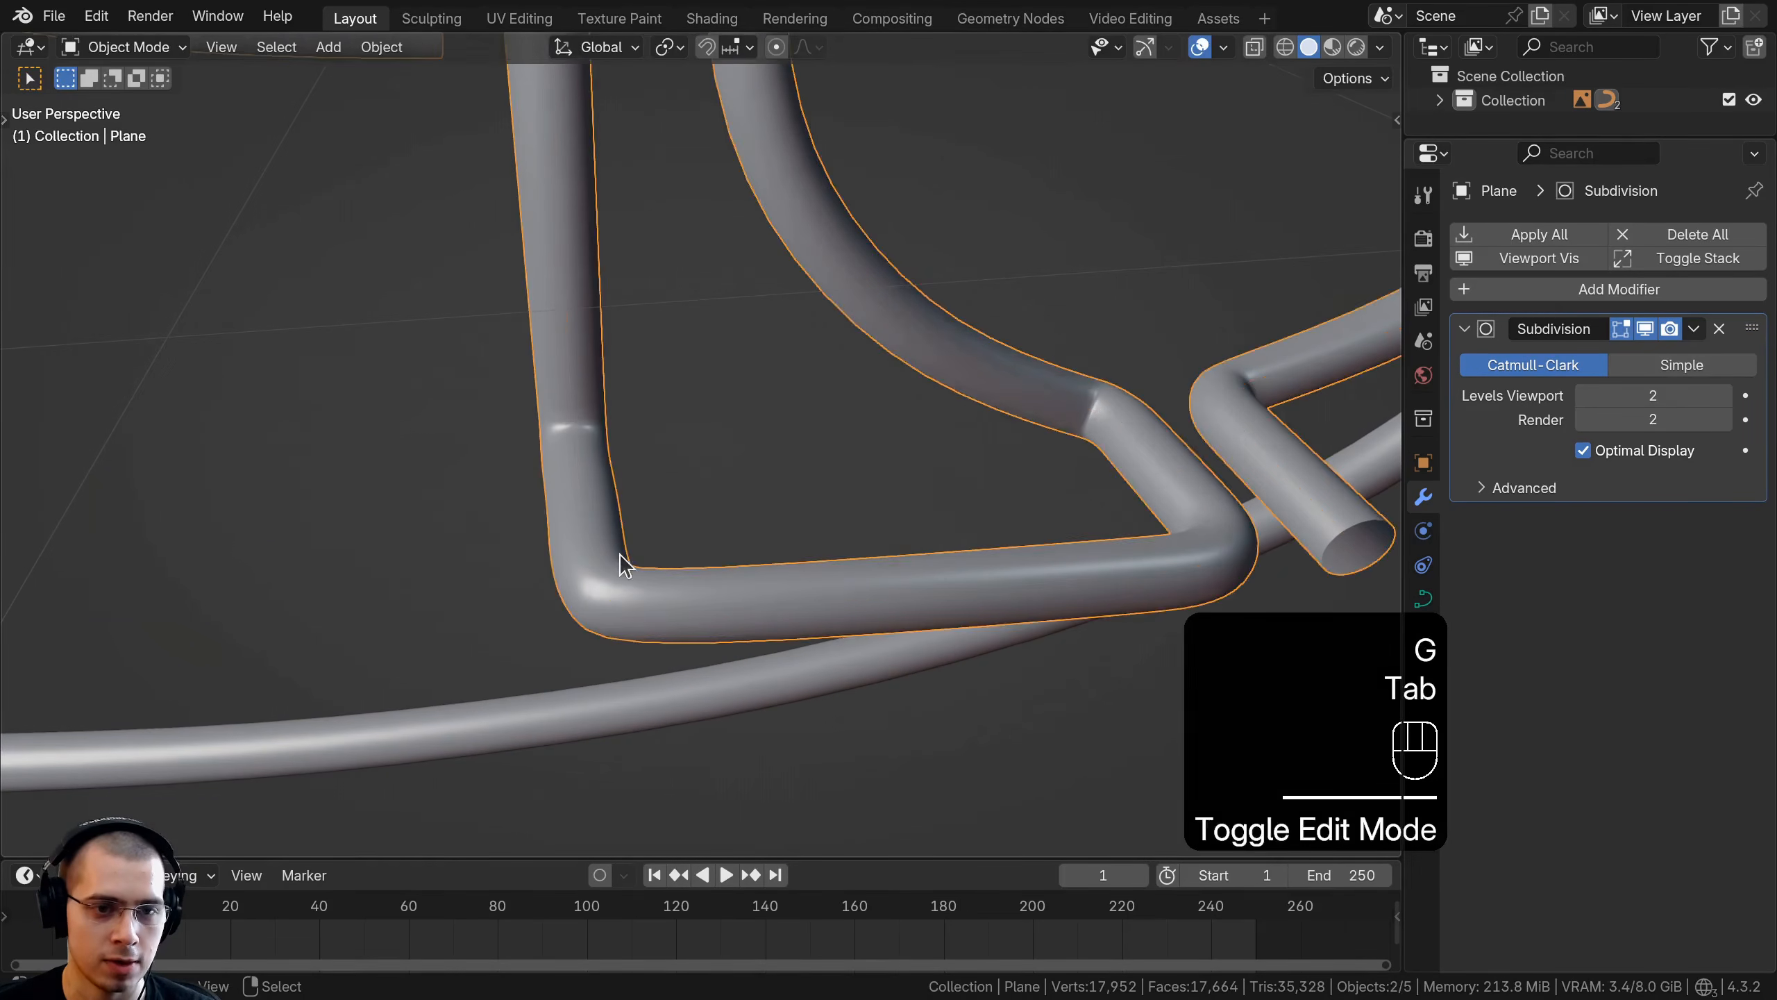
{"action": "key", "text": "a"}
{"action": "middle_click_drag", "start_coordinate": [622, 559], "coordinate": [780, 447]}
{"action": "scroll", "coordinate": [796, 451], "scroll_direction": "down", "scroll_amount": 8}
{"action": "middle_click_drag", "start_coordinate": [825, 392], "coordinate": [668, 406], "text": "shift"}
{"action": "right_click", "coordinate": [661, 419]}
{"action": "key", "text": "Tab"}
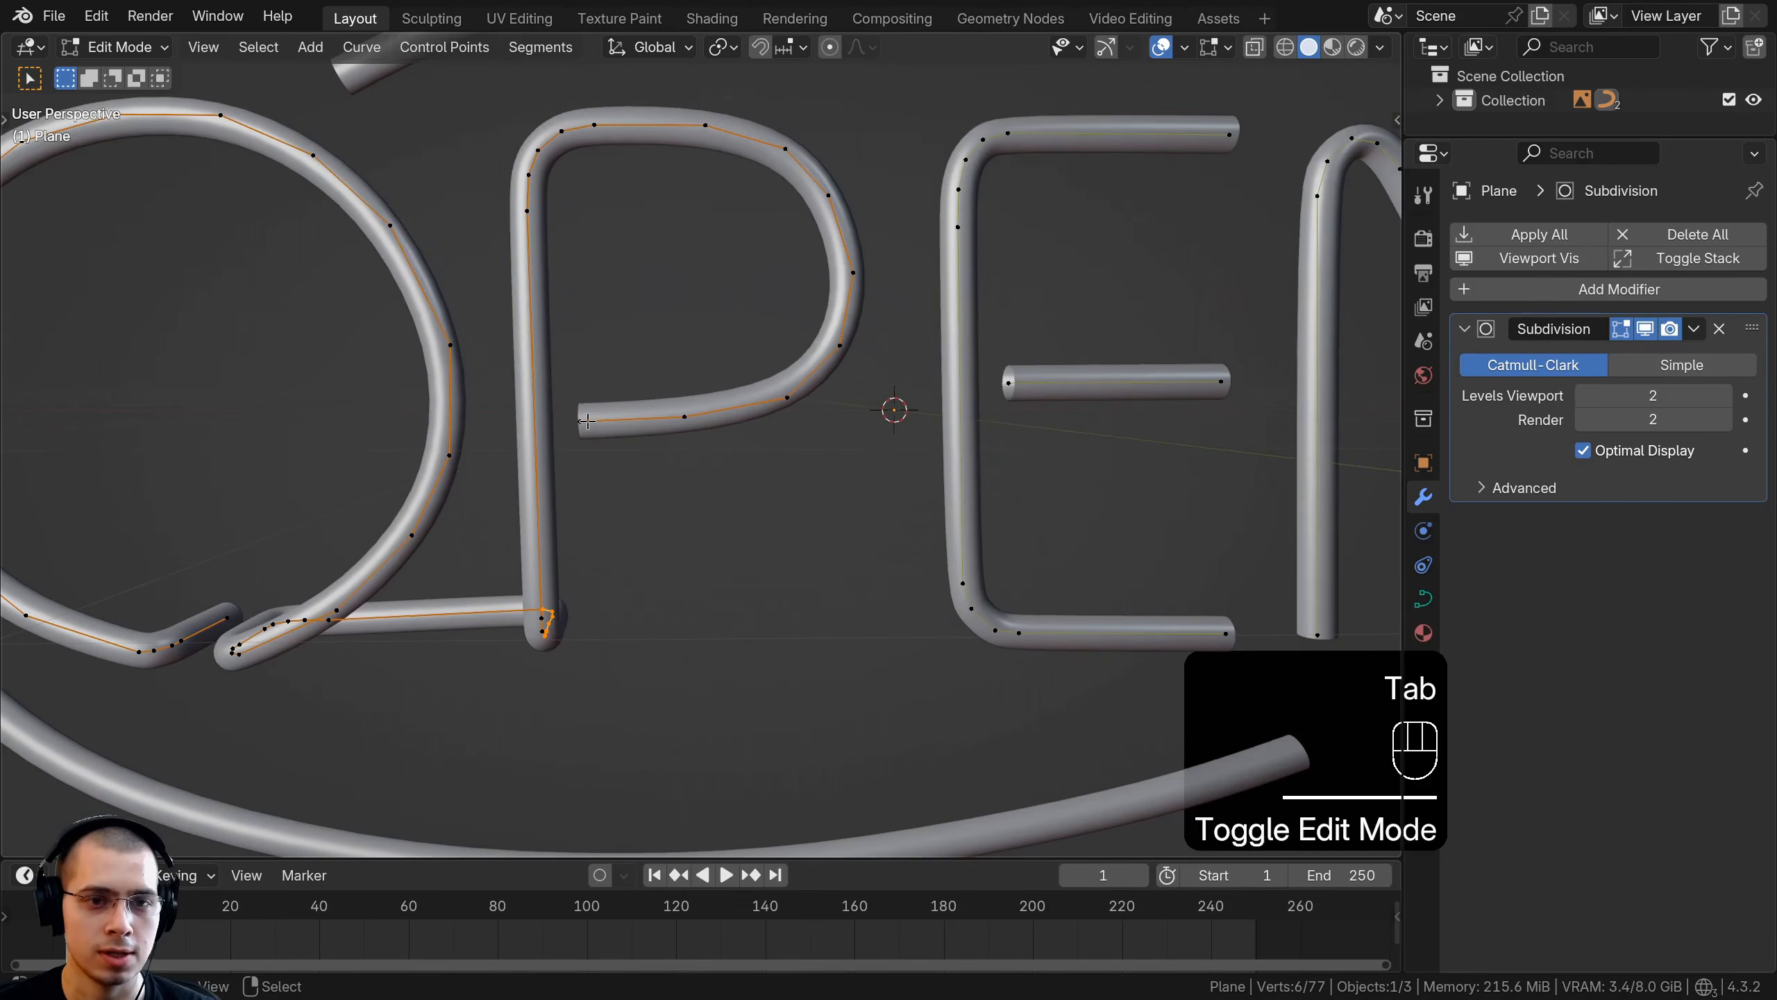
Select the open end point of the P's bowl and nudge its position
{"action": "left_click", "coordinate": [586, 421]}
{"action": "middle_click_drag", "start_coordinate": [587, 420], "coordinate": [626, 491], "text": "shift"}
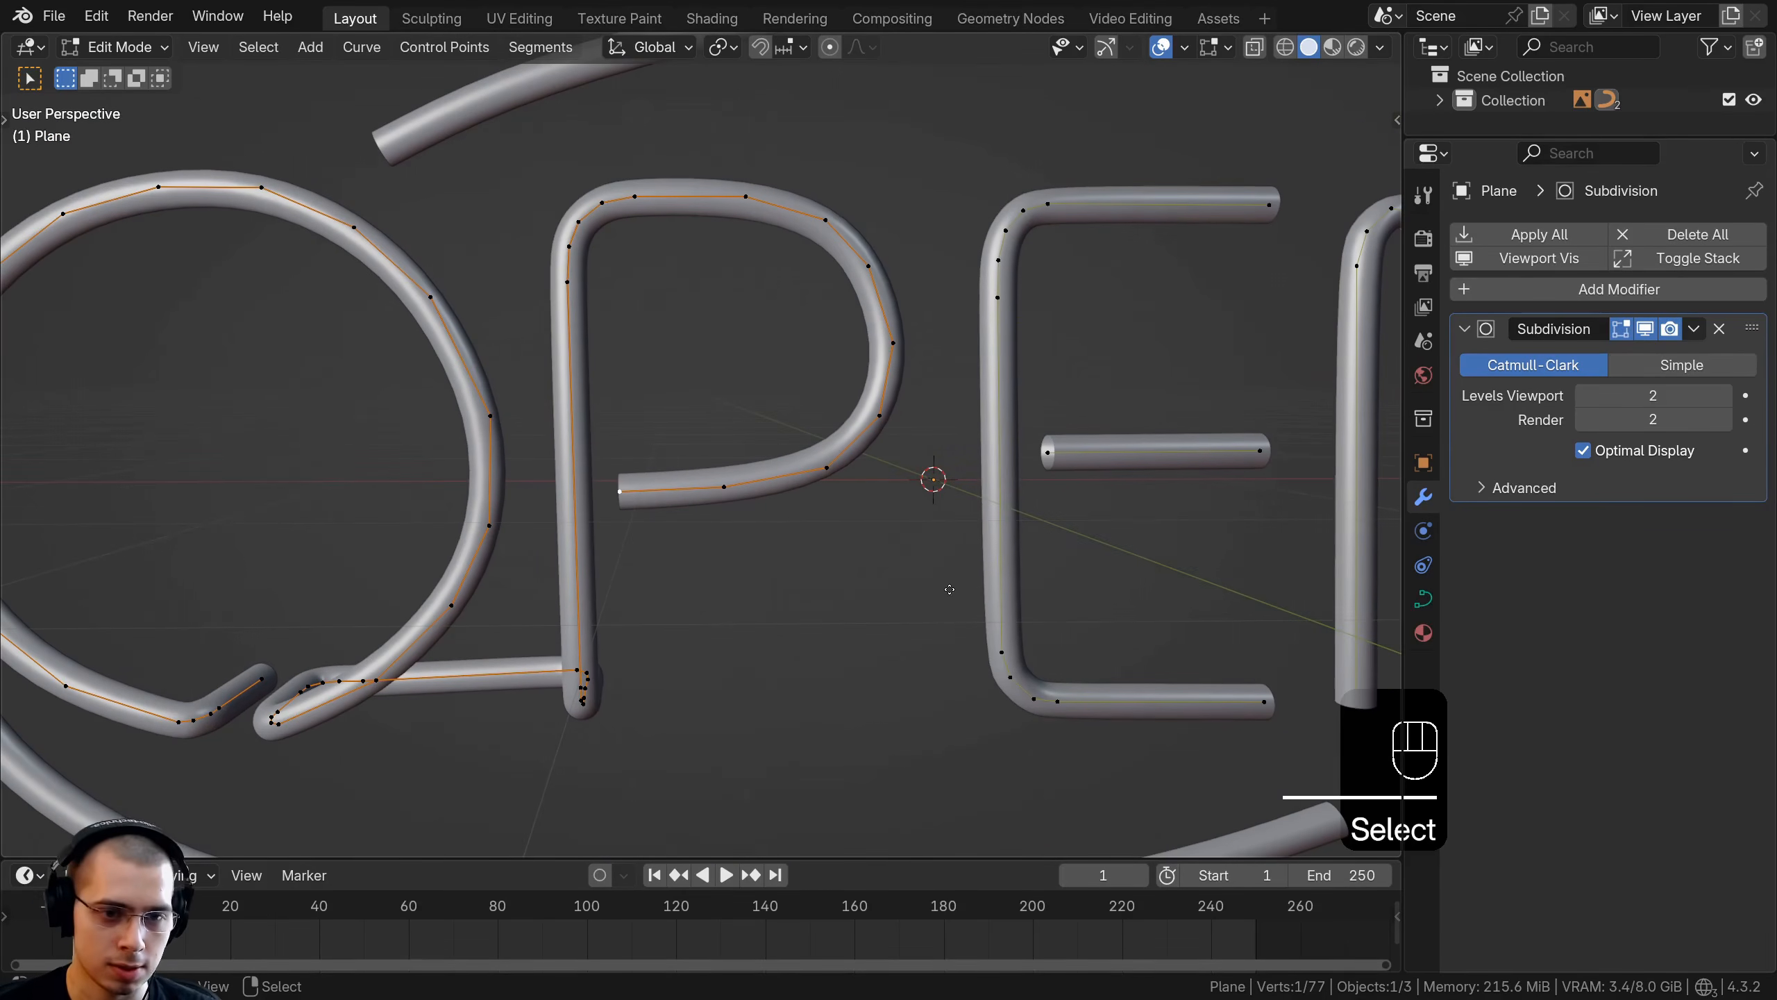
{"action": "key", "text": "g"}
{"action": "key", "text": "KP_7"}
{"action": "left_click", "coordinate": [628, 579]}
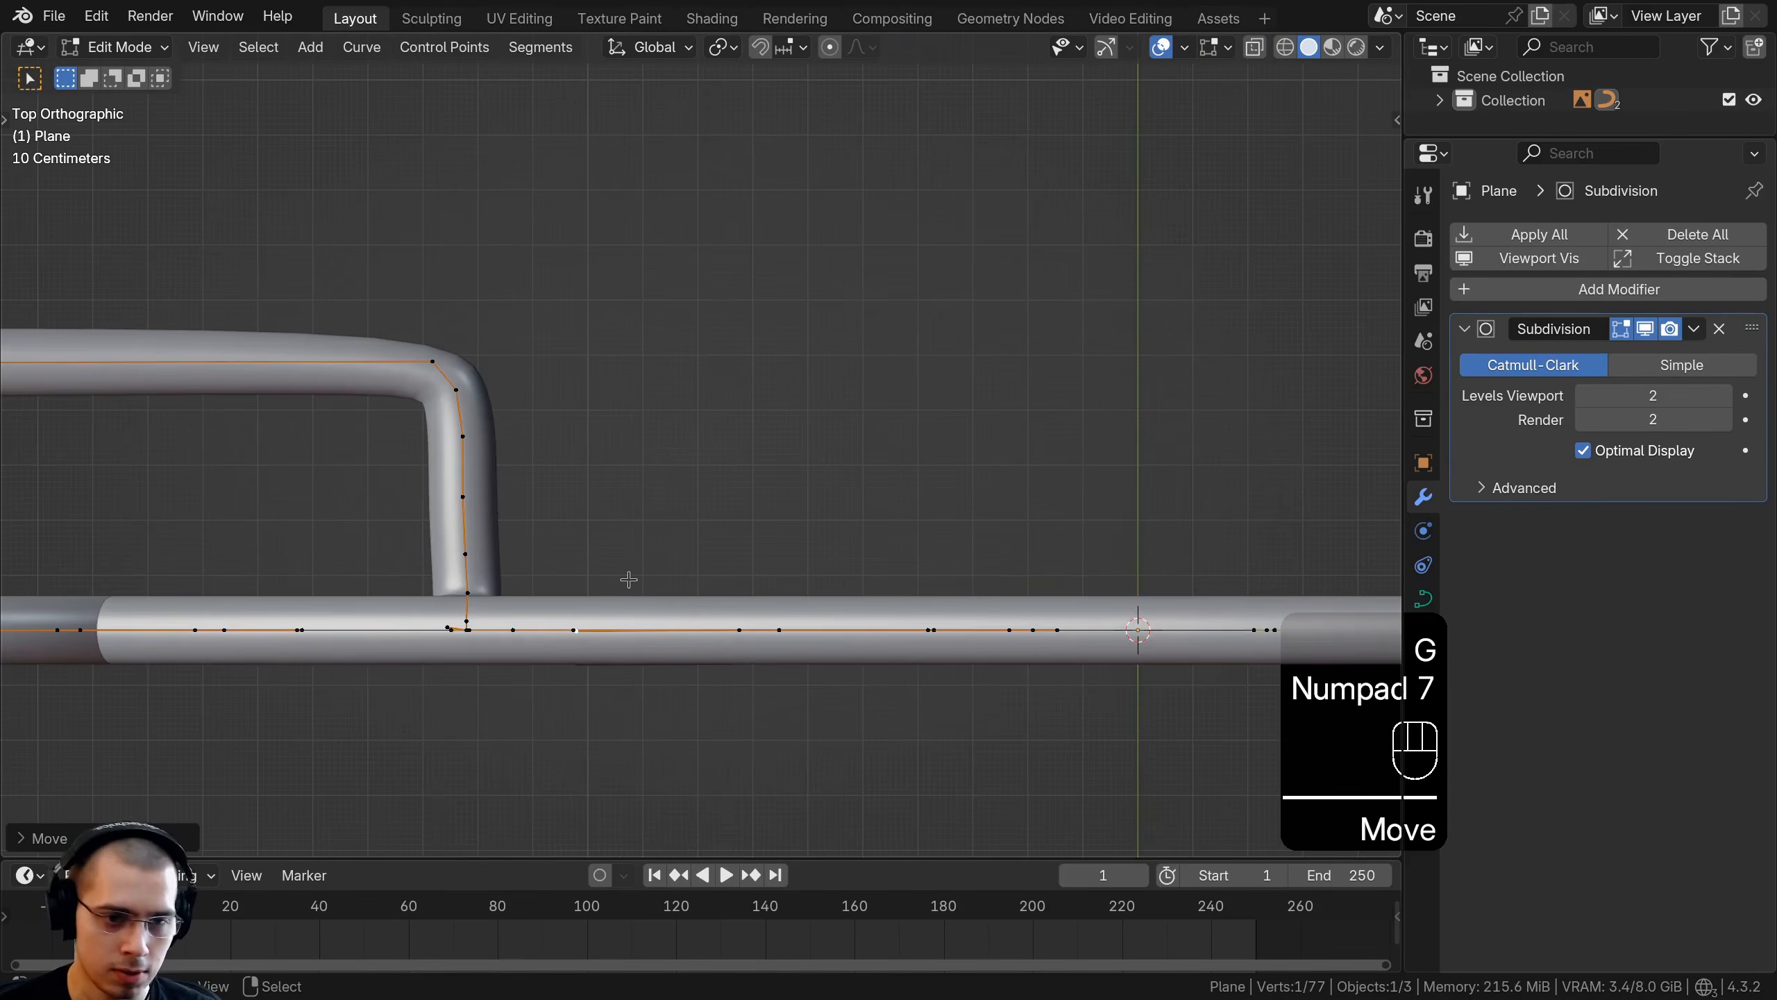
Extrude the P's bowl end in four short segments that bend straight back behind the sign
{"action": "key", "text": "e"}
{"action": "left_click", "coordinate": [605, 560]}
{"action": "key", "text": "e"}
{"action": "left_click", "coordinate": [596, 500]}
{"action": "key", "text": "e"}
{"action": "left_click", "coordinate": [595, 477]}
{"action": "key", "text": "e"}
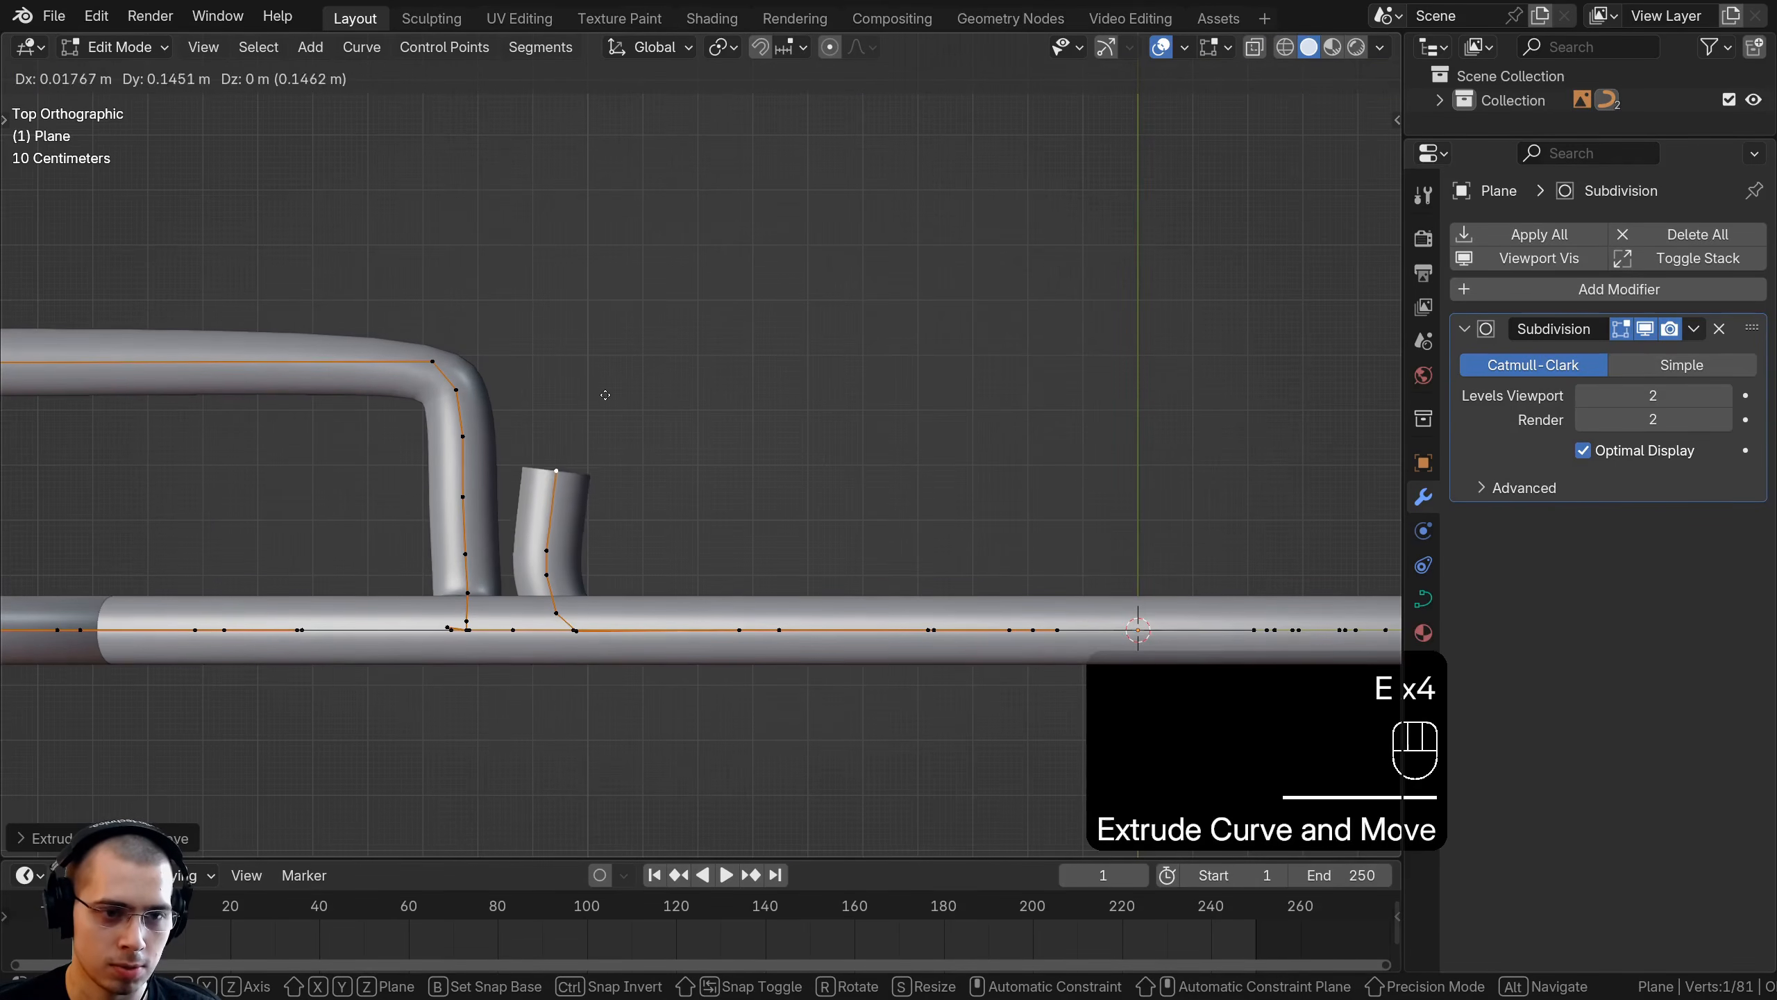
{"action": "left_click", "coordinate": [597, 336]}
Extrude further segments that turn the stub behind the P sideways toward the E
{"action": "key", "text": "e"}
{"action": "left_click", "coordinate": [603, 316]}
{"action": "key", "text": "e"}
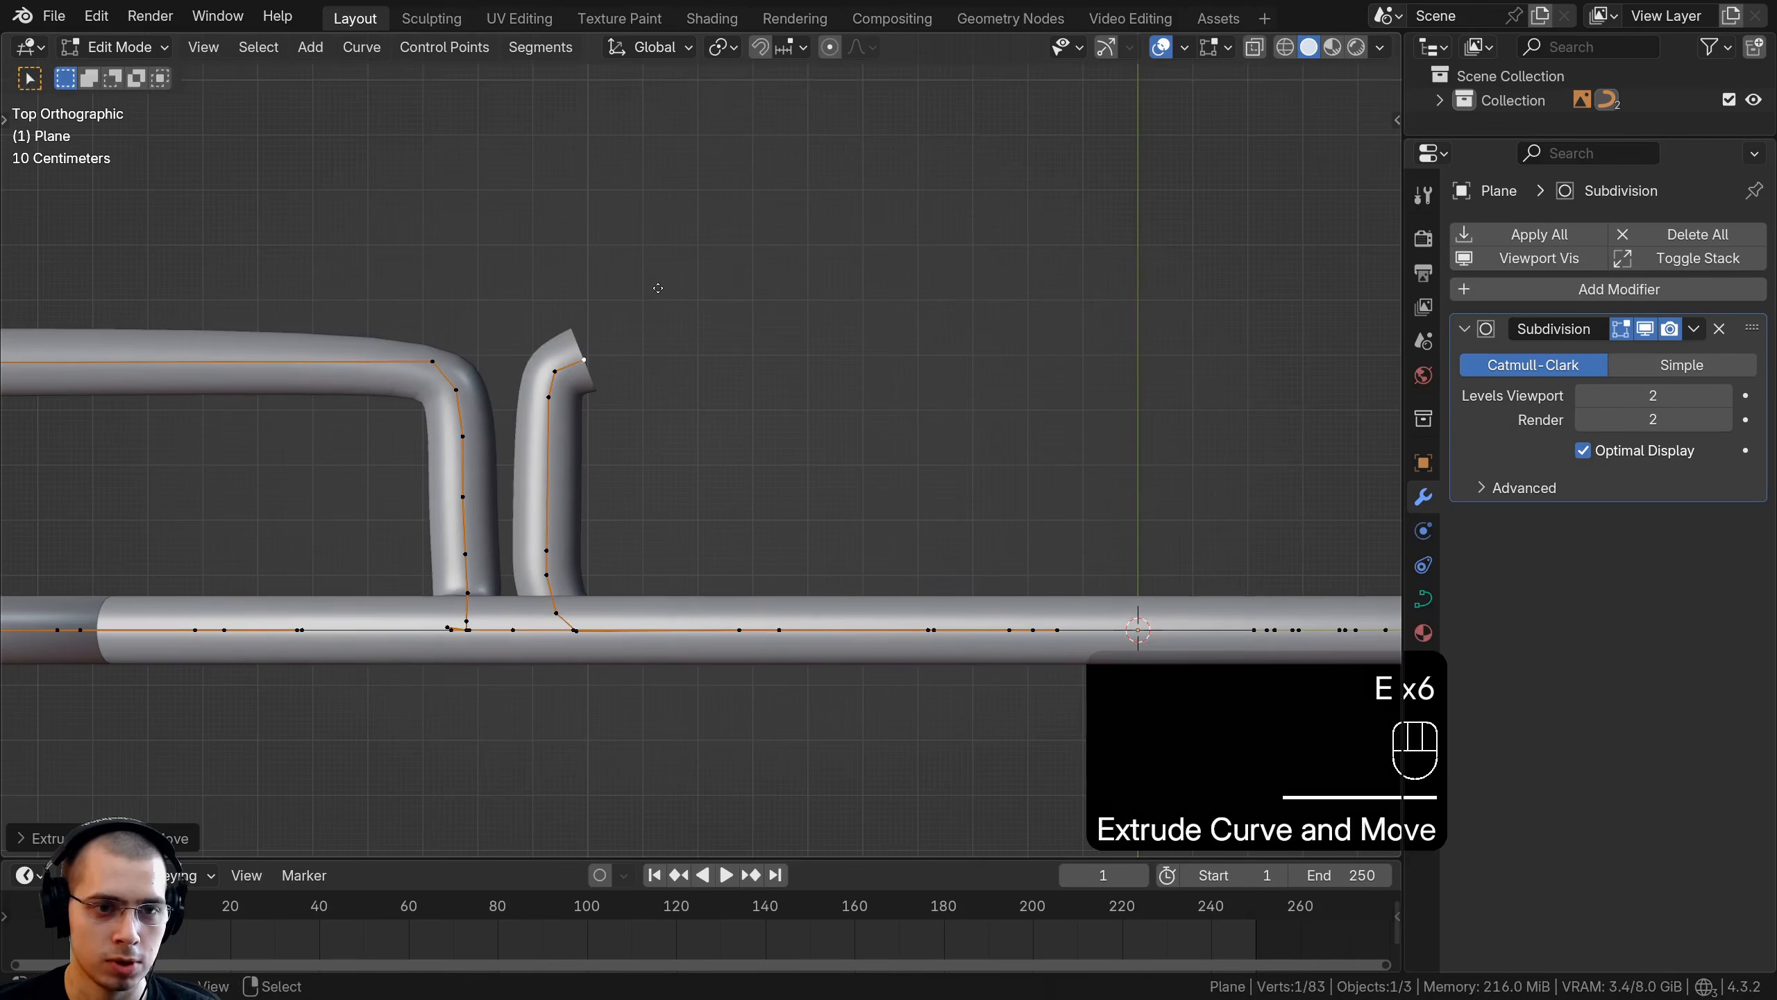
{"action": "left_click", "coordinate": [632, 304]}
{"action": "key", "text": "e"}
{"action": "left_click", "coordinate": [655, 302]}
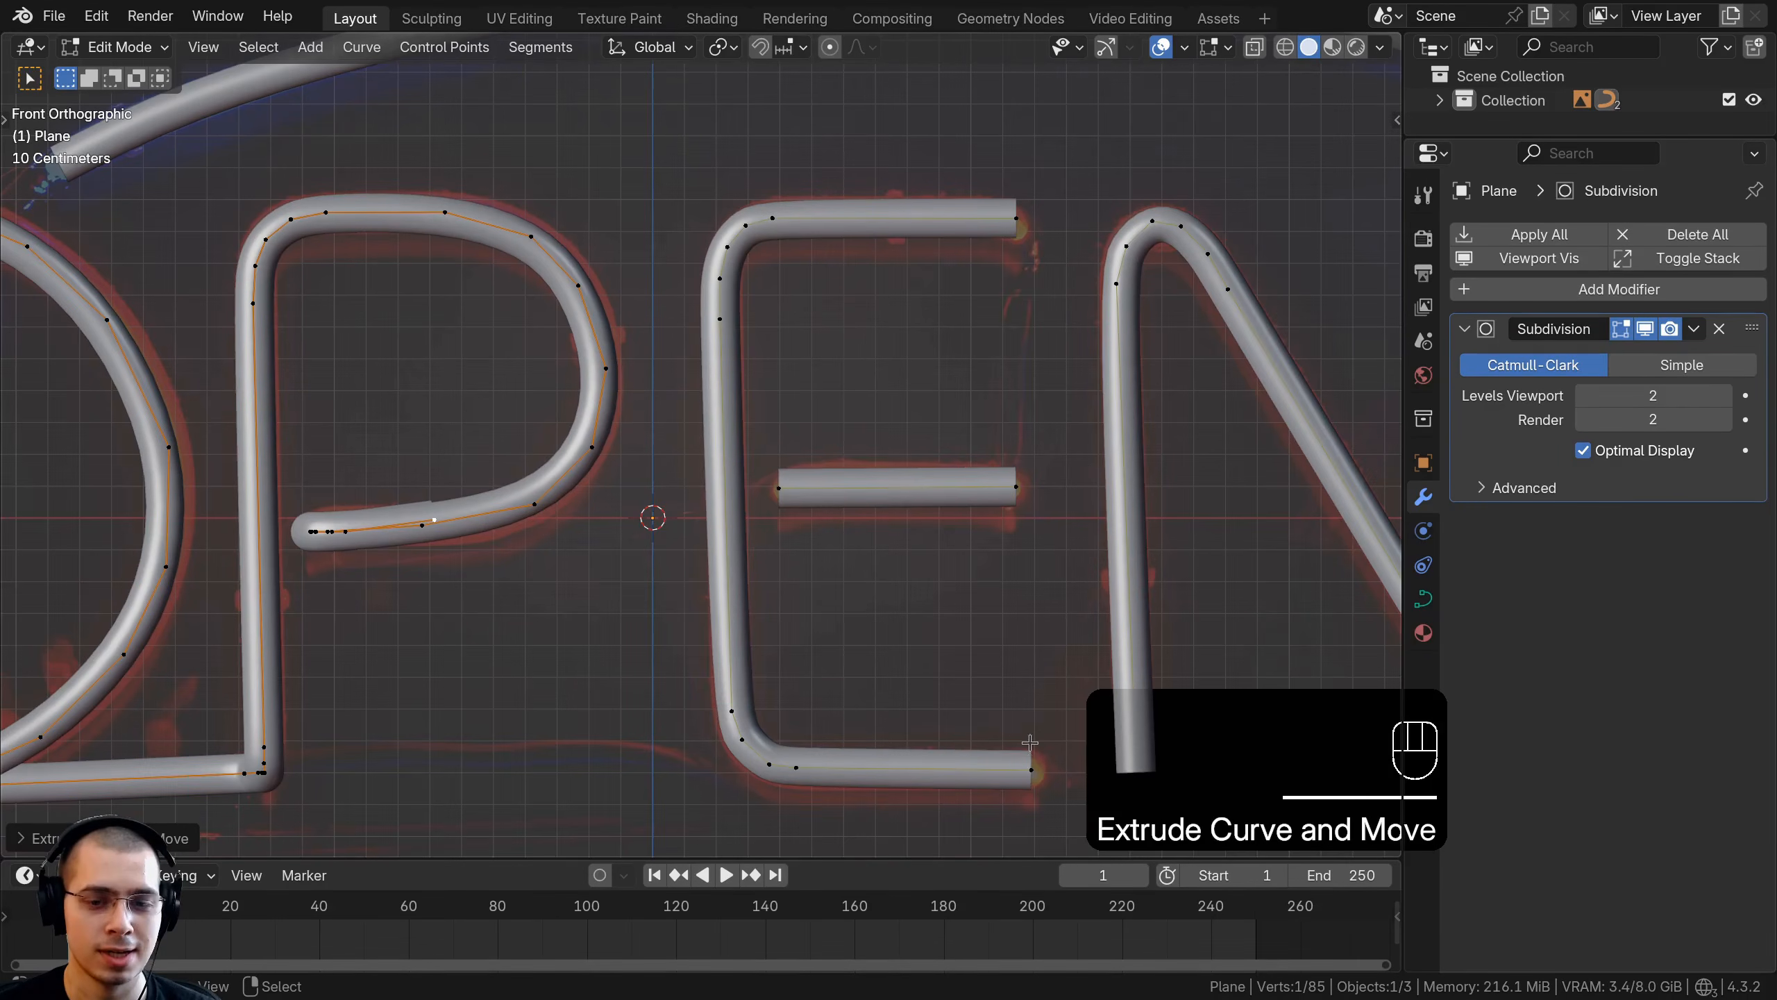
Move the connector's end point in front view to the open end of the E's lower arm
{"action": "middle_click_drag", "start_coordinate": [1015, 764], "coordinate": [1030, 533], "text": "shift"}
{"action": "key", "text": "g"}
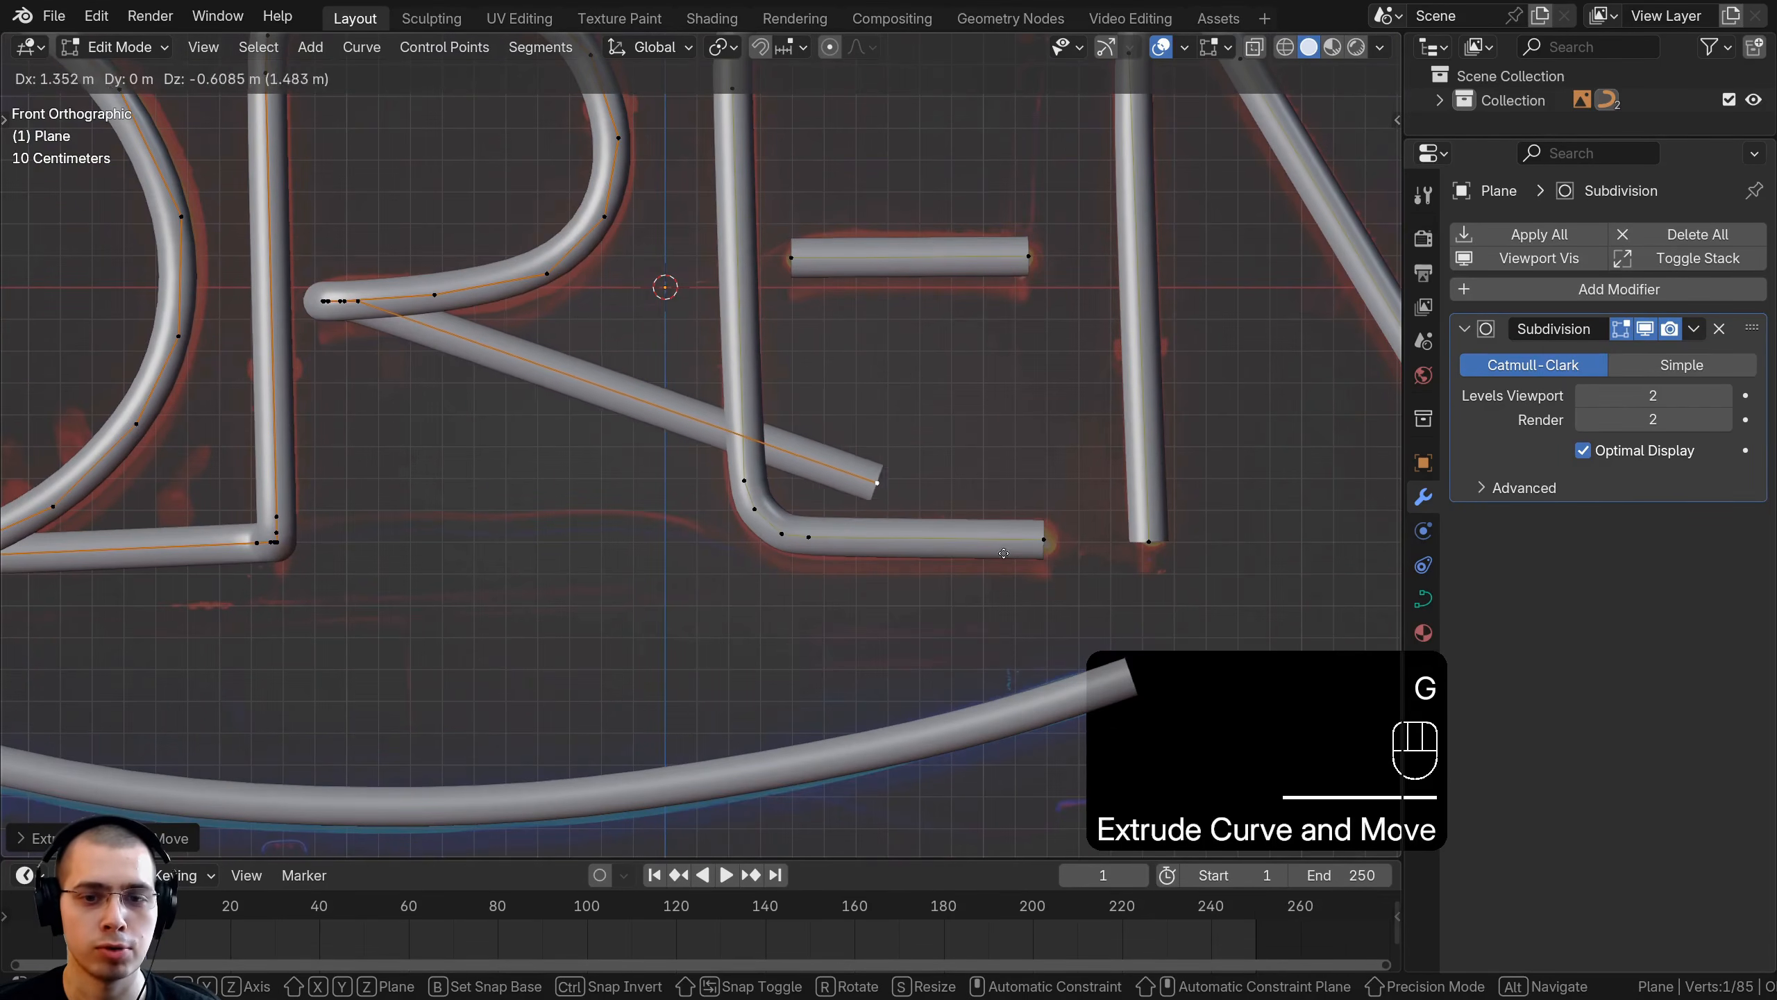
{"action": "key", "text": "KP_7"}
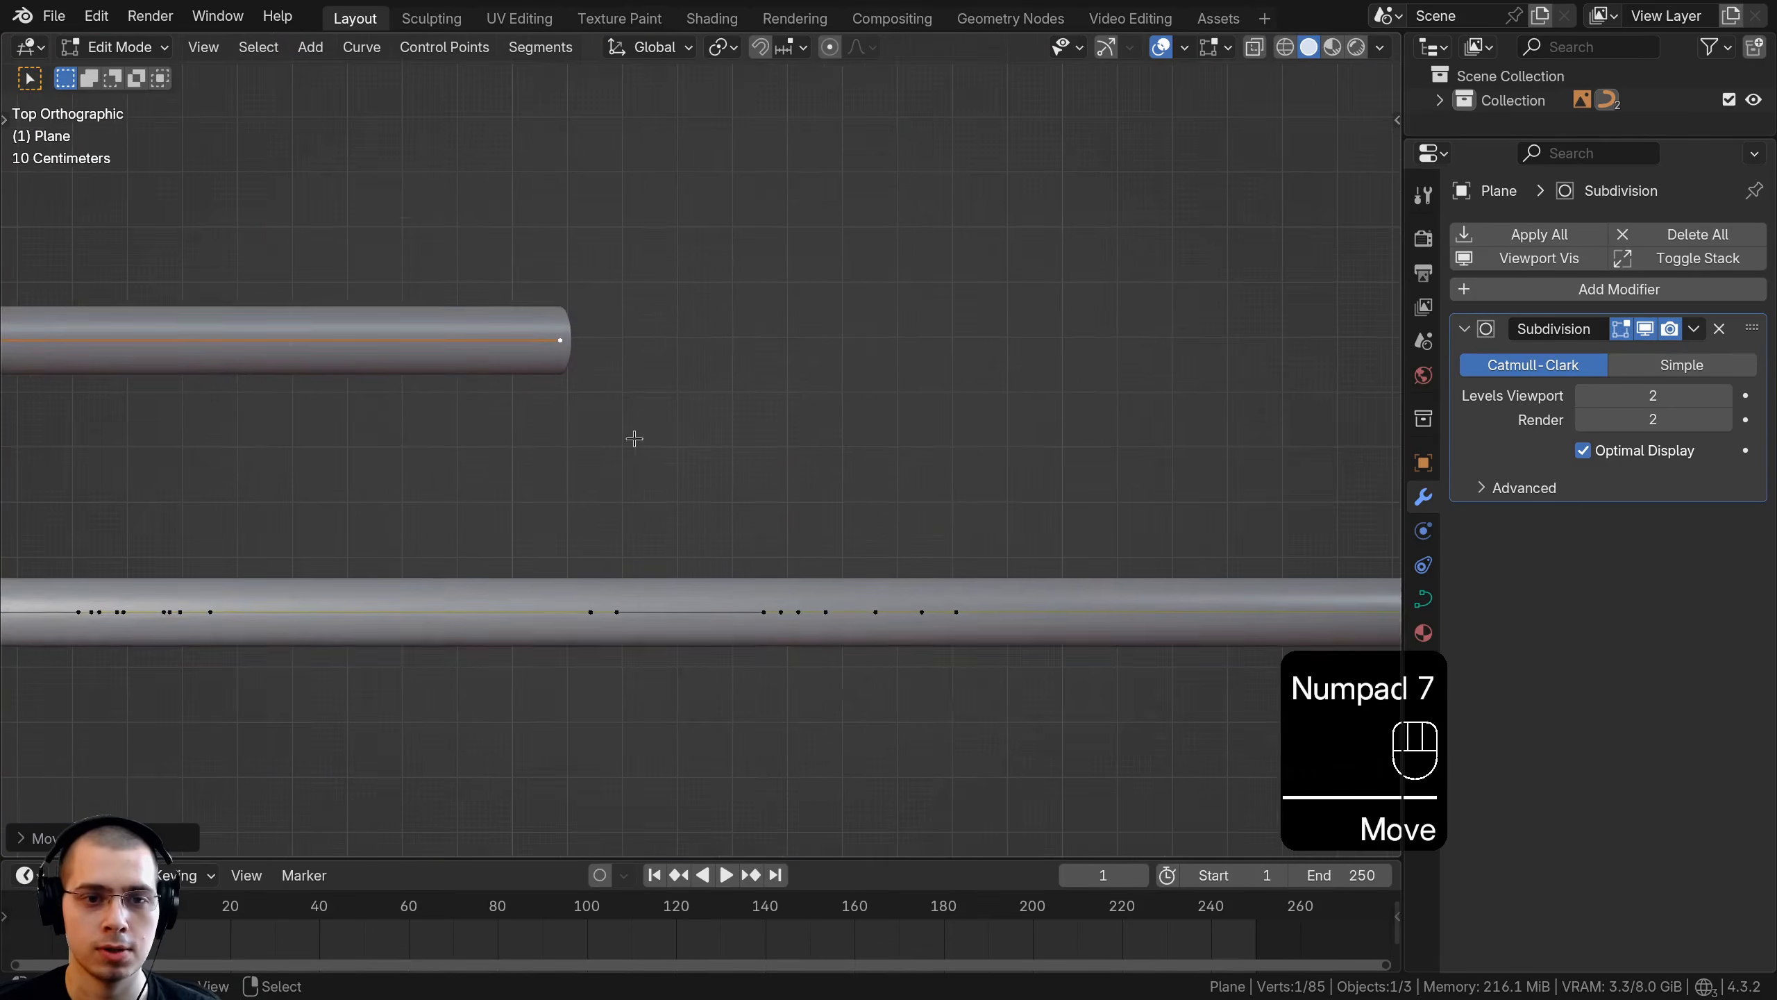
Extrude the connector end in short segments in top view, bending it forward toward the E's lower arm
{"action": "left_click", "coordinate": [686, 397]}
{"action": "key", "text": "e"}
{"action": "left_click", "coordinate": [698, 394]}
{"action": "key", "text": "e"}
{"action": "left_click", "coordinate": [693, 399]}
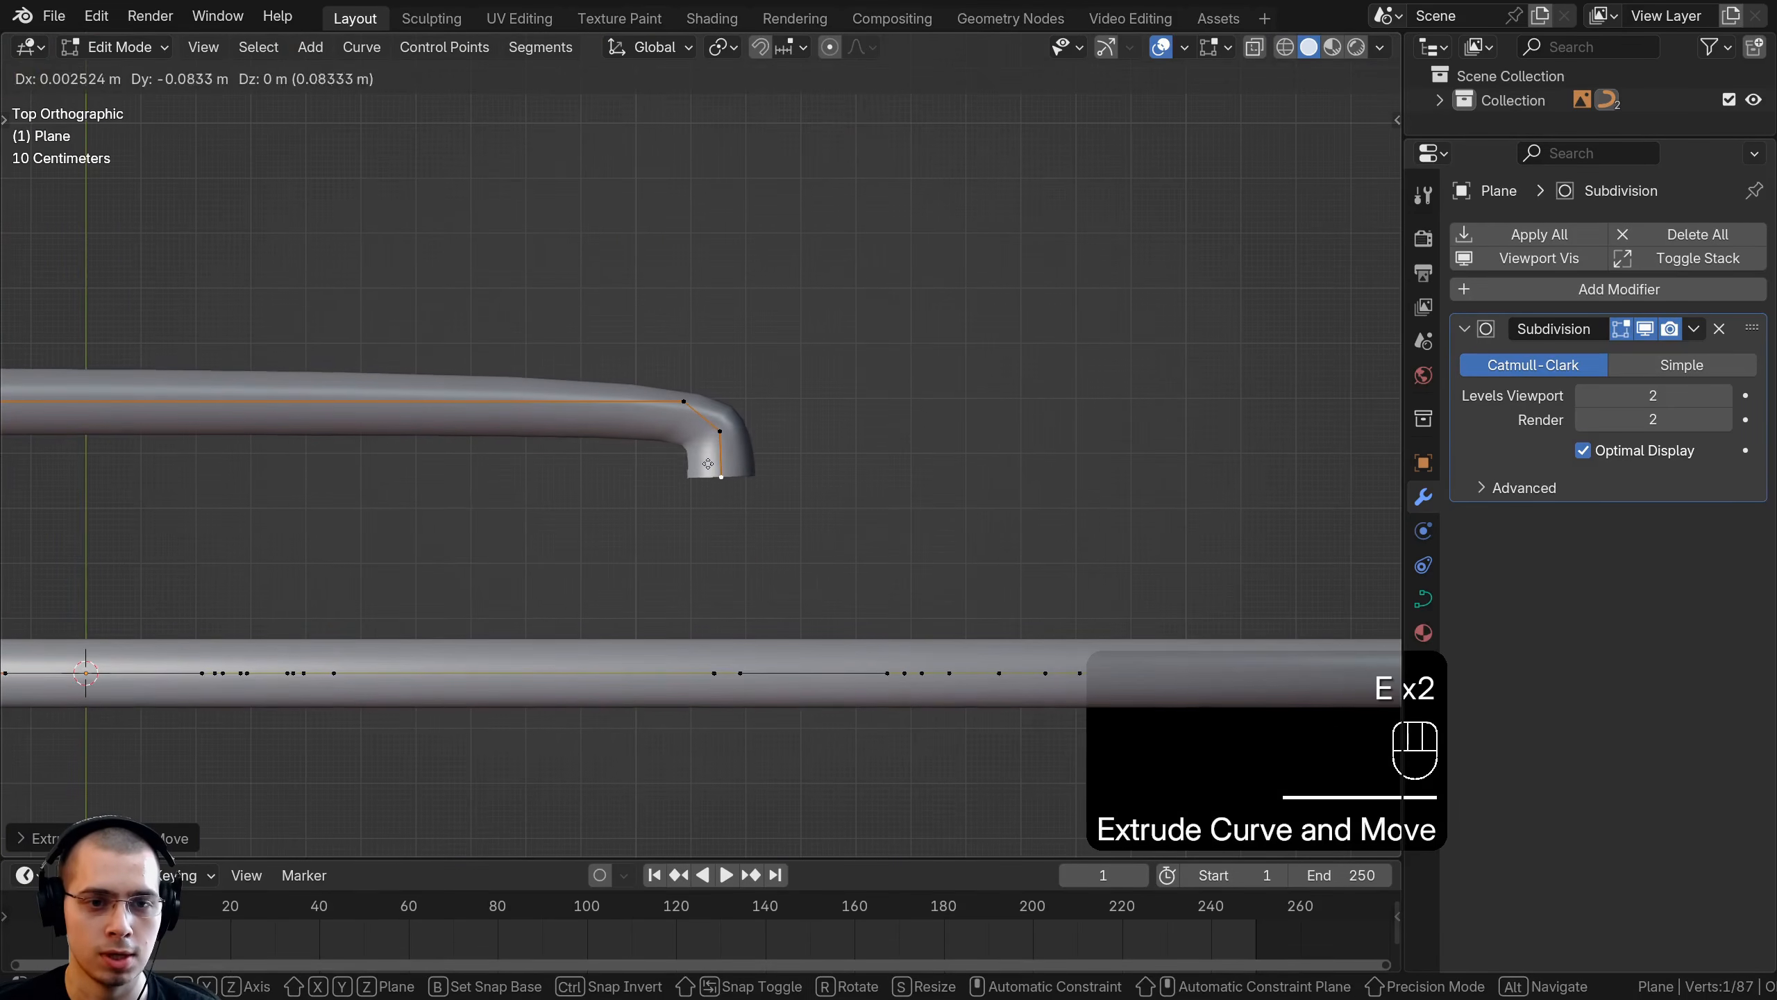
{"action": "key", "text": "e"}
{"action": "left_click", "coordinate": [689, 401]}
{"action": "key", "text": "g"}
{"action": "left_click", "coordinate": [743, 474]}
Move the control points of the bend behind the E's lower arm one by one to round the corner
{"action": "scroll", "coordinate": [740, 471], "scroll_direction": "up", "scroll_amount": 2}
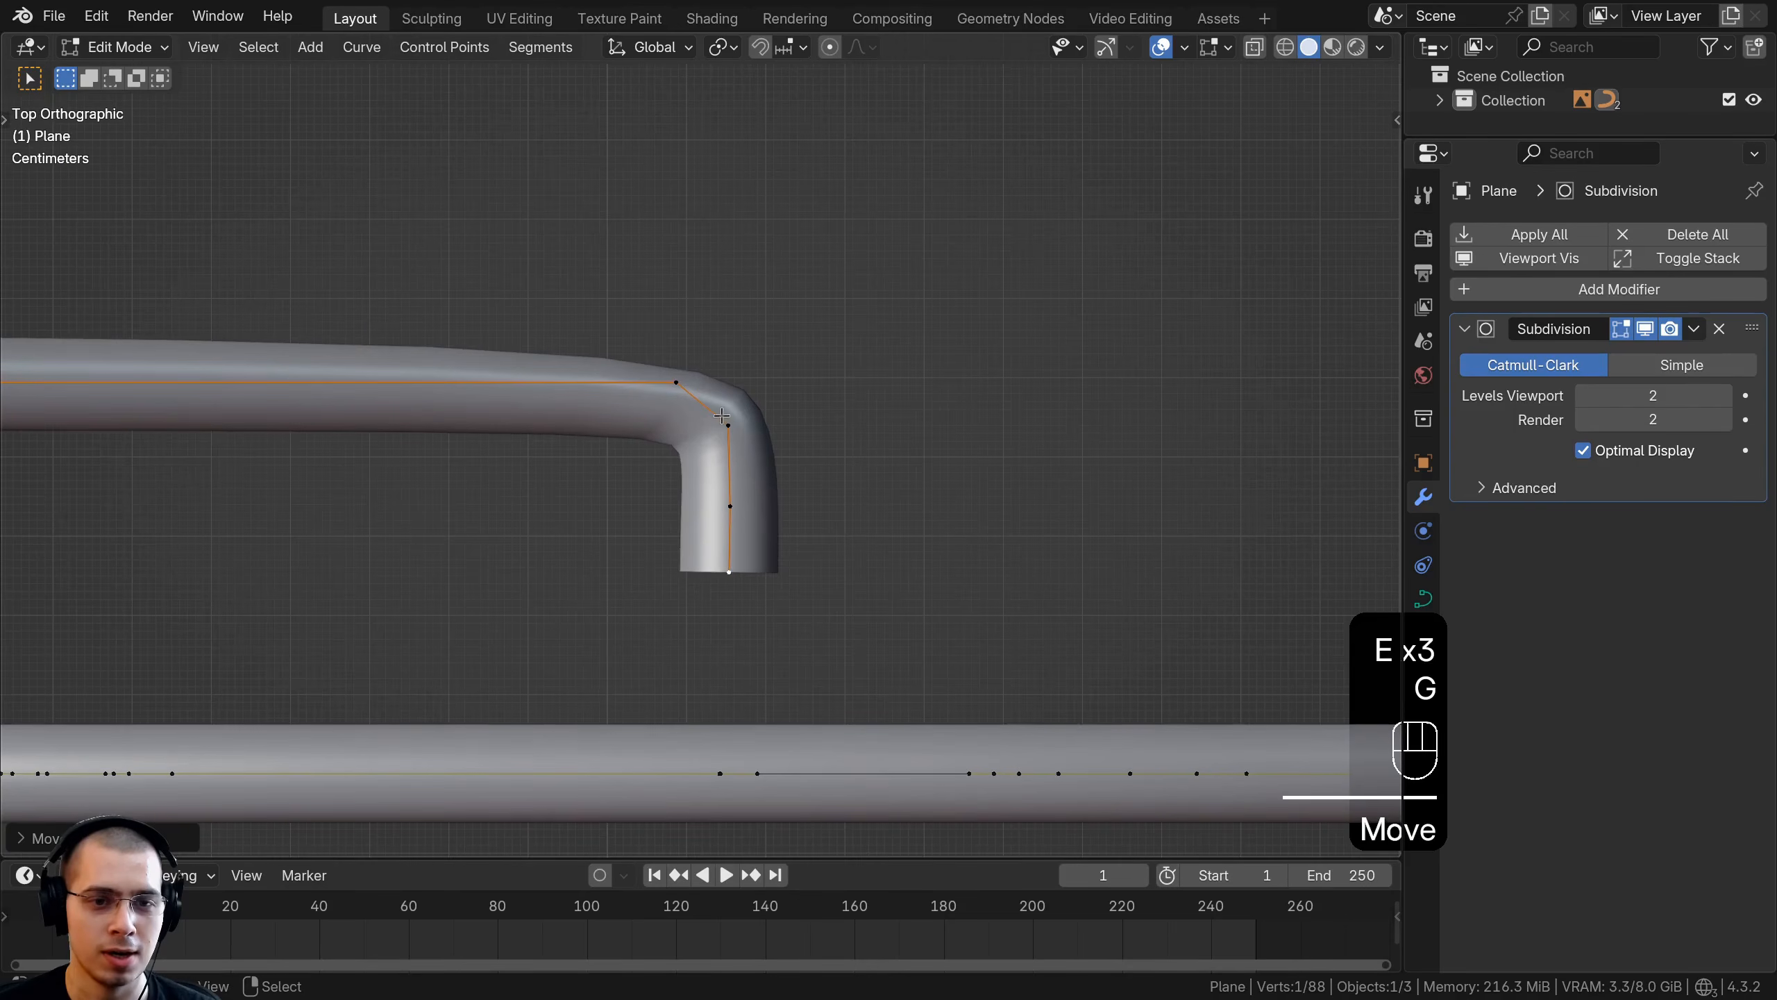
{"action": "right_click", "coordinate": [680, 376]}
{"action": "key", "text": "g"}
{"action": "left_click", "coordinate": [625, 363]}
{"action": "right_click", "coordinate": [724, 424]}
{"action": "key", "text": "g"}
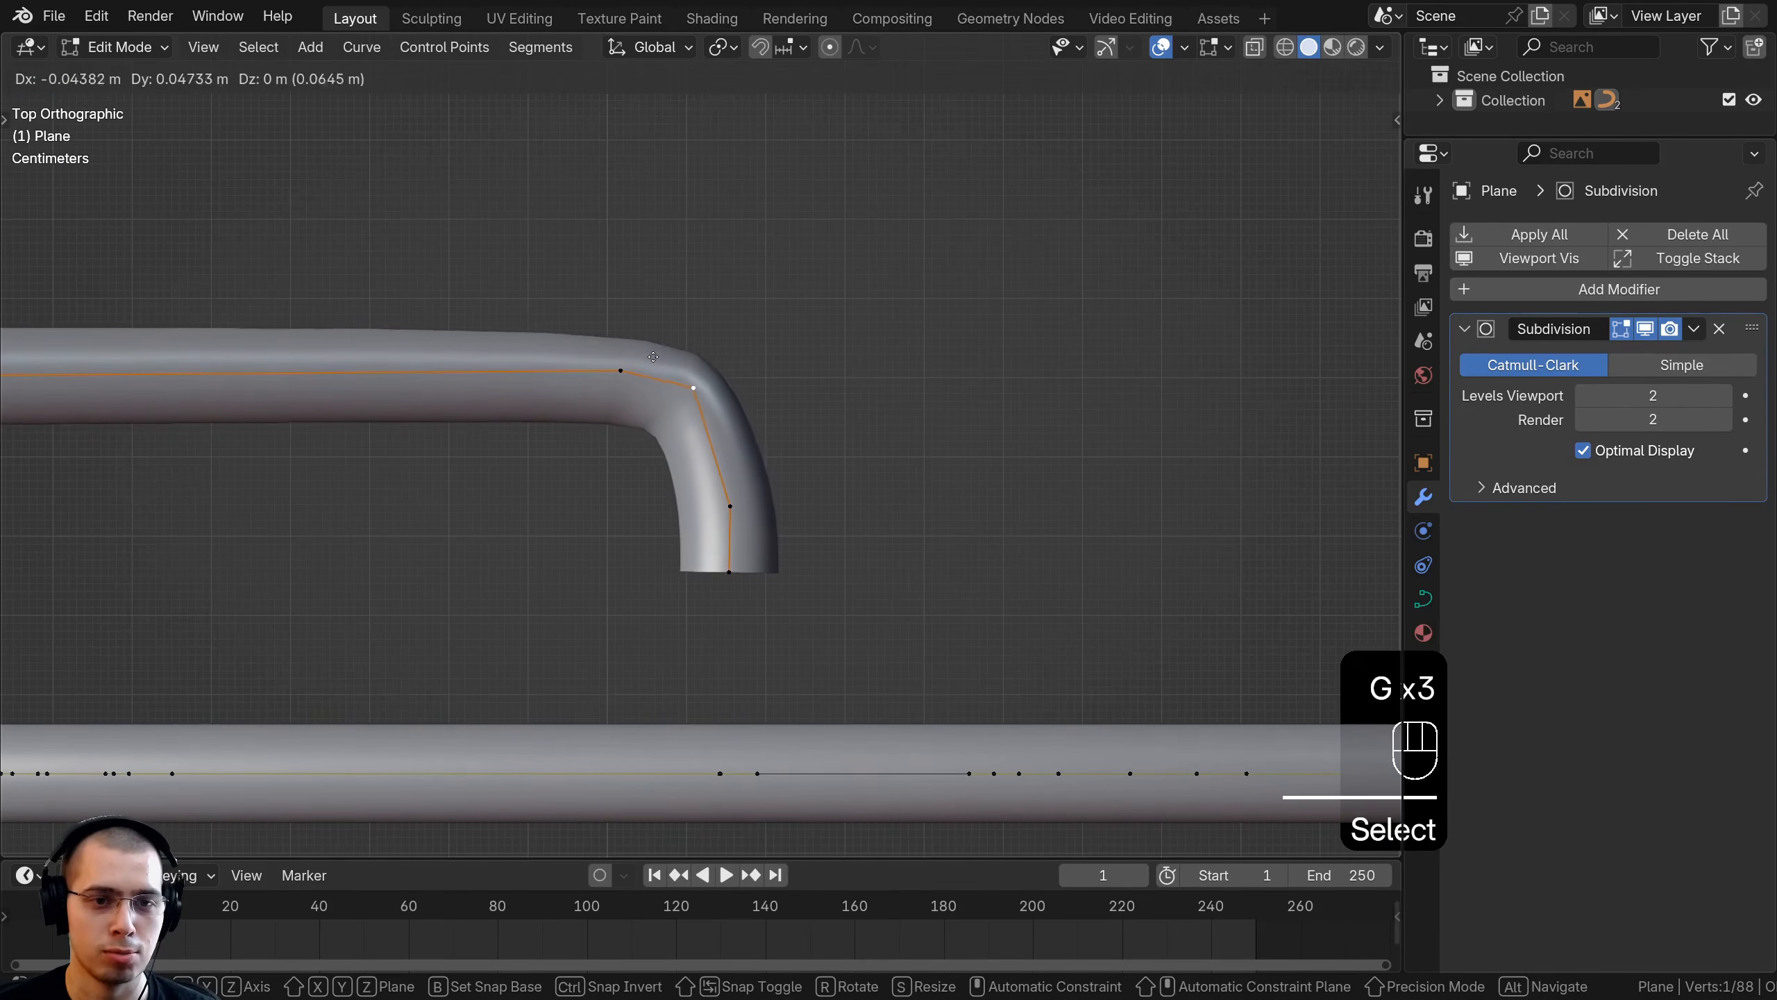
{"action": "left_click", "coordinate": [672, 383]}
{"action": "right_click", "coordinate": [728, 512]}
{"action": "key", "text": "g"}
{"action": "left_click", "coordinate": [715, 373]}
{"action": "right_click", "coordinate": [730, 576]}
{"action": "key", "text": "g"}
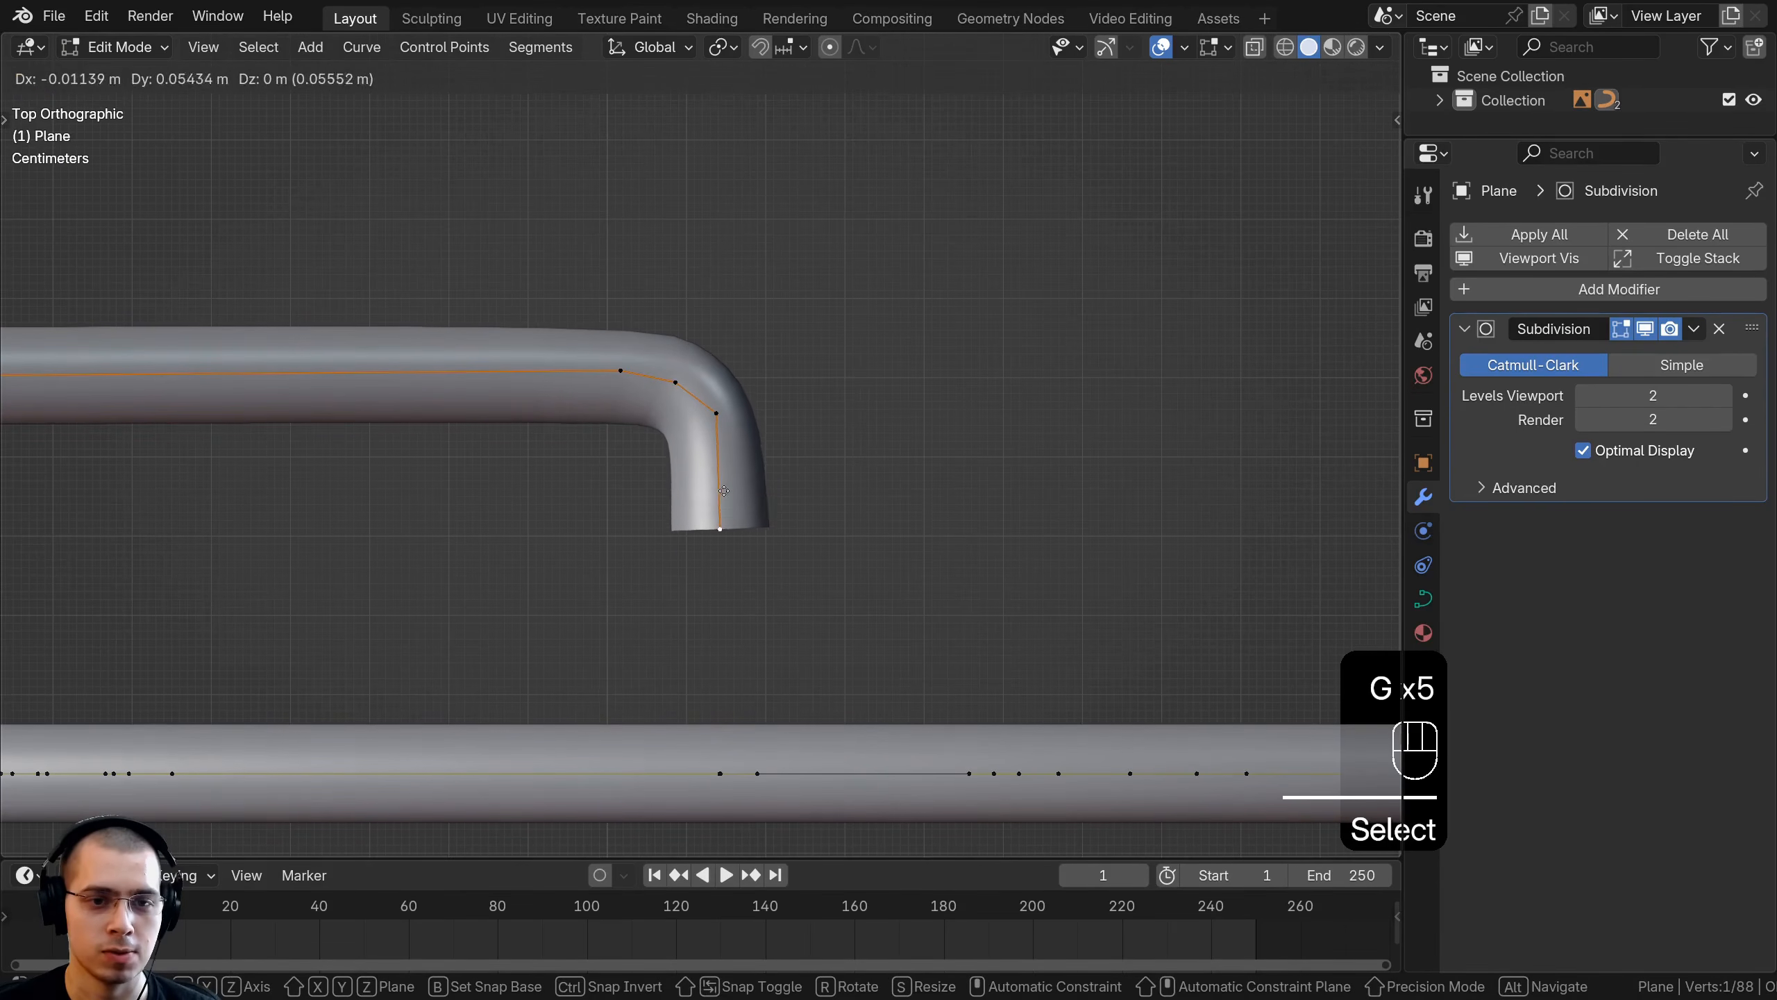
{"action": "left_click", "coordinate": [729, 438]}
Extrude the bent connector forward in two more segments until it reaches the E's lower arm
{"action": "key", "text": "e"}
{"action": "left_click", "coordinate": [729, 497]}
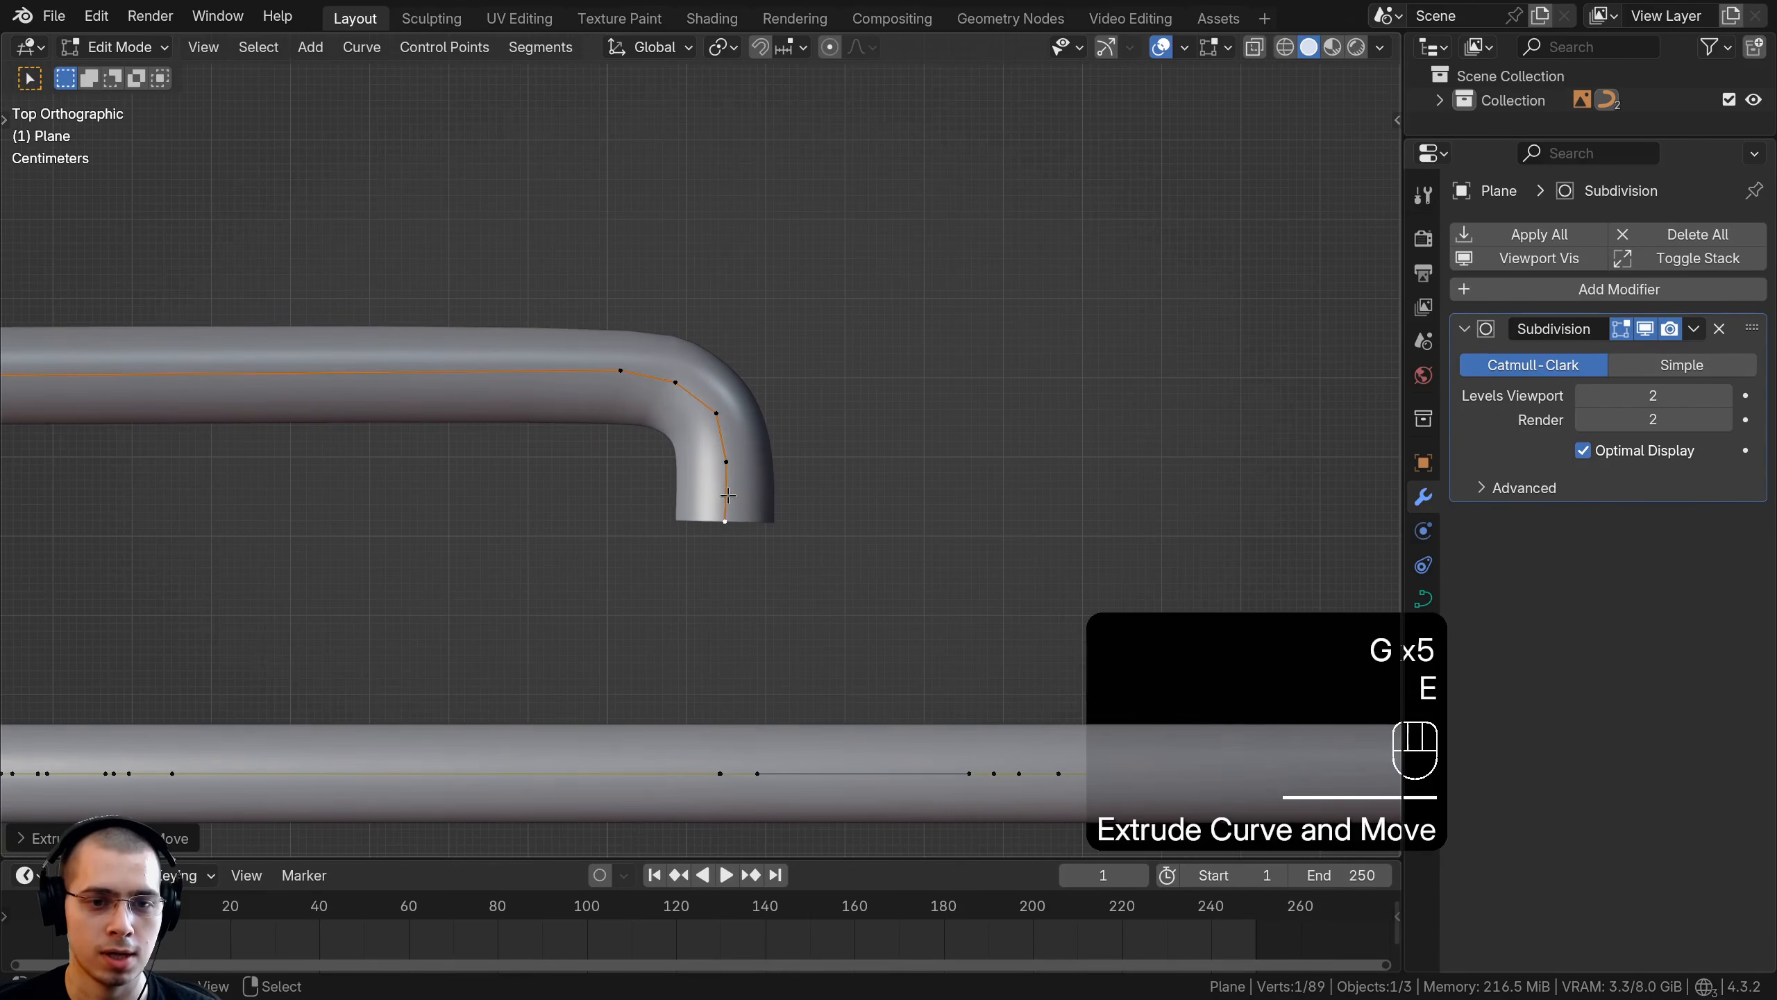
{"action": "key", "text": "e"}
{"action": "left_click", "coordinate": [726, 656]}
Move the end point of the E's lower arm slightly inward and join it to the connector's end with a segment
{"action": "middle_click_drag", "start_coordinate": [725, 656], "coordinate": [518, 392]}
{"action": "middle_click_drag", "start_coordinate": [518, 392], "coordinate": [708, 603]}
{"action": "scroll", "coordinate": [666, 564], "scroll_direction": "down", "scroll_amount": 5}
{"action": "scroll", "coordinate": [698, 508], "scroll_direction": "up", "scroll_amount": 3}
{"action": "scroll", "coordinate": [707, 603], "scroll_direction": "up", "scroll_amount": 2}
{"action": "right_click", "coordinate": [703, 571]}
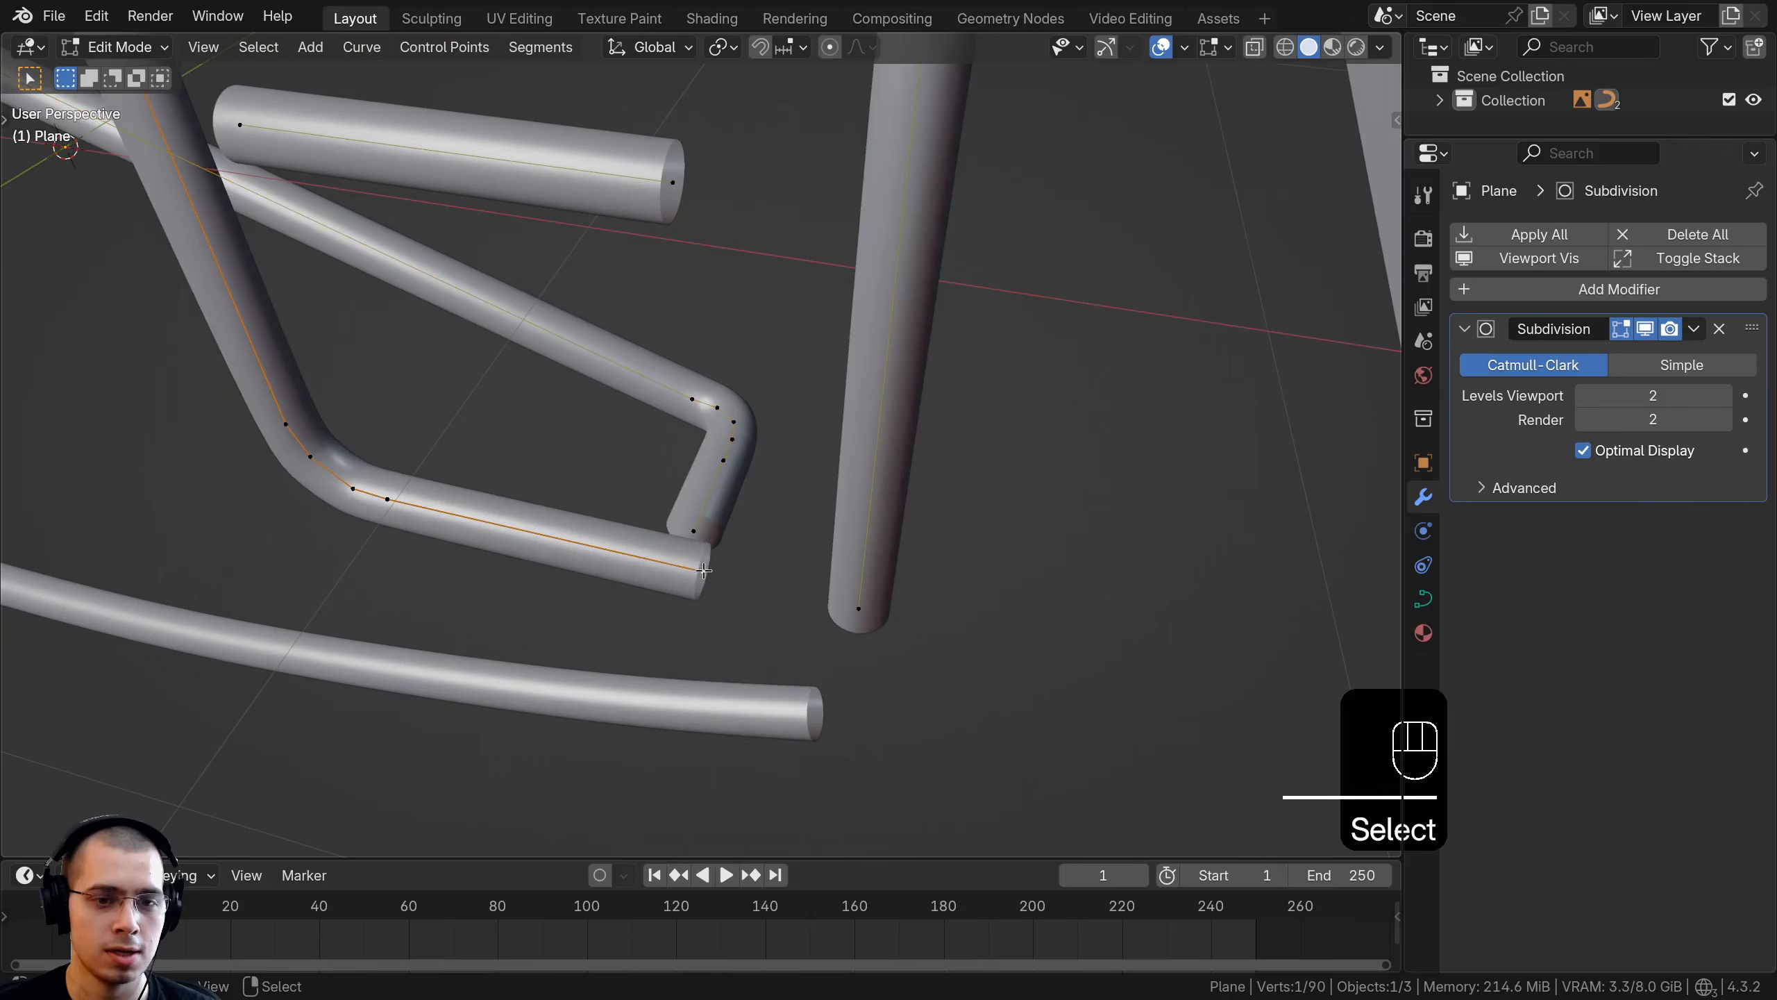
{"action": "key", "text": "g"}
{"action": "middle_click", "coordinate": [682, 569]}
{"action": "left_click", "coordinate": [669, 567]}
{"action": "right_click", "coordinate": [692, 533], "text": "shift"}
{"action": "scroll", "coordinate": [657, 564], "scroll_direction": "up", "scroll_amount": 1}
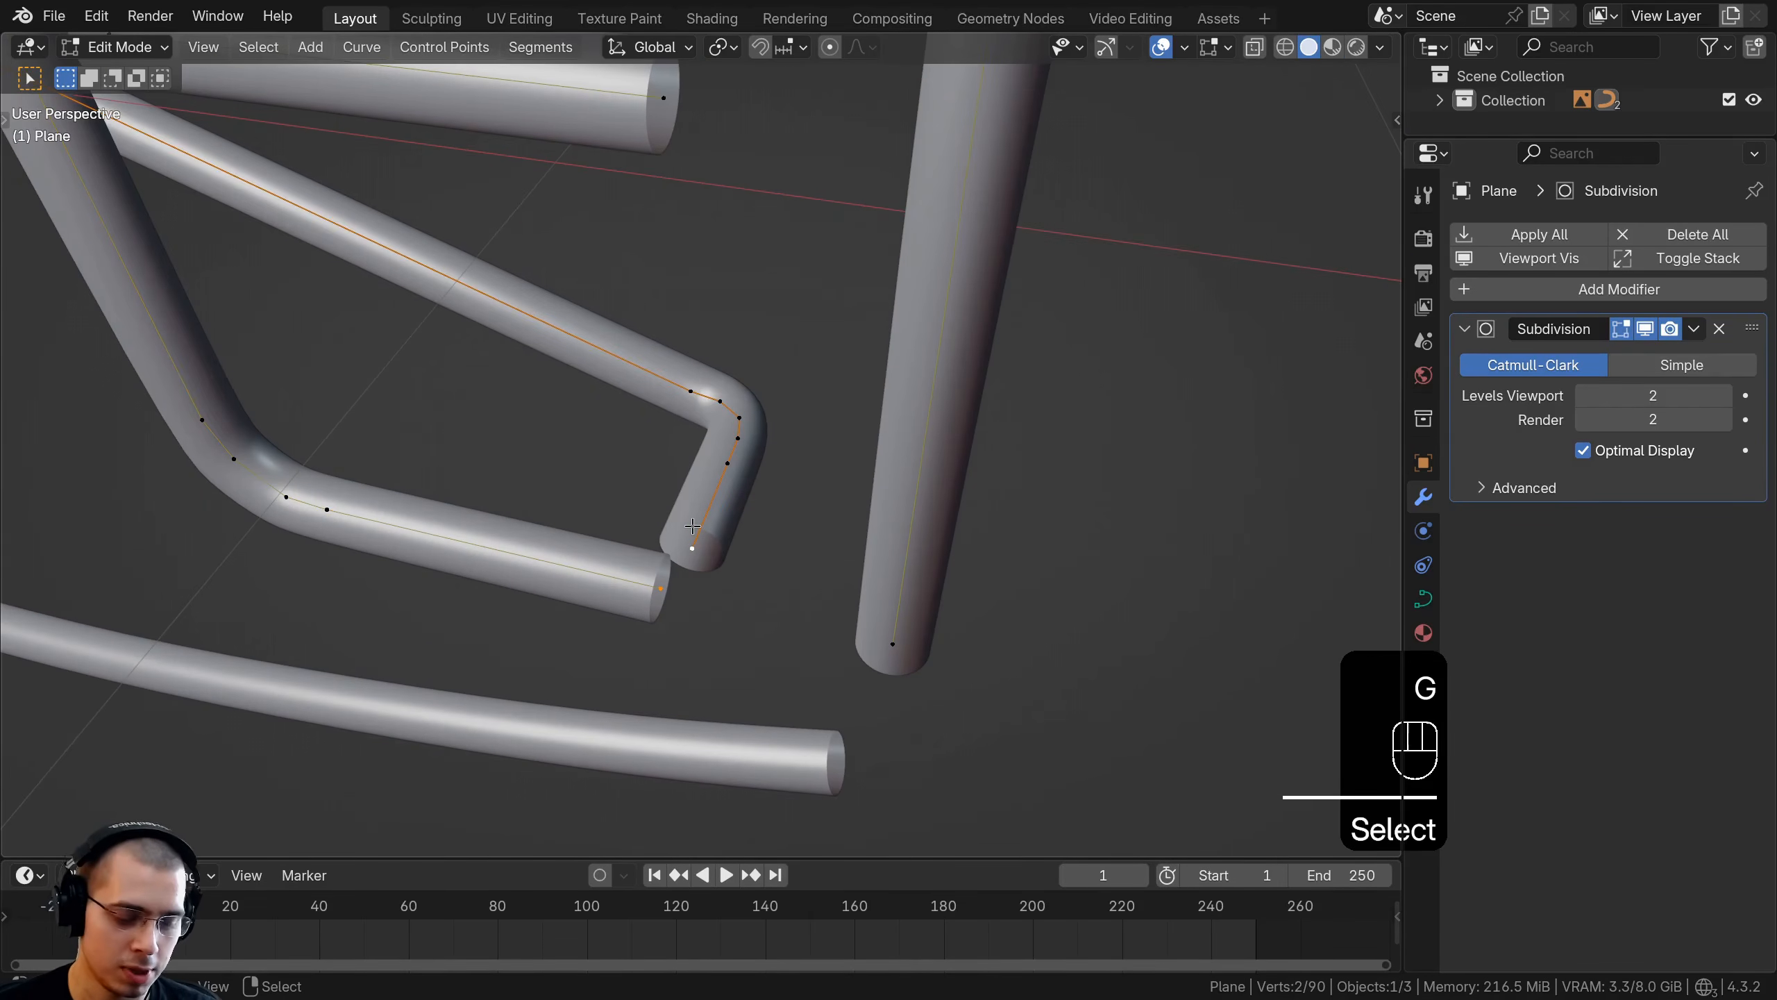
{"action": "key", "text": "f"}
Subdivide the E's lower arm segment and move the new point along X close to the corner joint
{"action": "middle_click_drag", "start_coordinate": [689, 529], "coordinate": [745, 507], "text": "shift"}
{"action": "scroll", "coordinate": [616, 581], "scroll_direction": "up", "scroll_amount": 1}
{"action": "right_click", "coordinate": [336, 503]}
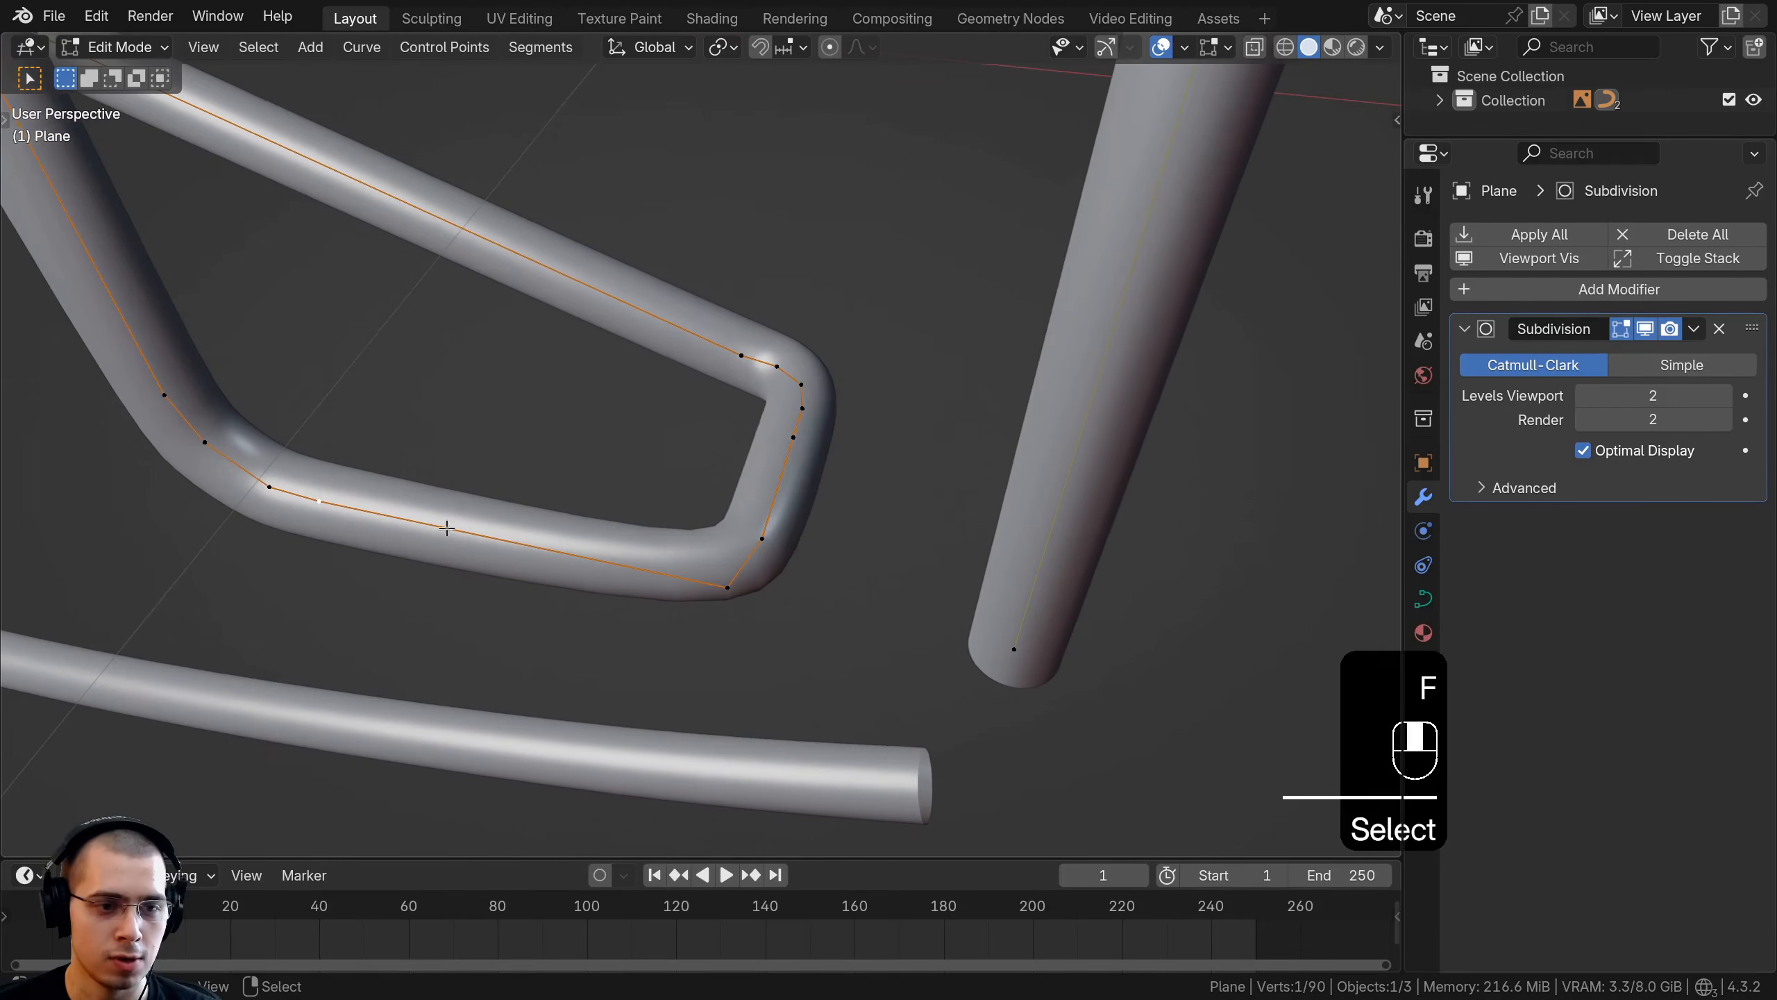
{"action": "right_click", "coordinate": [722, 587], "text": "shift"}
{"action": "key", "text": "w"}
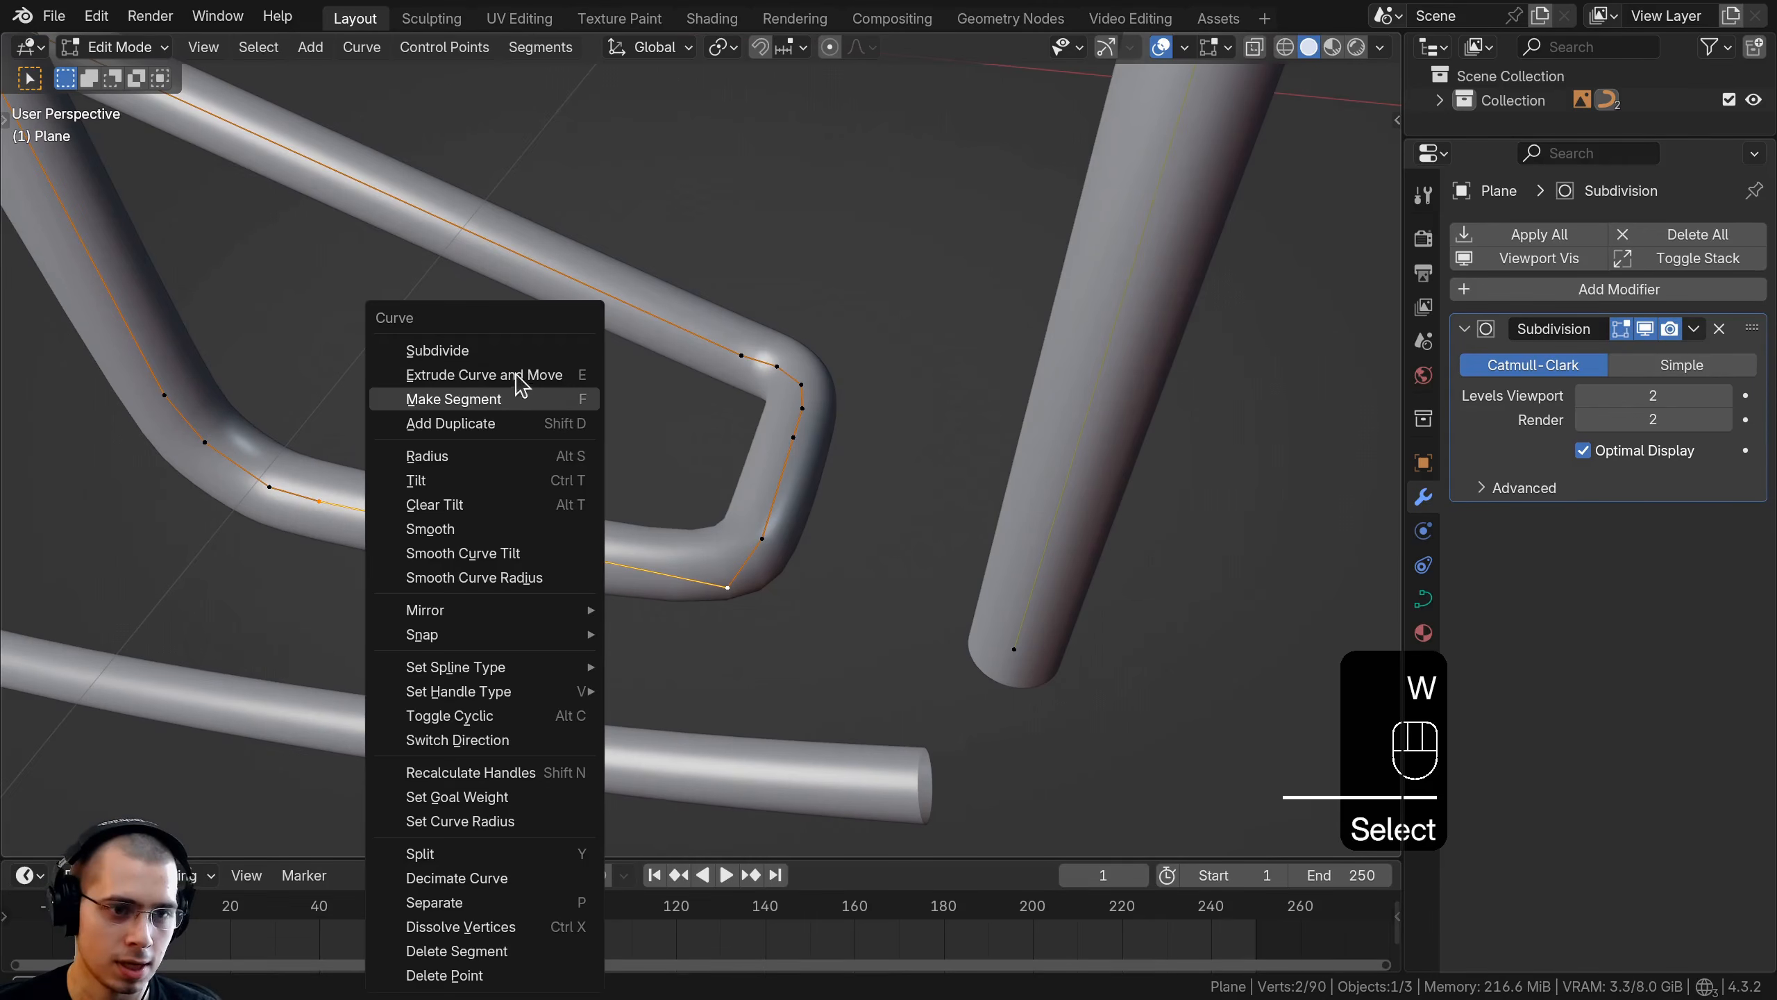
{"action": "left_click", "coordinate": [438, 350]}
{"action": "key", "text": "g"}
{"action": "key", "text": "x"}
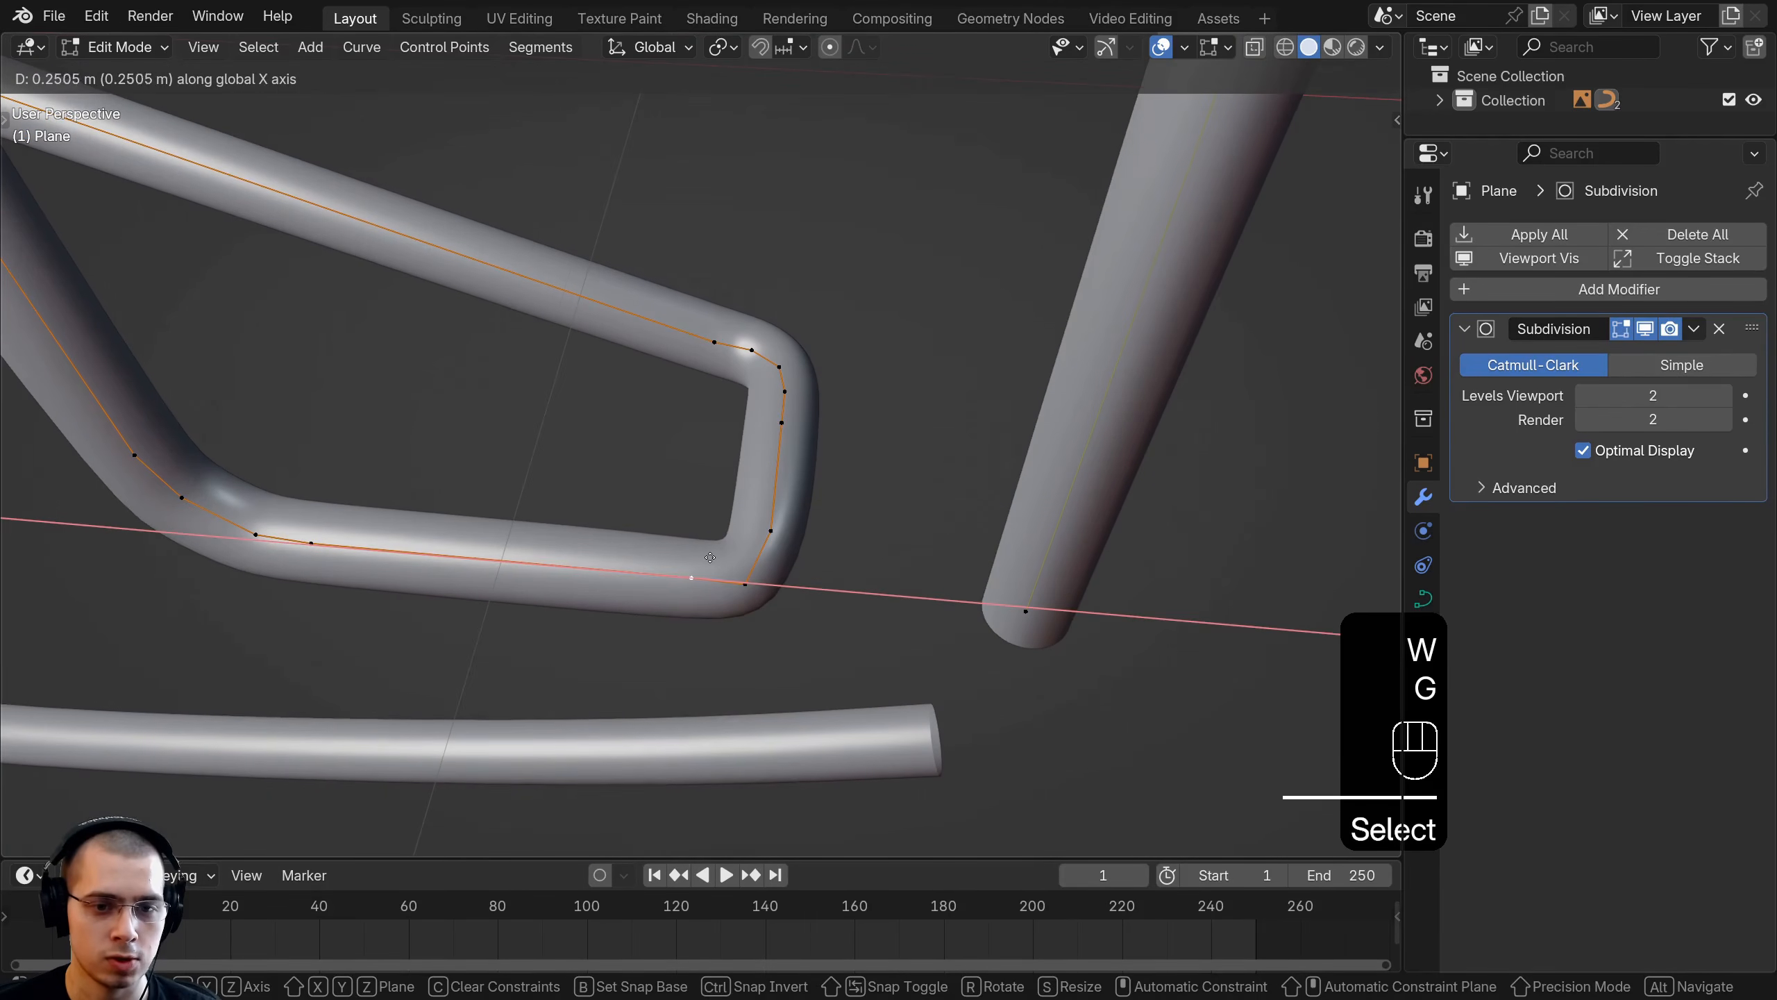
{"action": "left_click", "coordinate": [710, 557]}
Subdivide the short segment behind the lower corner of the E and reposition the points around it
{"action": "left_click", "coordinate": [772, 532], "text": "shift"}
{"action": "key", "text": "w"}
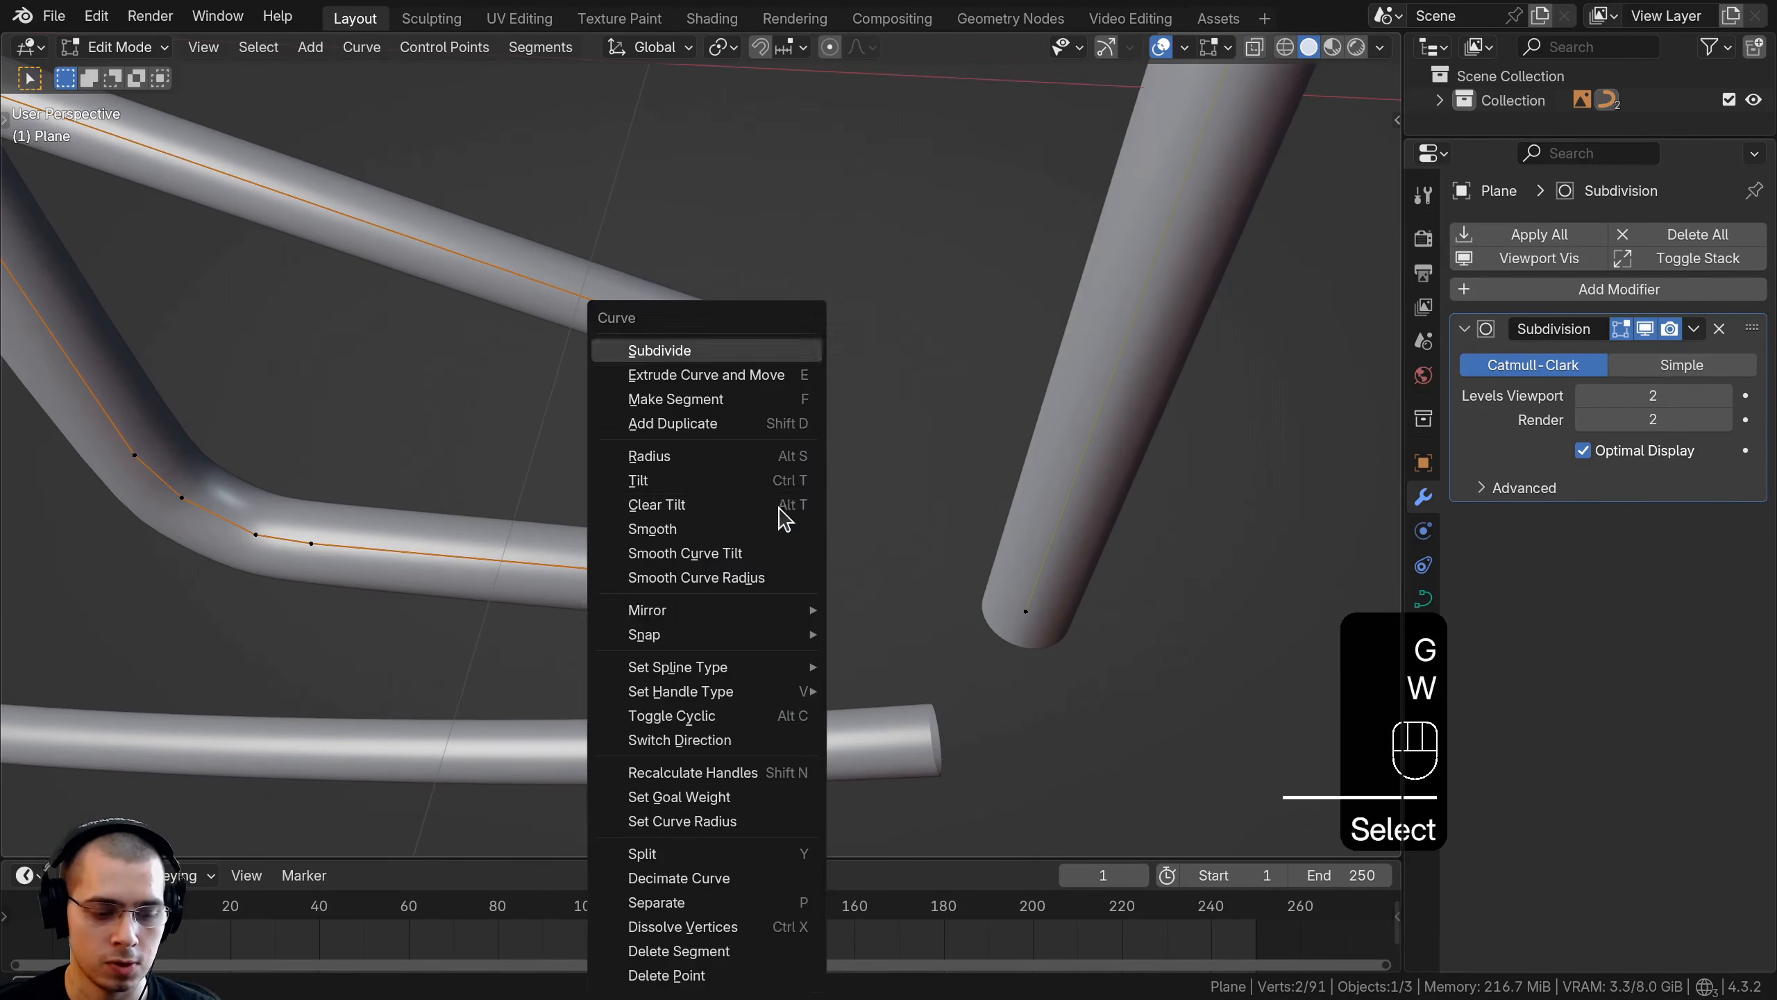
{"action": "left_click", "coordinate": [694, 354]}
{"action": "middle_click_drag", "start_coordinate": [695, 364], "coordinate": [706, 516]}
{"action": "right_click", "coordinate": [766, 562]}
{"action": "key", "text": "g"}
{"action": "left_click", "coordinate": [775, 570]}
{"action": "key", "text": "g"}
{"action": "left_click", "coordinate": [708, 520]}
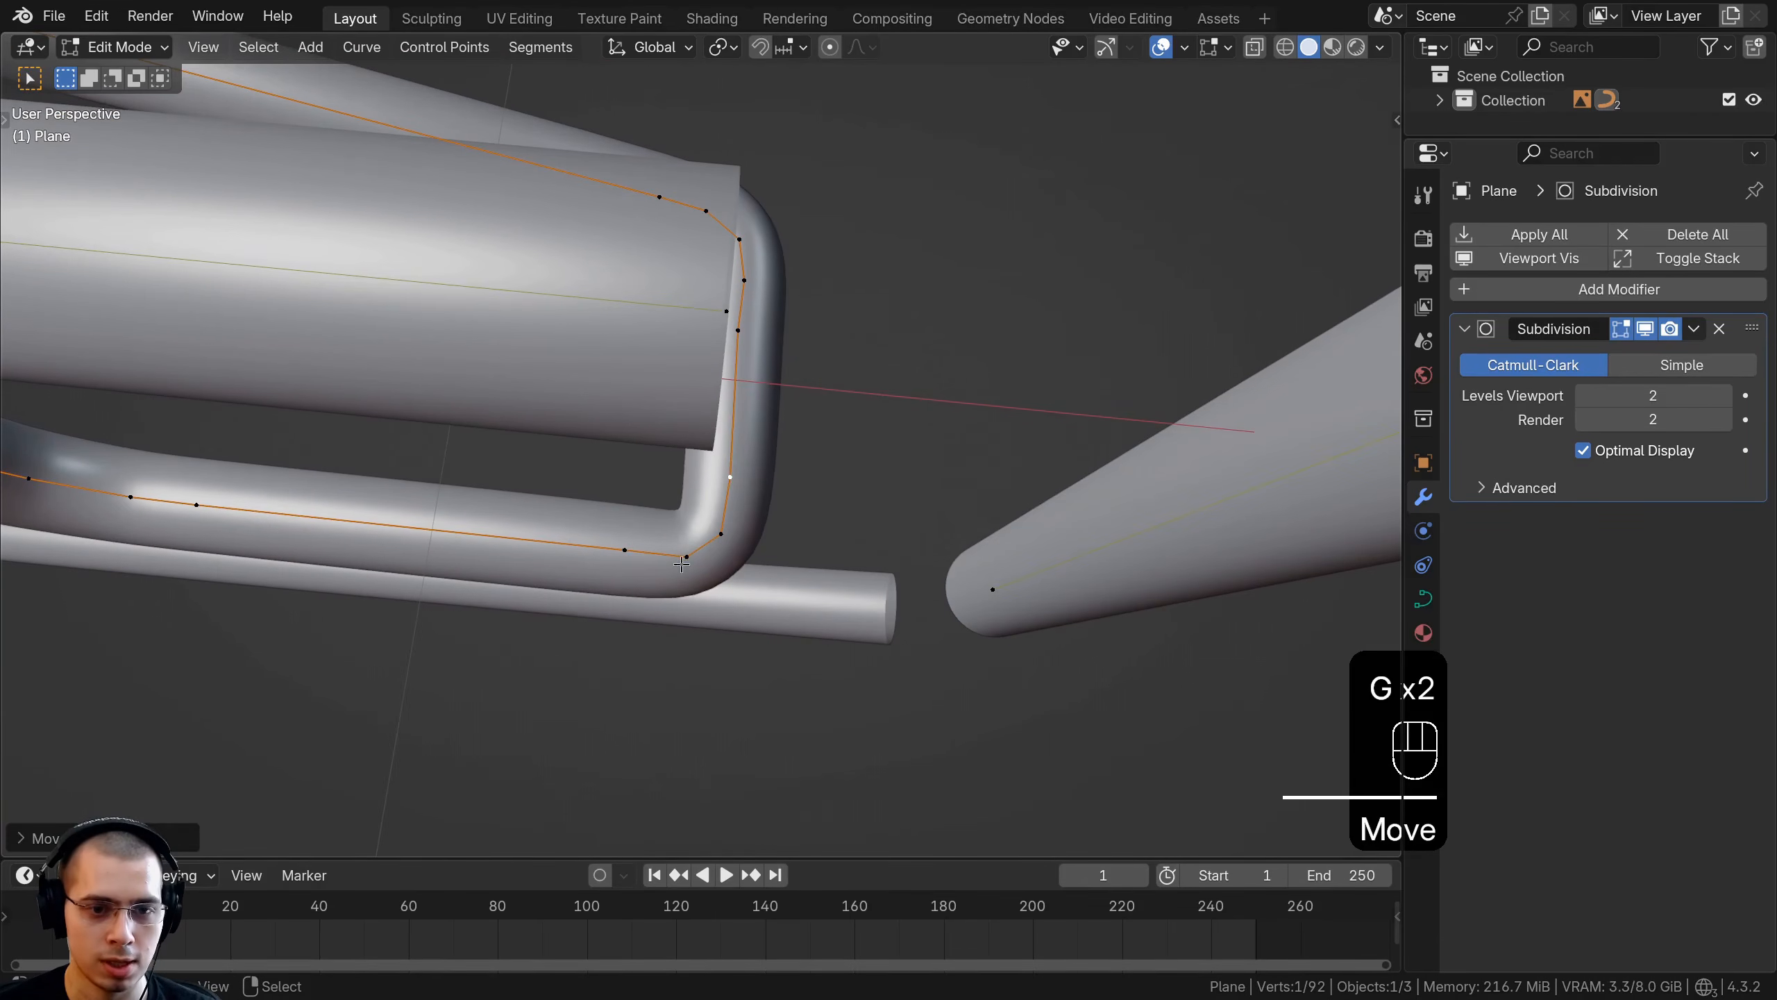
Nudge the corner points of the E's lower joint into a rounder bend and check it in Object Mode
{"action": "key", "text": "g"}
{"action": "left_click", "coordinate": [712, 540]}
{"action": "key", "text": "g"}
{"action": "left_click", "coordinate": [711, 540]}
{"action": "scroll", "coordinate": [711, 540], "scroll_direction": "down", "scroll_amount": 7}
{"action": "key", "text": "Tab"}
{"action": "middle_click_drag", "start_coordinate": [706, 517], "coordinate": [630, 420]}
In Edit Mode, extrude the end of the E's upper arm in top view straight back behind the sign
{"action": "key", "text": "Tab"}
{"action": "middle_click_drag", "start_coordinate": [615, 295], "coordinate": [612, 326], "text": "shift"}
{"action": "scroll", "coordinate": [612, 326], "scroll_direction": "up", "scroll_amount": 4}
{"action": "left_click", "coordinate": [821, 230]}
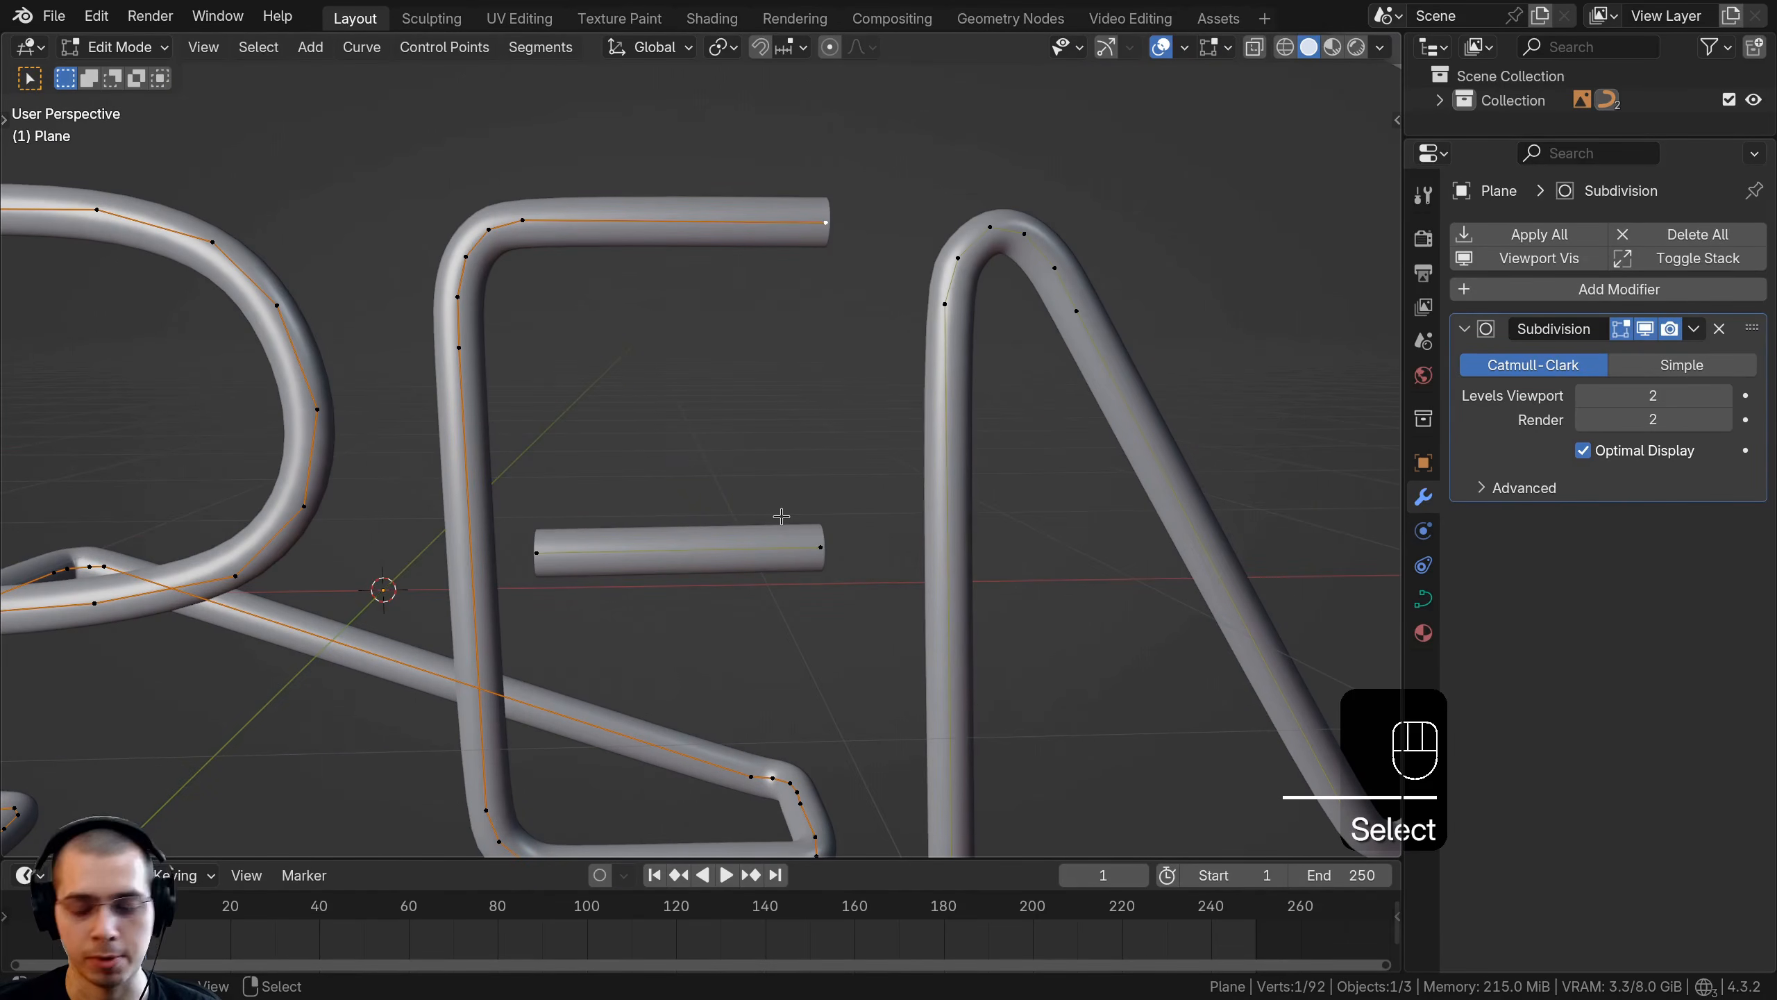
{"action": "key", "text": "KP_7"}
{"action": "key", "text": "g"}
{"action": "key", "text": "e"}
{"action": "key", "text": "e"}
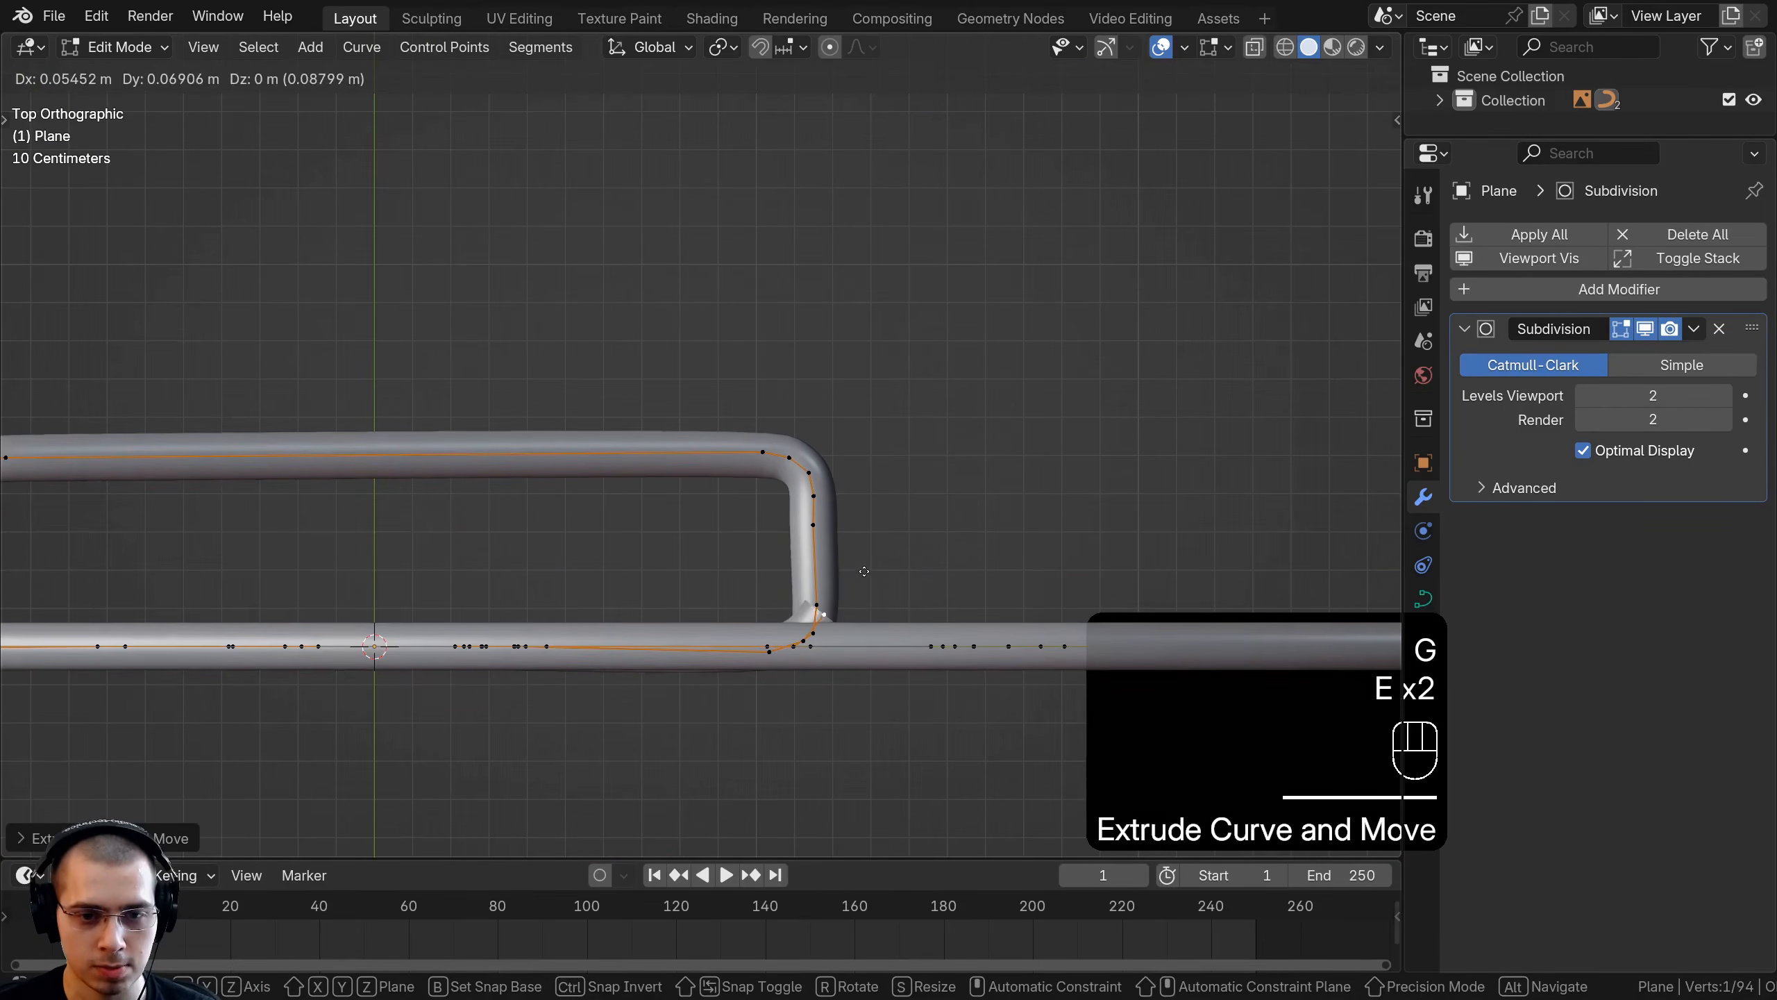
{"action": "left_click", "coordinate": [864, 571]}
{"action": "key", "text": "e"}
{"action": "left_click", "coordinate": [862, 451]}
Extrude the stub behind the E's upper arm around a bend so it runs back toward the E's stem
{"action": "key", "text": "e"}
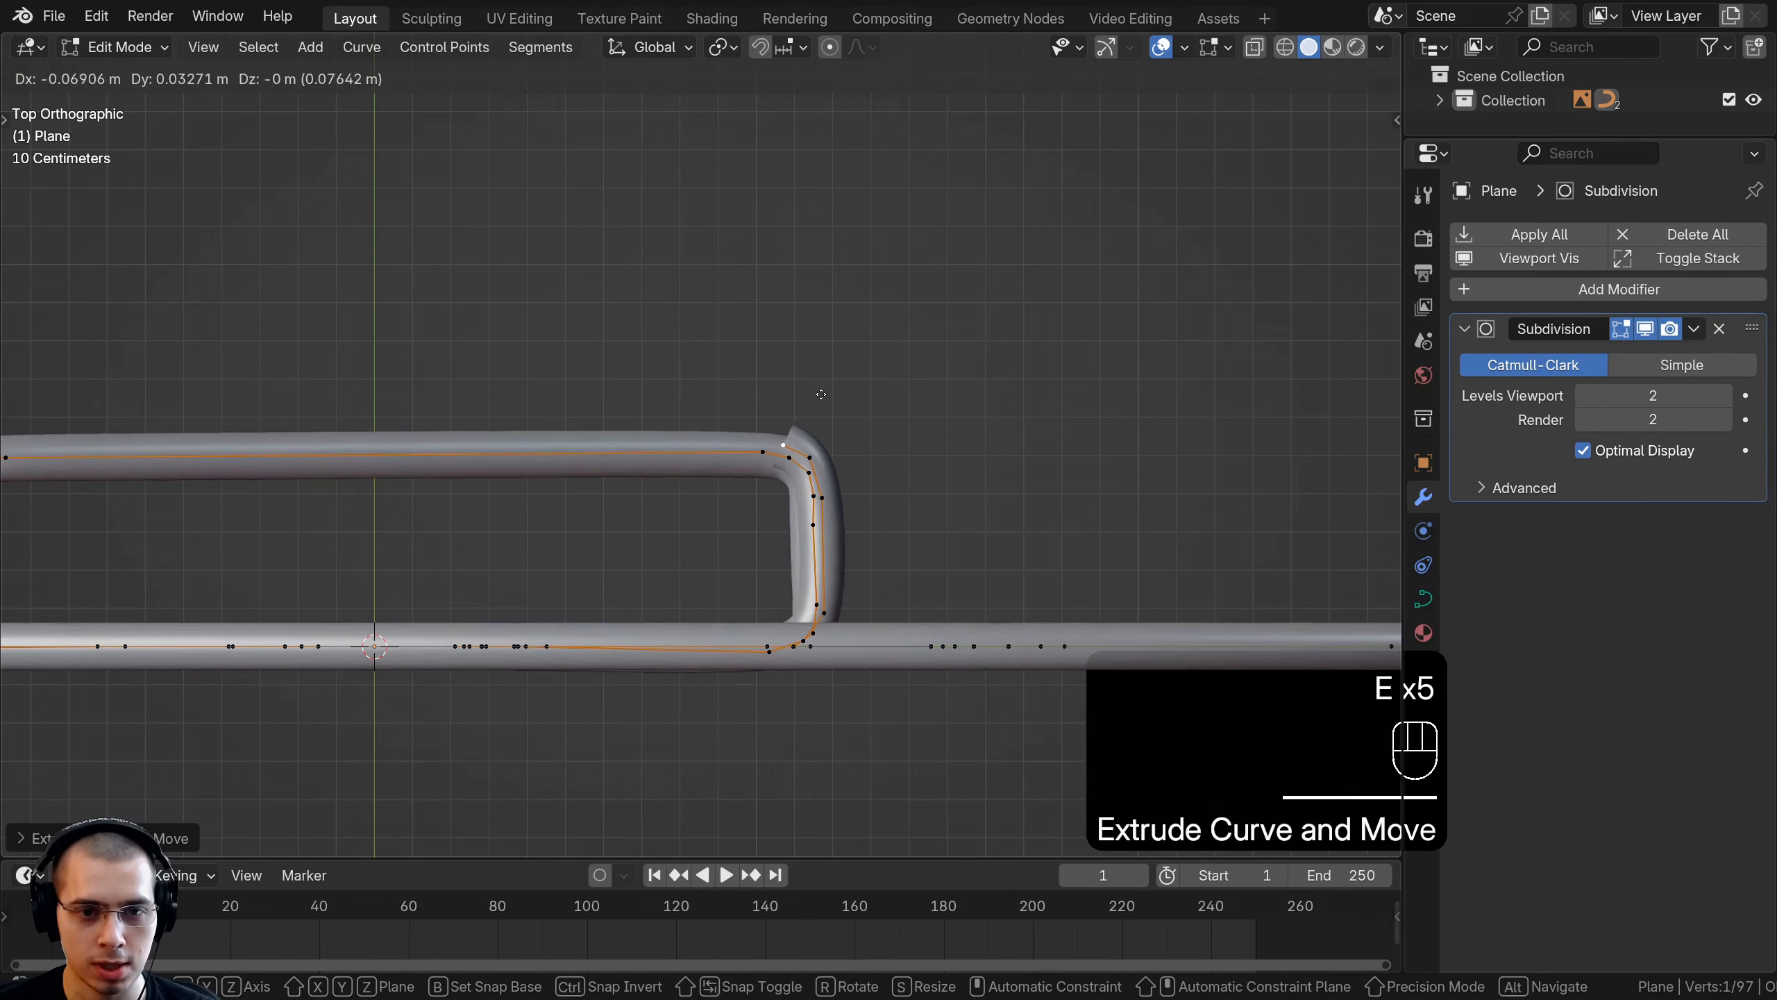
{"action": "left_click", "coordinate": [811, 393]}
{"action": "key", "text": "e"}
{"action": "left_click", "coordinate": [768, 391]}
Extrude the connector diagonally down to the left end of the E's middle bar and adjust its end point
{"action": "key", "text": "KP_1"}
{"action": "key", "text": "e"}
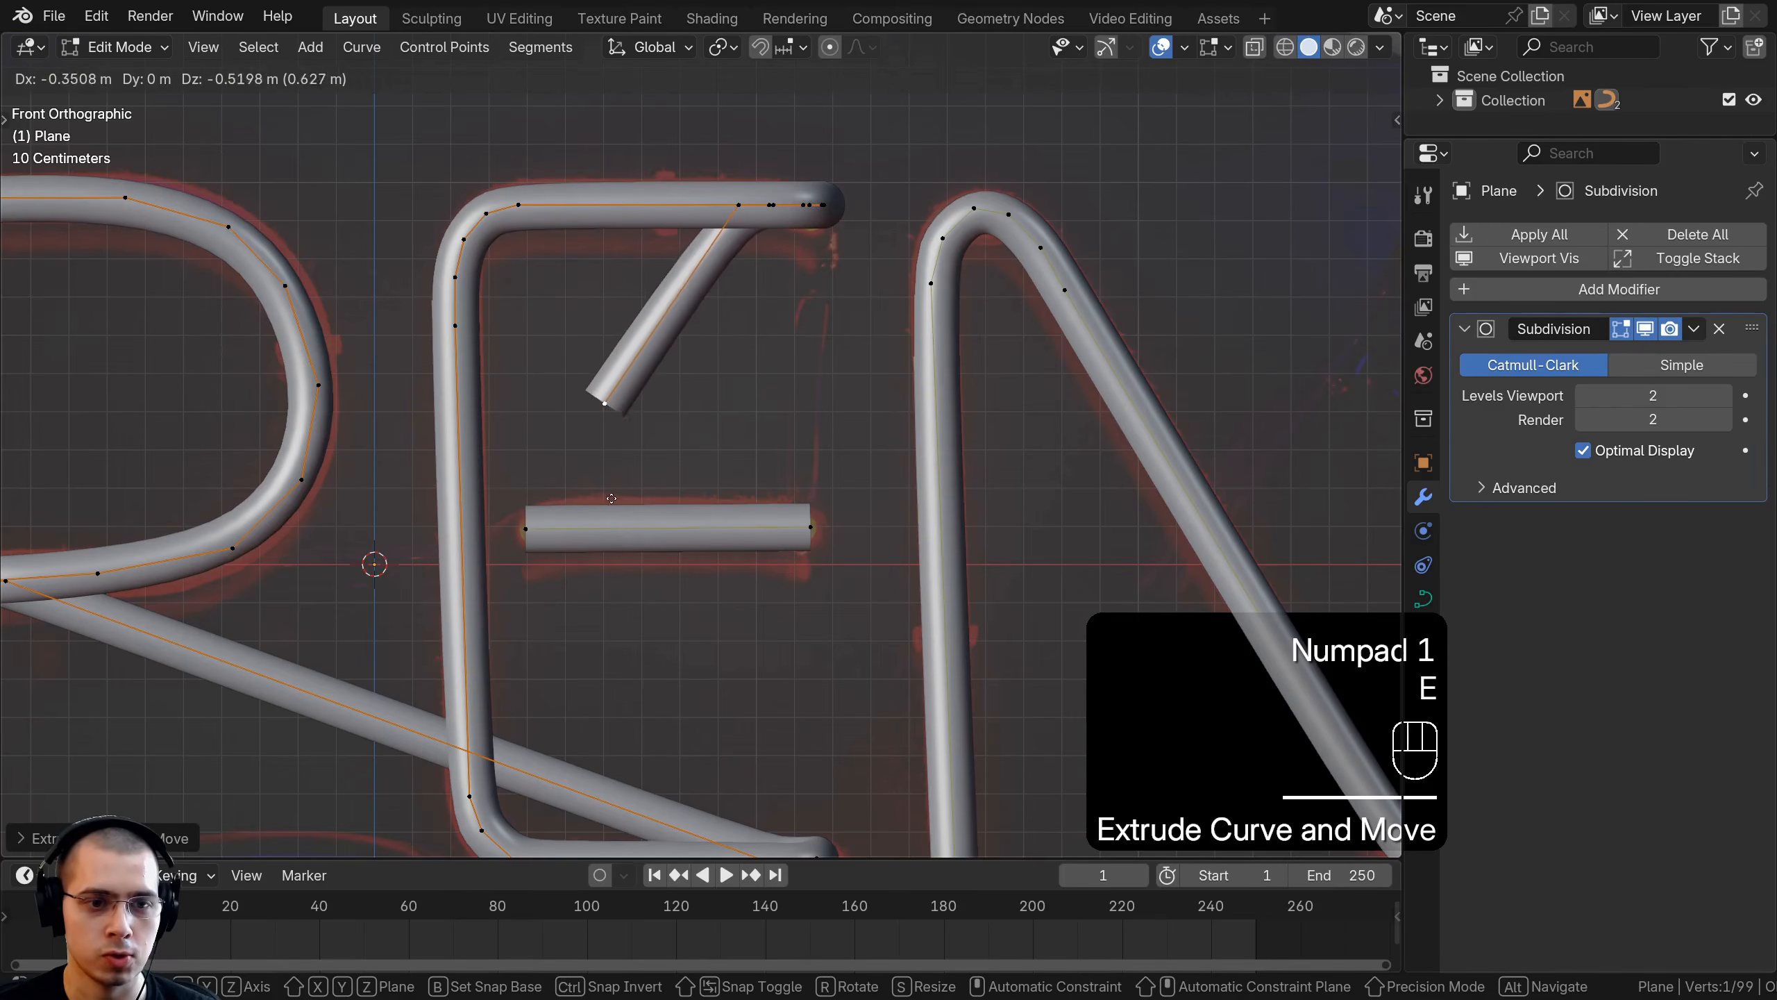
{"action": "left_click", "coordinate": [518, 521]}
{"action": "middle_click_drag", "start_coordinate": [517, 521], "coordinate": [750, 648]}
{"action": "key", "text": "g"}
{"action": "left_click", "coordinate": [803, 549]}
Extrude the diagonal connector's end in three short segments, bending it forward toward the E's middle bar
{"action": "key", "text": "e"}
{"action": "left_click", "coordinate": [820, 583]}
{"action": "key", "text": "e"}
{"action": "left_click", "coordinate": [872, 587]}
{"action": "key", "text": "e"}
{"action": "left_click", "coordinate": [891, 588]}
Extrude a bent stub back from the left end of the E's middle bar and join it to the diagonal connector
{"action": "left_click", "coordinate": [657, 560]}
{"action": "key", "text": "g"}
{"action": "left_click", "coordinate": [682, 593]}
{"action": "mouse_move", "coordinate": [751, 647]}
{"action": "middle_mouse_down"}
{"action": "mouse_move", "coordinate": [737, 702]}
{"action": "mouse_move", "coordinate": [729, 673]}
{"action": "middle_mouse_up"}
{"action": "key", "text": "e"}
{"action": "left_click", "coordinate": [700, 645]}
{"action": "key", "text": "e"}
{"action": "left_click", "coordinate": [689, 600]}
{"action": "key", "text": "e"}
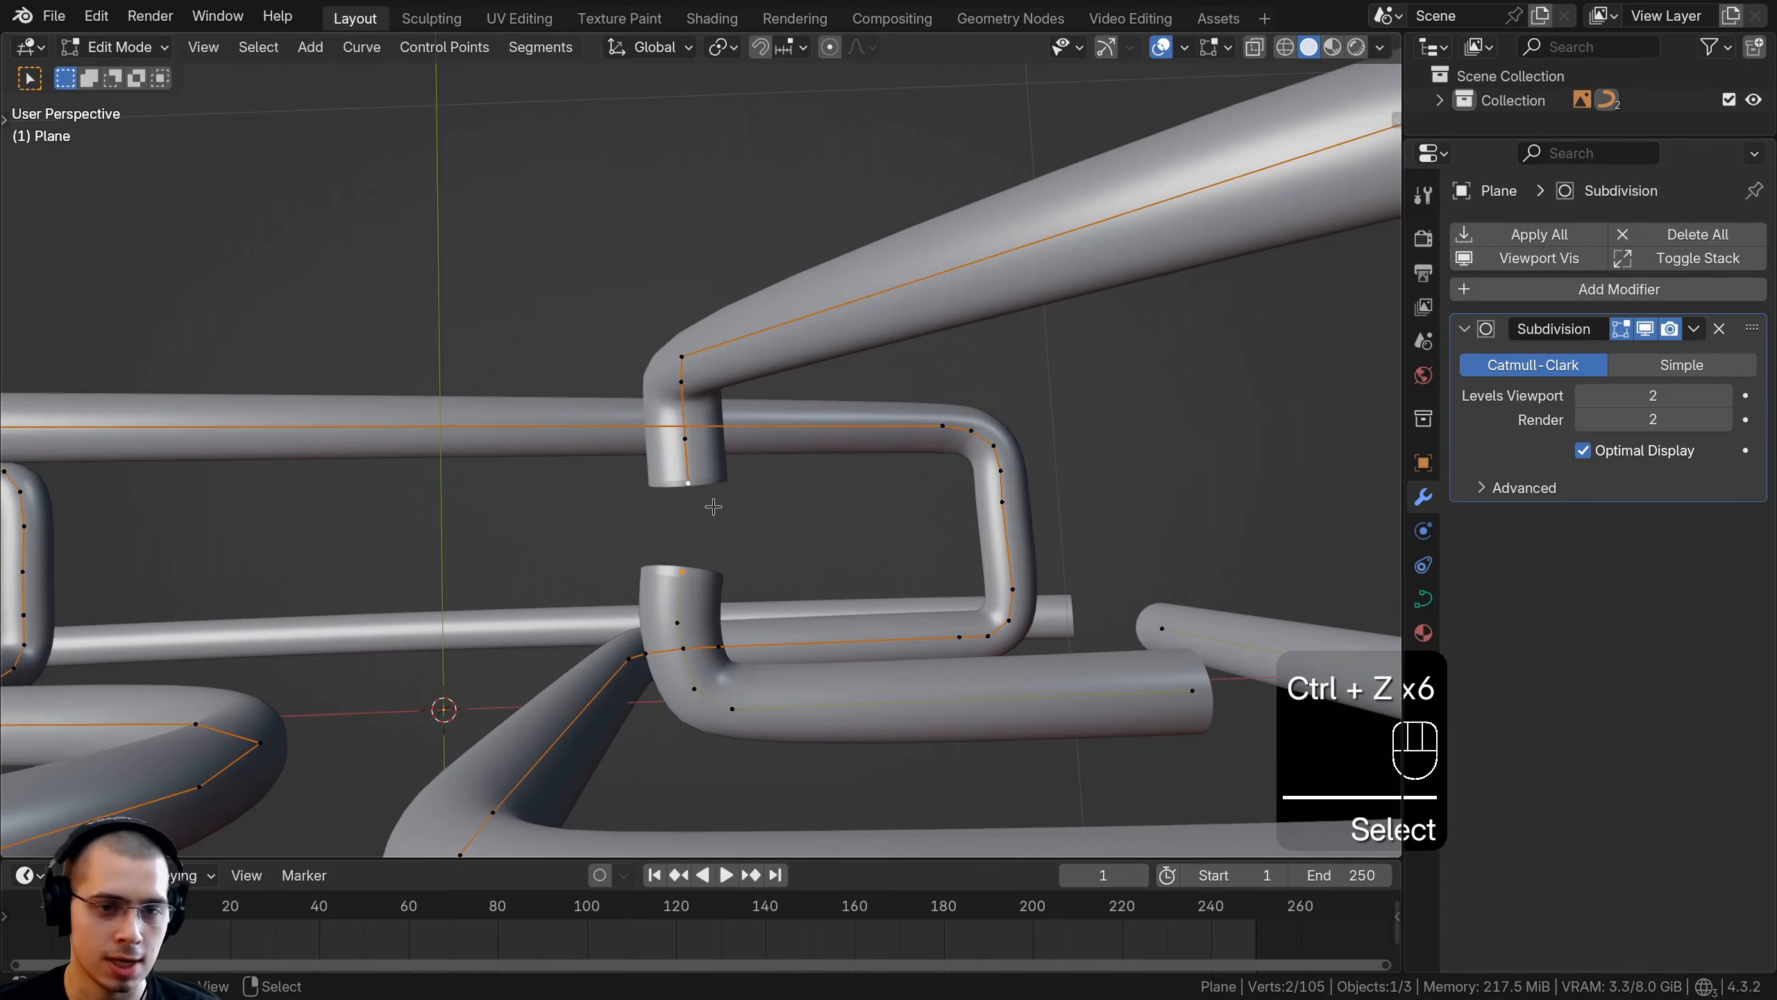
{"action": "key", "text": "f"}
{"action": "left_click", "coordinate": [713, 506]}
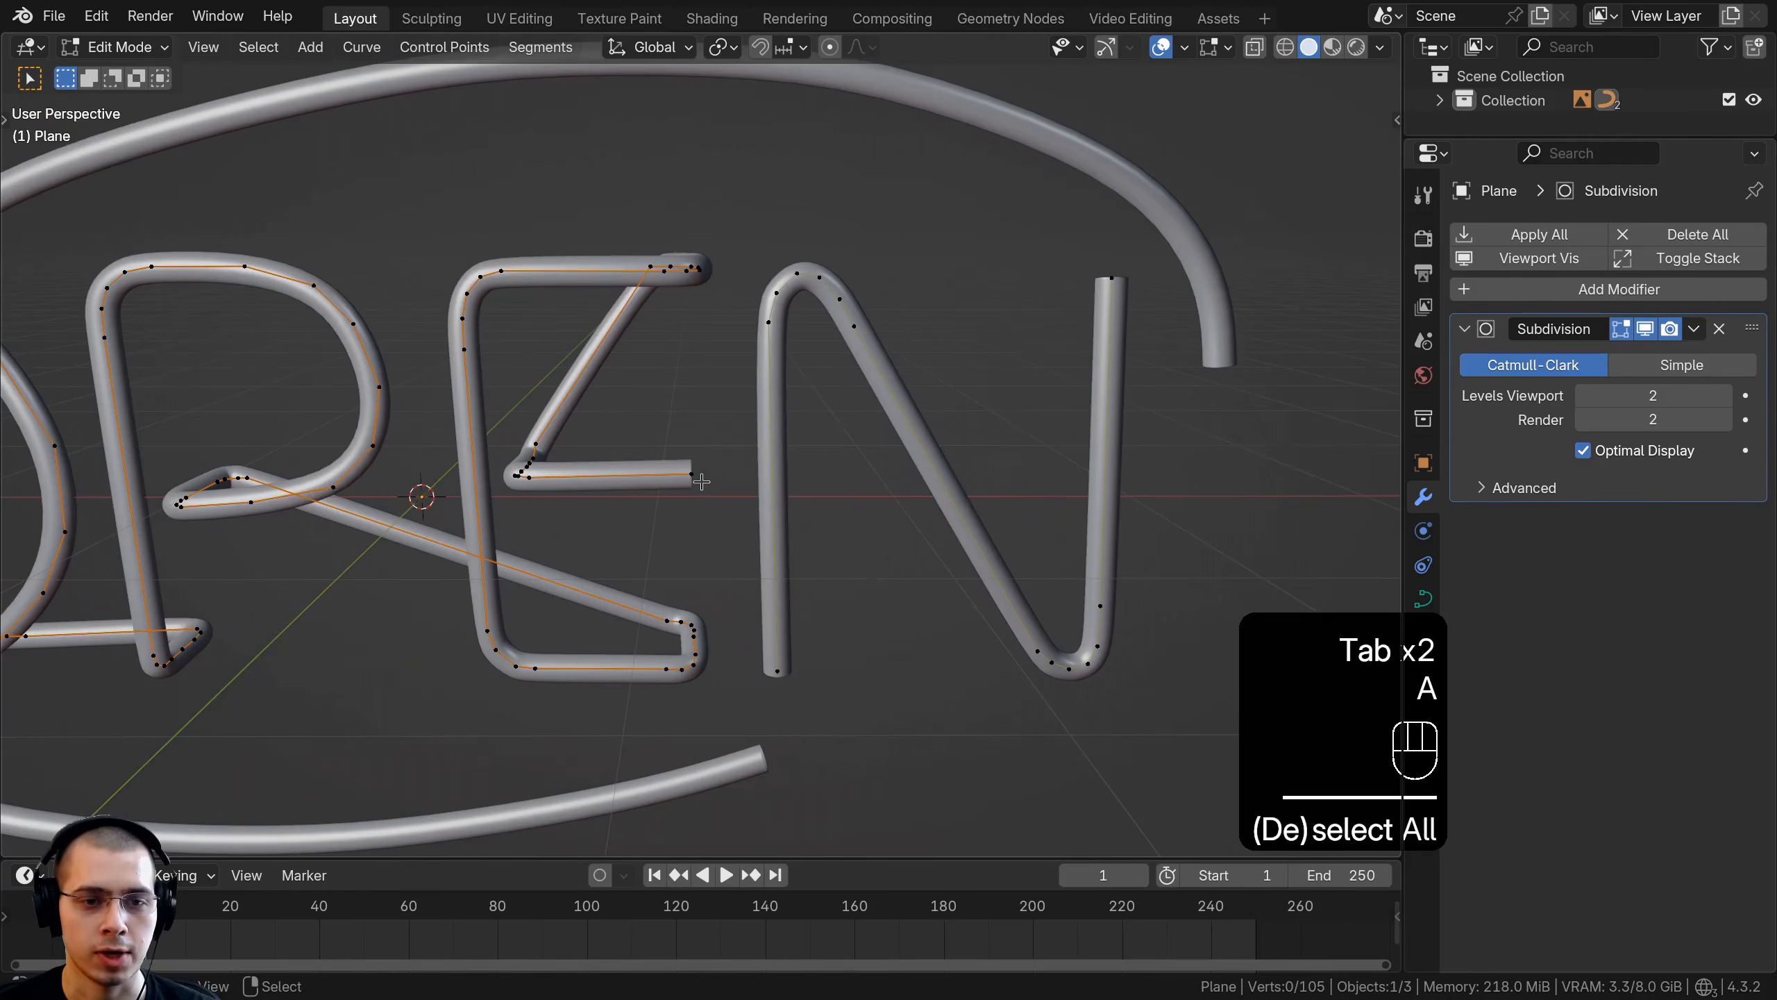
Select the right end point of the E's middle bar and move it slightly inward in front view
{"action": "left_click", "coordinate": [702, 476]}
{"action": "key", "text": "KP_7"}
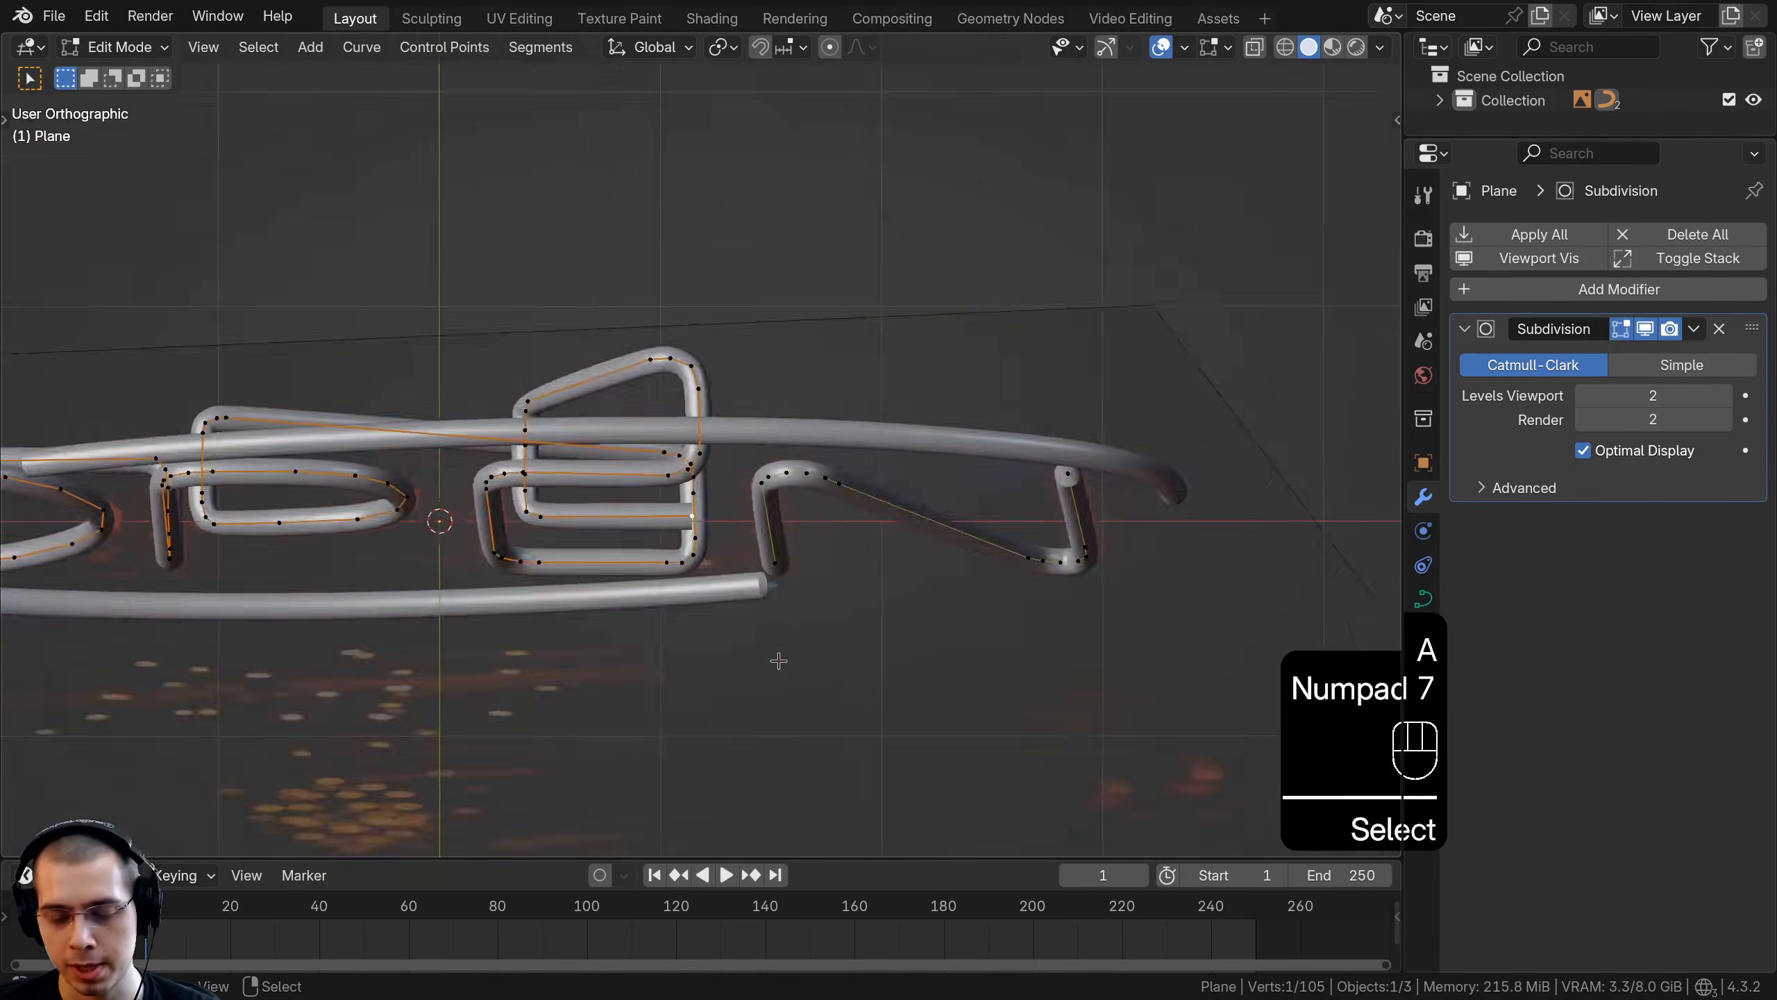
{"action": "key", "text": "KP_1"}
{"action": "scroll", "coordinate": [599, 509], "scroll_direction": "up", "scroll_amount": 4}
{"action": "scroll", "coordinate": [599, 509], "scroll_direction": "up", "scroll_amount": 2}
{"action": "key", "text": "g"}
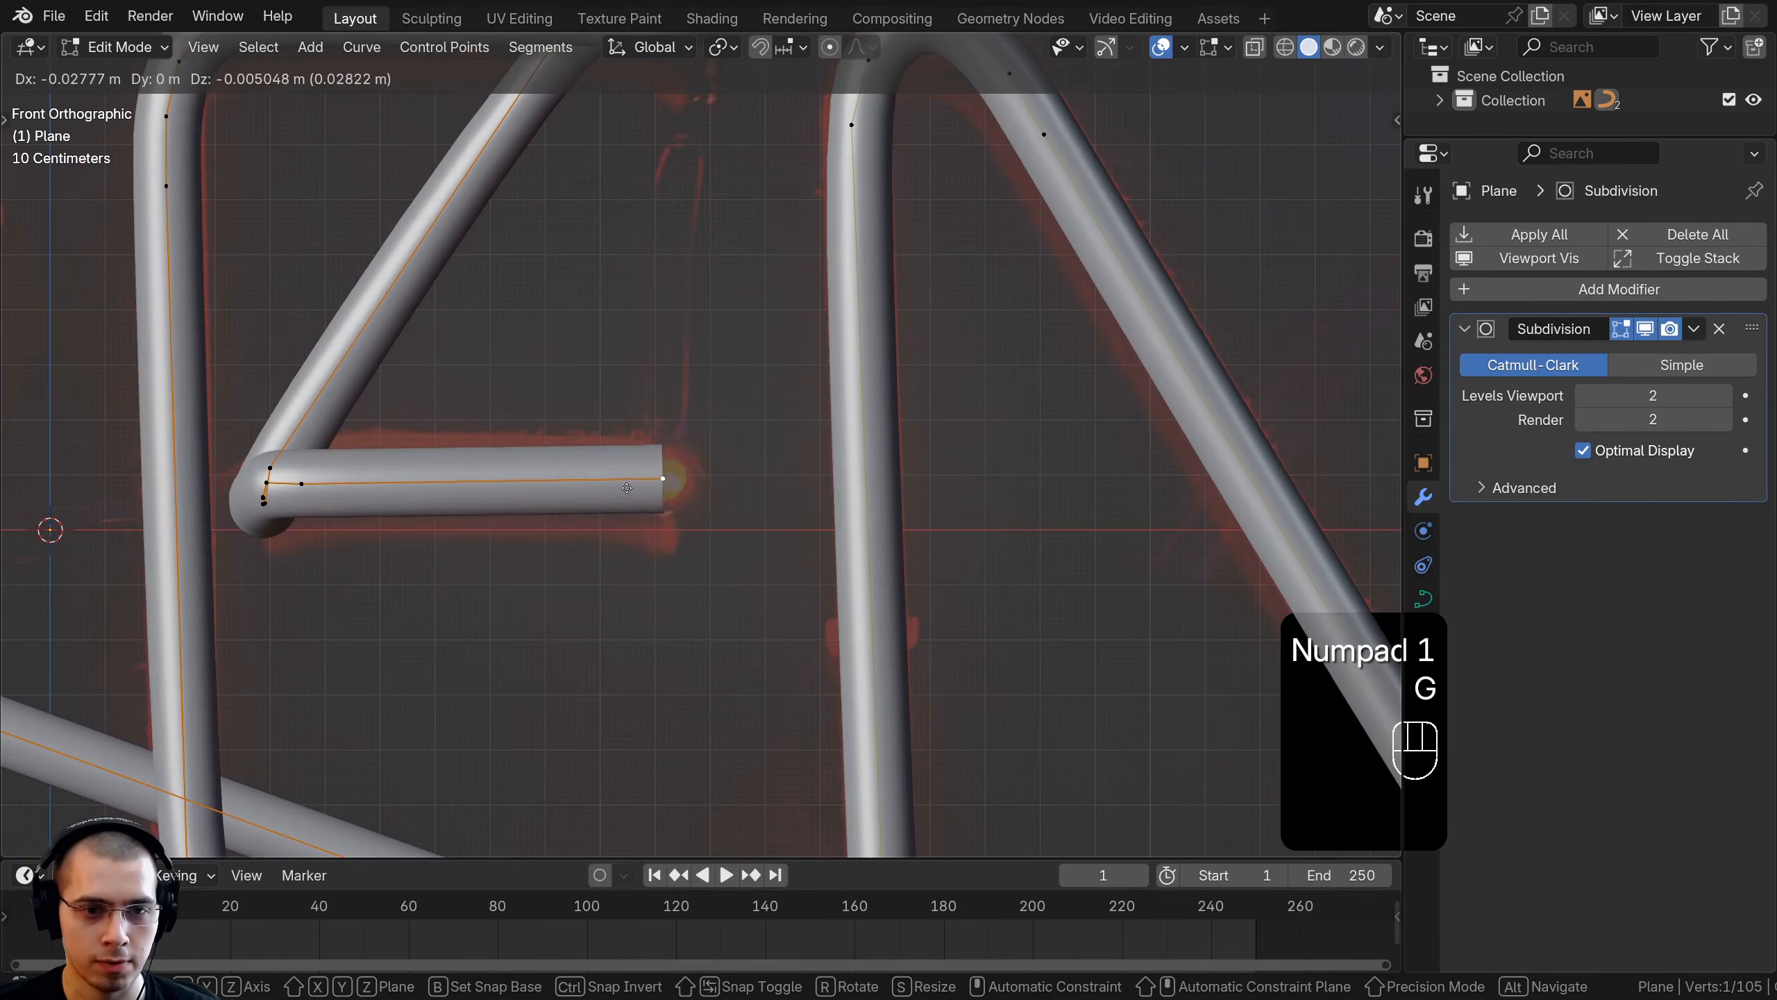
{"action": "left_click", "coordinate": [613, 488]}
In wireframe top view, extrude the middle bar's right end back behind the sign and bend it toward the N
{"action": "key", "text": "KP_7"}
{"action": "key", "text": "z"}
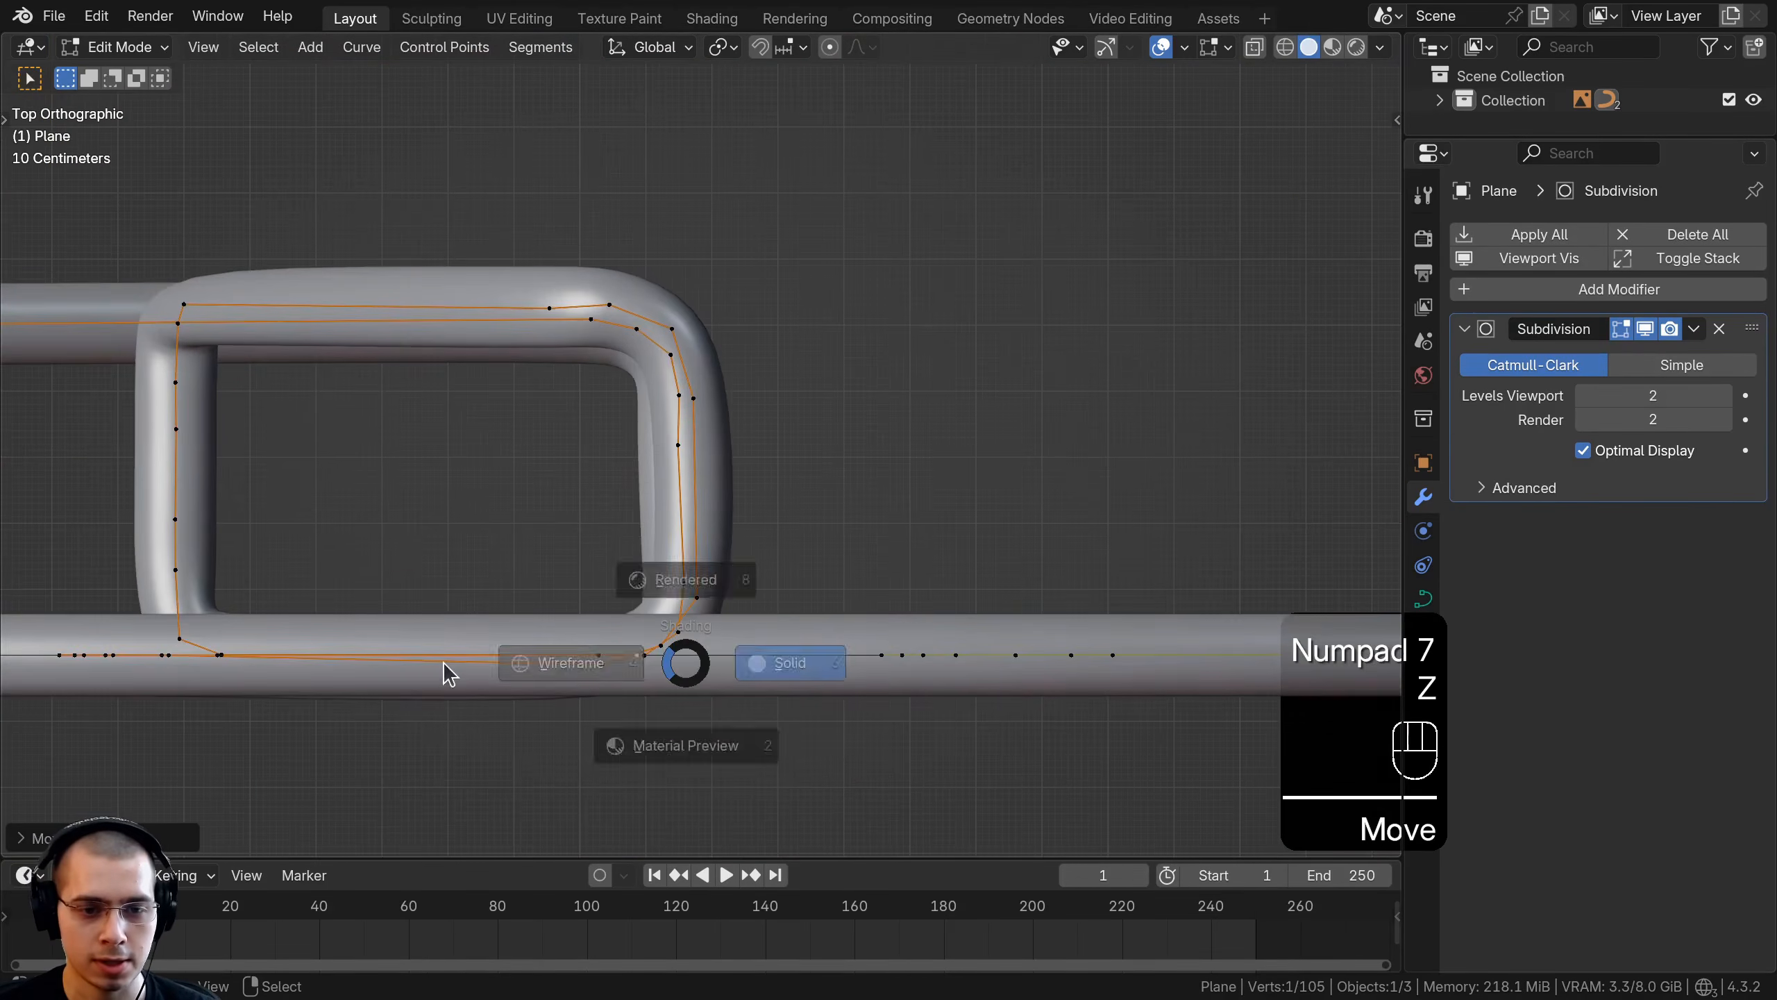
{"action": "key", "text": "e"}
{"action": "key", "text": "e"}
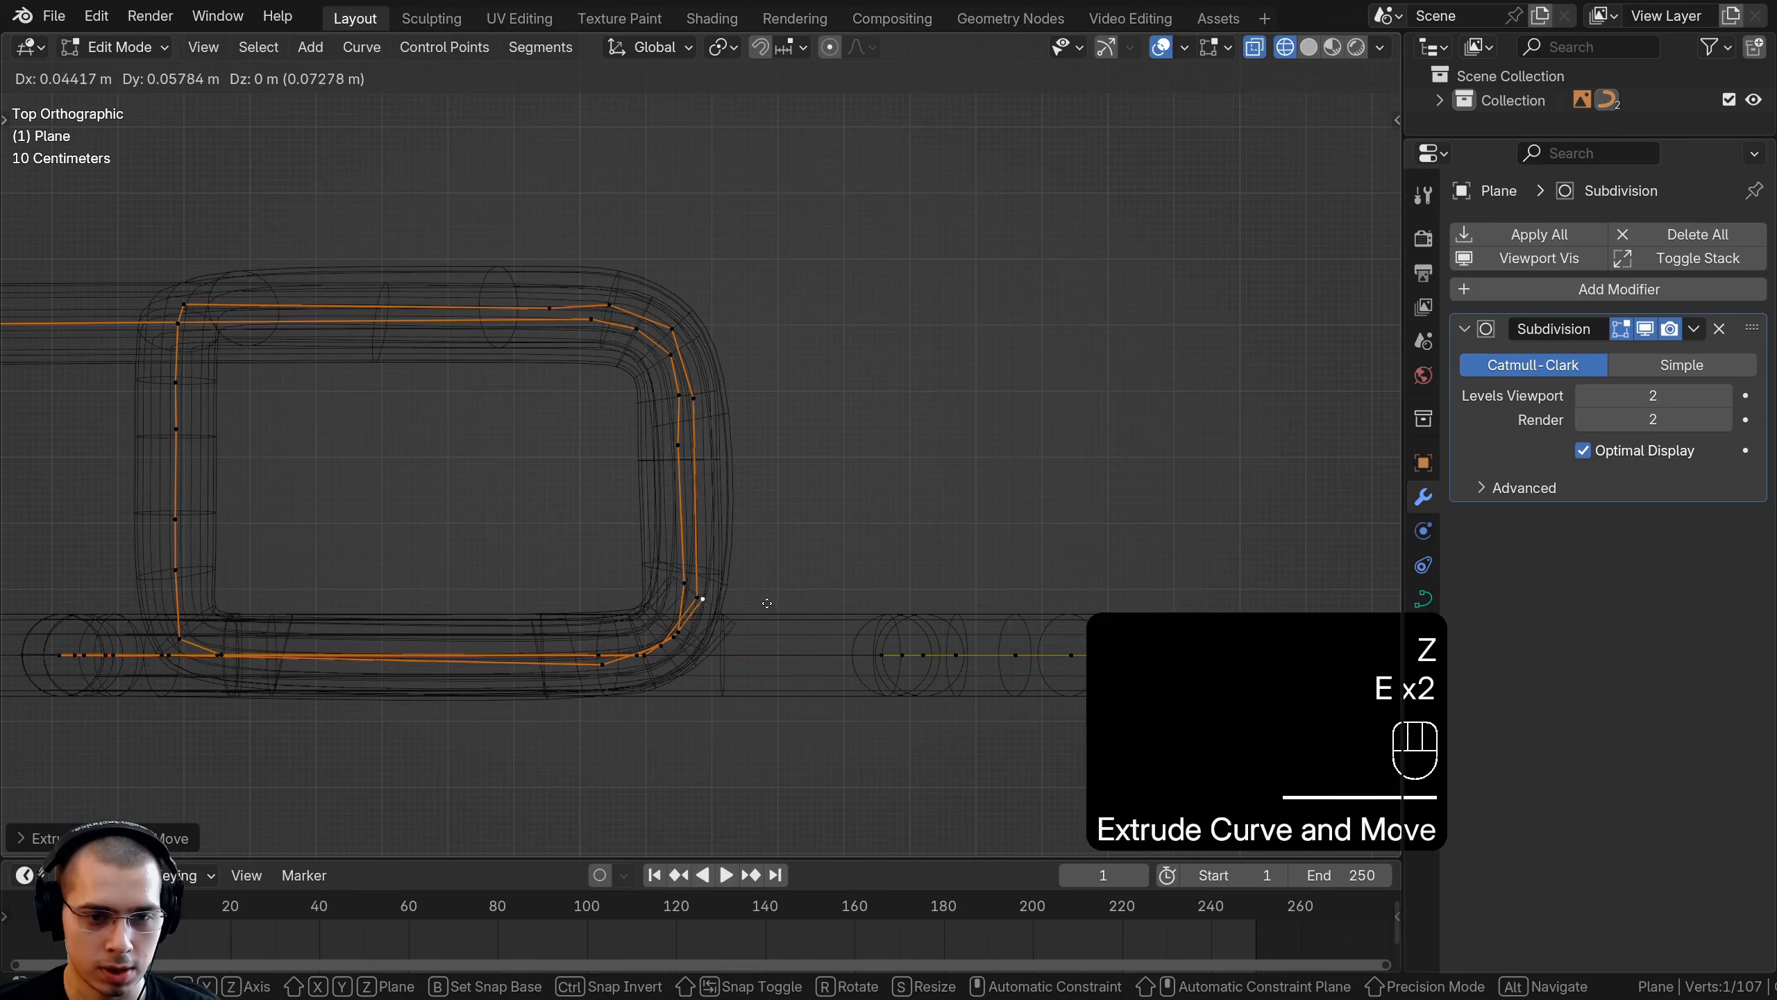
{"action": "left_click", "coordinate": [767, 602]}
{"action": "key", "text": "e"}
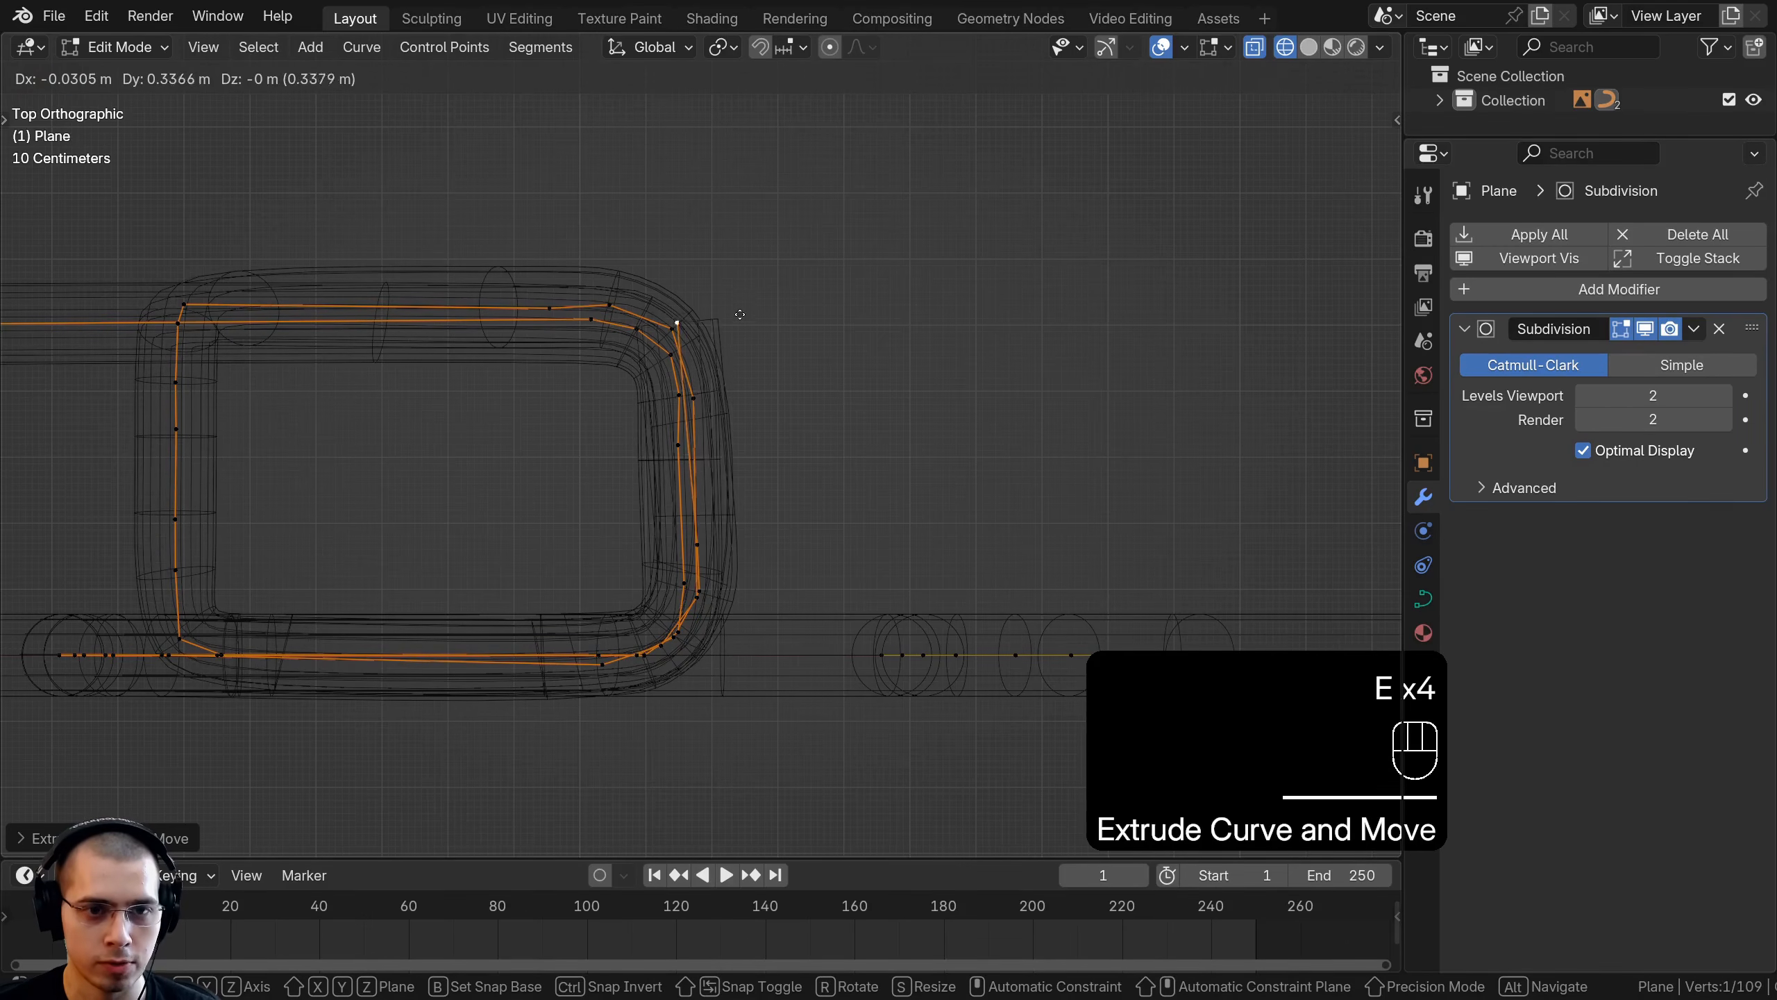
{"action": "left_click", "coordinate": [746, 344]}
{"action": "key", "text": "e"}
{"action": "left_click", "coordinate": [767, 287]}
{"action": "key", "text": "e"}
{"action": "left_click", "coordinate": [813, 281]}
{"action": "key", "text": "e"}
{"action": "left_click", "coordinate": [851, 277]}
Return to solid shading and extrude the connector in front view down to the foot of the N's left leg
{"action": "key", "text": "KP_1"}
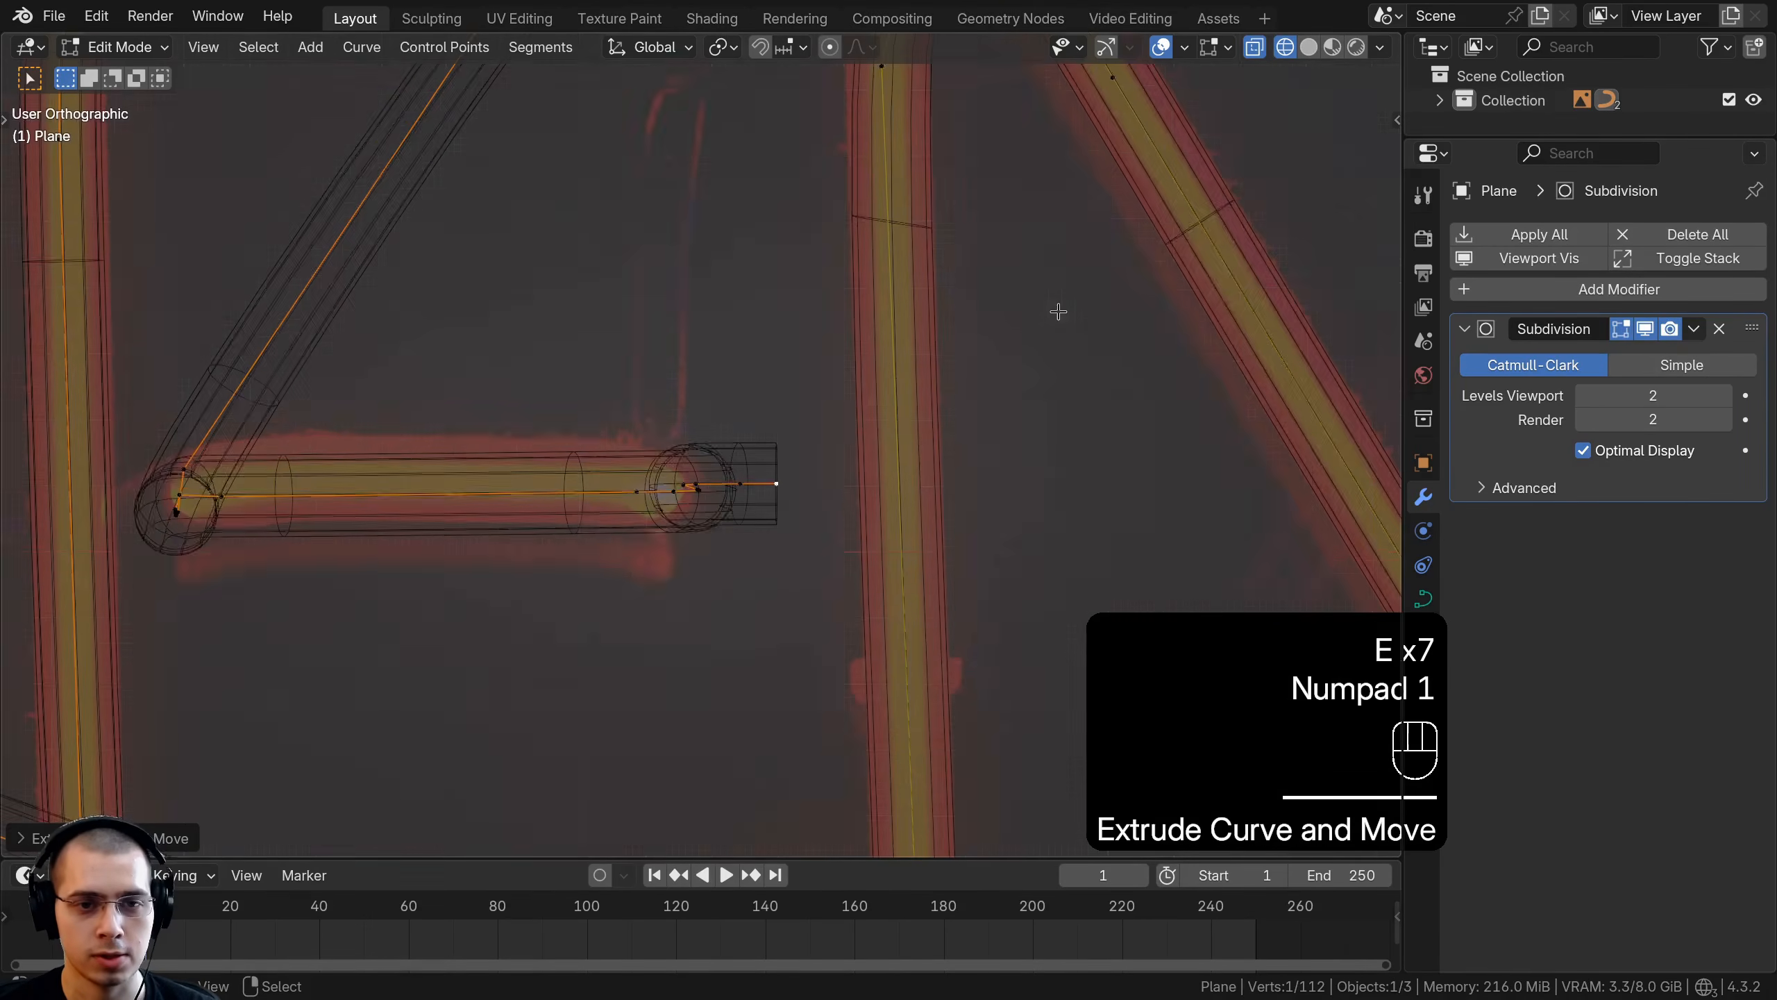
{"action": "scroll", "coordinate": [675, 658], "scroll_direction": "down", "scroll_amount": 1}
{"action": "key", "text": "z"}
{"action": "scroll", "coordinate": [786, 381], "scroll_direction": "down", "scroll_amount": 1}
{"action": "middle_click_drag", "start_coordinate": [786, 381], "coordinate": [734, 131], "text": "shift"}
{"action": "scroll", "coordinate": [749, 189], "scroll_direction": "down", "scroll_amount": 2}
{"action": "key", "text": "e"}
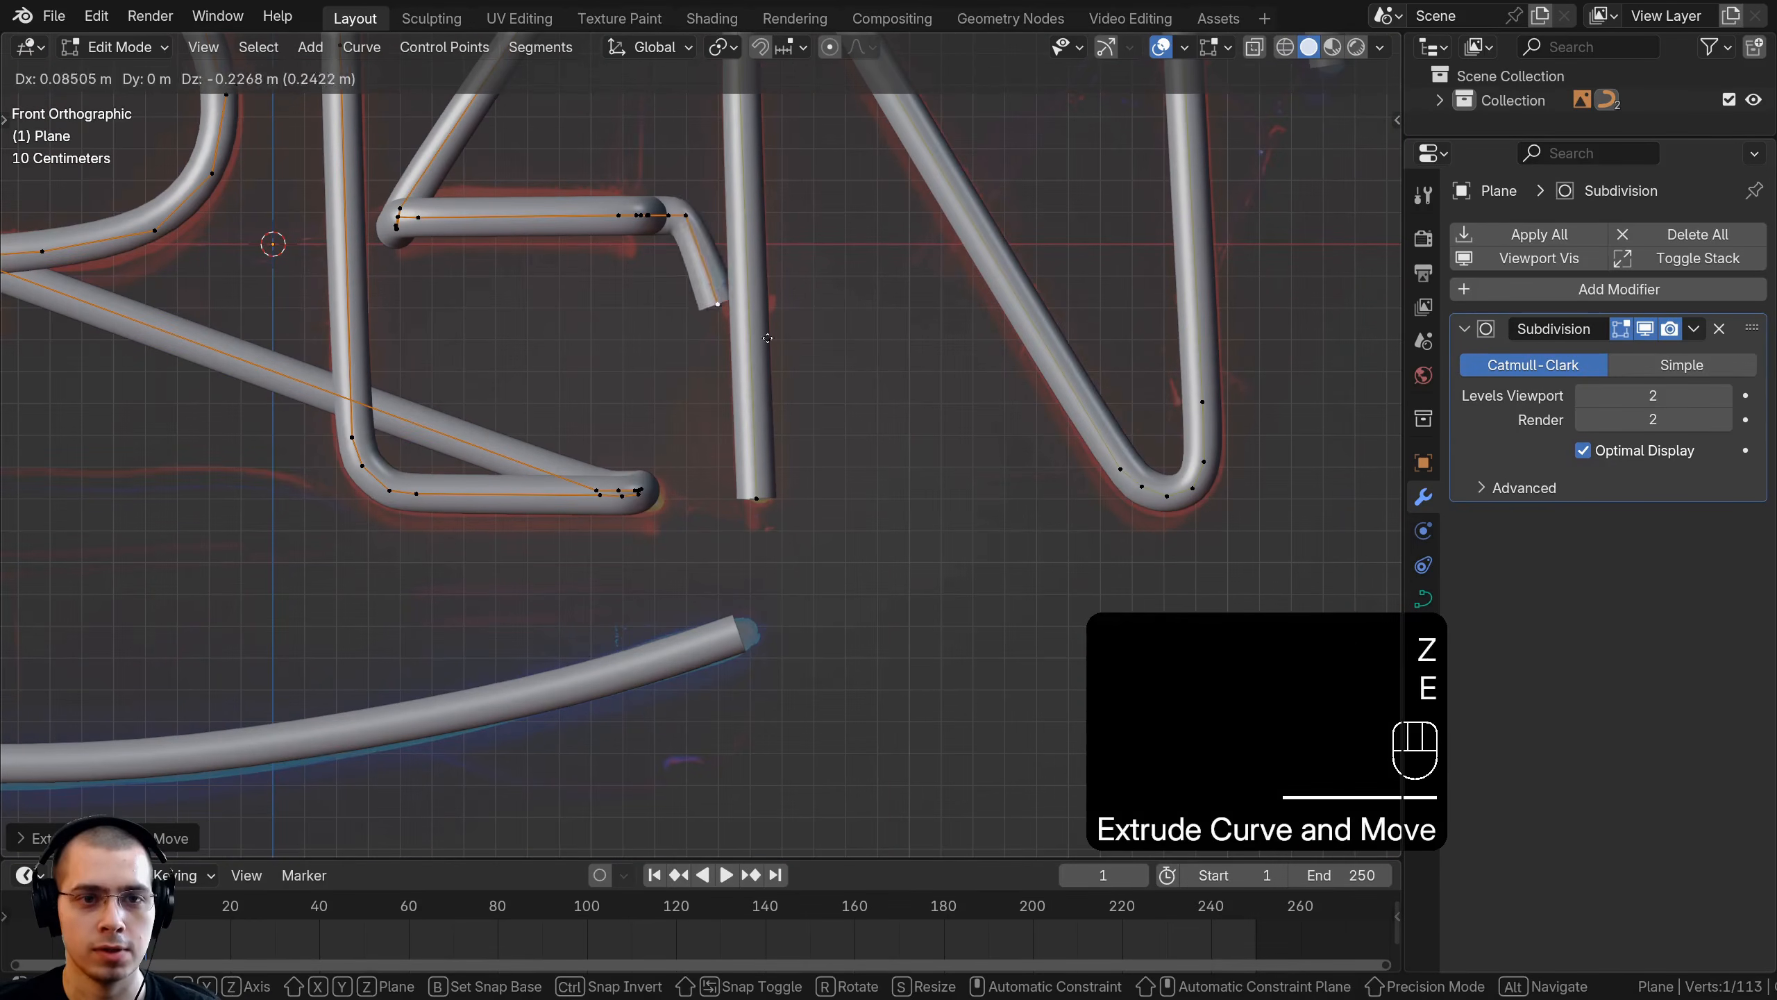
{"action": "left_click", "coordinate": [799, 532]}
Move the connector's lower end point further back behind the N's left leg
{"action": "middle_click_drag", "start_coordinate": [798, 485], "coordinate": [560, 482]}
{"action": "middle_click_drag", "start_coordinate": [850, 471], "coordinate": [817, 470]}
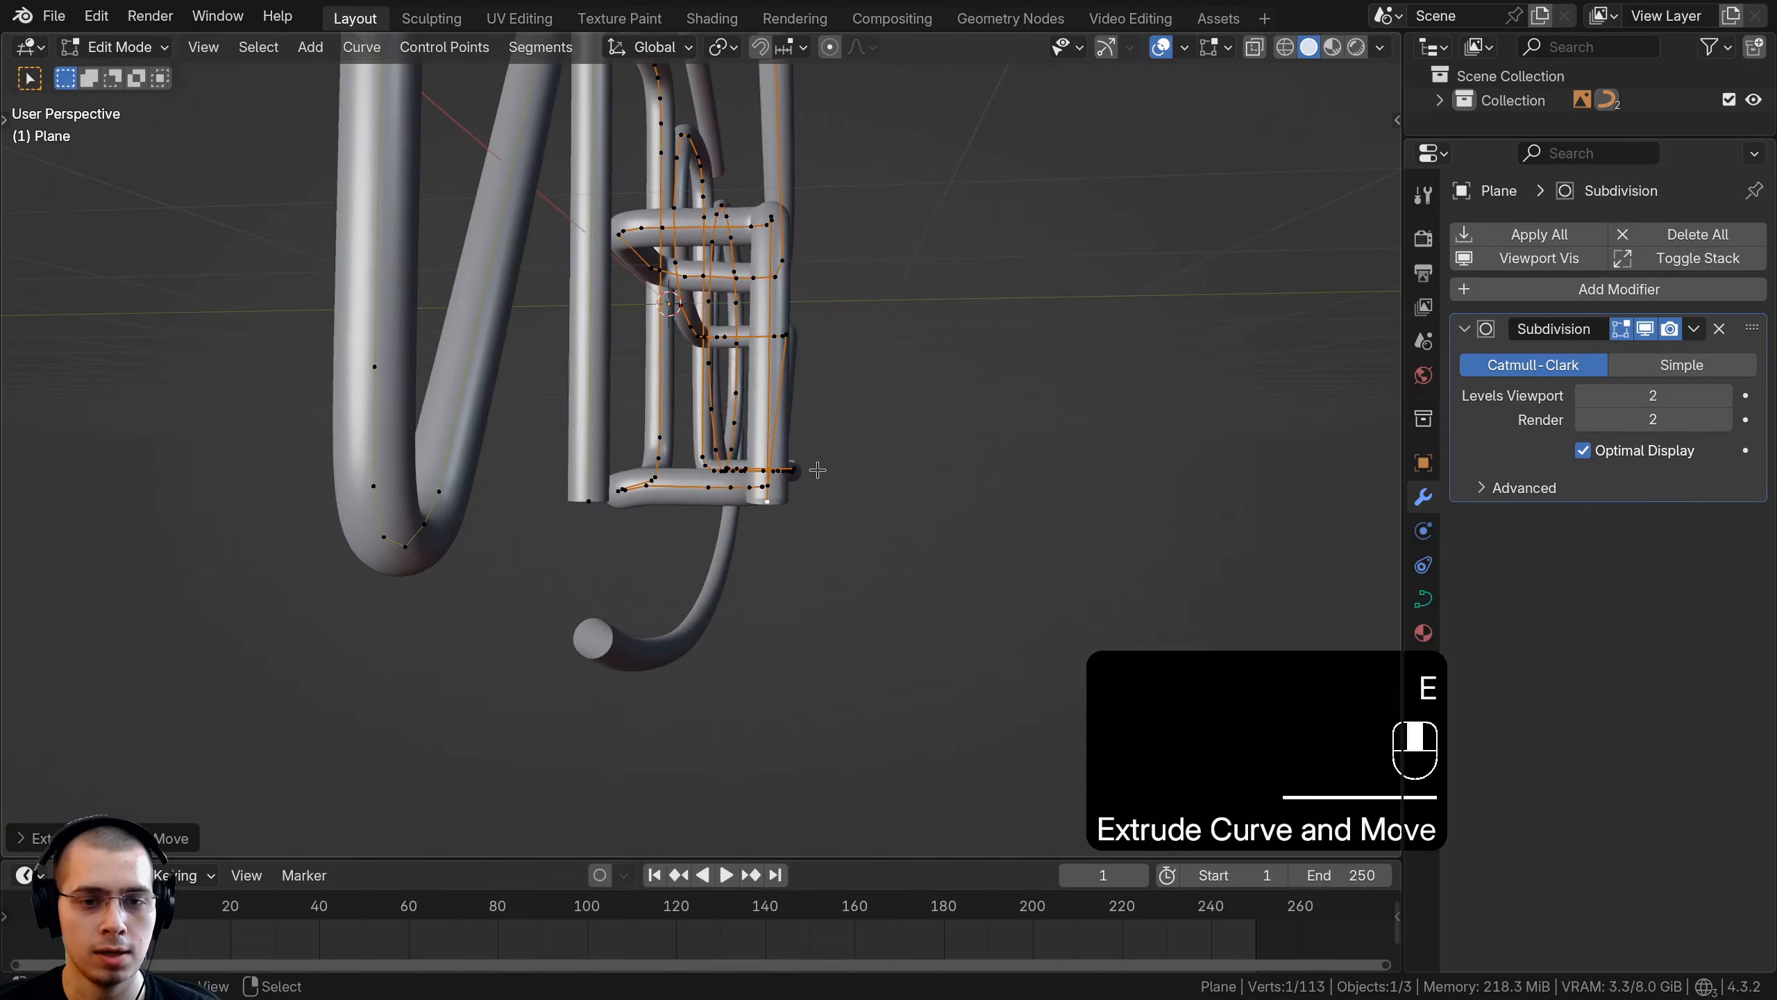
{"action": "key", "text": "g"}
{"action": "left_click", "coordinate": [826, 470]}
Select the bottom end point of the N's left leg and nudge its position
{"action": "left_click", "coordinate": [578, 493]}
{"action": "key", "text": "g"}
{"action": "left_click", "coordinate": [593, 506]}
{"action": "scroll", "coordinate": [594, 508], "scroll_direction": "up", "scroll_amount": 1}
{"action": "middle_click_drag", "start_coordinate": [596, 509], "coordinate": [631, 523]}
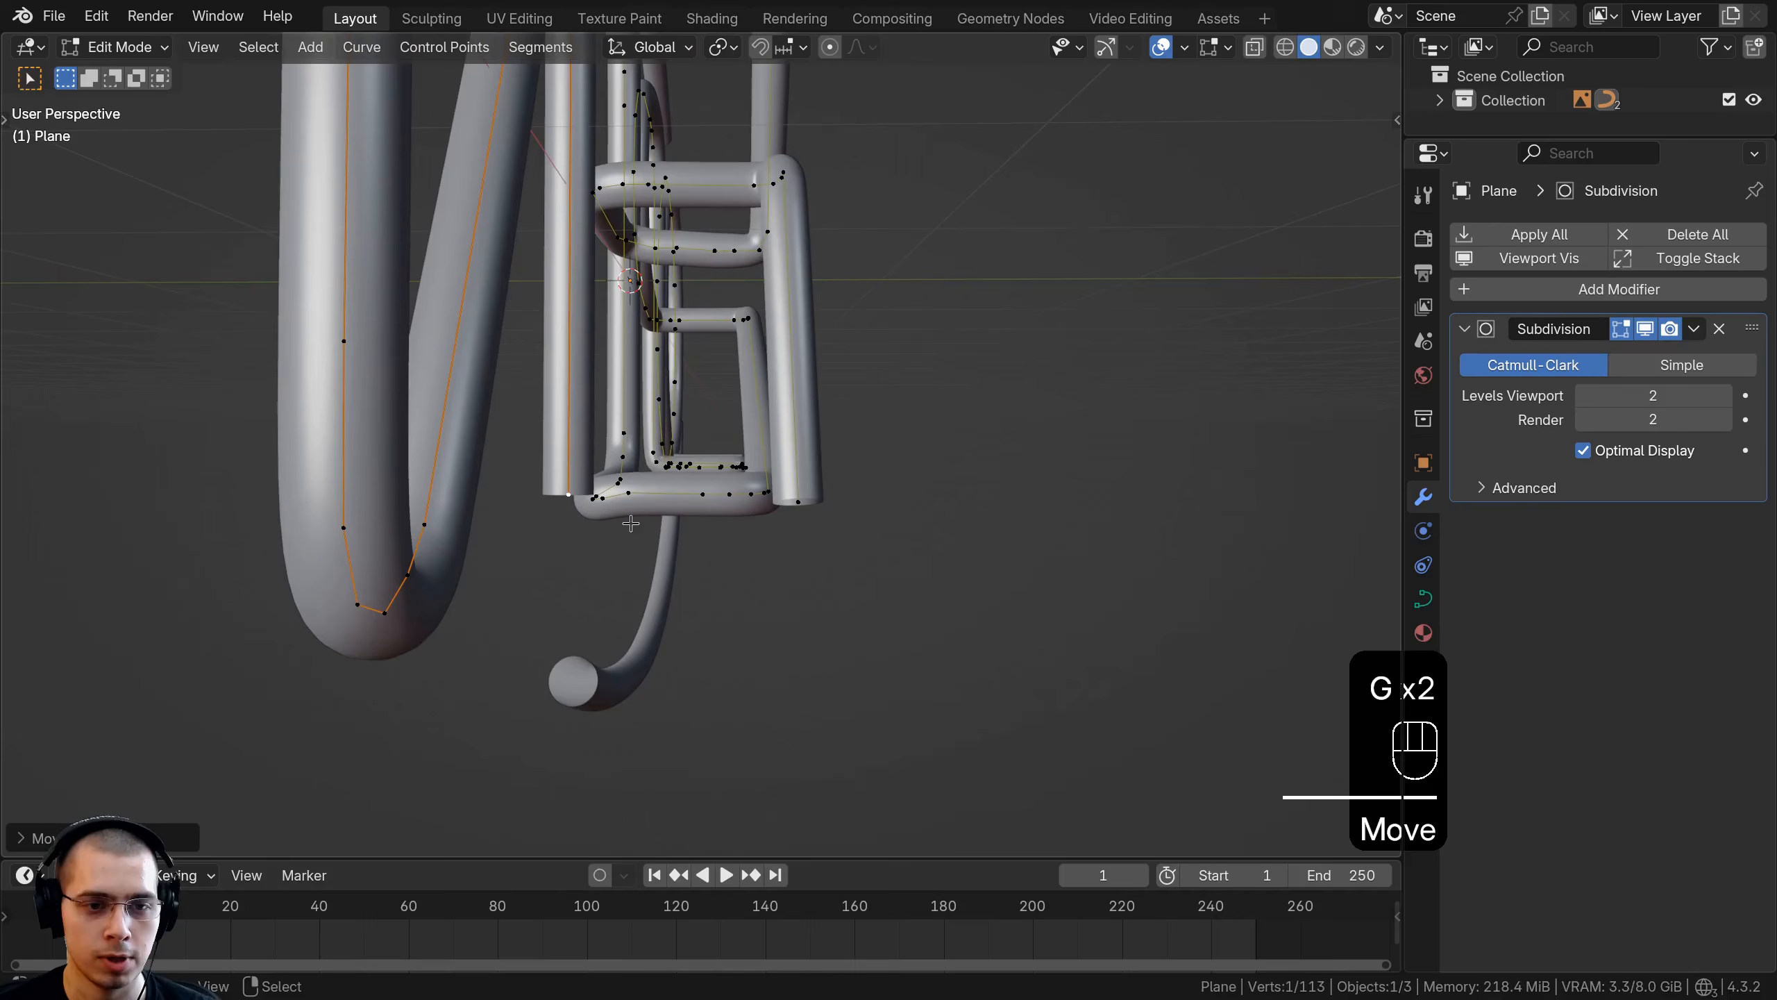
Extrude the bottom end of the N's left leg three times to bend it back behind the sign
{"action": "key", "text": "e"}
{"action": "left_click", "coordinate": [635, 537]}
{"action": "key", "text": "e"}
{"action": "left_click", "coordinate": [656, 554]}
{"action": "key", "text": "e"}
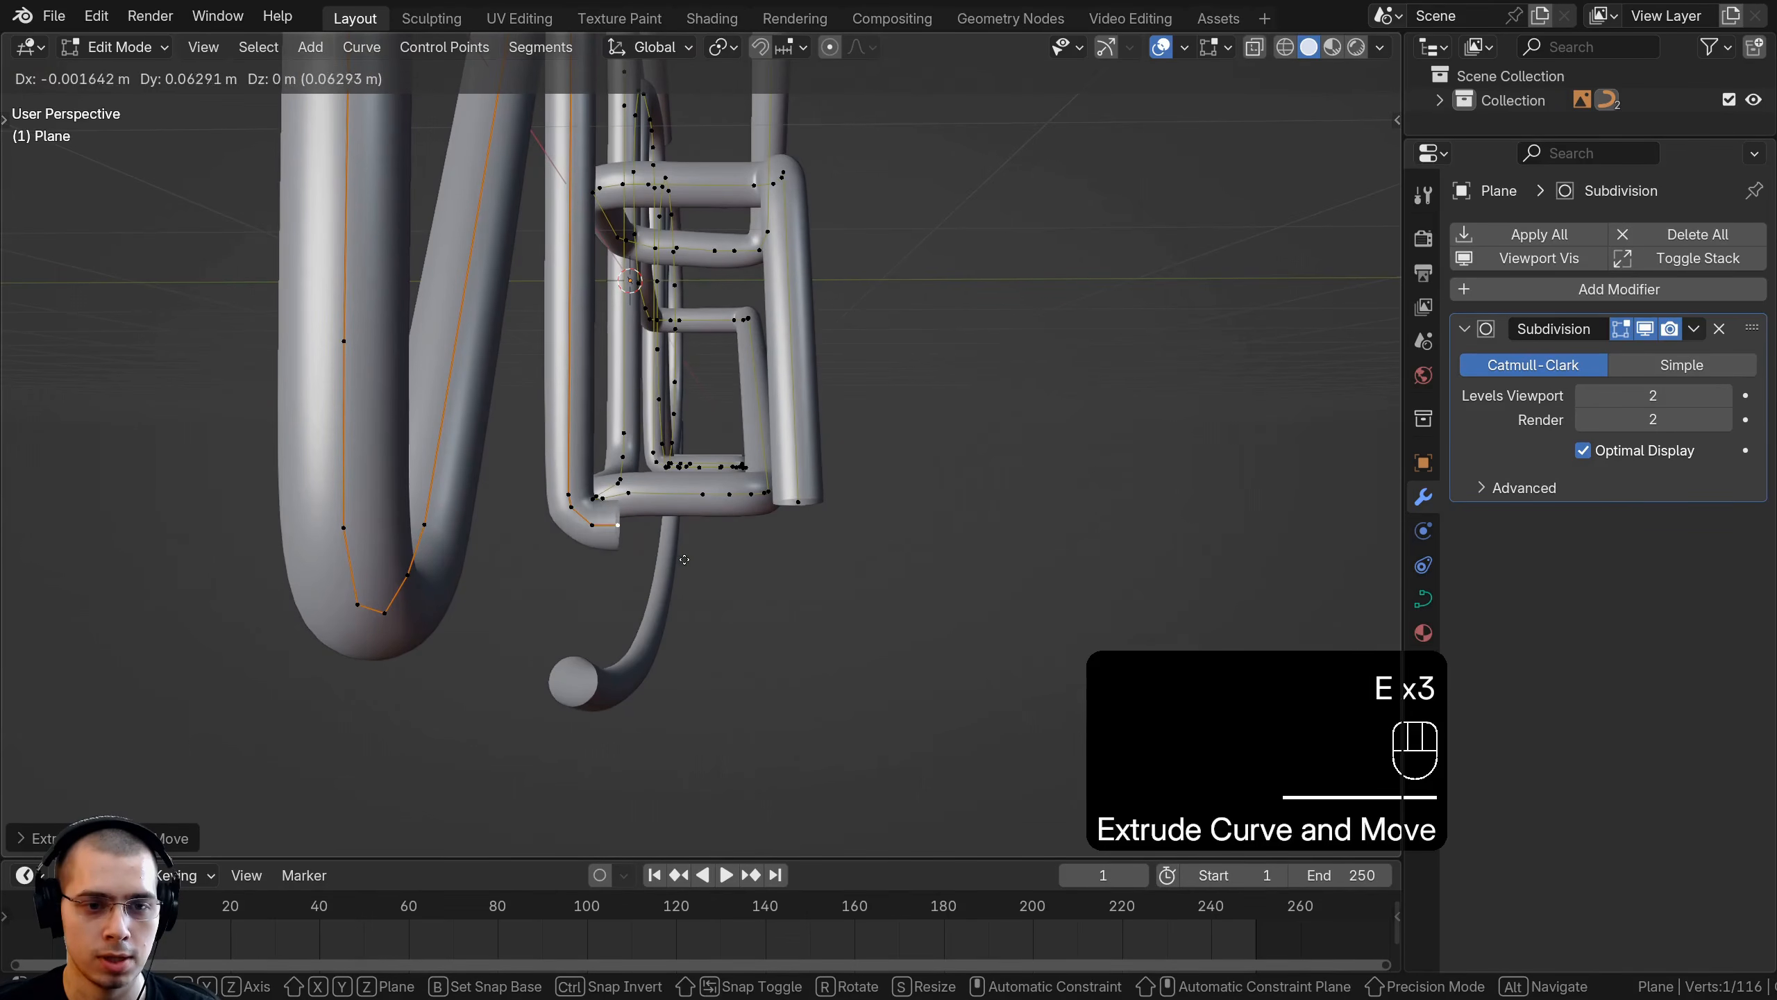
{"action": "left_click", "coordinate": [694, 553]}
Select the lower end of the rear connector and extrude it three times to bend it forward toward the N's left leg
{"action": "left_click", "coordinate": [803, 505]}
{"action": "scroll", "coordinate": [855, 561], "scroll_direction": "up", "scroll_amount": 2}
{"action": "key", "text": "e"}
{"action": "left_click", "coordinate": [838, 585]}
{"action": "key", "text": "e"}
{"action": "left_click", "coordinate": [787, 592]}
{"action": "key", "text": "e"}
{"action": "left_click", "coordinate": [744, 595]}
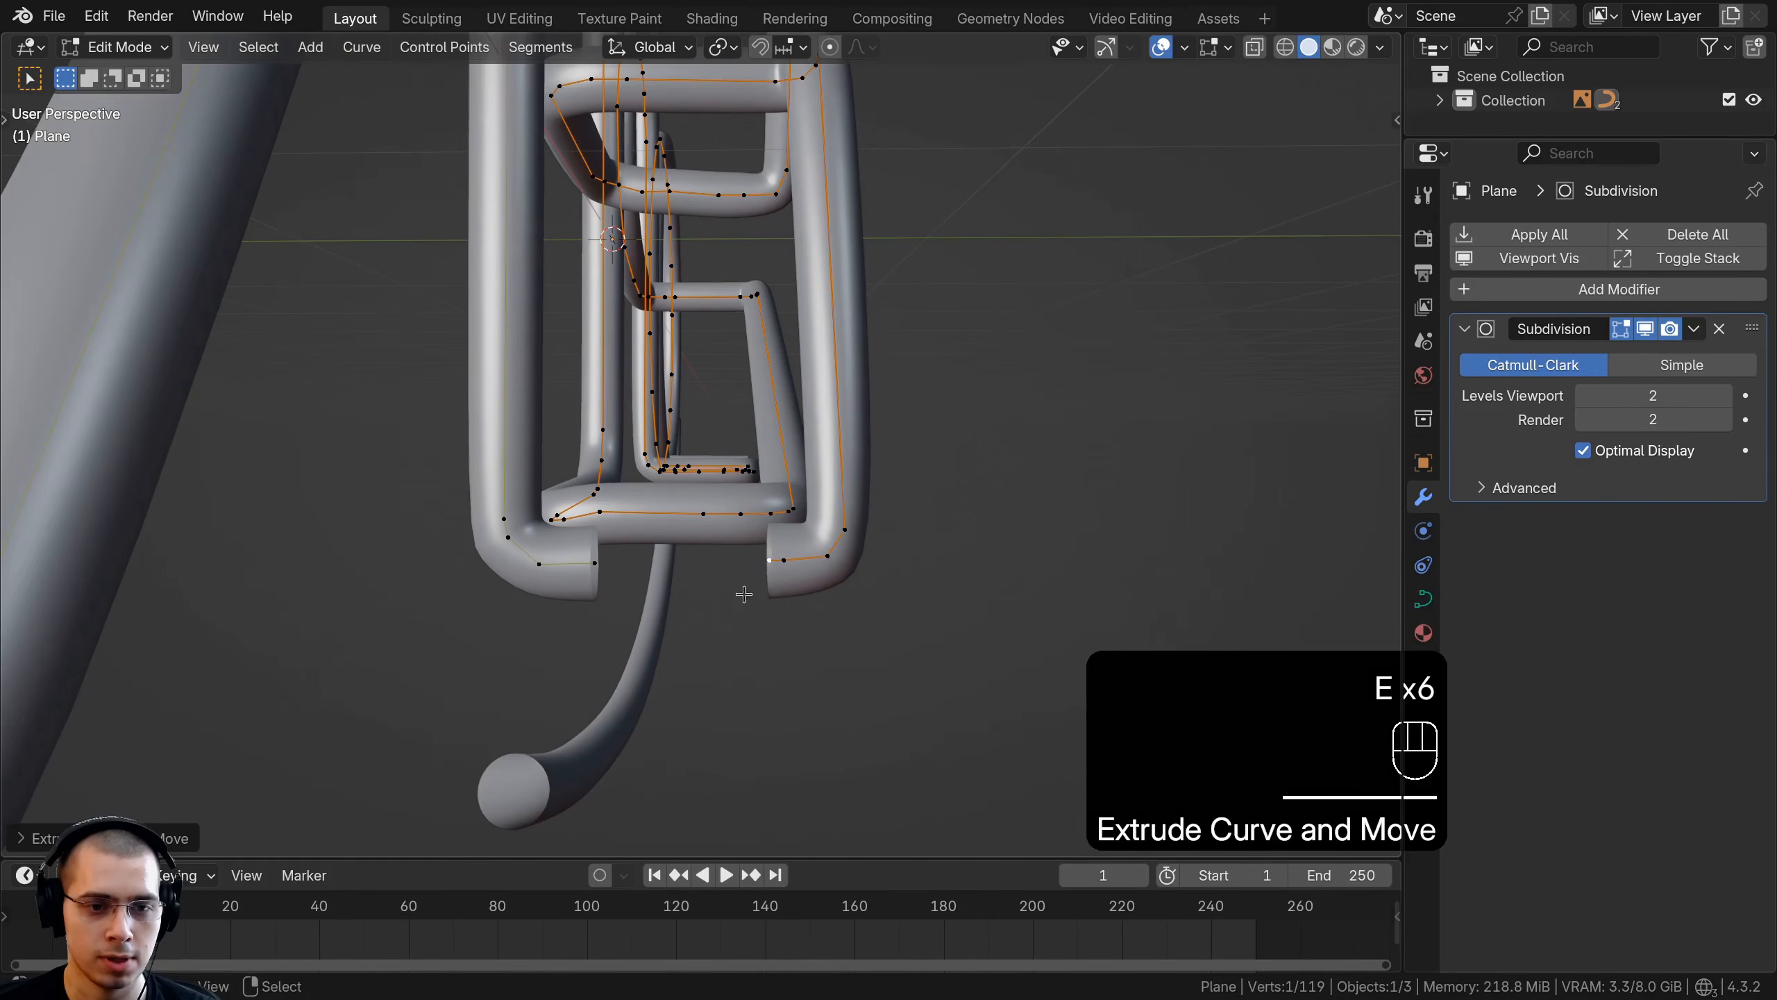
Join the bent ends of the N's left leg and the rear connector with a segment, and leave edit mode
{"action": "left_click", "coordinate": [597, 566], "text": "shift"}
{"action": "key", "text": "f"}
{"action": "scroll", "coordinate": [679, 573], "scroll_direction": "up", "scroll_amount": 2}
{"action": "left_click", "coordinate": [799, 617]}
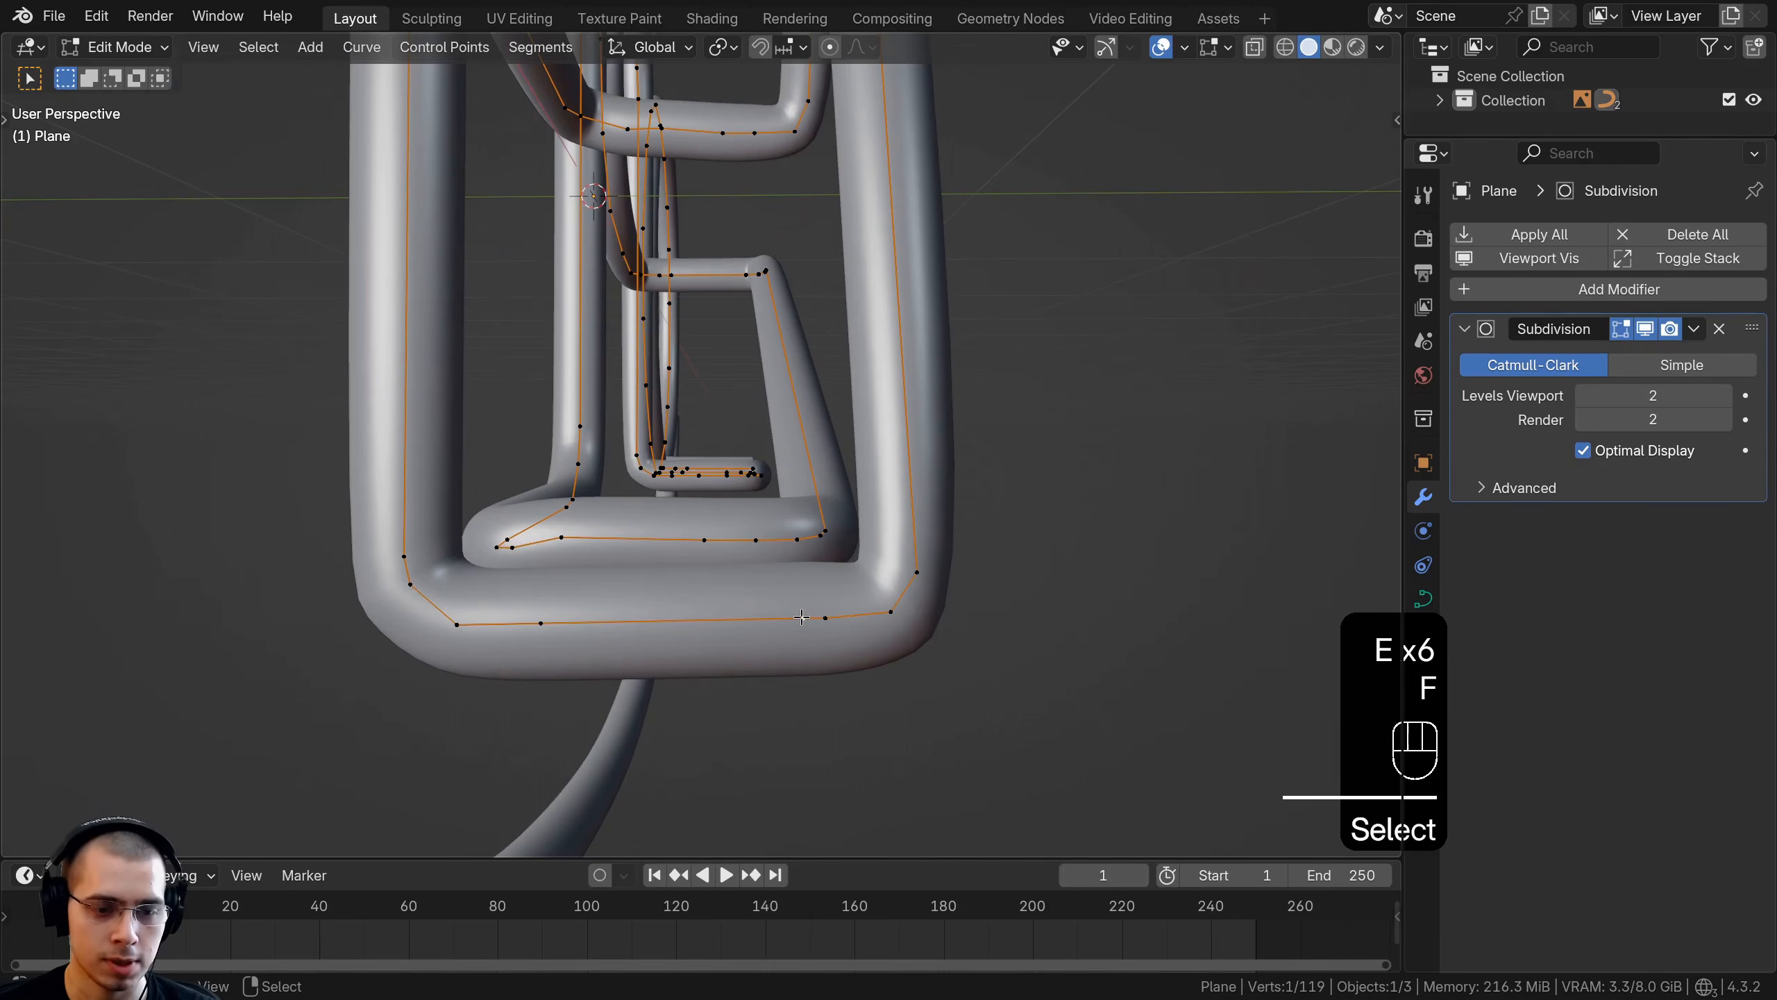
{"action": "key", "text": "g"}
{"action": "key", "text": "Tab"}
In wireframe right view, extrude the top end of the N's right leg into a bend running straight back behind the sign
{"action": "key", "text": "Tab"}
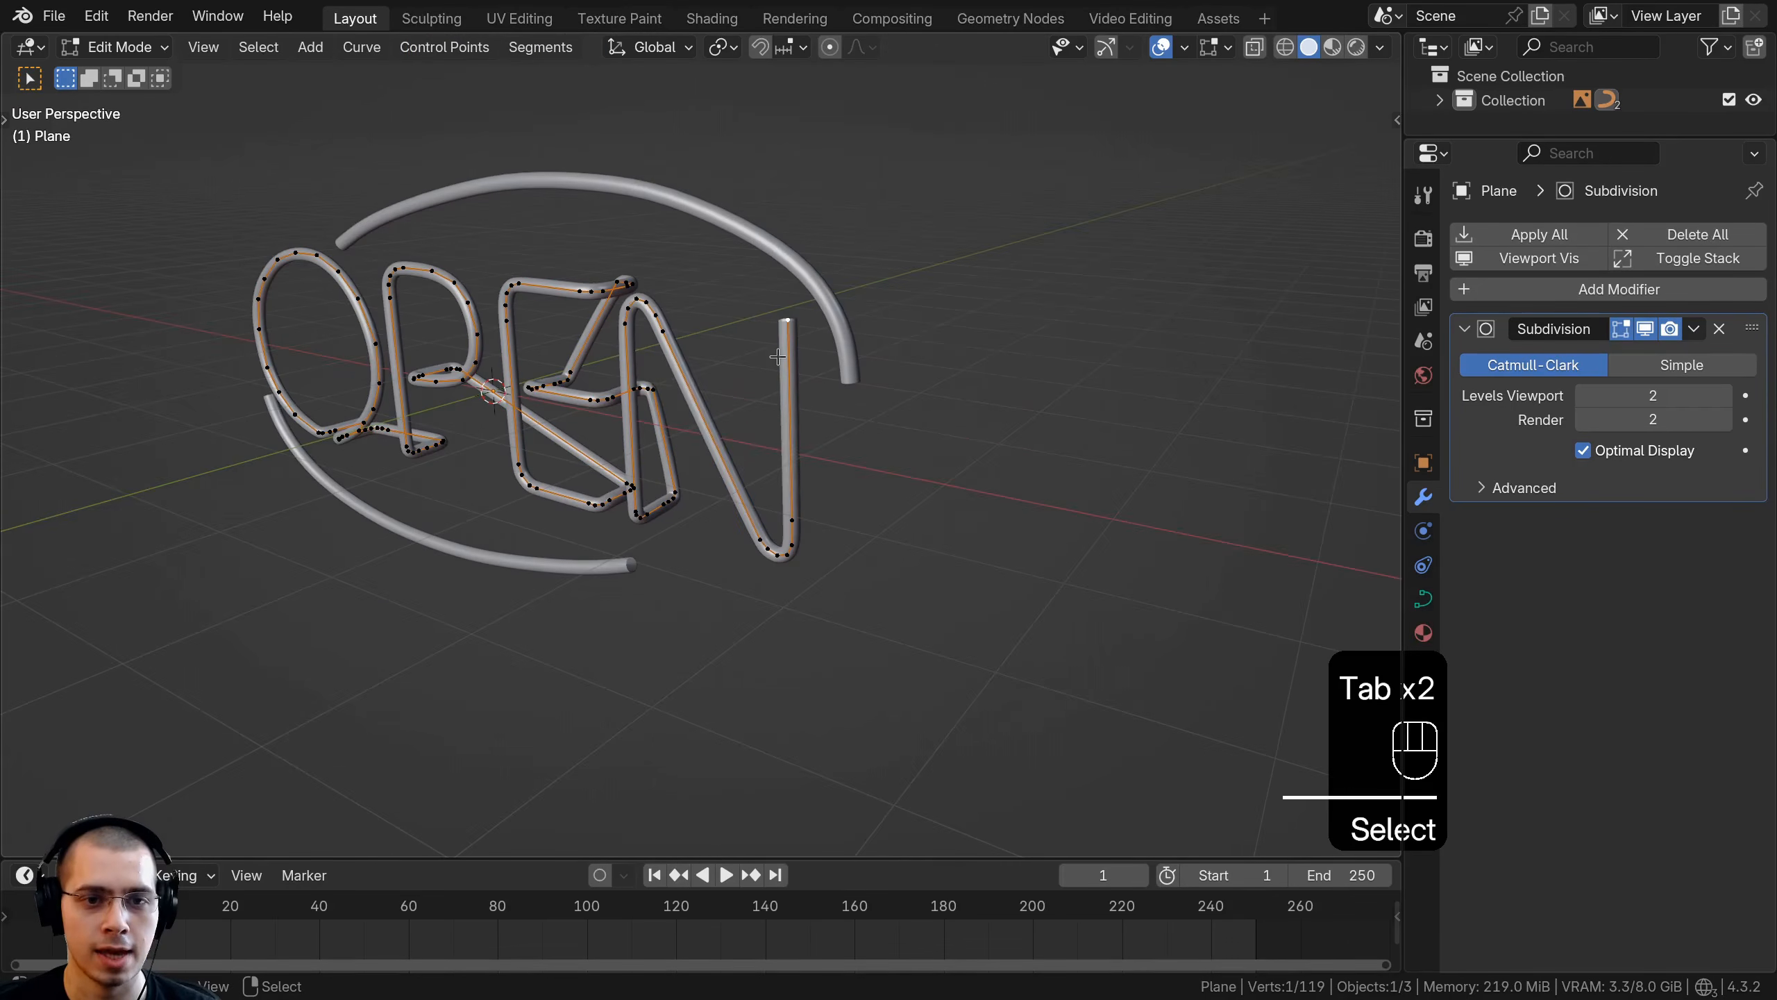
{"action": "key", "text": "KP_1"}
{"action": "key", "text": "KP_3"}
{"action": "scroll", "coordinate": [625, 263], "scroll_direction": "up", "scroll_amount": 3}
{"action": "middle_click_drag", "start_coordinate": [640, 166], "coordinate": [616, 399], "text": "shift"}
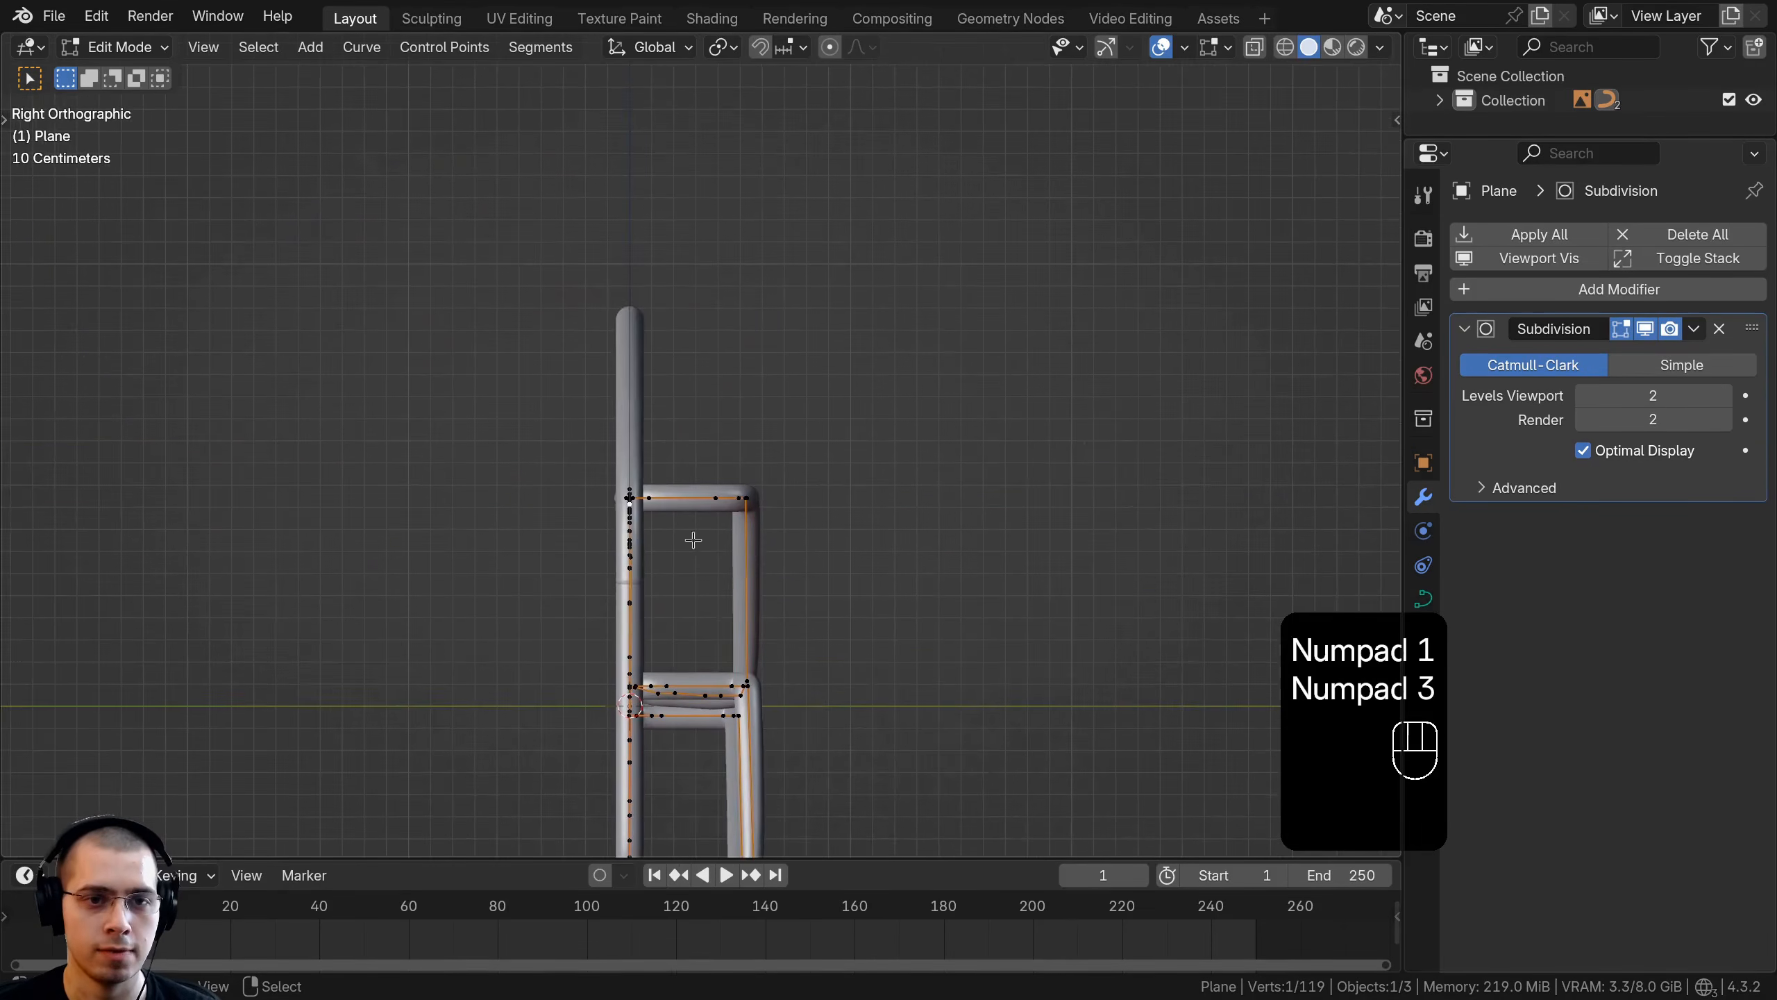
{"action": "scroll", "coordinate": [686, 728], "scroll_direction": "up", "scroll_amount": 2}
{"action": "key", "text": "z"}
{"action": "scroll", "coordinate": [549, 554], "scroll_direction": "up", "scroll_amount": 2}
{"action": "middle_click_drag", "start_coordinate": [565, 580], "coordinate": [603, 494], "text": "shift"}
{"action": "scroll", "coordinate": [604, 494], "scroll_direction": "up", "scroll_amount": 2}
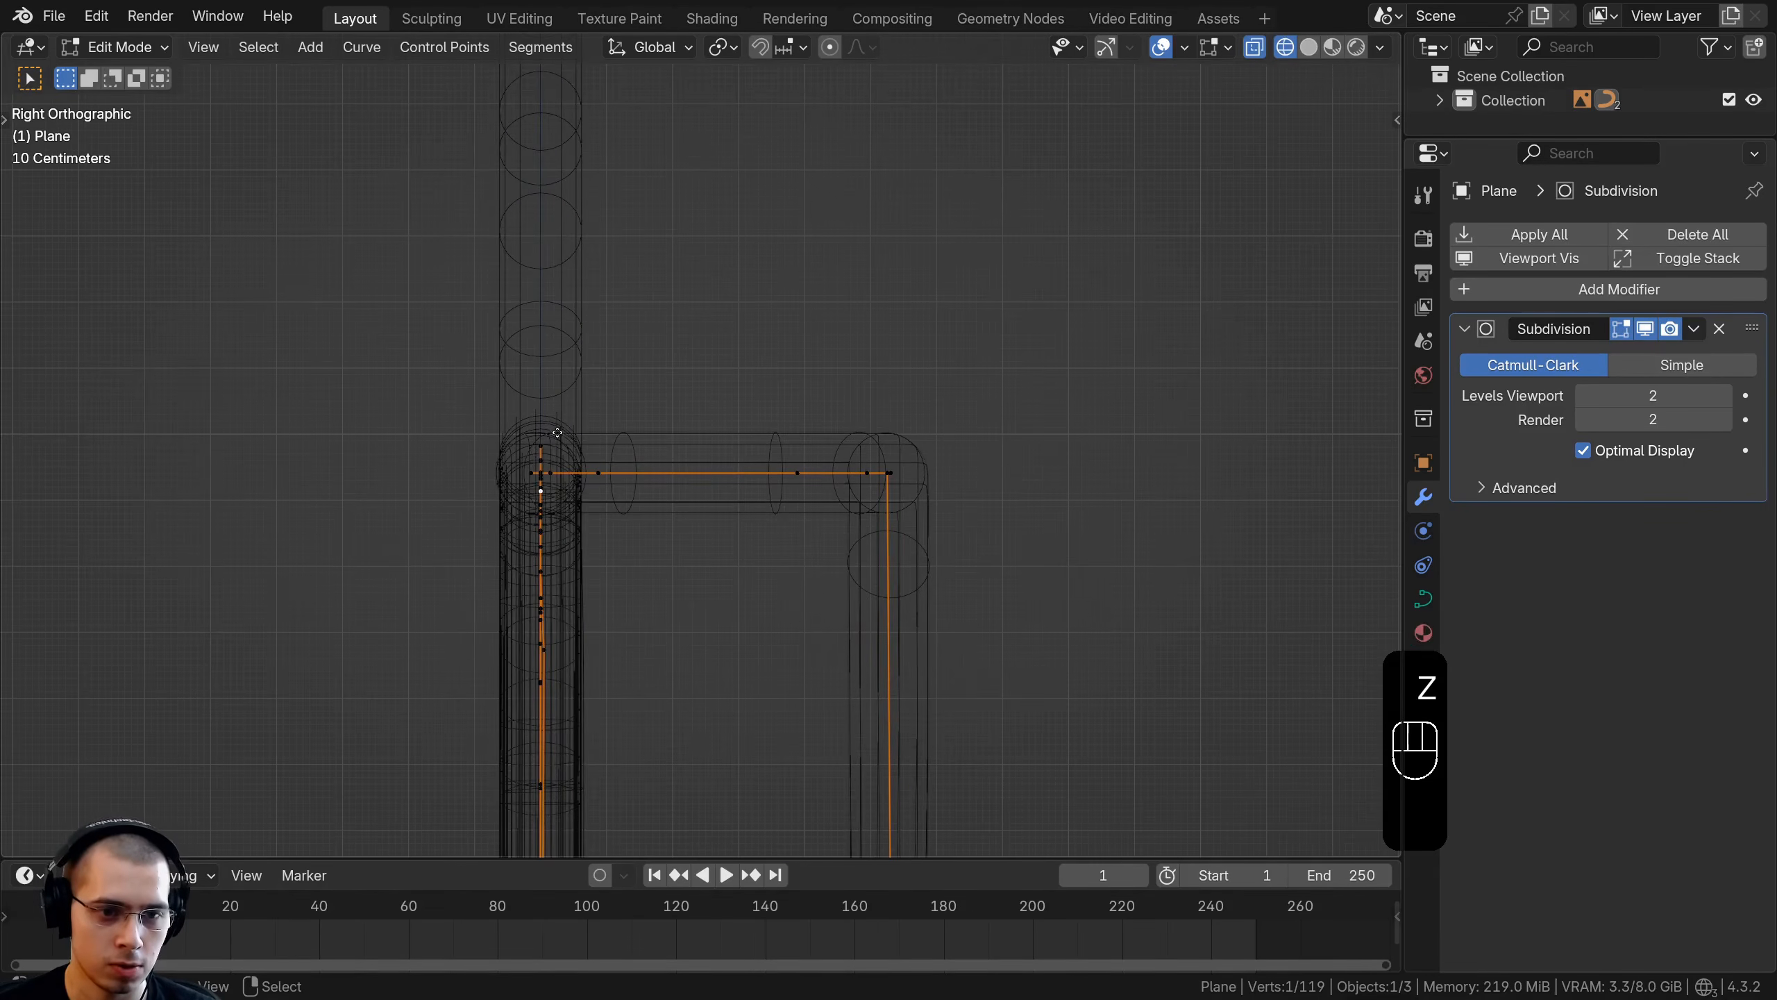
{"action": "key", "text": "e"}
{"action": "left_click", "coordinate": [543, 422]}
{"action": "key", "text": "e"}
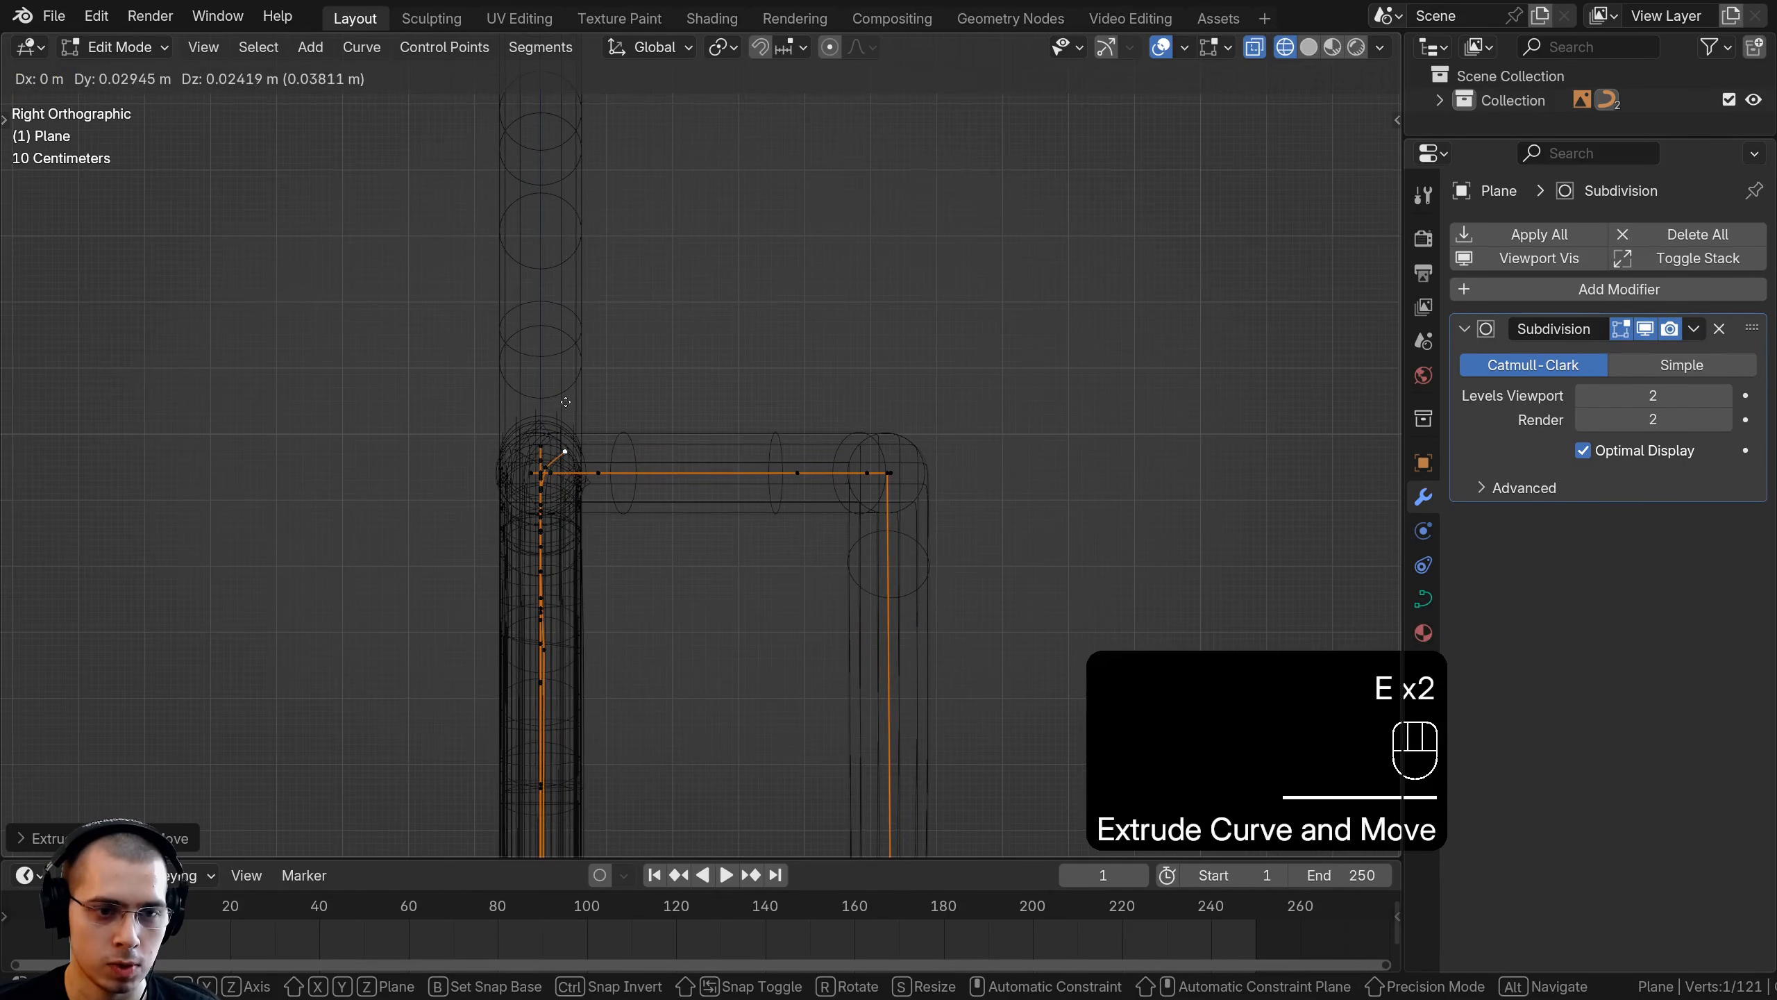
{"action": "left_click", "coordinate": [598, 392]}
{"action": "key", "text": "e"}
{"action": "left_click", "coordinate": [931, 397]}
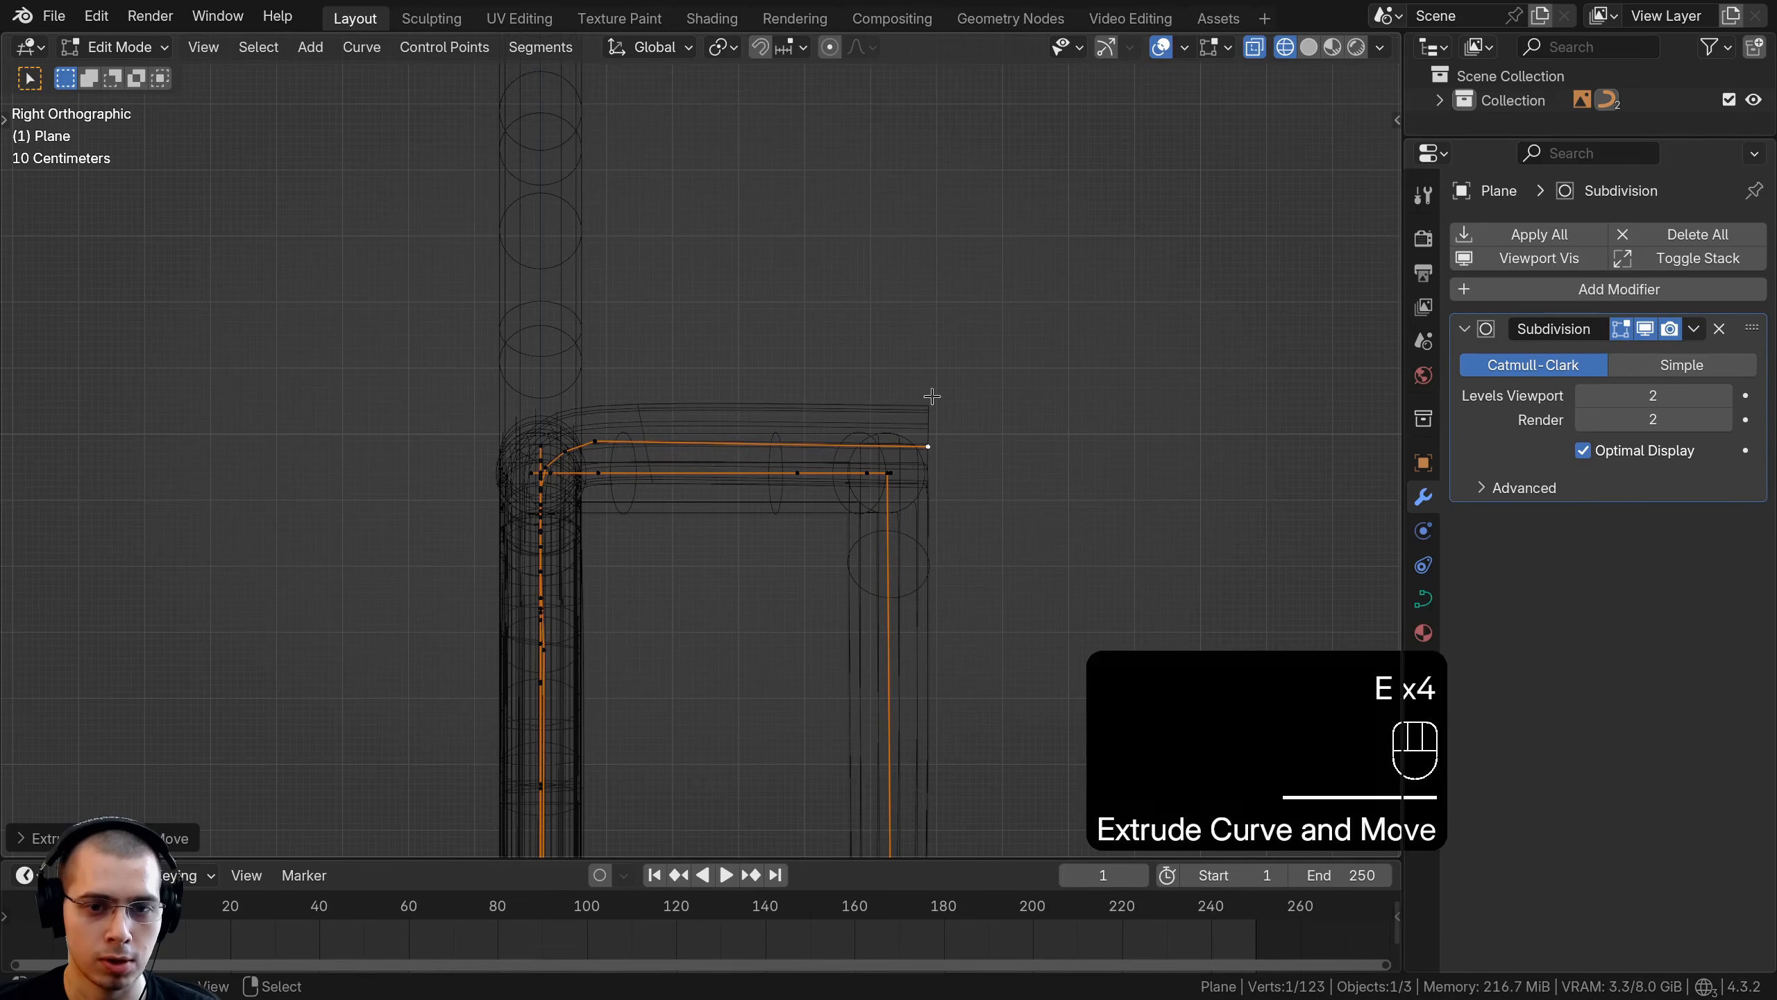
Return to solid shading and object mode with the whole sign in view
{"action": "scroll", "coordinate": [885, 434], "scroll_direction": "down", "scroll_amount": 4}
{"action": "key", "text": "z"}
{"action": "key", "text": "Tab"}
{"action": "middle_click_drag", "start_coordinate": [517, 524], "coordinate": [910, 553]}
{"action": "scroll", "coordinate": [979, 543], "scroll_direction": "down", "scroll_amount": 2}
{"action": "middle_click_drag", "start_coordinate": [1014, 535], "coordinate": [1116, 506], "text": "shift"}
{"action": "key", "text": "Tab"}
{"action": "key", "text": "Tab"}
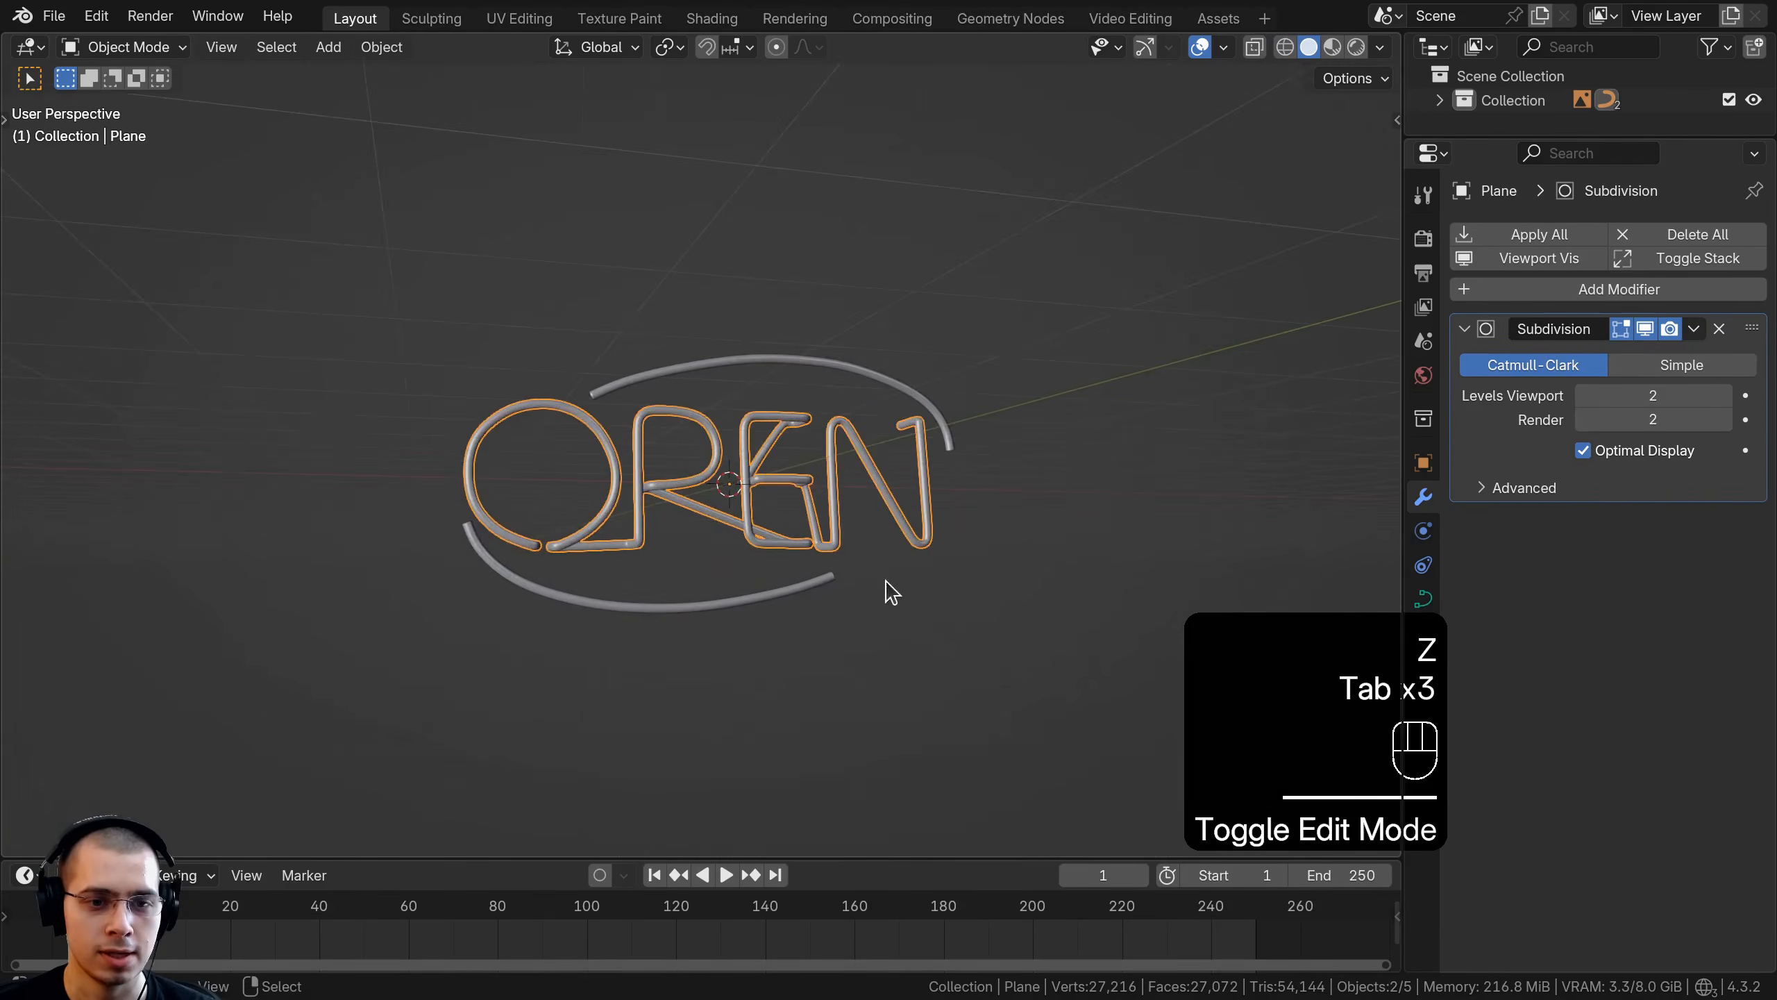
Select the outer arcs object and open its curve for editing
{"action": "middle_click_drag", "start_coordinate": [884, 587], "coordinate": [801, 338]}
{"action": "left_click", "coordinate": [784, 303]}
{"action": "key", "text": "g"}
{"action": "right_click", "coordinate": [721, 200]}
{"action": "middle_click_drag", "start_coordinate": [645, 350], "coordinate": [660, 348], "text": "shift"}
{"action": "scroll", "coordinate": [677, 343], "scroll_direction": "up", "scroll_amount": 1}
{"action": "middle_click_drag", "start_coordinate": [1076, 448], "coordinate": [864, 413], "text": "shift"}
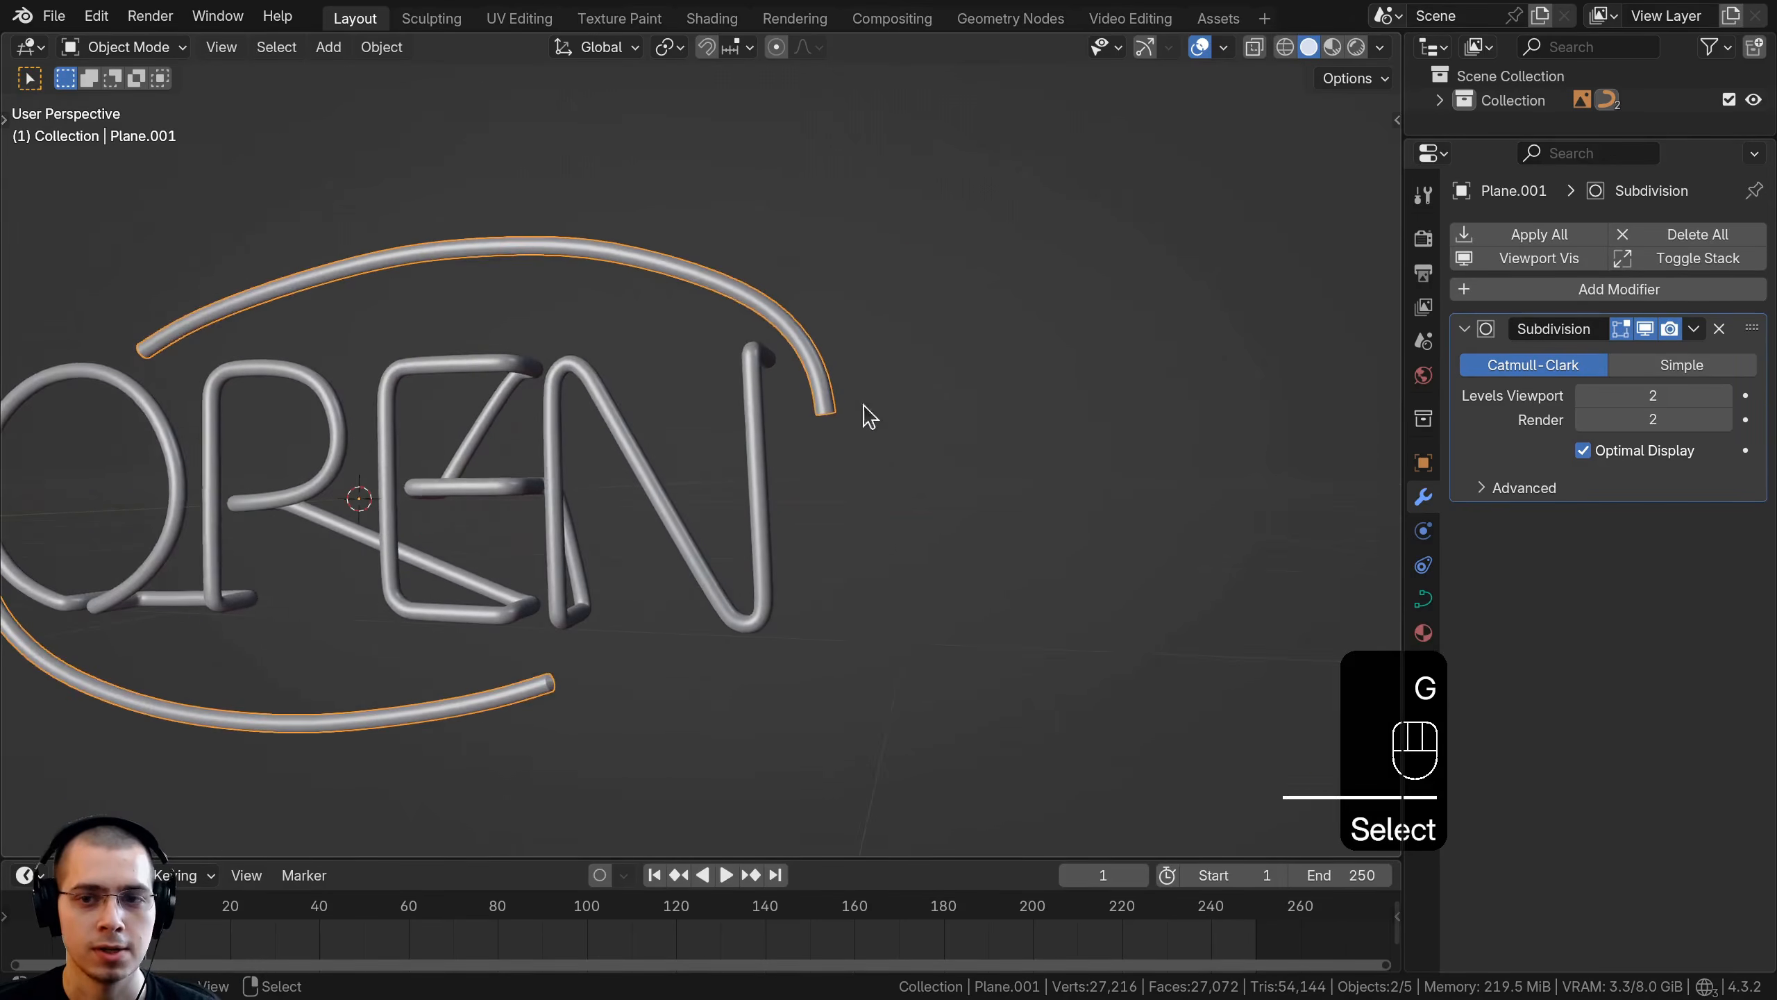
{"action": "scroll", "coordinate": [875, 410], "scroll_direction": "up", "scroll_amount": 3}
{"action": "scroll", "coordinate": [642, 655], "scroll_direction": "down", "scroll_amount": 3}
{"action": "middle_click_drag", "start_coordinate": [212, 378], "coordinate": [992, 488], "text": "shift"}
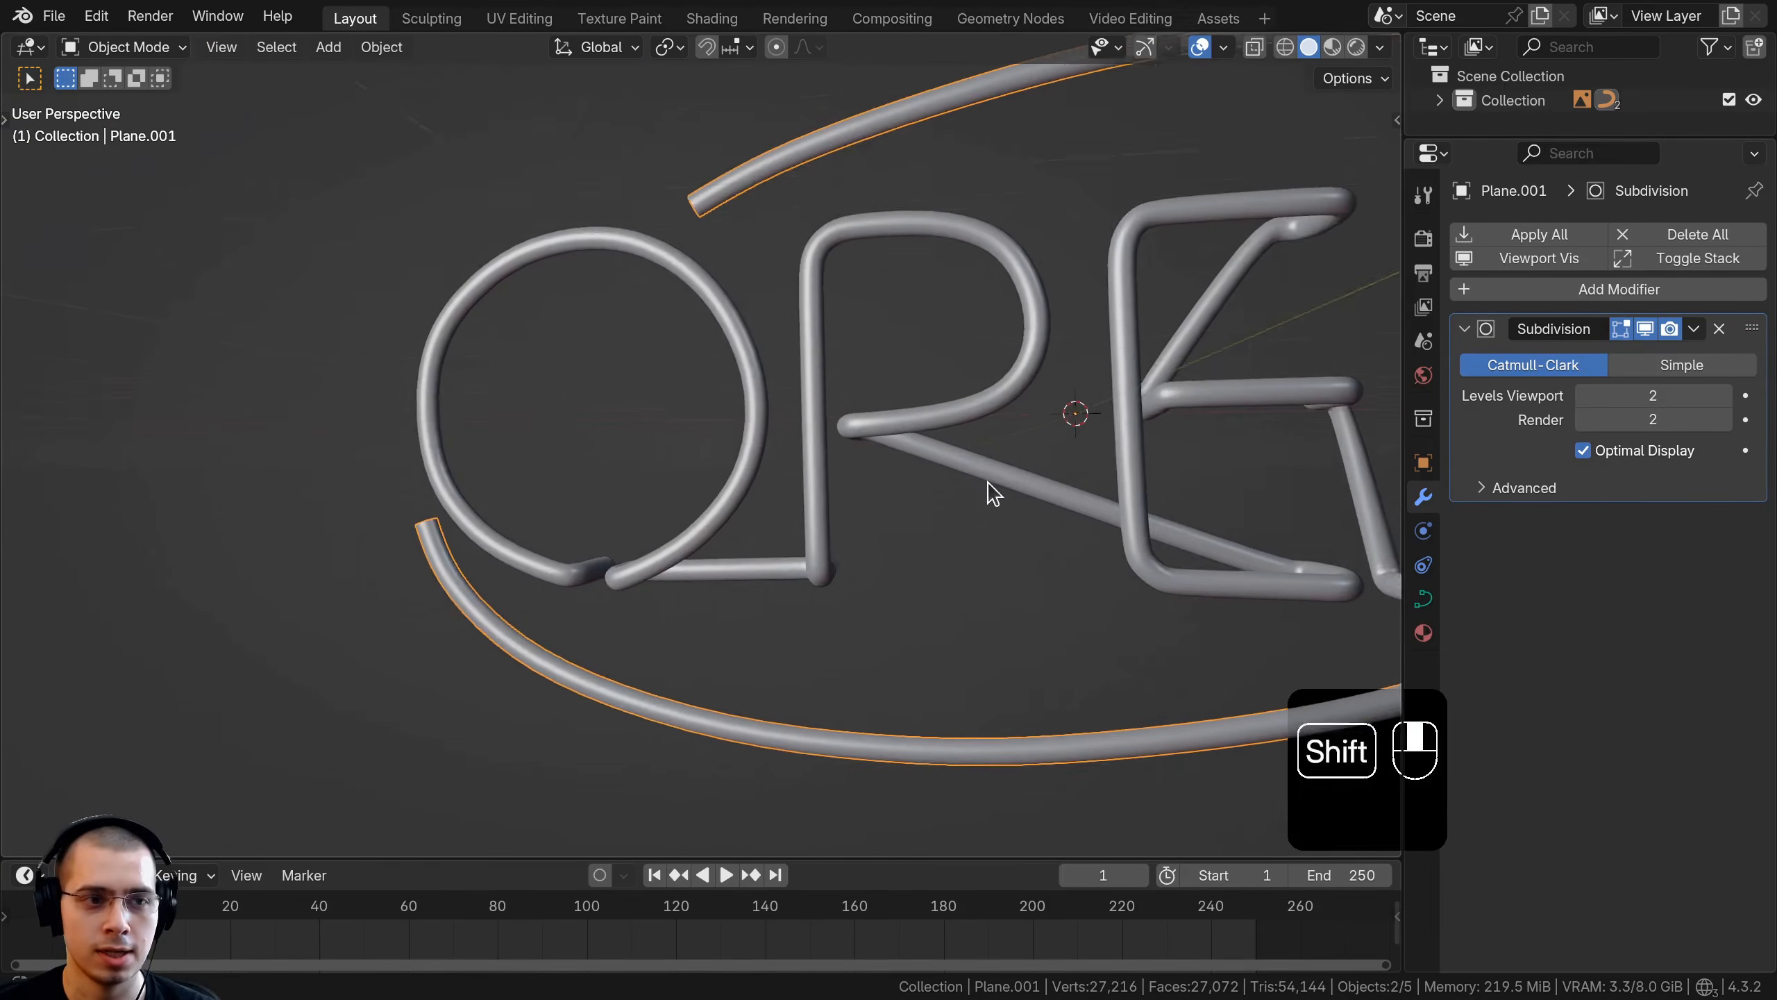
{"action": "scroll", "coordinate": [731, 236], "scroll_direction": "up", "scroll_amount": 2}
{"action": "middle_click_drag", "start_coordinate": [635, 315], "coordinate": [693, 402]}
{"action": "key", "text": "Tab"}
{"action": "scroll", "coordinate": [697, 399], "scroll_direction": "up", "scroll_amount": 2}
{"action": "middle_click_drag", "start_coordinate": [1135, 437], "coordinate": [916, 403], "text": "shift"}
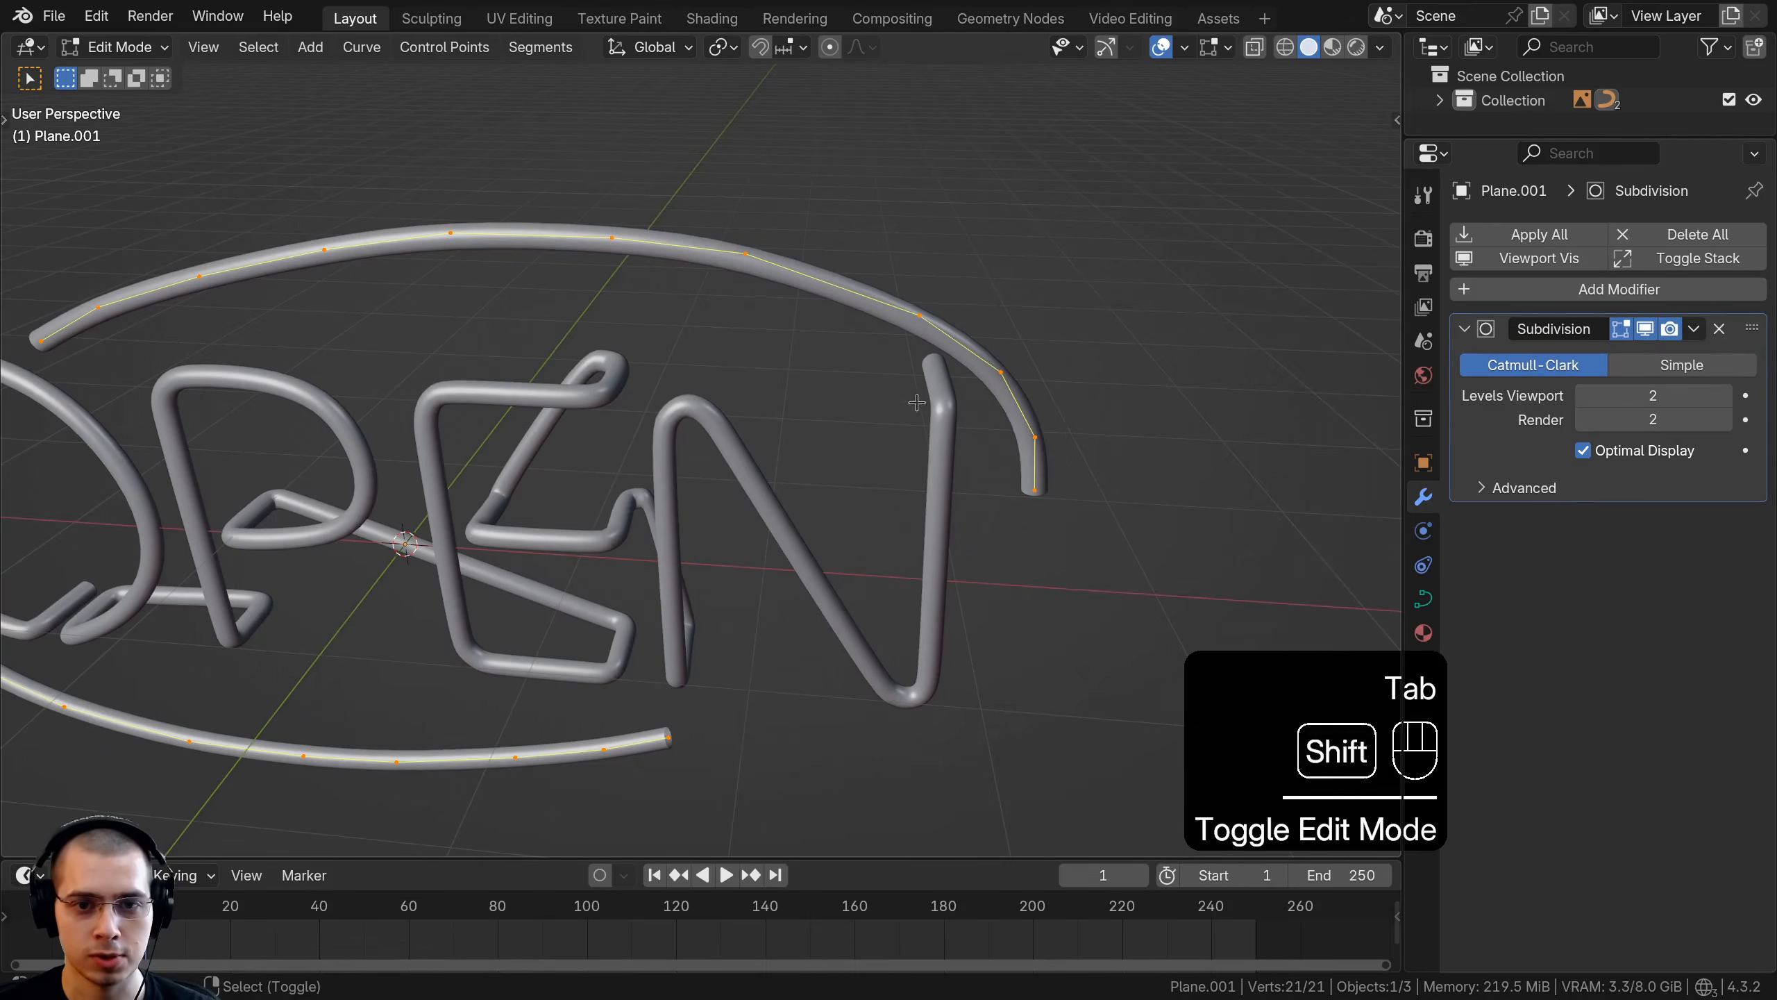
In right view, extrude the right end of the upper arc into a bend running straight back behind the sign
{"action": "left_click", "coordinate": [1021, 481]}
{"action": "key", "text": "KP_3"}
{"action": "scroll", "coordinate": [770, 497], "scroll_direction": "up", "scroll_amount": 1}
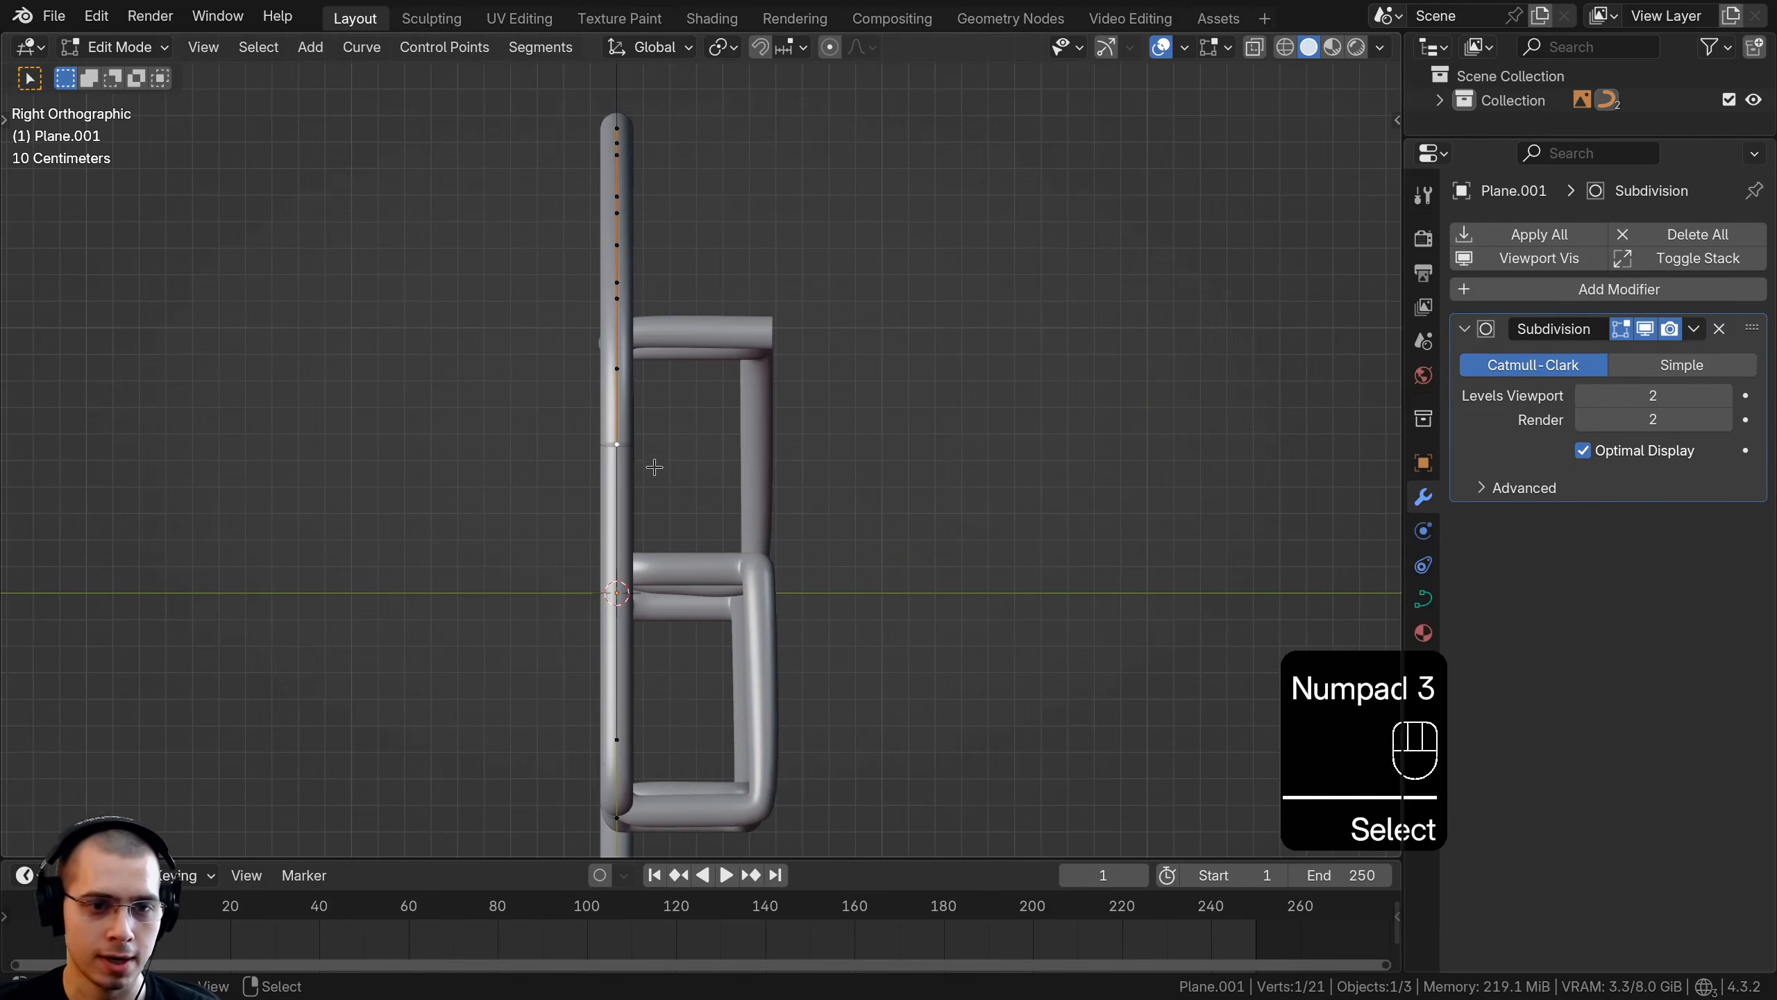
{"action": "key", "text": "e"}
{"action": "left_click", "coordinate": [661, 494]}
{"action": "key", "text": "e"}
{"action": "left_click", "coordinate": [675, 498]}
{"action": "key", "text": "e"}
{"action": "scroll", "coordinate": [674, 498], "scroll_direction": "up", "scroll_amount": 3}
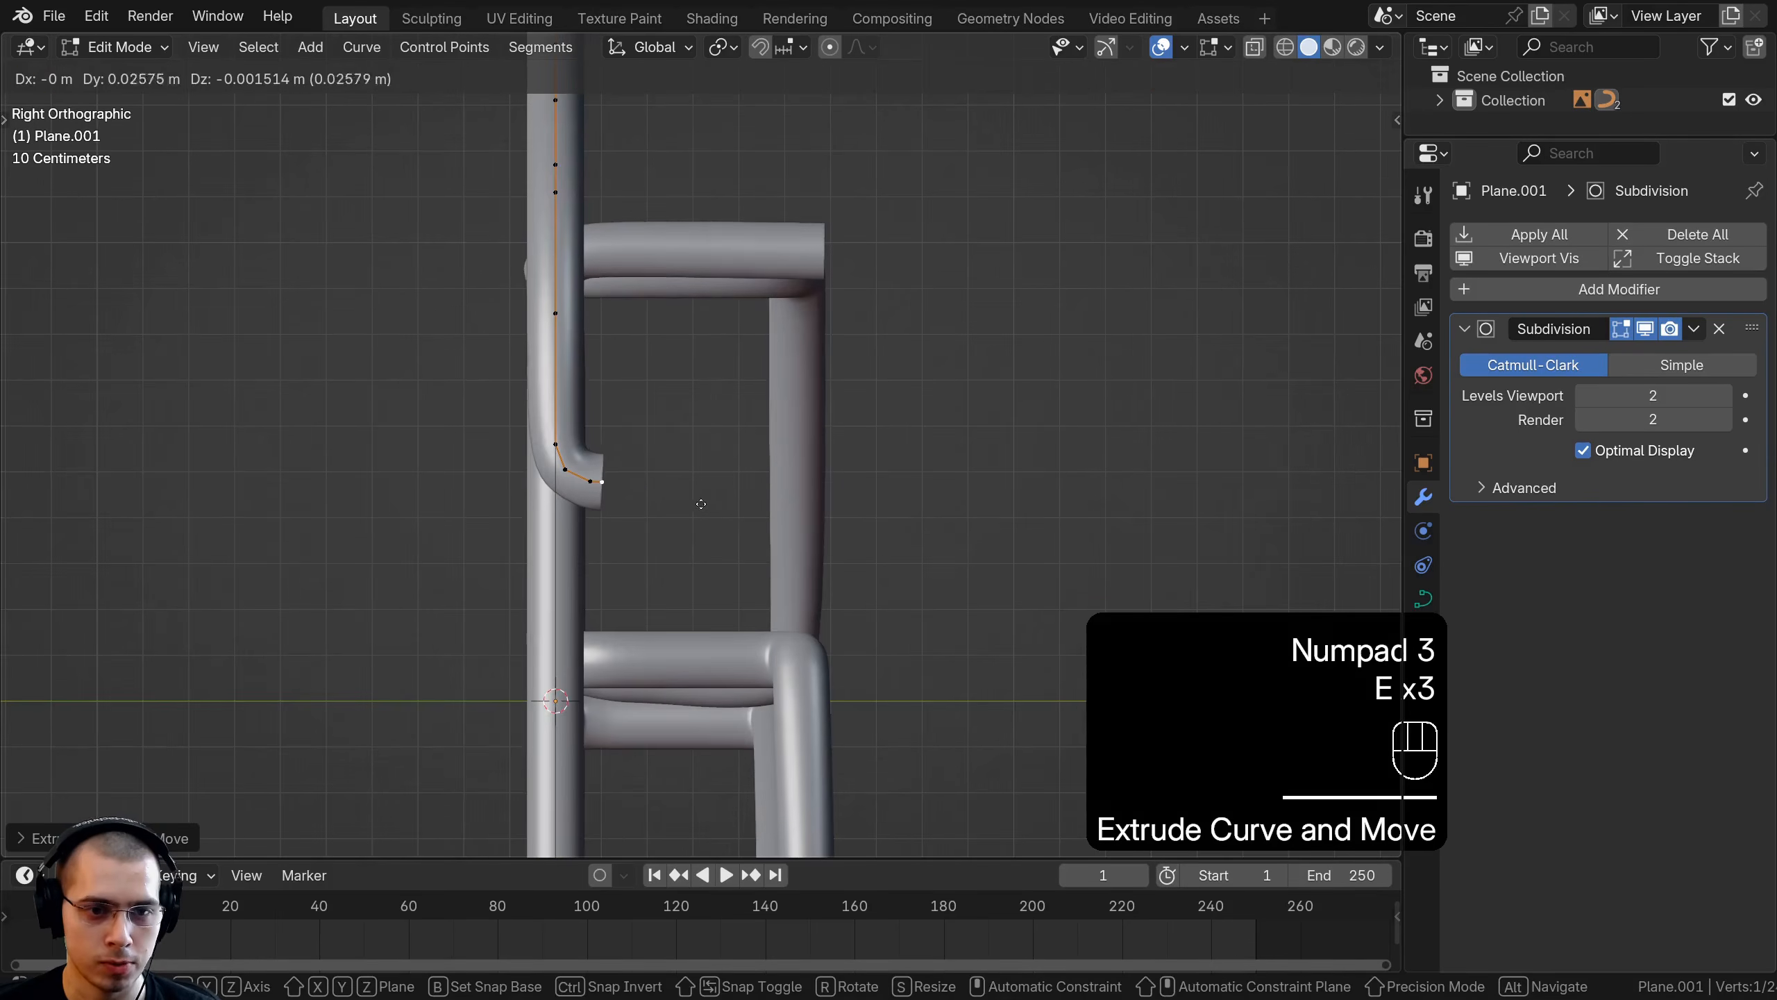
{"action": "left_click", "coordinate": [706, 500]}
{"action": "key", "text": "e"}
{"action": "left_click", "coordinate": [940, 508]}
Select the left end of the upper arc and extrude it in top view through a bend to behind the sign
{"action": "middle_click_drag", "start_coordinate": [940, 508], "coordinate": [1134, 535]}
{"action": "scroll", "coordinate": [618, 320], "scroll_direction": "up", "scroll_amount": 4}
{"action": "left_click", "coordinate": [666, 312]}
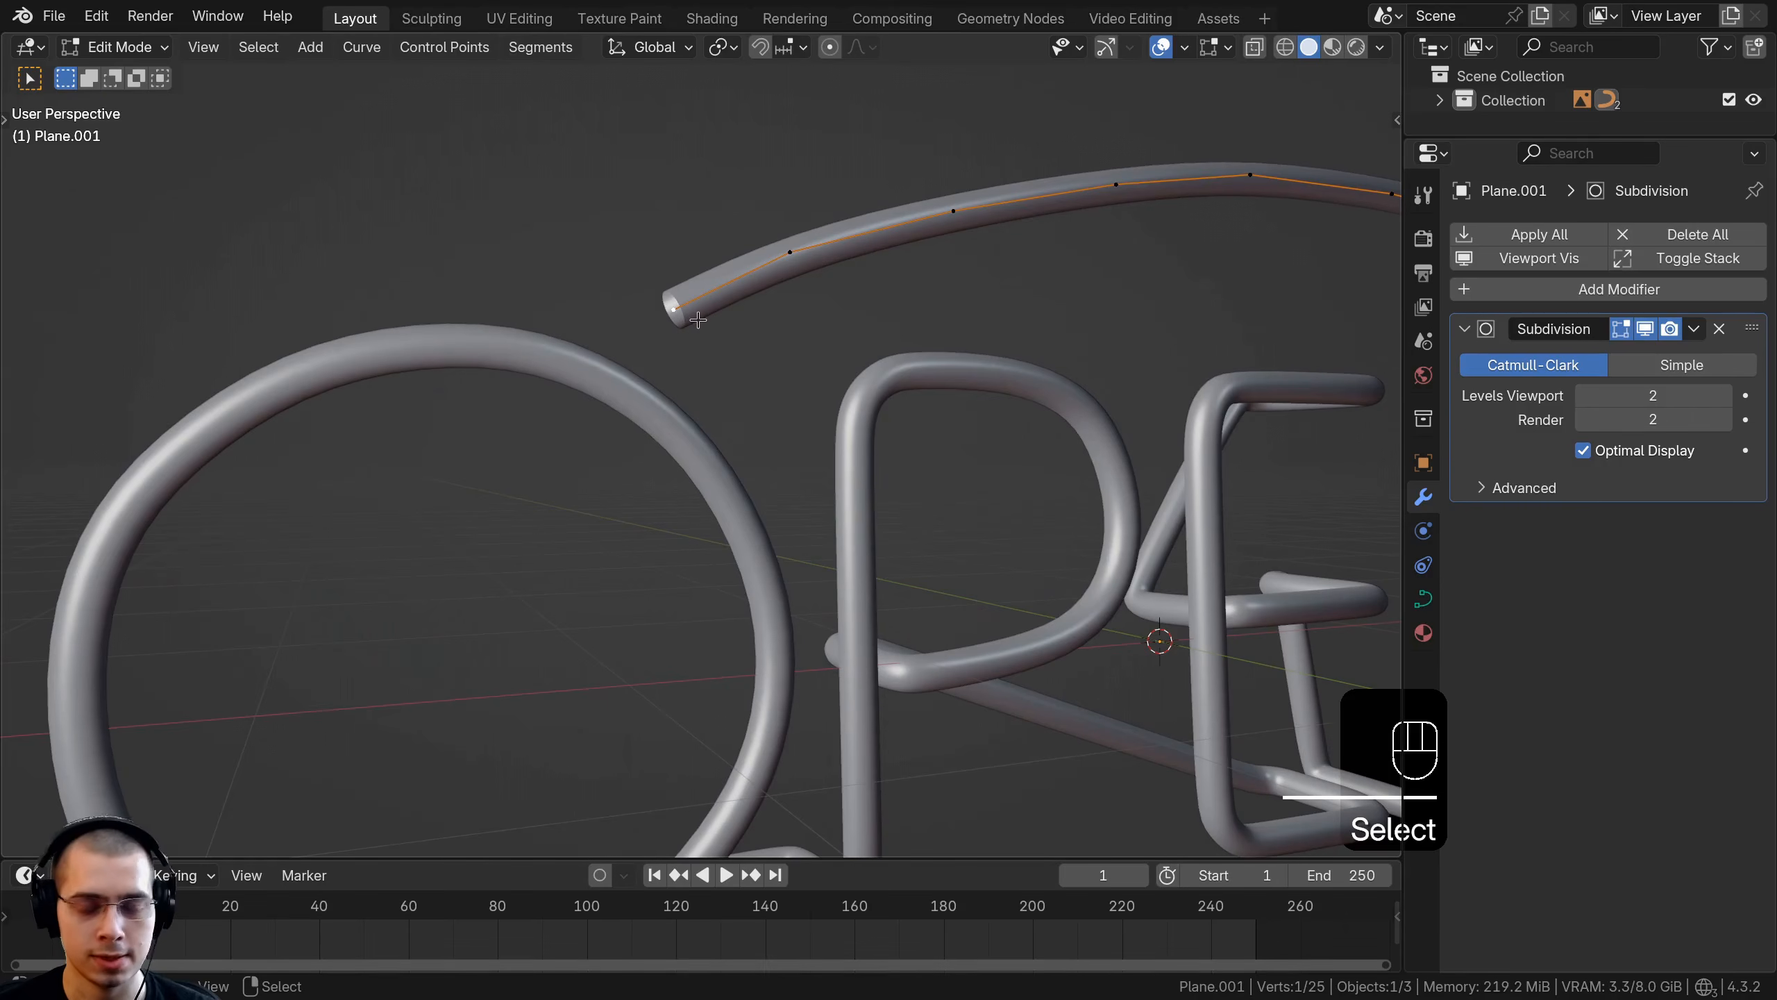
{"action": "key", "text": "KP_1"}
{"action": "key", "text": "KP_7"}
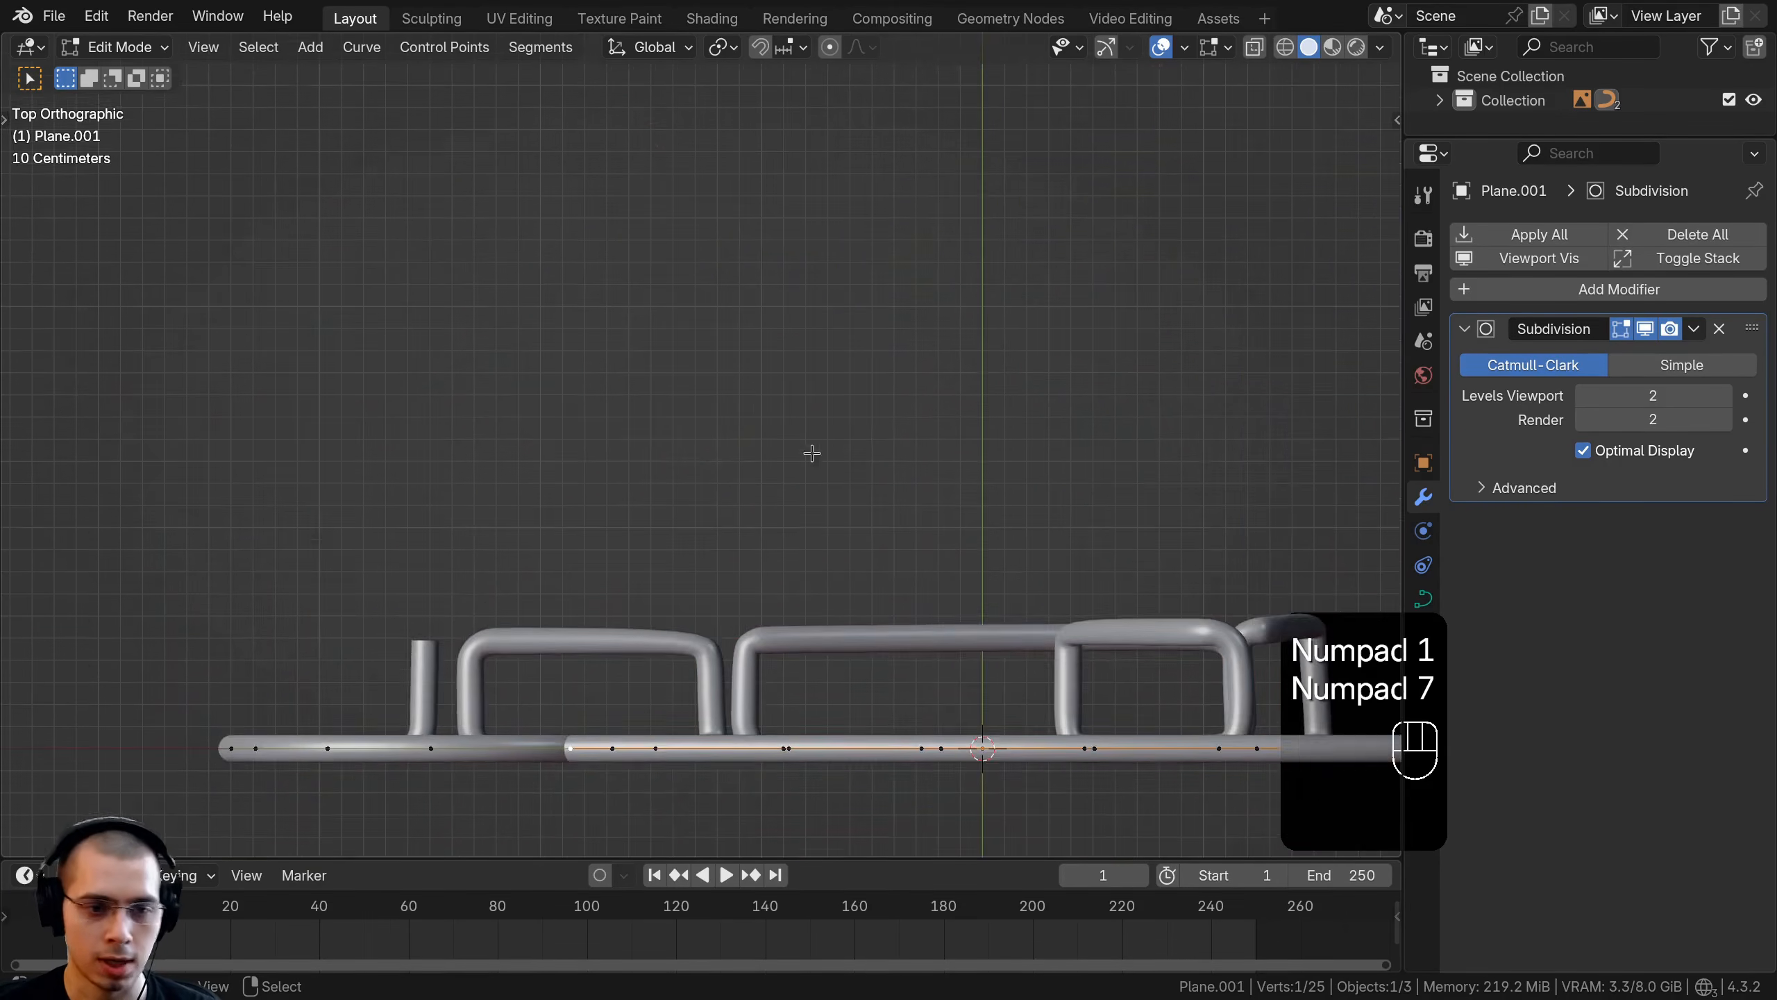
{"action": "key", "text": "e"}
{"action": "key", "text": "e"}
{"action": "left_click", "coordinate": [755, 646]}
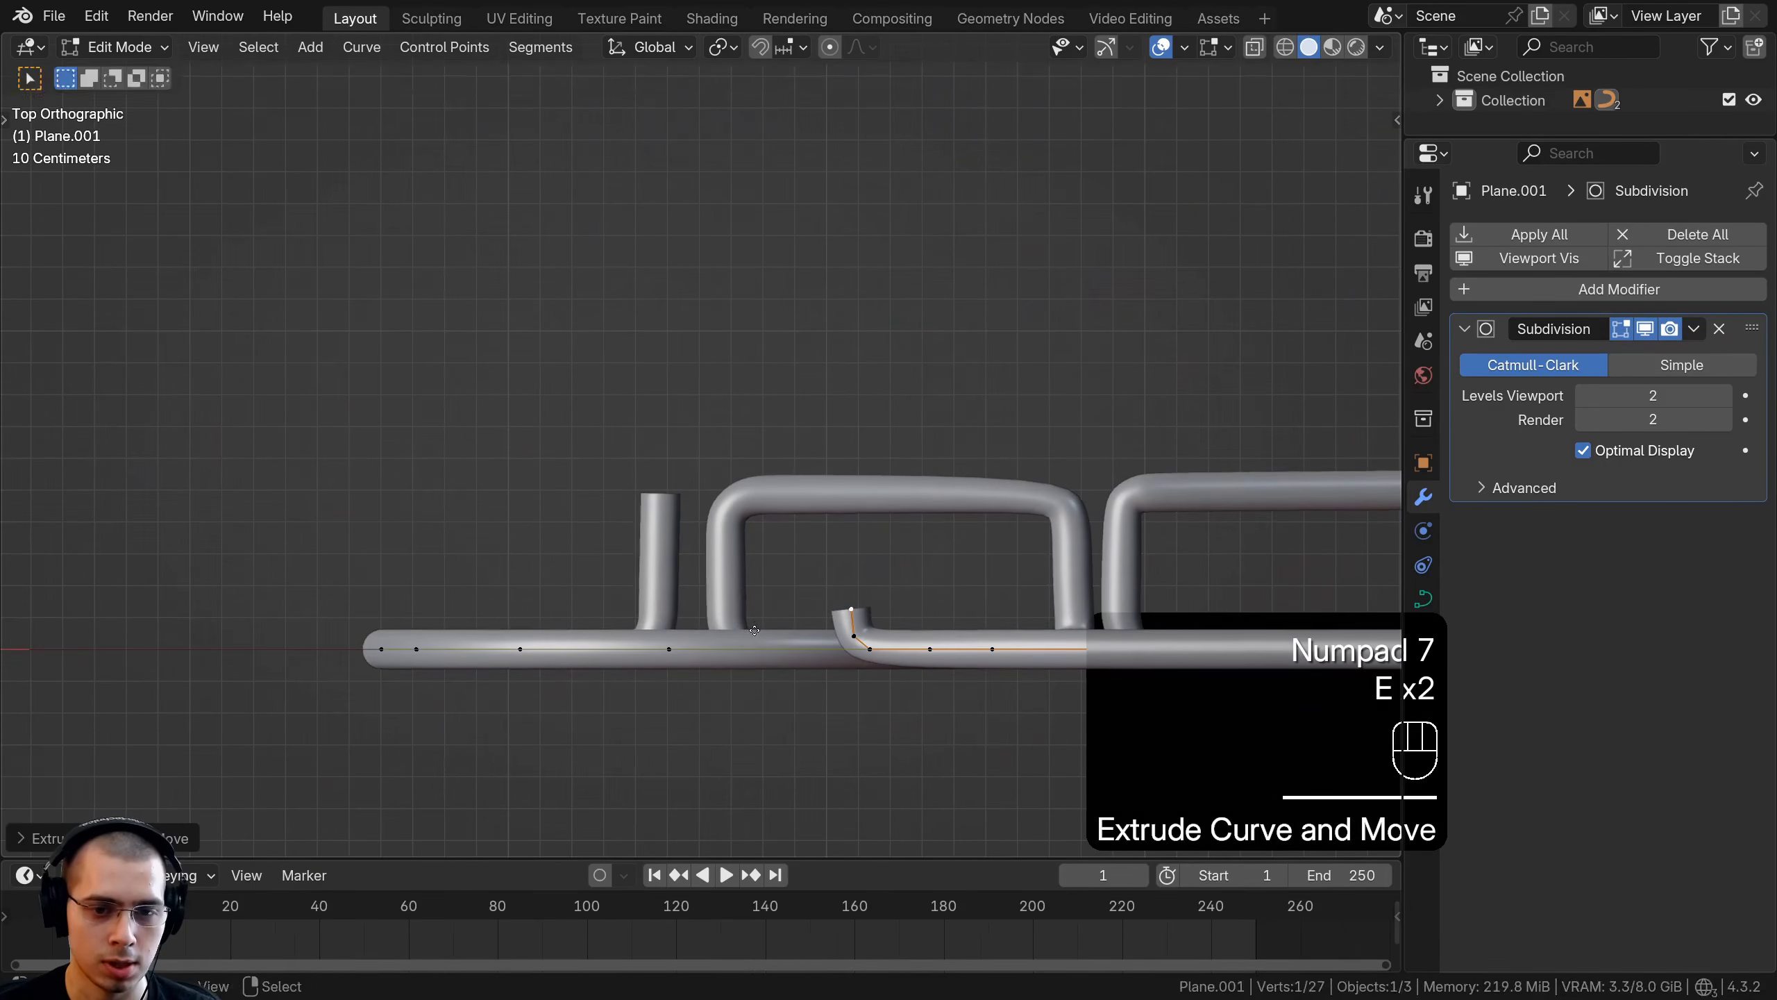
{"action": "key", "text": "e"}
{"action": "key", "text": "e"}
{"action": "left_click", "coordinate": [740, 495]}
Bend the rear end of the upper arc's connector sideways and extend it behind the O
{"action": "key", "text": "e"}
{"action": "left_click", "coordinate": [720, 495]}
{"action": "key", "text": "e"}
{"action": "left_click", "coordinate": [690, 497]}
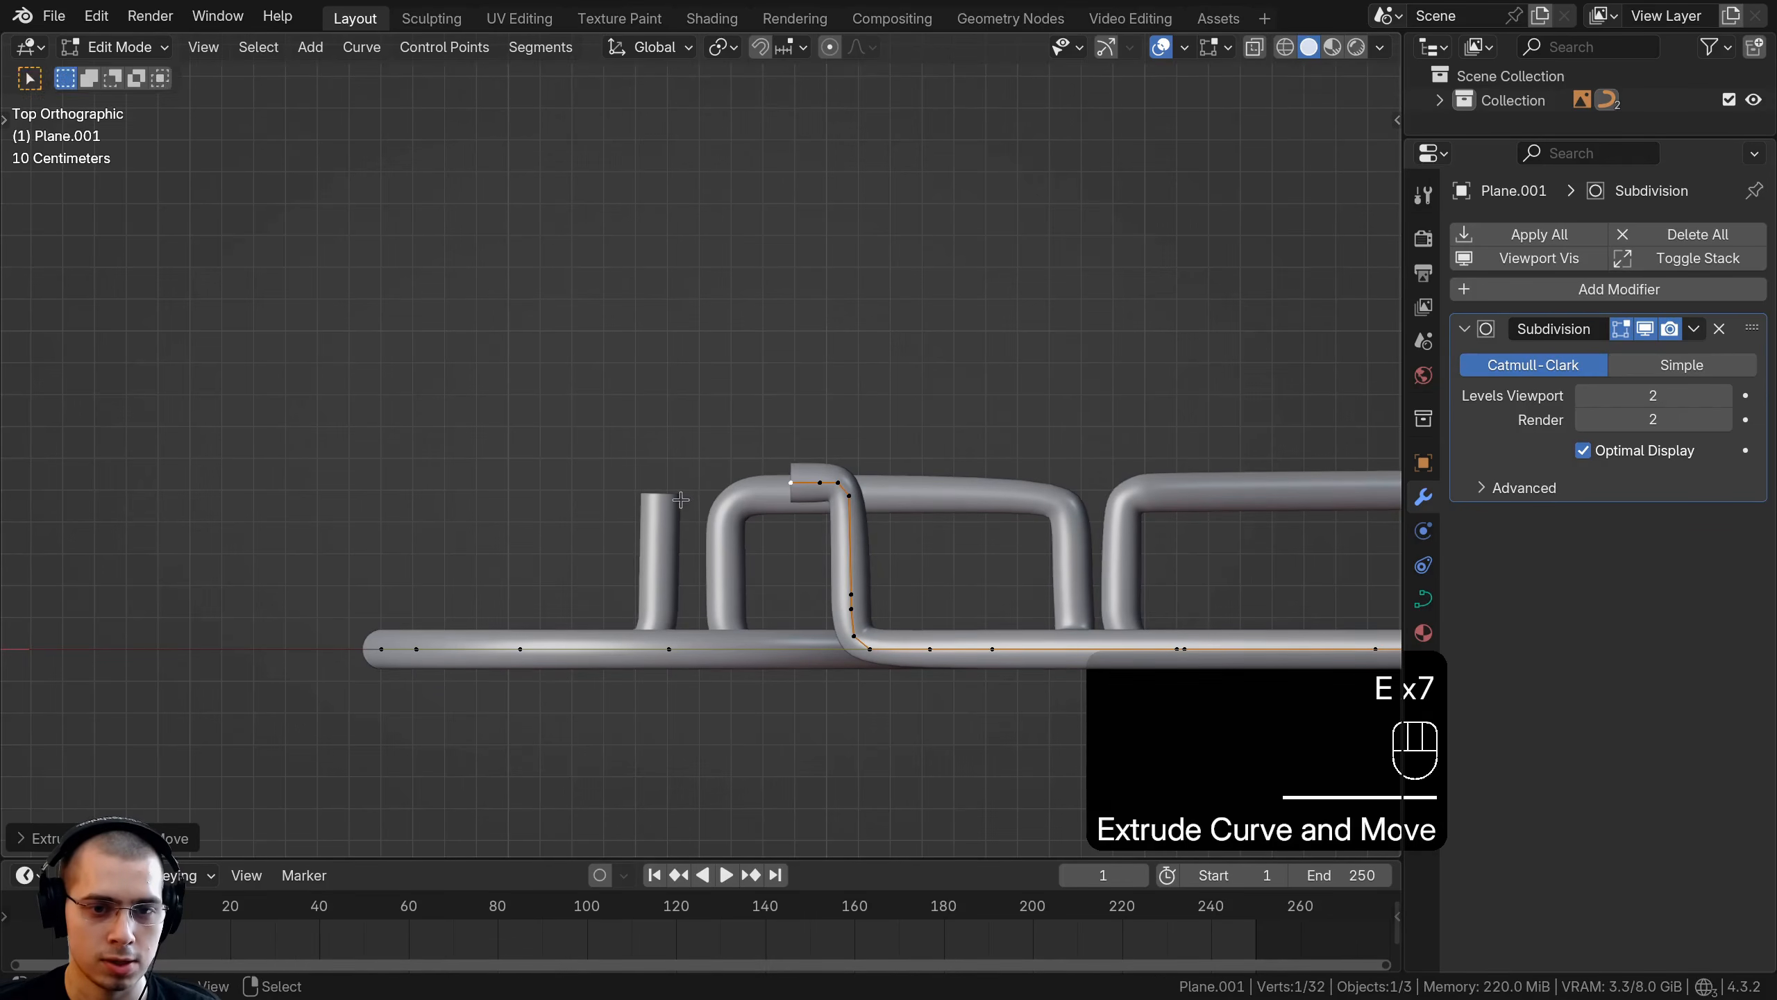
{"action": "key", "text": "e"}
{"action": "left_click", "coordinate": [559, 497]}
In front view, move the connector's end point down behind the left end of the lower arc
{"action": "key", "text": "KP_1"}
{"action": "middle_click_drag", "start_coordinate": [670, 200], "coordinate": [690, 151], "text": "shift"}
{"action": "key", "text": "g"}
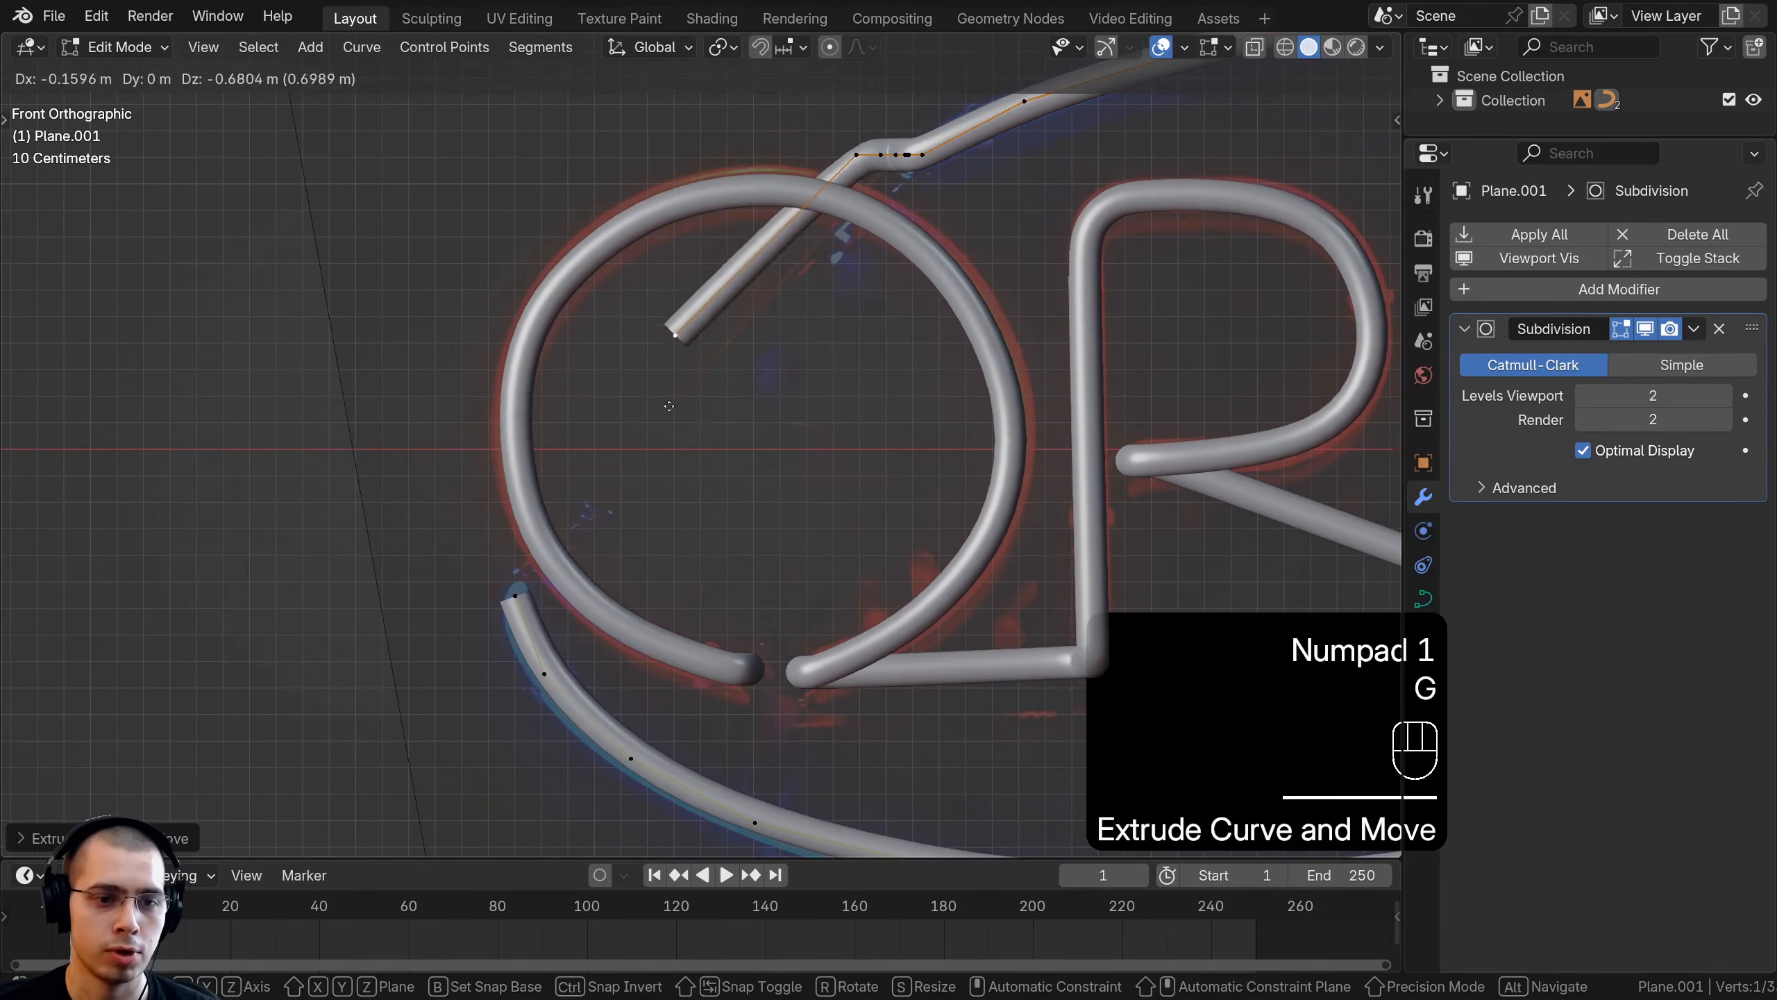
{"action": "left_click", "coordinate": [481, 590]}
{"action": "middle_click_drag", "start_coordinate": [481, 589], "coordinate": [768, 578]}
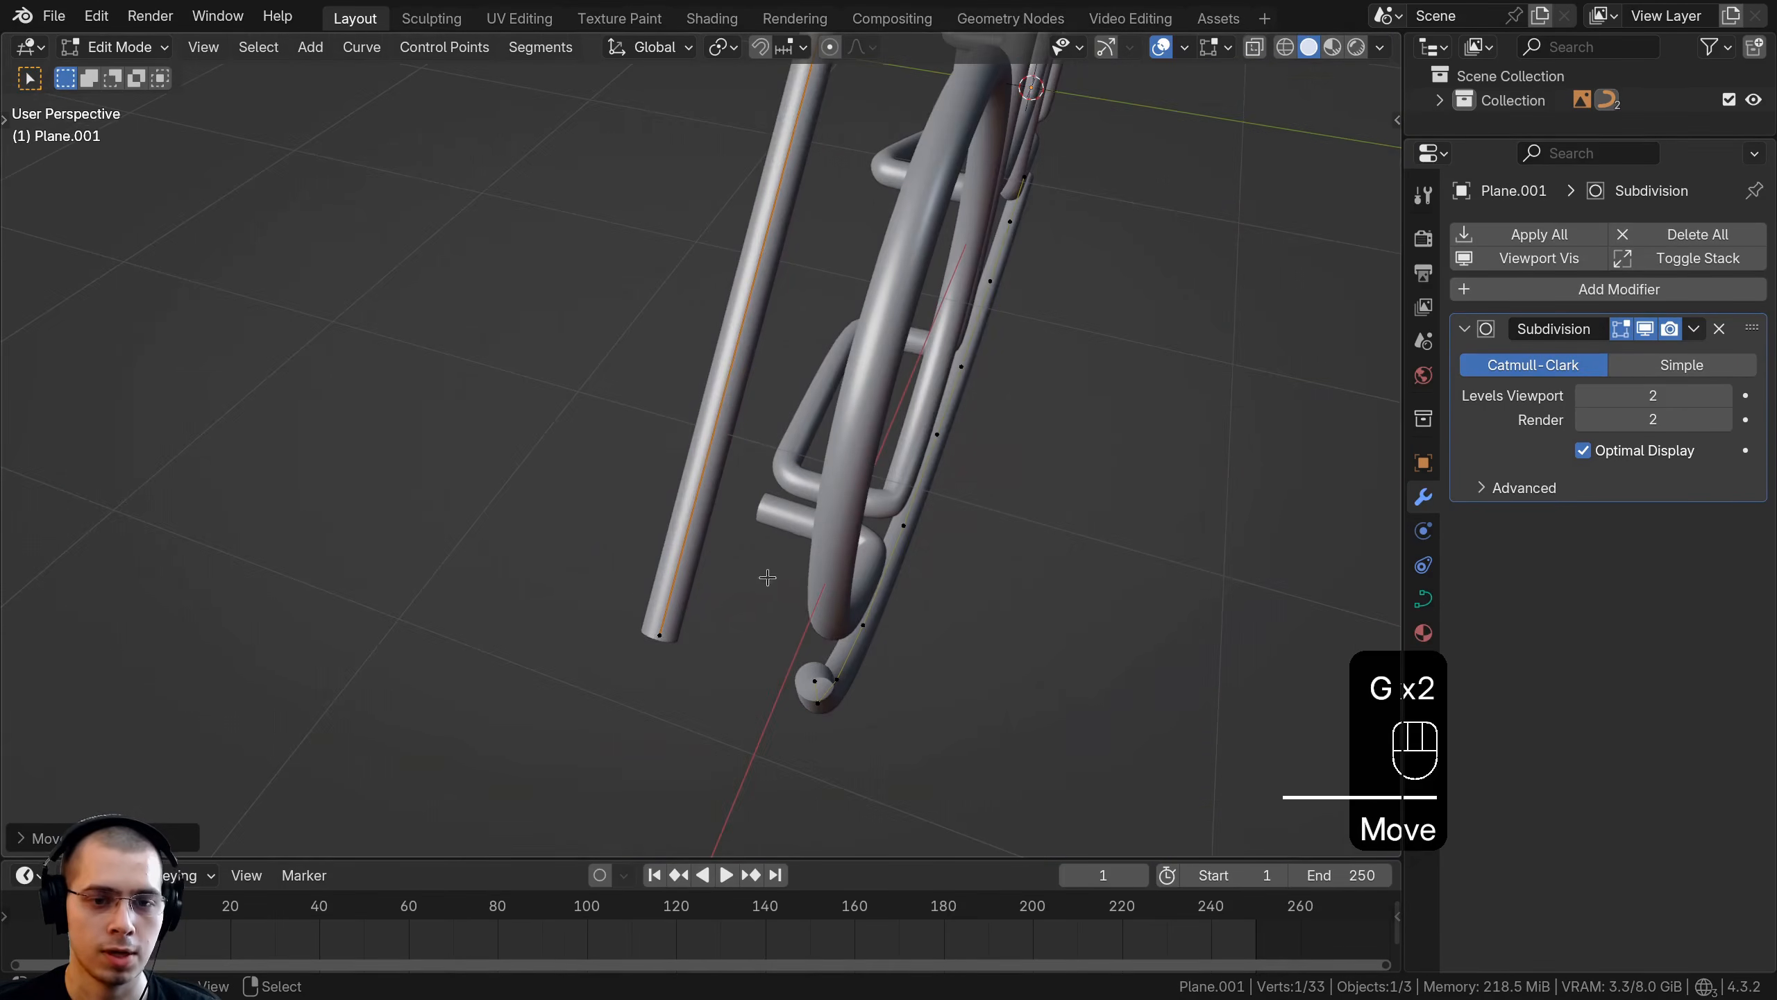
{"action": "right_click", "coordinate": [808, 680]}
Extrude the connector's lower end in short segments to bend it forward toward the lower arc
{"action": "middle_click_drag", "start_coordinate": [808, 680], "coordinate": [784, 501]}
{"action": "middle_click_drag", "start_coordinate": [783, 501], "coordinate": [808, 518]}
{"action": "key", "text": "e"}
{"action": "left_click", "coordinate": [810, 514]}
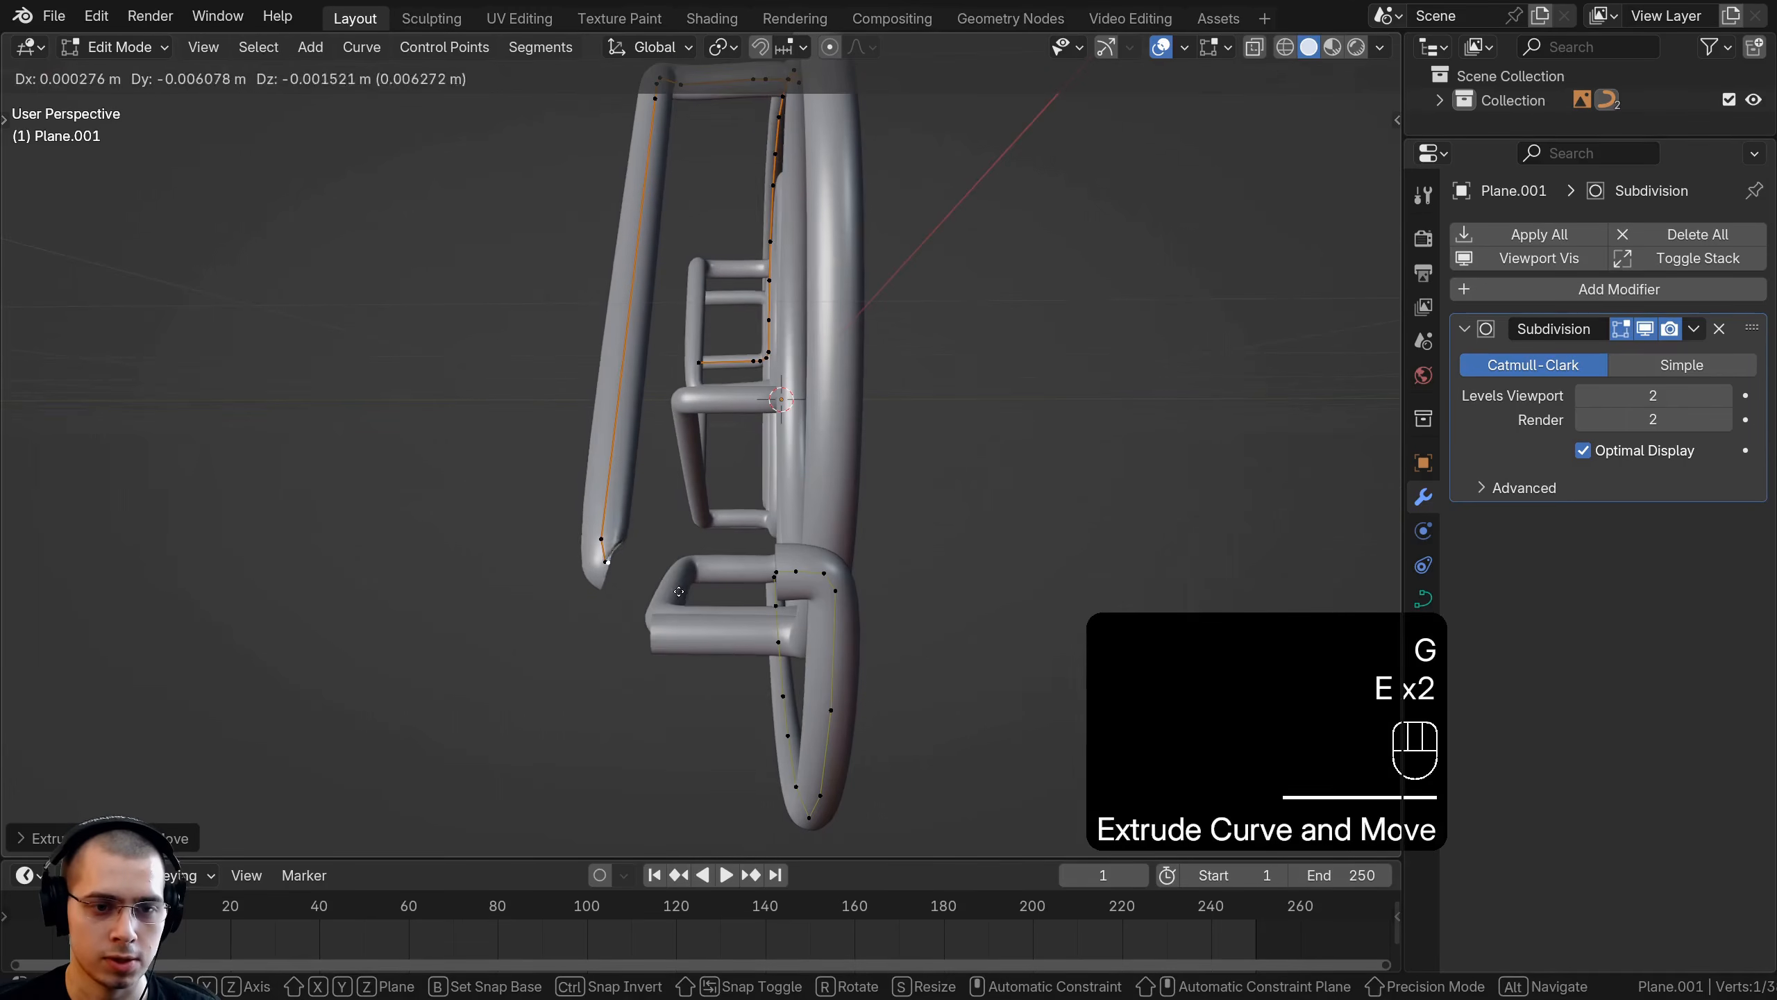
{"action": "left_click", "coordinate": [678, 591]}
{"action": "key", "text": "e"}
{"action": "left_click", "coordinate": [741, 590]}
Join the connector to the left end of the lower arc with a segment and leave edit mode
{"action": "middle_click_drag", "start_coordinate": [777, 572], "coordinate": [727, 564]}
{"action": "key", "text": "f"}
{"action": "key", "text": "Tab"}
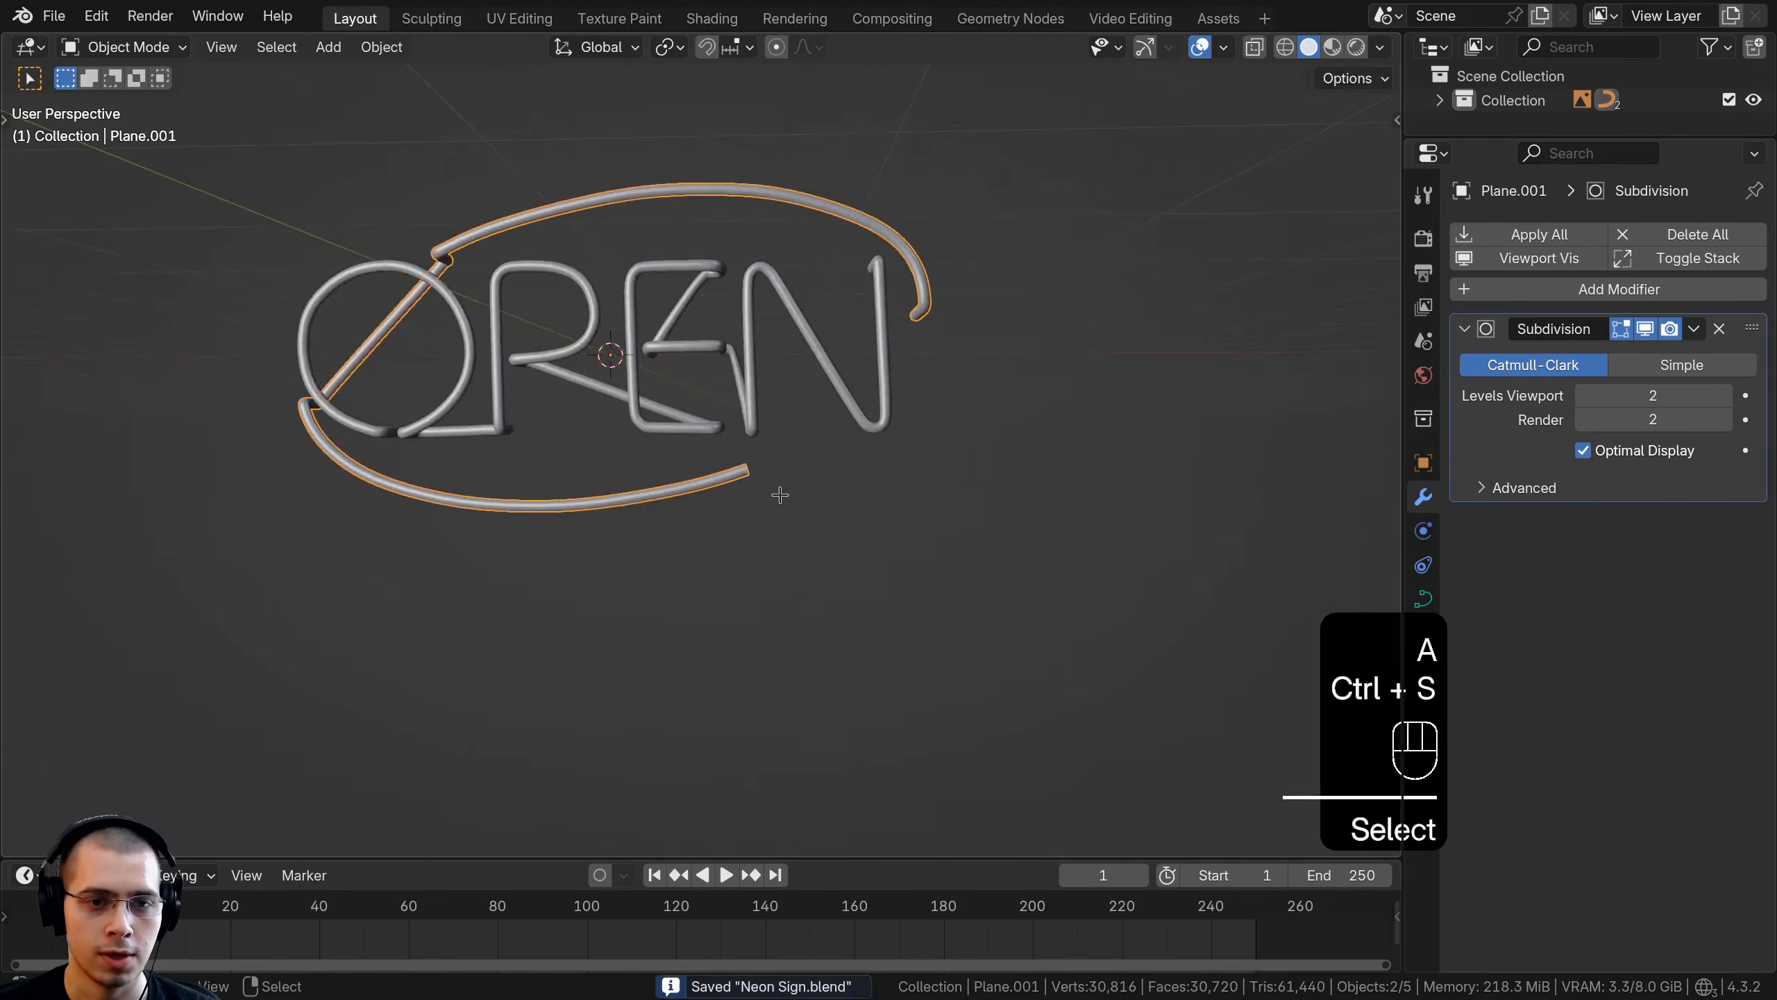
Select the right end of the lower arc, extrude a short segment in front view, and reposition the new end point
{"action": "middle_click_drag", "start_coordinate": [778, 492], "coordinate": [742, 484]}
{"action": "key", "text": "Tab"}
{"action": "scroll", "coordinate": [756, 488], "scroll_direction": "up", "scroll_amount": 3}
{"action": "left_click", "coordinate": [738, 485]}
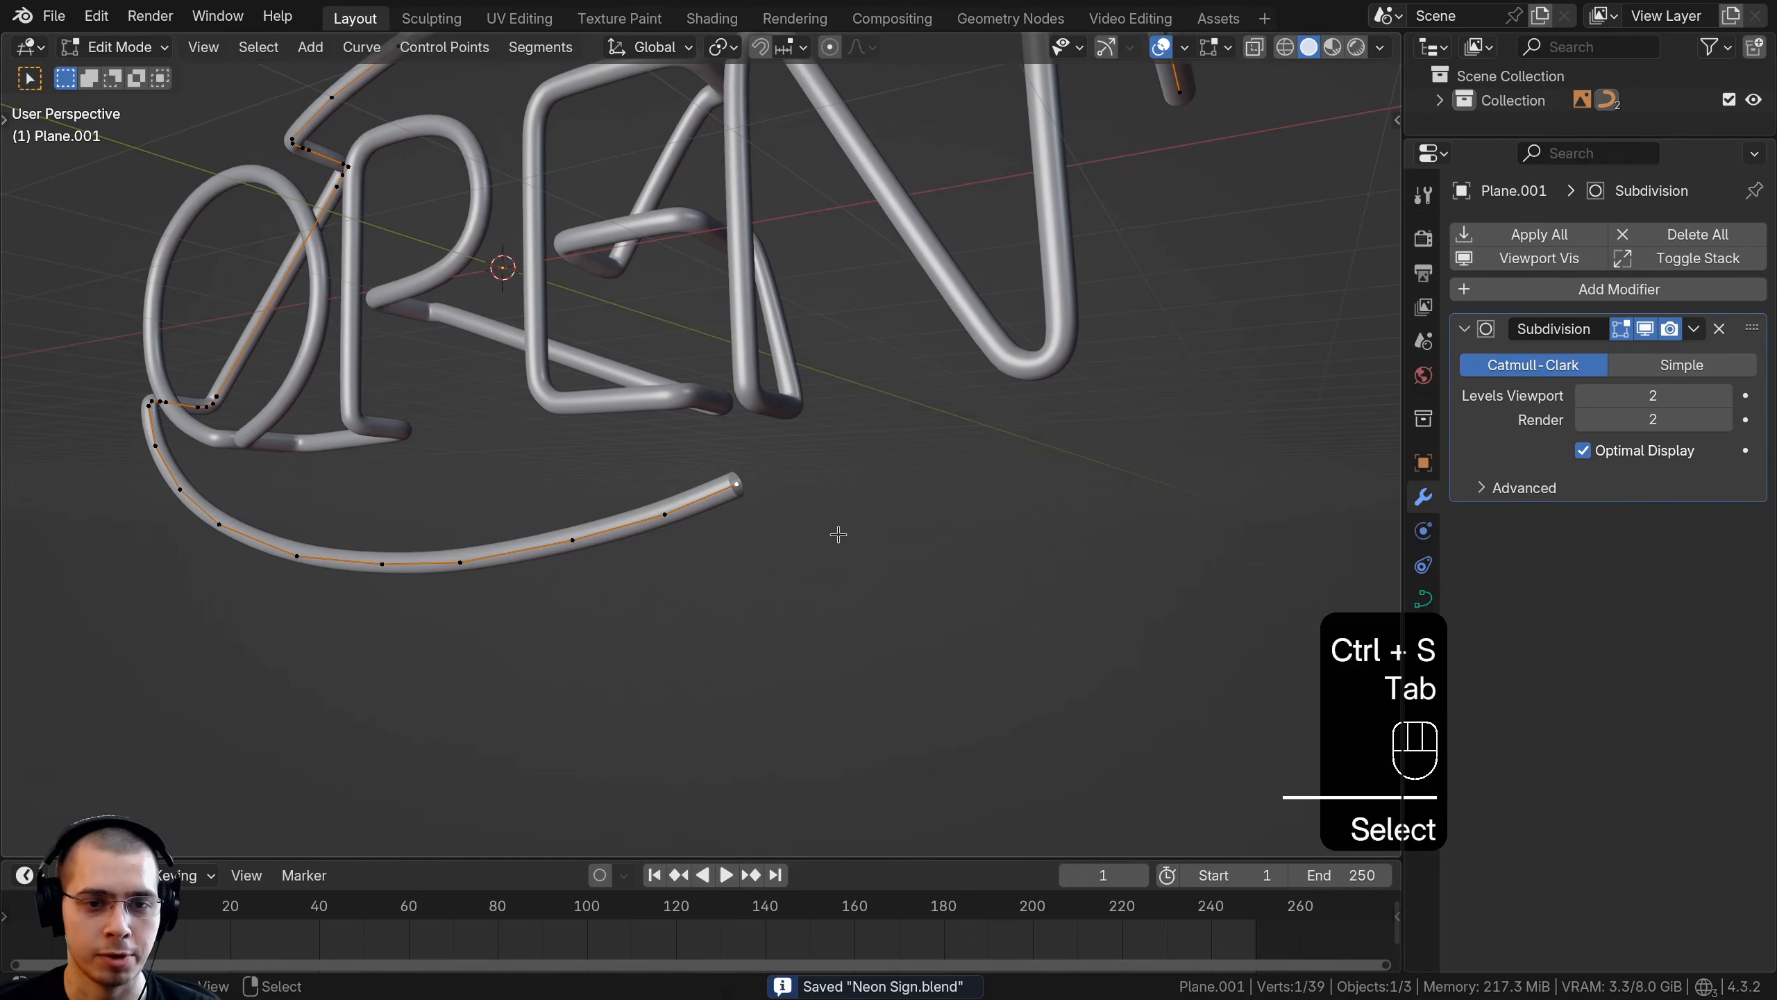
{"action": "key", "text": "KP_1"}
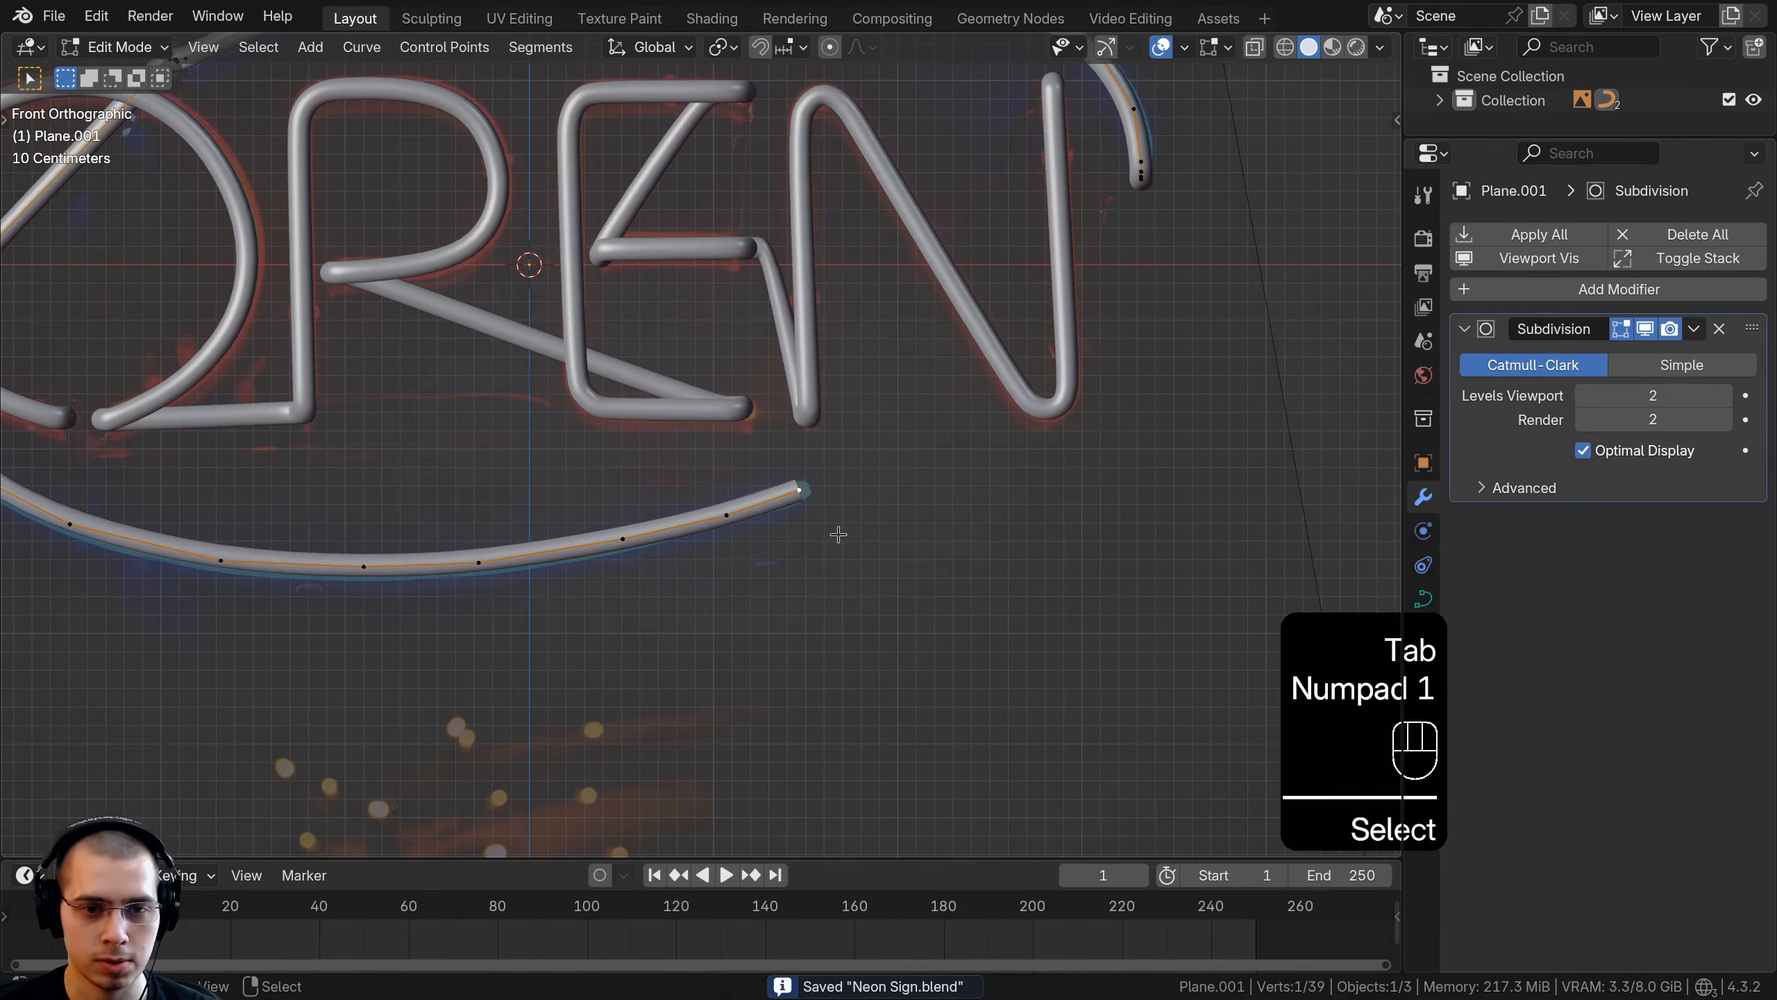
{"action": "scroll", "coordinate": [837, 534], "scroll_direction": "up", "scroll_amount": 5}
{"action": "key", "text": "e"}
{"action": "left_click", "coordinate": [1060, 511]}
{"action": "middle_click_drag", "start_coordinate": [1059, 512], "coordinate": [730, 545]}
{"action": "key", "text": "g"}
{"action": "left_click", "coordinate": [712, 533]}
Extrude the lower arc's right end further into a bend running straight back, and adjust its end point in right view
{"action": "key", "text": "e"}
{"action": "left_click", "coordinate": [784, 513]}
{"action": "key", "text": "e"}
{"action": "left_click", "coordinate": [789, 513]}
{"action": "key", "text": "g"}
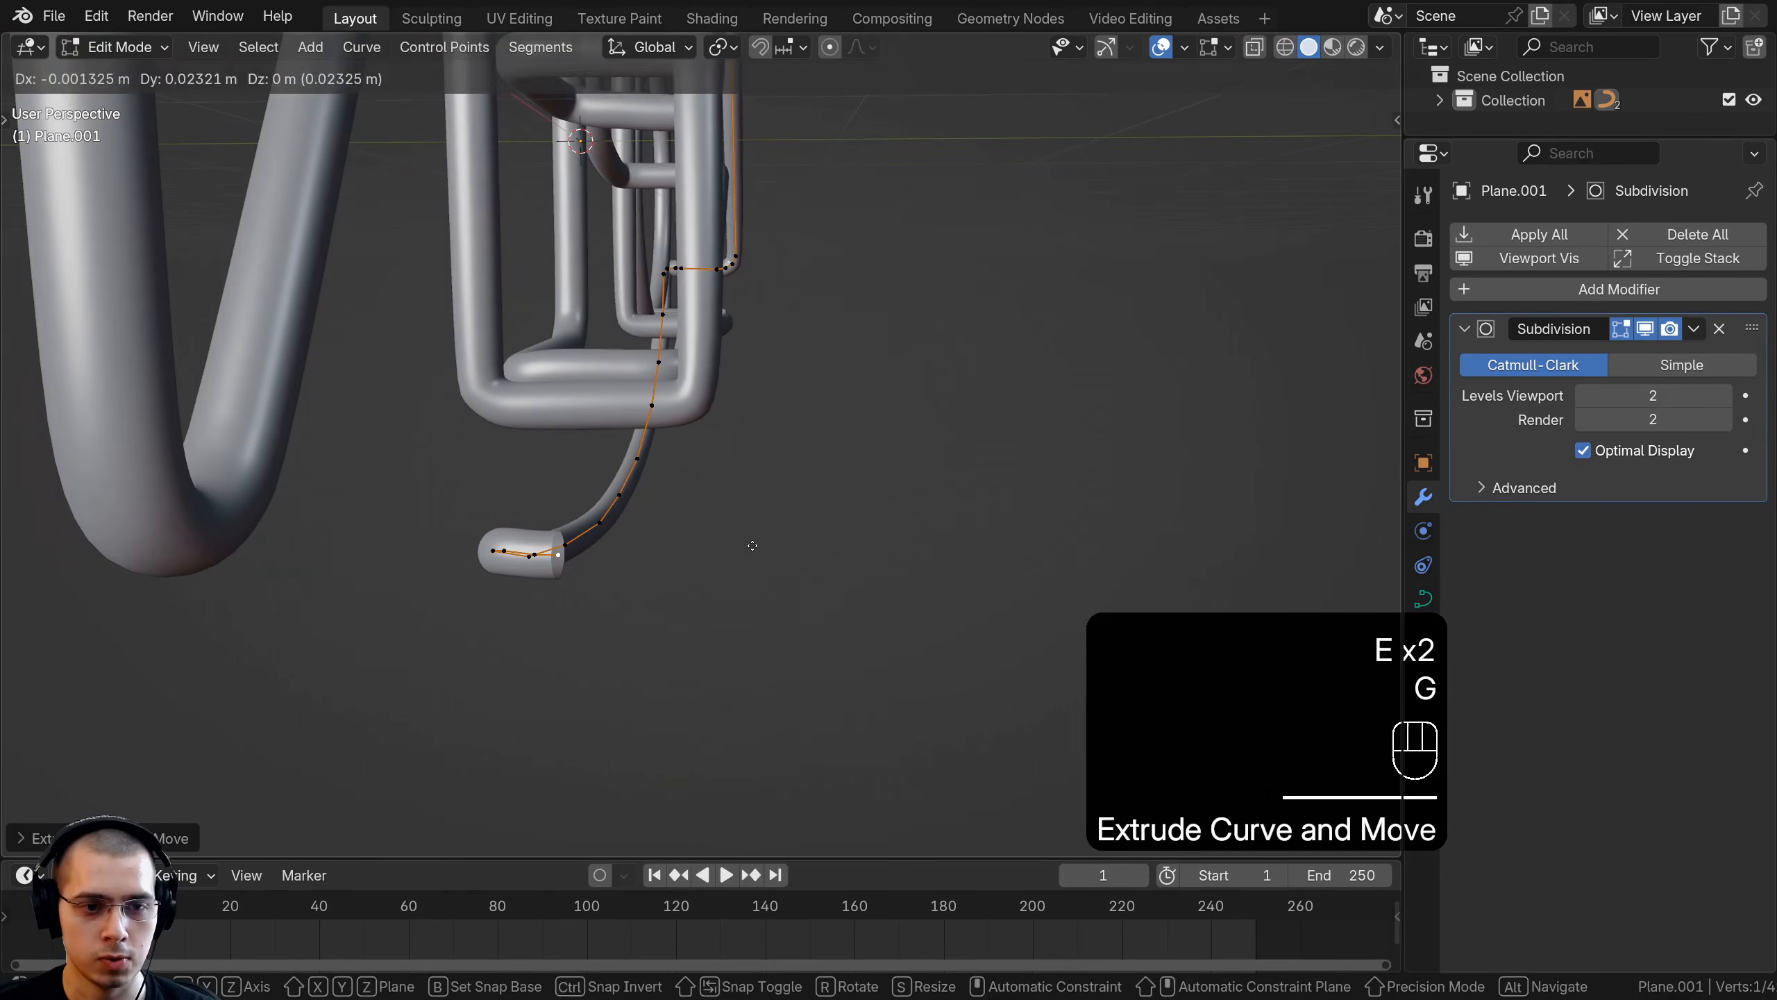
{"action": "left_click", "coordinate": [752, 546]}
{"action": "key", "text": "e"}
{"action": "left_click", "coordinate": [881, 550]}
{"action": "key", "text": "KP_3"}
{"action": "key", "text": "g"}
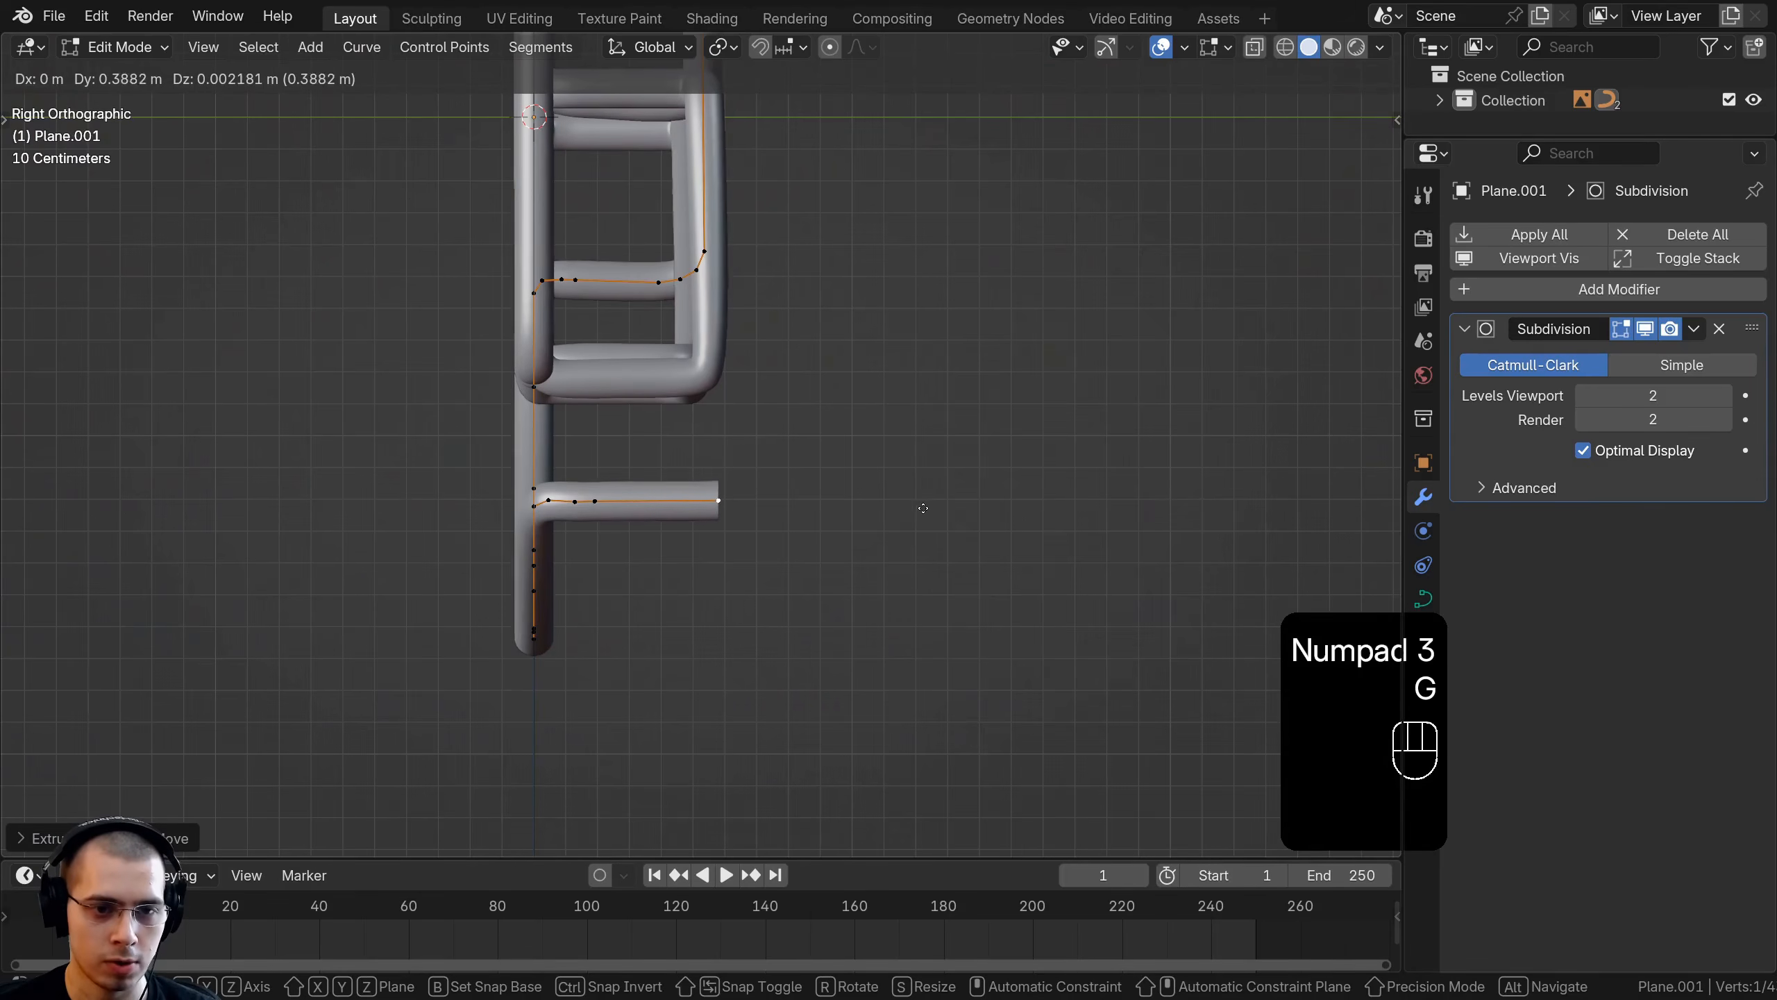
{"action": "left_click", "coordinate": [924, 507]}
Select the letters and outer arcs curves together in top view and open both for editing
{"action": "key", "text": "Tab"}
{"action": "middle_click_drag", "start_coordinate": [923, 507], "coordinate": [722, 535]}
{"action": "scroll", "coordinate": [758, 575], "scroll_direction": "down", "scroll_amount": 4}
{"action": "scroll", "coordinate": [543, 564], "scroll_direction": "up", "scroll_amount": 4}
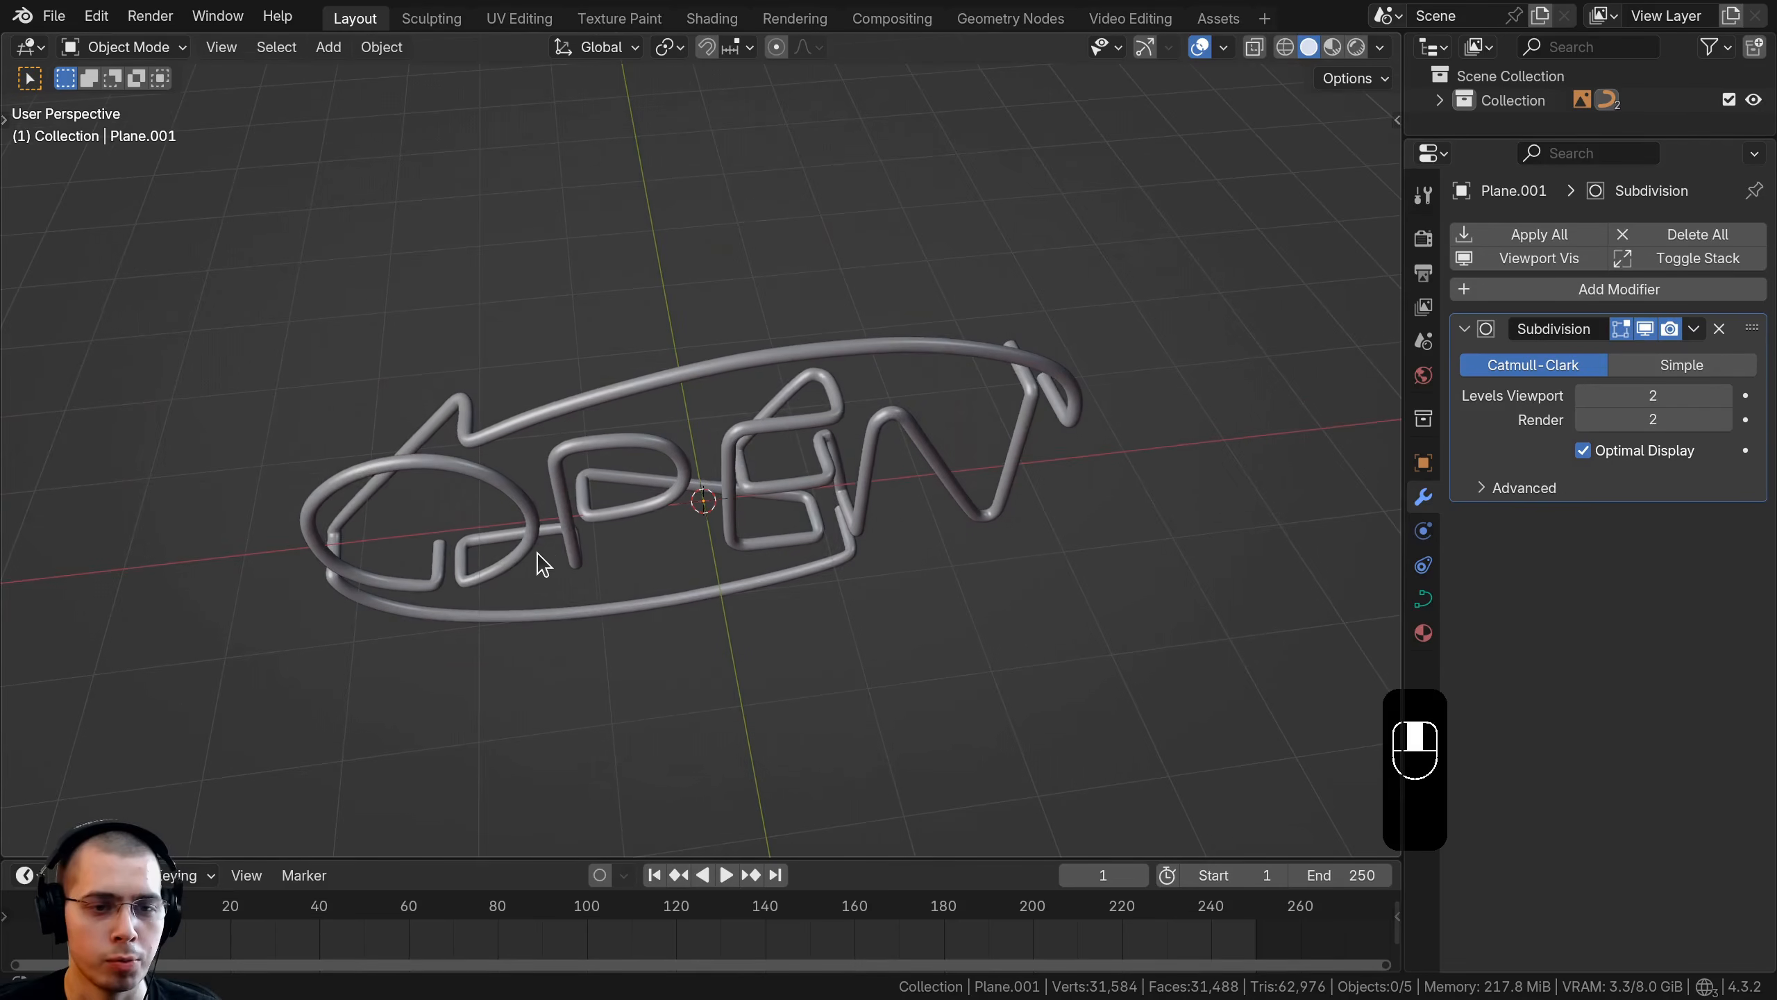
{"action": "key", "text": "KP_7"}
{"action": "scroll", "coordinate": [583, 532], "scroll_direction": "up", "scroll_amount": 3}
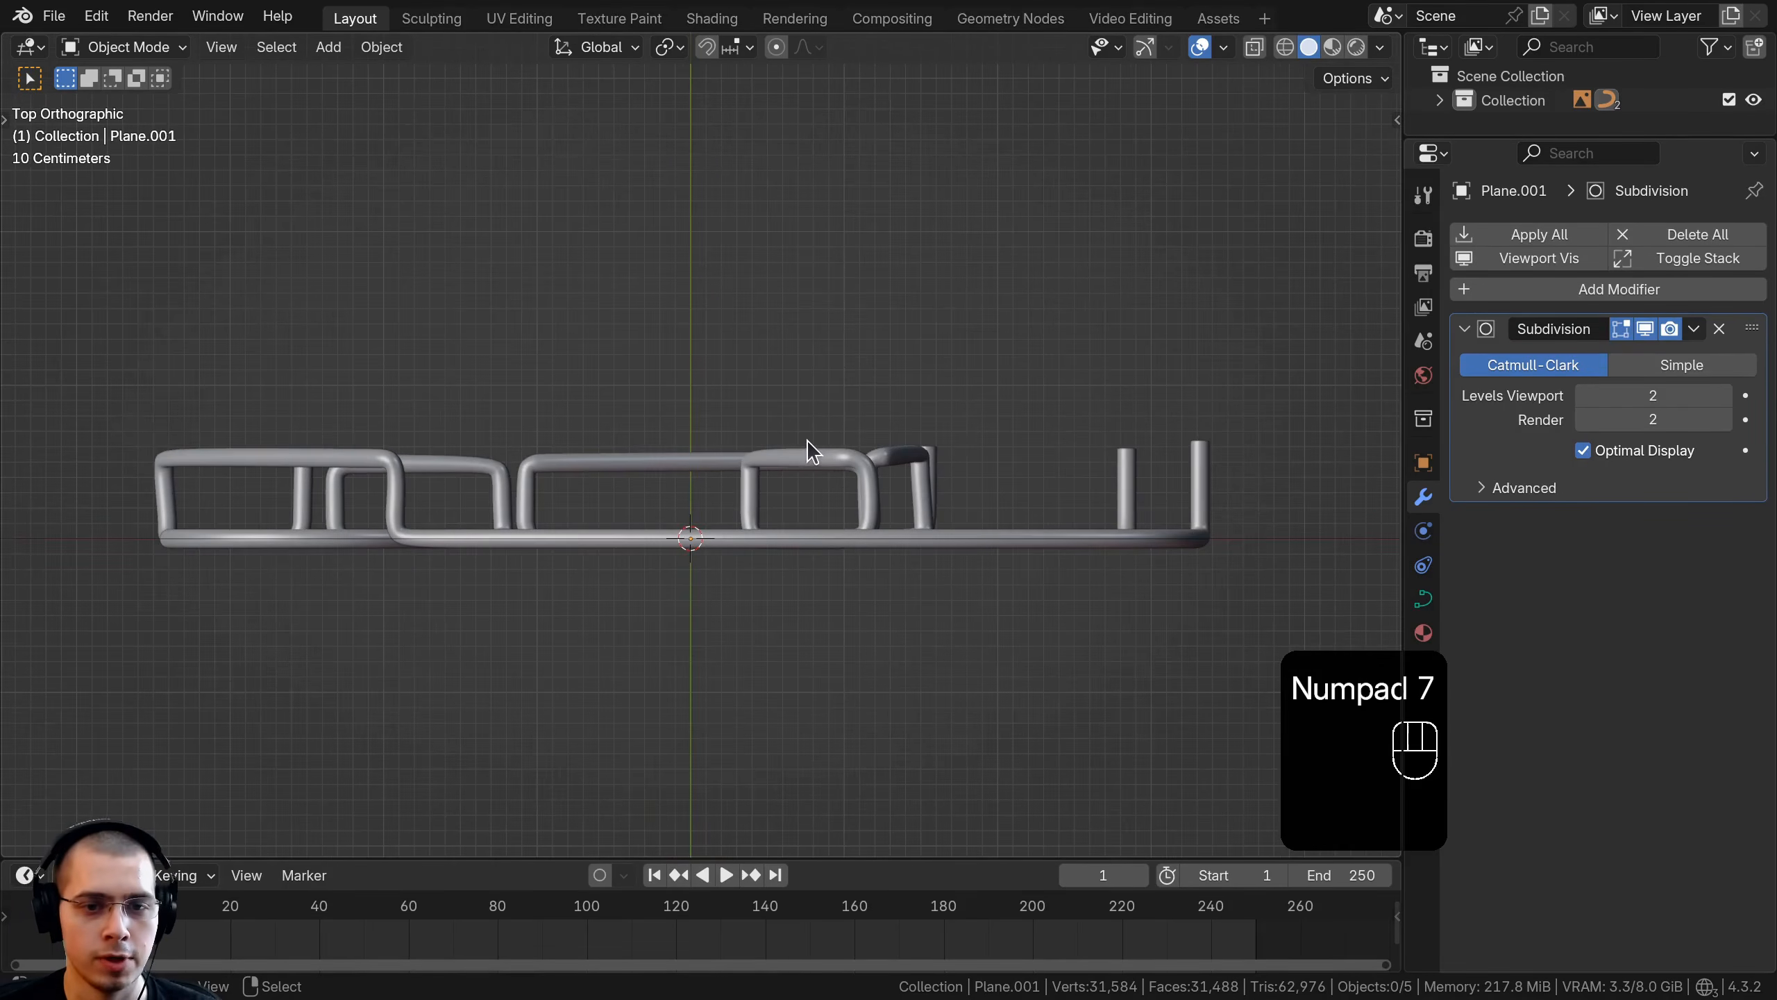
{"action": "left_click", "coordinate": [806, 439]}
{"action": "left_click", "coordinate": [721, 453], "text": "shift"}
{"action": "left_click", "coordinate": [952, 456], "text": "shift"}
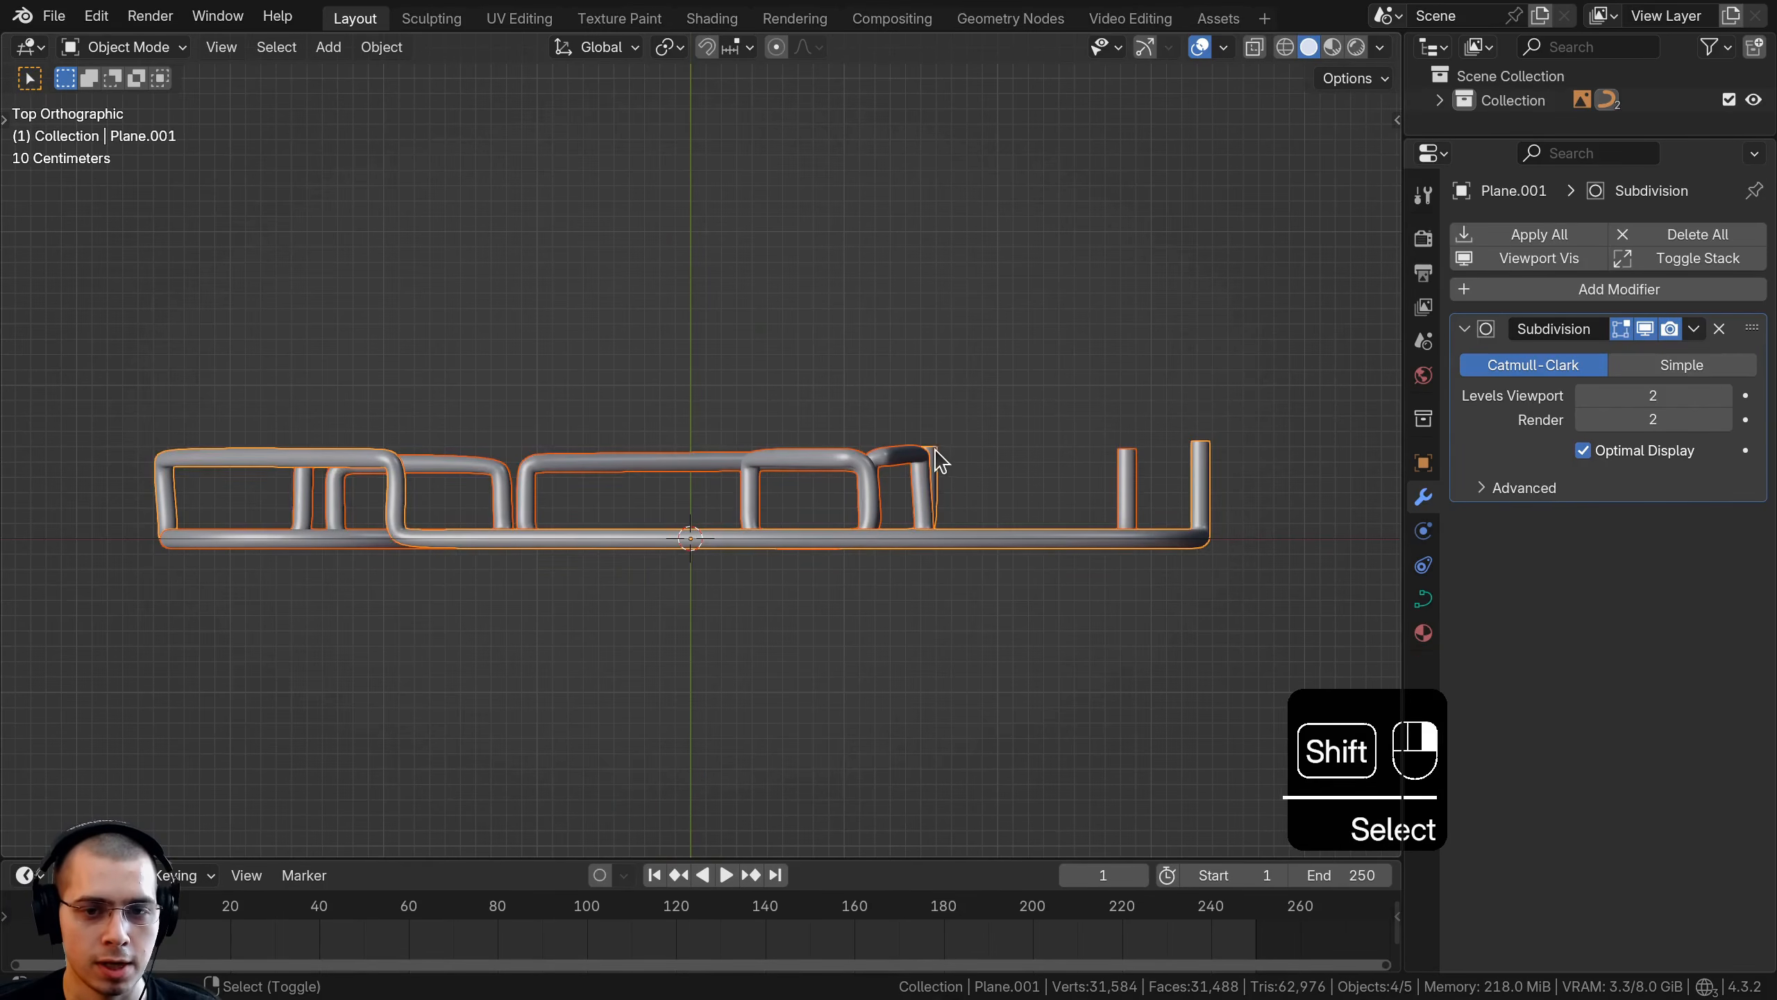
{"action": "key", "text": "Tab"}
Clear the selection and, in wireframe, box-select all the rearmost connector points behind the sign
{"action": "key", "text": "a"}
{"action": "scroll", "coordinate": [1036, 427], "scroll_direction": "up", "scroll_amount": 1}
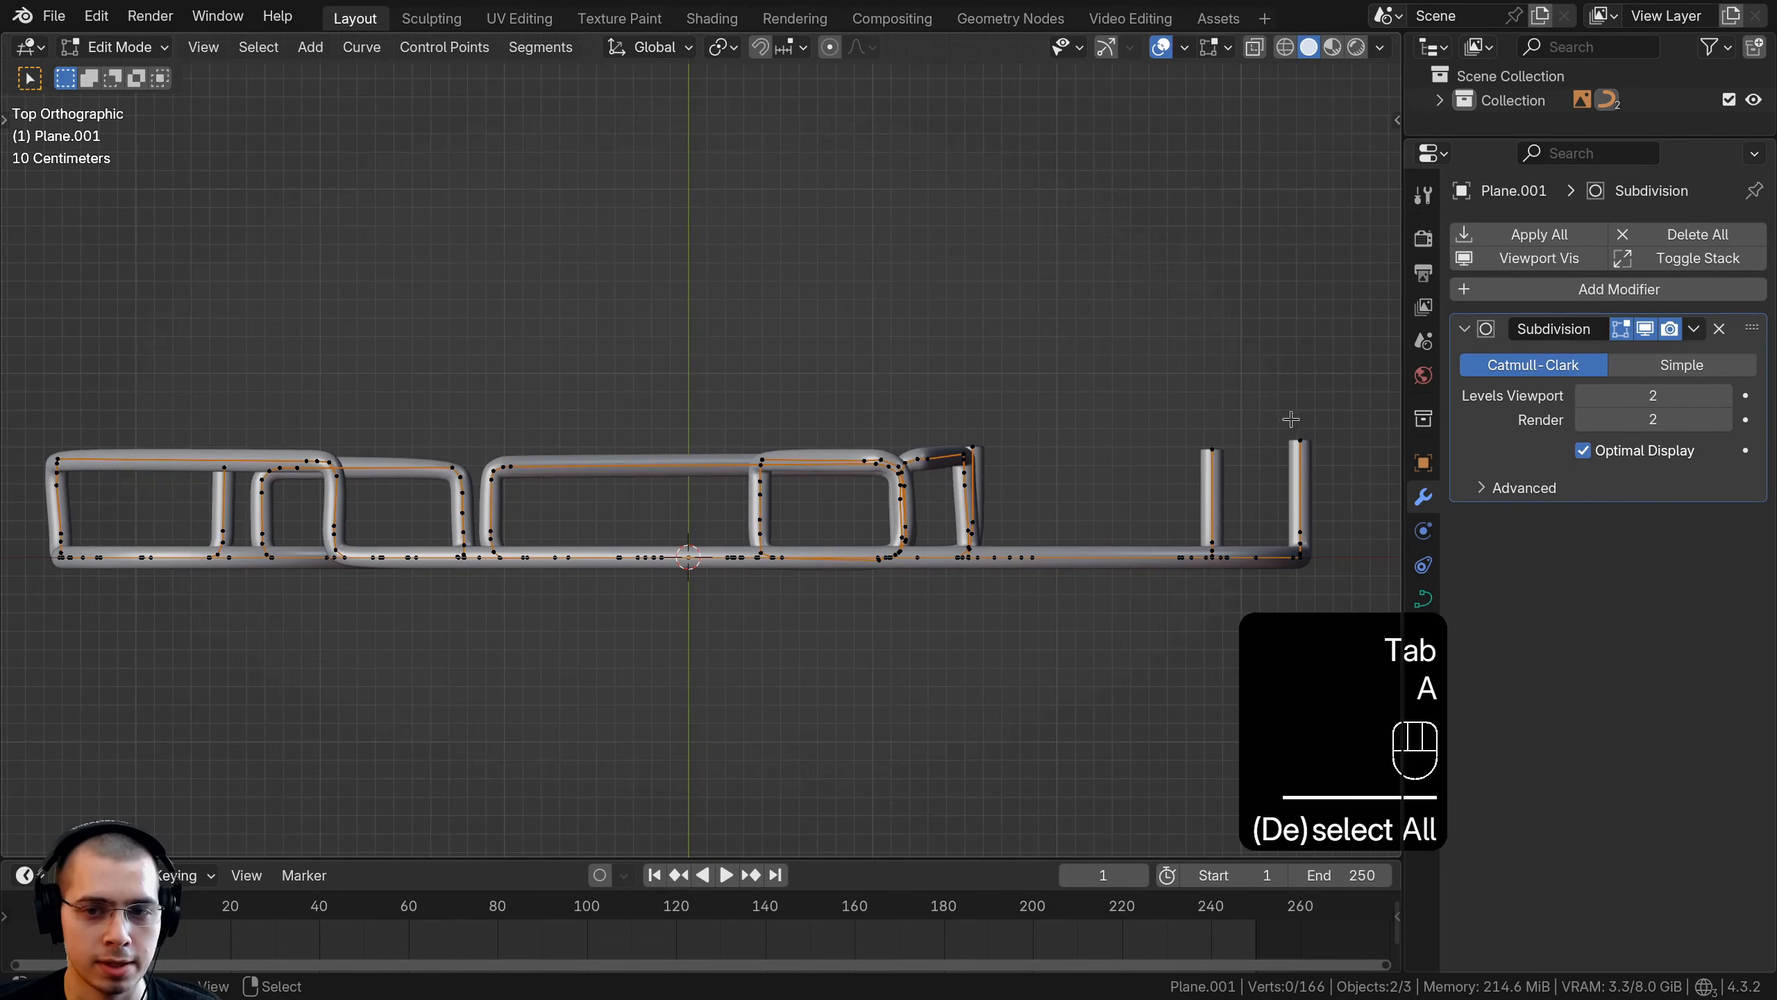
{"action": "scroll", "coordinate": [1307, 413], "scroll_direction": "down", "scroll_amount": 1}
{"action": "key", "text": "z"}
{"action": "key", "text": "b"}
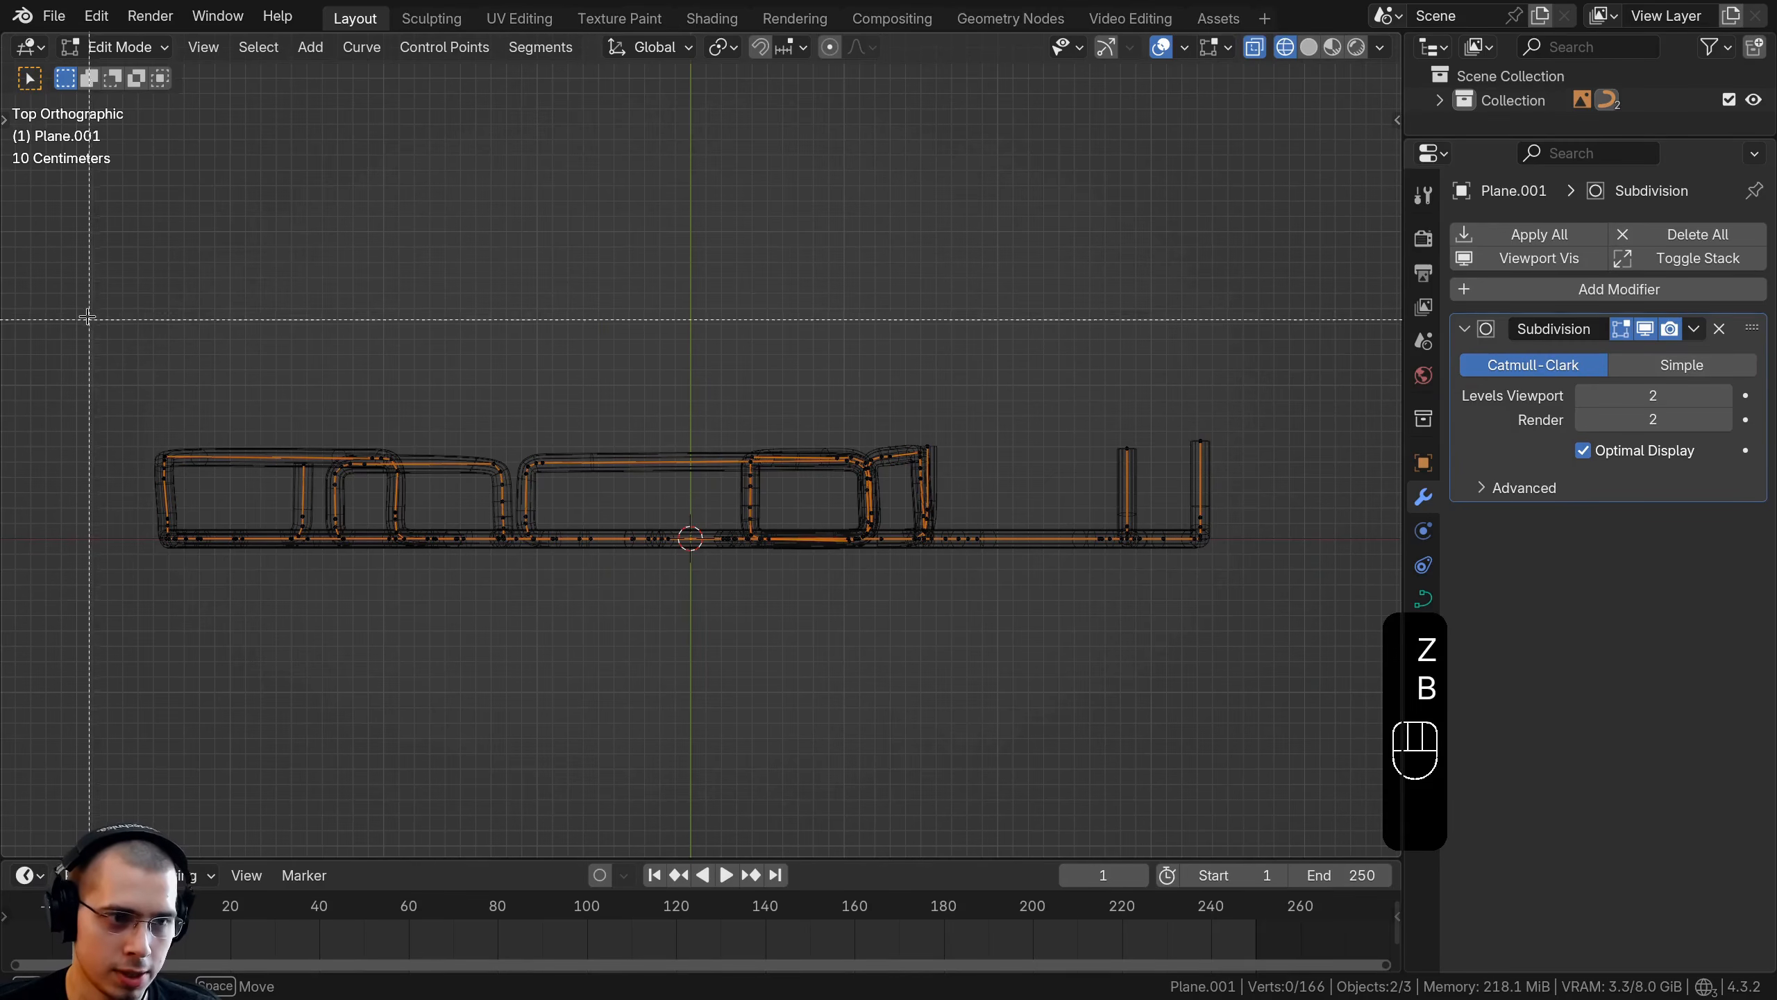
{"action": "mouse_move", "coordinate": [87, 314]}
{"action": "left_mouse_down"}
{"action": "mouse_move", "coordinate": [1138, 466]}
{"action": "mouse_move", "coordinate": [1287, 466]}
{"action": "left_mouse_up"}
Return to solid shading and scale the selected rear points down along global Y to even out their depth
{"action": "key", "text": "z"}
{"action": "key", "text": "s"}
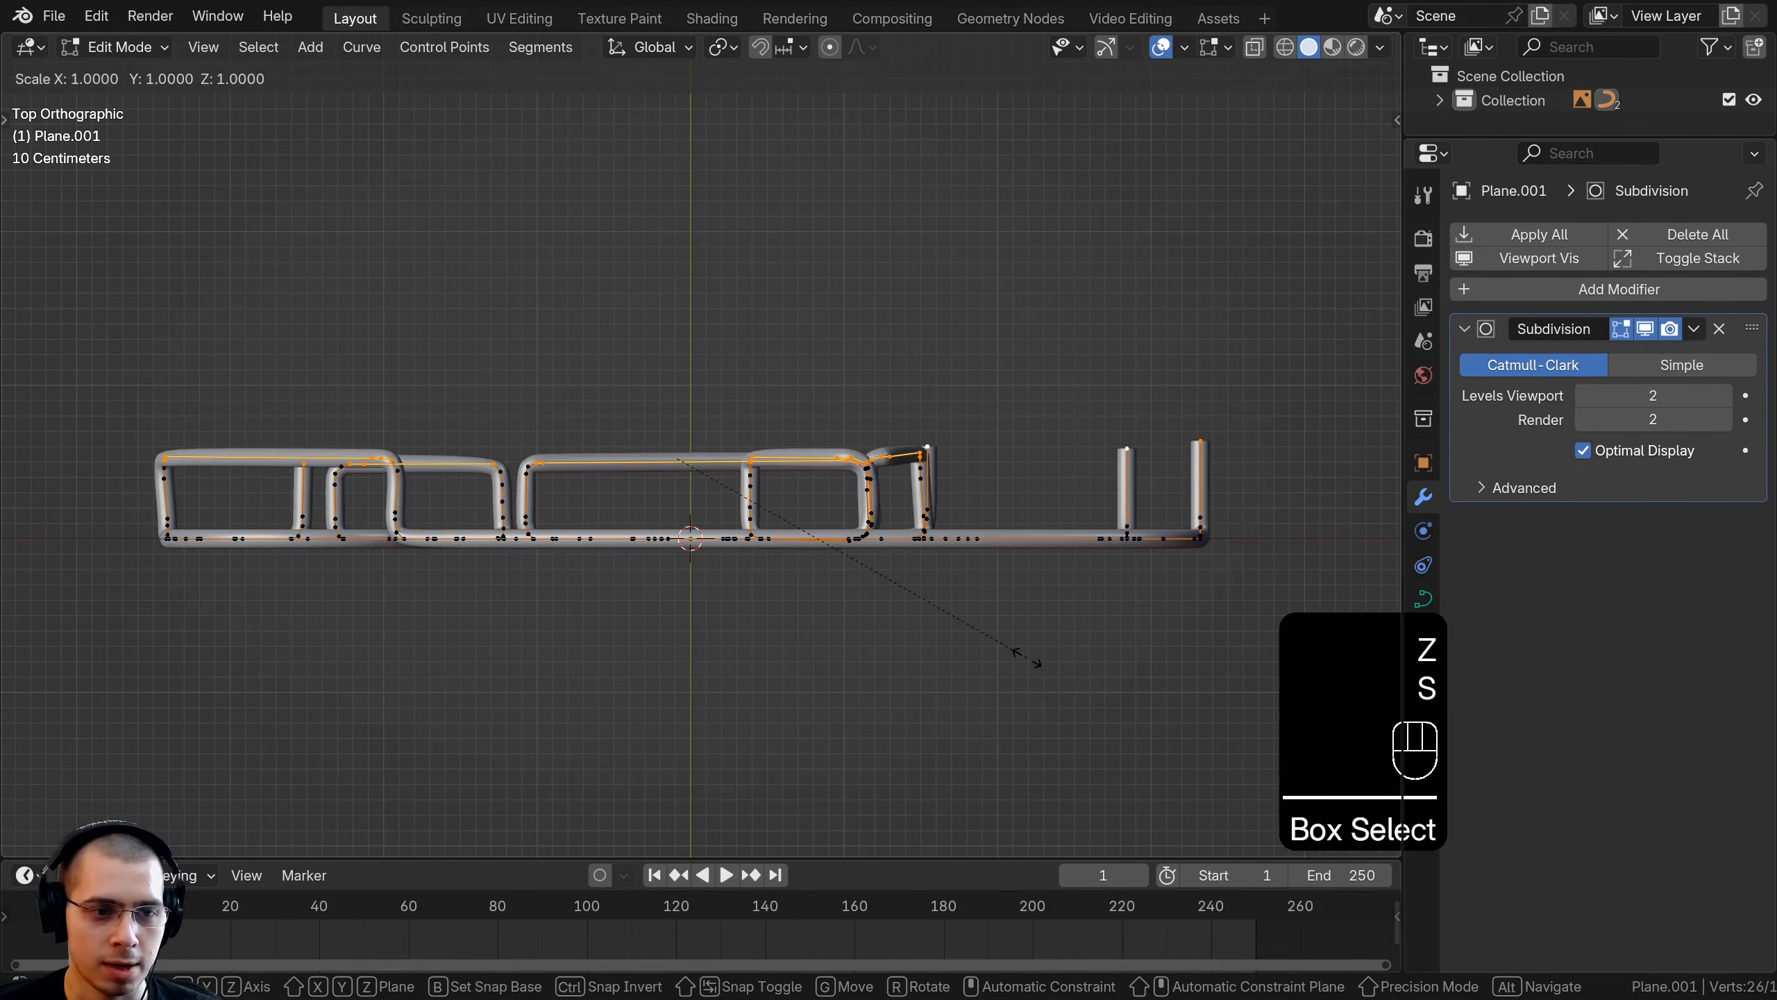
{"action": "key", "text": "z"}
{"action": "key", "text": "x"}
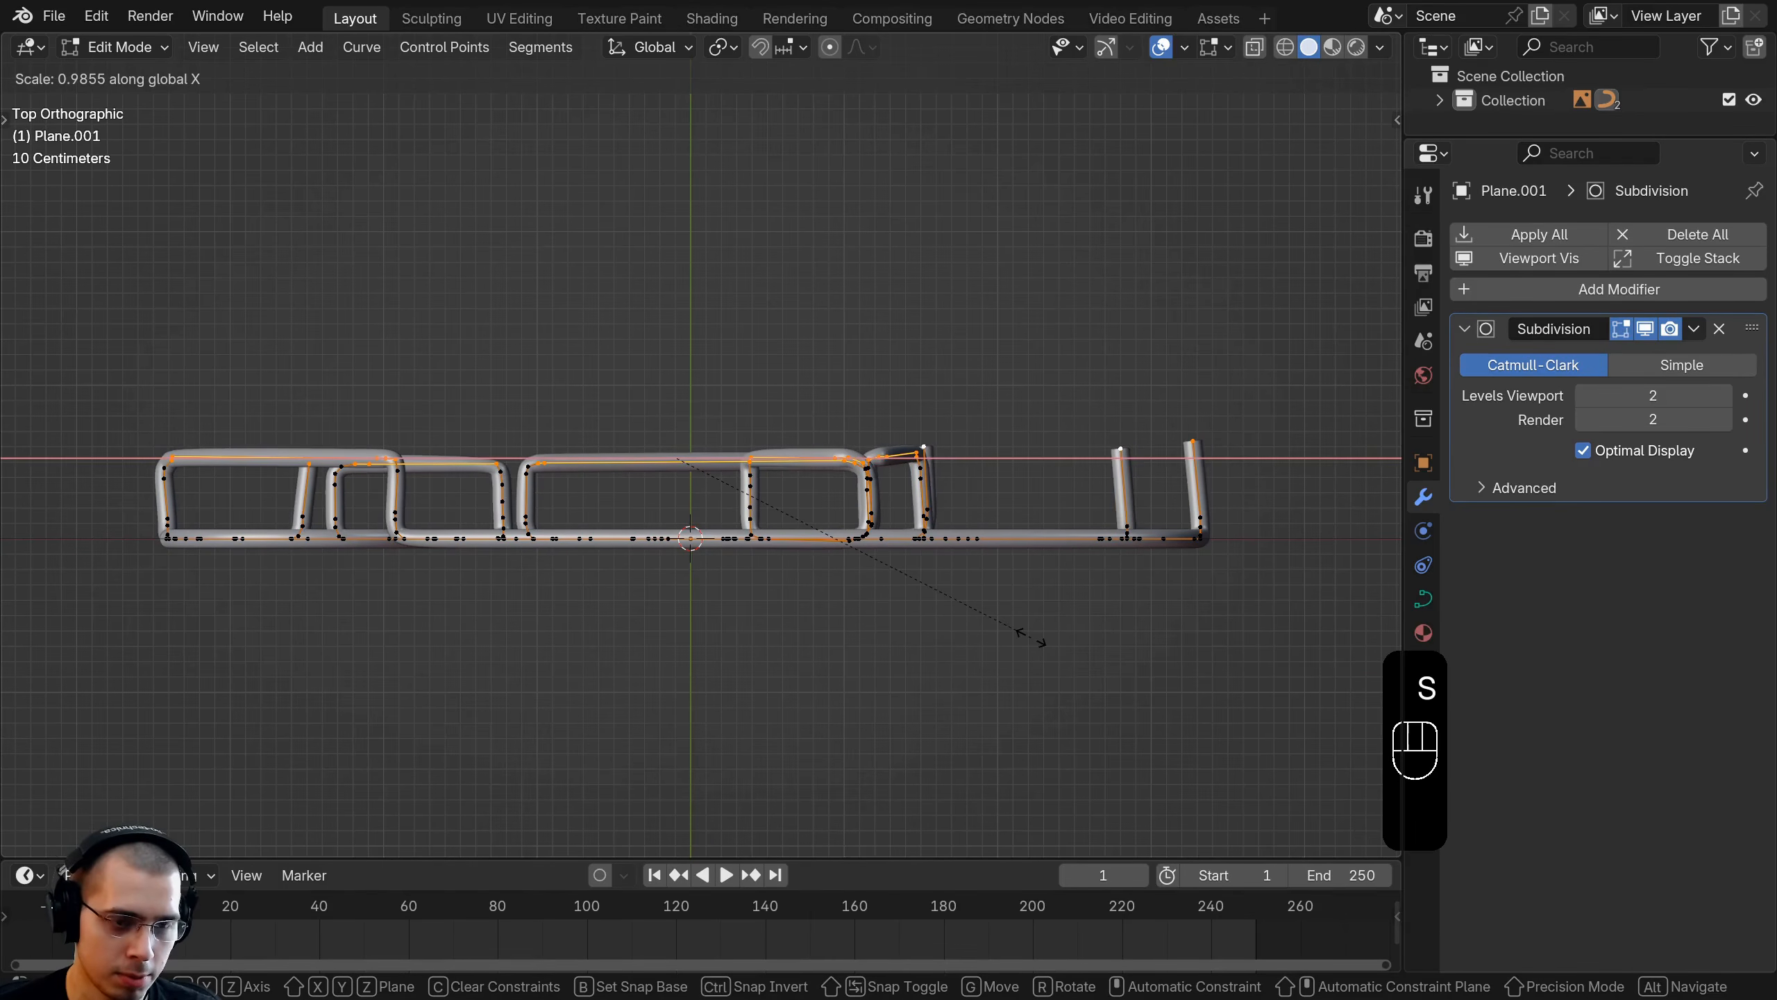
{"action": "key", "text": "y"}
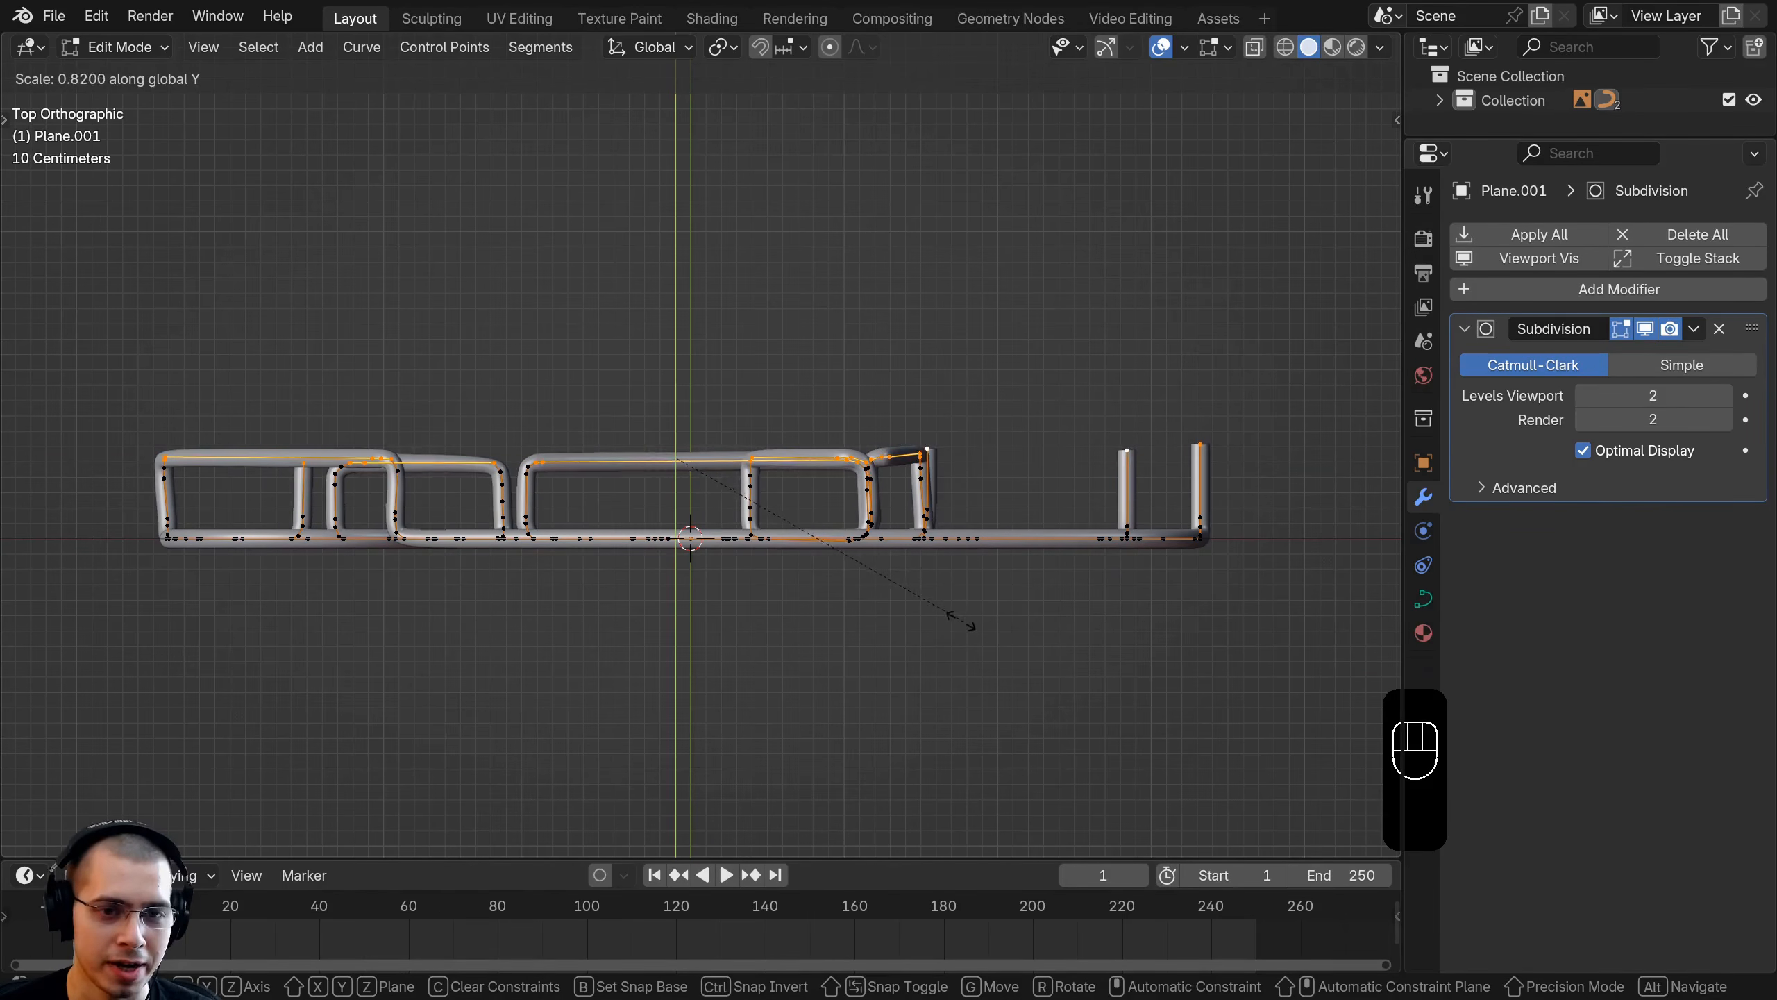
{"action": "left_click", "coordinate": [817, 551]}
{"action": "scroll", "coordinate": [777, 501], "scroll_direction": "up", "scroll_amount": 2}
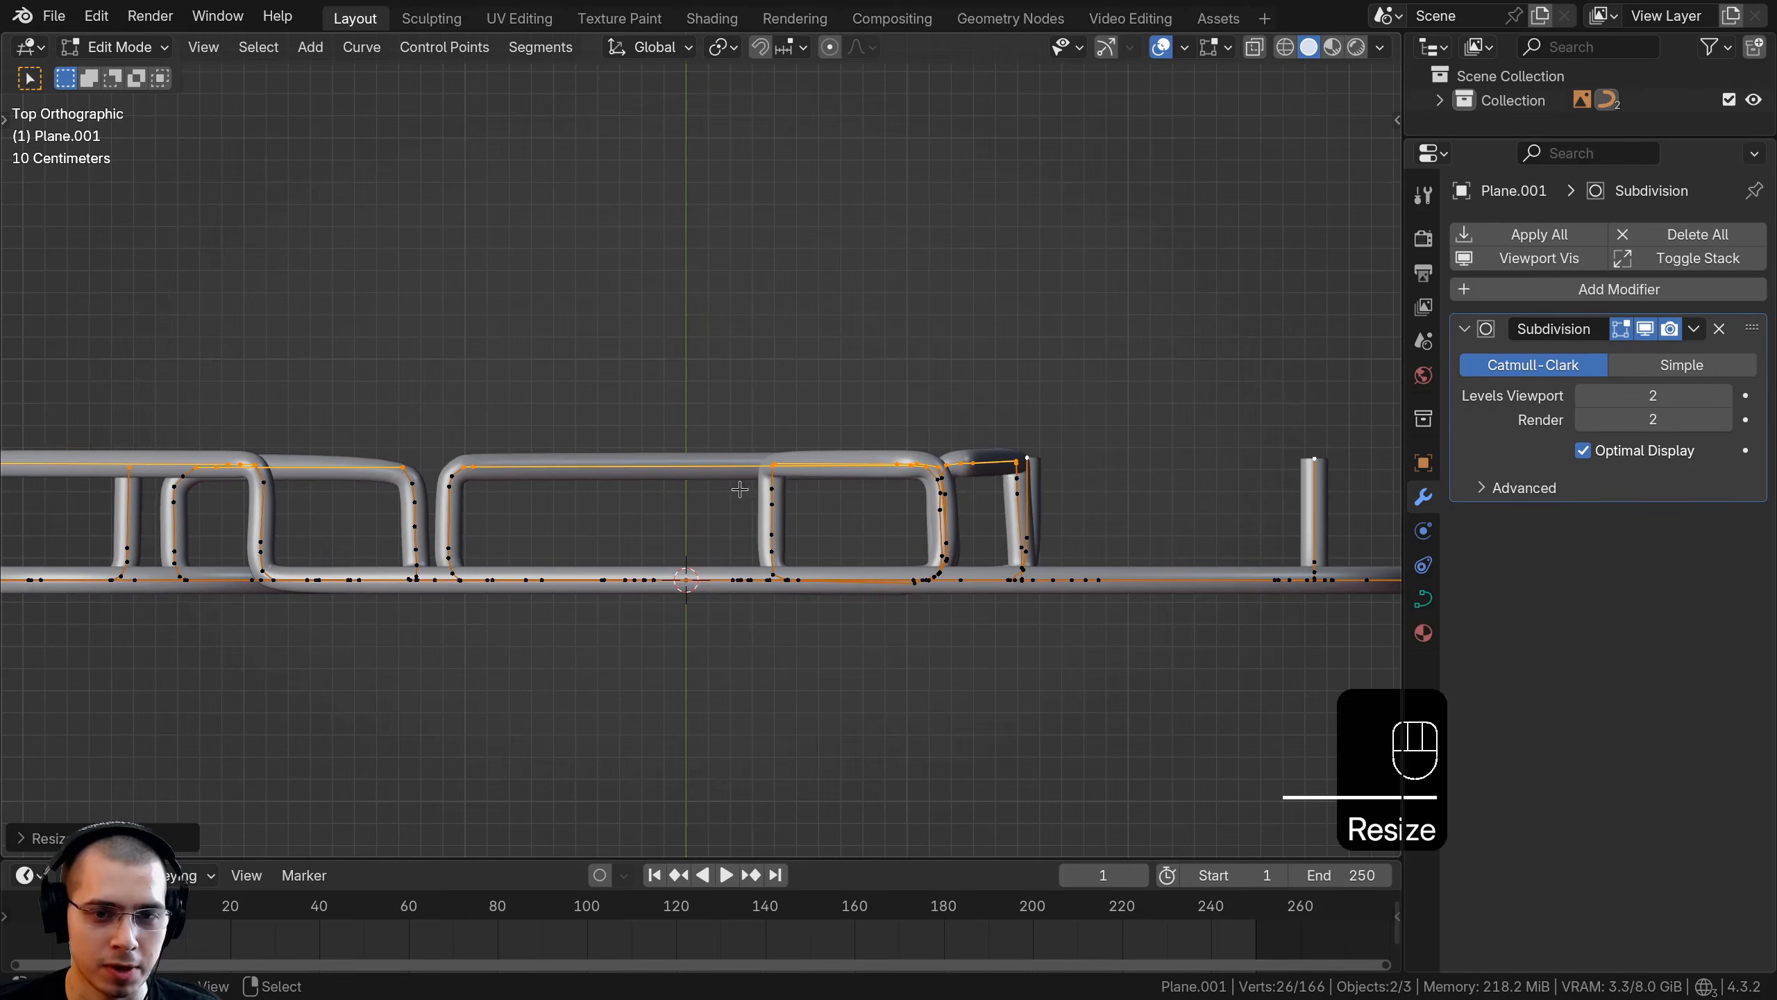
In top wireframe view, box-select the rear connector points of both curves and move them about -0.08 m along global Y
{"action": "scroll", "coordinate": [792, 489], "scroll_direction": "down", "scroll_amount": 2}
{"action": "mouse_move", "coordinate": [776, 514]}
{"action": "middle_mouse_down"}
{"action": "mouse_move", "coordinate": [490, 437]}
{"action": "mouse_move", "coordinate": [629, 455]}
{"action": "mouse_move", "coordinate": [782, 520]}
{"action": "middle_mouse_up"}
{"action": "key", "text": "KP_7"}
{"action": "key", "text": "z"}
{"action": "left_click", "coordinate": [162, 389]}
{"action": "key", "text": "b"}
{"action": "left_click_drag", "start_coordinate": [56, 304], "coordinate": [1332, 506]}
{"action": "key", "text": "g"}
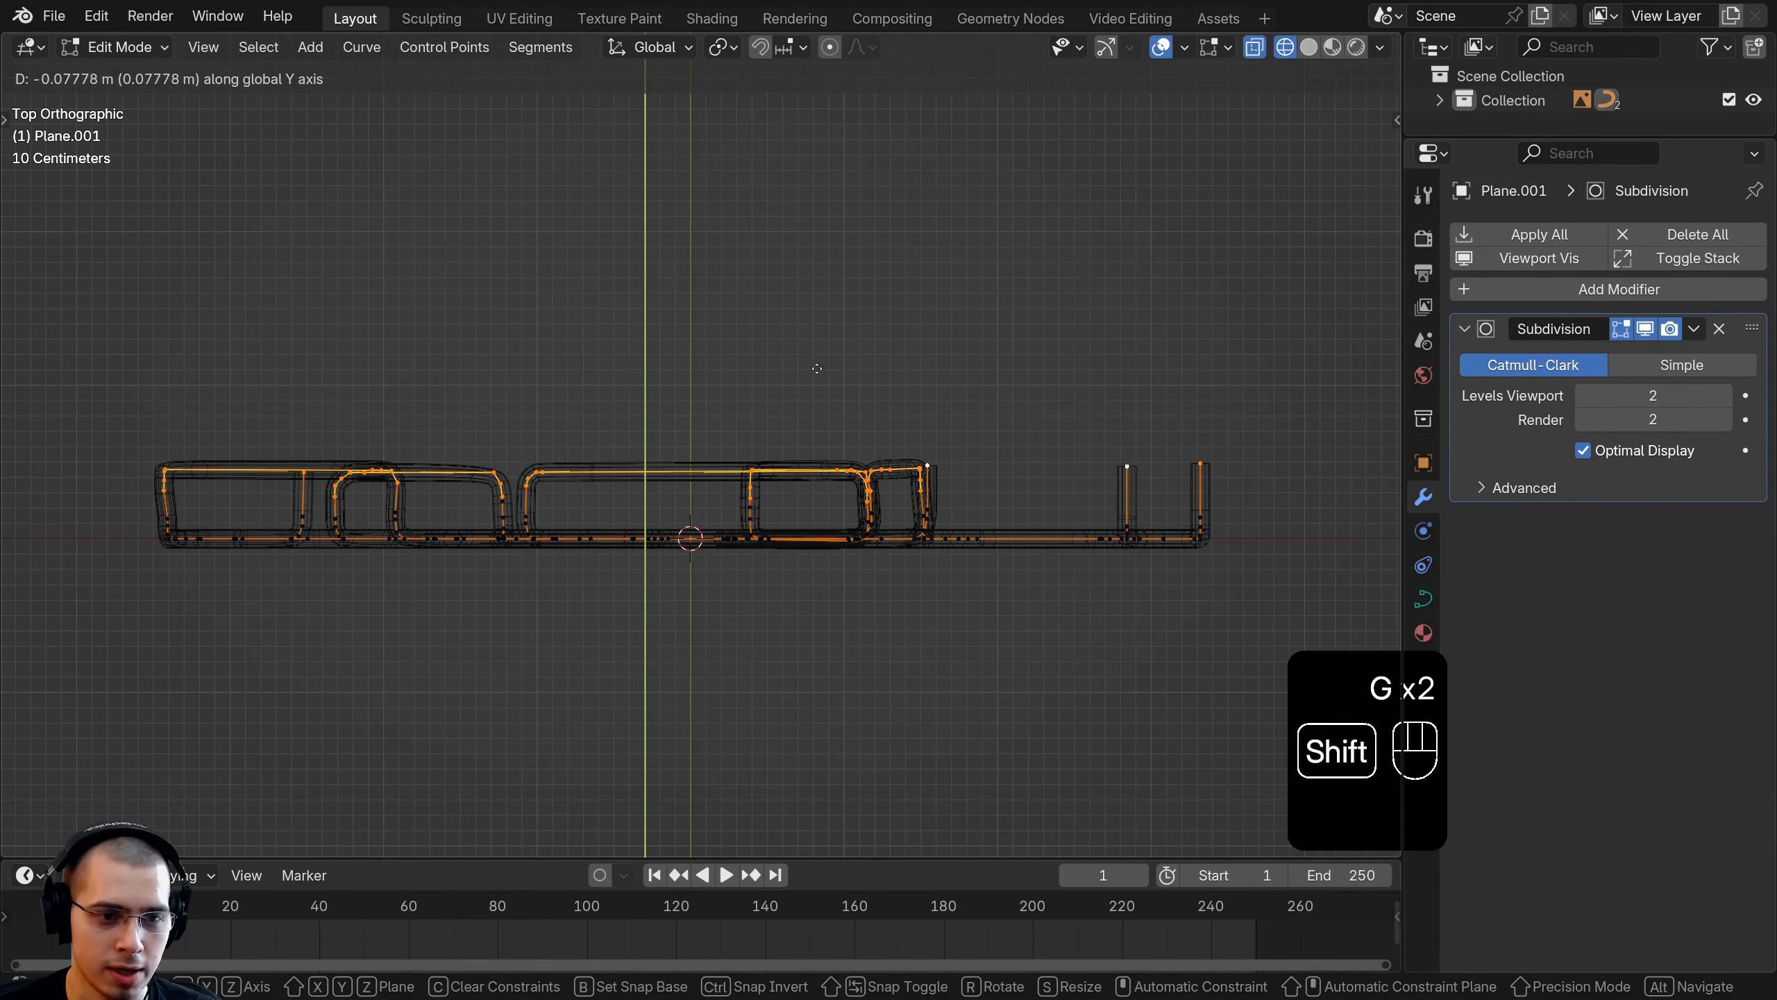
{"action": "left_click", "coordinate": [817, 367]}
Return to solid shading, finish editing both curves and save the file
{"action": "key", "text": "z"}
{"action": "left_click", "coordinate": [1039, 670]}
{"action": "scroll", "coordinate": [1039, 670], "scroll_direction": "down", "scroll_amount": 4}
{"action": "key", "text": "Tab"}
{"action": "mouse_move", "coordinate": [1036, 658]}
{"action": "middle_mouse_down"}
{"action": "mouse_move", "coordinate": [950, 381]}
{"action": "mouse_move", "coordinate": [804, 508]}
{"action": "mouse_move", "coordinate": [837, 338]}
{"action": "middle_mouse_up"}
{"action": "left_click", "coordinate": [801, 512]}
{"action": "key", "text": "ctrl+s"}
Assign an Environment Texture to the world background color and load brown_photostudio_02_1k.hdr into it
{"action": "scroll", "coordinate": [801, 512], "scroll_direction": "up", "scroll_amount": 3}
{"action": "left_click", "coordinate": [1423, 378]}
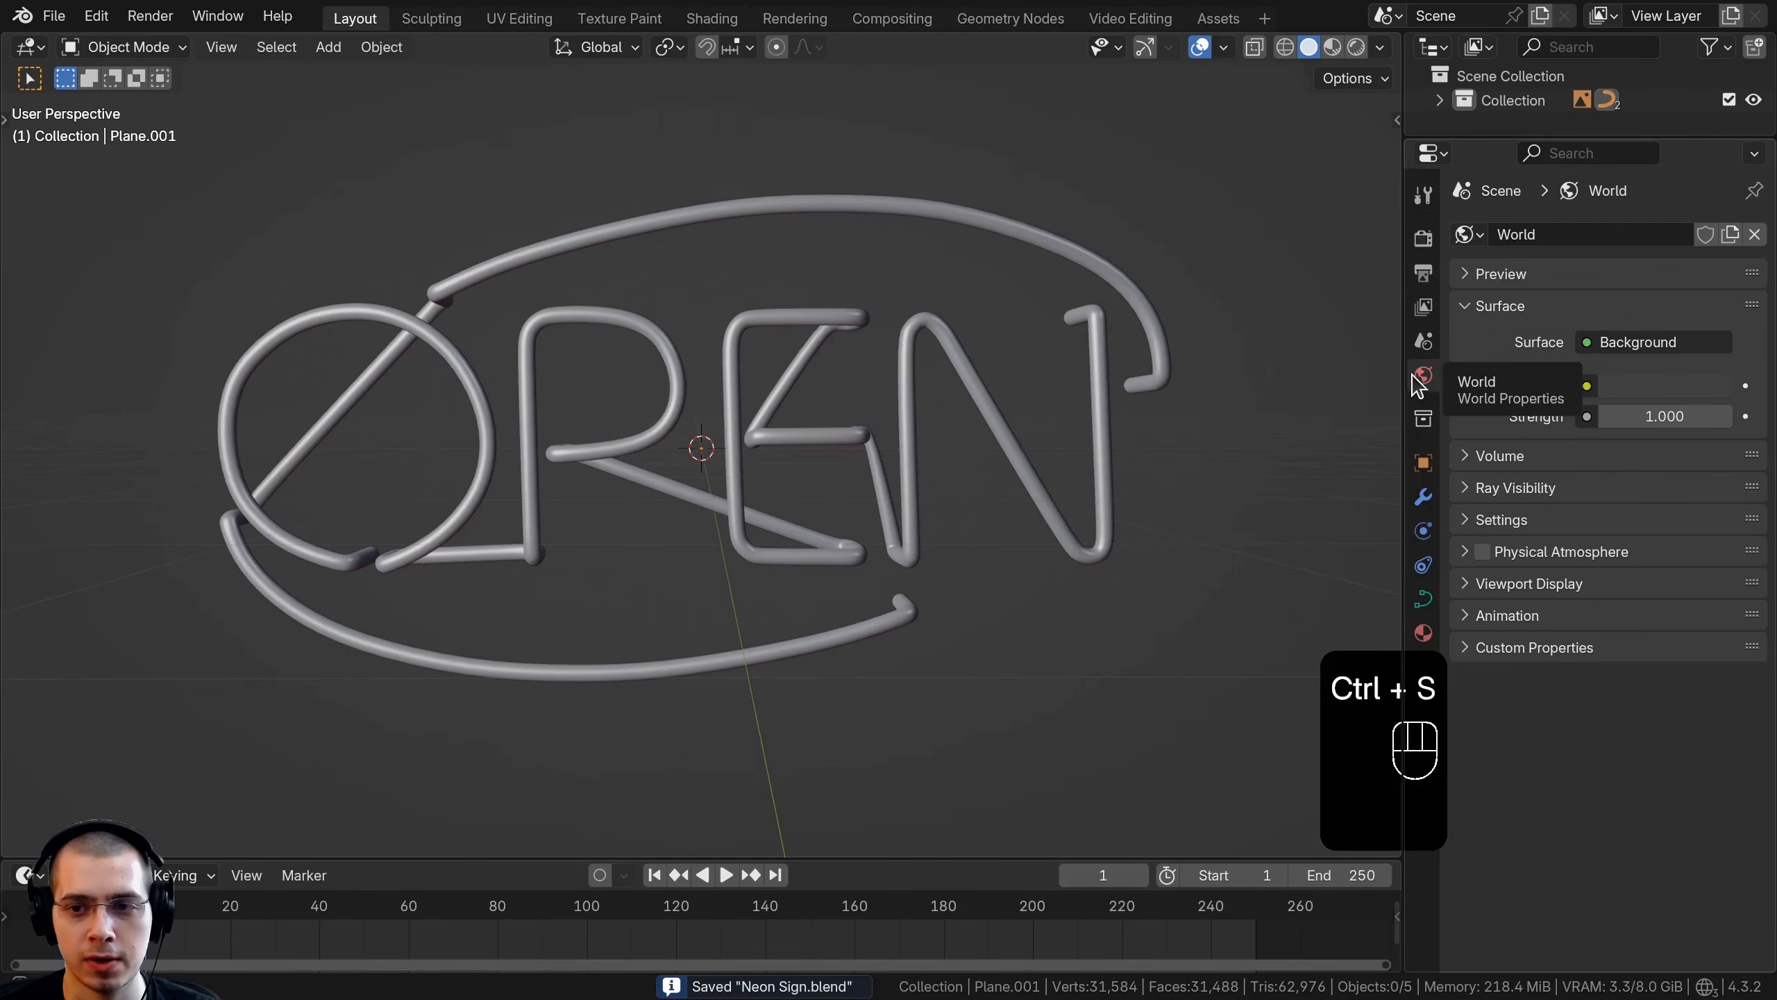
{"action": "left_click_drag", "start_coordinate": [1403, 366], "coordinate": [1314, 210]}
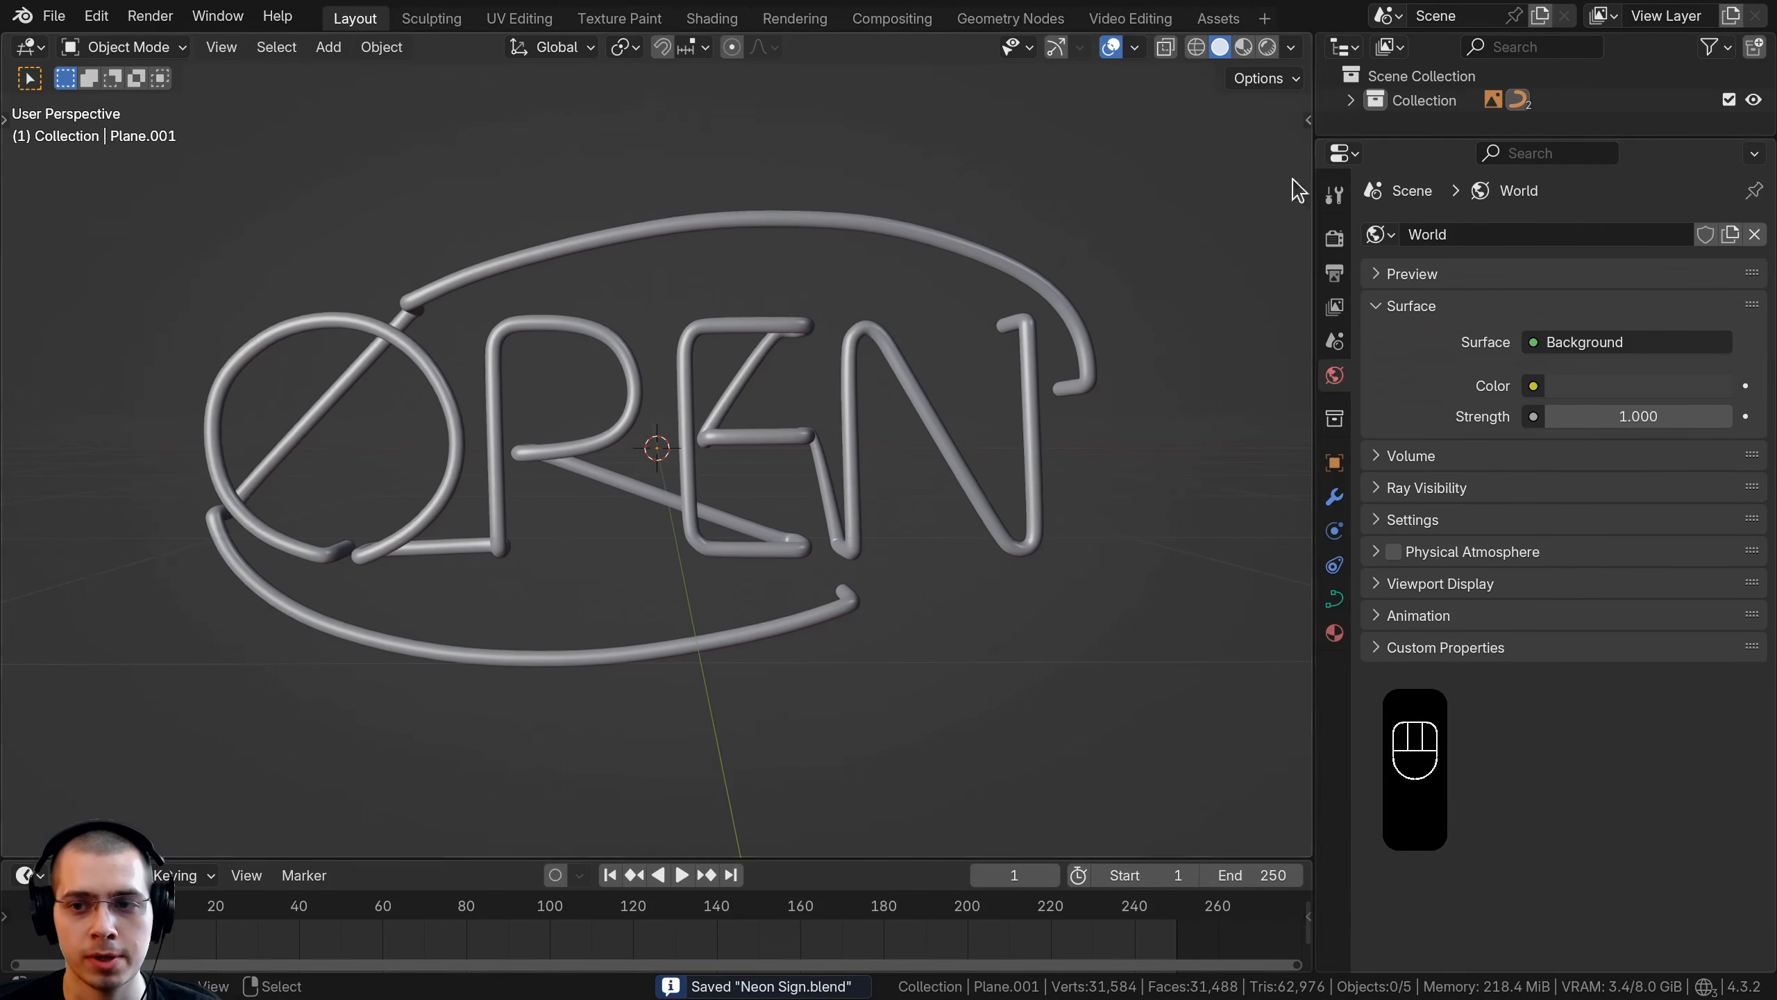
{"action": "left_click", "coordinate": [1533, 386]}
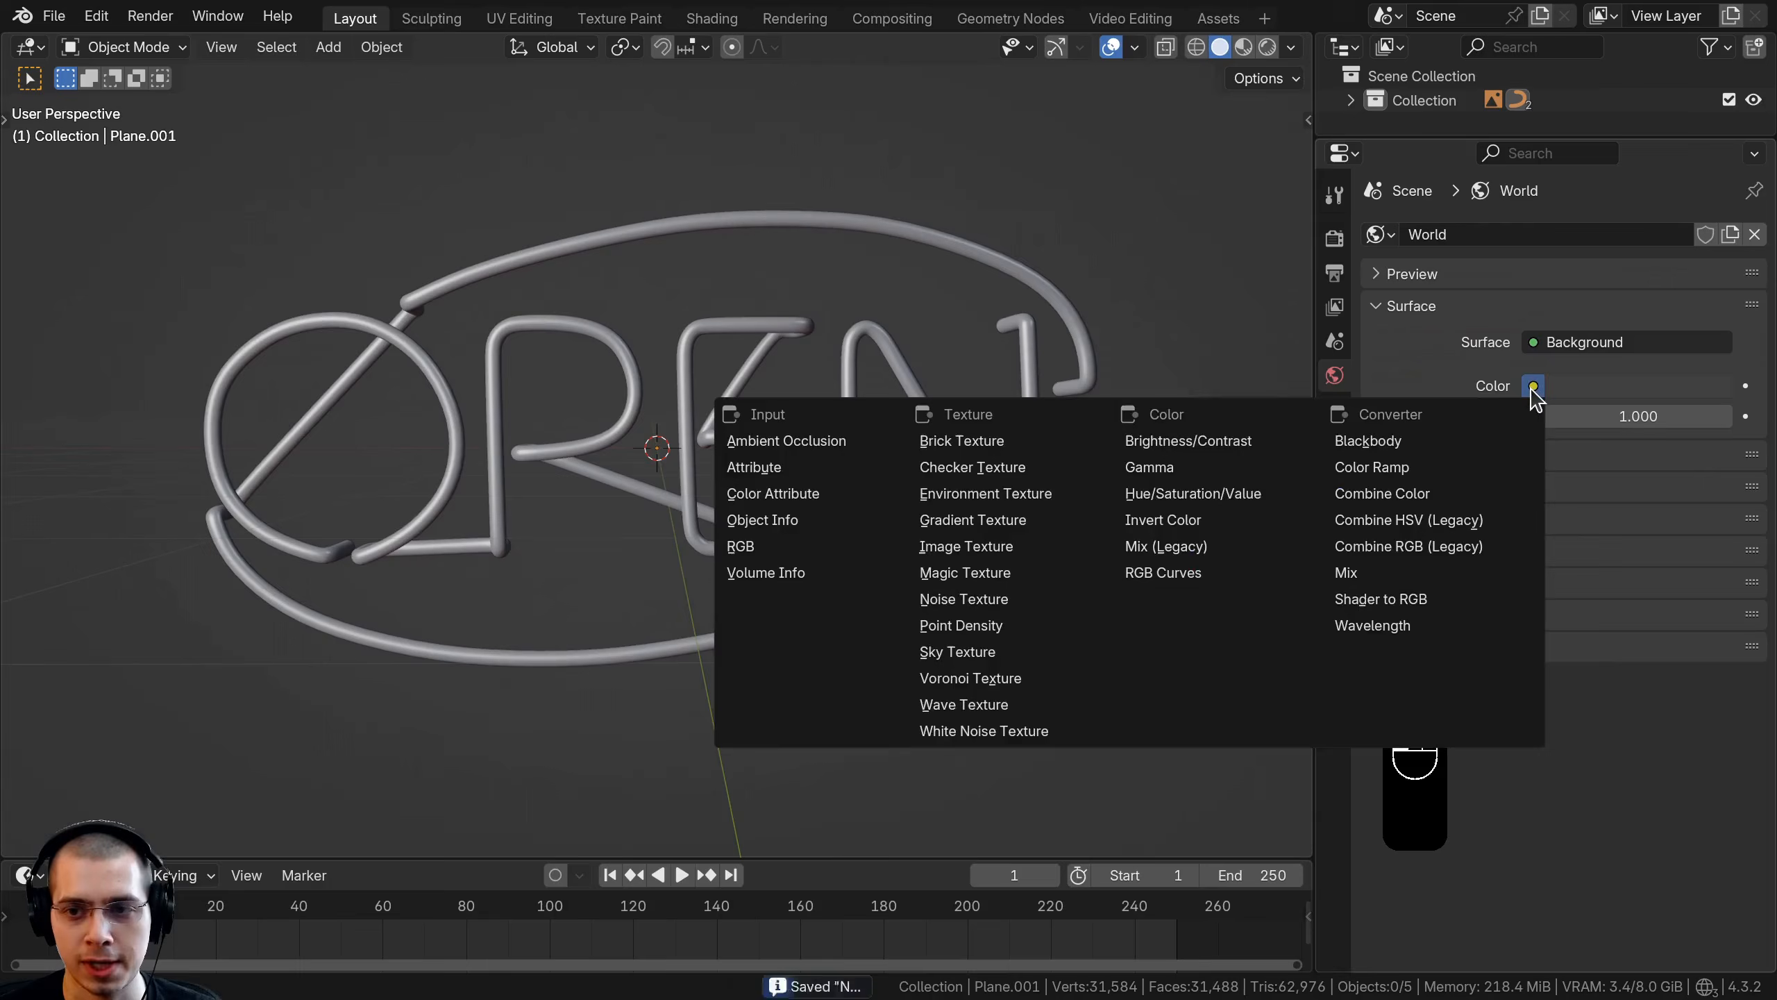
{"action": "left_click", "coordinate": [993, 494]}
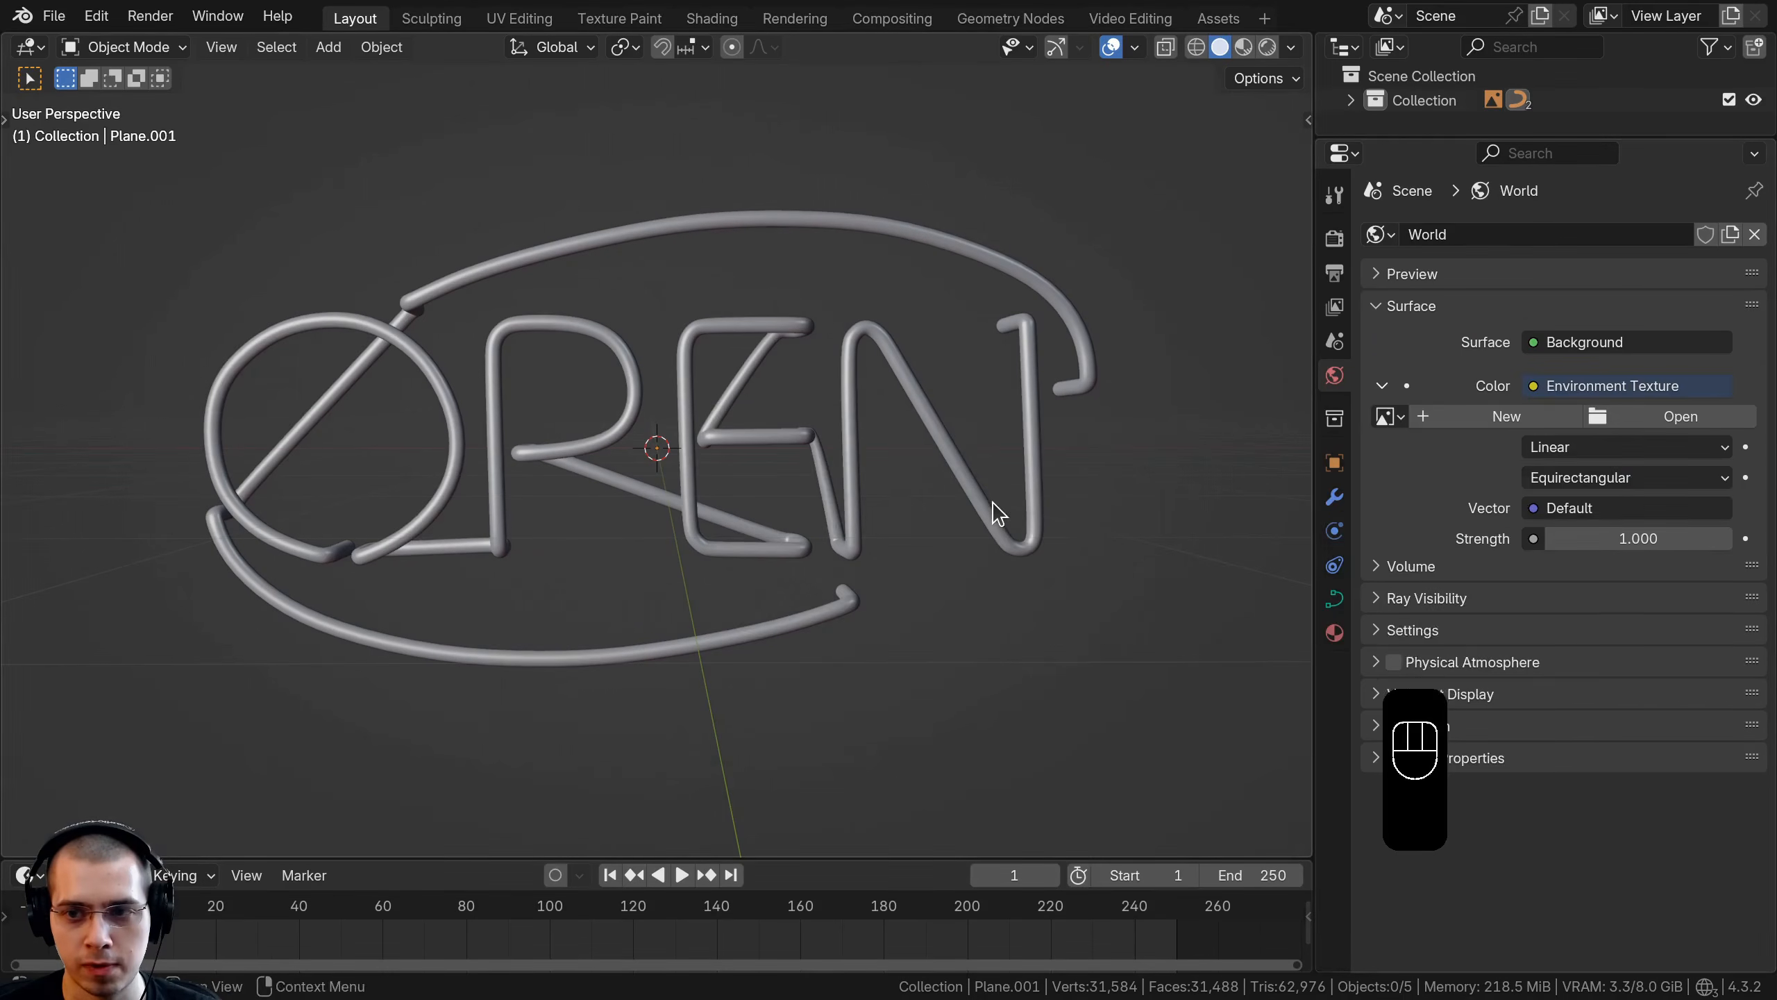
{"action": "left_click", "coordinate": [1662, 420]}
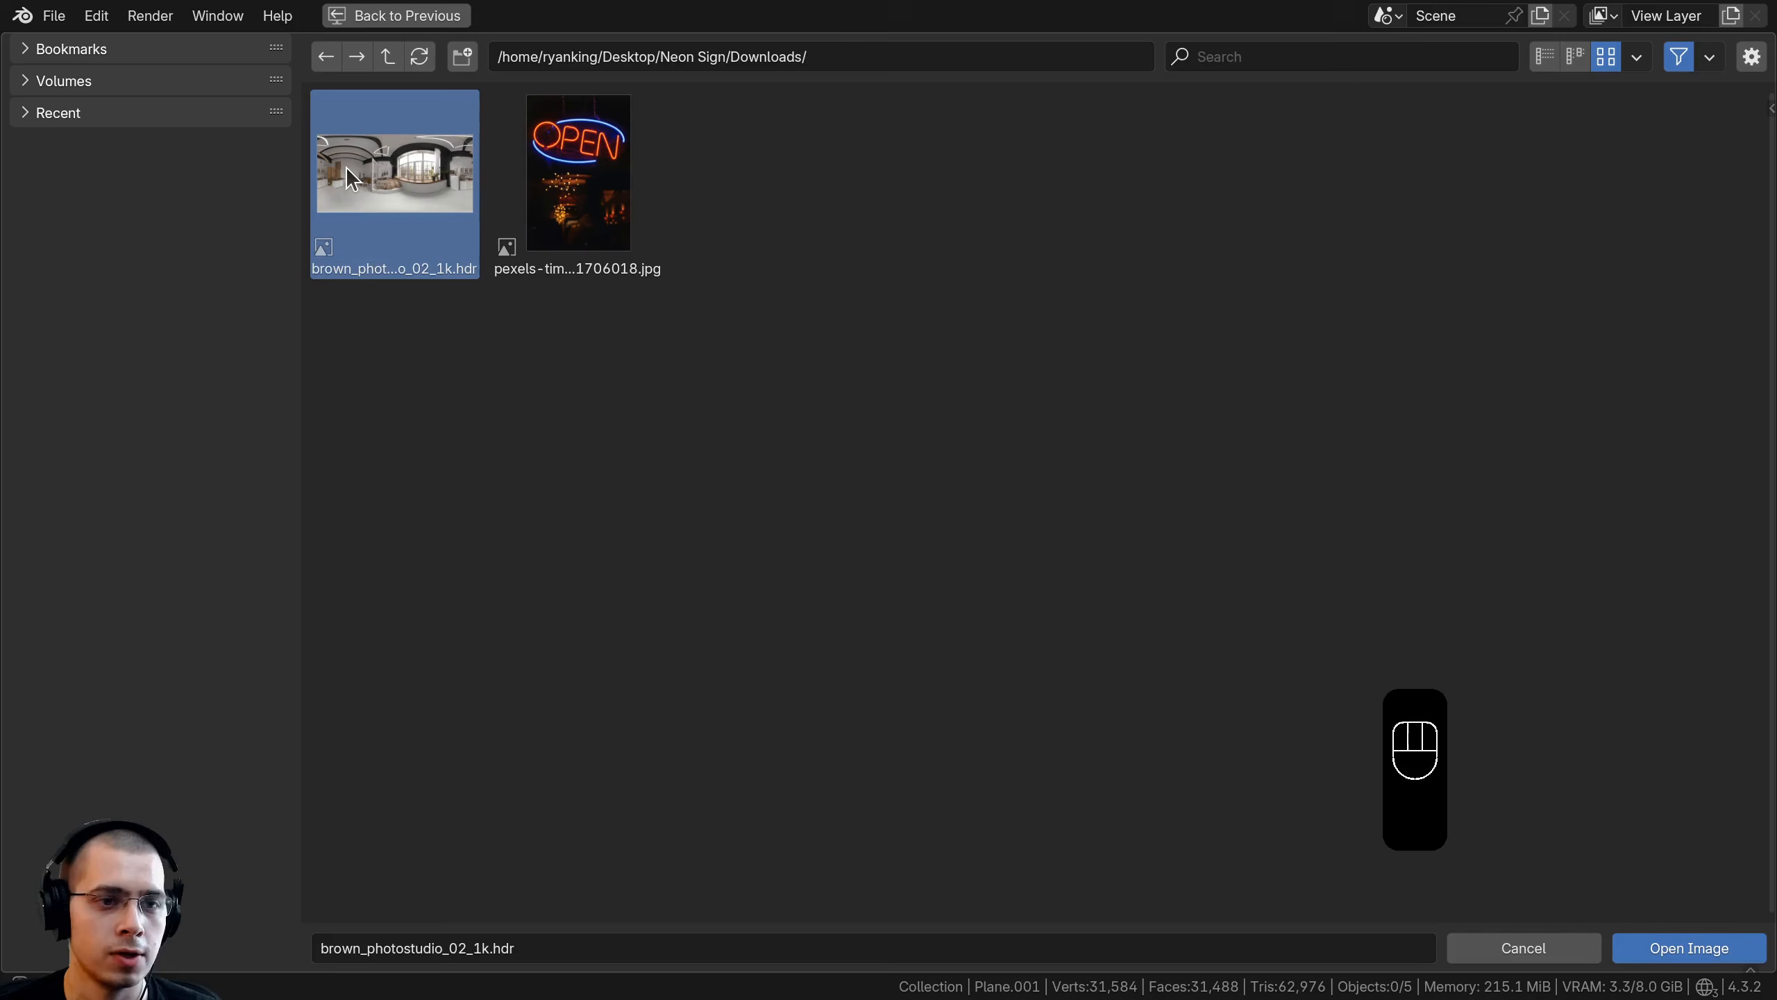
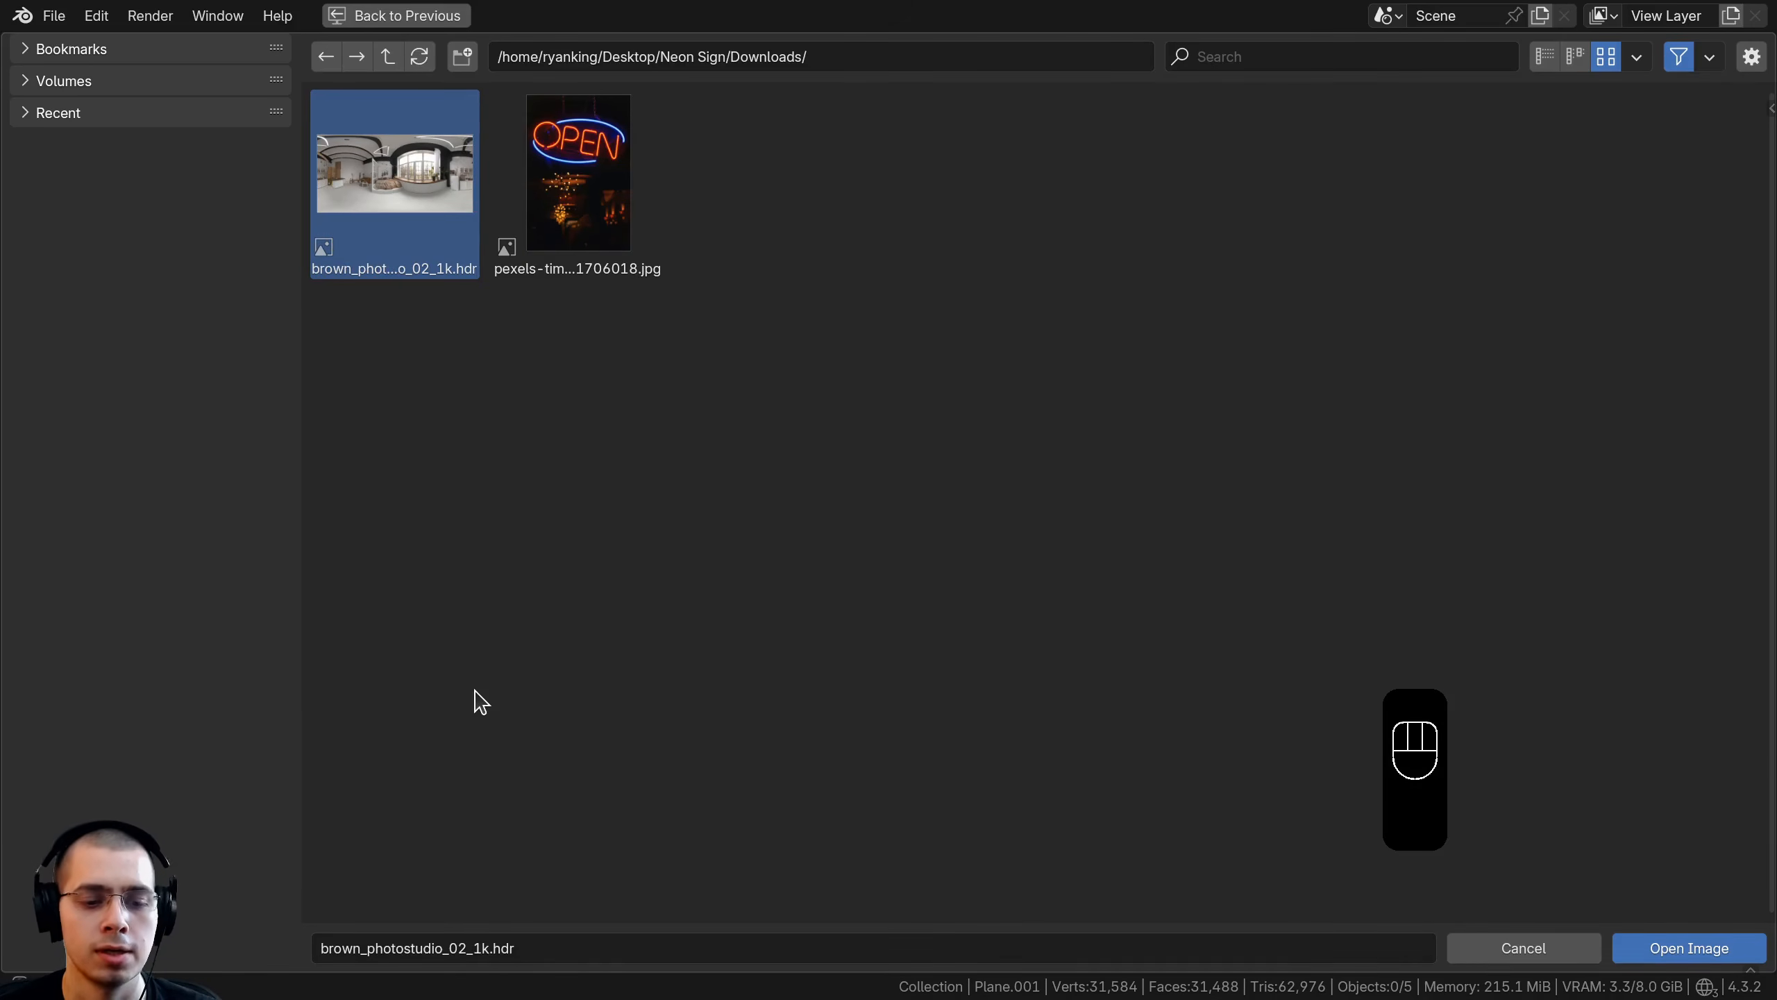
{"action": "left_click", "coordinate": [1691, 952]}
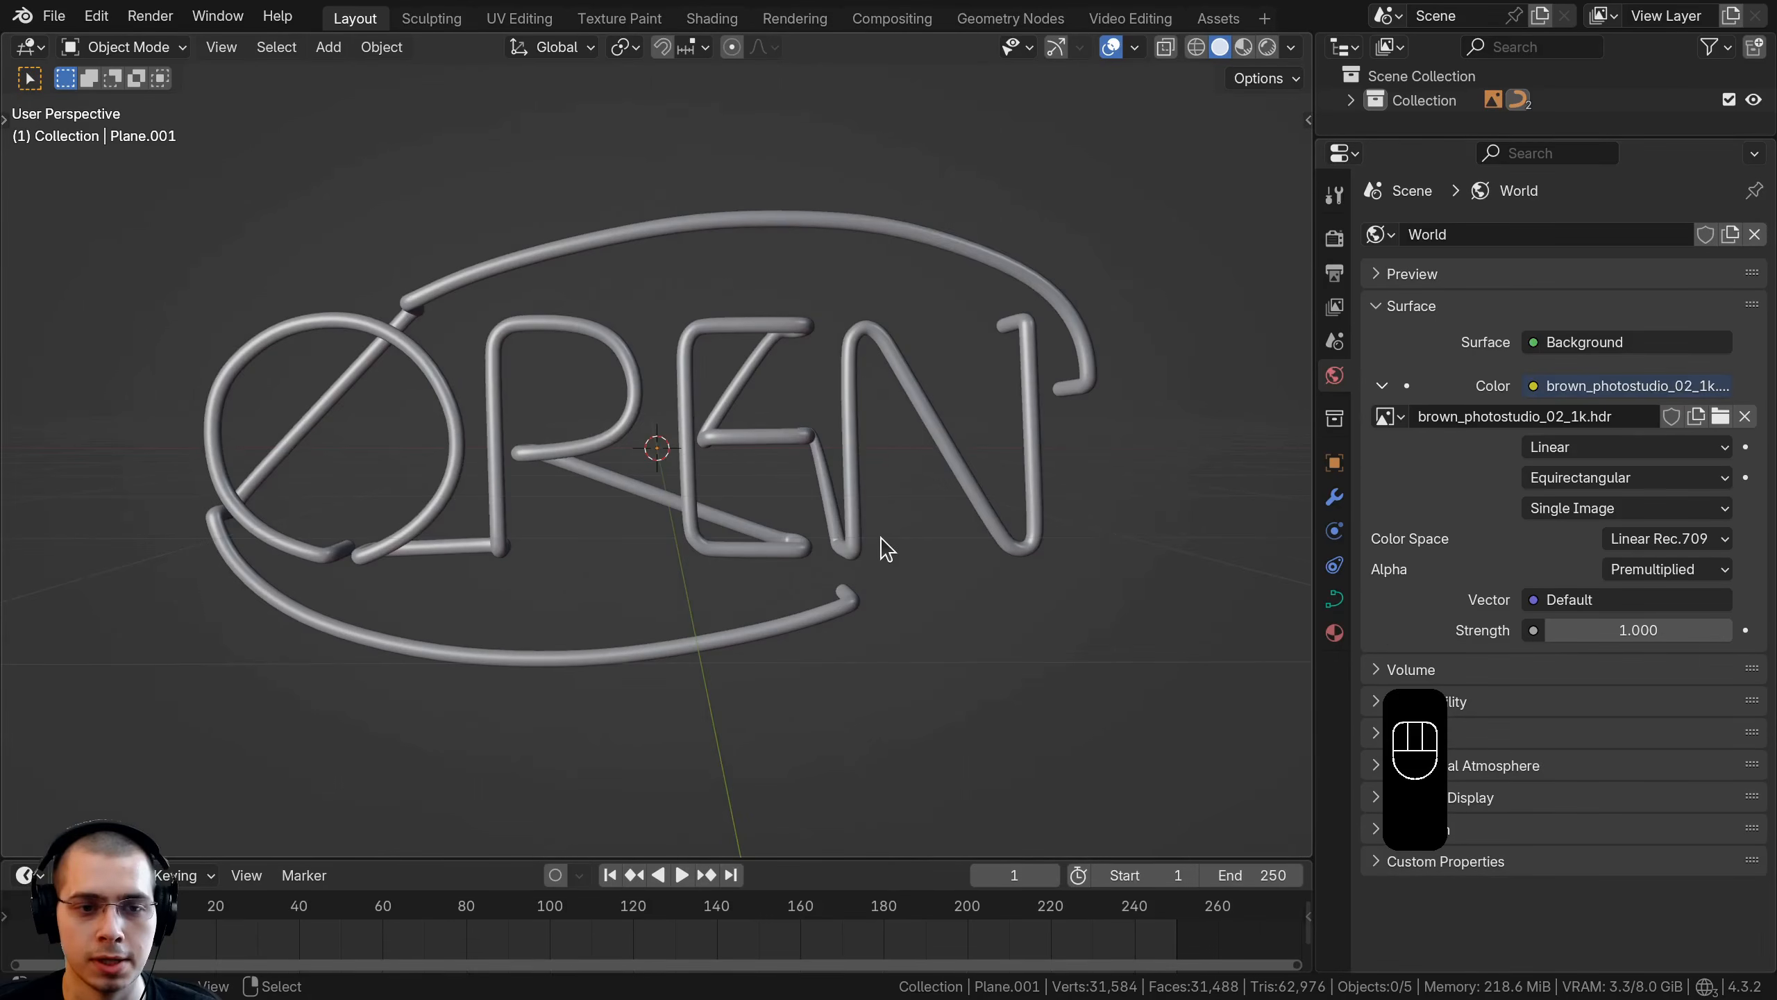
Switch the viewport to rendered shading to preview the sign under the HDRI lighting
{"action": "key", "text": "z"}
{"action": "left_click", "coordinate": [1274, 307]}
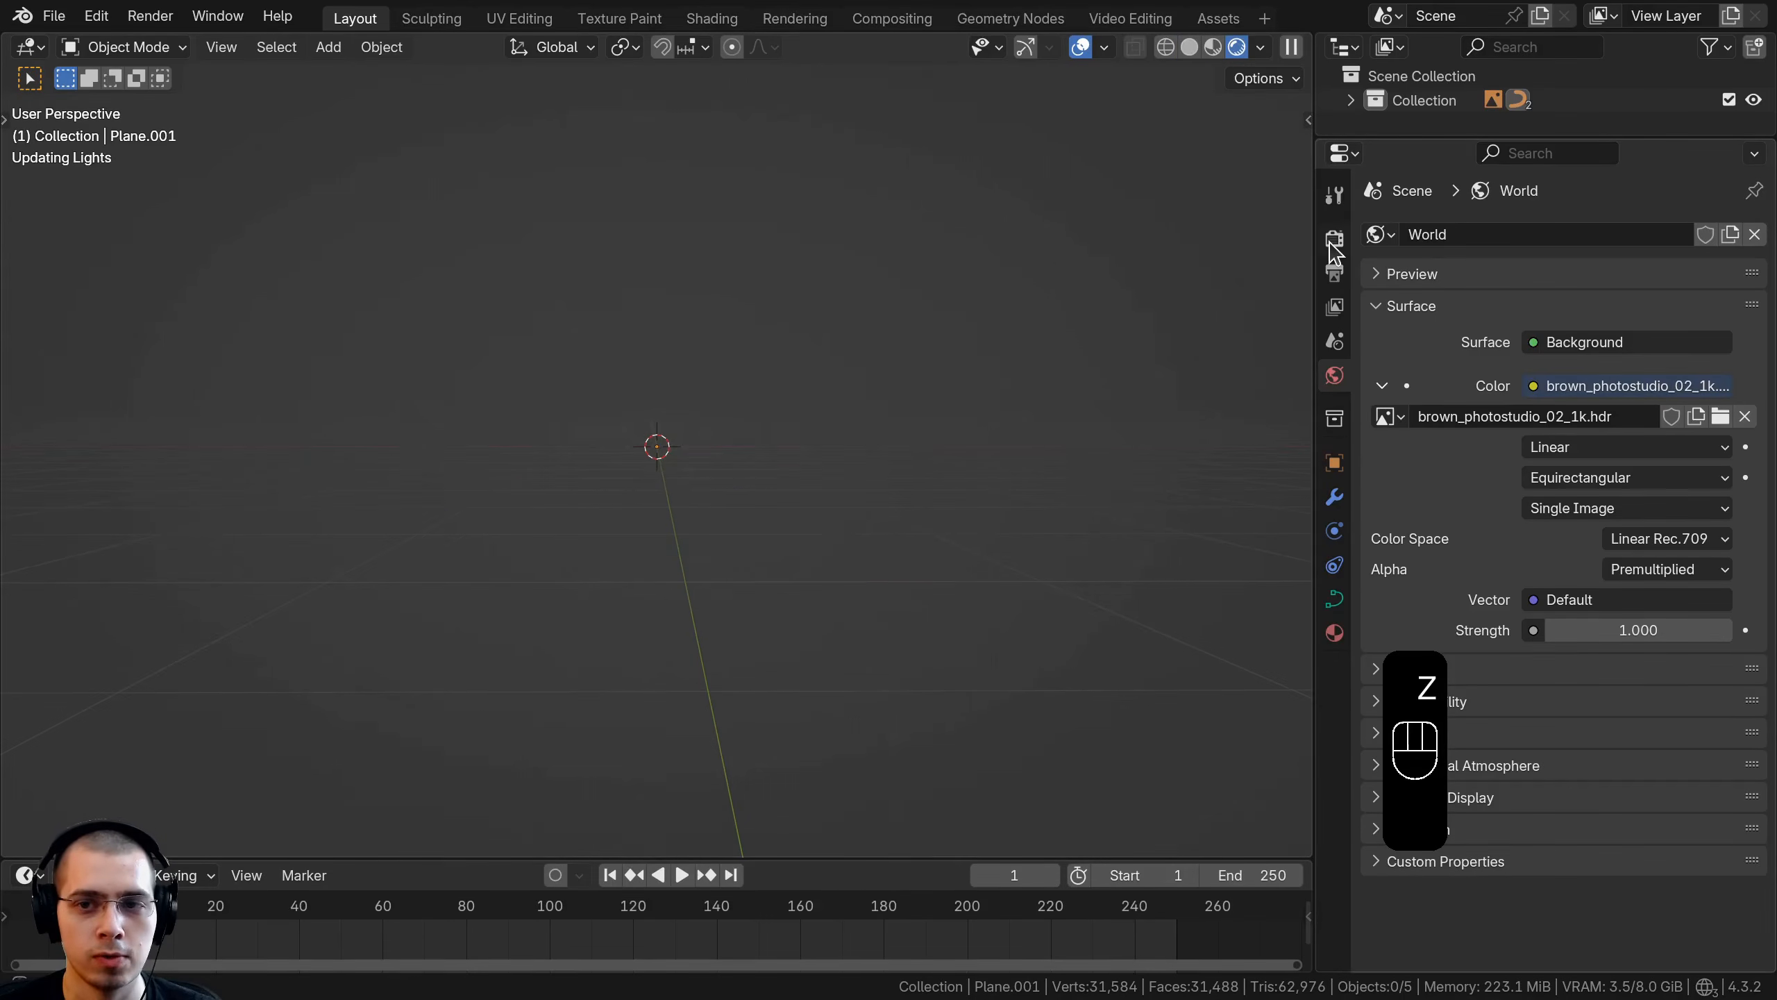
{"action": "scroll", "coordinate": [885, 322], "scroll_direction": "up", "scroll_amount": 4}
{"action": "scroll", "coordinate": [885, 322], "scroll_direction": "up", "scroll_amount": 2}
Set the color management look of the render to Medium High Contrast
{"action": "left_click", "coordinate": [1335, 238]}
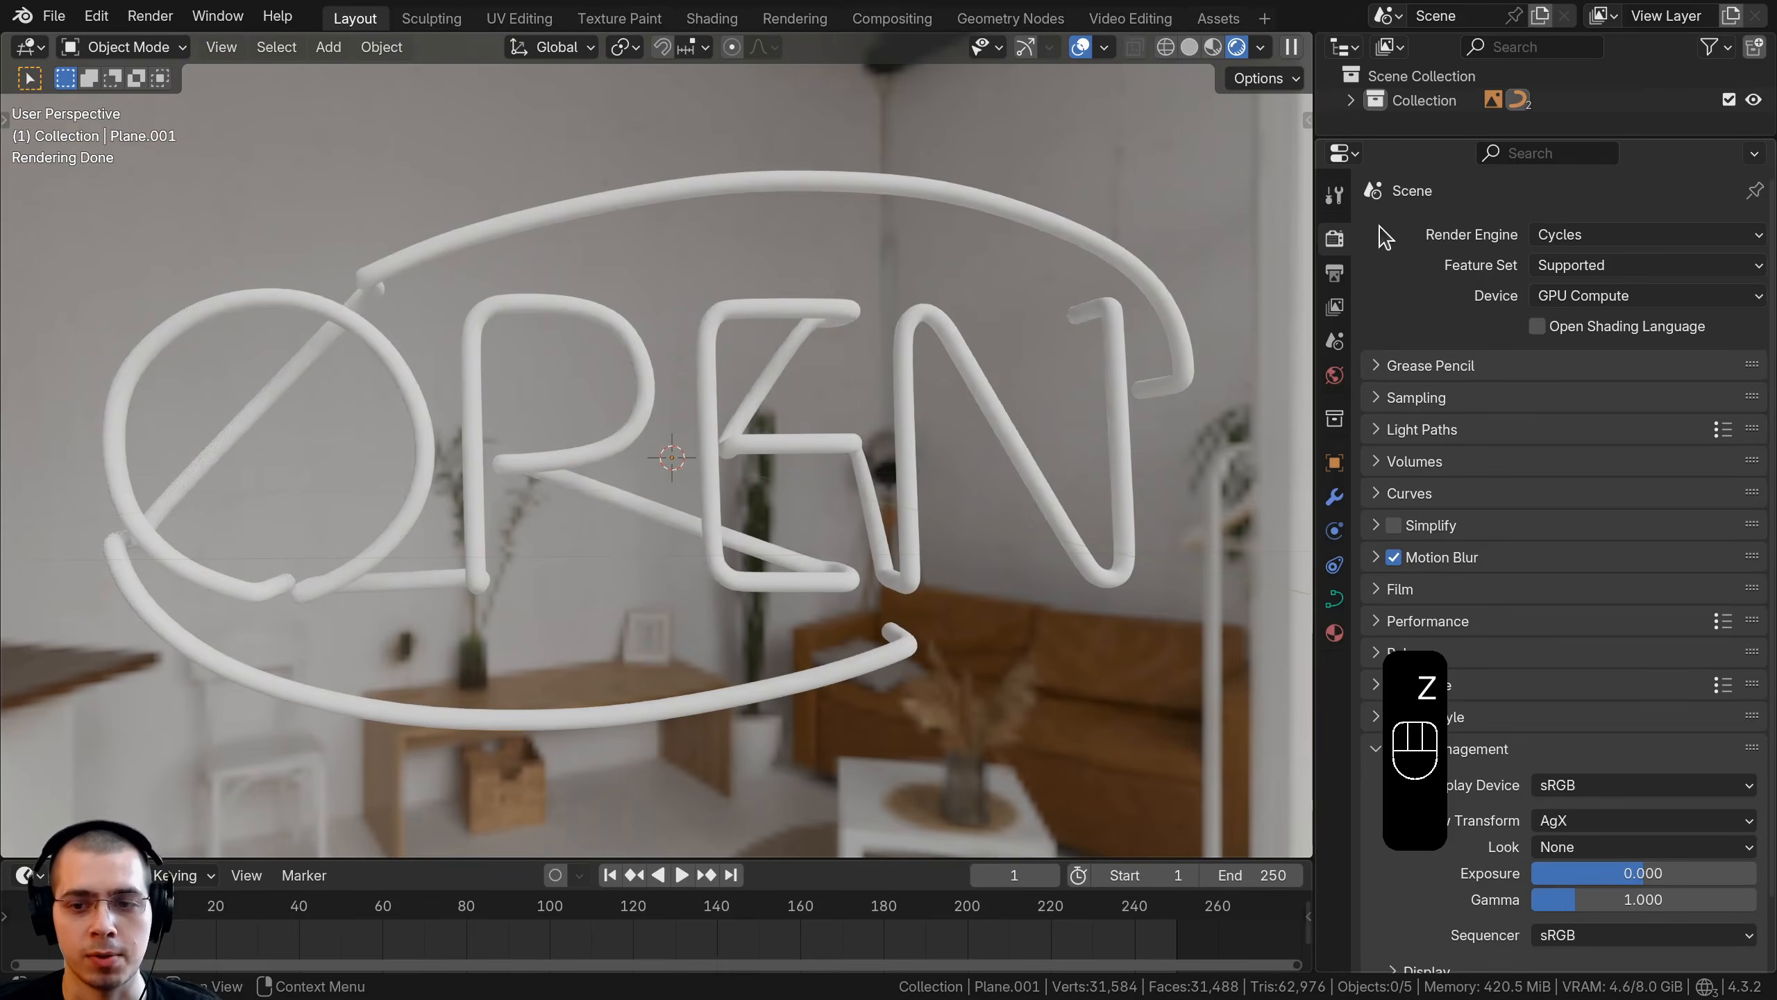
{"action": "scroll", "coordinate": [1413, 246], "scroll_direction": "down", "scroll_amount": 2}
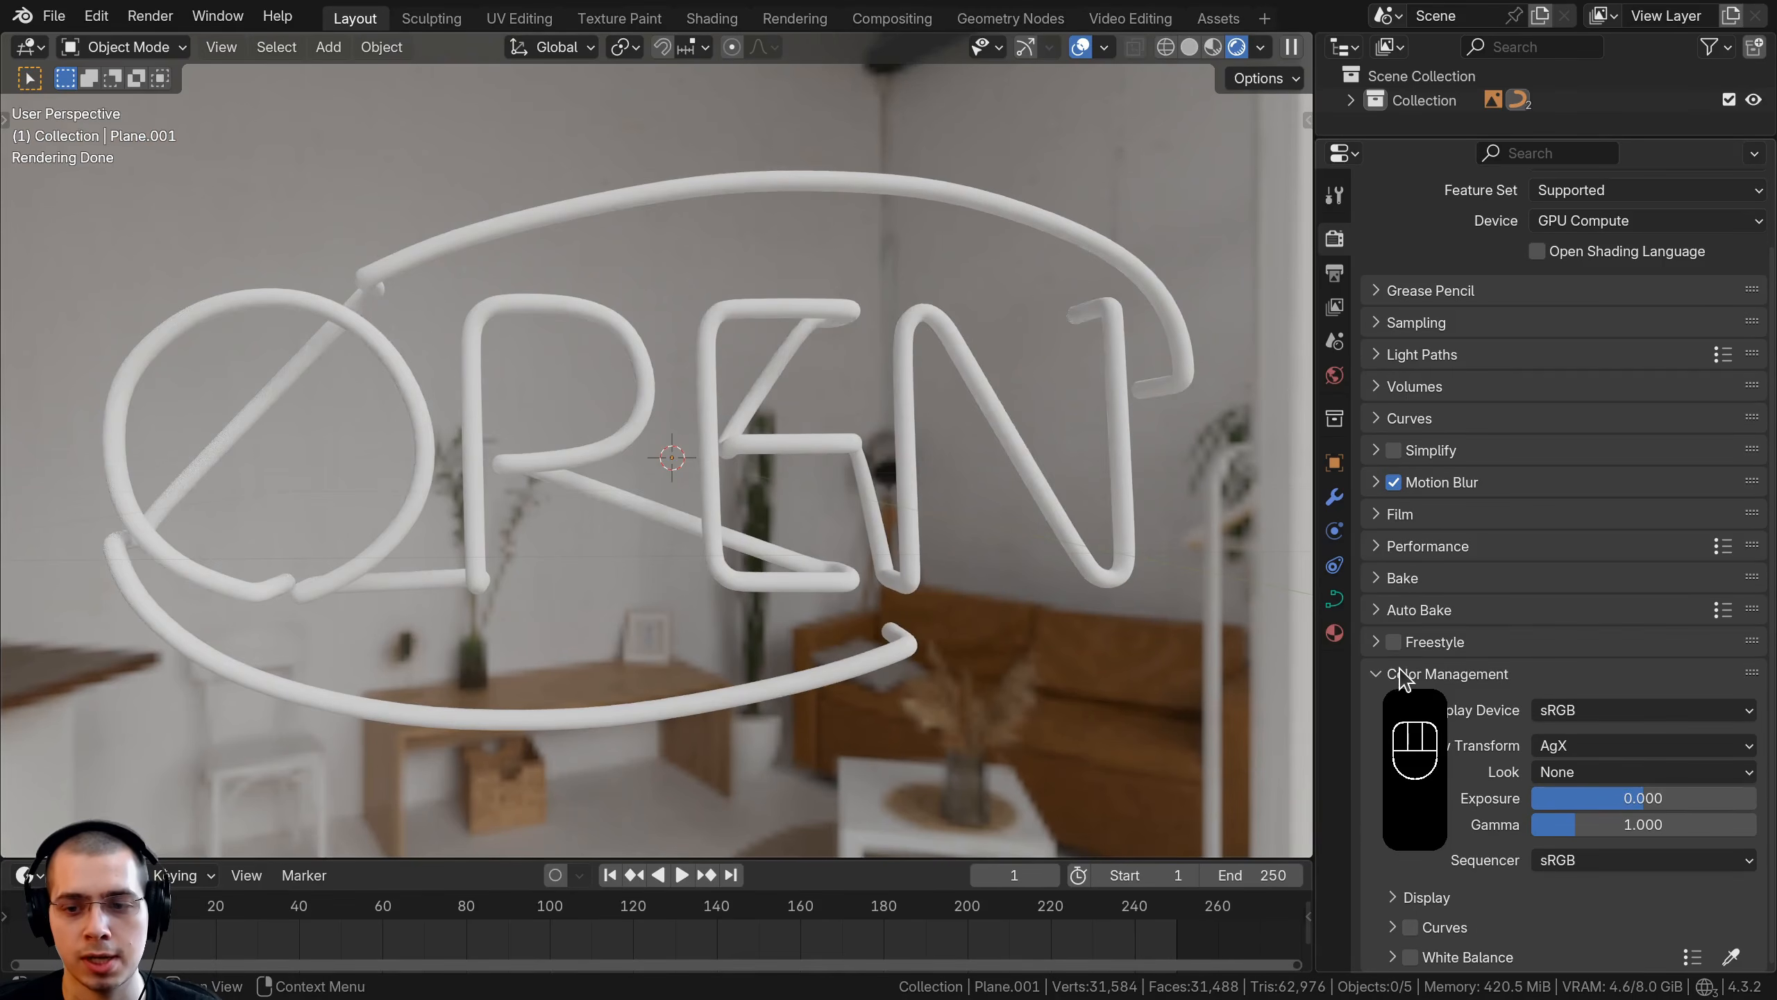
{"action": "left_click", "coordinate": [1588, 755]}
{"action": "left_click", "coordinate": [1584, 772]}
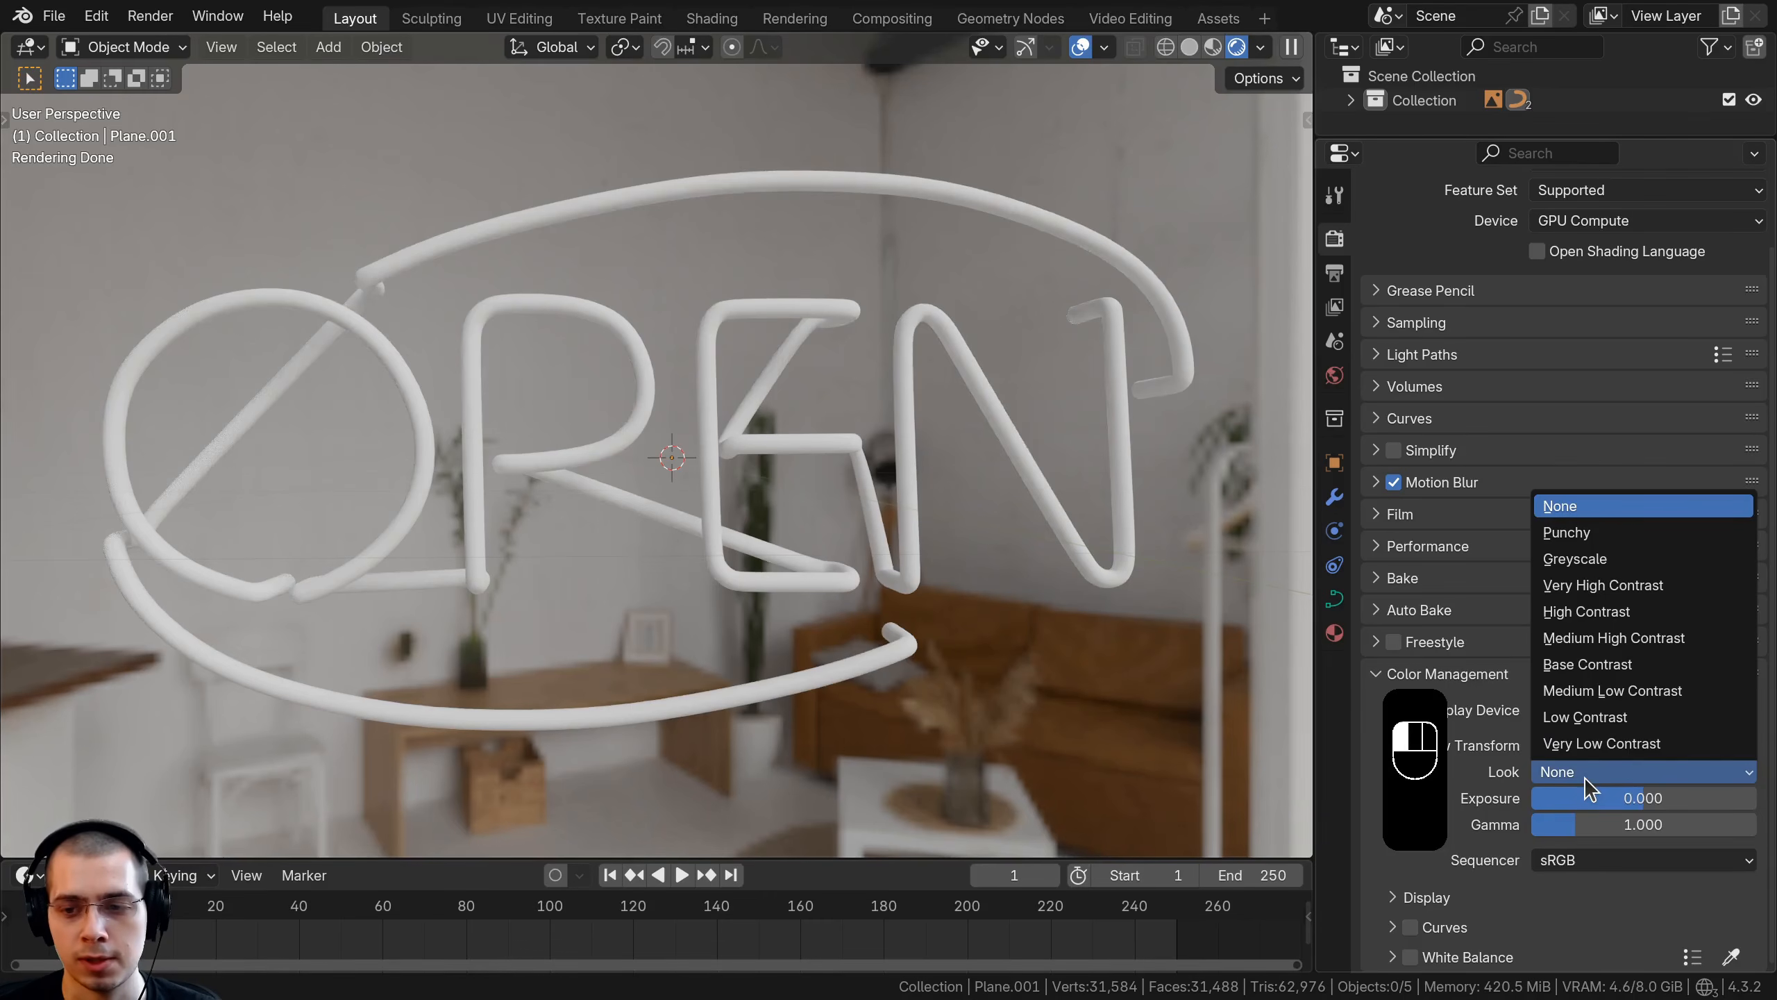
{"action": "left_click", "coordinate": [1614, 639]}
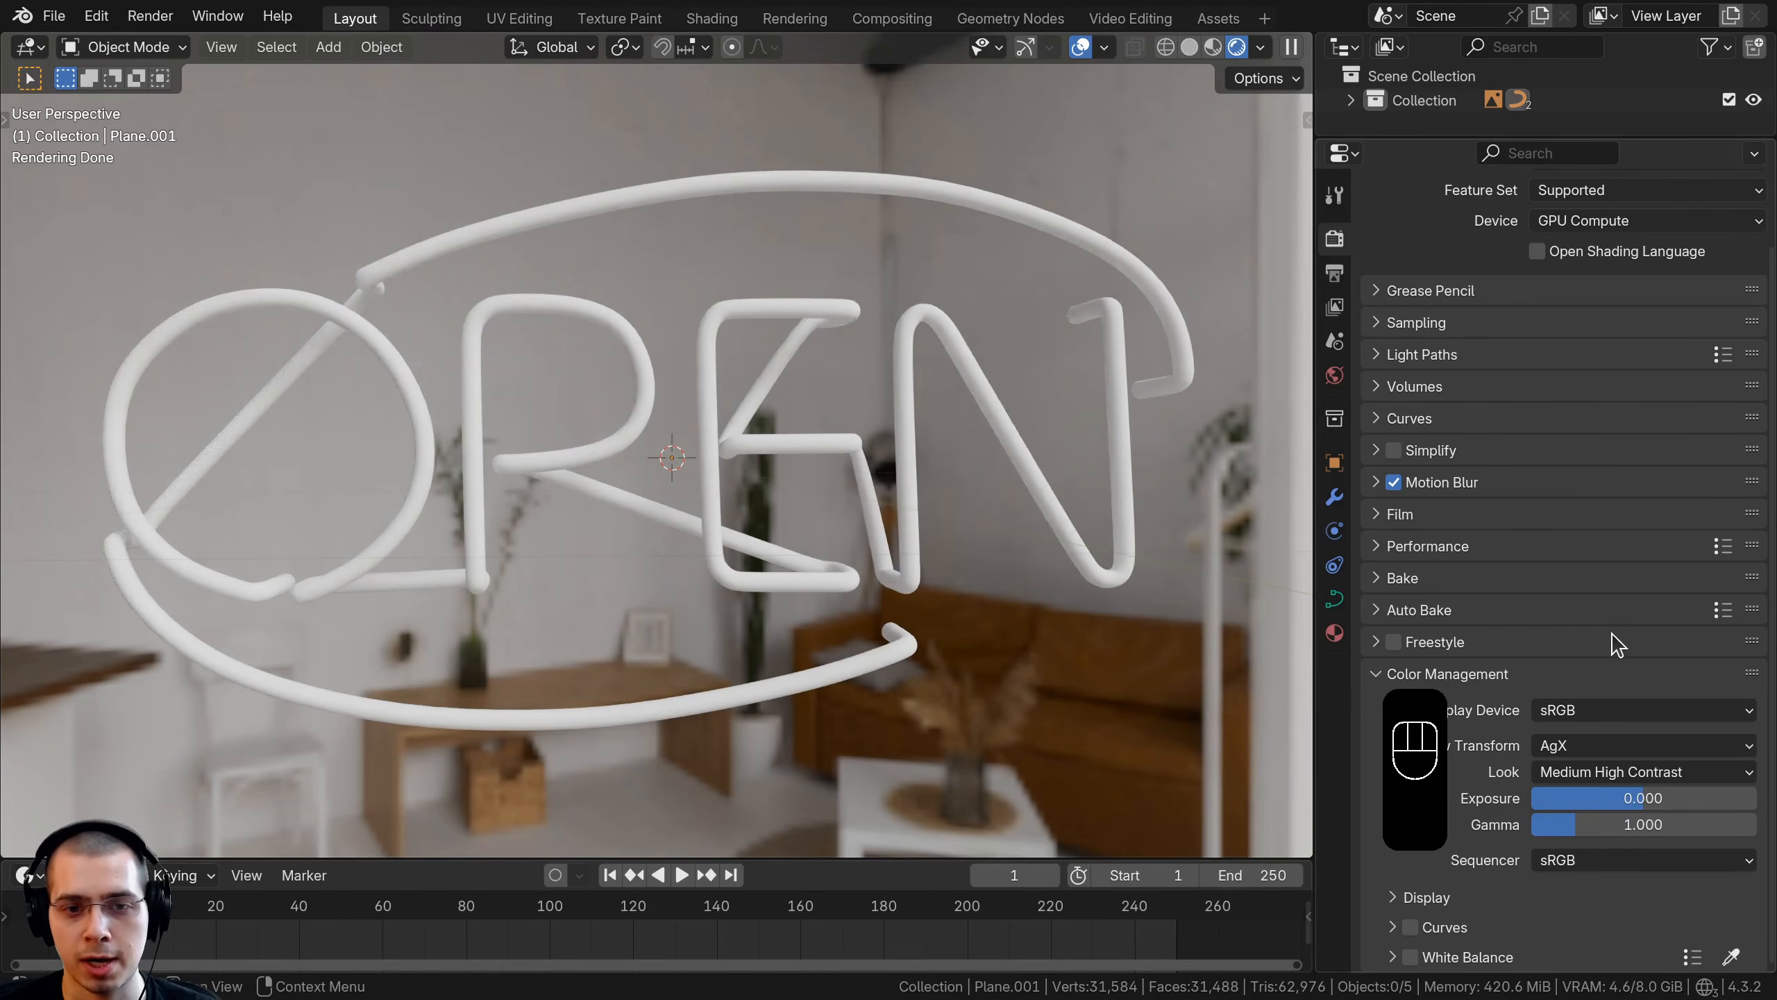
Lower the world environment's strength to 0.200 and save the file
{"action": "middle_click_drag", "start_coordinate": [1233, 567], "coordinate": [561, 359]}
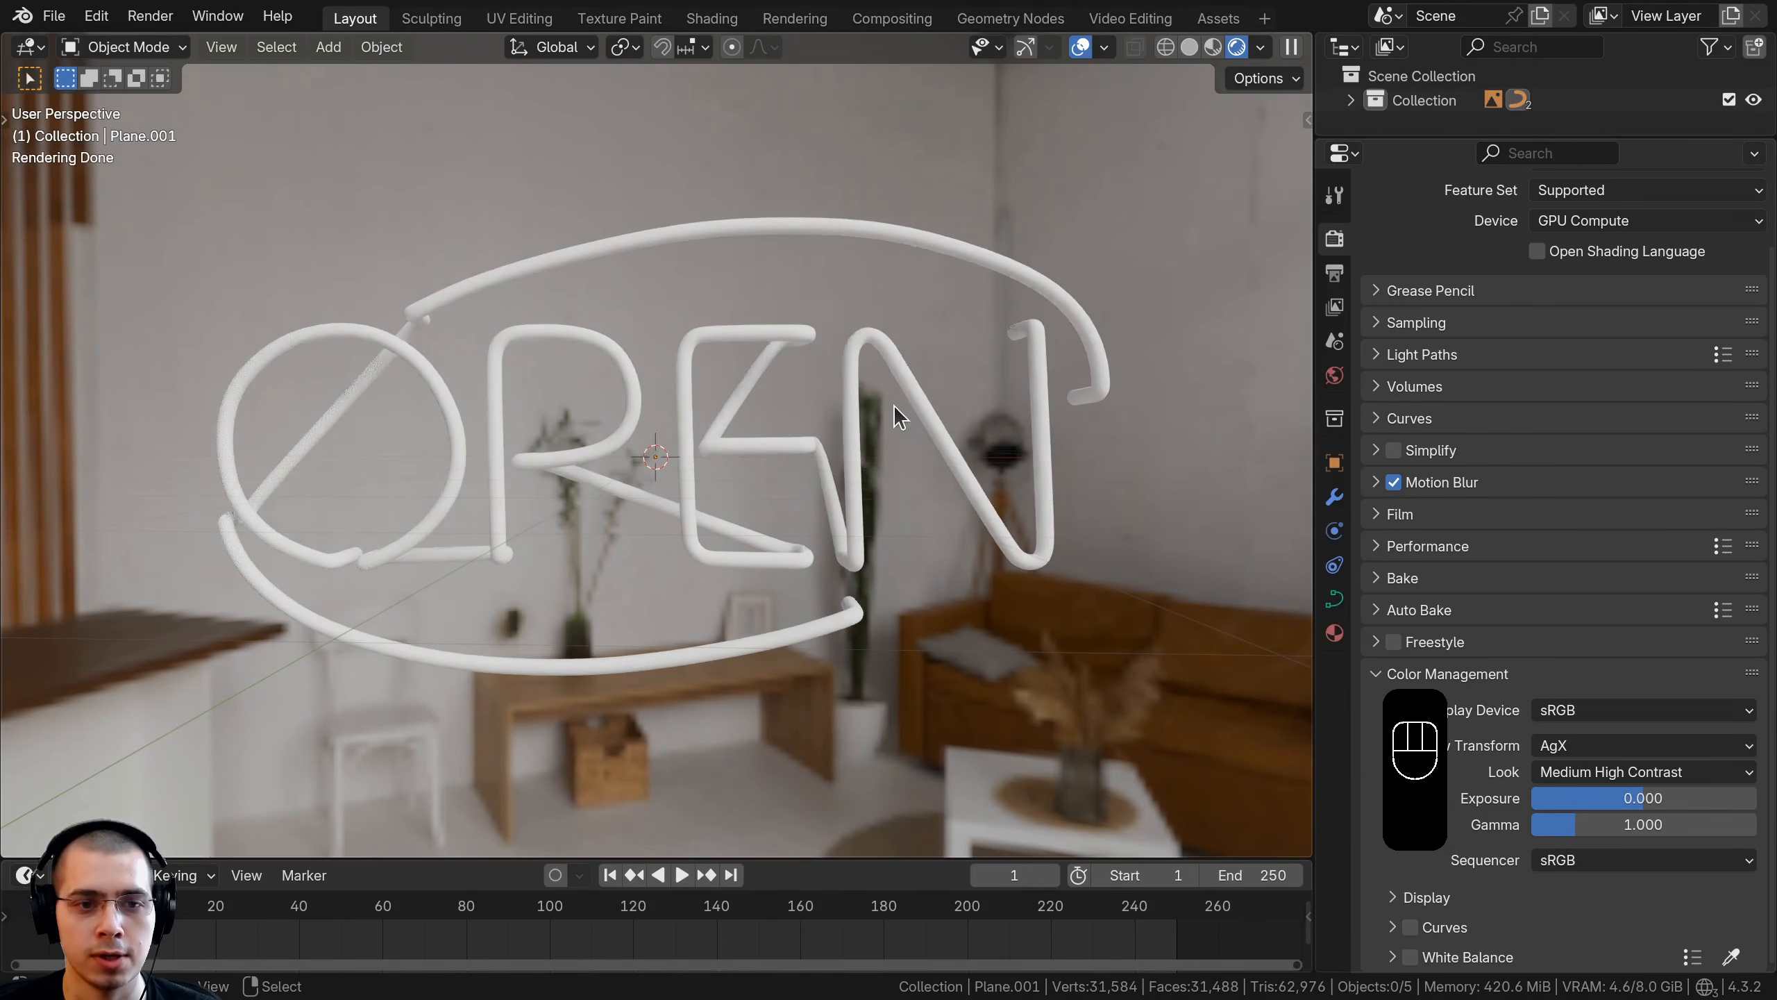
{"action": "middle_click_drag", "start_coordinate": [895, 404], "coordinate": [1074, 239]}
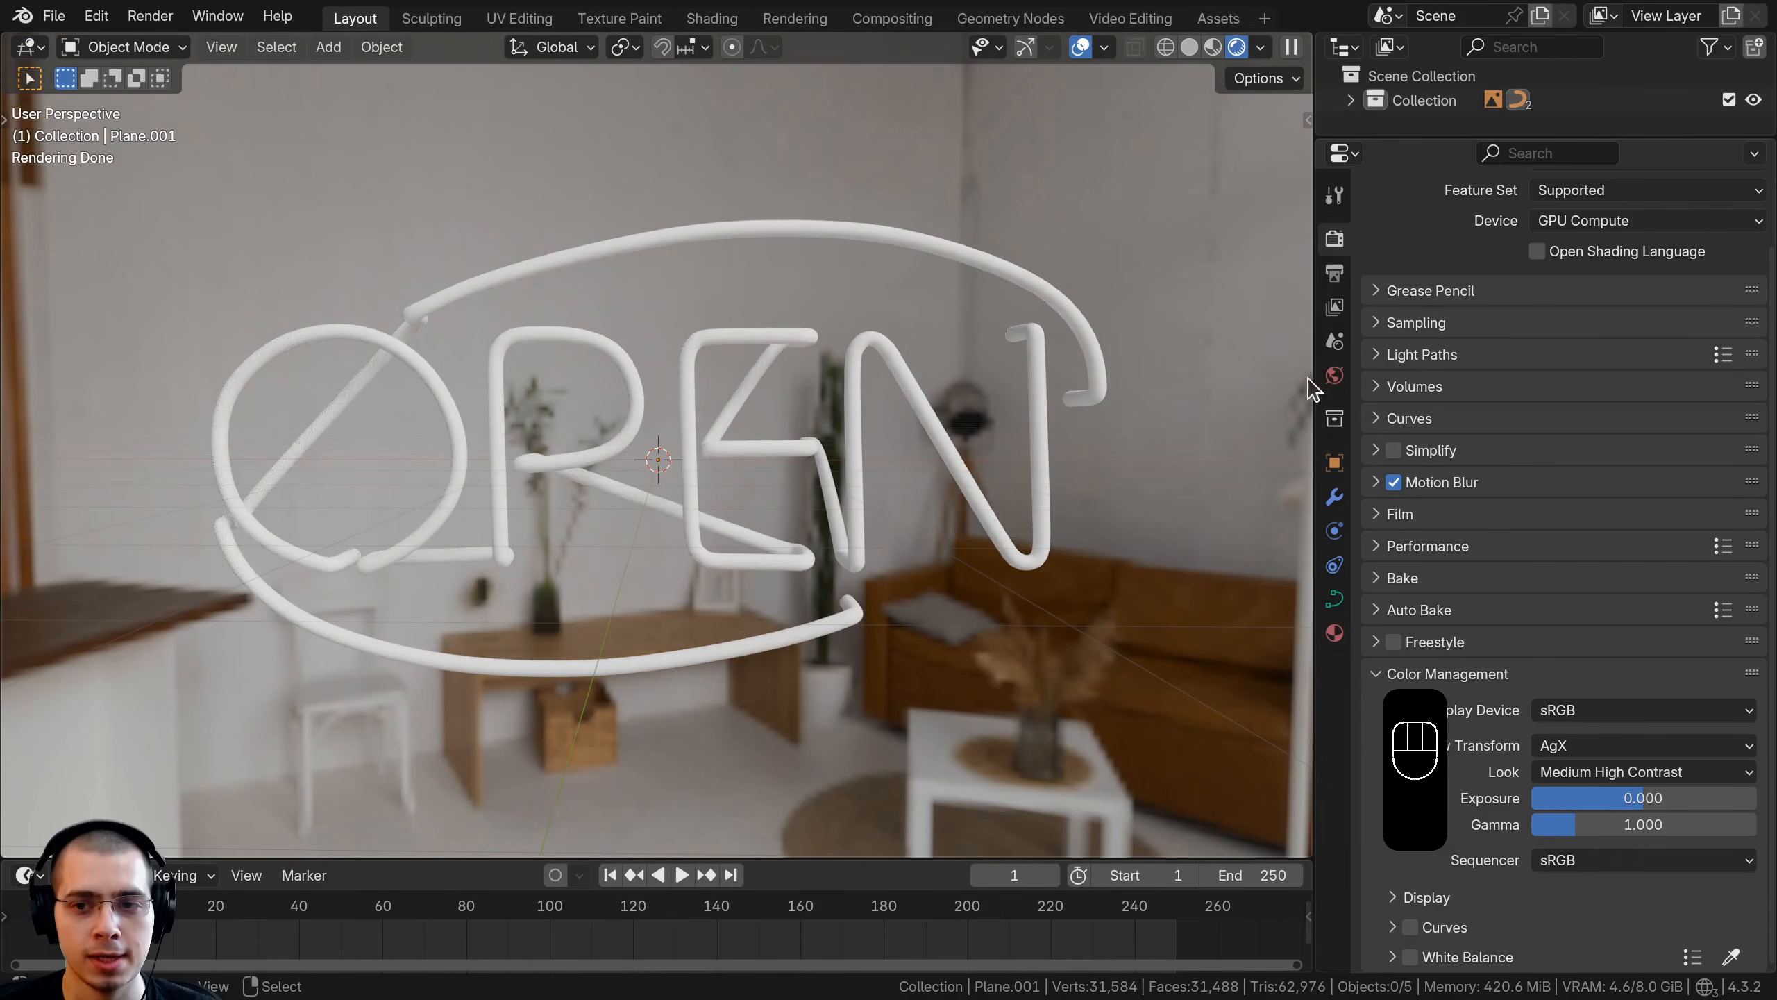
{"action": "left_click", "coordinate": [1334, 375]}
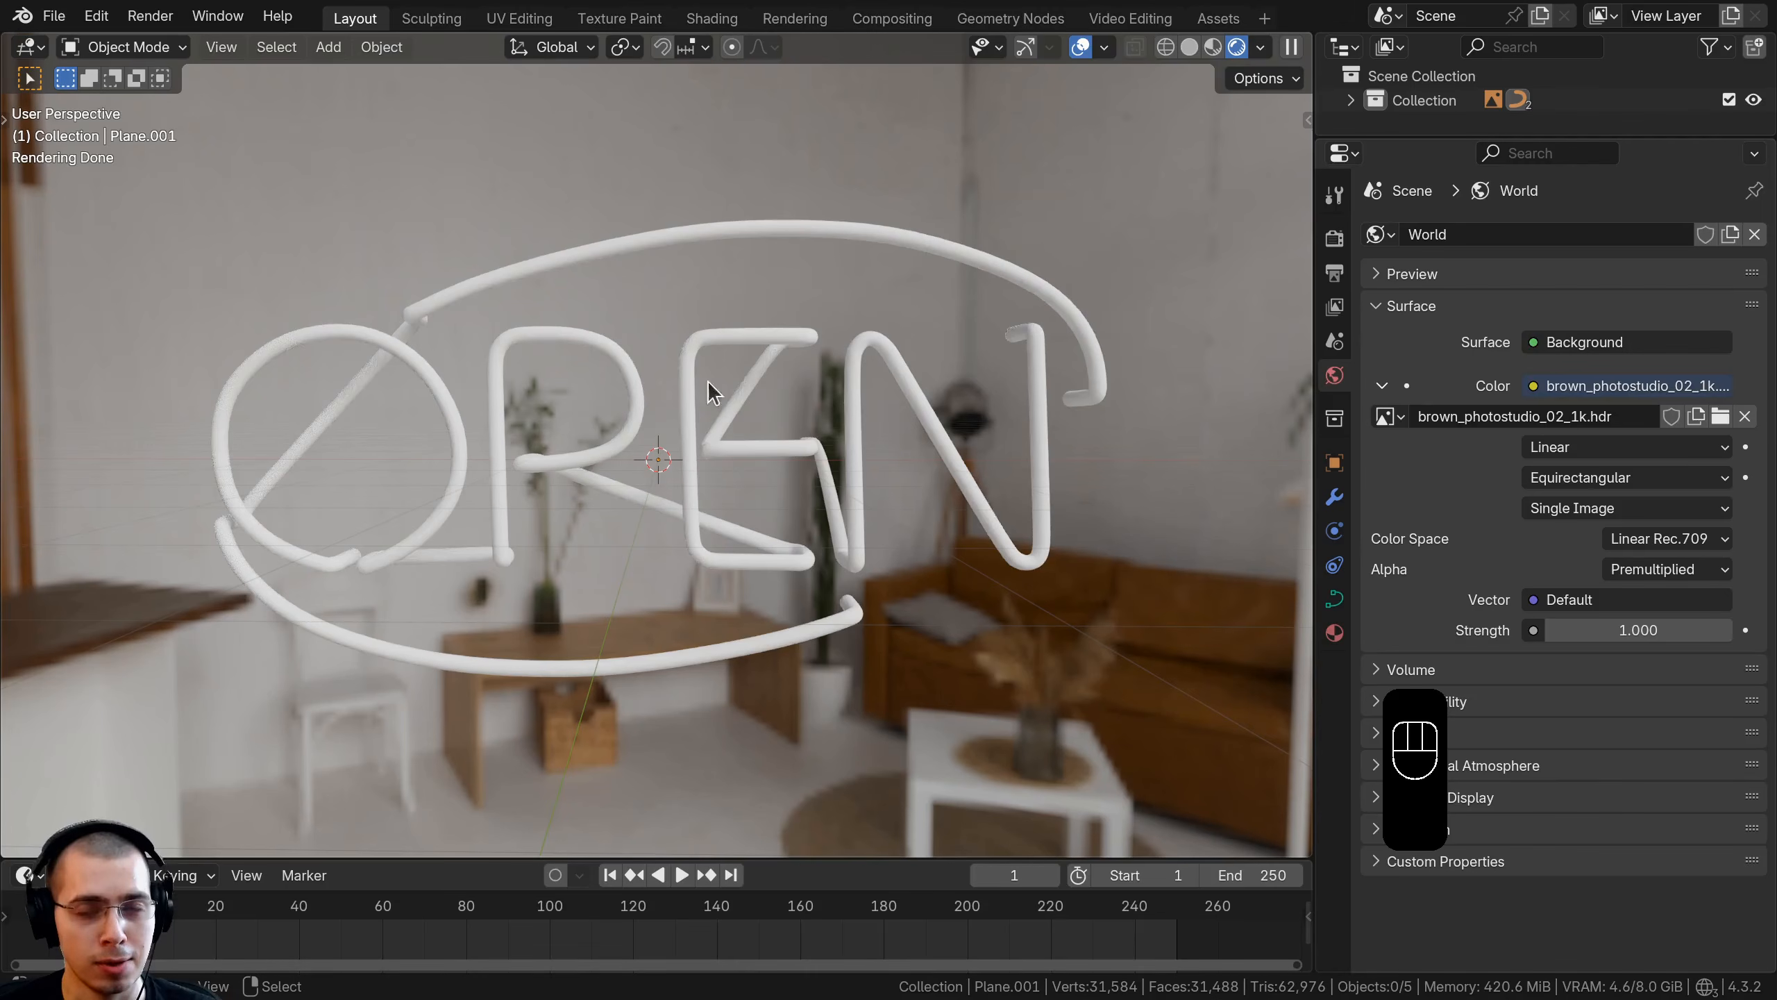
{"action": "mouse_move", "coordinate": [662, 401]}
{"action": "middle_mouse_down"}
{"action": "mouse_move", "coordinate": [706, 527]}
{"action": "mouse_move", "coordinate": [695, 411]}
{"action": "middle_mouse_up"}
{"action": "scroll", "coordinate": [695, 412], "scroll_direction": "up", "scroll_amount": 2}
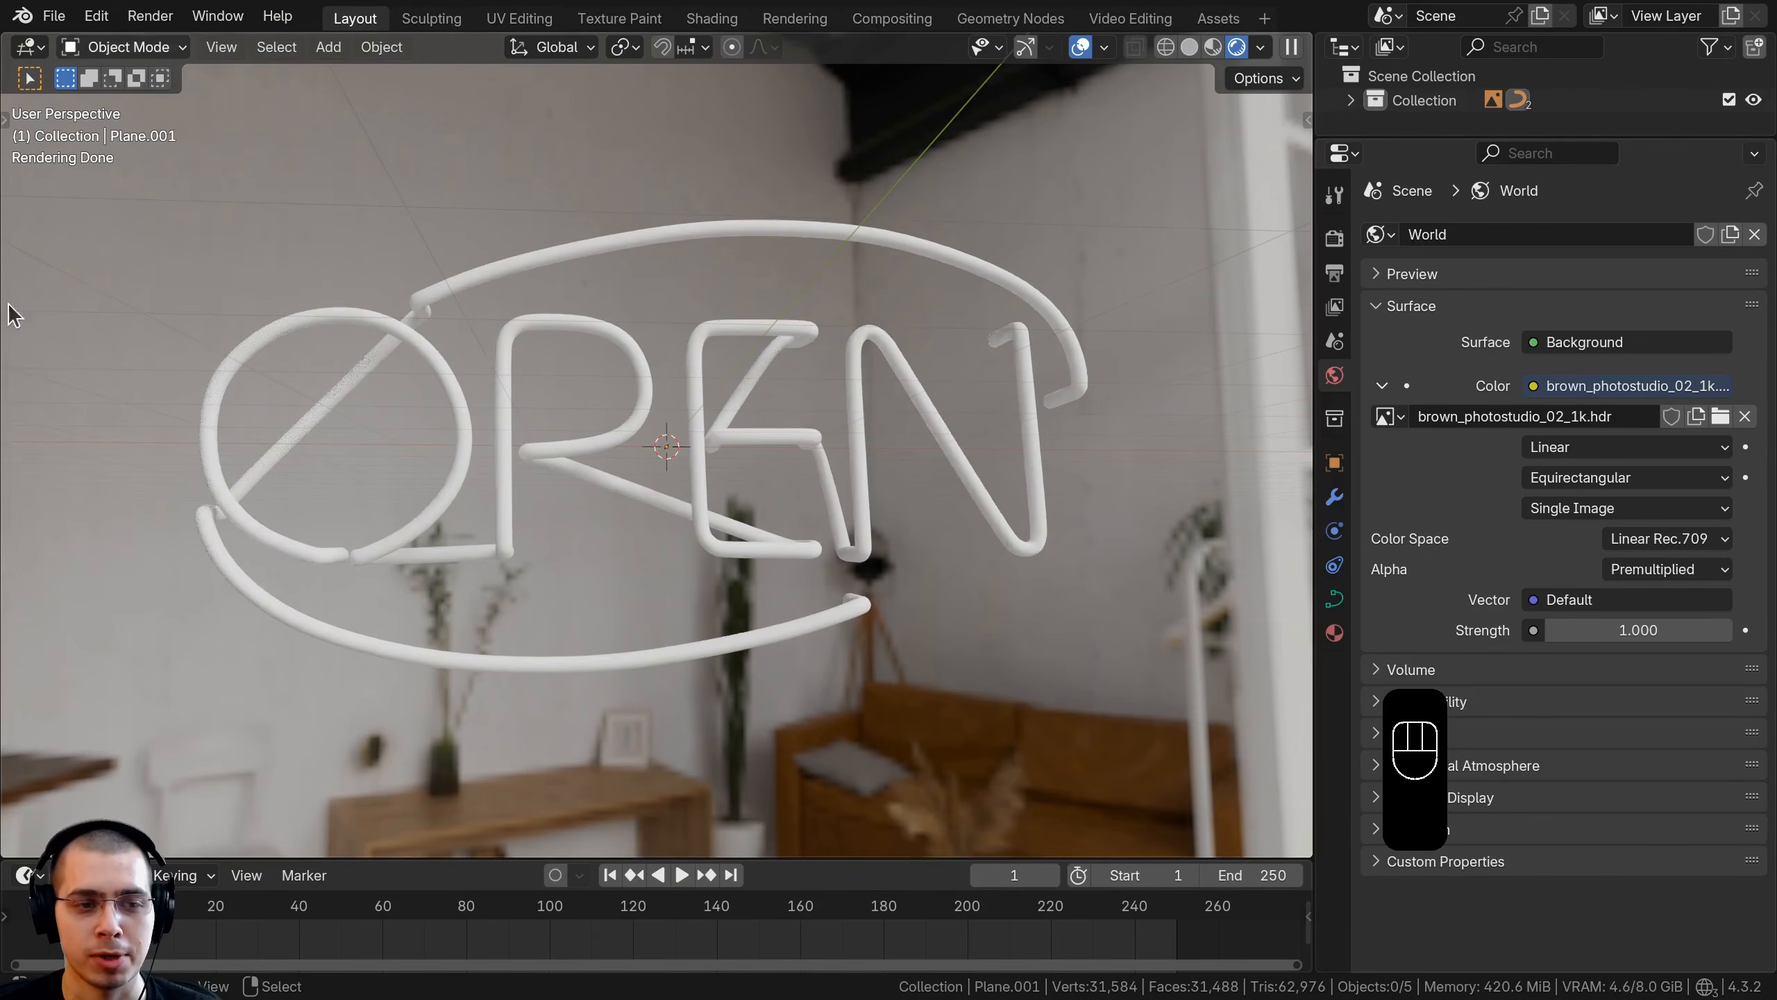
{"action": "left_click", "coordinate": [1554, 628]}
{"action": "left_click", "coordinate": [1554, 628]}
{"action": "left_click", "coordinate": [1555, 628]}
{"action": "left_click", "coordinate": [1554, 629]}
{"action": "left_click", "coordinate": [1554, 628]}
{"action": "left_click", "coordinate": [1554, 629]}
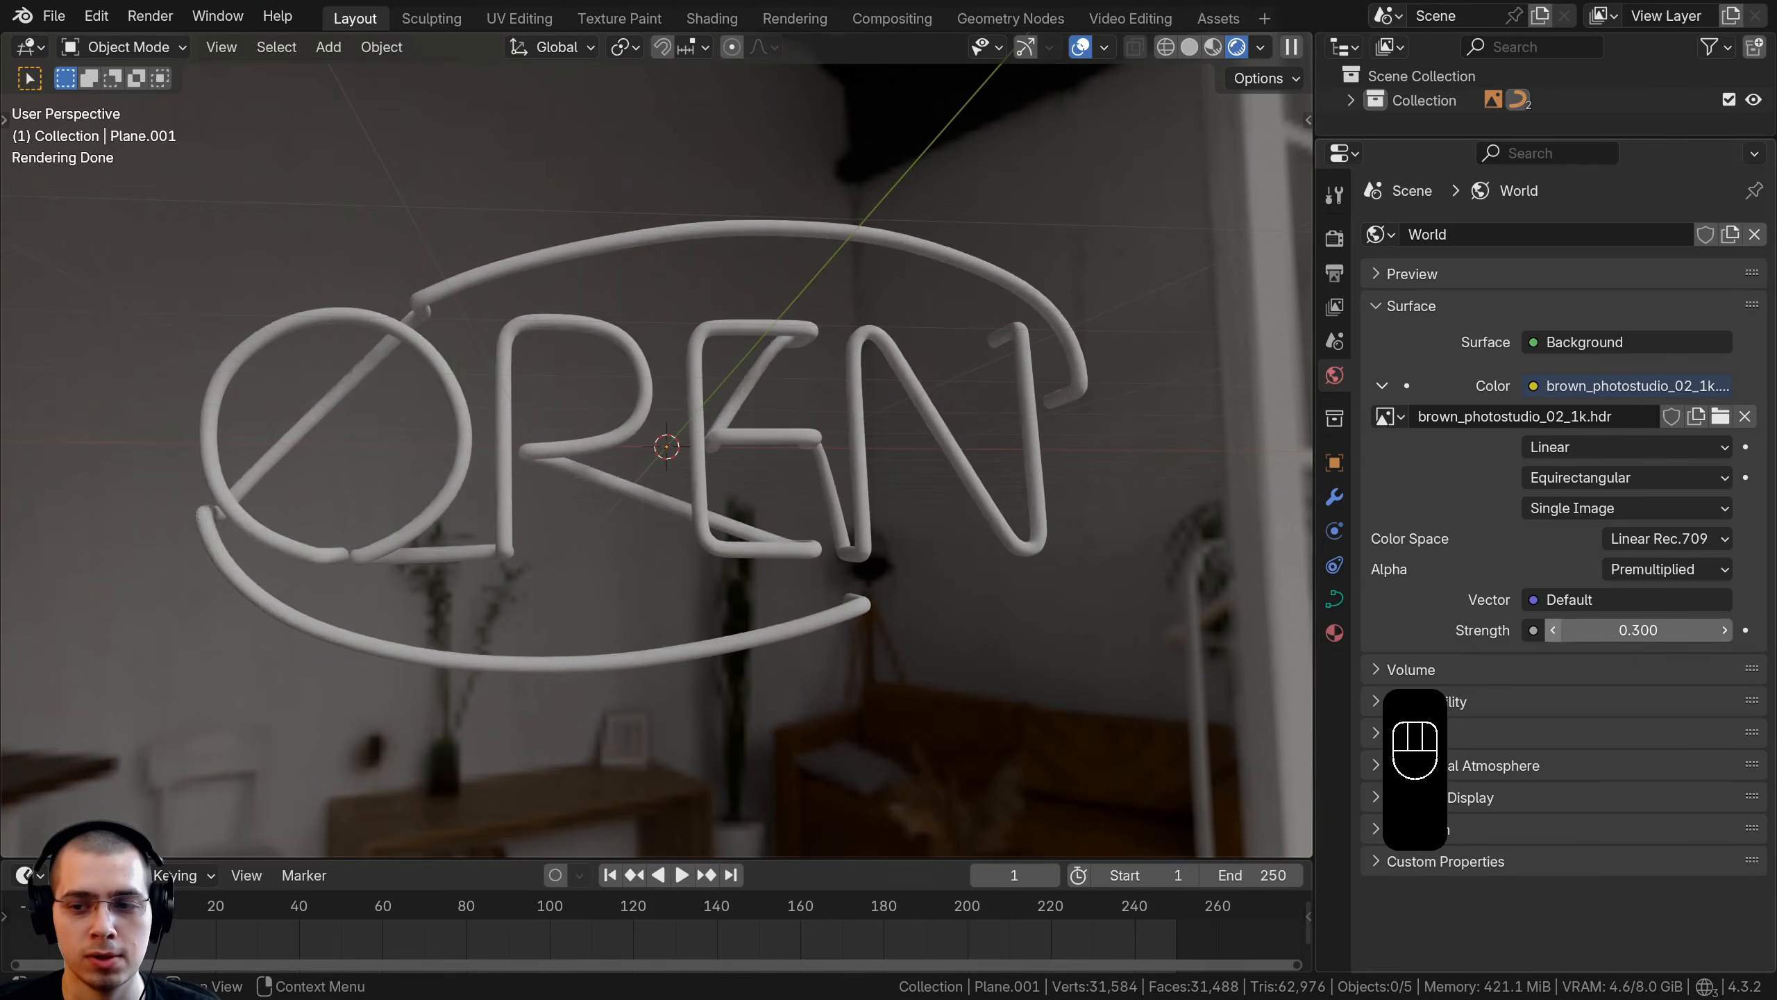
{"action": "left_click", "coordinate": [1552, 628]}
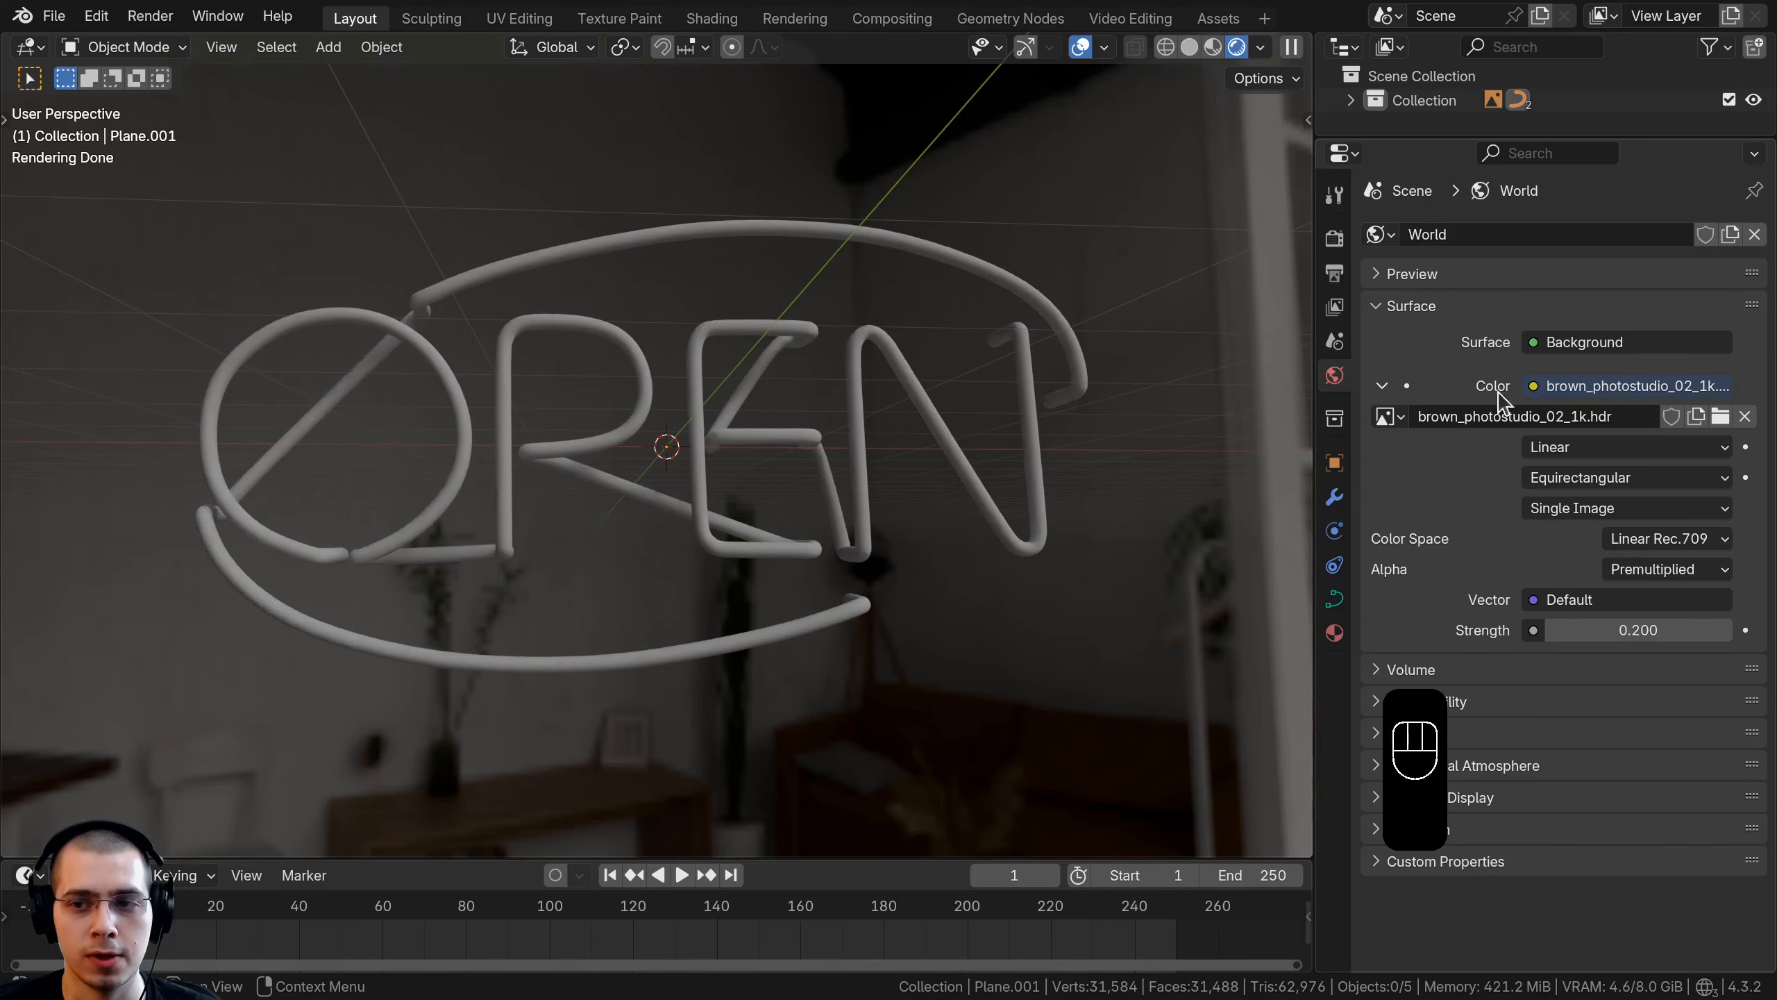
{"action": "middle_click_drag", "start_coordinate": [623, 564], "coordinate": [702, 409]}
{"action": "key", "text": "ctrl+s"}
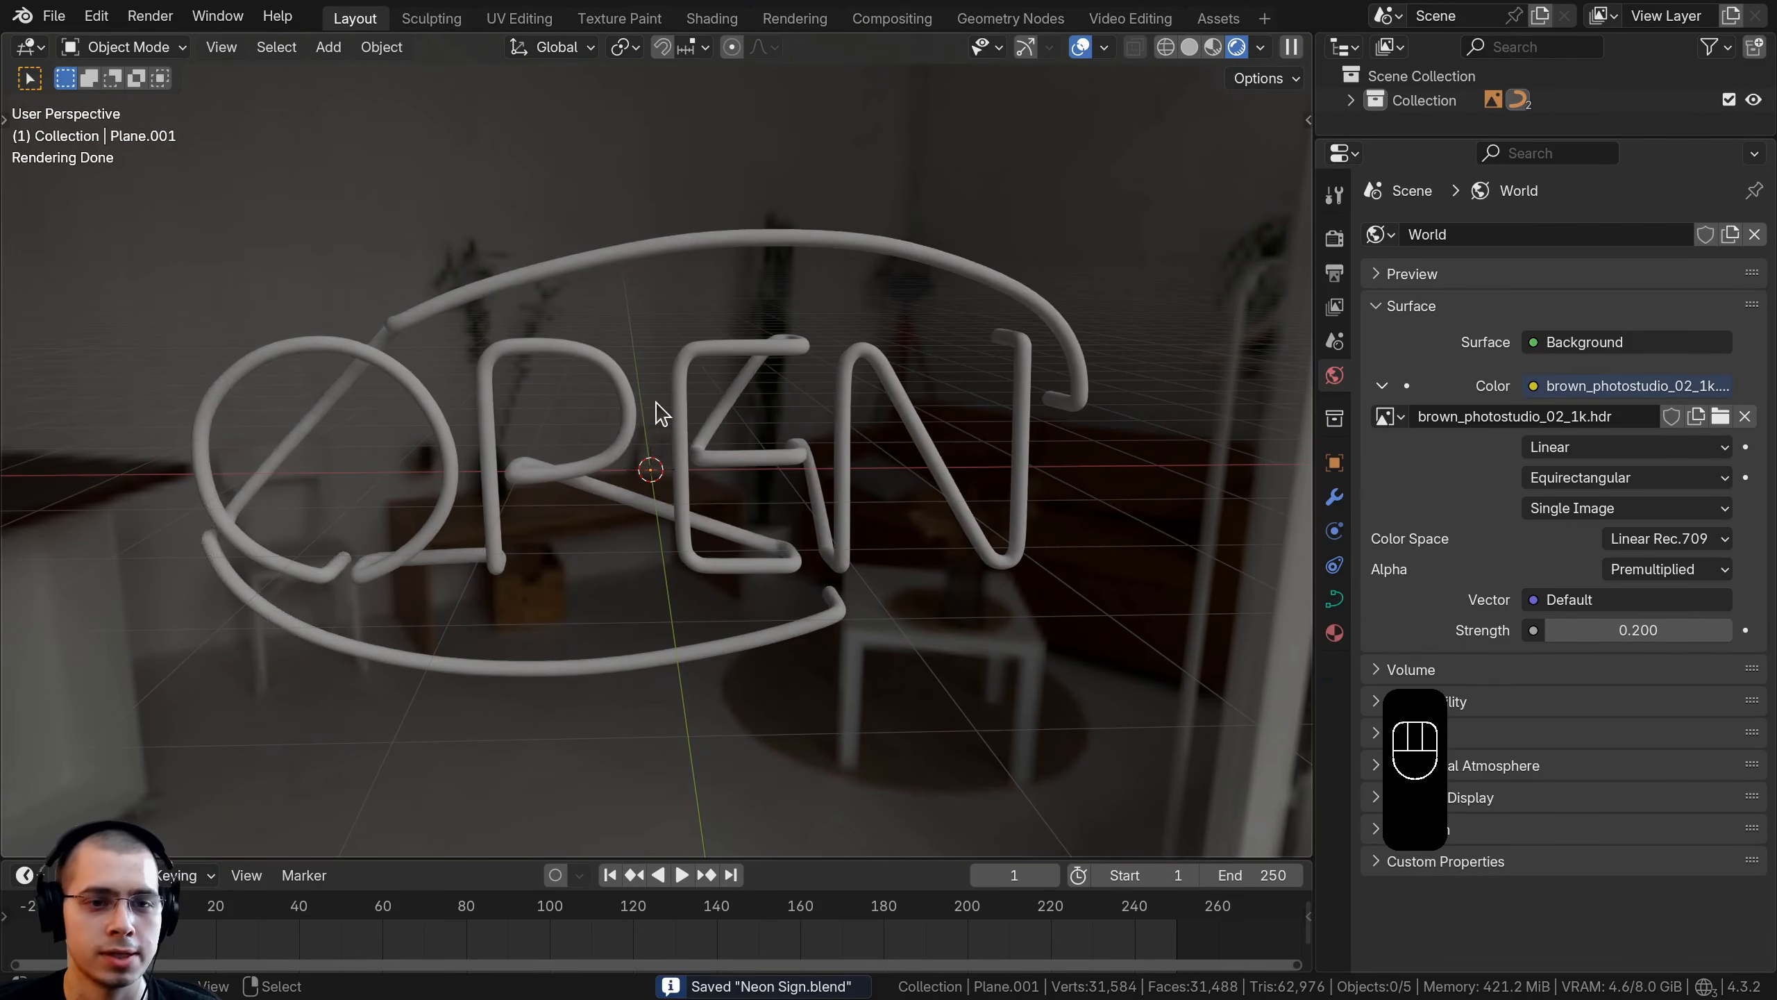
Select the letters curve and open the Shading workspace with its viewport in rendered shading
{"action": "left_click", "coordinate": [611, 358]}
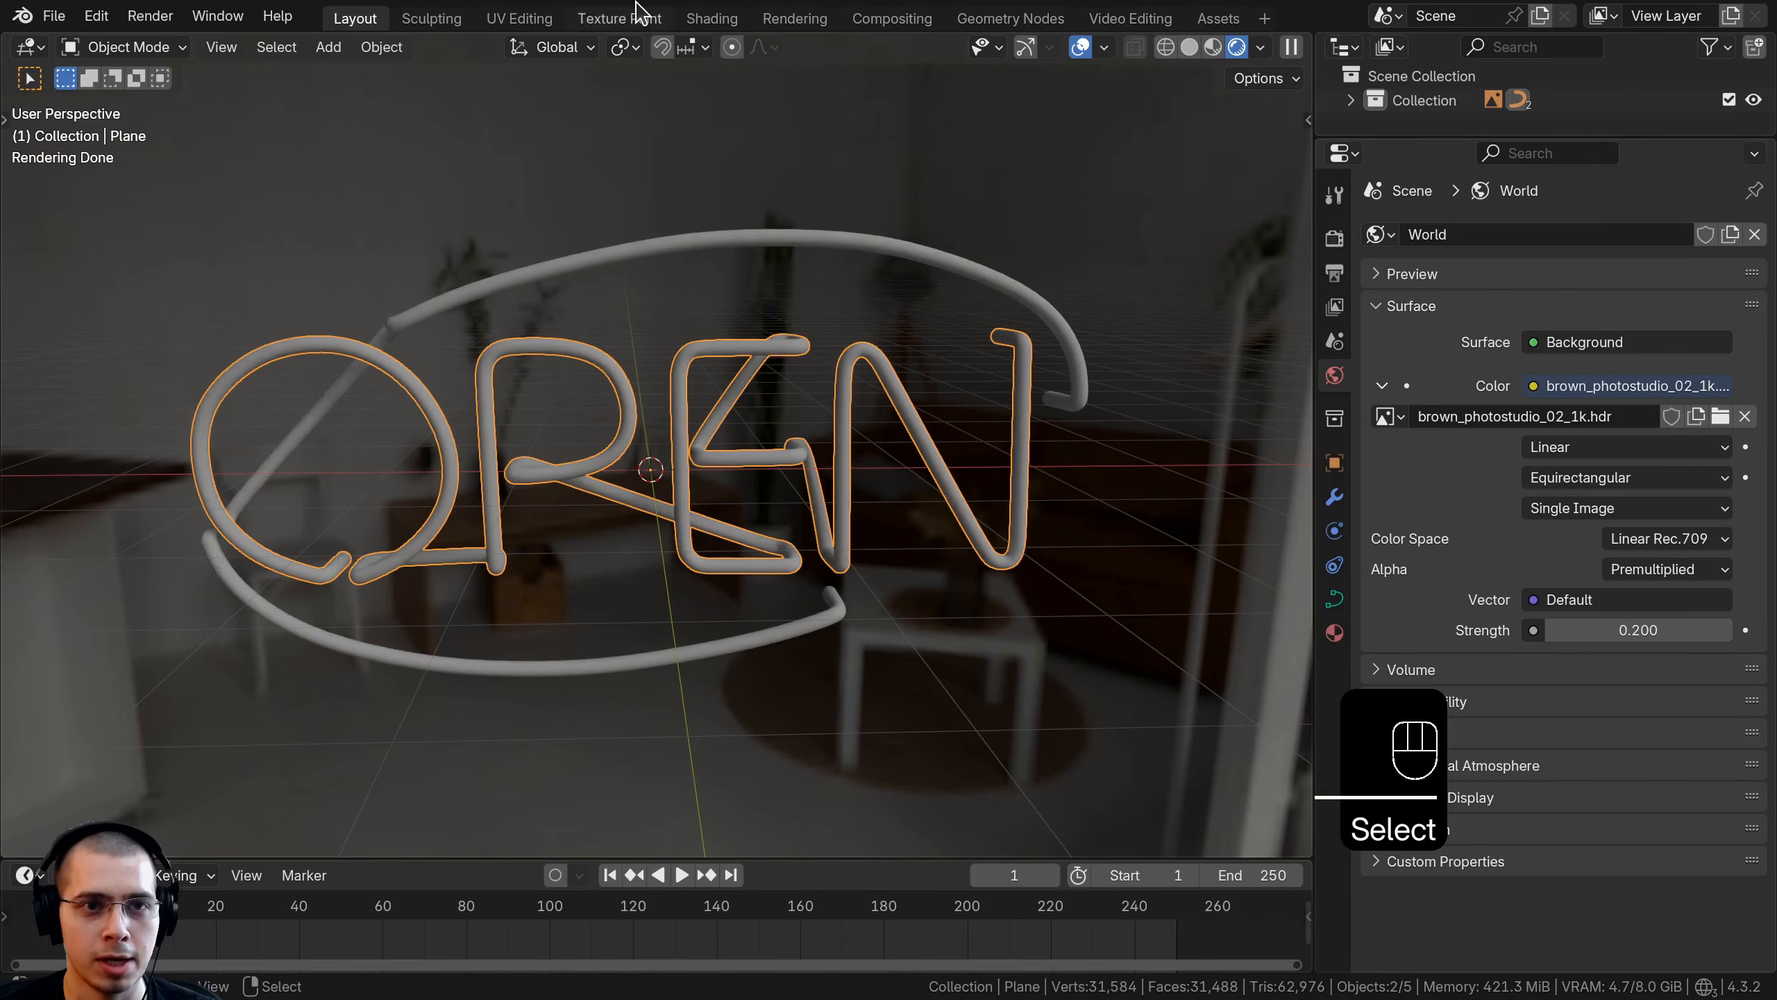
{"action": "left_click", "coordinate": [702, 21]}
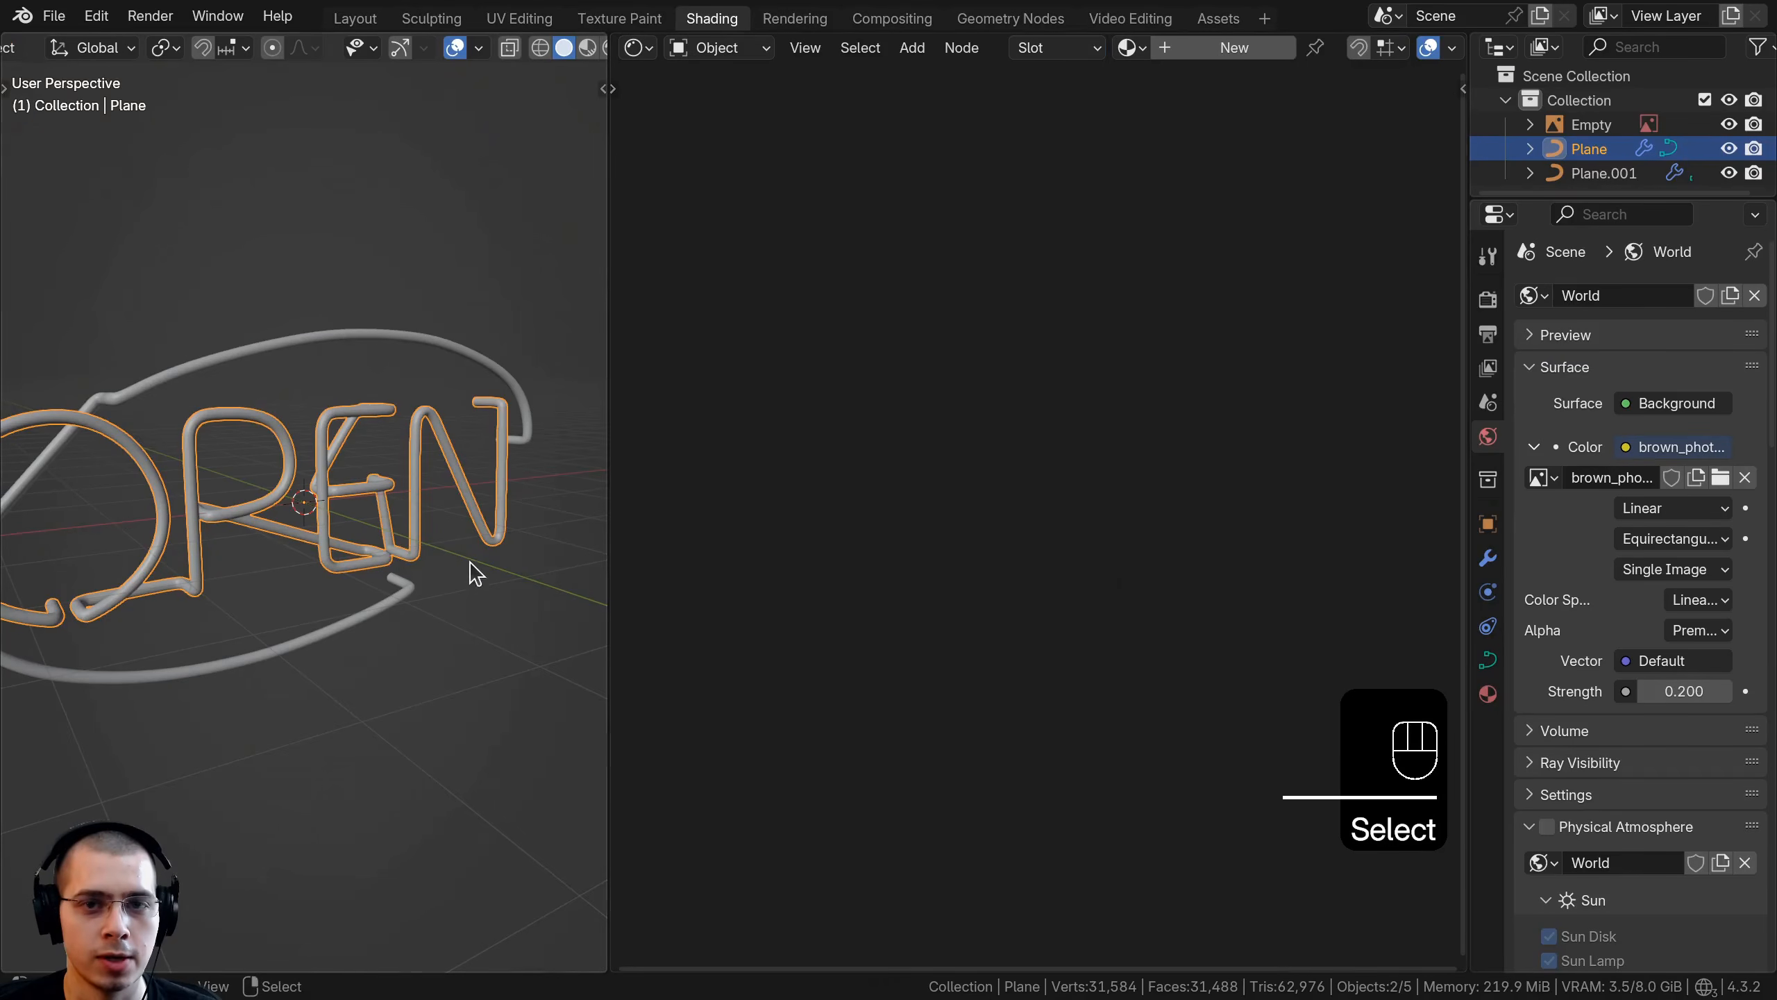
{"action": "scroll", "coordinate": [361, 447], "scroll_direction": "up", "scroll_amount": 3}
{"action": "key", "text": "z"}
{"action": "left_click", "coordinate": [361, 379]}
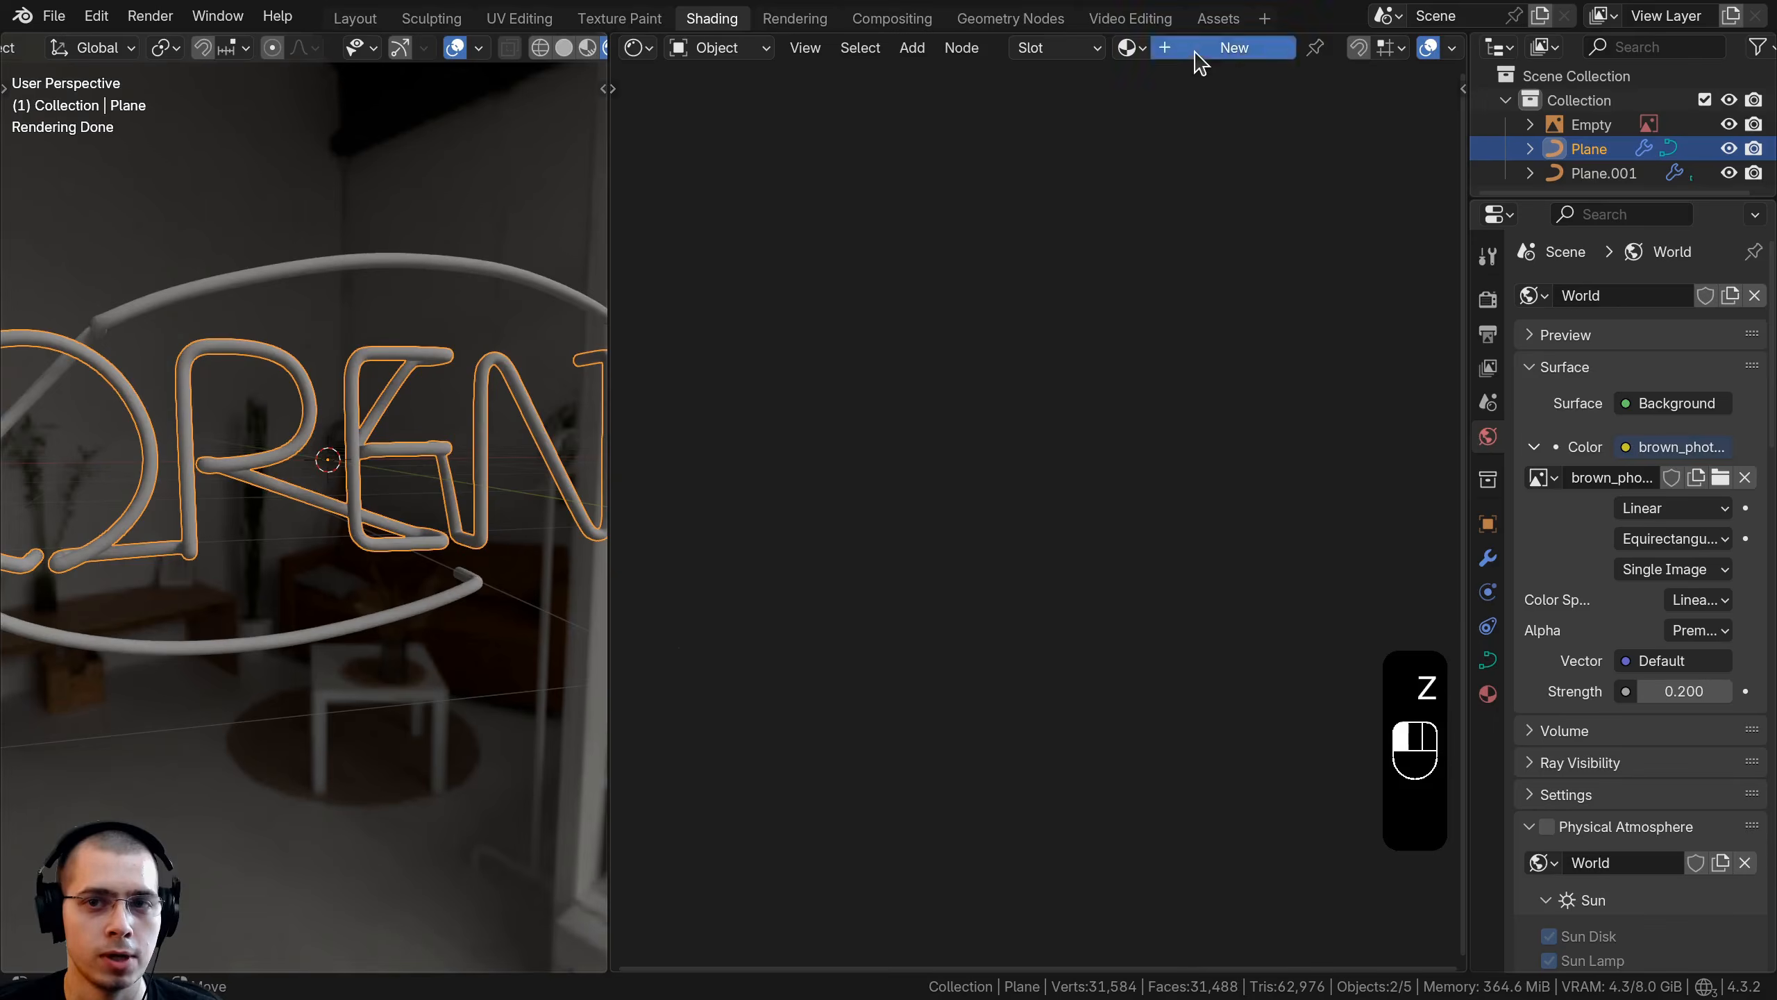
Create a new material on the letters curve and name it Glass
{"action": "left_click", "coordinate": [1197, 49]}
{"action": "left_click", "coordinate": [1250, 48]}
{"action": "left_click", "coordinate": [1296, 48]}
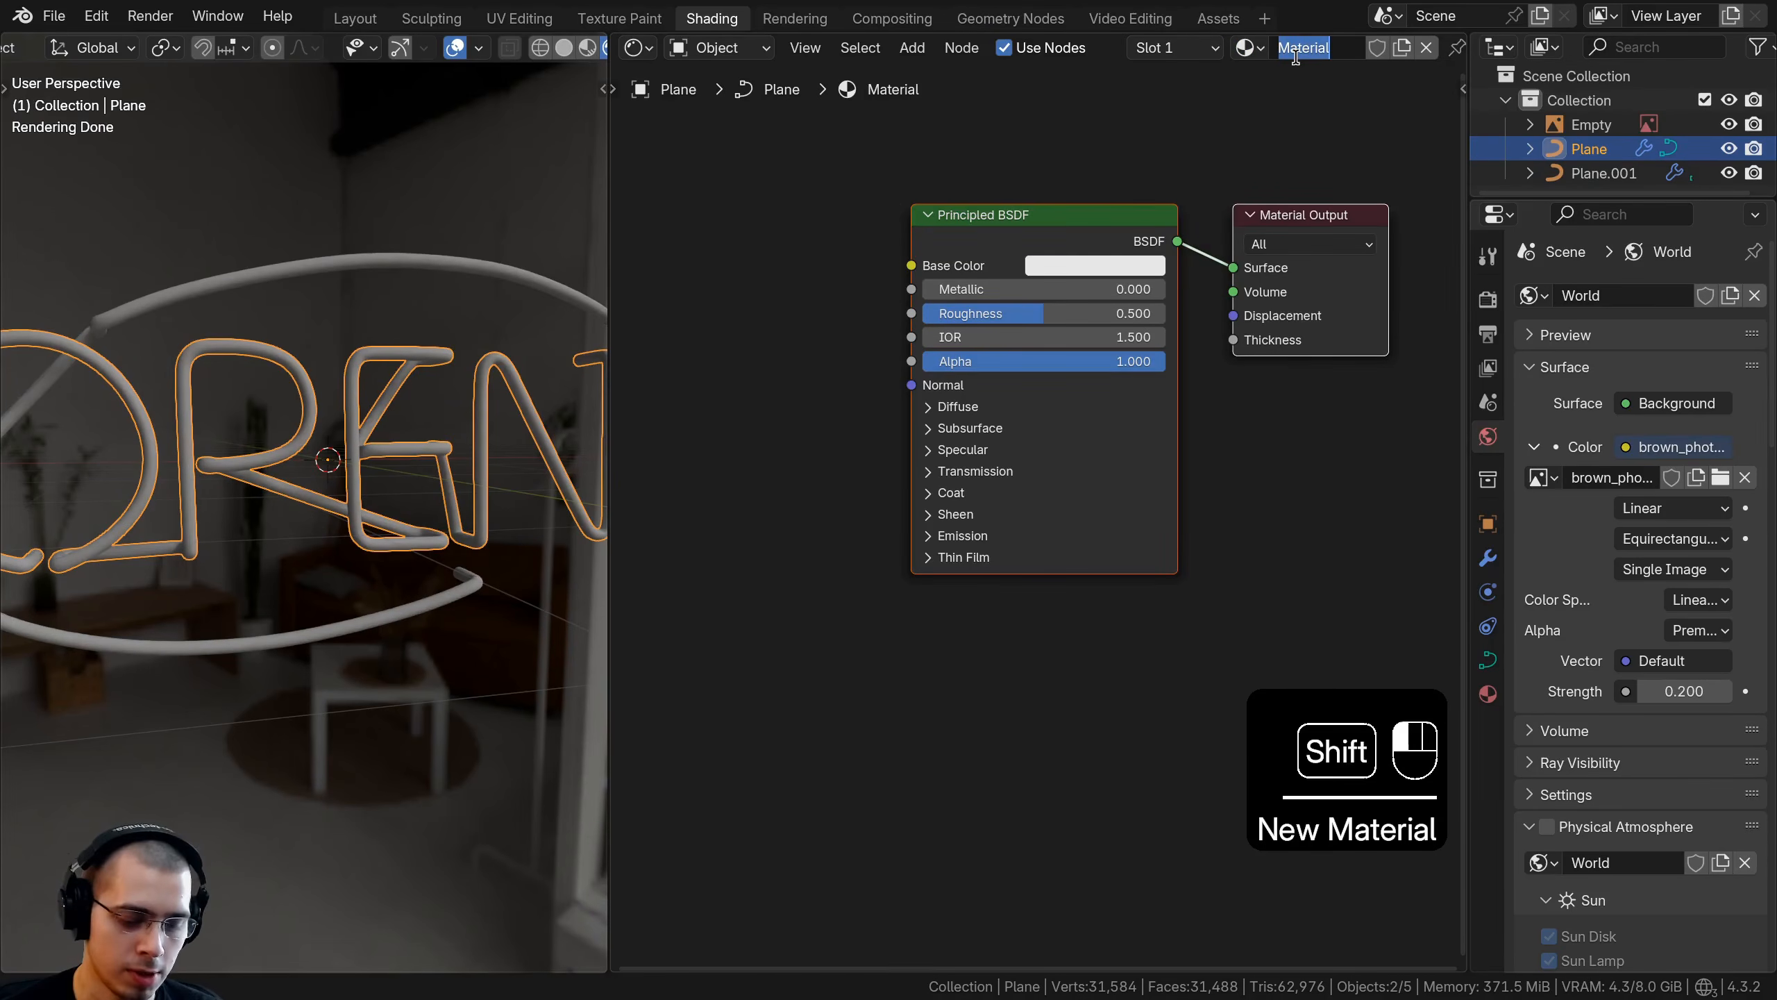
{"action": "type", "text": "Glass"}
{"action": "key", "text": "Return"}
{"action": "scroll", "coordinate": [1257, 333], "scroll_direction": "down", "scroll_amount": 5}
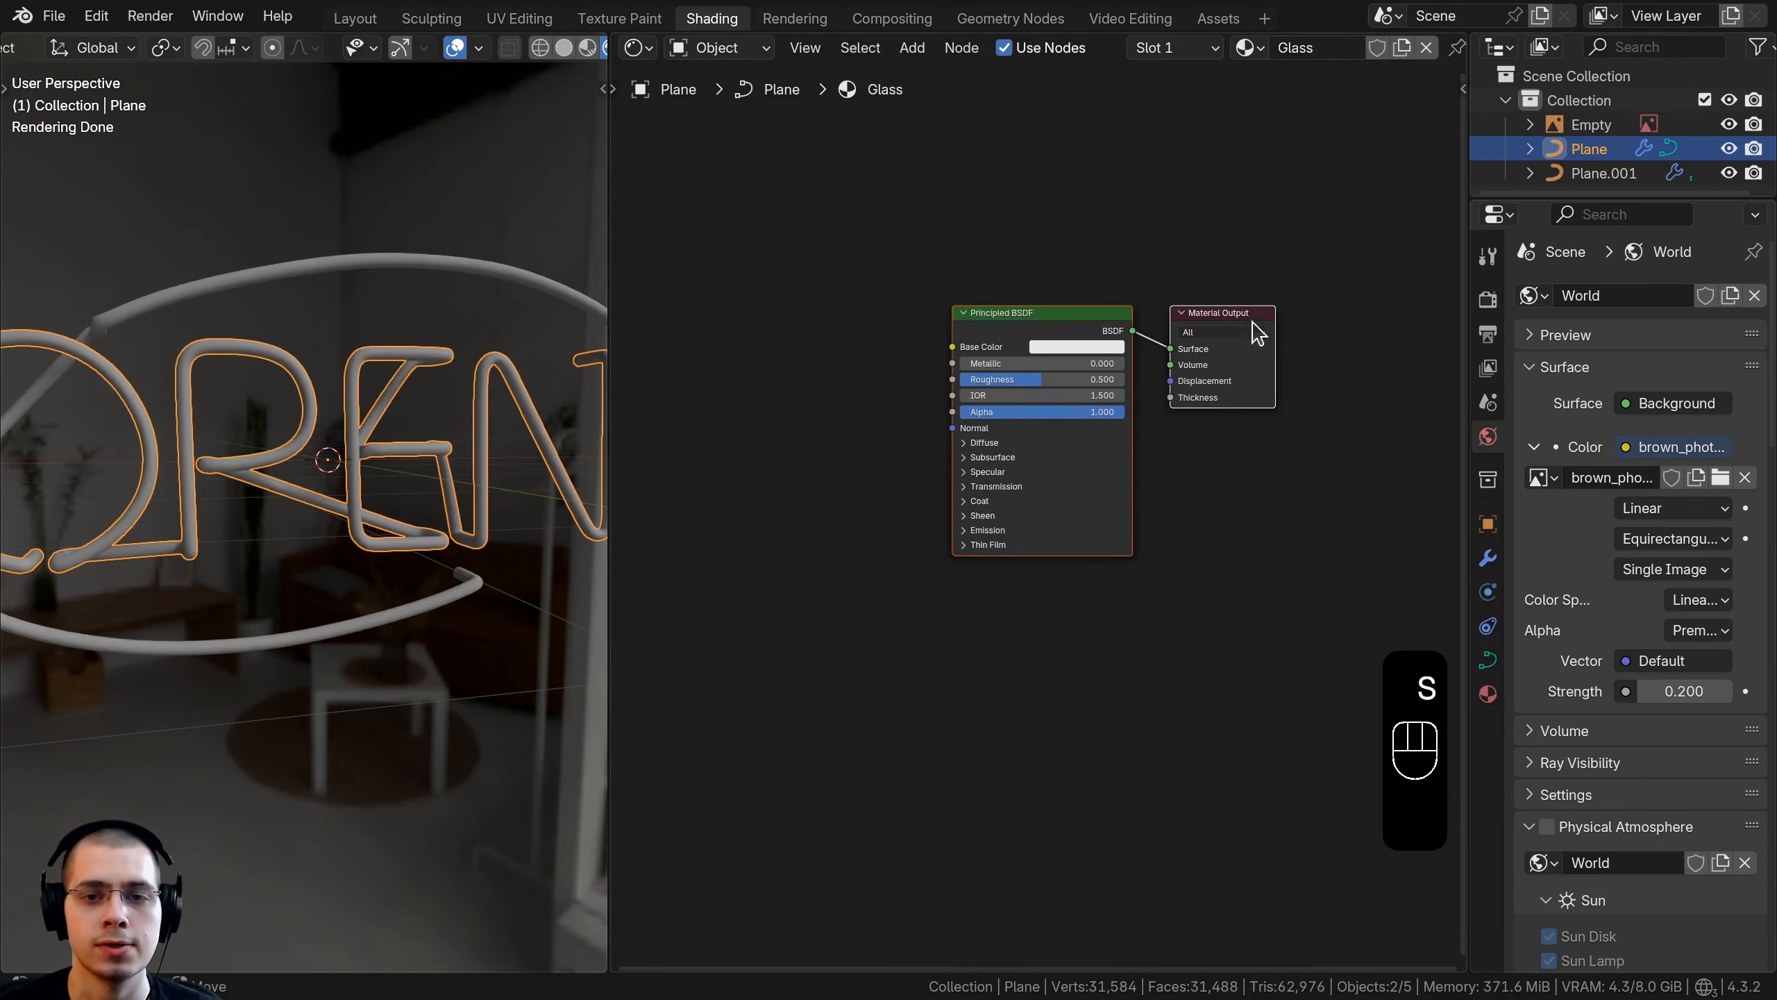
Make the Glass material's base color pure white and raise its transmission weight to 1.000
{"action": "key", "text": "a"}
{"action": "scroll", "coordinate": [1014, 407], "scroll_direction": "up", "scroll_amount": 7}
{"action": "middle_click_drag", "start_coordinate": [312, 452], "coordinate": [296, 466], "text": "shift"}
{"action": "middle_click_drag", "start_coordinate": [940, 442], "coordinate": [891, 478]}
{"action": "scroll", "coordinate": [1046, 462], "scroll_direction": "up", "scroll_amount": 3}
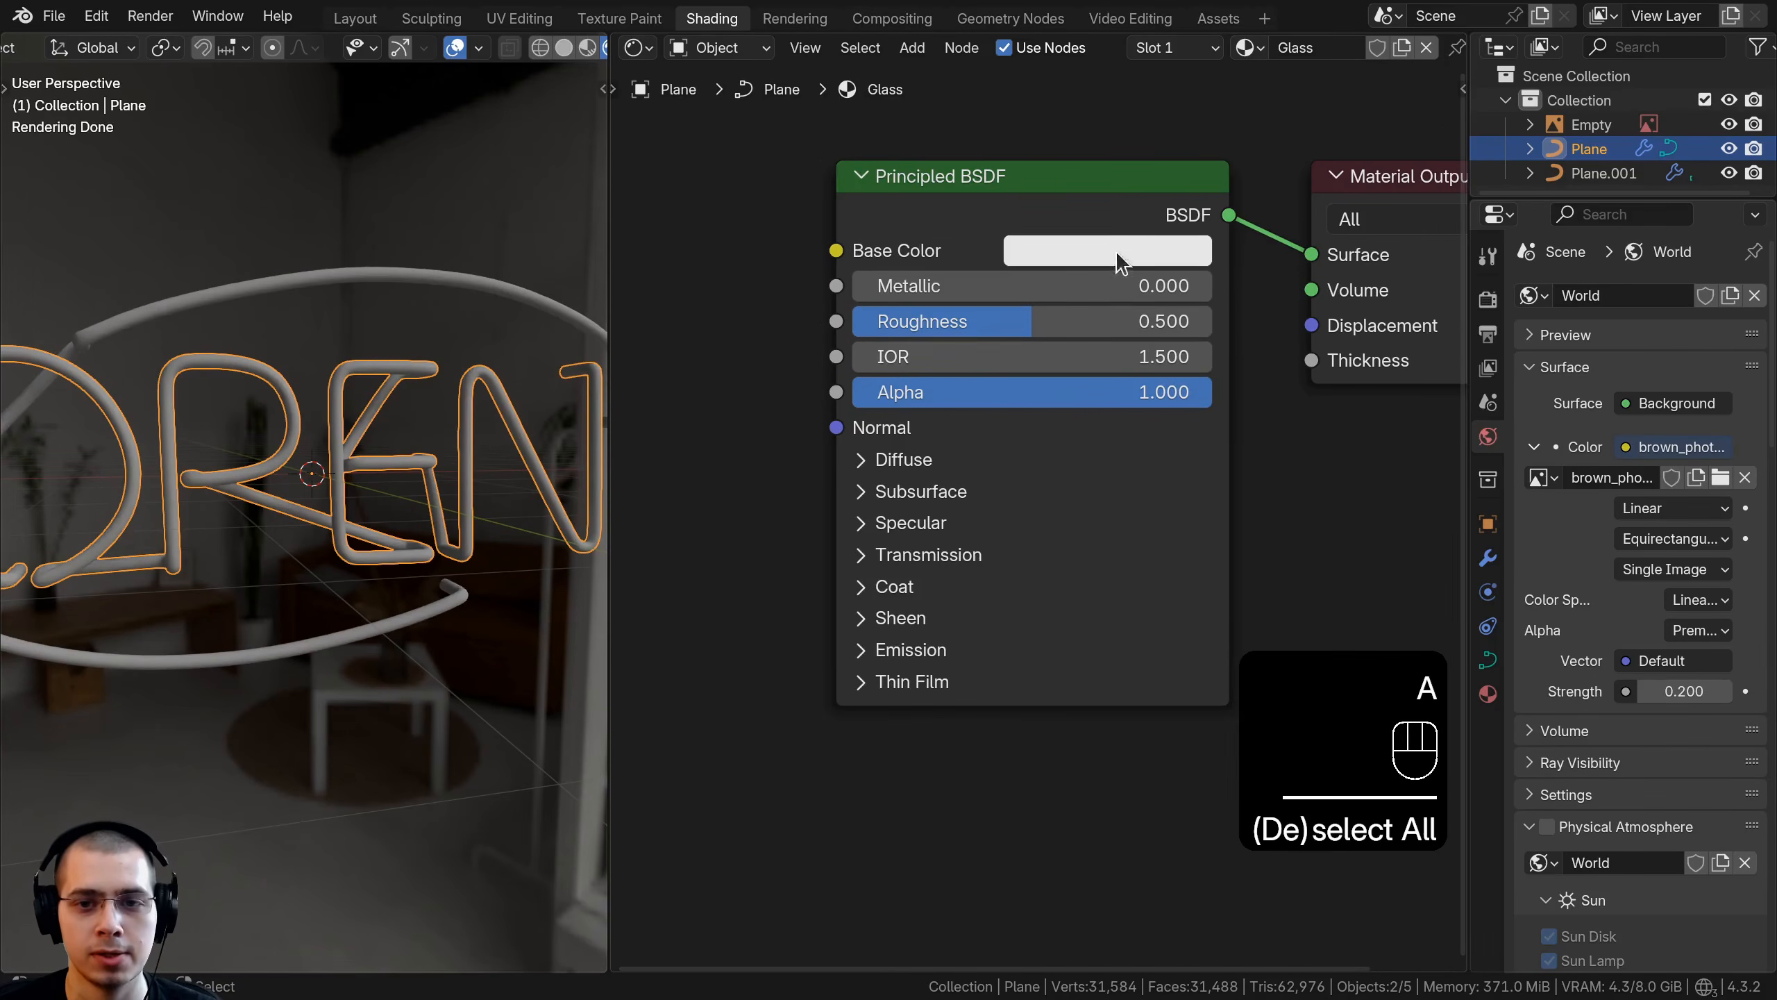
{"action": "left_click", "coordinate": [1096, 252]}
{"action": "scroll", "coordinate": [1096, 252], "scroll_direction": "up", "scroll_amount": 4}
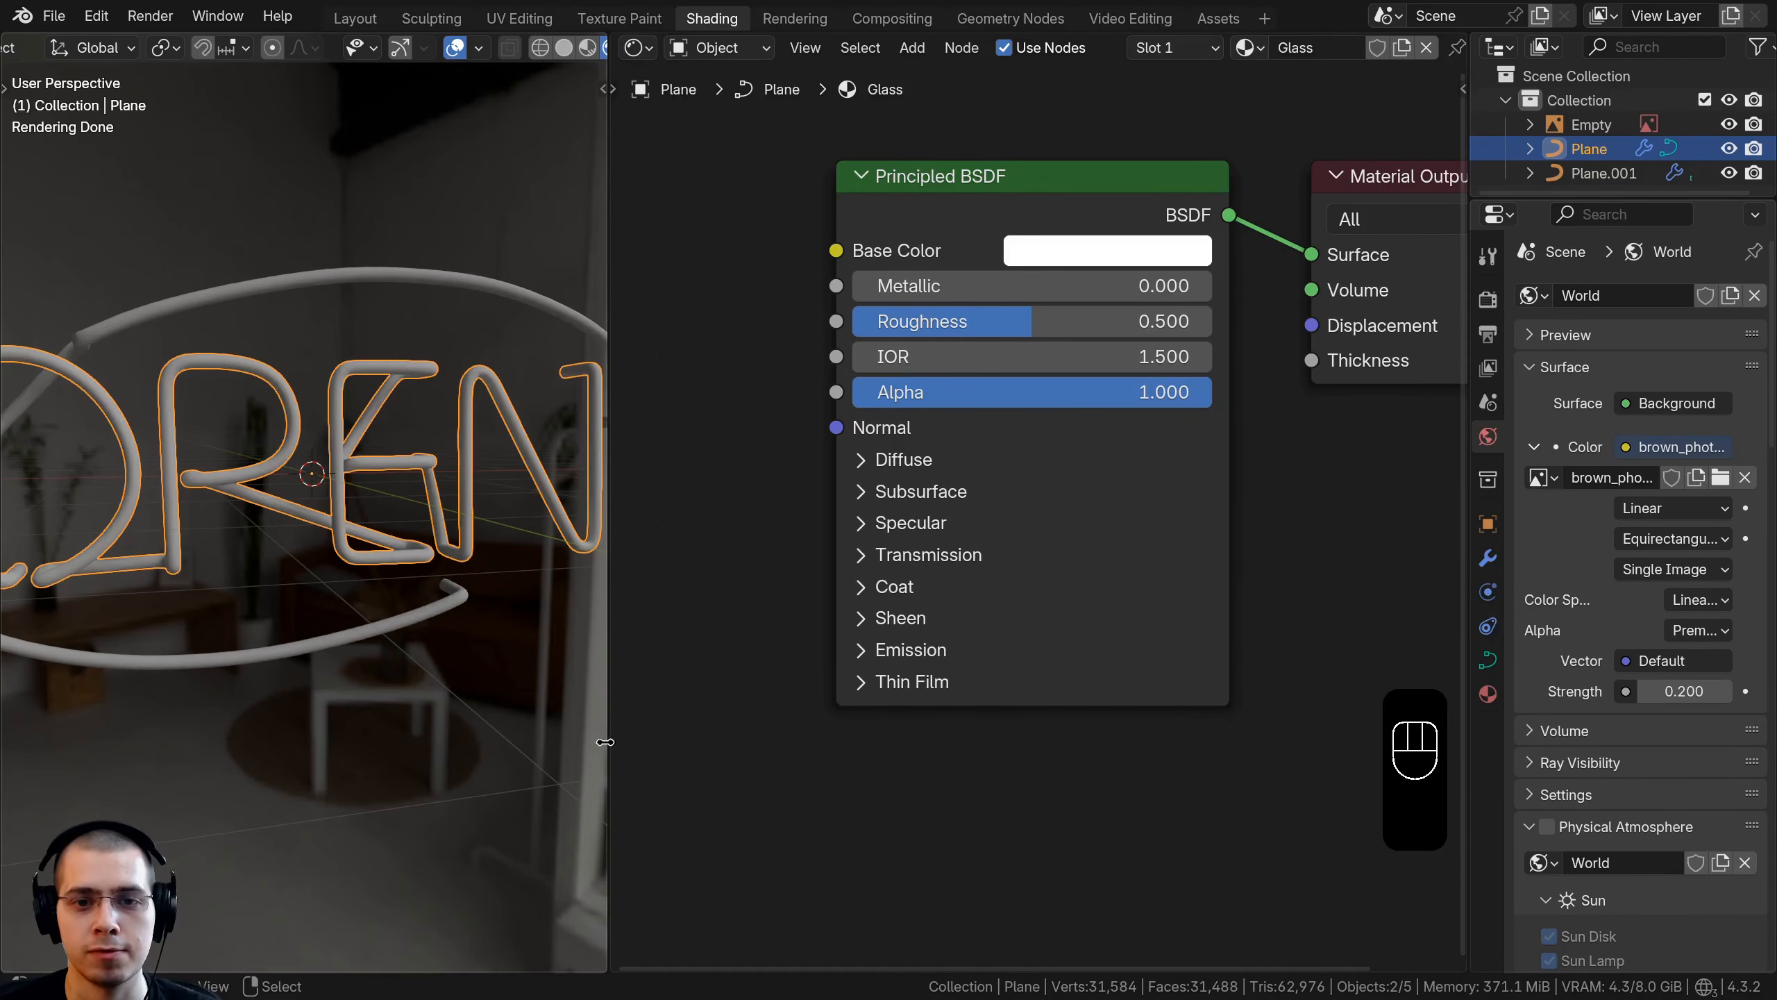
{"action": "left_click", "coordinate": [865, 554]}
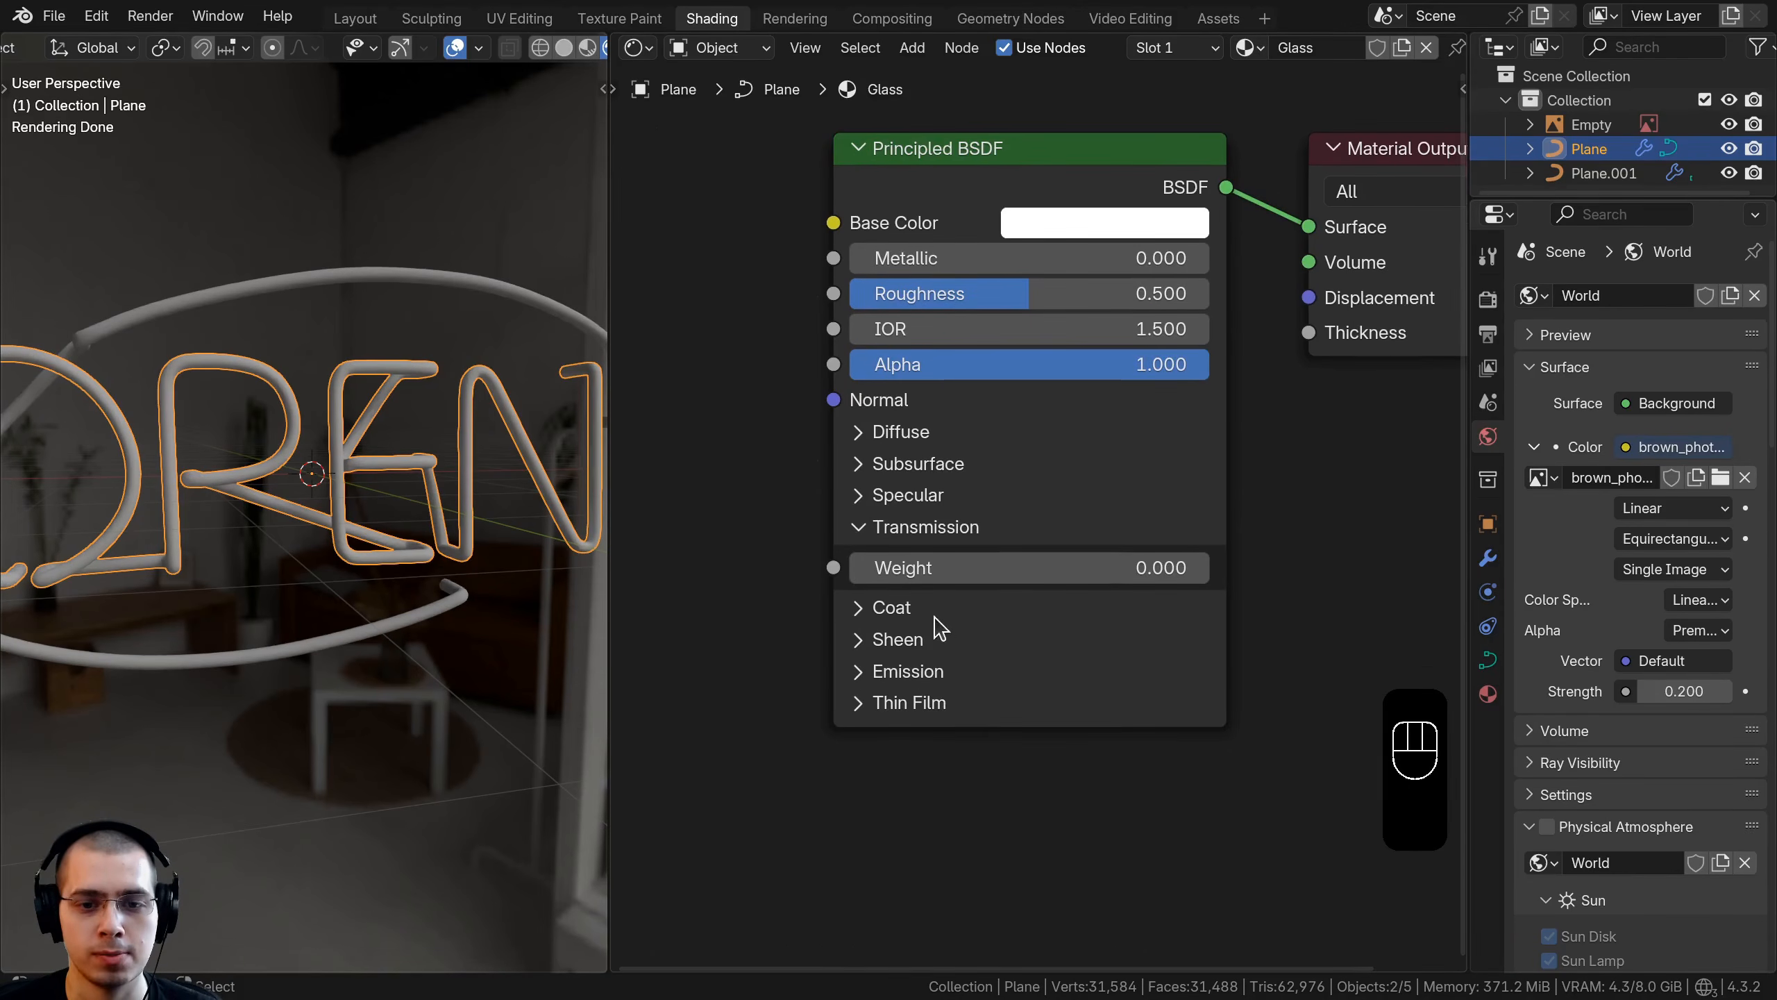
{"action": "left_click_drag", "start_coordinate": [923, 568], "coordinate": [1210, 568]}
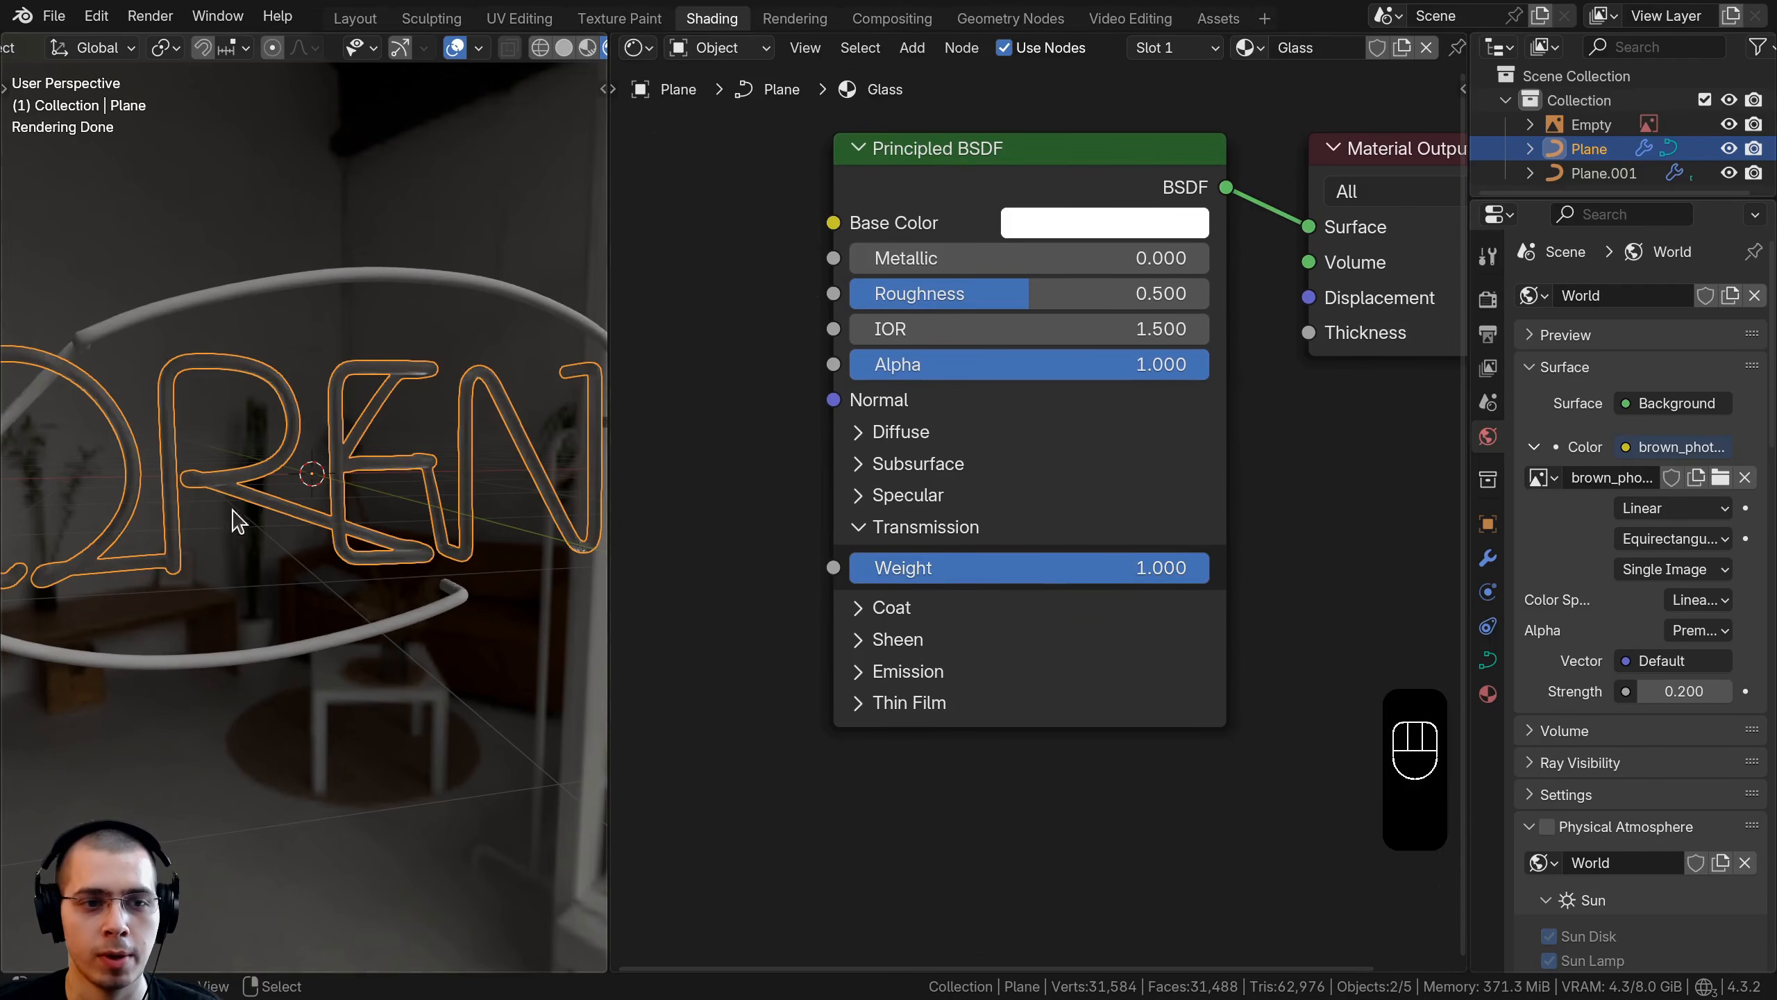
Deselect the letters and set the Glass material's roughness to 0.15
{"action": "scroll", "coordinate": [258, 544], "scroll_direction": "up", "scroll_amount": 4}
{"action": "key", "text": "a"}
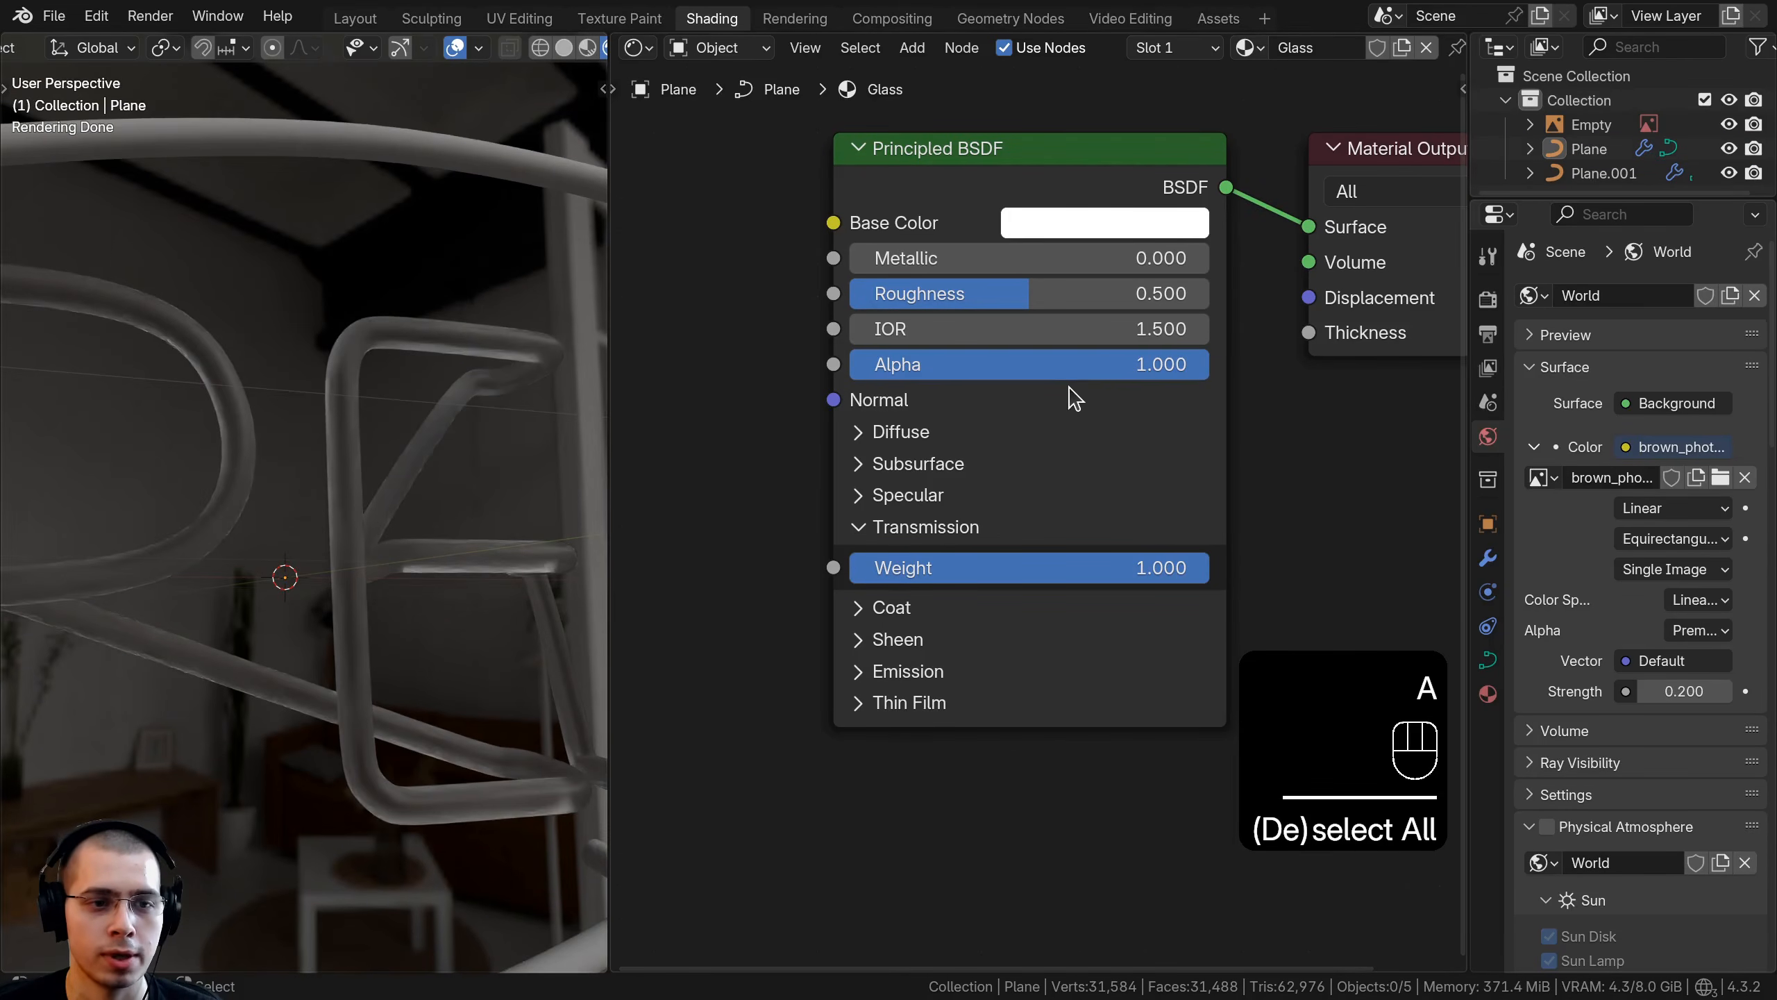
{"action": "left_click", "coordinate": [930, 292]}
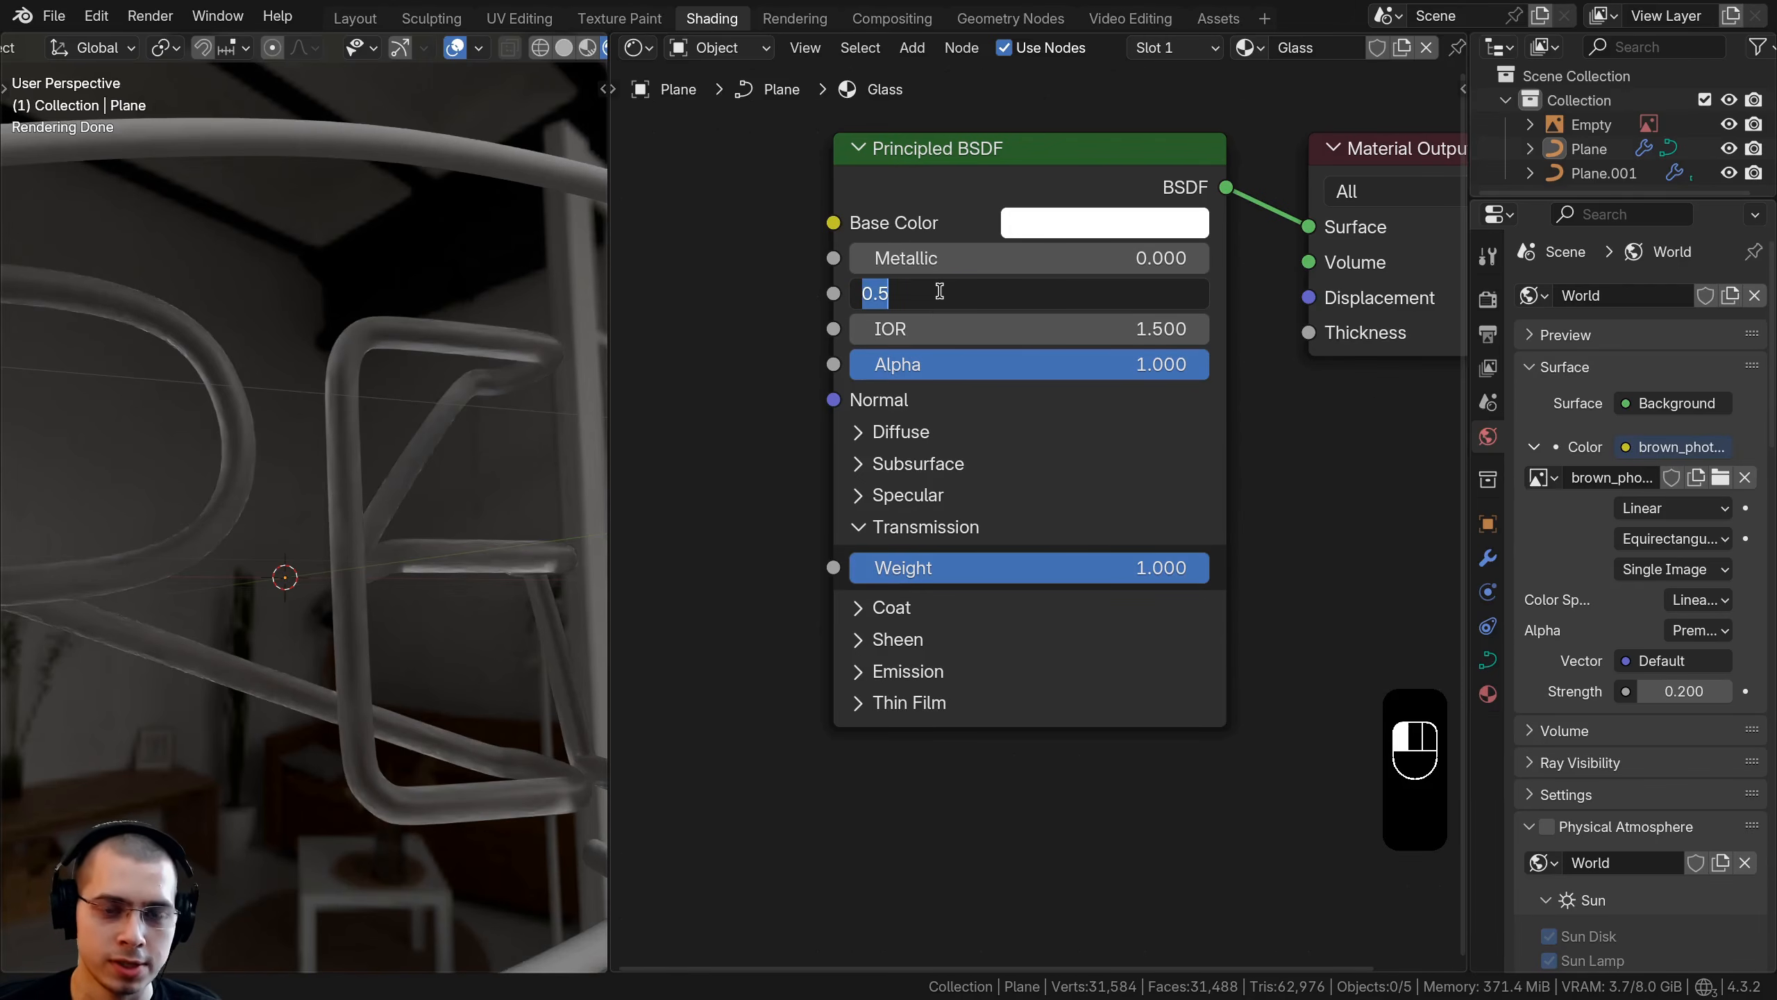
{"action": "type", "text": ".15"}
{"action": "key", "text": "Return"}
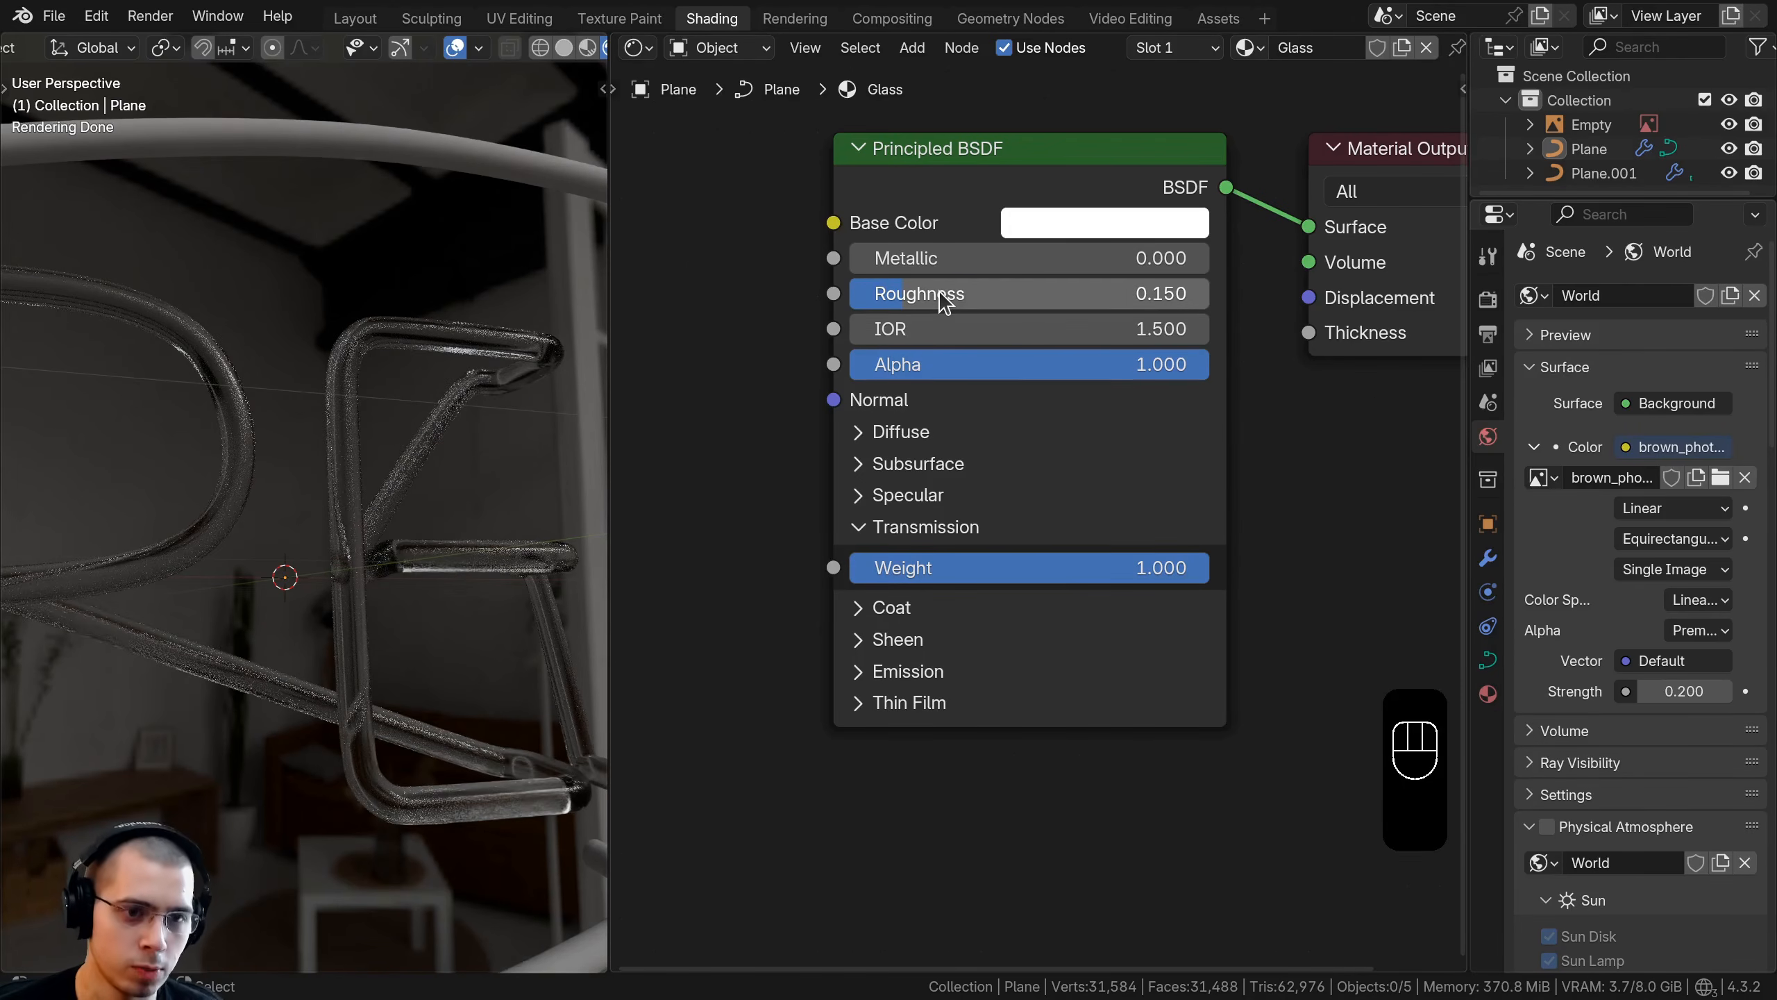
{"action": "middle_click_drag", "start_coordinate": [396, 424], "coordinate": [401, 595]}
{"action": "left_click_drag", "start_coordinate": [883, 297], "coordinate": [822, 297]}
{"action": "right_click", "coordinate": [883, 297]}
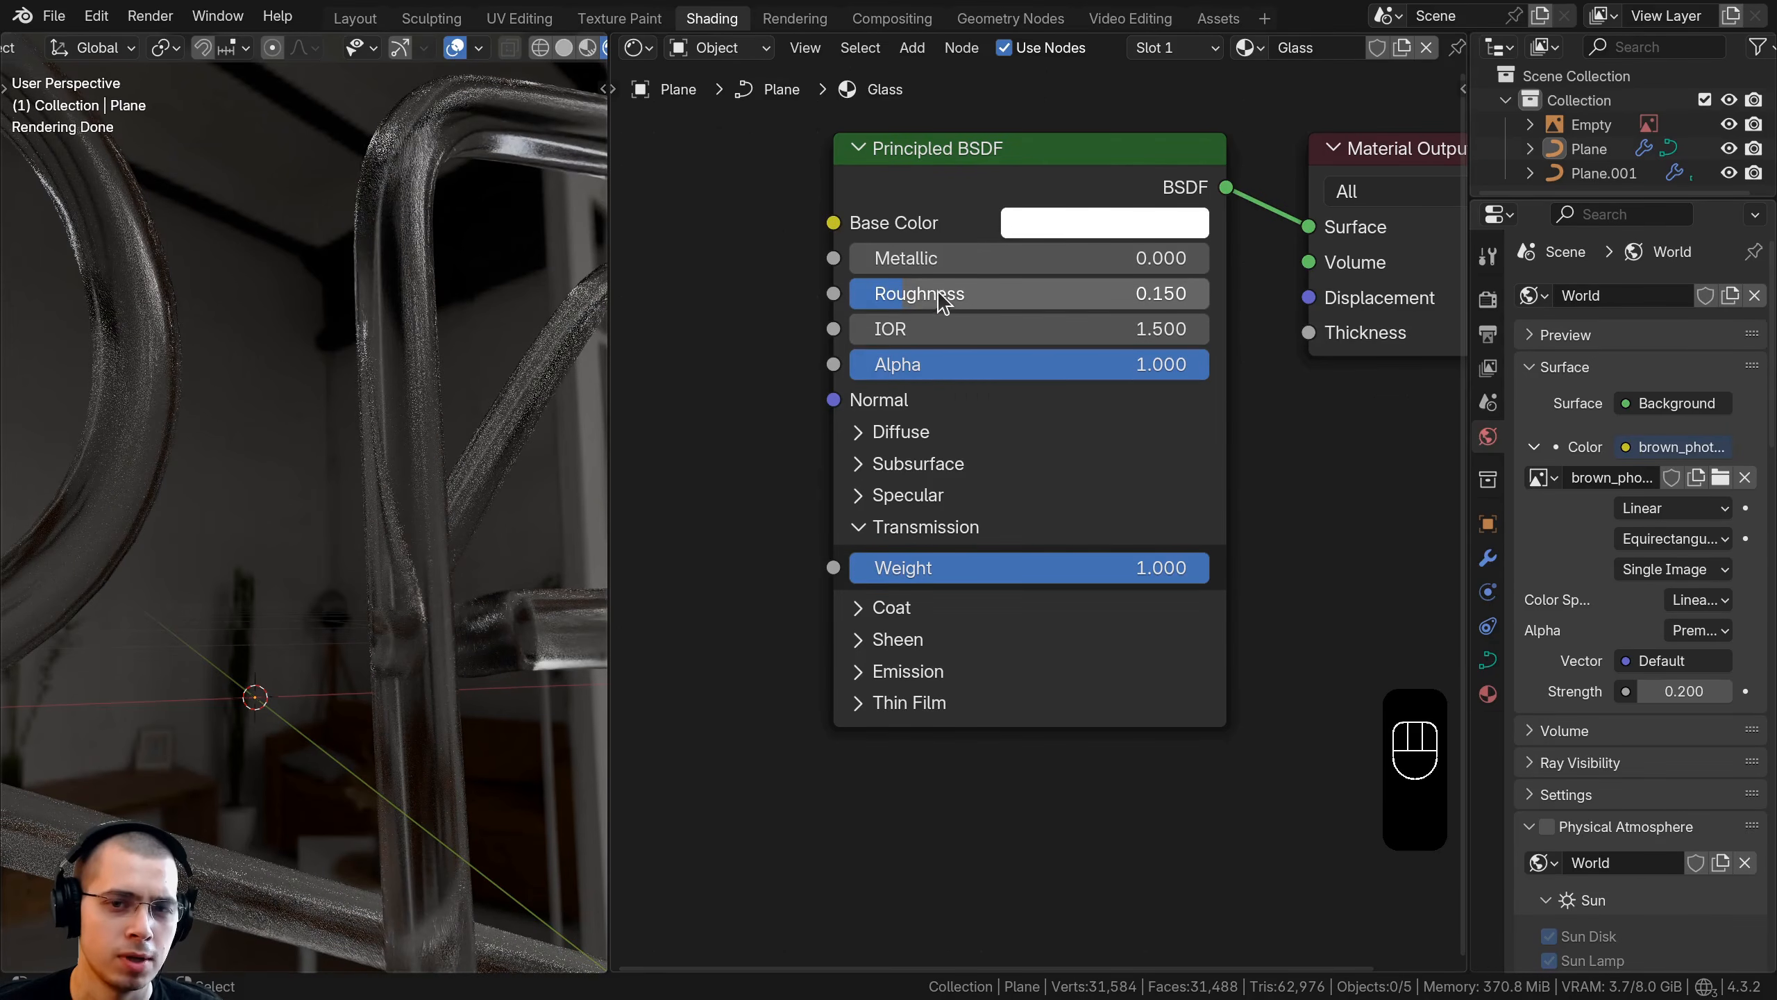
Assign the existing Glass material to the outer border curve, and reselect the letters curve
{"action": "middle_click_drag", "start_coordinate": [349, 564], "coordinate": [351, 521]}
{"action": "scroll", "coordinate": [329, 546], "scroll_direction": "down", "scroll_amount": 4}
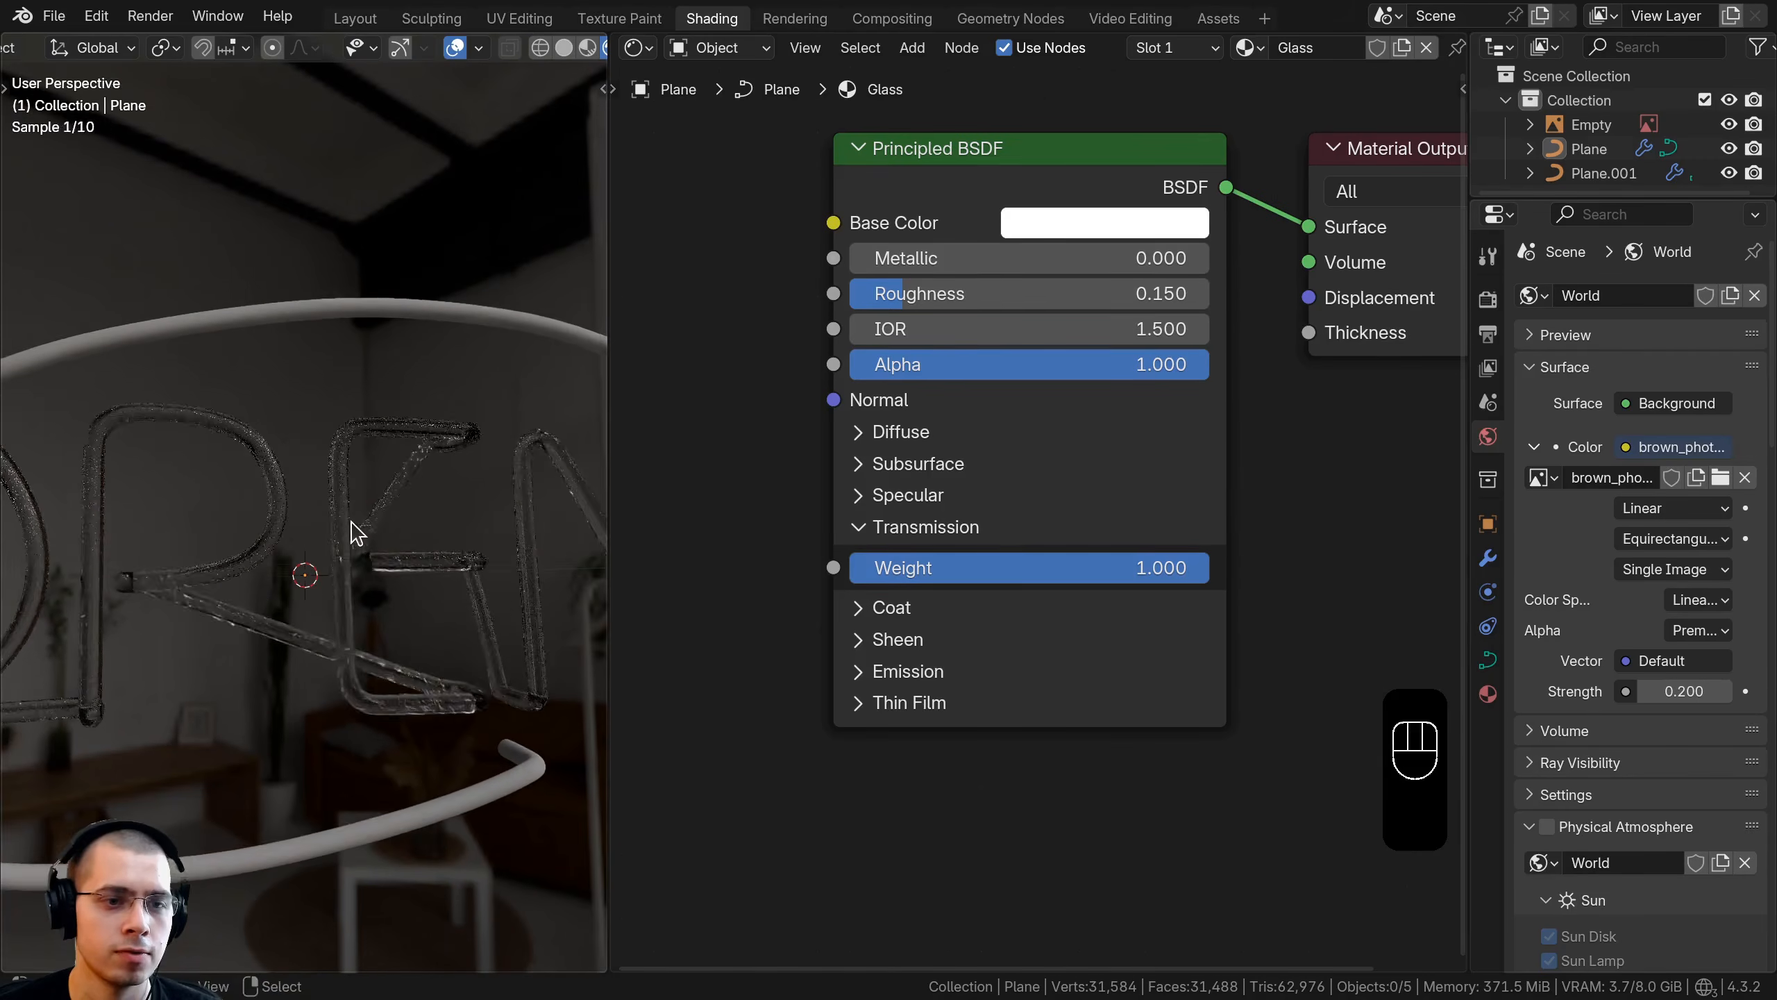
{"action": "scroll", "coordinate": [1037, 517], "scroll_direction": "down", "scroll_amount": 5}
{"action": "left_click", "coordinate": [472, 310]}
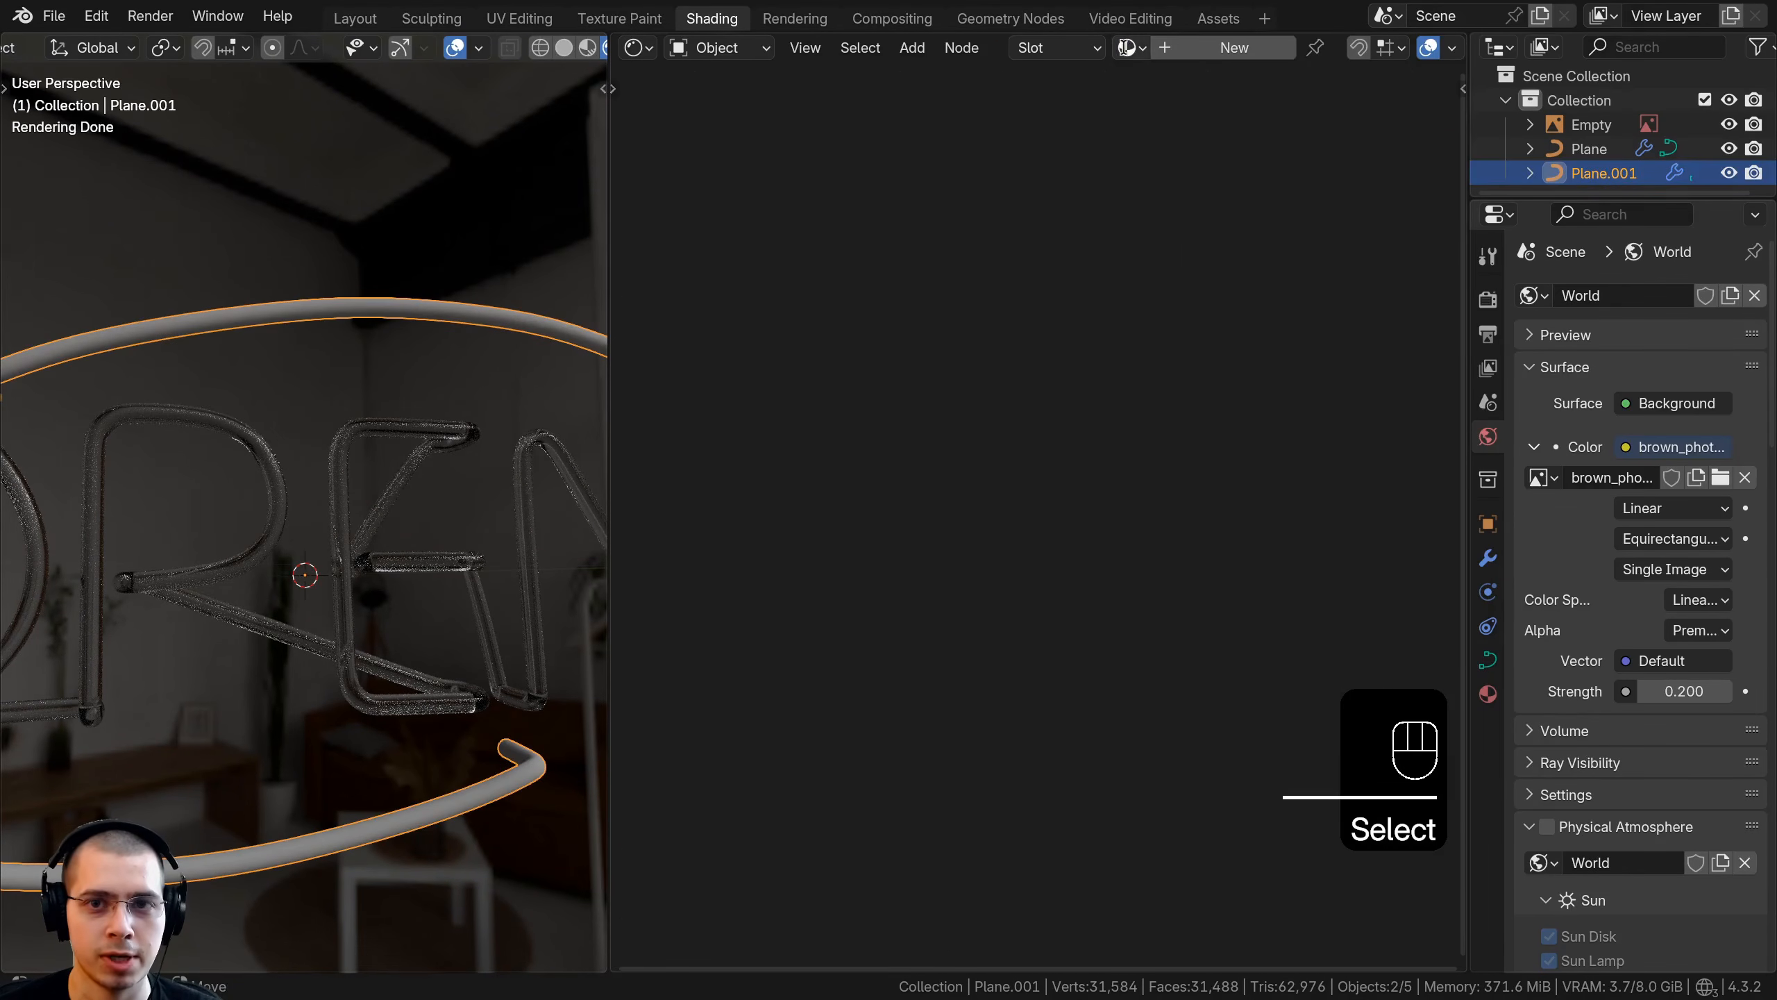
{"action": "left_click", "coordinate": [1124, 48]}
{"action": "left_click", "coordinate": [1129, 83]}
{"action": "left_click", "coordinate": [394, 461]}
Examine the glass tubes of the letters and border up close from the side
{"action": "scroll", "coordinate": [381, 472], "scroll_direction": "down", "scroll_amount": 4}
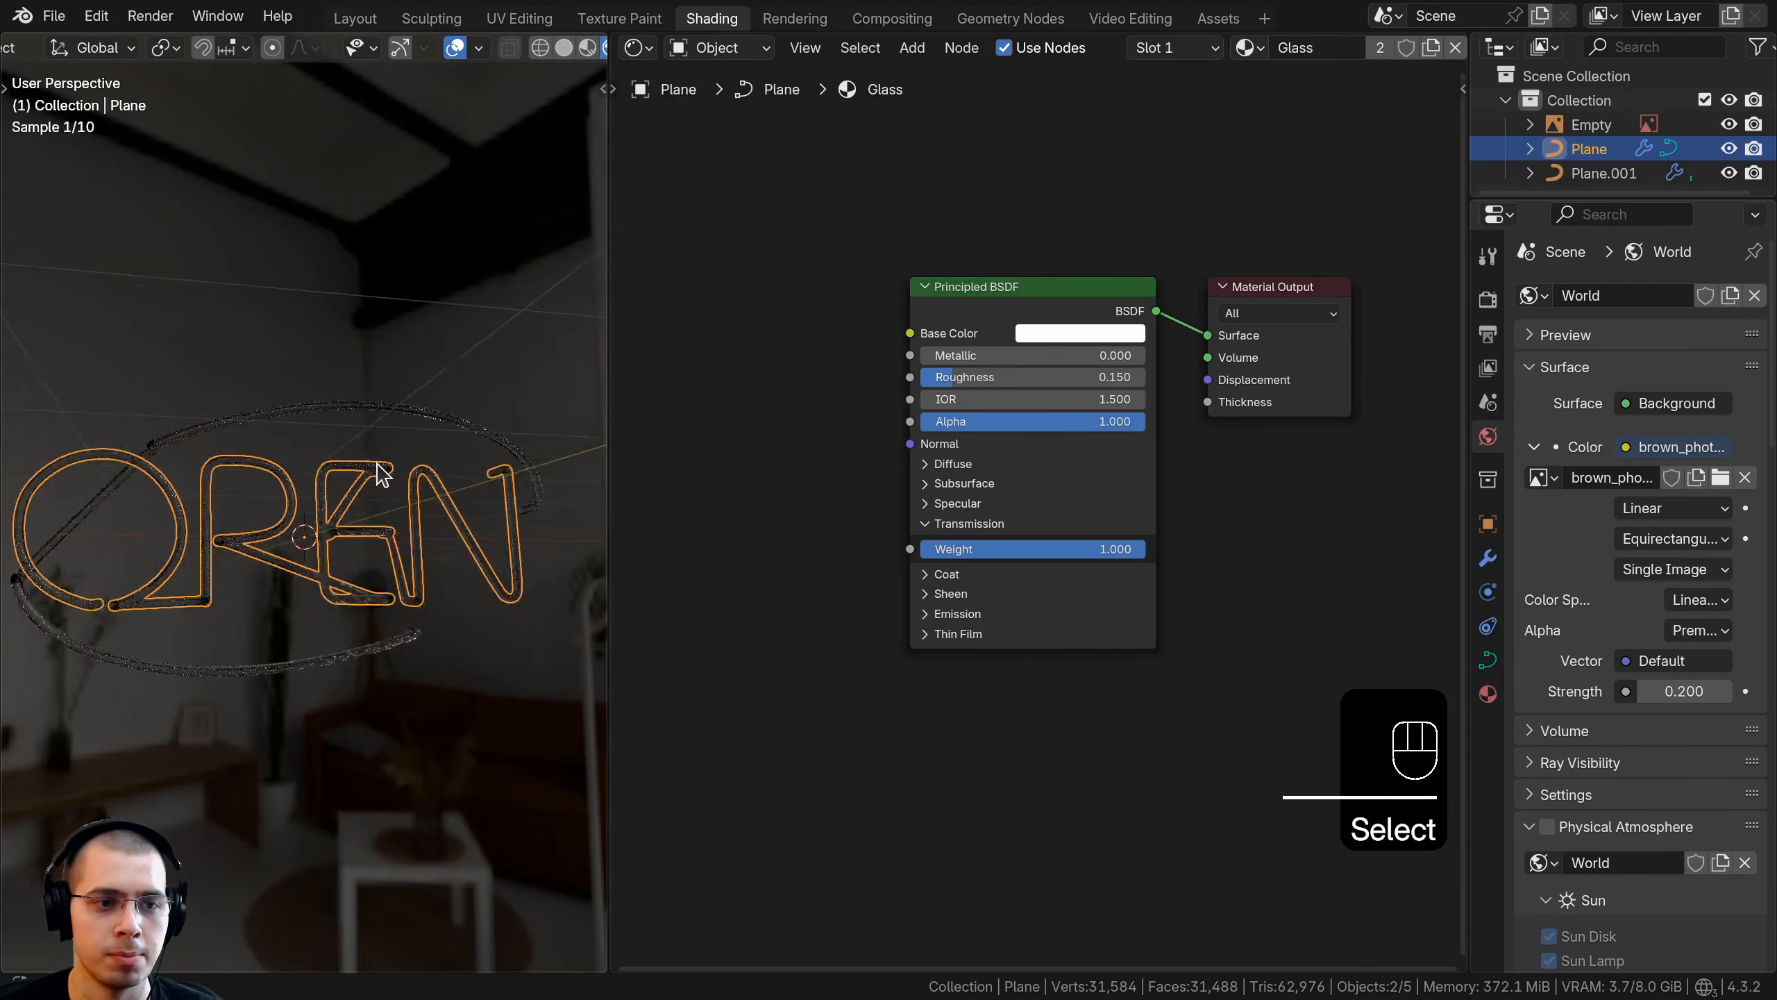
{"action": "middle_click_drag", "start_coordinate": [381, 472], "coordinate": [376, 484]}
{"action": "scroll", "coordinate": [211, 543], "scroll_direction": "up", "scroll_amount": 1}
{"action": "scroll", "coordinate": [211, 543], "scroll_direction": "up", "scroll_amount": 3}
{"action": "middle_click_drag", "start_coordinate": [212, 543], "coordinate": [268, 316]}
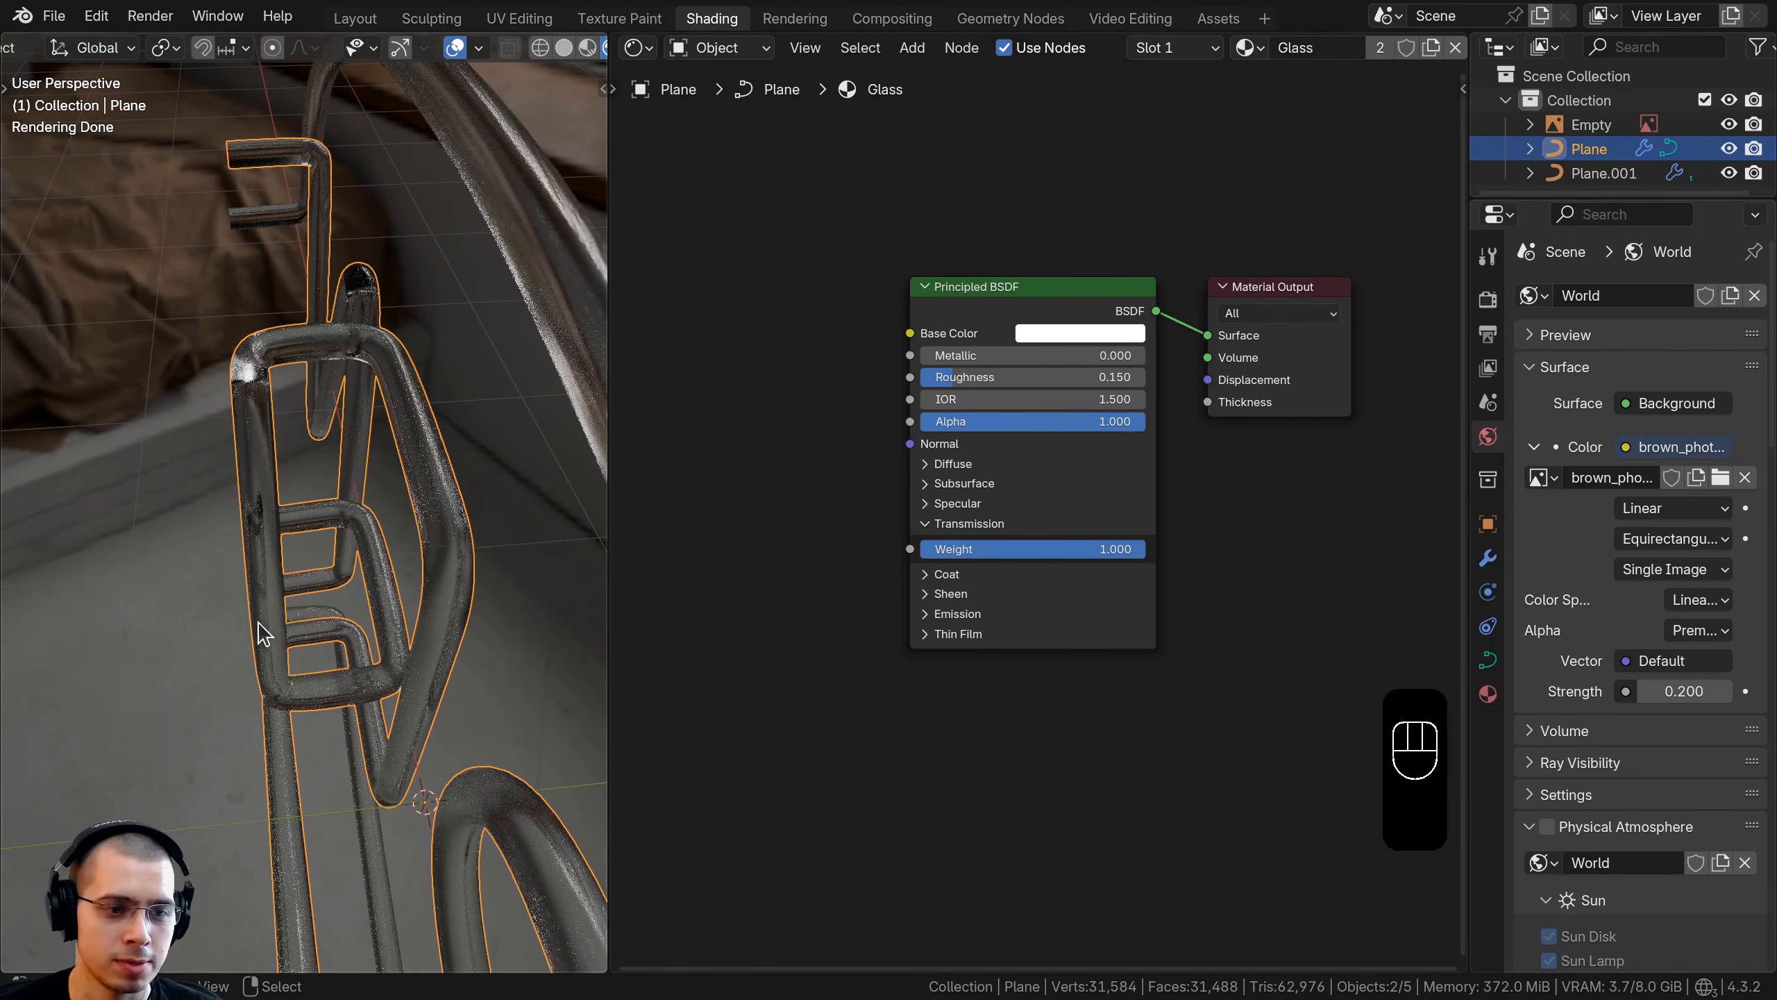
{"action": "scroll", "coordinate": [348, 353], "scroll_direction": "up", "scroll_amount": 1}
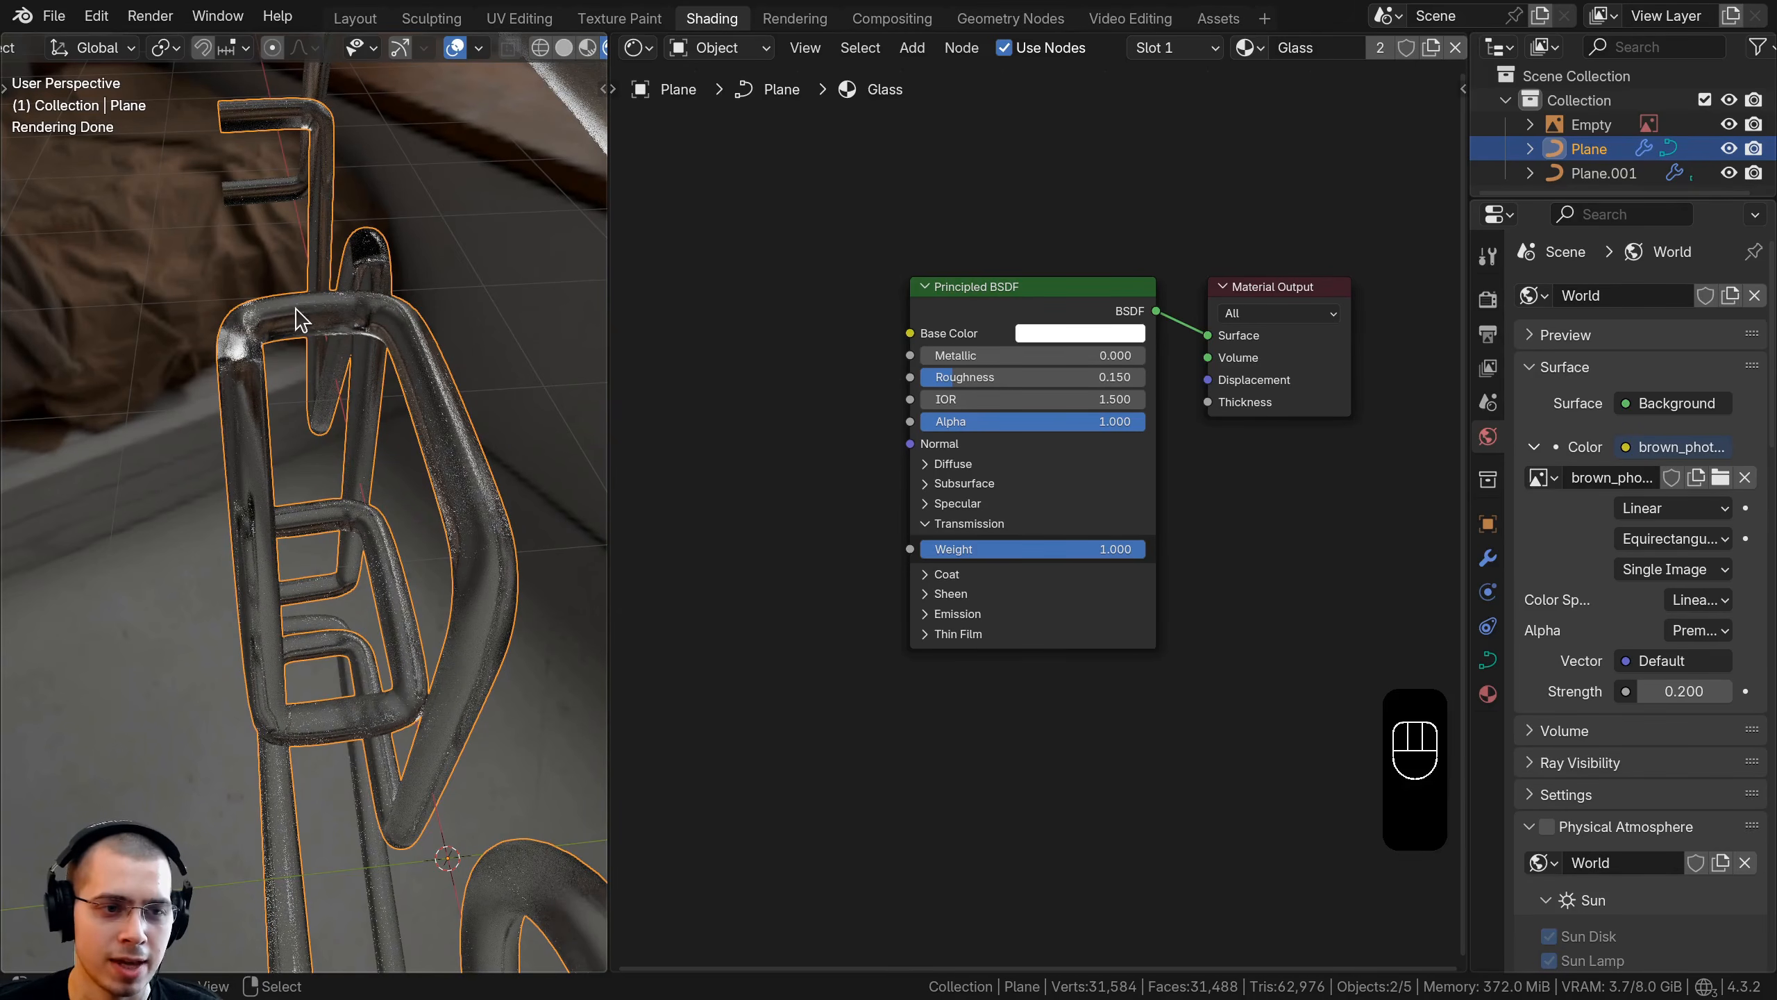
{"action": "scroll", "coordinate": [289, 263], "scroll_direction": "down", "scroll_amount": 3}
{"action": "middle_click_drag", "start_coordinate": [280, 392], "coordinate": [300, 447]}
{"action": "scroll", "coordinate": [420, 440], "scroll_direction": "up", "scroll_amount": 2}
{"action": "scroll", "coordinate": [972, 353], "scroll_direction": "down", "scroll_amount": 5}
Duplicate the Principled BSDF node above the original and set the copy's transmission weight to 0
{"action": "right_click_drag", "start_coordinate": [997, 544], "coordinate": [1003, 545]}
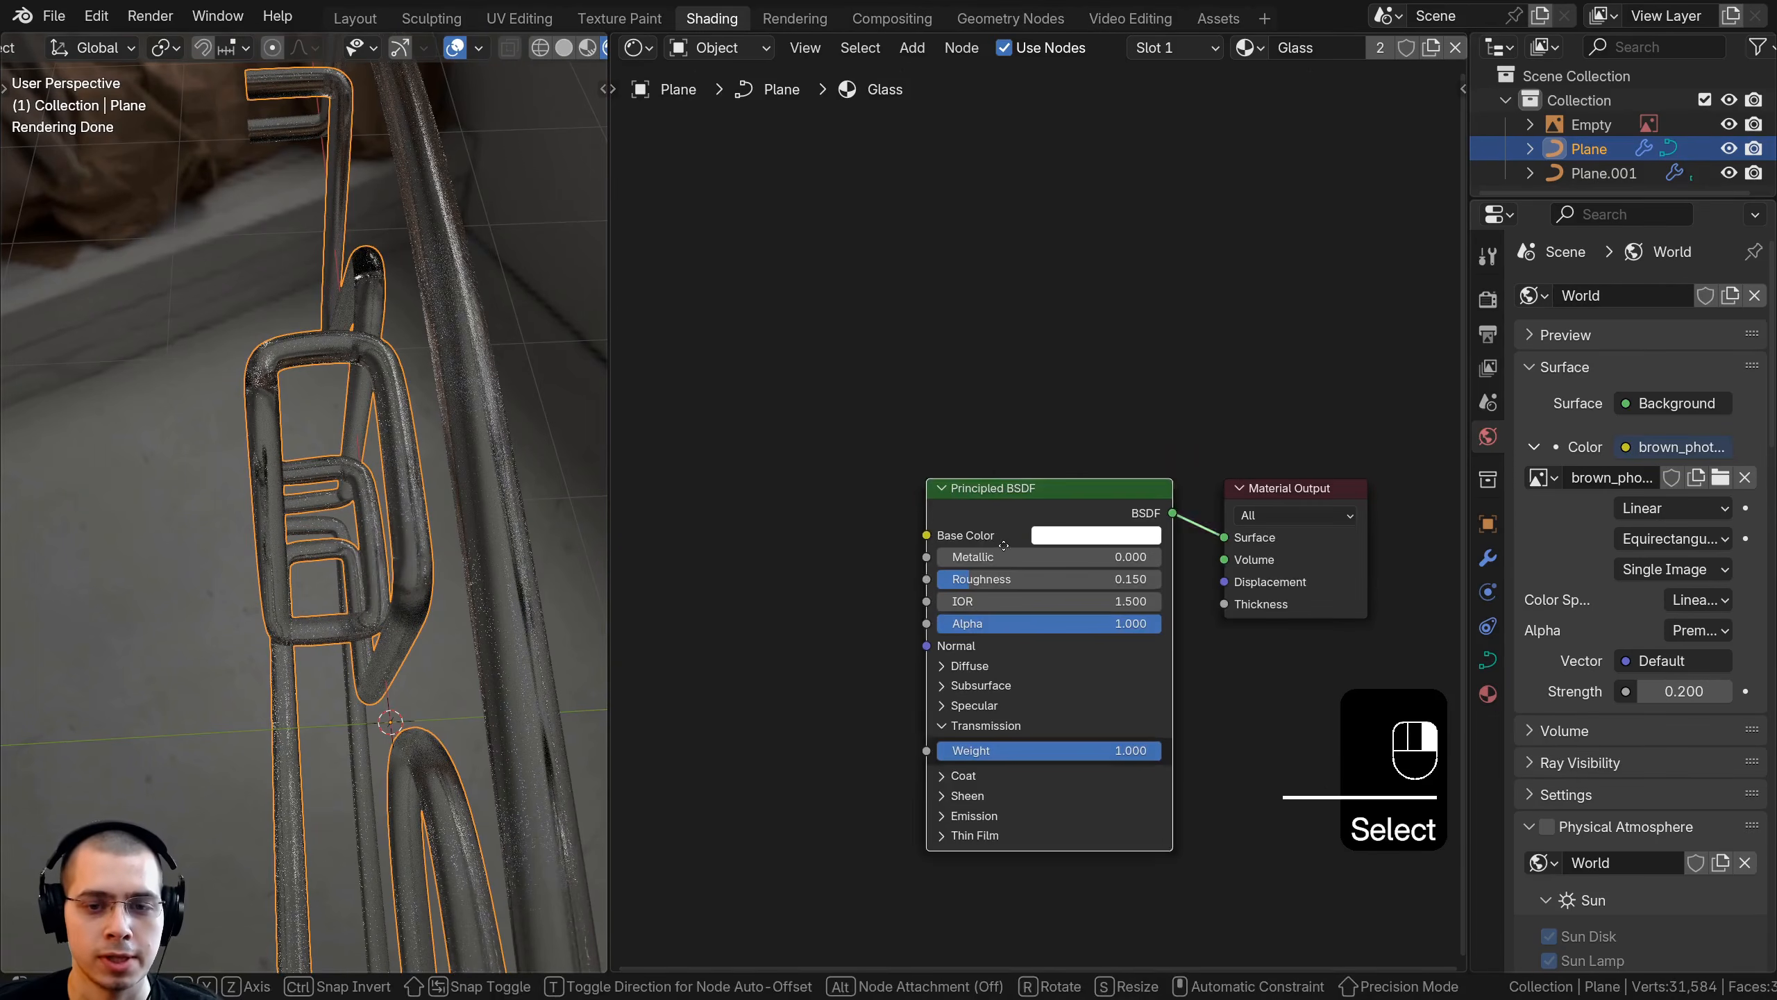
{"action": "key", "text": "shift+d"}
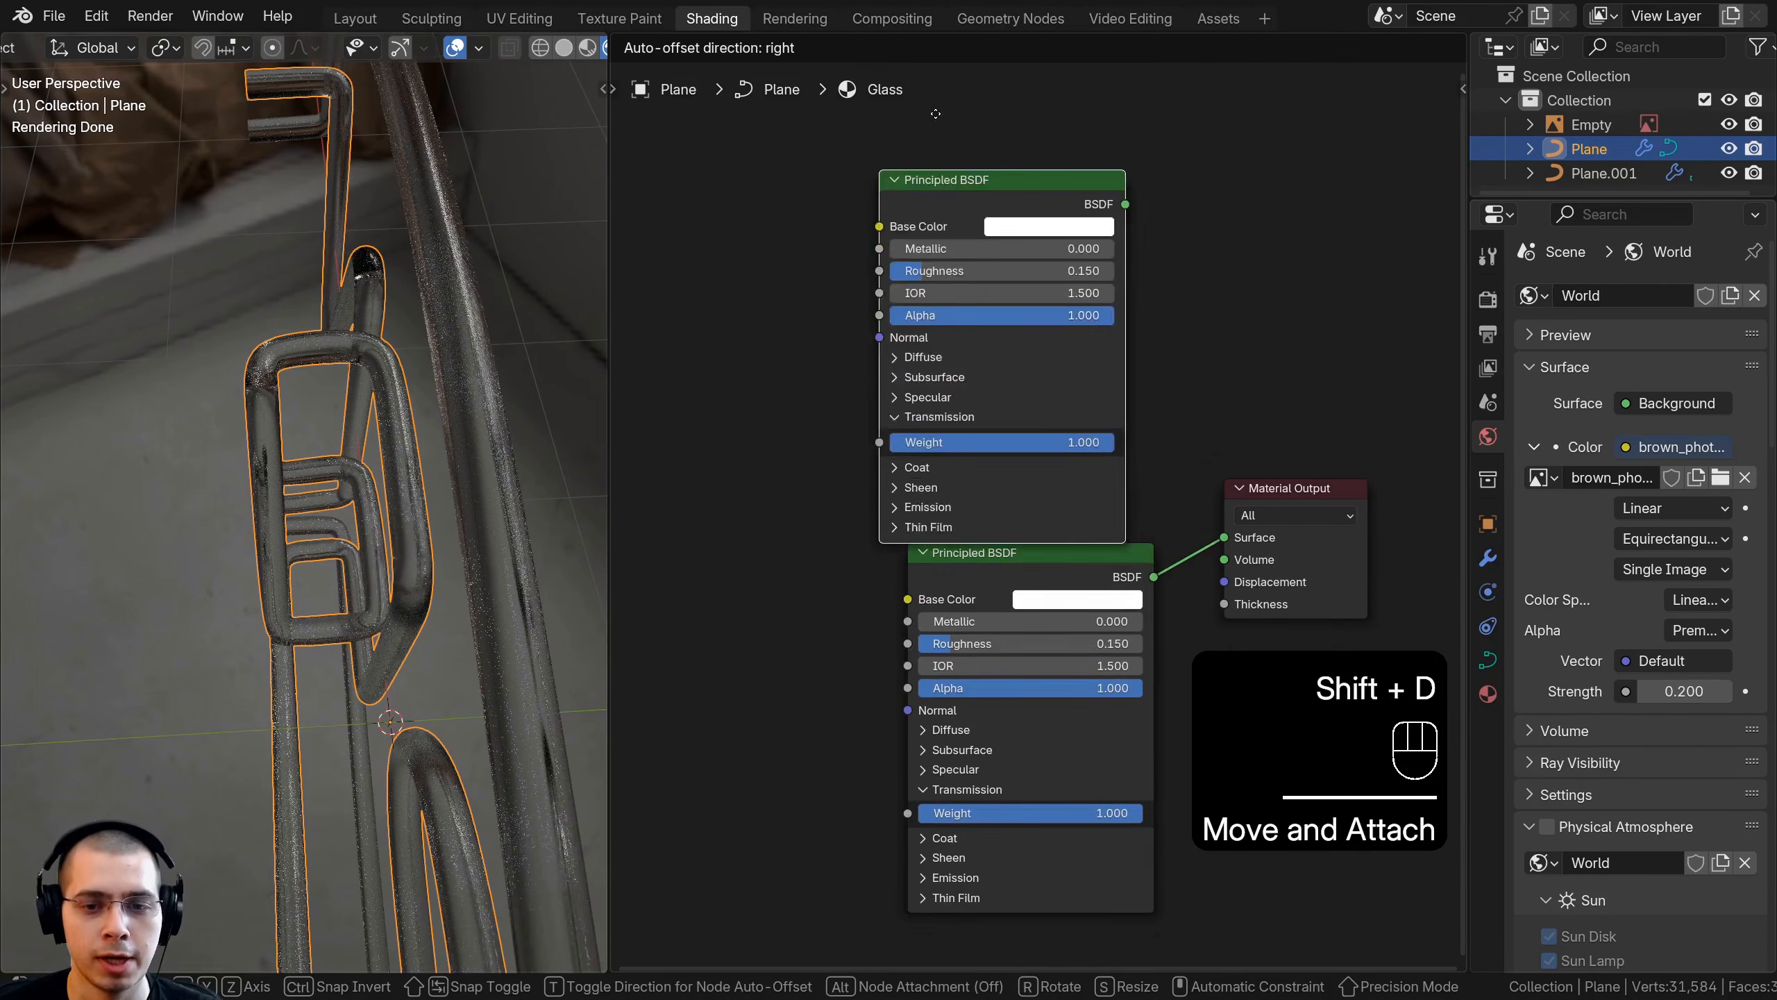
{"action": "scroll", "coordinate": [842, 470], "scroll_direction": "up", "scroll_amount": 2}
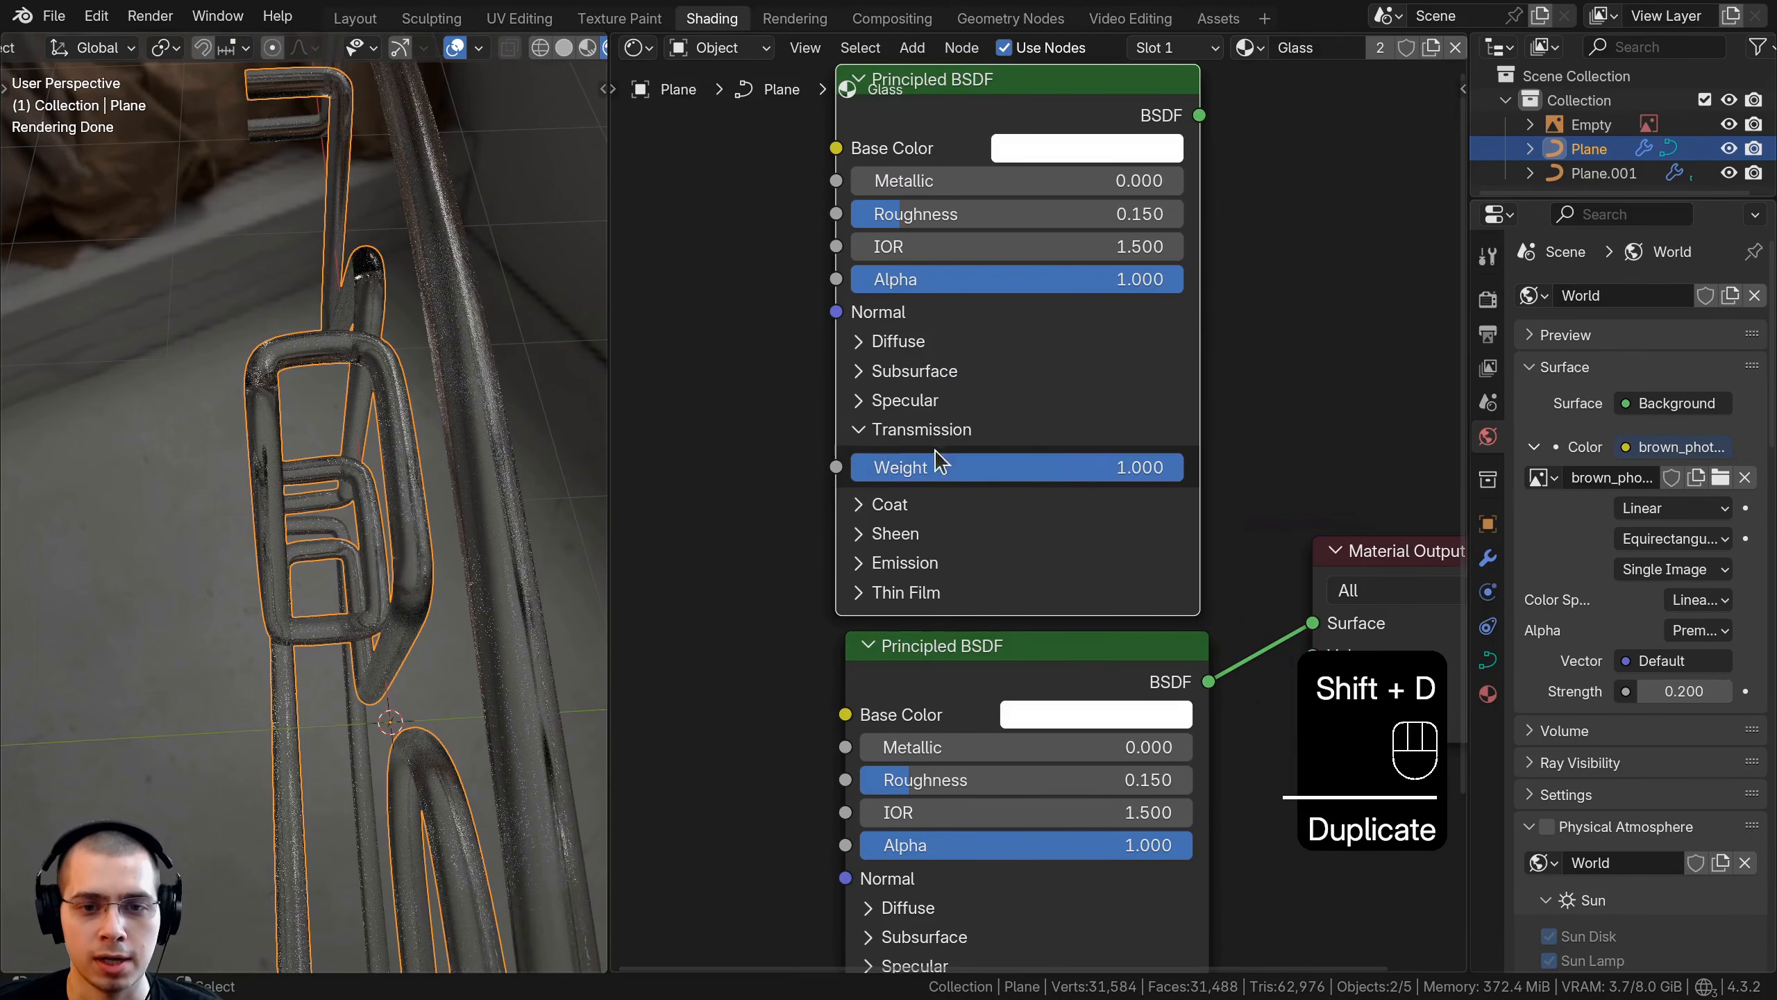
{"action": "left_click_drag", "start_coordinate": [1096, 476], "coordinate": [846, 468]}
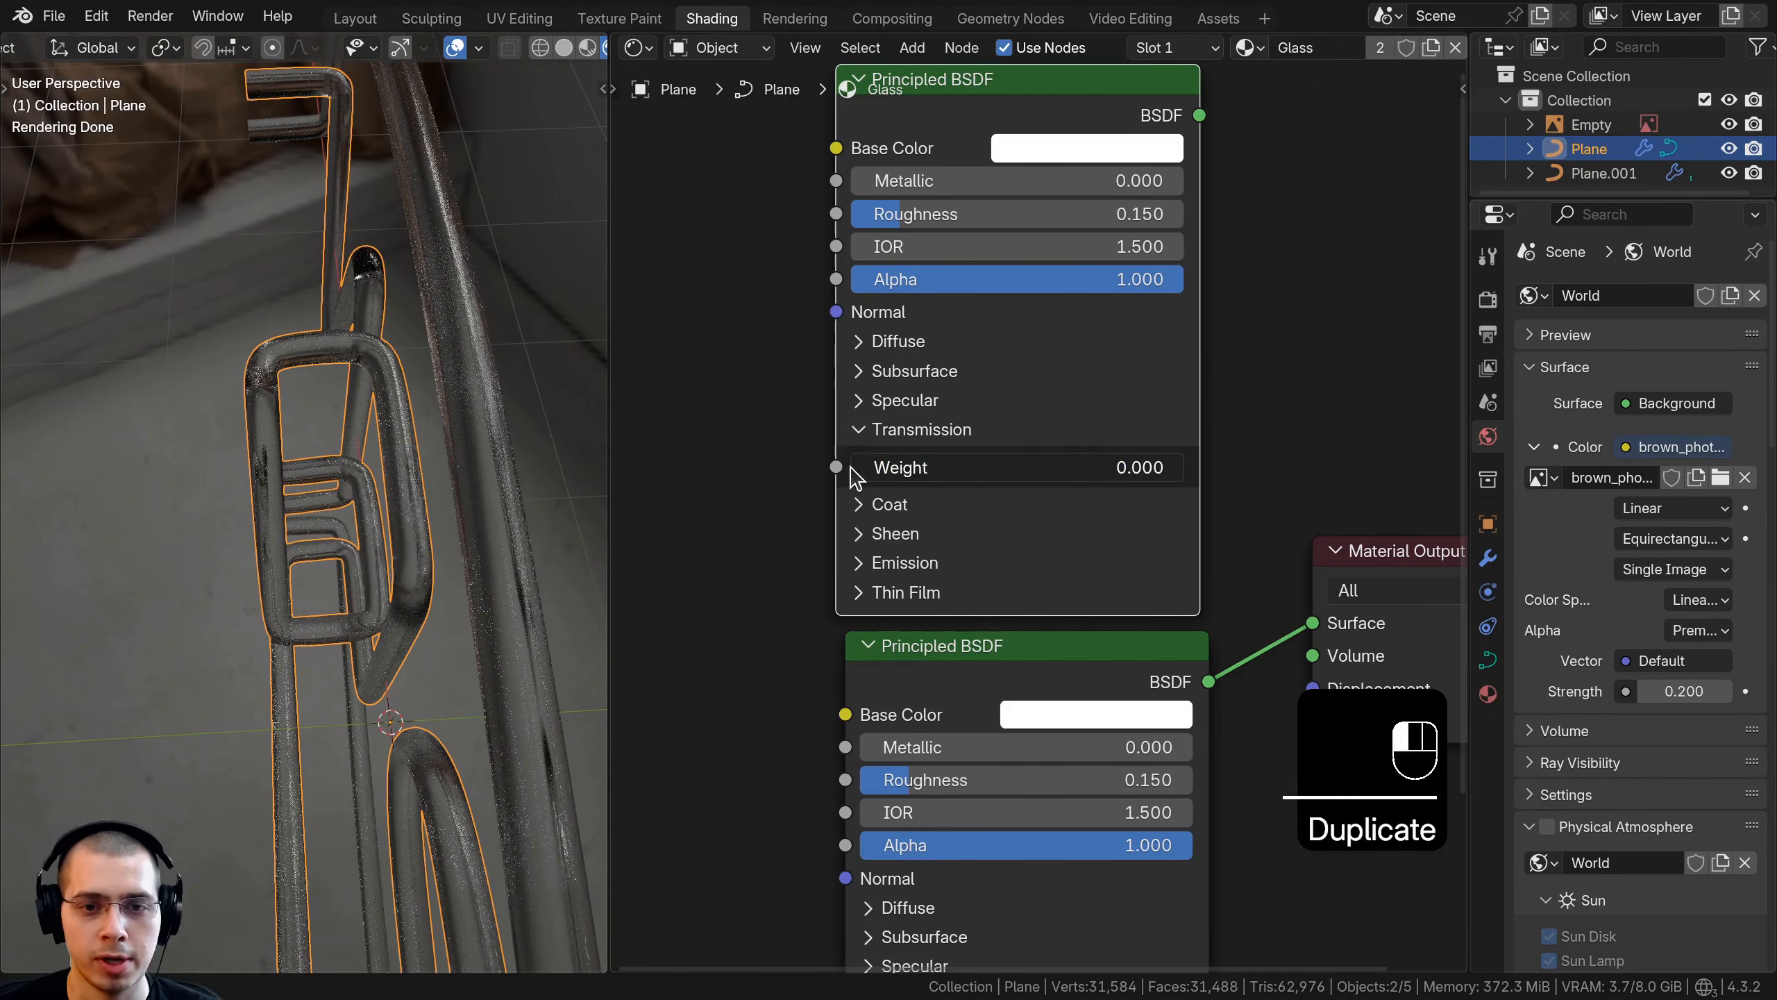
{"action": "left_click", "coordinate": [859, 430]}
{"action": "middle_click_drag", "start_coordinate": [883, 393], "coordinate": [878, 500]}
Make the duplicated Principled BSDF's base color black and set its roughness to 0.3
{"action": "left_click", "coordinate": [1091, 242]}
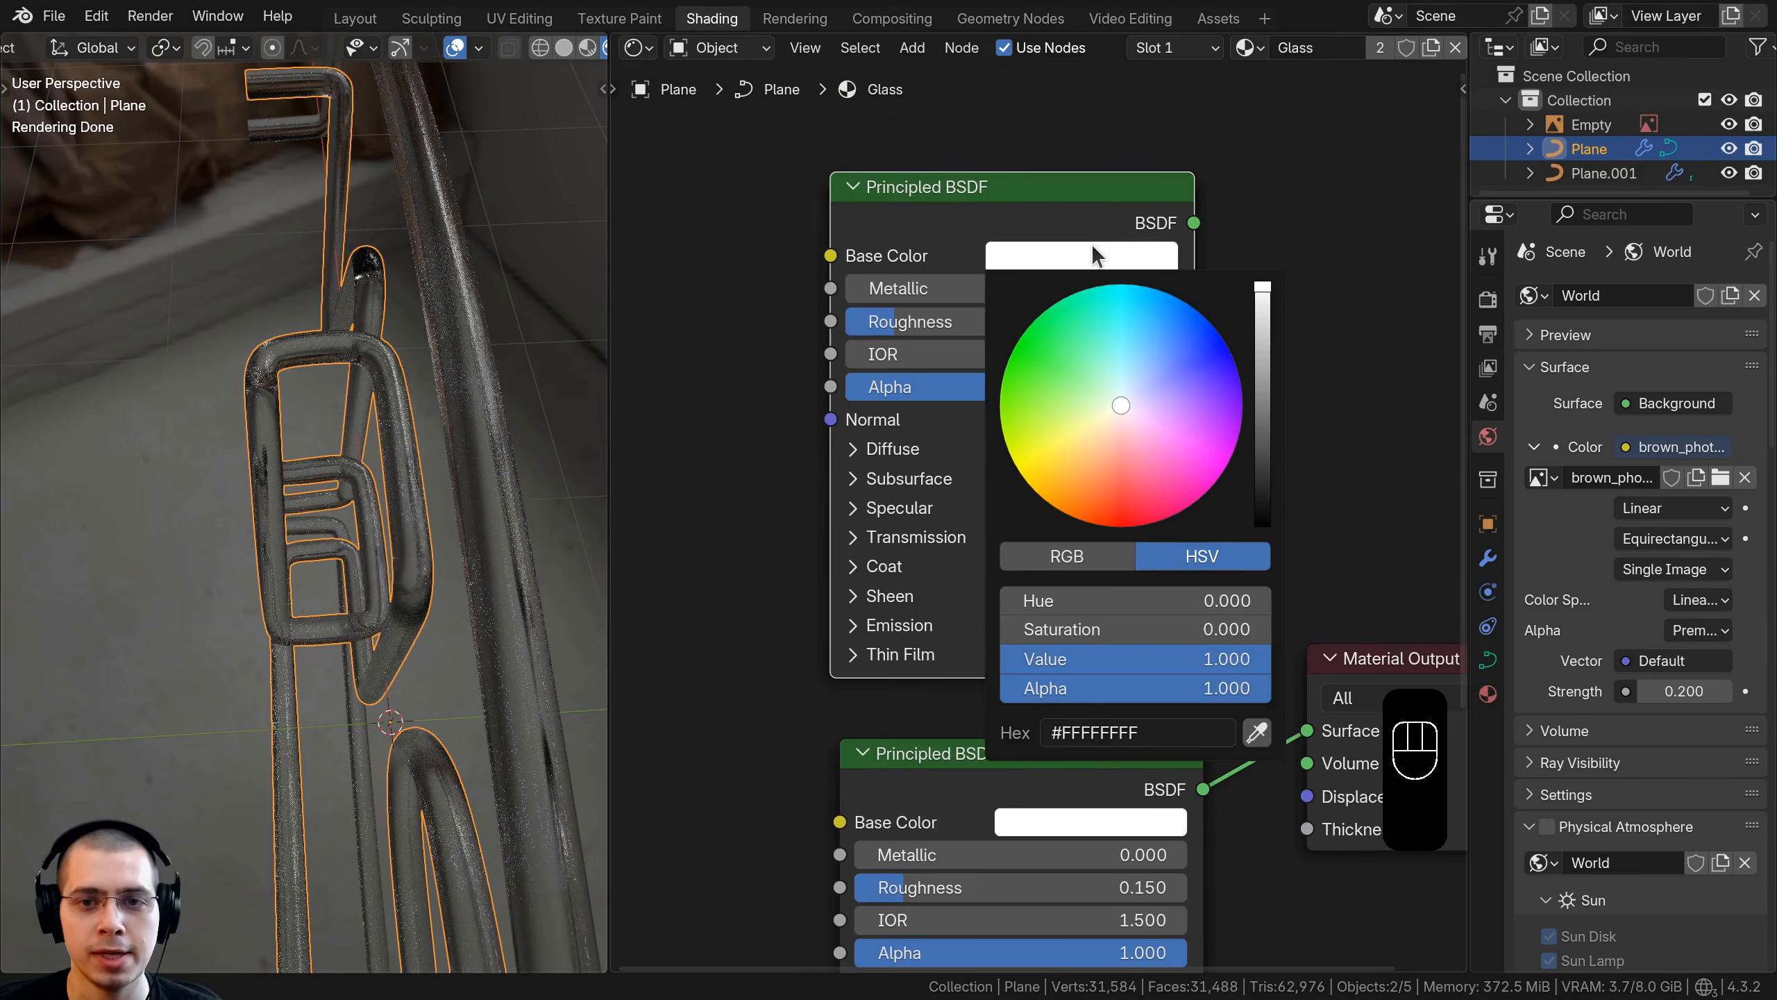
{"action": "left_click_drag", "start_coordinate": [1258, 299], "coordinate": [1262, 524]}
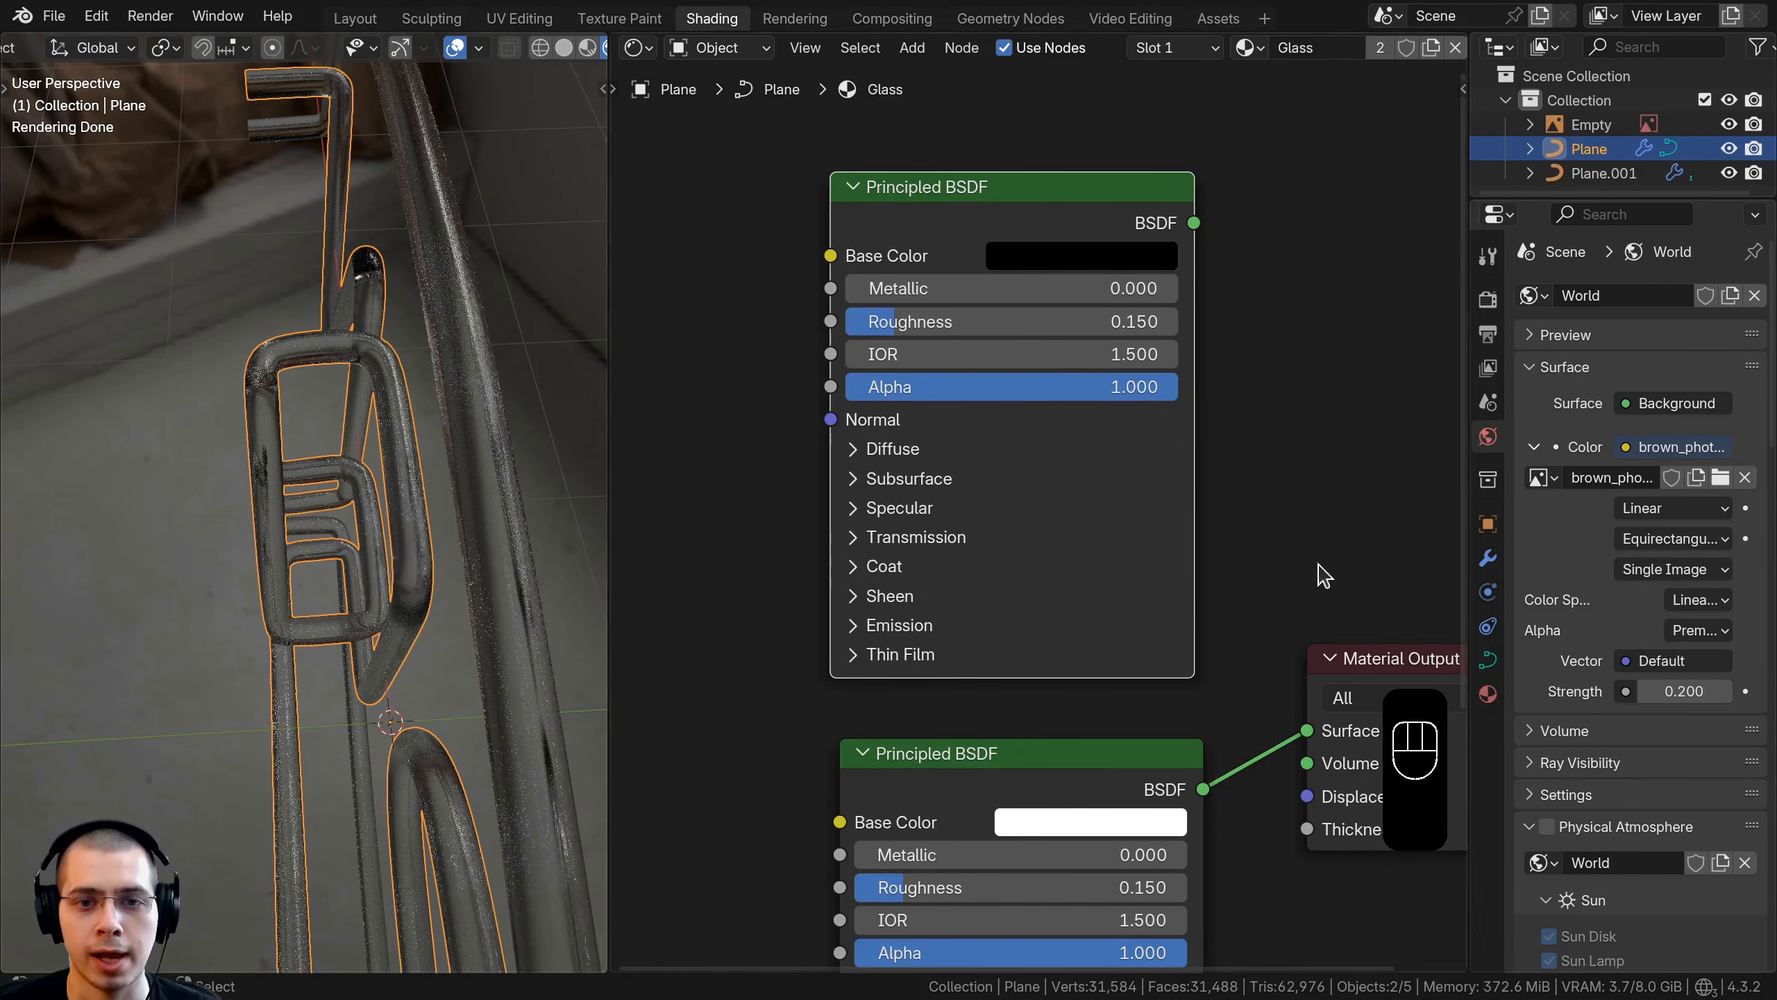
{"action": "left_click", "coordinate": [1012, 321]}
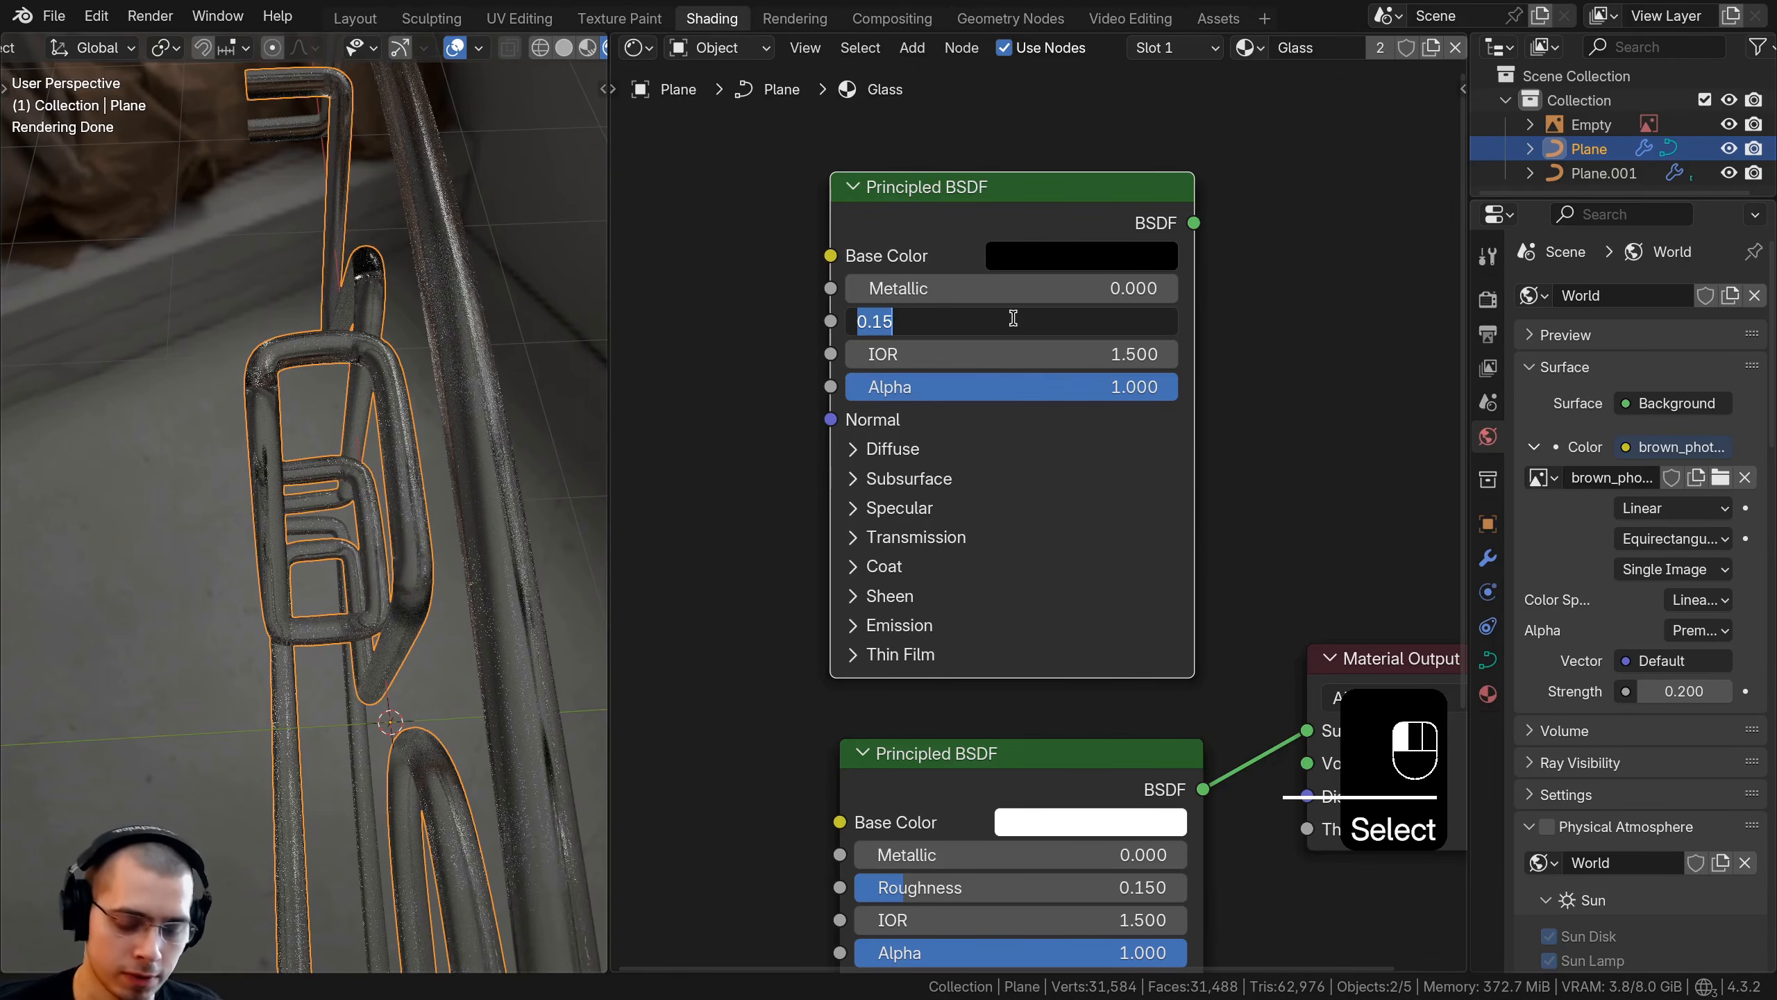
{"action": "type", "text": "0.3"}
{"action": "key", "text": "Return"}
{"action": "scroll", "coordinate": [991, 325], "scroll_direction": "down", "scroll_amount": 2}
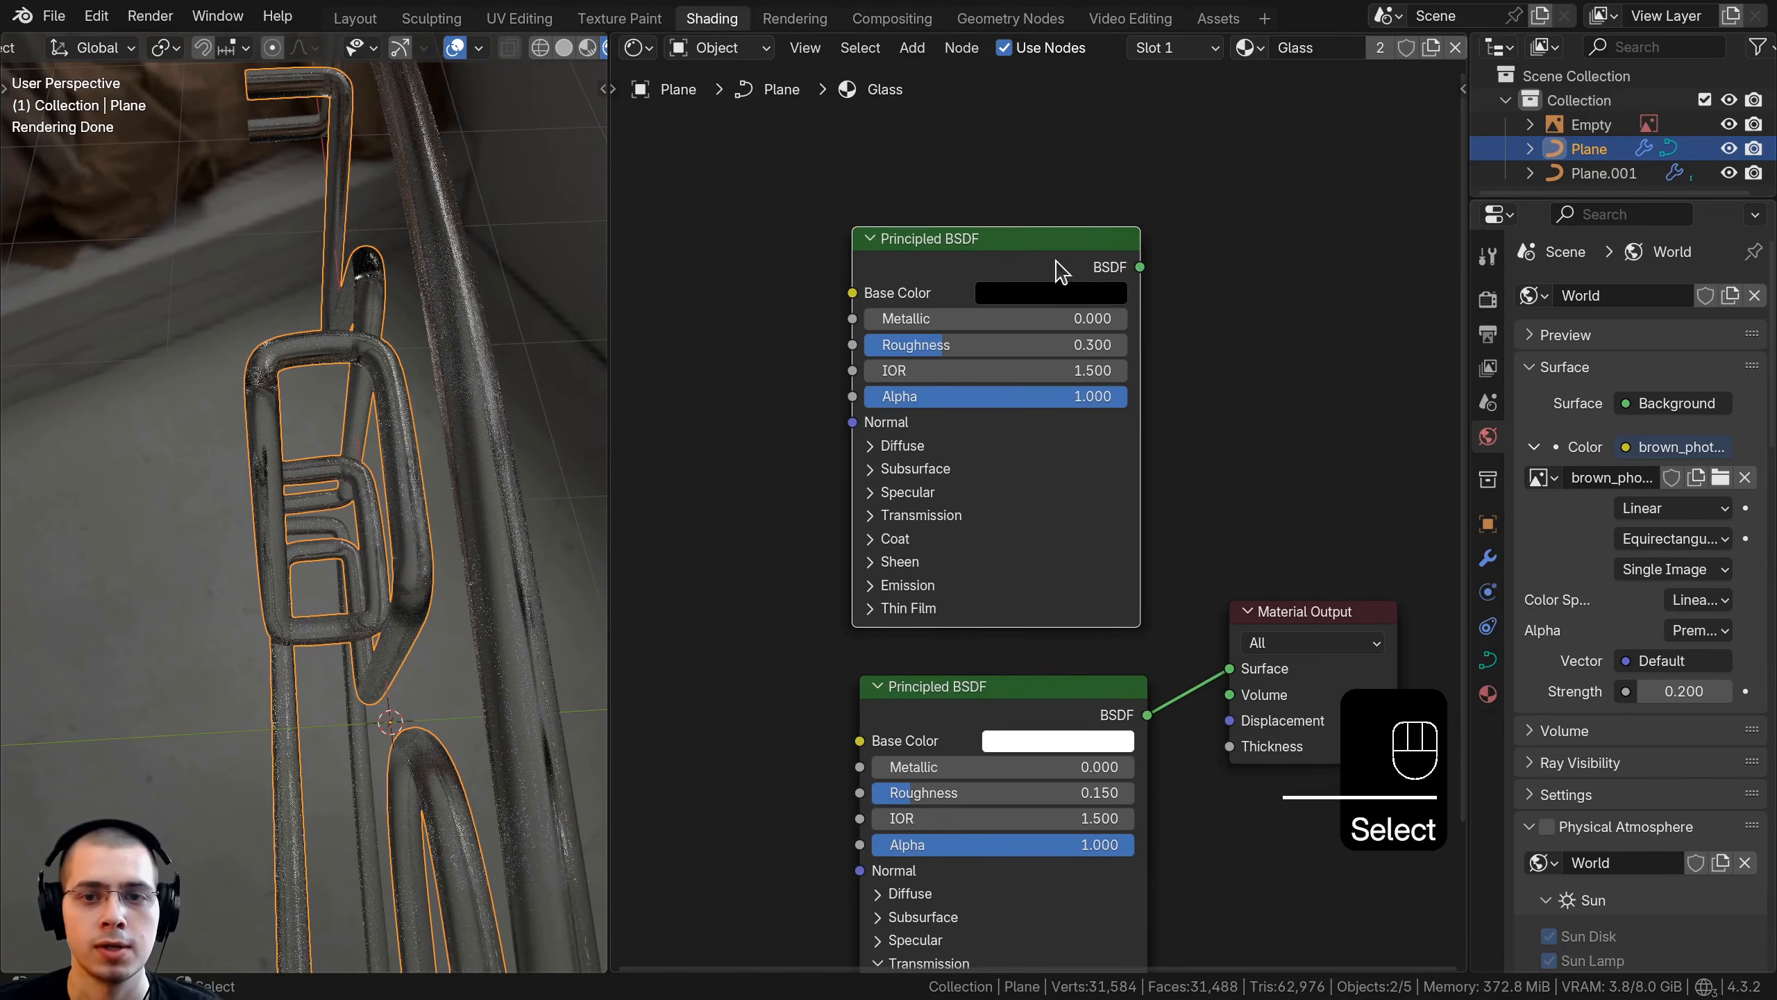
Connect the black Principled BSDF to the Material Output's Surface, check the tubes, and space the shader nodes apart
{"action": "left_click_drag", "start_coordinate": [1140, 267], "coordinate": [1229, 669]}
{"action": "middle_click_drag", "start_coordinate": [242, 462], "coordinate": [497, 557]}
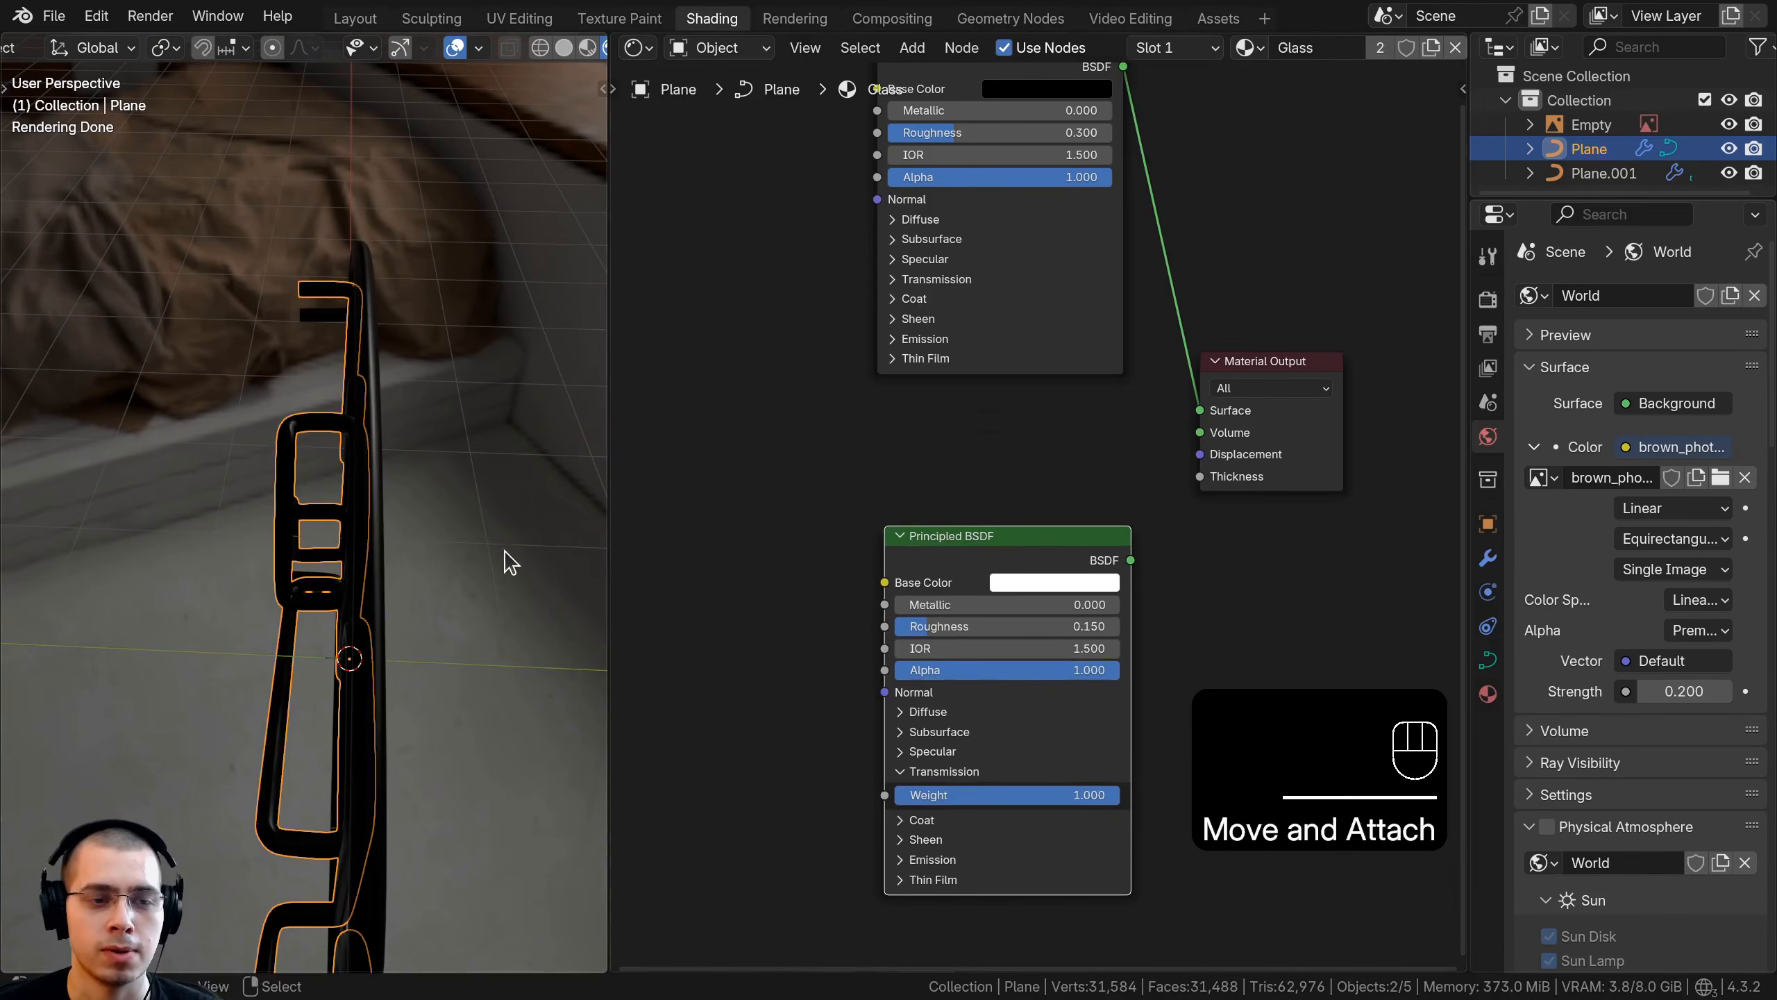
{"action": "middle_click_drag", "start_coordinate": [504, 560], "coordinate": [465, 266]}
{"action": "middle_click_drag", "start_coordinate": [434, 543], "coordinate": [226, 286]}
{"action": "scroll", "coordinate": [956, 406], "scroll_direction": "down", "scroll_amount": 7}
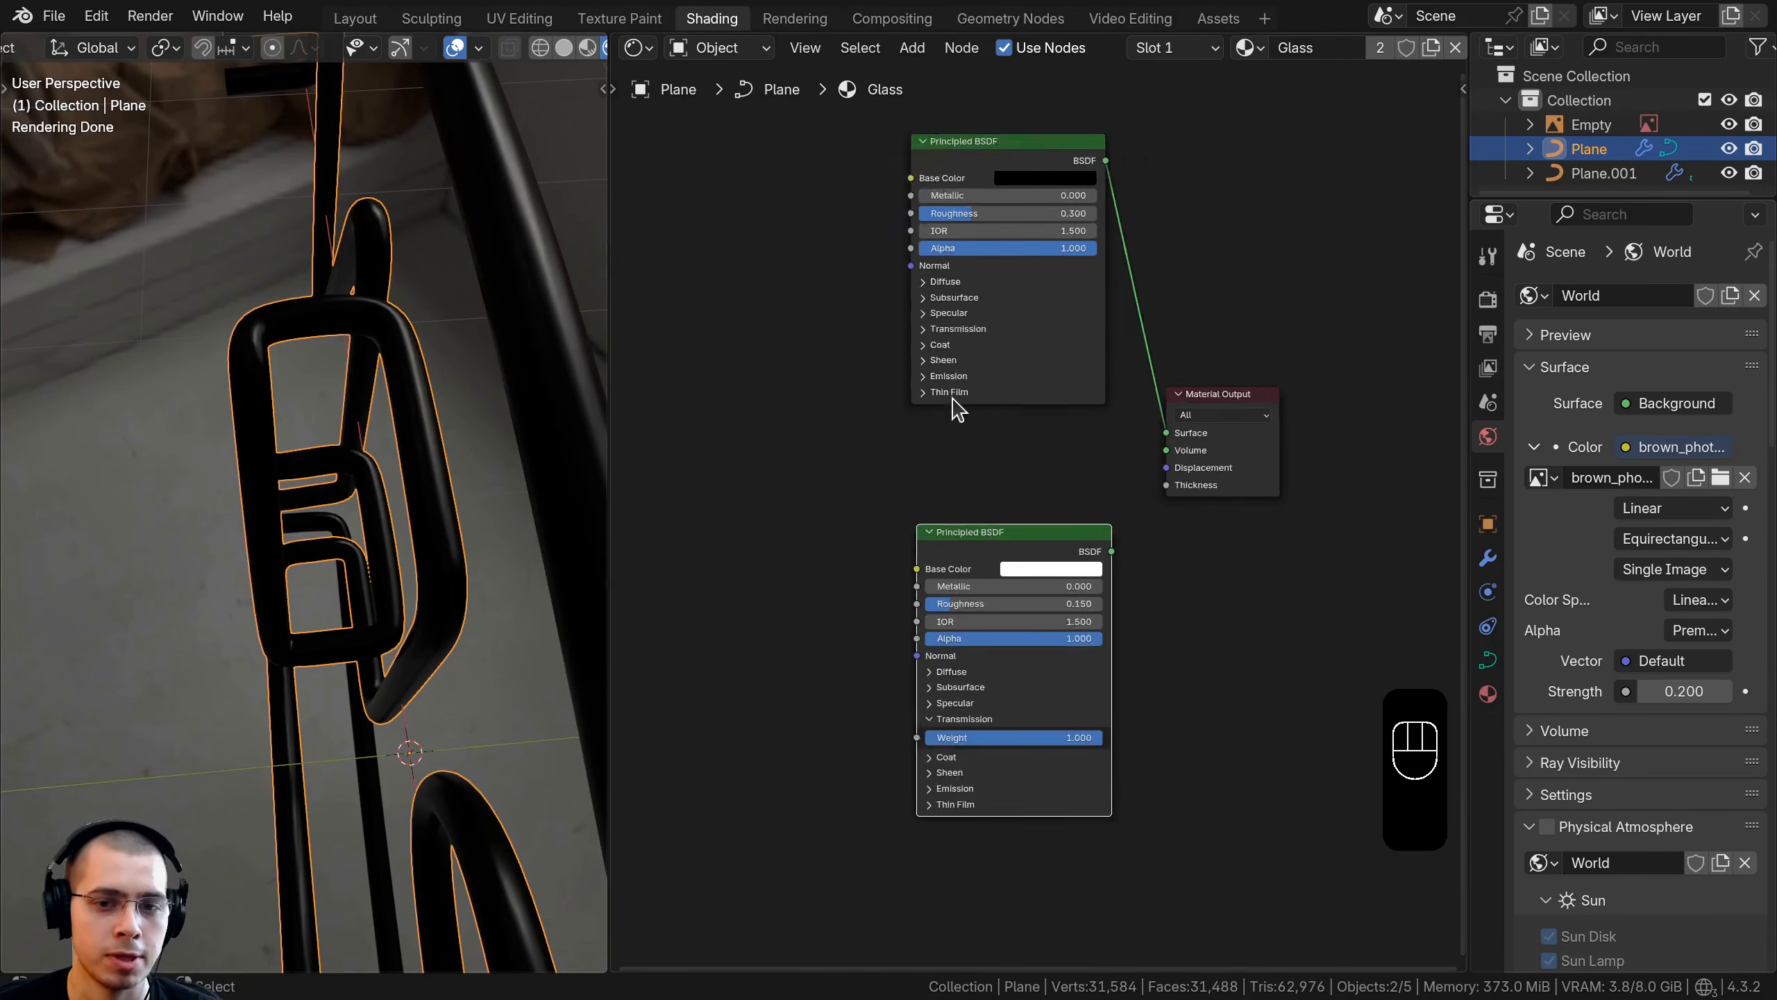
{"action": "left_click_drag", "start_coordinate": [957, 385], "coordinate": [951, 368]}
{"action": "scroll", "coordinate": [1206, 312], "scroll_direction": "up", "scroll_amount": 3}
{"action": "middle_click_drag", "start_coordinate": [1038, 454], "coordinate": [1020, 415]}
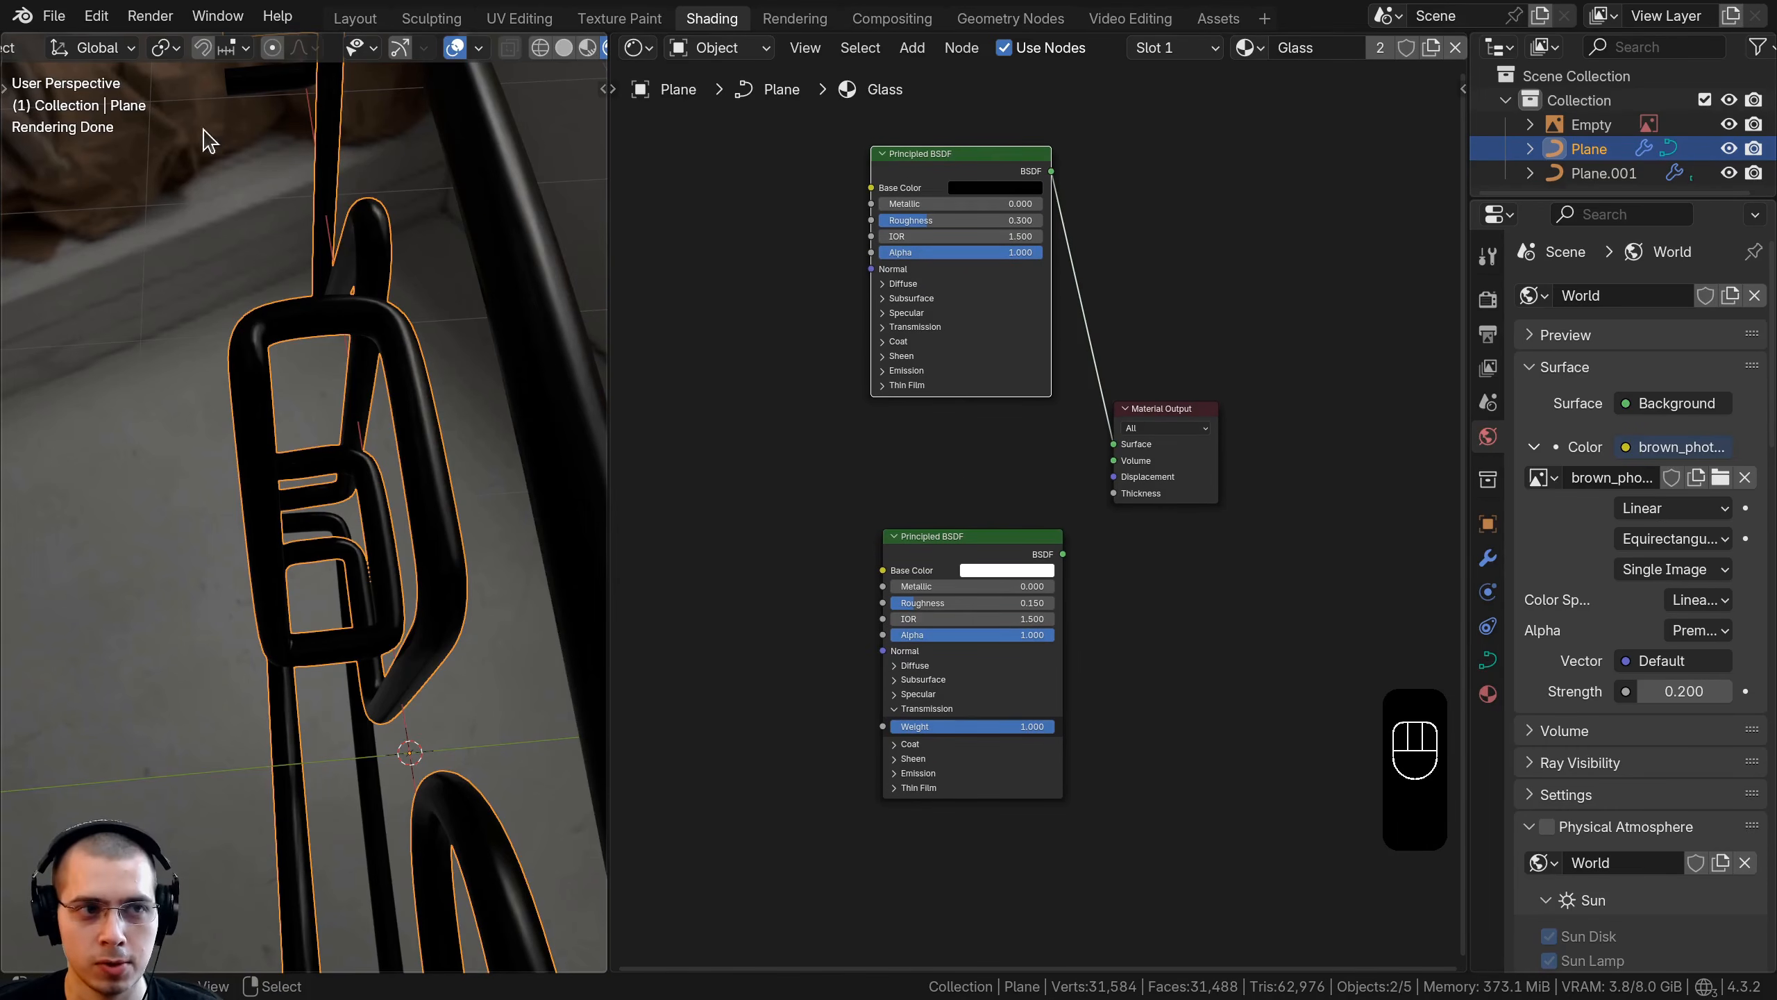
Check in the preferences that the Node Wrangler add-on is enabled, and search the available extensions for "node"
{"action": "left_click", "coordinate": [106, 24]}
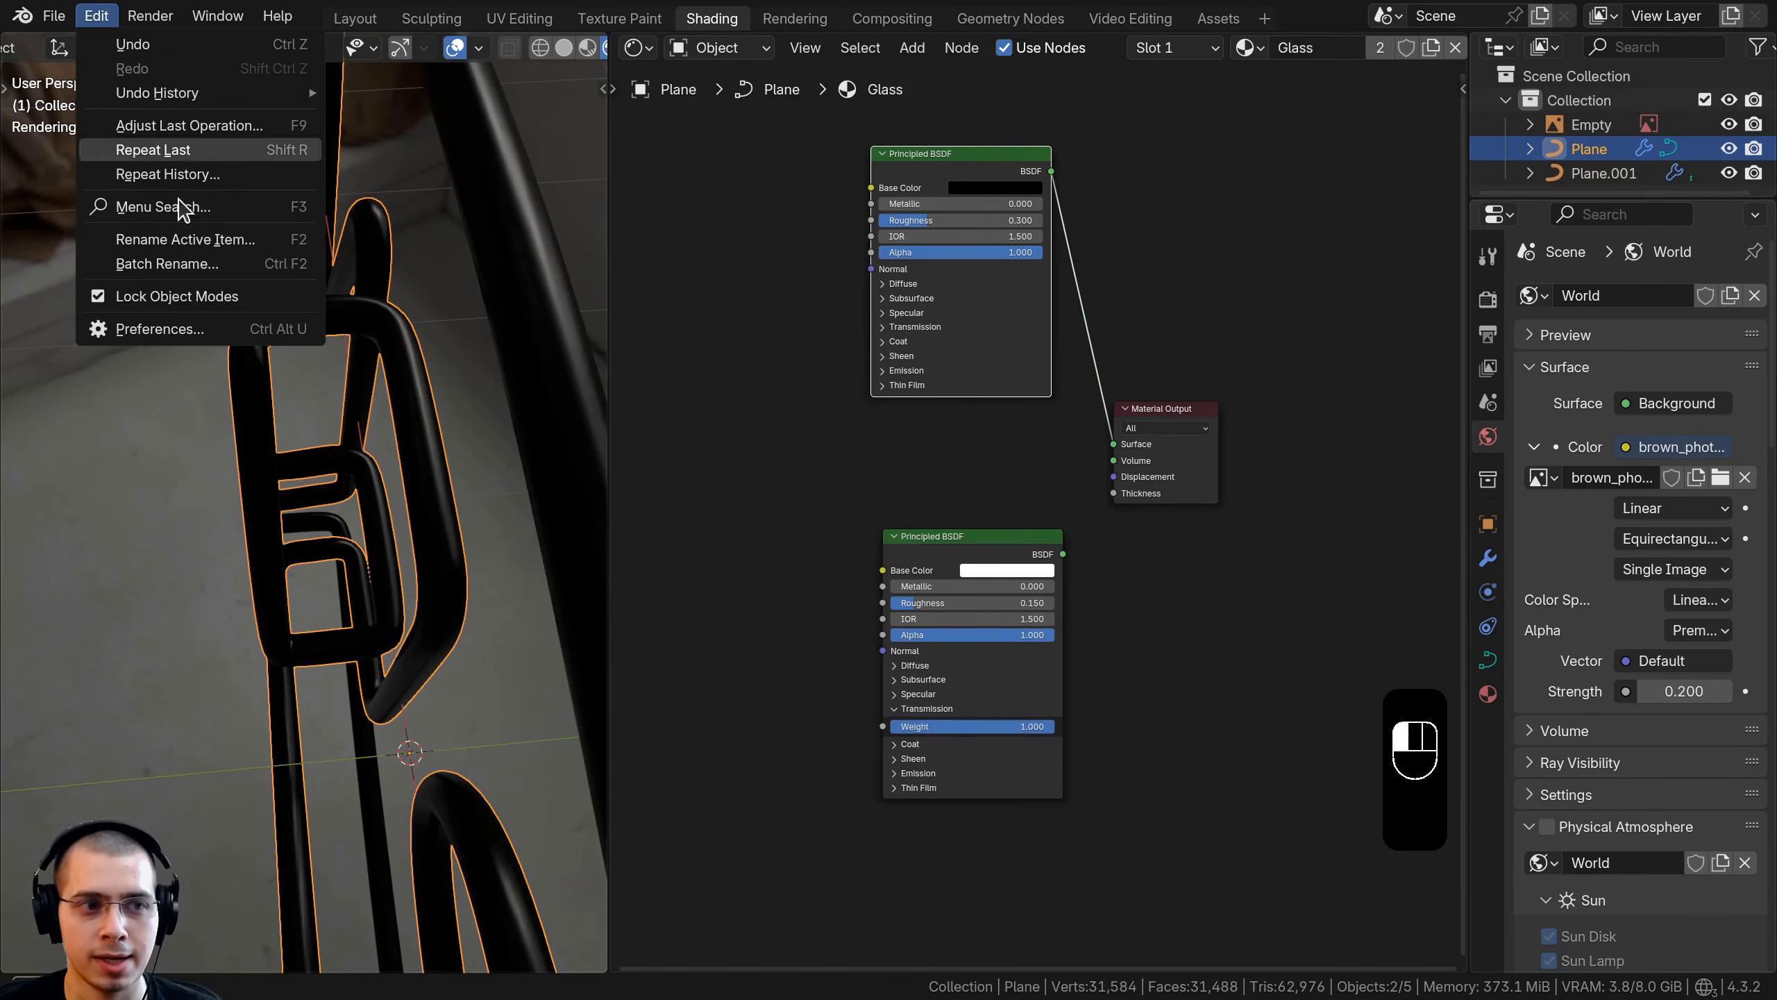
{"action": "left_click", "coordinate": [198, 327]}
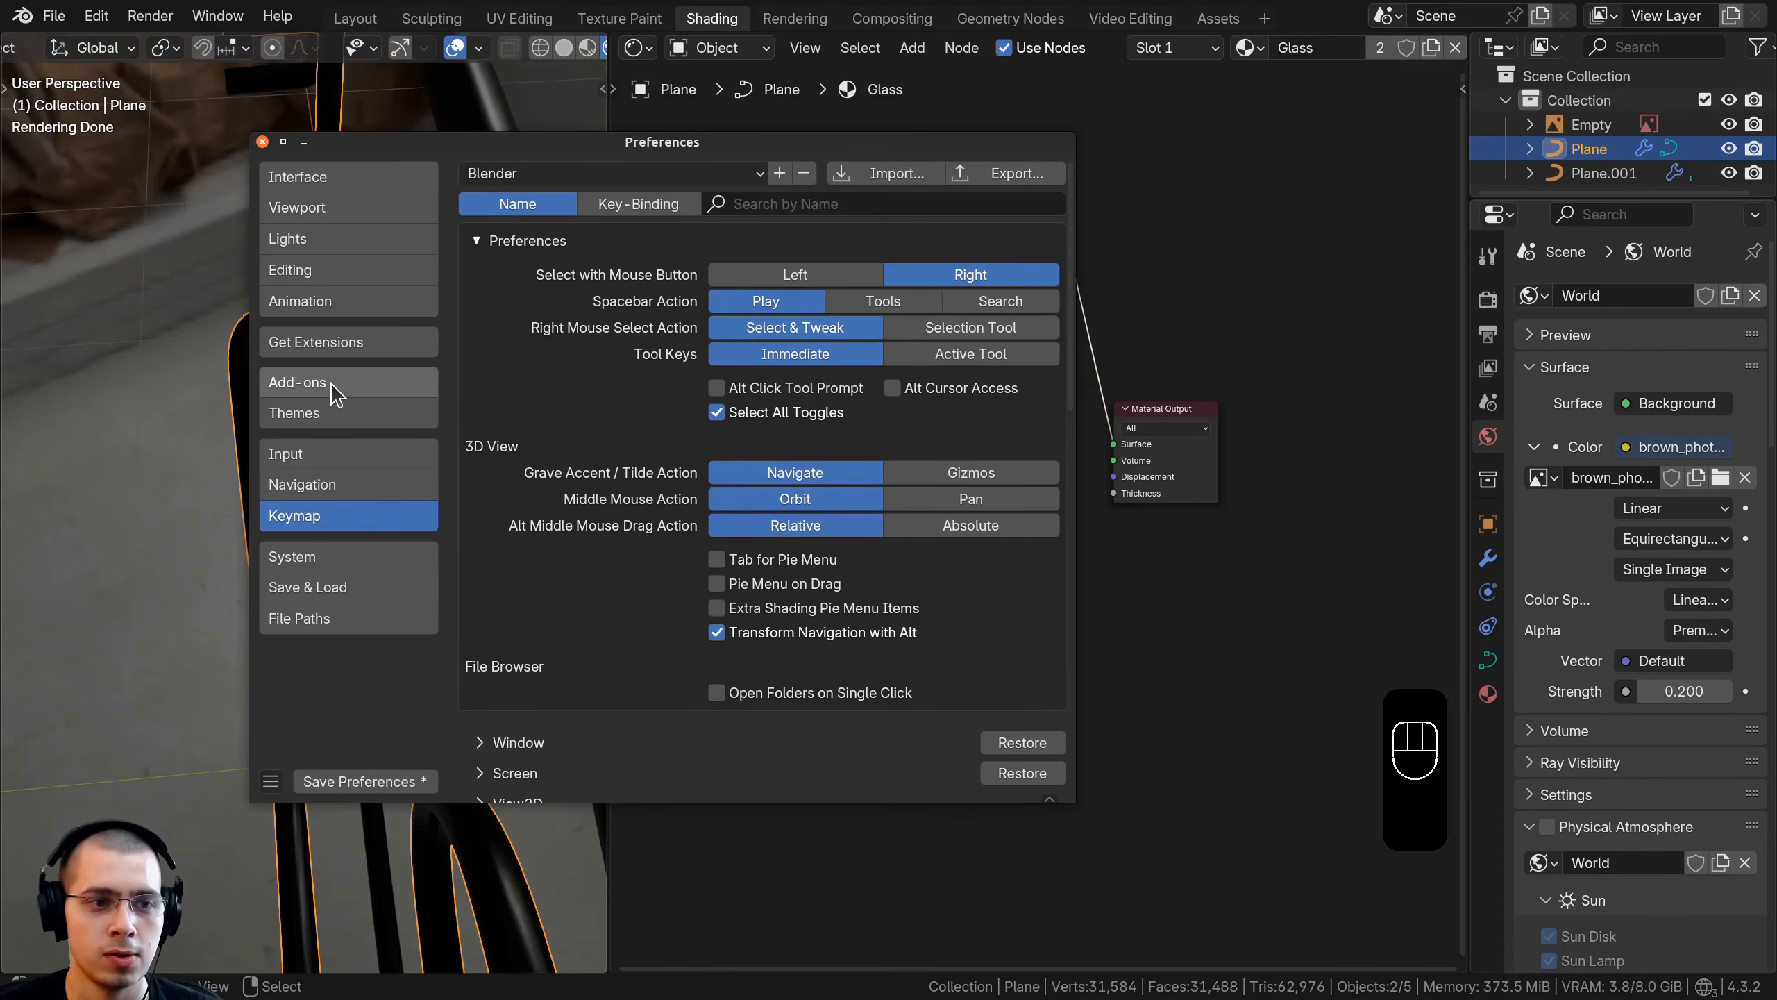
{"action": "left_click", "coordinate": [331, 384]}
{"action": "type", "text": "node"}
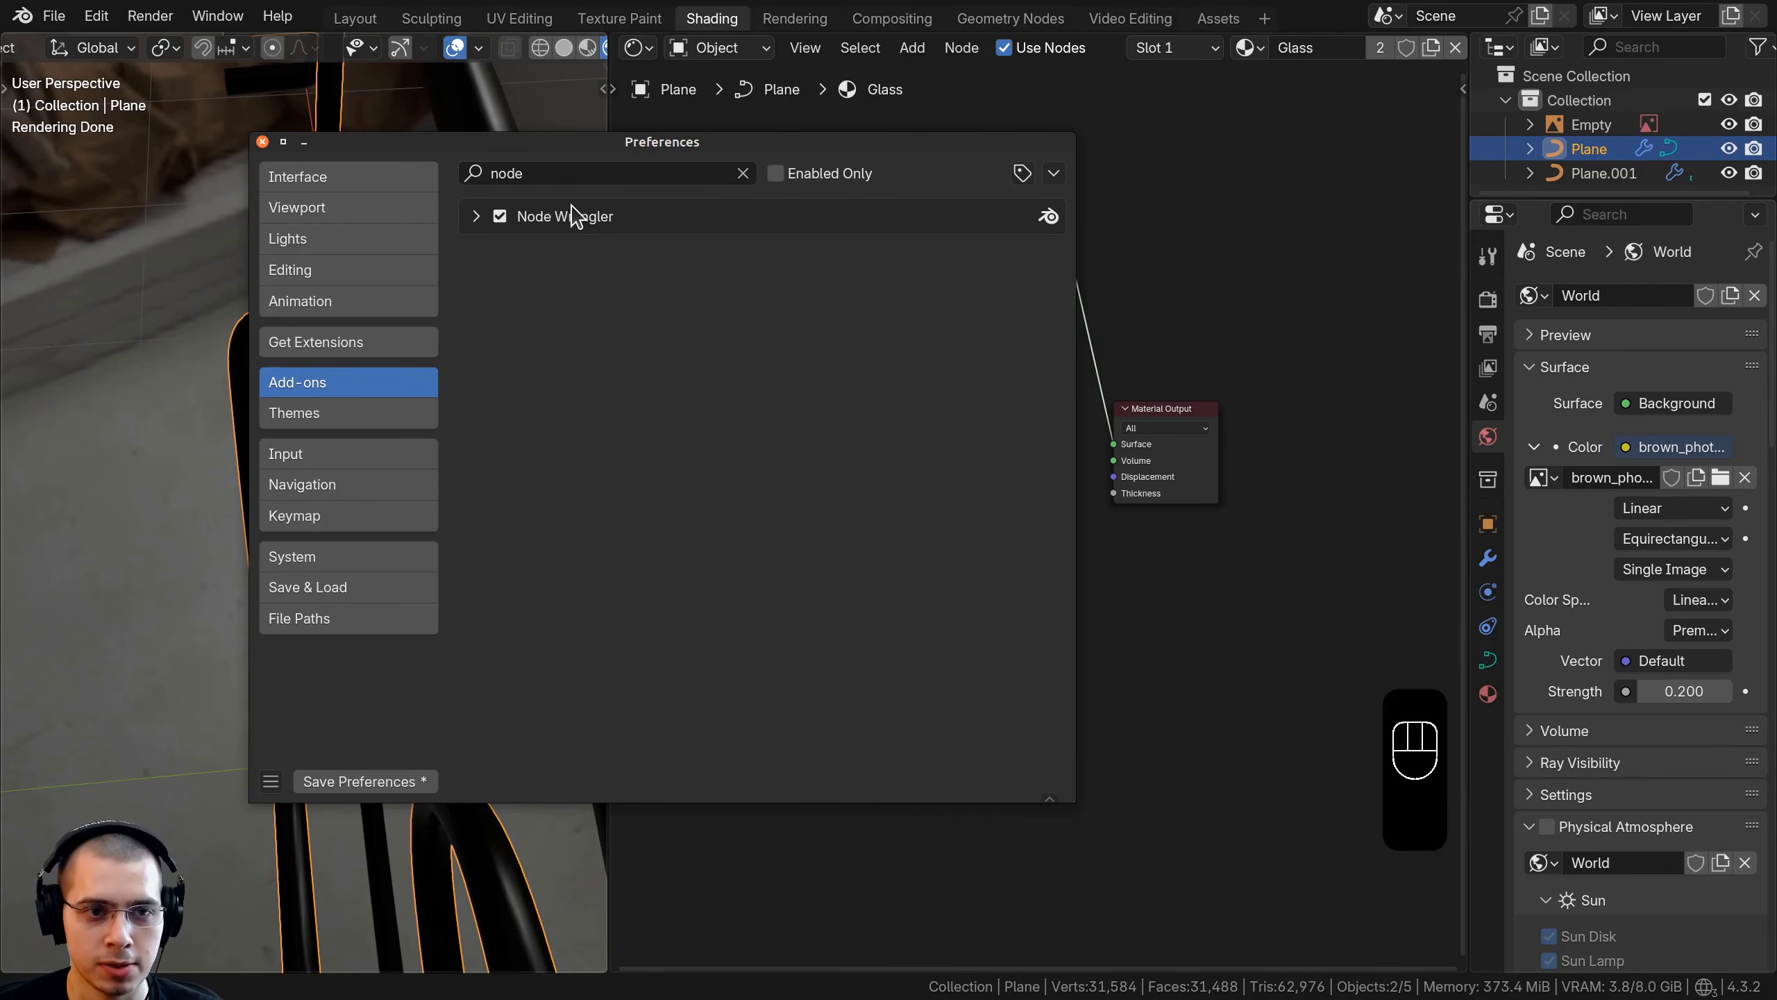
{"action": "left_click", "coordinate": [362, 340]}
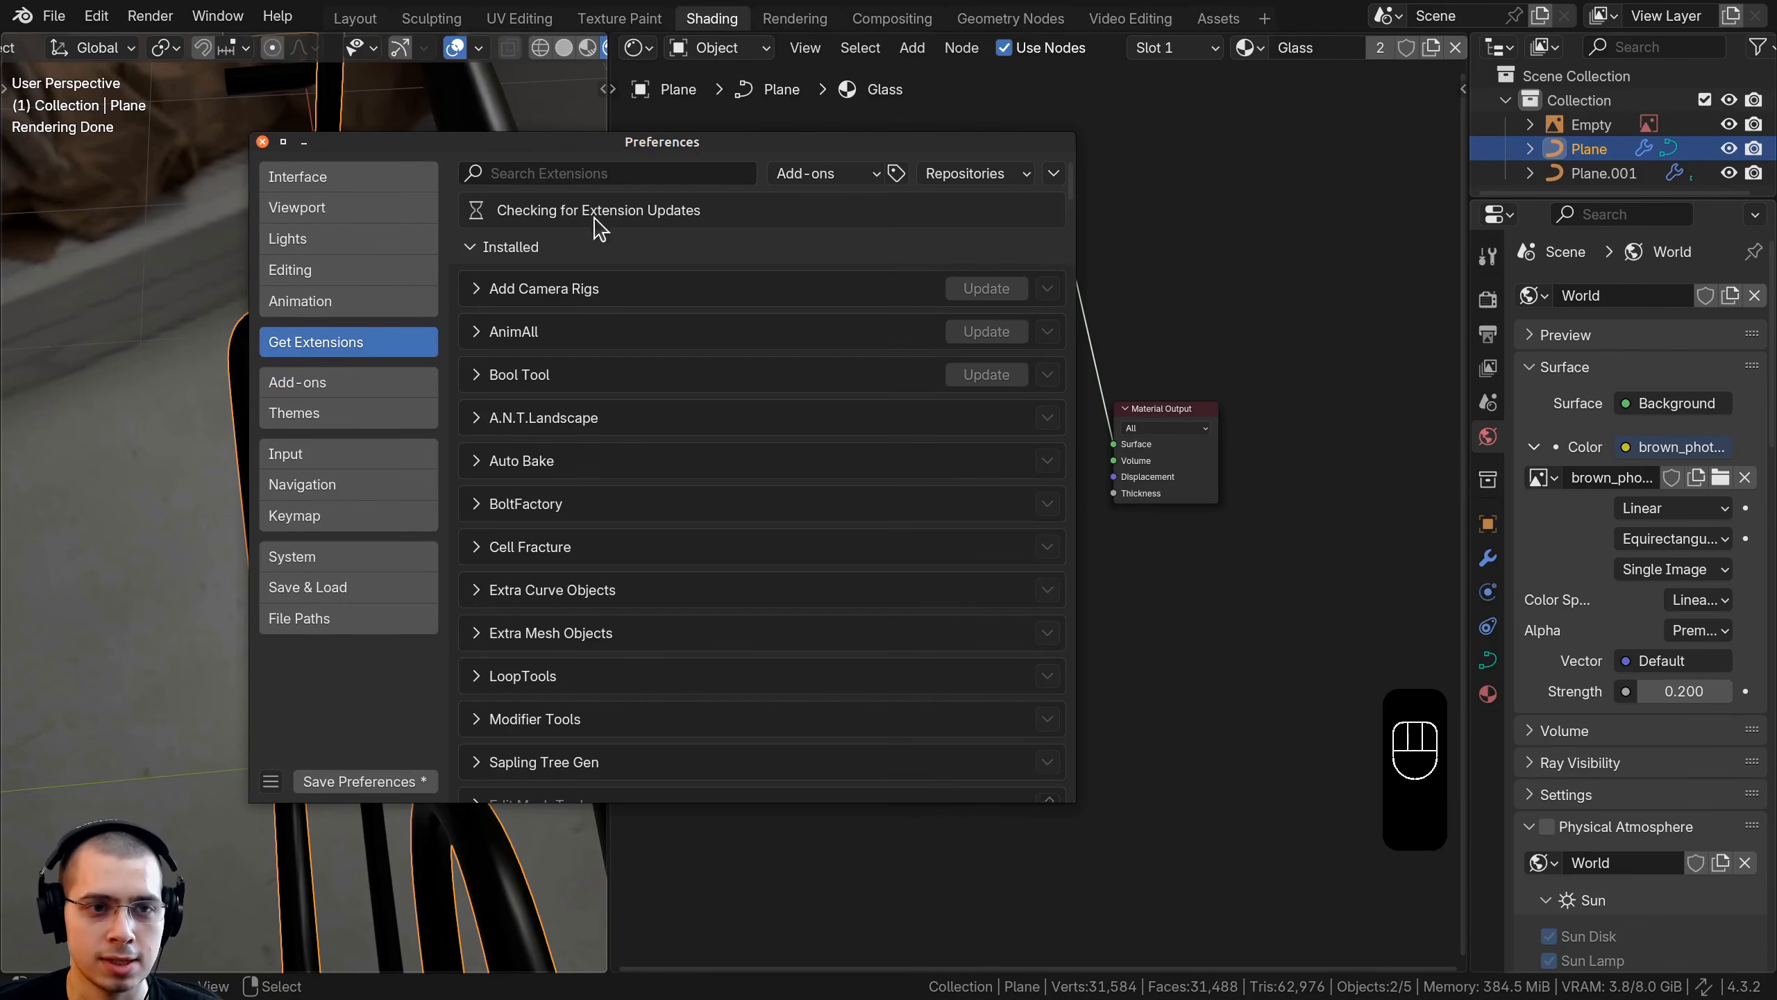
{"action": "type", "text": "node"}
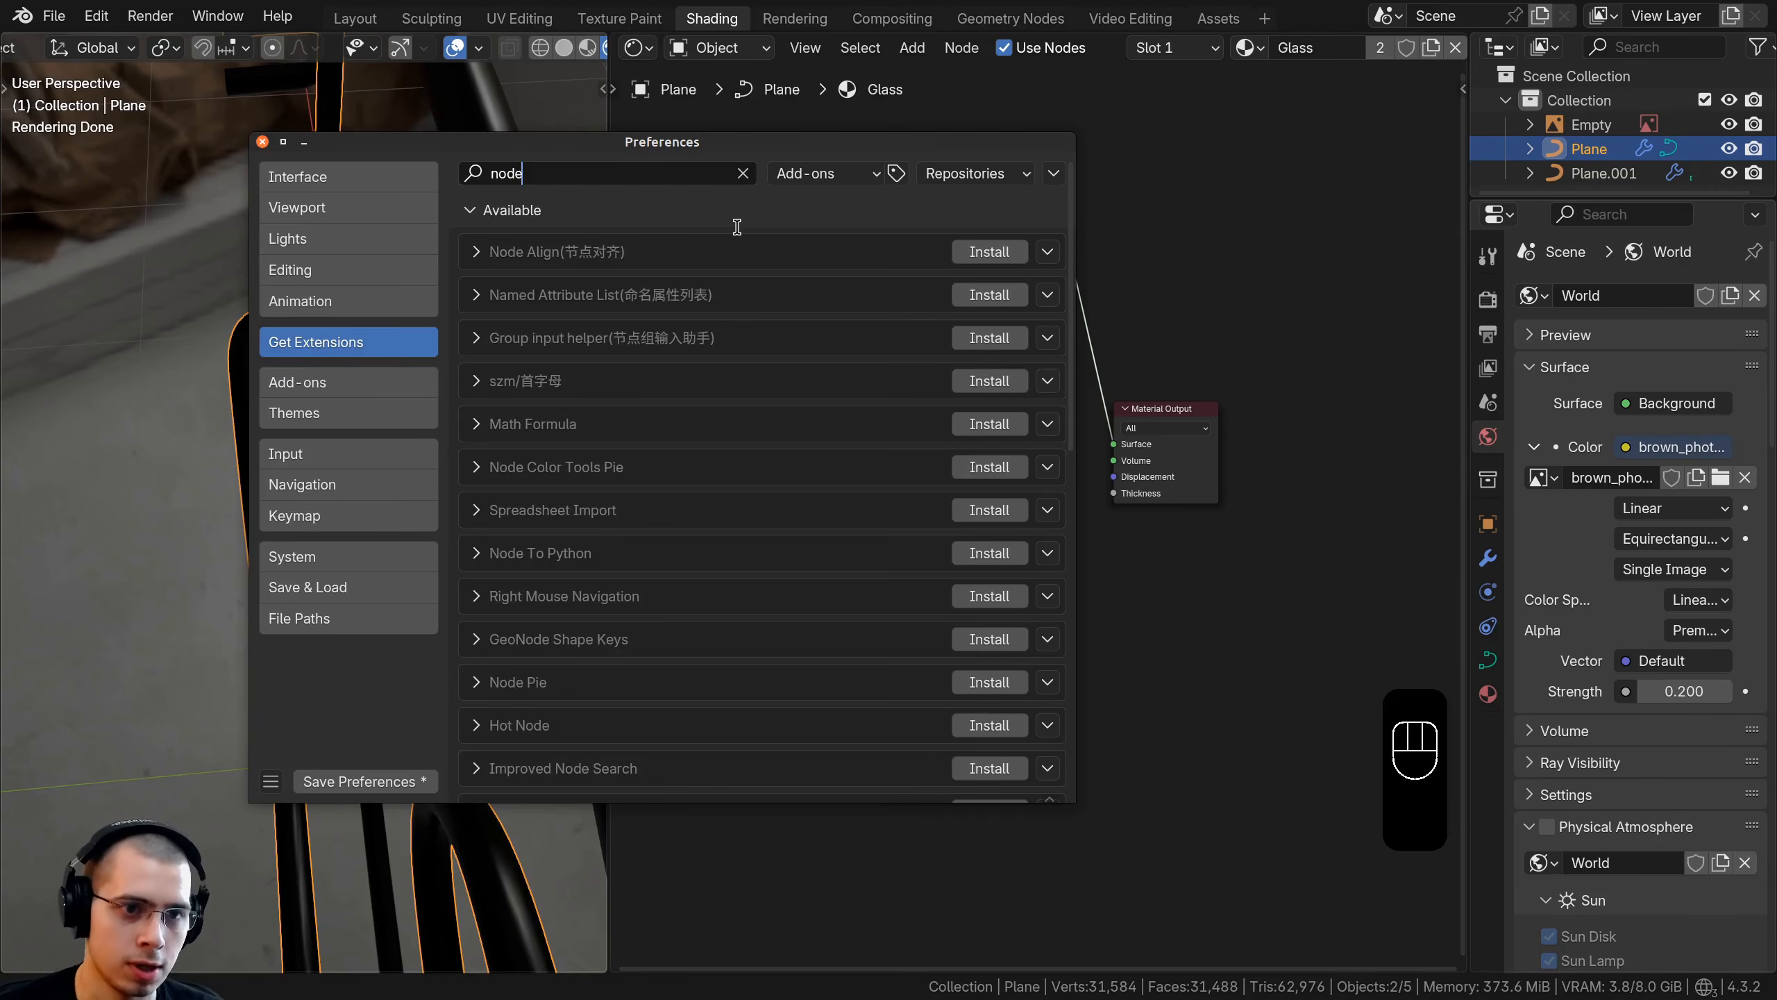
{"action": "left_click", "coordinate": [263, 143]}
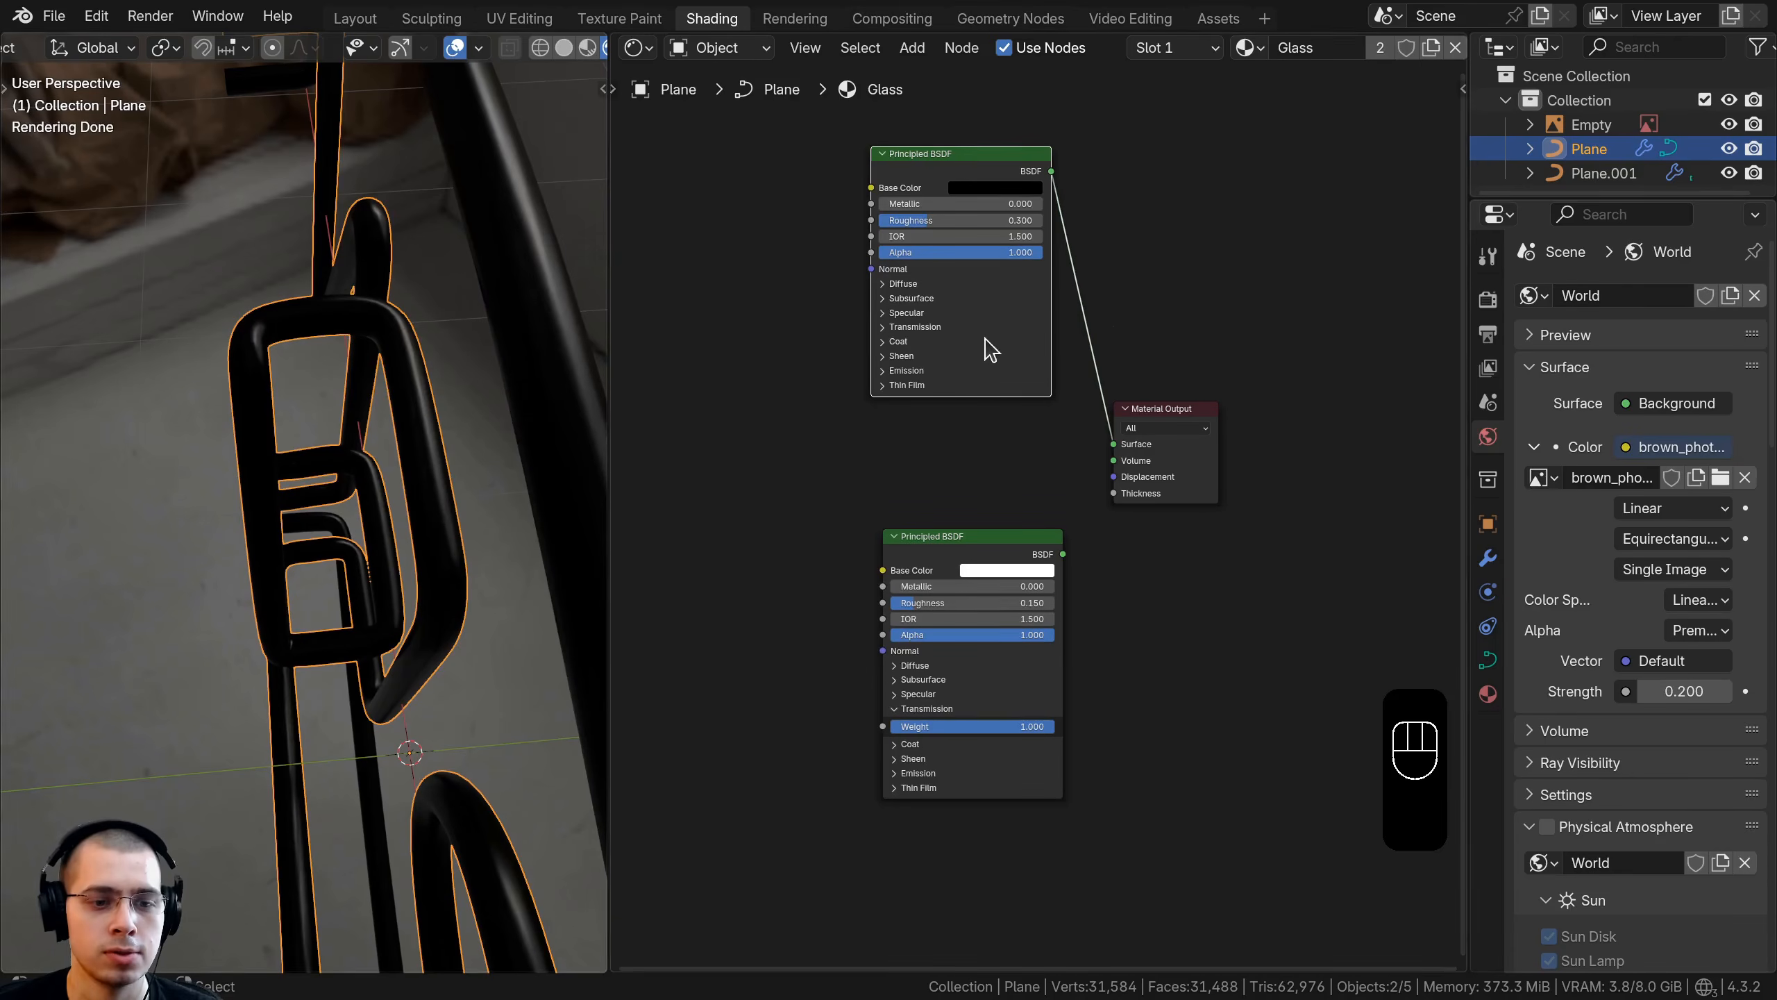
Merge the black and glass Principled BSDF nodes into a Mix Shader with Node Wrangler
{"action": "key", "text": "Home"}
{"action": "left_click_drag", "start_coordinate": [784, 149], "coordinate": [913, 547]}
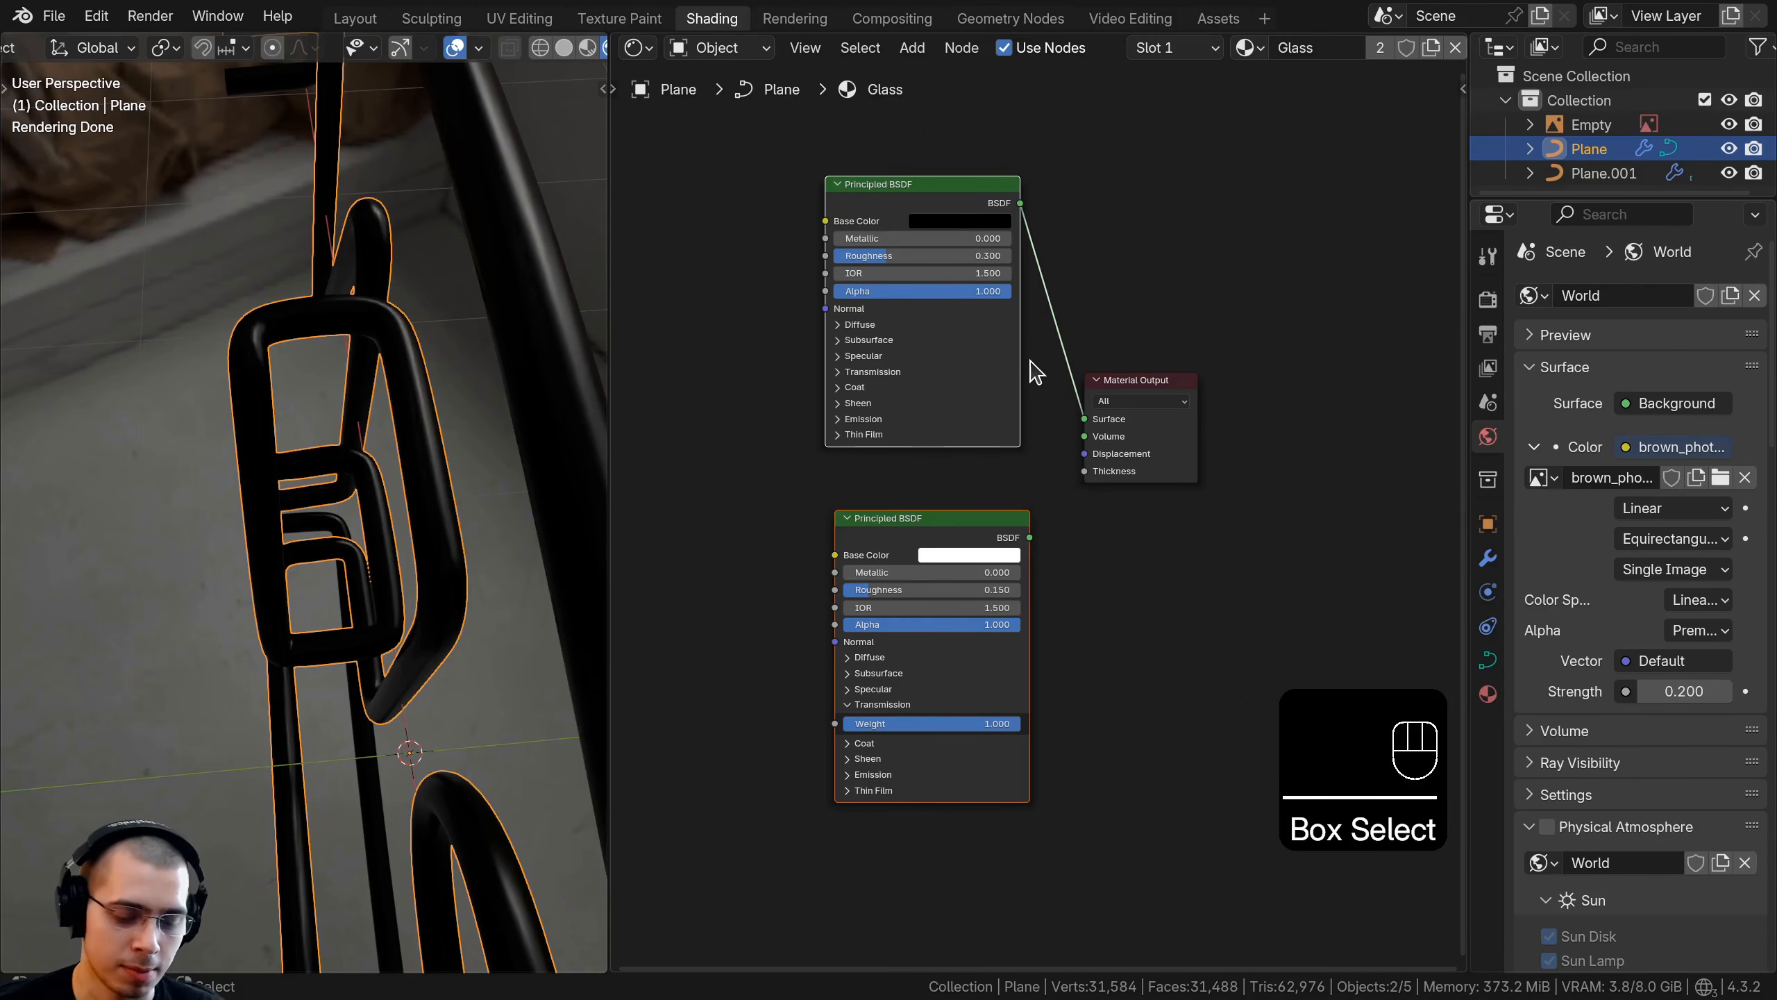
{"action": "key", "text": "ctrl+0"}
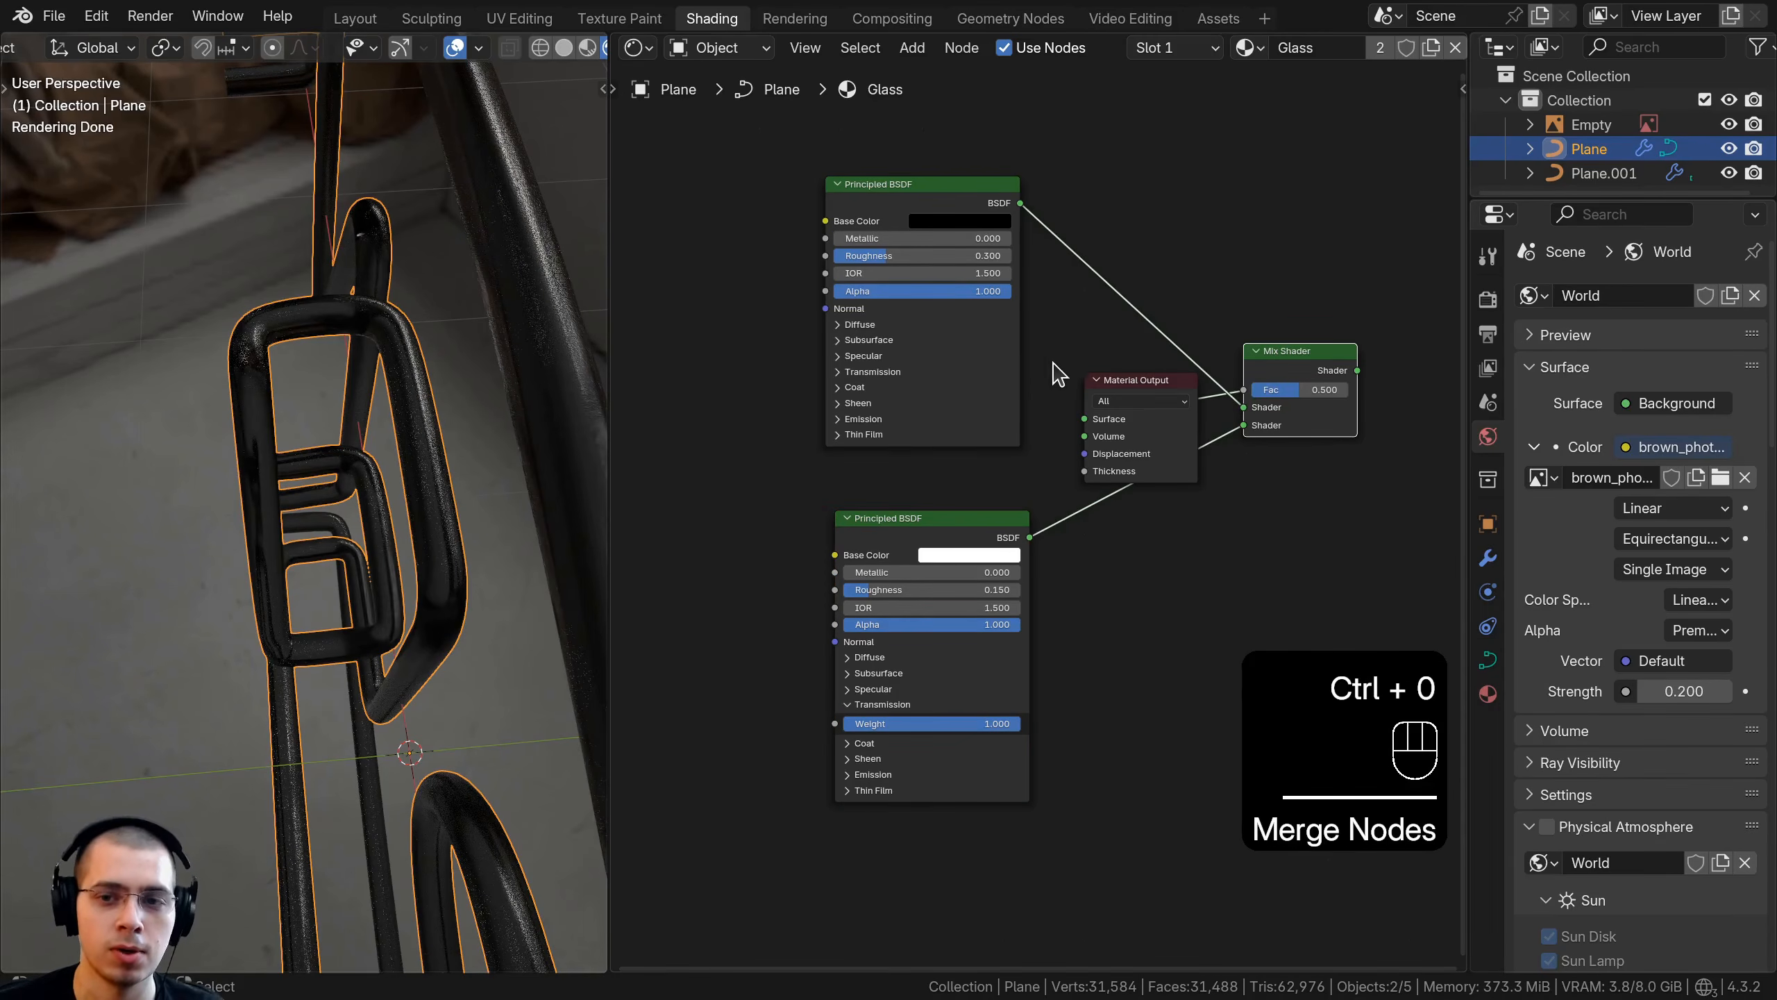
Arrange the nodes so the Mix Shader sits between the two Principled BSDF nodes and the Material Output
{"action": "scroll", "coordinate": [1049, 381], "scroll_direction": "right", "scroll_amount": 3}
{"action": "key", "text": "a"}
{"action": "left_click_drag", "start_coordinate": [1041, 413], "coordinate": [1332, 388]}
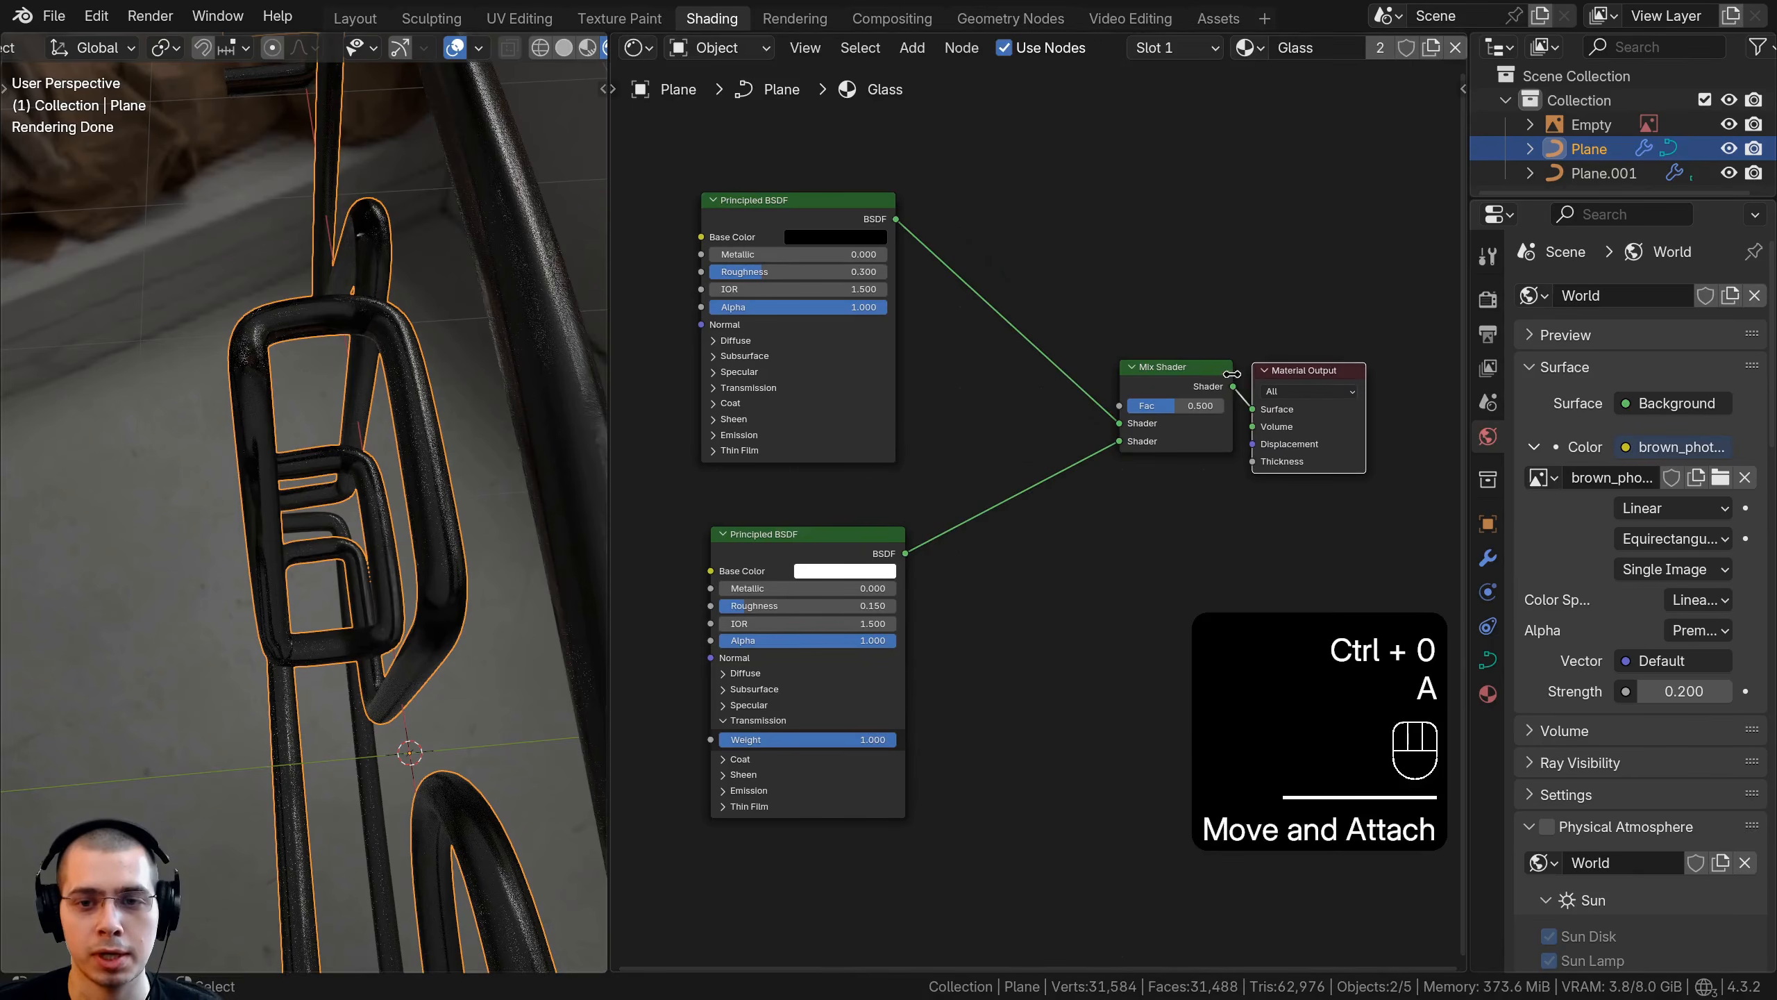
{"action": "left_click_drag", "start_coordinate": [1198, 374], "coordinate": [1021, 432]}
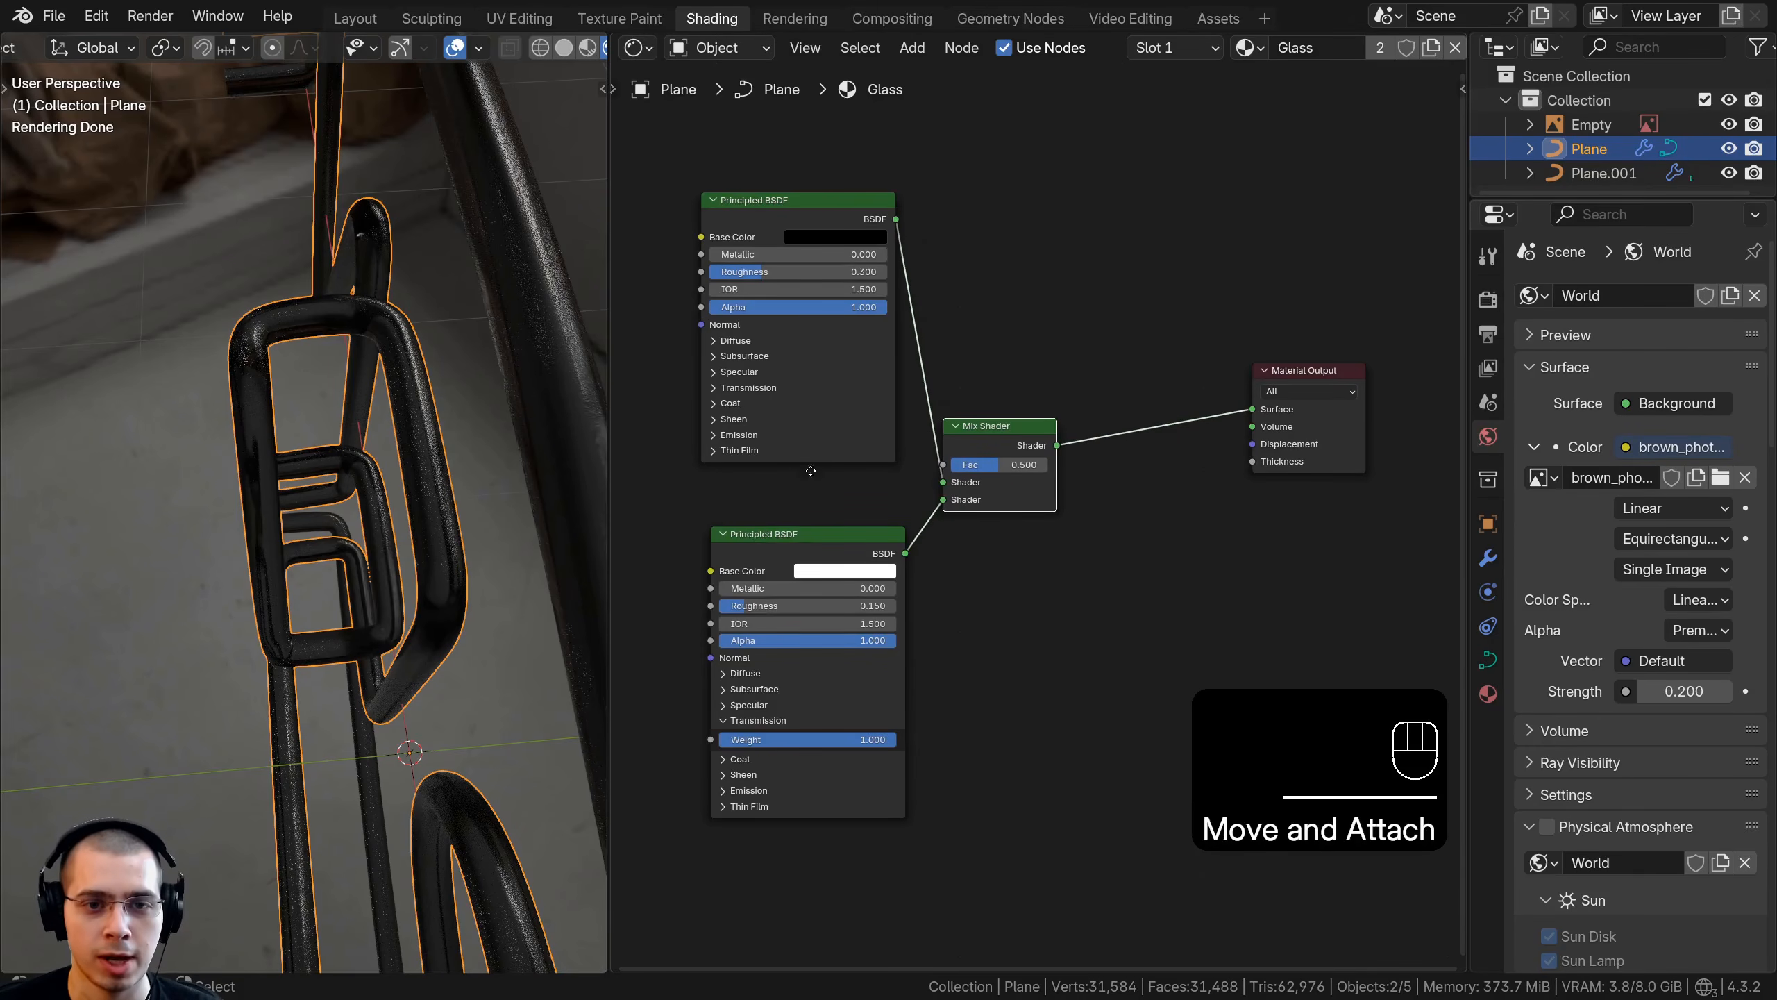
{"action": "middle_click_drag", "start_coordinate": [809, 469], "coordinate": [831, 538]}
{"action": "scroll", "coordinate": [832, 529], "scroll_direction": "up", "scroll_amount": 2}
{"action": "left_click_drag", "start_coordinate": [812, 241], "coordinate": [817, 284]}
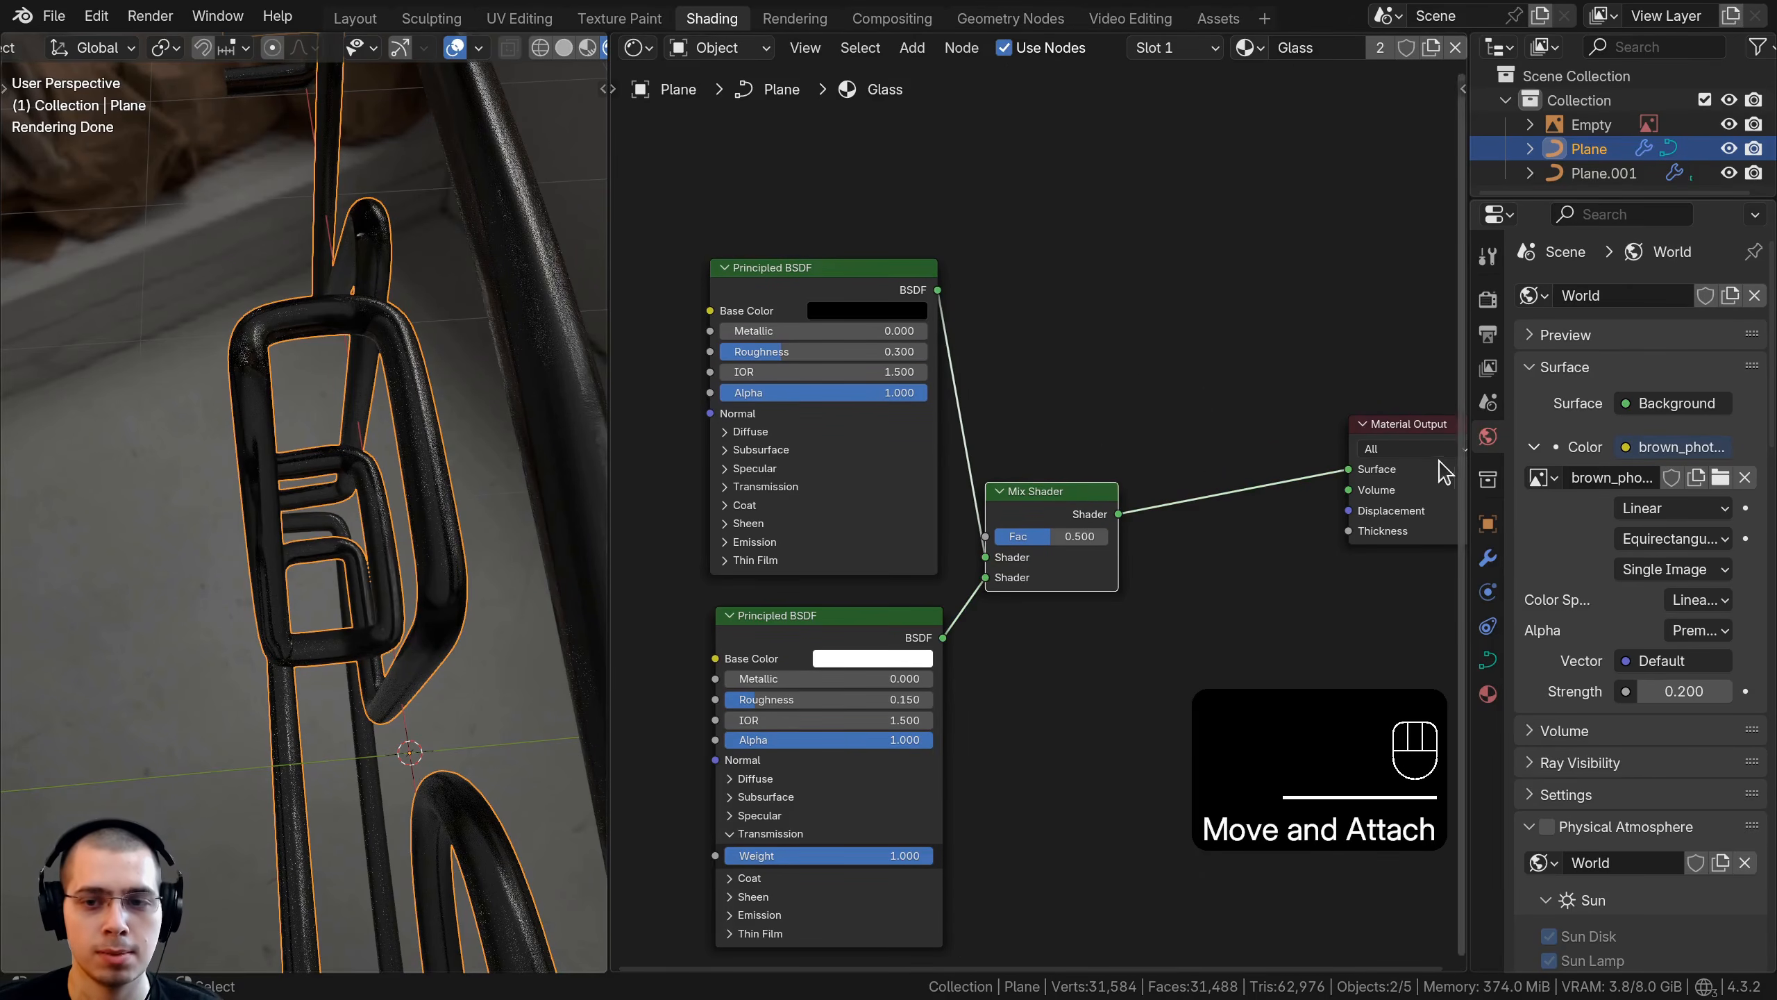
Move the Material Output node closer to the Mix Shader in the Glass material
{"action": "left_click", "coordinate": [1309, 456]}
{"action": "left_click", "coordinate": [1385, 444]}
{"action": "left_click_drag", "start_coordinate": [1350, 456], "coordinate": [1196, 490]}
{"action": "key", "text": "a"}
{"action": "scroll", "coordinate": [1039, 516], "scroll_direction": "up", "scroll_amount": 4}
{"action": "left_click_drag", "start_coordinate": [1049, 543], "coordinate": [1127, 543]}
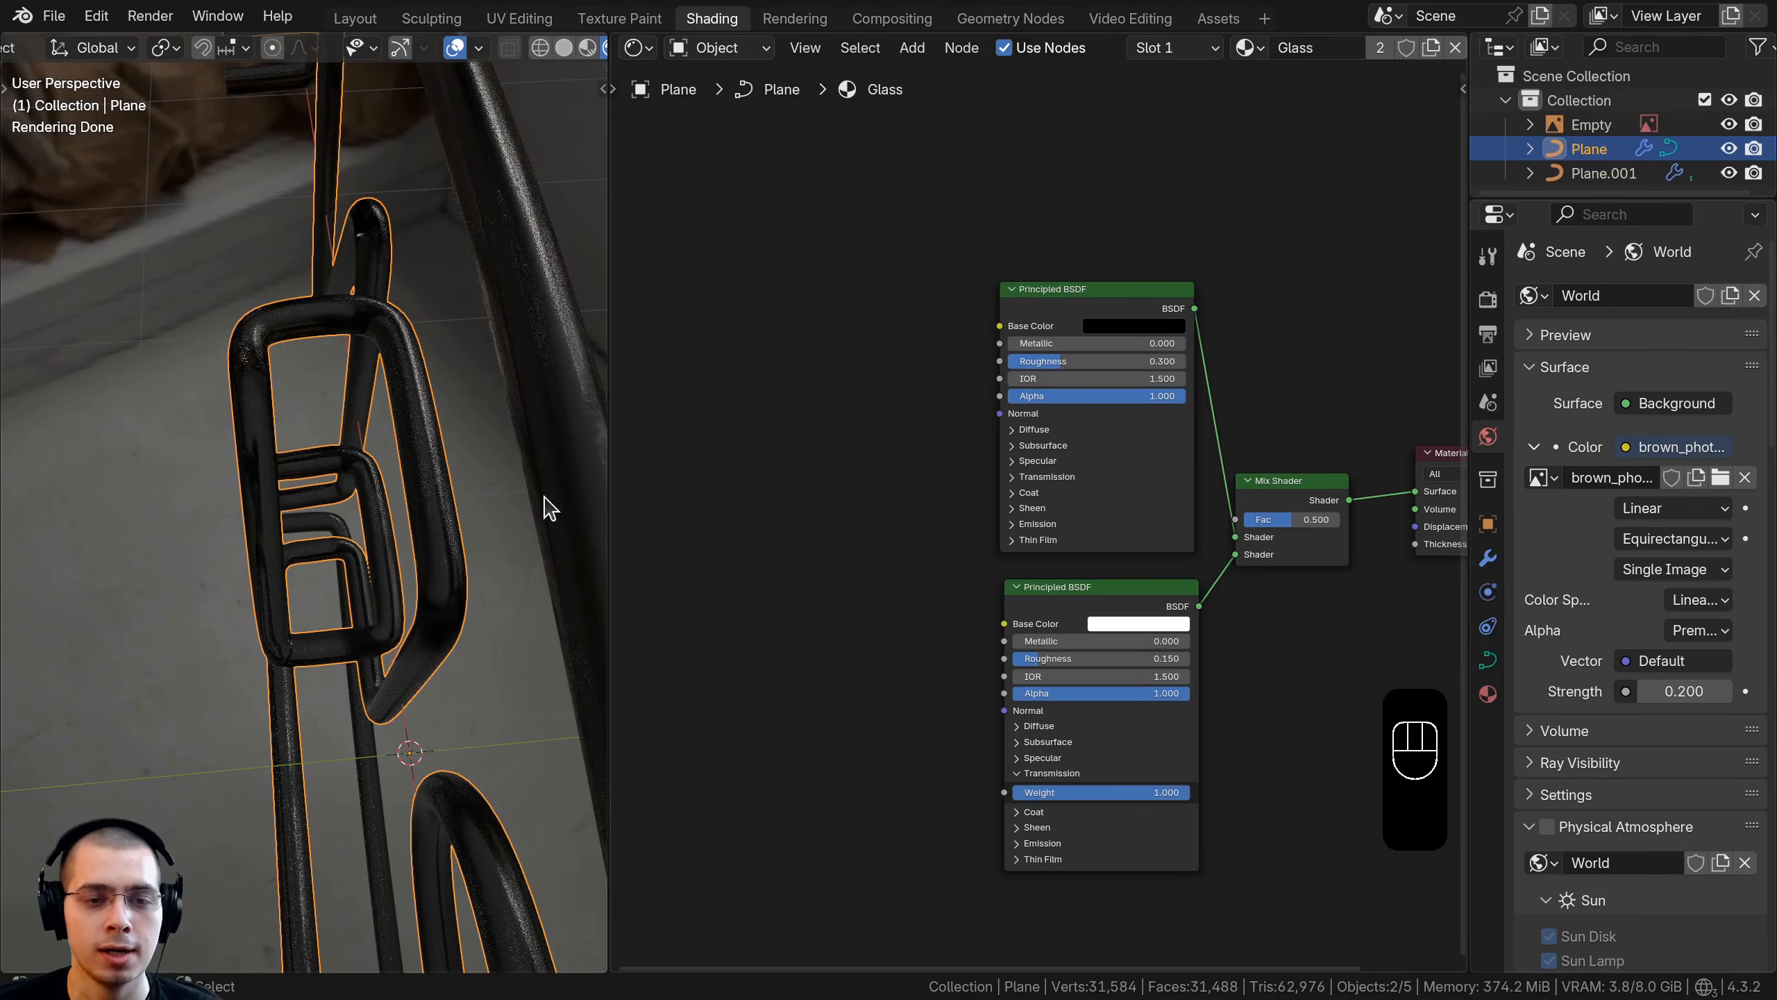
Add a Gradient Texture node beside the two Principled BSDF nodes
{"action": "middle_click_drag", "start_coordinate": [544, 497], "coordinate": [308, 283]}
{"action": "middle_click_drag", "start_coordinate": [249, 710], "coordinate": [238, 350]}
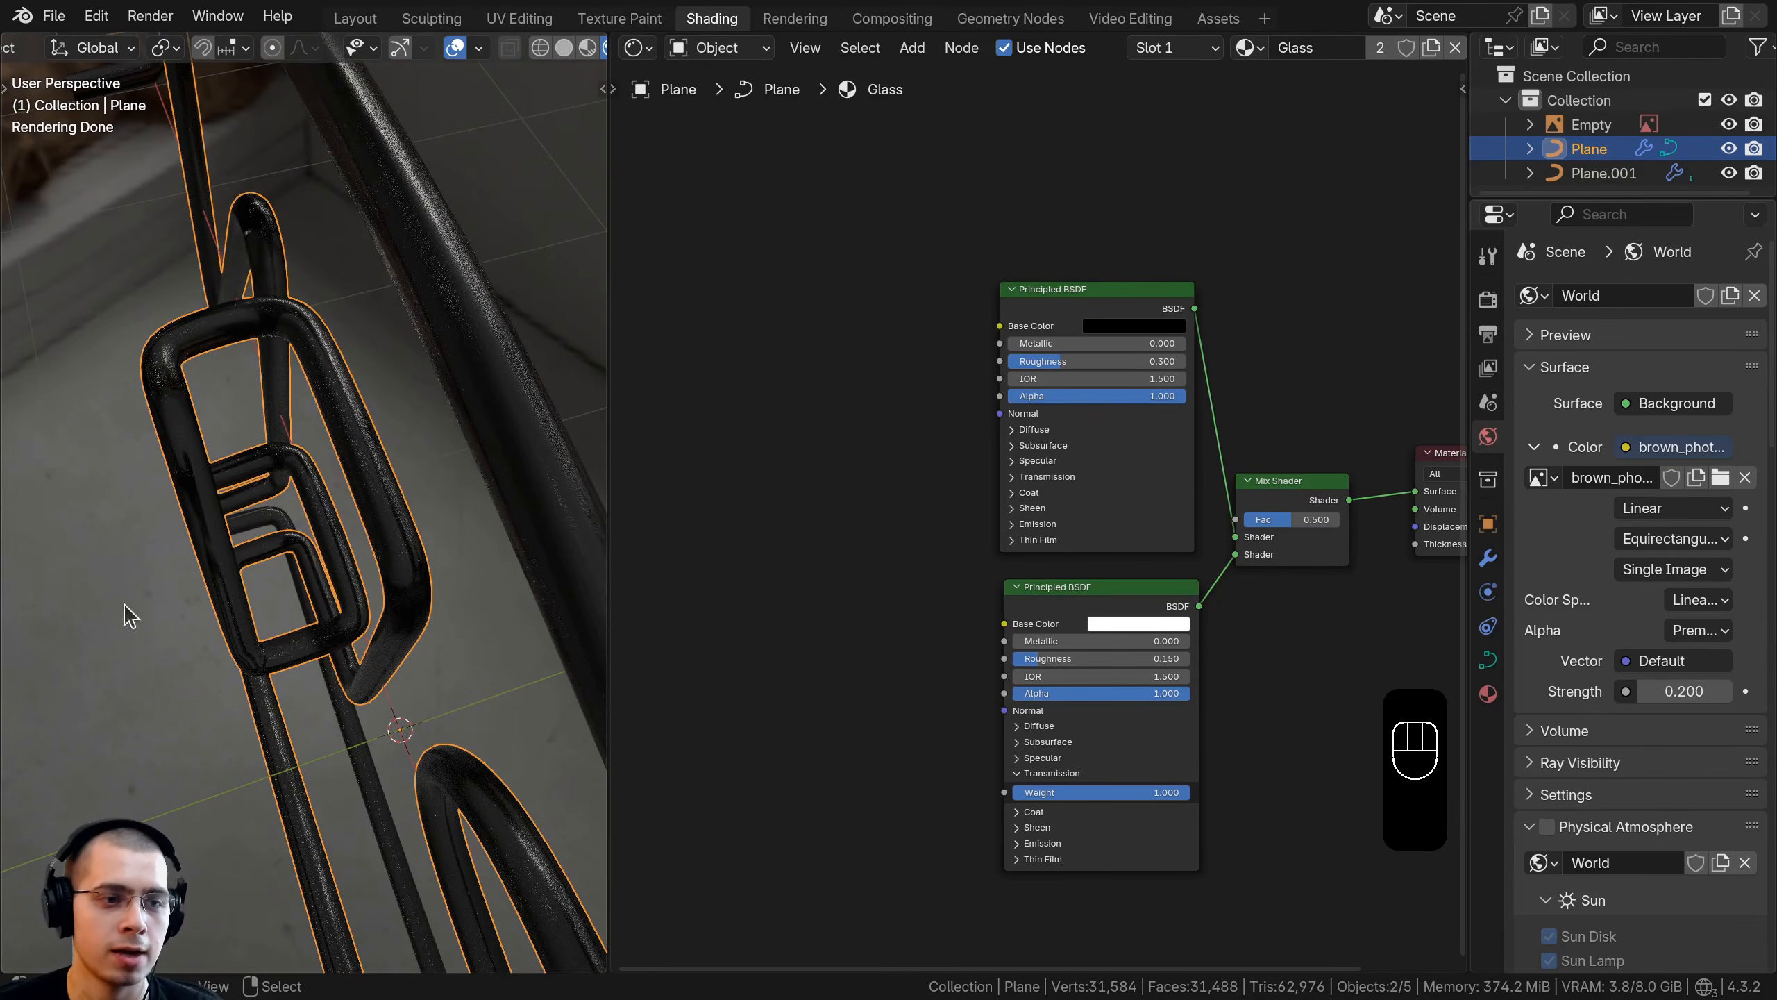
{"action": "scroll", "coordinate": [947, 563], "scroll_direction": "down", "scroll_amount": 4}
{"action": "middle_click_drag", "start_coordinate": [945, 565], "coordinate": [918, 588]}
{"action": "scroll", "coordinate": [926, 587], "scroll_direction": "up", "scroll_amount": 3}
{"action": "key", "text": "shift+a"}
{"action": "left_click", "coordinate": [843, 339]}
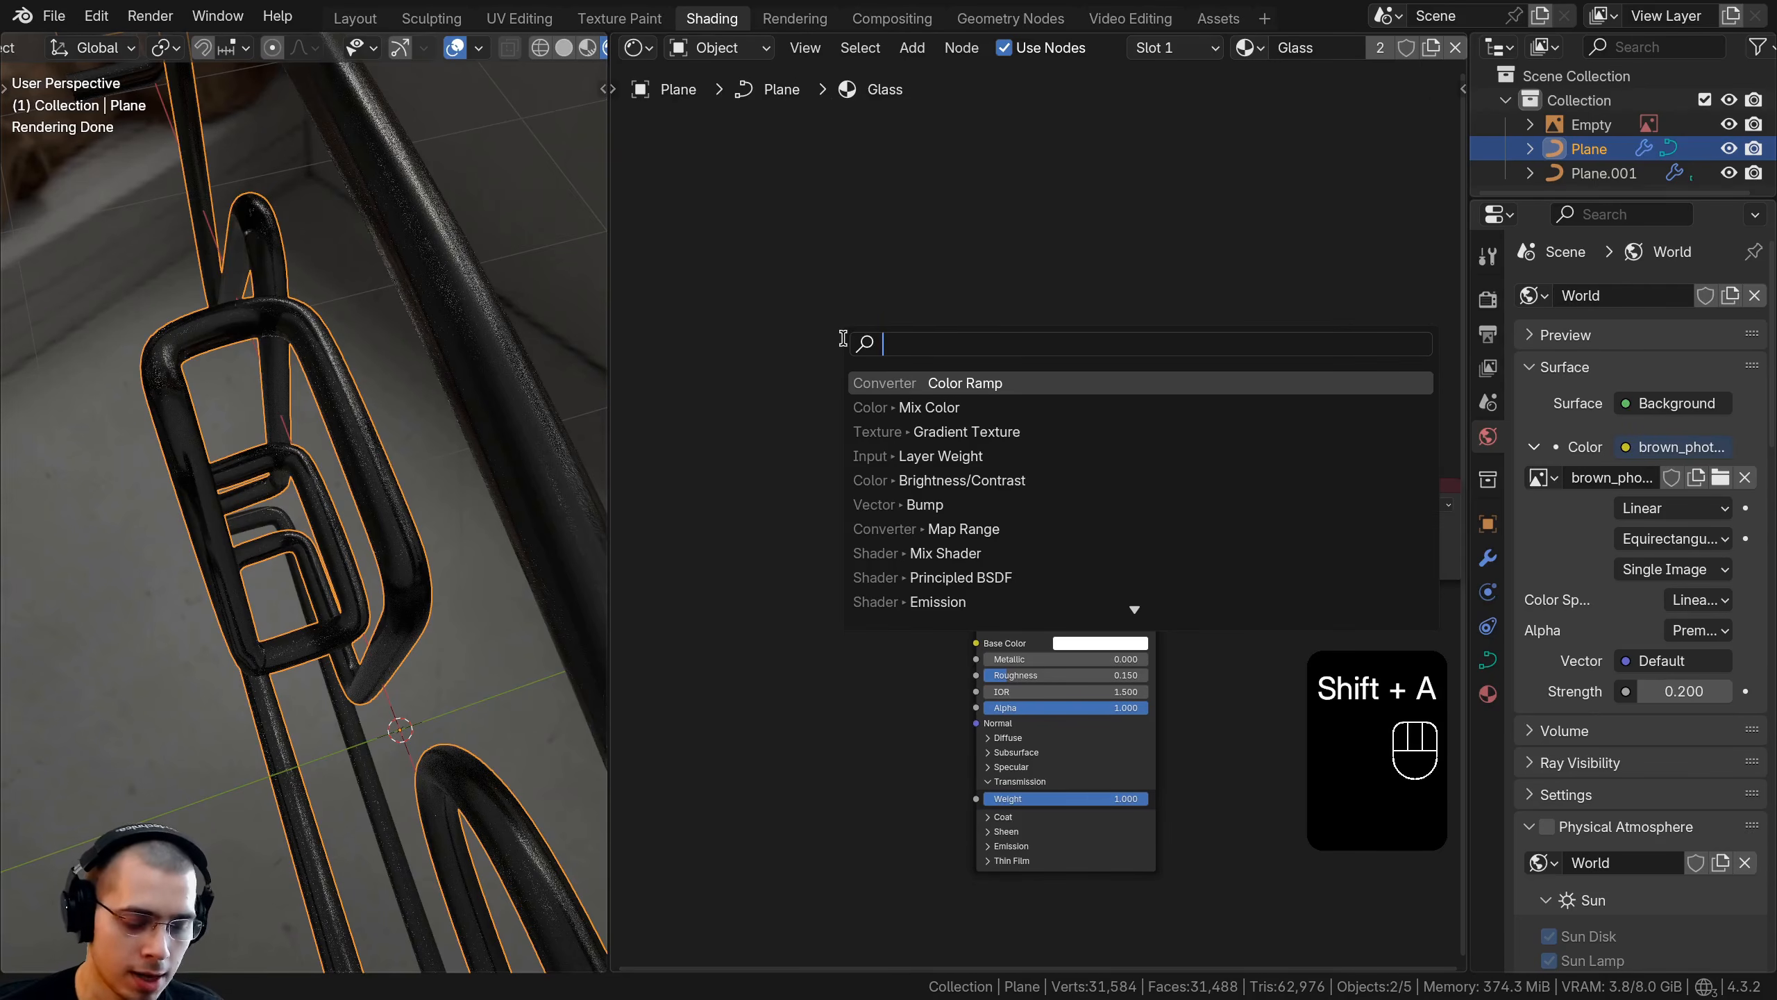
{"action": "type", "text": "gra"}
{"action": "key", "text": "Return"}
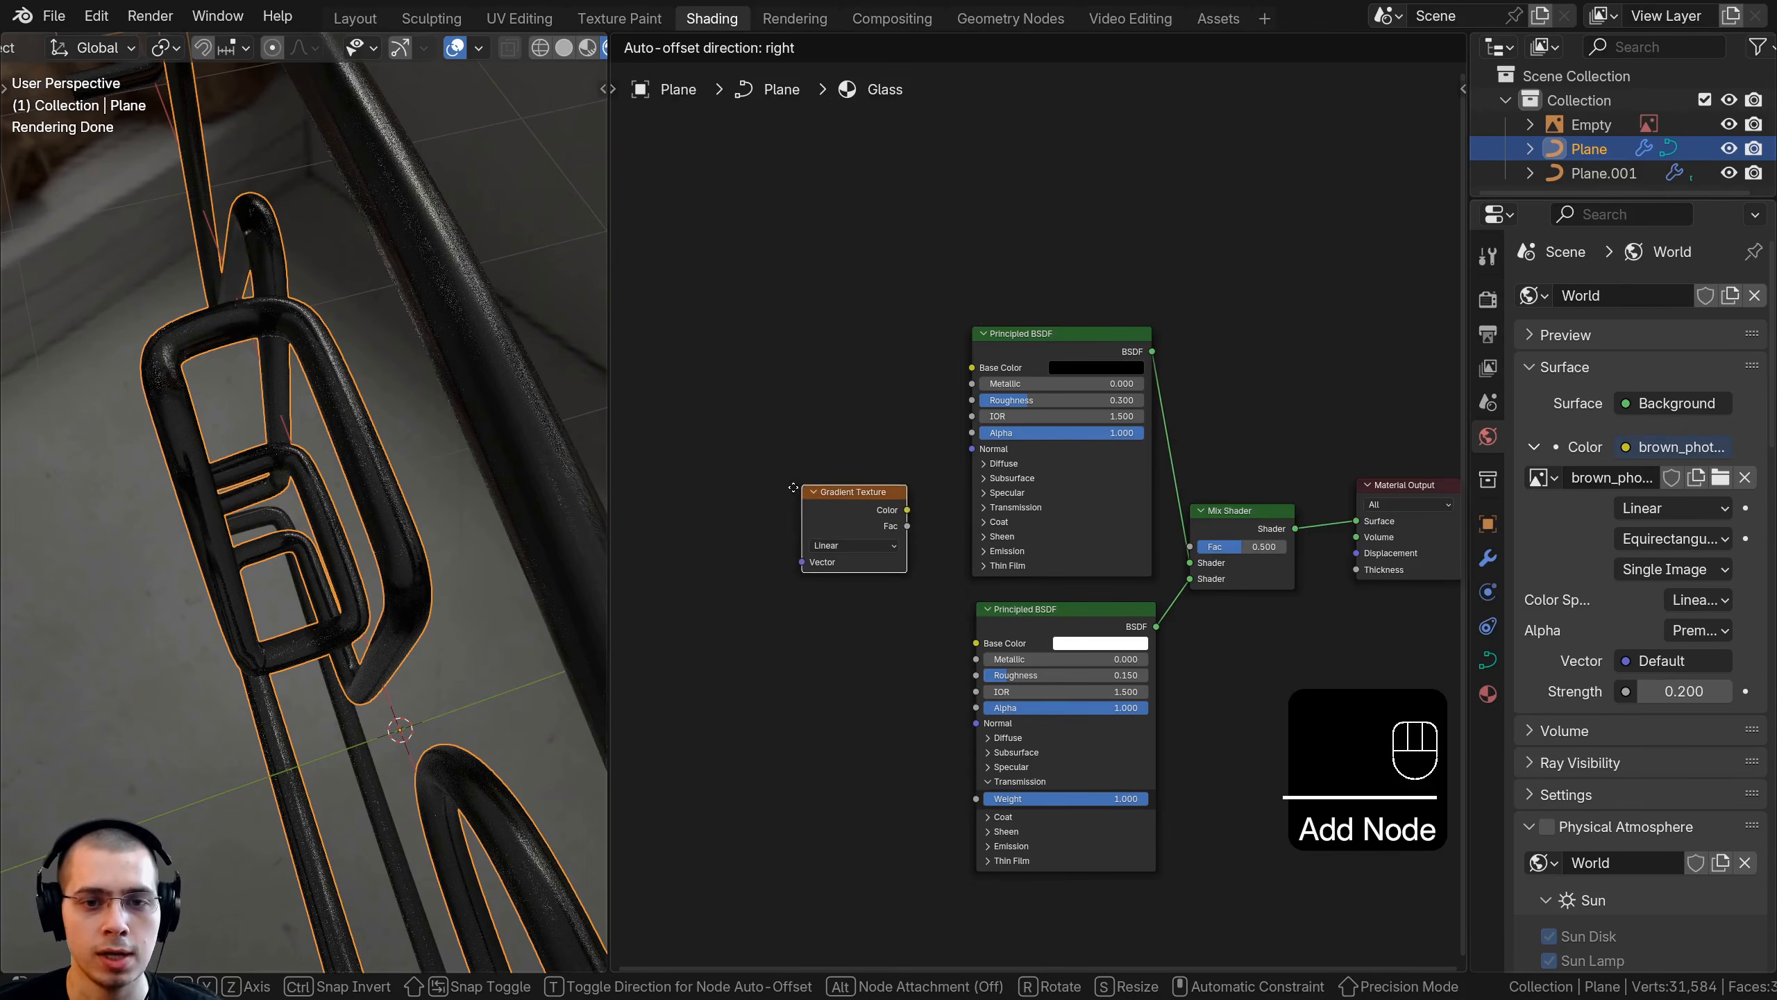
{"action": "left_click", "coordinate": [793, 508]}
{"action": "scroll", "coordinate": [775, 796], "scroll_direction": "up", "scroll_amount": 2}
{"action": "left_click_drag", "start_coordinate": [924, 419], "coordinate": [953, 419]}
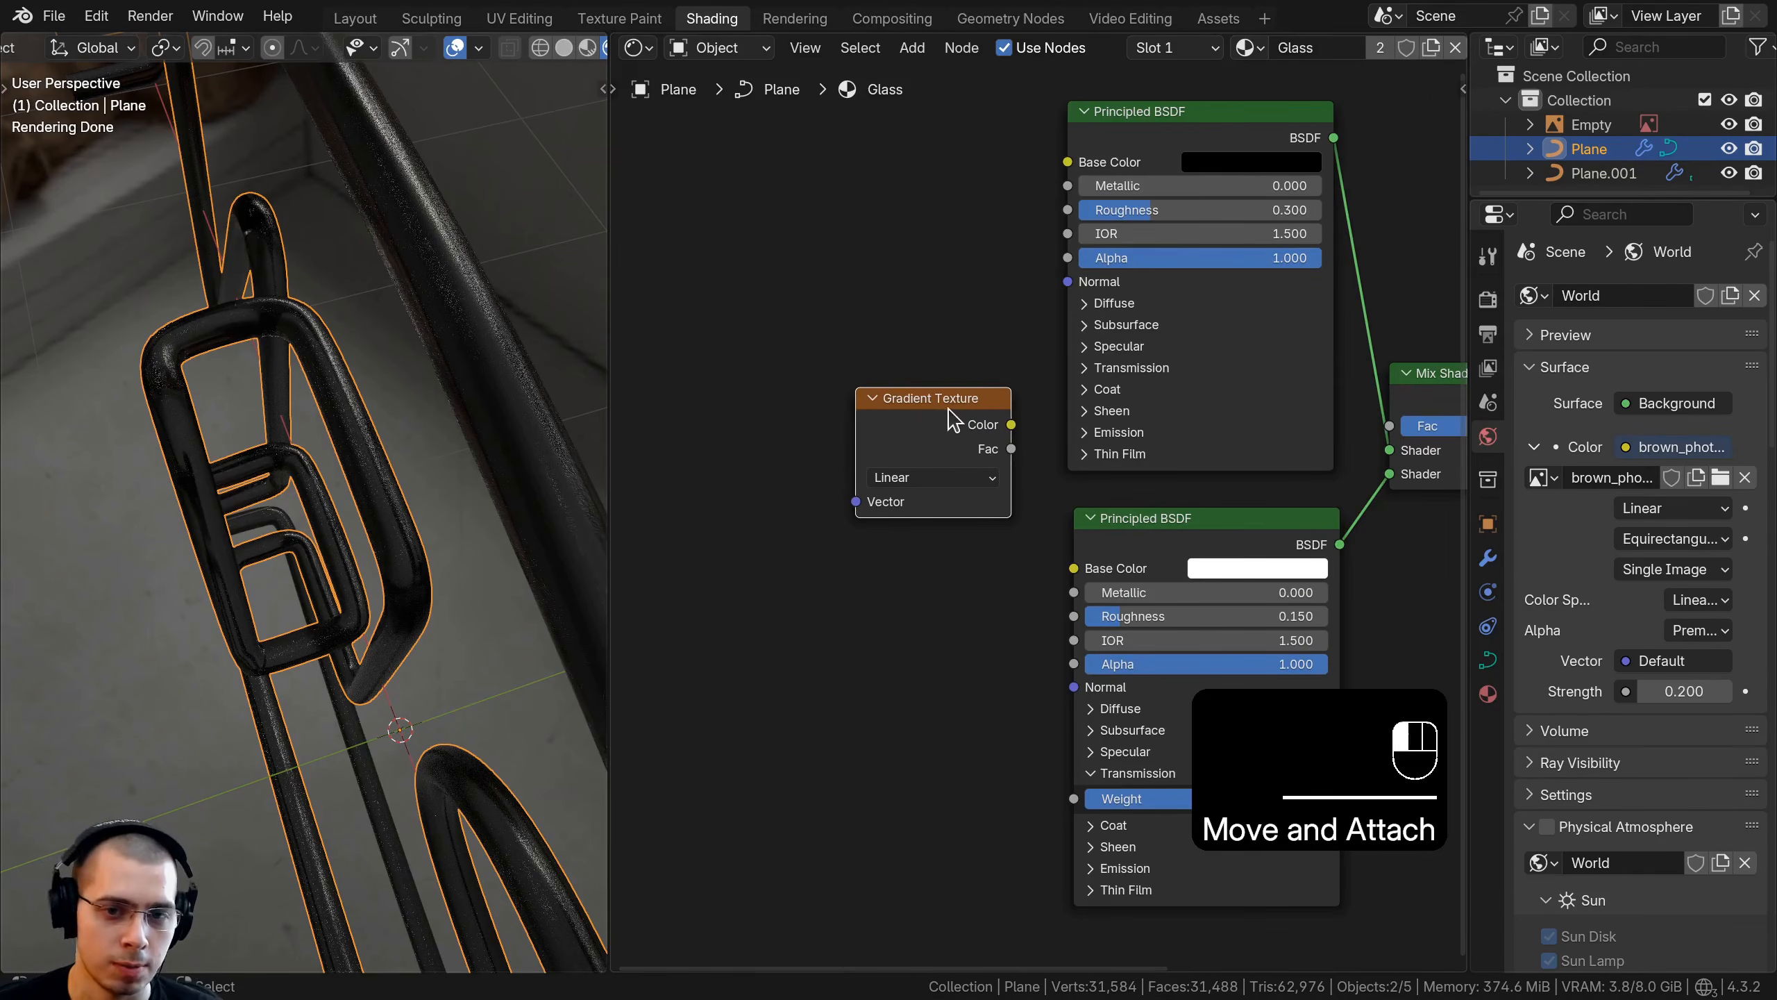
Add Mapping and Texture Coordinate nodes feeding the Gradient Texture and arrange them close to it
{"action": "key", "text": "ctrl+t"}
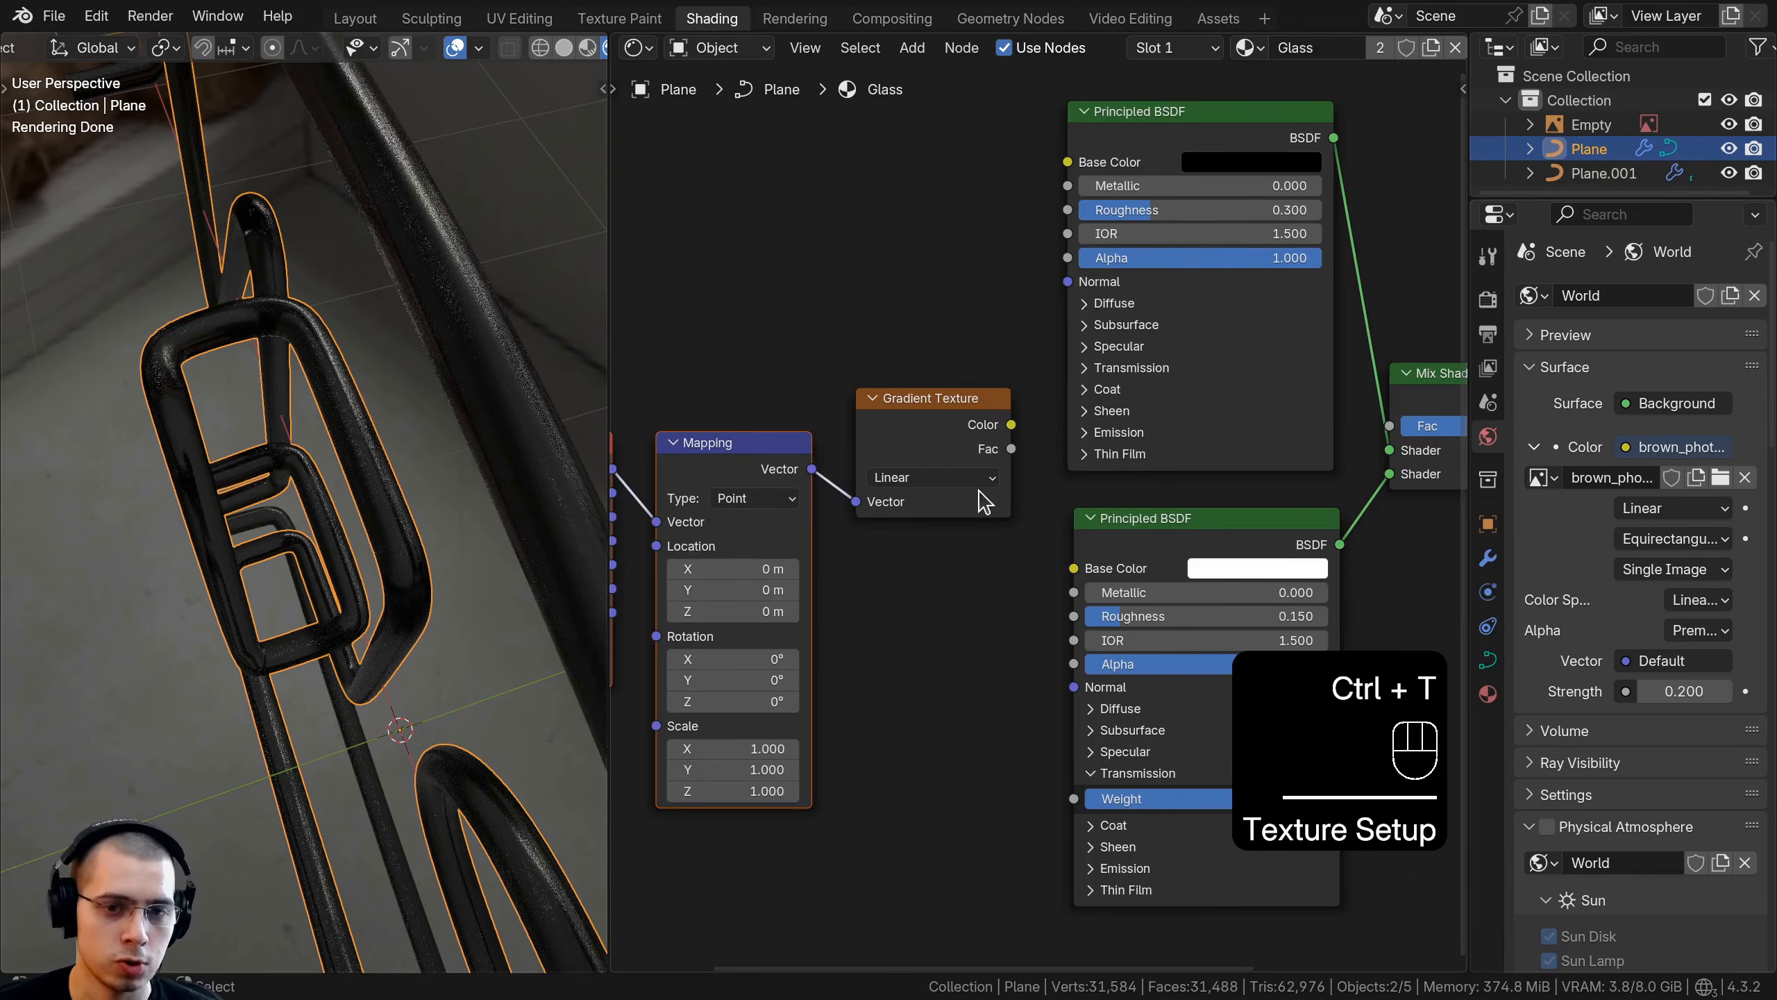
{"action": "scroll", "coordinate": [826, 496], "scroll_direction": "down", "scroll_amount": 1}
{"action": "middle_click_drag", "start_coordinate": [826, 496], "coordinate": [1121, 431]}
{"action": "key", "text": "a"}
{"action": "left_click_drag", "start_coordinate": [1030, 403], "coordinate": [1057, 365]}
{"action": "key", "text": "a"}
{"action": "left_click_drag", "start_coordinate": [856, 410], "coordinate": [905, 372]}
{"action": "scroll", "coordinate": [1252, 383], "scroll_direction": "down", "scroll_amount": 1}
{"action": "middle_click_drag", "start_coordinate": [1252, 383], "coordinate": [897, 438]}
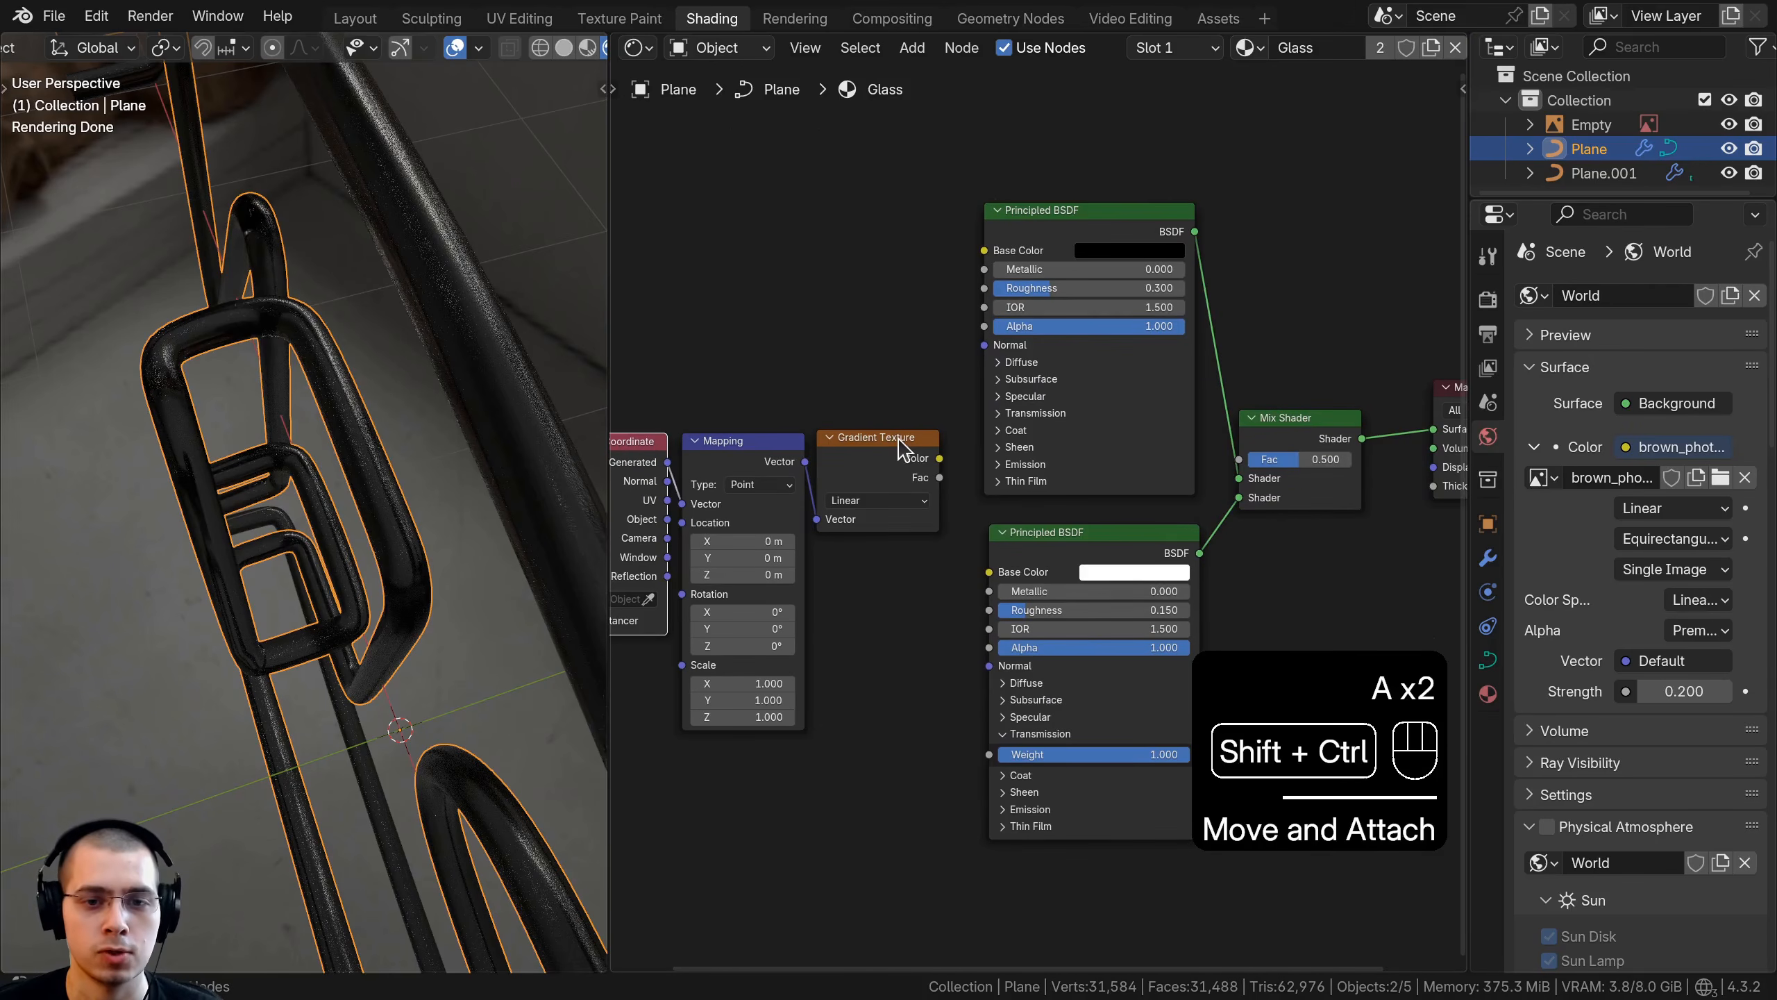
Preview the Gradient Texture directly on the Material Output and inspect it on the OPEN sign
{"action": "left_click", "coordinate": [897, 458], "text": "ctrl+shift"}
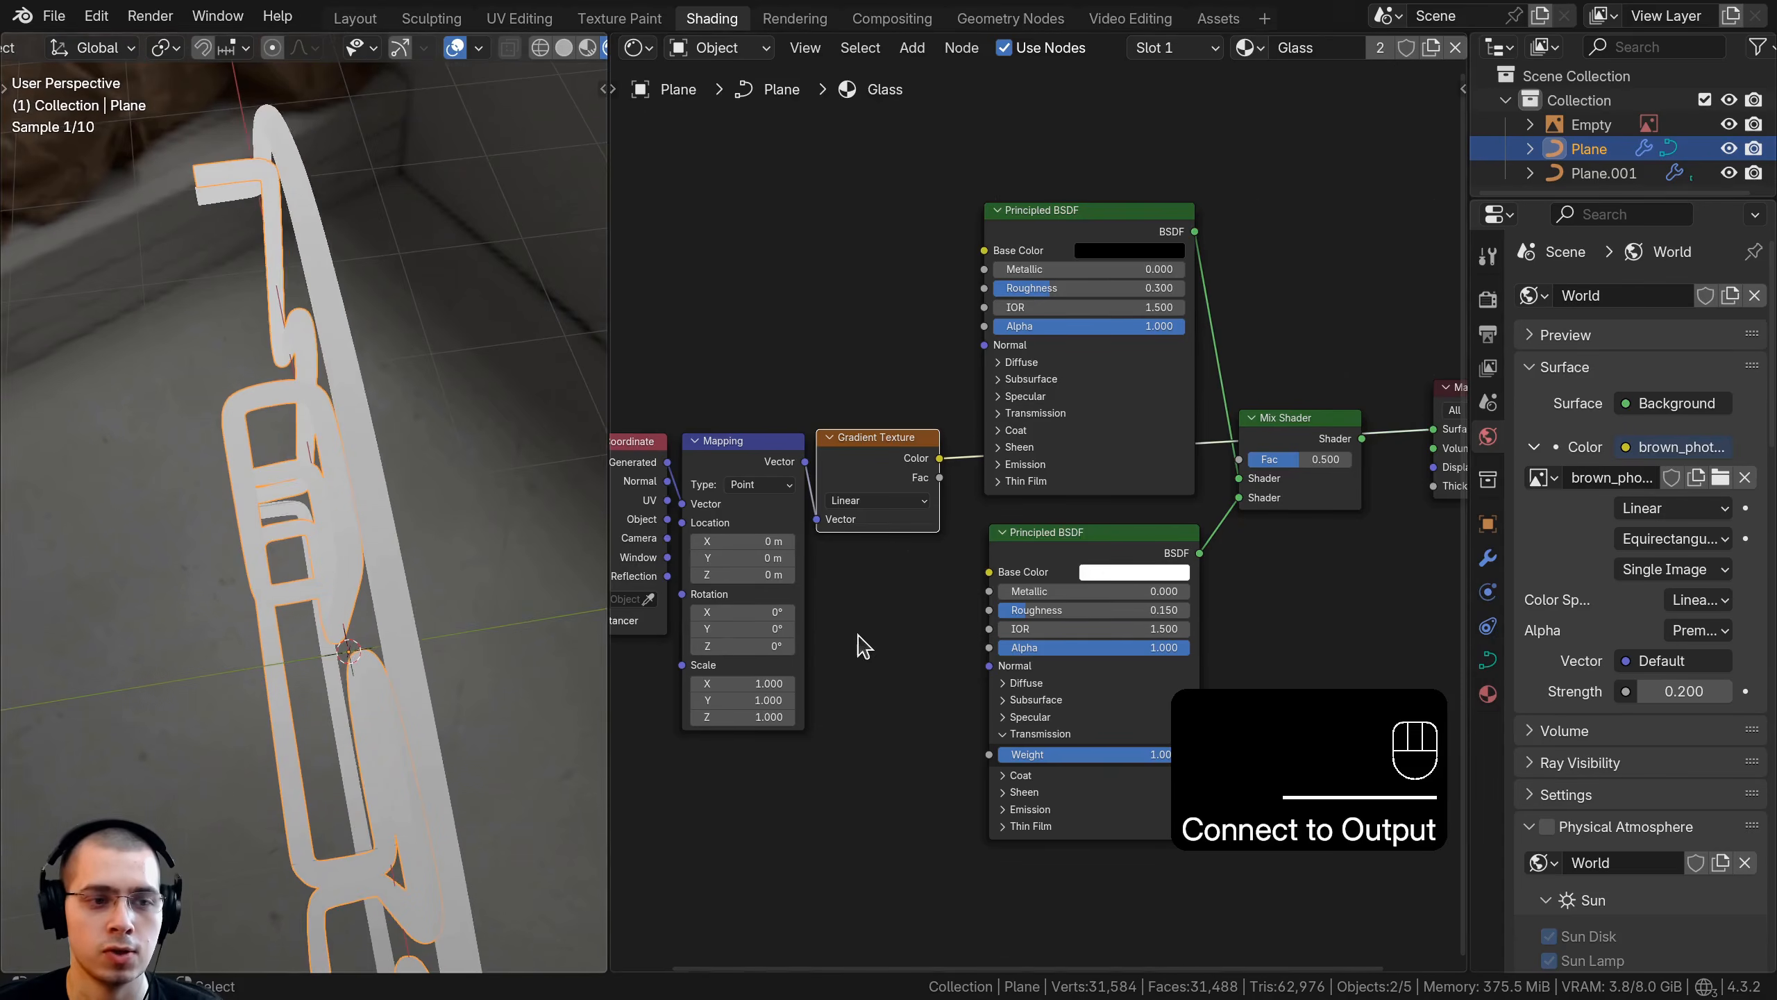
{"action": "scroll", "coordinate": [881, 633], "scroll_direction": "up", "scroll_amount": 1}
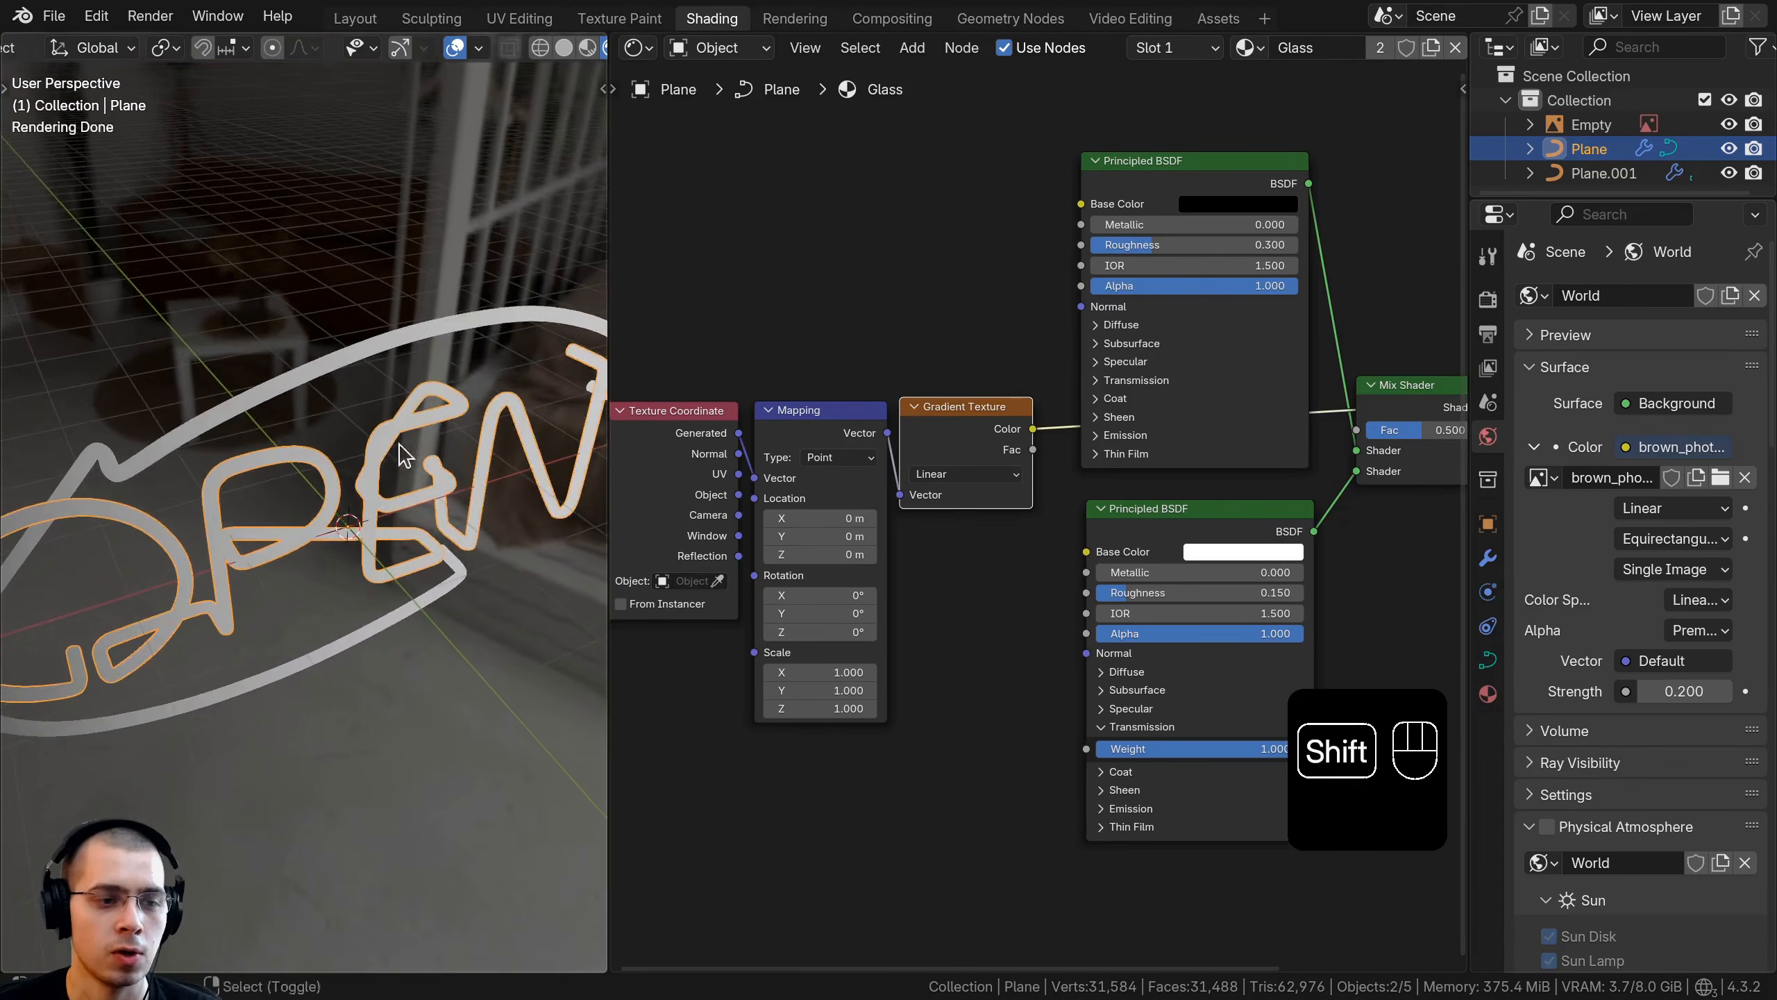
{"action": "middle_click_drag", "start_coordinate": [398, 445], "coordinate": [313, 364]}
{"action": "scroll", "coordinate": [313, 363], "scroll_direction": "up", "scroll_amount": 2}
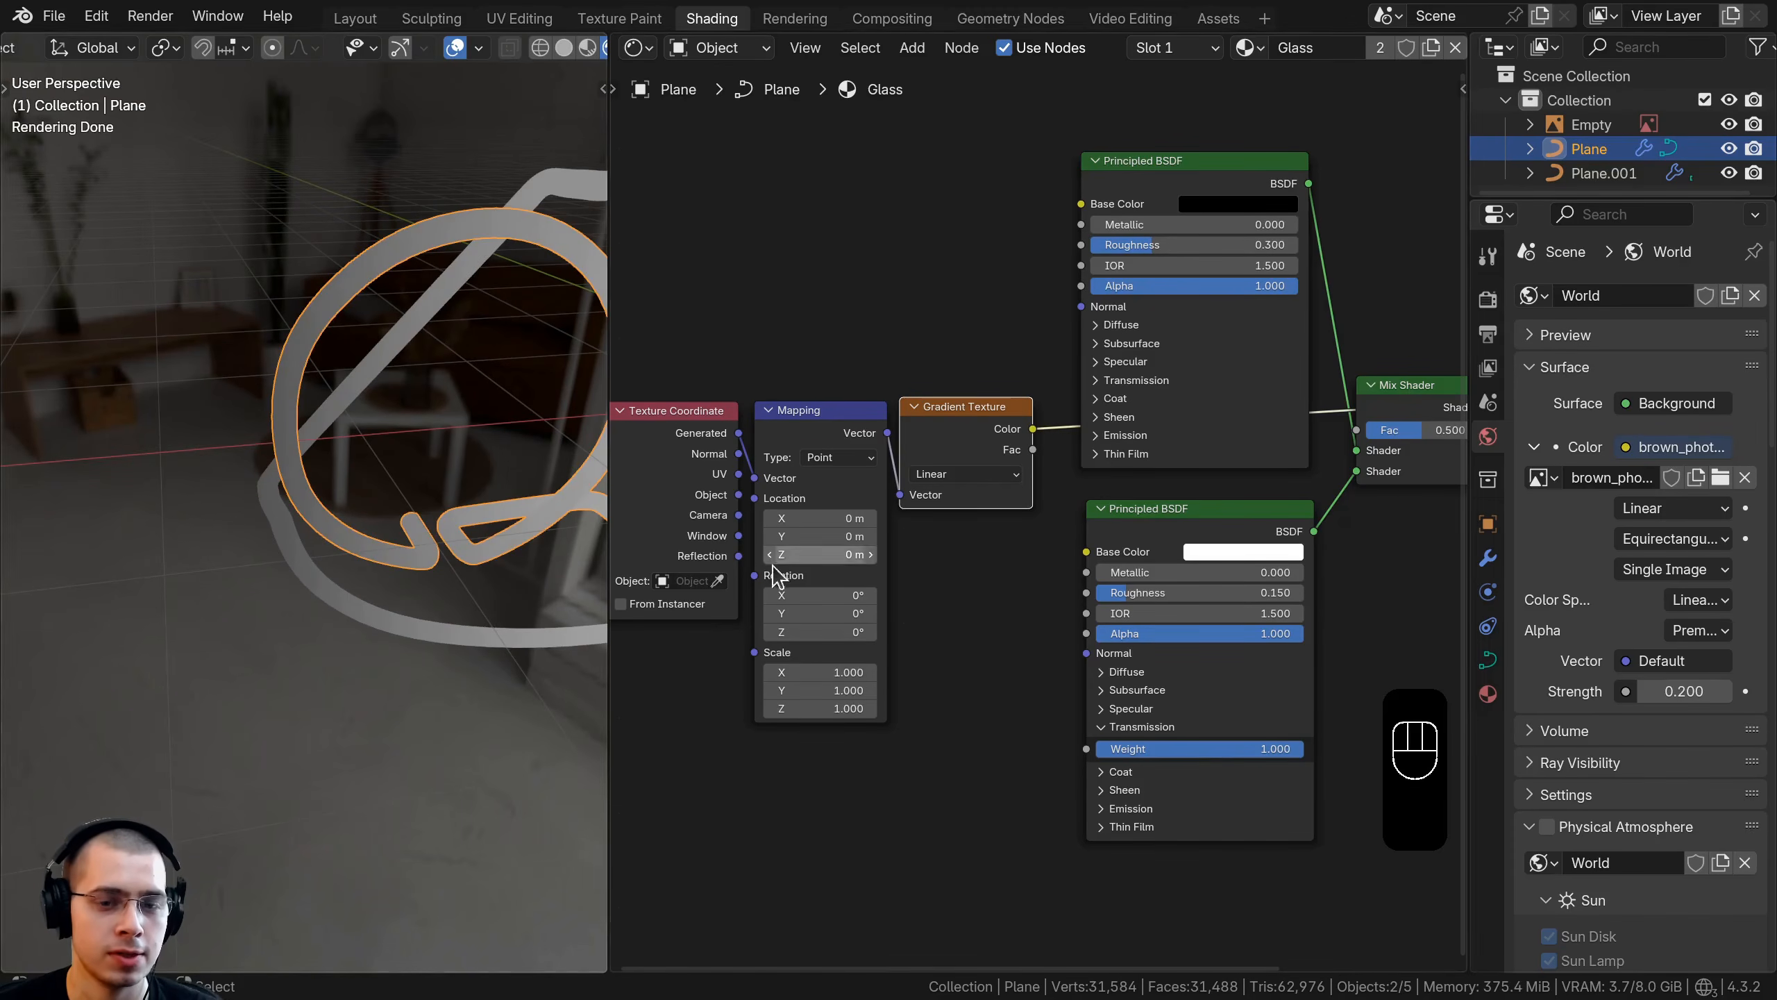
{"action": "middle_click_drag", "start_coordinate": [231, 420], "coordinate": [119, 436], "text": "shift"}
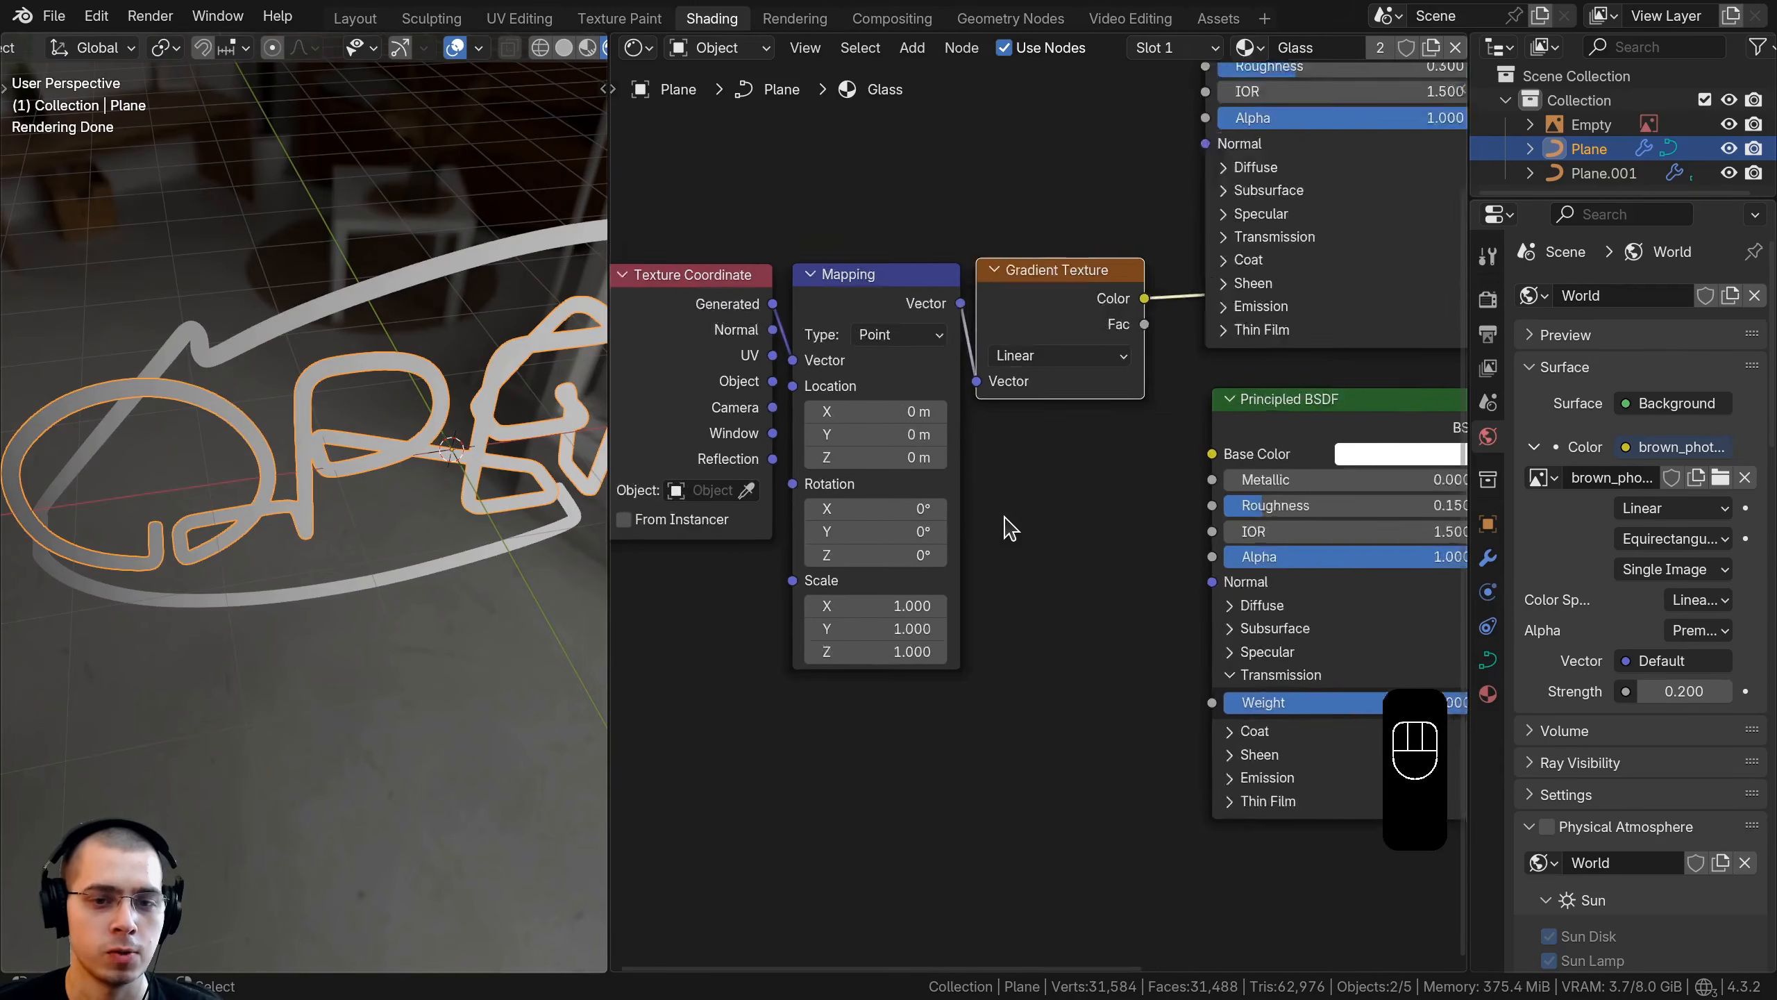
{"action": "scroll", "coordinate": [1035, 636], "scroll_direction": "up", "scroll_amount": 1}
{"action": "scroll", "coordinate": [1034, 636], "scroll_direction": "up", "scroll_amount": 1}
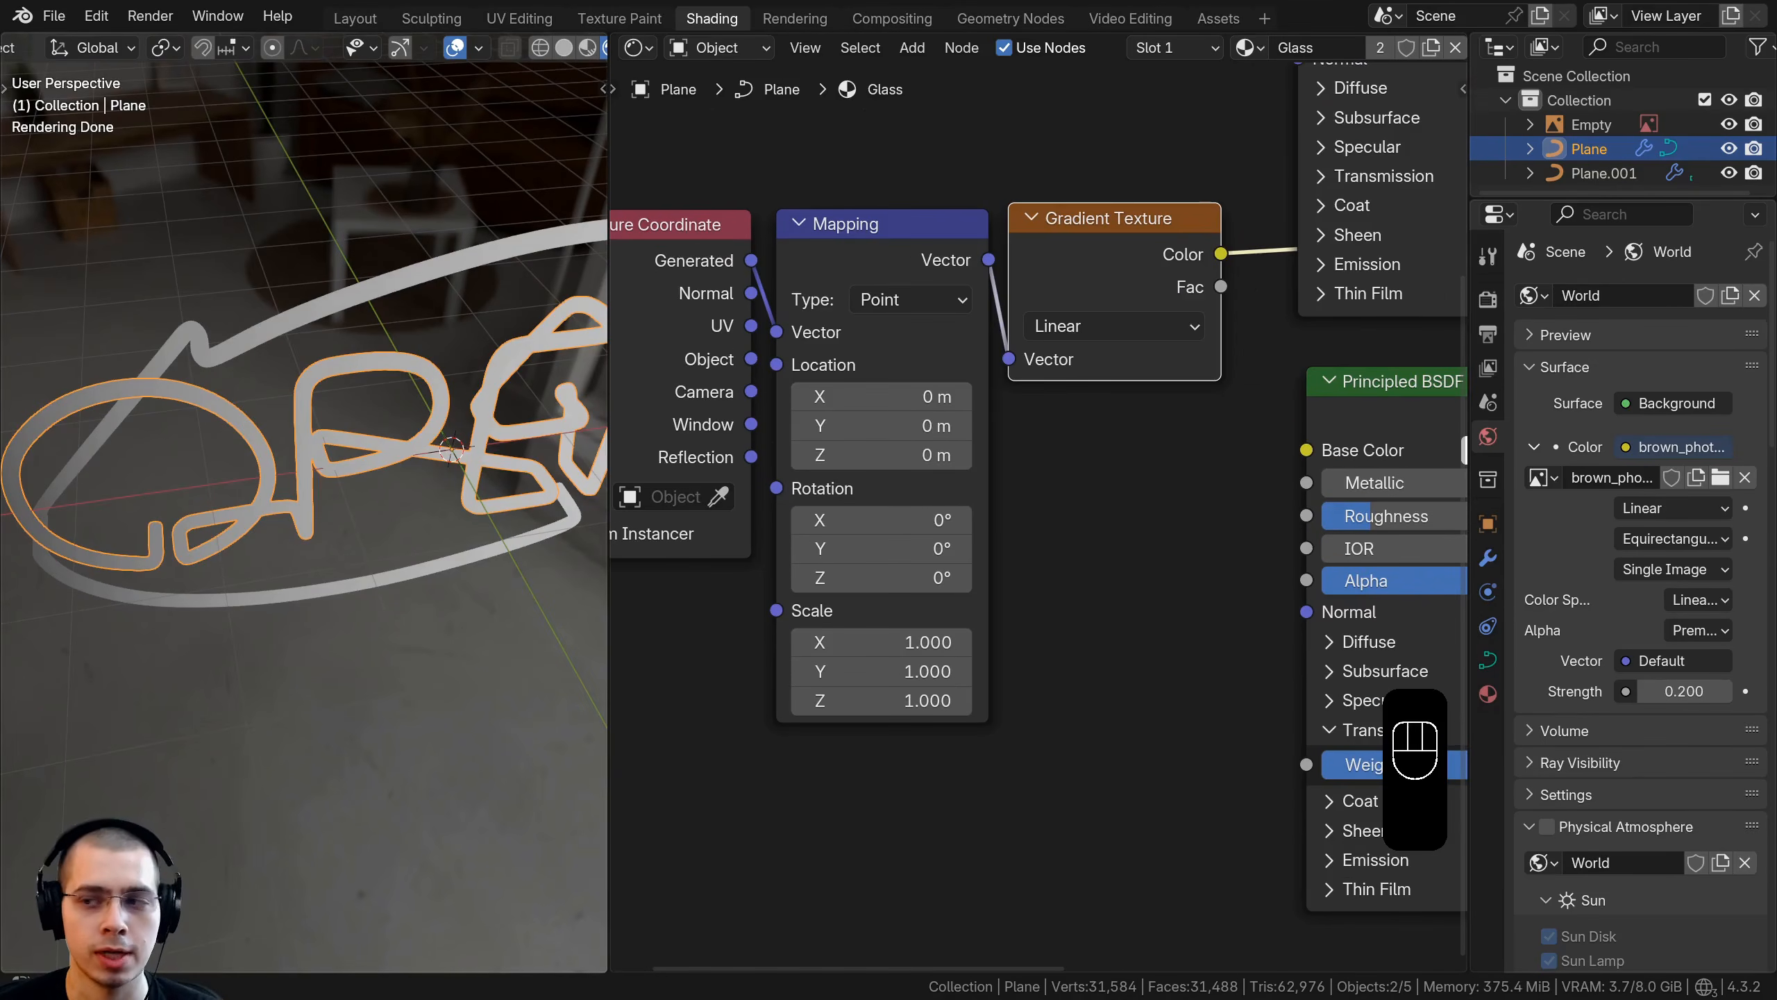
Set the Mapping node's Z rotation to 90° and check the gradient on the sign
{"action": "key", "text": "ctrl+z"}
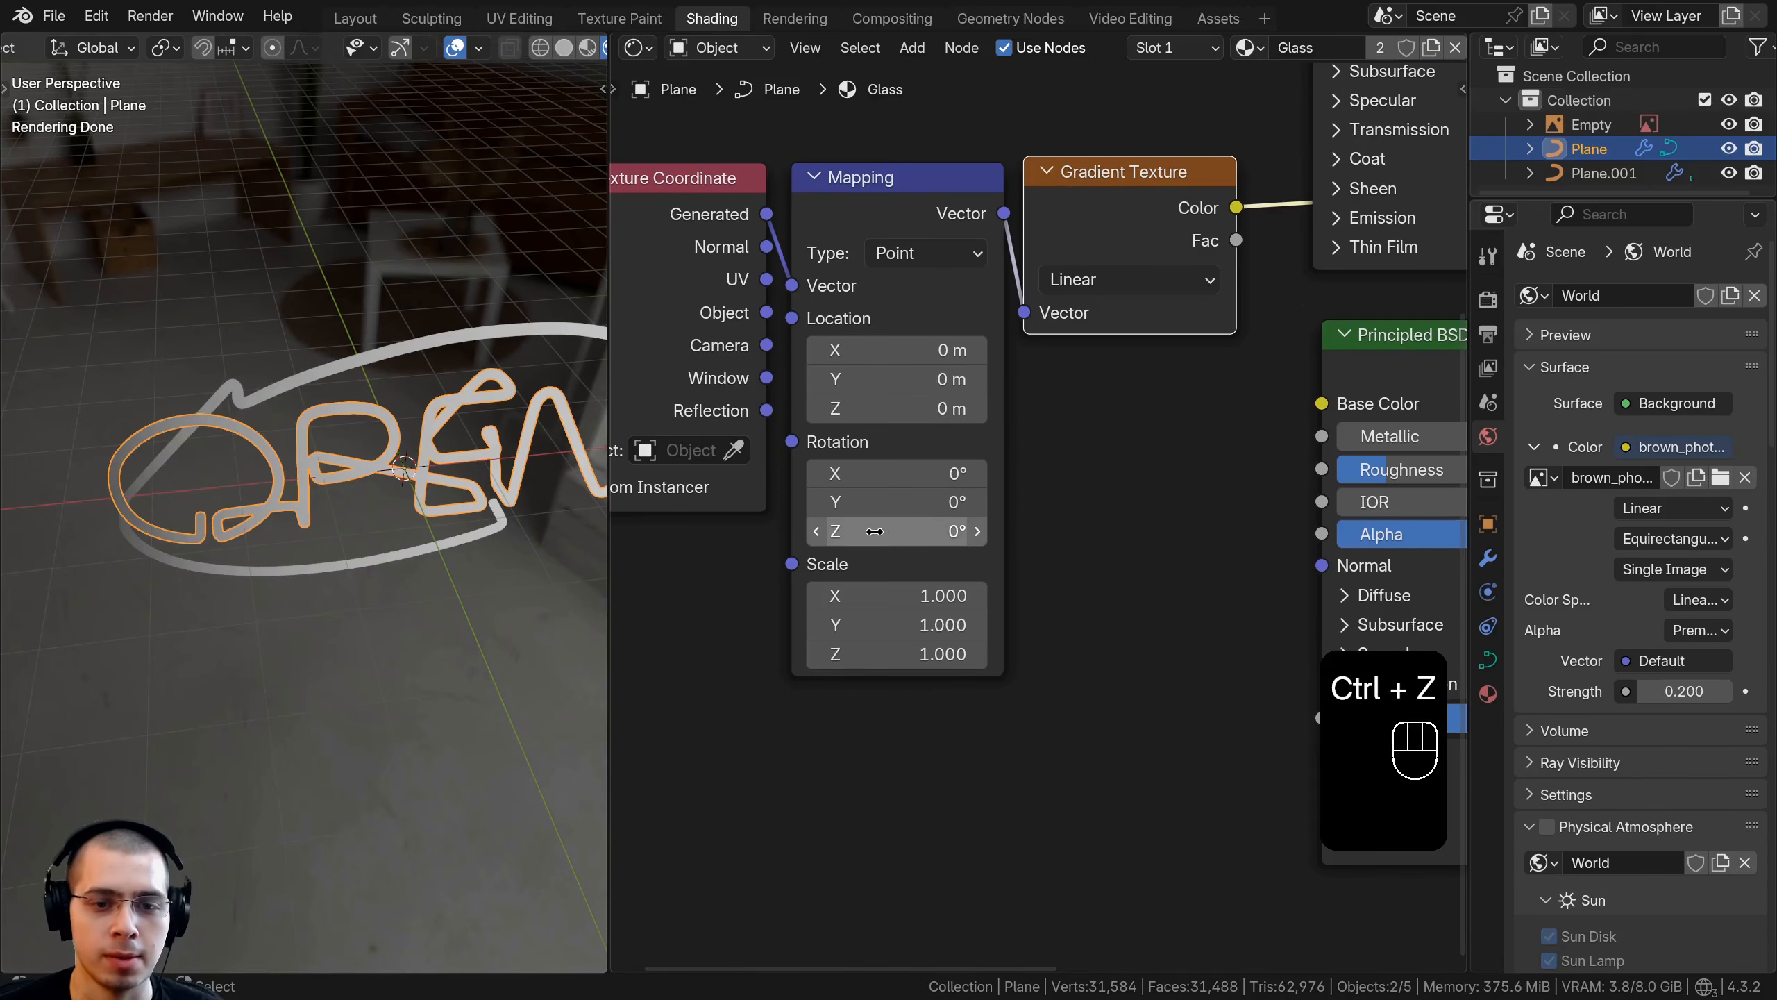
{"action": "left_click", "coordinate": [848, 530]}
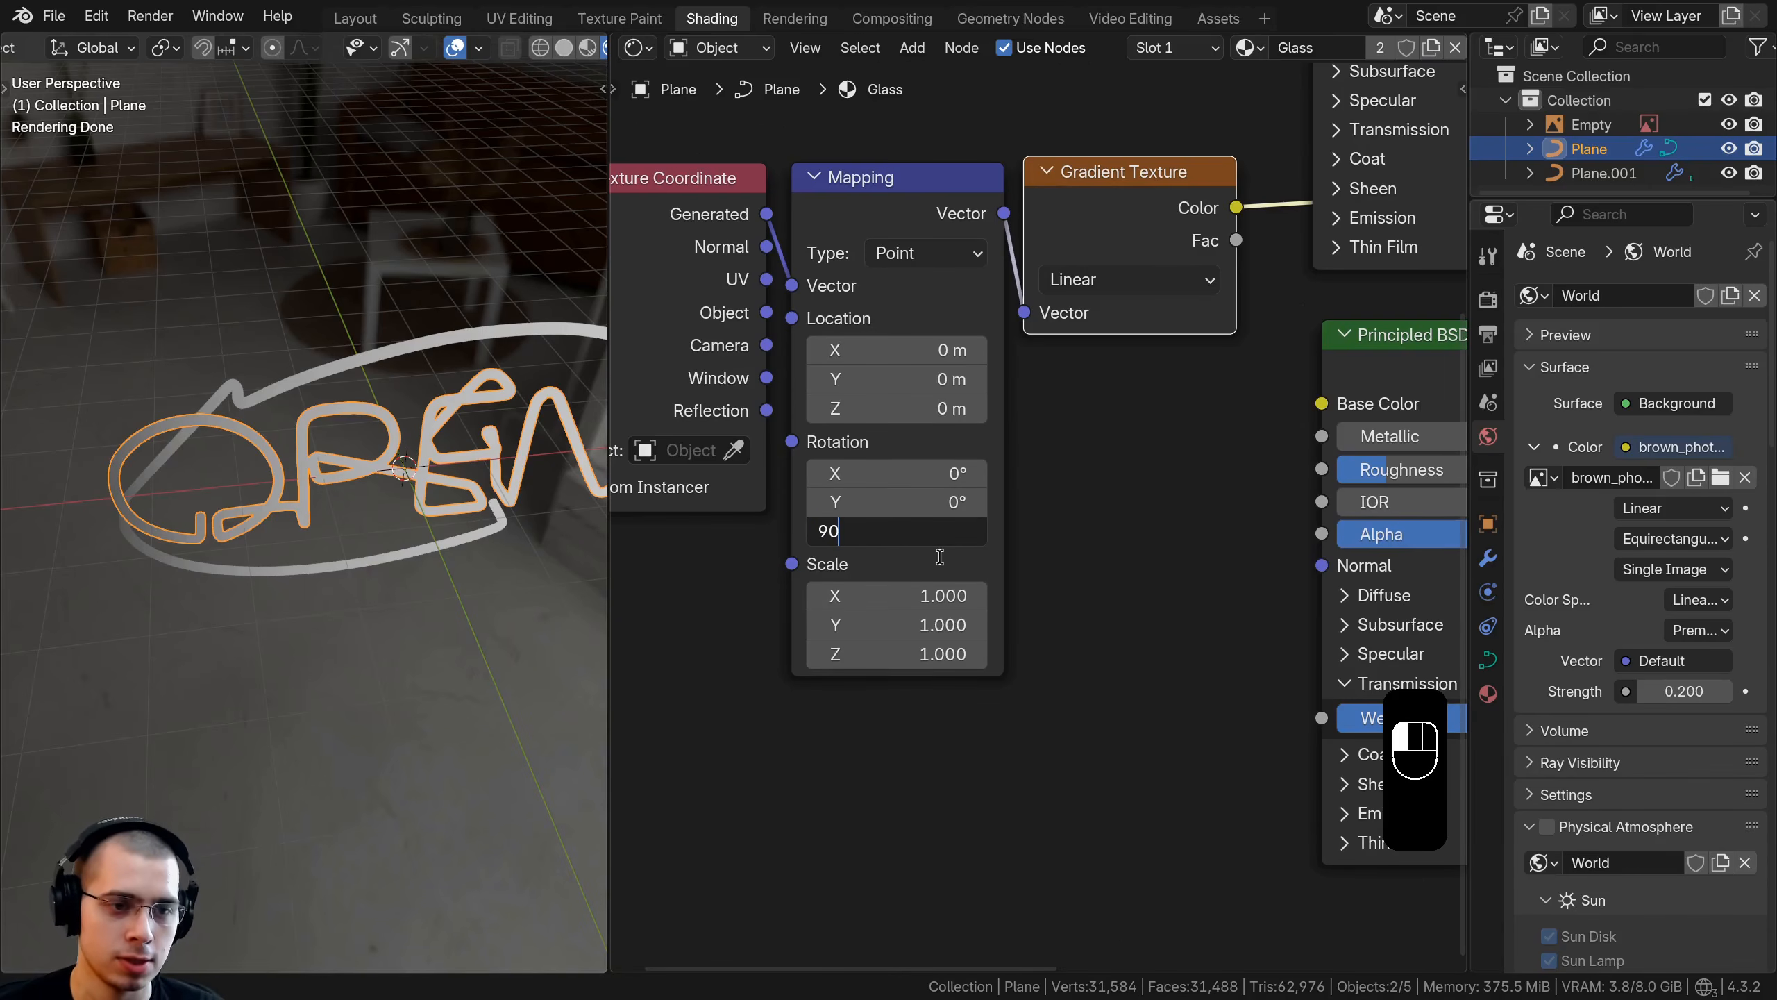
{"action": "type", "text": "90"}
{"action": "key", "text": "Return"}
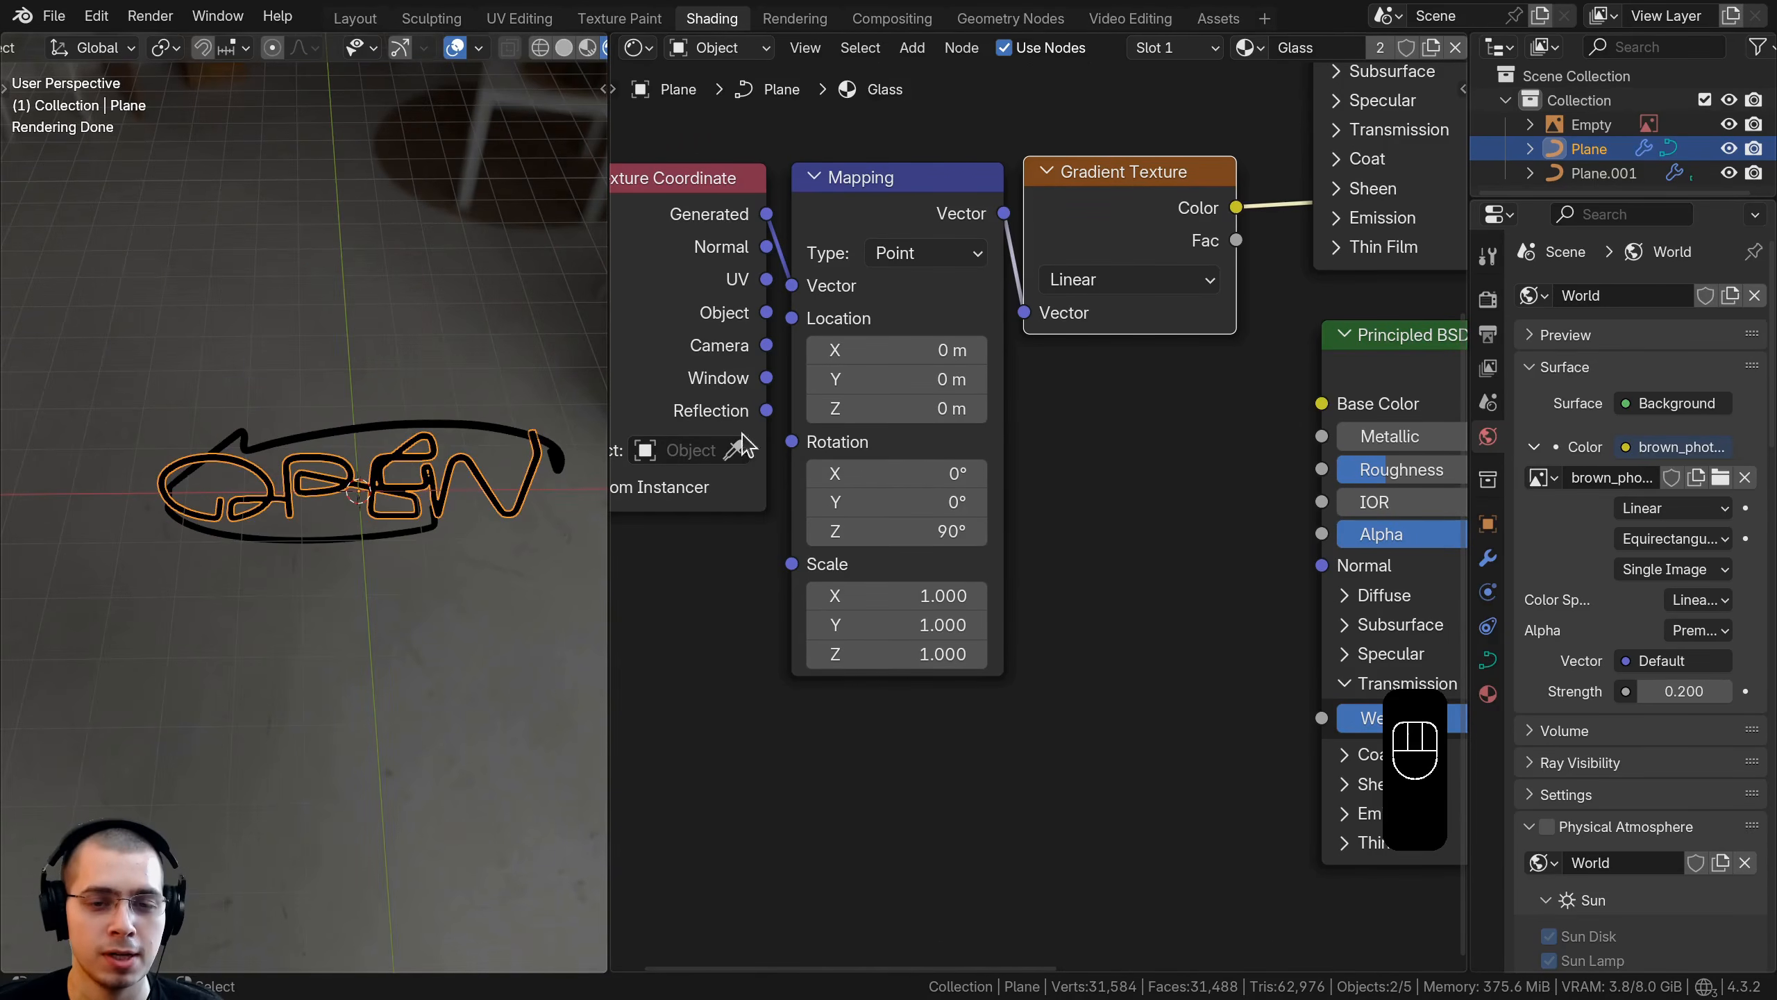
{"action": "middle_click_drag", "start_coordinate": [448, 448], "coordinate": [384, 472], "text": "shift"}
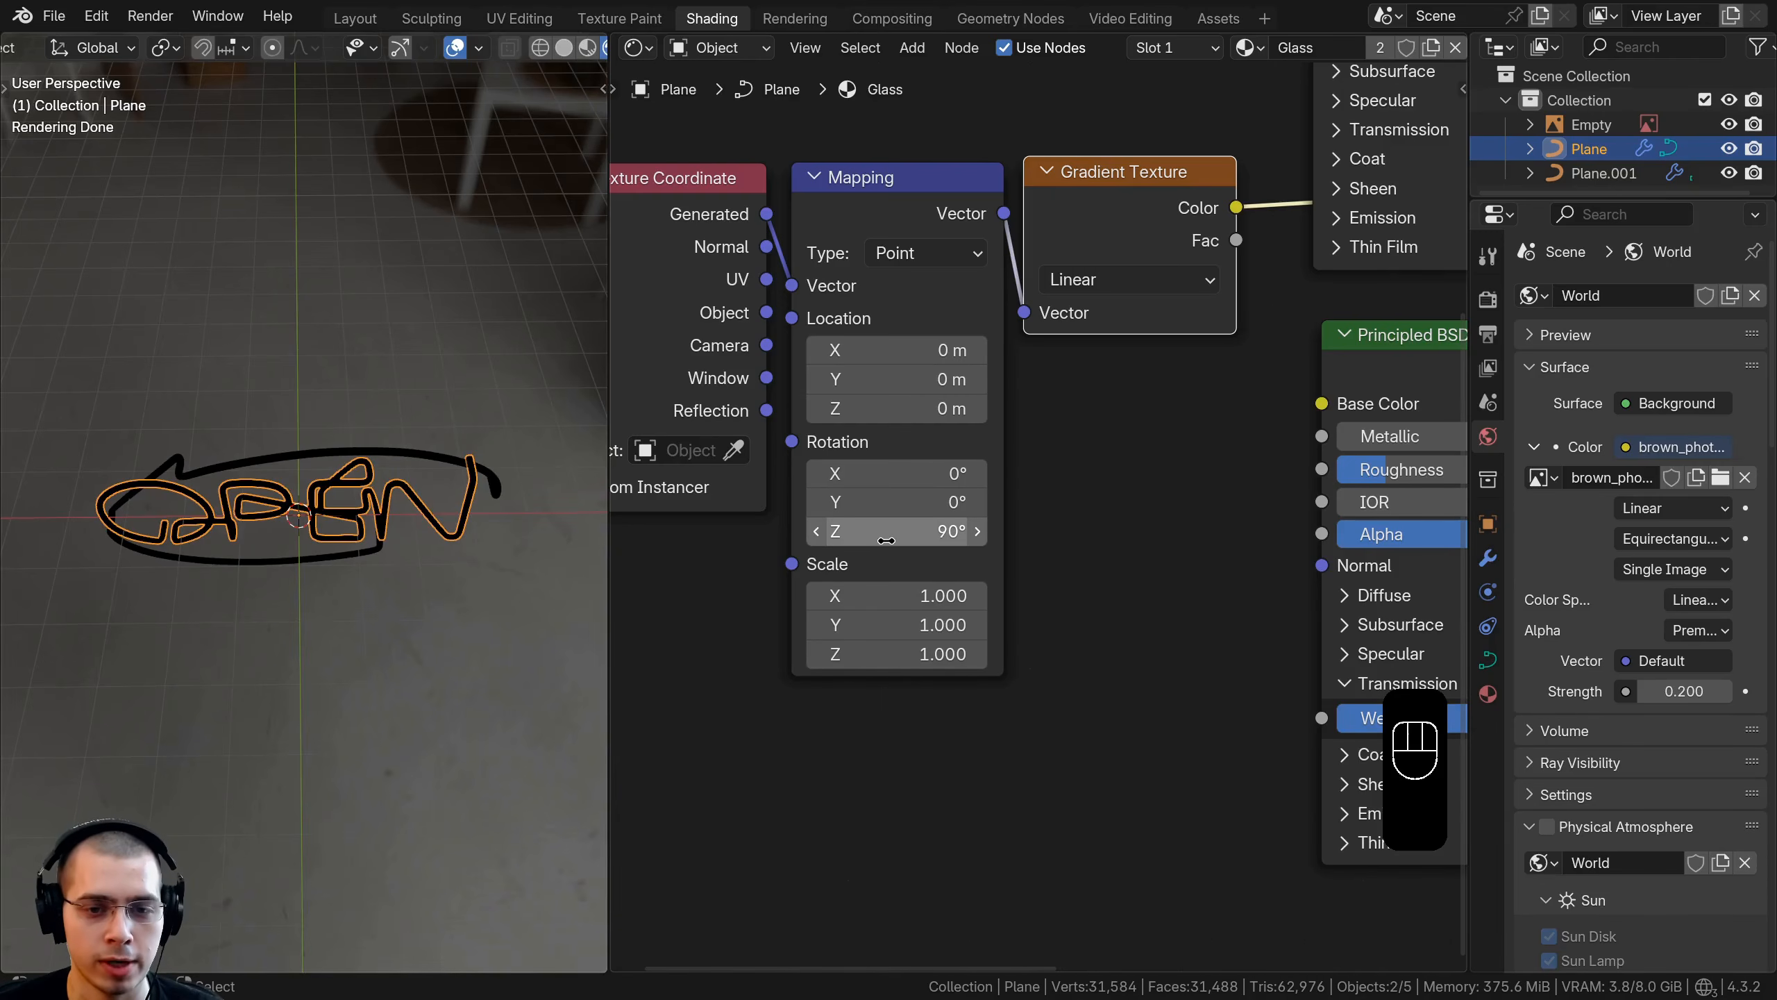
{"action": "middle_click_drag", "start_coordinate": [338, 568], "coordinate": [126, 434]}
{"action": "key", "text": "KP_1"}
{"action": "mouse_move", "coordinate": [354, 483]}
{"action": "middle_mouse_down"}
{"action": "mouse_move", "coordinate": [535, 456]}
{"action": "mouse_move", "coordinate": [353, 479]}
{"action": "middle_mouse_up"}
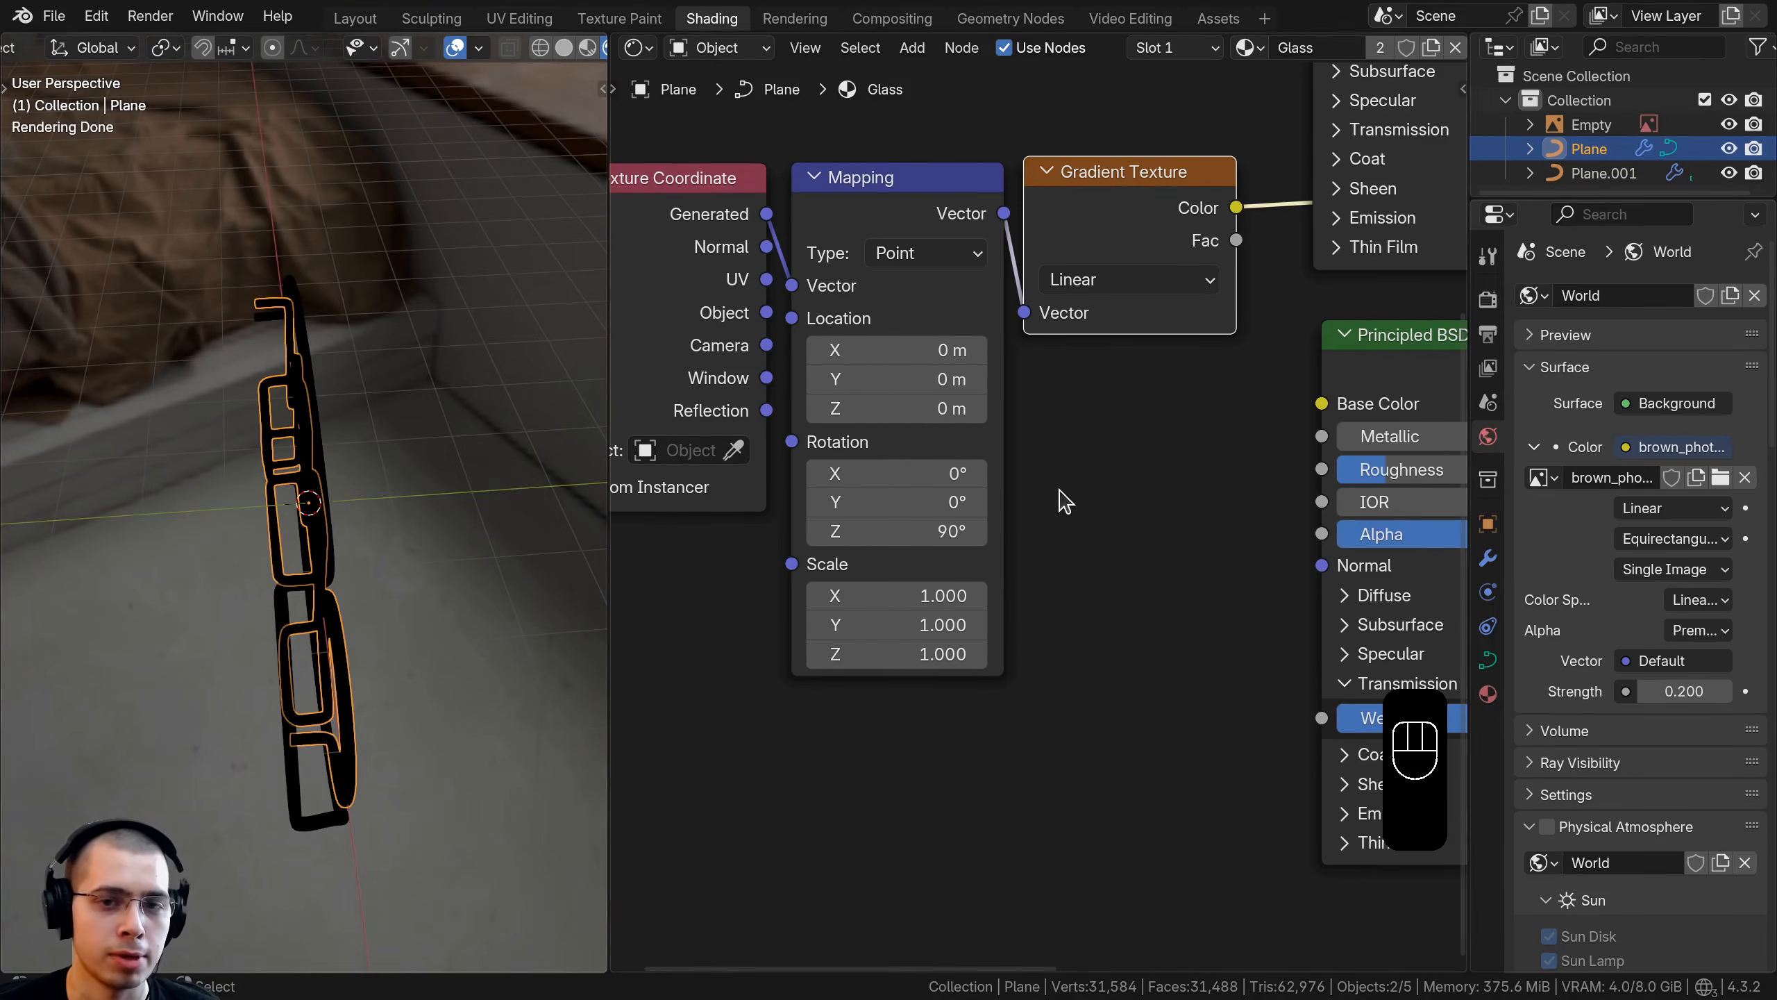
Move the gradient and its coordinate nodes together to tidy the node layout
{"action": "scroll", "coordinate": [1049, 504], "scroll_direction": "down", "scroll_amount": 2}
{"action": "left_click_drag", "start_coordinate": [785, 228], "coordinate": [1039, 347]}
{"action": "key", "text": "g"}
{"action": "left_click", "coordinate": [1008, 328]}
{"action": "key", "text": "a"}
{"action": "middle_click_drag", "start_coordinate": [993, 374], "coordinate": [1101, 451]}
{"action": "scroll", "coordinate": [1100, 455], "scroll_direction": "up", "scroll_amount": 7}
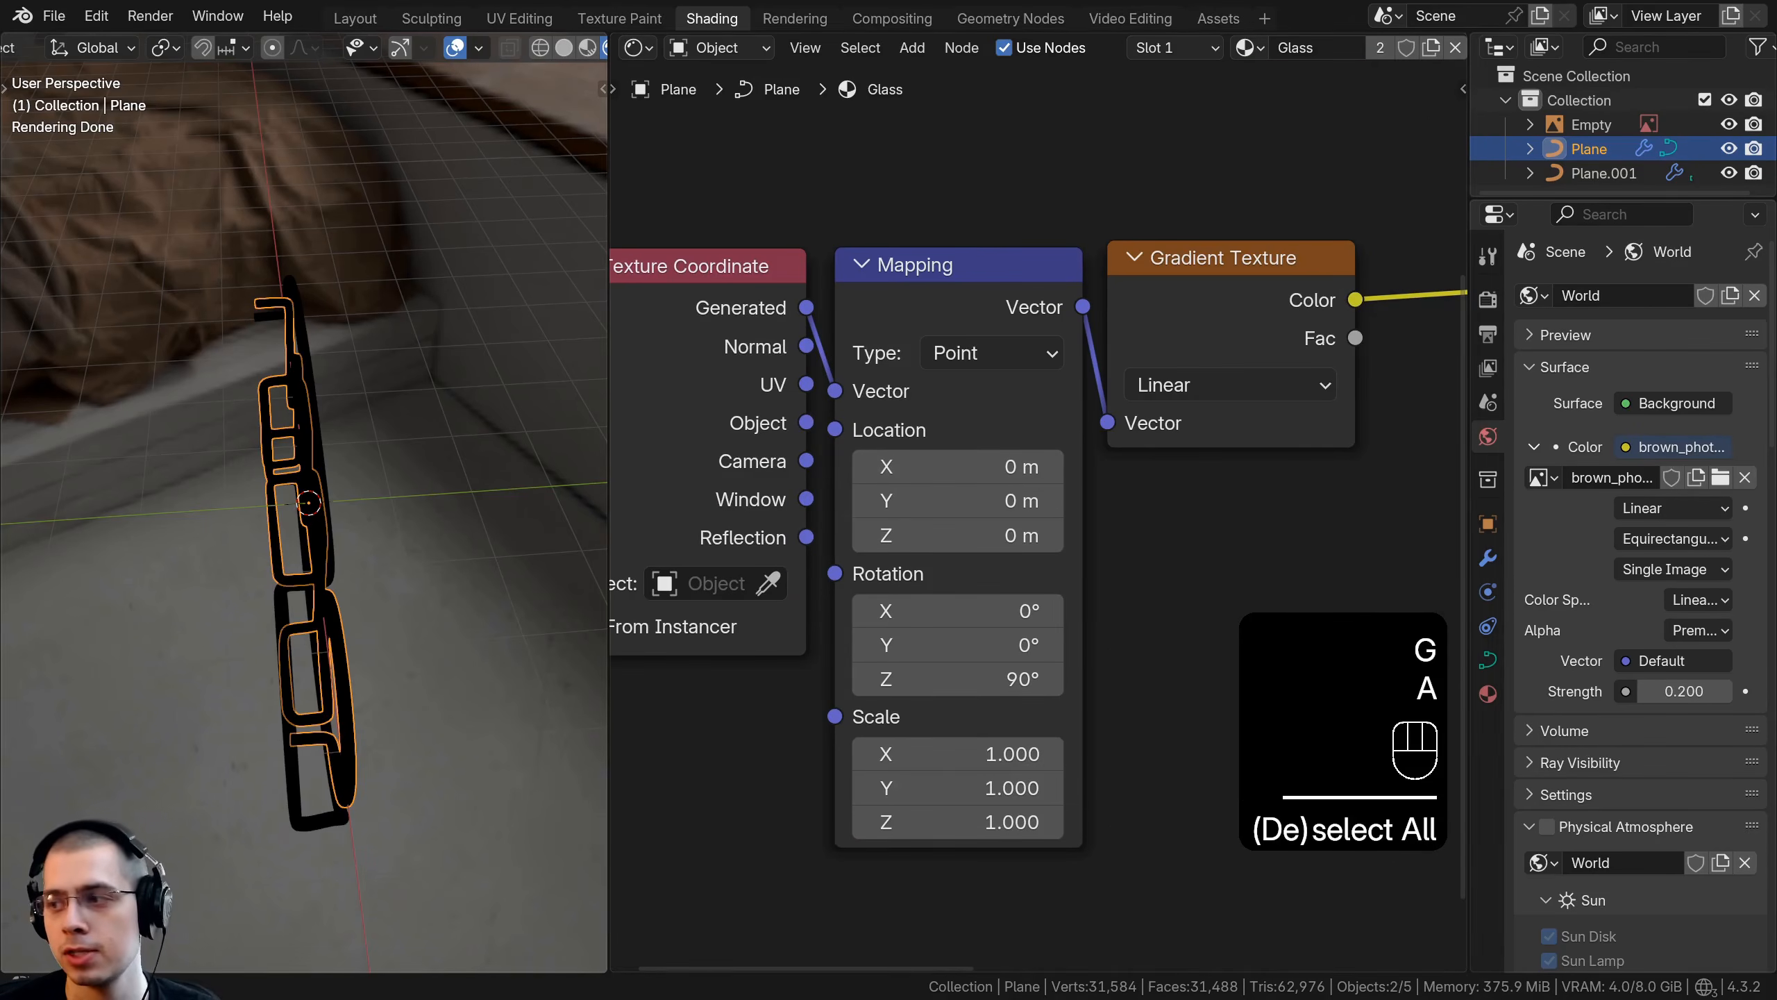
Set the Mapping node's X location to 0.6 m and check the gradient across the tube's depth
{"action": "middle_click_drag", "start_coordinate": [1131, 568], "coordinate": [1150, 551]}
{"action": "scroll", "coordinate": [1147, 551], "scroll_direction": "up", "scroll_amount": 1}
{"action": "mouse_move", "coordinate": [947, 446]}
{"action": "left_mouse_down", "text": "shift"}
{"action": "mouse_move", "coordinate": [1014, 446]}
{"action": "mouse_move", "coordinate": [977, 446]}
{"action": "left_mouse_up", "text": "shift"}
{"action": "left_click", "coordinate": [944, 440]}
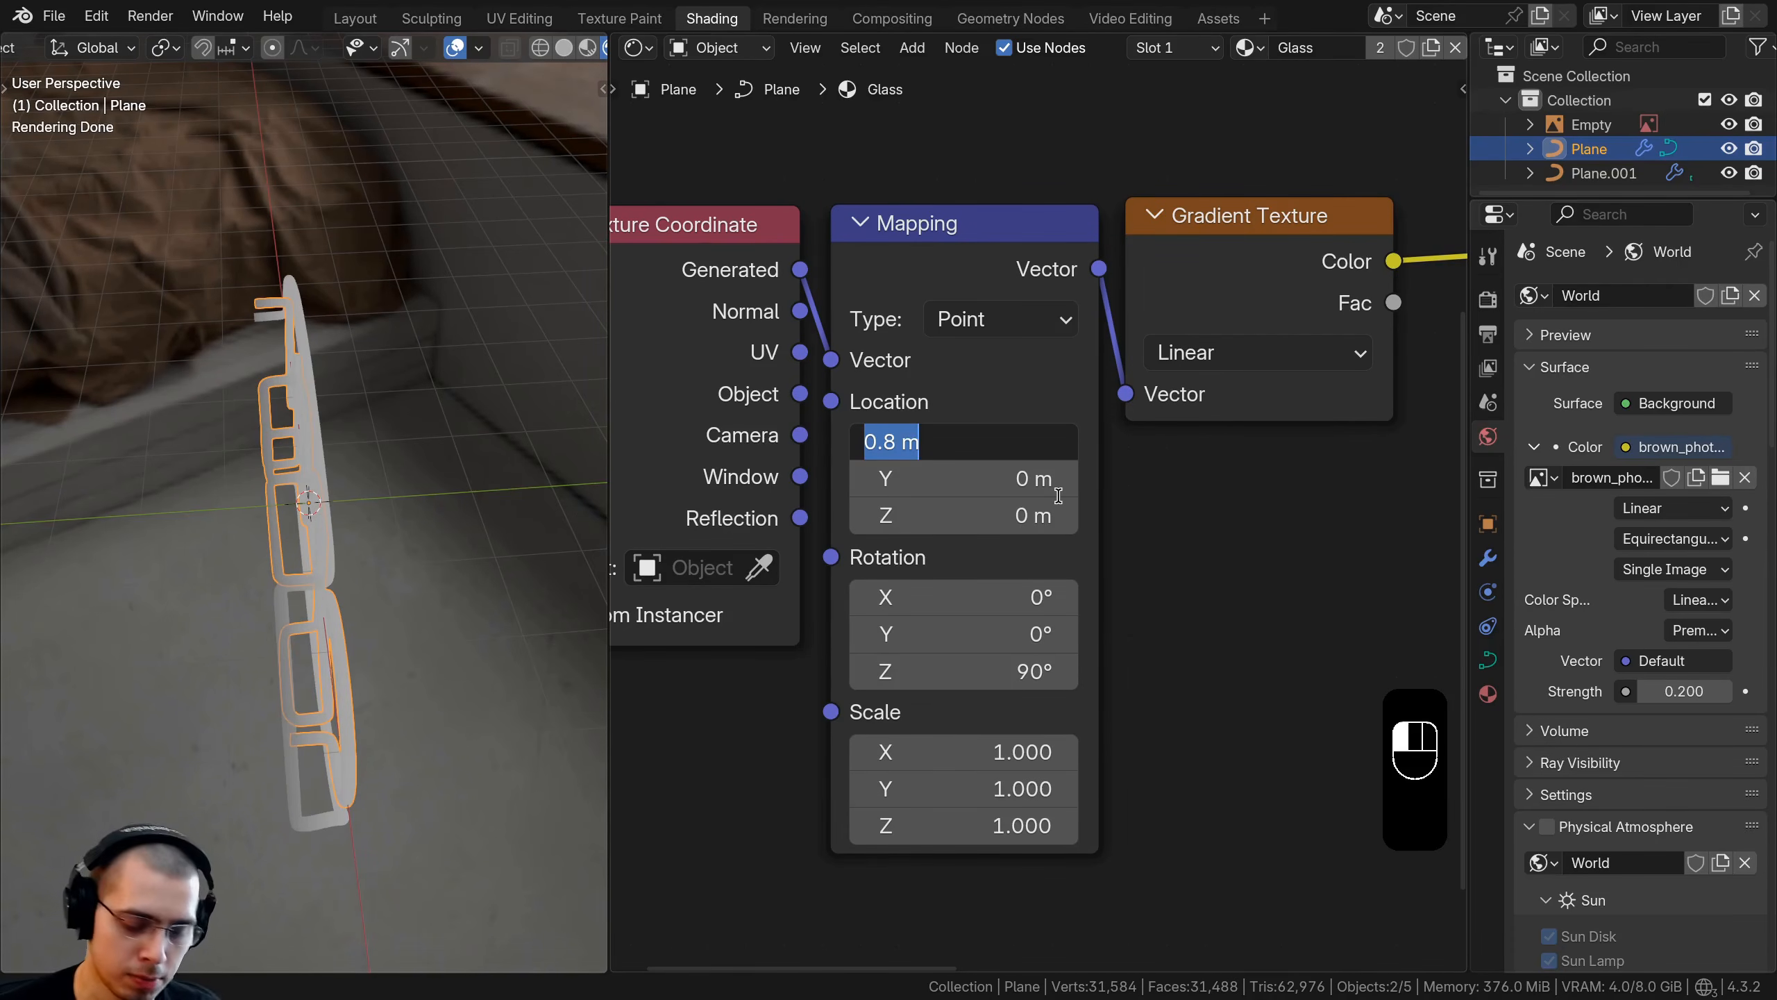
{"action": "type", "text": "0.6"}
{"action": "key", "text": "Return"}
{"action": "middle_click_drag", "start_coordinate": [242, 503], "coordinate": [232, 420]}
{"action": "middle_click_drag", "start_coordinate": [231, 420], "coordinate": [272, 393]}
{"action": "scroll", "coordinate": [282, 427], "scroll_direction": "up", "scroll_amount": 2}
{"action": "middle_click_drag", "start_coordinate": [273, 393], "coordinate": [332, 413], "text": "shift"}
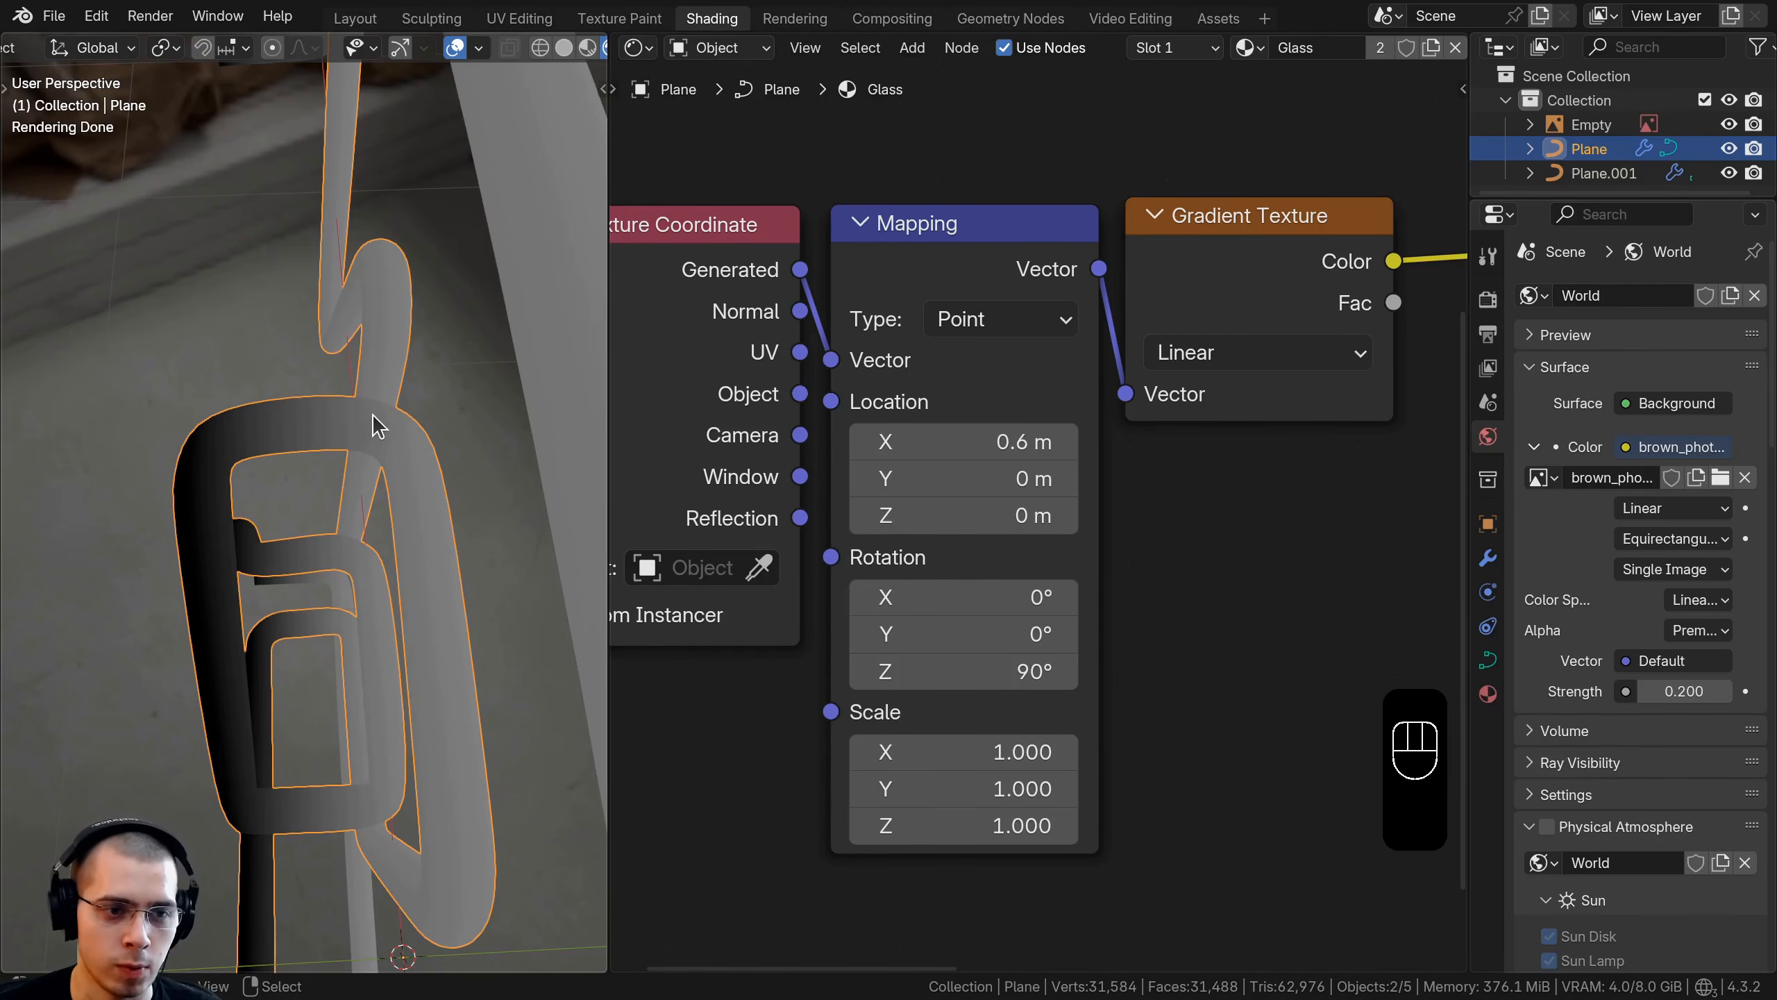
Insert a Color Ramp node on the link after the Gradient Texture
{"action": "scroll", "coordinate": [1003, 488], "scroll_direction": "down", "scroll_amount": 4}
{"action": "middle_click_drag", "start_coordinate": [1043, 224], "coordinate": [865, 302]}
{"action": "key", "text": "shift+a"}
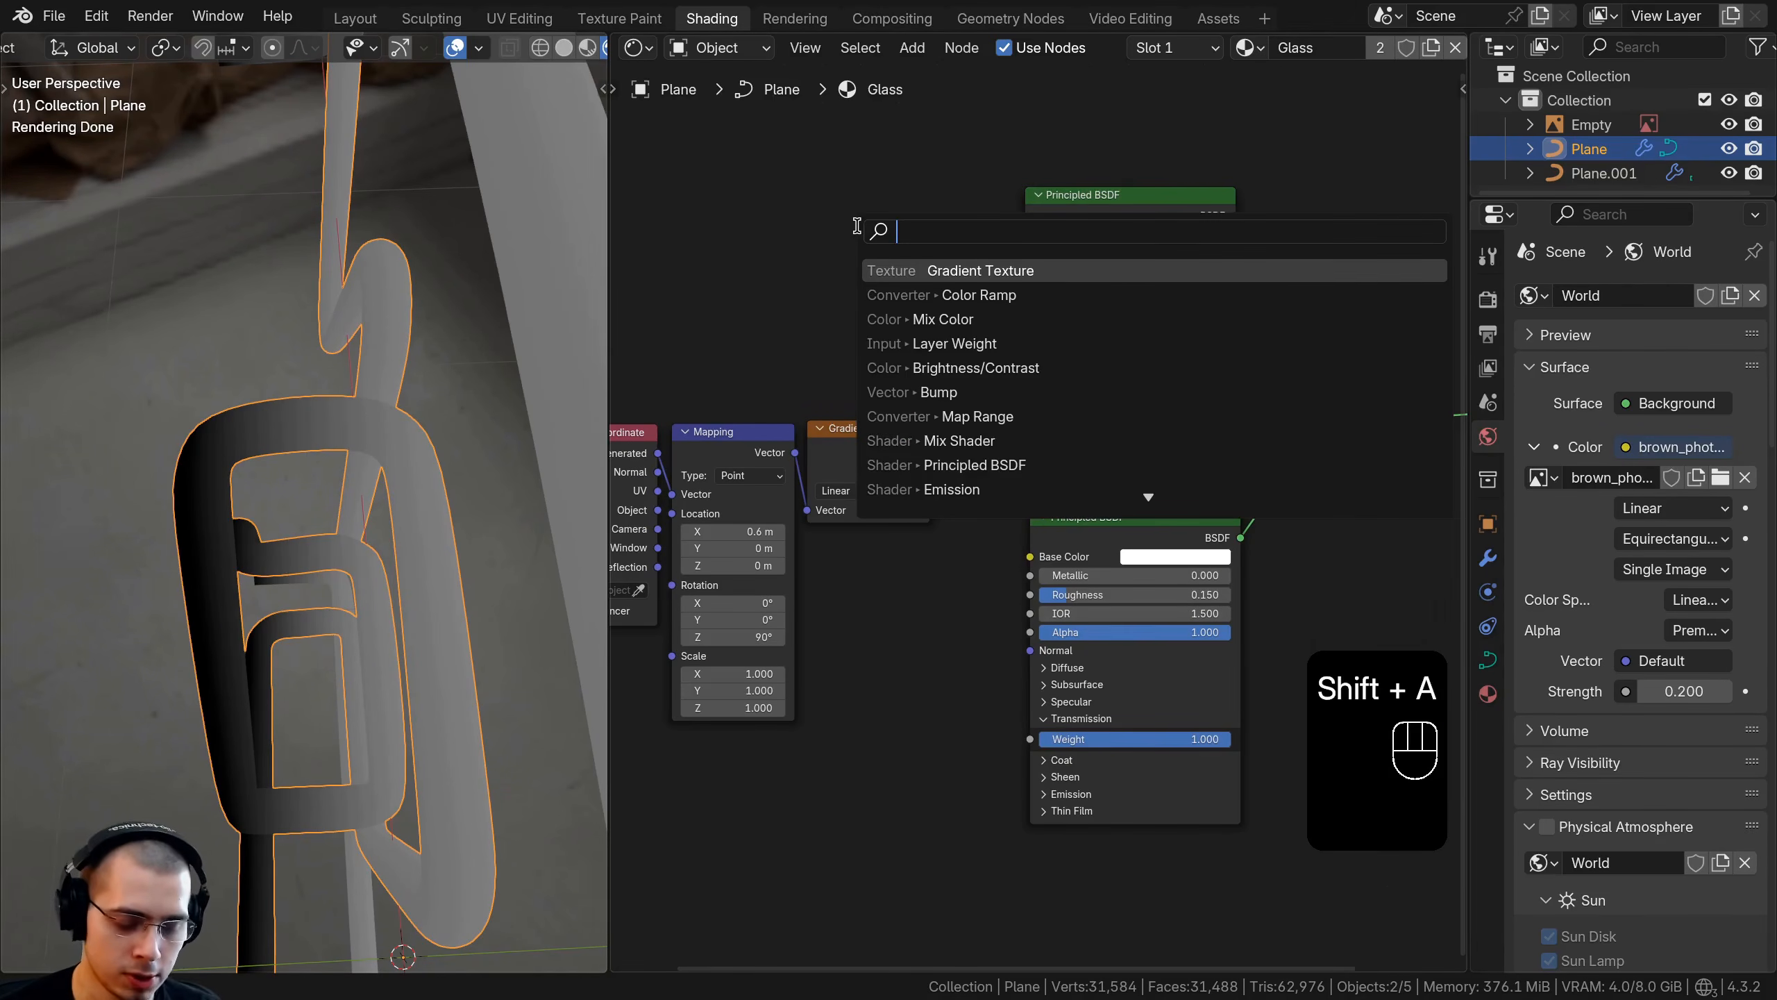
{"action": "type", "text": "col"}
{"action": "left_click", "coordinate": [944, 295]}
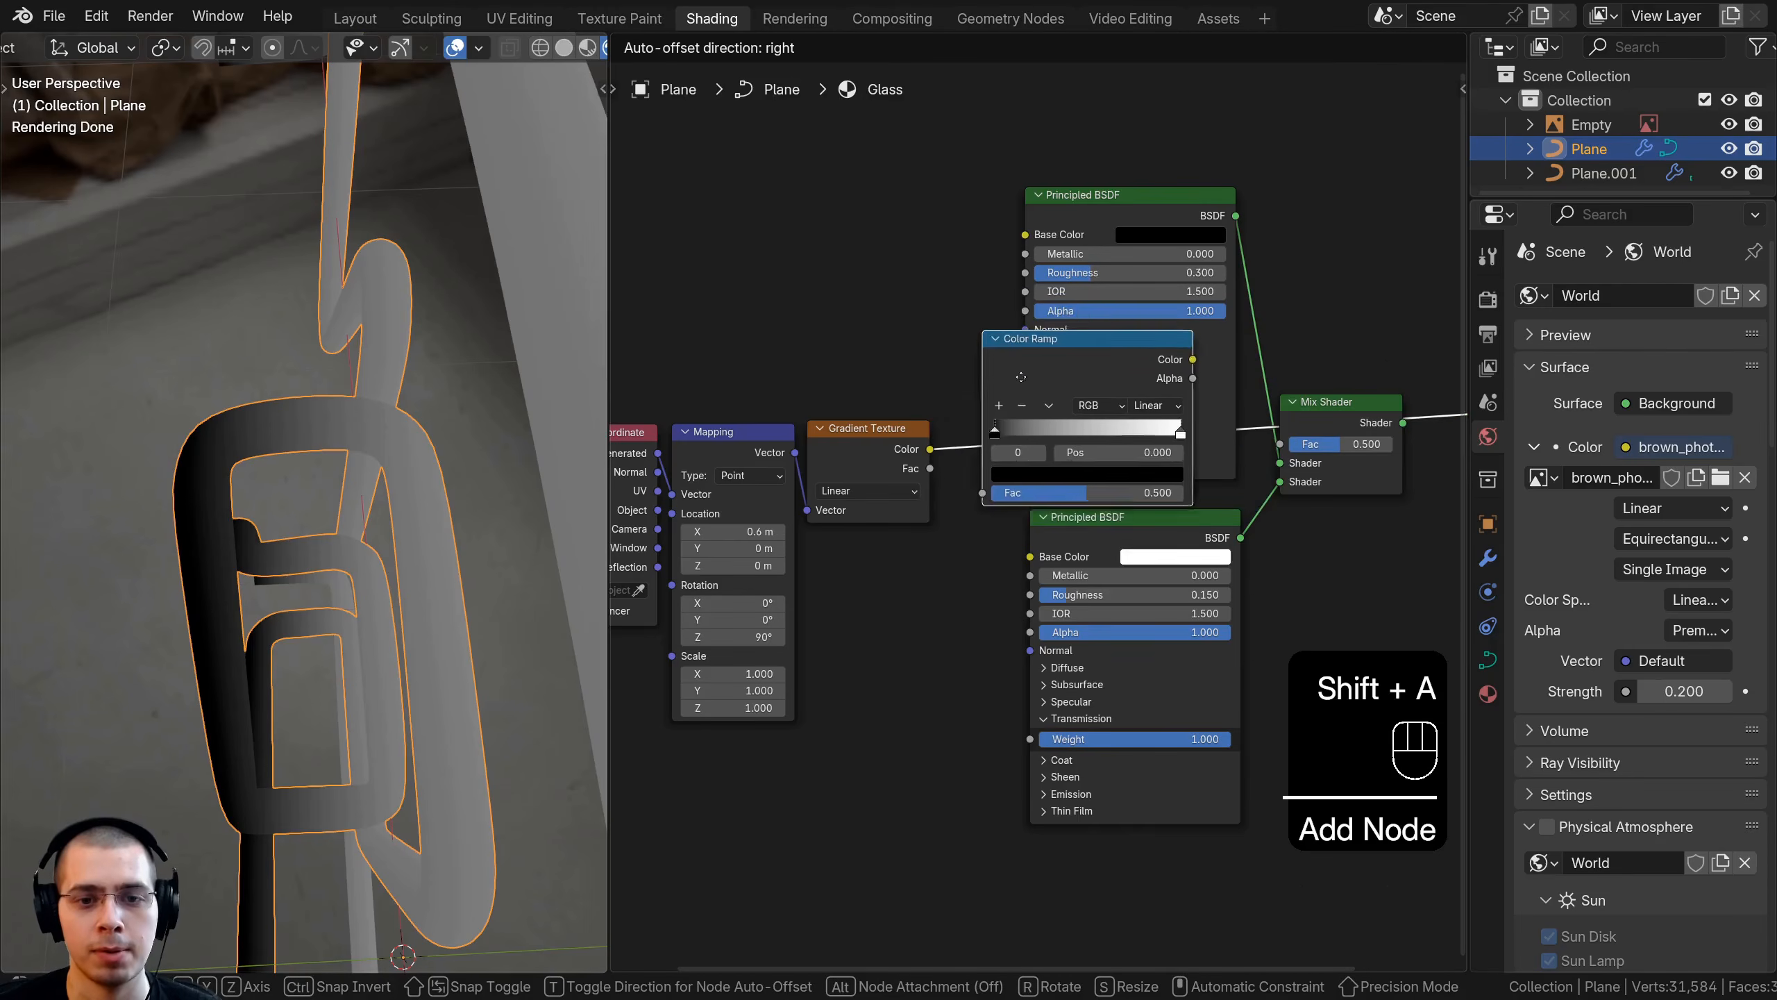
{"action": "left_click", "coordinate": [947, 425]}
{"action": "middle_click_drag", "start_coordinate": [1044, 355], "coordinate": [983, 436]}
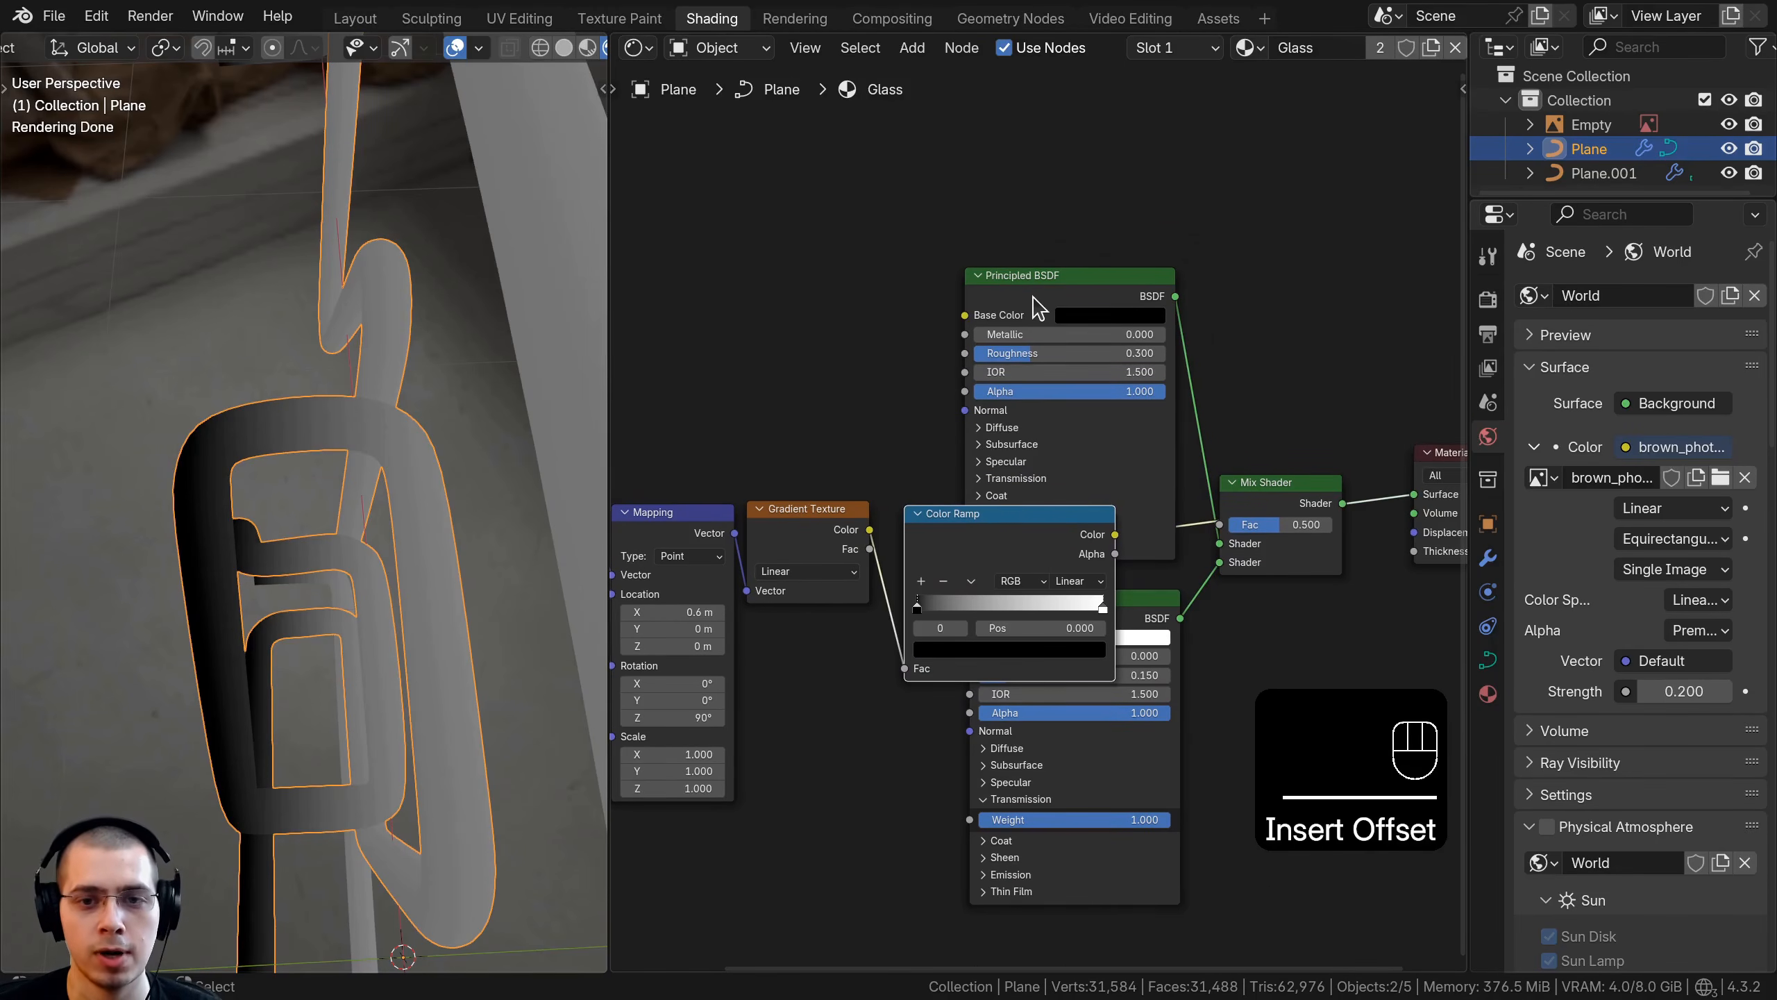
Spread the two Principled BSDF nodes apart and place the Color Ramp between them
{"action": "left_click_drag", "start_coordinate": [1033, 295], "coordinate": [1037, 169]}
{"action": "left_click_drag", "start_coordinate": [1135, 659], "coordinate": [1126, 727]}
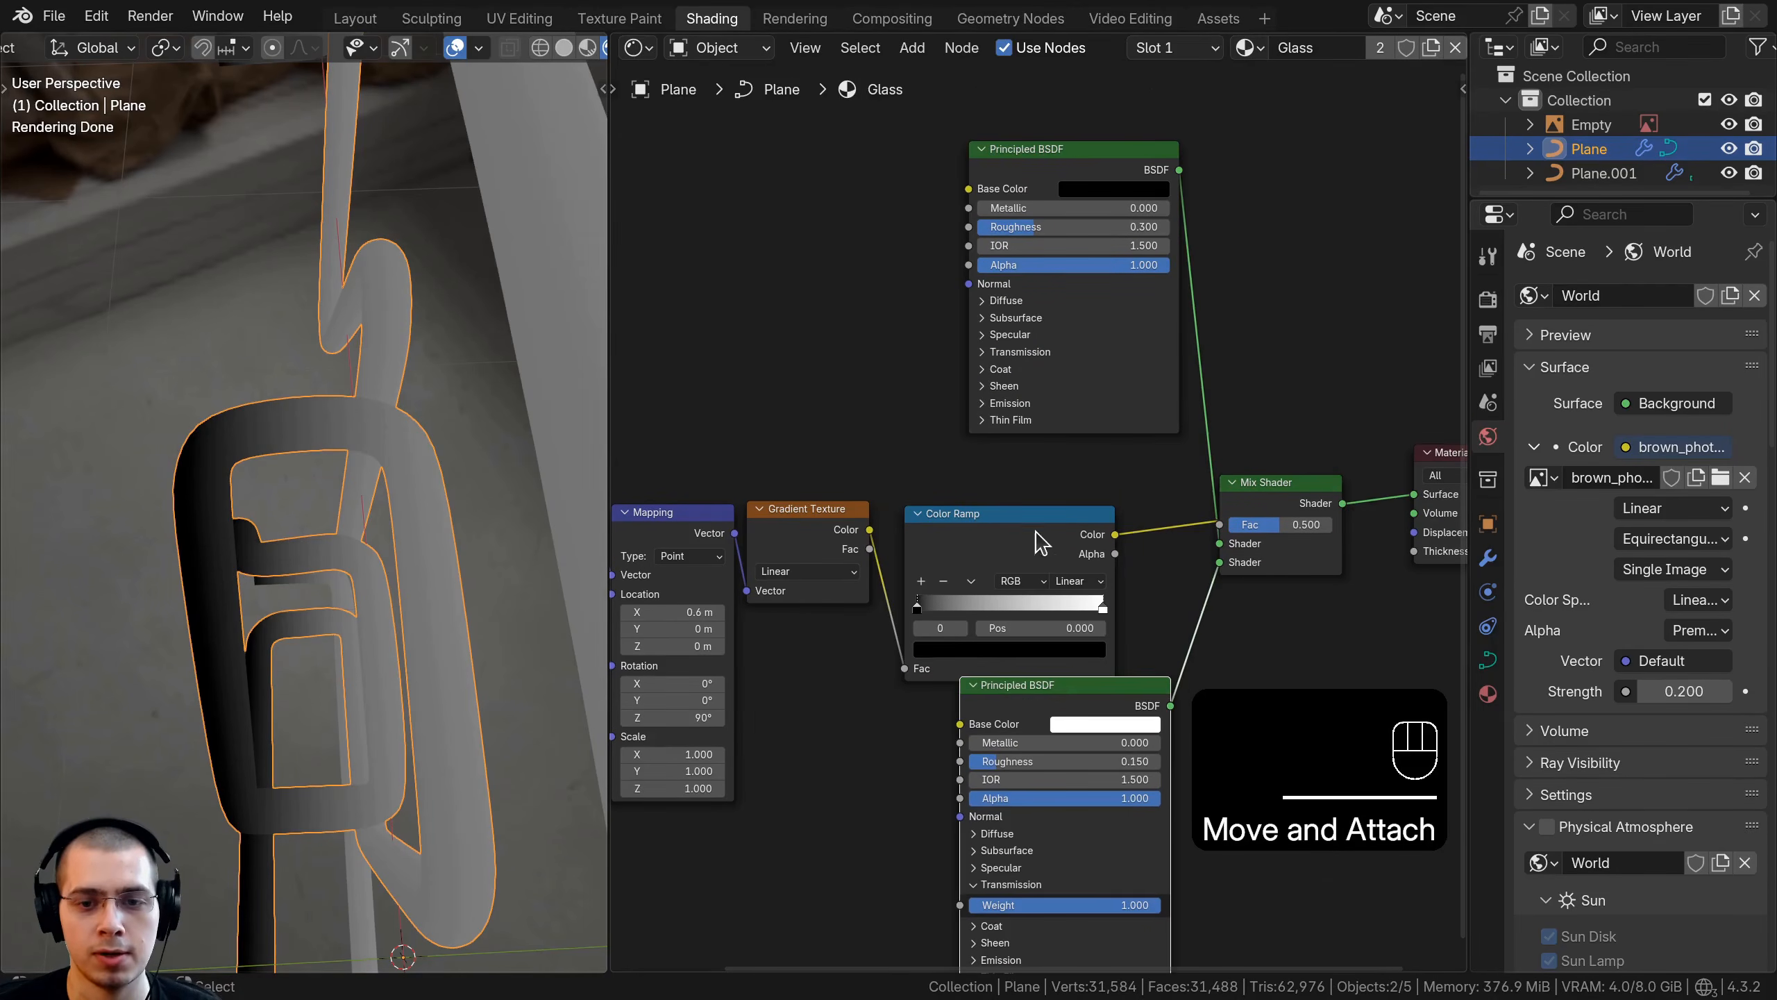
{"action": "left_click_drag", "start_coordinate": [1037, 535], "coordinate": [1063, 485]}
{"action": "middle_click_drag", "start_coordinate": [895, 557], "coordinate": [959, 500]}
{"action": "scroll", "coordinate": [874, 499], "scroll_direction": "up", "scroll_amount": 3}
{"action": "scroll", "coordinate": [787, 509], "scroll_direction": "down", "scroll_amount": 2}
{"action": "middle_click_drag", "start_coordinate": [787, 509], "coordinate": [948, 496]}
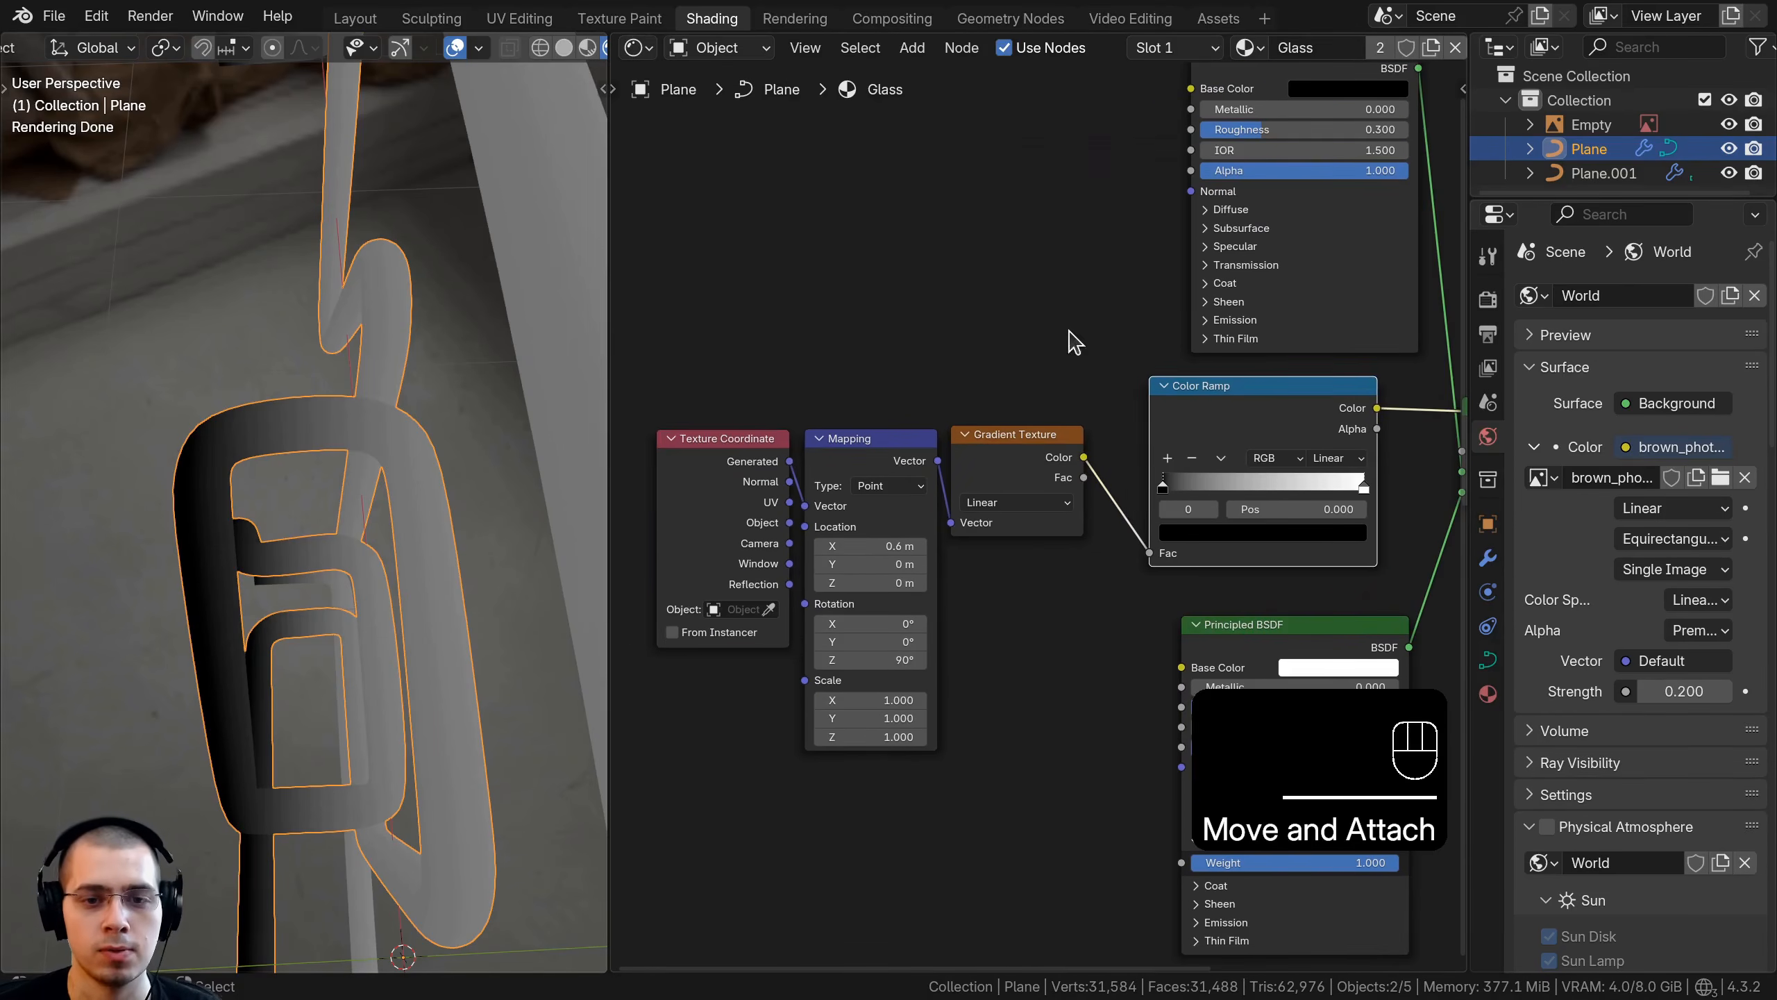
Move the texture nodes away from the Color Ramp and widen the ramp node into the freed space
{"action": "left_click_drag", "start_coordinate": [1071, 342], "coordinate": [760, 532]}
{"action": "key", "text": "g"}
{"action": "left_click", "coordinate": [836, 475]}
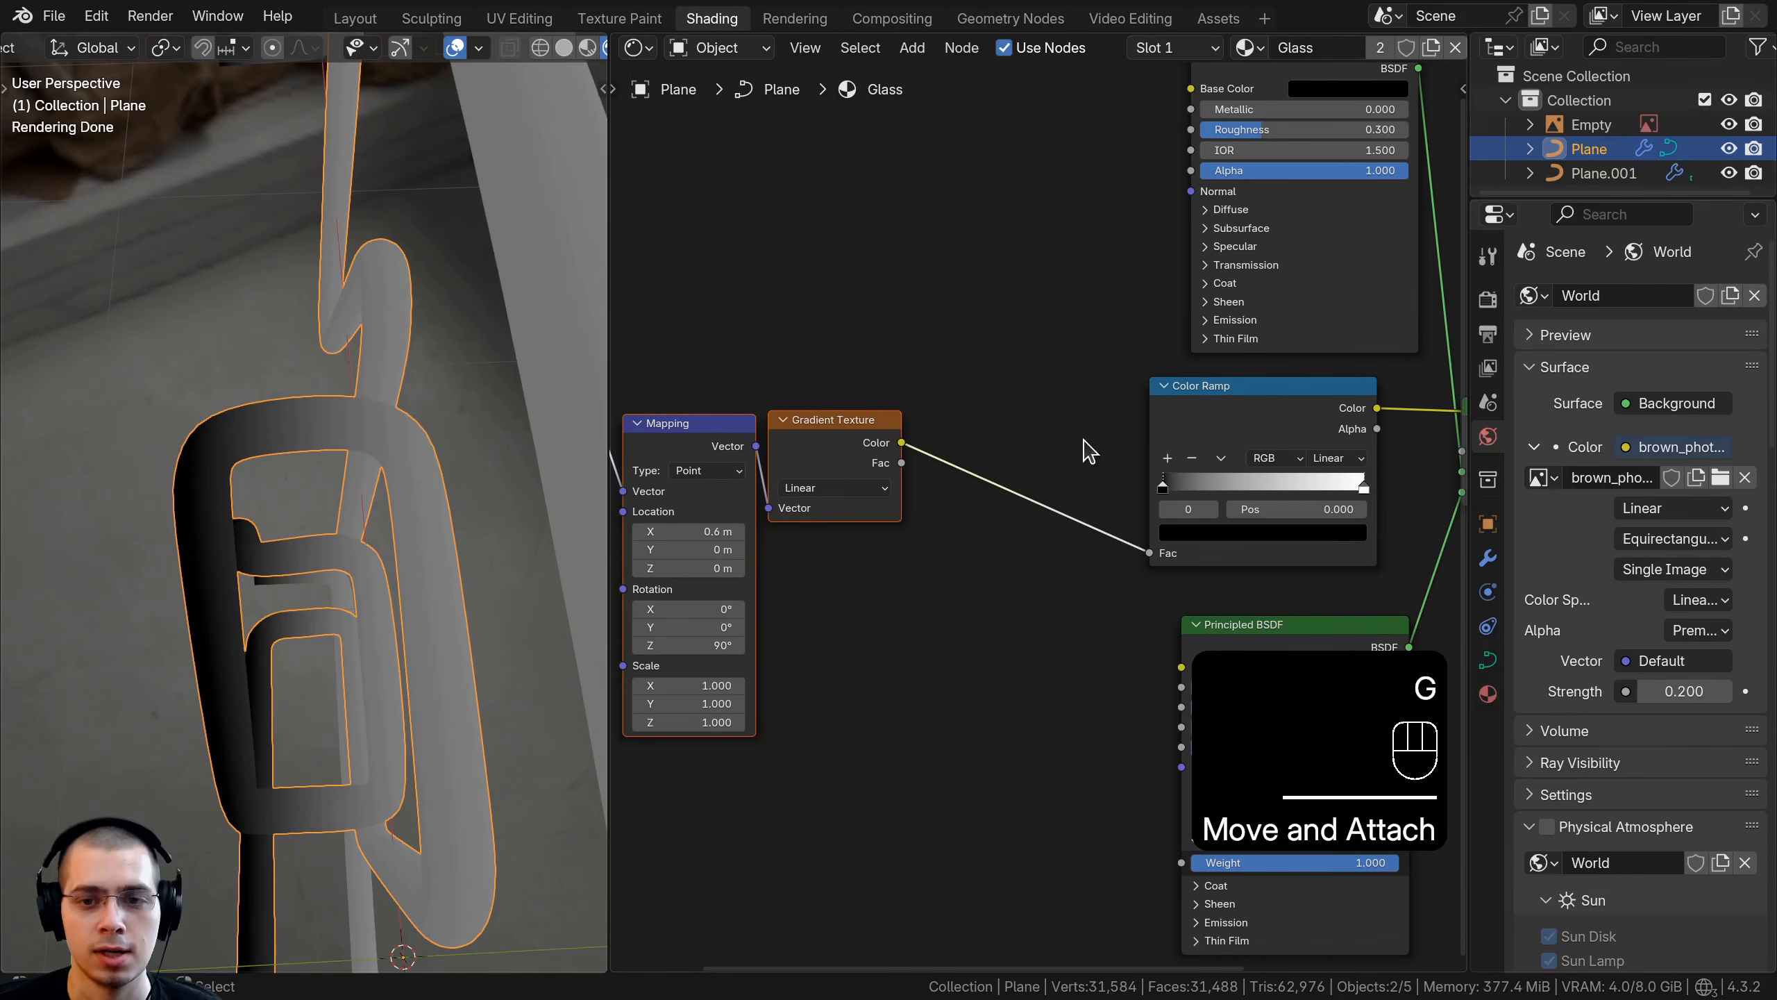
{"action": "left_click_drag", "start_coordinate": [1150, 425], "coordinate": [852, 425]}
{"action": "left_click_drag", "start_coordinate": [1040, 424], "coordinate": [1100, 414]}
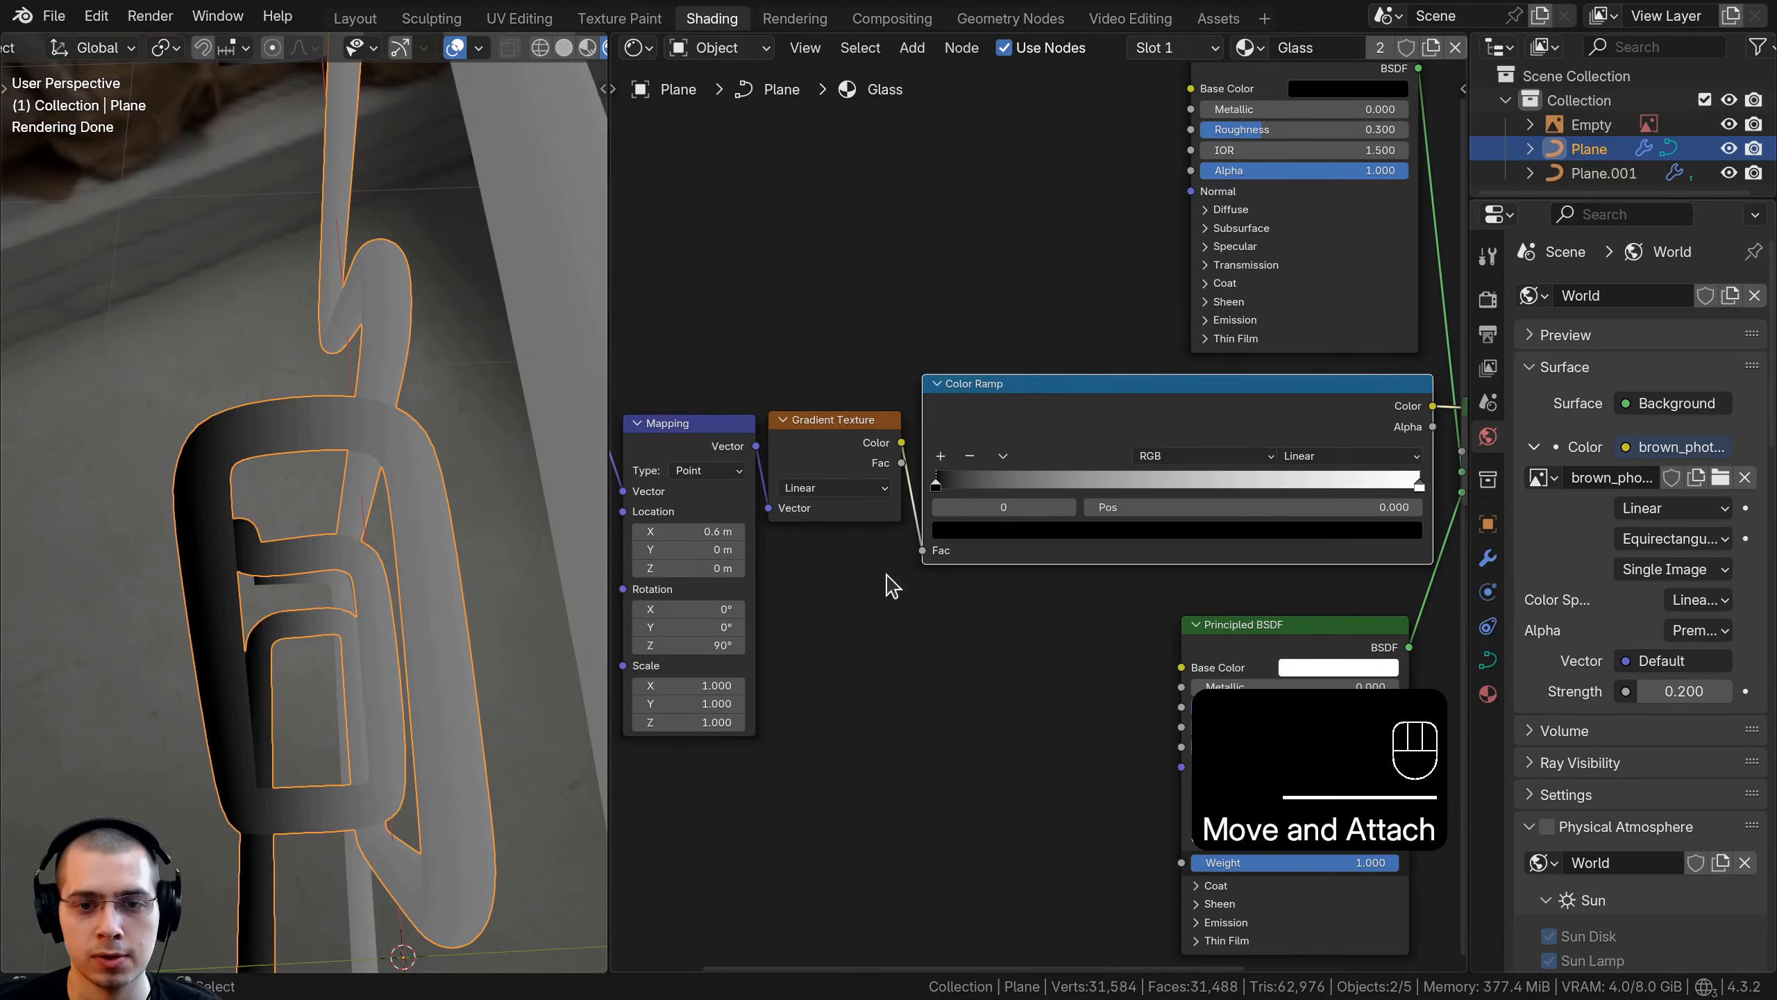
Bring the Color Ramp's black and white stops almost together, with the white stop at 0.150, for a sharp transition
{"action": "scroll", "coordinate": [1187, 463], "scroll_direction": "up", "scroll_amount": 2}
{"action": "left_click_drag", "start_coordinate": [1408, 453], "coordinate": [976, 451]}
{"action": "left_click_drag", "start_coordinate": [748, 451], "coordinate": [802, 460]}
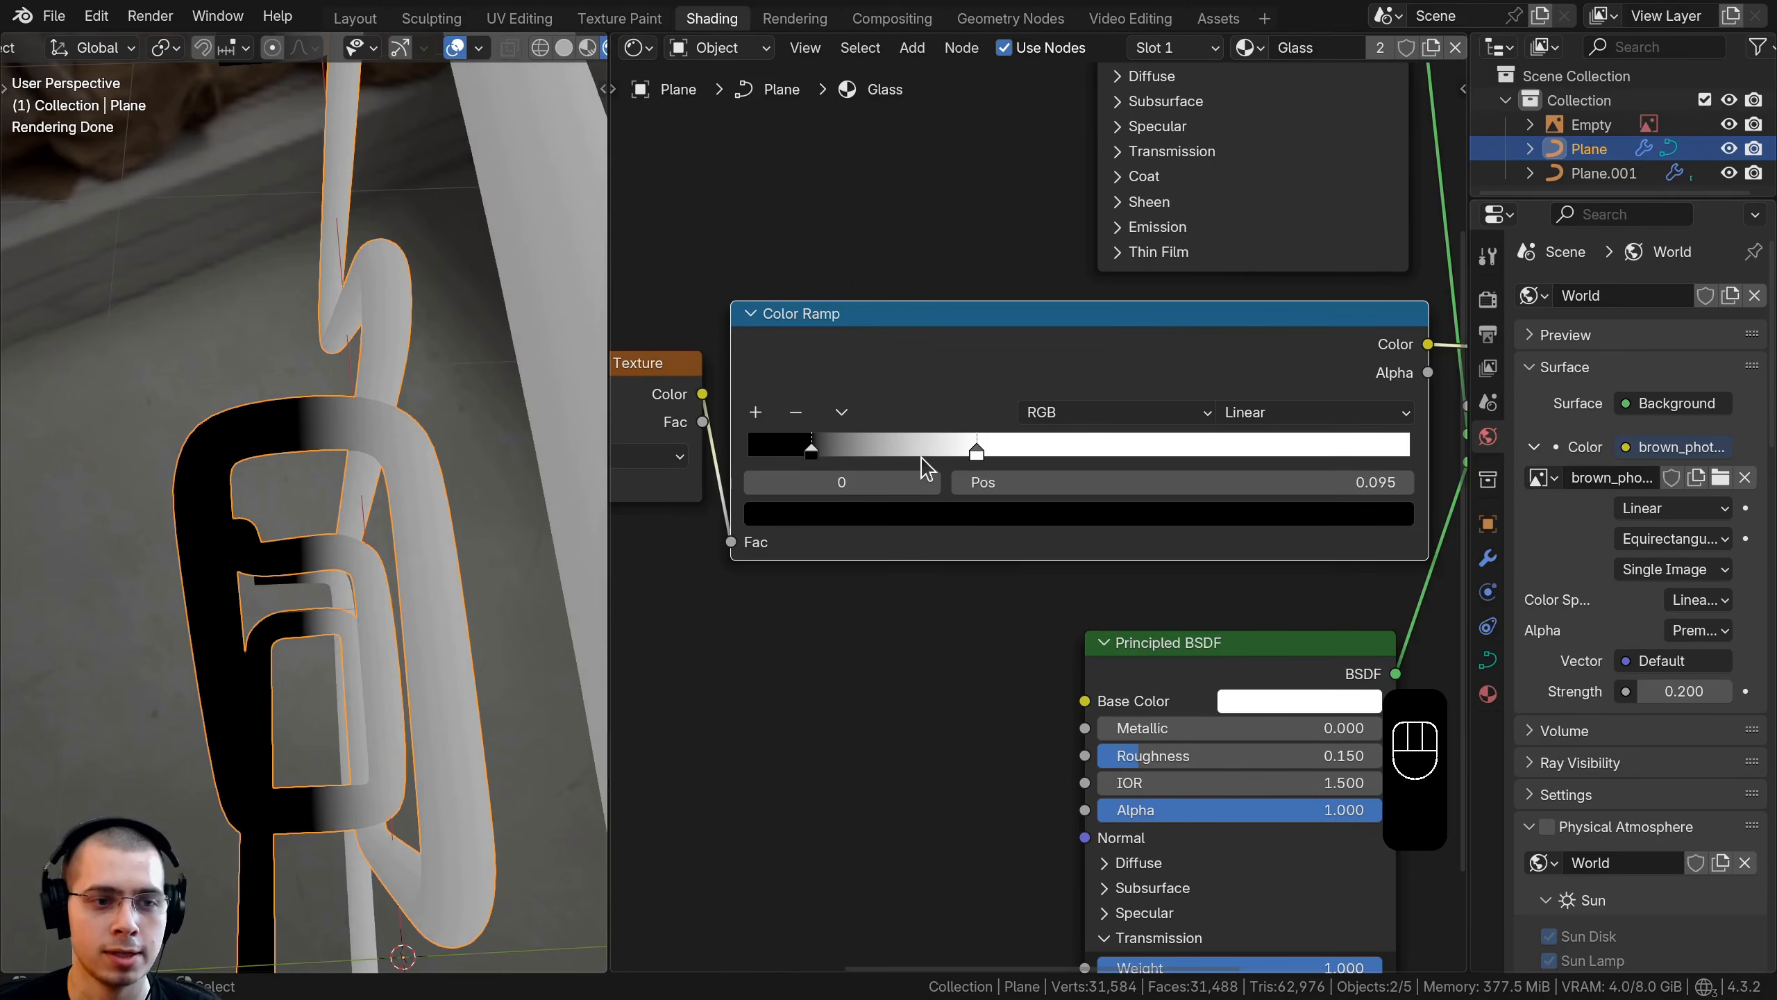
{"action": "left_click_drag", "start_coordinate": [938, 462], "coordinate": [810, 456]}
{"action": "left_click_drag", "start_coordinate": [867, 393], "coordinate": [816, 411]}
{"action": "scroll", "coordinate": [887, 446], "scroll_direction": "up", "scroll_amount": 2}
{"action": "left_click", "coordinate": [838, 421]}
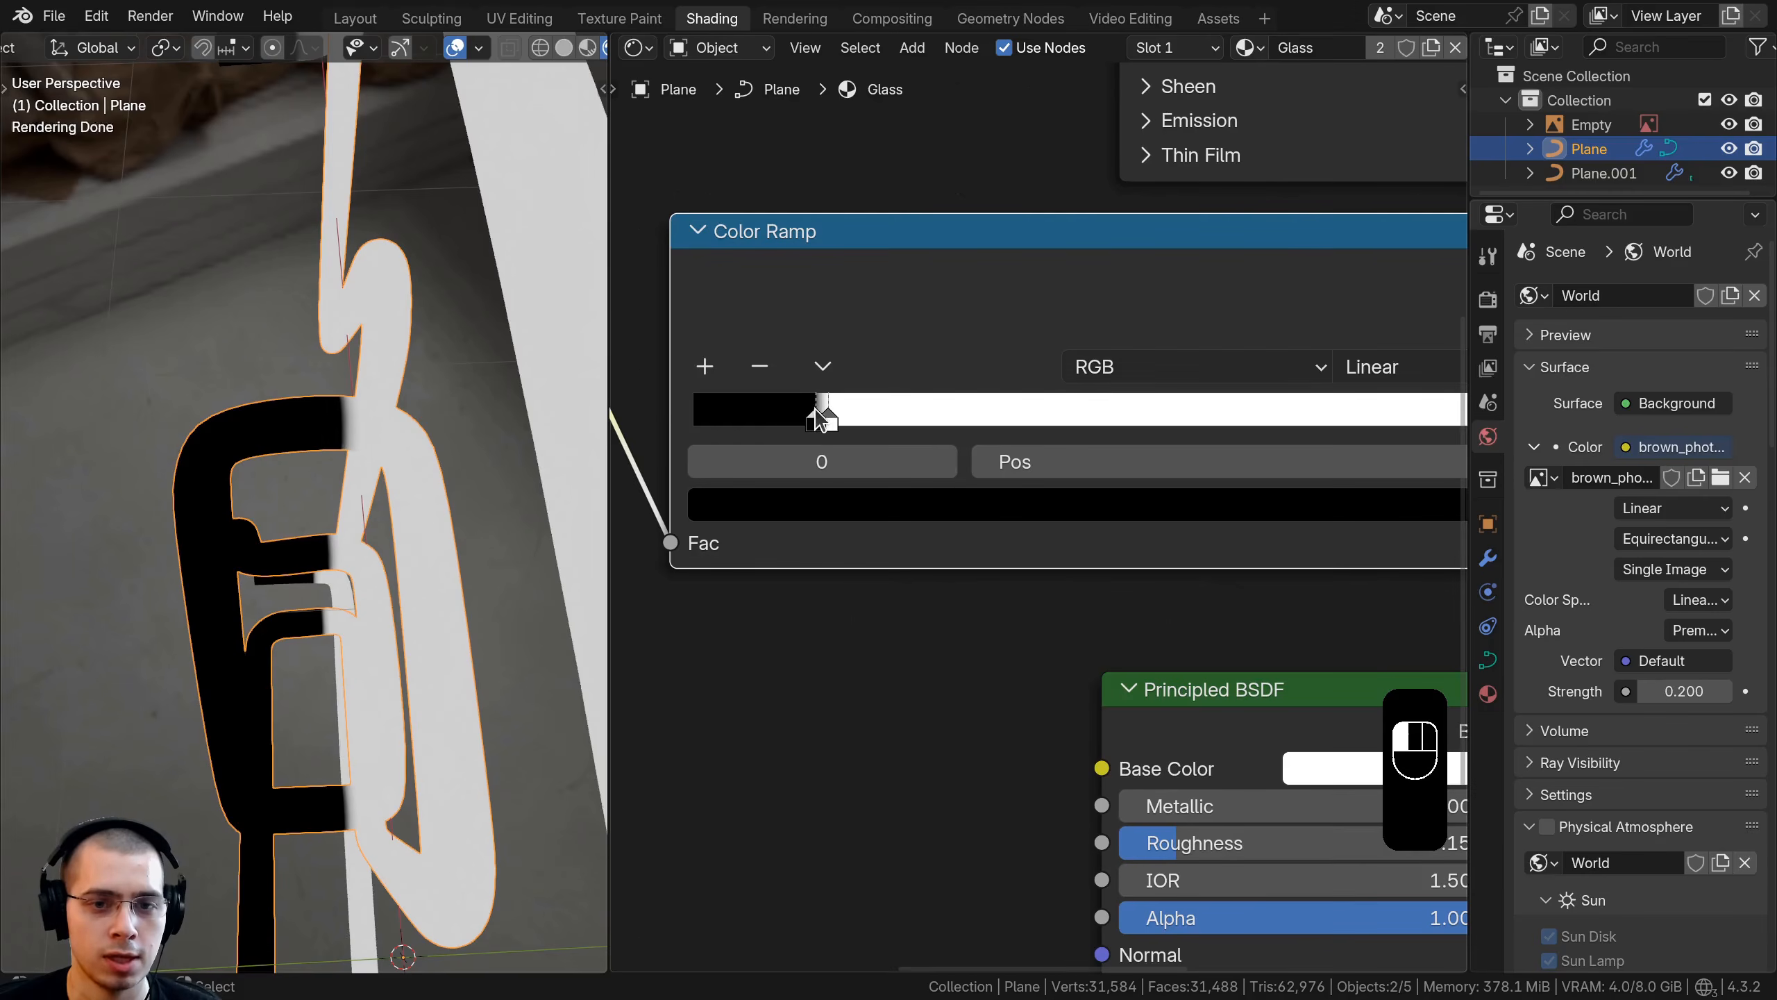
View the whole OPEN sign from the front and deselect all objects in the scene
{"action": "scroll", "coordinate": [448, 532], "scroll_direction": "down", "scroll_amount": 5}
{"action": "middle_click_drag", "start_coordinate": [448, 532], "coordinate": [354, 463]}
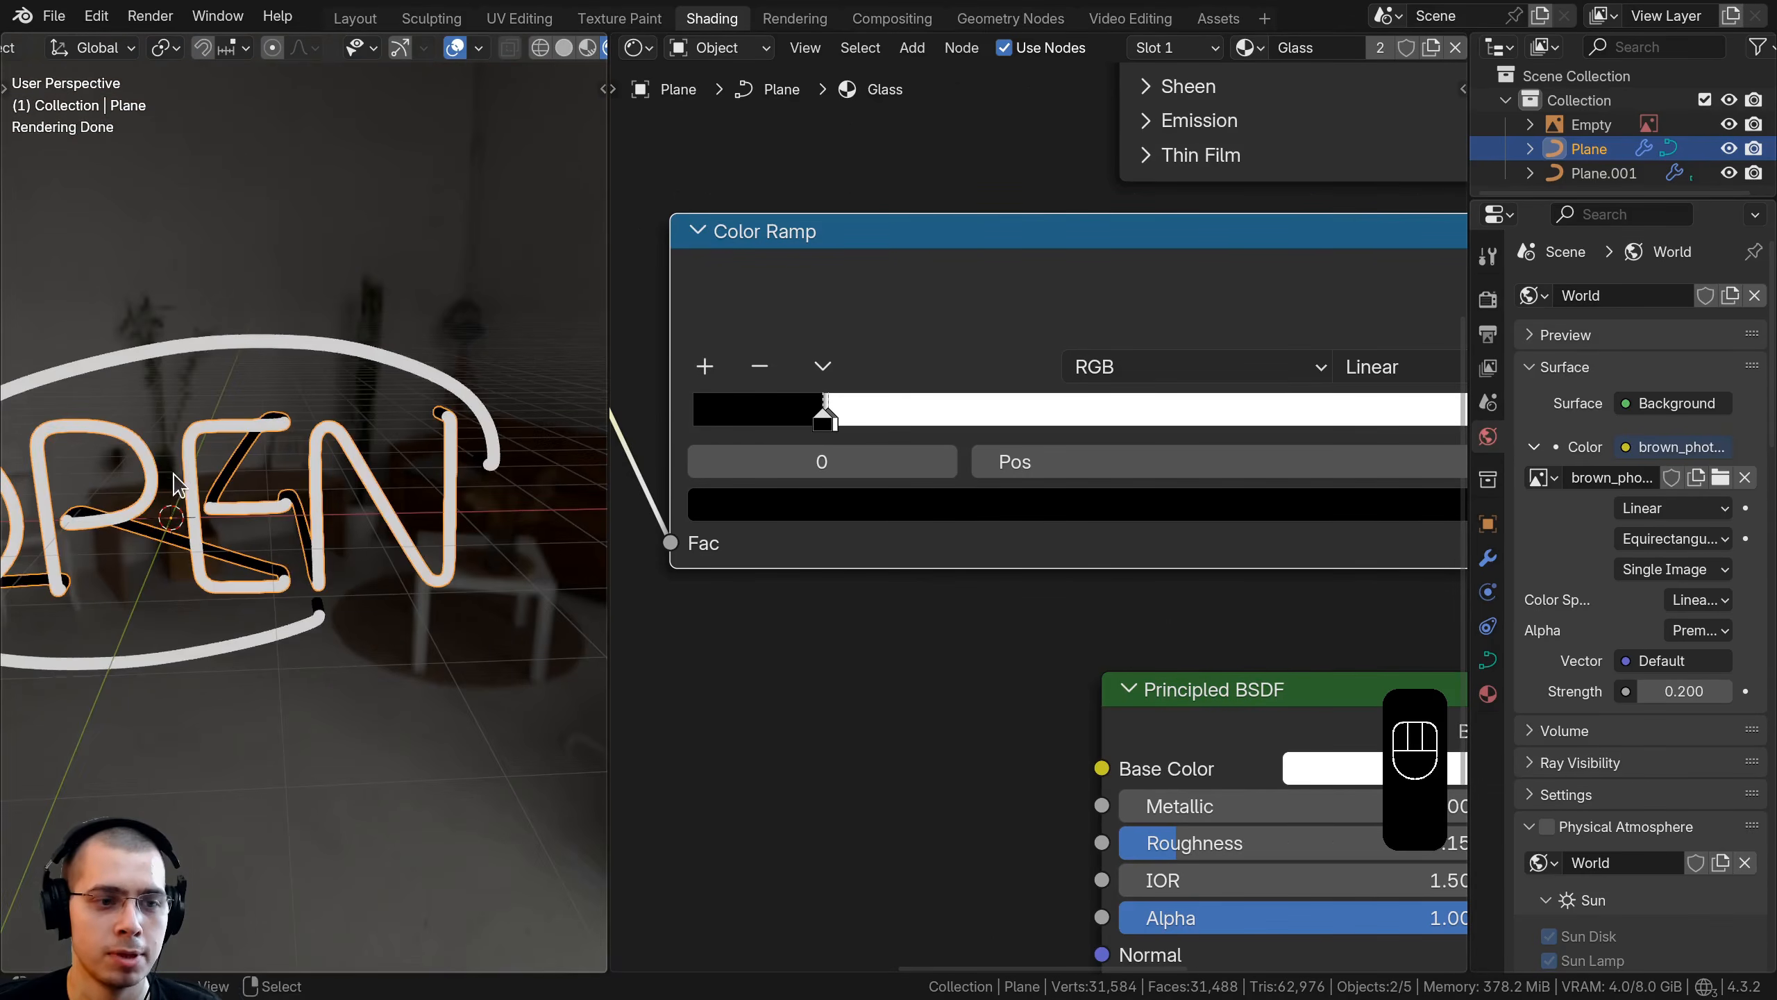
{"action": "scroll", "coordinate": [353, 462], "scroll_direction": "down", "scroll_amount": 3}
{"action": "key", "text": "a"}
{"action": "key", "text": "a"}
{"action": "scroll", "coordinate": [1042, 511], "scroll_direction": "up", "scroll_amount": 3}
{"action": "scroll", "coordinate": [908, 492], "scroll_direction": "down", "scroll_amount": 5}
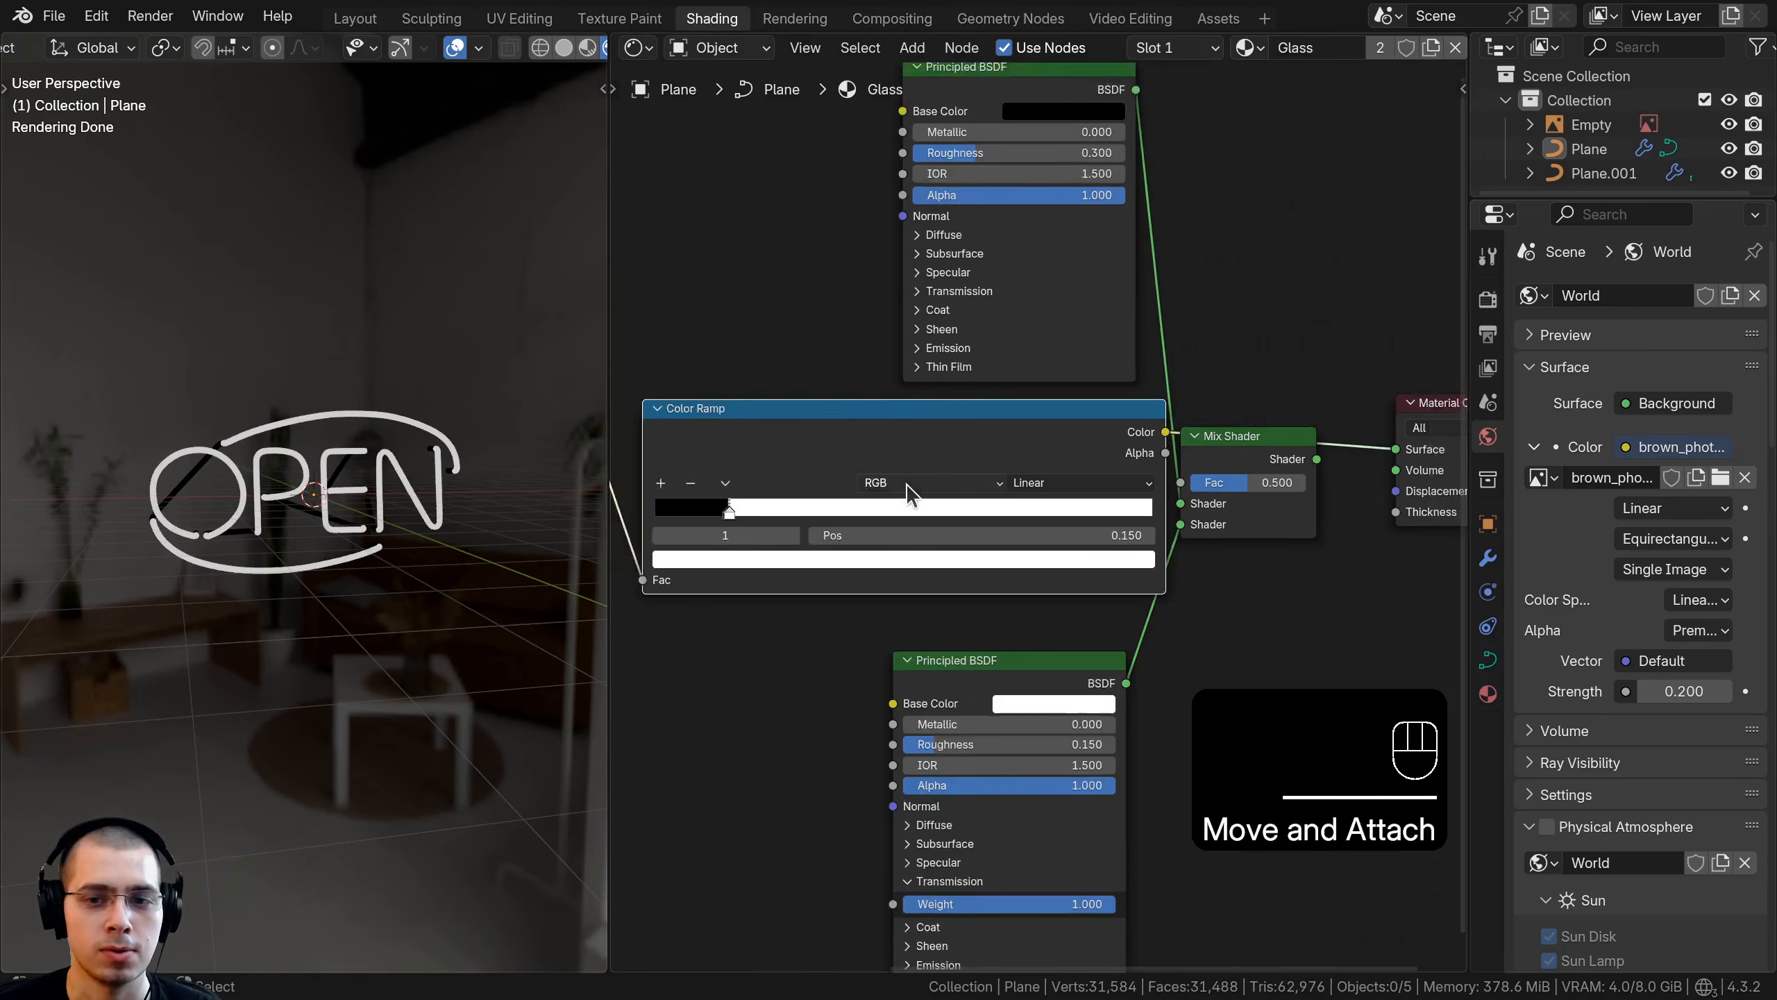
Reposition the Texture Coordinate, Mapping and Gradient Texture nodes as a group
{"action": "middle_click_drag", "start_coordinate": [908, 492], "coordinate": [1137, 455]}
{"action": "left_click_drag", "start_coordinate": [1038, 330], "coordinate": [644, 574]}
{"action": "key", "text": "g"}
{"action": "left_click", "coordinate": [895, 505]}
{"action": "key", "text": "a"}
{"action": "key", "text": "a"}
Link the Color Ramp's Color to the Mix Shader's Fac and reconnect the Mix Shader to the Material Output
{"action": "scroll", "coordinate": [1154, 441], "scroll_direction": "up", "scroll_amount": 5}
{"action": "middle_click_drag", "start_coordinate": [1098, 441], "coordinate": [976, 445]}
{"action": "left_click", "coordinate": [1017, 432]}
{"action": "scroll", "coordinate": [1255, 440], "scroll_direction": "up", "scroll_amount": 4}
{"action": "middle_click_drag", "start_coordinate": [1256, 440], "coordinate": [901, 432]}
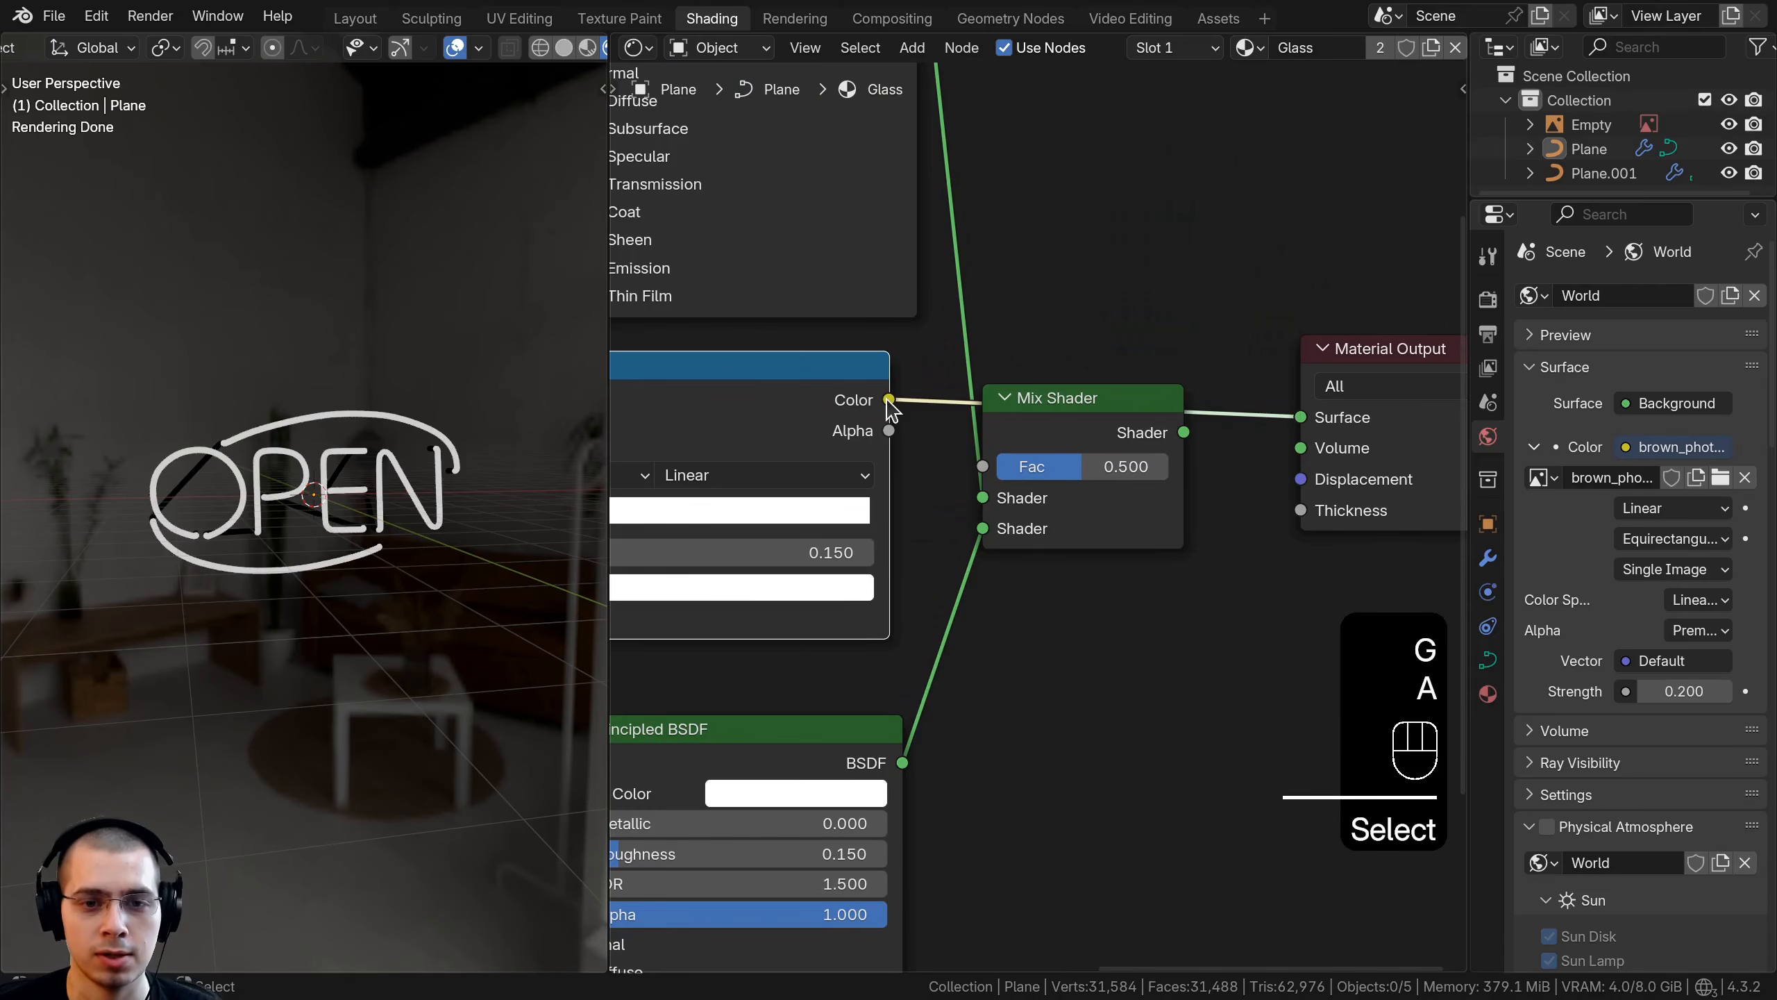
{"action": "left_click_drag", "start_coordinate": [887, 400], "coordinate": [938, 338]}
{"action": "left_click_drag", "start_coordinate": [986, 483], "coordinate": [983, 466]}
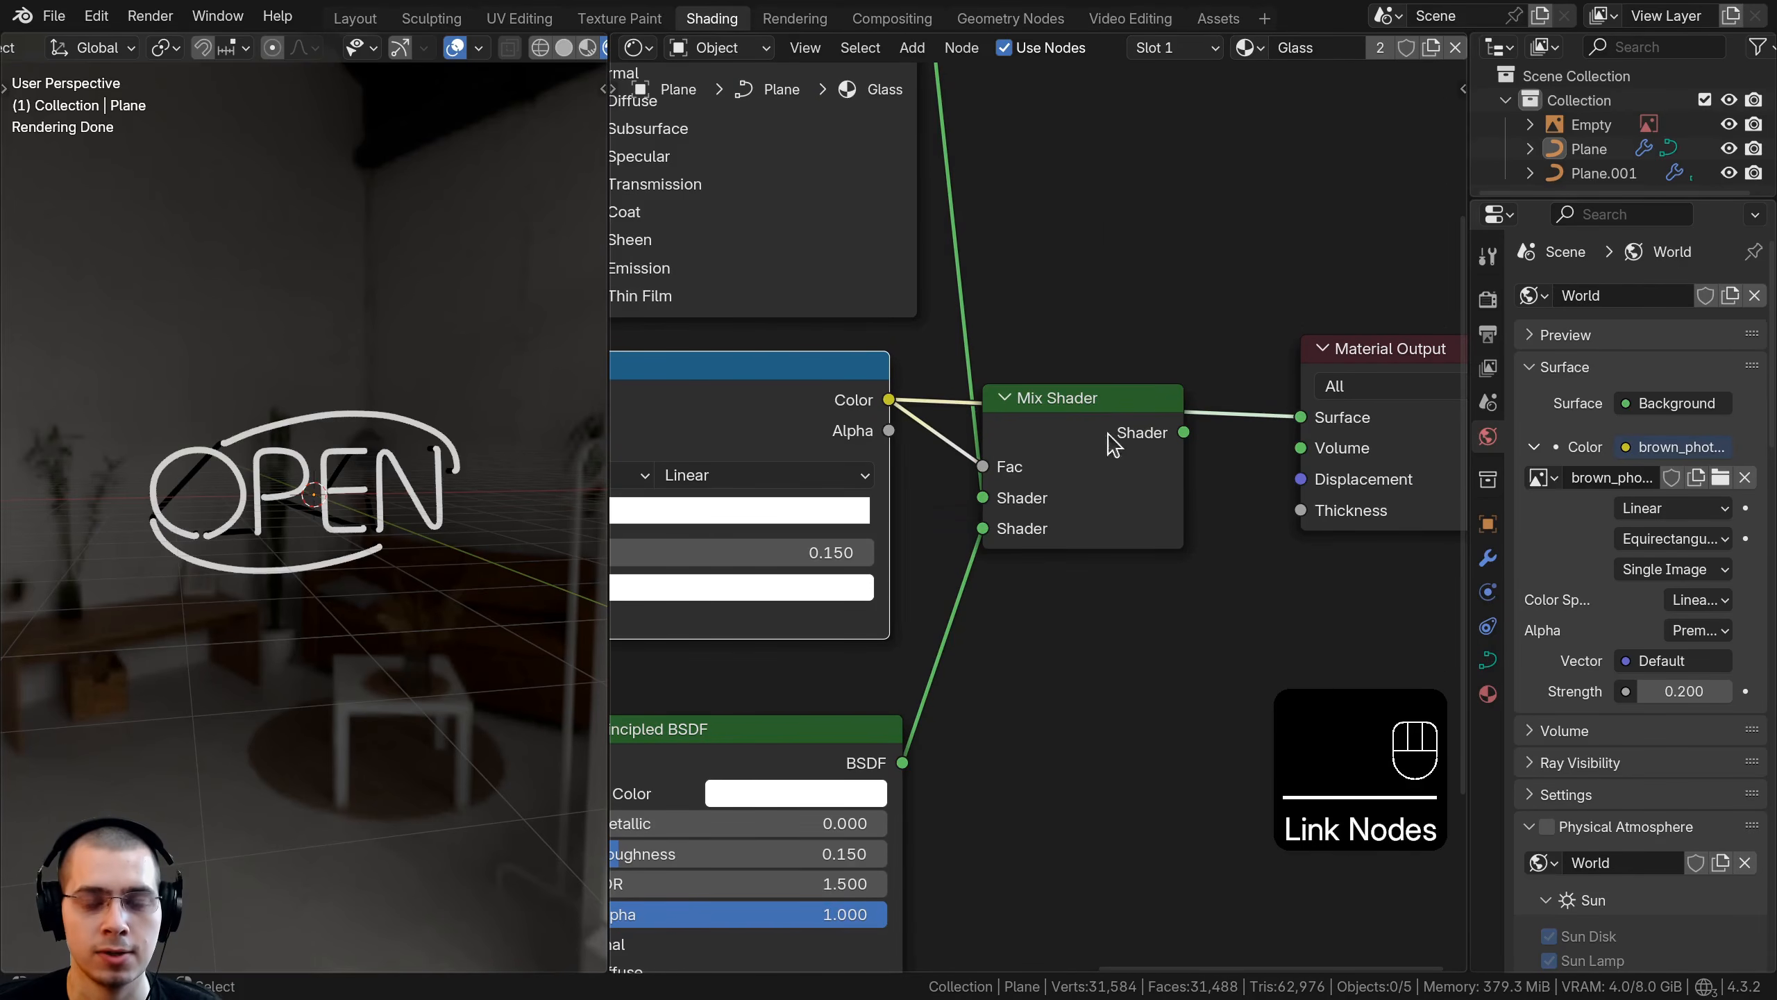
{"action": "left_click", "coordinate": [1058, 434], "text": "ctrl+shift"}
{"action": "middle_click_drag", "start_coordinate": [308, 595], "coordinate": [399, 605]}
Narrow the Color Ramp node to make the node tree more compact
{"action": "scroll", "coordinate": [785, 530], "scroll_direction": "down", "scroll_amount": 8}
{"action": "middle_click_drag", "start_coordinate": [786, 530], "coordinate": [1056, 533]}
{"action": "left_click_drag", "start_coordinate": [798, 479], "coordinate": [997, 476]}
Move the texture nodes up against the Color Ramp and enlarge the 3D viewport
{"action": "scroll", "coordinate": [937, 463], "scroll_direction": "down", "scroll_amount": 4}
{"action": "left_click_drag", "start_coordinate": [836, 401], "coordinate": [559, 619]}
{"action": "key", "text": "g"}
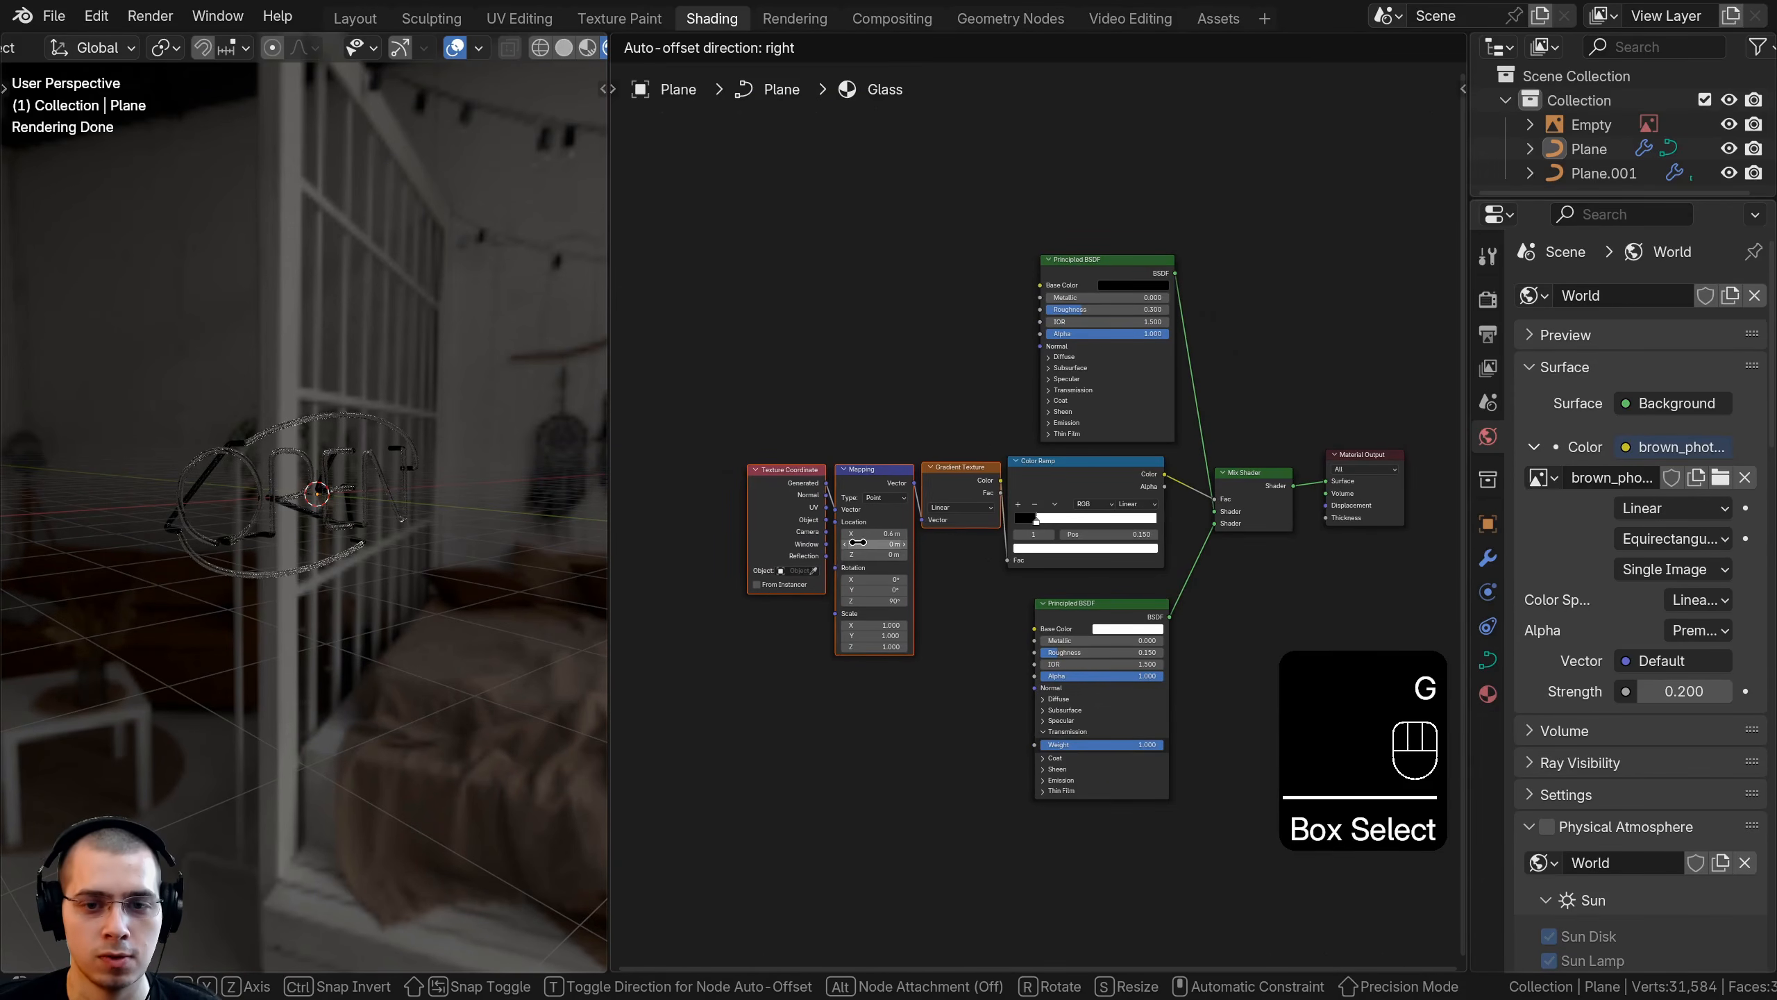
{"action": "left_click", "coordinate": [885, 542]}
{"action": "middle_click_drag", "start_coordinate": [920, 543], "coordinate": [800, 538]}
{"action": "left_click_drag", "start_coordinate": [610, 421], "coordinate": [855, 425]}
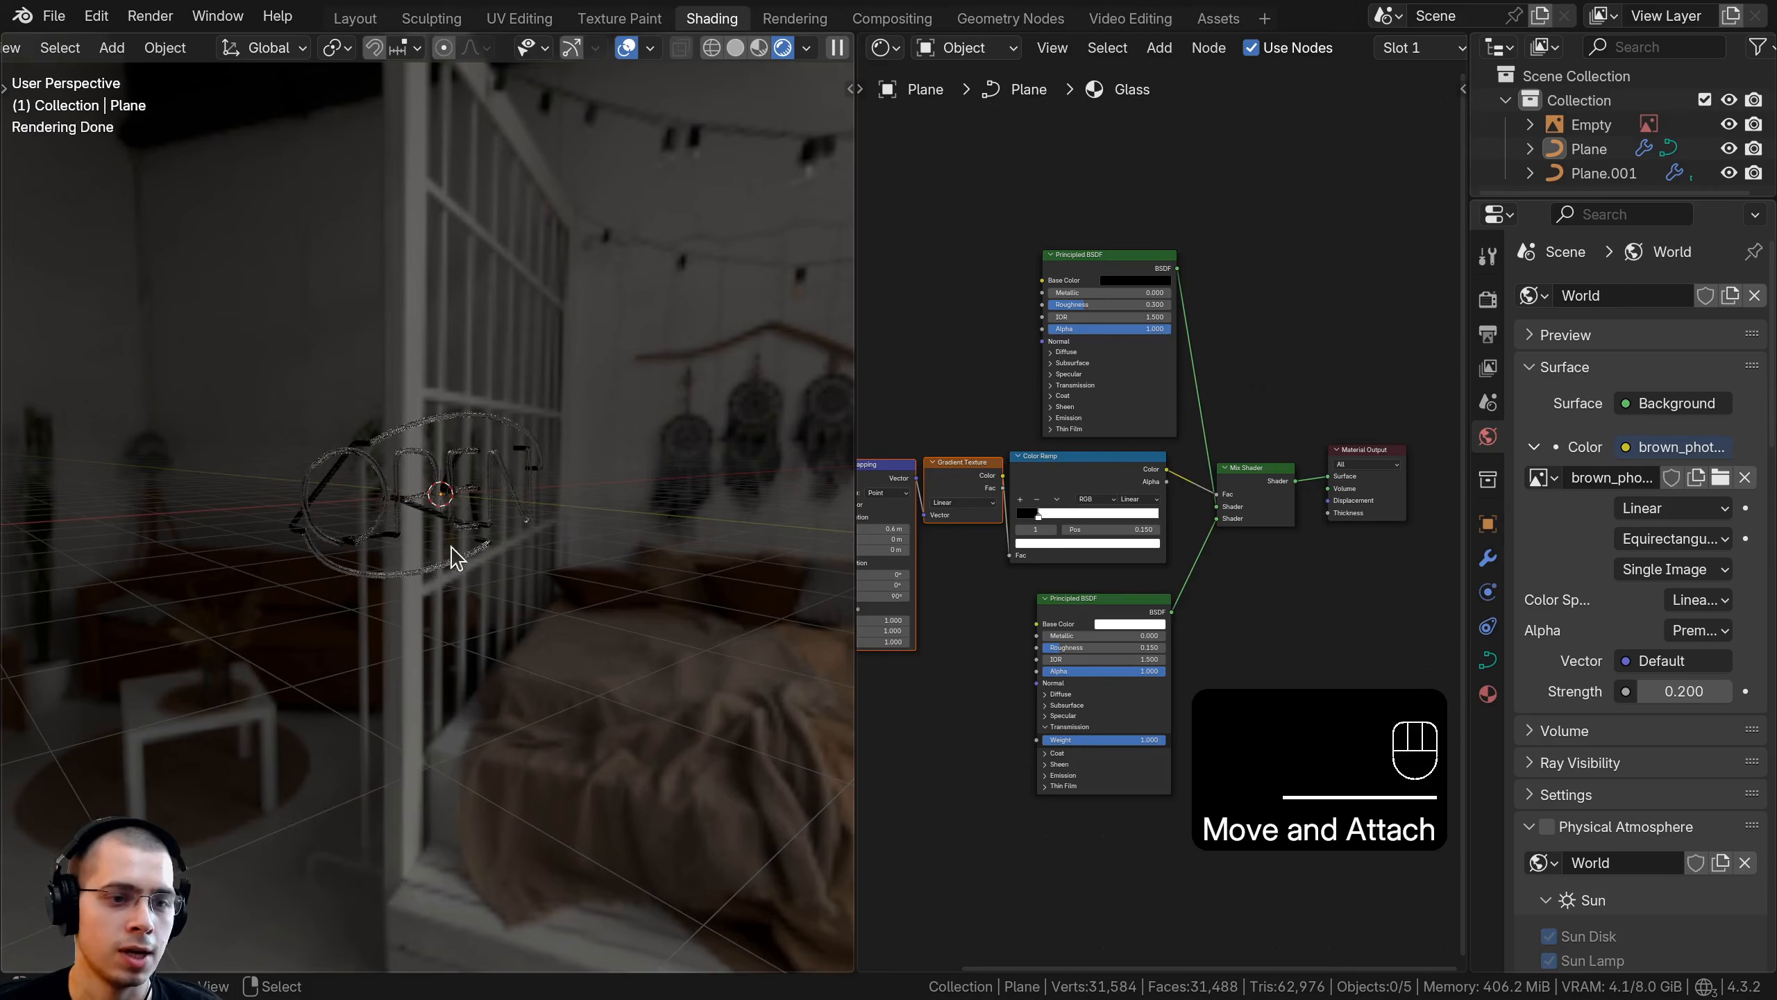
Examine the black painted and clear glass sections of the sign's tubes from the side and up close
{"action": "scroll", "coordinate": [546, 580], "scroll_direction": "up", "scroll_amount": 5}
{"action": "middle_click_drag", "start_coordinate": [456, 553], "coordinate": [623, 616]}
{"action": "middle_click_drag", "start_coordinate": [504, 581], "coordinate": [519, 557], "text": "shift"}
{"action": "scroll", "coordinate": [483, 497], "scroll_direction": "up", "scroll_amount": 3}
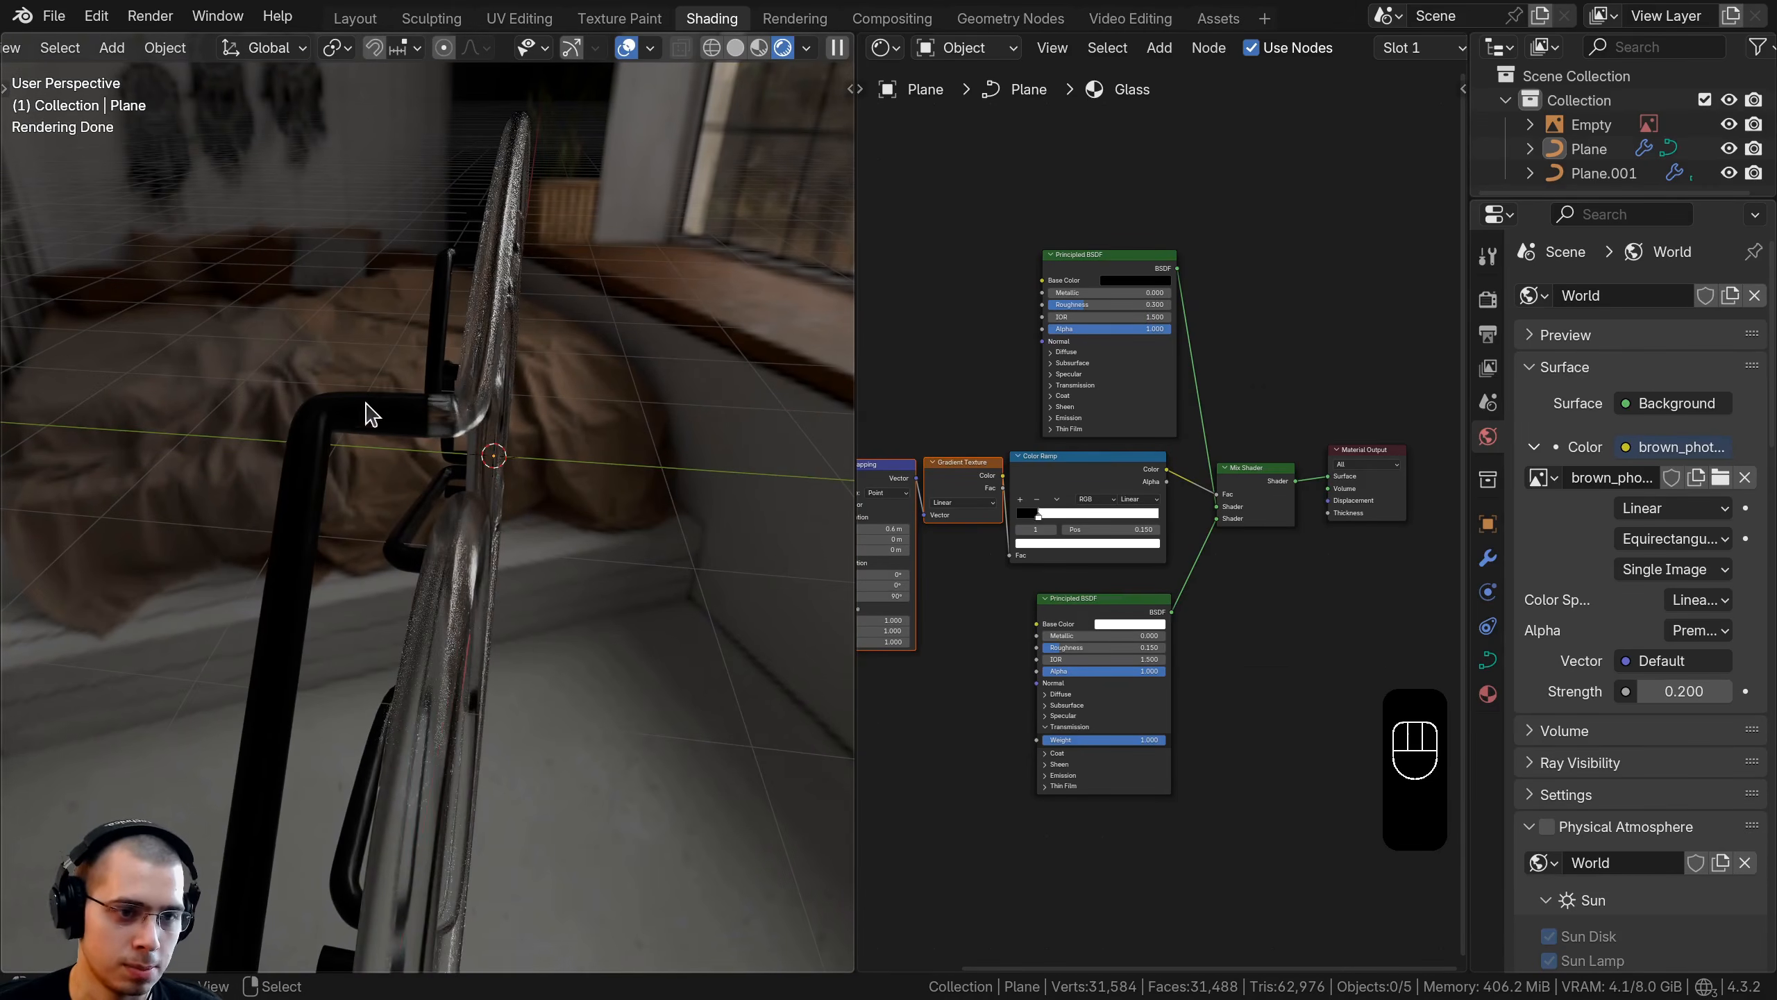
{"action": "middle_click_drag", "start_coordinate": [369, 409], "coordinate": [672, 459]}
{"action": "middle_click_drag", "start_coordinate": [665, 392], "coordinate": [434, 326]}
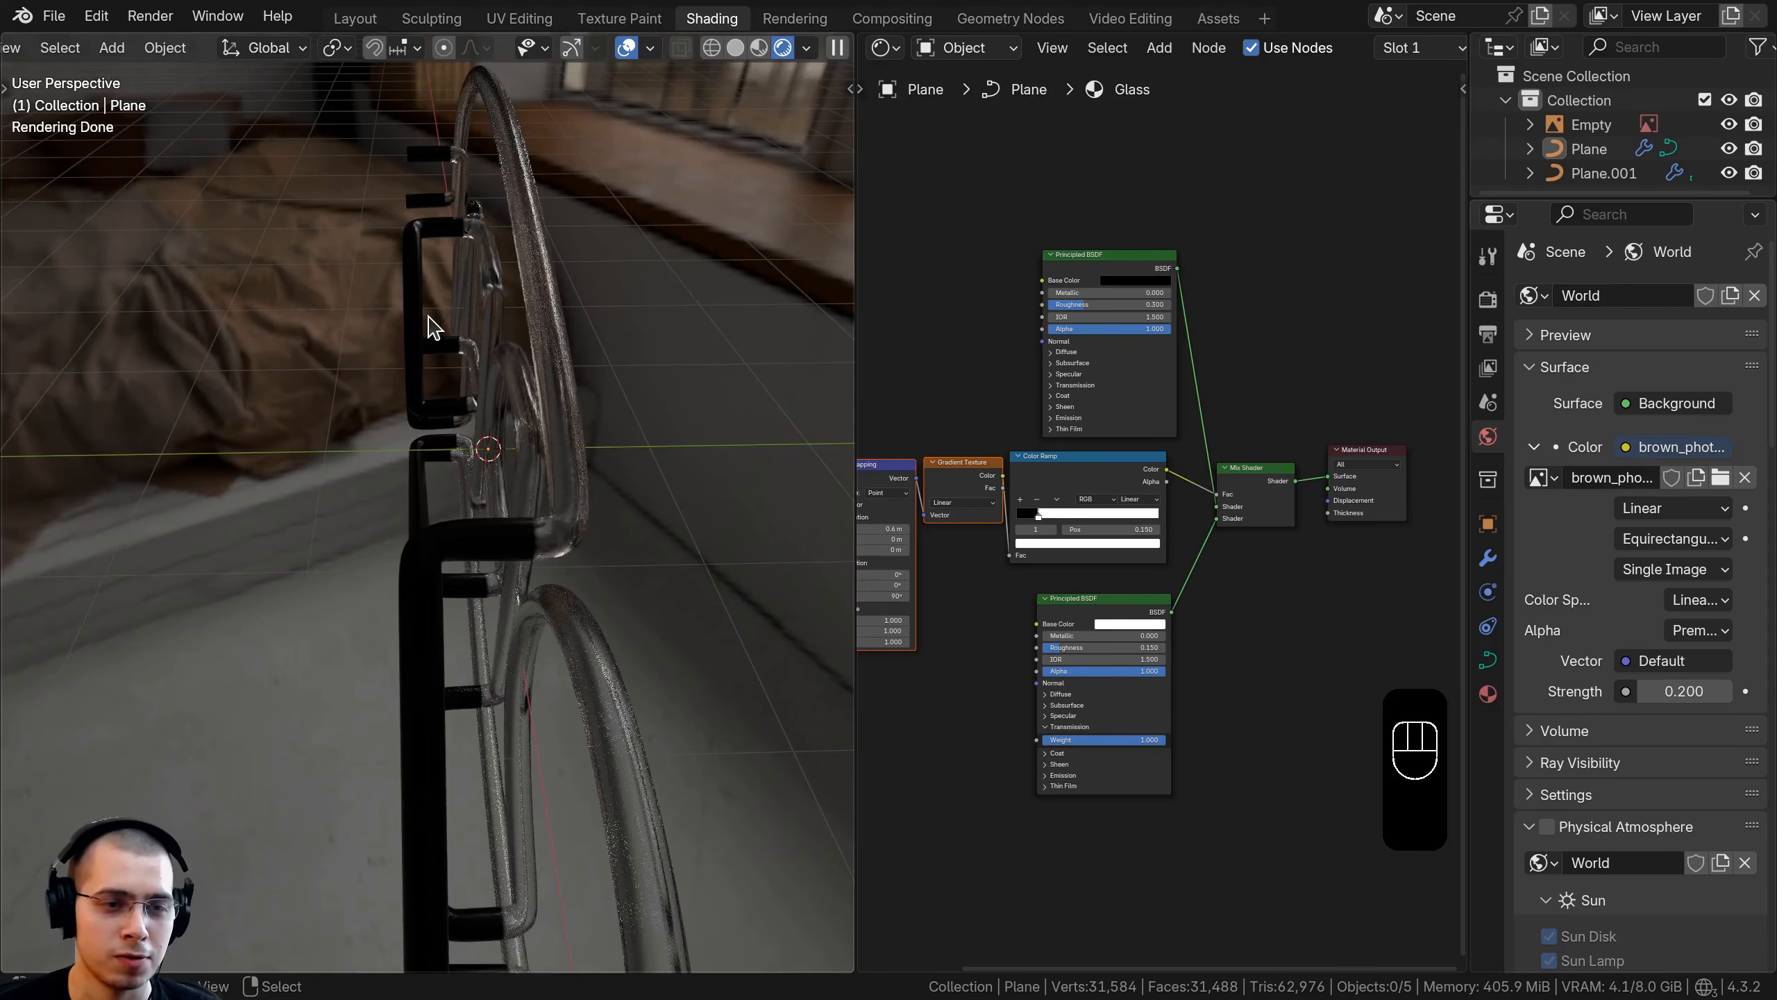
{"action": "scroll", "coordinate": [924, 425], "scroll_direction": "up", "scroll_amount": 3}
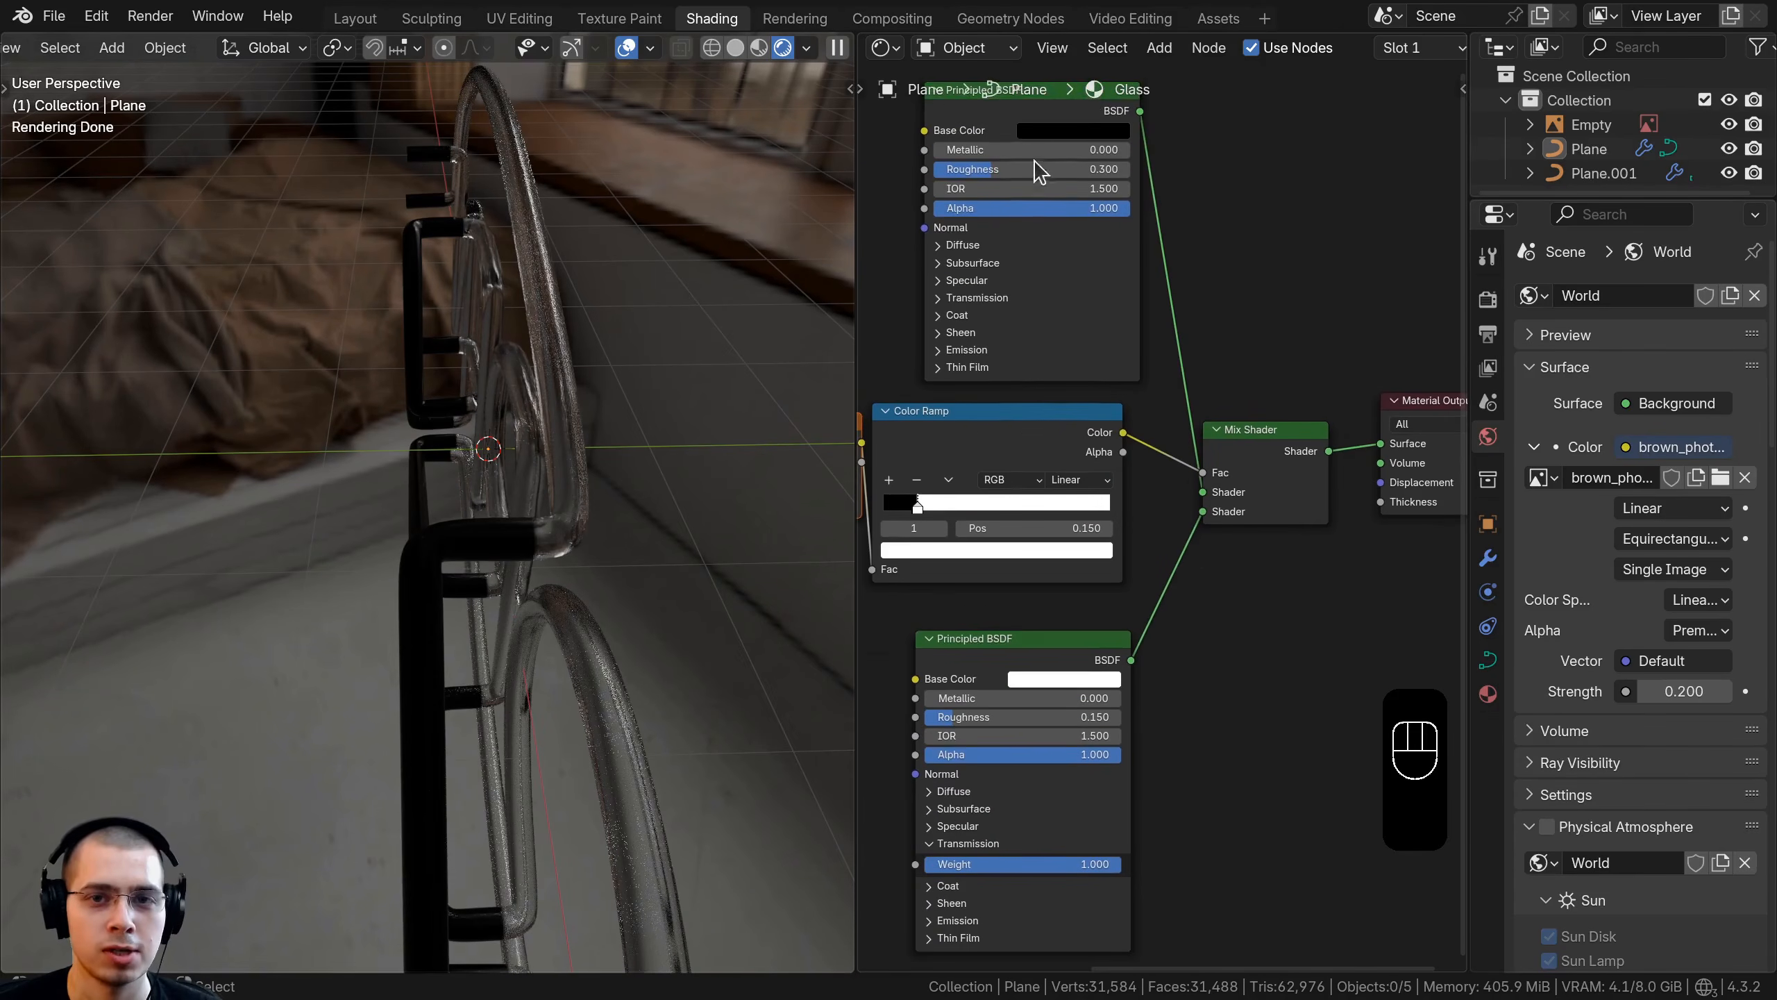
Try swapping the two Principled BSDF connections on the Mix Shader, and undo the swap
{"action": "scroll", "coordinate": [1182, 441], "scroll_direction": "up", "scroll_amount": 3}
{"action": "left_click_drag", "start_coordinate": [1212, 488], "coordinate": [1217, 511]}
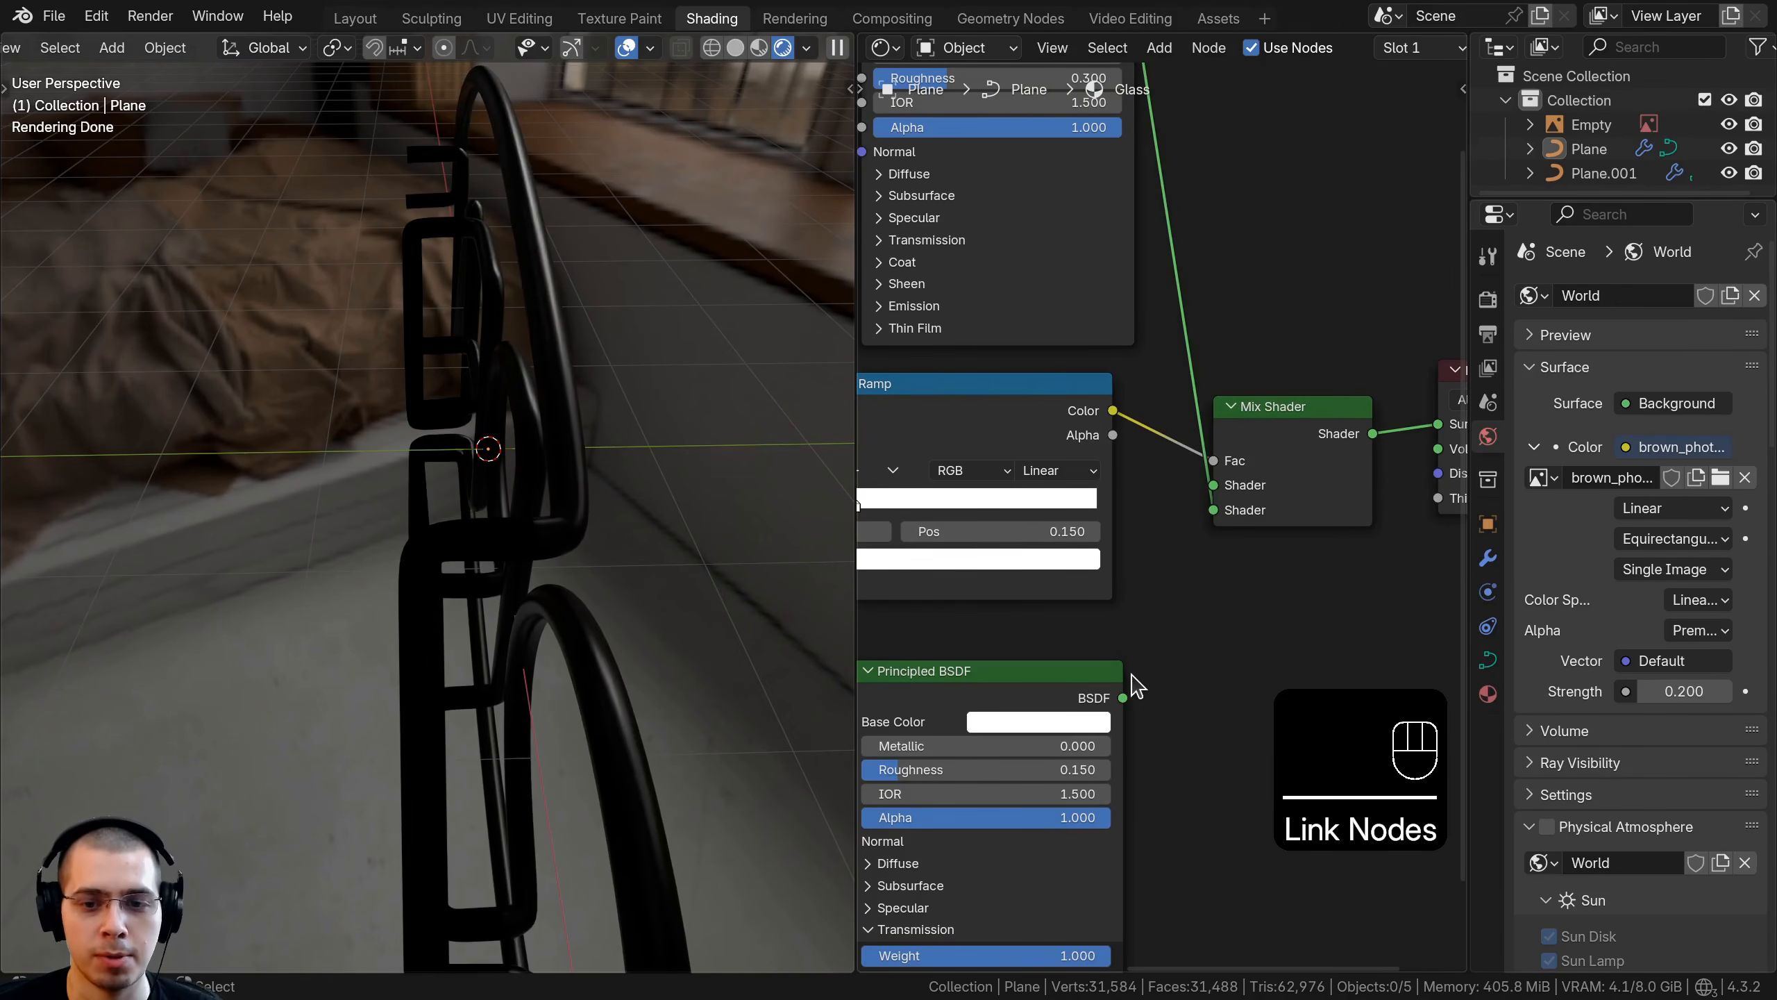
{"action": "left_click_drag", "start_coordinate": [1122, 696], "coordinate": [1214, 509]}
{"action": "middle_click_drag", "start_coordinate": [770, 581], "coordinate": [547, 556]}
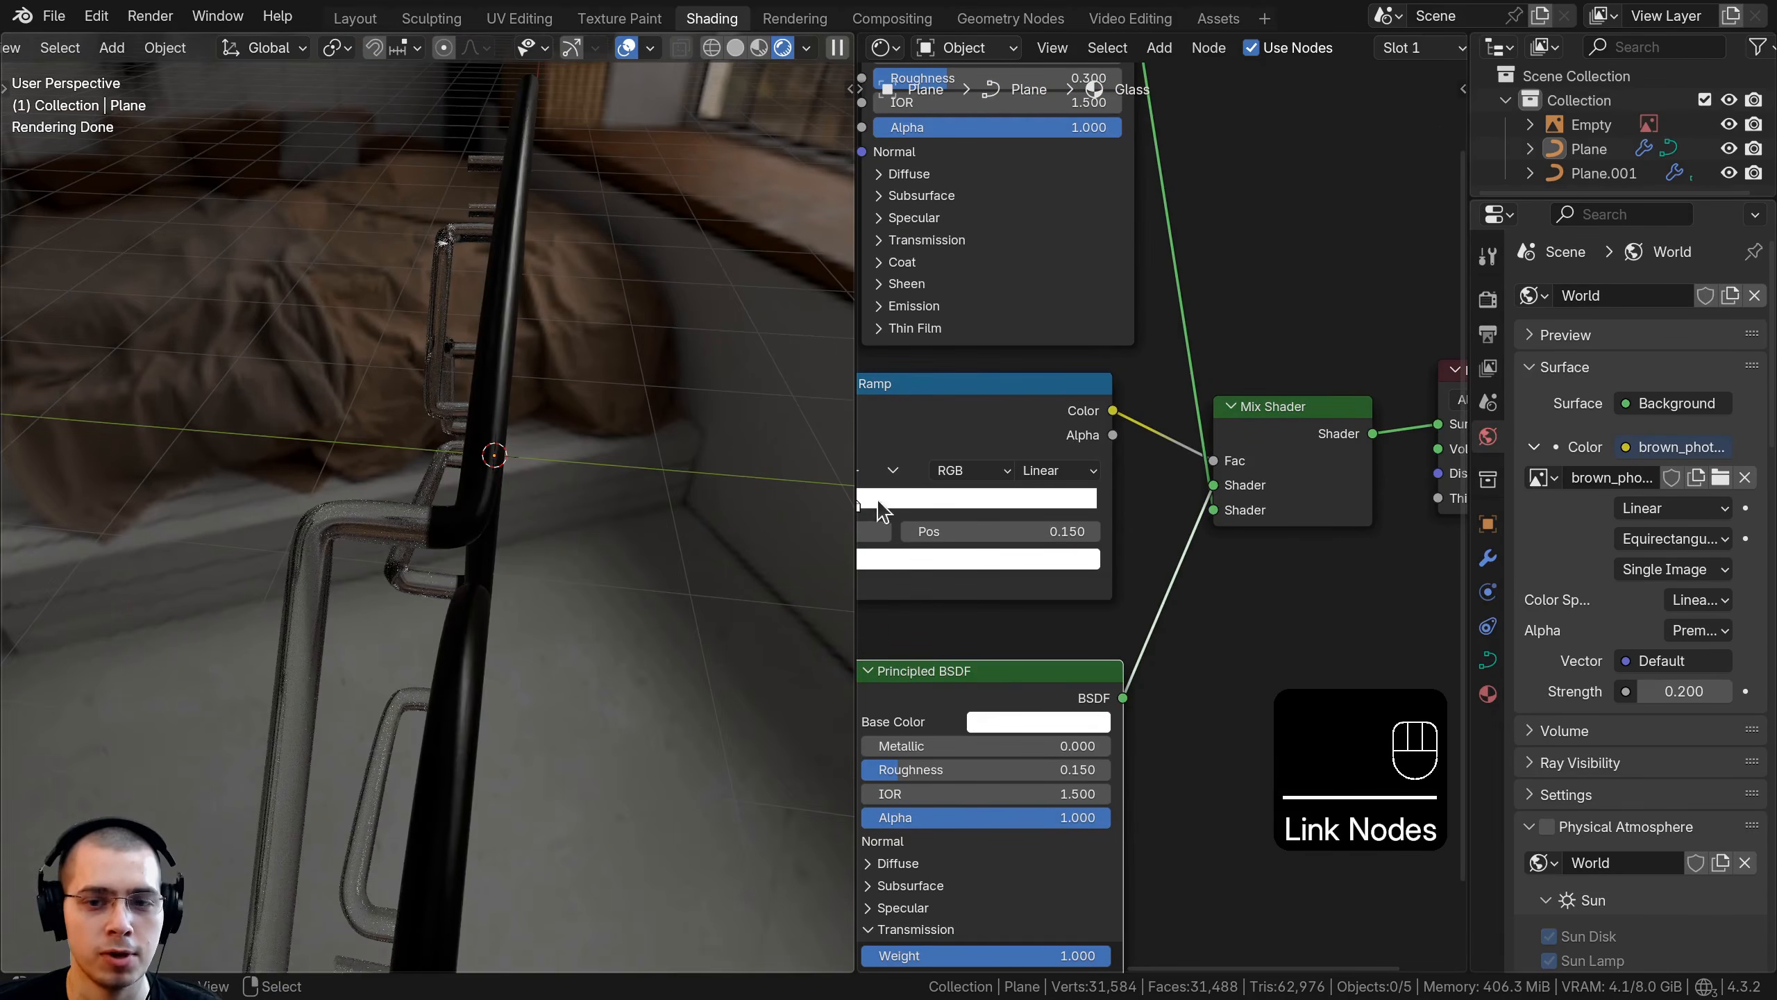
{"action": "key", "text": "ctrl+z"}
{"action": "key", "text": "ctrl+z"}
{"action": "key", "text": "ctrl+z"}
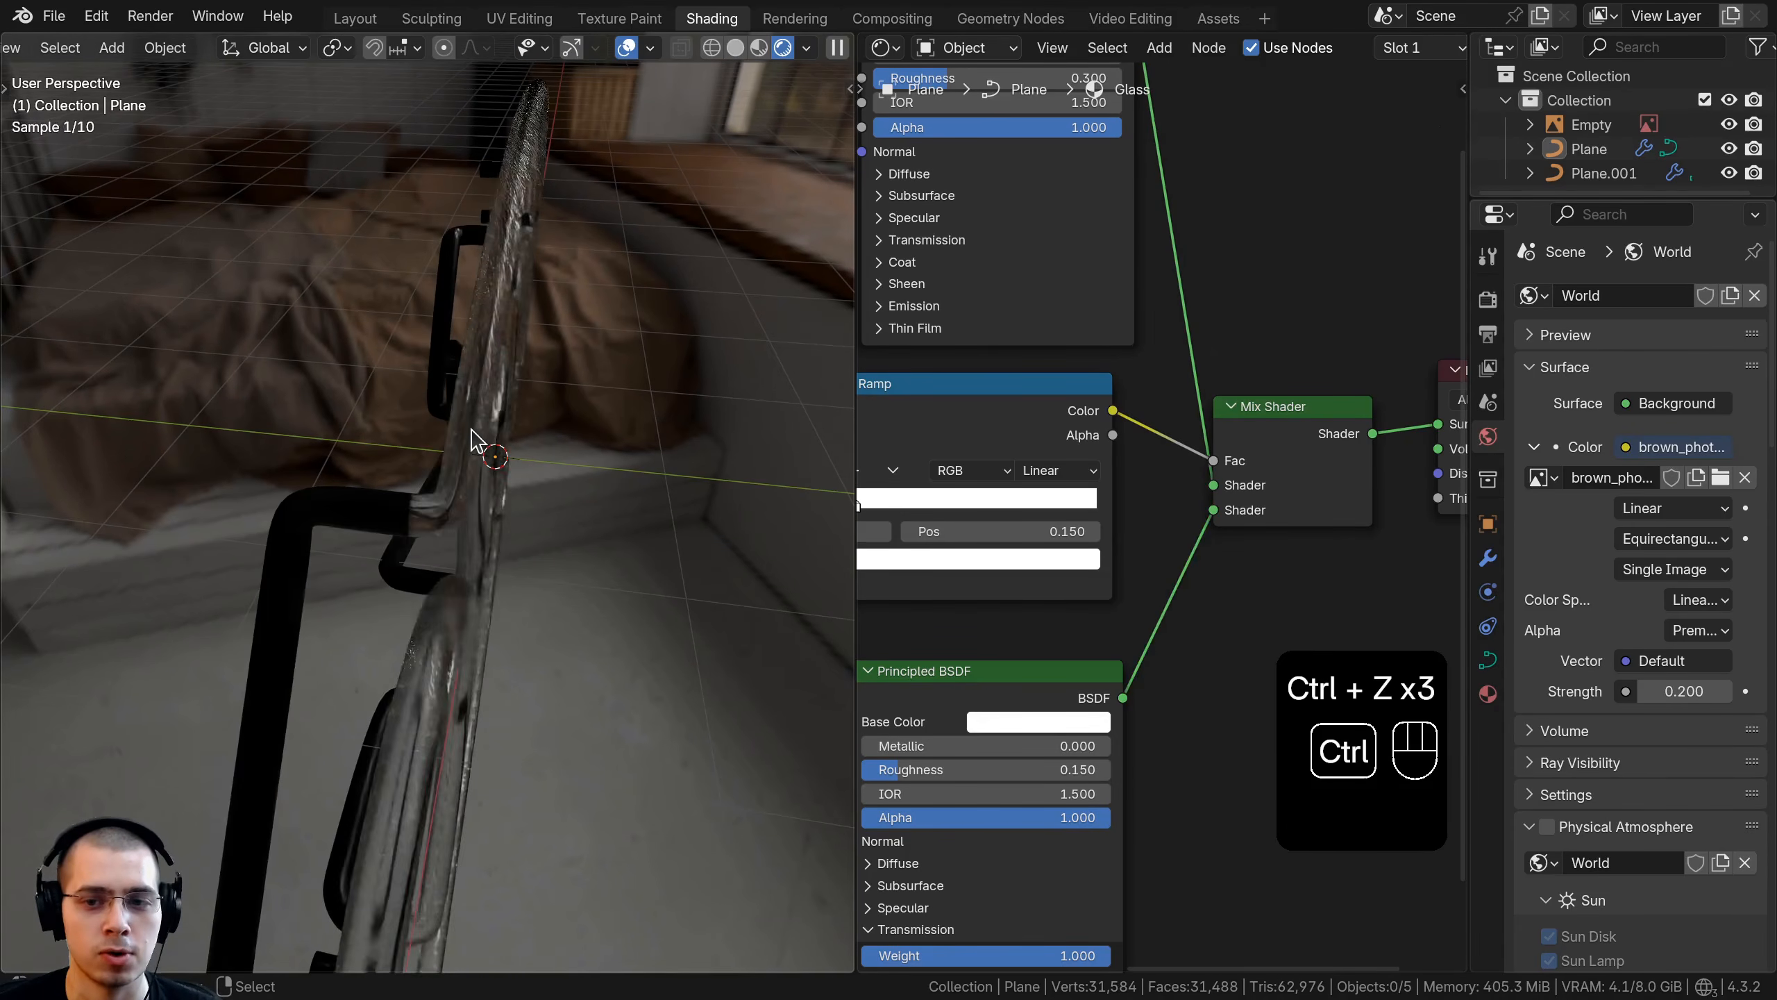
Deselect everything in the scene and save the file
{"action": "middle_click_drag", "start_coordinate": [294, 462], "coordinate": [529, 564]}
{"action": "key", "text": "a"}
{"action": "key", "text": "a"}
{"action": "key", "text": "ctrl+s"}
{"action": "mouse_move", "coordinate": [529, 564]}
{"action": "middle_mouse_down", "text": "shift"}
{"action": "mouse_move", "coordinate": [519, 592]}
{"action": "mouse_move", "coordinate": [554, 574]}
{"action": "middle_mouse_up", "text": "shift"}
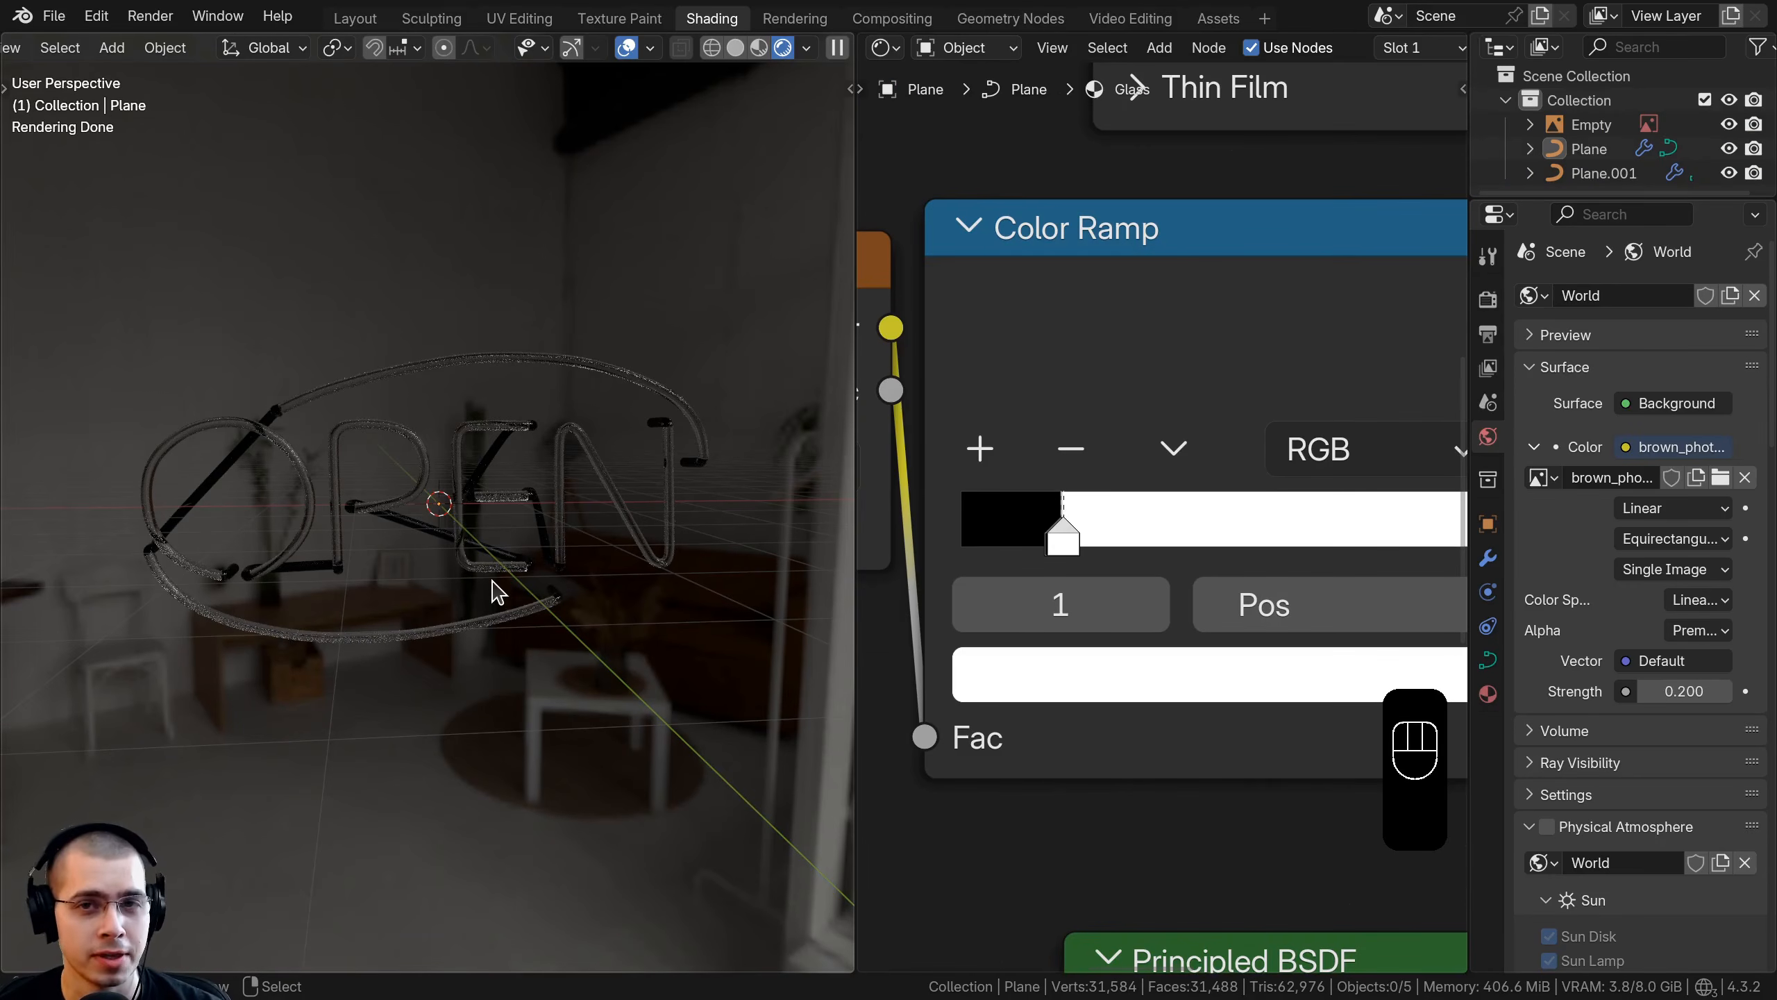
Select the OPEN lettering curve and duplicate it in place
{"action": "middle_click_drag", "start_coordinate": [480, 568], "coordinate": [465, 580], "text": "shift"}
{"action": "scroll", "coordinate": [476, 438], "scroll_direction": "up", "scroll_amount": 3}
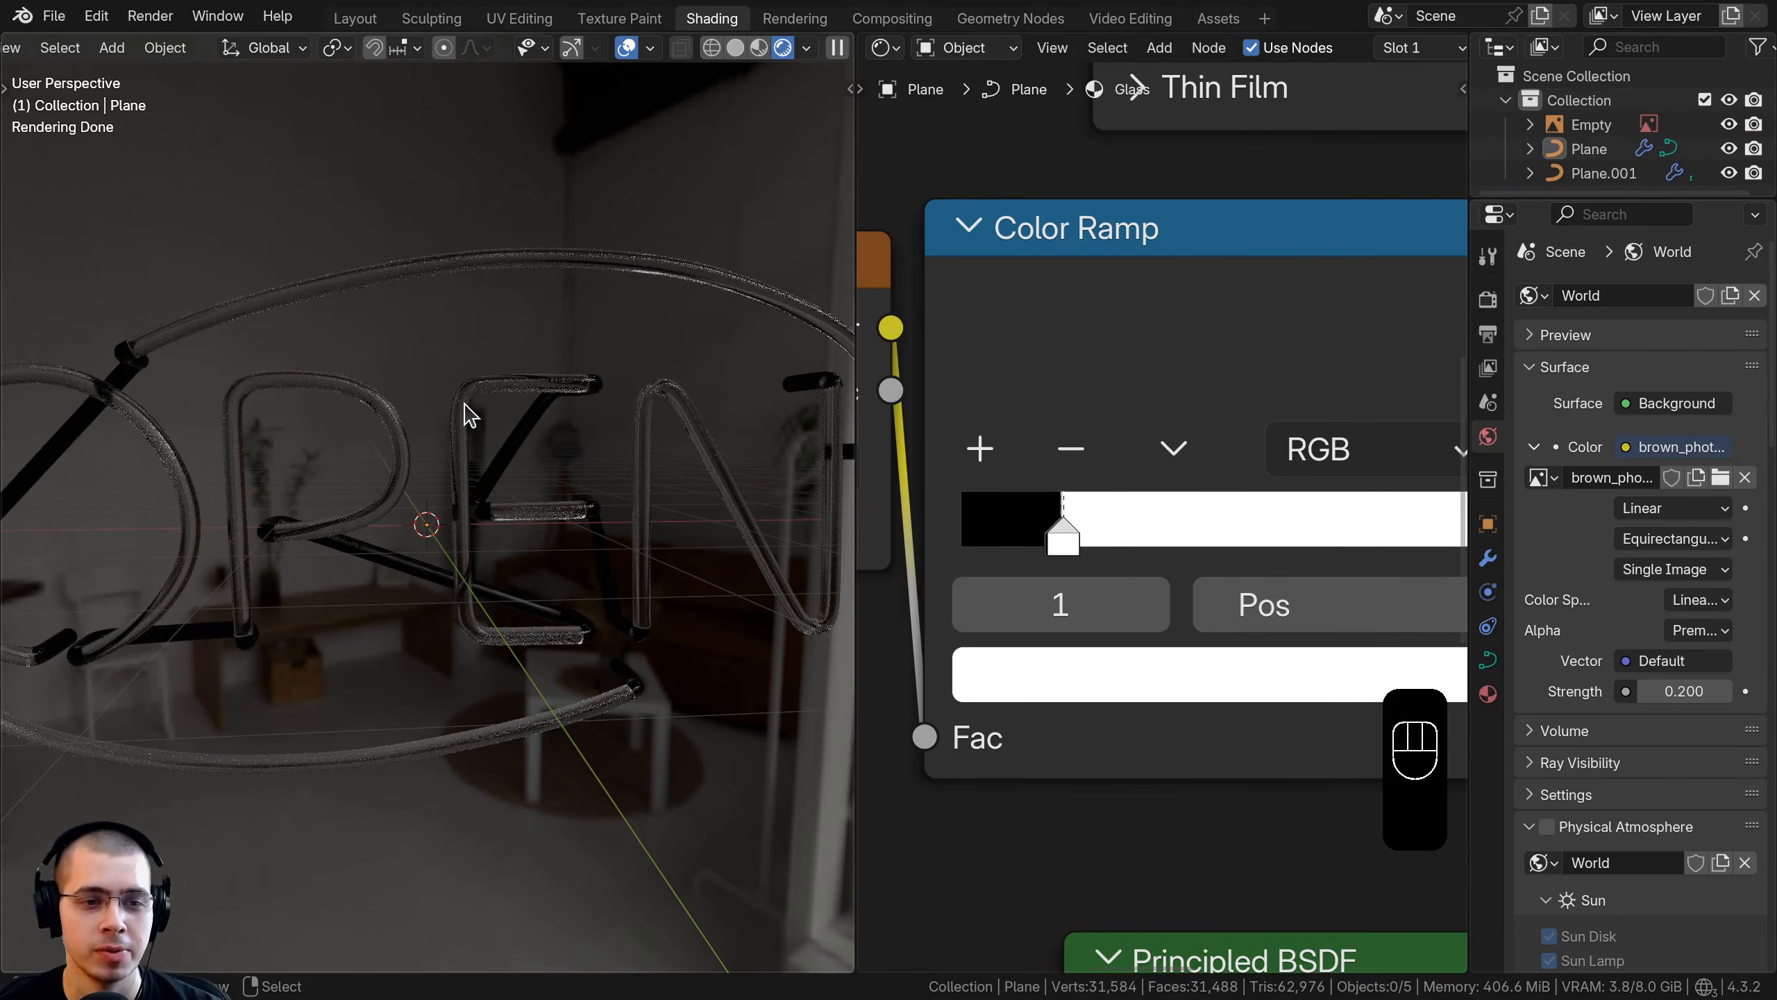
{"action": "left_click", "coordinate": [466, 406]}
{"action": "middle_click_drag", "start_coordinate": [475, 403], "coordinate": [530, 301]}
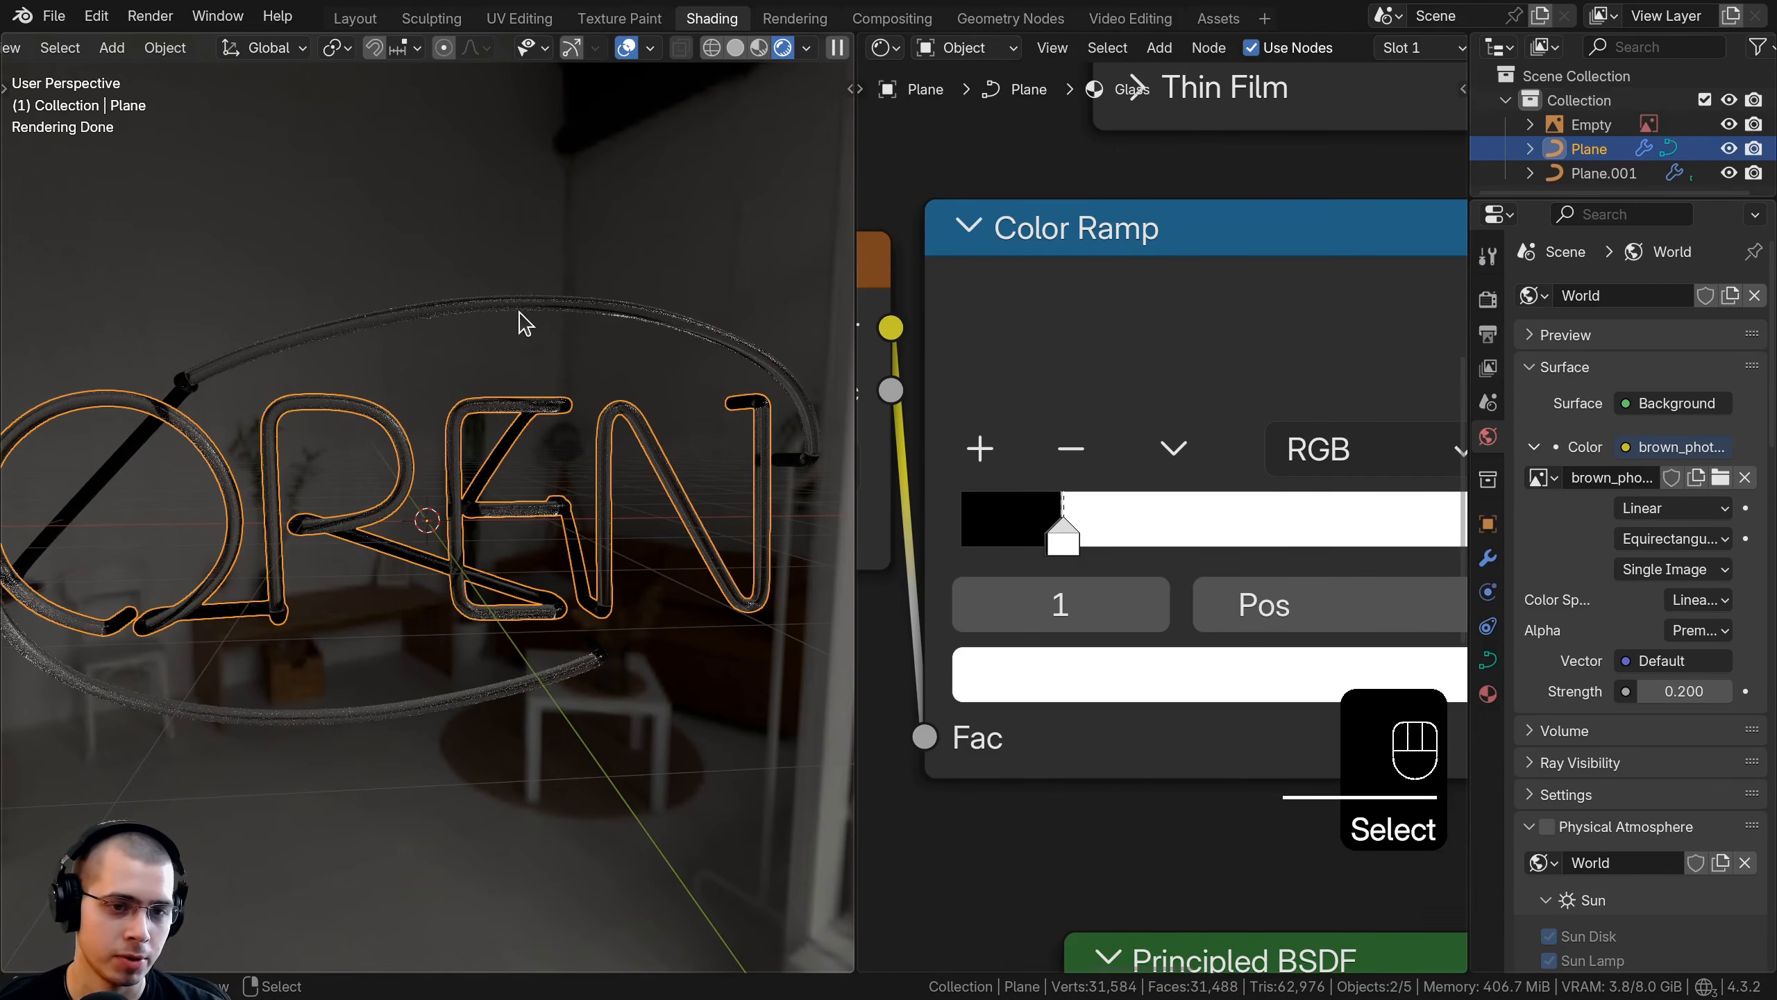
{"action": "key", "text": "shift+d"}
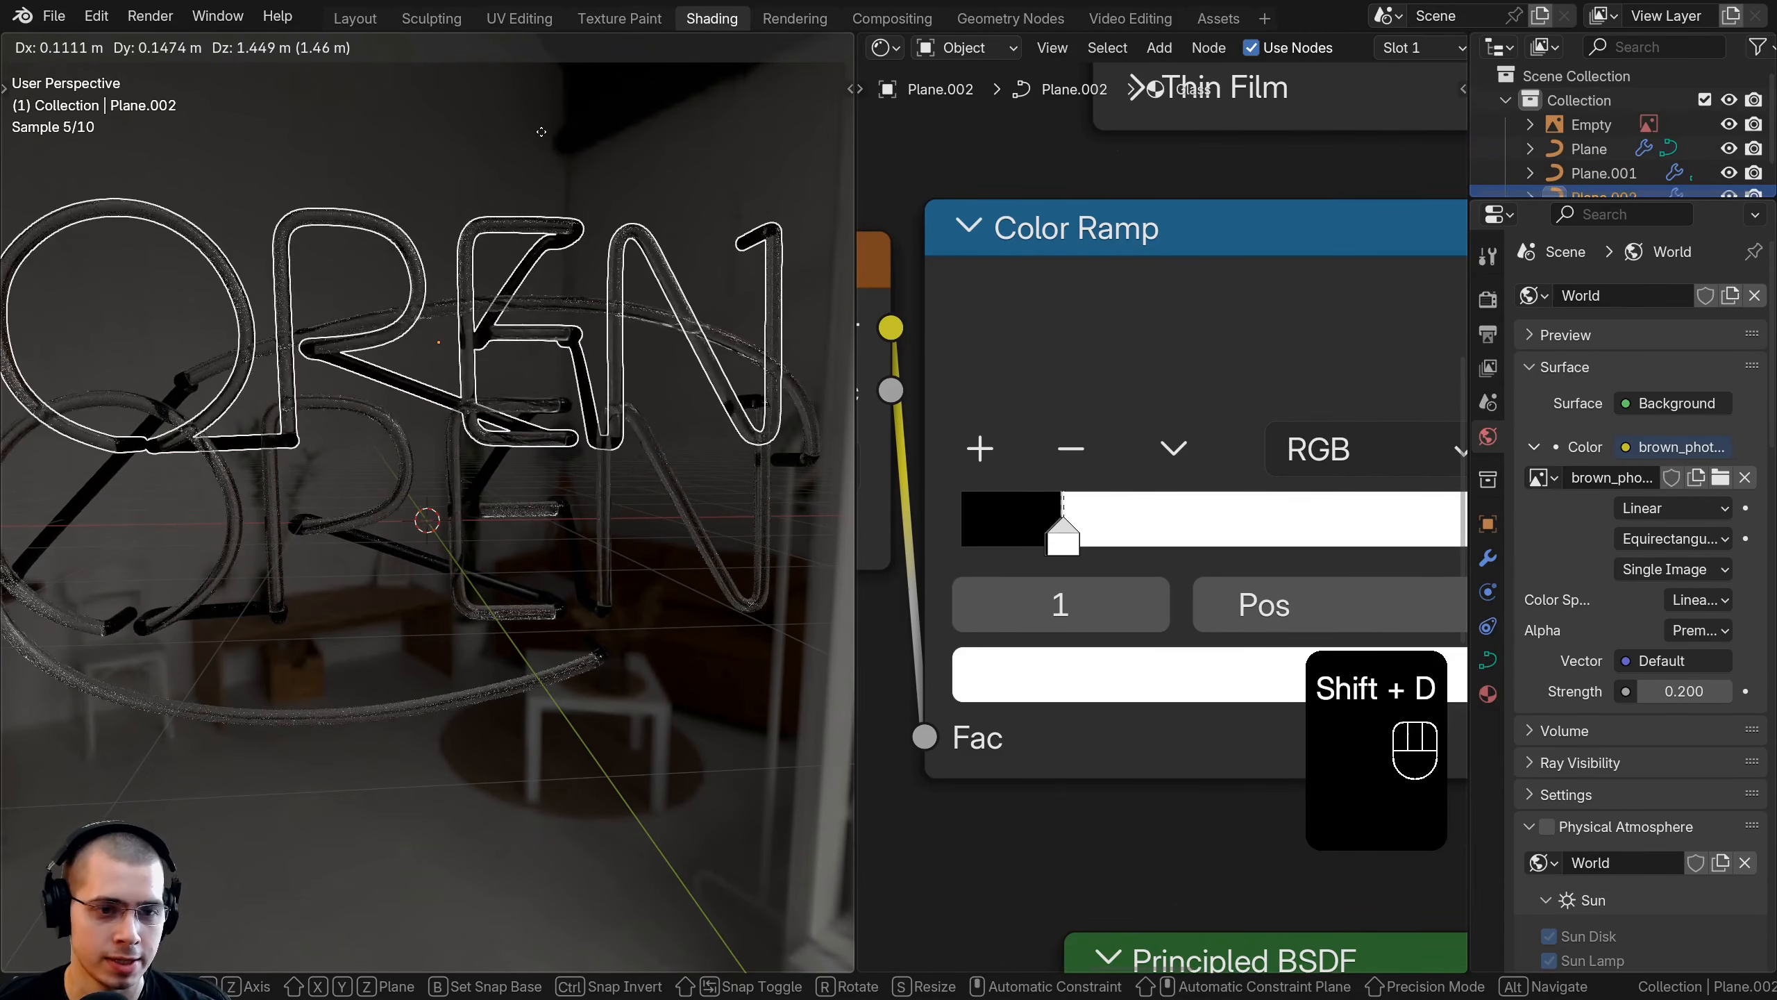
{"action": "right_click", "coordinate": [542, 132]}
Enlarge the Properties editor and expand the duplicated curve's Geometry settings, collapsing the Shape and Shape Keys sections
{"action": "middle_click_drag", "start_coordinate": [480, 417], "coordinate": [488, 364]}
{"action": "scroll", "coordinate": [551, 416], "scroll_direction": "up", "scroll_amount": 4}
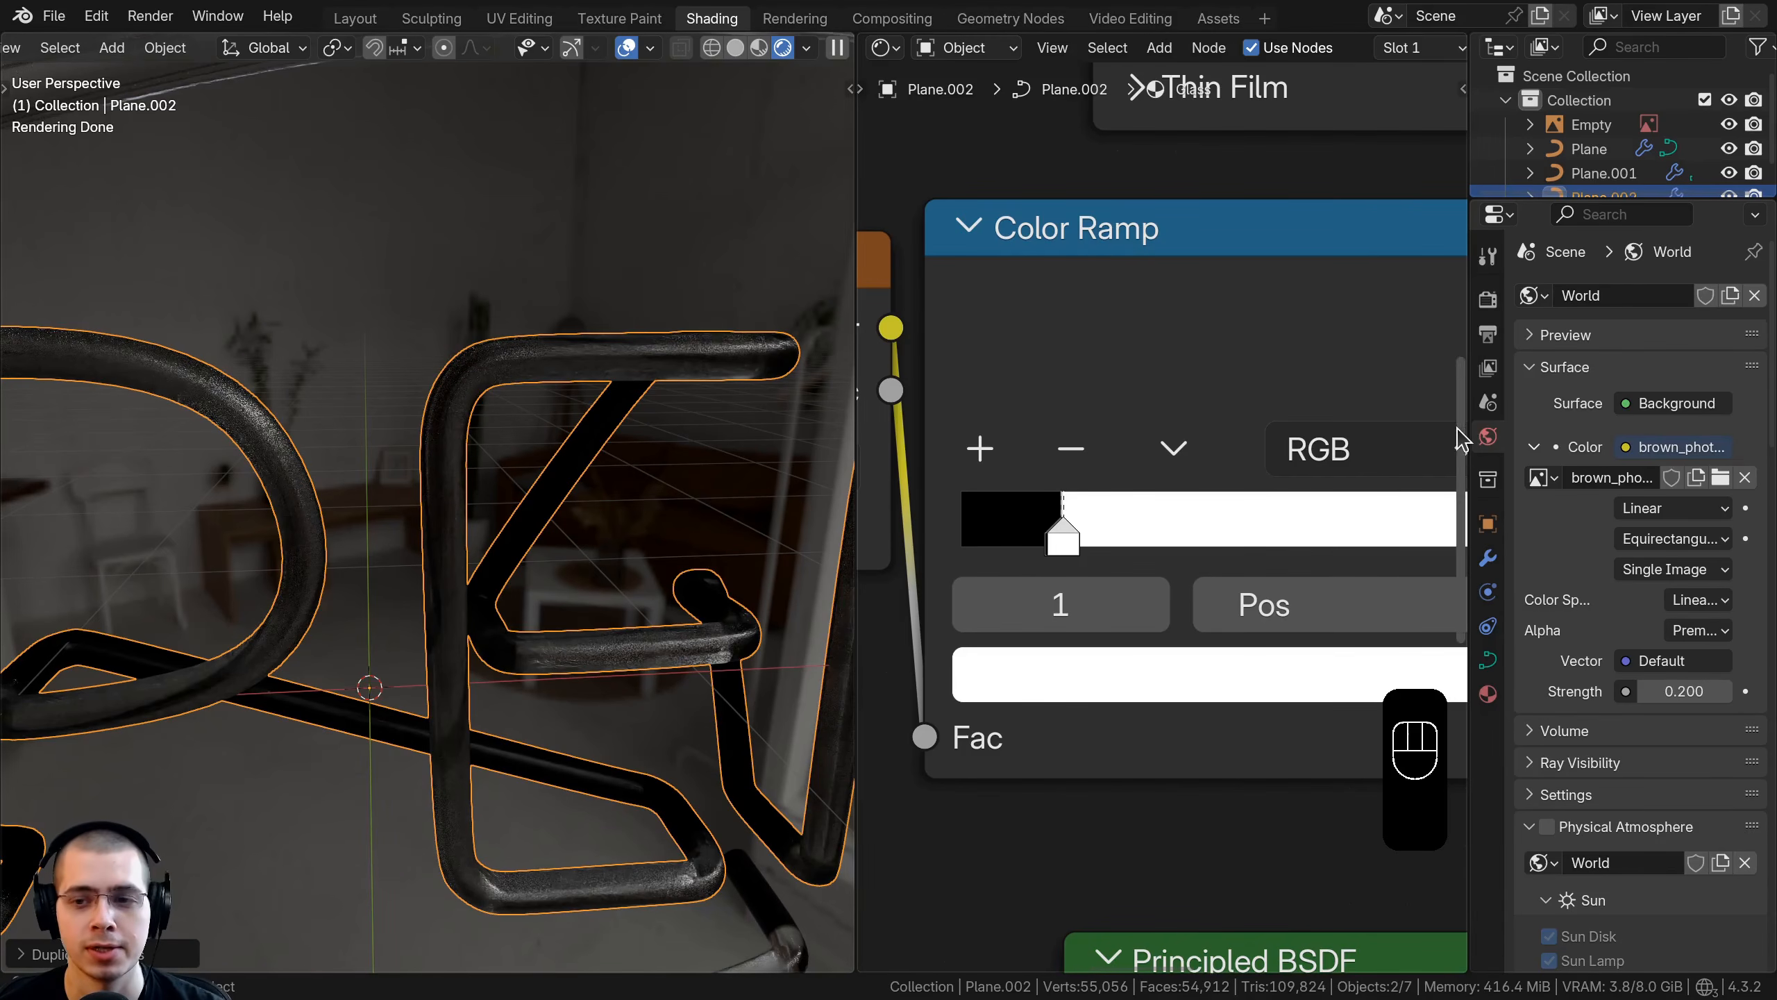
{"action": "left_click", "coordinate": [1488, 661]}
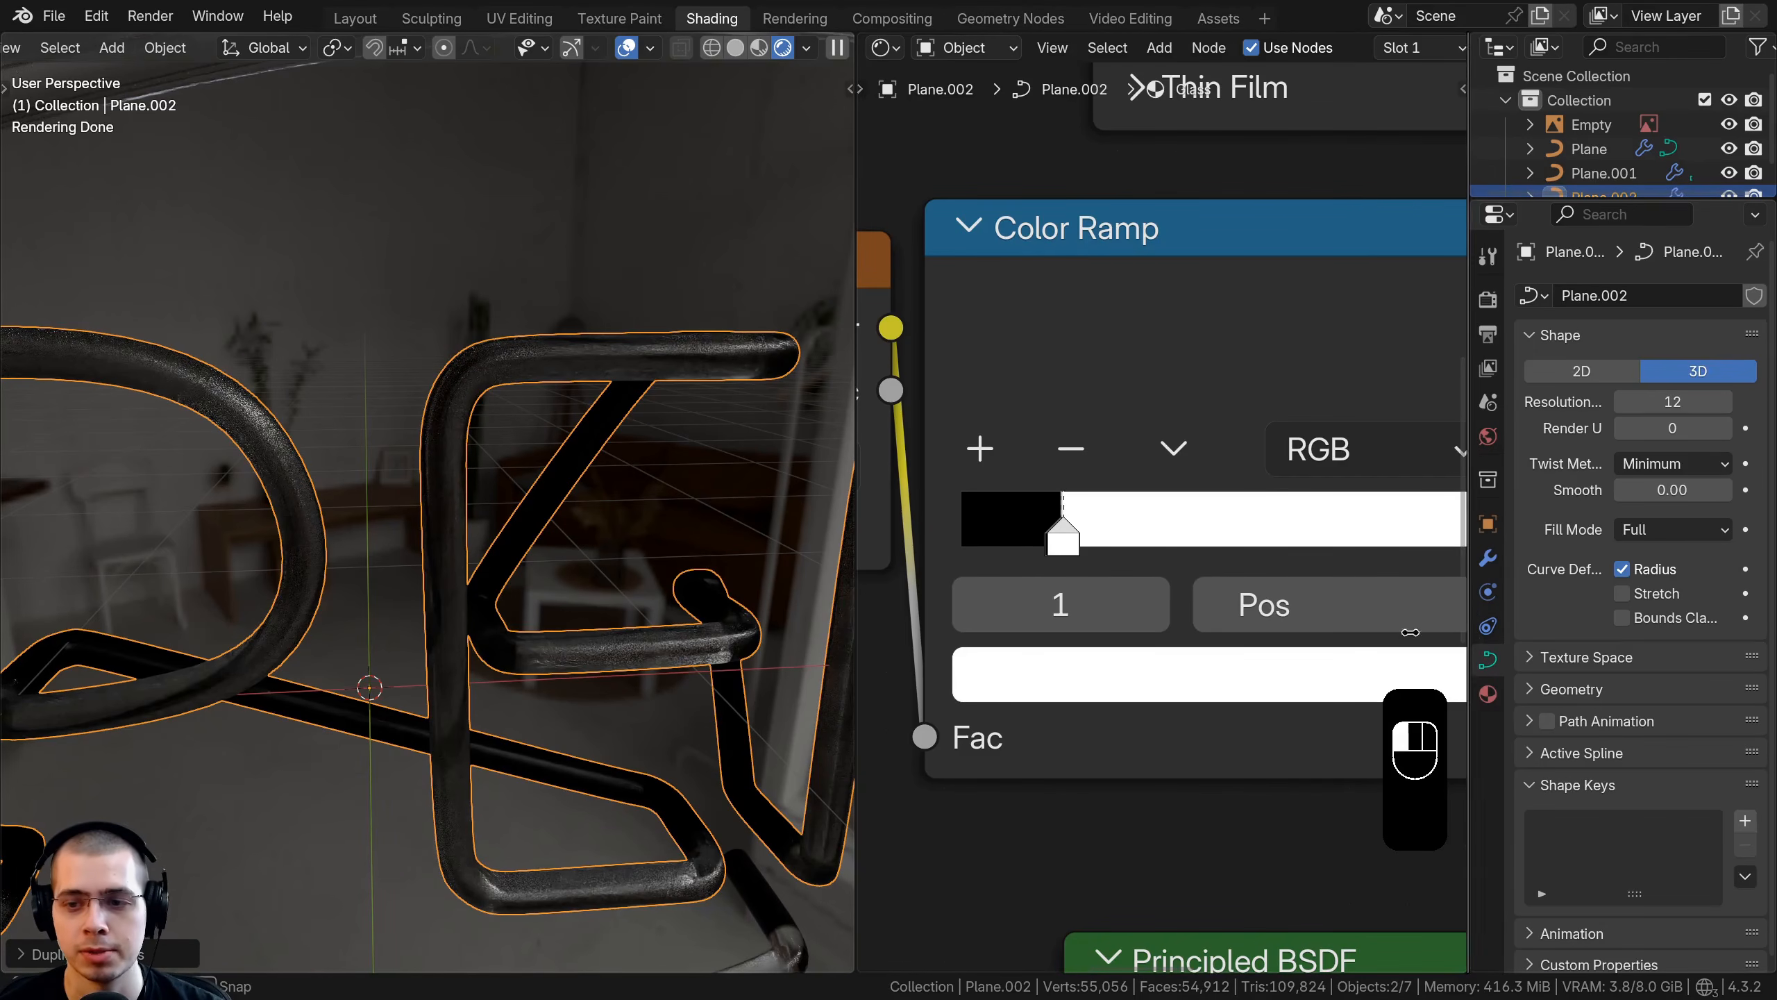
{"action": "left_click_drag", "start_coordinate": [1469, 658], "coordinate": [1281, 490]}
{"action": "scroll", "coordinate": [1364, 350], "scroll_direction": "down", "scroll_amount": 1}
{"action": "left_click", "coordinate": [1341, 327]}
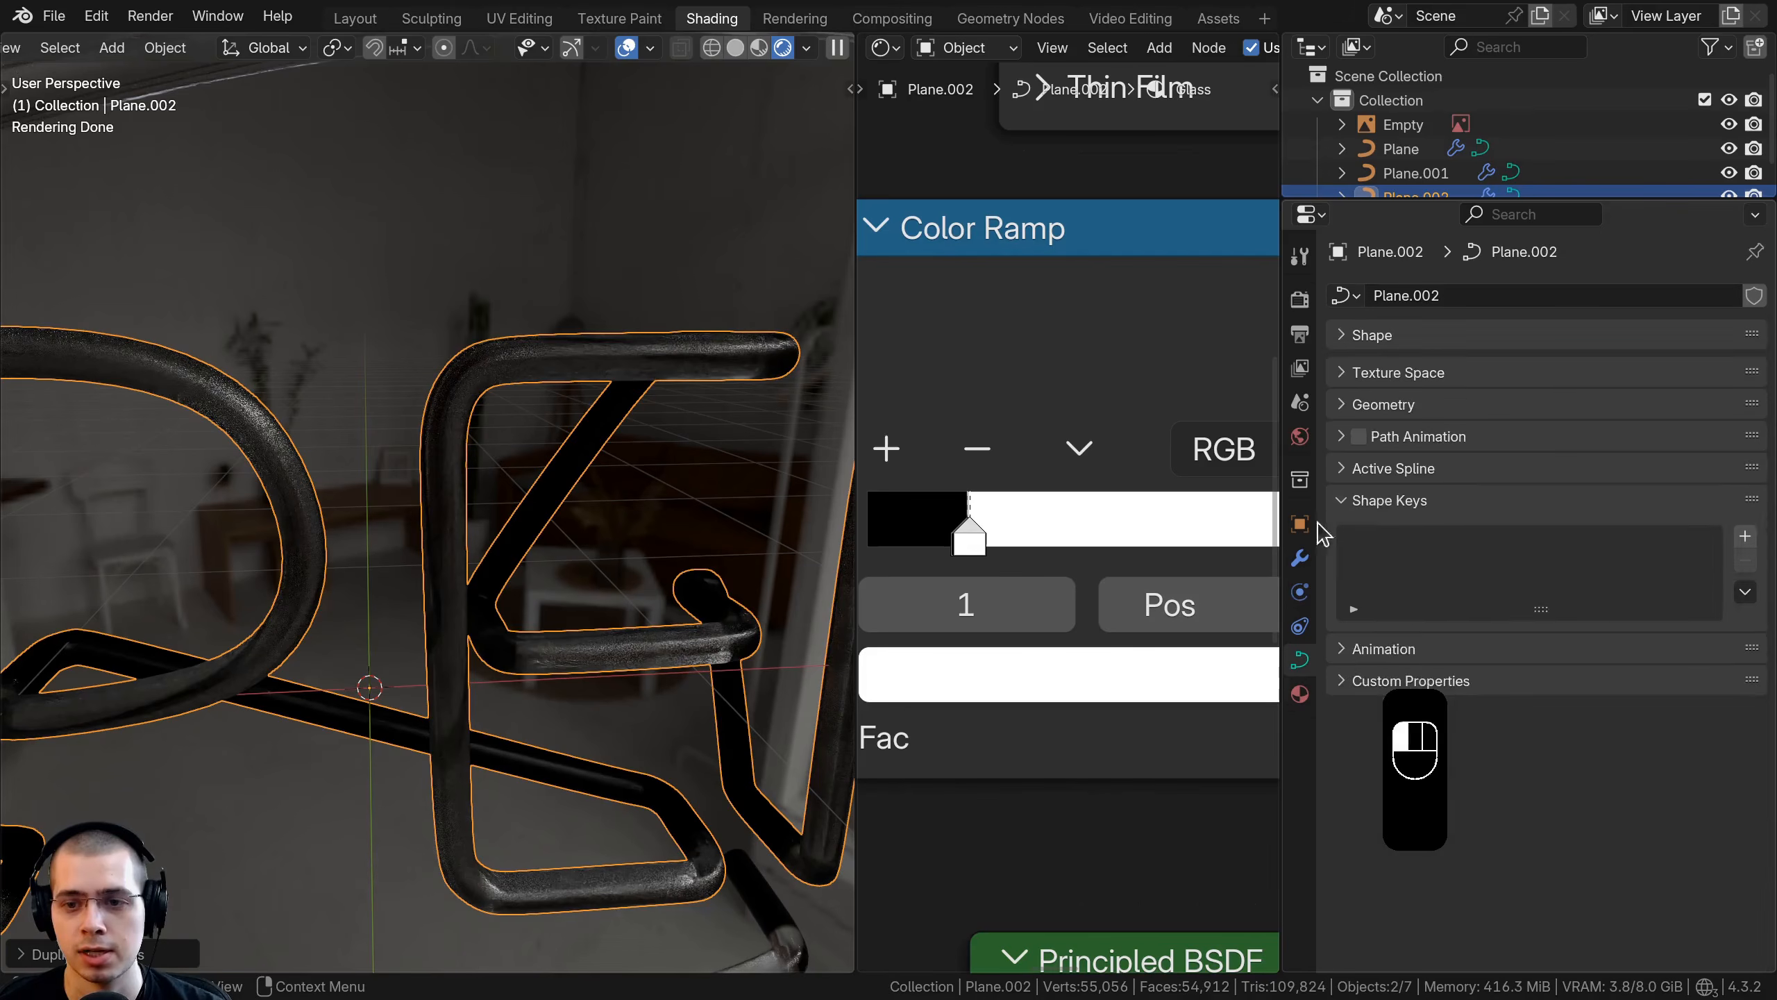
{"action": "left_click", "coordinate": [1389, 494]}
{"action": "left_click", "coordinate": [1338, 399]}
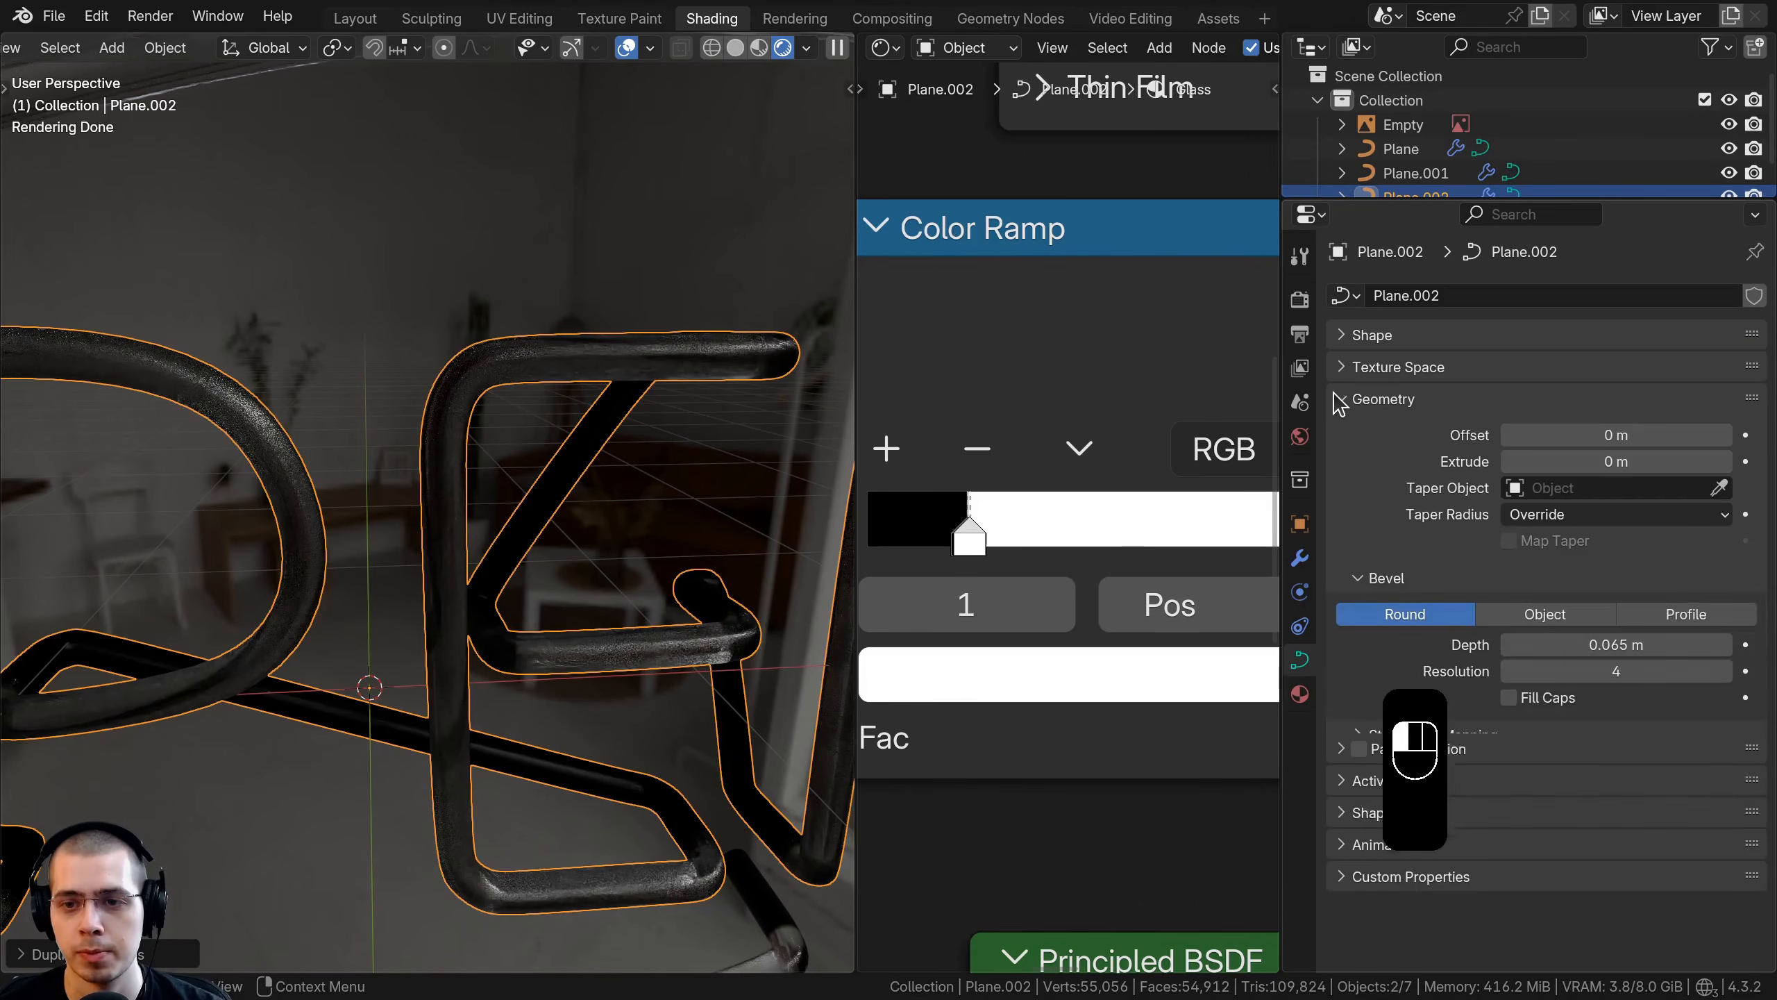
Switch the viewport to wireframe and reduce the duplicated lettering's bevel depth to 0.039 m
{"action": "left_click", "coordinate": [1582, 649], "text": "shift"}
{"action": "left_click_drag", "start_coordinate": [1583, 645], "coordinate": [1518, 645], "text": "shift"}
{"action": "key", "text": "z"}
{"action": "left_click", "coordinate": [329, 361]}
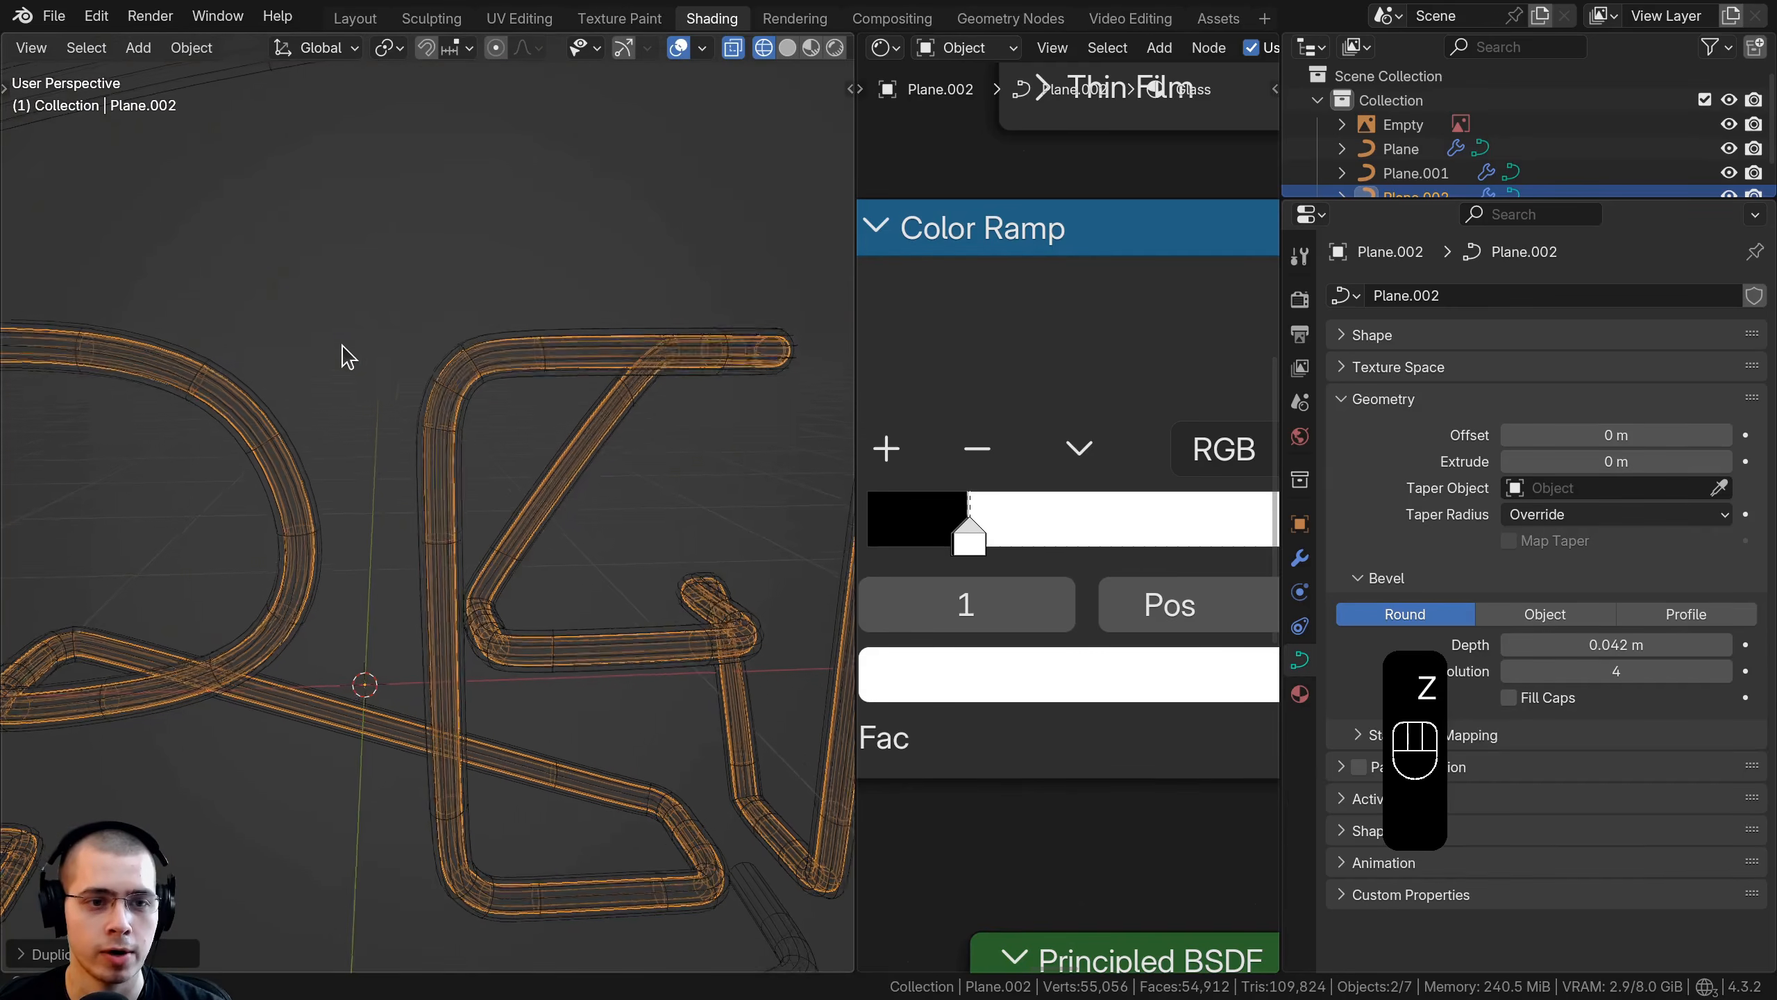
{"action": "scroll", "coordinate": [343, 357], "scroll_direction": "up", "scroll_amount": 4}
{"action": "left_click_drag", "start_coordinate": [1597, 641], "coordinate": [1587, 641], "text": "shift"}
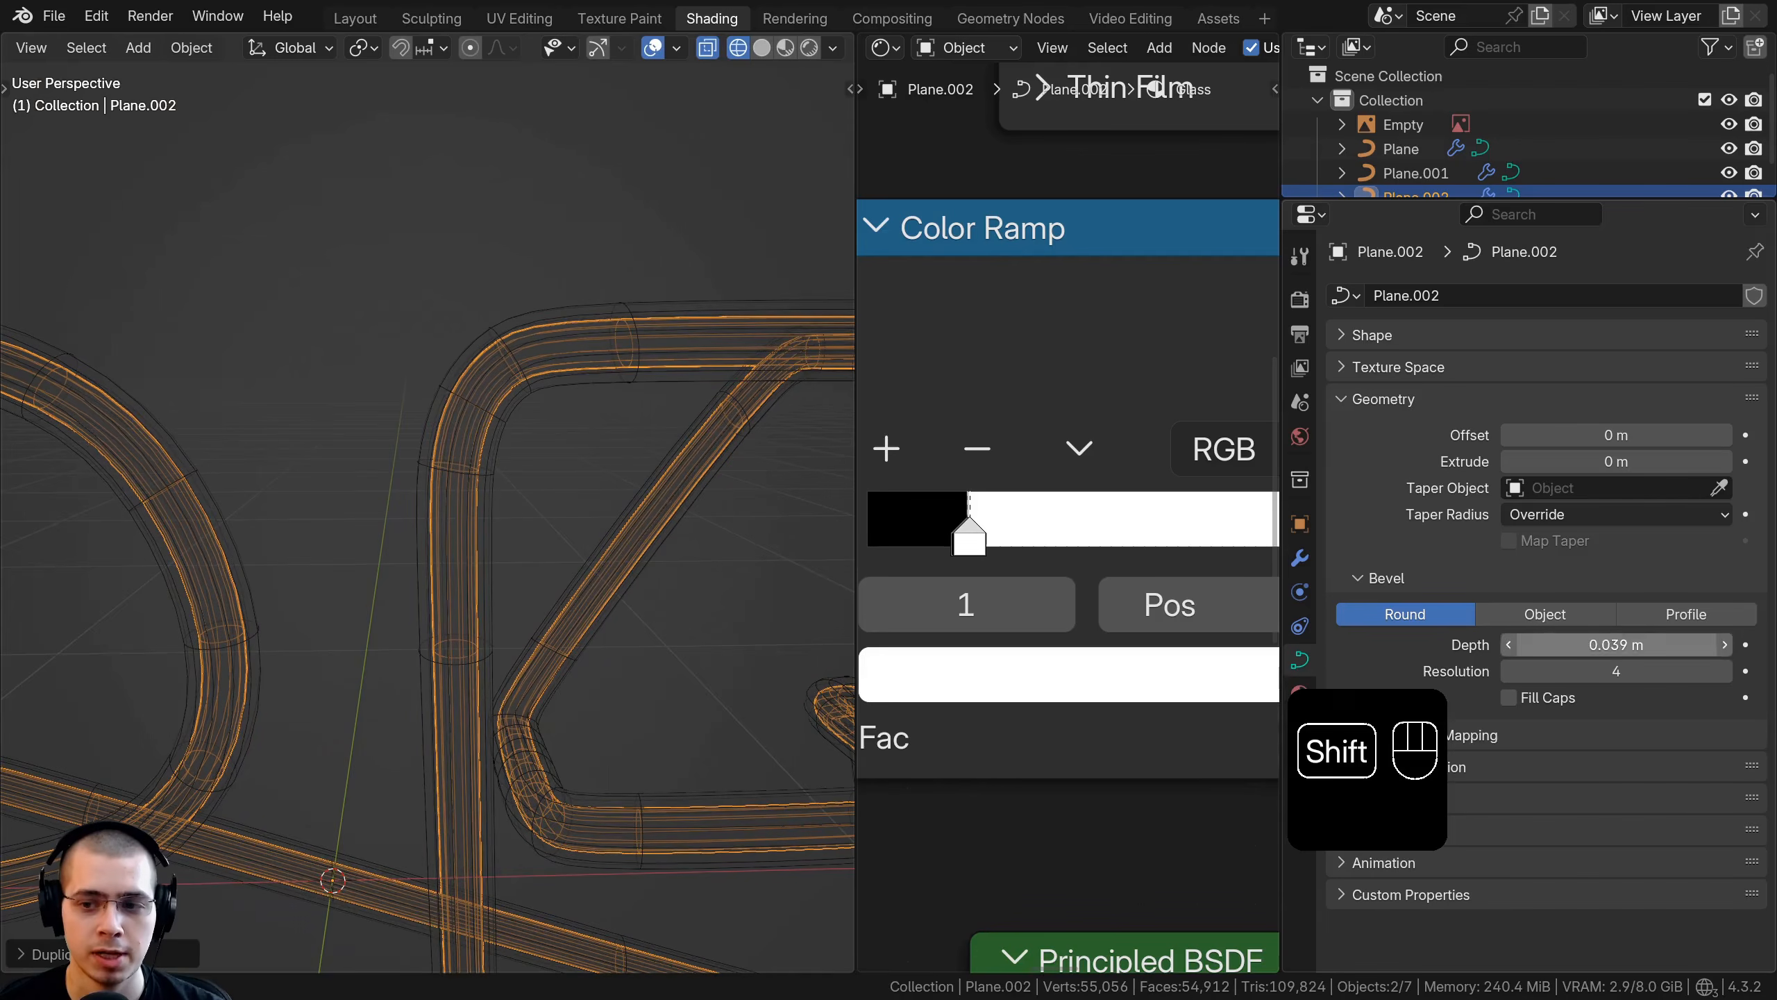
Set the duplicated lettering's bevel depth to 0.03 m and check the fit inside the glass tube
{"action": "double_click", "coordinate": [1596, 641]}
{"action": "key", "text": "BackSpace"}
{"action": "key", "text": "BackSpace"}
{"action": "key", "text": "Return"}
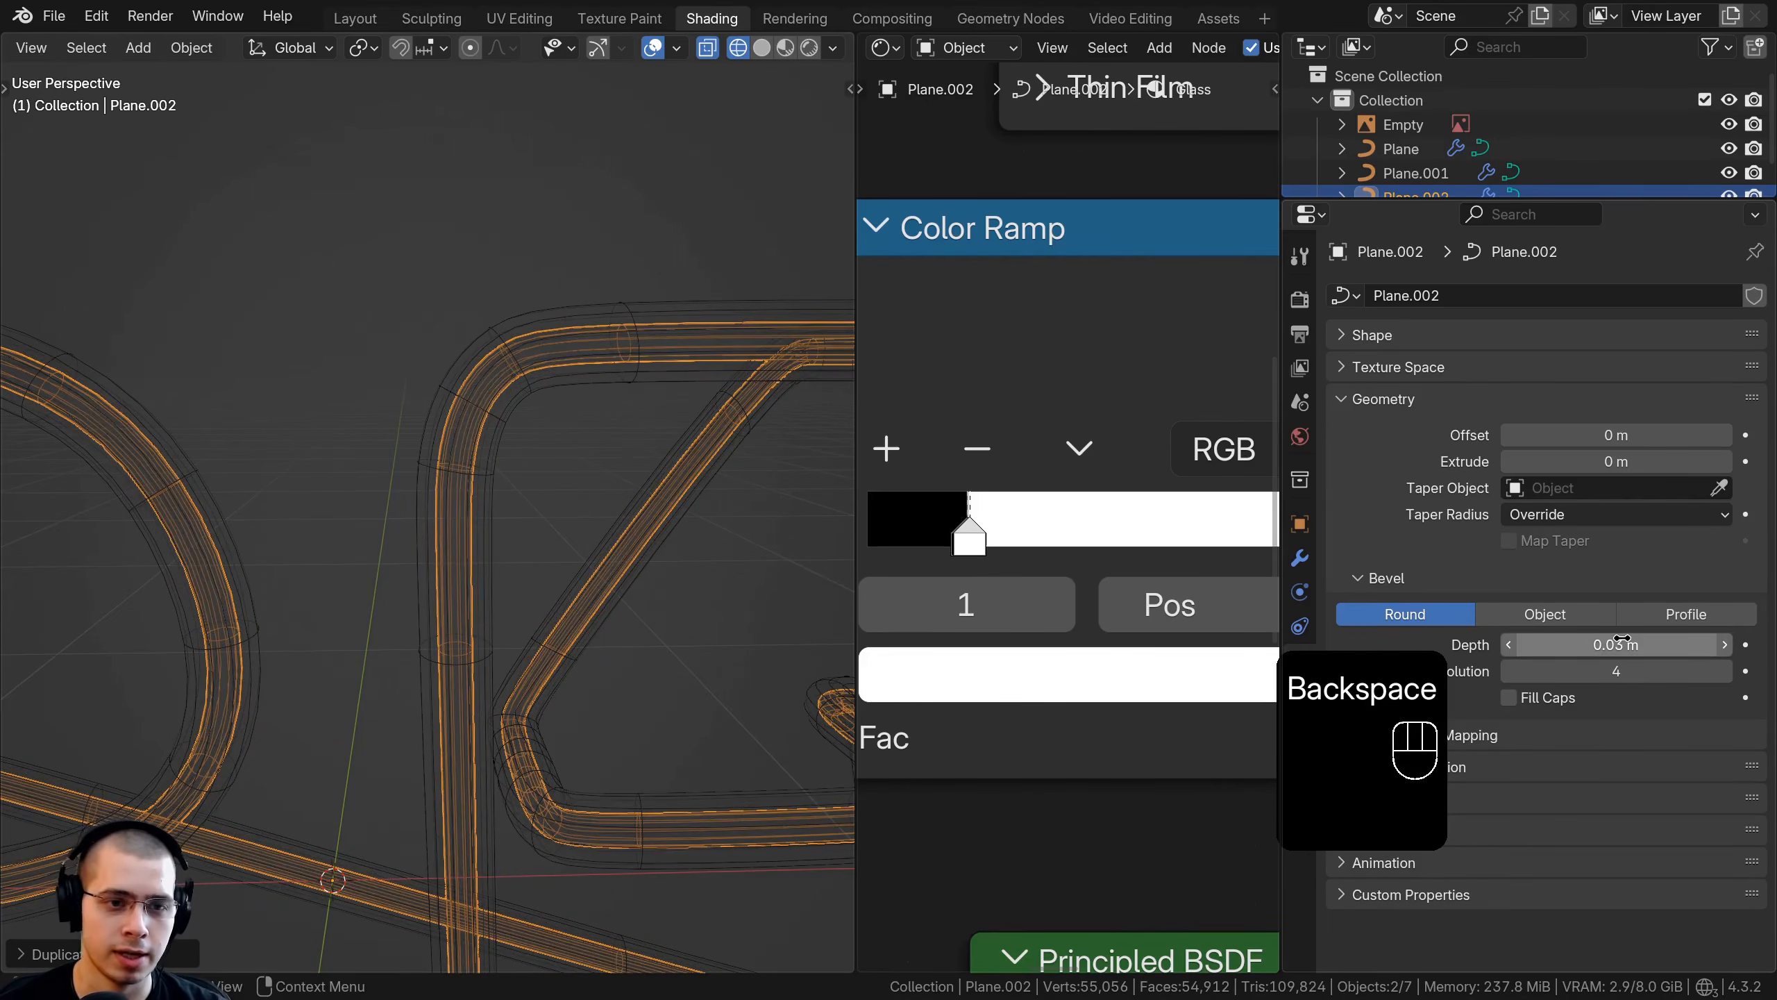
{"action": "scroll", "coordinate": [595, 508], "scroll_direction": "down", "scroll_amount": 4}
{"action": "scroll", "coordinate": [606, 508], "scroll_direction": "up", "scroll_amount": 4}
{"action": "scroll", "coordinate": [607, 464], "scroll_direction": "up", "scroll_amount": 3}
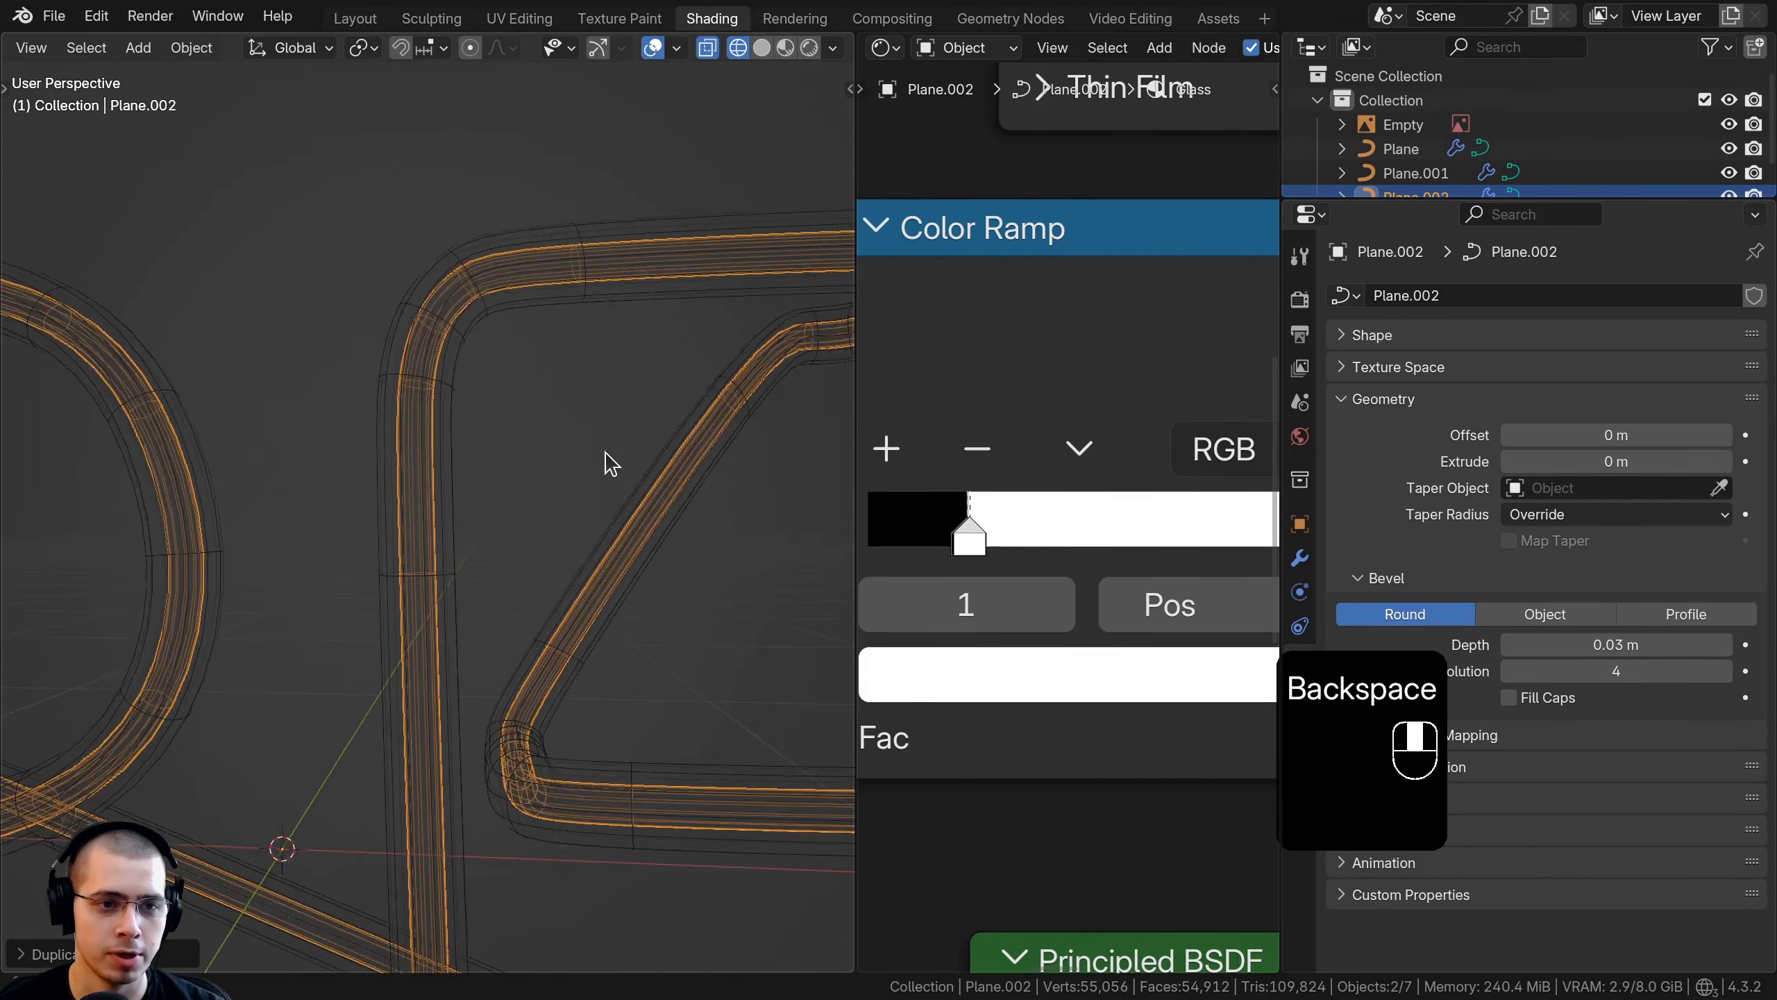
Set the duplicated lettering's bevel depth to 0.027 m
{"action": "double_click", "coordinate": [1621, 644]}
{"action": "key", "text": "BackSpace"}
{"action": "key", "text": "BackSpace"}
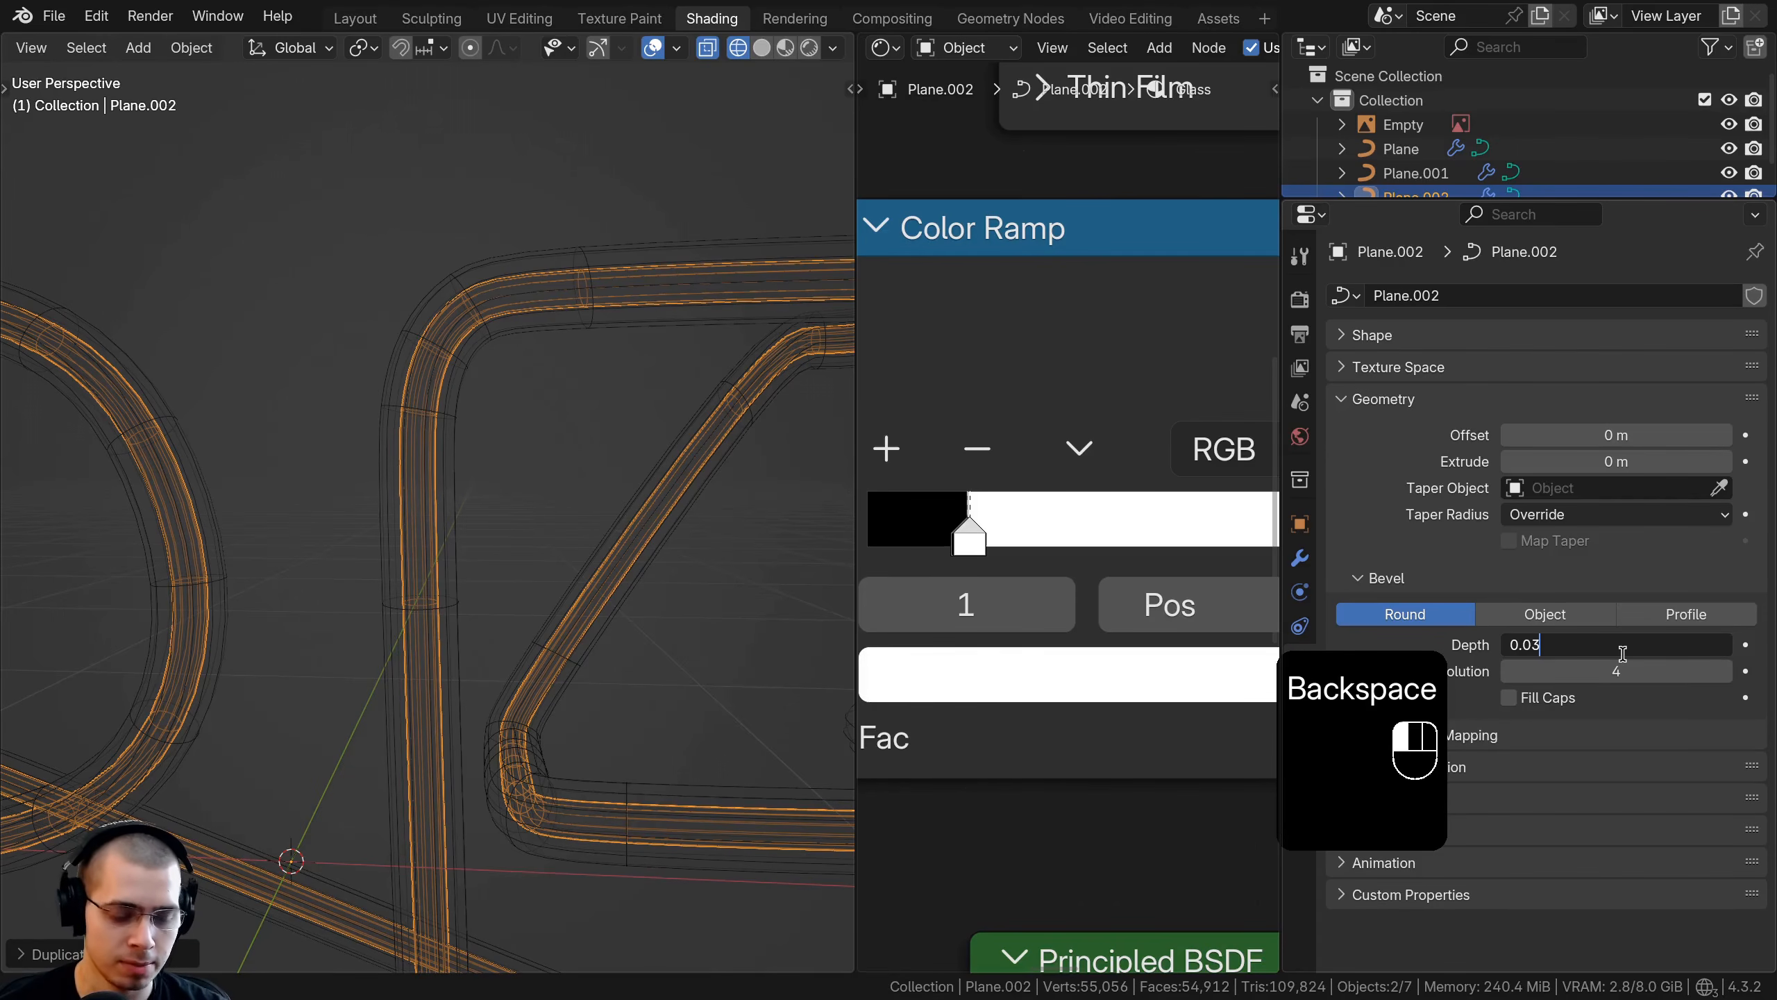
{"action": "key", "text": "BackSpace"}
{"action": "type", "text": "27"}
{"action": "key", "text": "Return"}
{"action": "scroll", "coordinate": [440, 587], "scroll_direction": "down", "scroll_amount": 3}
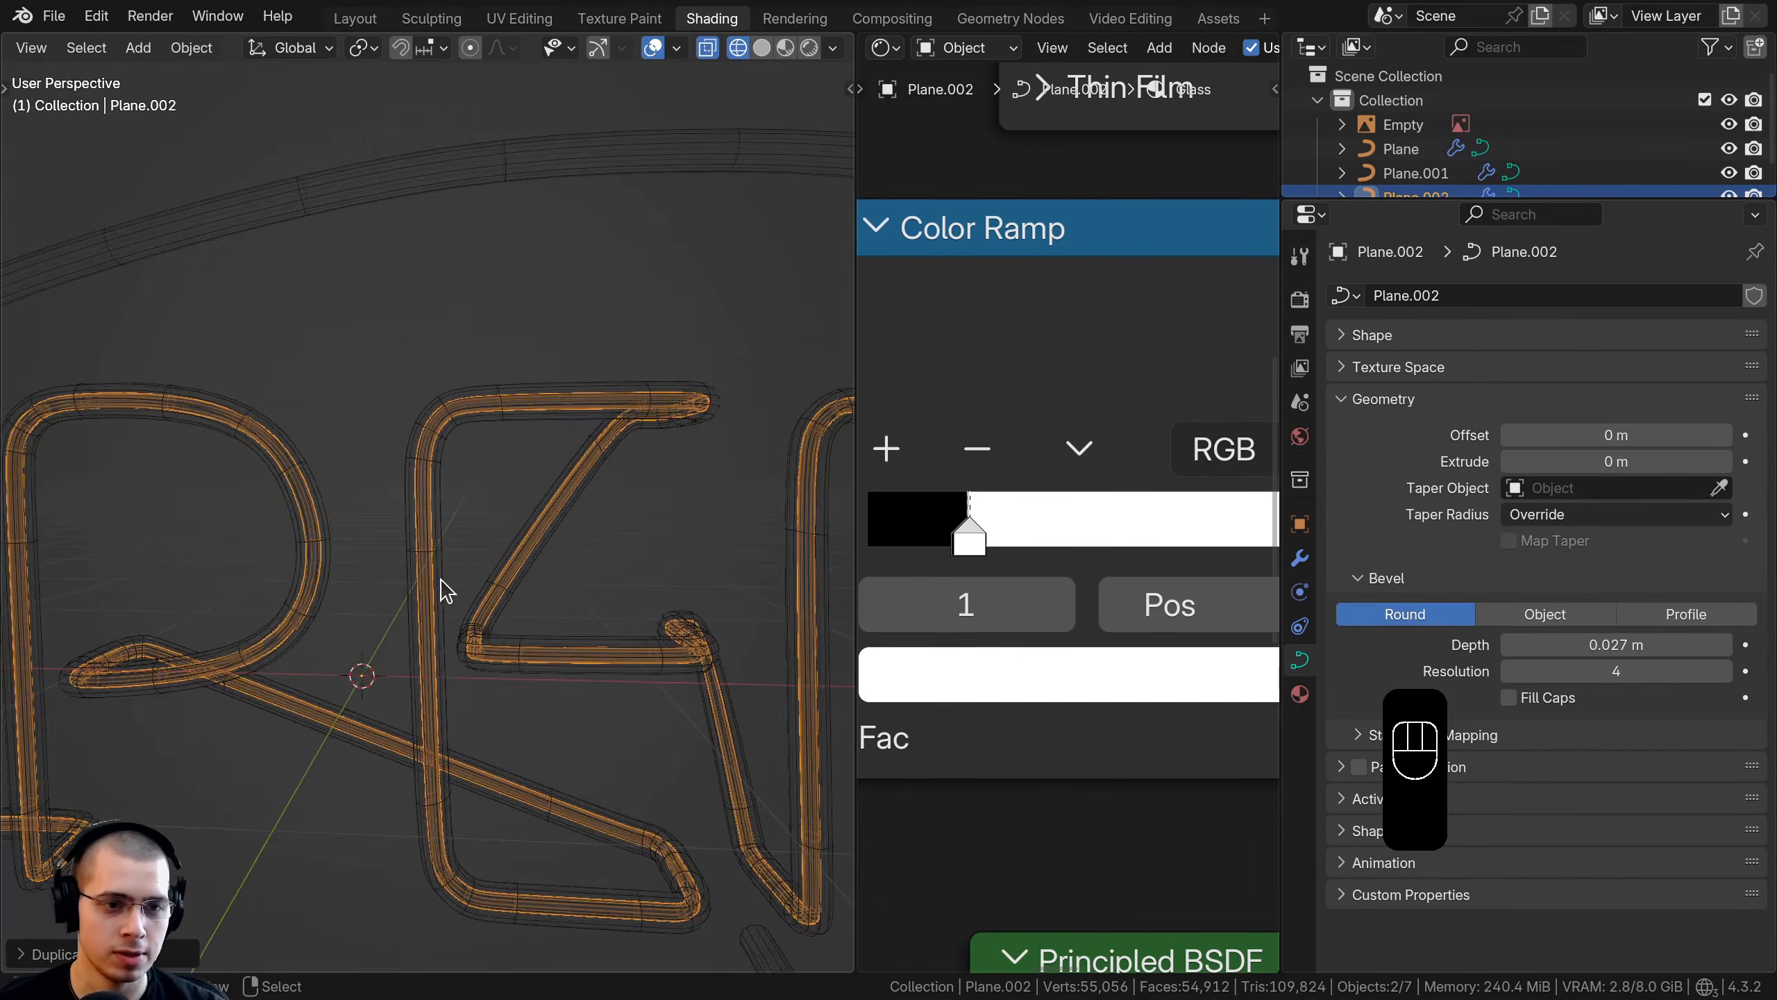
{"action": "scroll", "coordinate": [453, 575], "scroll_direction": "up", "scroll_amount": 2}
{"action": "middle_click_drag", "start_coordinate": [455, 577], "coordinate": [390, 518]}
Widen the Shader Editor, unlink the Glass material from the inner lettering, and add a new material named Red Glow
{"action": "left_click_drag", "start_coordinate": [1279, 355], "coordinate": [1728, 354]}
{"action": "scroll", "coordinate": [1280, 314], "scroll_direction": "down", "scroll_amount": 2}
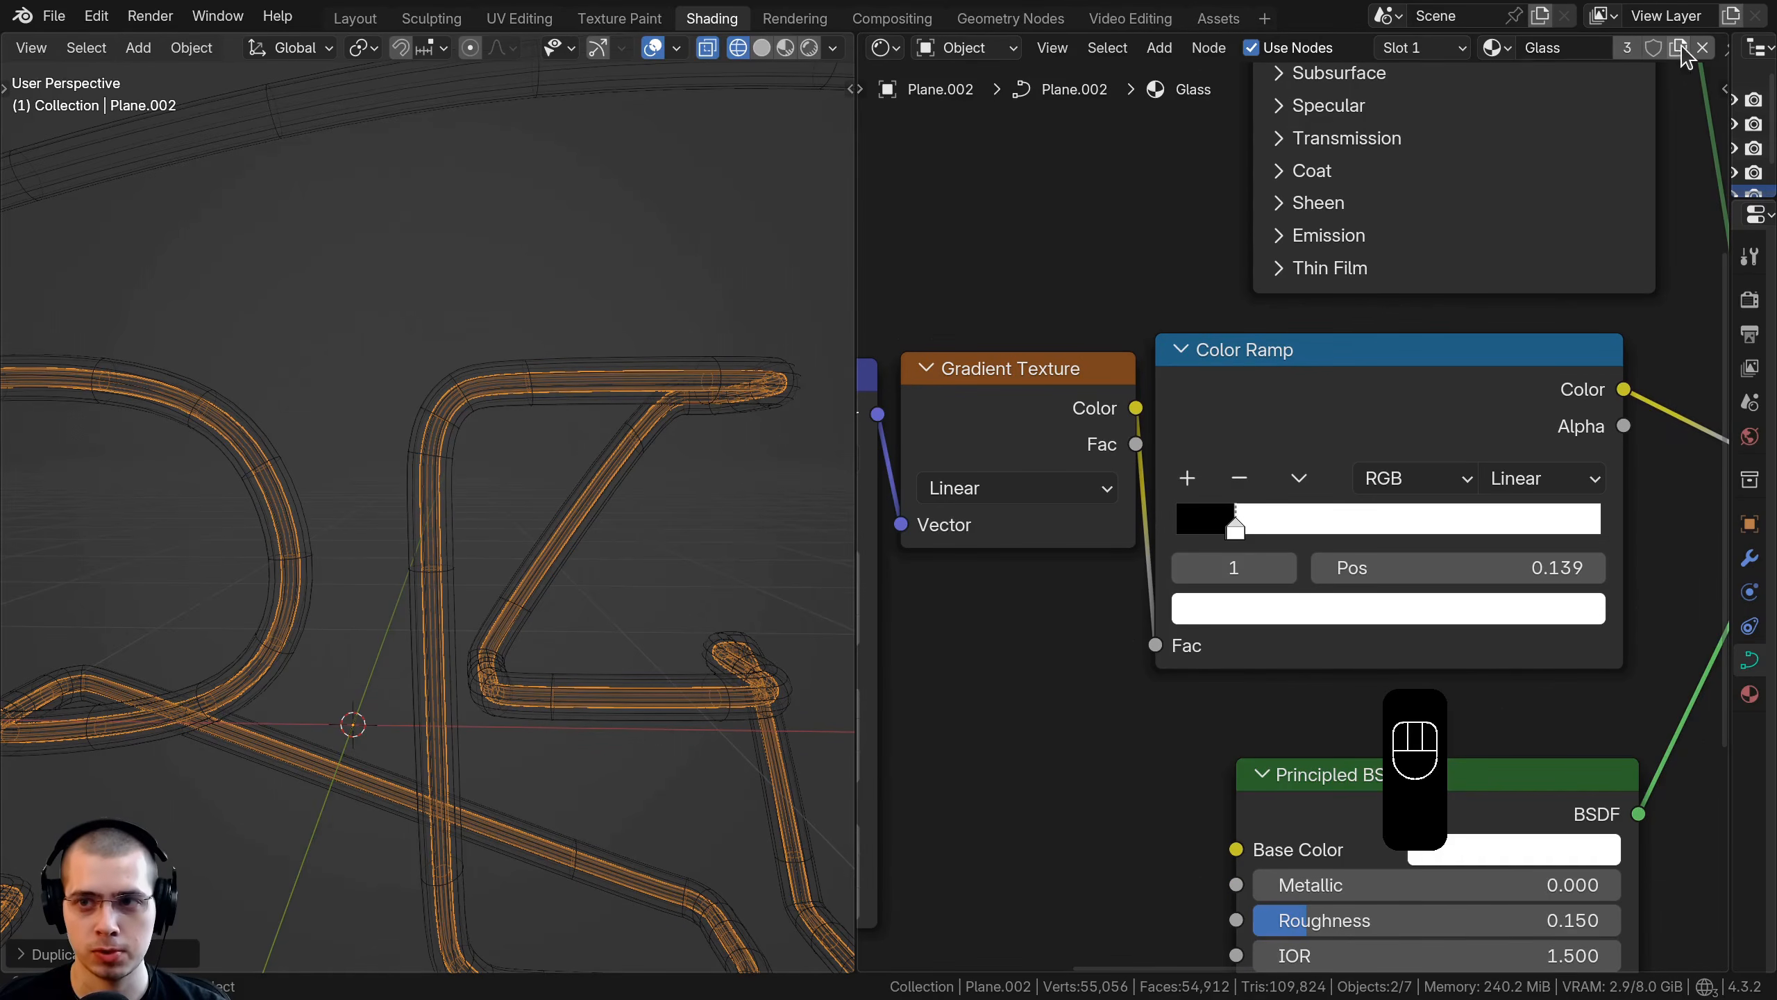
{"action": "left_click", "coordinate": [1701, 48]}
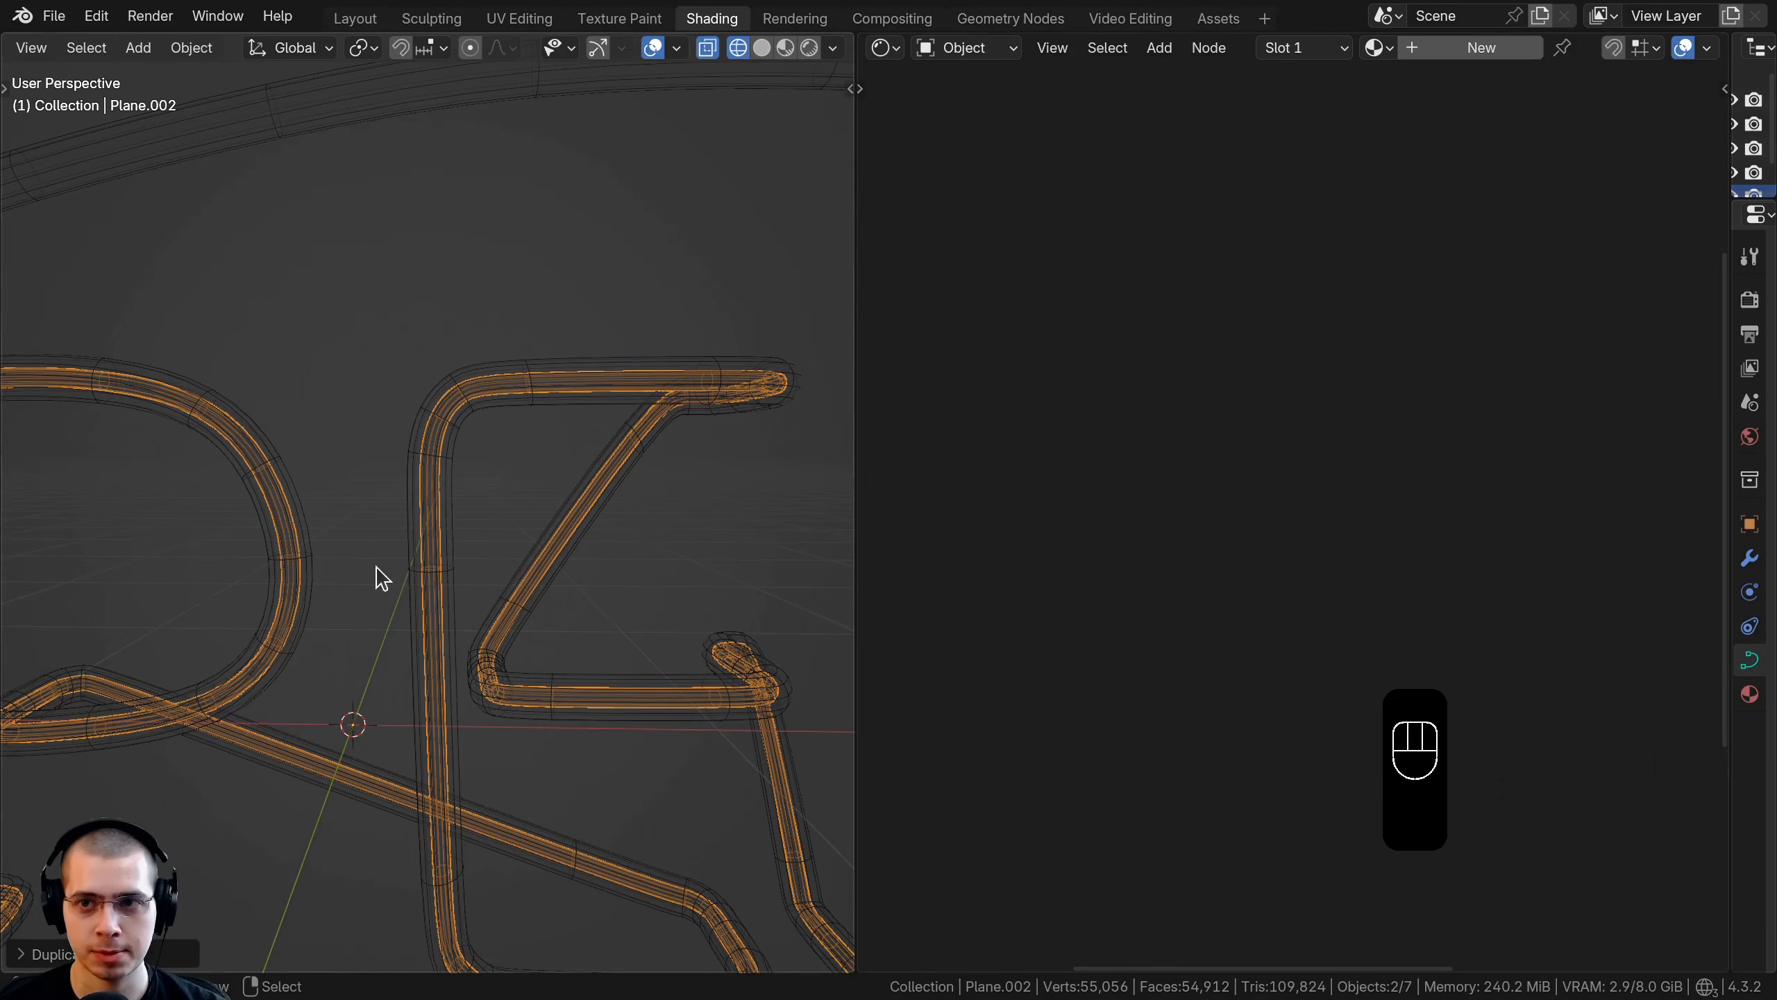
{"action": "left_click", "coordinate": [1481, 50]}
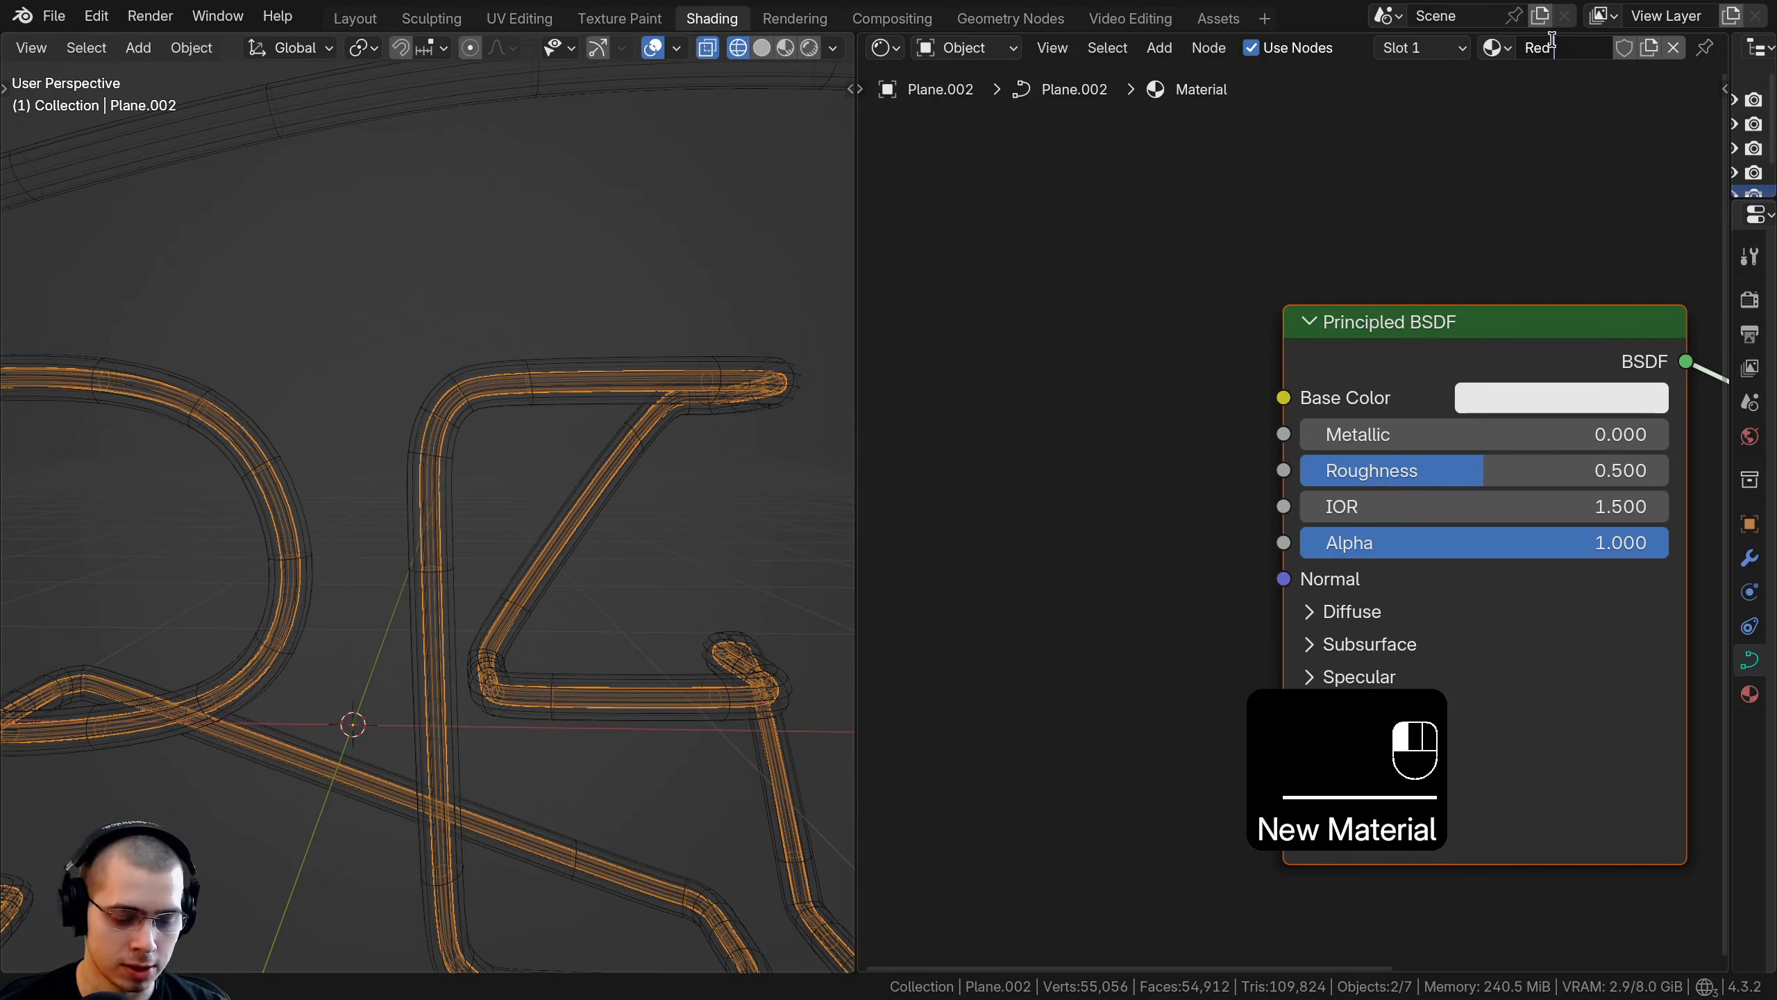
Return the viewport to Rendered shading and set the Red Glow material's Emission Strength to 1.000
{"action": "key", "text": "z"}
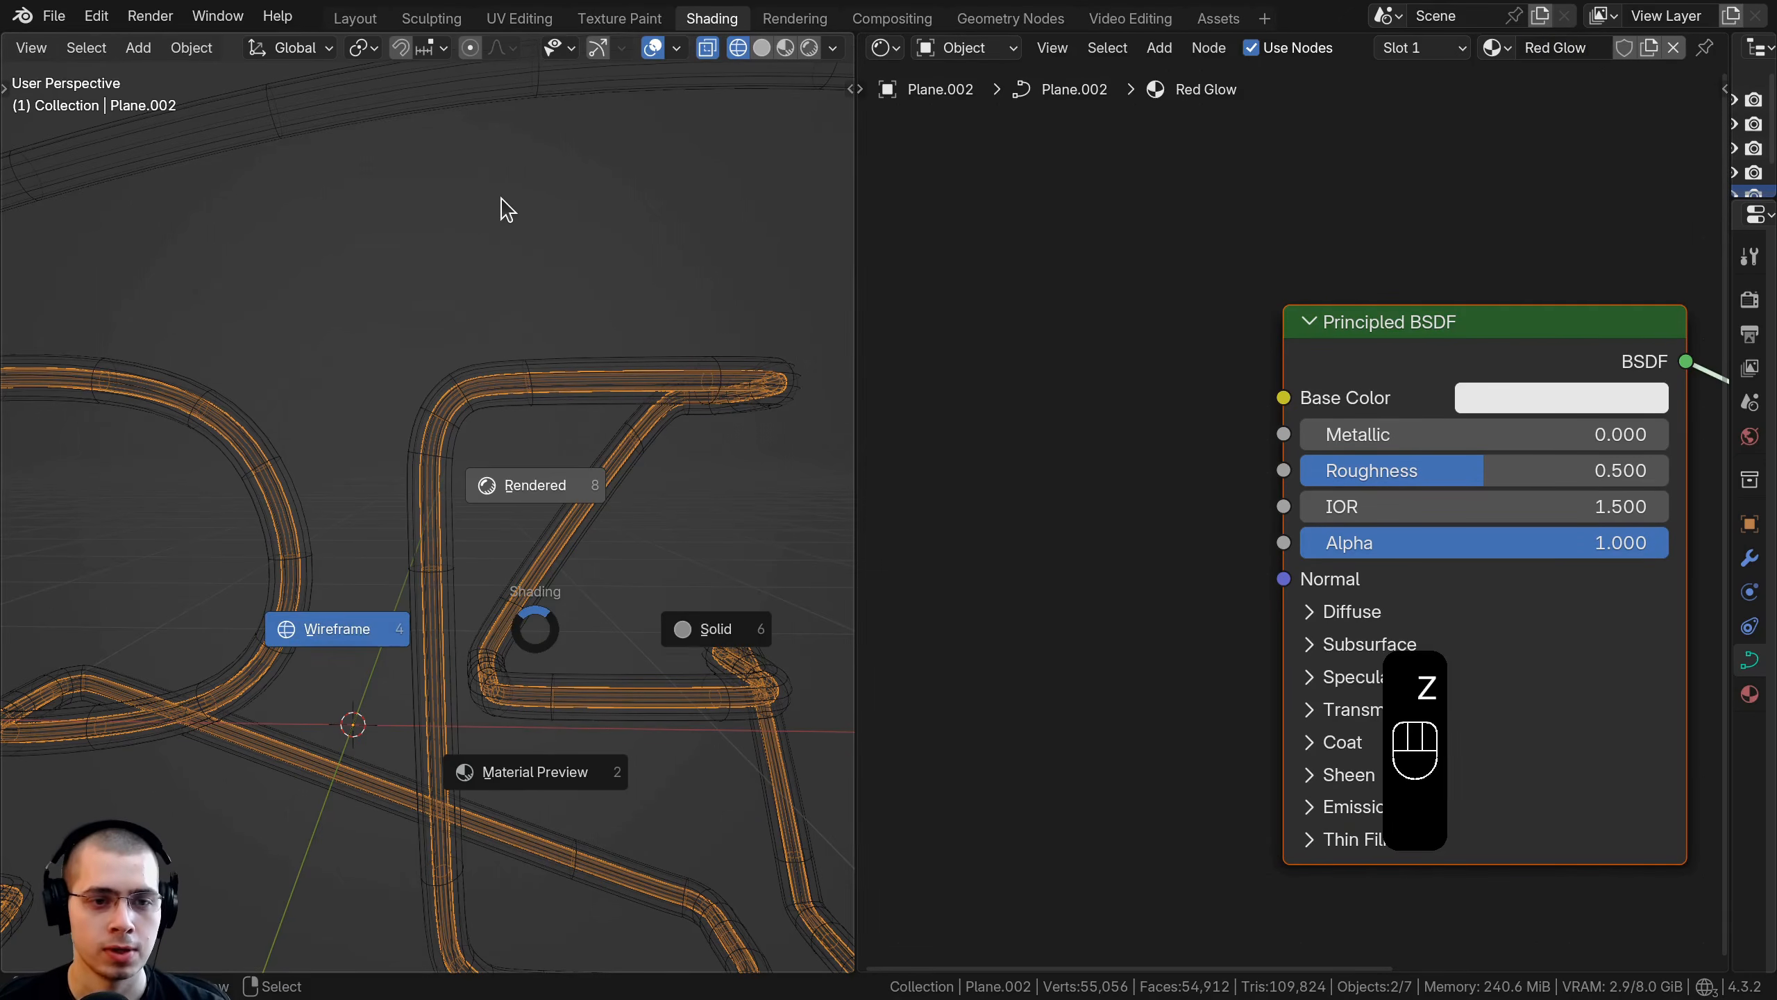
{"action": "left_click", "coordinate": [499, 206]}
{"action": "left_click_drag", "start_coordinate": [849, 293], "coordinate": [662, 292]}
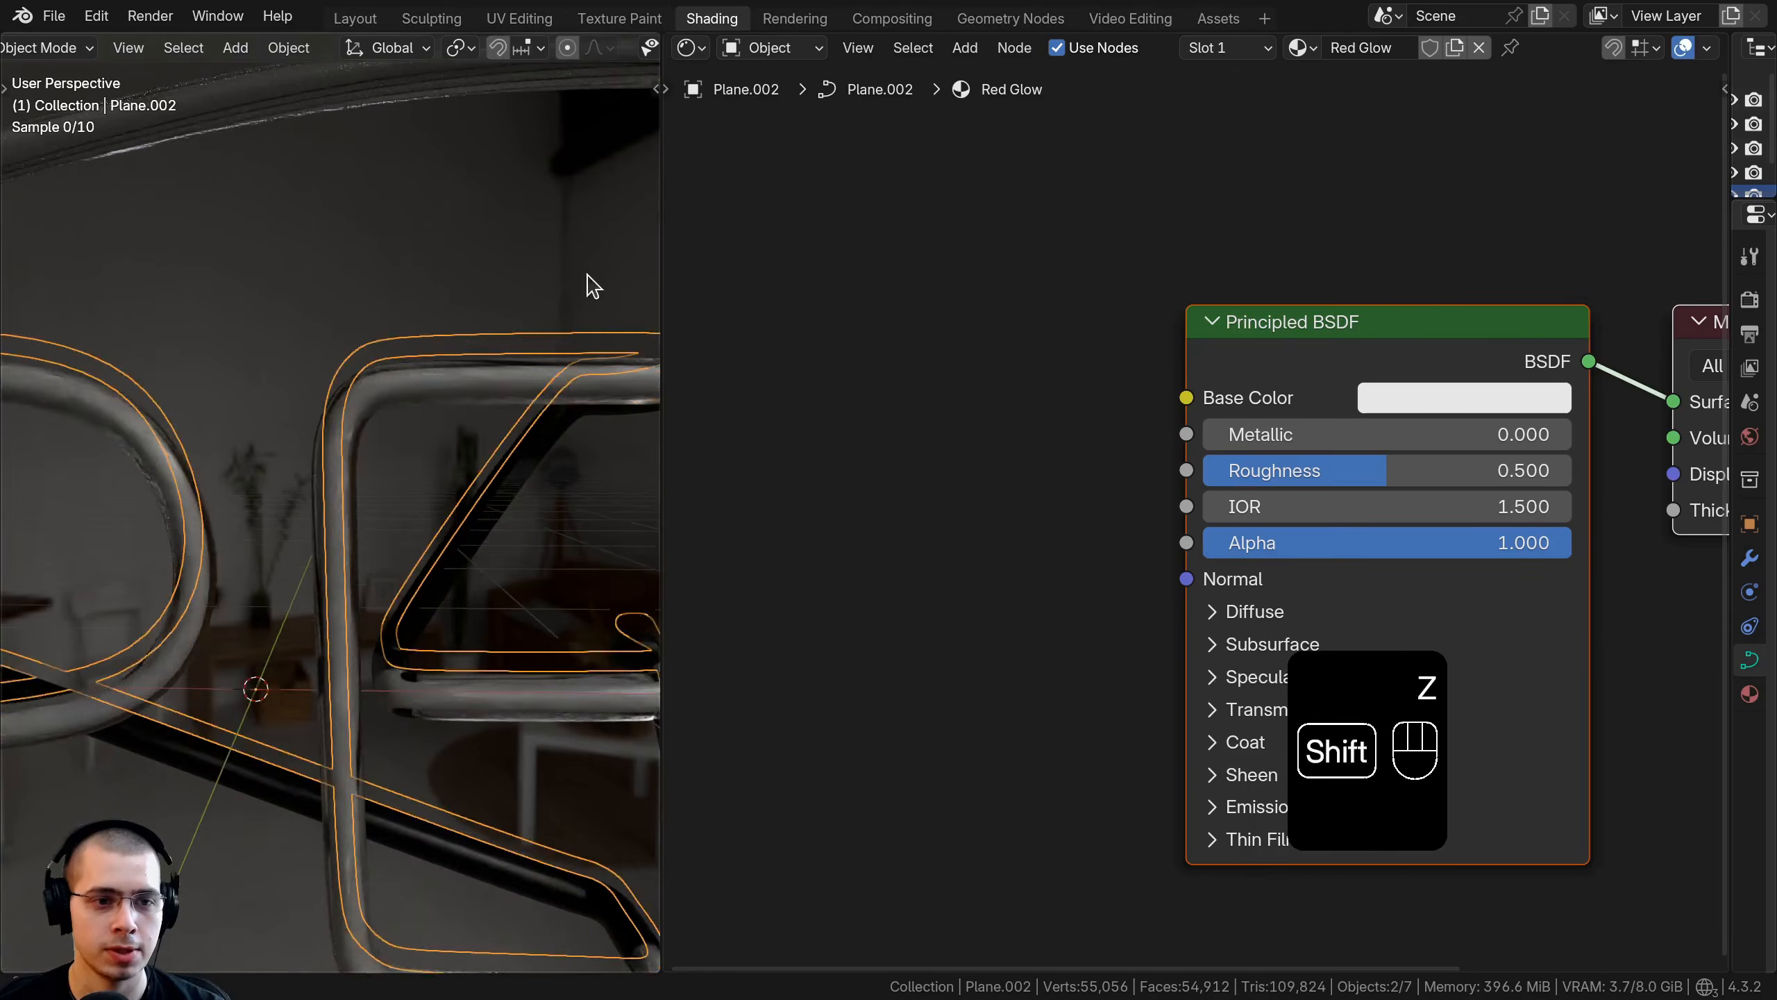
{"action": "key", "text": "Home"}
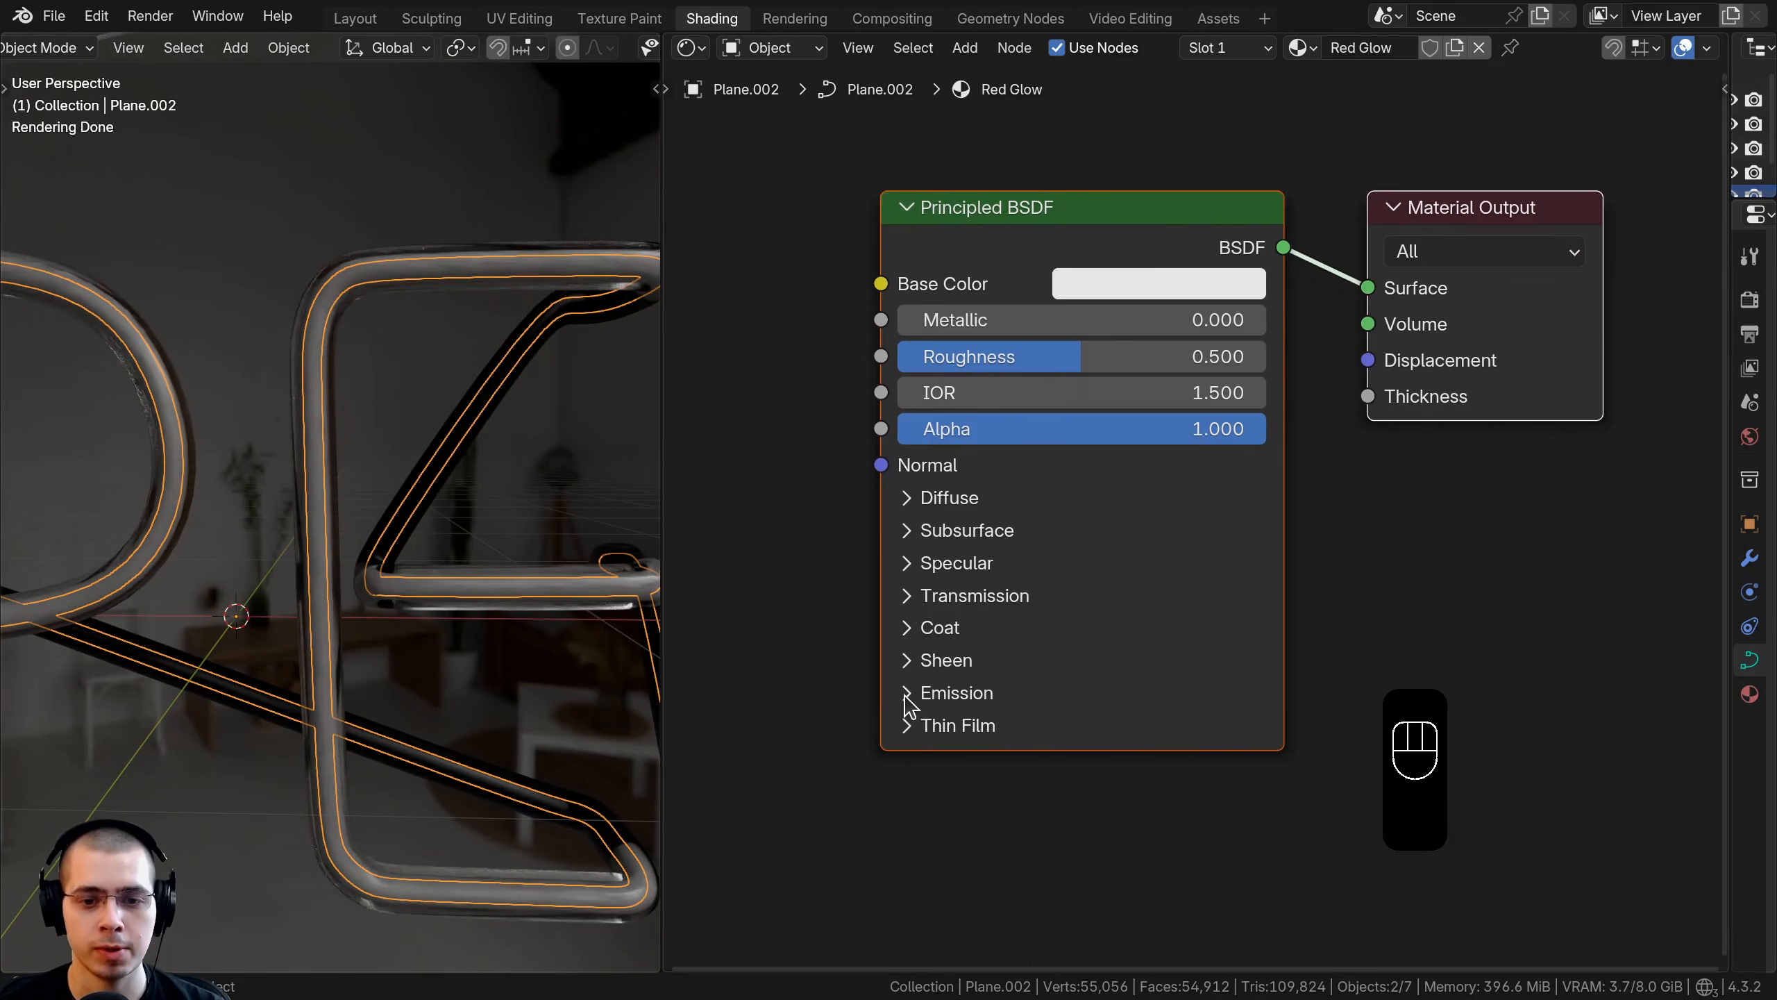
{"action": "left_click", "coordinate": [905, 695]}
{"action": "middle_click_drag", "start_coordinate": [942, 915], "coordinate": [931, 756]}
{"action": "left_click", "coordinate": [972, 609]}
{"action": "type", "text": "1"}
{"action": "key", "text": "Return"}
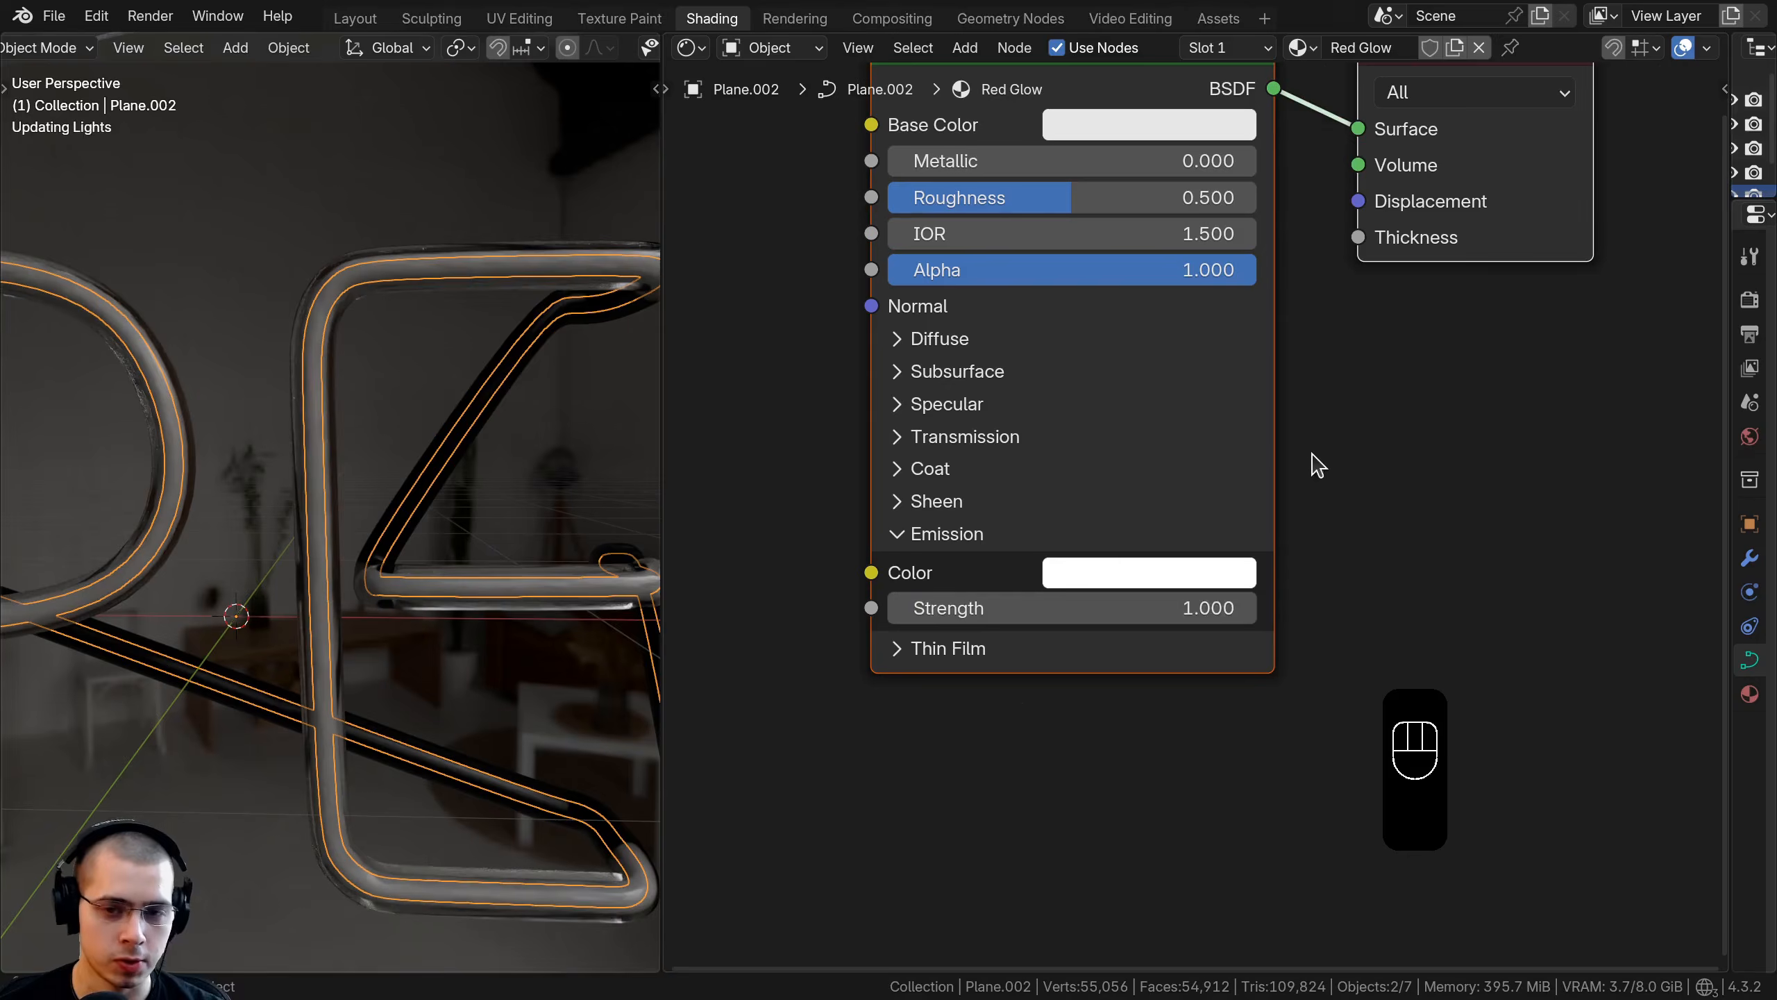
Set the Red Glow material's Emission Color to red and deselect everything to preview the glow
{"action": "key", "text": "Home"}
{"action": "left_click", "coordinate": [1207, 732]}
{"action": "left_click_drag", "start_coordinate": [1209, 369], "coordinate": [1206, 415]}
{"action": "scroll", "coordinate": [435, 578], "scroll_direction": "down", "scroll_amount": 3}
{"action": "mouse_move", "coordinate": [419, 577]}
{"action": "middle_mouse_down"}
{"action": "mouse_move", "coordinate": [478, 584]}
{"action": "mouse_move", "coordinate": [440, 553]}
{"action": "middle_mouse_up"}
{"action": "scroll", "coordinate": [434, 462], "scroll_direction": "up", "scroll_amount": 5}
{"action": "key", "text": "a"}
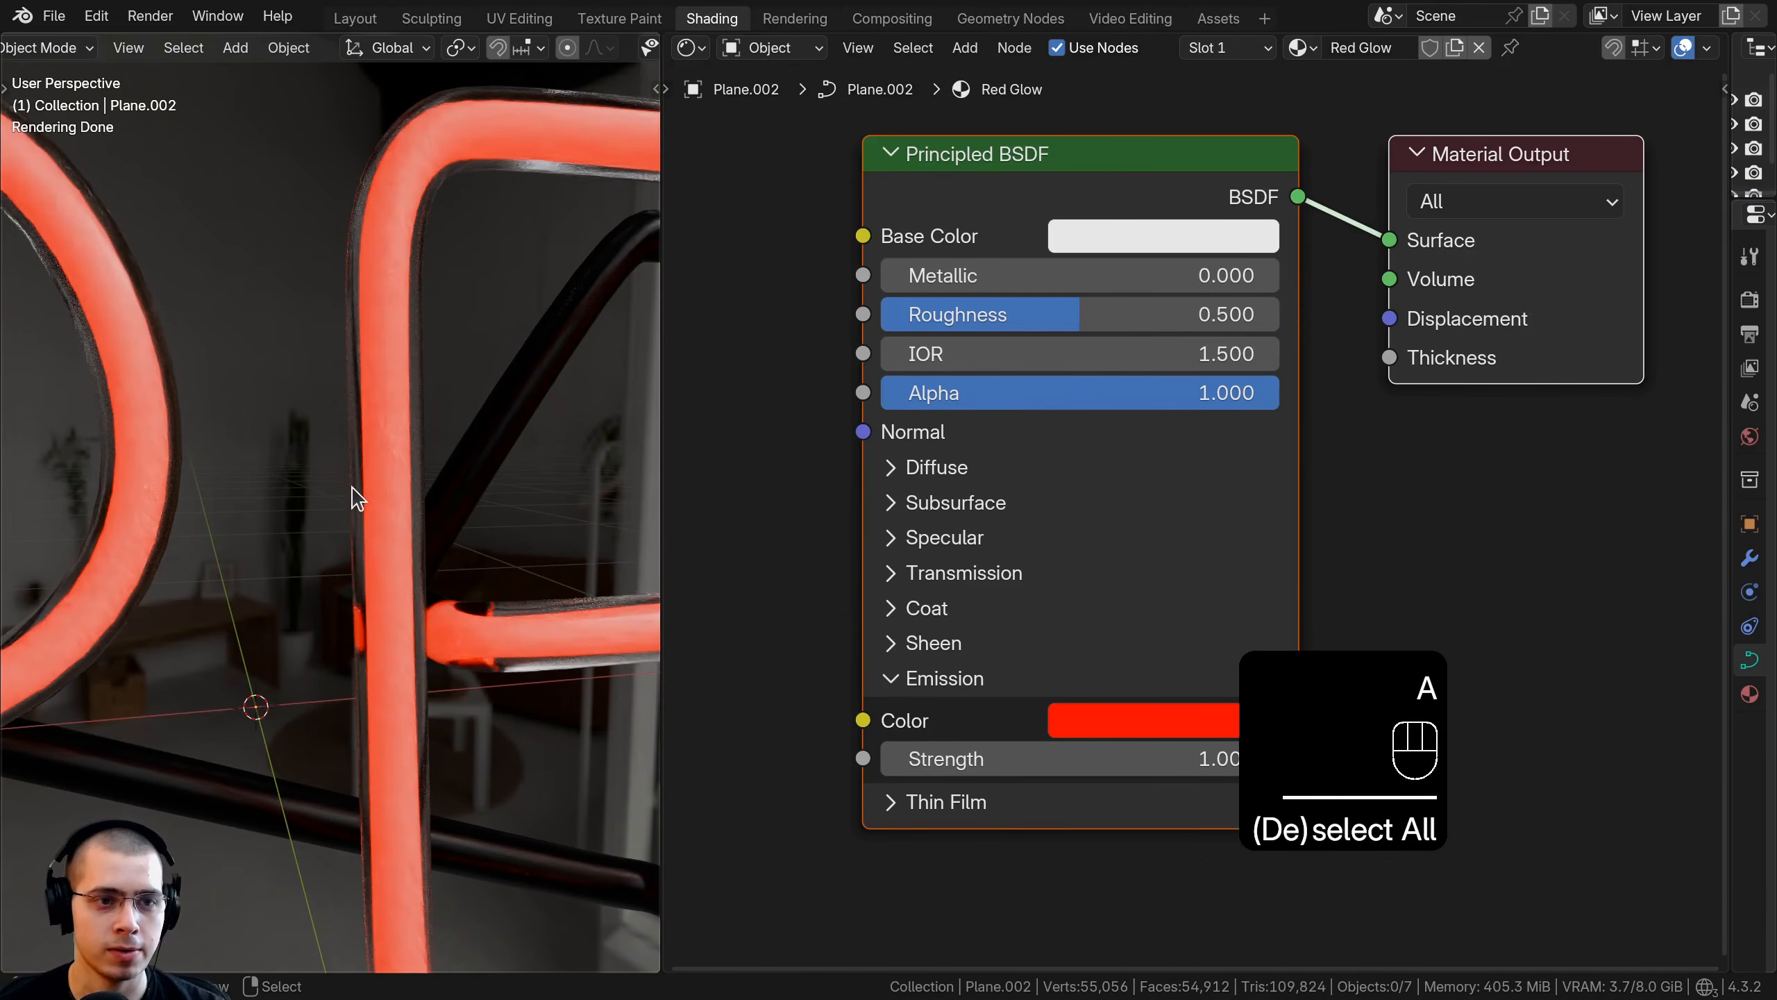
Select the oval border curve around the lettering and duplicate it in place
{"action": "scroll", "coordinate": [386, 420], "scroll_direction": "down", "scroll_amount": 6}
{"action": "middle_click_drag", "start_coordinate": [389, 452], "coordinate": [242, 498]}
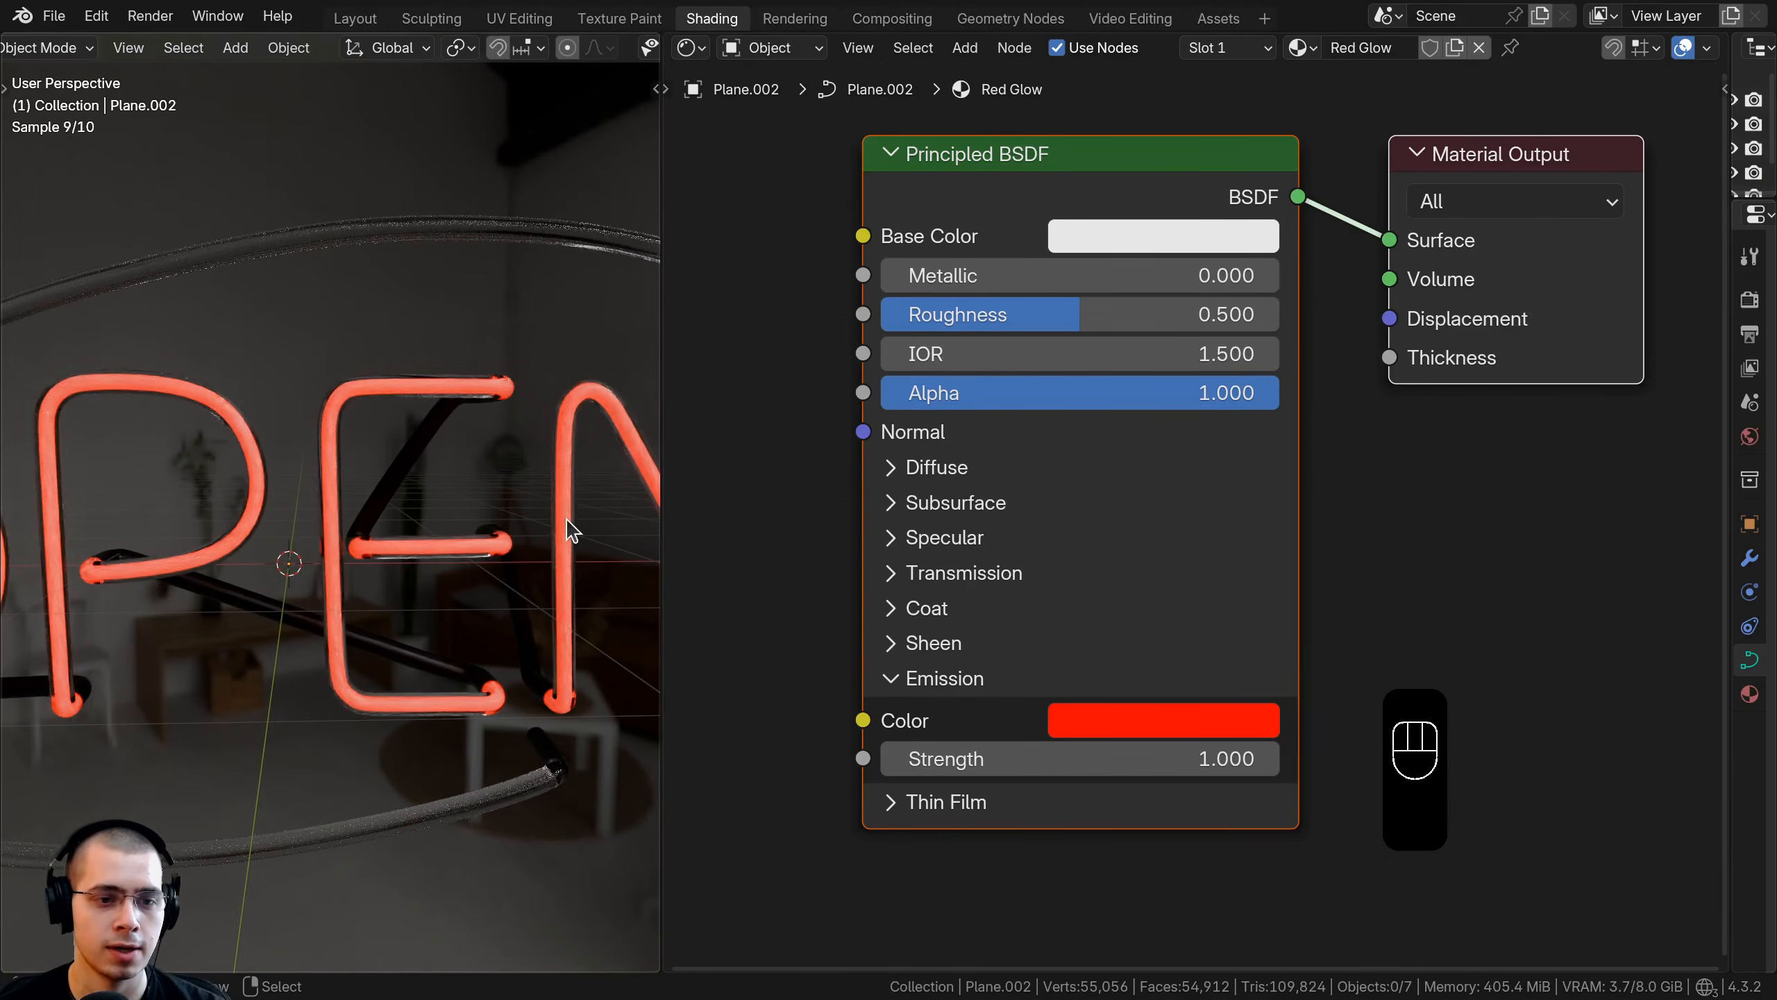
{"action": "scroll", "coordinate": [496, 517], "scroll_direction": "down", "scroll_amount": 4}
{"action": "middle_click_drag", "start_coordinate": [390, 442], "coordinate": [396, 496], "text": "shift"}
{"action": "scroll", "coordinate": [373, 419], "scroll_direction": "up", "scroll_amount": 3}
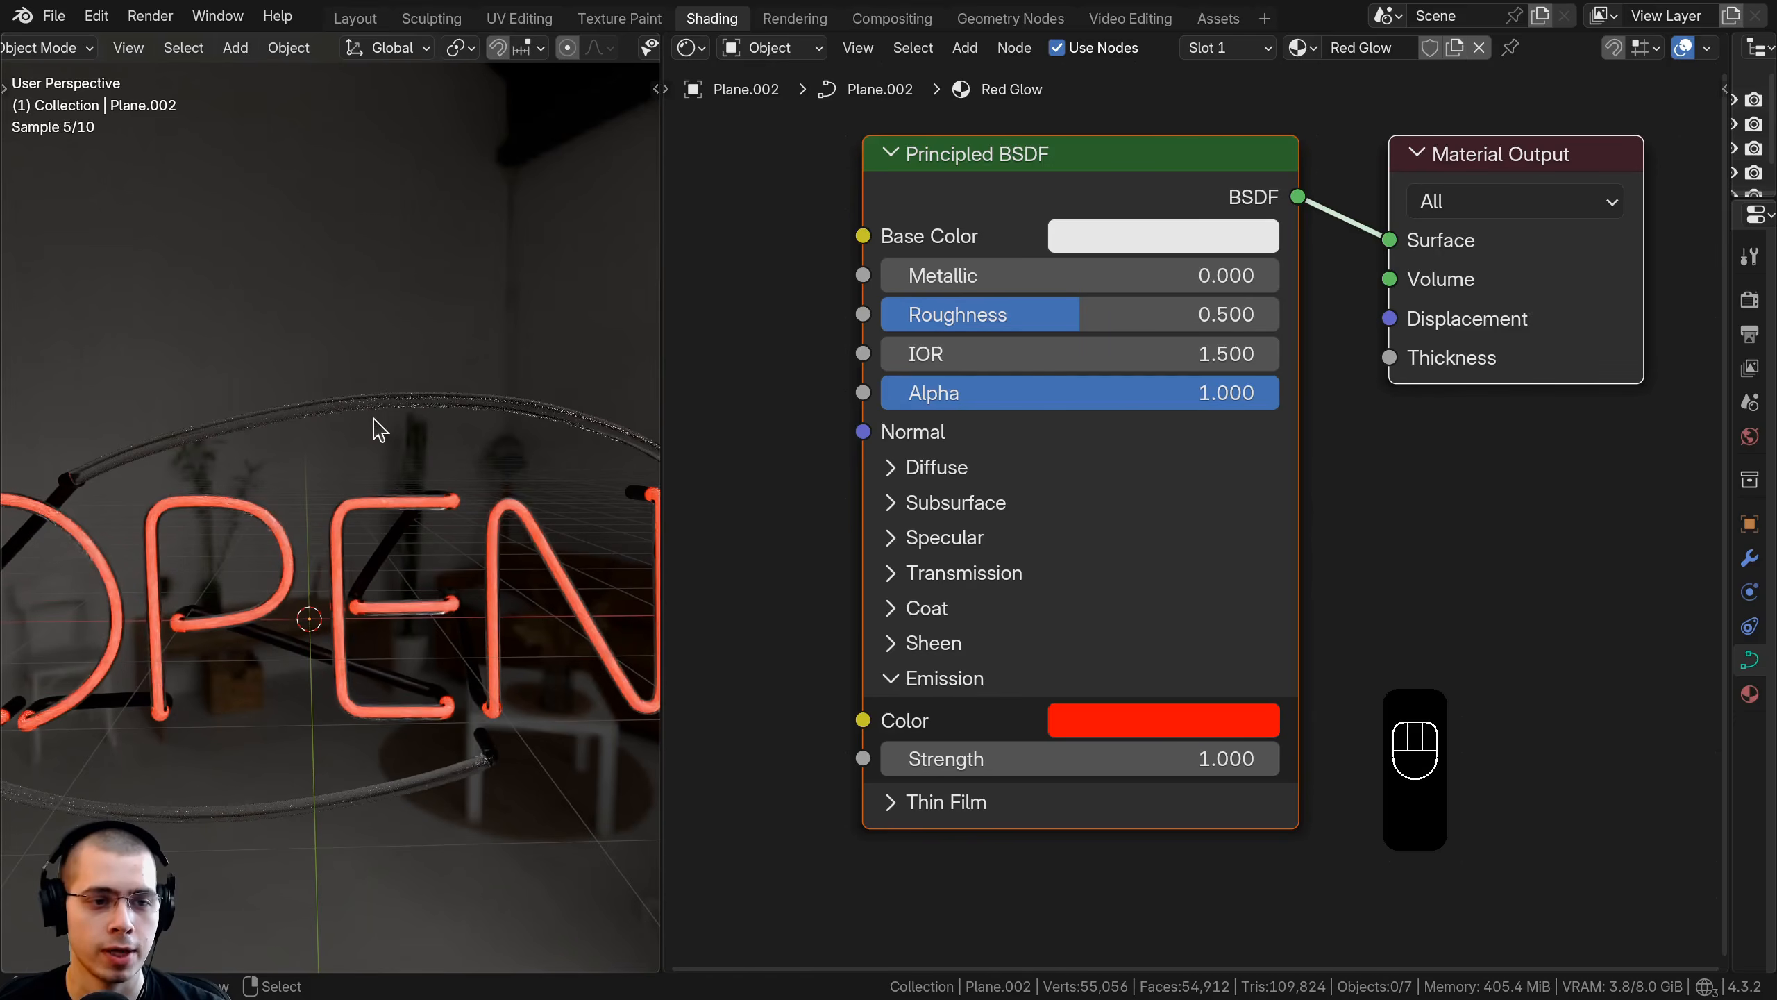
{"action": "left_click", "coordinate": [377, 409]}
{"action": "key", "text": "shift+d"}
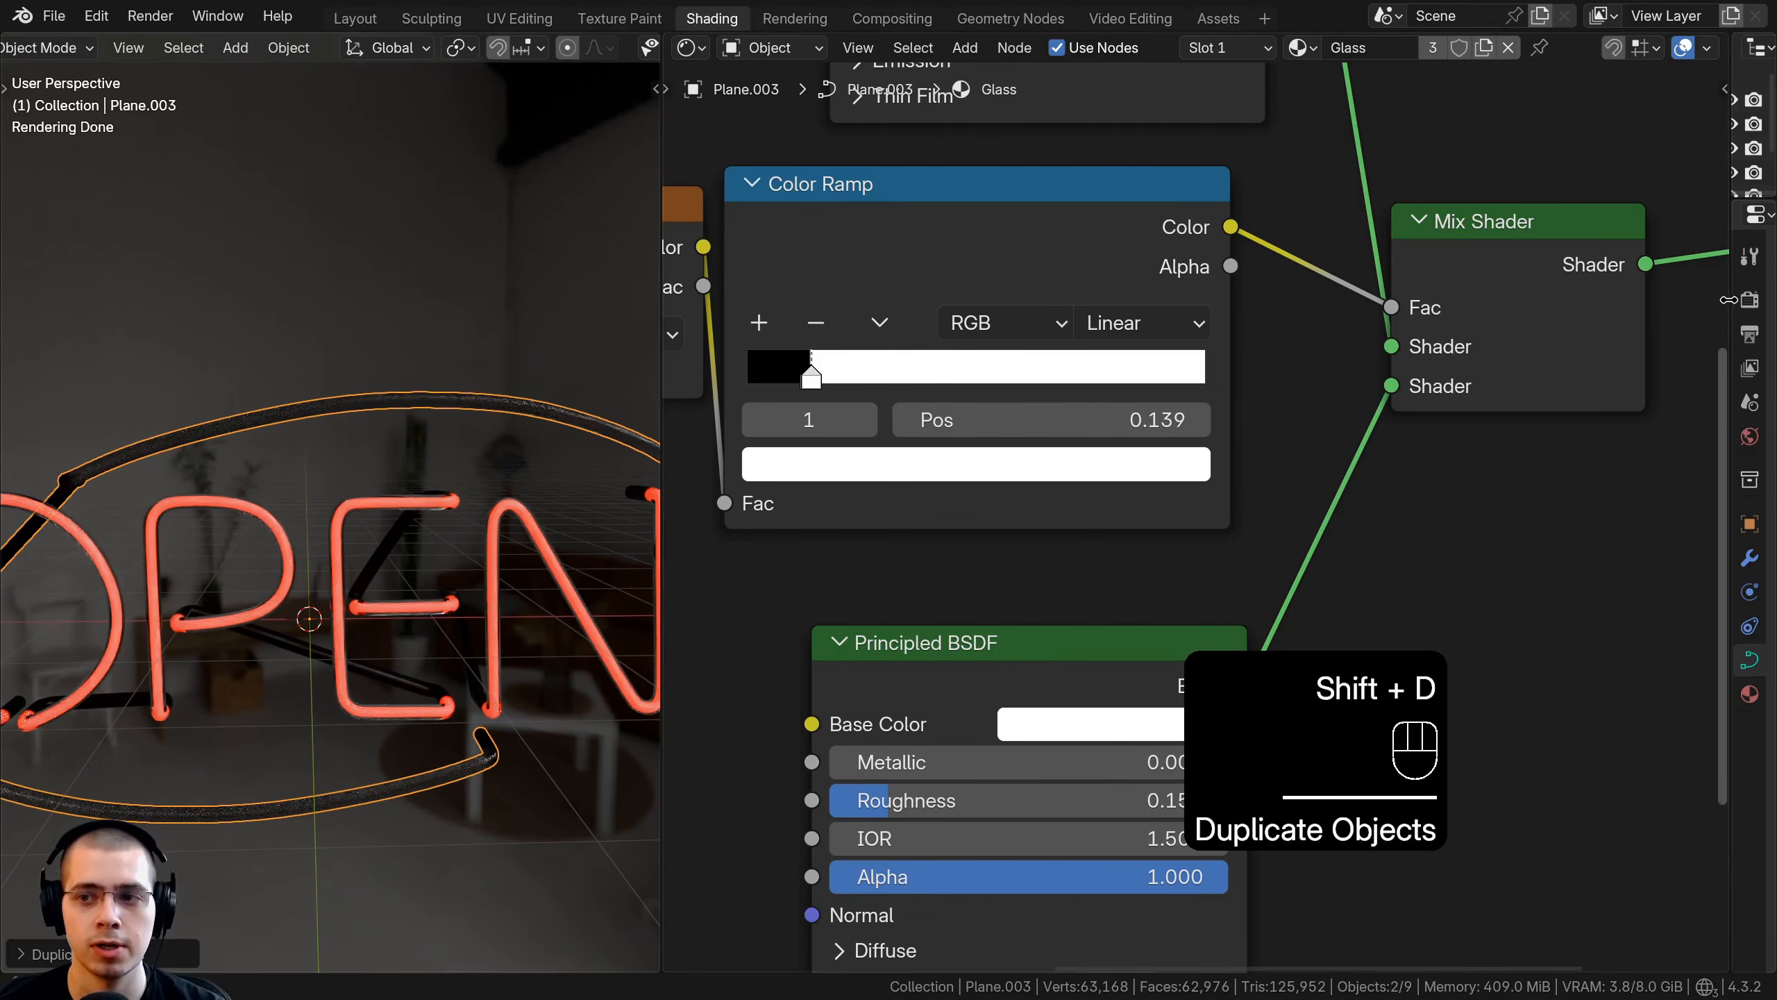
Copy the bevel depth of the inner lettering tube onto one of the overlapping oval border curves, making it 0.027 m
{"action": "left_click_drag", "start_coordinate": [1728, 300], "coordinate": [1237, 315]}
{"action": "left_click_drag", "start_coordinate": [1550, 645], "coordinate": [1553, 645]}
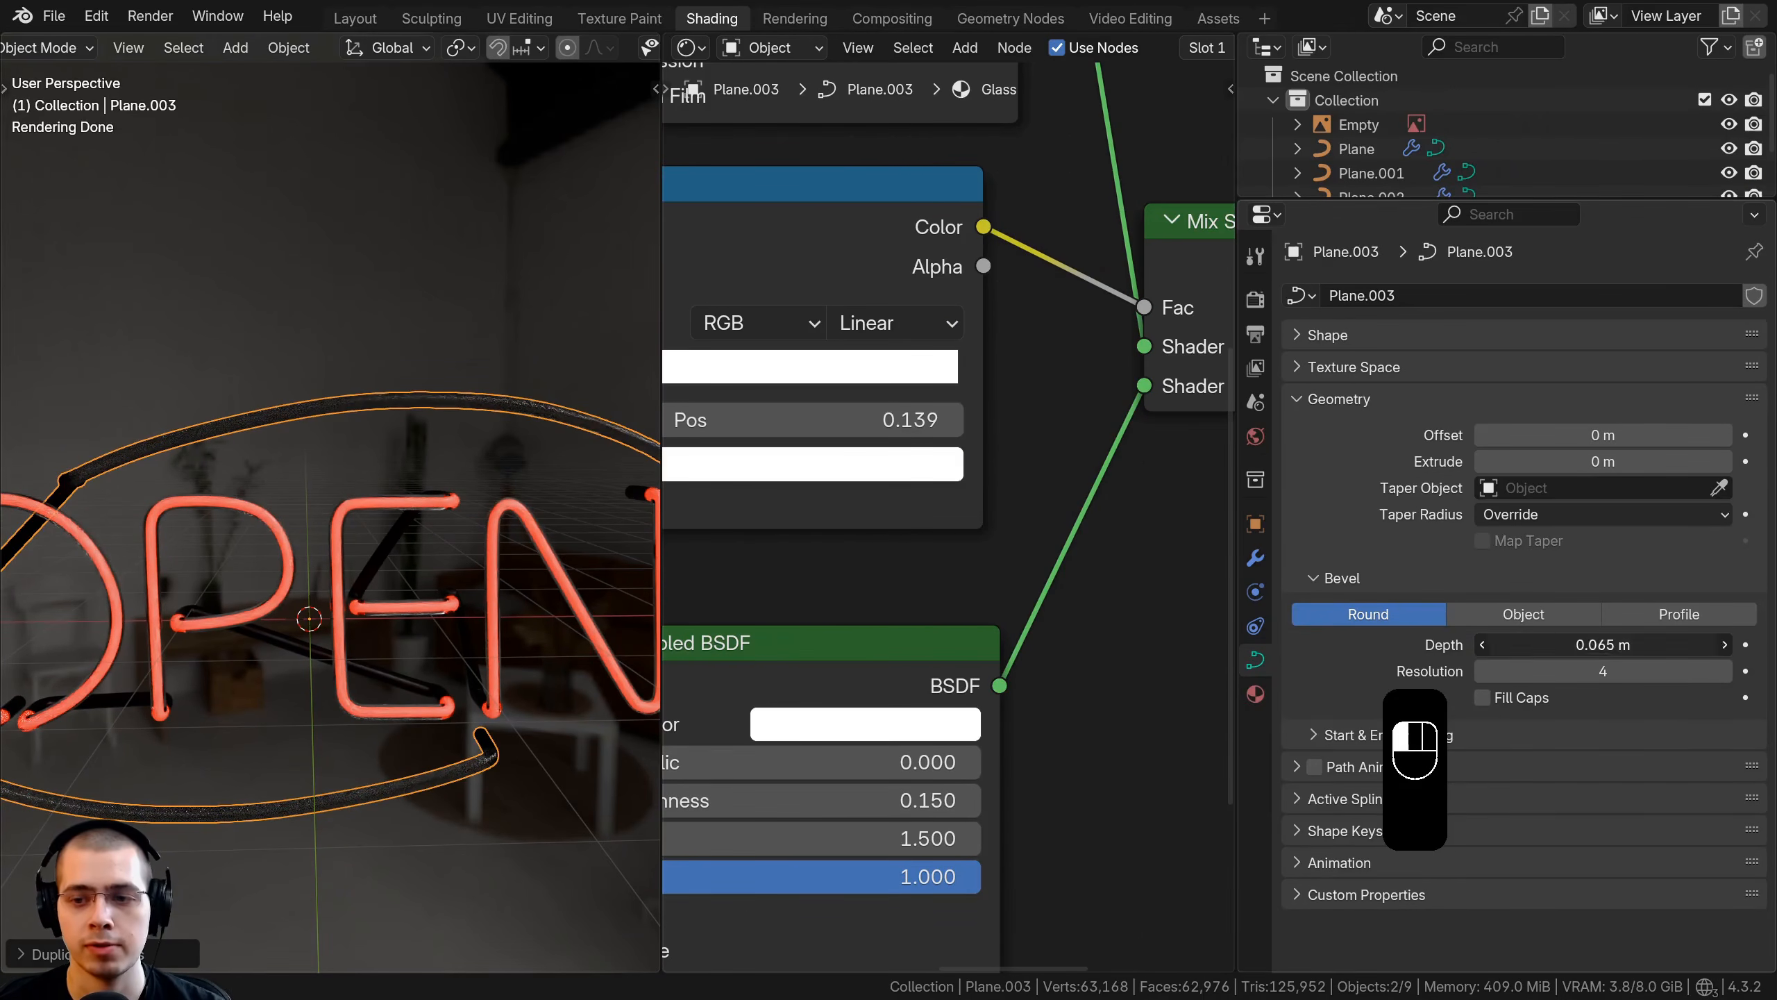
{"action": "left_click", "coordinate": [323, 617]}
{"action": "left_click", "coordinate": [376, 508]}
{"action": "left_click", "coordinate": [376, 508]}
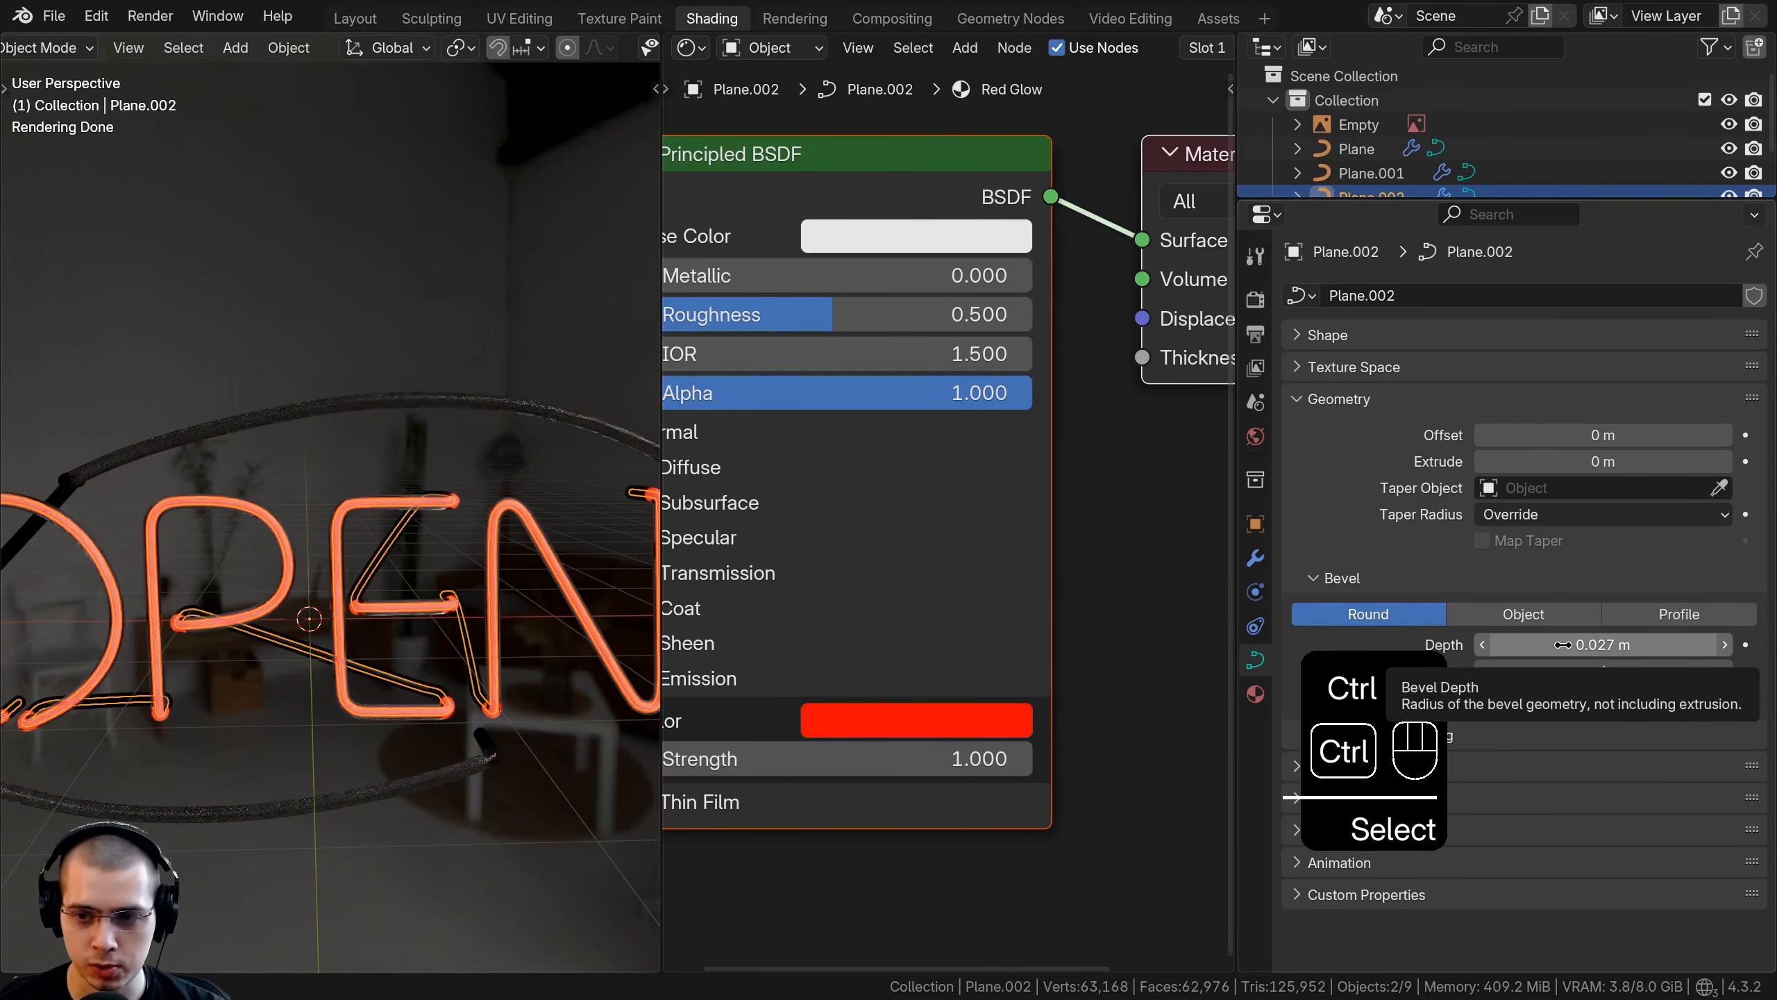
{"action": "key", "text": "ctrl+c"}
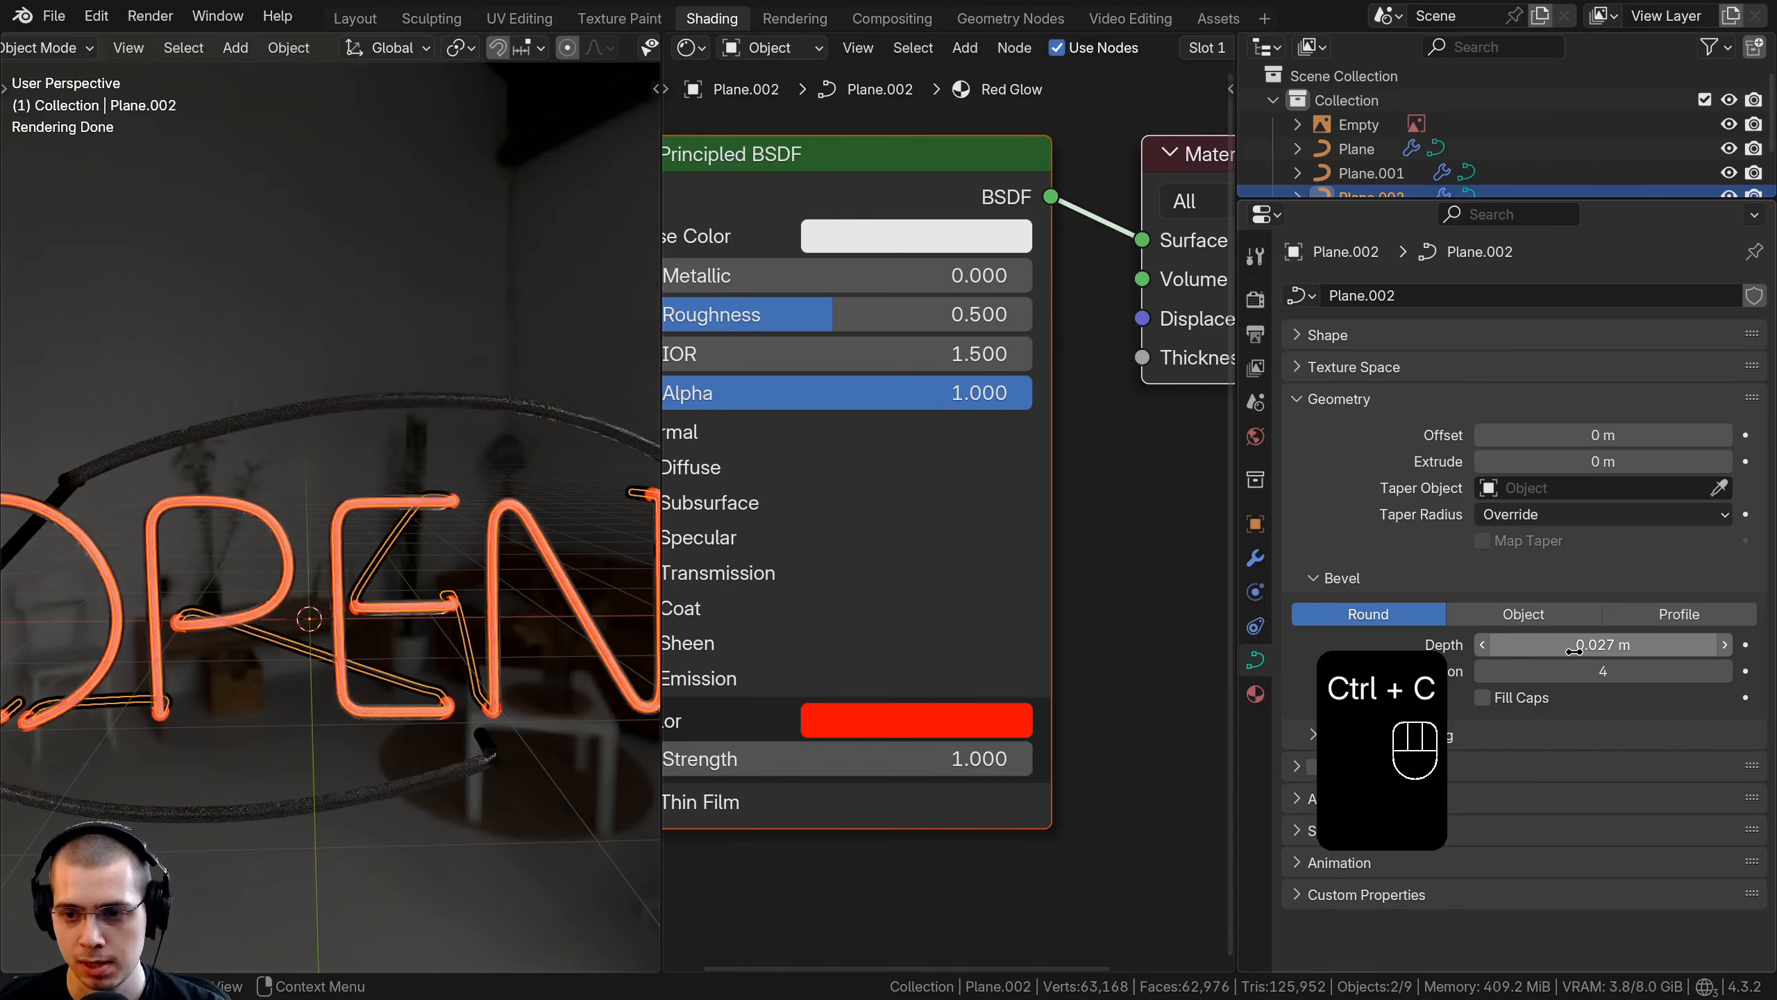
{"action": "left_click", "coordinate": [487, 403]}
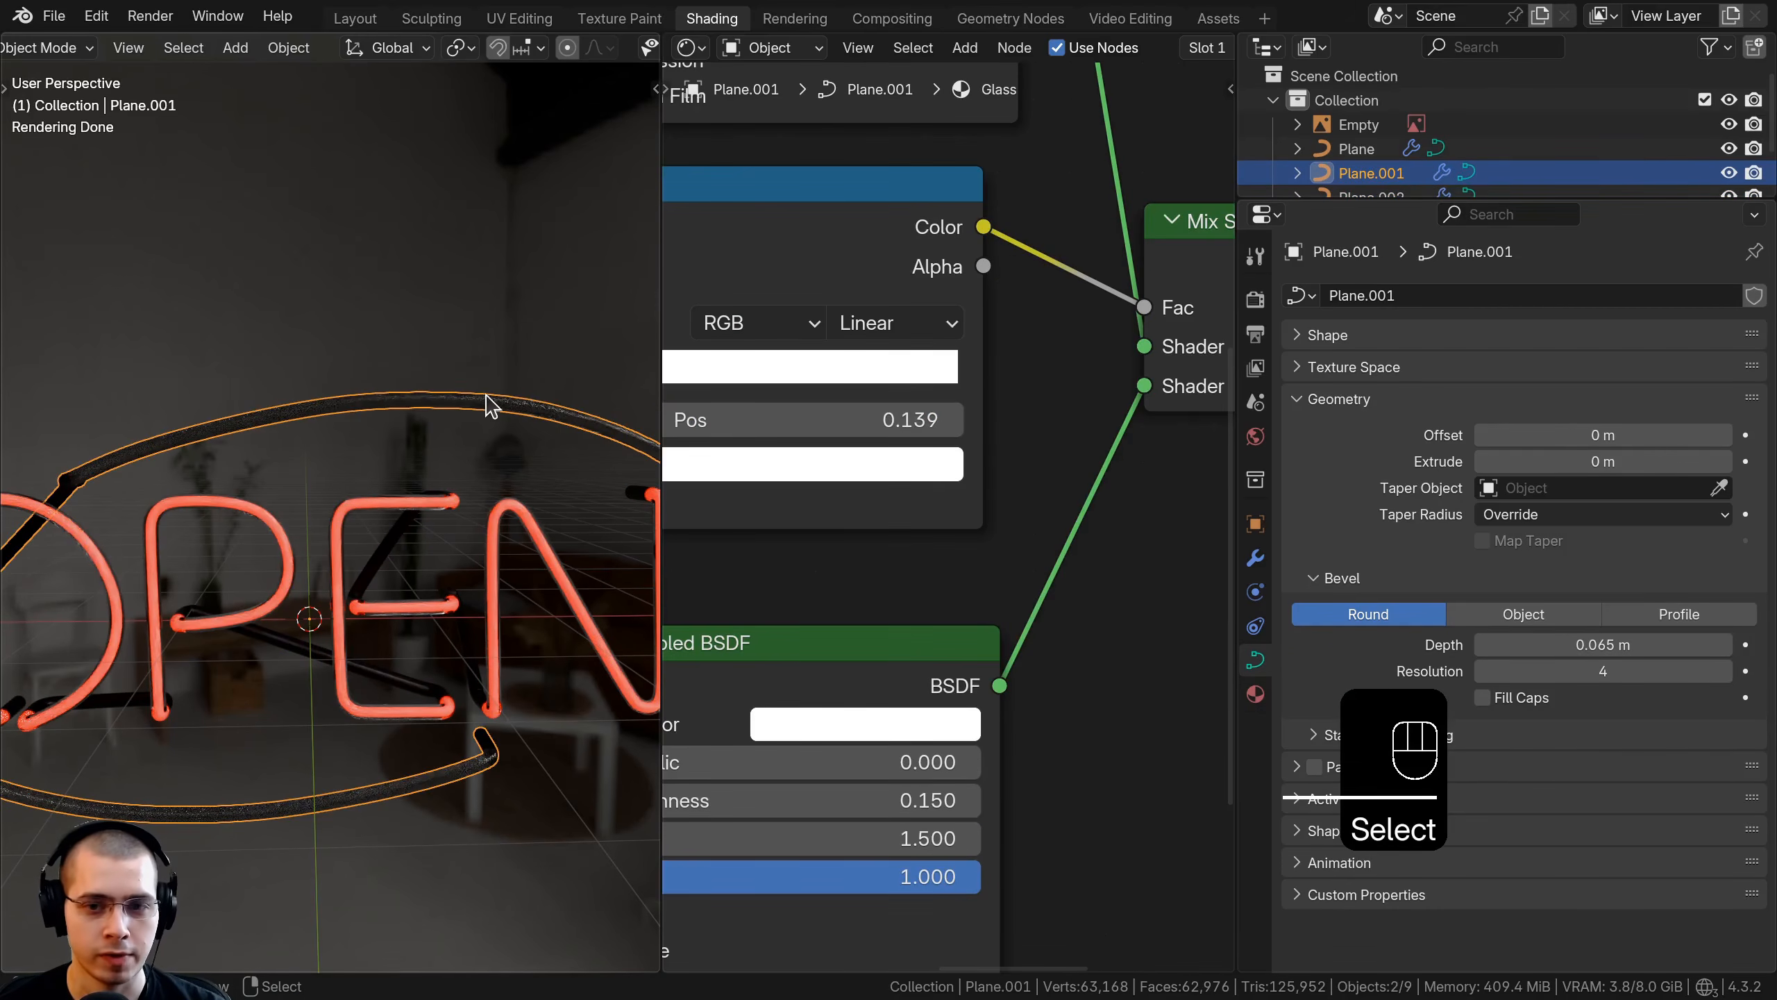
{"action": "key", "text": "ctrl+v"}
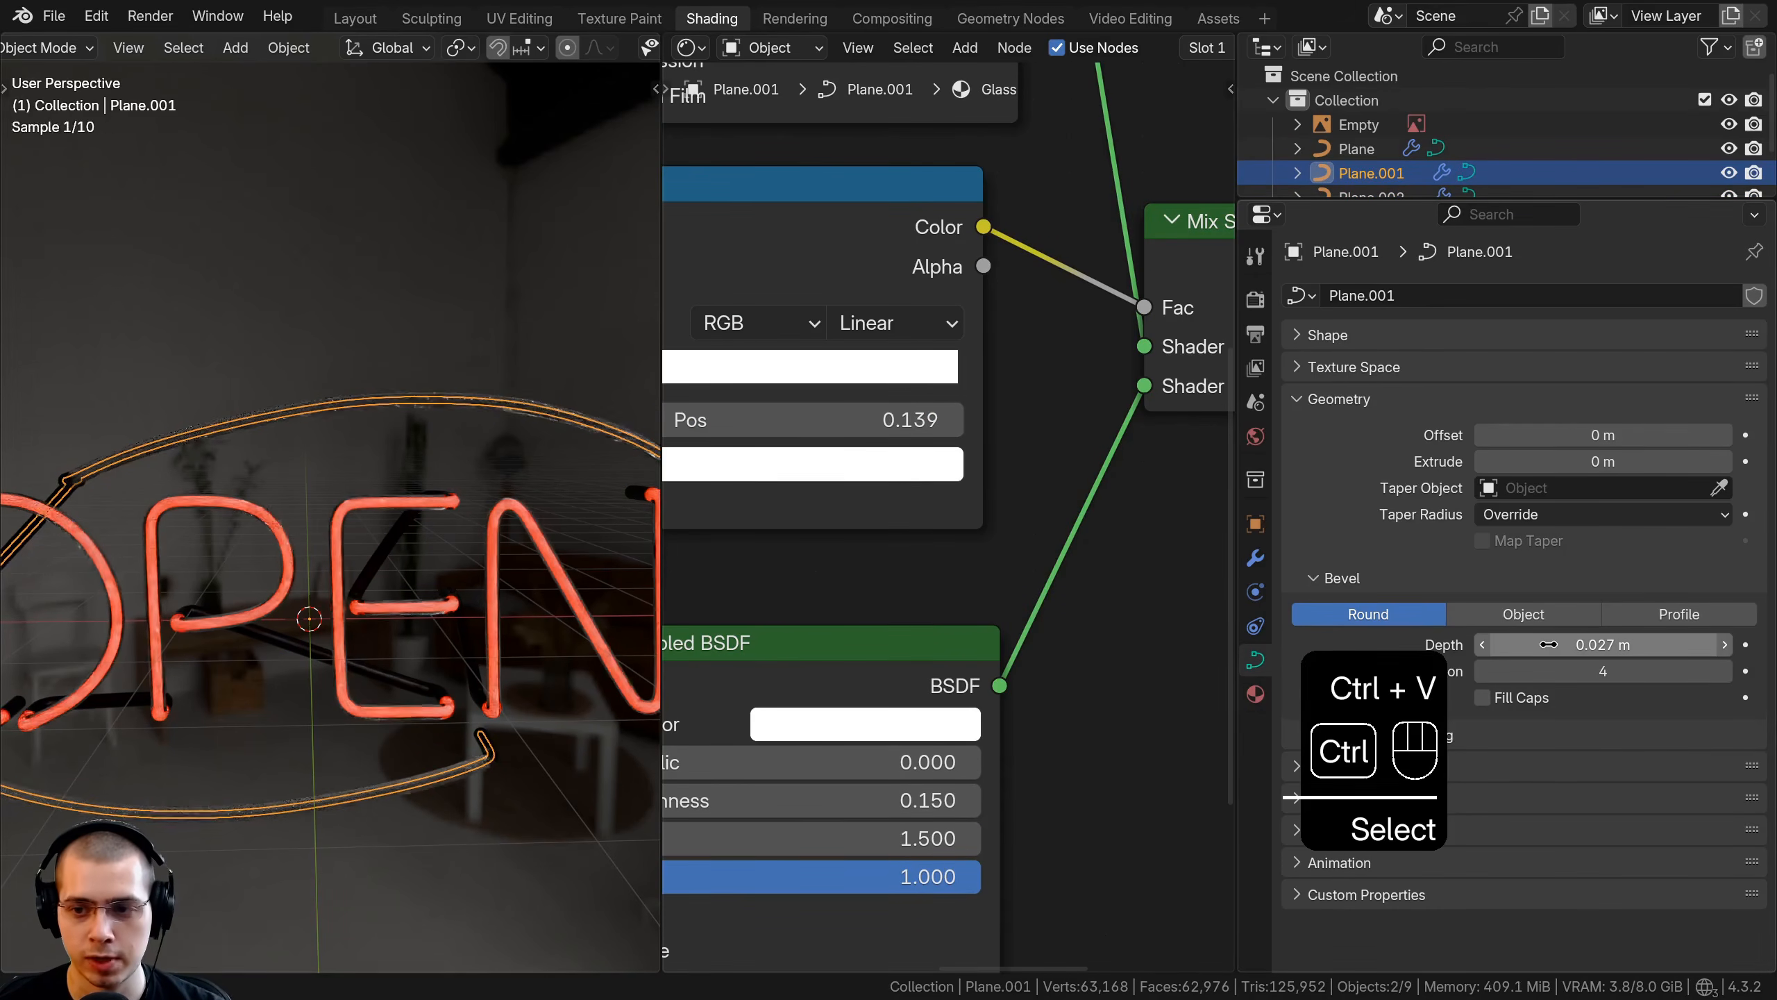
Widen the Shader Editor, unlink the Glass material from the thinner oval curve, and assign it the Red Glow material
{"action": "scroll", "coordinate": [960, 615], "scroll_direction": "down", "scroll_amount": 3}
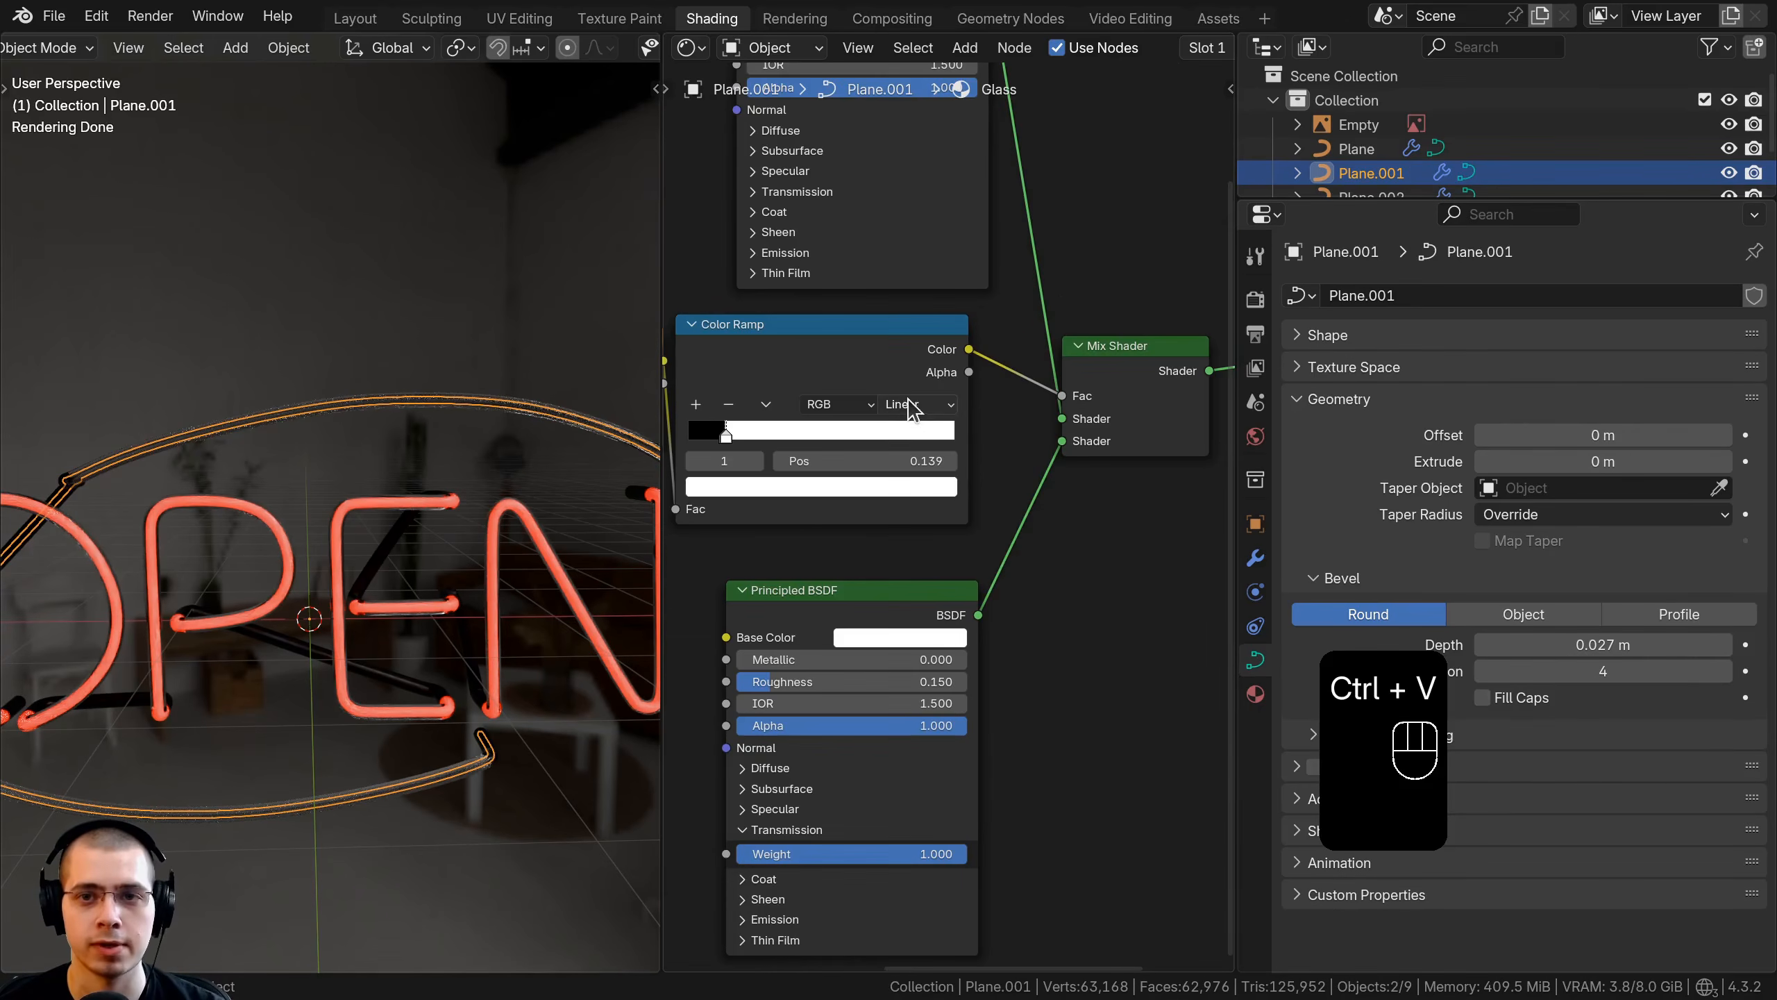
{"action": "left_click_drag", "start_coordinate": [1237, 232], "coordinate": [1665, 242]}
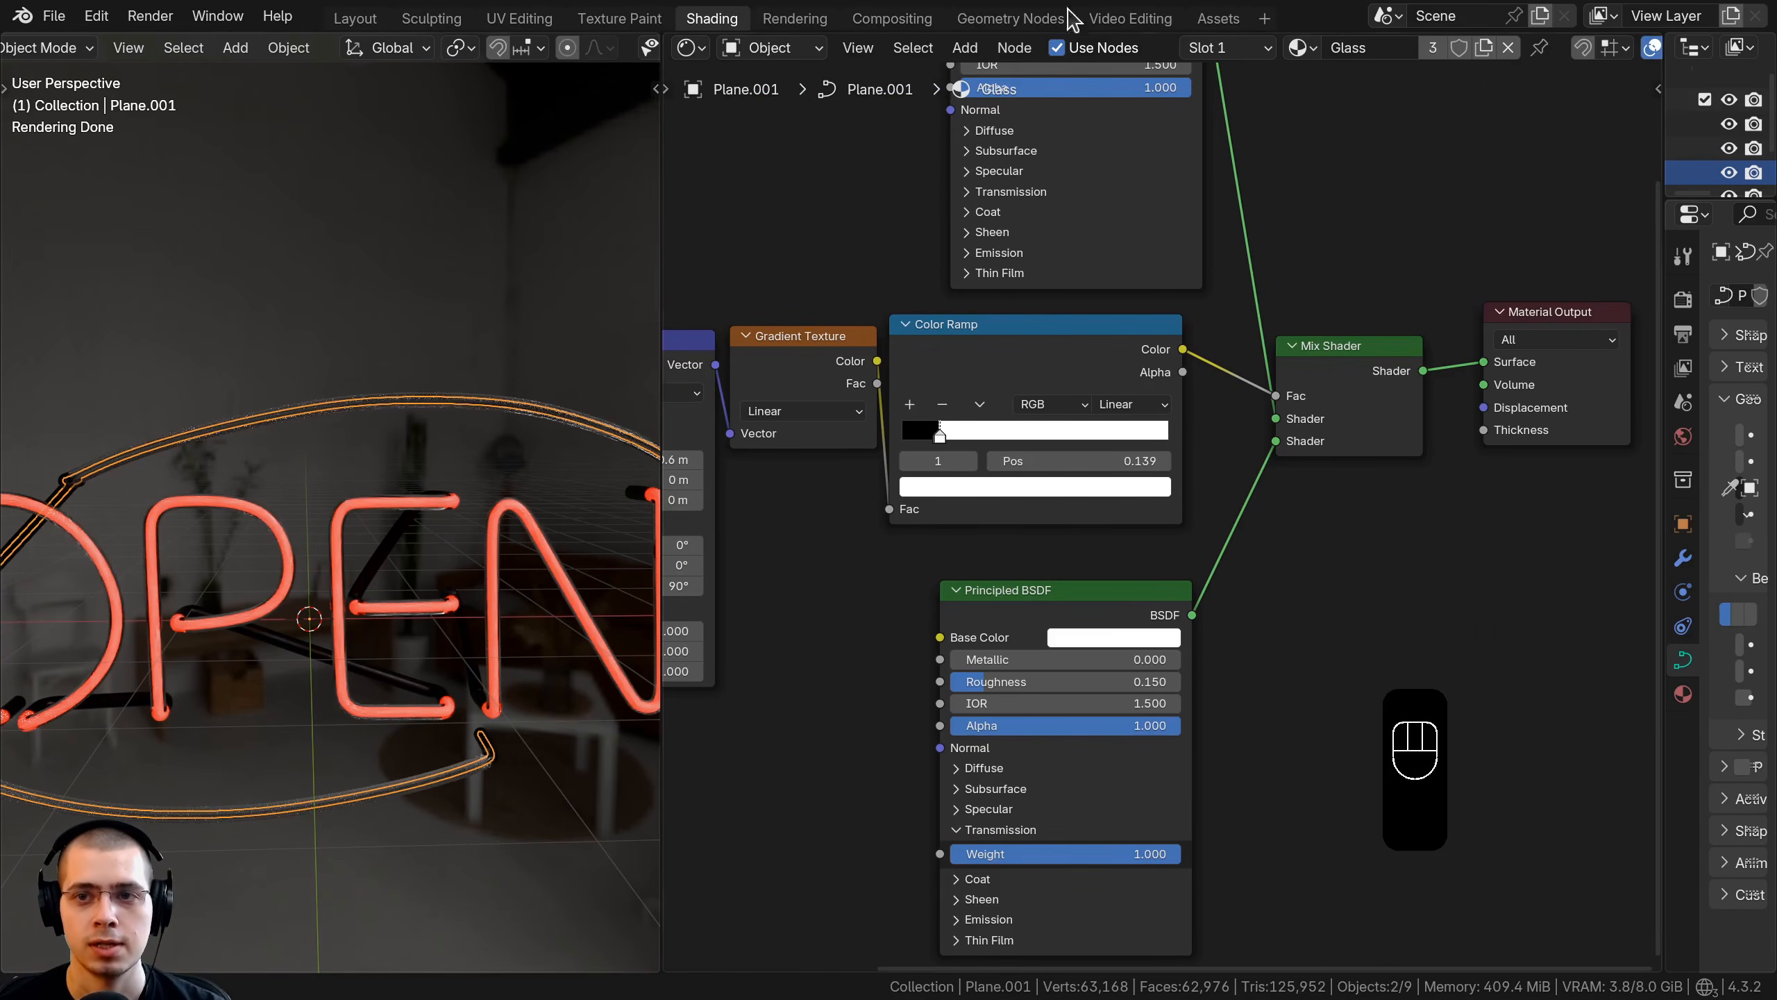
{"action": "left_click", "coordinate": [1508, 48]}
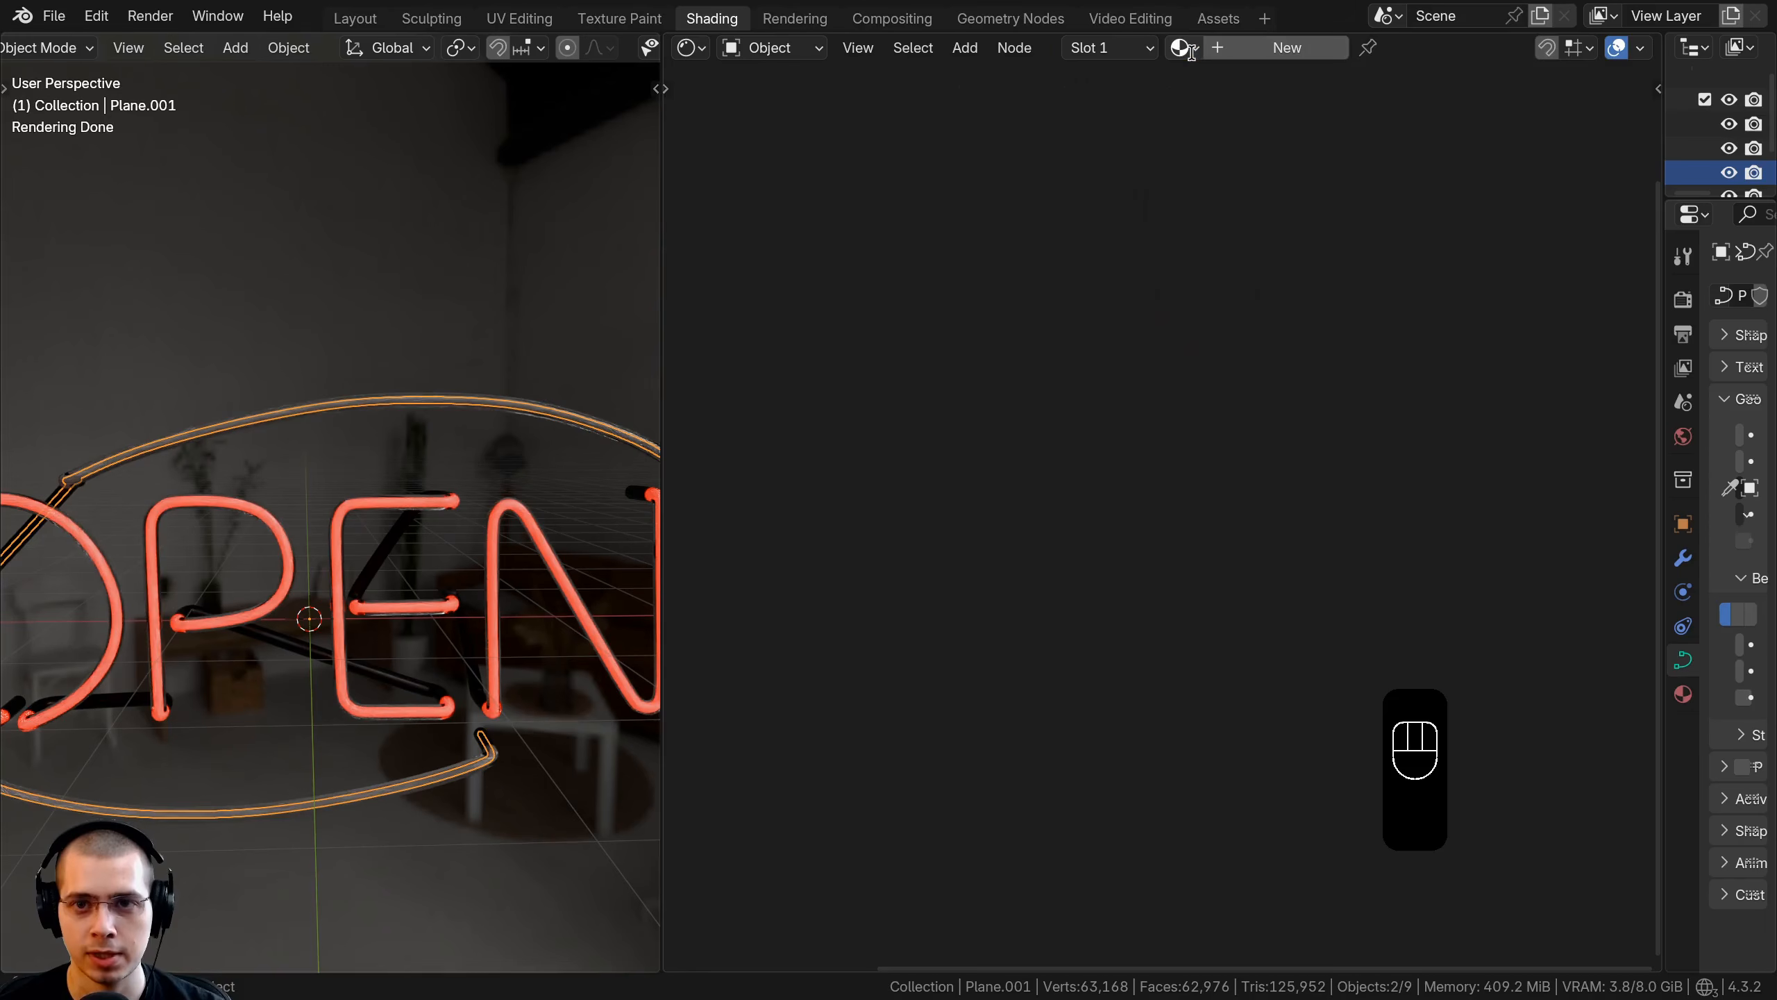
{"action": "left_click", "coordinate": [1190, 51]}
{"action": "left_click", "coordinate": [1202, 106]}
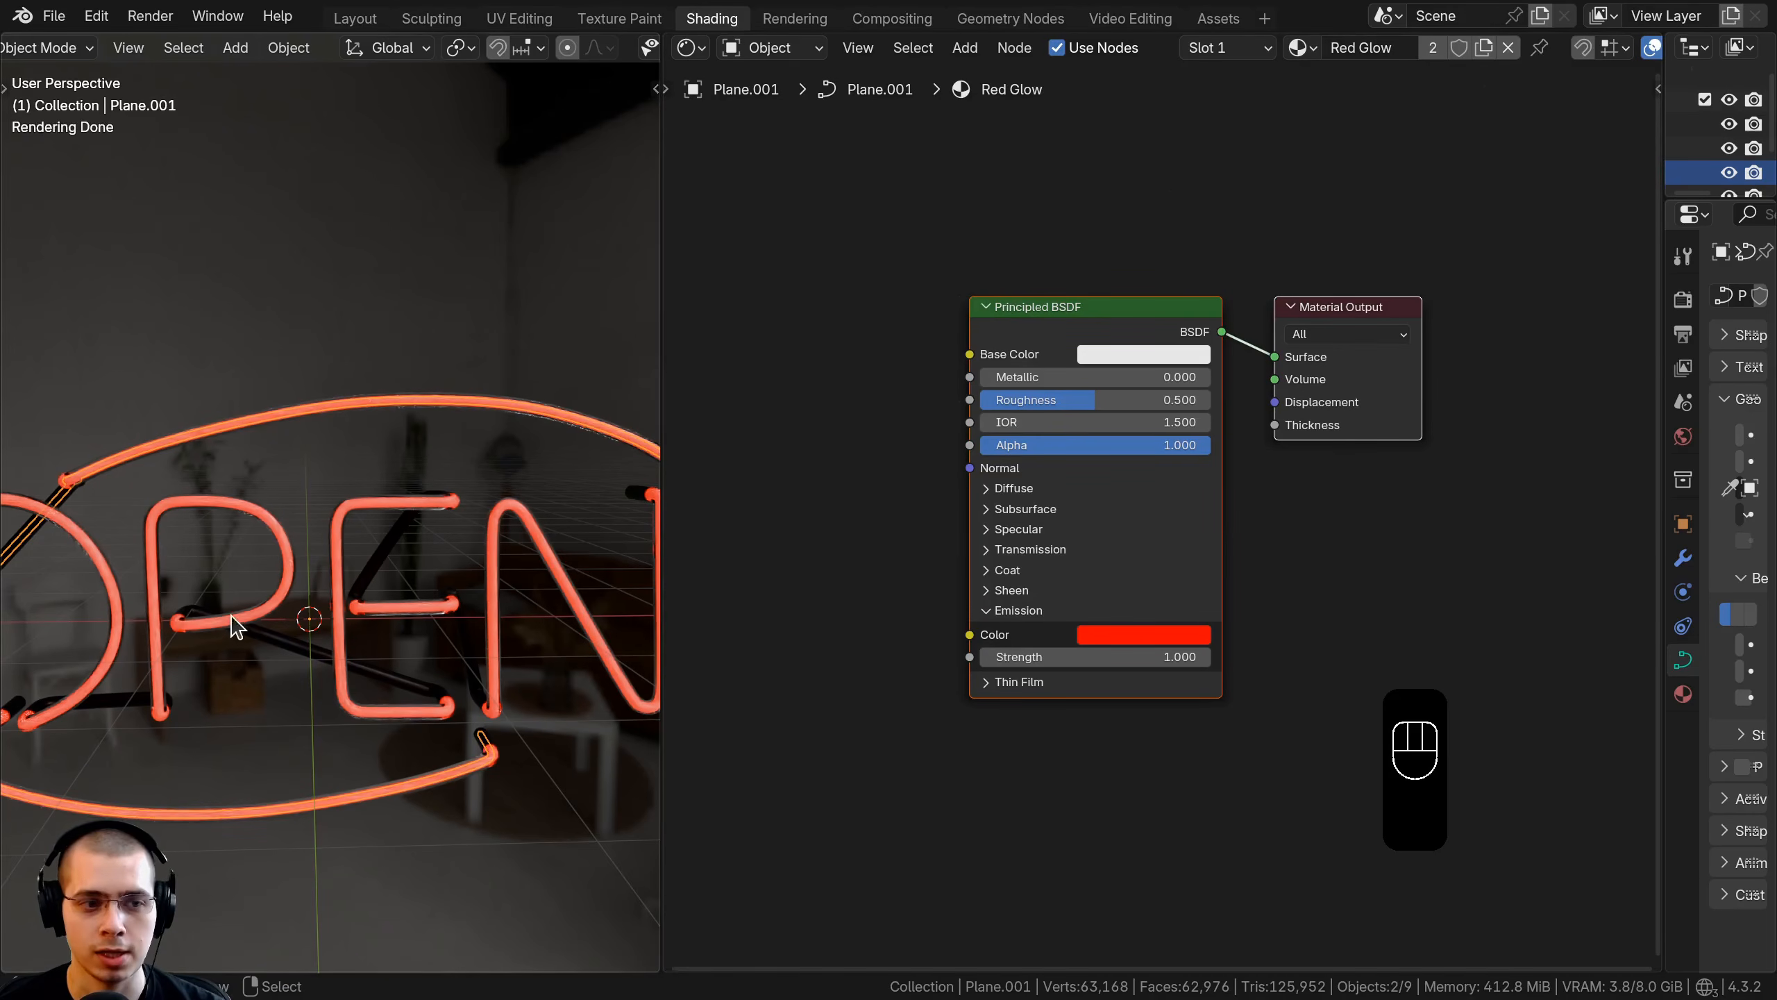
Make the thin oval tube's Red Glow material a separate copy and rename it Blue Glow
{"action": "left_click", "coordinate": [1484, 48]}
{"action": "left_click", "coordinate": [1361, 50]}
{"action": "type", "text": "Bl"}
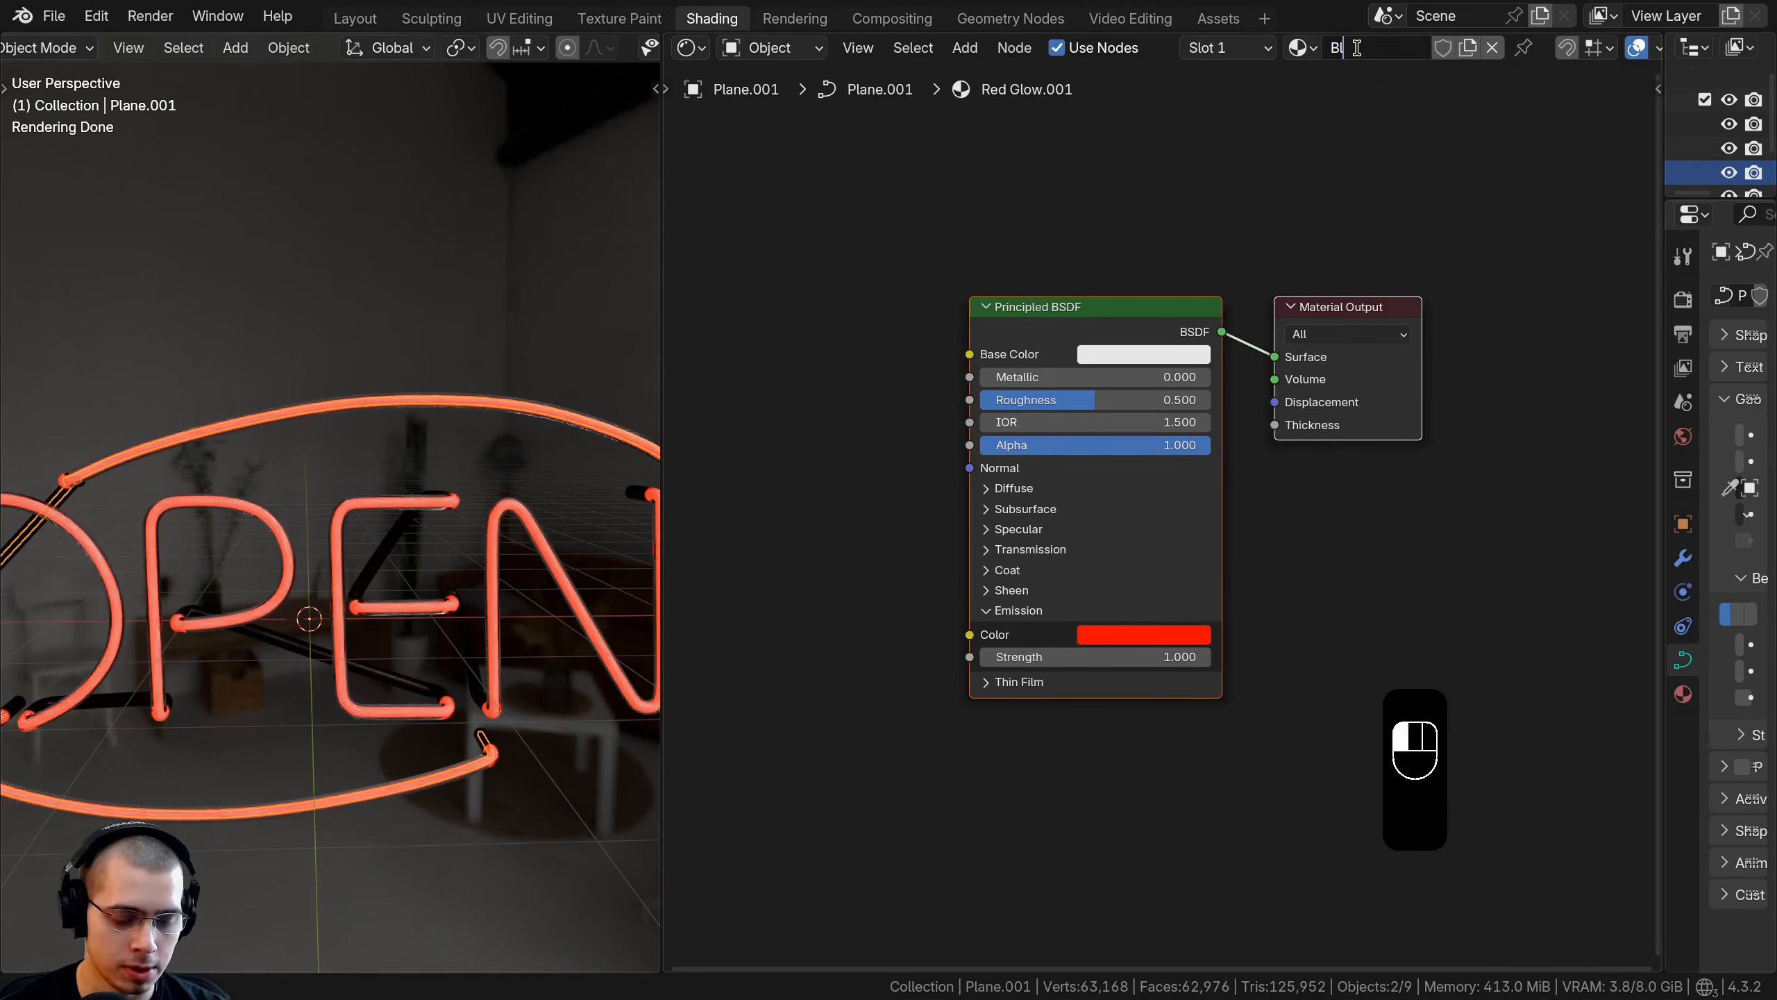
{"action": "type", "text": "ue Glow"}
{"action": "key", "text": "Return"}
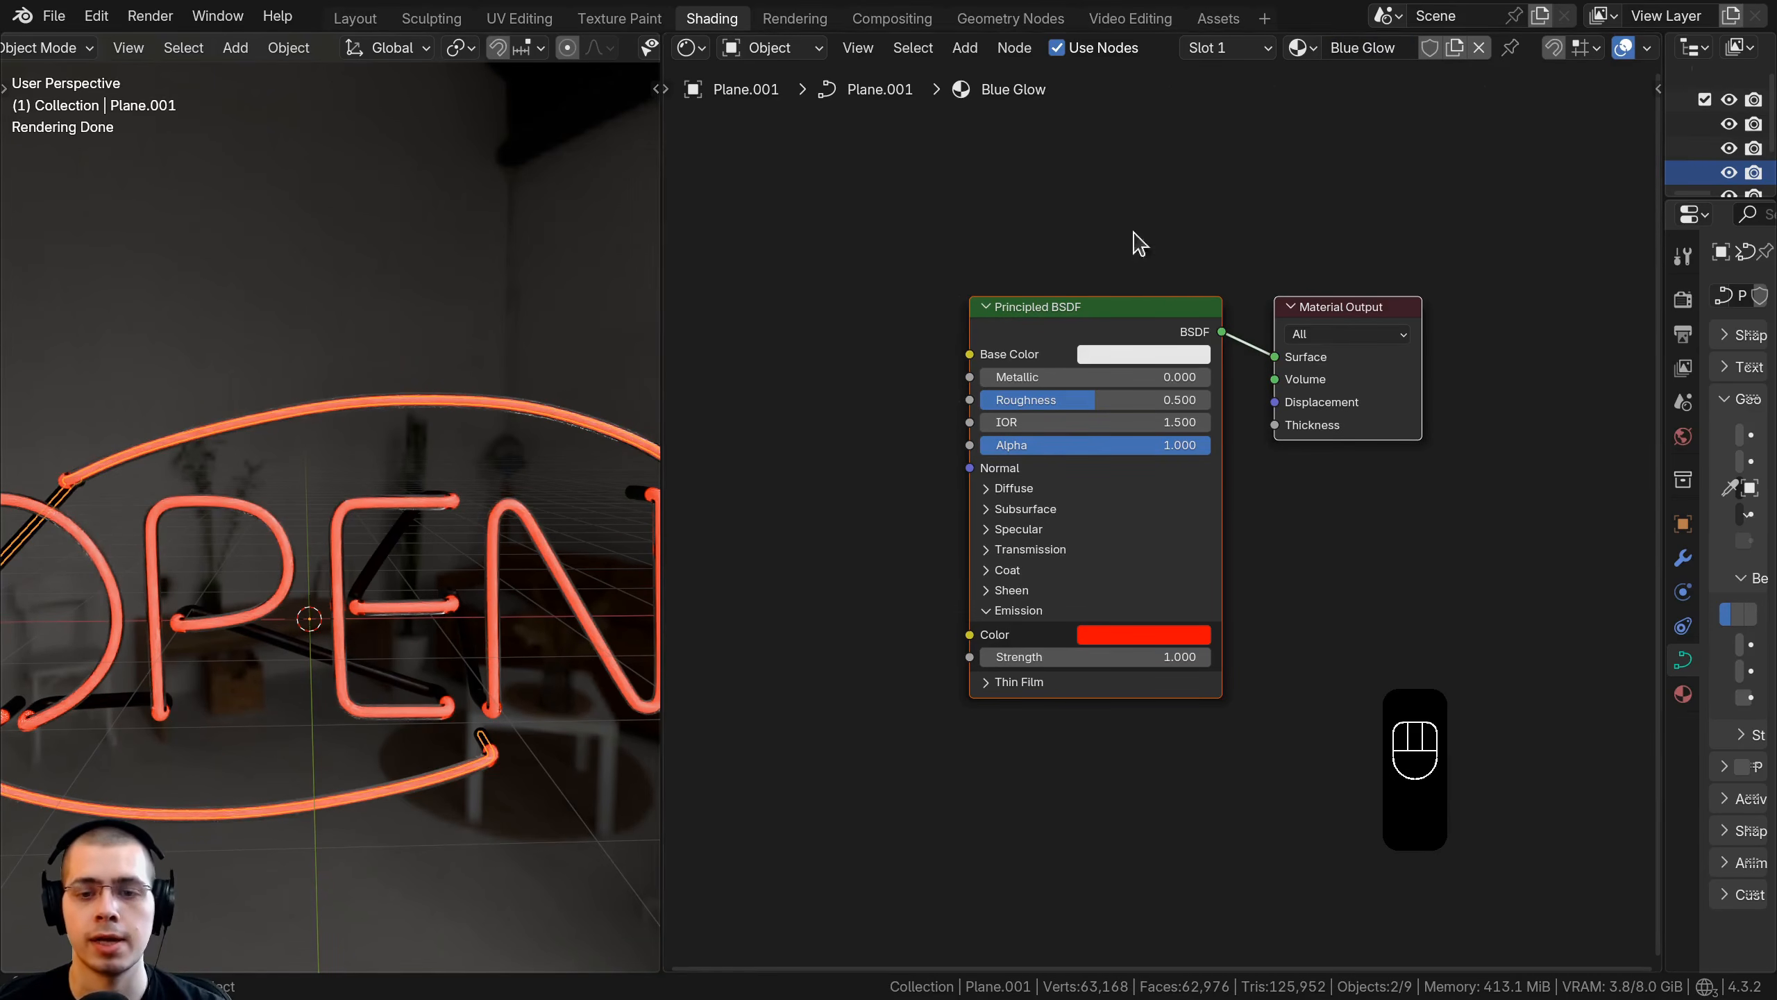
Set the Blue Glow material's Emission Color to blue and deselect all objects
{"action": "scroll", "coordinate": [1139, 244], "scroll_direction": "up", "scroll_amount": 2}
{"action": "left_click", "coordinate": [1062, 681]}
{"action": "left_click_drag", "start_coordinate": [1205, 365], "coordinate": [1242, 233]}
{"action": "key", "text": "a"}
{"action": "key", "text": "a"}
{"action": "scroll", "coordinate": [532, 537], "scroll_direction": "down", "scroll_amount": 2}
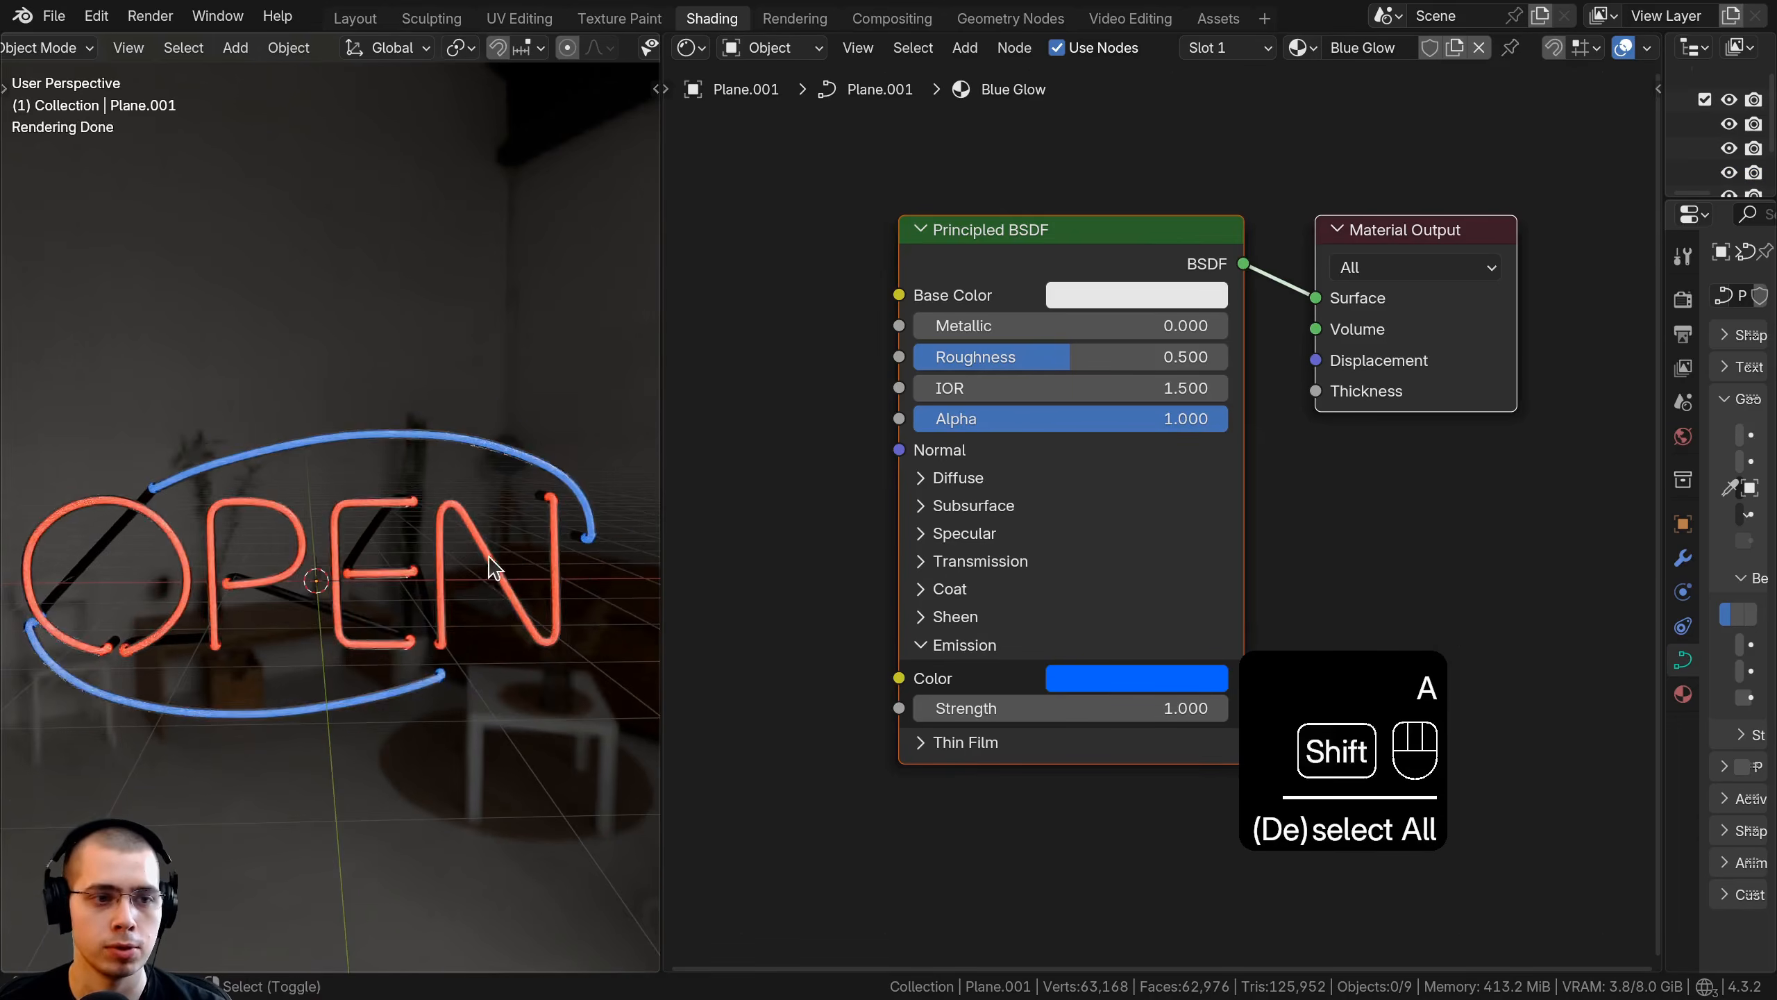
Inspect the red and blue glow on the sign and save the project file
{"action": "middle_click_drag", "start_coordinate": [492, 564], "coordinate": [513, 526], "text": "shift"}
{"action": "middle_click_drag", "start_coordinate": [513, 526], "coordinate": [585, 497]}
{"action": "middle_click_drag", "start_coordinate": [273, 591], "coordinate": [390, 403]}
{"action": "scroll", "coordinate": [247, 629], "scroll_direction": "up", "scroll_amount": 4}
{"action": "scroll", "coordinate": [377, 392], "scroll_direction": "down", "scroll_amount": 6}
{"action": "scroll", "coordinate": [451, 439], "scroll_direction": "up", "scroll_amount": 2}
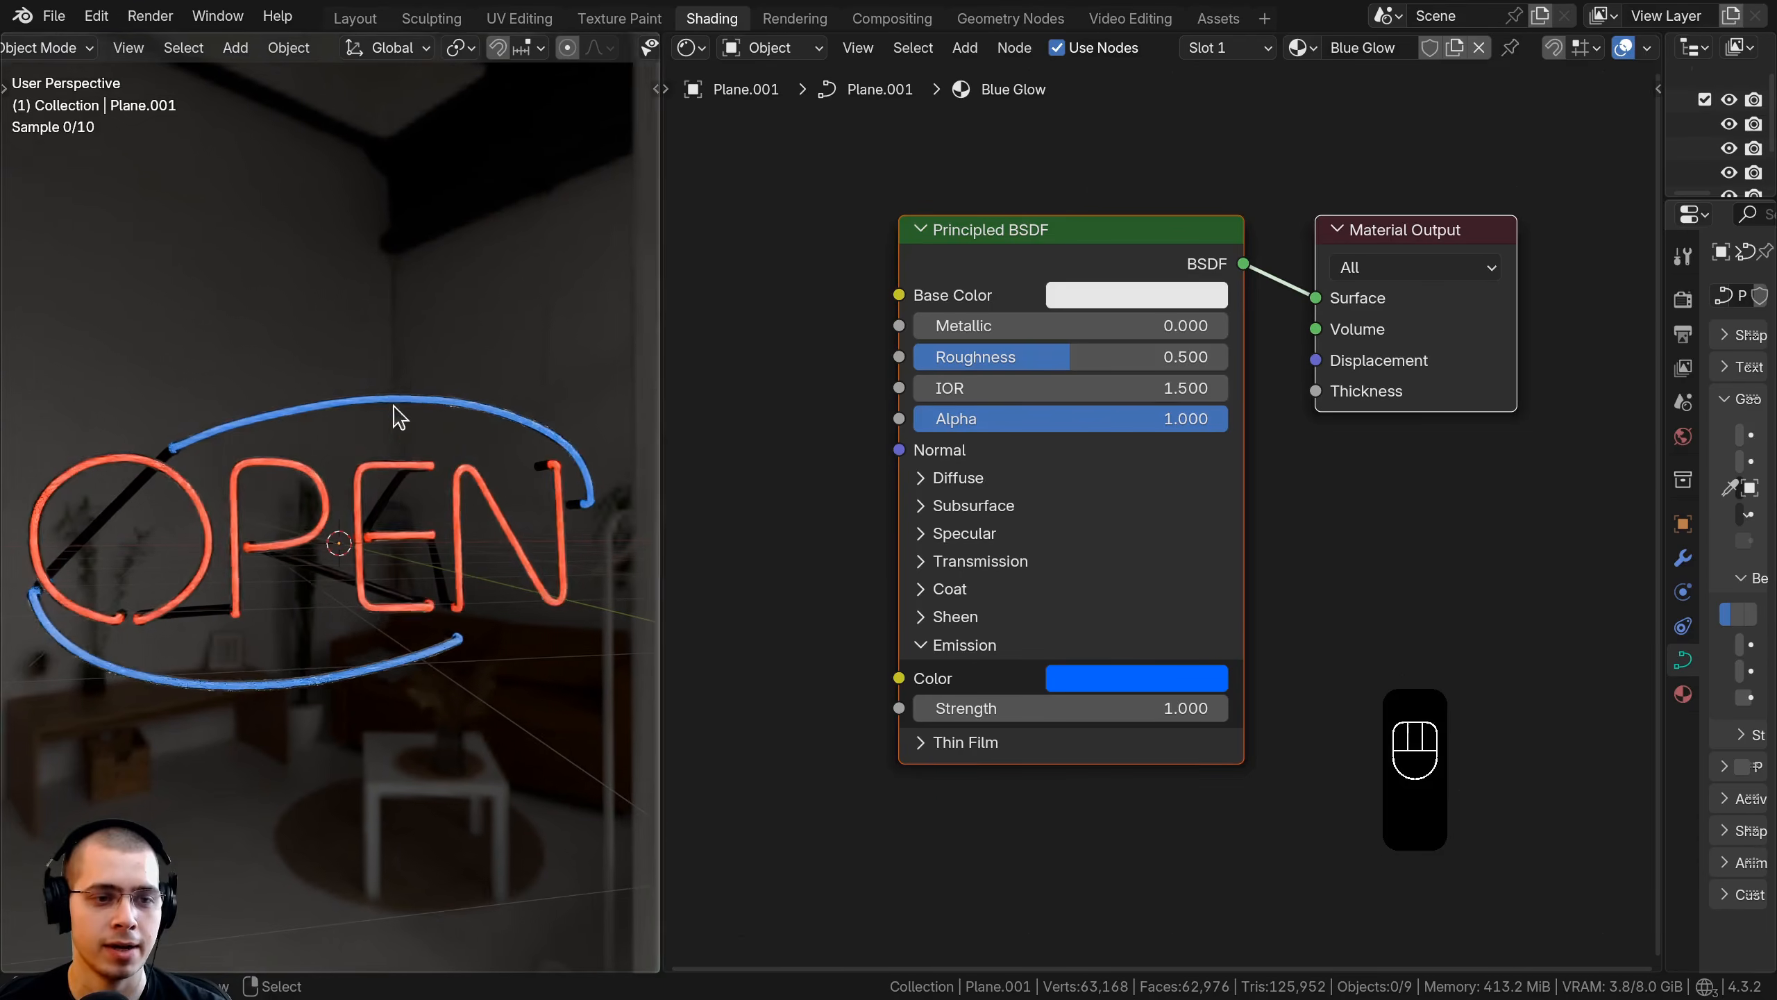
{"action": "key", "text": "ctrl+s"}
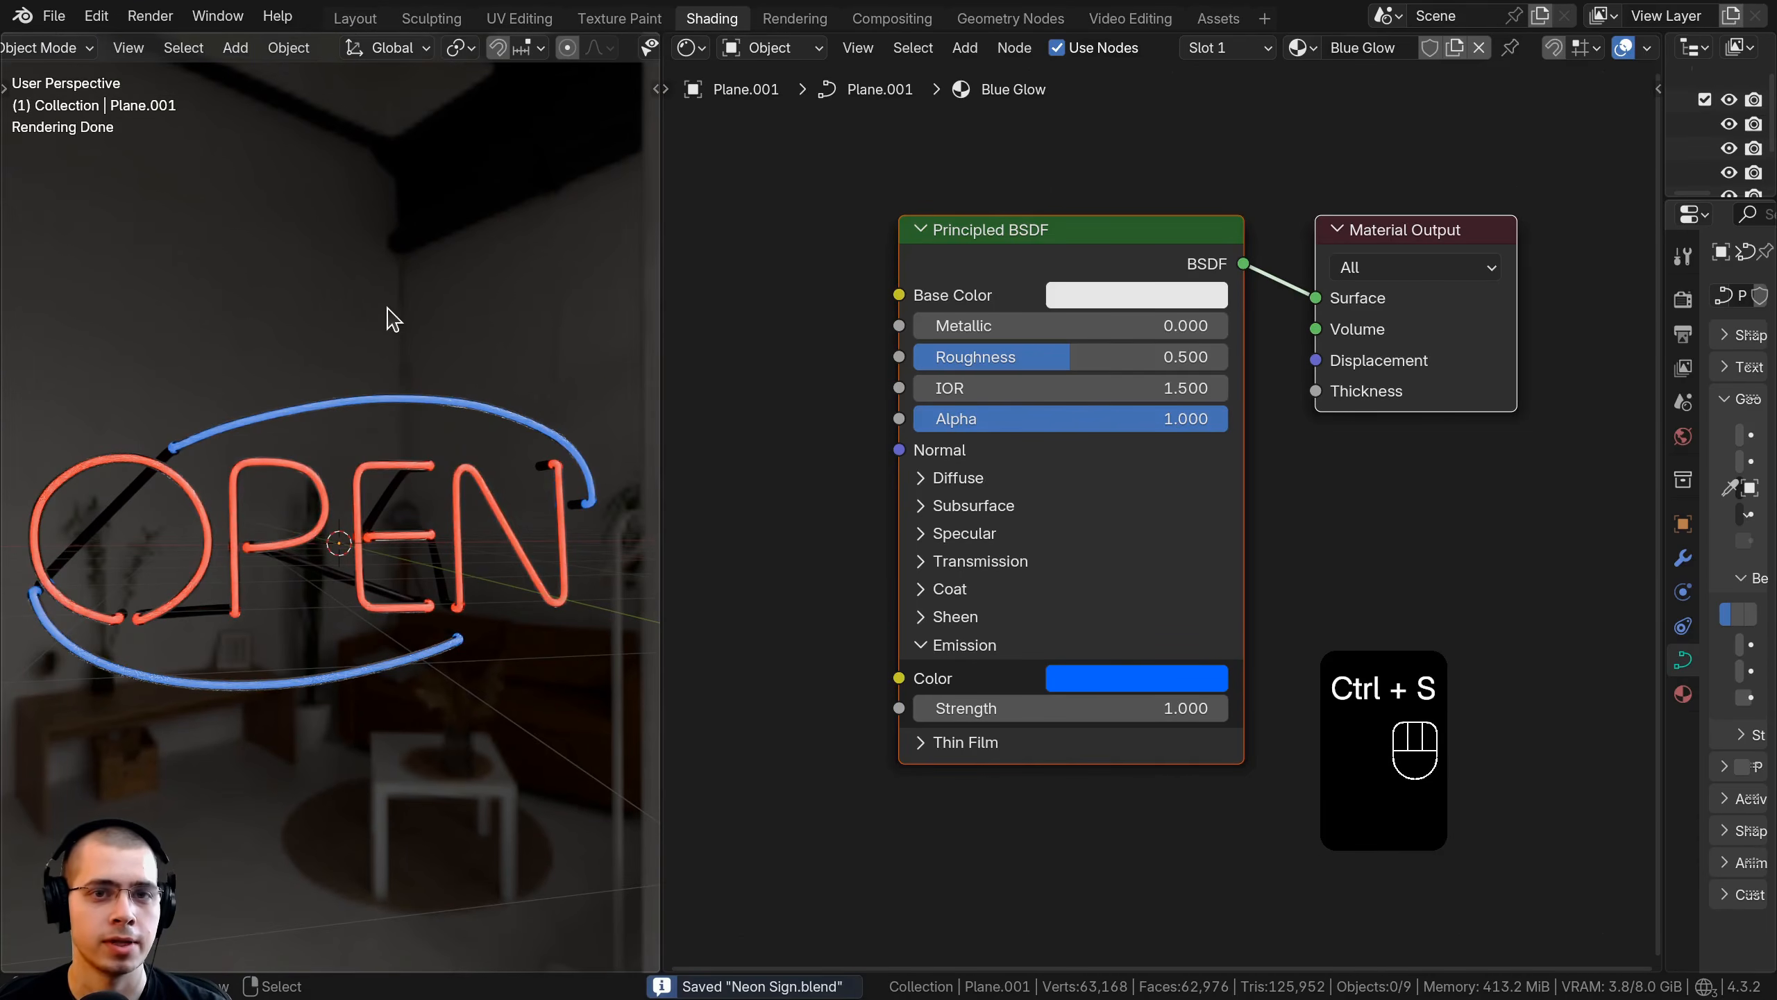
Enable nodes in the Compositing workspace and insert a Glare node between Render Layers and Composite
{"action": "left_click", "coordinate": [888, 25]}
{"action": "left_click", "coordinate": [277, 48]}
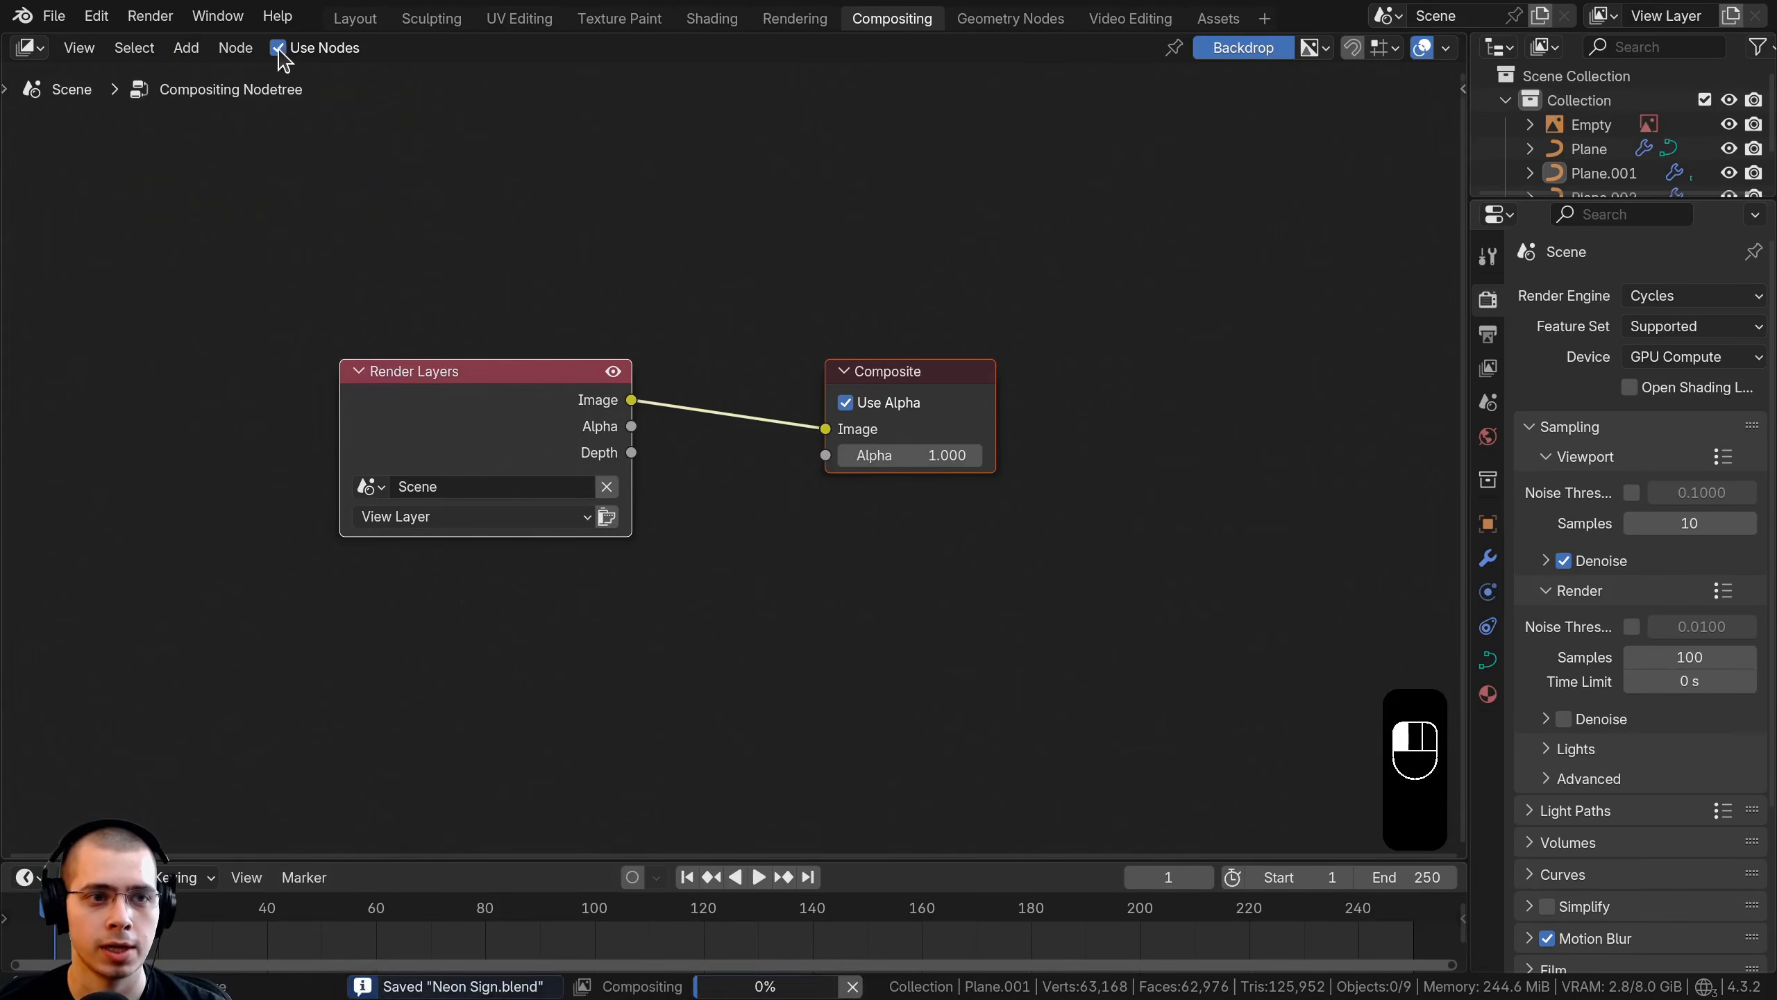
{"action": "middle_click_drag", "start_coordinate": [656, 479], "coordinate": [665, 490]}
{"action": "scroll", "coordinate": [672, 315], "scroll_direction": "up", "scroll_amount": 1}
{"action": "key", "text": "shift+a"}
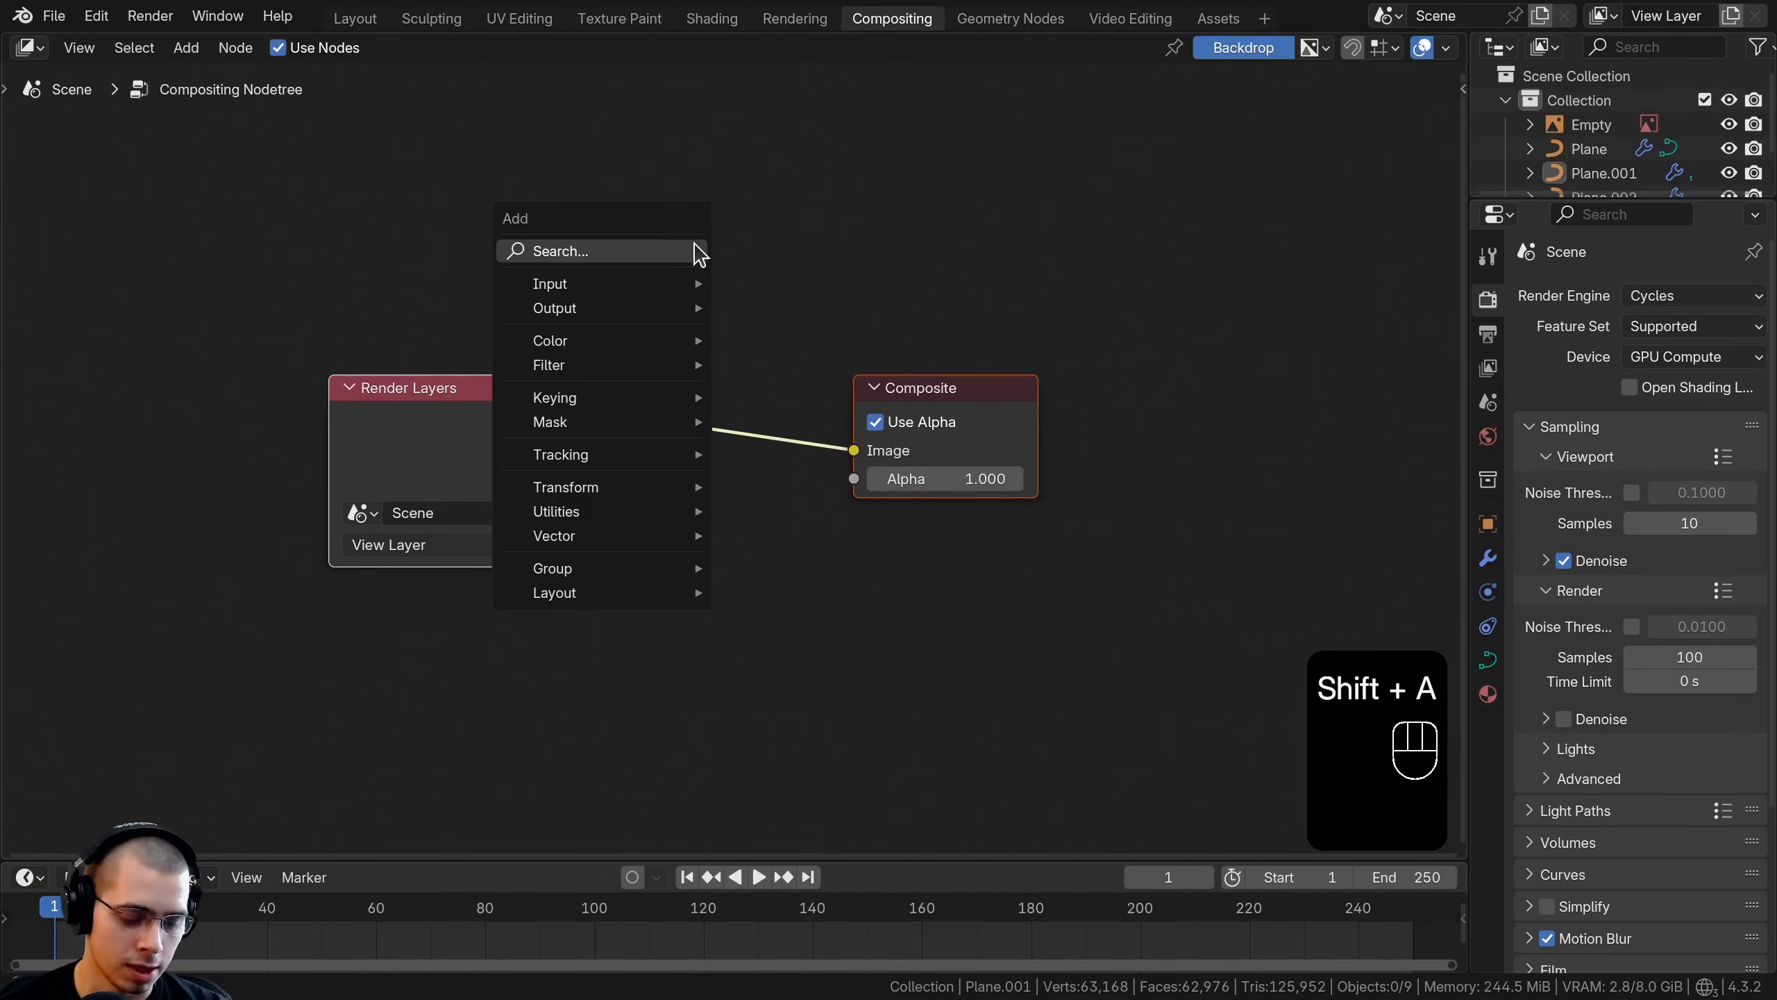
{"action": "left_click", "coordinate": [697, 252]}
{"action": "type", "text": "gl"}
{"action": "key", "text": "Return"}
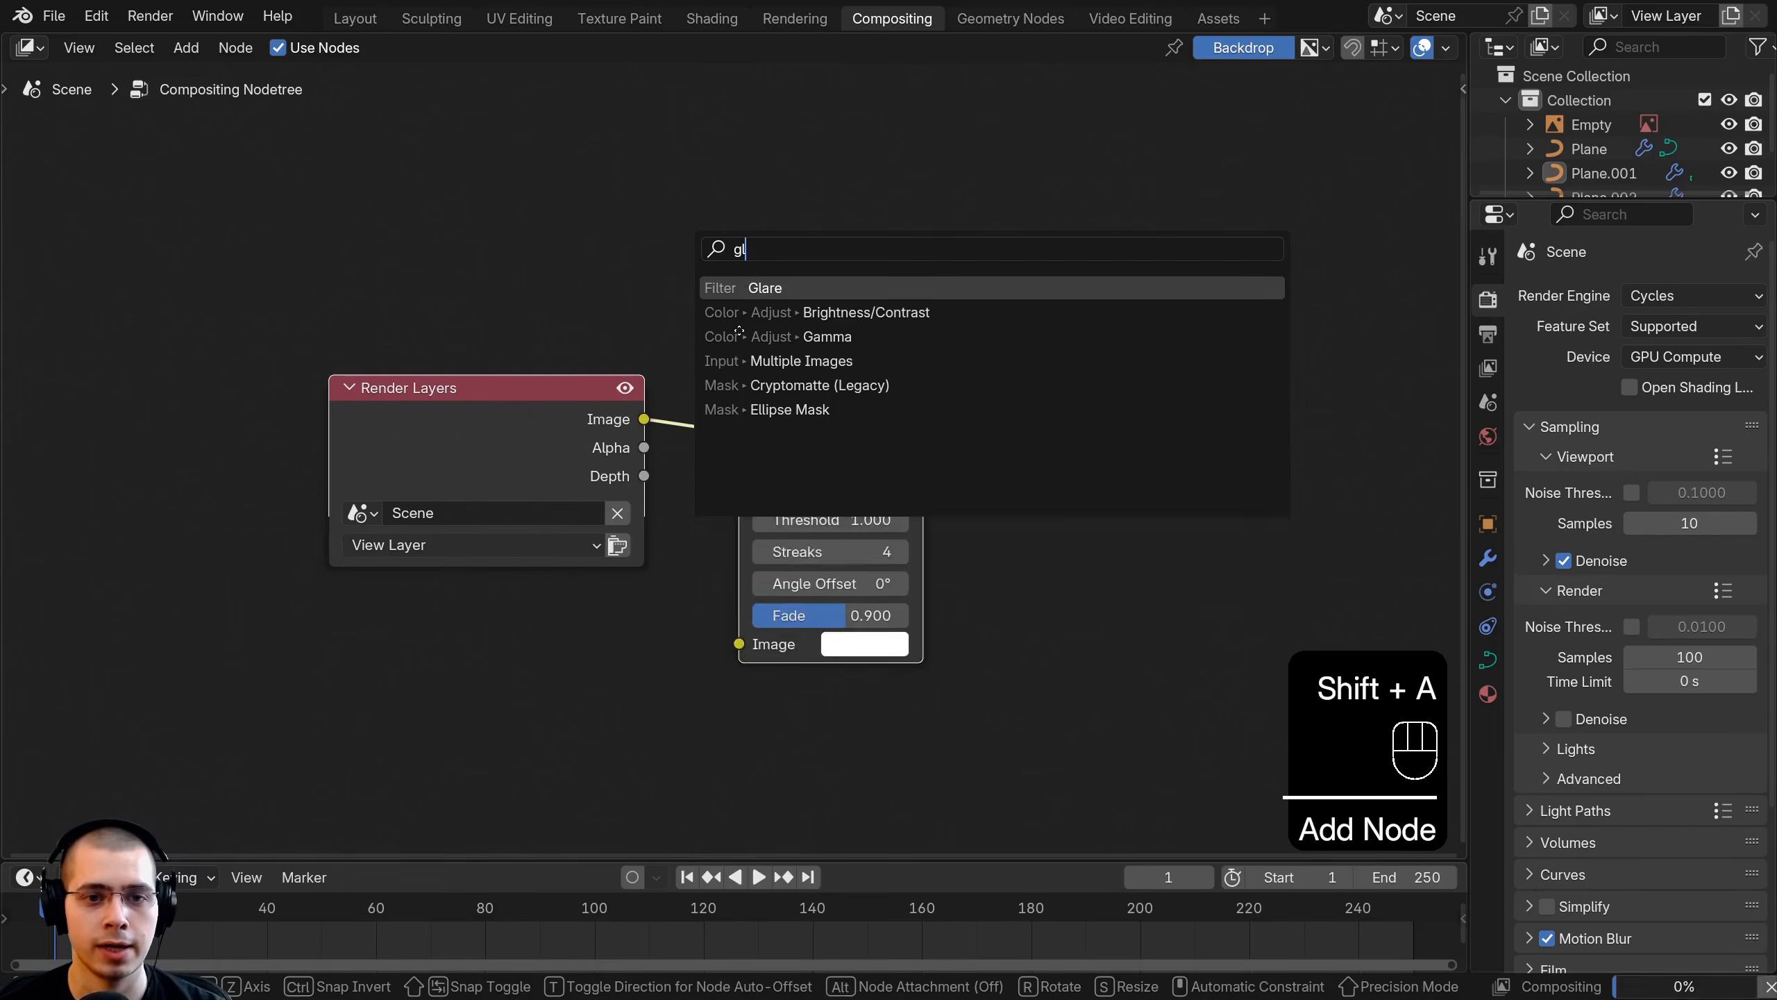
{"action": "left_click", "coordinate": [746, 596]}
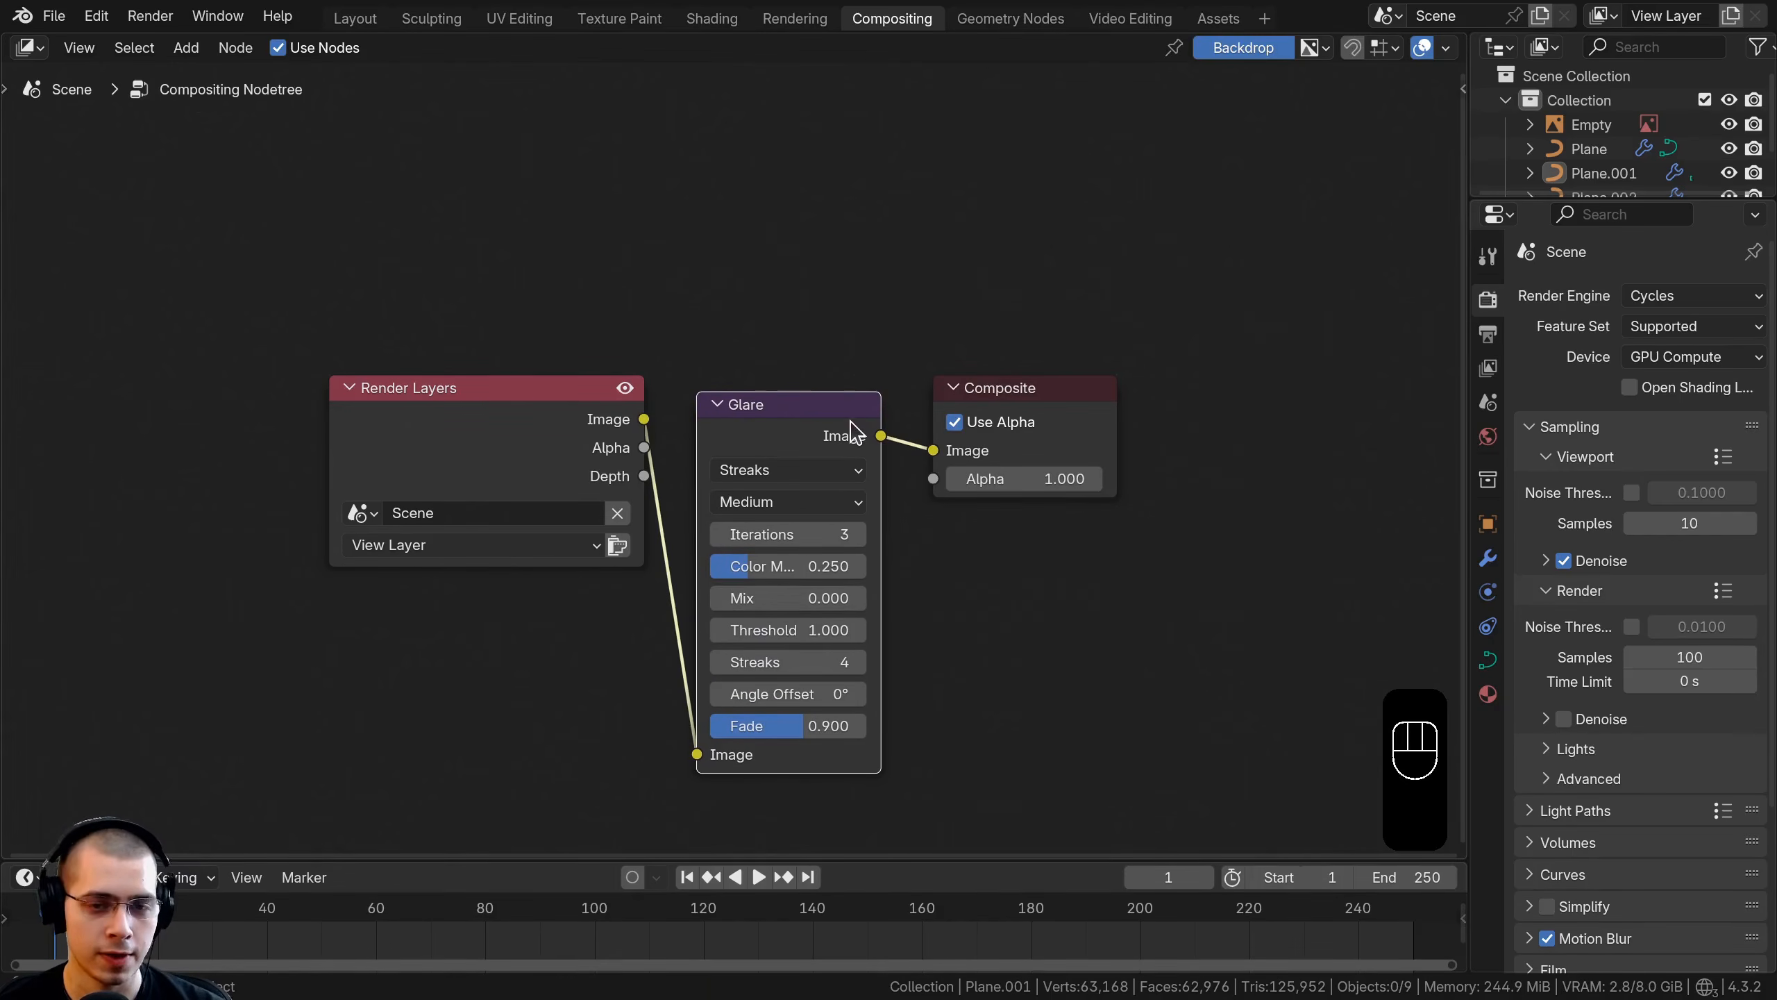
Connect a Viewer node to the Glare output and arrange the Viewer, Composite and Glare nodes neatly
{"action": "left_click", "coordinate": [814, 423], "text": "ctrl+shift"}
{"action": "left_click_drag", "start_coordinate": [811, 436], "coordinate": [806, 358]}
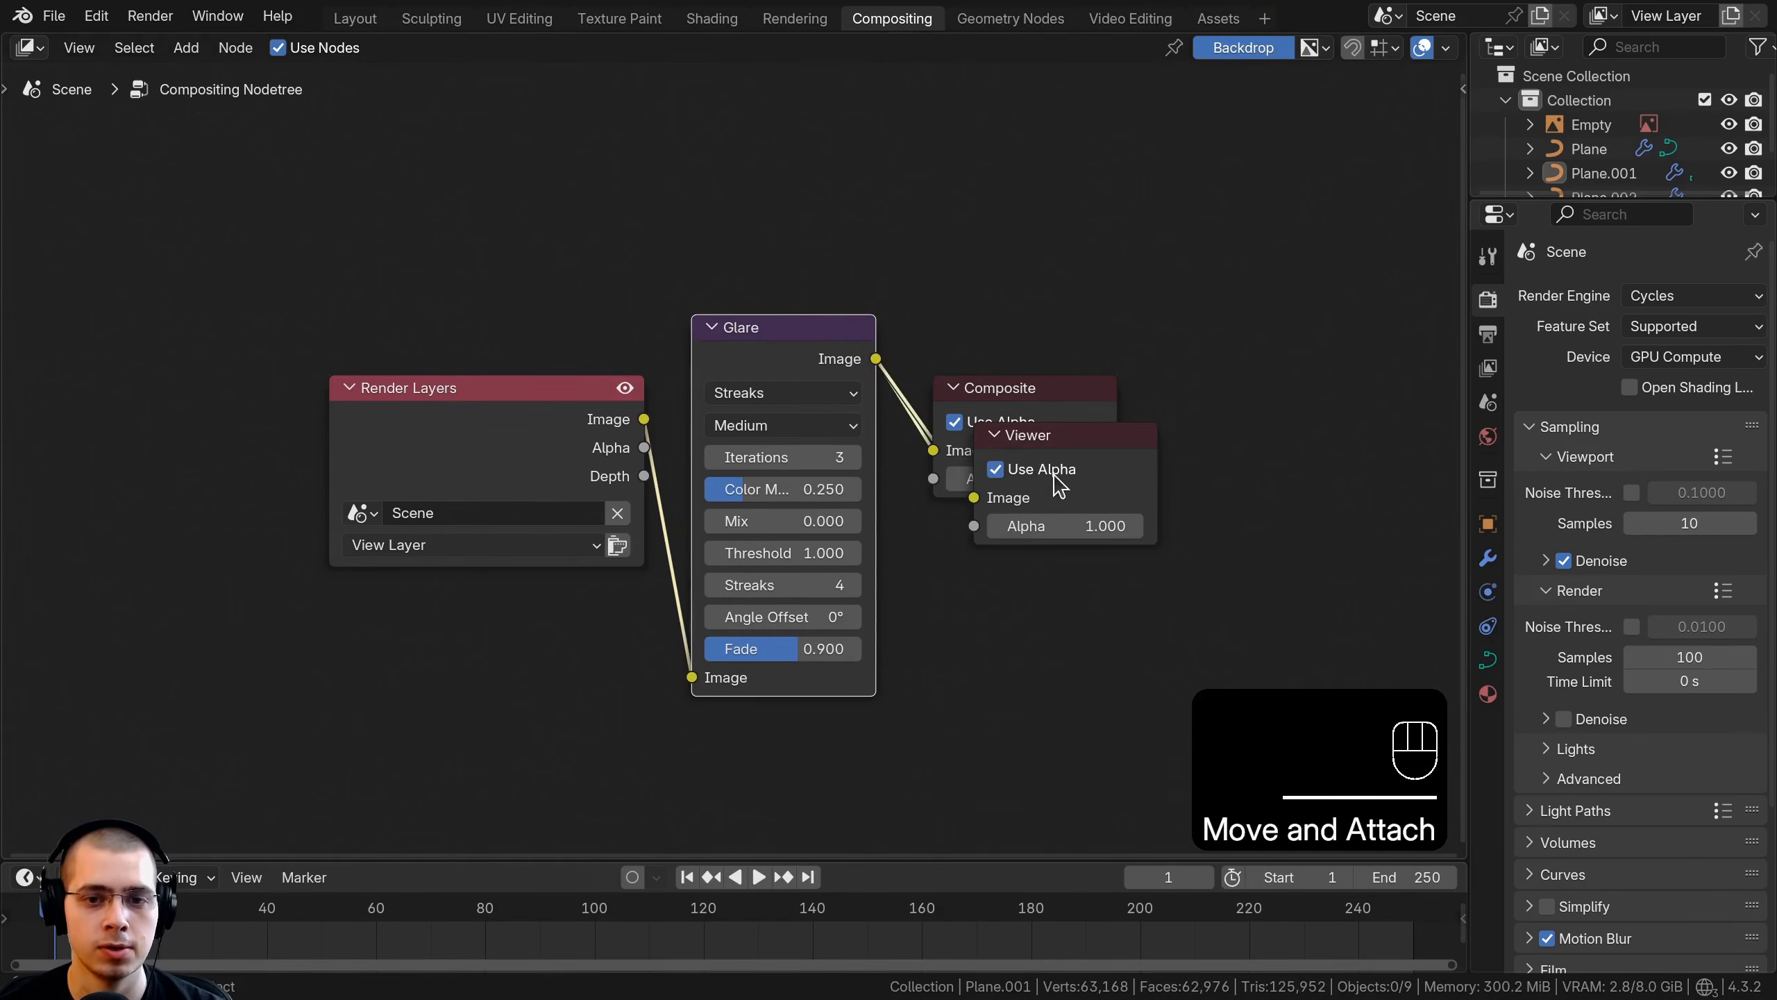
{"action": "left_click_drag", "start_coordinate": [1121, 424], "coordinate": [985, 446]}
{"action": "key", "text": "g"}
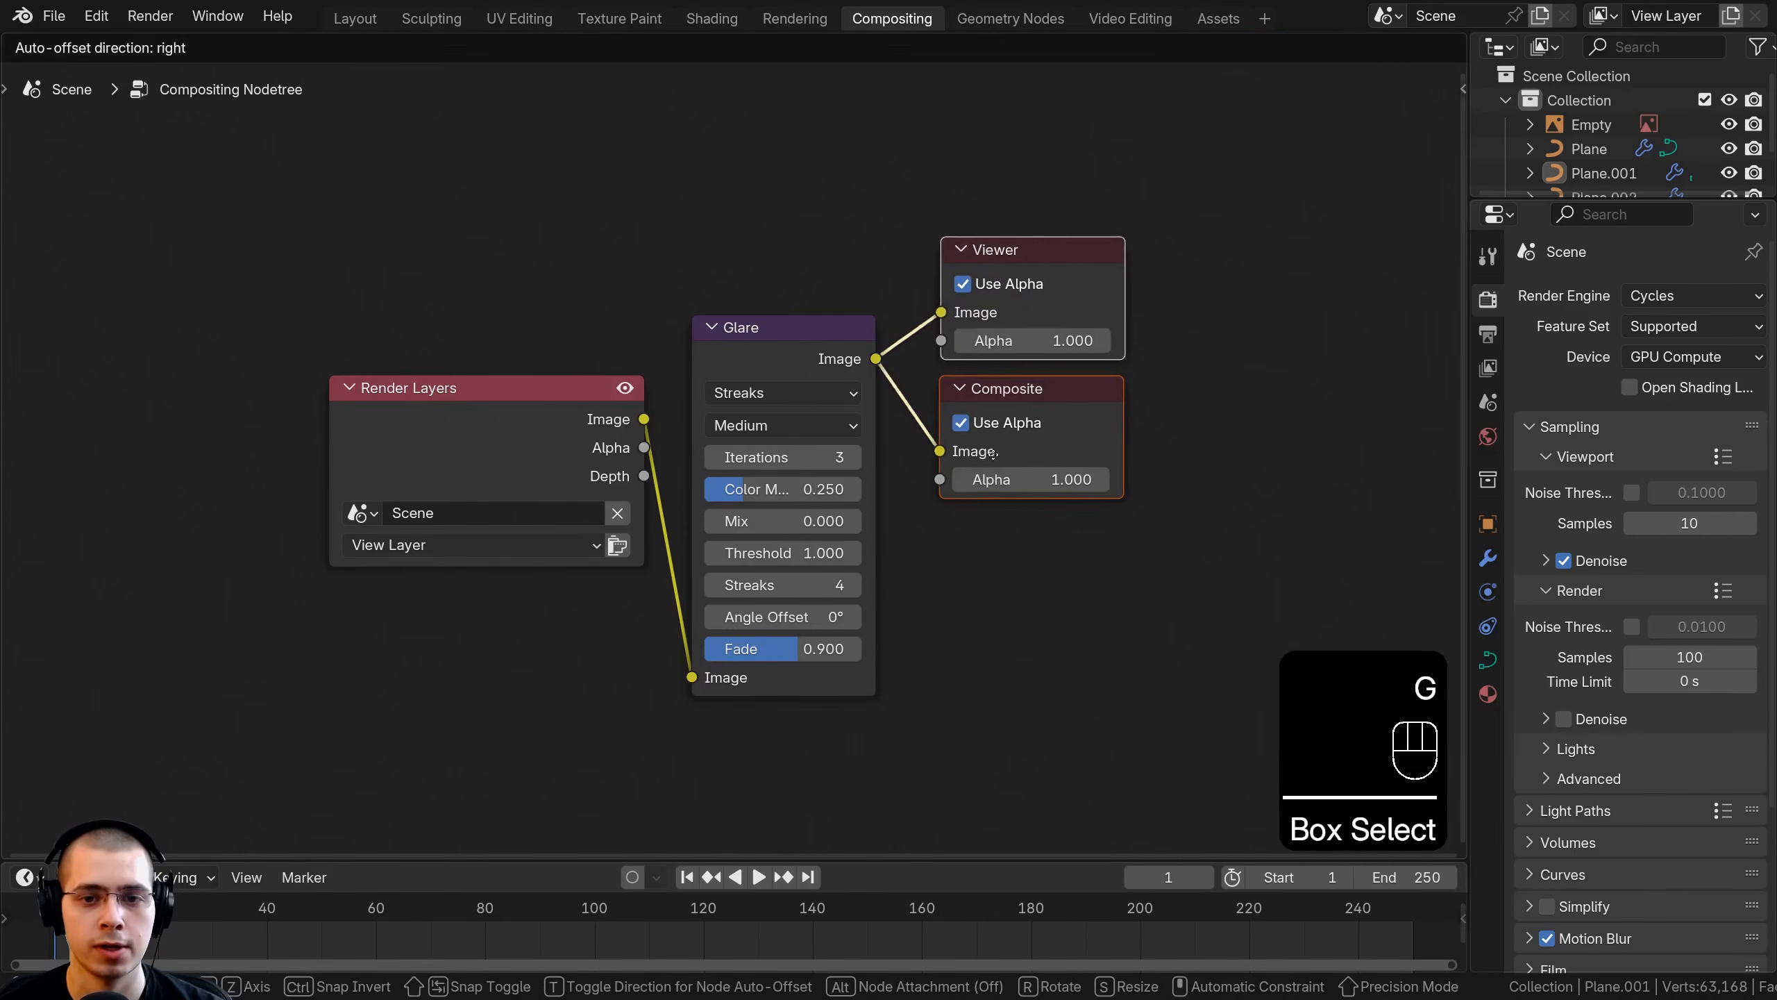
{"action": "left_click", "coordinate": [987, 482]}
{"action": "left_click_drag", "start_coordinate": [1043, 218], "coordinate": [682, 501]}
{"action": "key", "text": "g"}
{"action": "left_click", "coordinate": [687, 500]}
{"action": "key", "text": "a"}
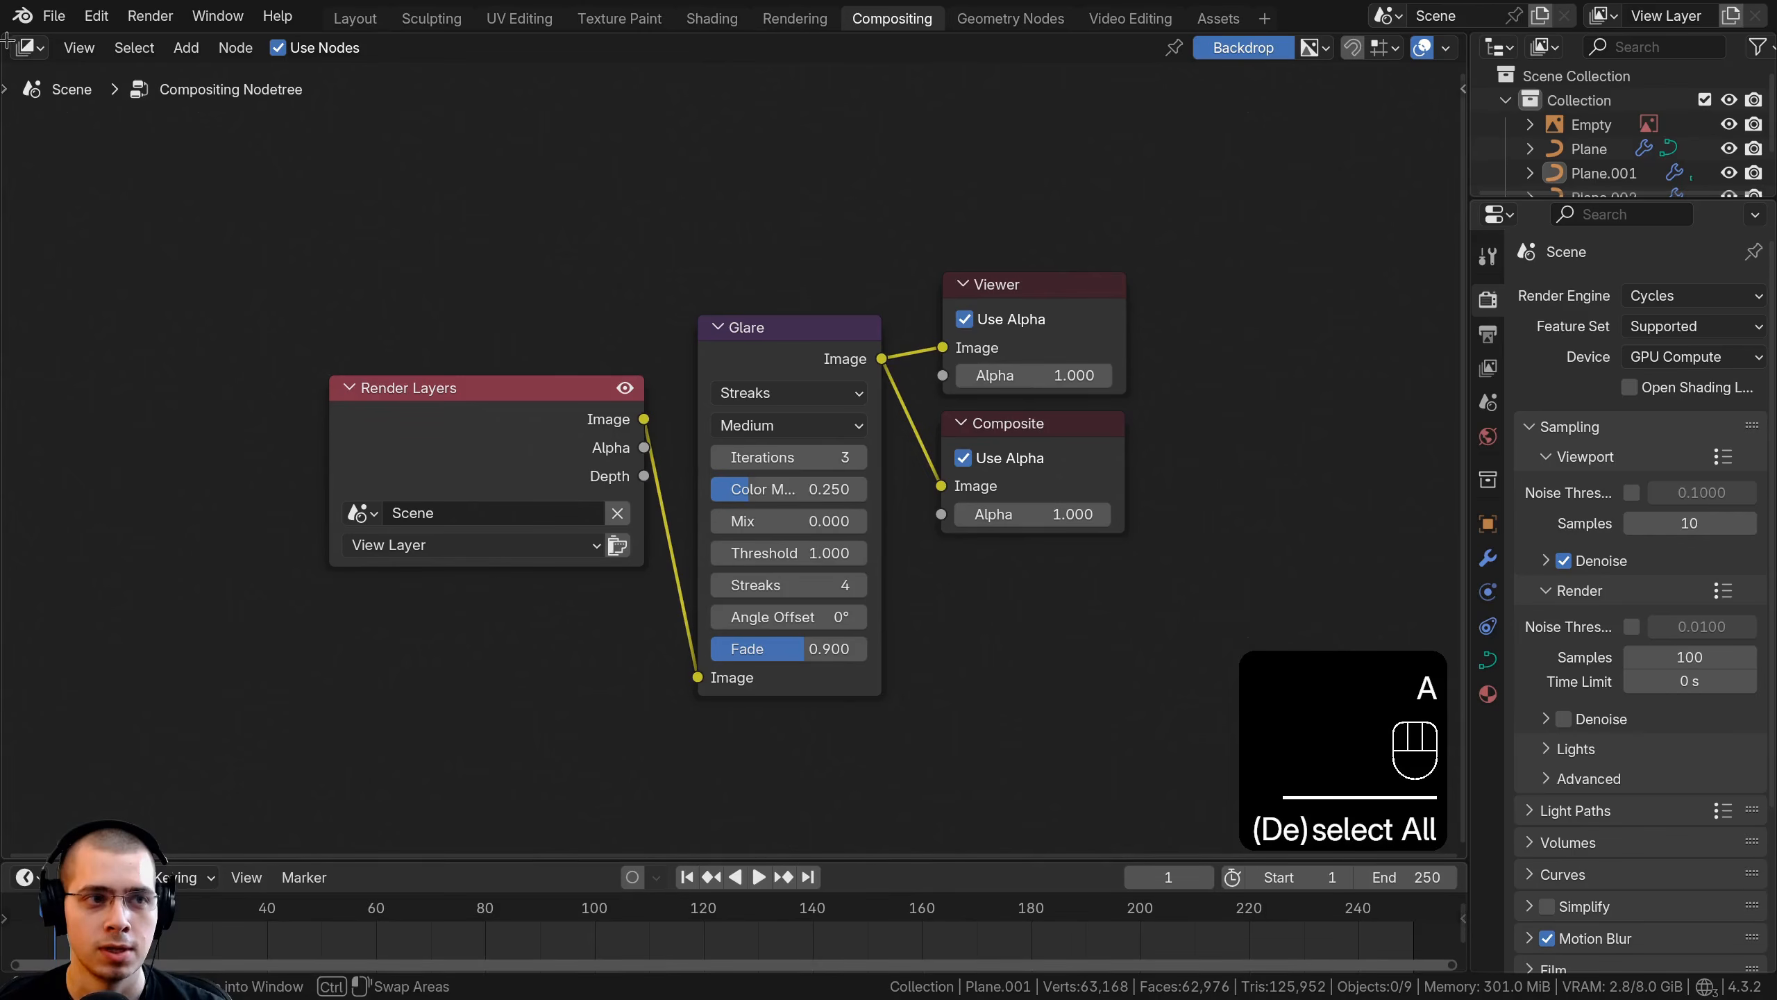
Split the compositor area in two and turn one half into a 3D Viewport with Rendered shading
{"action": "left_click_drag", "start_coordinate": [7, 38], "coordinate": [23, 46]}
{"action": "left_click_drag", "start_coordinate": [762, 76], "coordinate": [743, 77]}
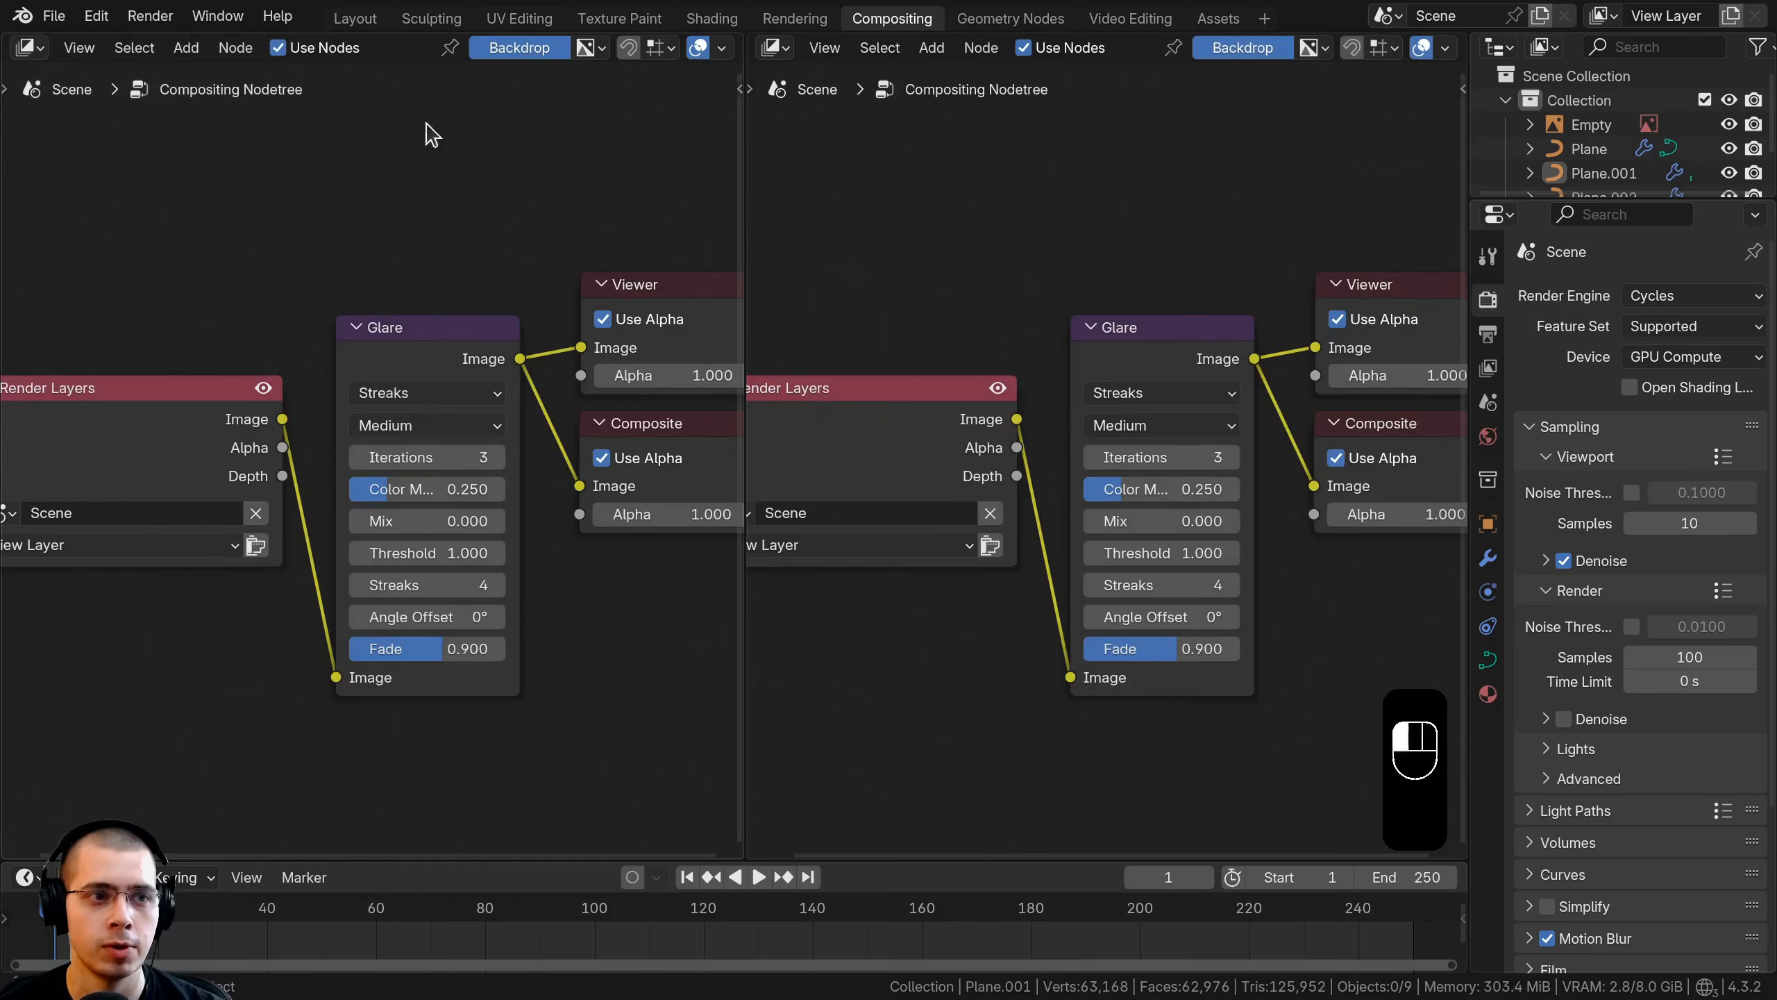
{"action": "left_click", "coordinate": [28, 50]}
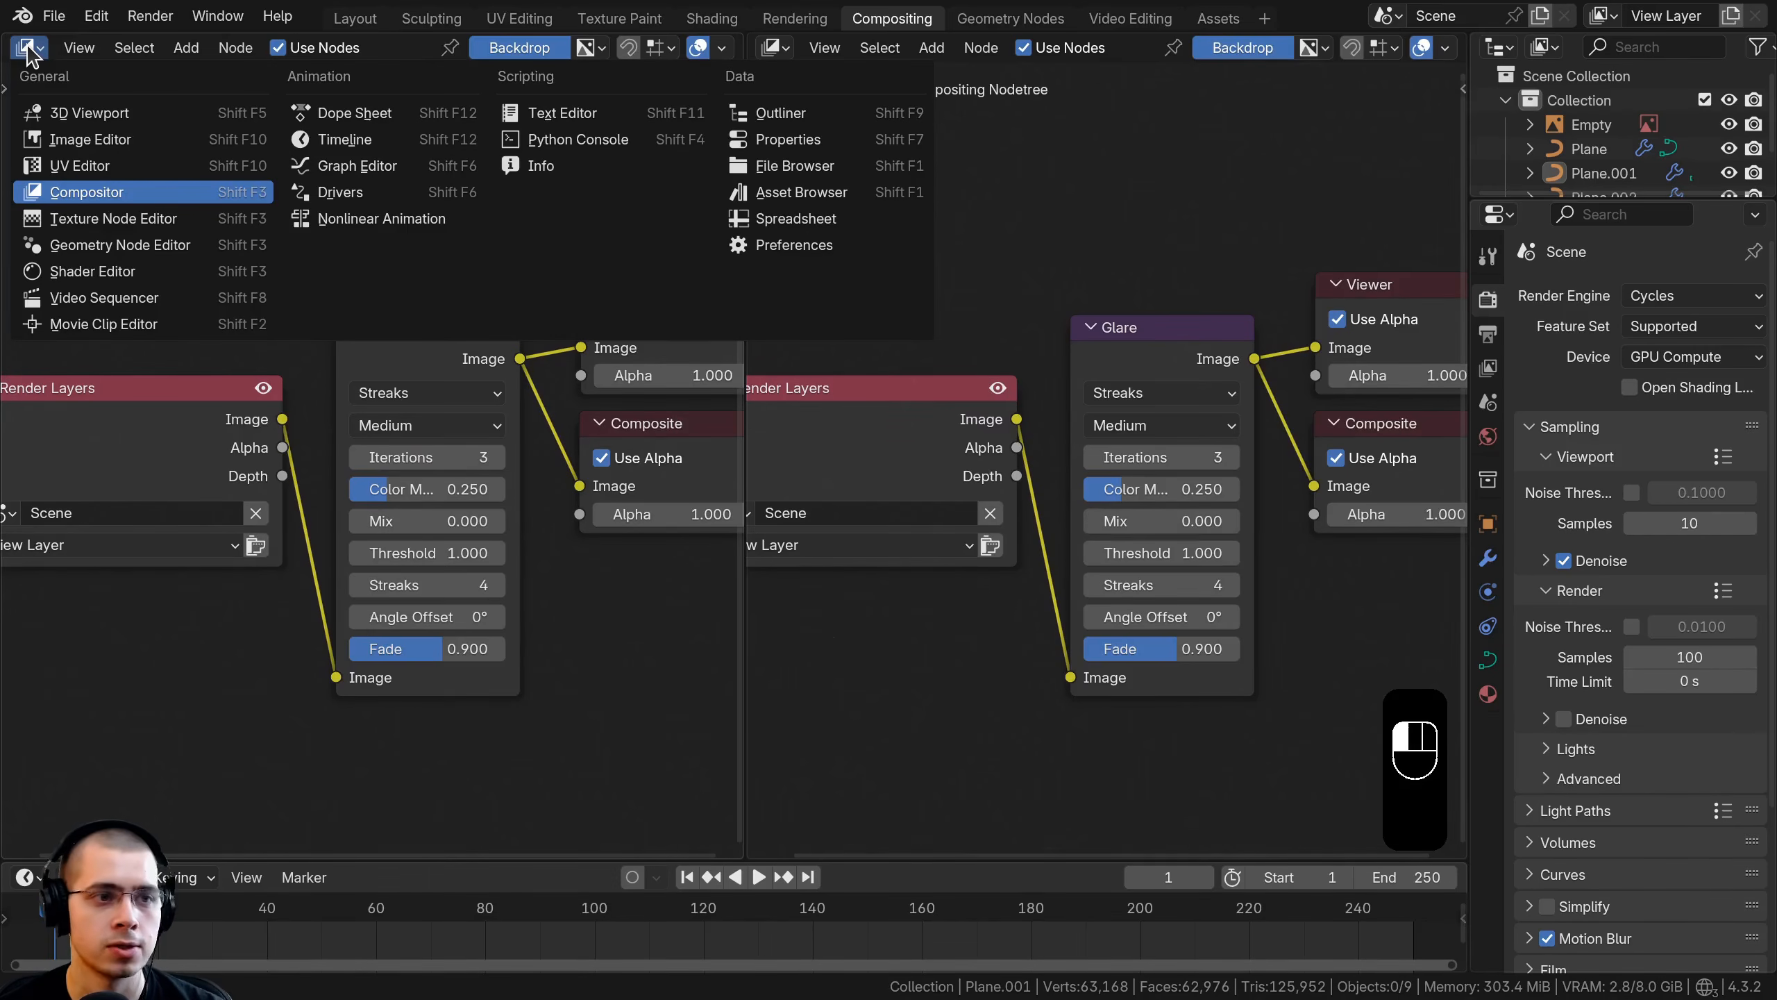
{"action": "left_click", "coordinate": [91, 115]}
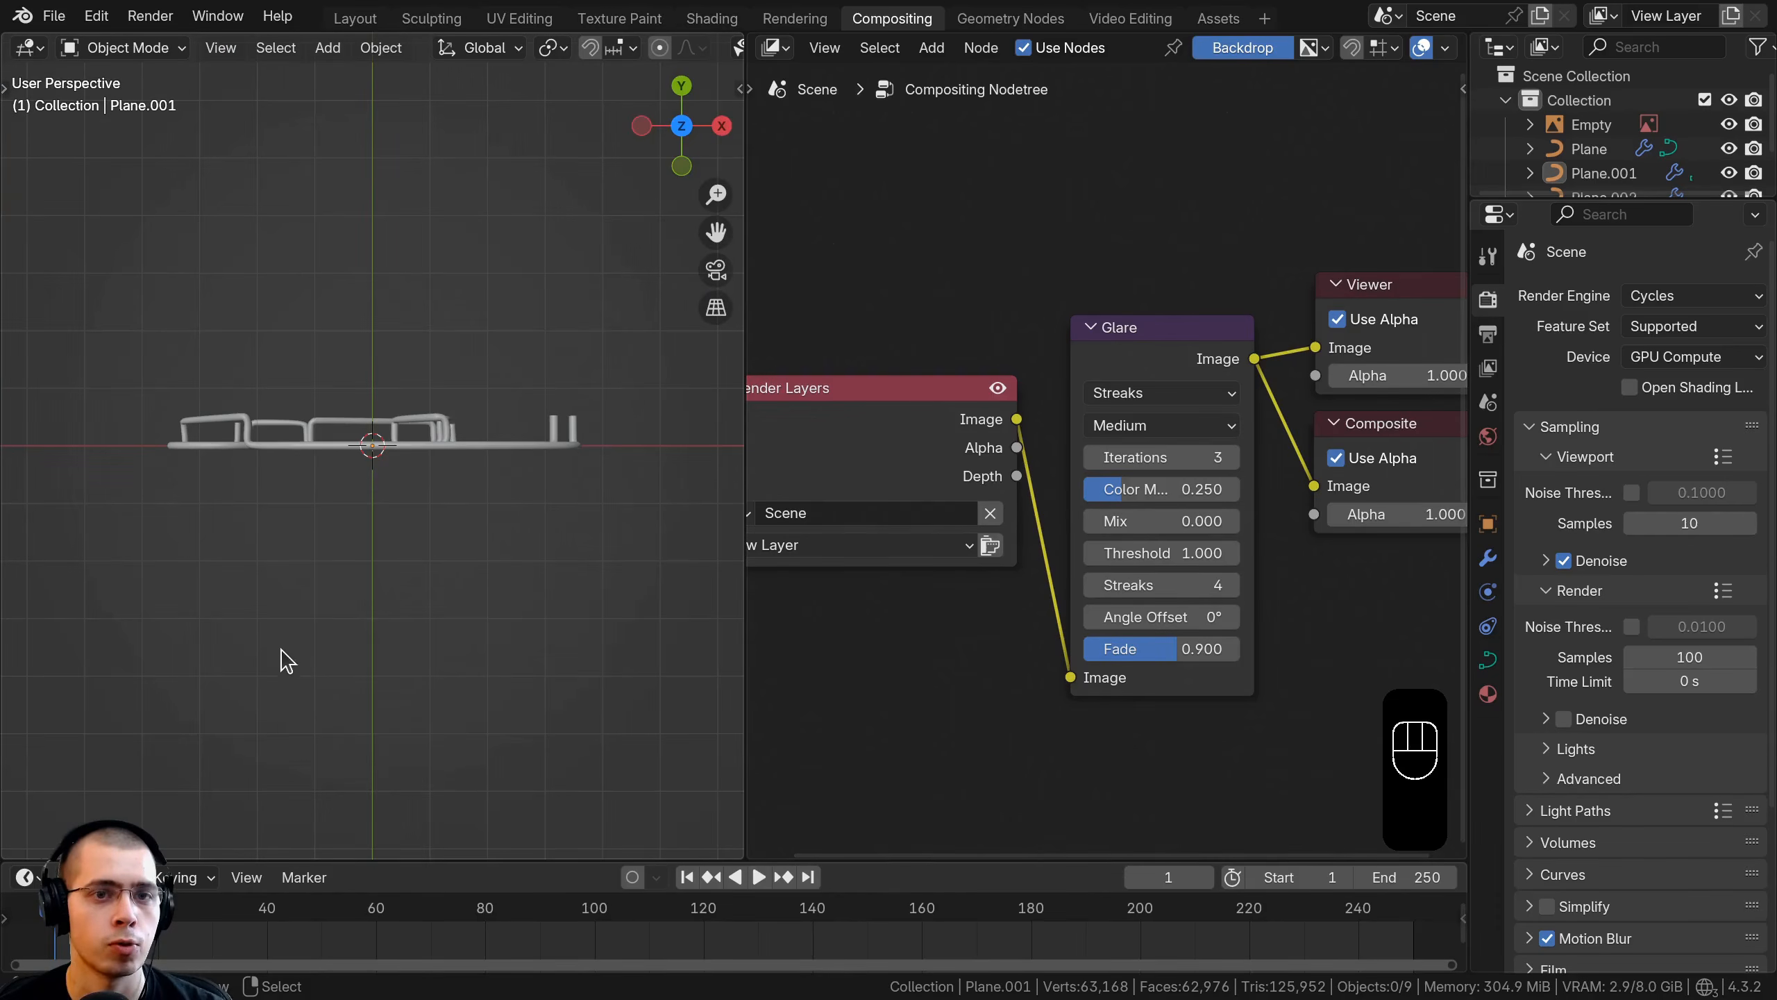
{"action": "key", "text": "z"}
{"action": "left_click", "coordinate": [326, 337]}
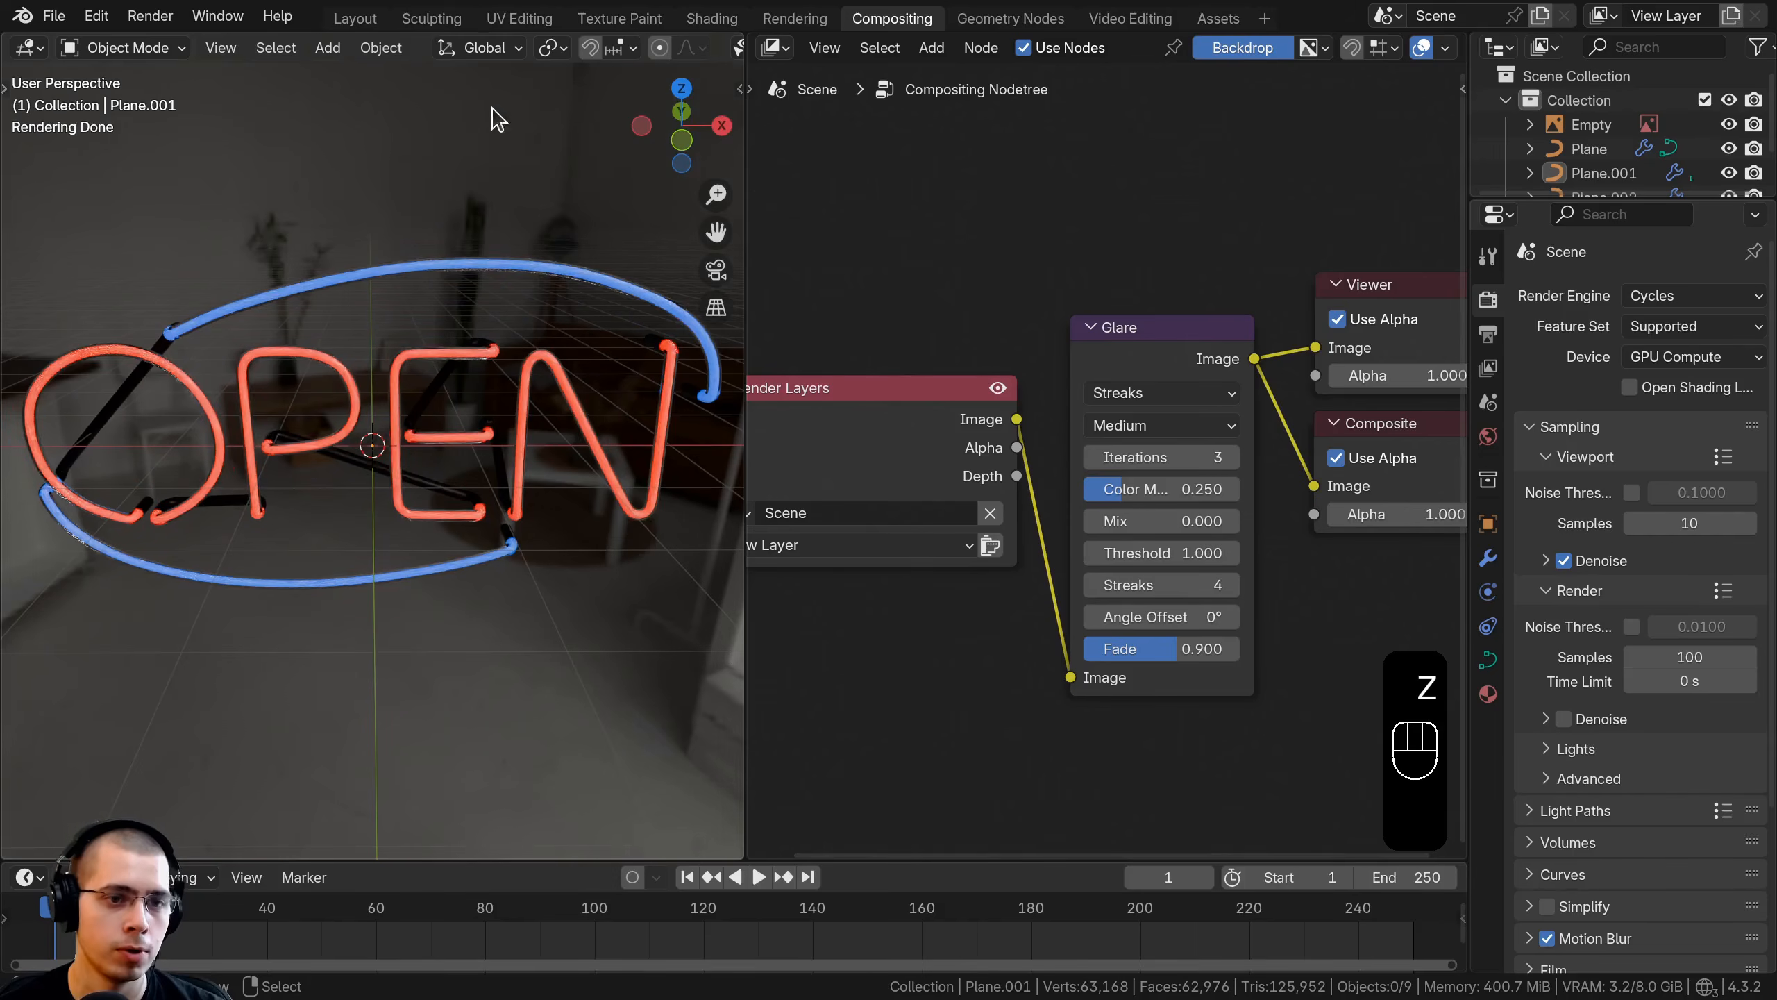
Set the viewport shading's Compositor option to Always so compositing effects display in the viewport
{"action": "scroll", "coordinate": [578, 57], "scroll_direction": "down", "scroll_amount": 5}
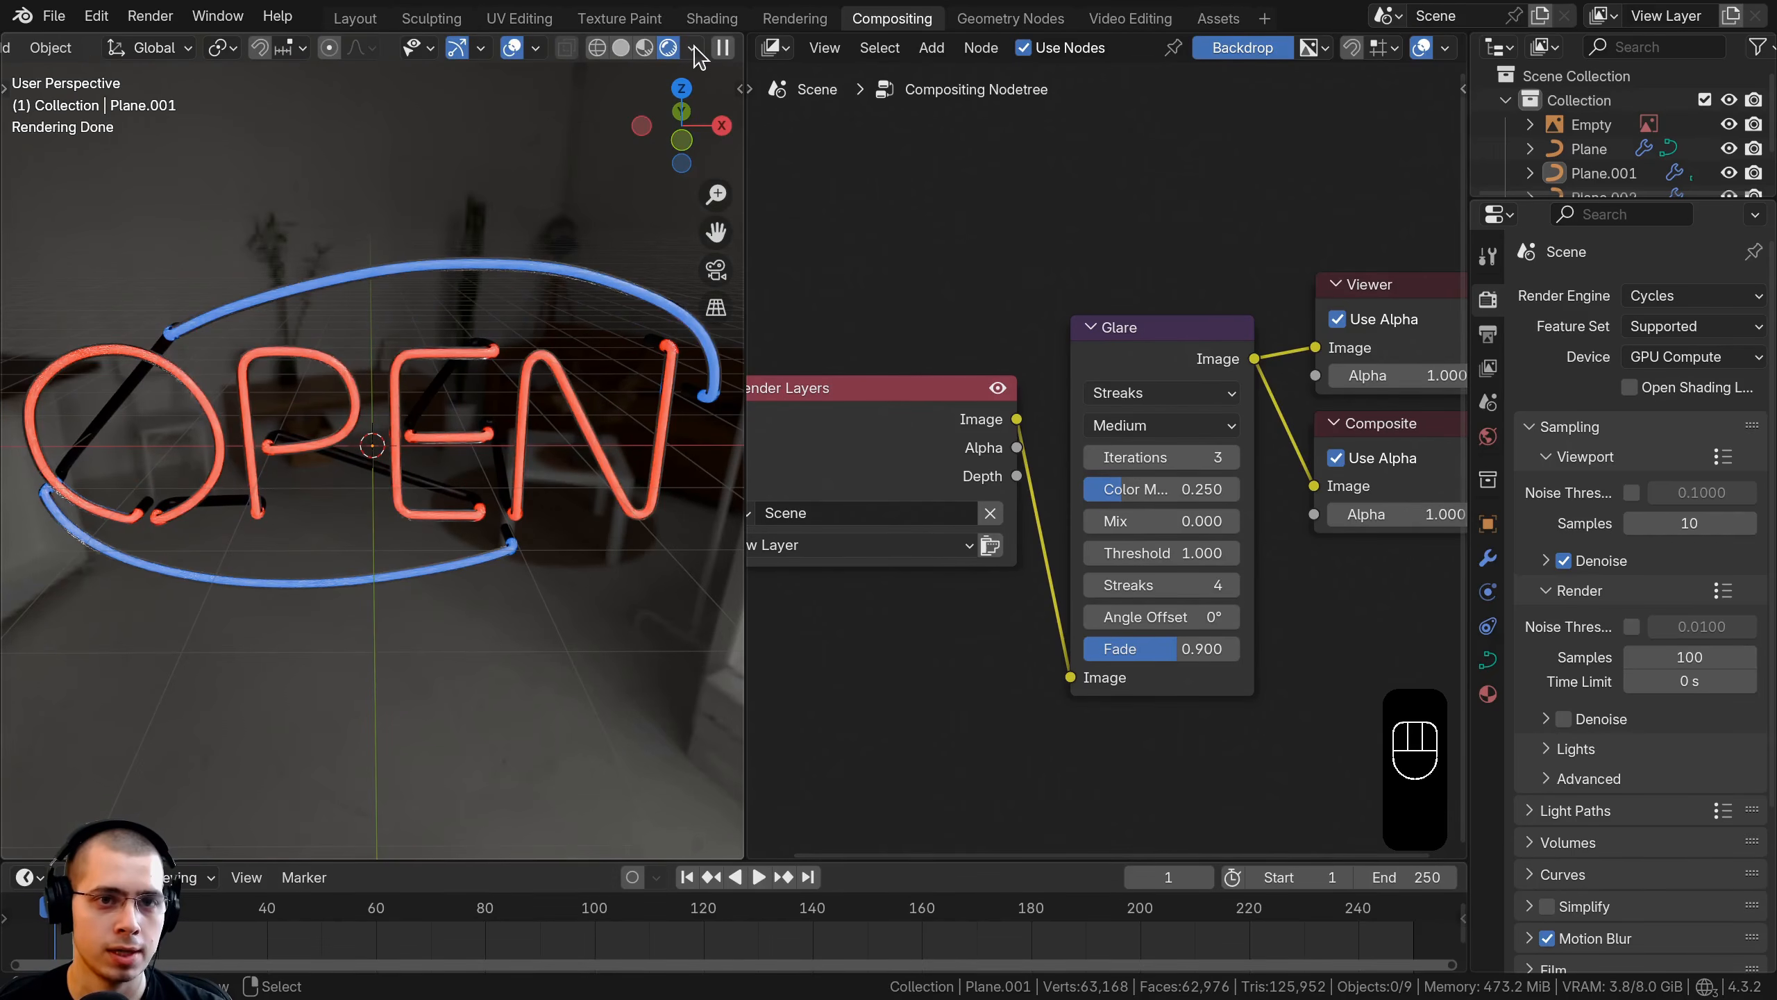
{"action": "left_click", "coordinate": [694, 49]}
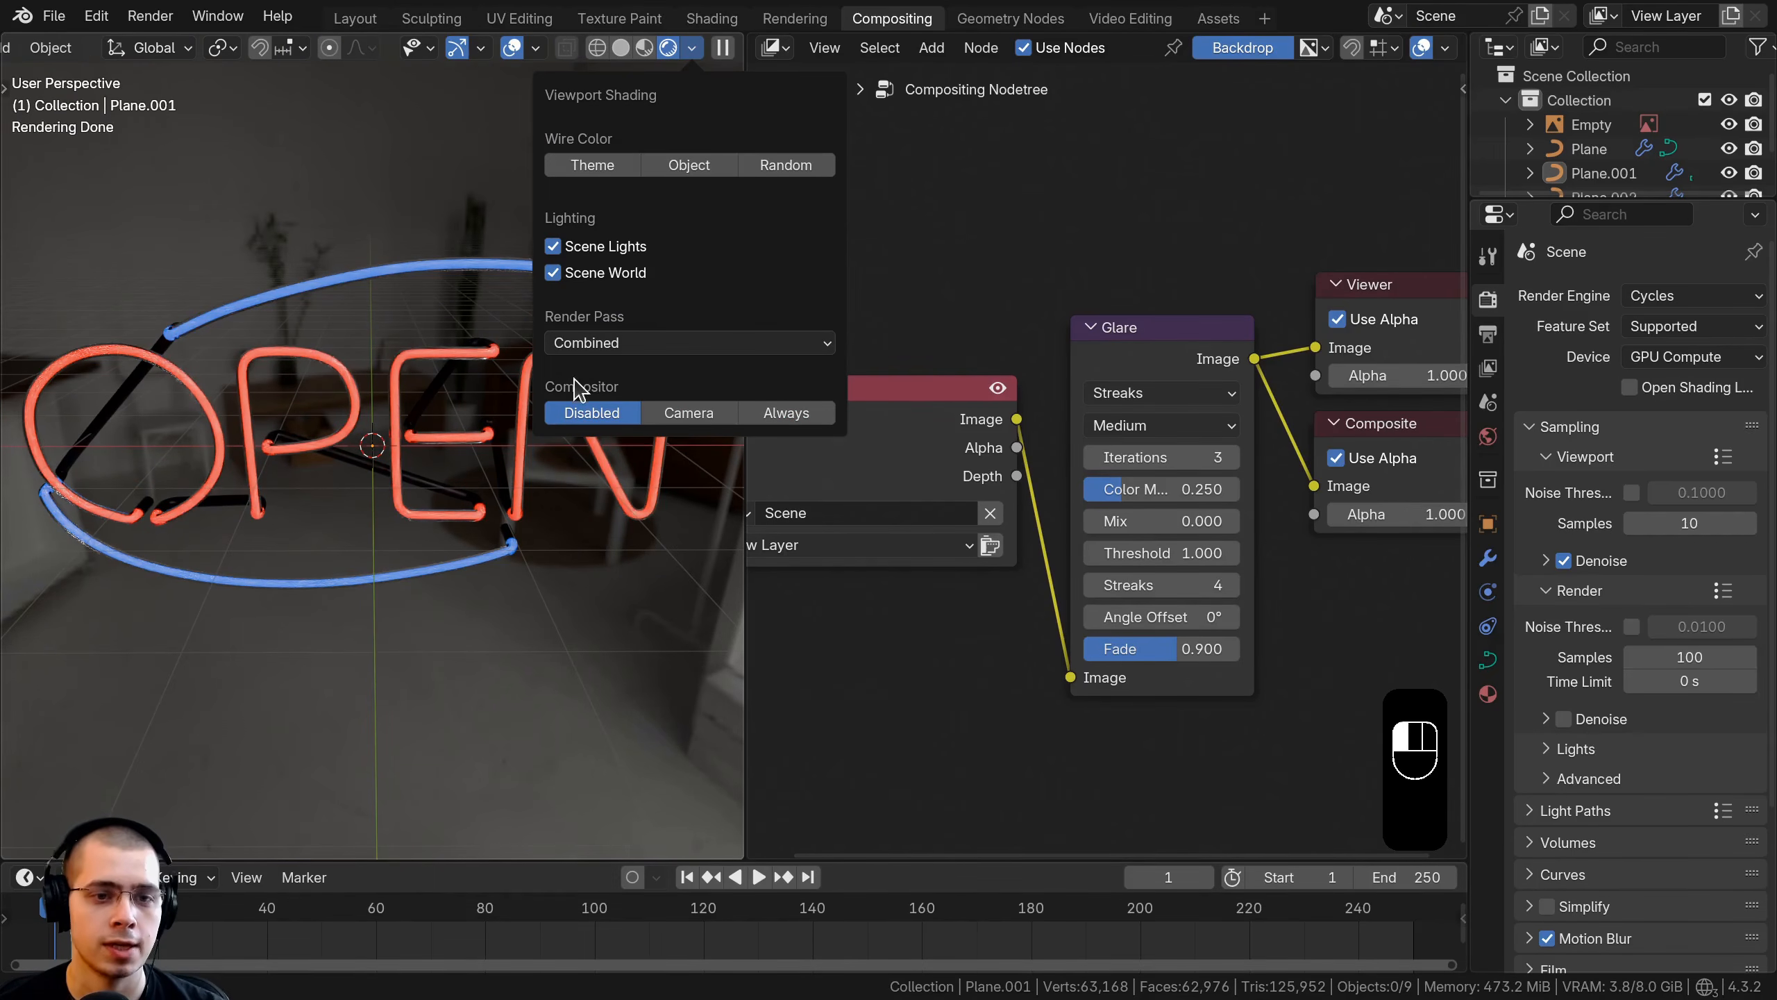
{"action": "left_click", "coordinate": [779, 408]}
{"action": "middle_click_drag", "start_coordinate": [257, 552], "coordinate": [322, 465]}
{"action": "middle_click_drag", "start_coordinate": [322, 465], "coordinate": [333, 524], "text": "shift"}
{"action": "scroll", "coordinate": [334, 384], "scroll_direction": "up", "scroll_amount": 2}
{"action": "scroll", "coordinate": [1041, 449], "scroll_direction": "up", "scroll_amount": 4}
Set the Glare node's type to Bloom, its quality to High and its Threshold to 1.600
{"action": "middle_click_drag", "start_coordinate": [1168, 500], "coordinate": [1036, 438]}
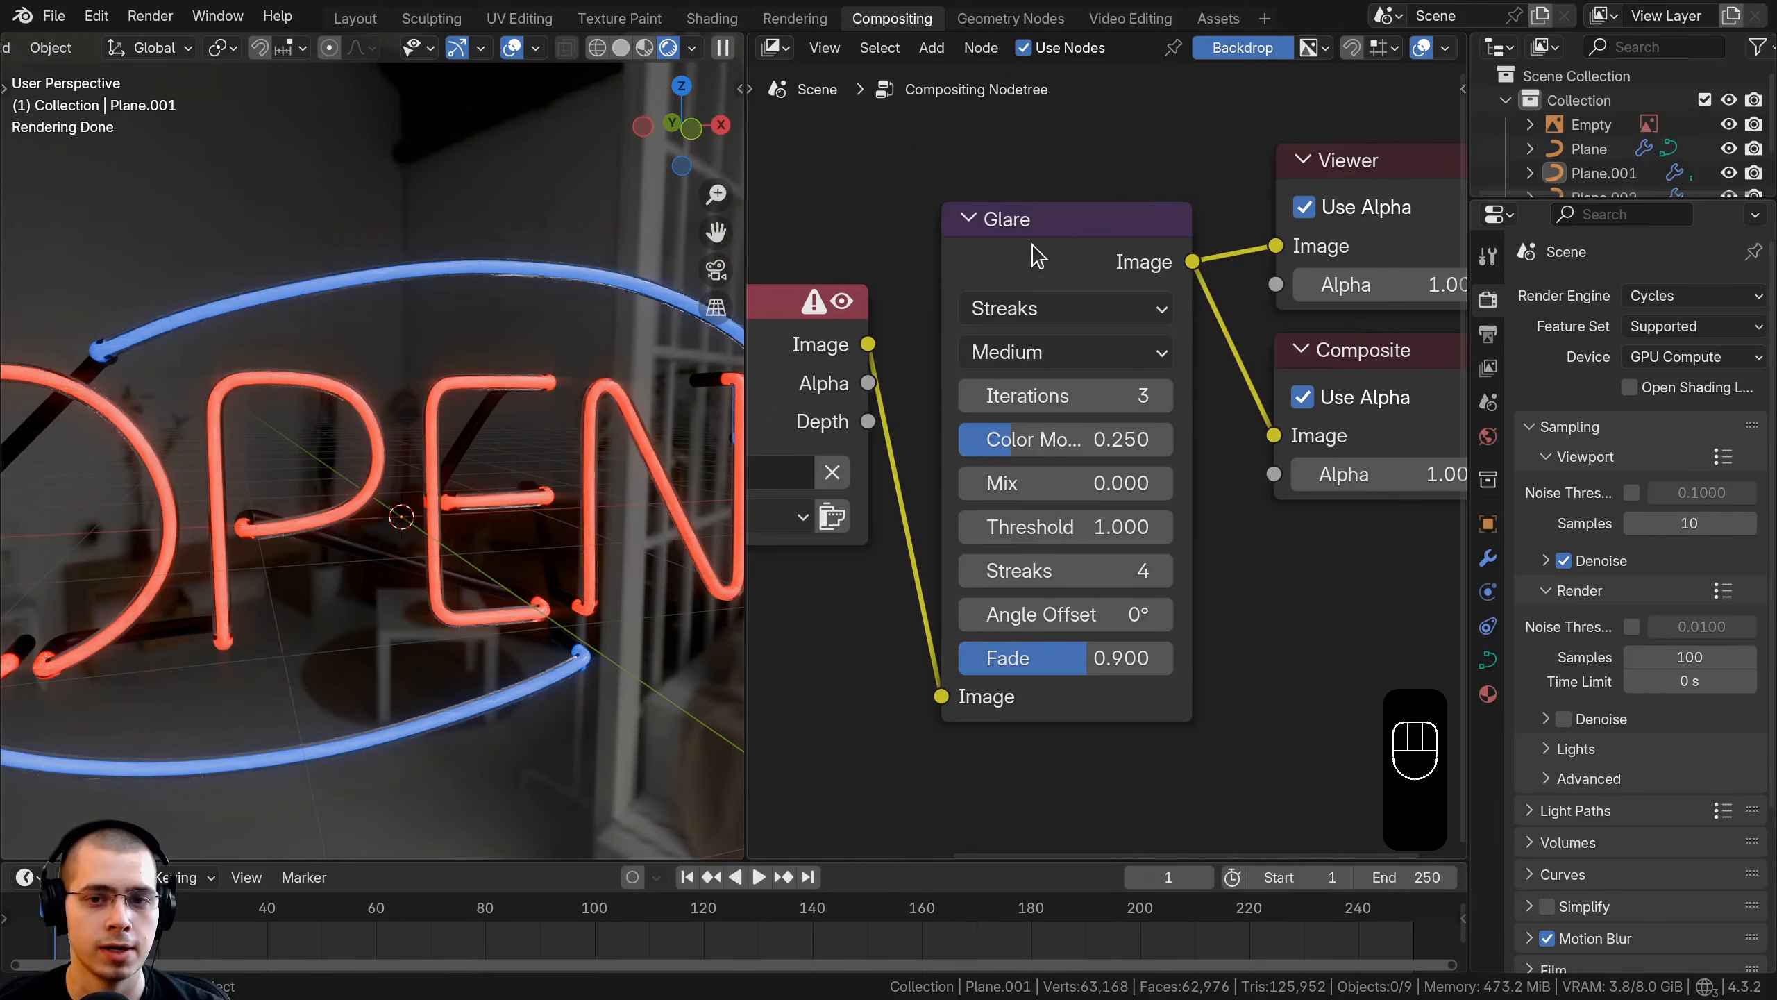
{"action": "left_click", "coordinate": [1031, 242]}
{"action": "left_click", "coordinate": [1010, 312]}
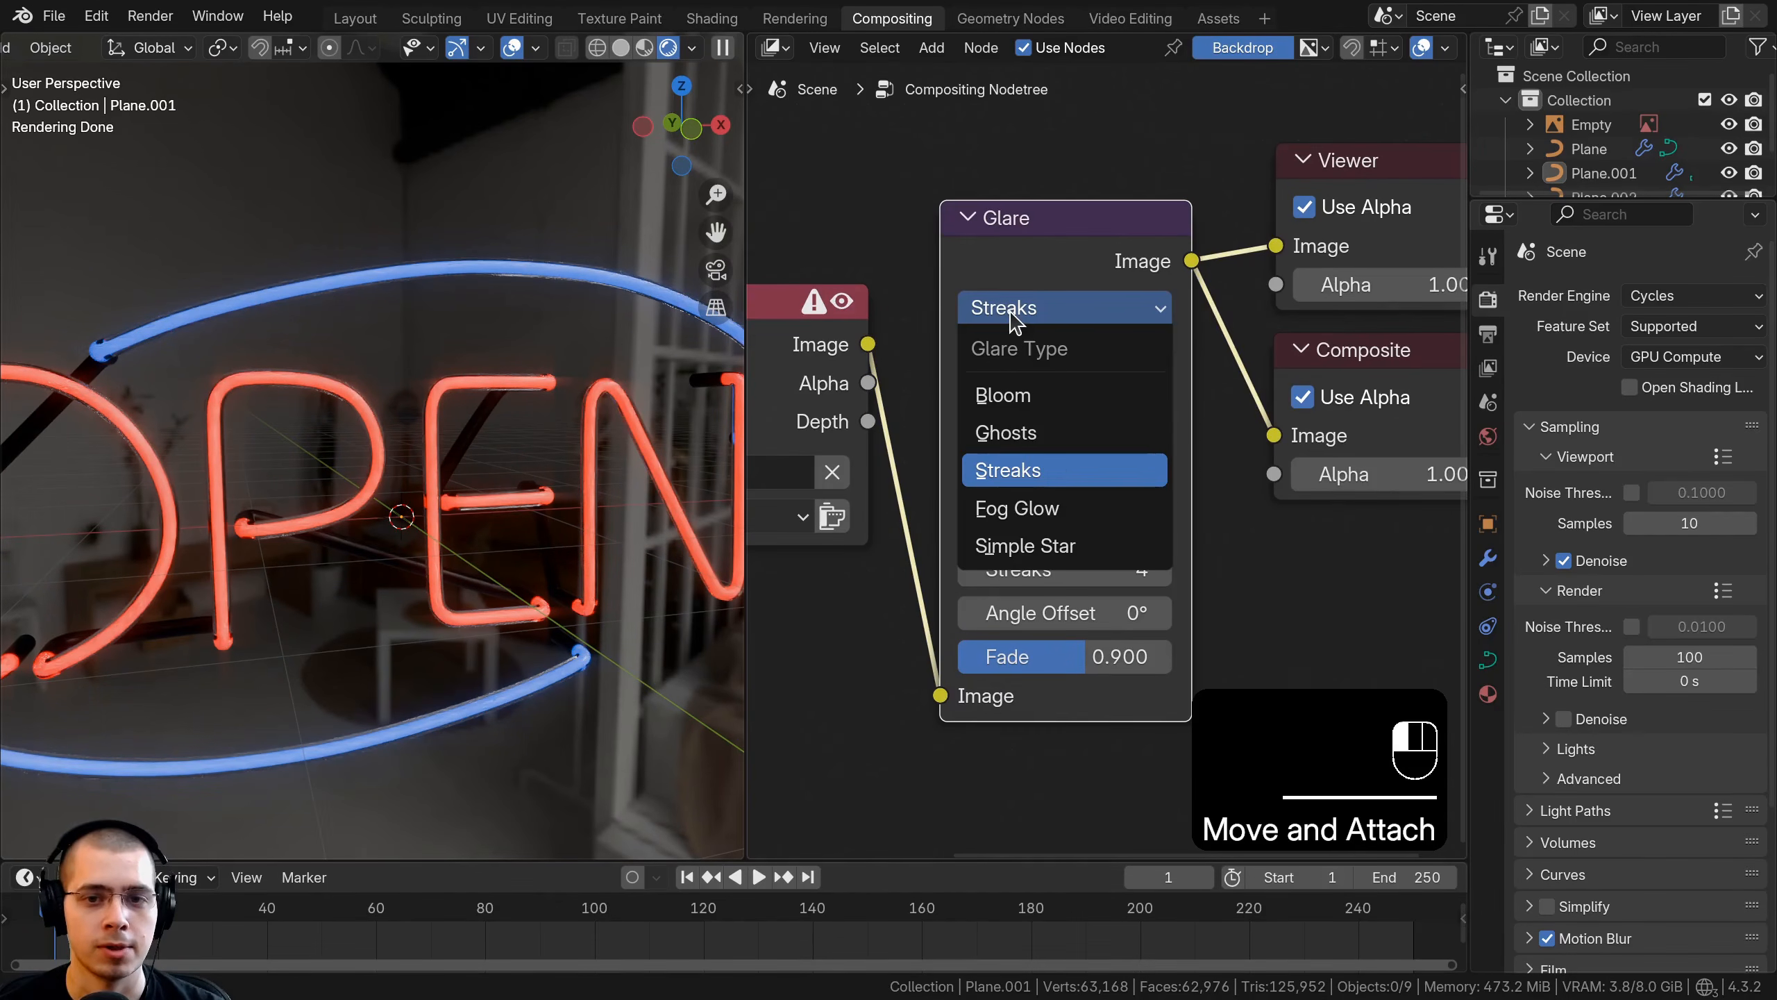
{"action": "left_click", "coordinate": [1024, 395]}
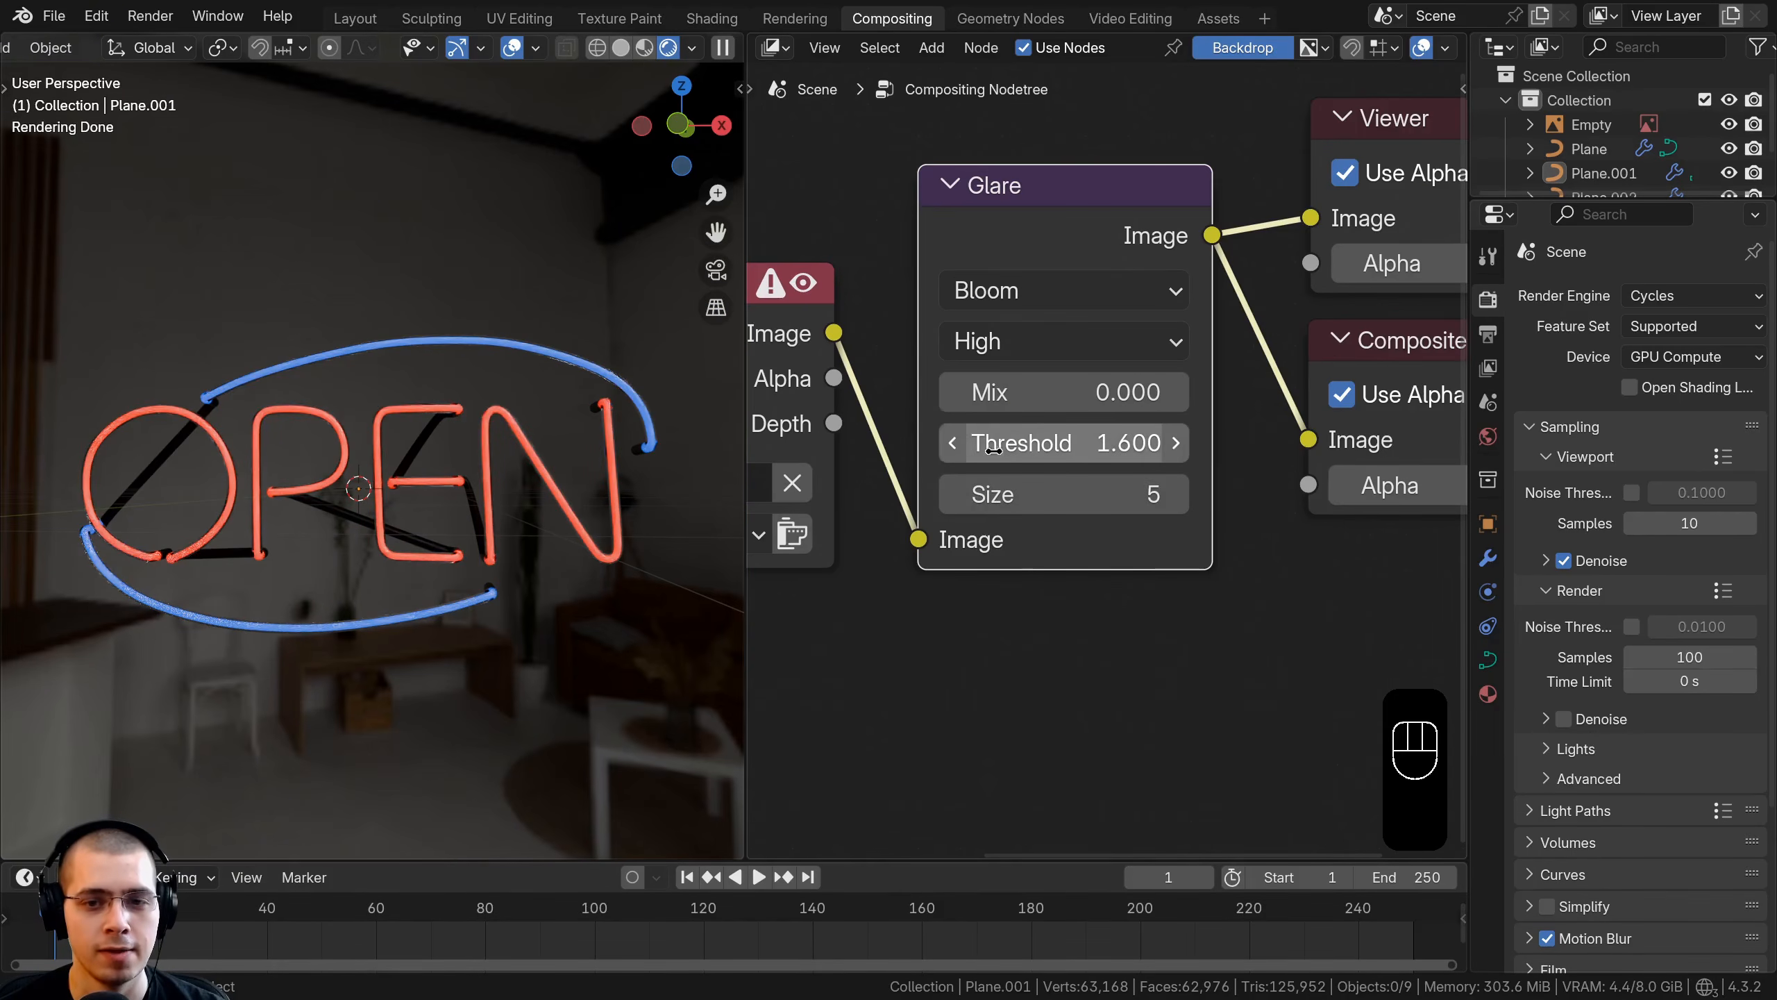
{"action": "left_click_drag", "start_coordinate": [1076, 442], "coordinate": [993, 442], "text": "shift"}
{"action": "left_click_drag", "start_coordinate": [1084, 447], "coordinate": [1084, 447], "text": "shift"}
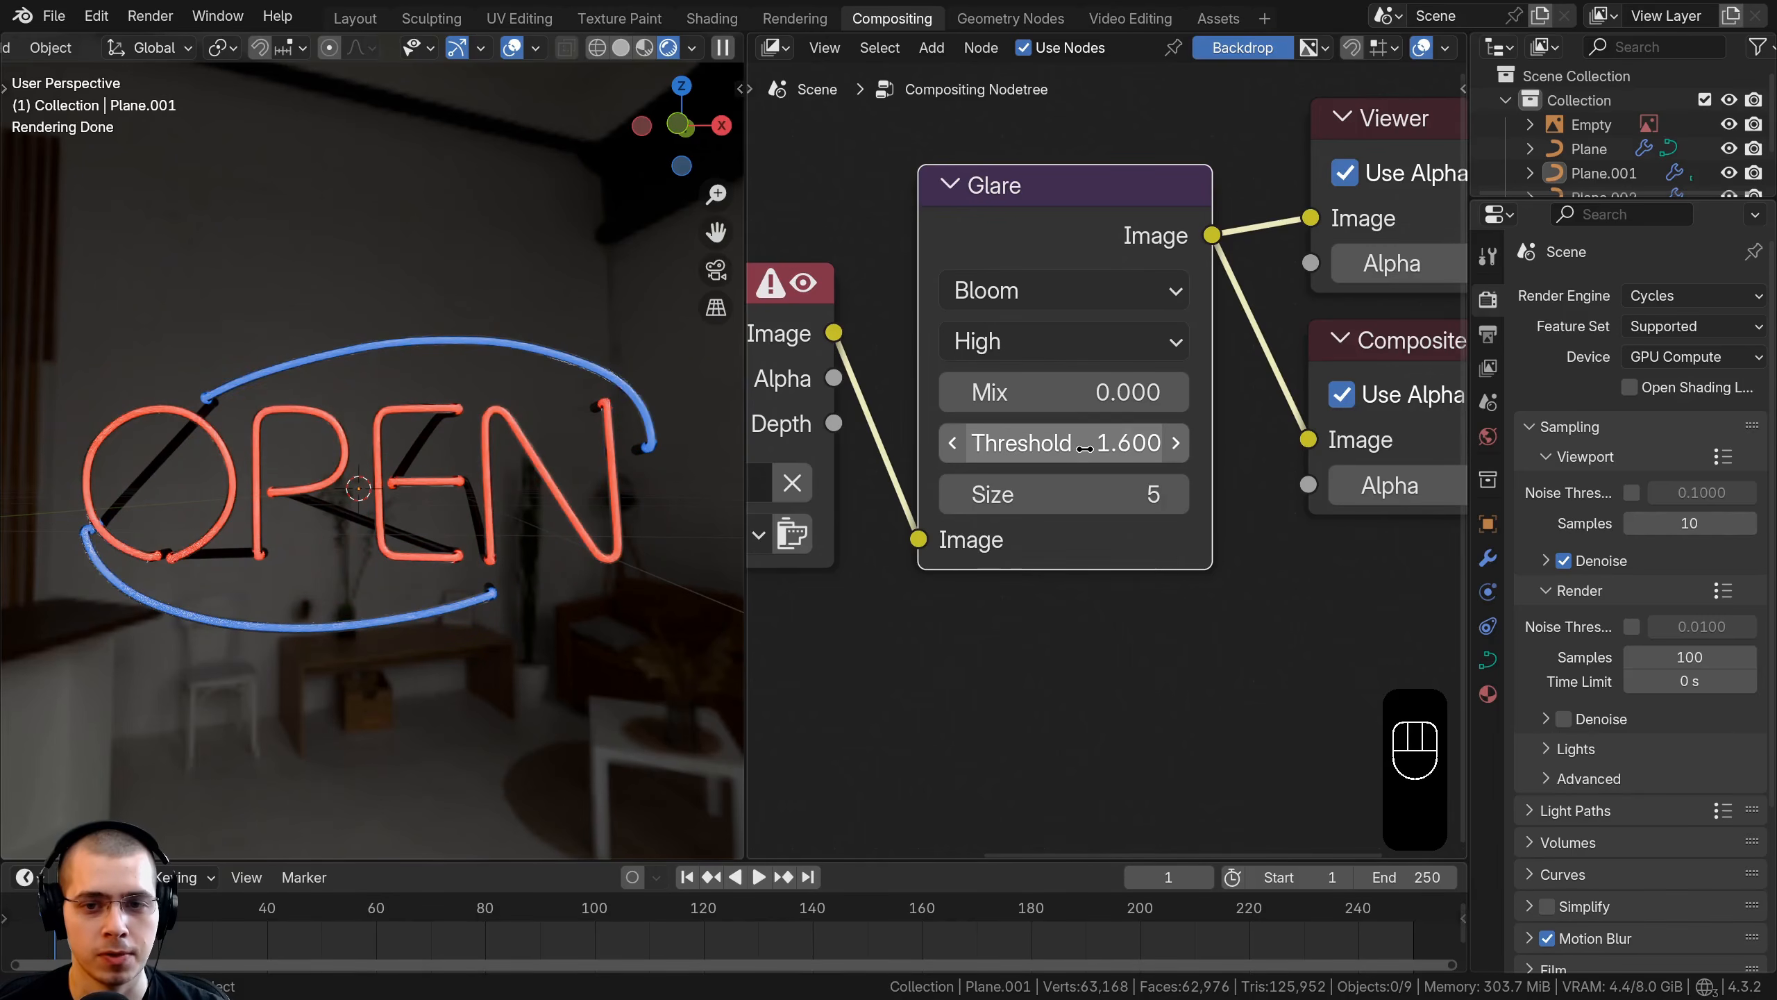
{"action": "left_click", "coordinate": [1035, 354]}
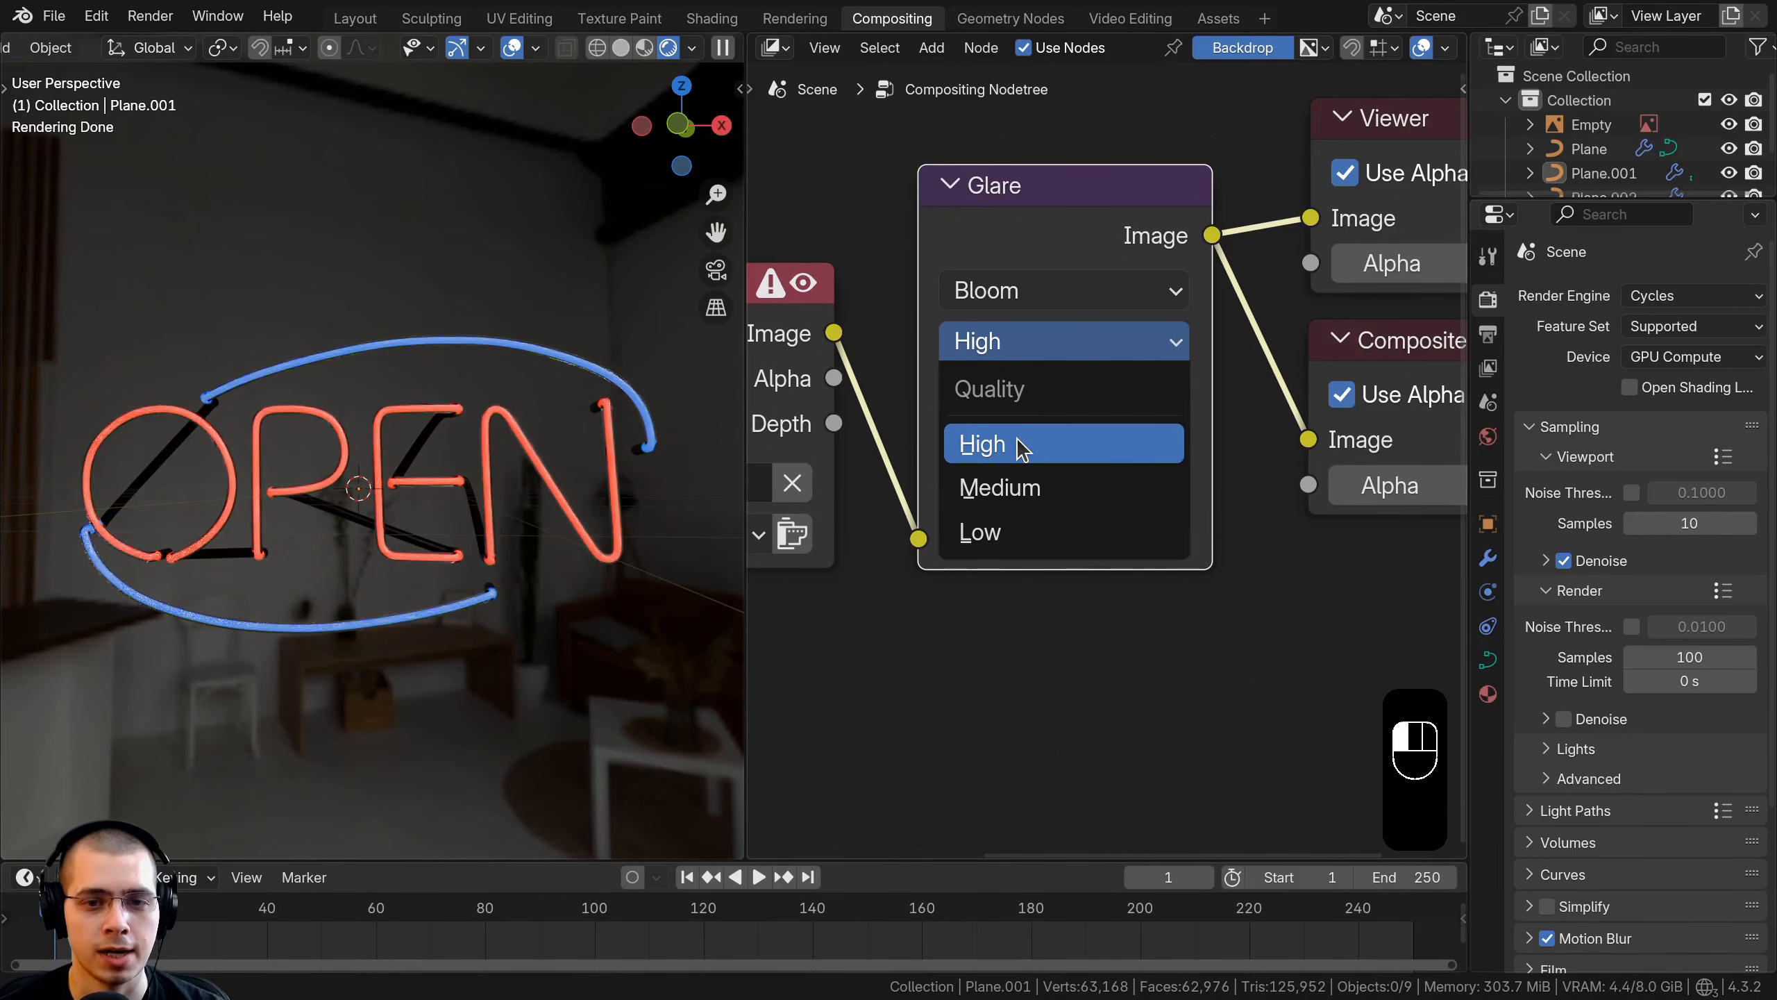
{"action": "left_click", "coordinate": [1021, 445]}
Select the red glowing tubes in the Shading workspace and set the Red Glow material's Principled BSDF Transmission Weight to 1.000
{"action": "scroll", "coordinate": [409, 385], "scroll_direction": "up", "scroll_amount": 8}
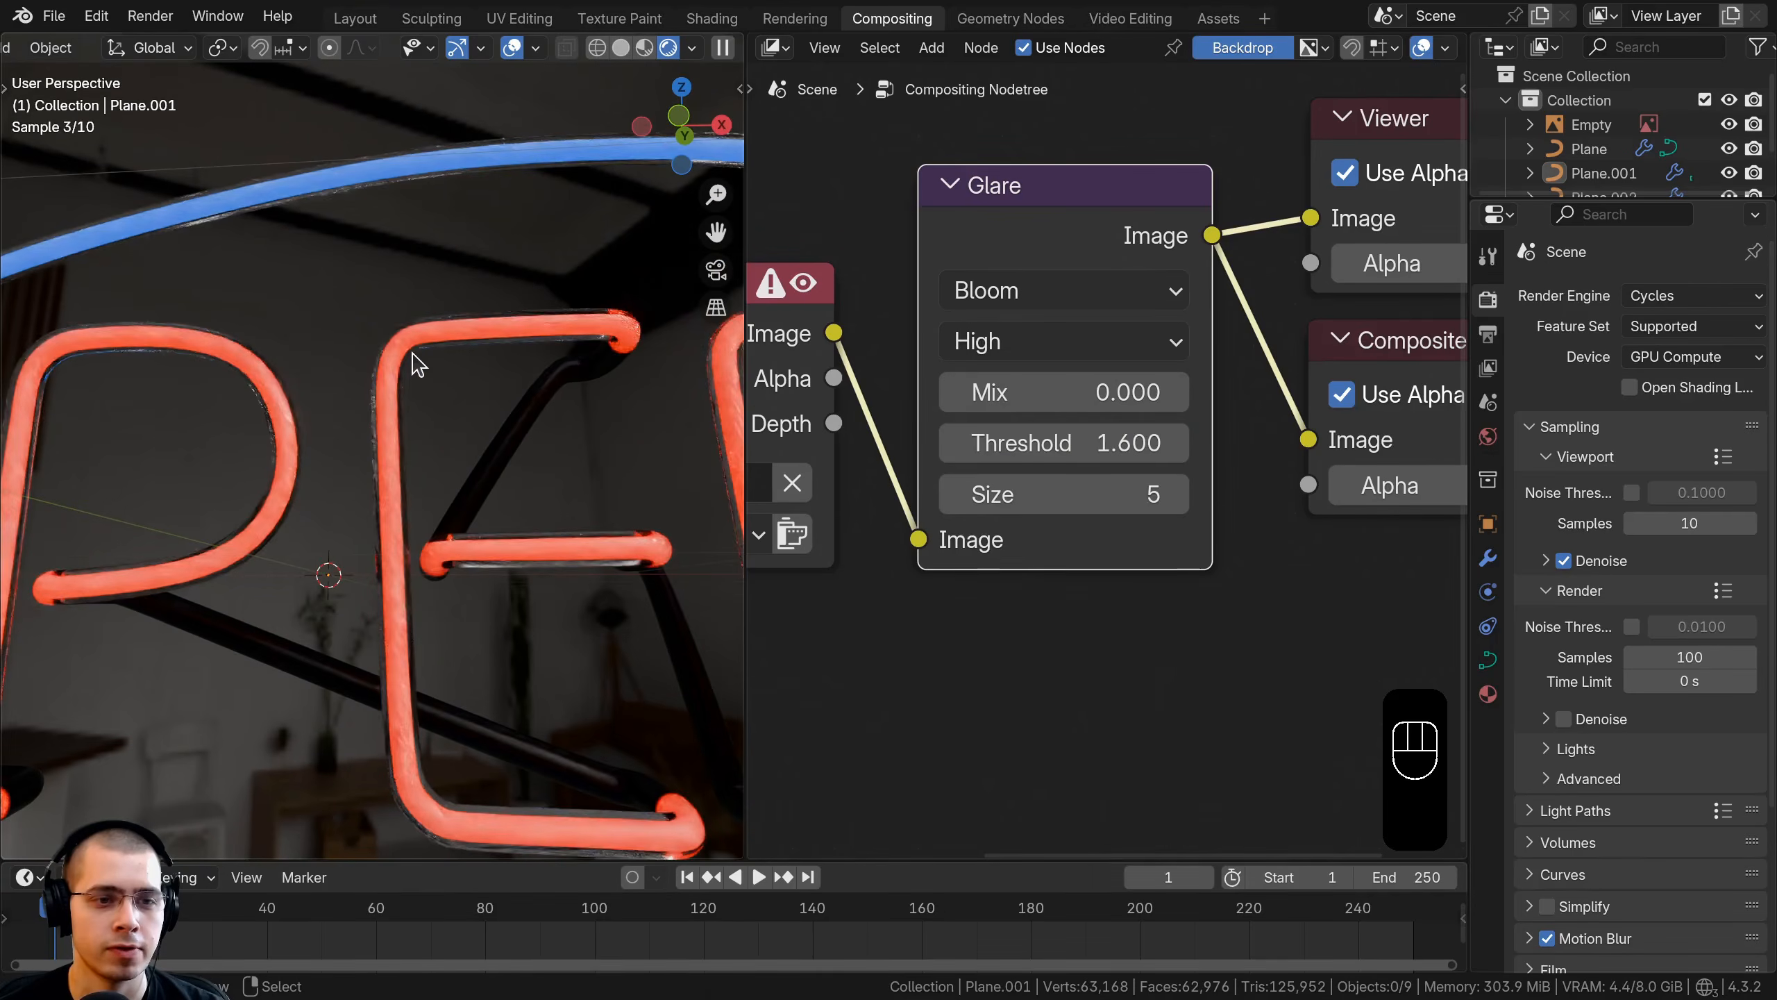
{"action": "middle_click_drag", "start_coordinate": [395, 367], "coordinate": [383, 405]}
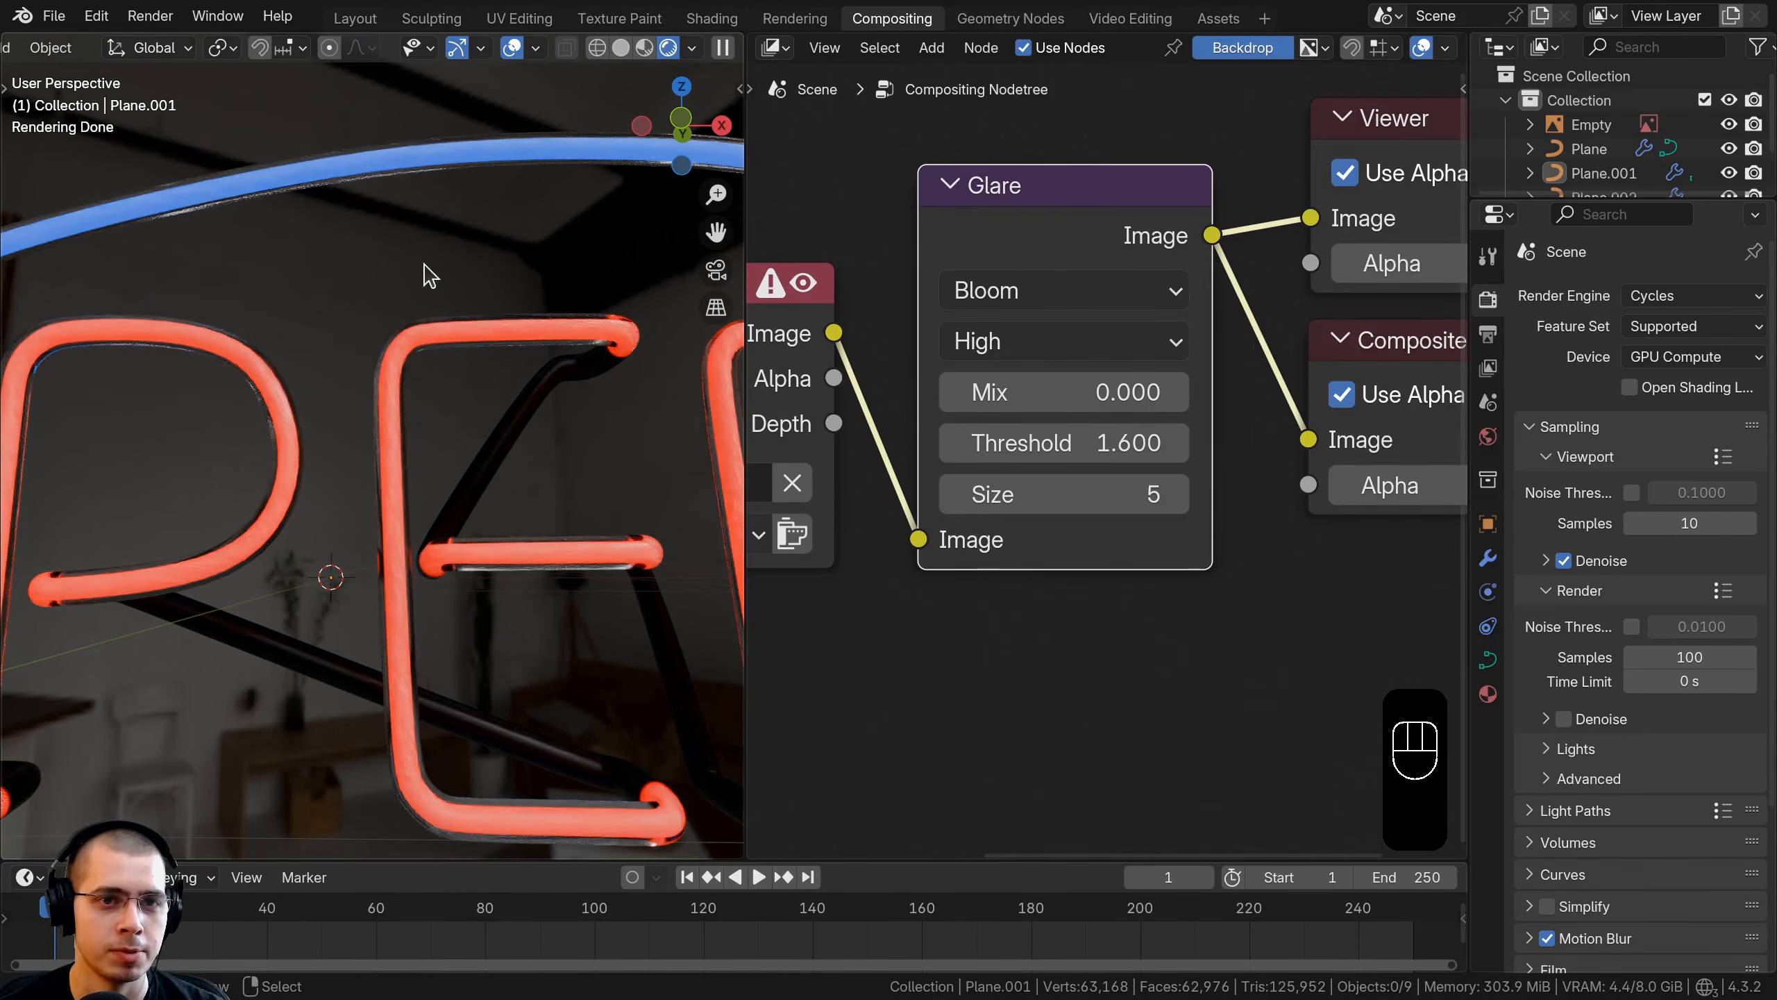
{"action": "left_click", "coordinate": [712, 19]}
{"action": "left_click", "coordinate": [406, 471]}
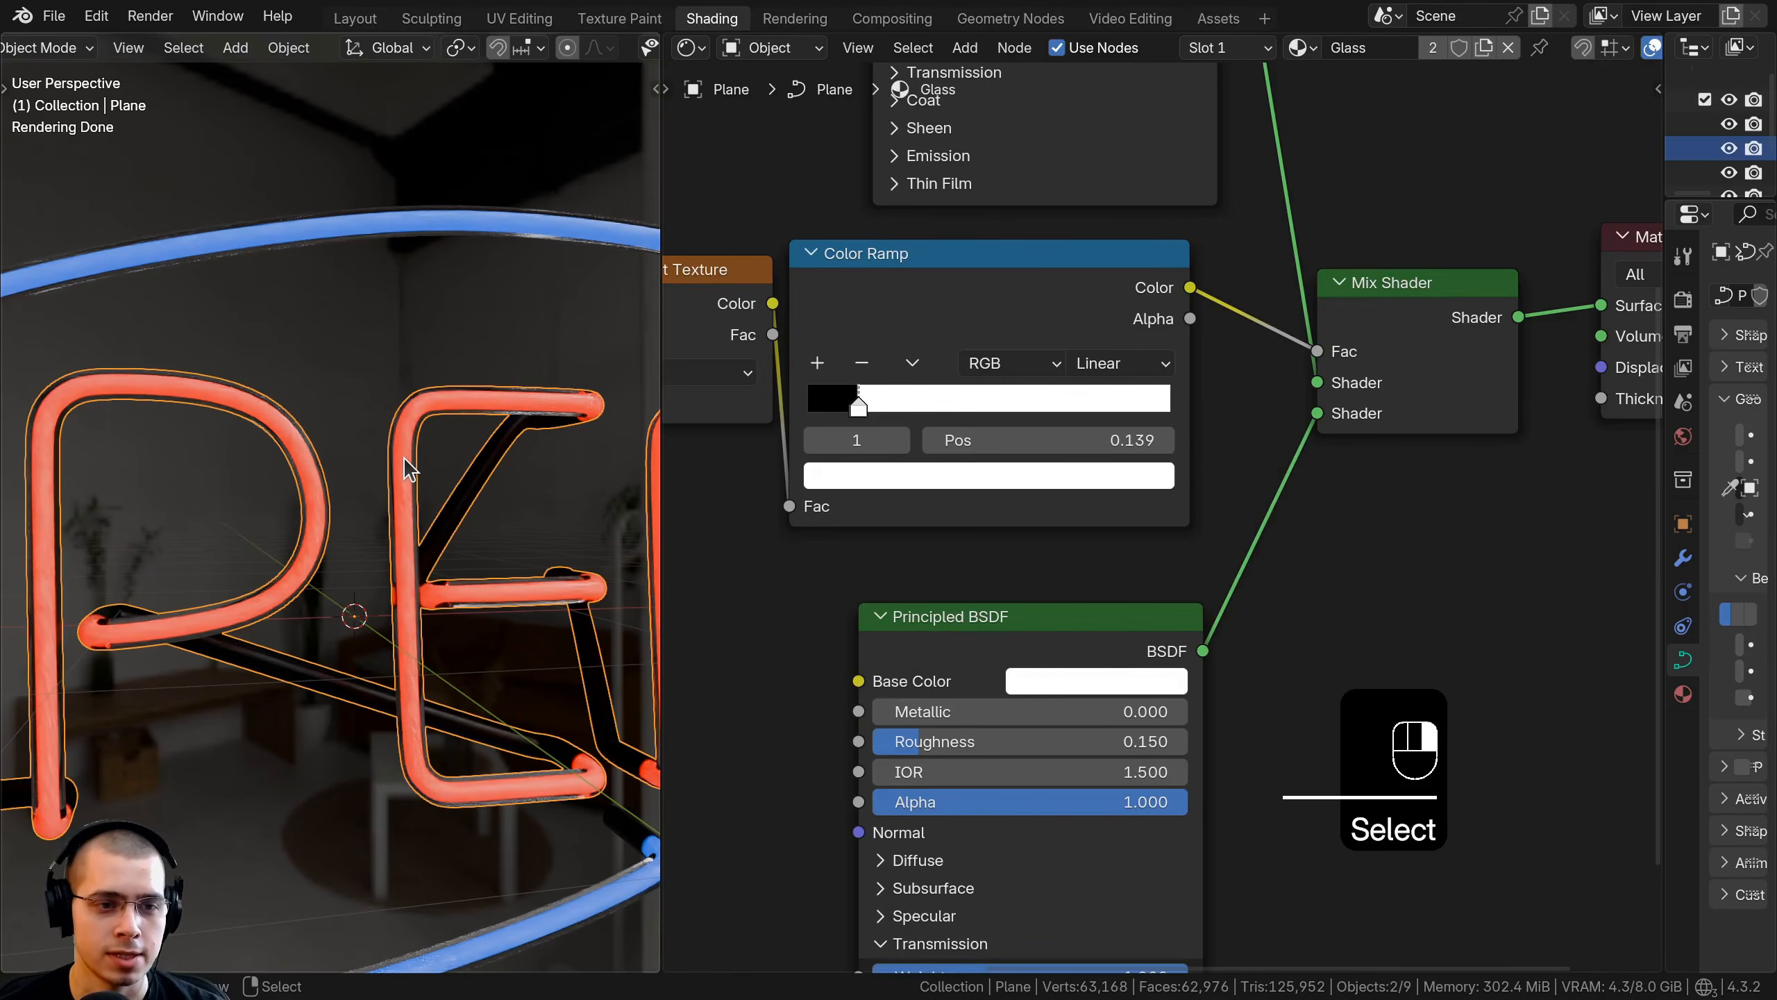
{"action": "left_click", "coordinate": [403, 458]}
{"action": "key", "text": "g"}
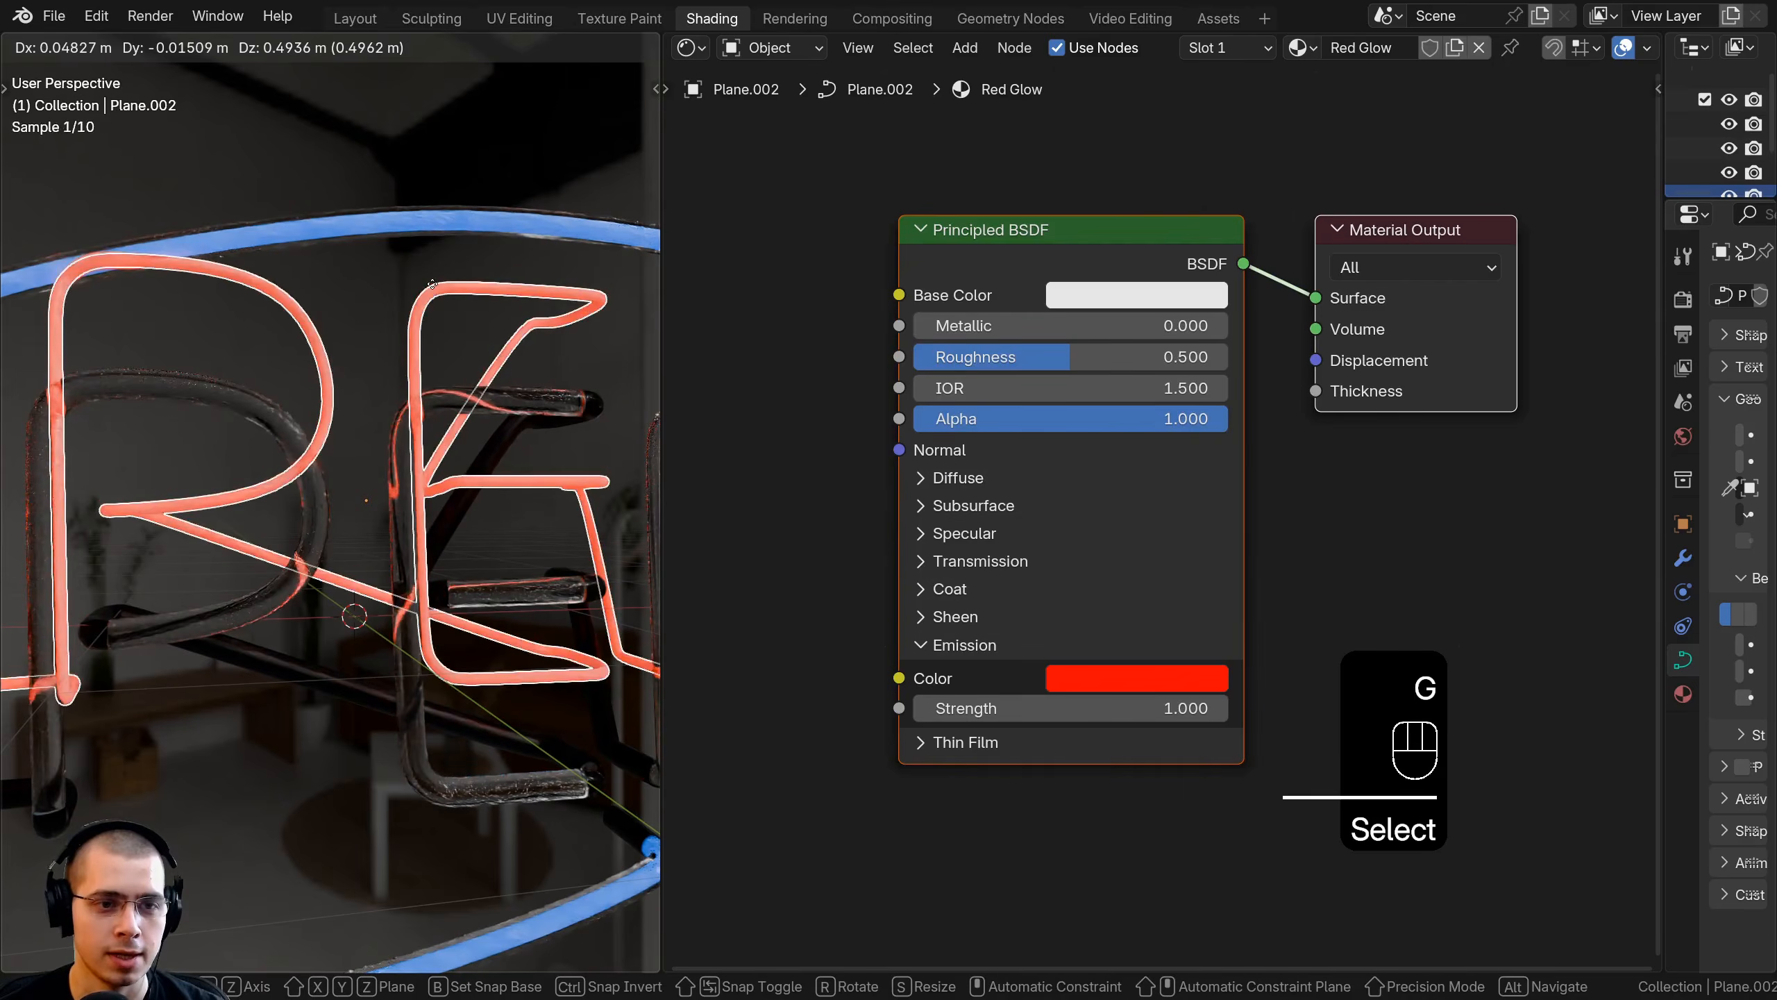
{"action": "right_click", "coordinate": [435, 294]}
{"action": "middle_click_drag", "start_coordinate": [838, 530], "coordinate": [870, 390]}
{"action": "scroll", "coordinate": [871, 390], "scroll_direction": "down", "scroll_amount": 2}
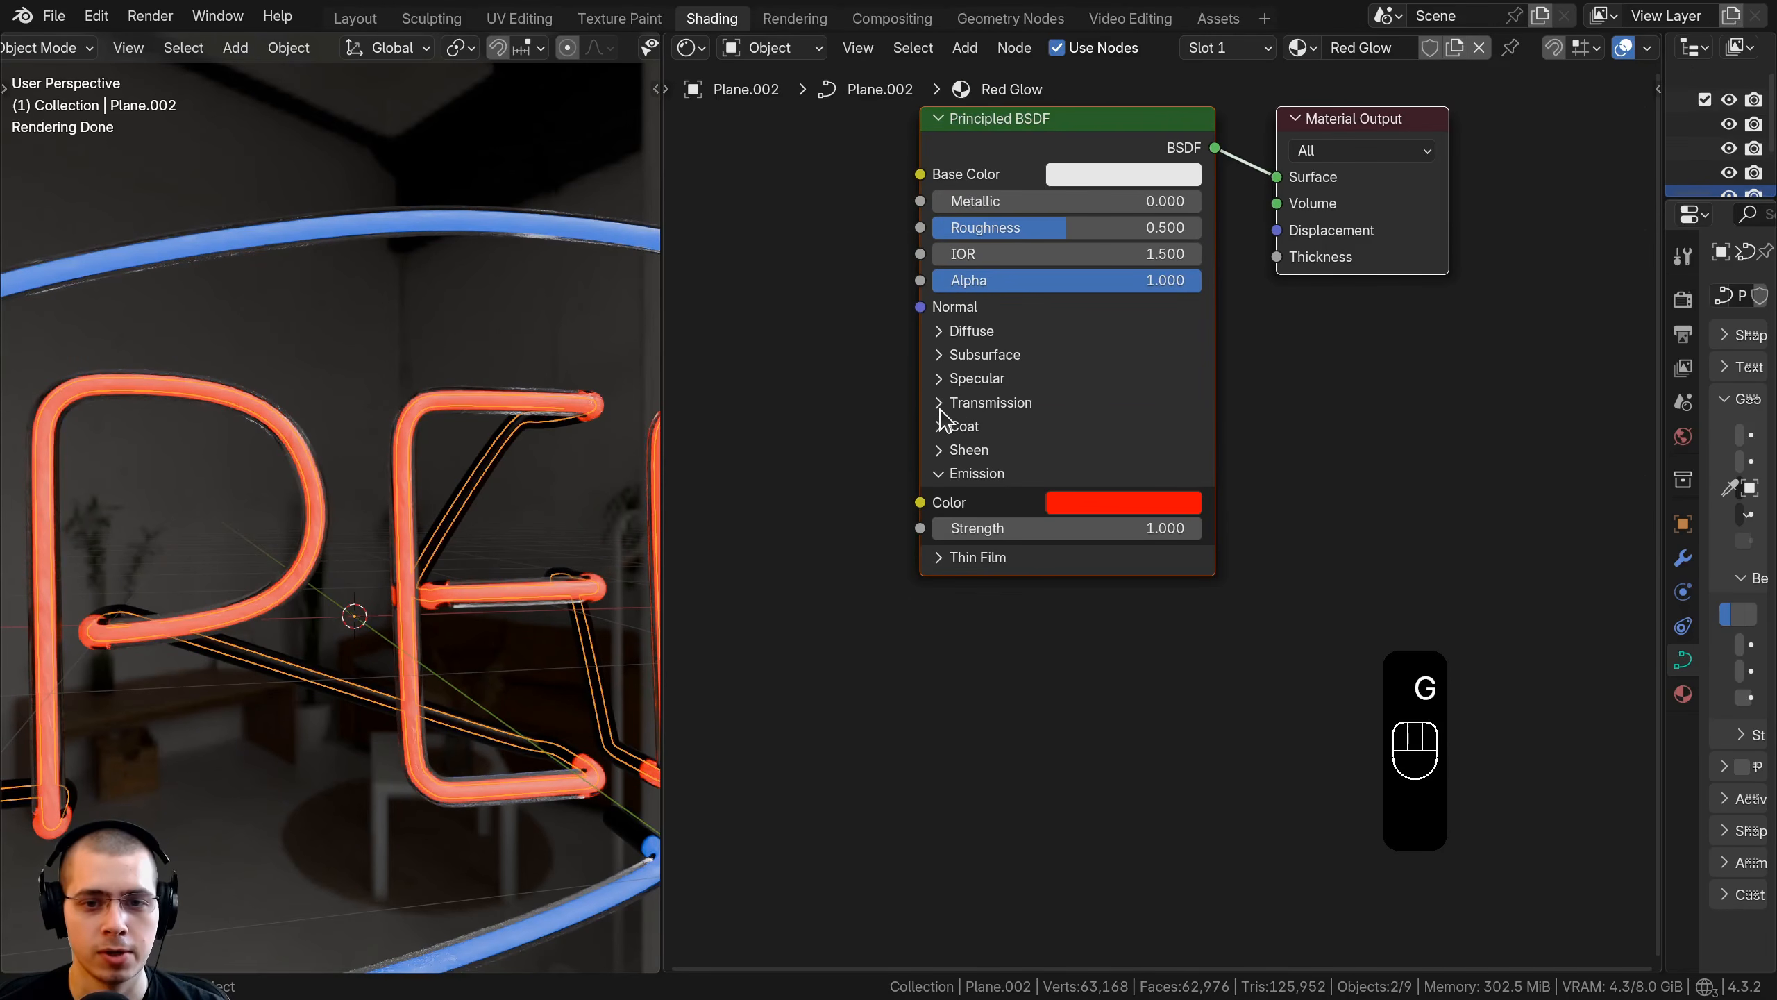
{"action": "left_click", "coordinate": [939, 404]}
{"action": "left_click_drag", "start_coordinate": [979, 432], "coordinate": [1210, 444]}
{"action": "scroll", "coordinate": [392, 459], "scroll_direction": "down", "scroll_amount": 2}
{"action": "scroll", "coordinate": [413, 392], "scroll_direction": "up", "scroll_amount": 2}
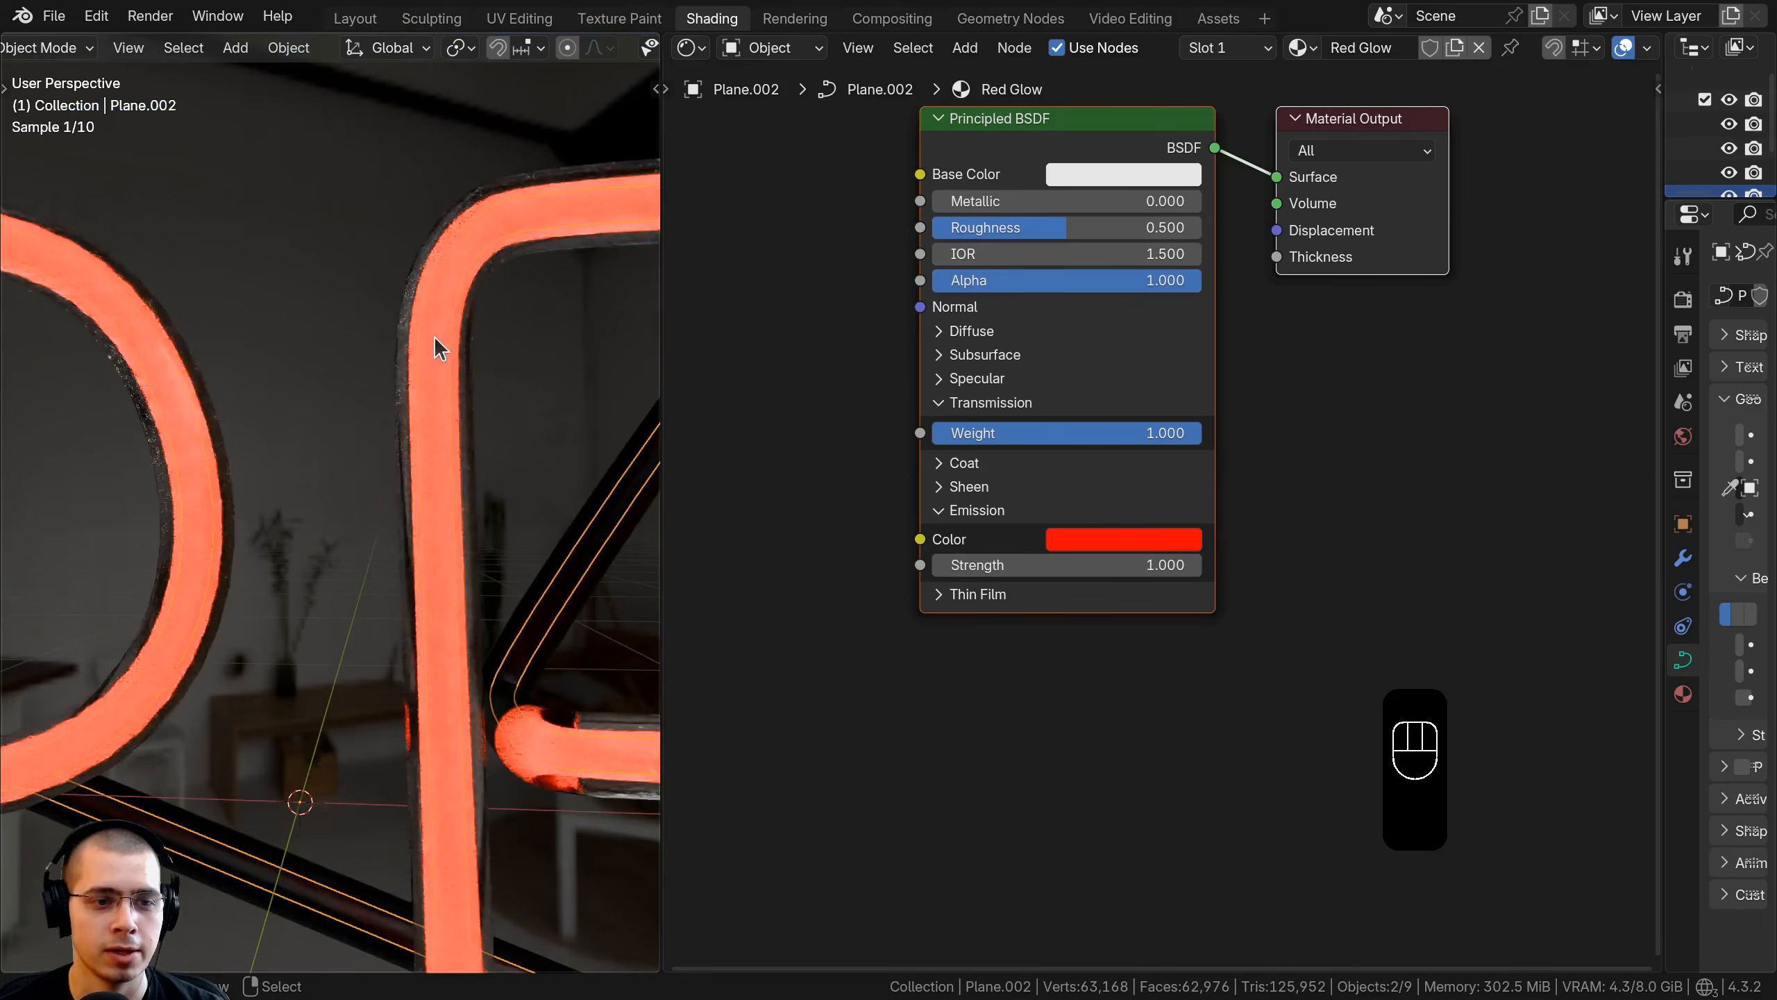
{"action": "scroll", "coordinate": [413, 384], "scroll_direction": "up", "scroll_amount": 1}
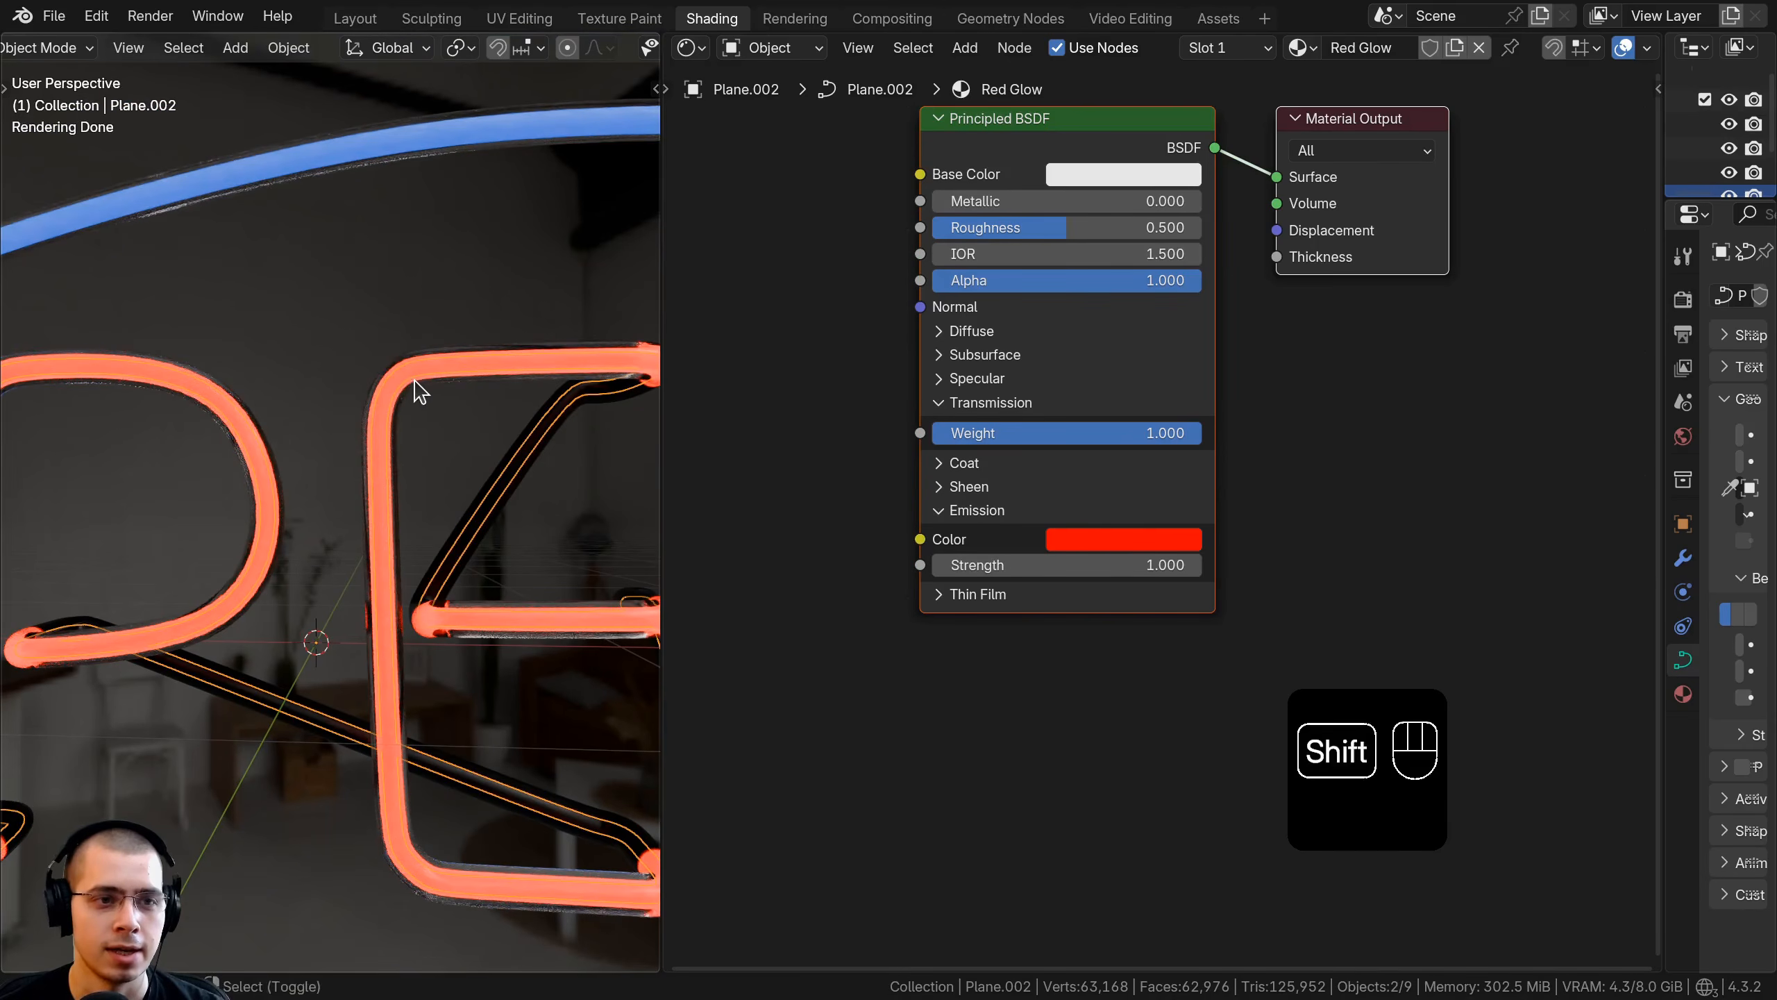
Select the blue border tube and set the Blue Glow material's Principled BSDF Transmission Weight to 1.000
{"action": "middle_click_drag", "start_coordinate": [416, 386], "coordinate": [427, 301], "text": "shift"}
{"action": "key", "text": "a"}
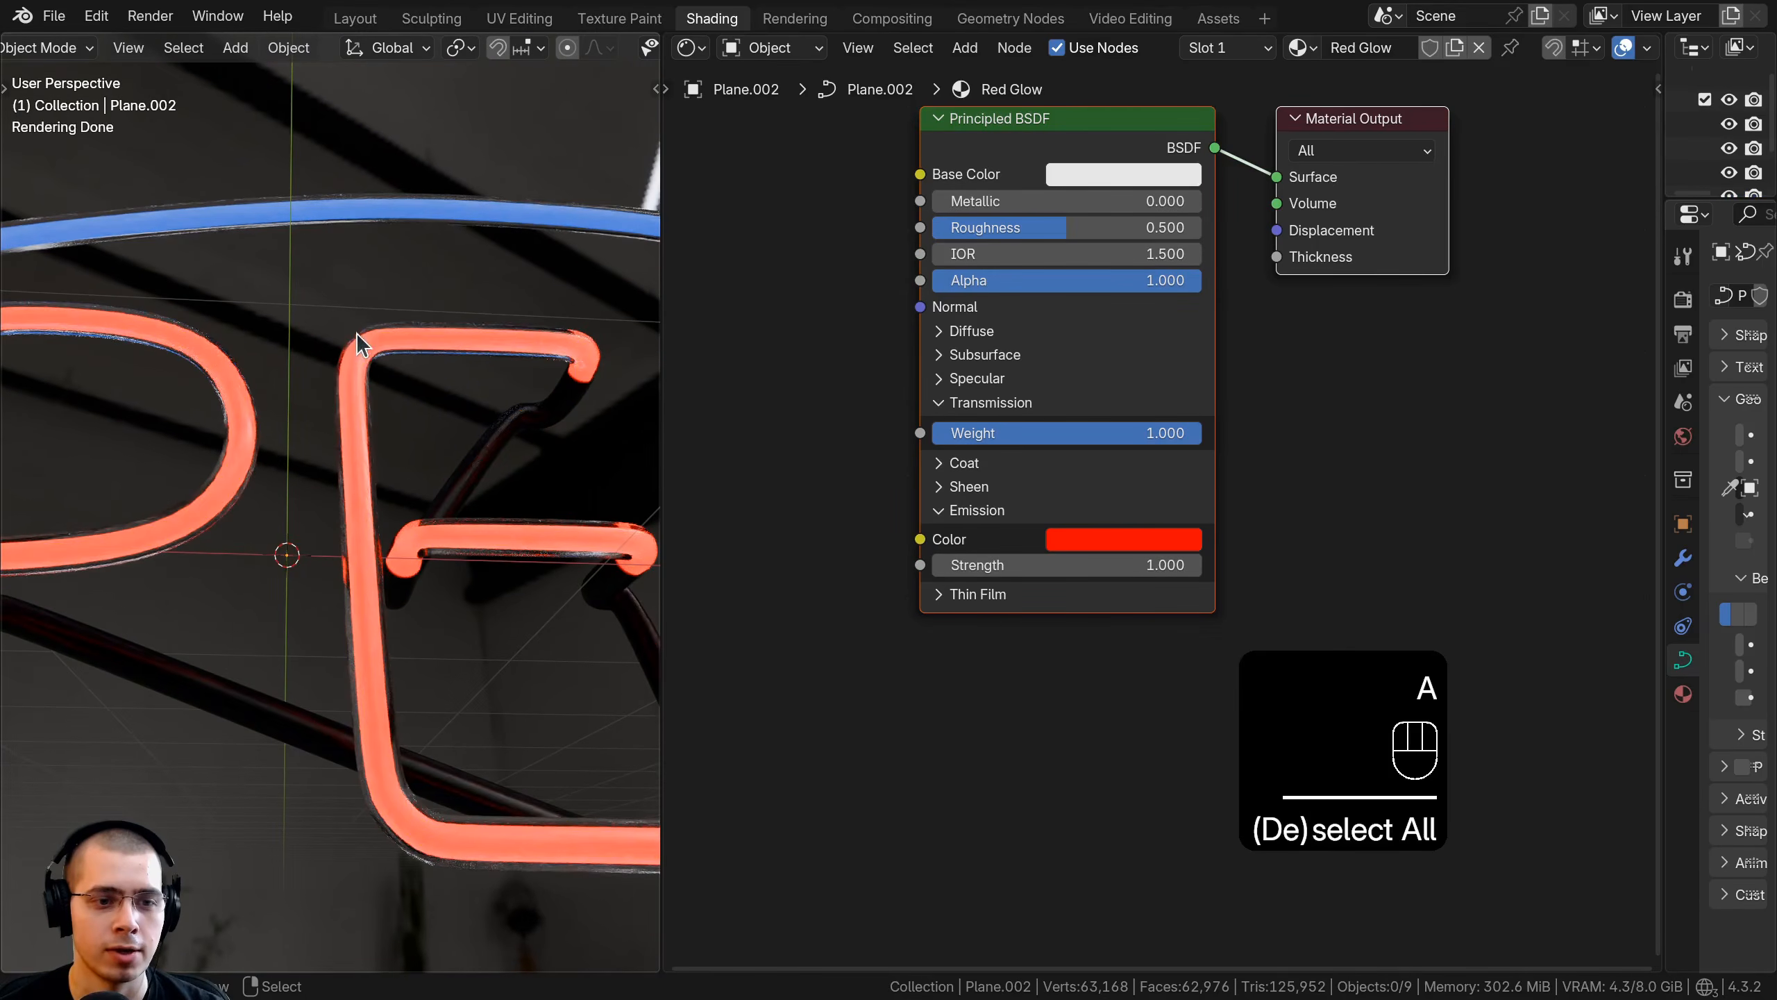
{"action": "middle_click_drag", "start_coordinate": [349, 202], "coordinate": [333, 386], "text": "shift"}
{"action": "scroll", "coordinate": [333, 386], "scroll_direction": "up", "scroll_amount": 1}
{"action": "right_click", "coordinate": [327, 383]}
{"action": "right_click", "coordinate": [321, 380]}
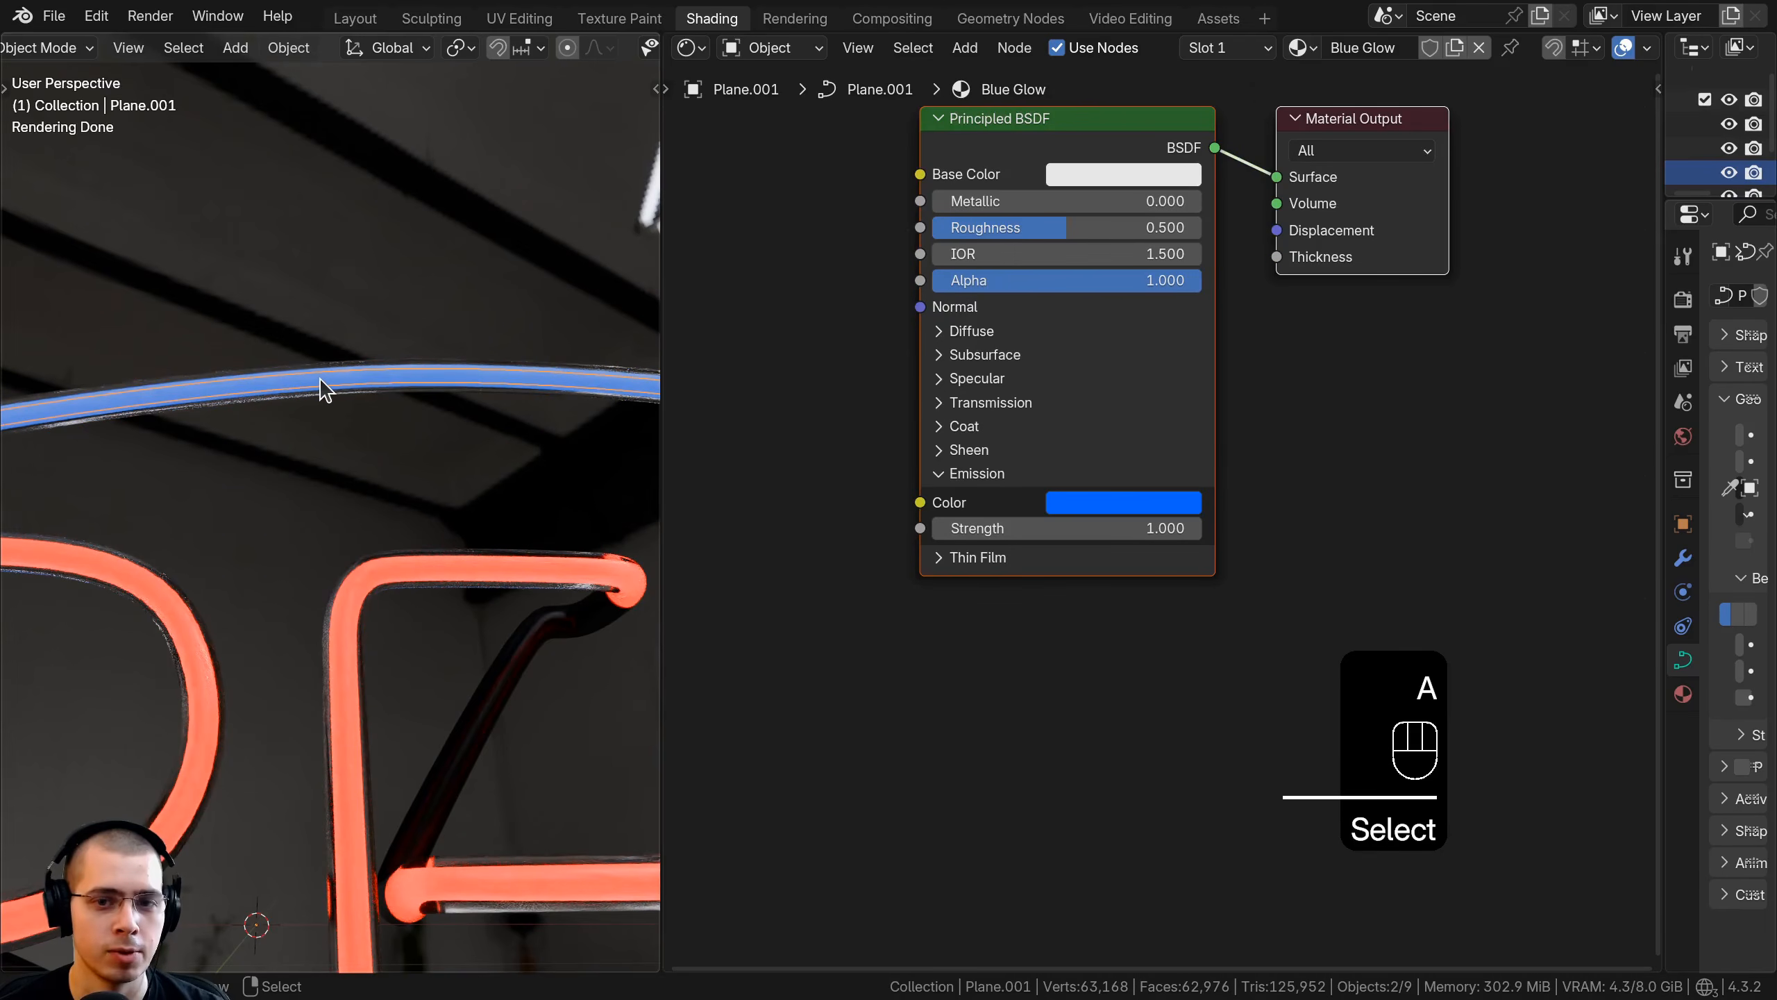
{"action": "left_click", "coordinate": [943, 404]}
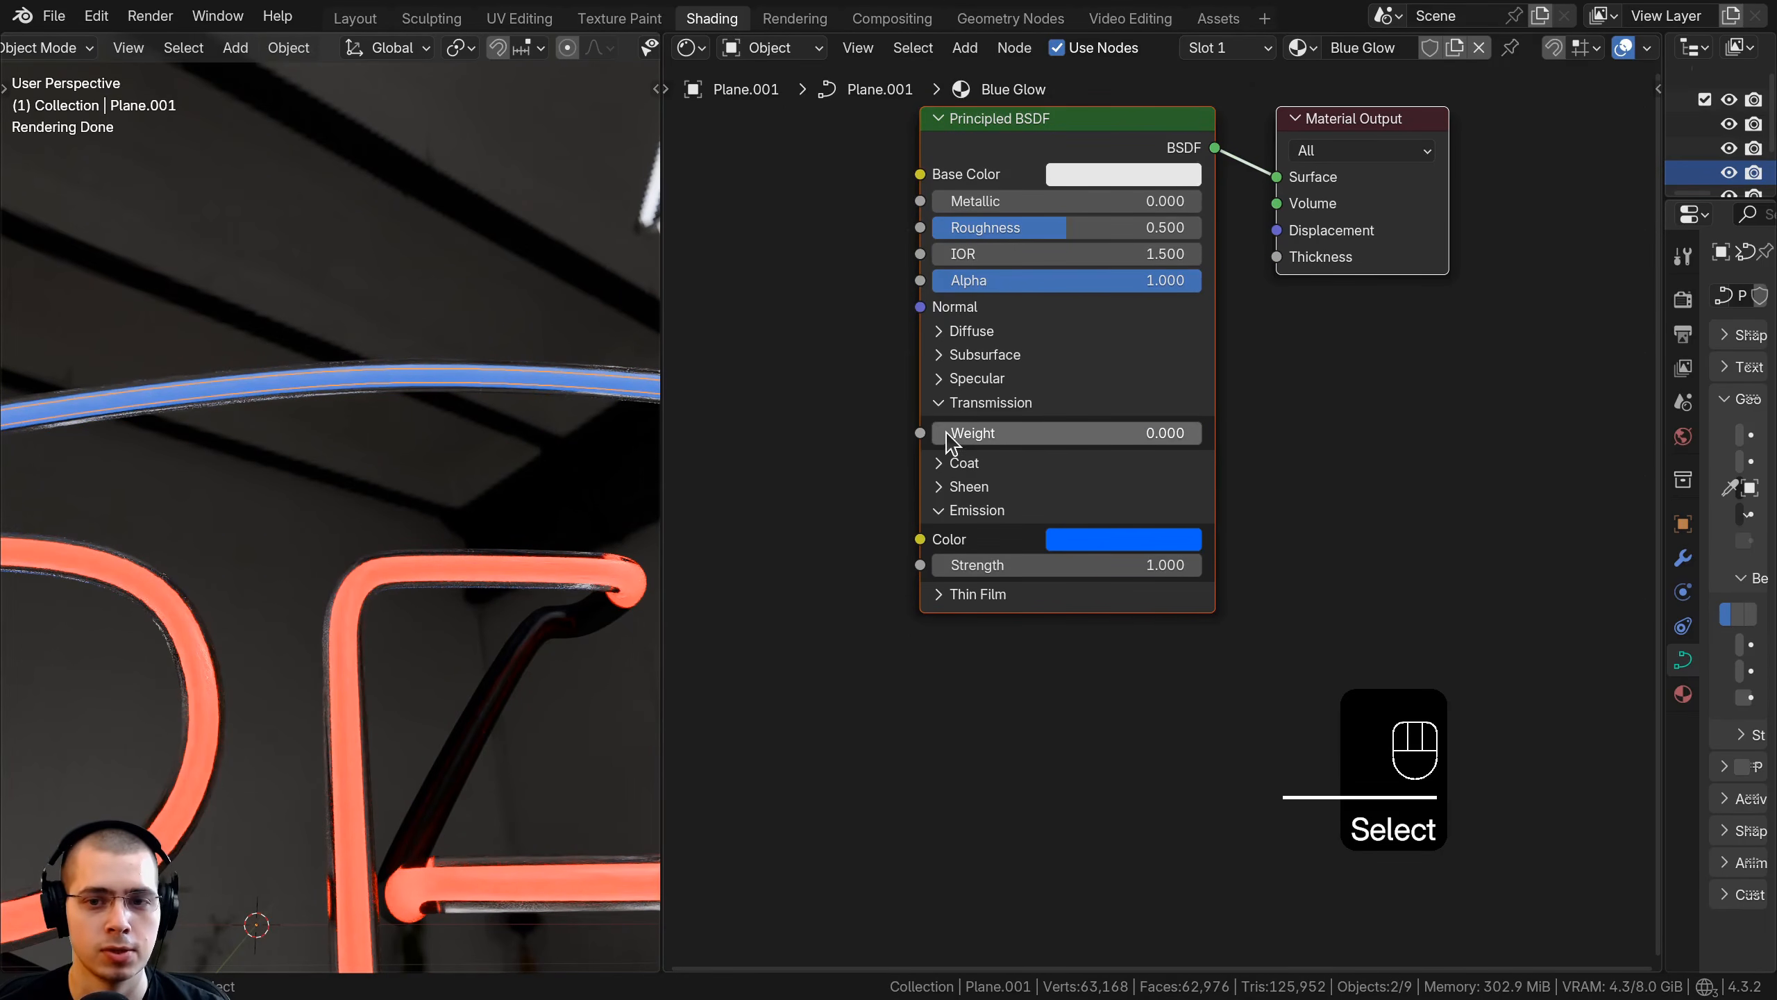
{"action": "left_click_drag", "start_coordinate": [950, 440], "coordinate": [1203, 440]}
{"action": "scroll", "coordinate": [441, 497], "scroll_direction": "down", "scroll_amount": 2}
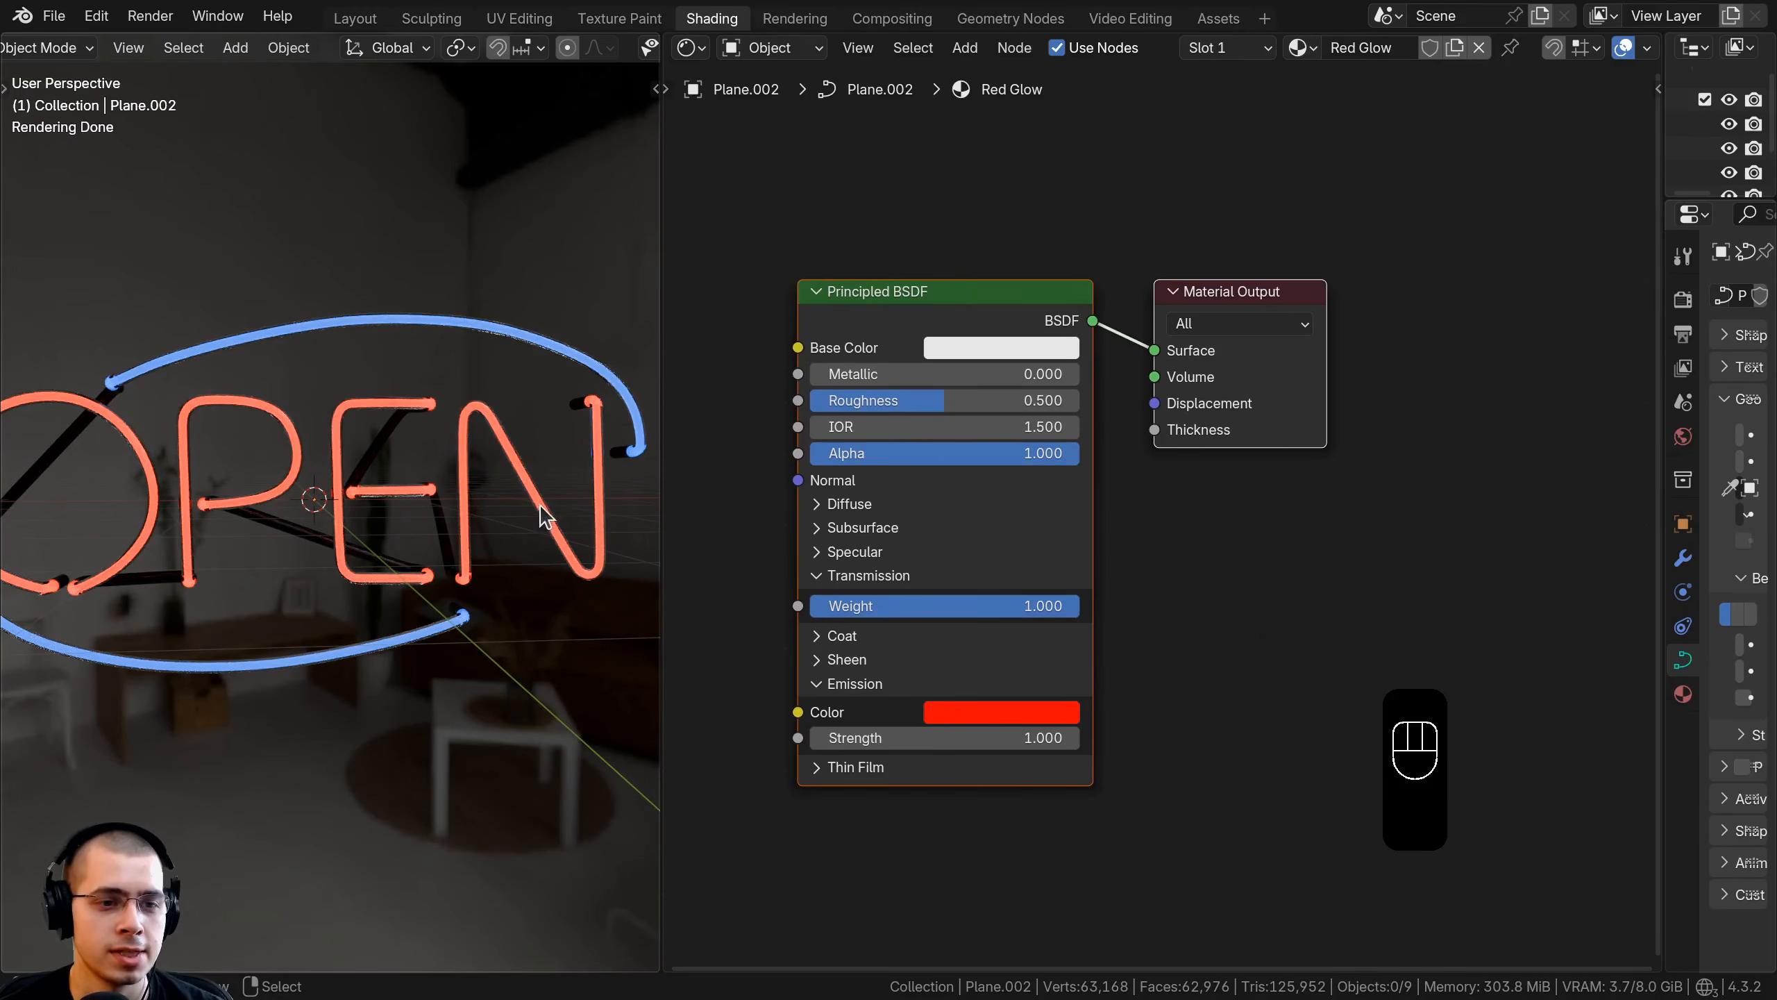
Set the Compositor option of the Shading workspace's viewport to Always and inspect the bloom on the sign
{"action": "scroll", "coordinate": [560, 524], "scroll_direction": "down", "scroll_amount": 2}
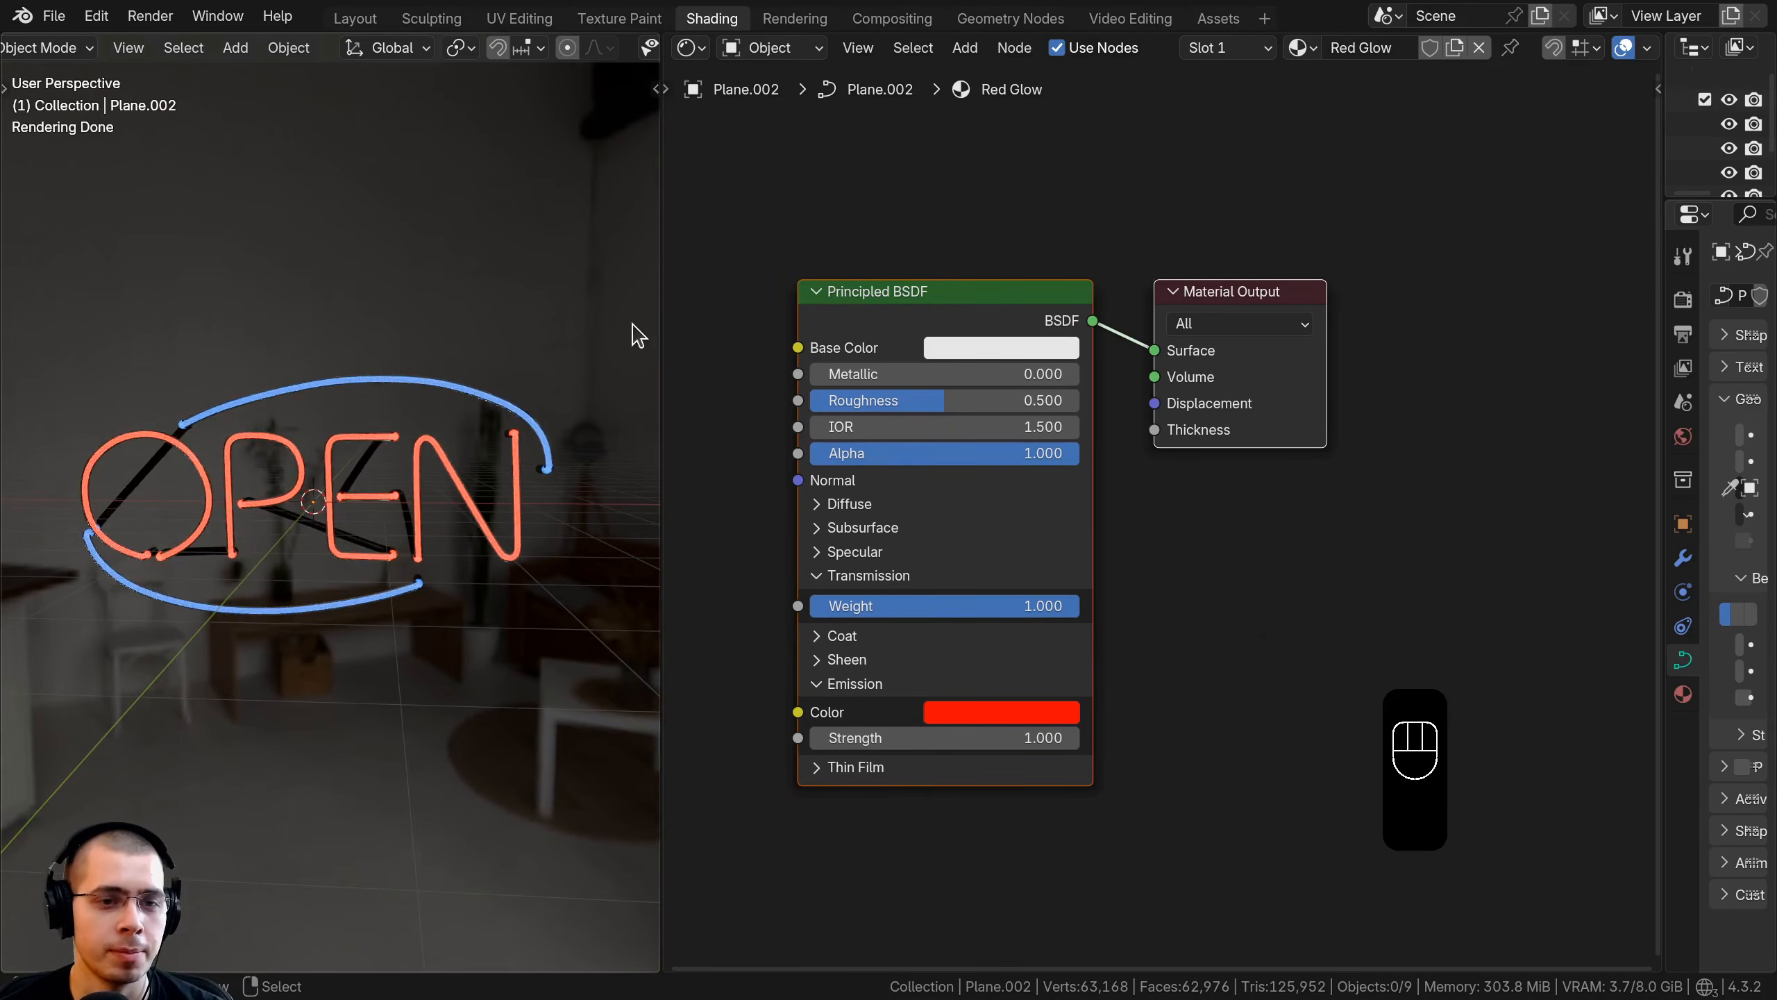
{"action": "scroll", "coordinate": [534, 52], "scroll_direction": "down", "scroll_amount": 5}
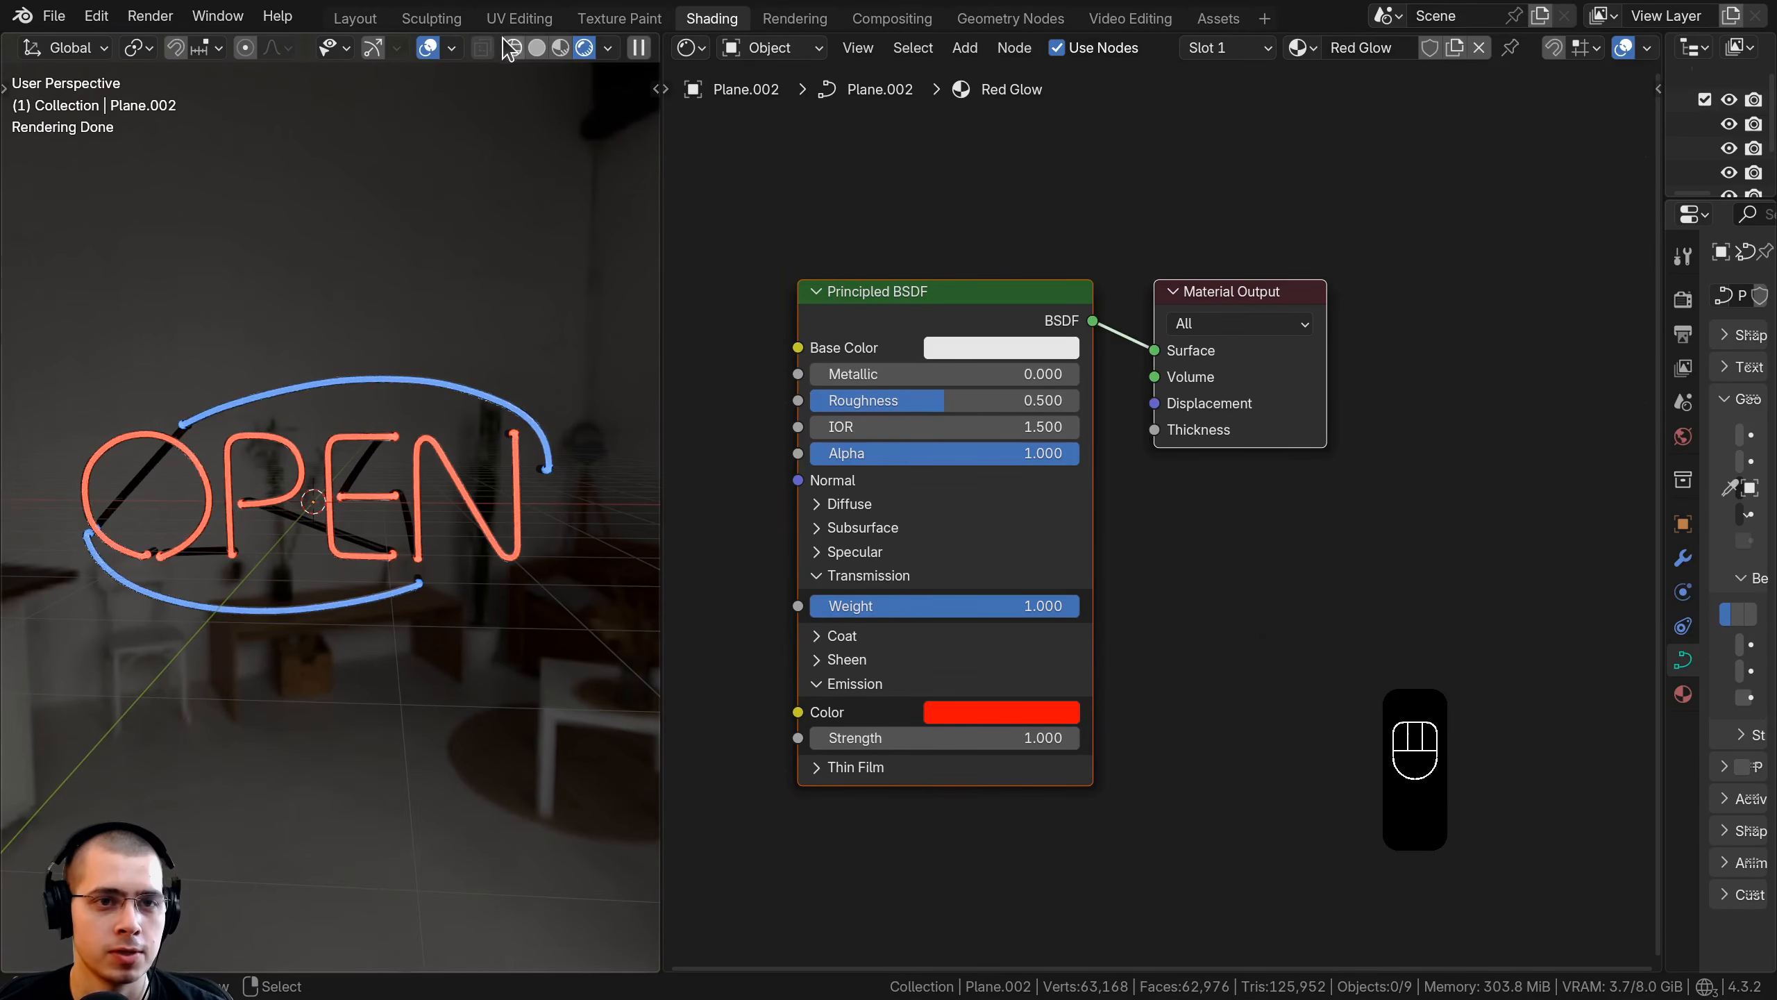
{"action": "left_click", "coordinate": [609, 48]}
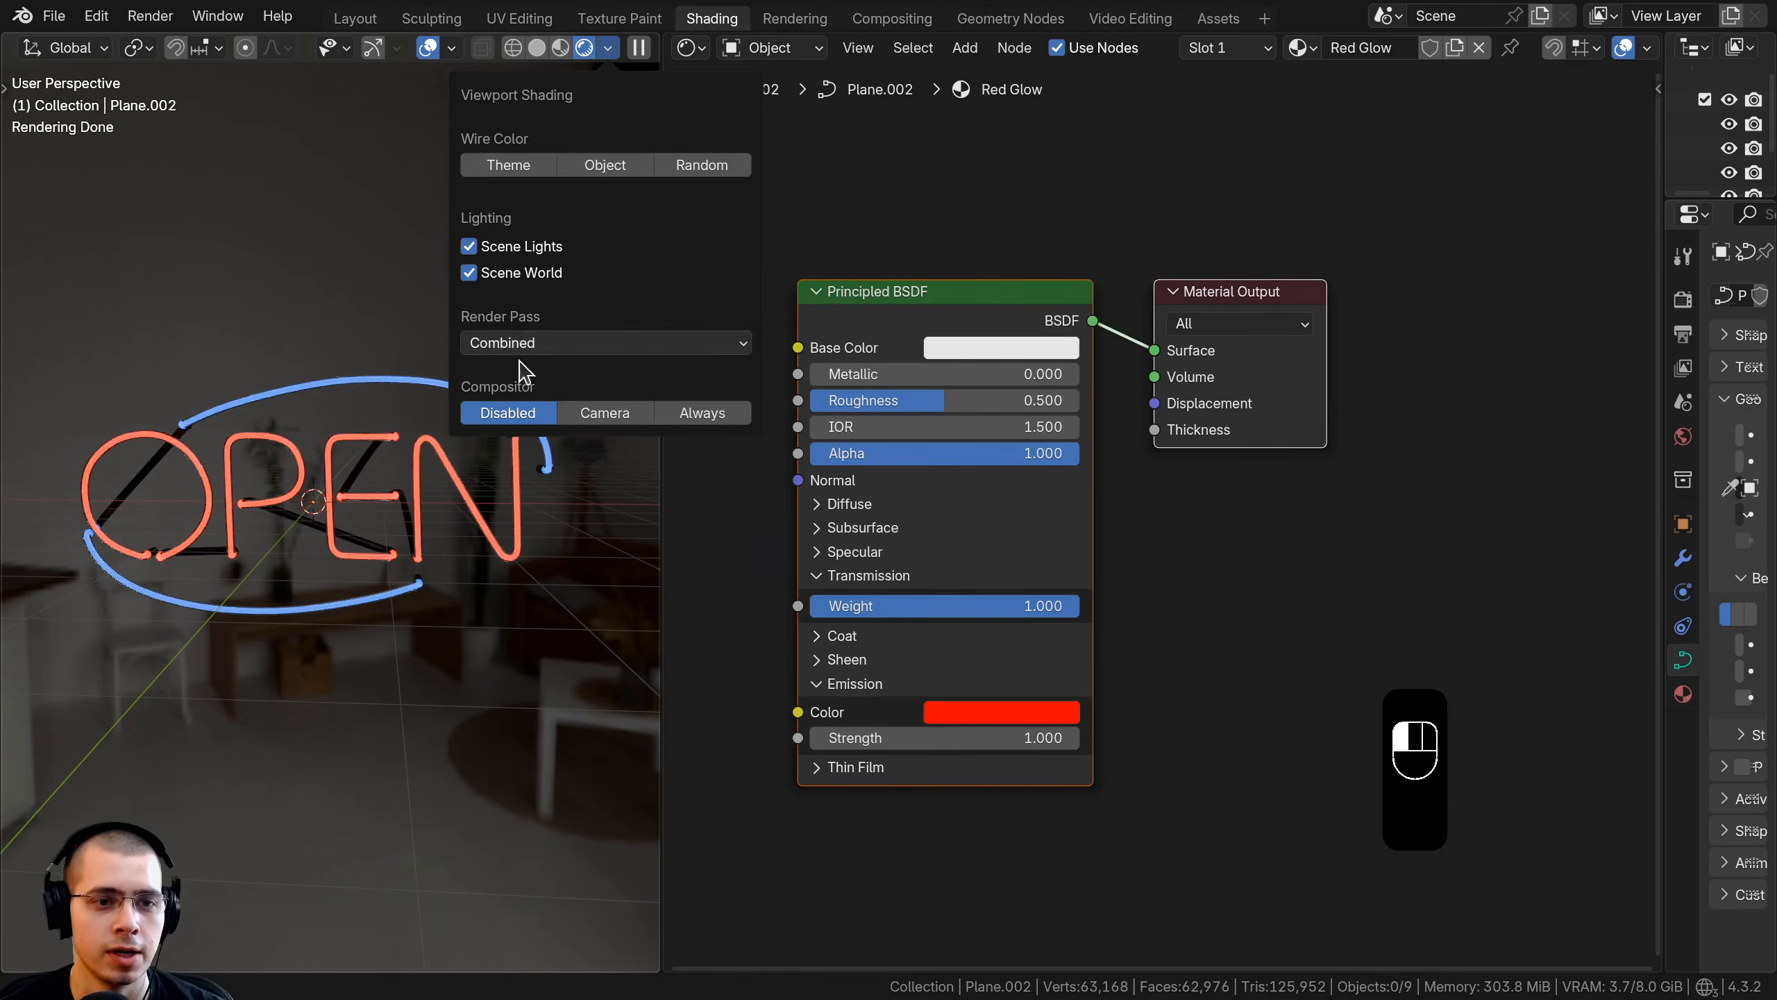
{"action": "left_click", "coordinate": [670, 418]}
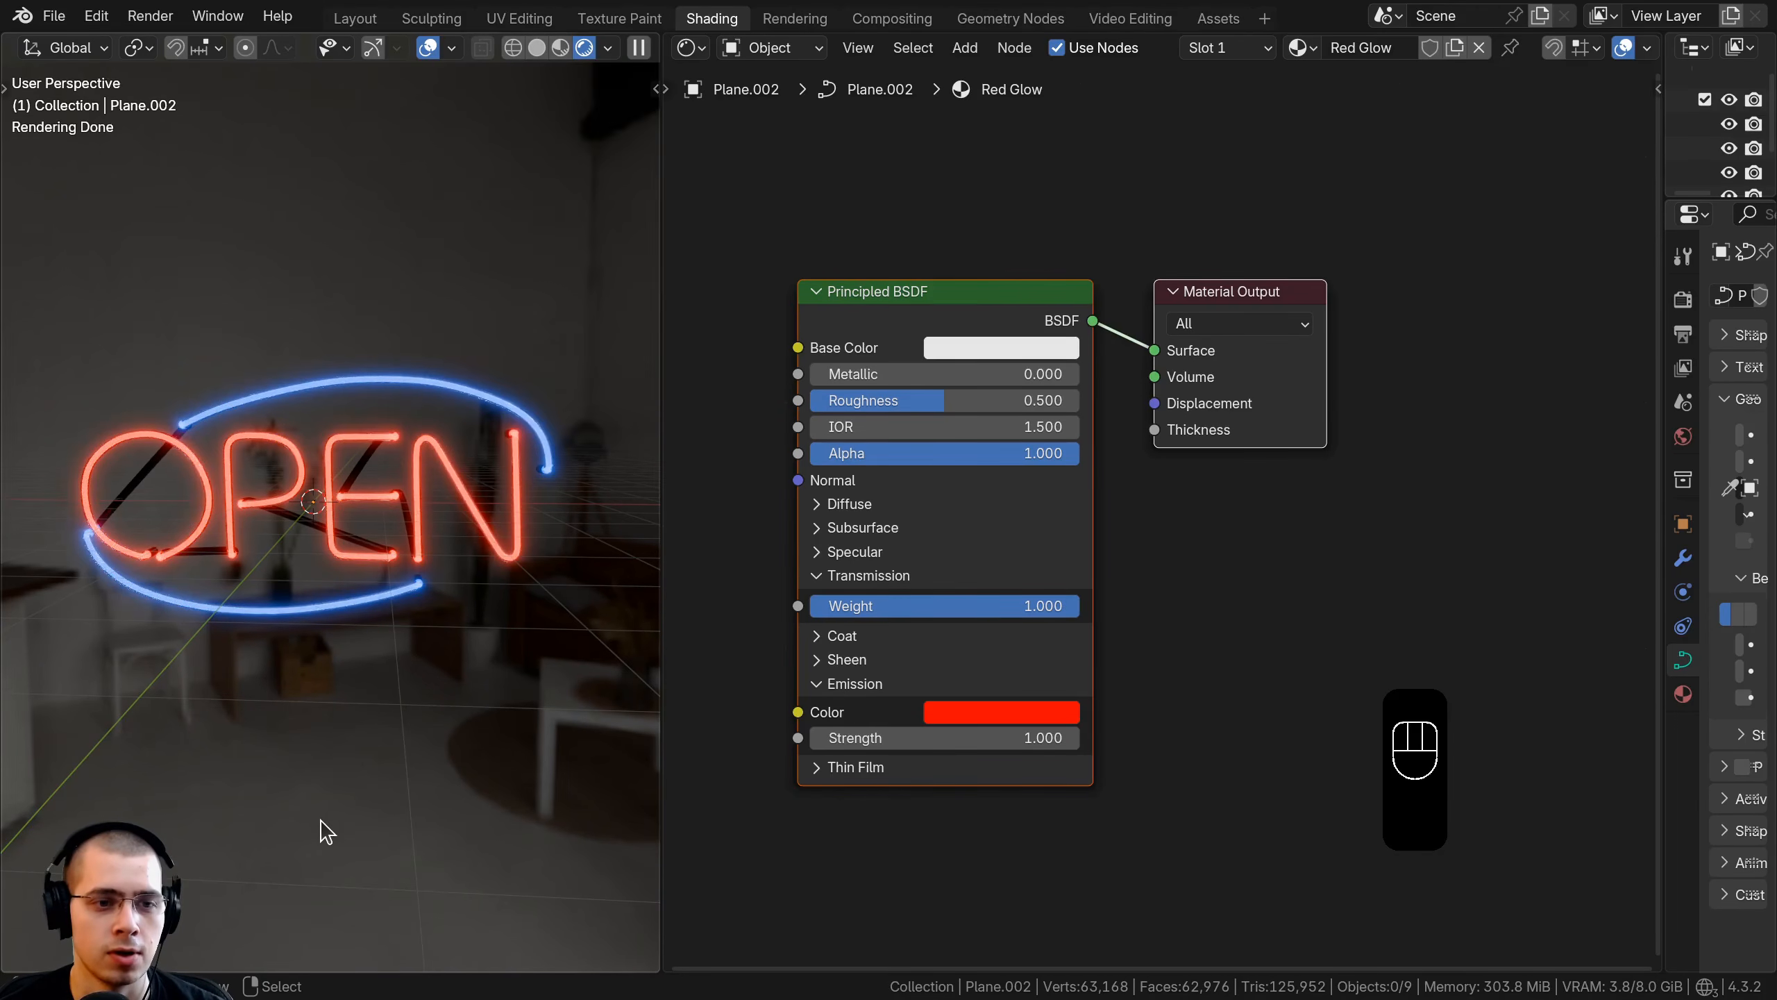
{"action": "scroll", "coordinate": [420, 553], "scroll_direction": "up", "scroll_amount": 5}
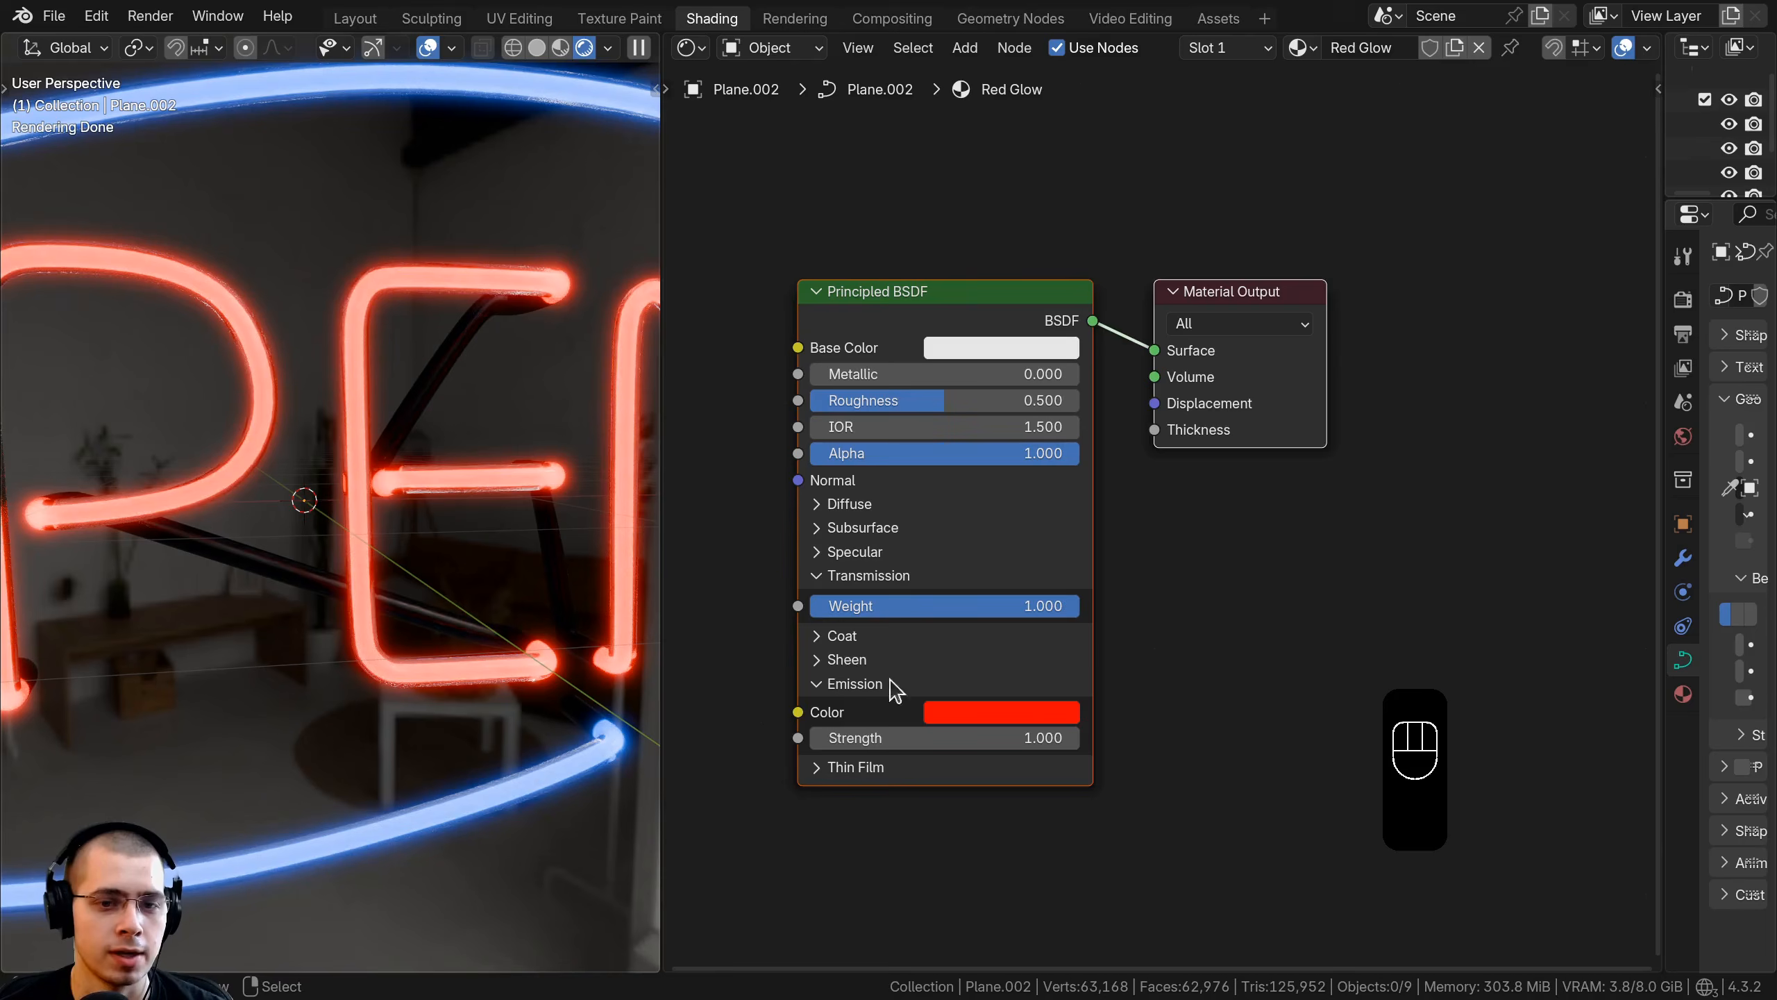
{"action": "scroll", "coordinate": [997, 546], "scroll_direction": "up", "scroll_amount": 2}
{"action": "left_click_drag", "start_coordinate": [996, 535], "coordinate": [1039, 535]}
{"action": "mouse_move", "coordinate": [280, 420]}
{"action": "middle_mouse_down"}
{"action": "mouse_move", "coordinate": [468, 266]}
{"action": "mouse_move", "coordinate": [176, 399]}
{"action": "mouse_move", "coordinate": [341, 328]}
{"action": "mouse_move", "coordinate": [294, 402]}
{"action": "mouse_move", "coordinate": [302, 434]}
{"action": "middle_mouse_up"}
{"action": "scroll", "coordinate": [299, 425], "scroll_direction": "down", "scroll_amount": 3}
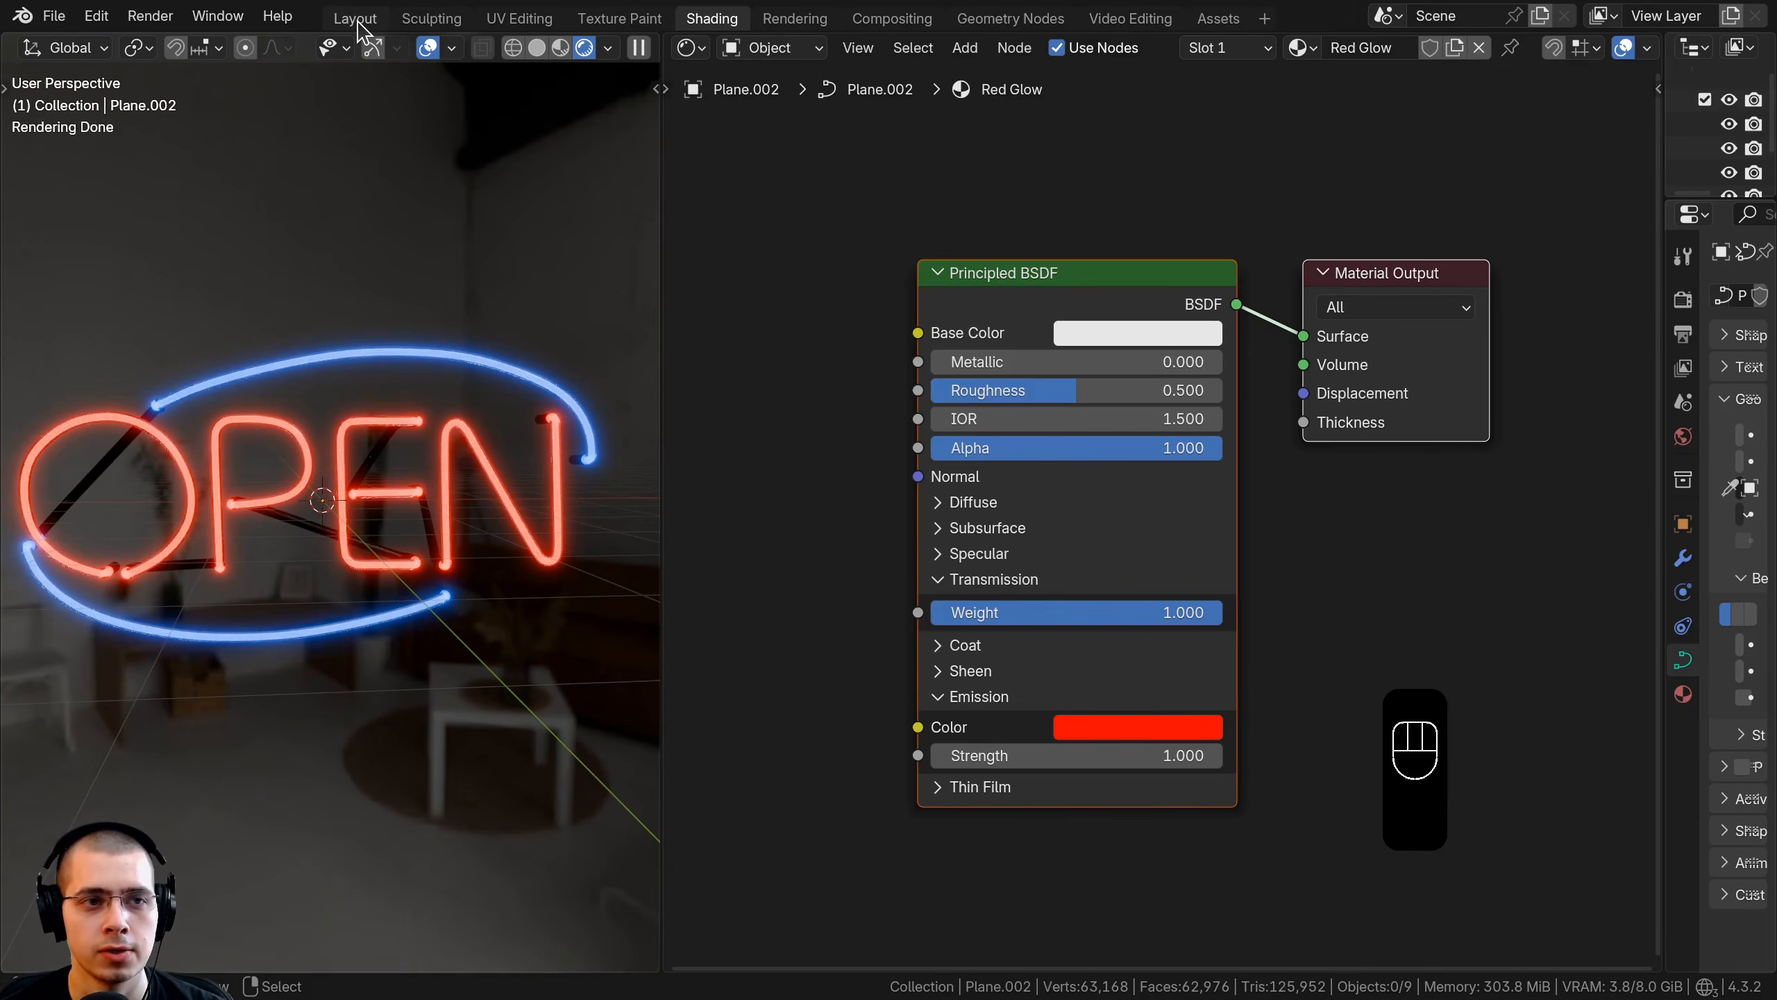
In the Layout workspace with Solid shading, add a mesh plane, scale it up well beyond the sign and apply its transform
{"action": "left_click", "coordinate": [356, 19]}
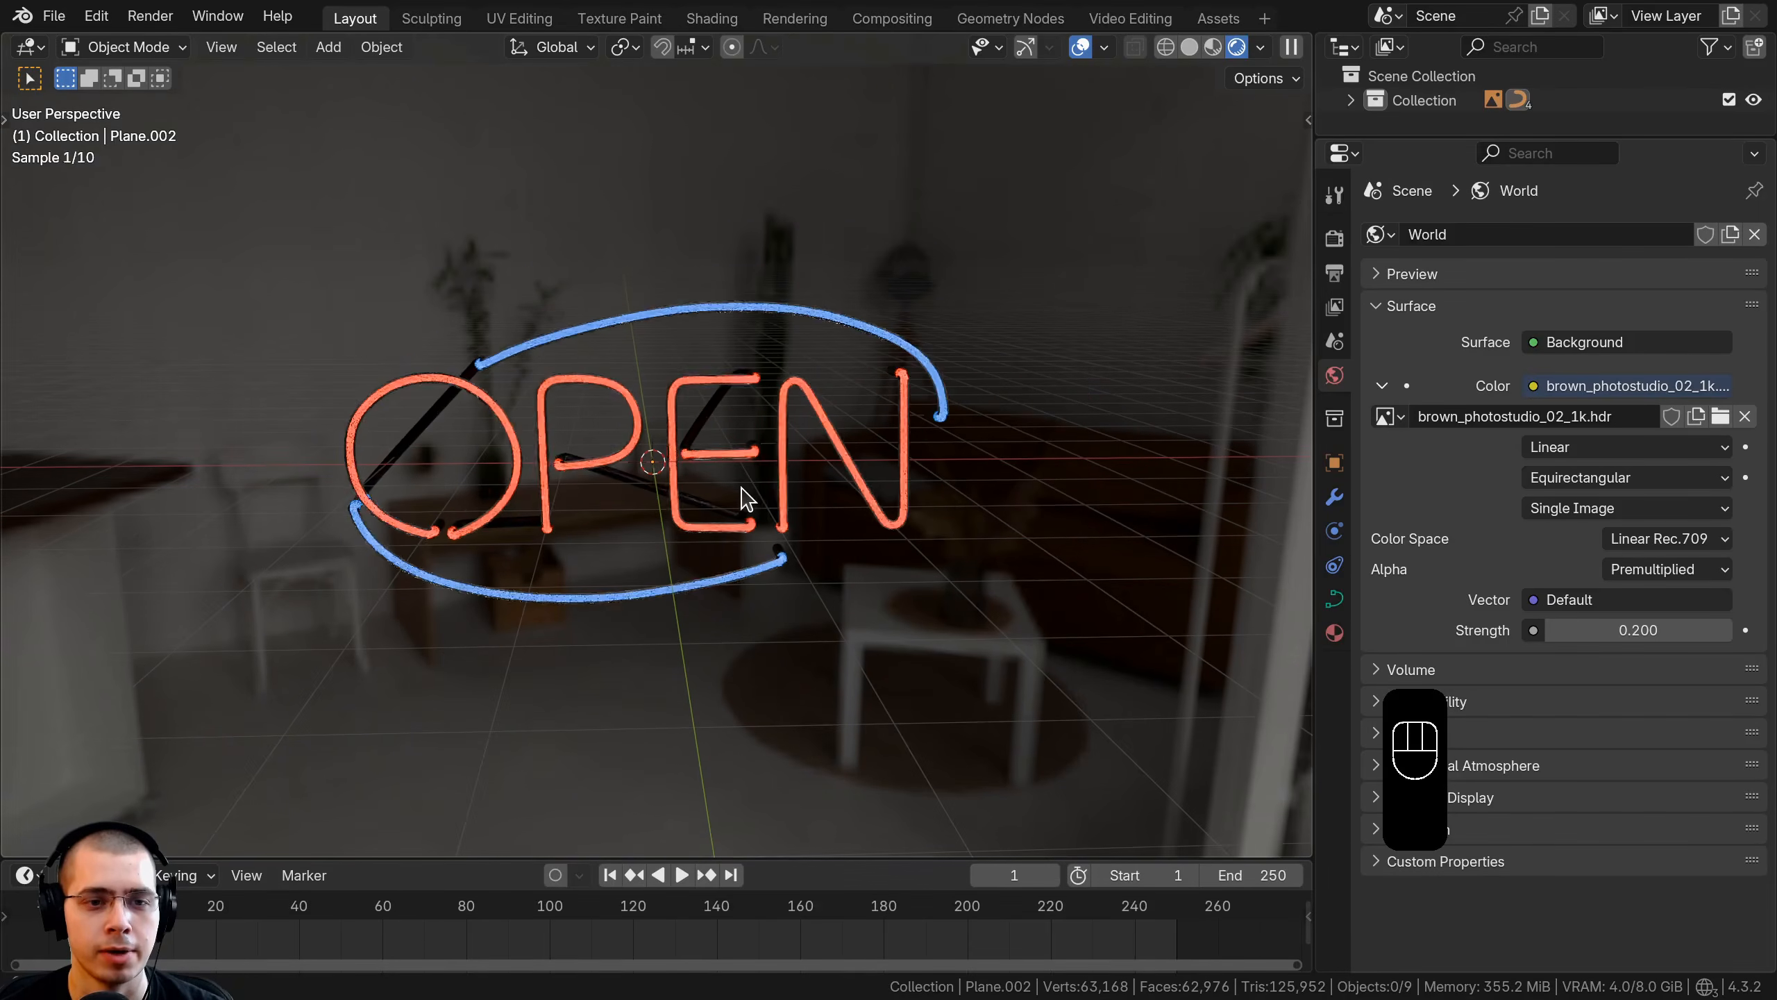
{"action": "key", "text": "z"}
{"action": "left_click", "coordinate": [734, 341]}
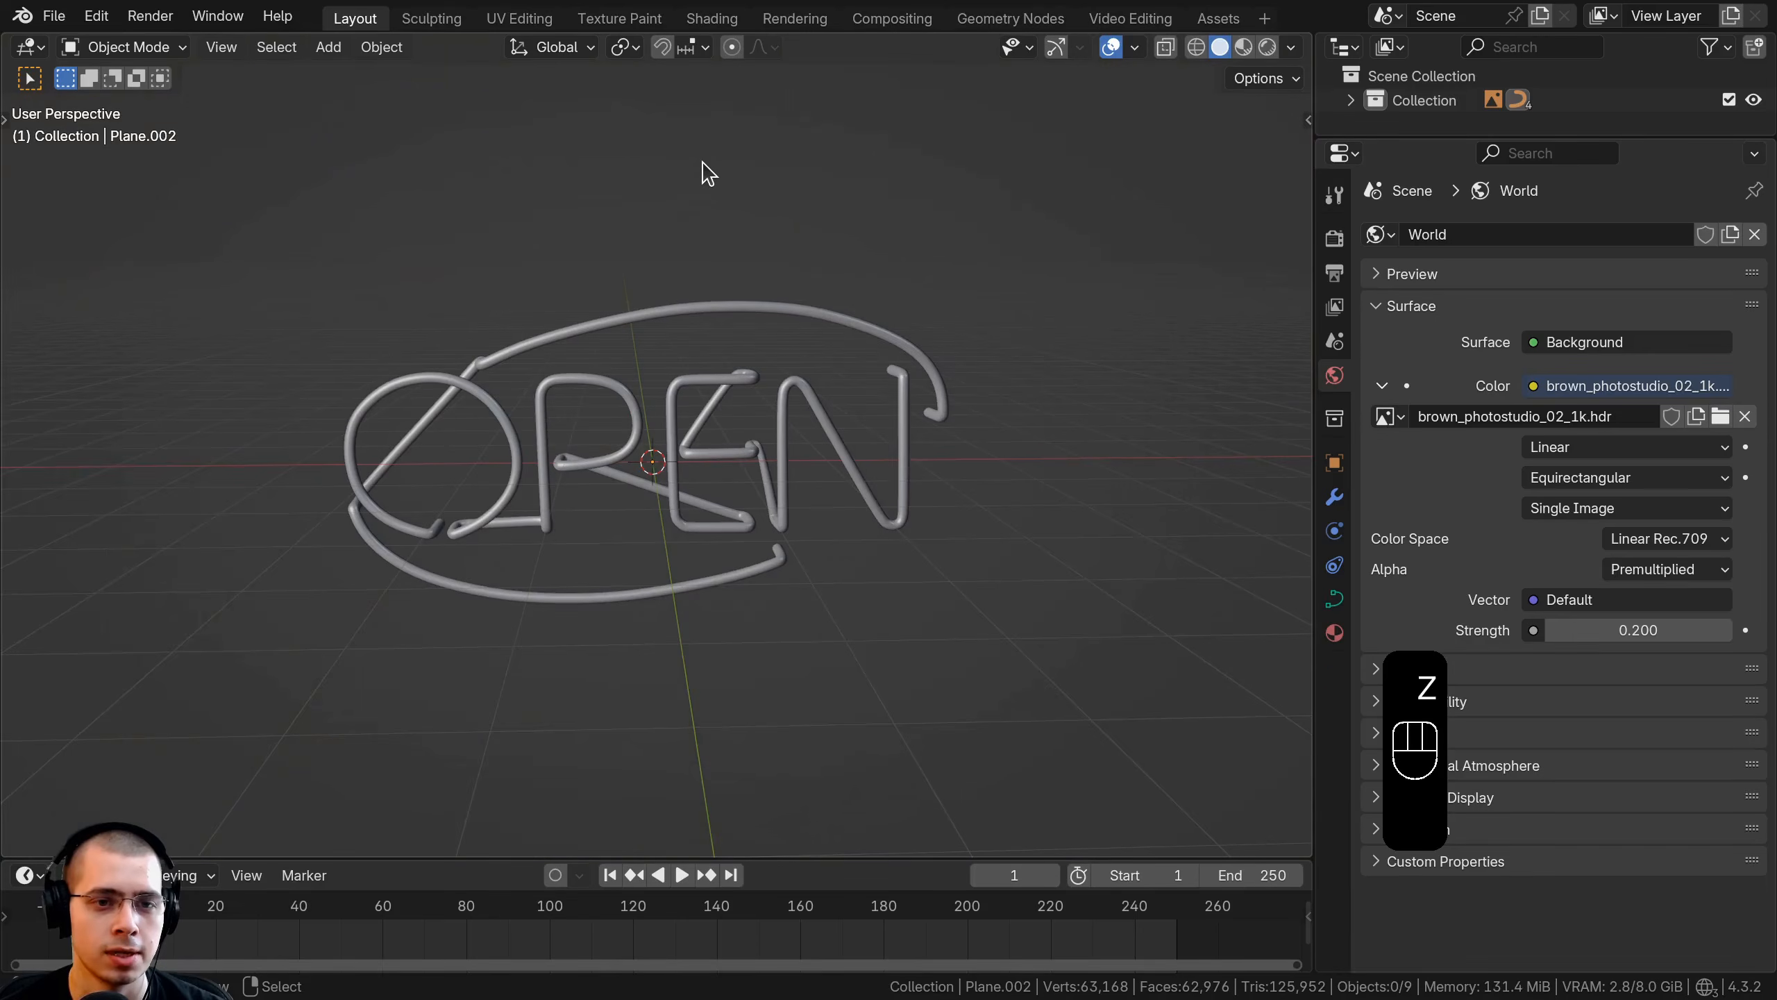
{"action": "key", "text": "shift+a"}
{"action": "mouse_move", "coordinate": [686, 197]}
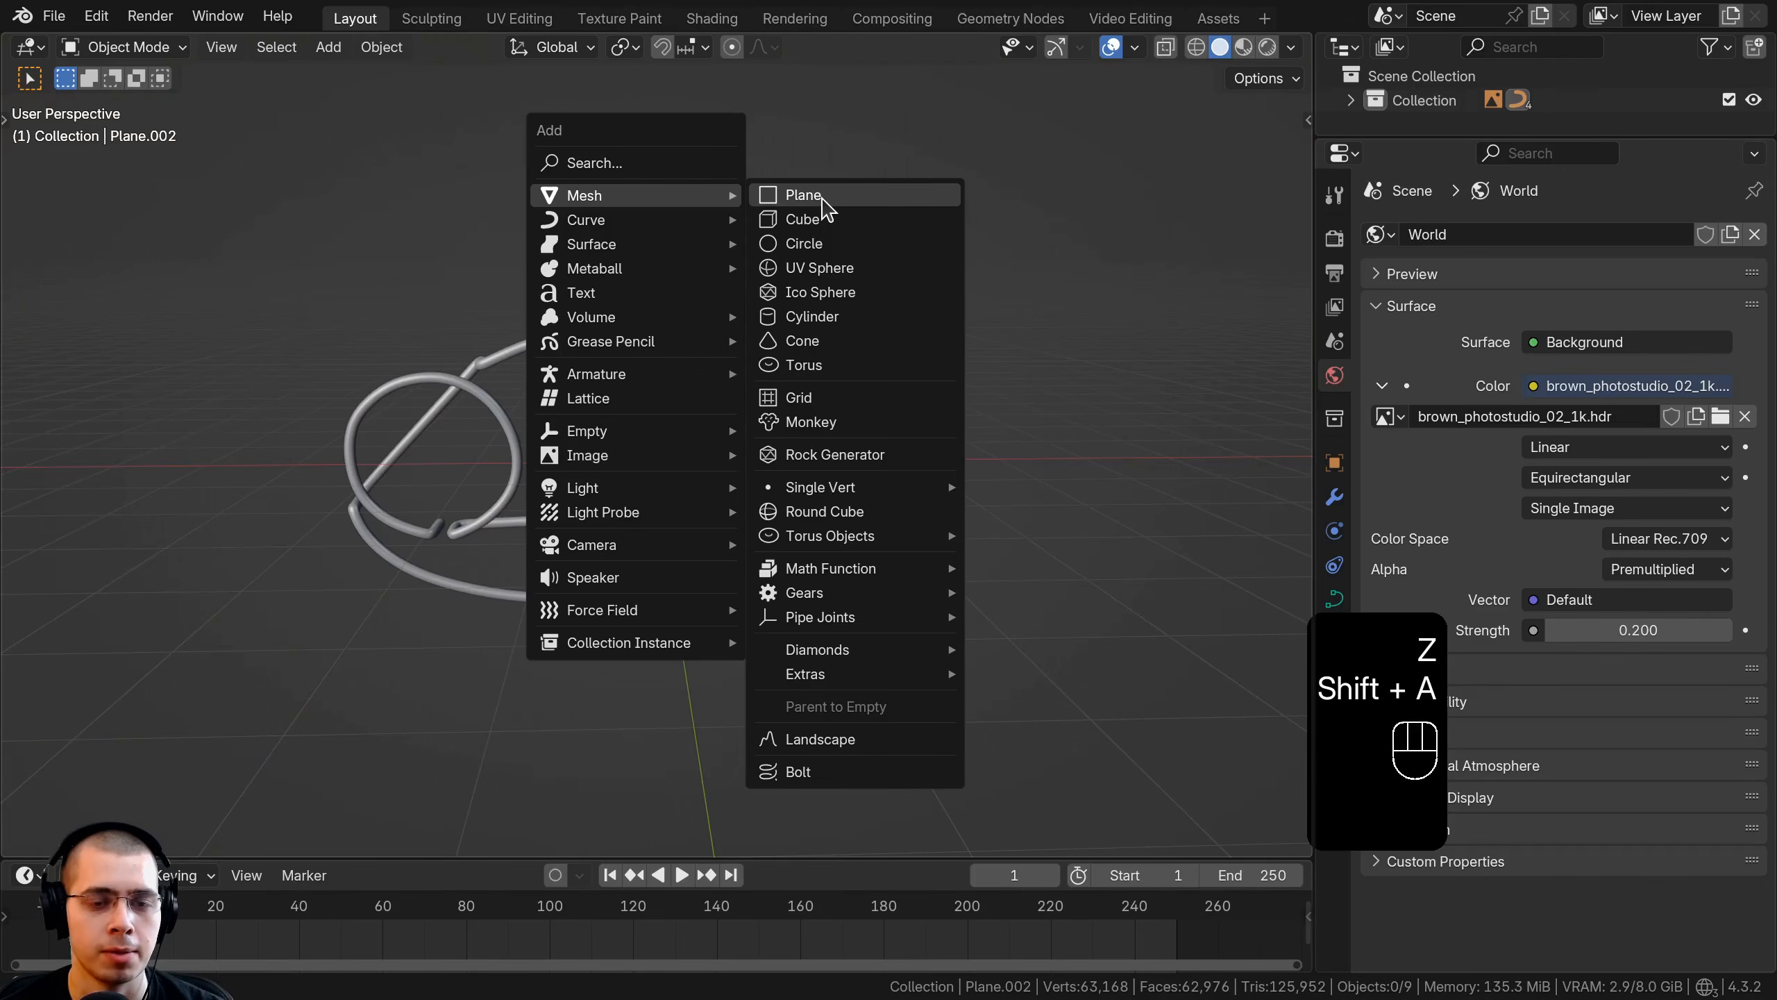
{"action": "left_click", "coordinate": [822, 200]}
{"action": "key", "text": "s"}
{"action": "left_click", "coordinate": [811, 324]}
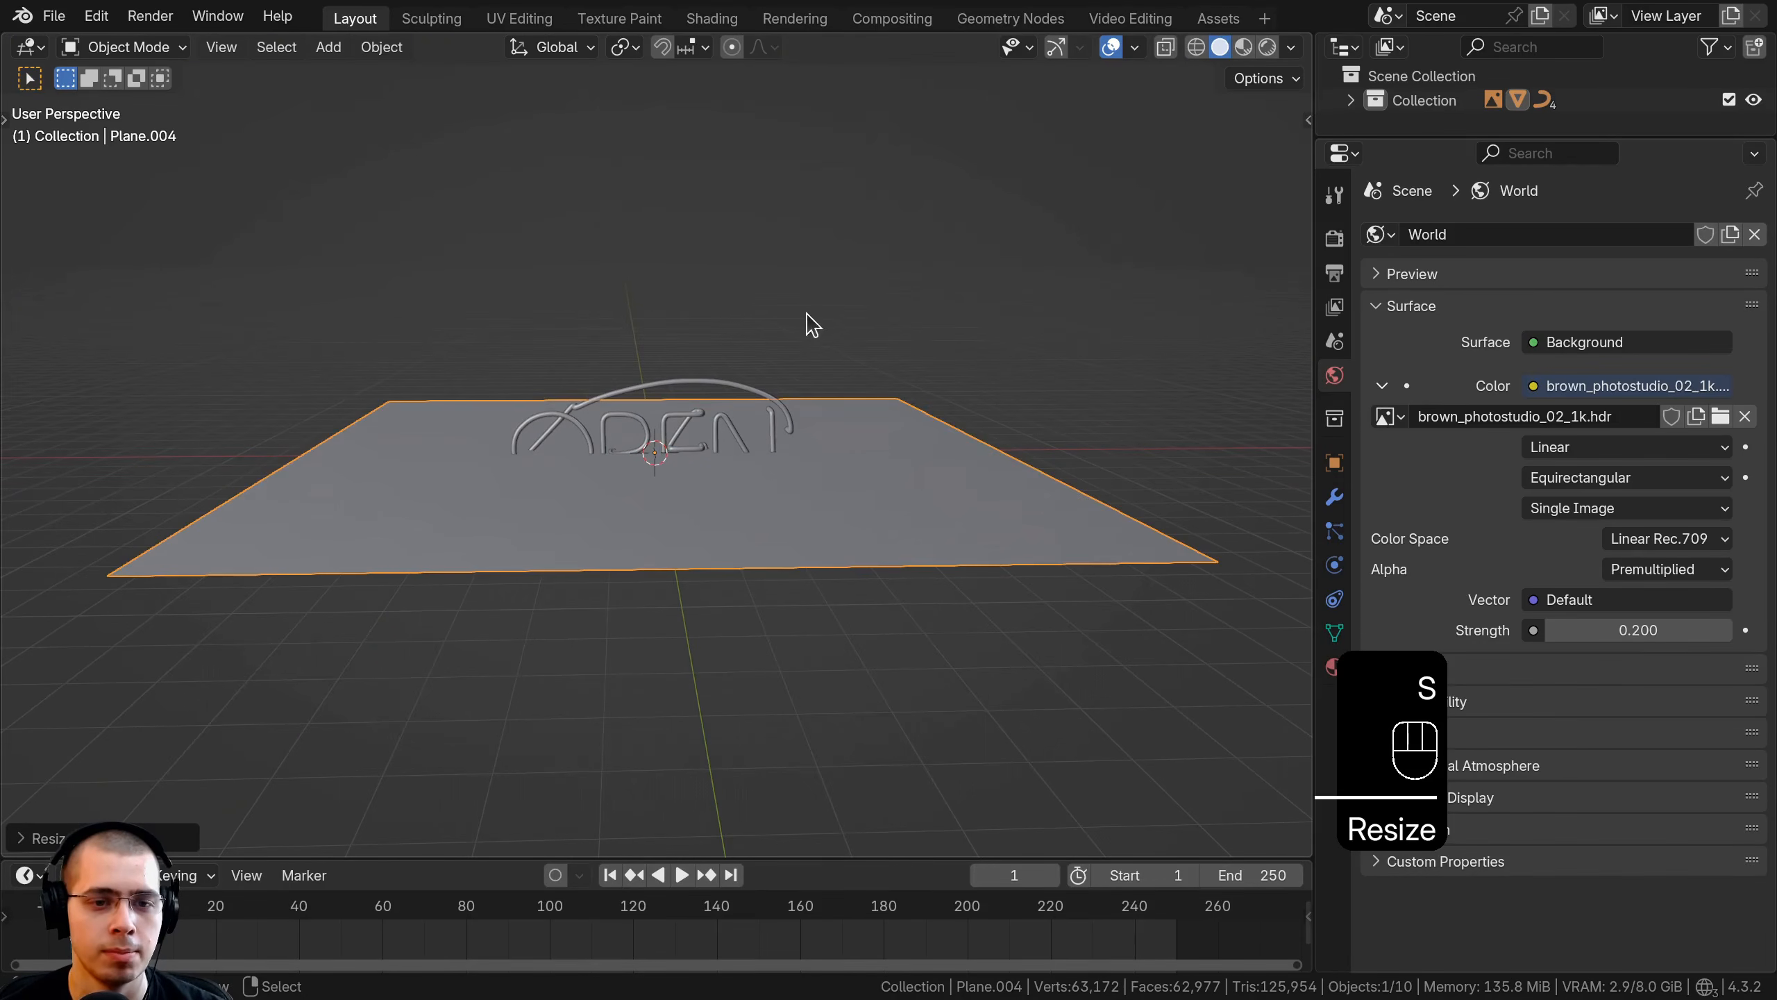
{"action": "key", "text": "ctrl+a"}
{"action": "left_click", "coordinate": [811, 339]}
Rotate the new plane 90 degrees around the X axis so it stands upright as a wall
{"action": "key", "text": "r"}
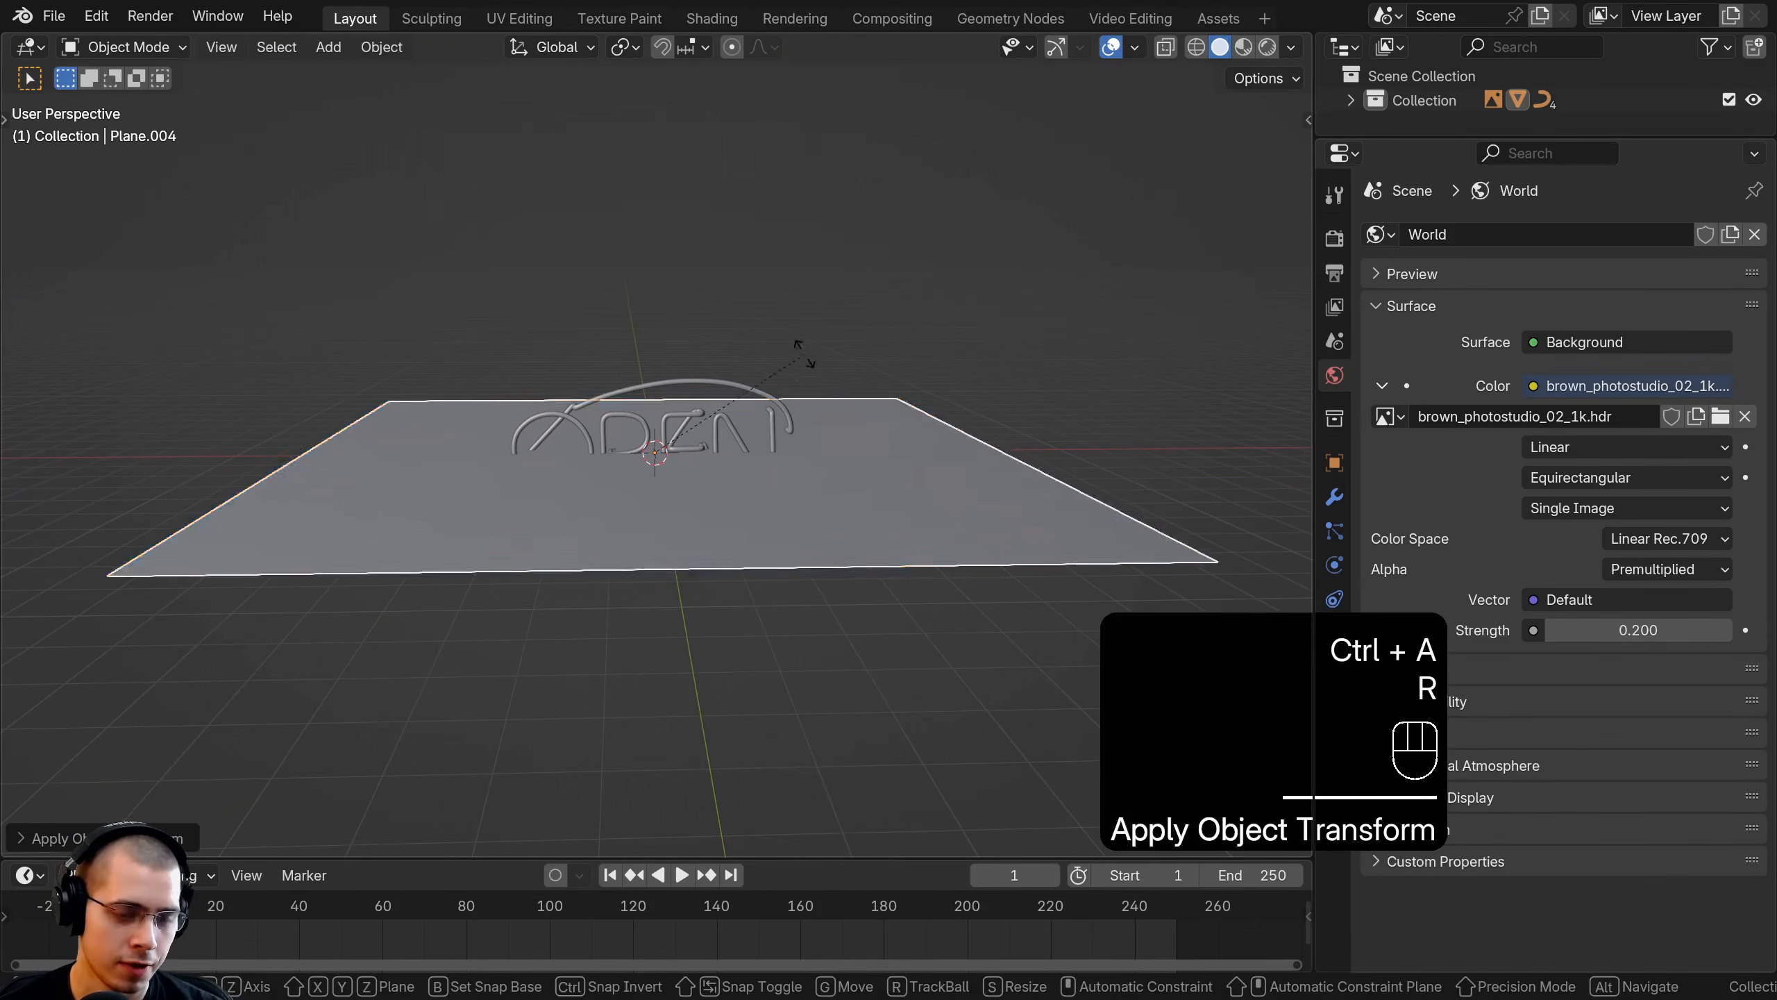
{"action": "type", "text": "x"}
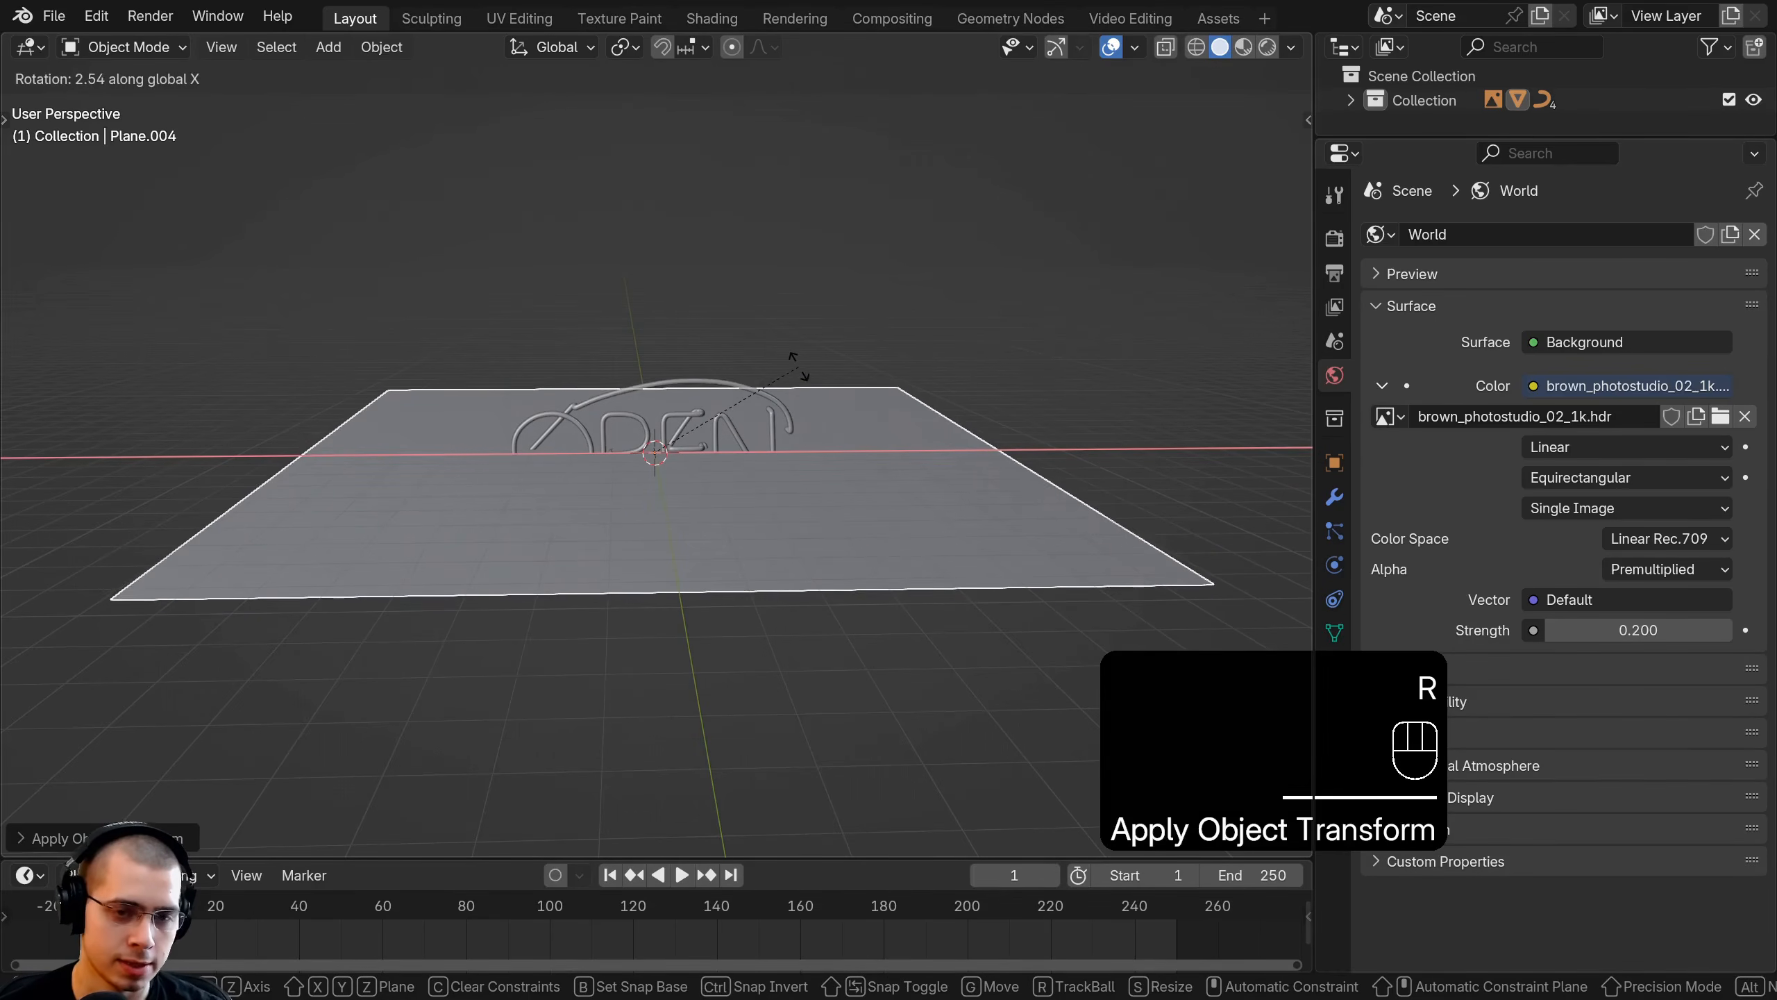
{"action": "type", "text": "90"}
{"action": "key", "text": "Return"}
Move the upright plane along the Y axis to sit just behind the neon tubes
{"action": "middle_click_drag", "start_coordinate": [793, 366], "coordinate": [957, 420]}
{"action": "scroll", "coordinate": [846, 389], "scroll_direction": "up", "scroll_amount": 4}
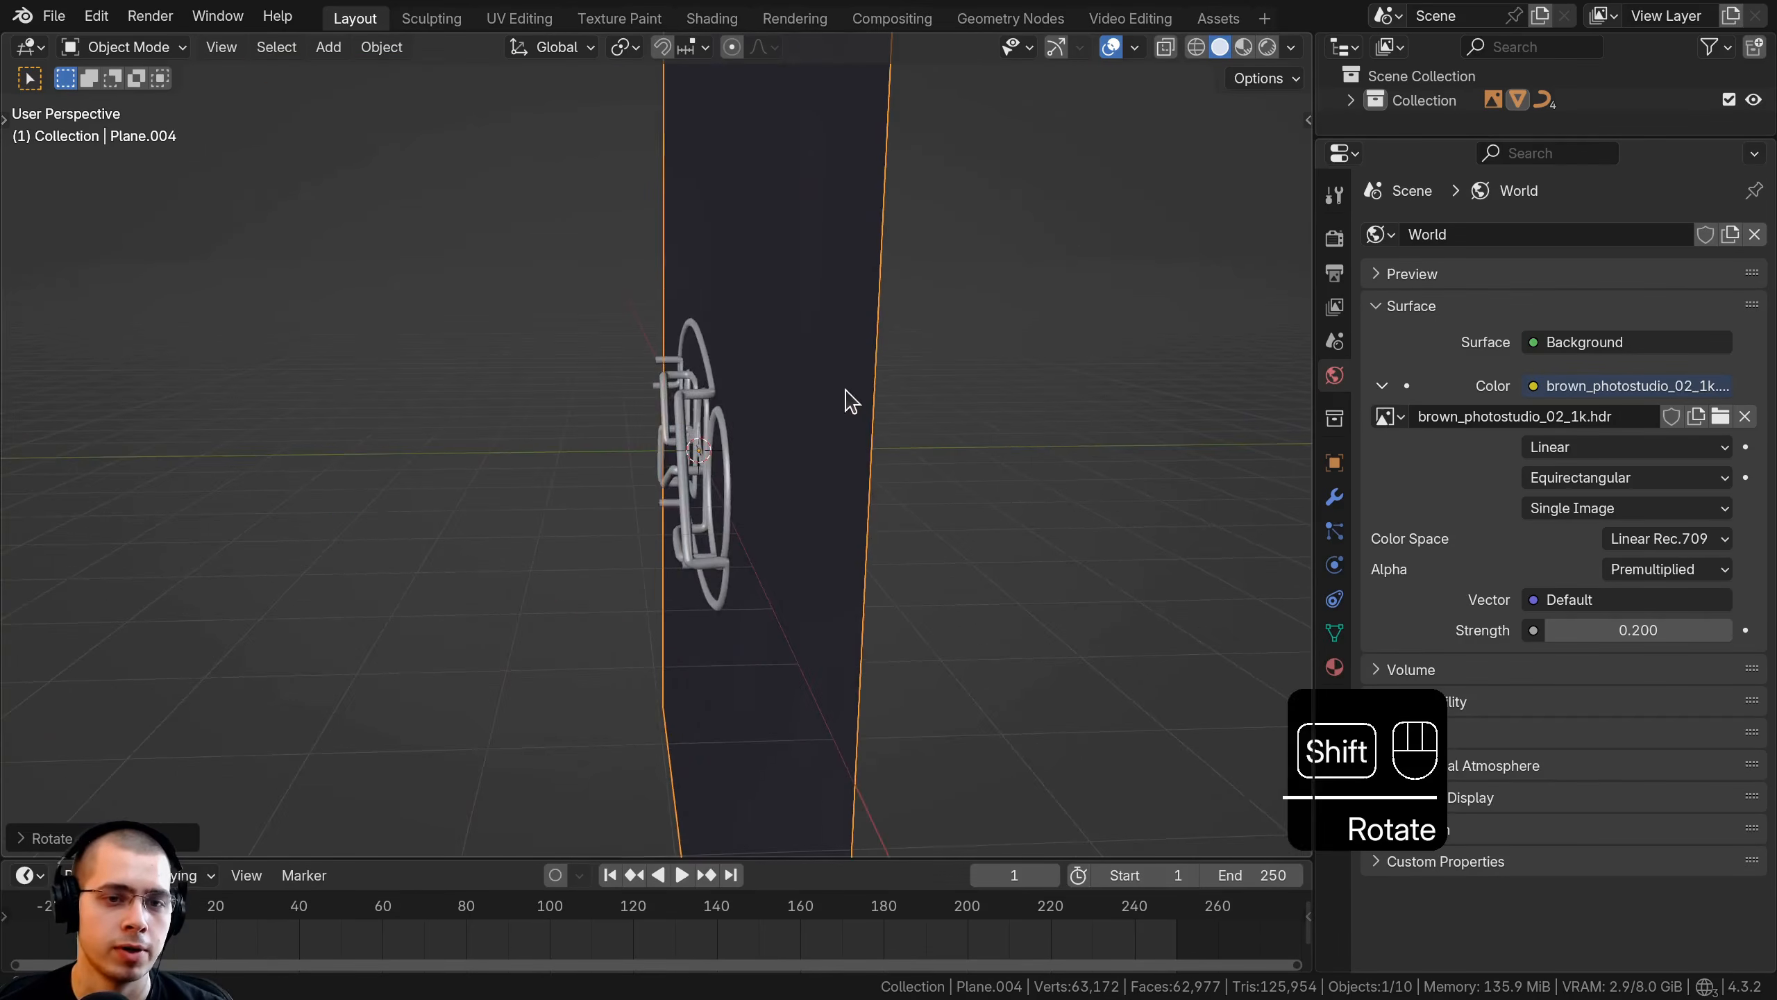
{"action": "middle_click_drag", "start_coordinate": [846, 389], "coordinate": [886, 390], "text": "shift"}
{"action": "scroll", "coordinate": [885, 365], "scroll_direction": "up", "scroll_amount": 2}
{"action": "key", "text": "g"}
{"action": "key", "text": "y"}
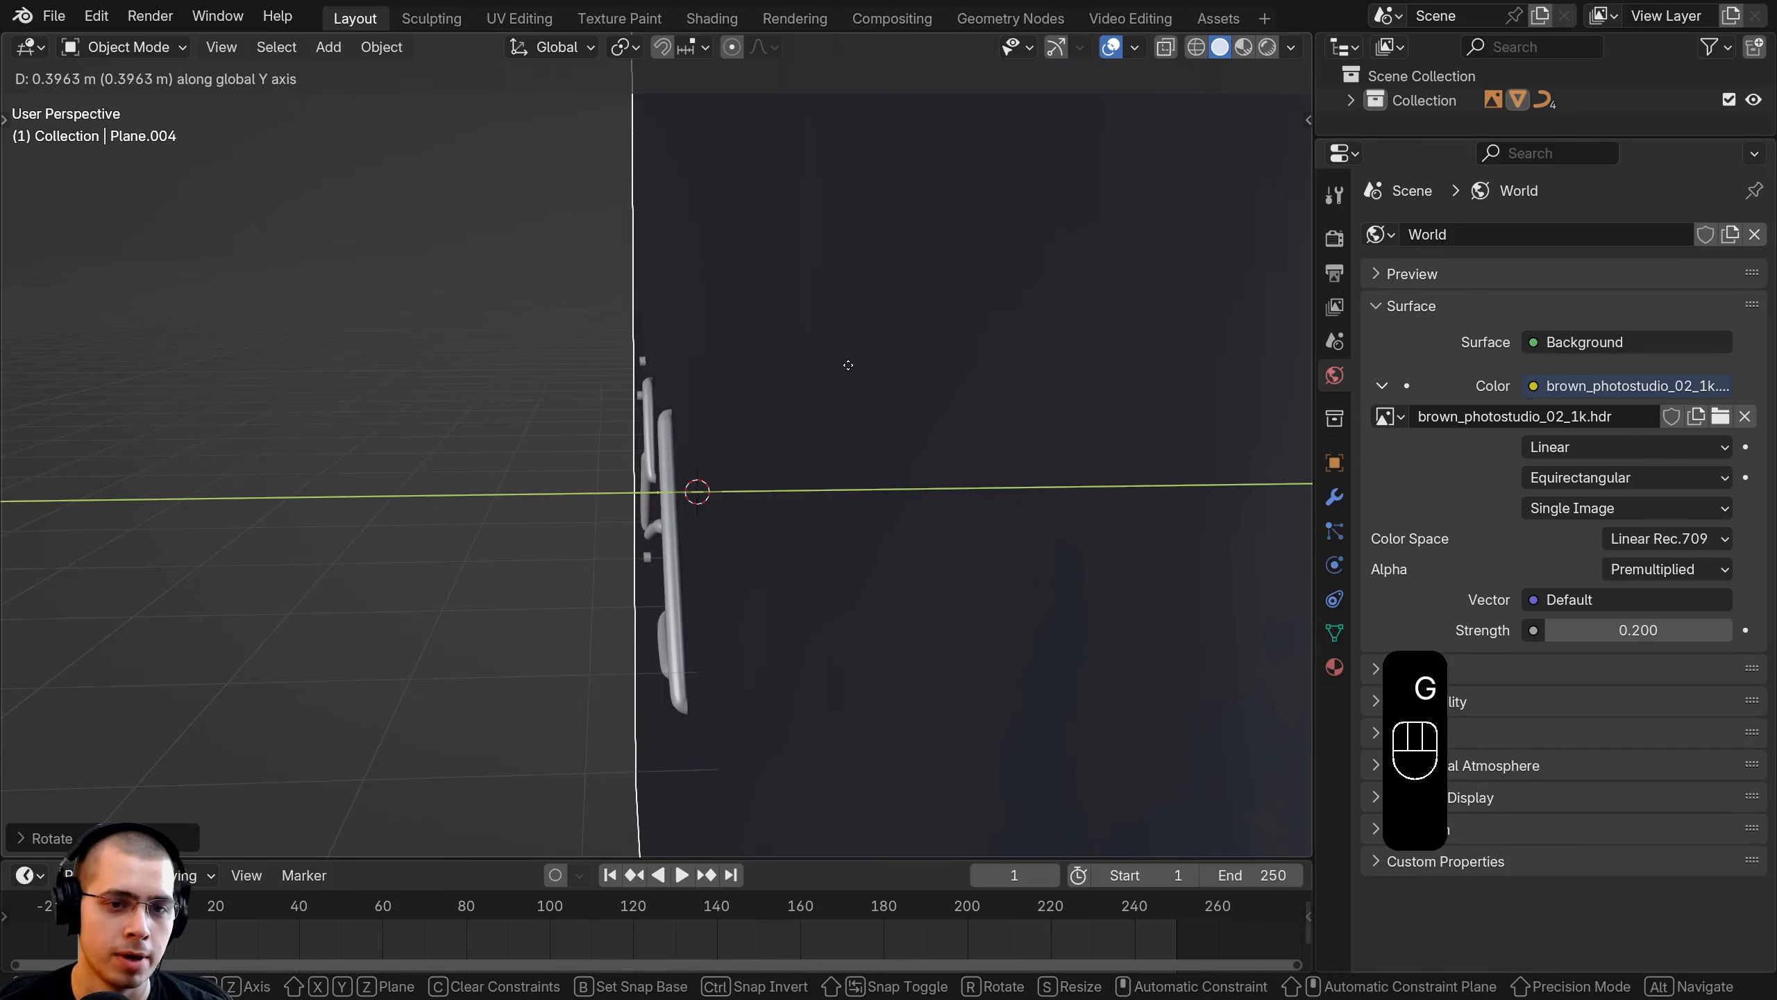
{"action": "left_click", "coordinate": [778, 381]}
{"action": "middle_click_drag", "start_coordinate": [777, 381], "coordinate": [486, 369]}
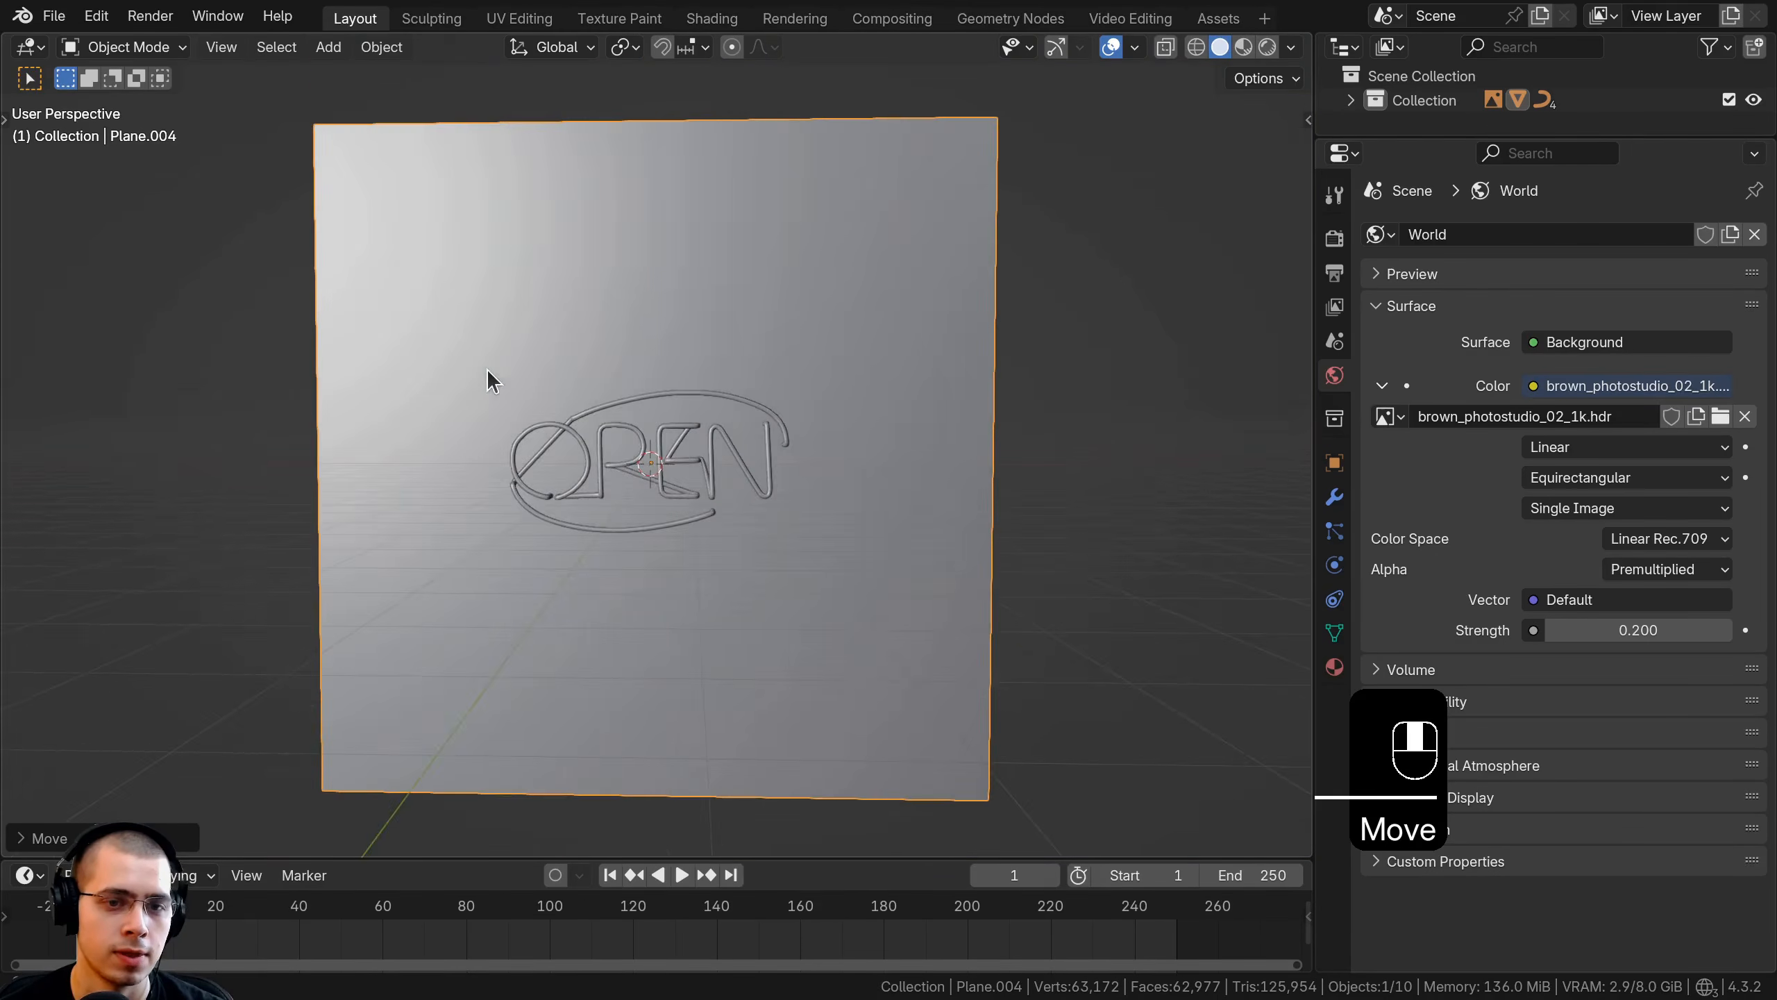
Switch the viewport to Rendered shading and examine how the sign's light falls on the wall plane
{"action": "scroll", "coordinate": [486, 369], "scroll_direction": "up", "scroll_amount": 2}
{"action": "key", "text": "z"}
{"action": "left_click", "coordinate": [698, 171]}
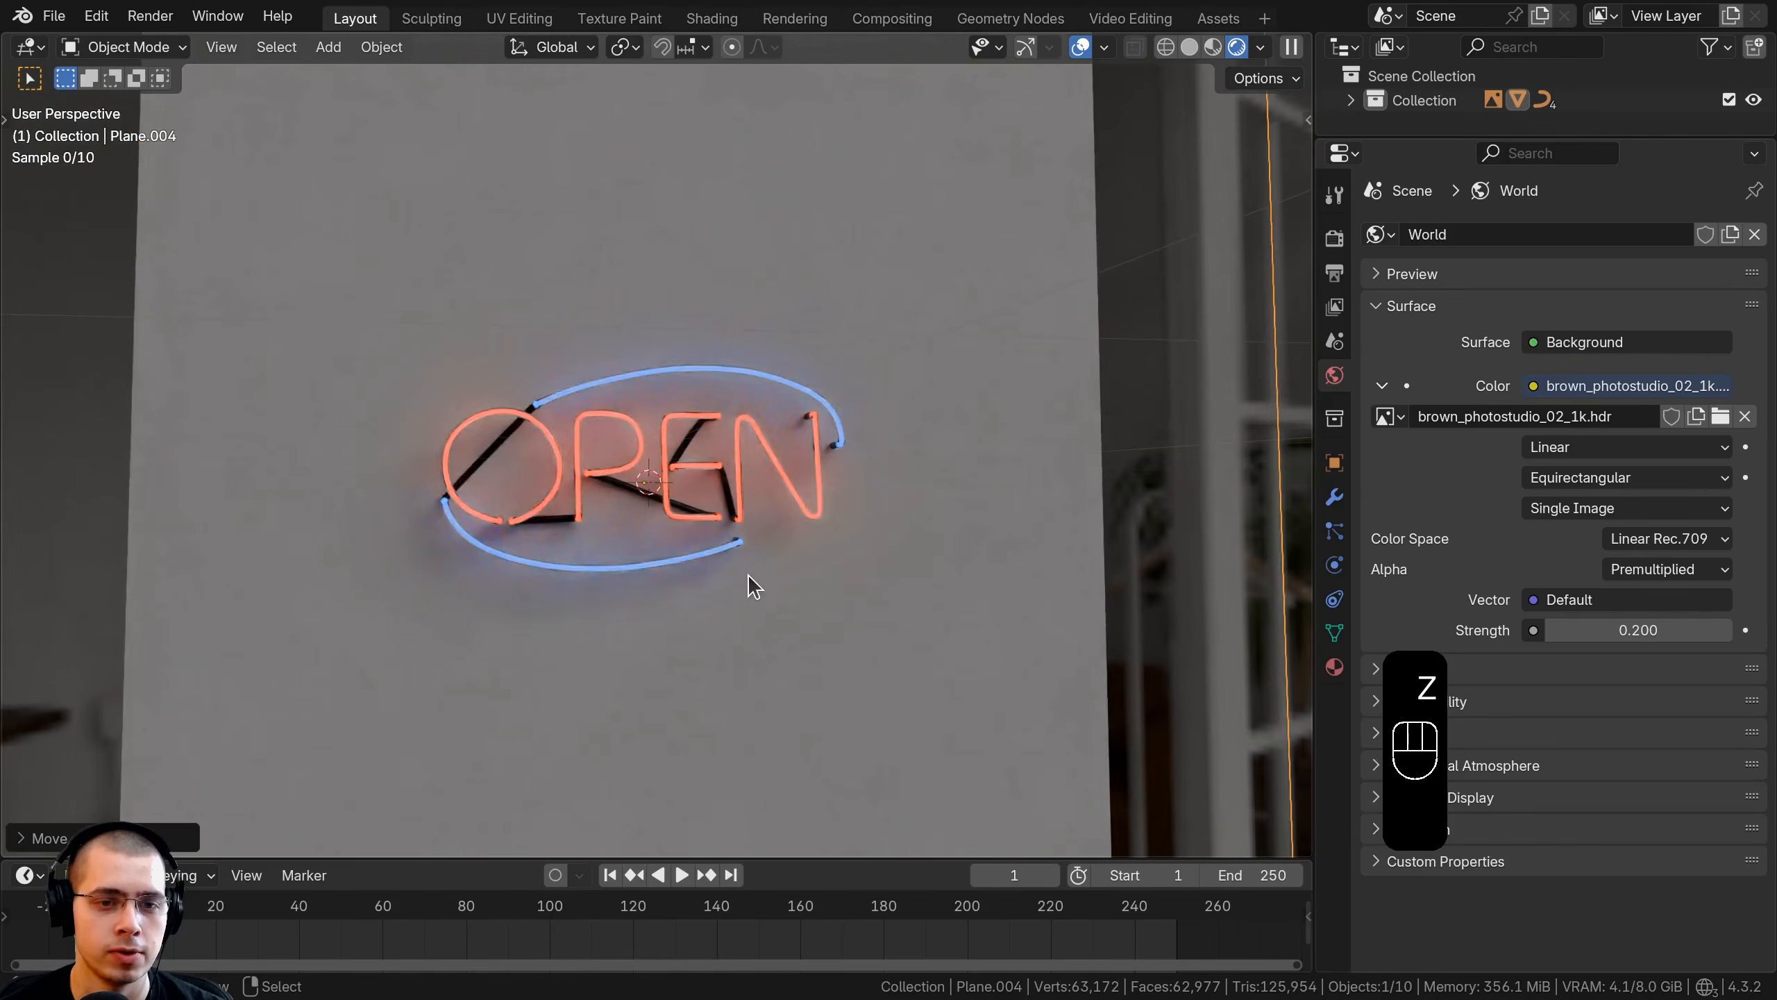
{"action": "scroll", "coordinate": [717, 316], "scroll_direction": "down", "scroll_amount": 1}
{"action": "middle_click_drag", "start_coordinate": [930, 583], "coordinate": [936, 579]}
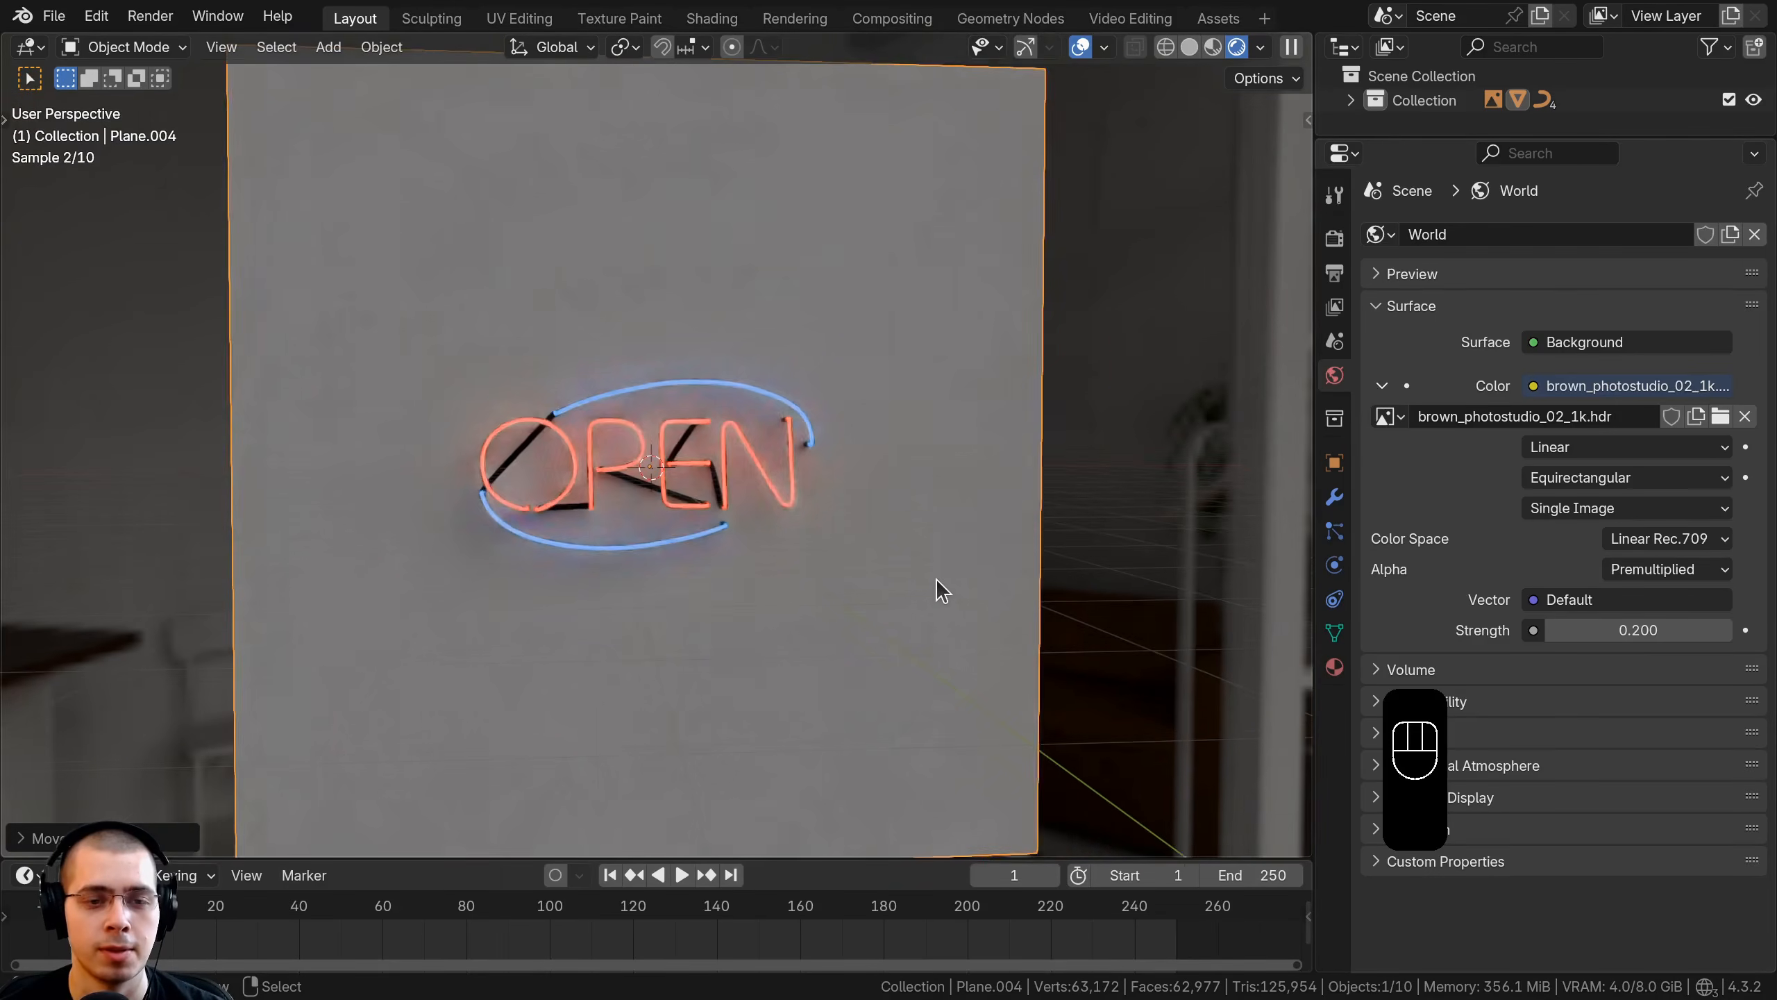
{"action": "scroll", "coordinate": [739, 362], "scroll_direction": "up", "scroll_amount": 2}
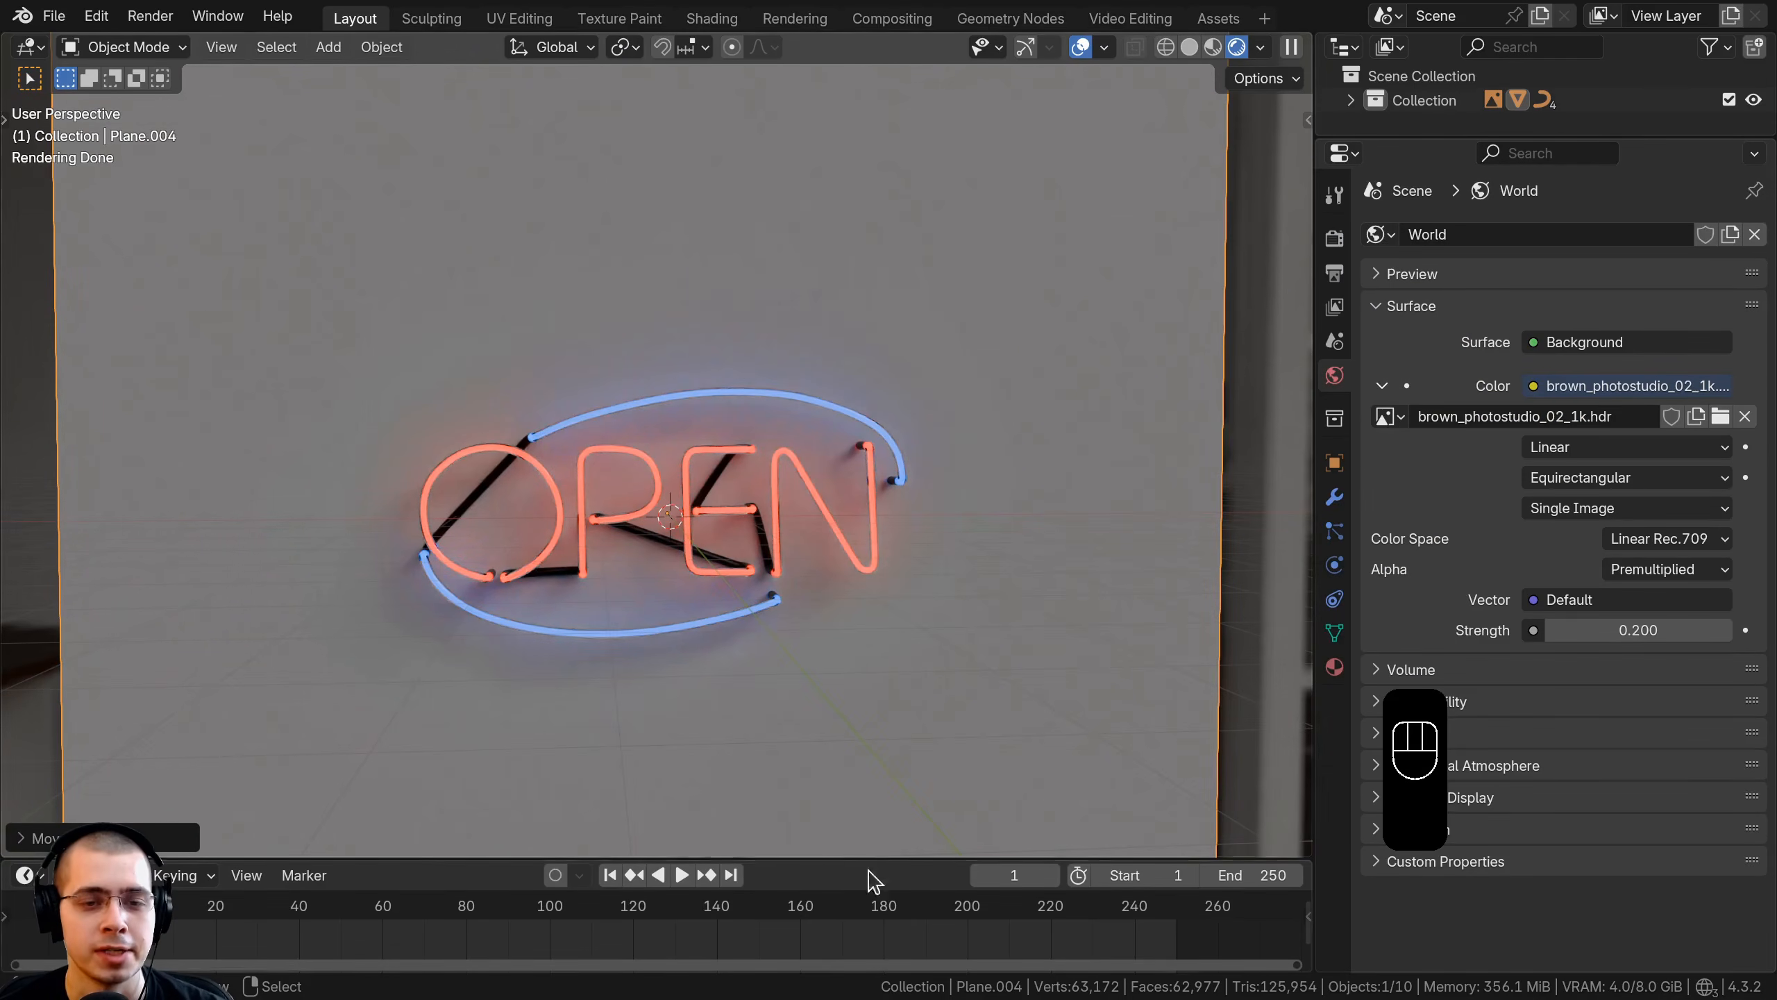
{"action": "middle_click_drag", "start_coordinate": [437, 408], "coordinate": [515, 382], "text": "shift"}
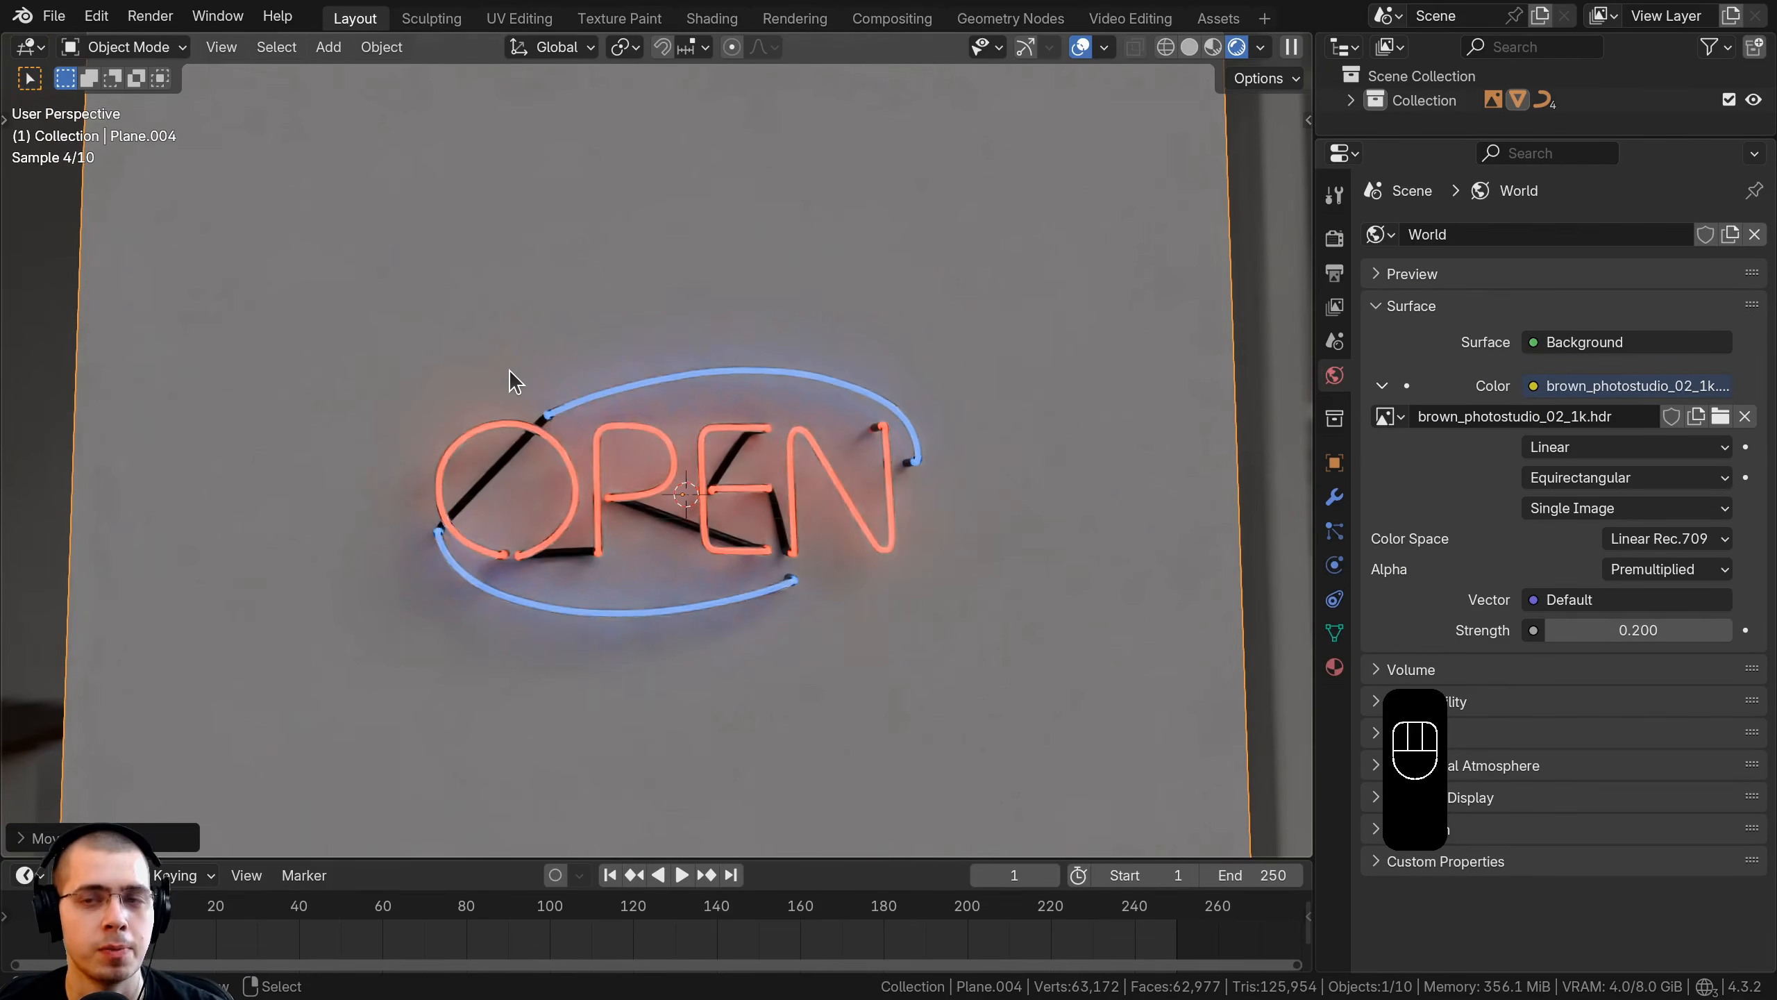
In the Assets workspace, search the Ultimate Material Pack for "con" and apply the Smooth Concrete material to the wall plane
{"action": "left_click", "coordinate": [1232, 19]}
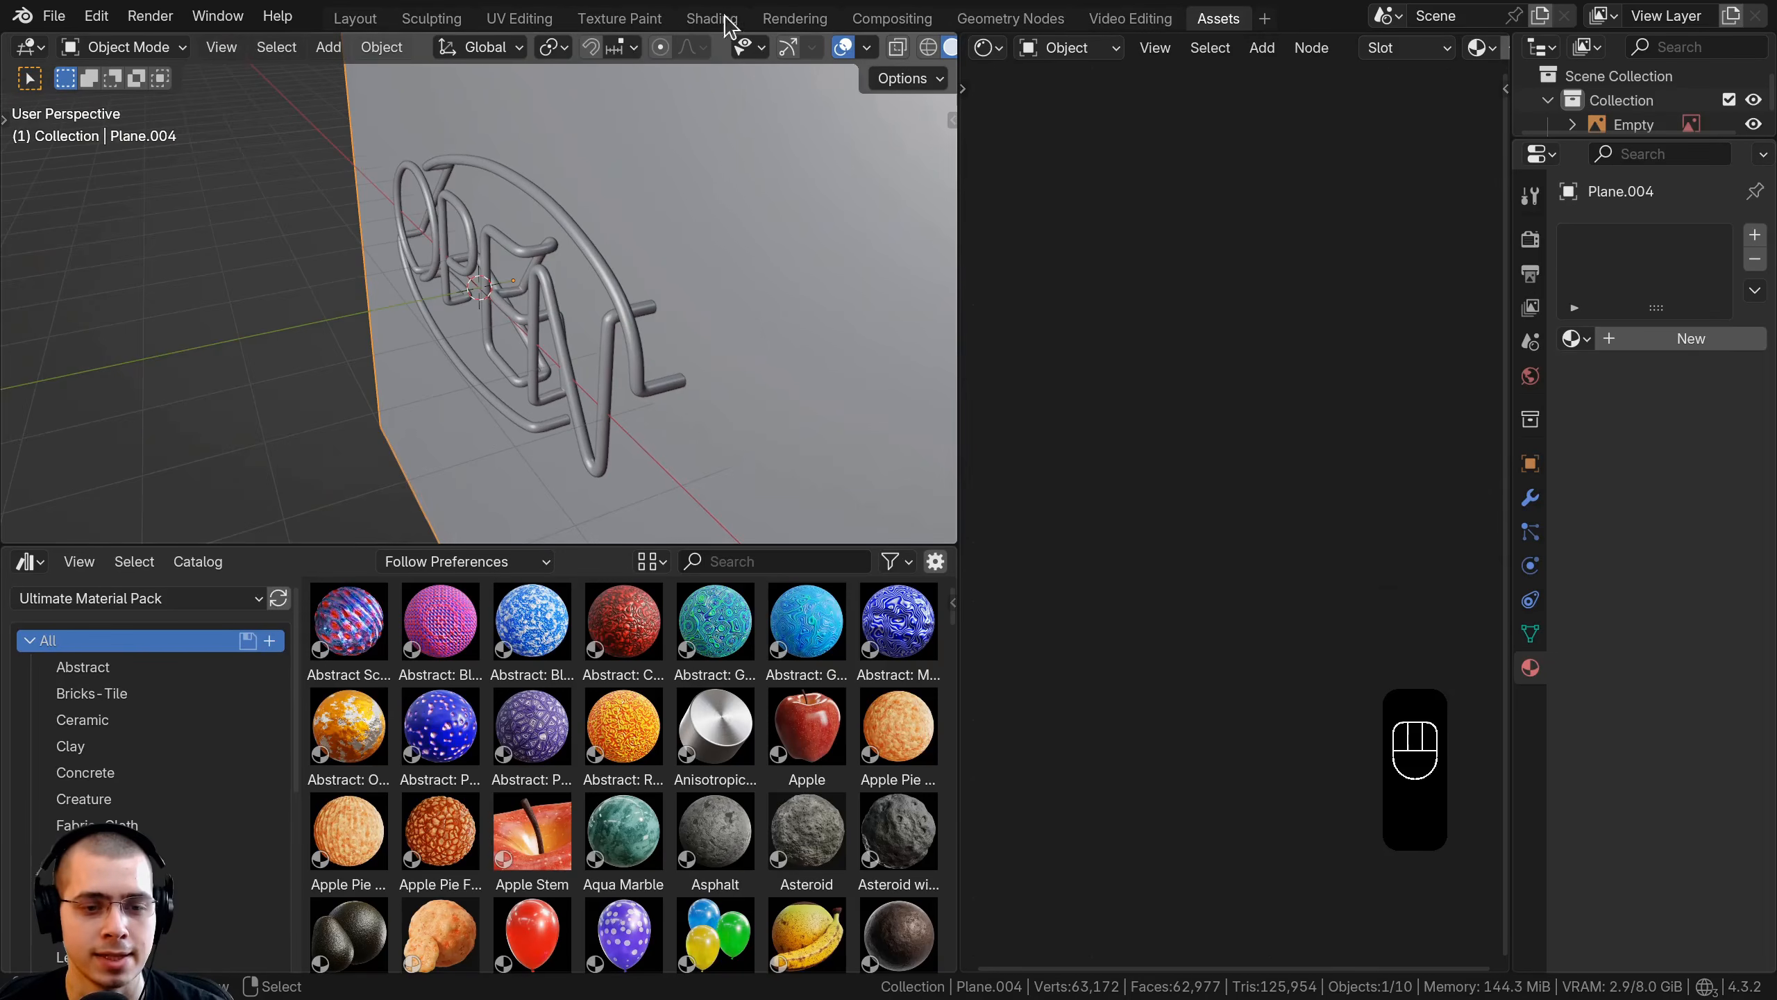
{"action": "scroll", "coordinate": [720, 630], "scroll_direction": "down", "scroll_amount": 10}
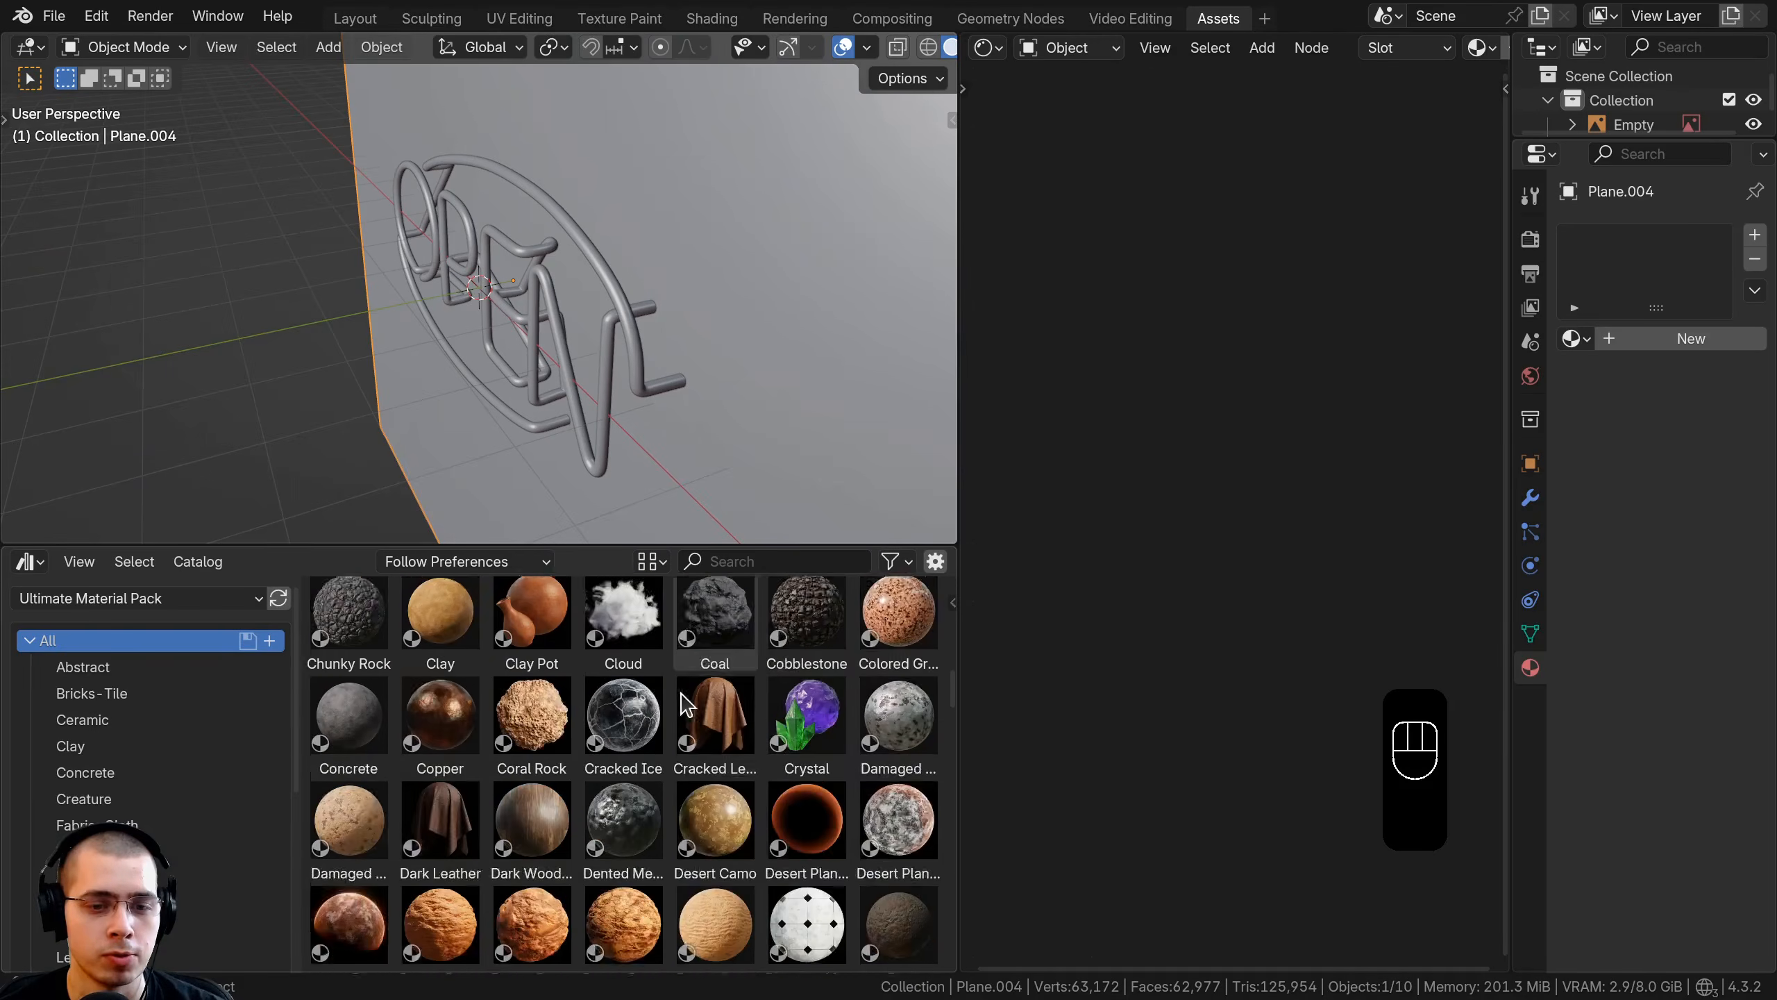
{"action": "scroll", "coordinate": [706, 682], "scroll_direction": "up", "scroll_amount": 4}
{"action": "scroll", "coordinate": [708, 682], "scroll_direction": "up", "scroll_amount": 5}
{"action": "left_click_drag", "start_coordinate": [761, 546], "coordinate": [762, 354]}
{"action": "left_click", "coordinate": [762, 365]}
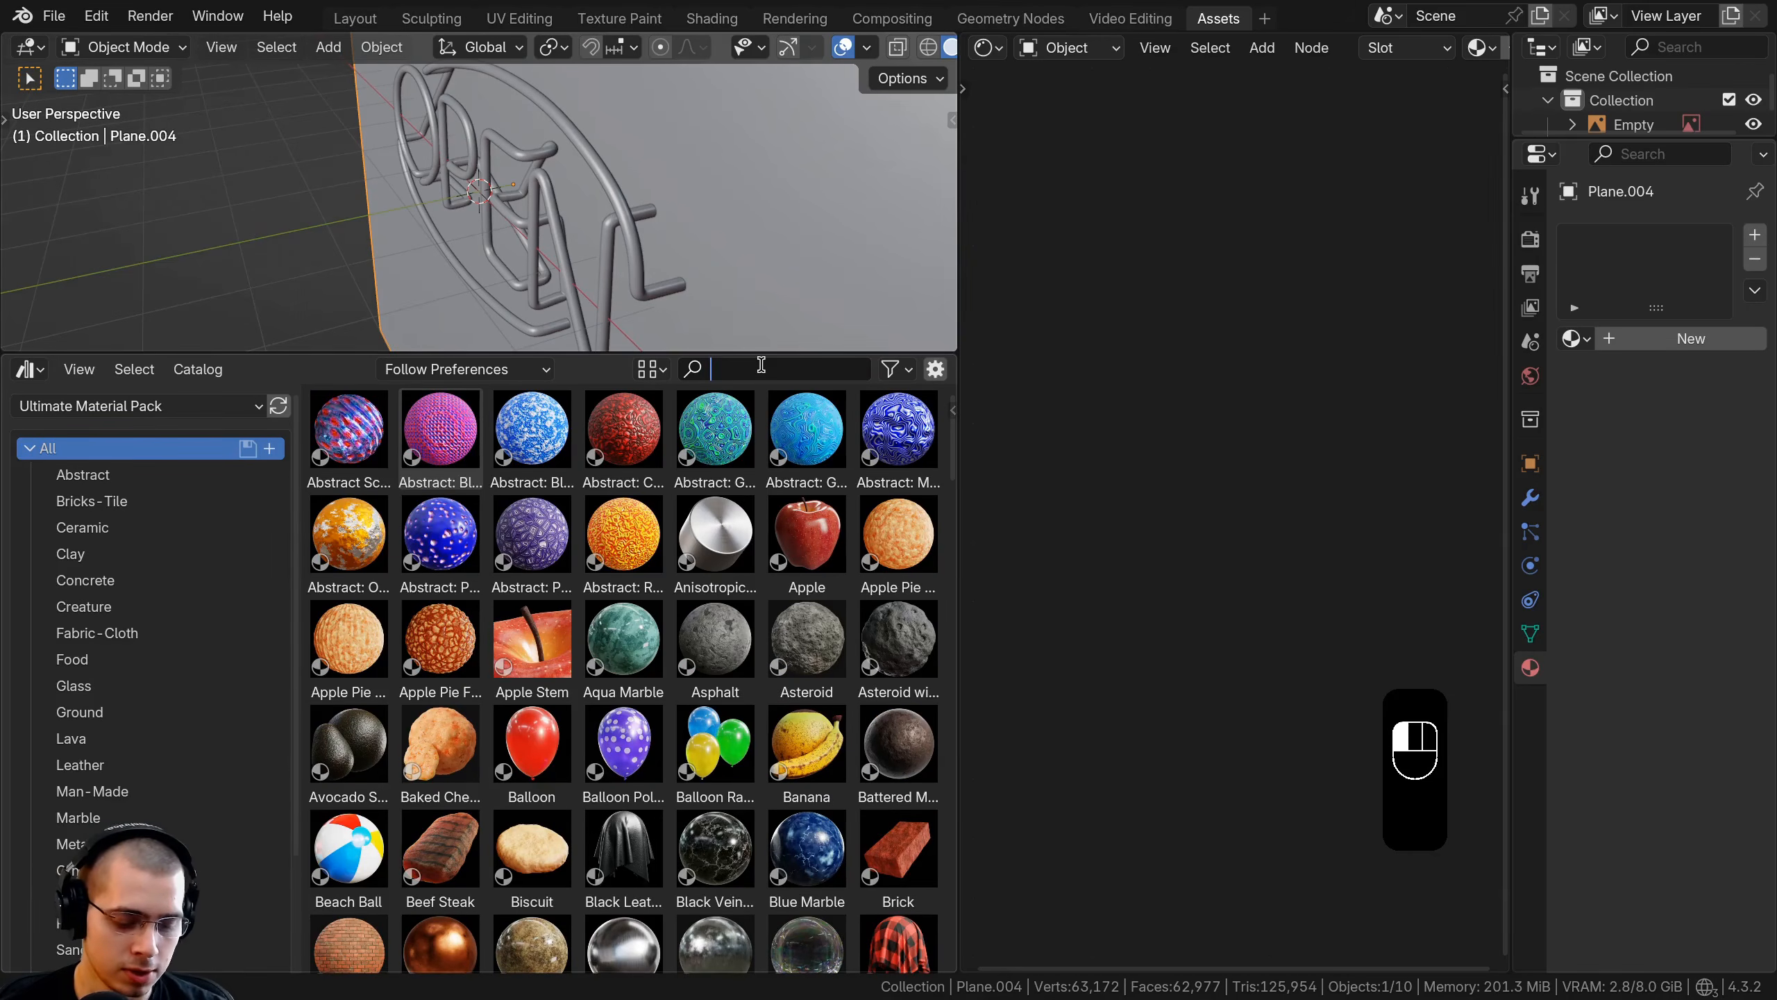
{"action": "type", "text": "con"}
{"action": "left_click", "coordinate": [1172, 627]}
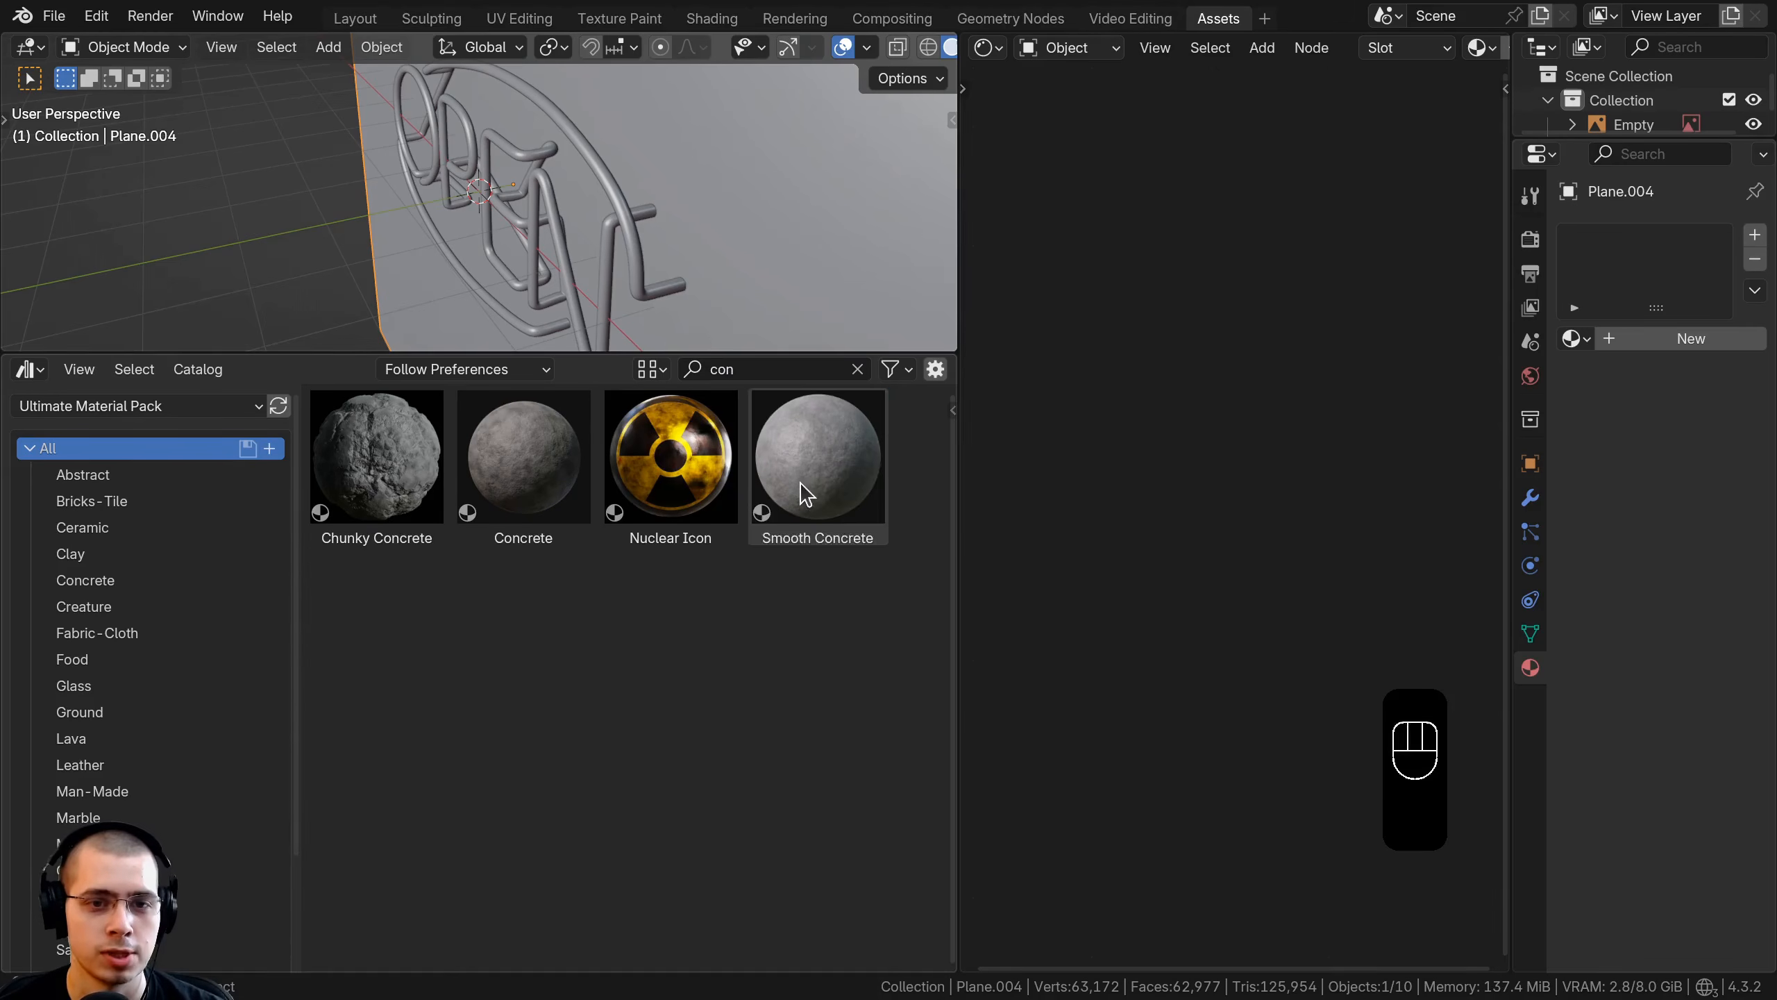
{"action": "left_click_drag", "start_coordinate": [812, 476], "coordinate": [773, 178]}
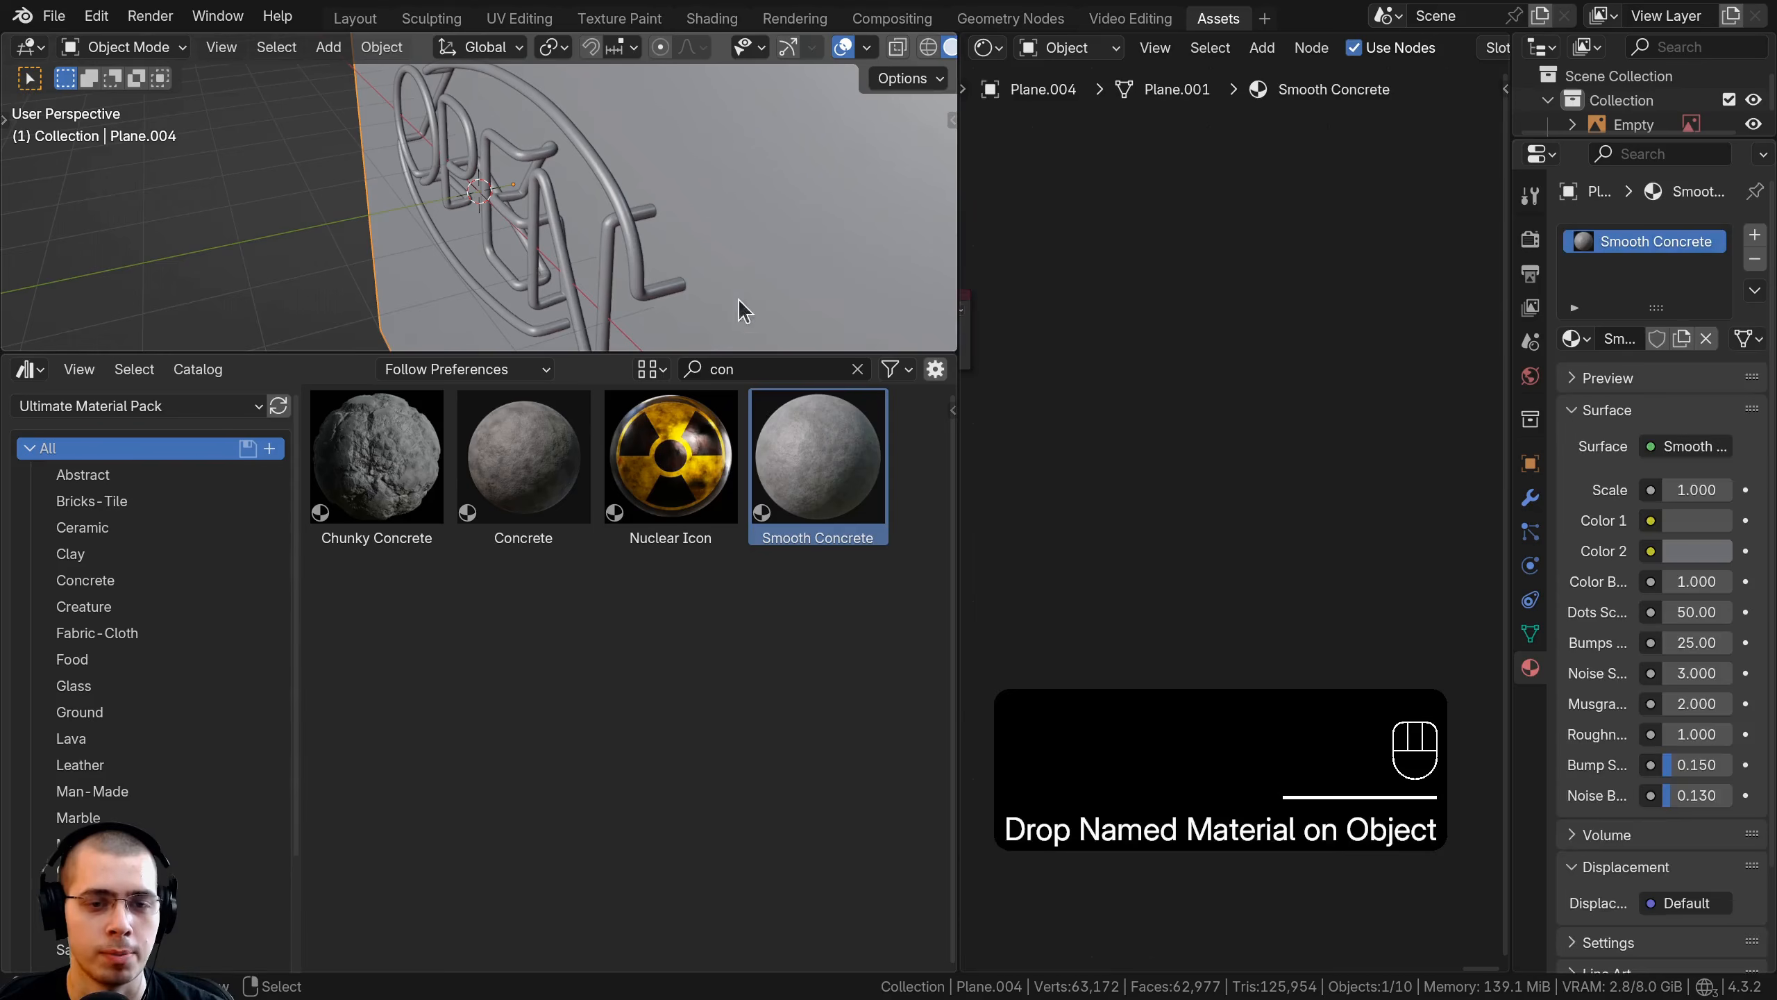
Enlarge the 3D viewport and switch it to Rendered shading to examine the concrete wall behind the sign
{"action": "left_click_drag", "start_coordinate": [722, 351], "coordinate": [706, 579]}
{"action": "key", "text": "z"}
{"action": "left_click", "coordinate": [684, 93]}
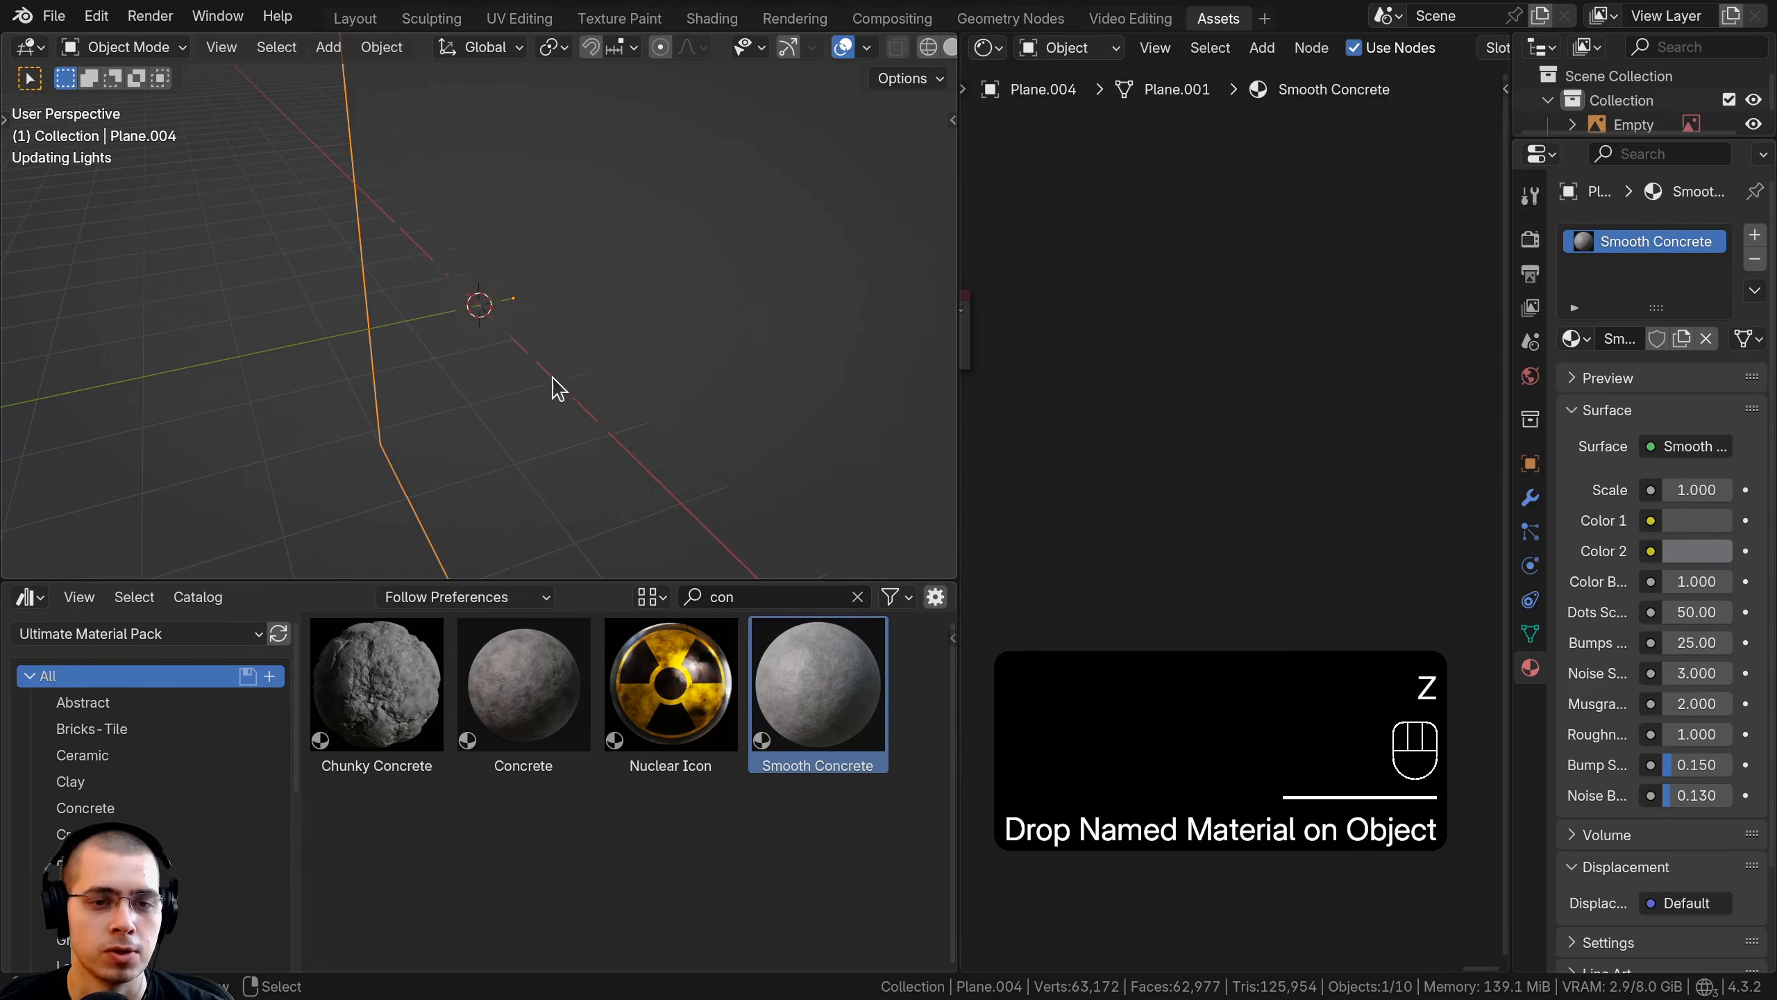
{"action": "middle_click_drag", "start_coordinate": [552, 379], "coordinate": [765, 295]}
{"action": "scroll", "coordinate": [651, 392], "scroll_direction": "down", "scroll_amount": 2}
{"action": "middle_click_drag", "start_coordinate": [643, 370], "coordinate": [614, 579]}
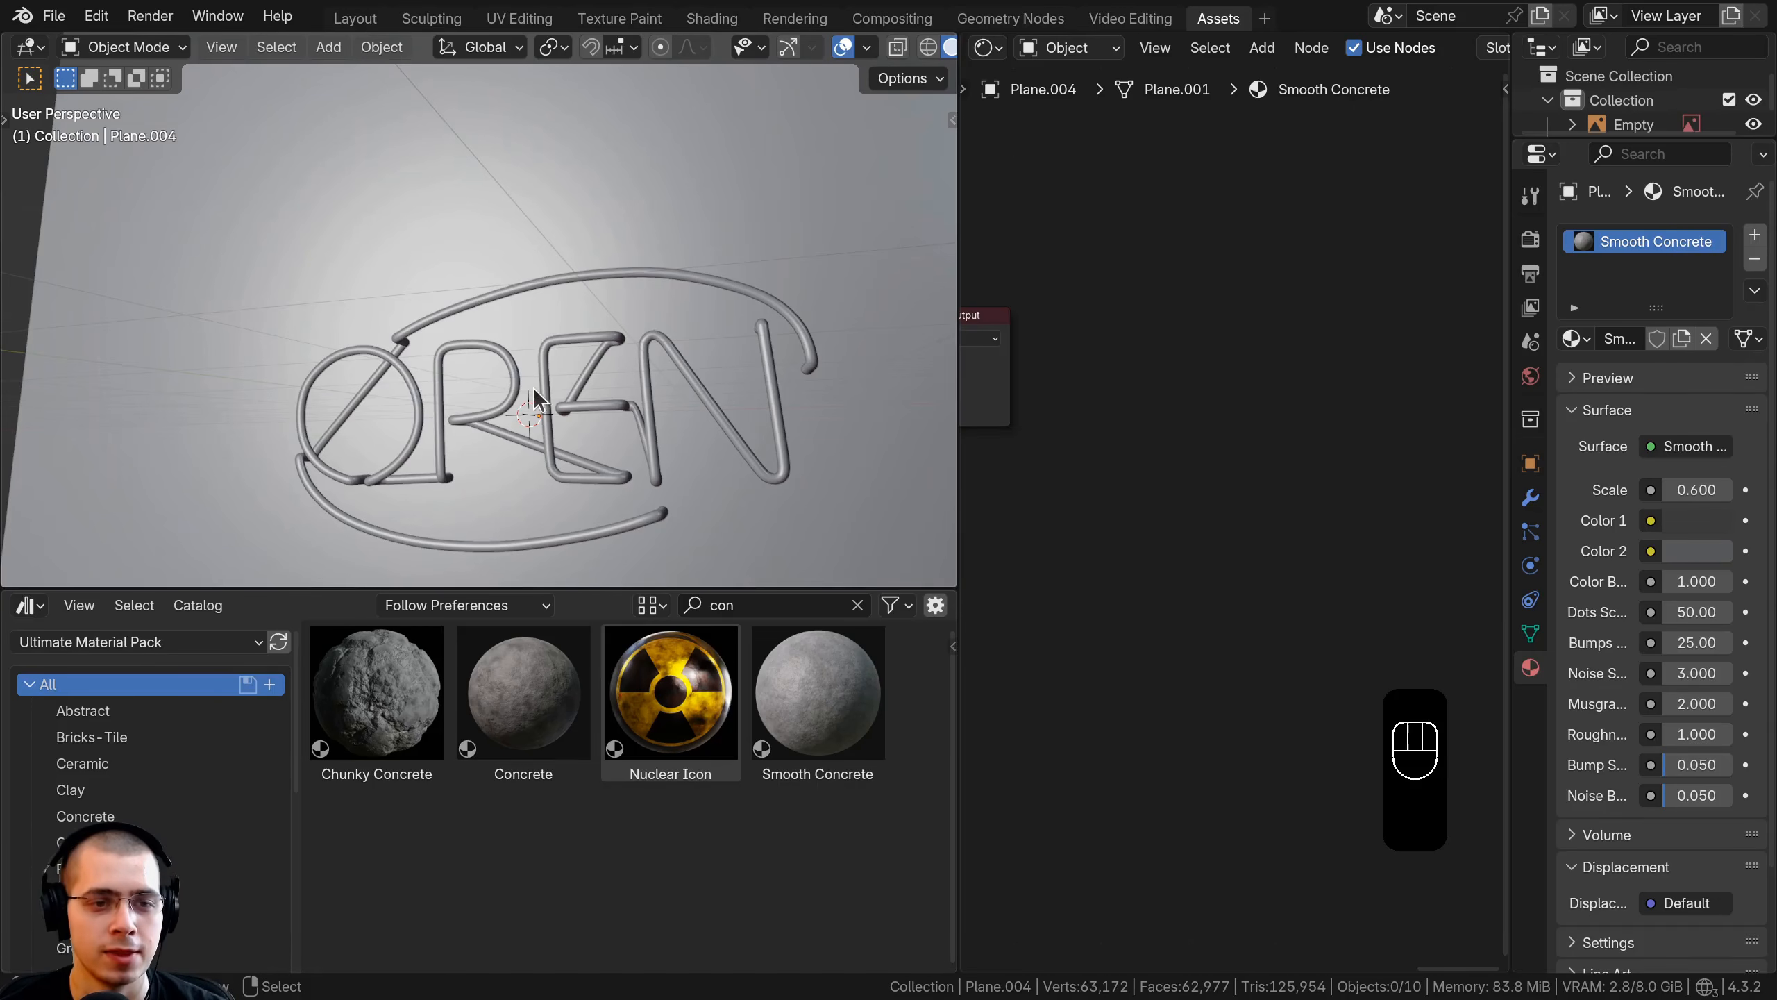
{"action": "mouse_move", "coordinate": [535, 393]}
{"action": "middle_mouse_down", "text": "shift"}
{"action": "mouse_move", "coordinate": [544, 363]}
{"action": "mouse_move", "coordinate": [559, 378]}
{"action": "middle_mouse_up", "text": "shift"}
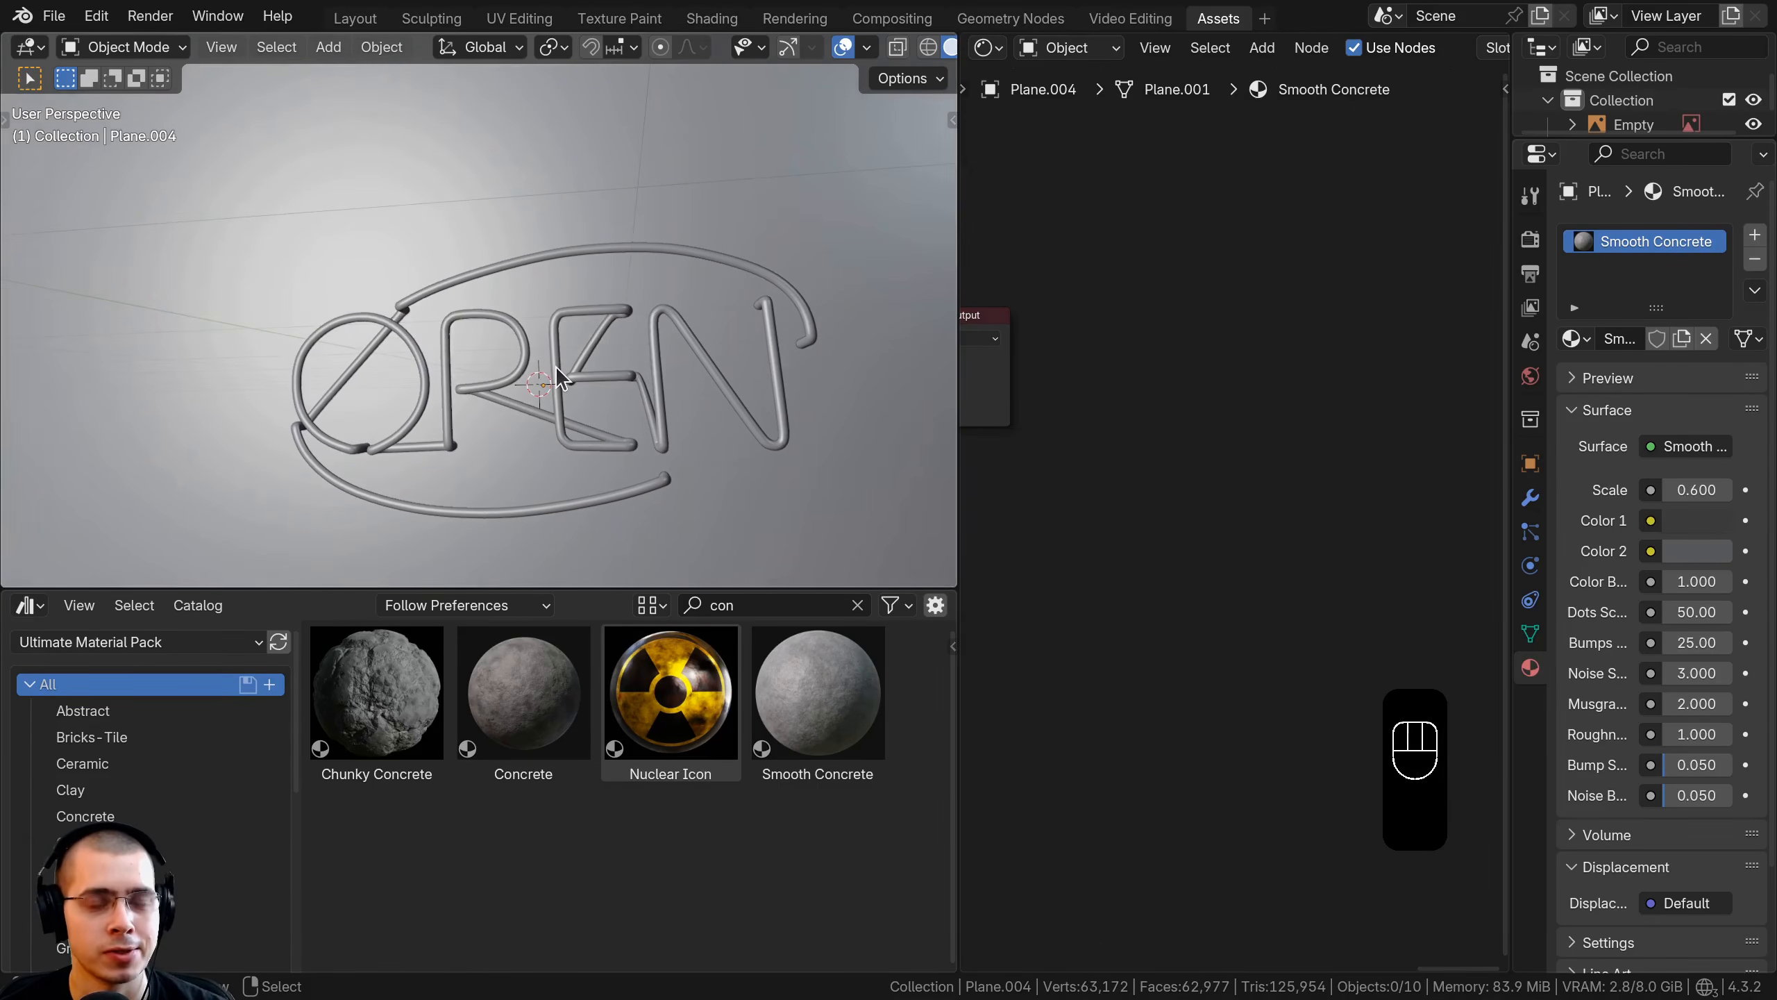
Append the Procedural Smooth Concrete material from the Procedural Smooth Concrete Material.blend file
{"action": "left_click", "coordinate": [55, 16]}
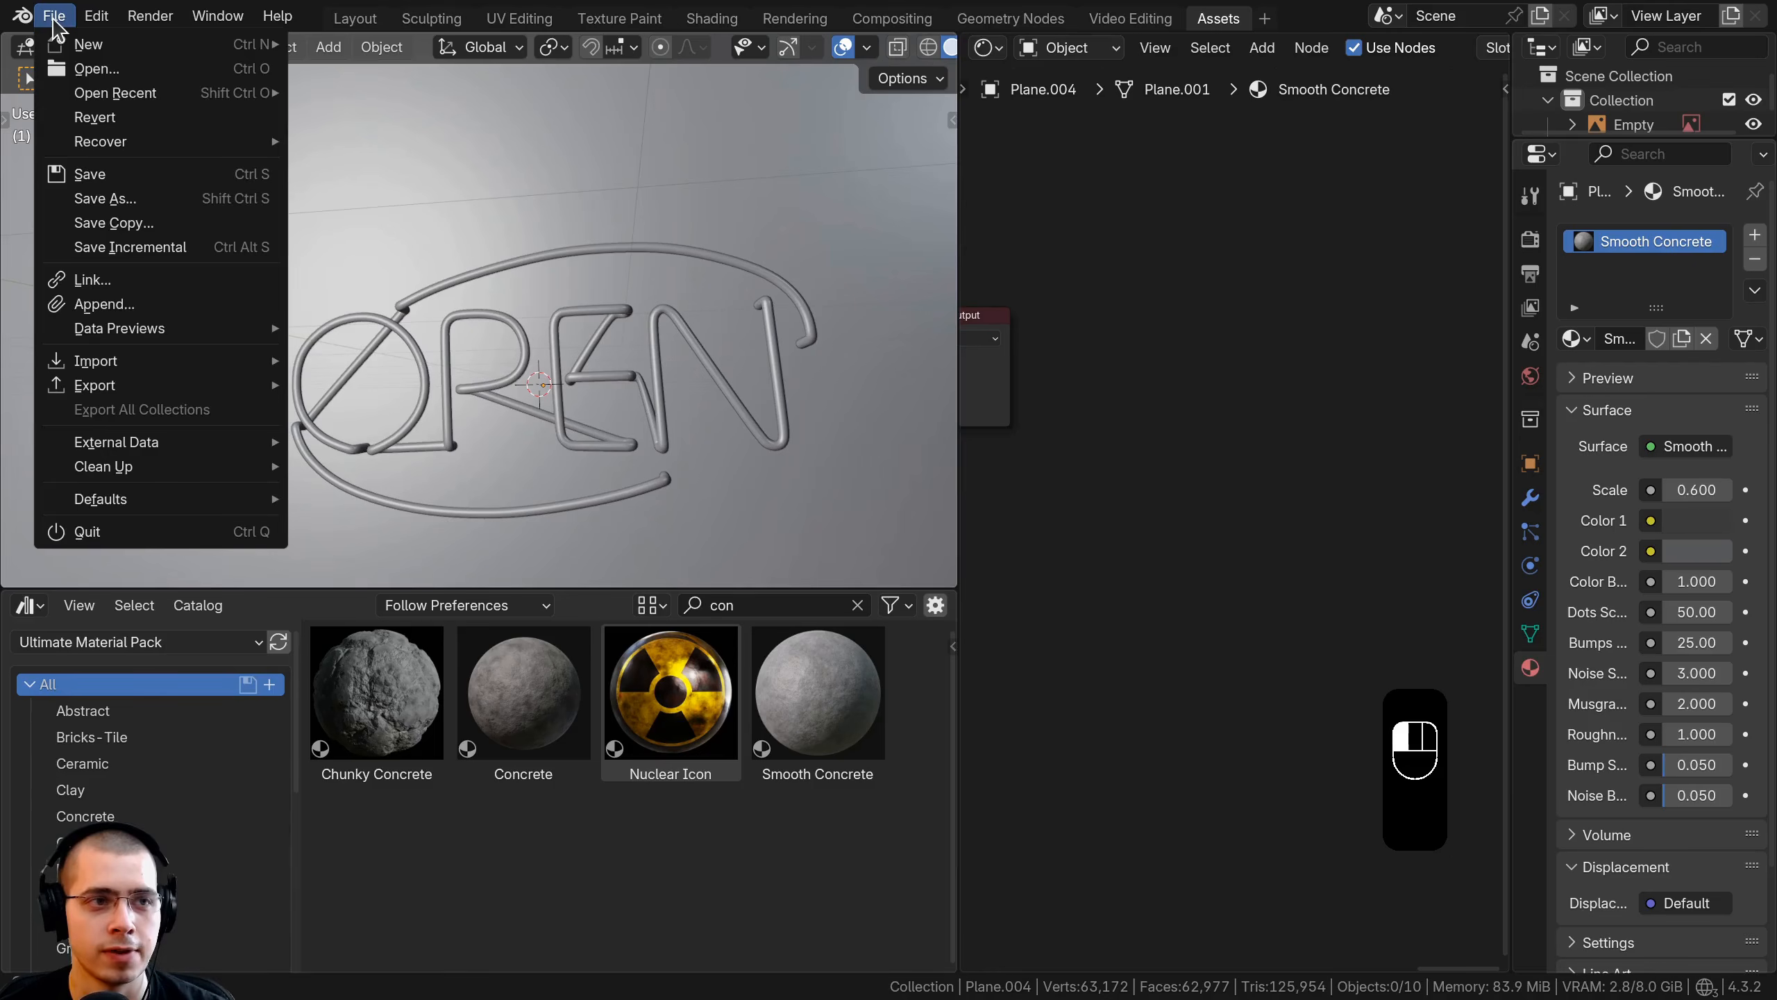
{"action": "left_click", "coordinate": [119, 308]}
{"action": "left_click", "coordinate": [415, 149]}
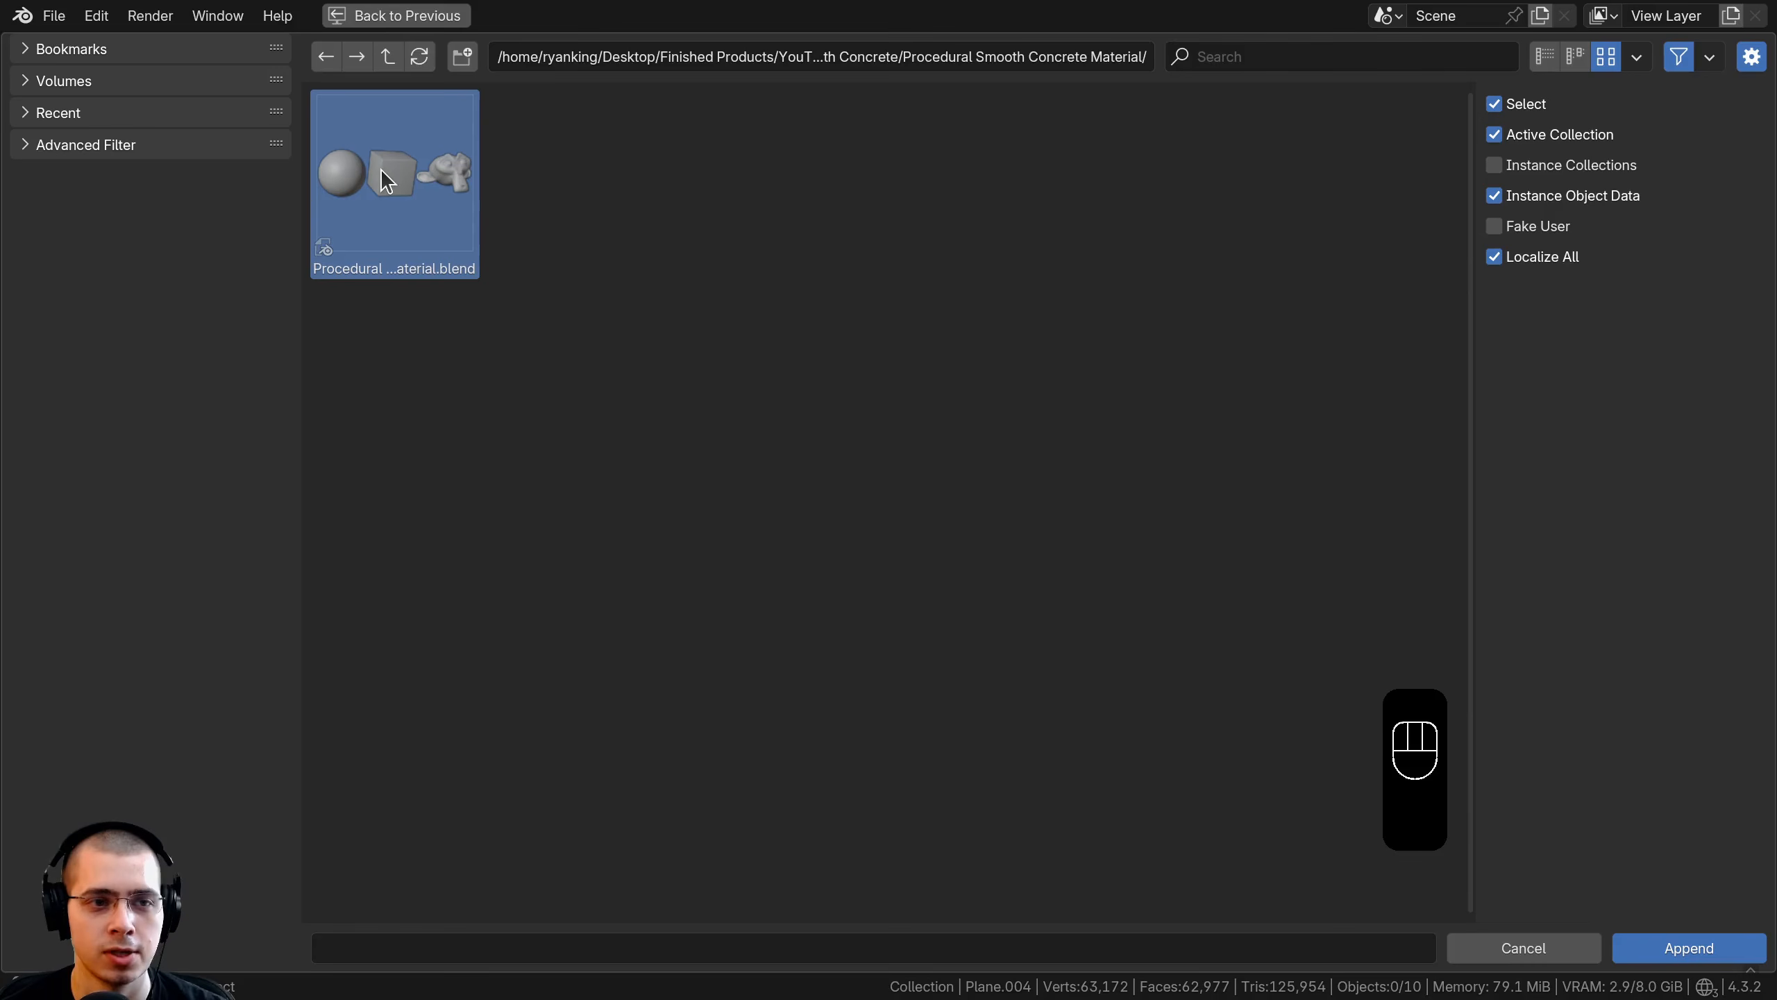
{"action": "double_click", "coordinate": [381, 170]}
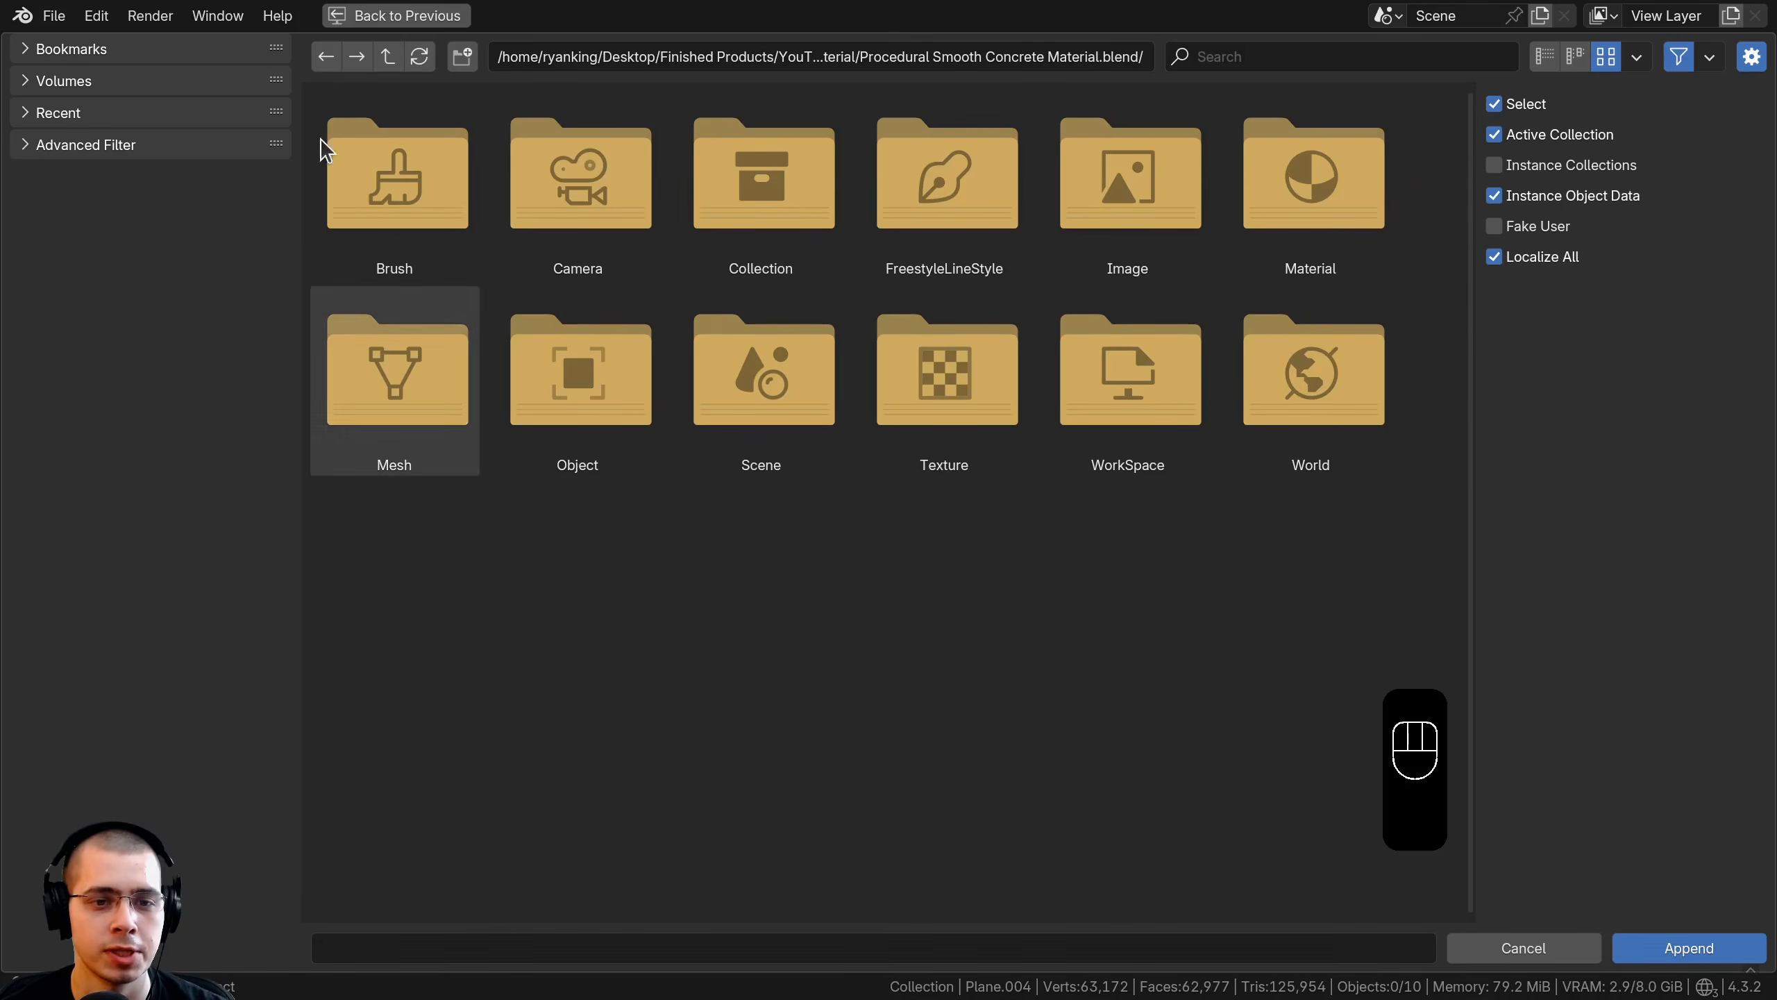
{"action": "double_click", "coordinate": [1325, 235]}
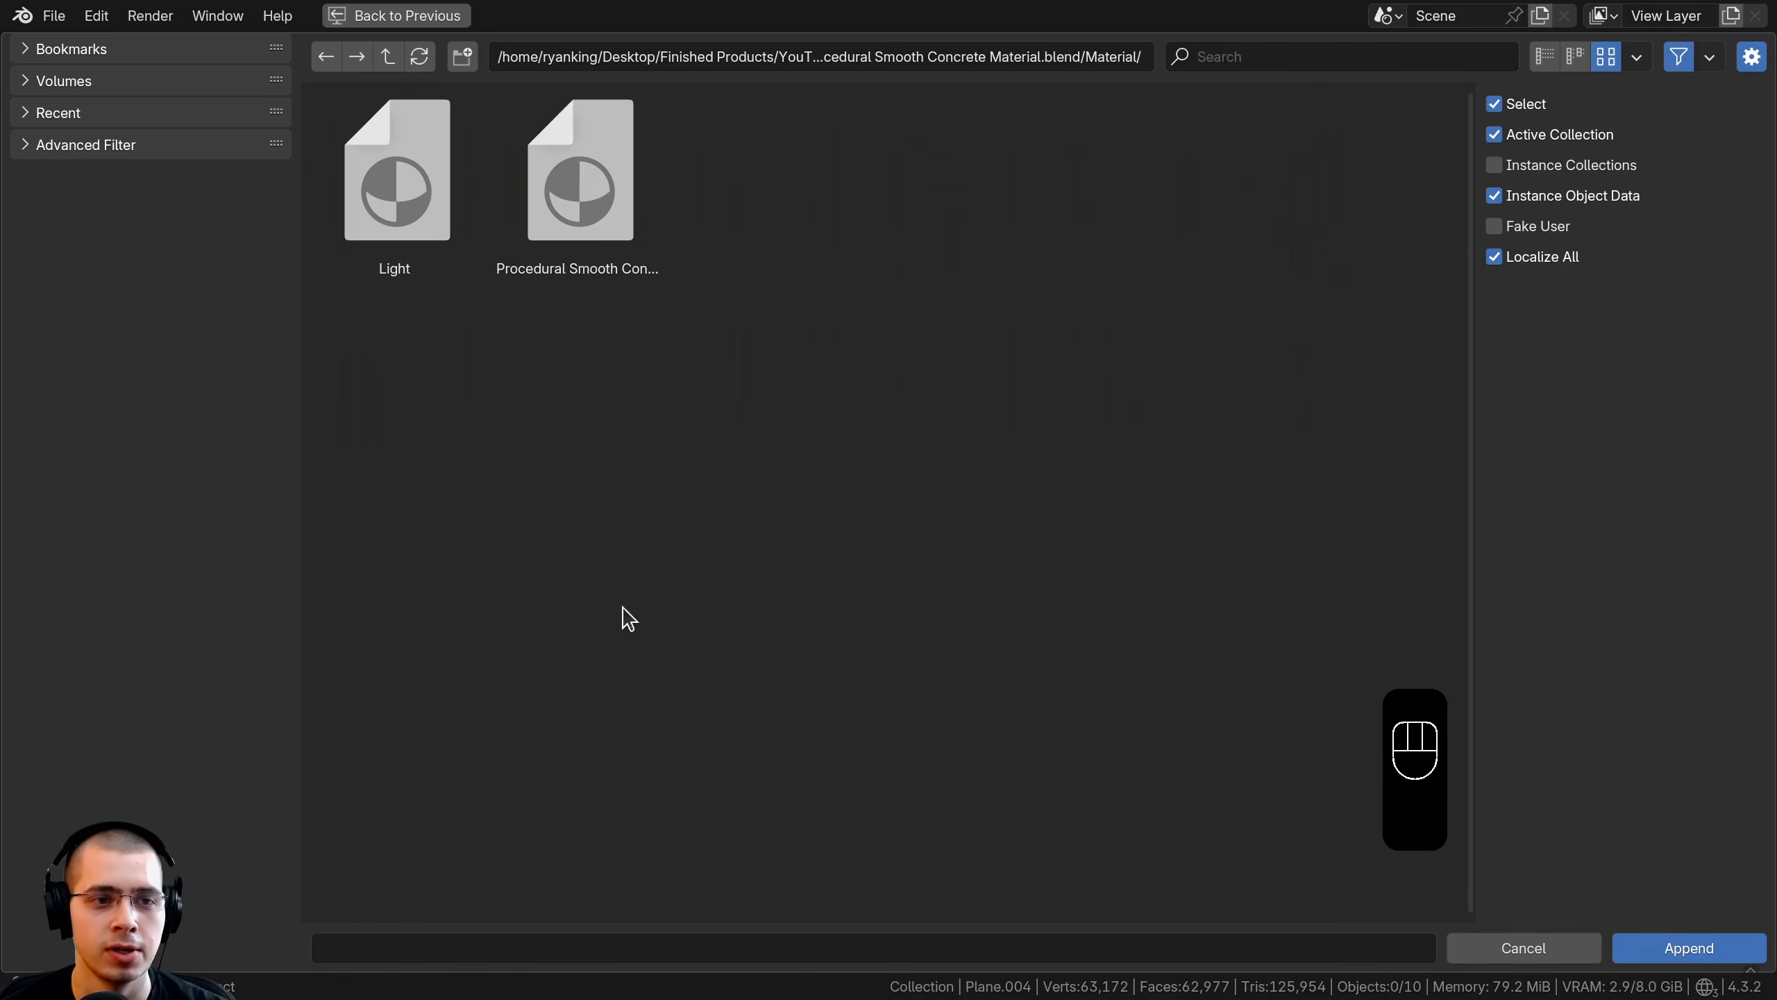
{"action": "double_click", "coordinate": [585, 172]}
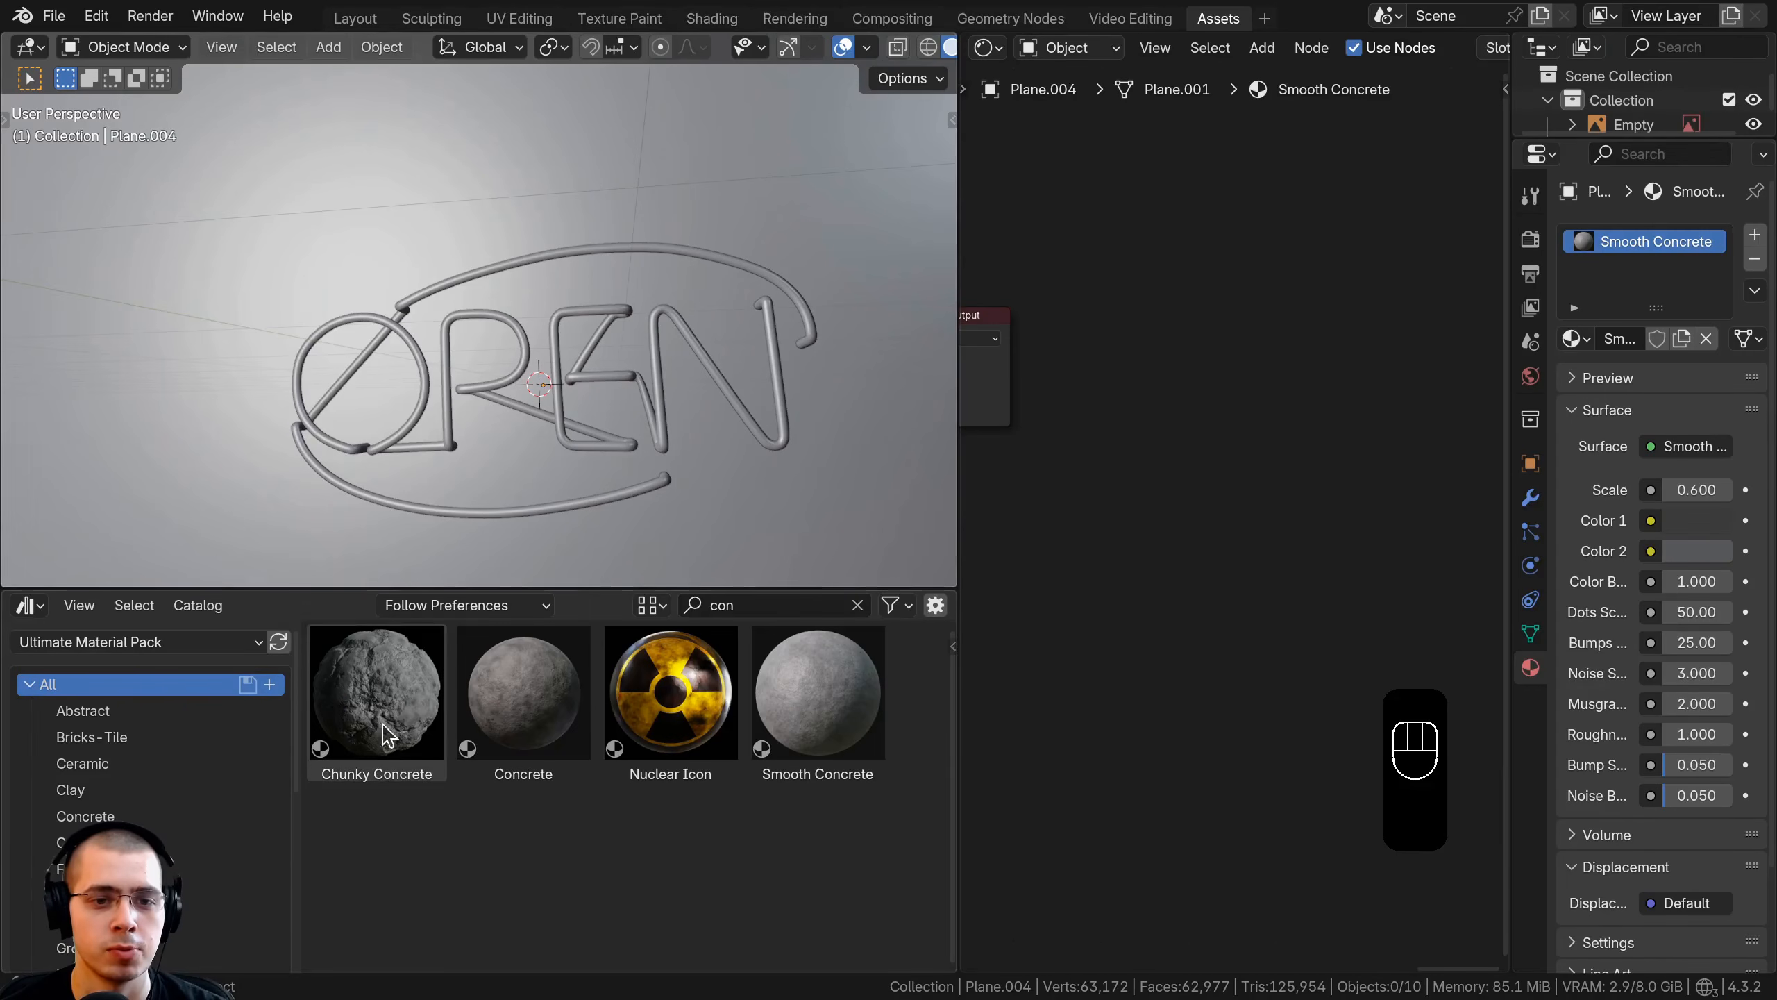
Select the wall plane and look up the appended concrete among the materials available for it
{"action": "left_click", "coordinate": [594, 143]}
{"action": "scroll", "coordinate": [581, 201], "scroll_direction": "down", "scroll_amount": 5}
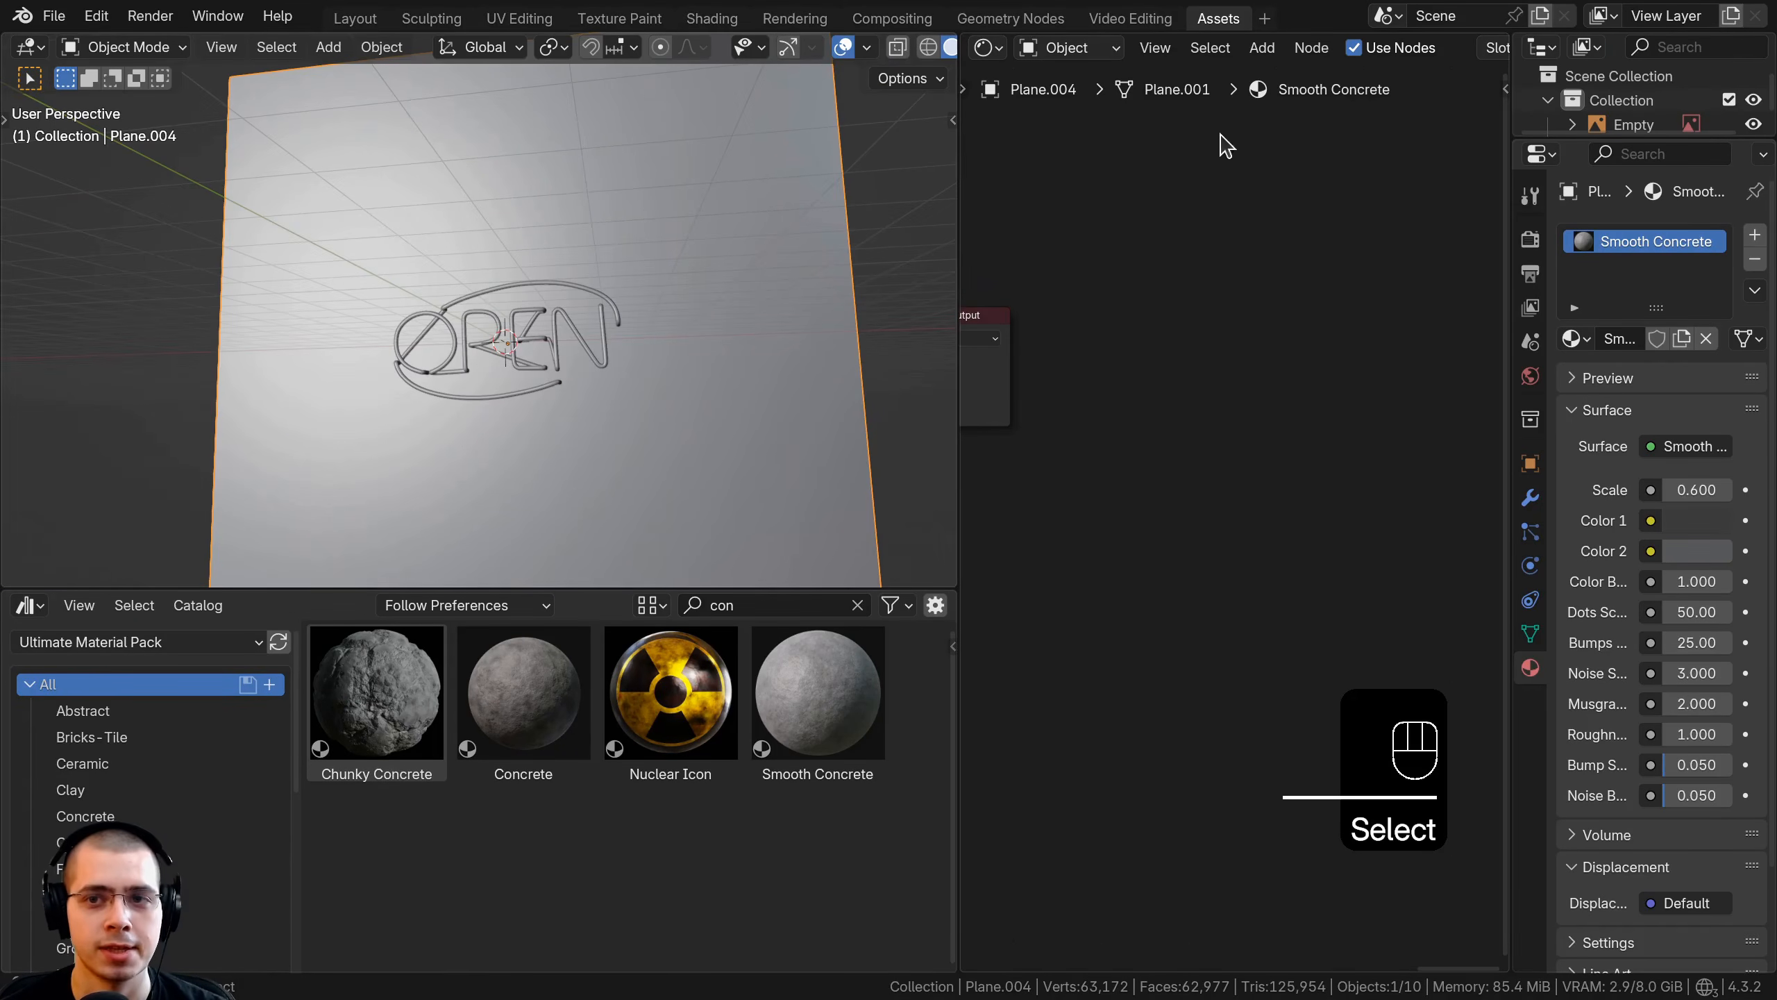
{"action": "scroll", "coordinate": [1231, 119], "scroll_direction": "down", "scroll_amount": 2}
{"action": "scroll", "coordinate": [1259, 48], "scroll_direction": "down", "scroll_amount": 4}
{"action": "left_click", "coordinate": [1300, 47]}
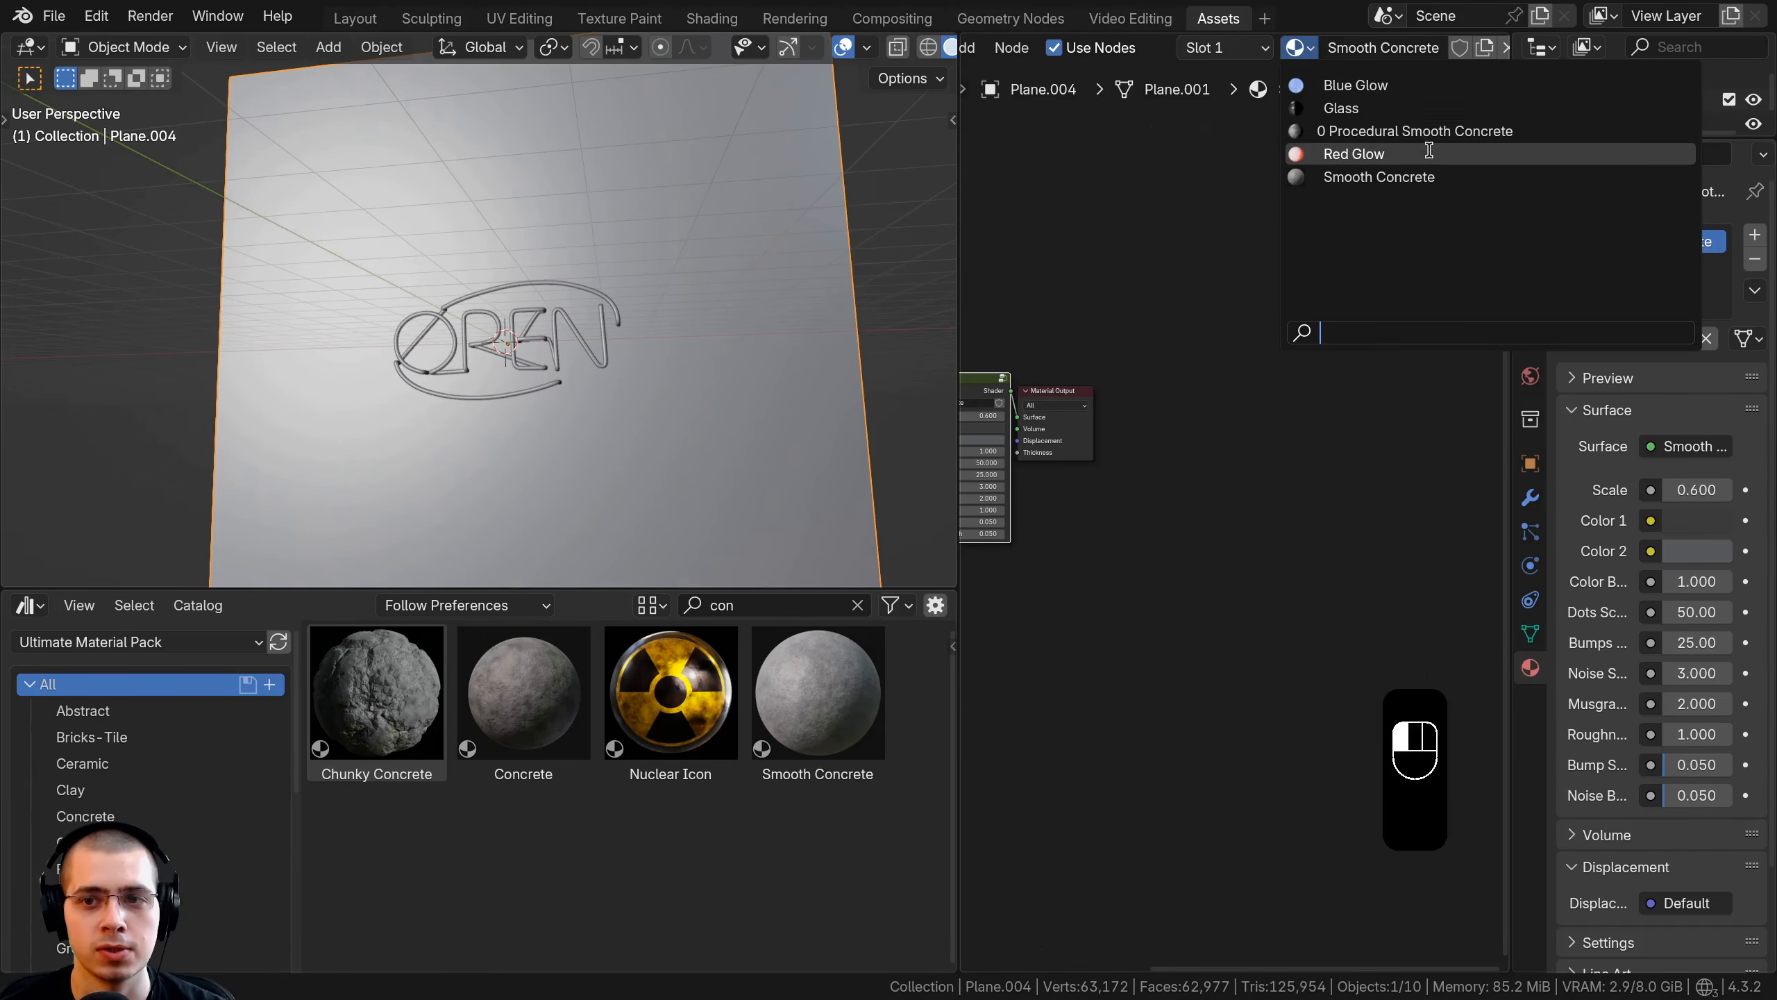
{"action": "left_click", "coordinate": [1214, 456]}
Try a Scale of 0.8 on the wall's Smooth Concrete node and settle on 0.6
{"action": "middle_click_drag", "start_coordinate": [744, 465], "coordinate": [706, 465]}
{"action": "middle_click_drag", "start_coordinate": [1161, 481], "coordinate": [1308, 533]}
{"action": "scroll", "coordinate": [1309, 533], "scroll_direction": "up", "scroll_amount": 3}
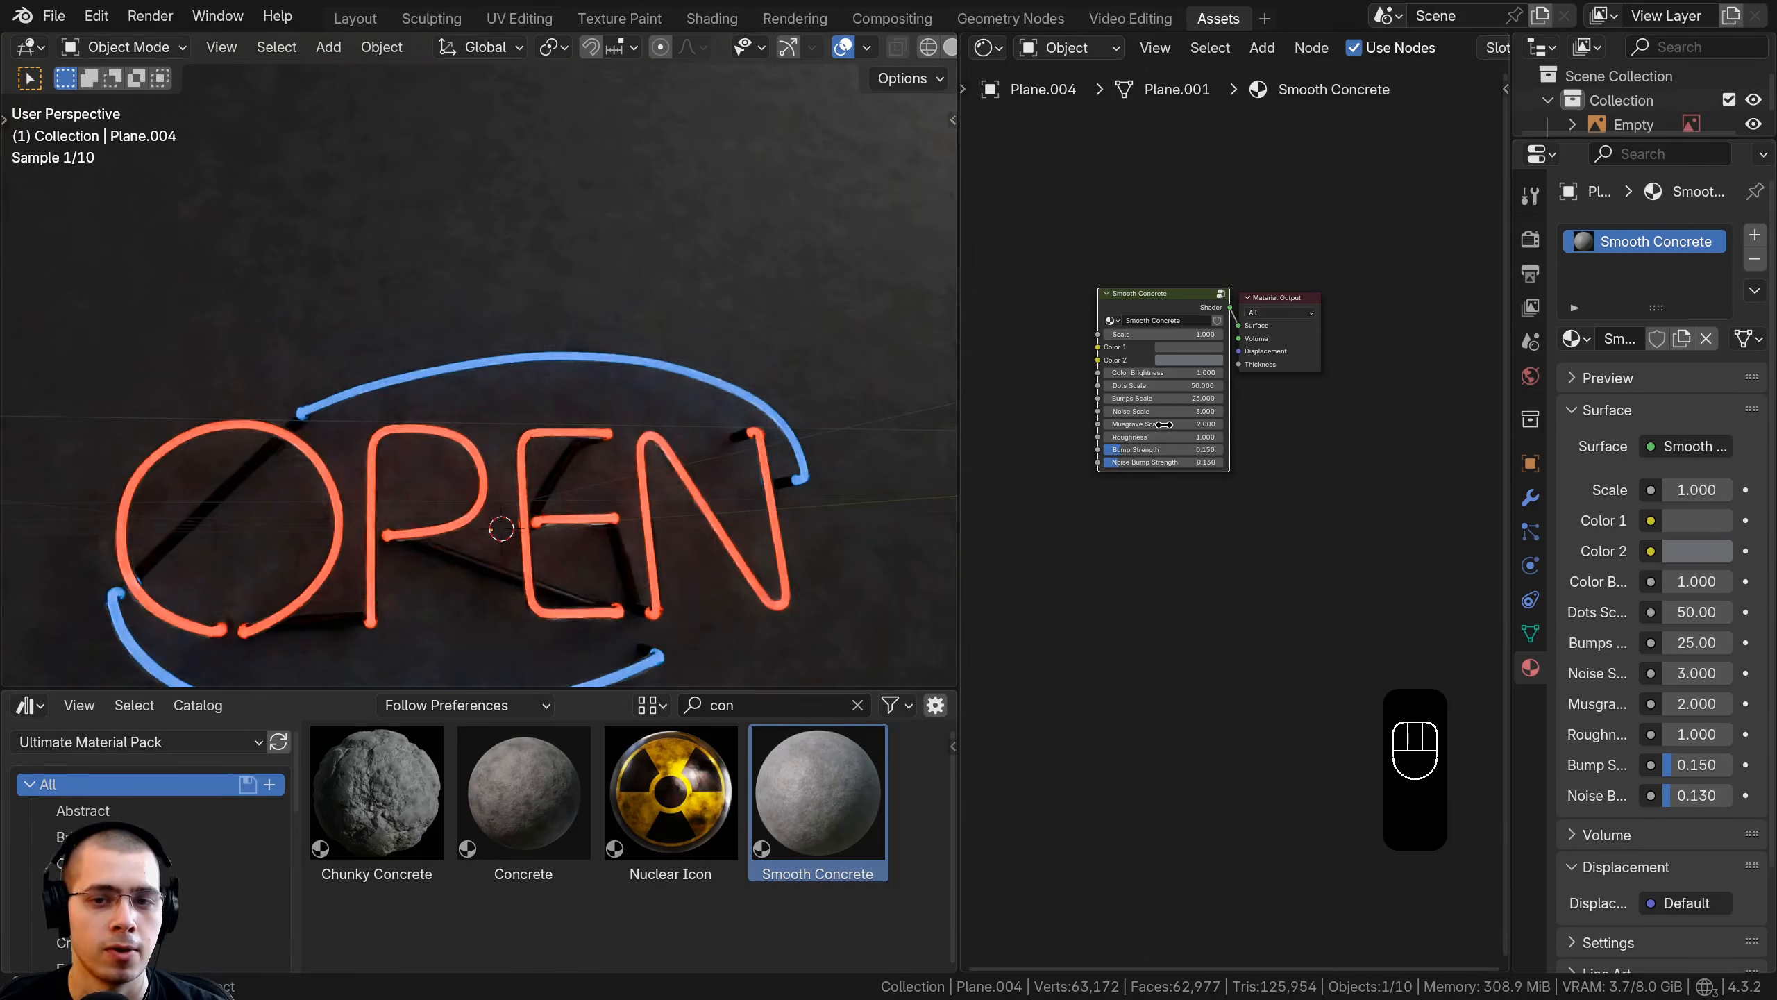
{"action": "scroll", "coordinate": [1144, 429], "scroll_direction": "up", "scroll_amount": 3}
{"action": "key", "text": "Home"}
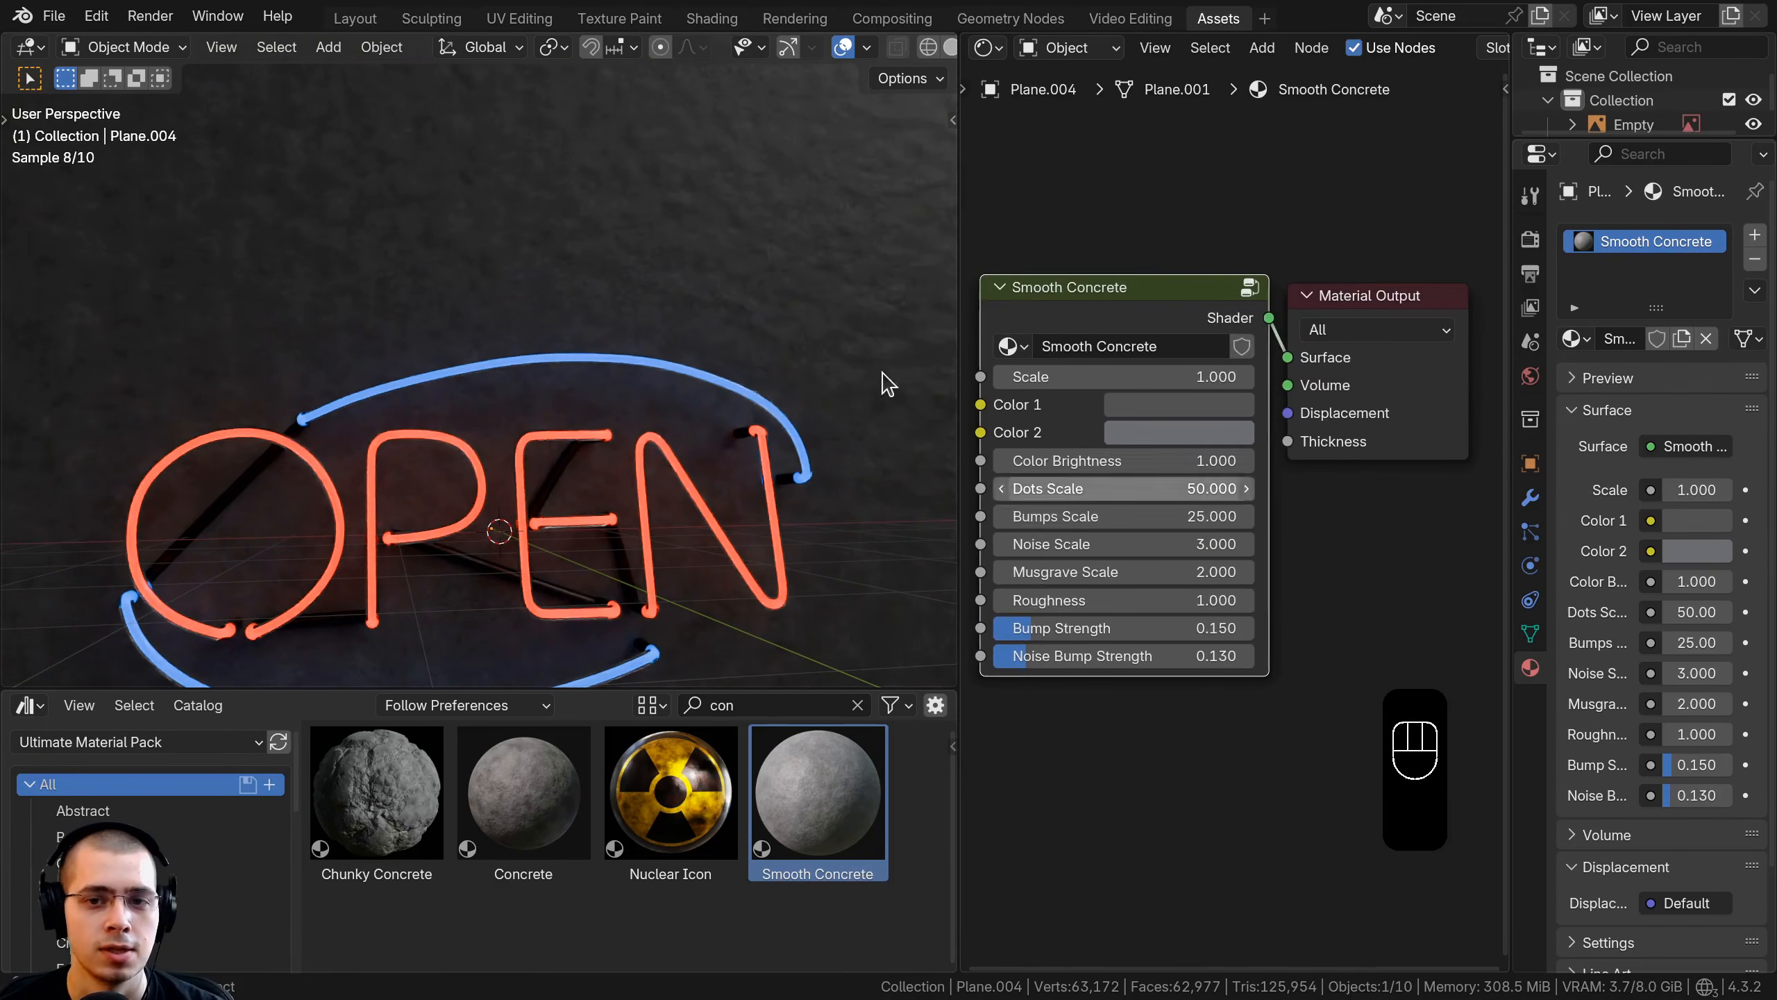
{"action": "left_click", "coordinate": [1092, 367]}
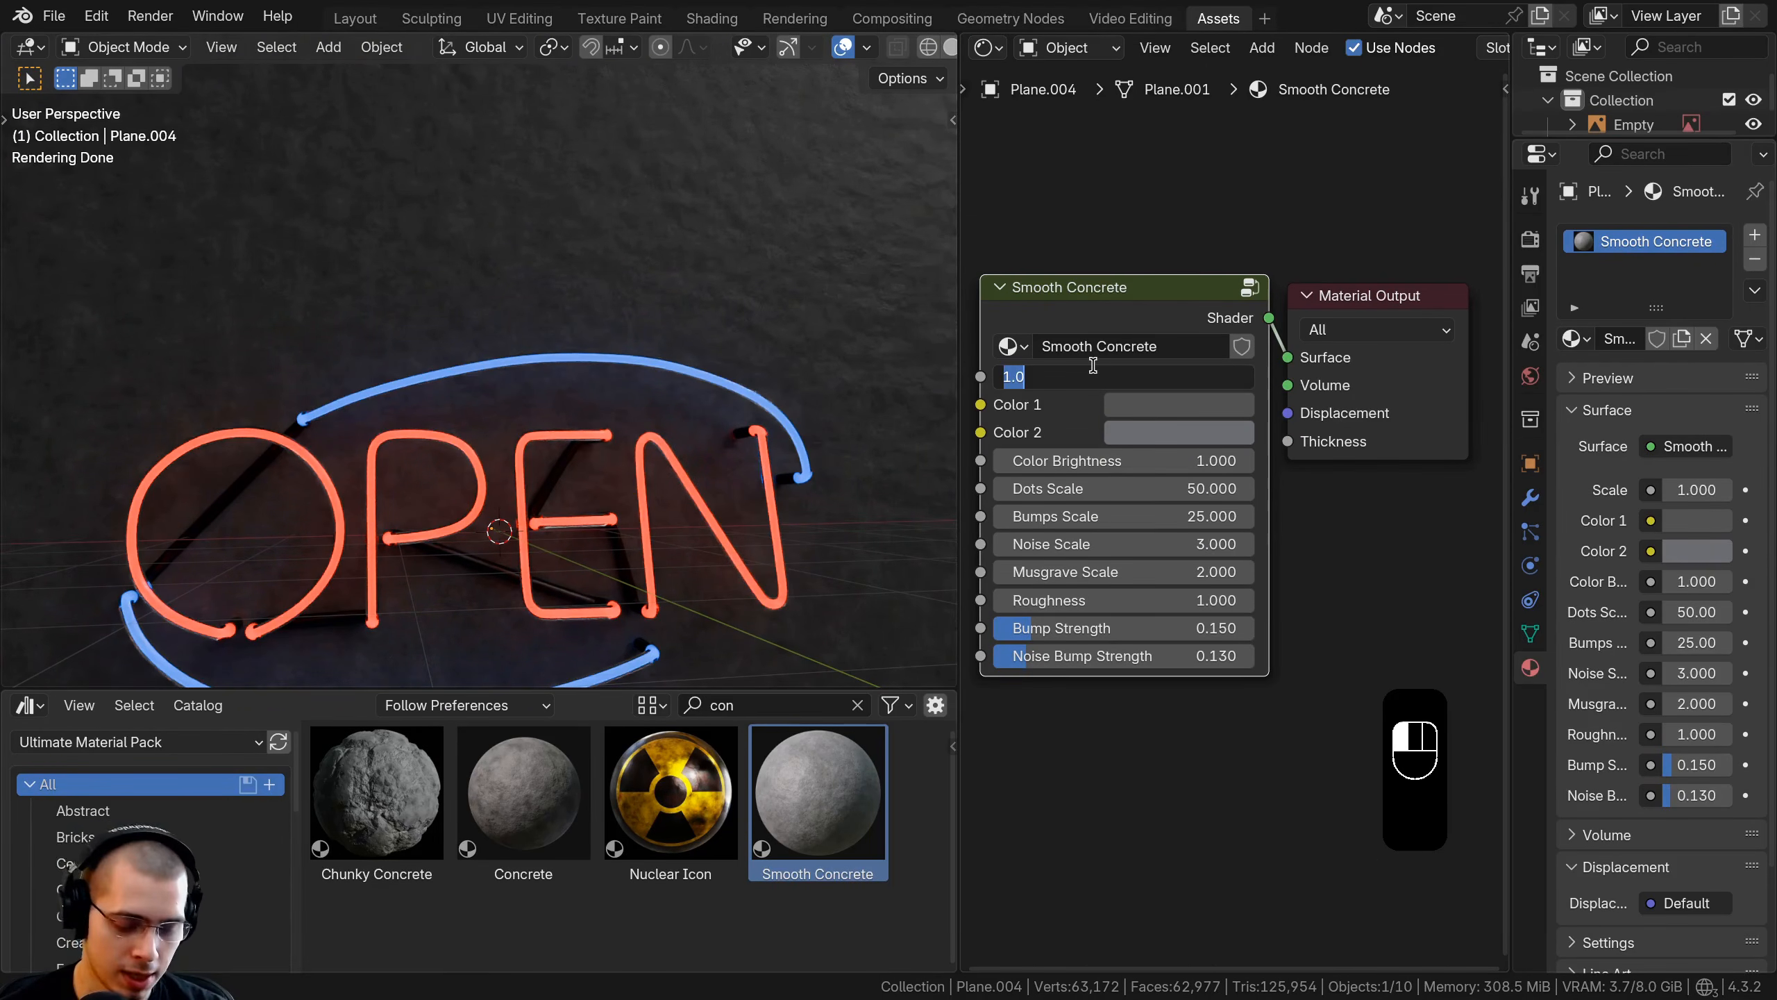
{"action": "type", "text": "0.8"}
{"action": "key", "text": "Return"}
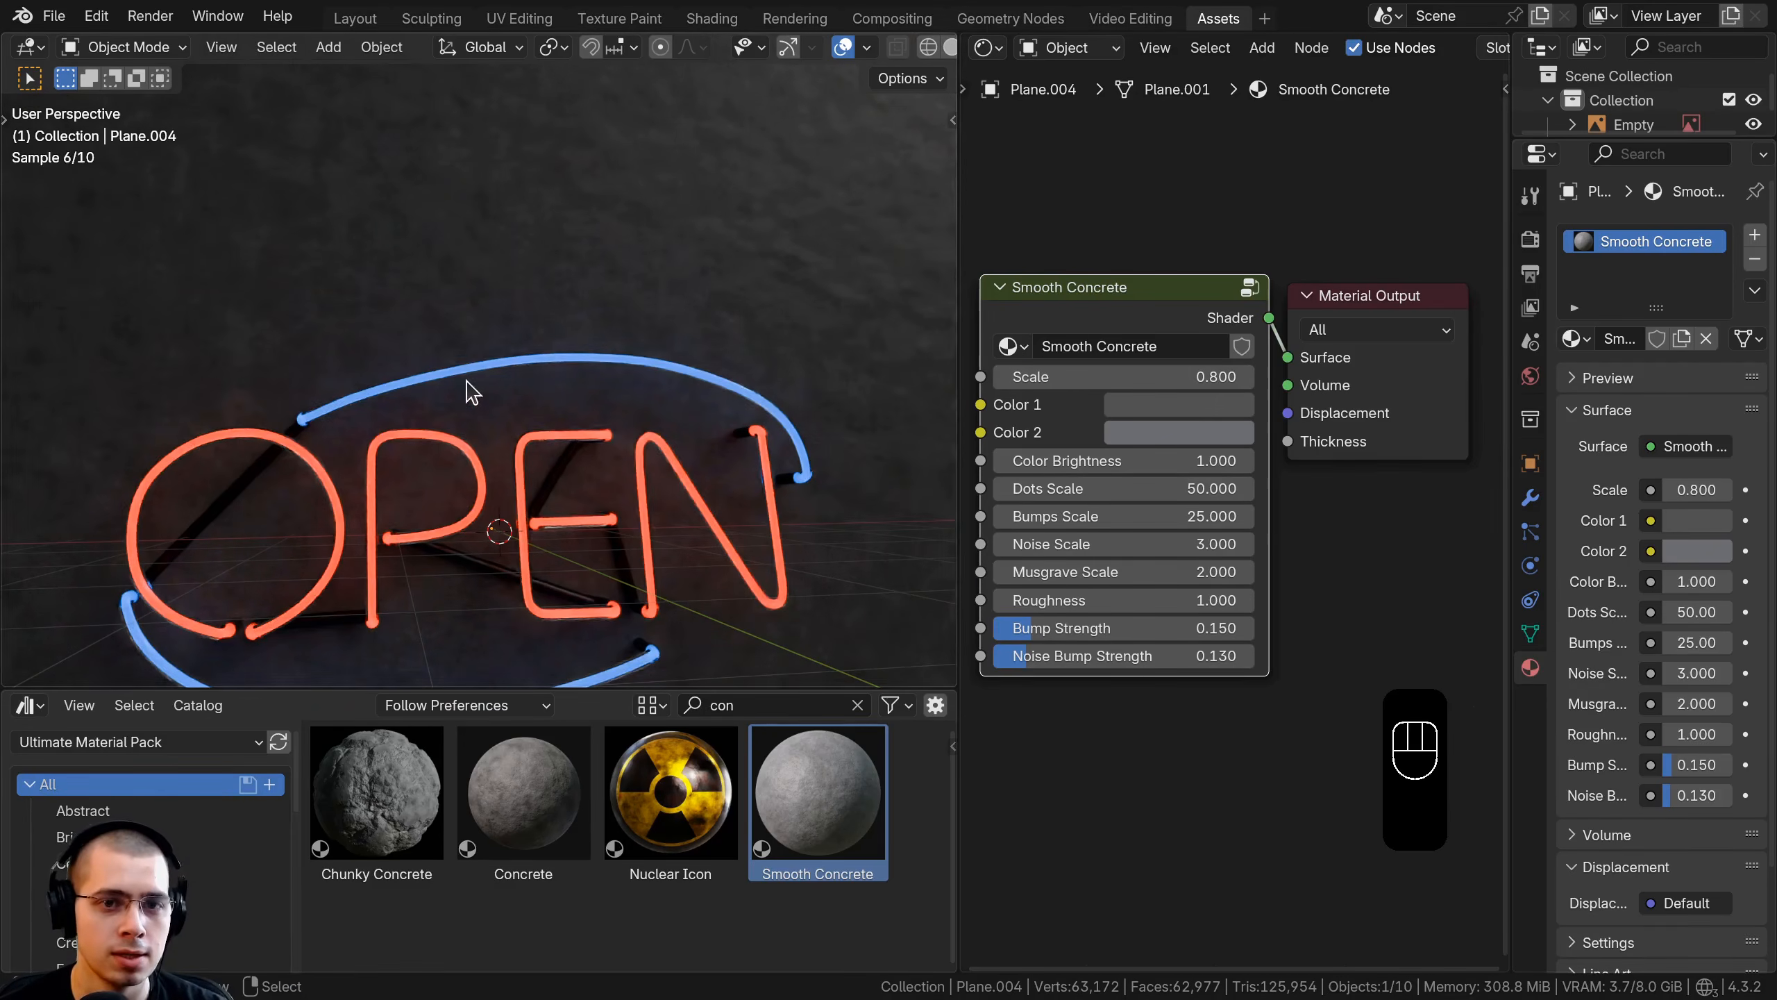
{"action": "scroll", "coordinate": [464, 385], "scroll_direction": "down", "scroll_amount": 2}
{"action": "type", "text": "6"}
{"action": "key", "text": "Return"}
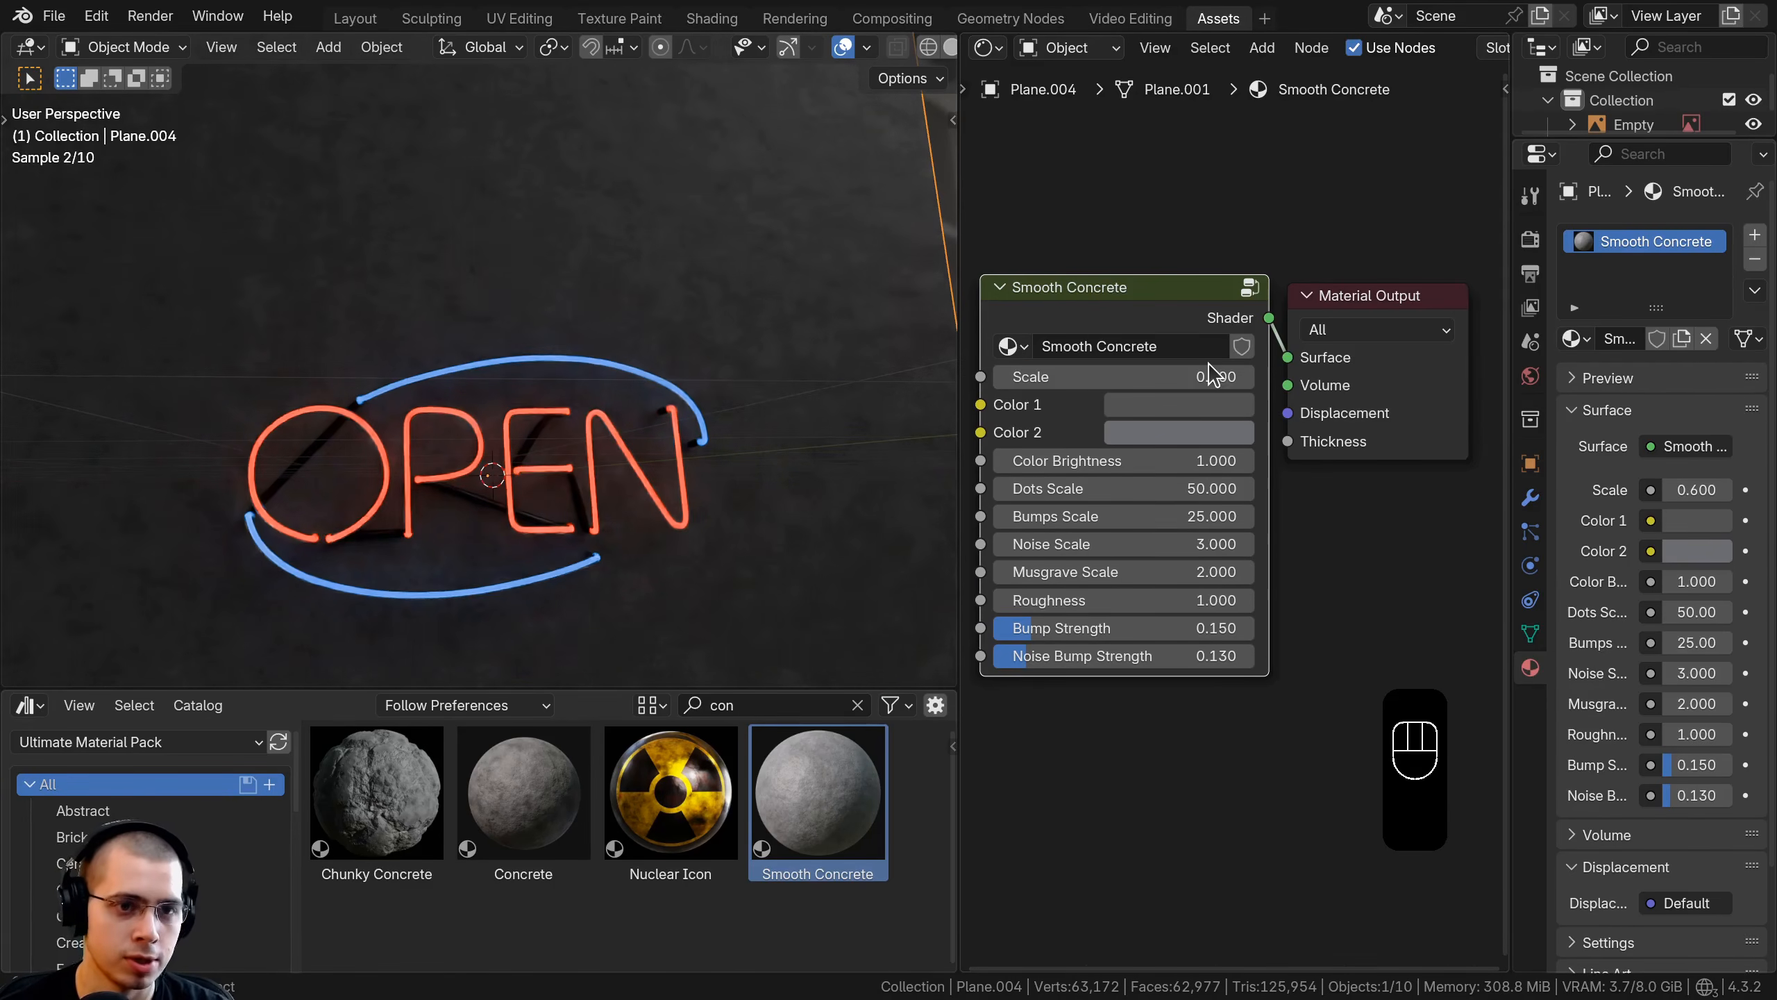
Set both the Bump Strength and the Noise Bump Strength of the Smooth Concrete node to 0.05
{"action": "scroll", "coordinate": [1140, 519], "scroll_direction": "up", "scroll_amount": 2}
{"action": "scroll", "coordinate": [1166, 536], "scroll_direction": "up", "scroll_amount": 1}
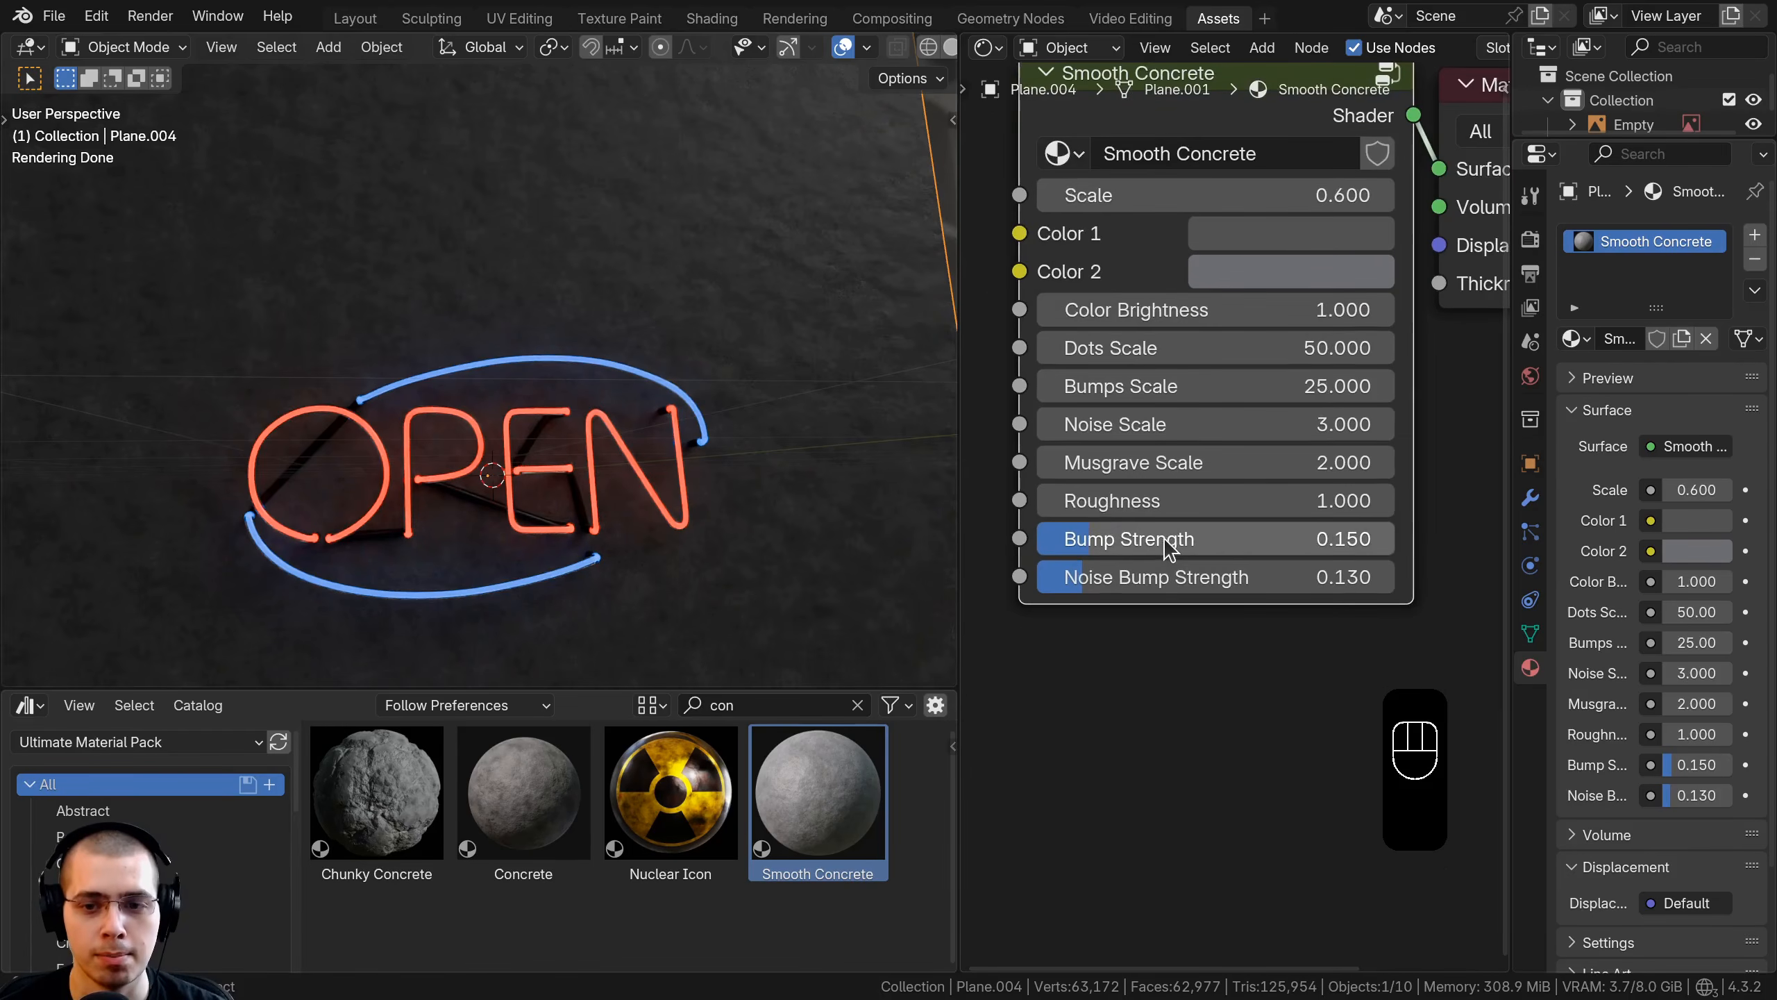
{"action": "left_click", "coordinate": [1164, 536]}
{"action": "type", "text": "."}
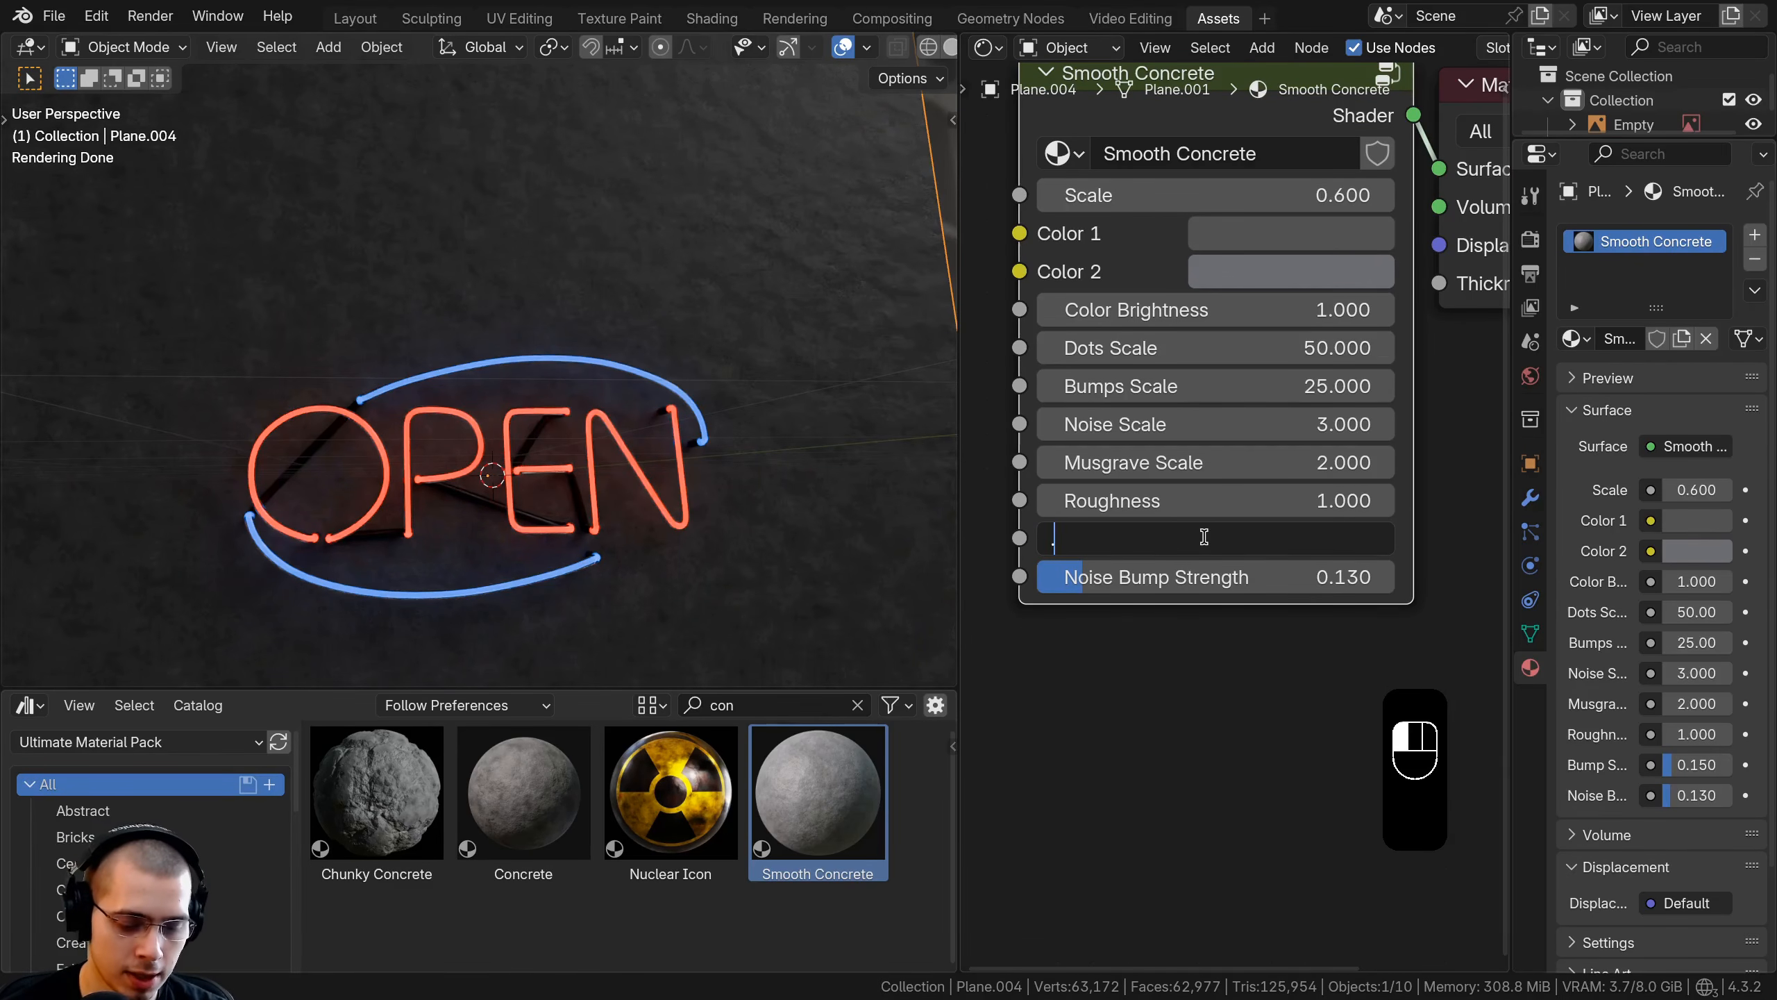
{"action": "type", "text": "05"}
{"action": "key", "text": "Return"}
{"action": "key", "text": "ctrl+c"}
{"action": "key", "text": "ctrl+v"}
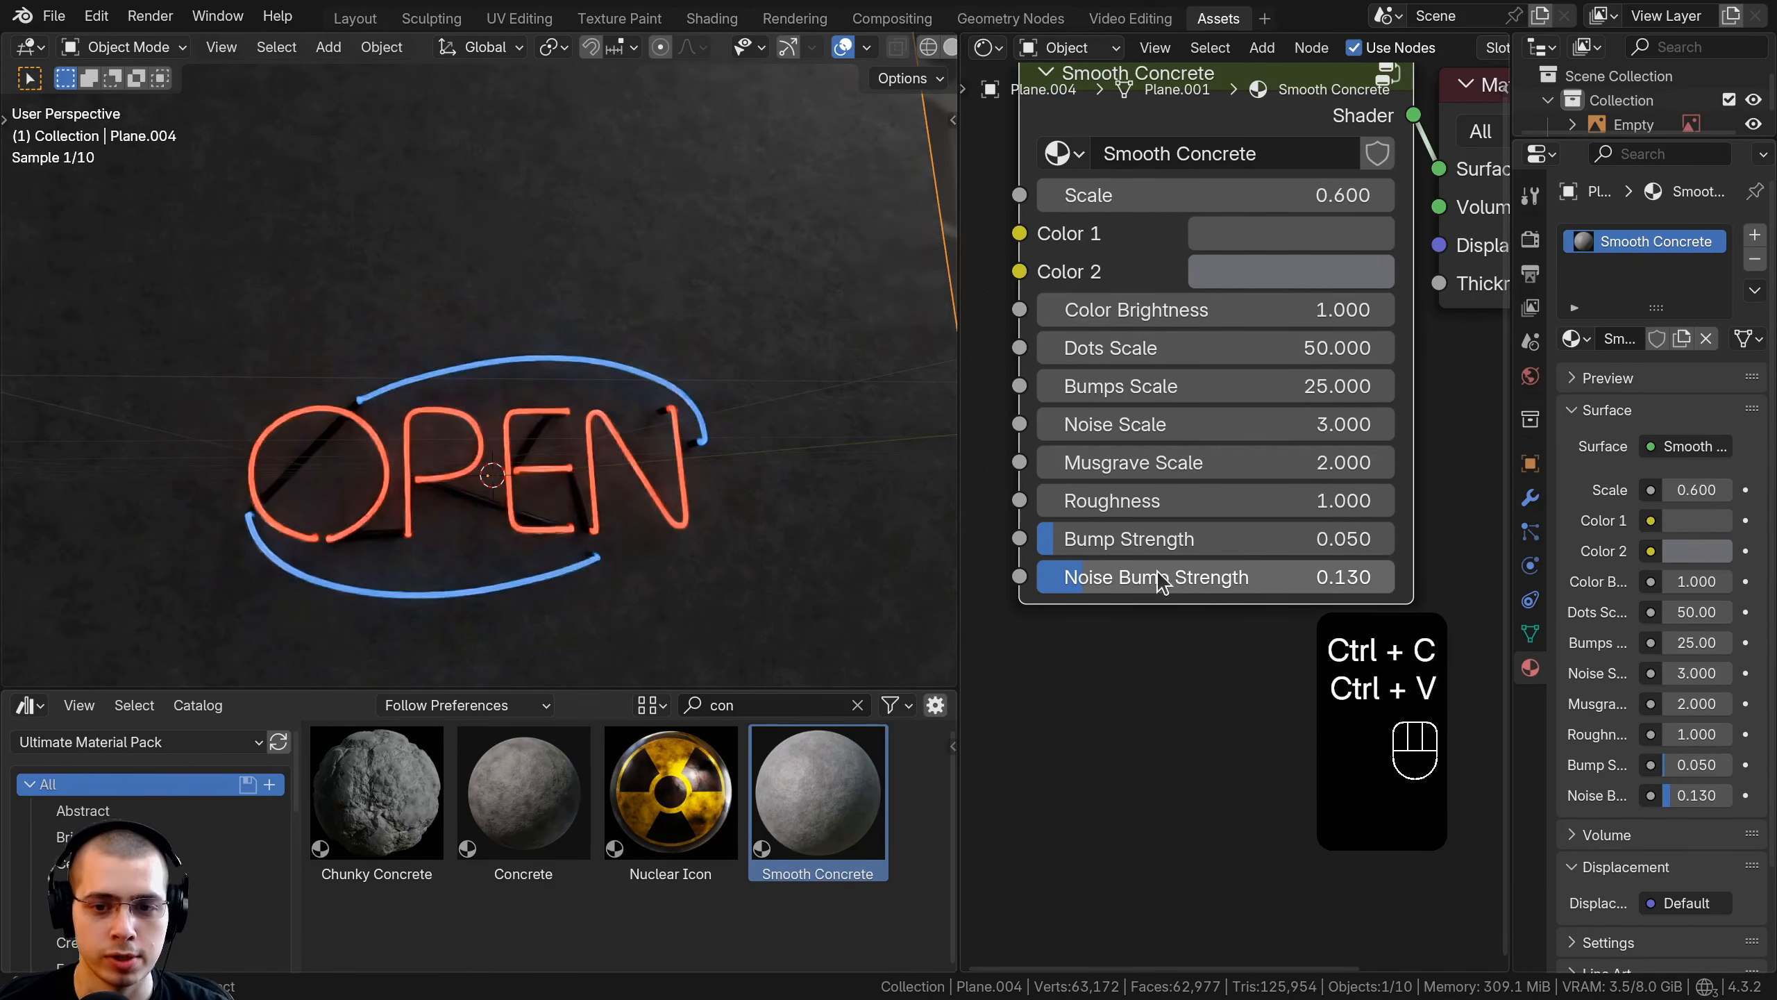
{"action": "key", "text": "ctrl+c"}
{"action": "key", "text": "ctrl+v"}
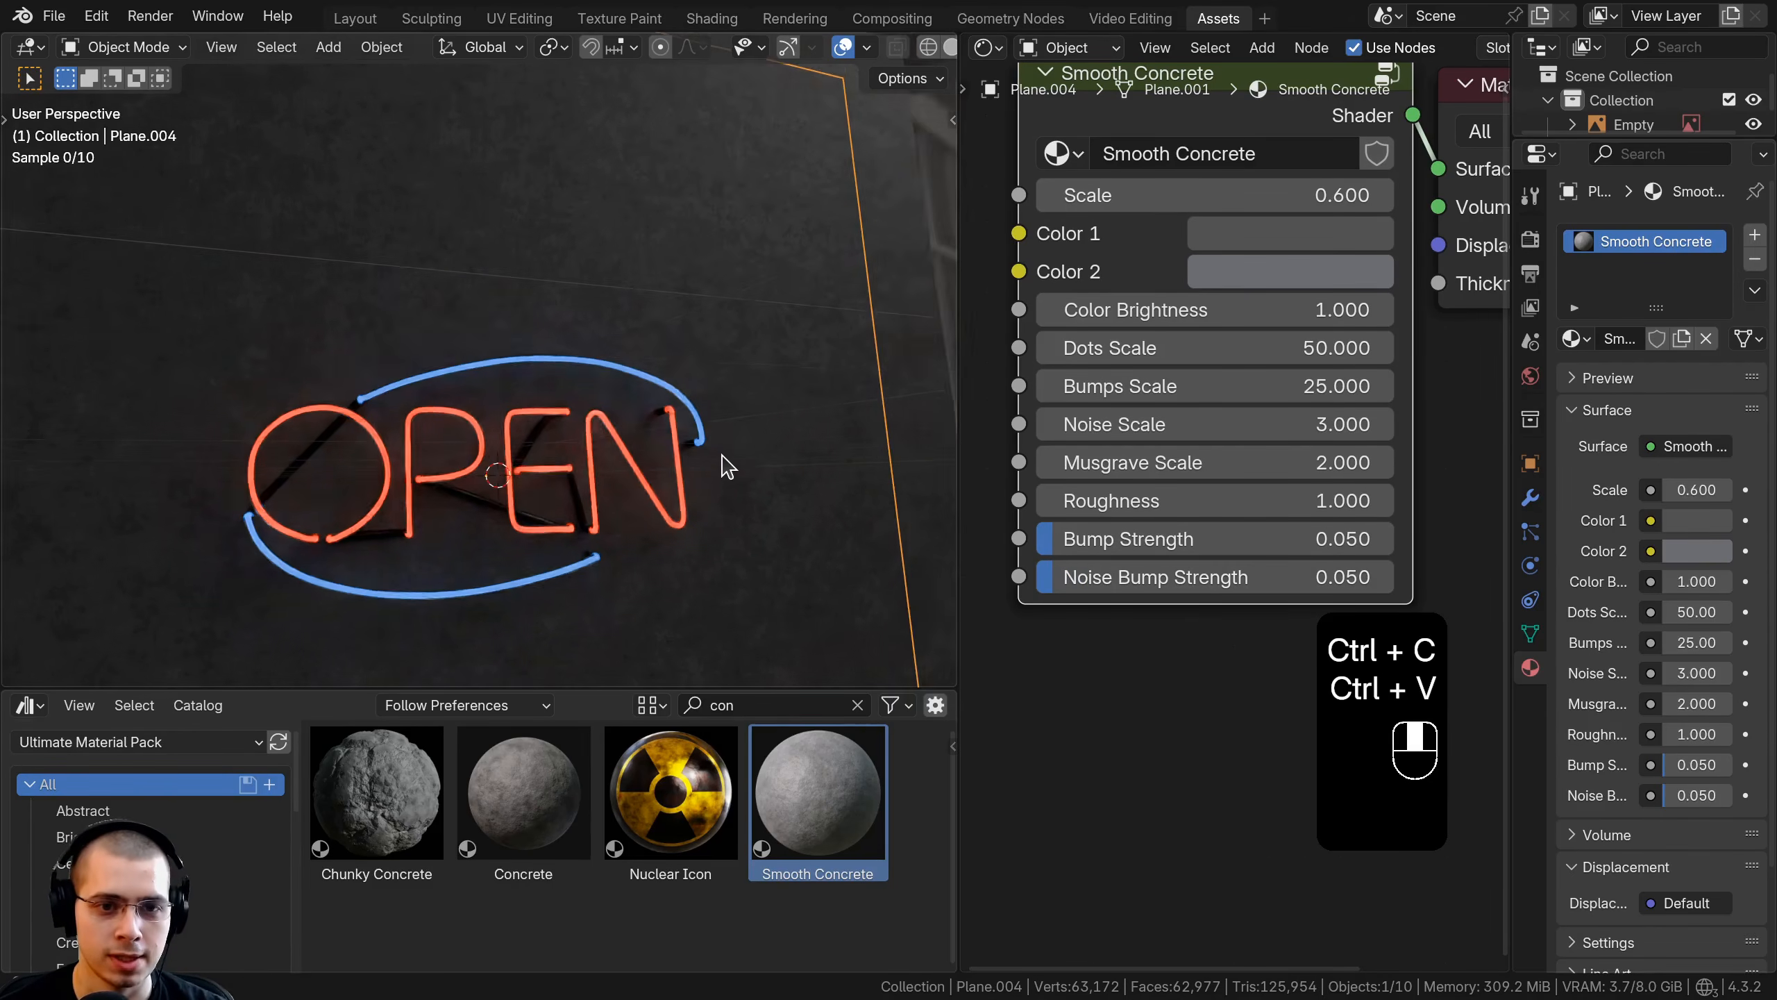
Slightly darken Color 1 and Color 2 of the Smooth Concrete node by lowering their brightness
{"action": "middle_click_drag", "start_coordinate": [725, 464], "coordinate": [556, 427], "text": "shift"}
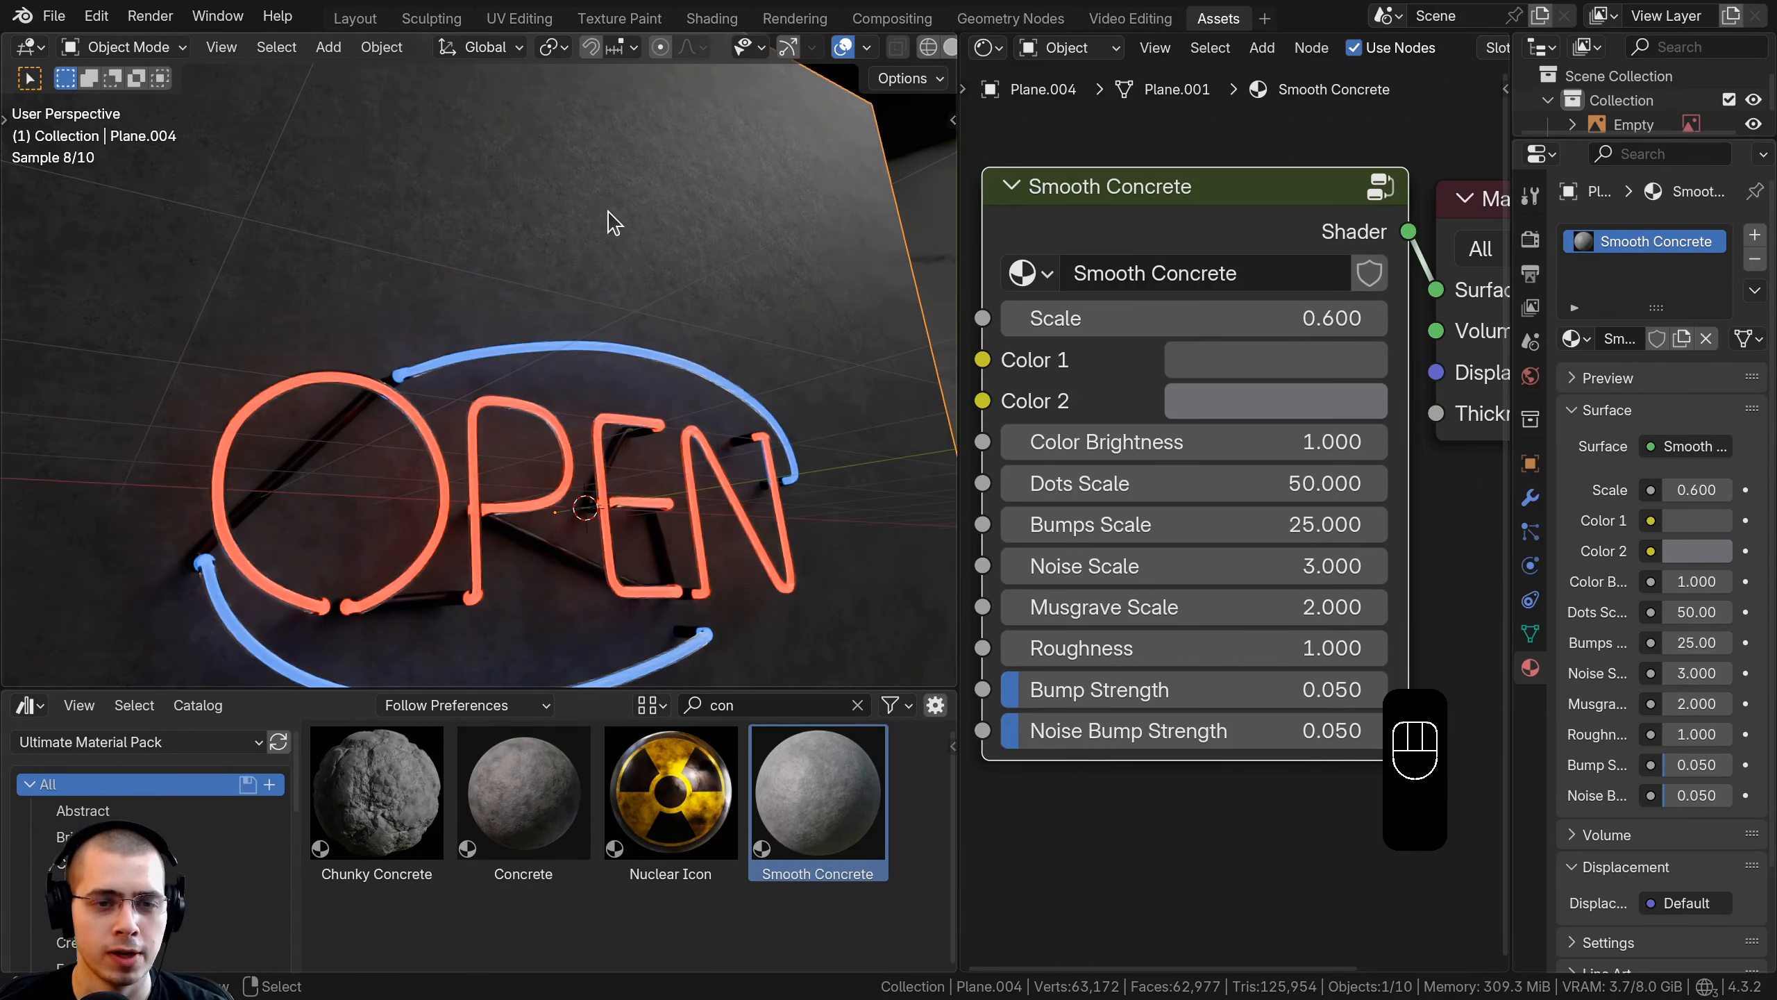
{"action": "left_click", "coordinate": [1230, 365]}
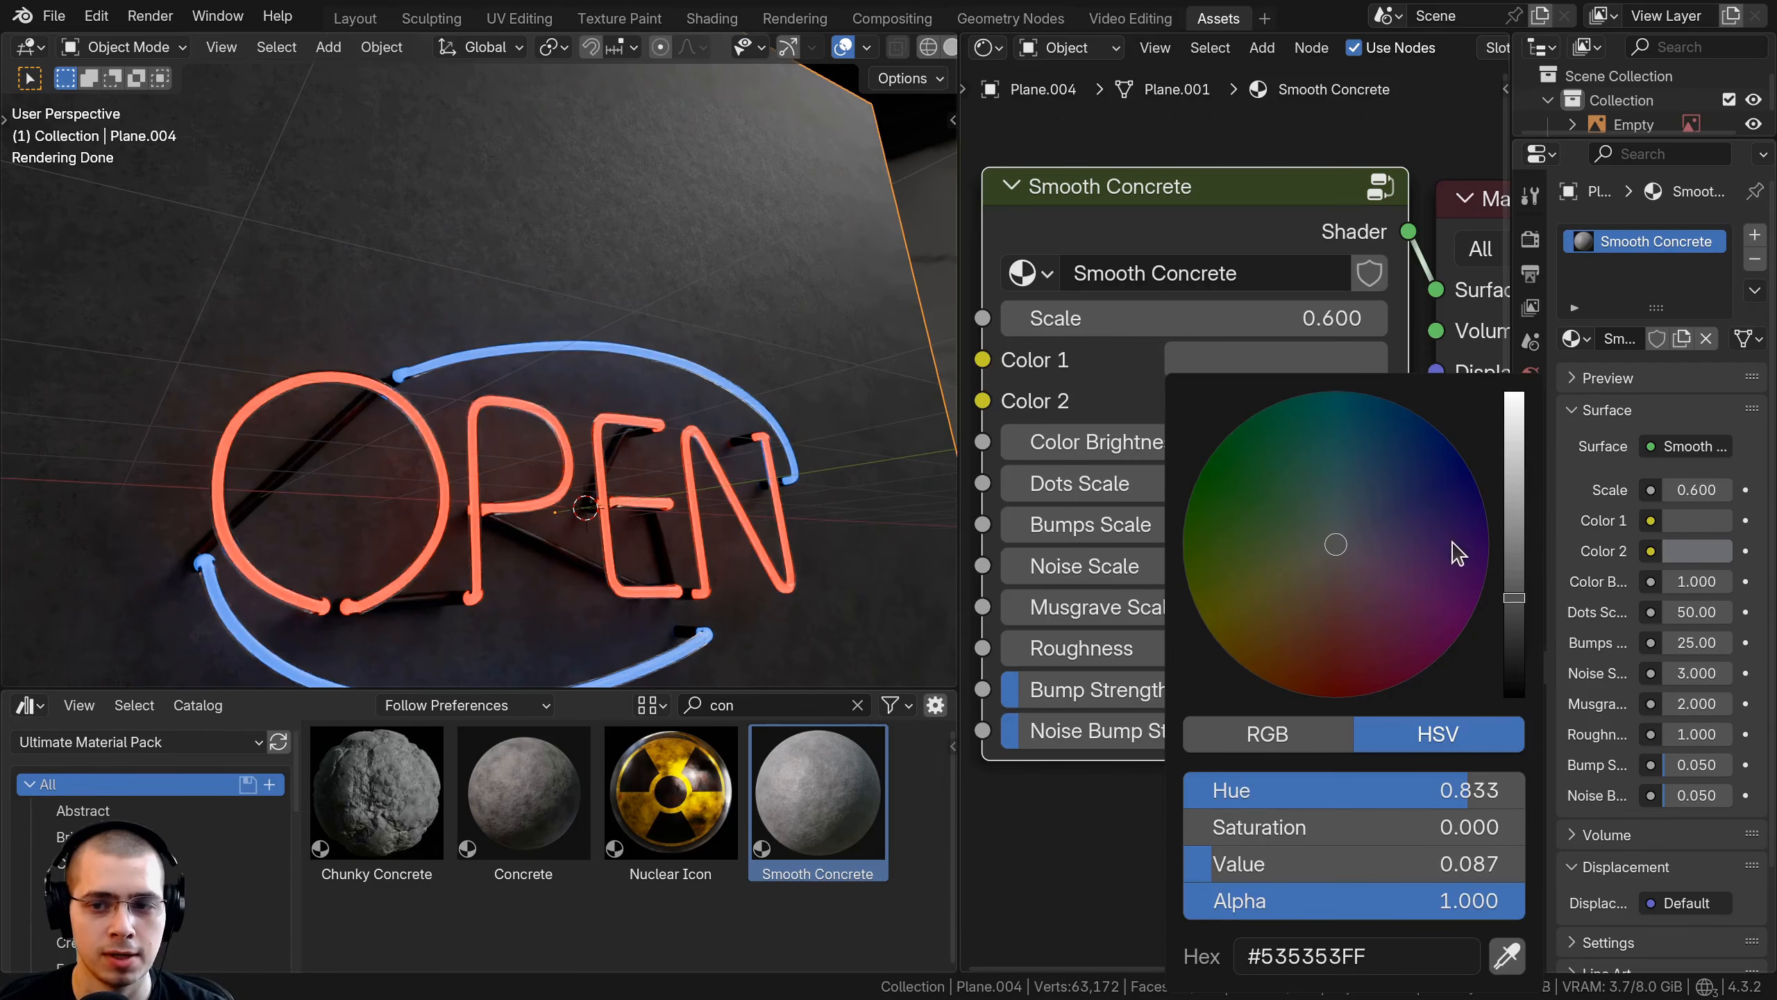
{"action": "left_click_drag", "start_coordinate": [1511, 599], "coordinate": [1512, 620]}
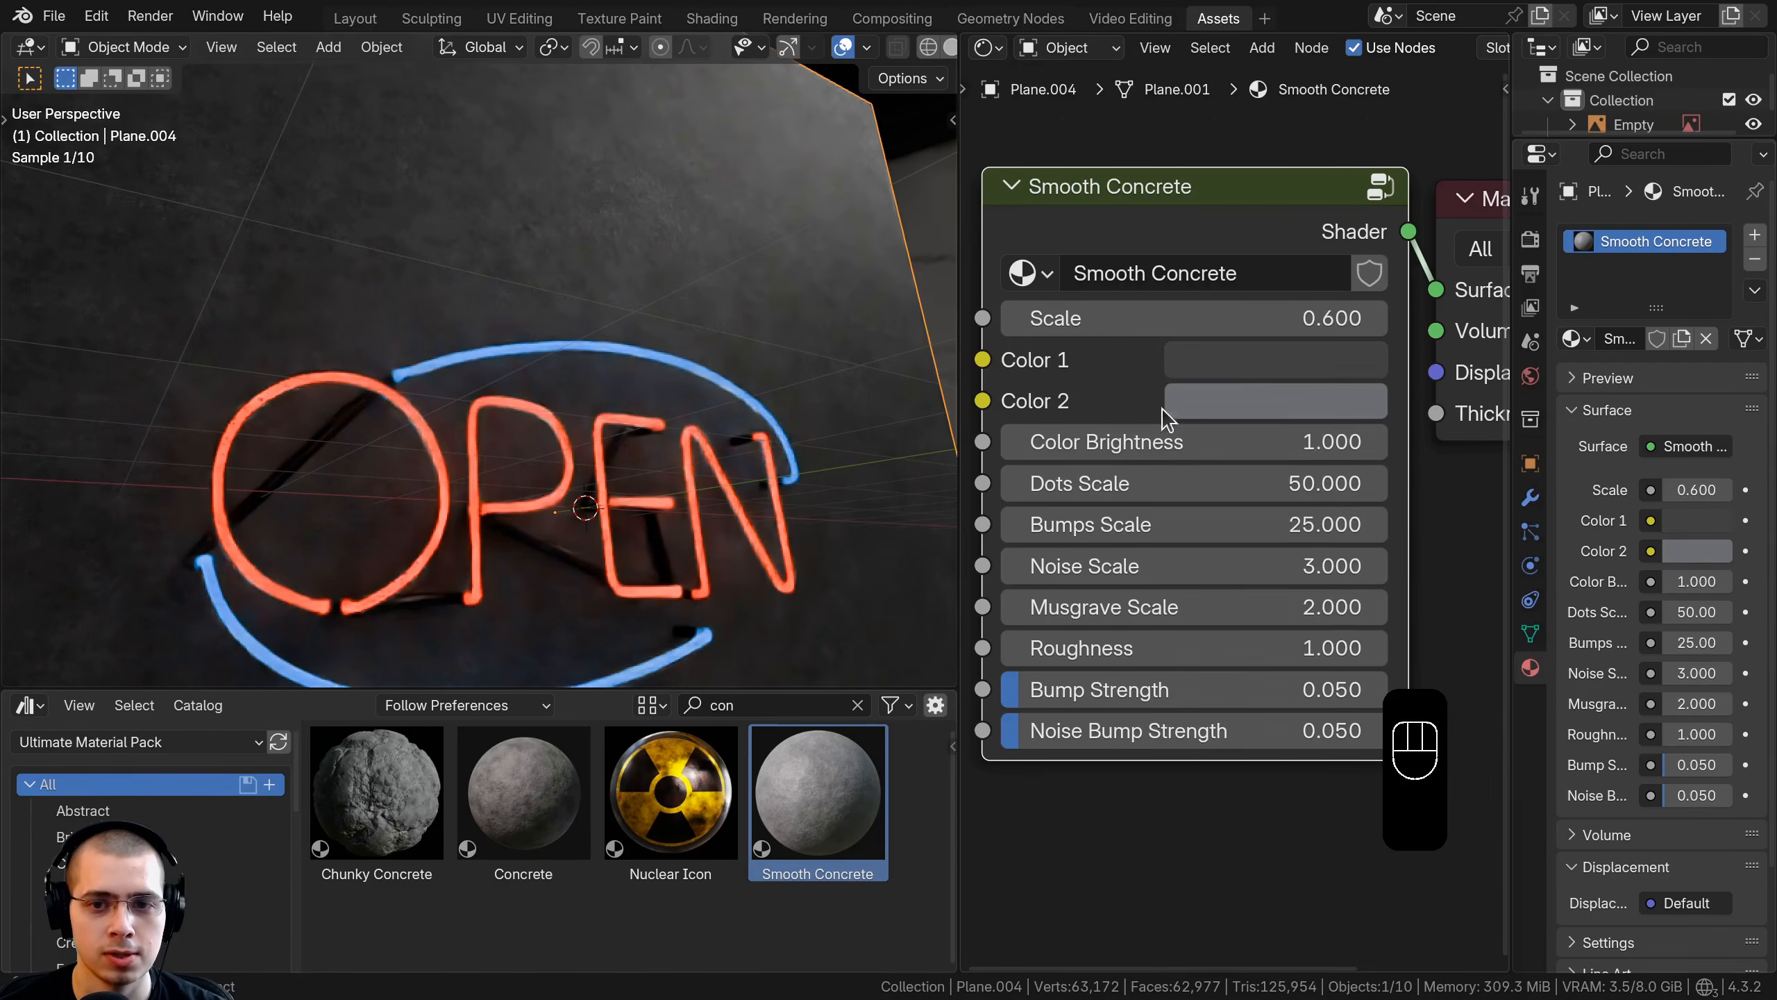
{"action": "left_click", "coordinate": [1270, 406]}
{"action": "left_click_drag", "start_coordinate": [1485, 563], "coordinate": [1487, 583]}
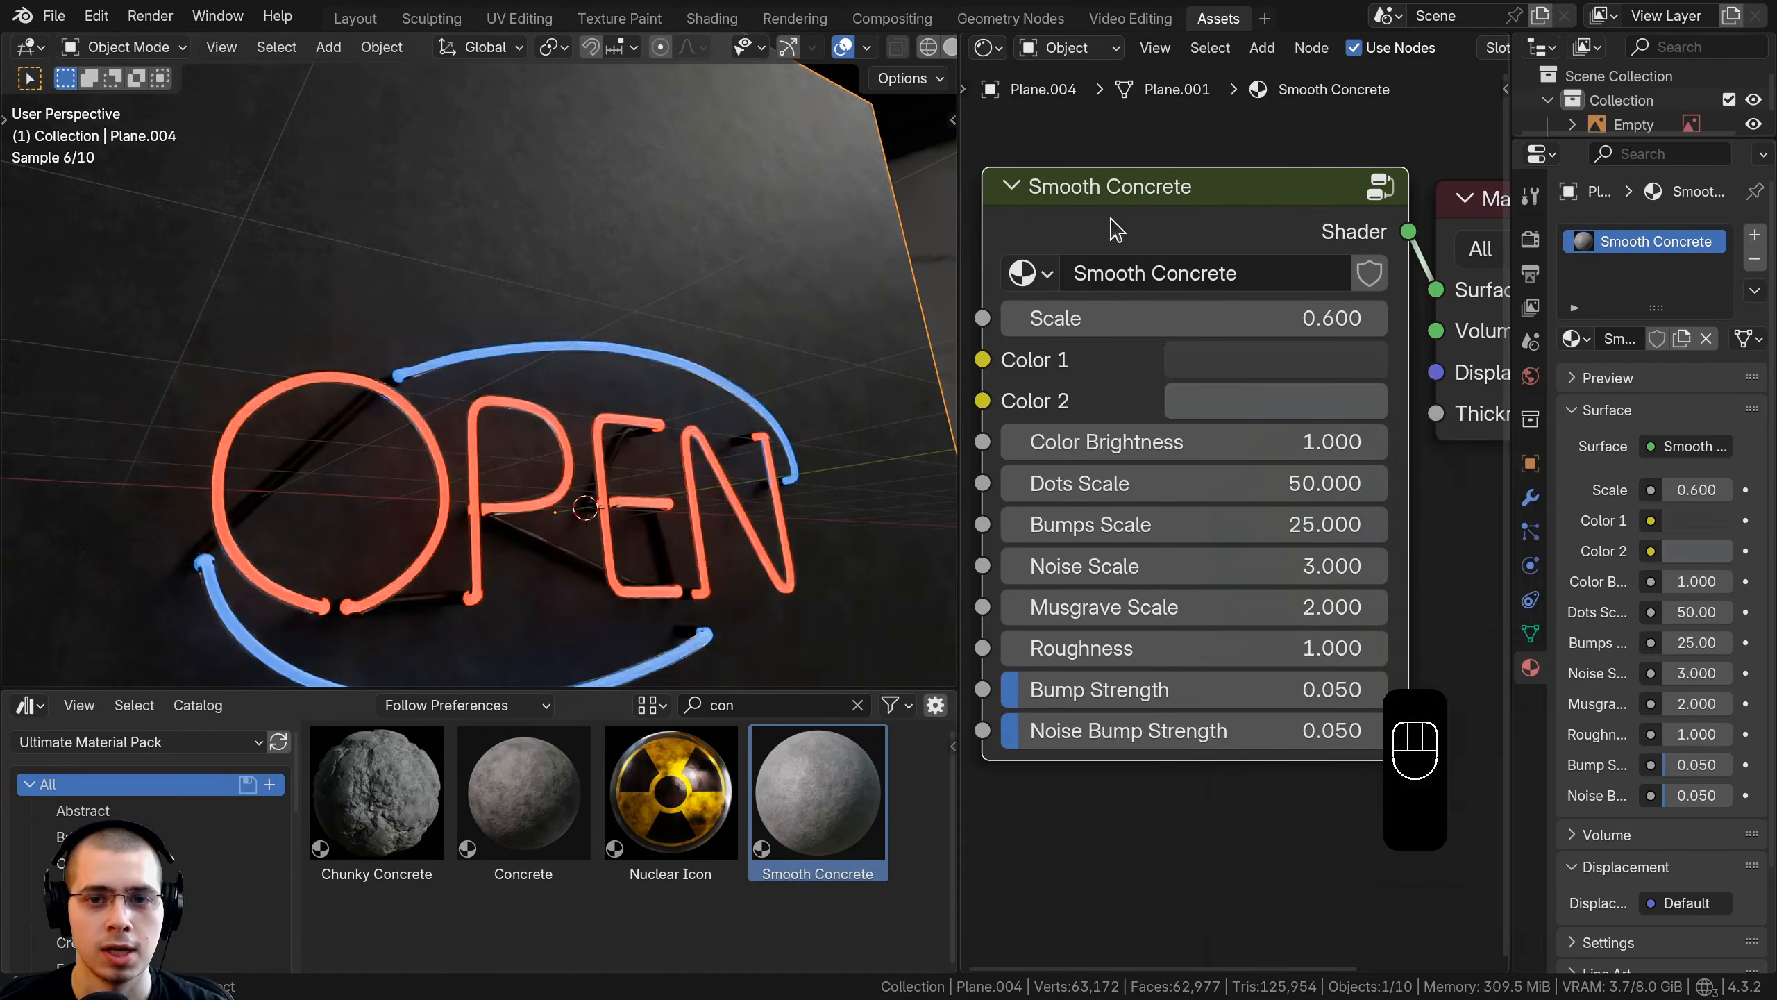
Reposition the Smooth Concrete node in the shader node editor and review its settings
{"action": "left_click_drag", "start_coordinate": [1118, 219], "coordinate": [1182, 280]}
{"action": "scroll", "coordinate": [1183, 280], "scroll_direction": "down", "scroll_amount": 1}
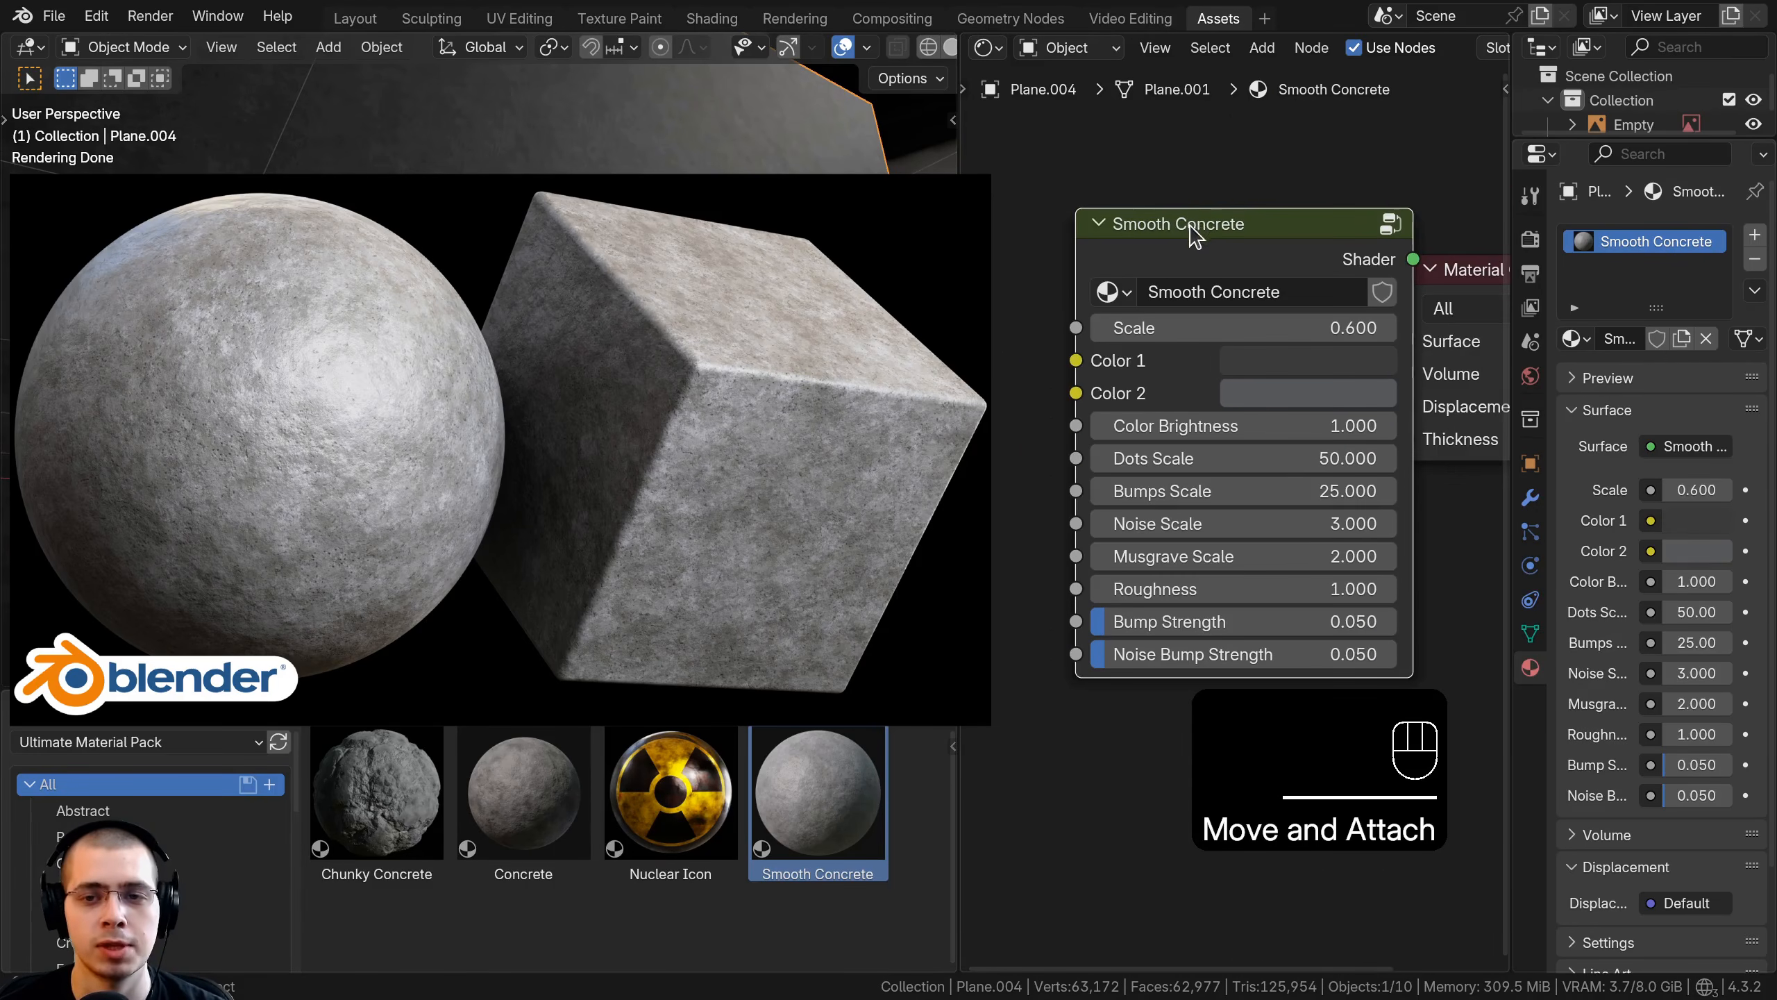
{"action": "scroll", "coordinate": [1175, 210], "scroll_direction": "up", "scroll_amount": 2}
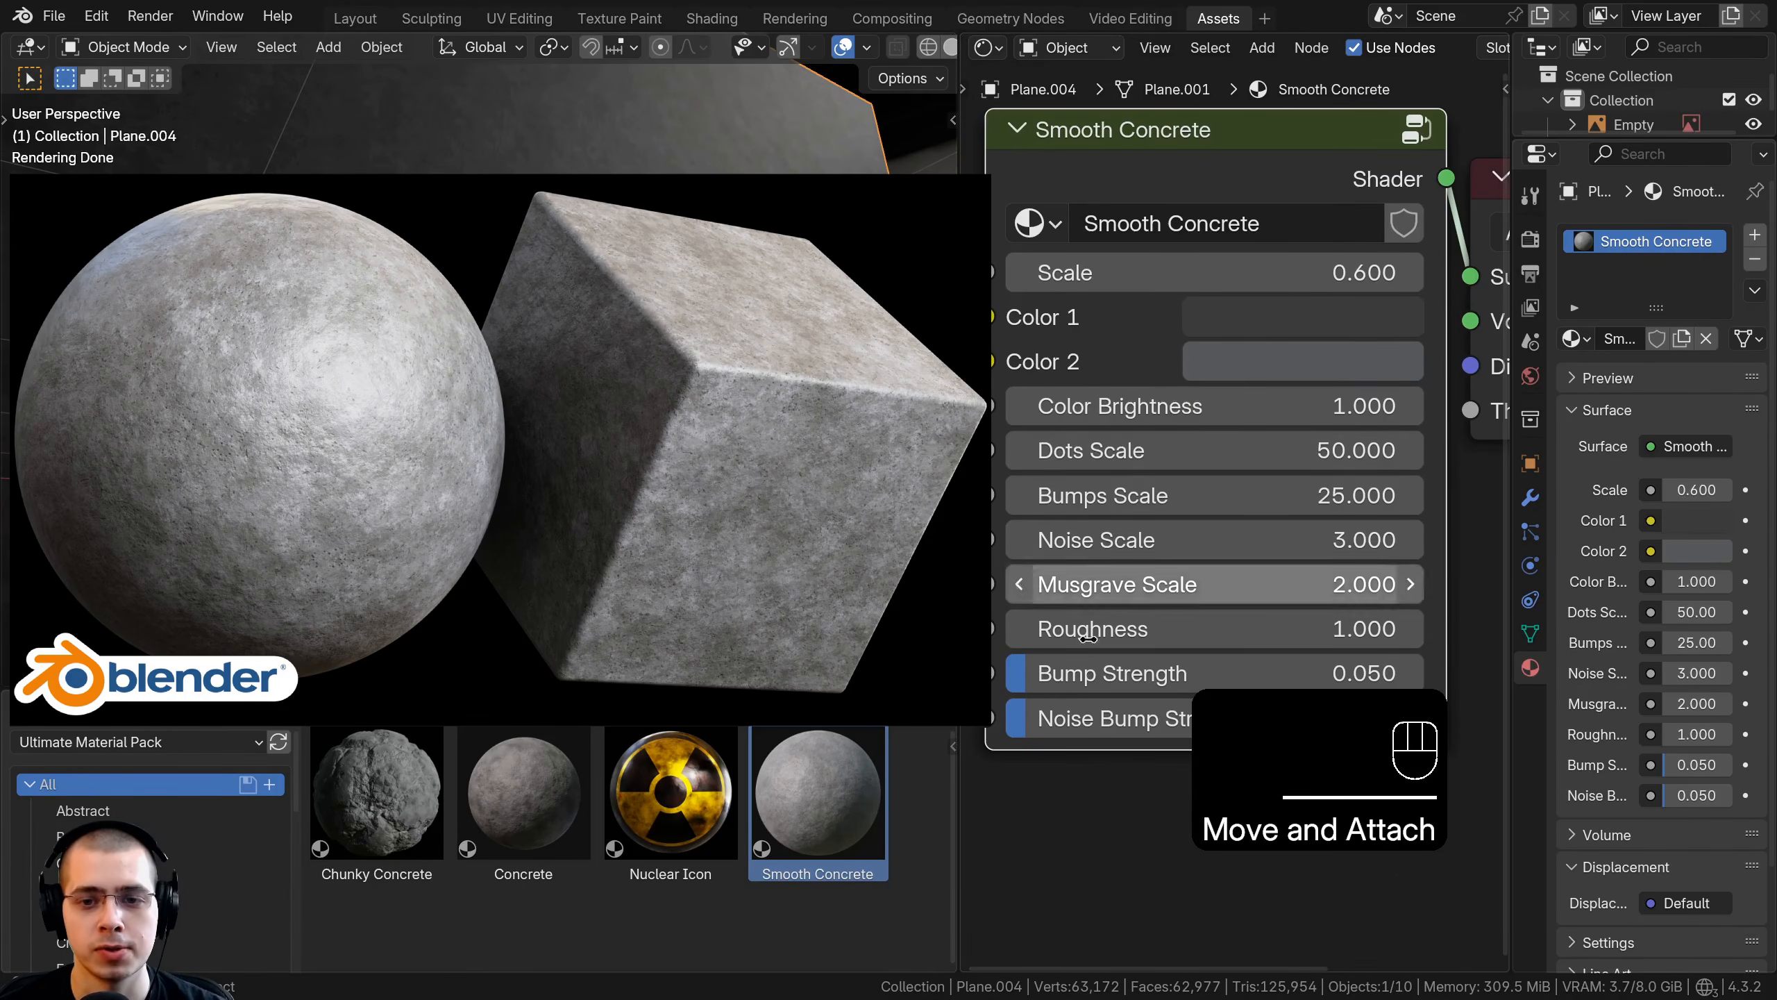
{"action": "scroll", "coordinate": [1246, 252], "scroll_direction": "down", "scroll_amount": 3}
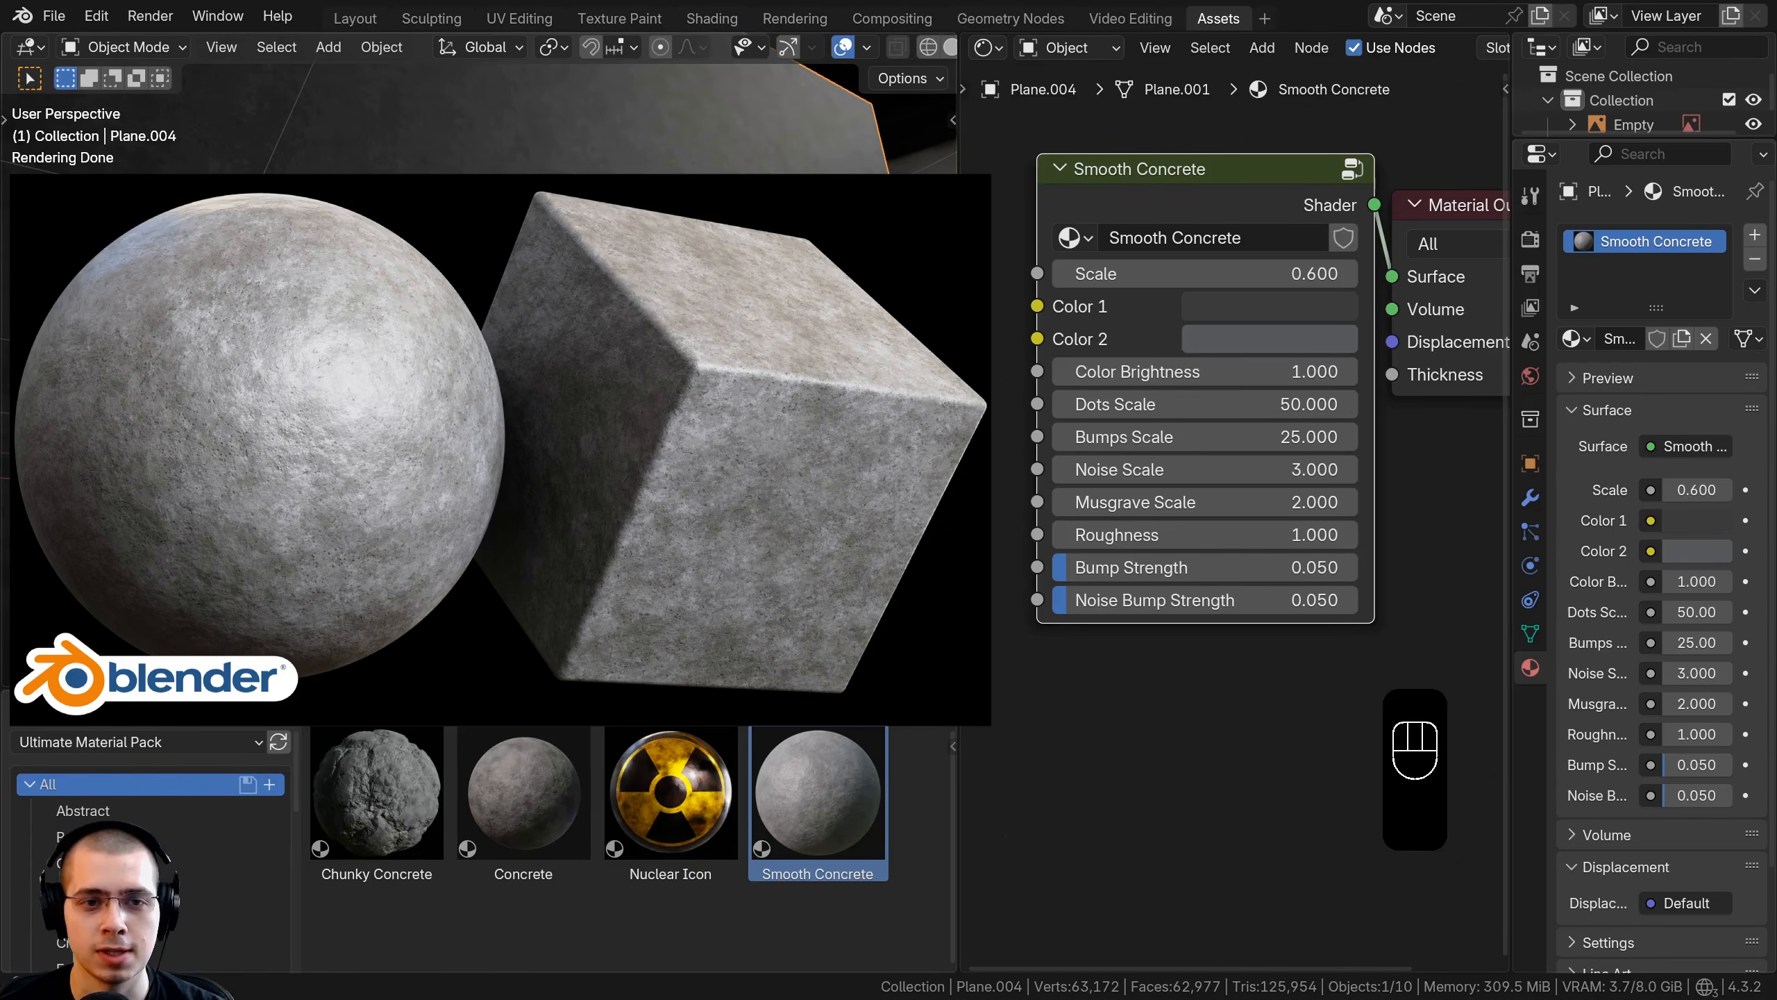
In the Layout workspace, deselect everything, set the viewport compositor to Always and inspect the sign's glow against the wall
{"action": "middle_click_drag", "start_coordinate": [560, 385], "coordinate": [633, 357]}
{"action": "left_click", "coordinate": [355, 18]}
{"action": "key", "text": "a"}
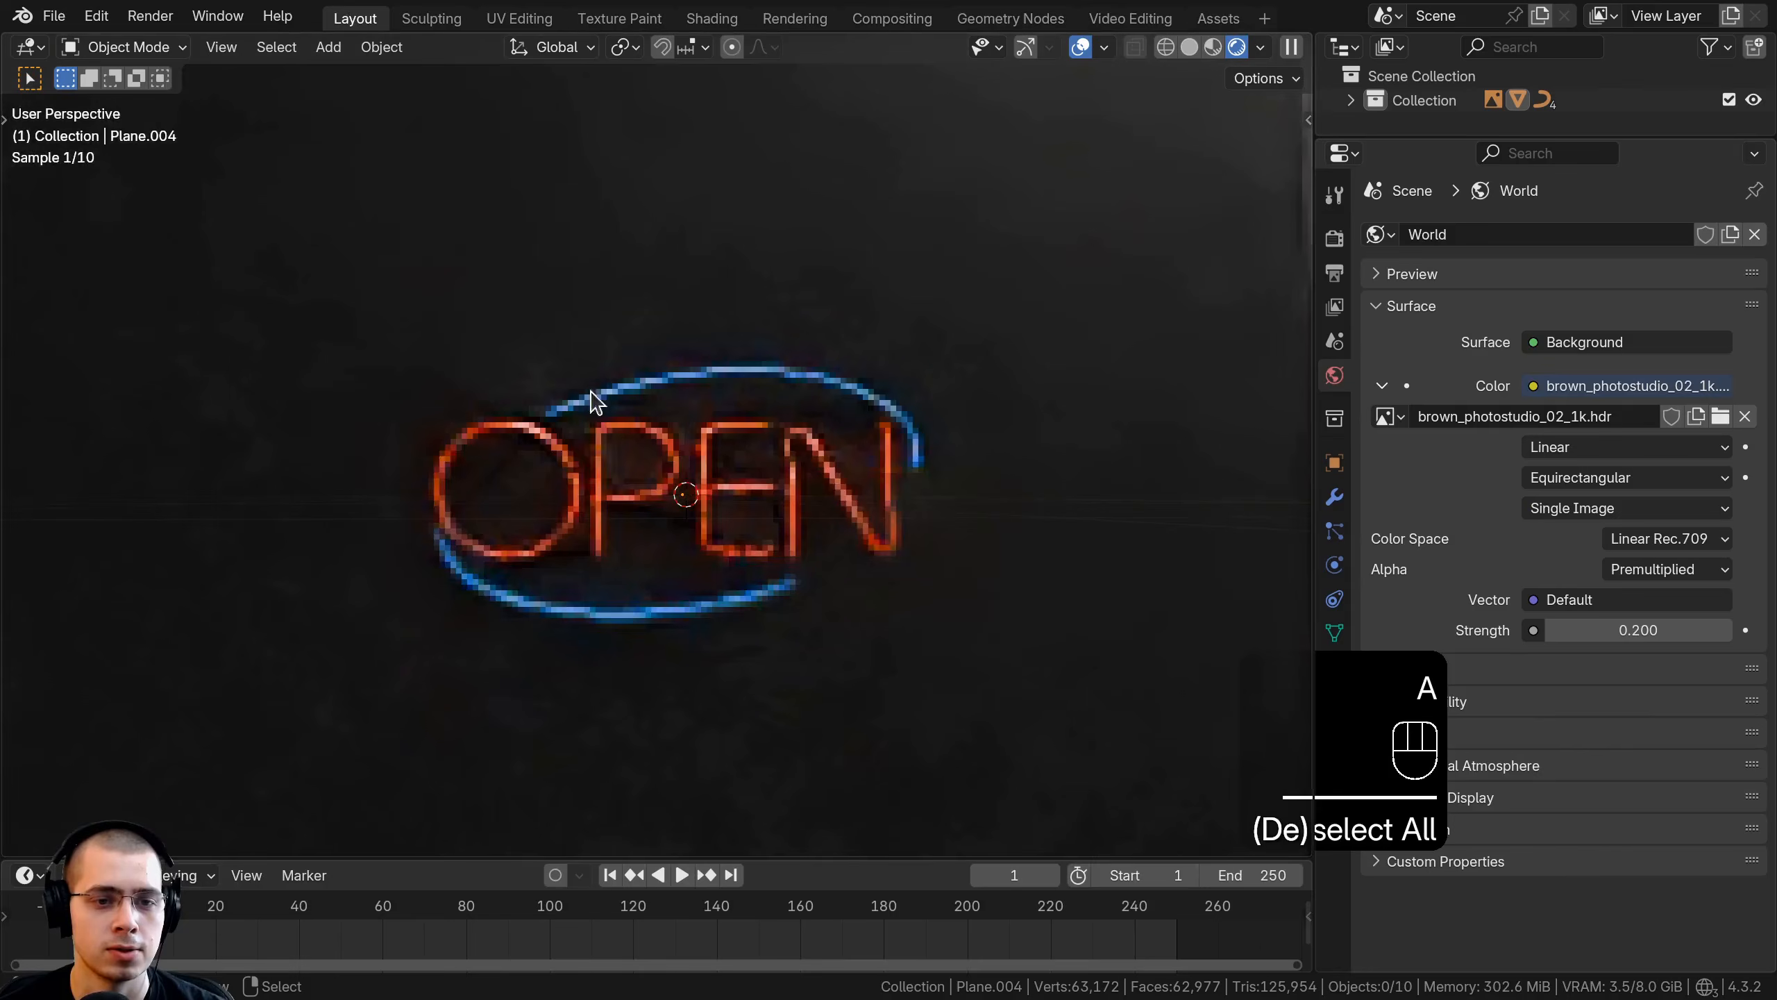
{"action": "left_click", "coordinate": [1260, 48]}
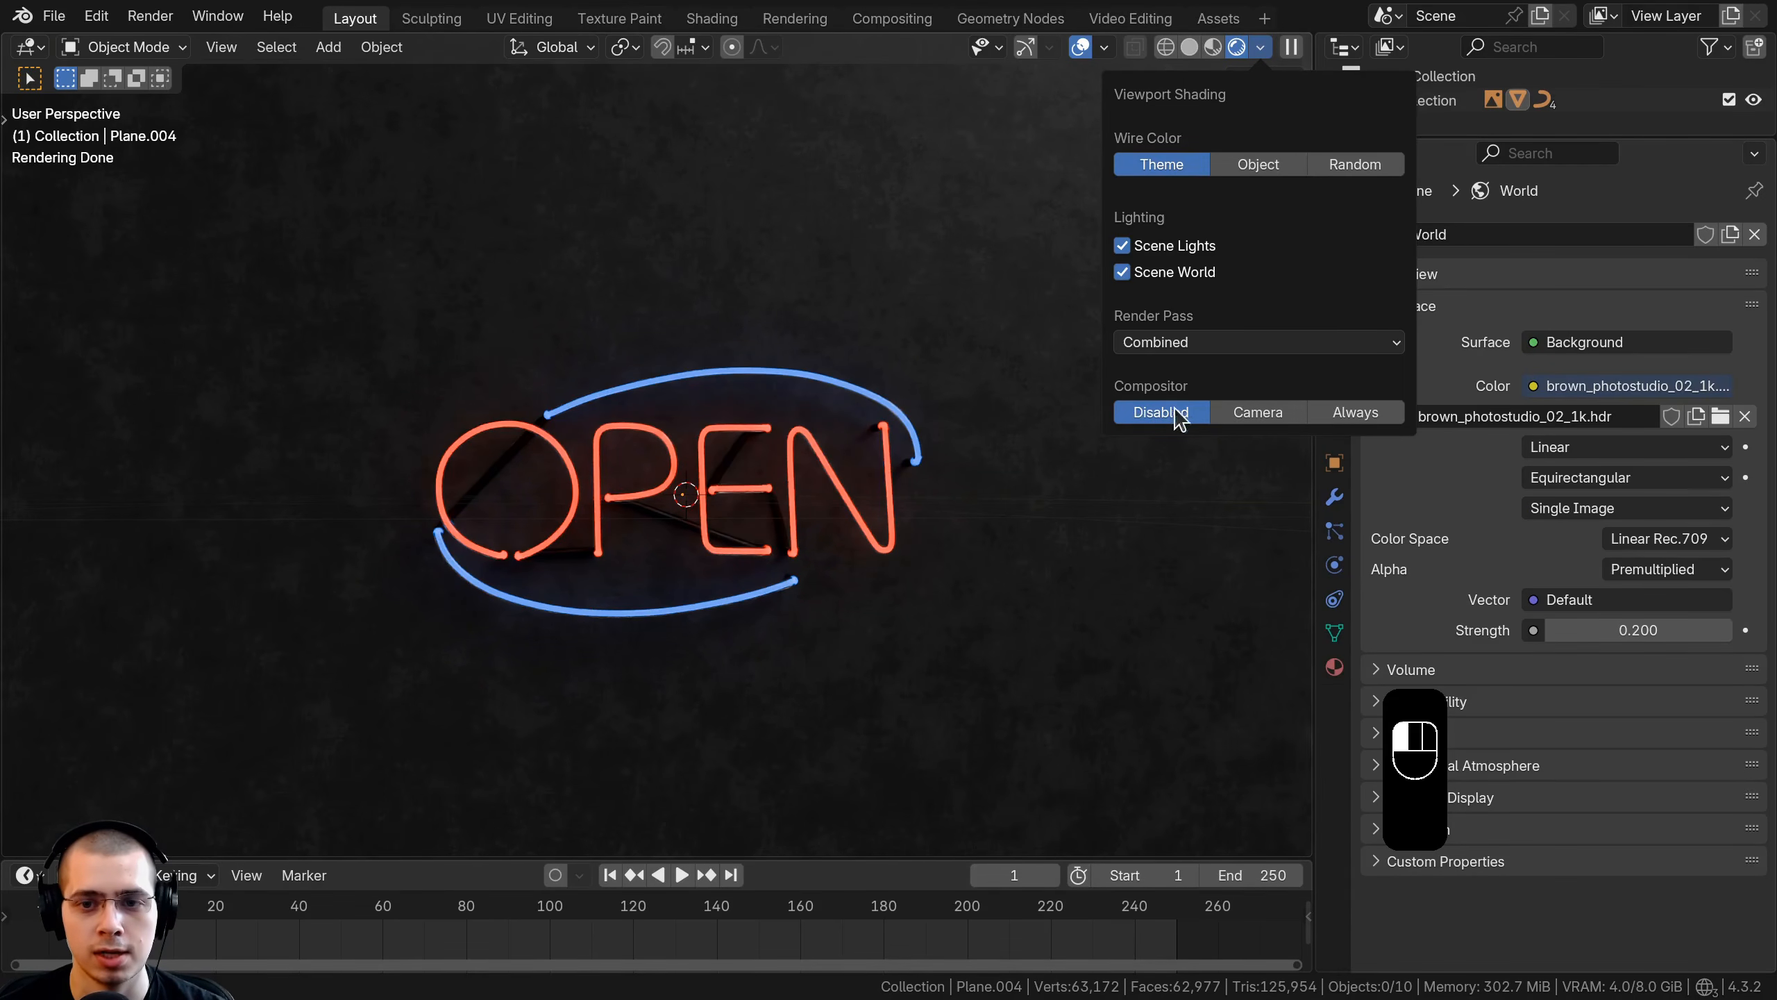
{"action": "left_click", "coordinate": [1355, 412]}
{"action": "scroll", "coordinate": [836, 461], "scroll_direction": "down", "scroll_amount": 3}
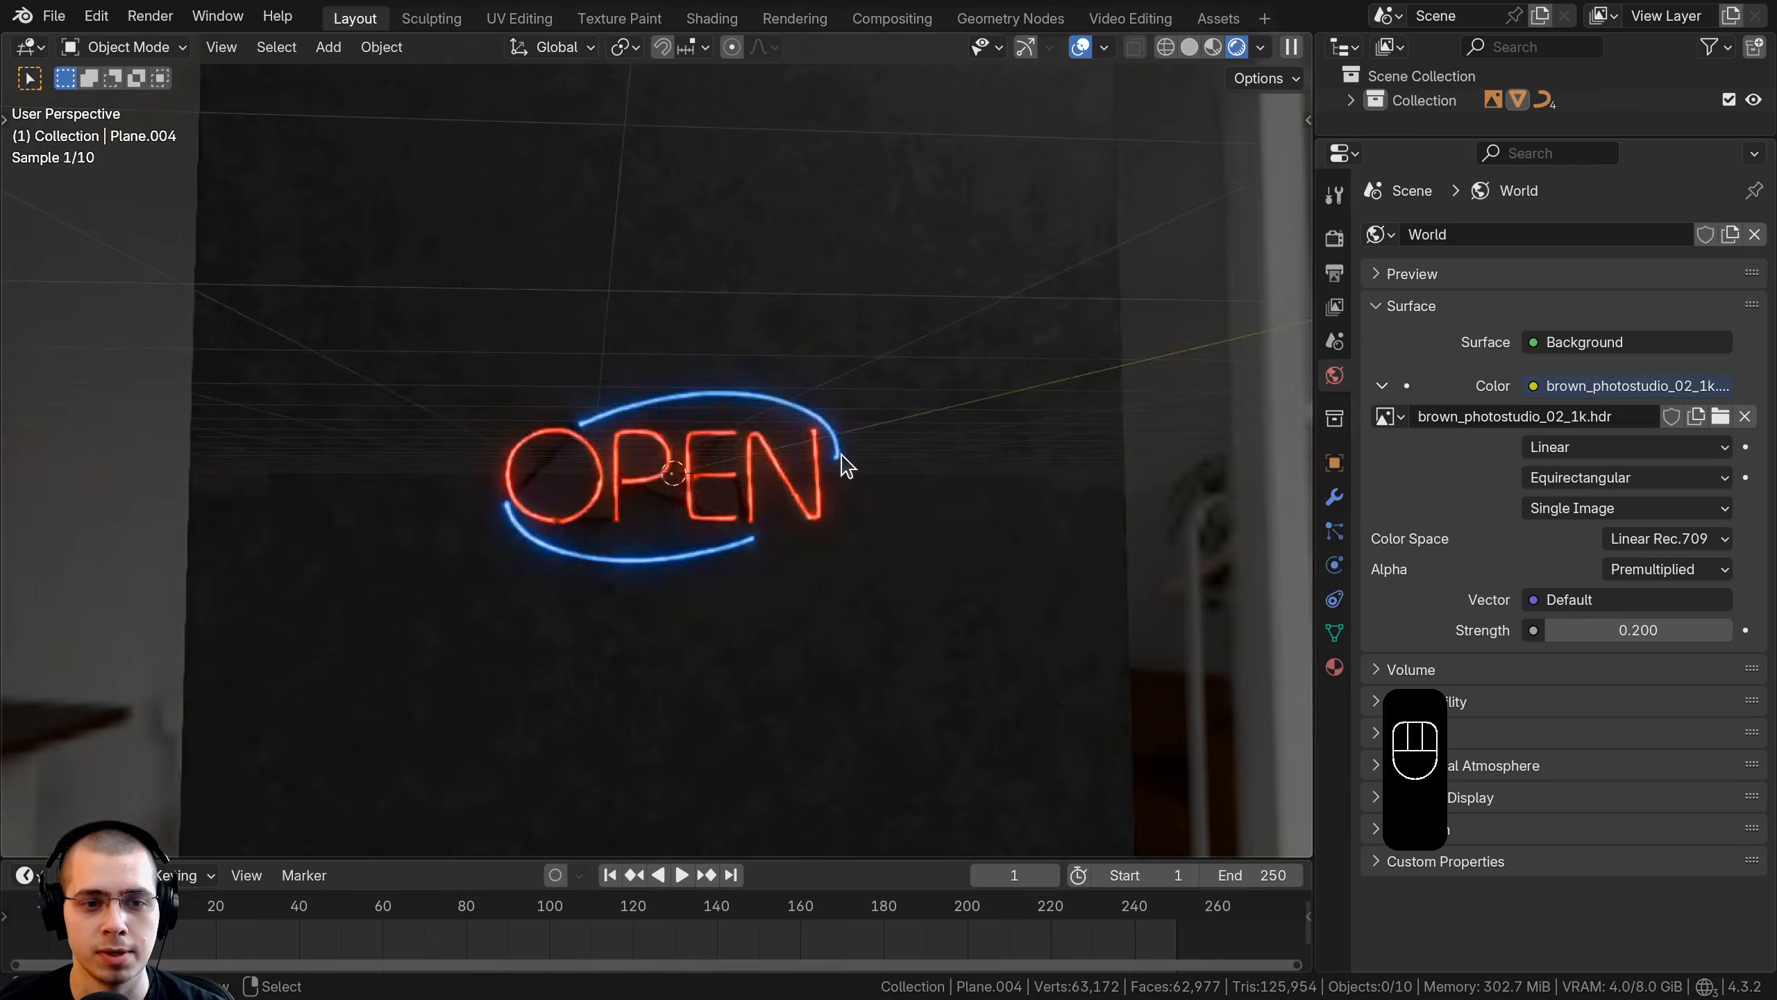
{"action": "middle_click_drag", "start_coordinate": [857, 467], "coordinate": [817, 464]}
{"action": "middle_click_drag", "start_coordinate": [817, 464], "coordinate": [825, 444], "text": "shift"}
{"action": "scroll", "coordinate": [822, 420], "scroll_direction": "up", "scroll_amount": 3}
{"action": "middle_click_drag", "start_coordinate": [515, 406], "coordinate": [592, 369]}
In front view with Wireframe shading, select the tilted reference image empty and delete it
{"action": "key", "text": "KP_1"}
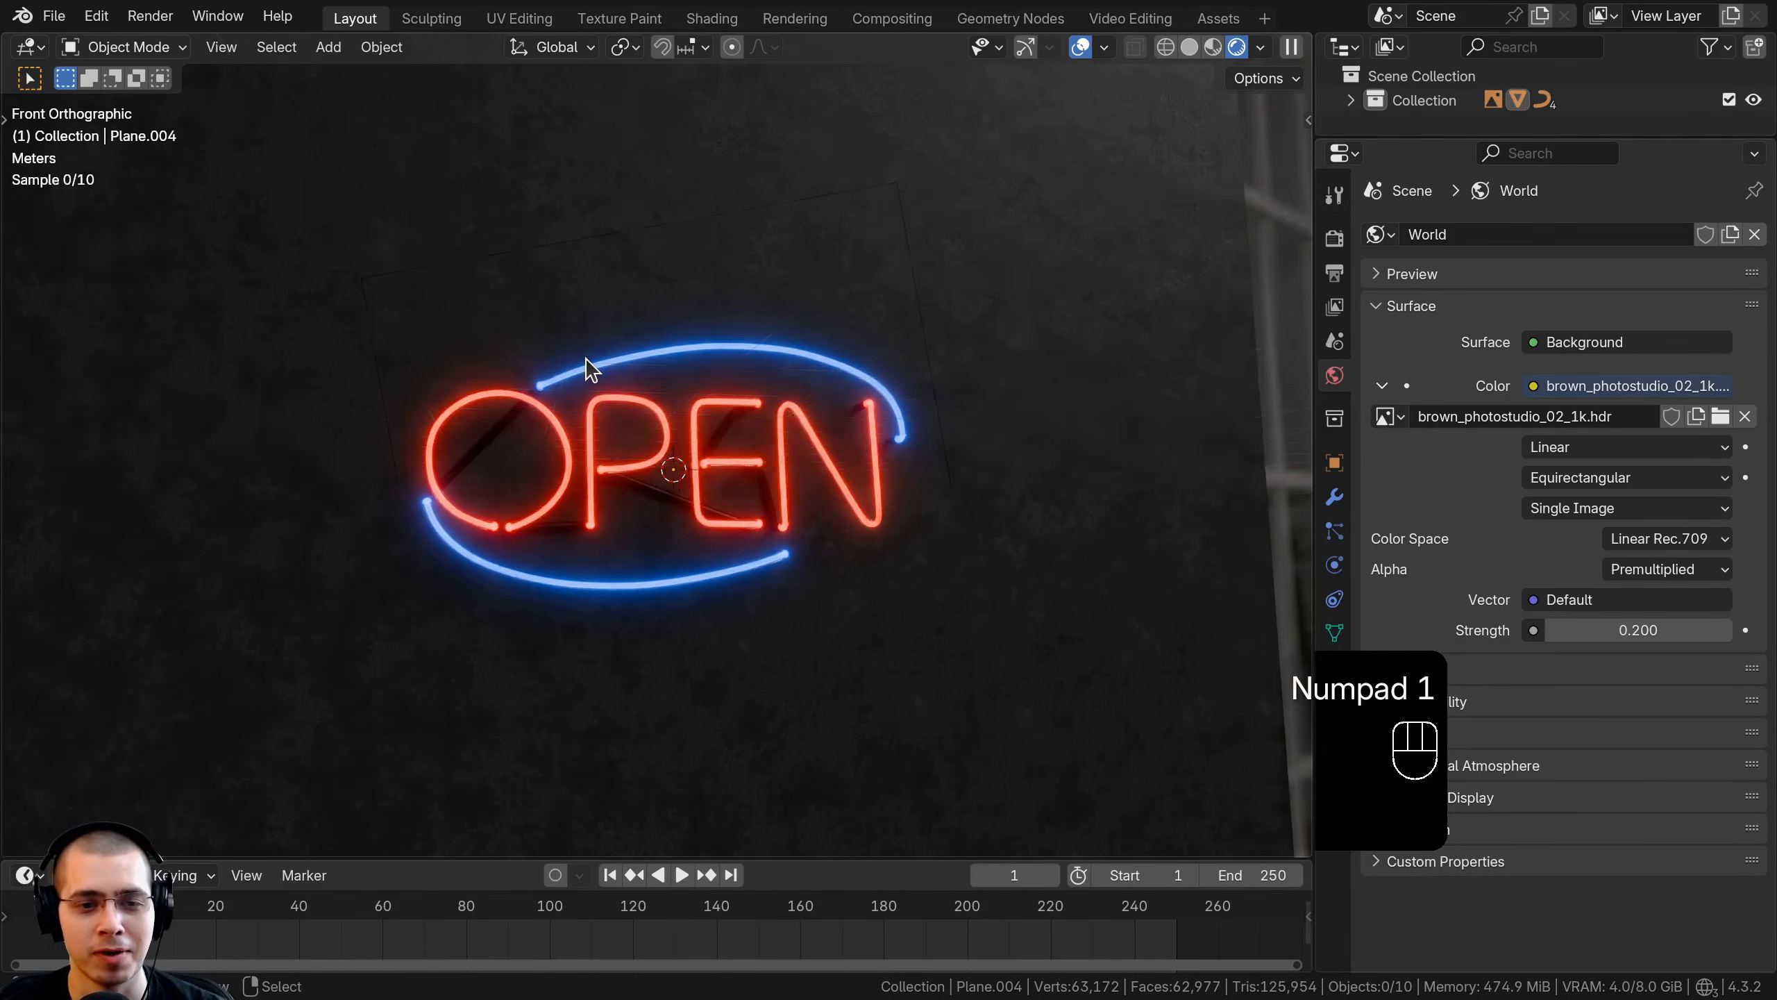
{"action": "key", "text": "z"}
{"action": "left_click", "coordinate": [834, 361]}
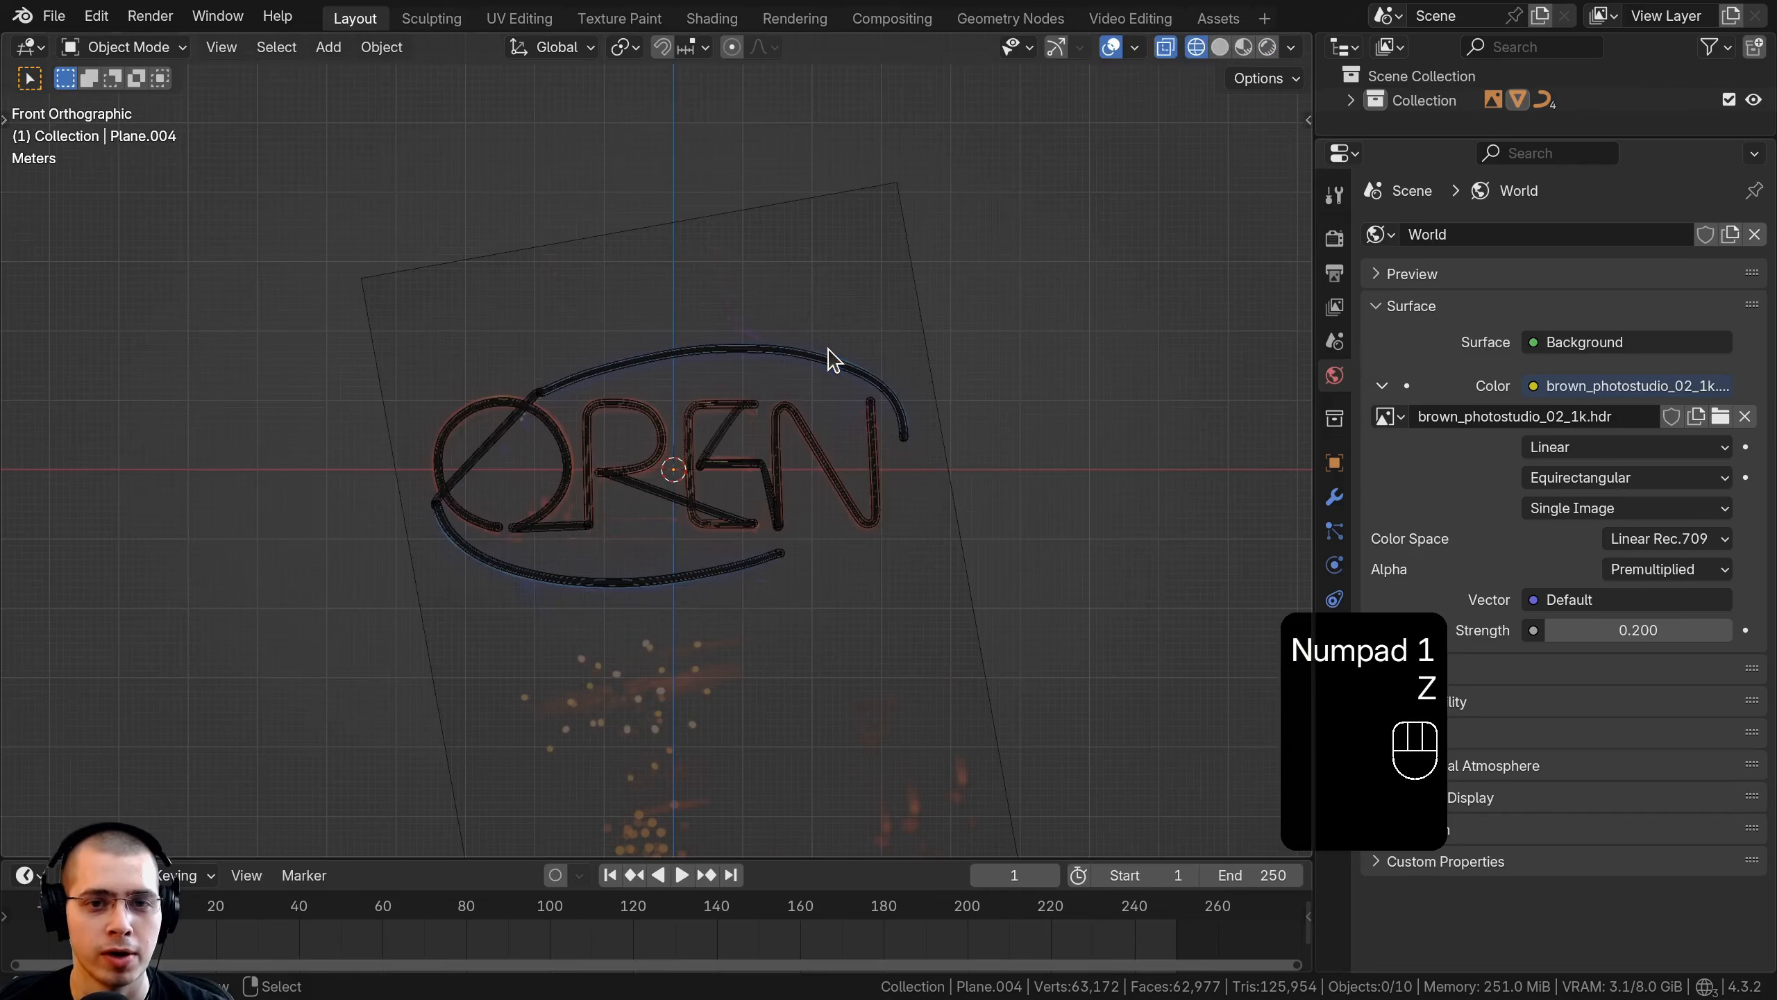
{"action": "left_click", "coordinate": [903, 216]}
{"action": "scroll", "coordinate": [846, 289], "scroll_direction": "down", "scroll_amount": 5}
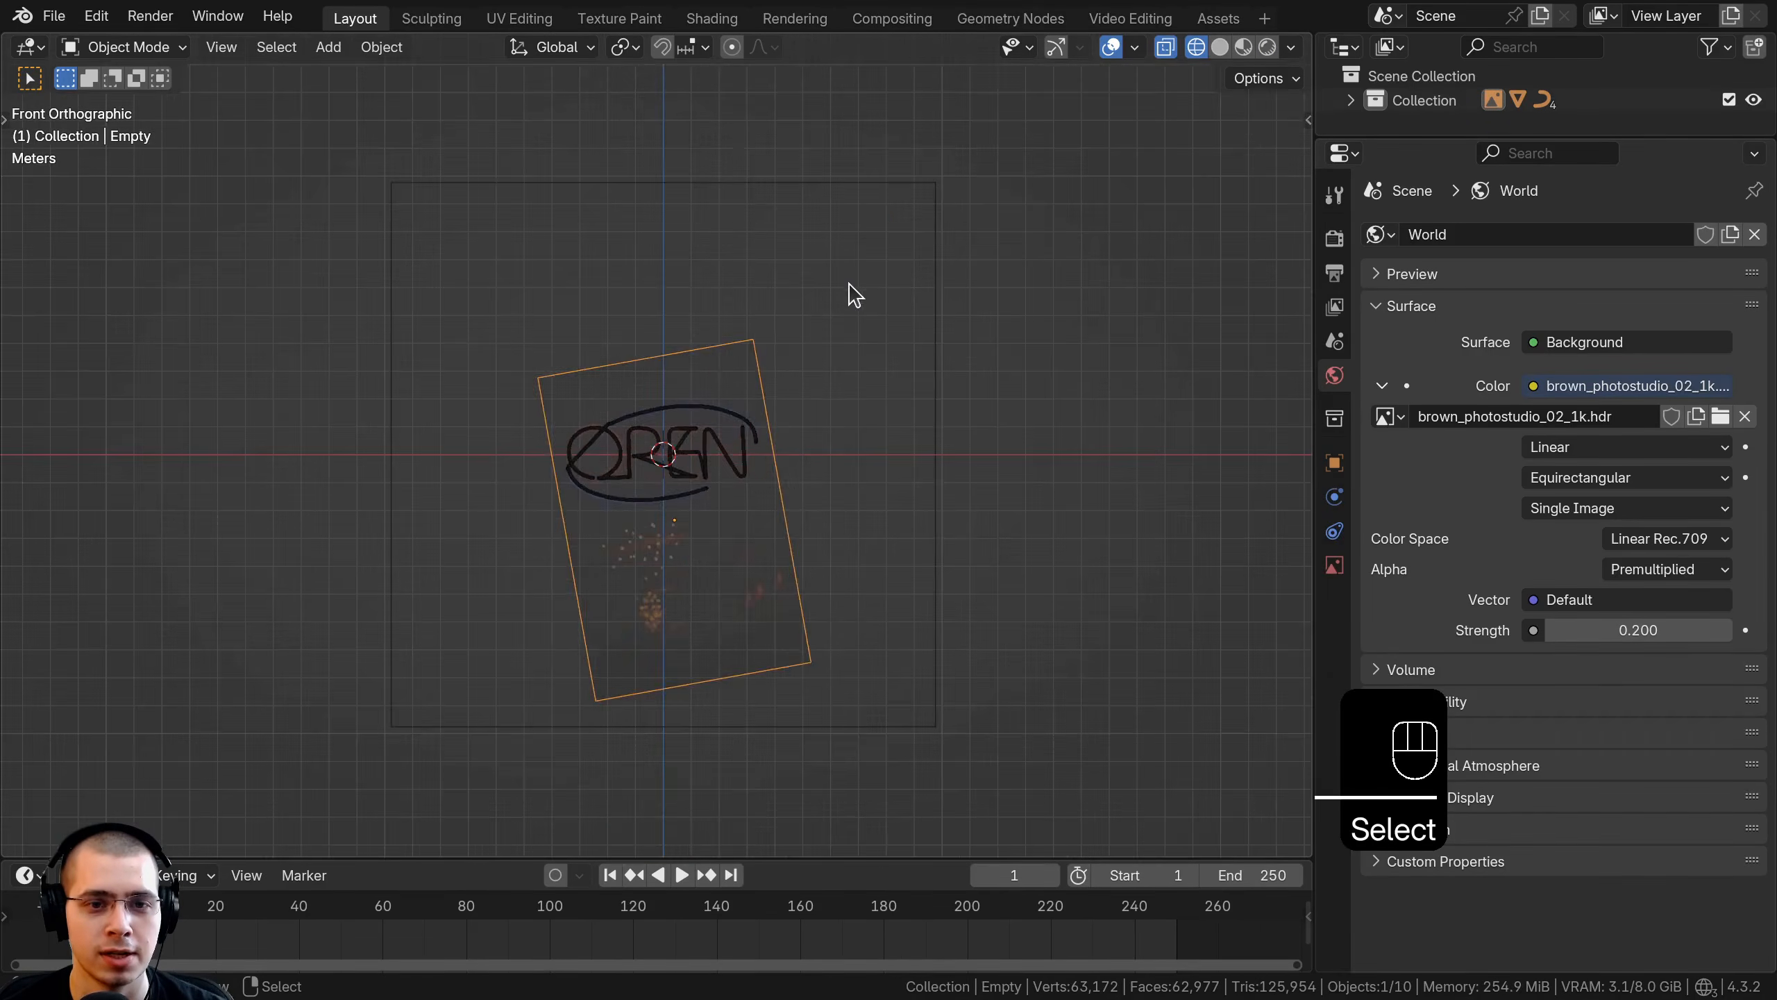
{"action": "key", "text": "g"}
{"action": "left_click", "coordinate": [1024, 270]}
{"action": "key", "text": "x"}
{"action": "left_click", "coordinate": [992, 258]}
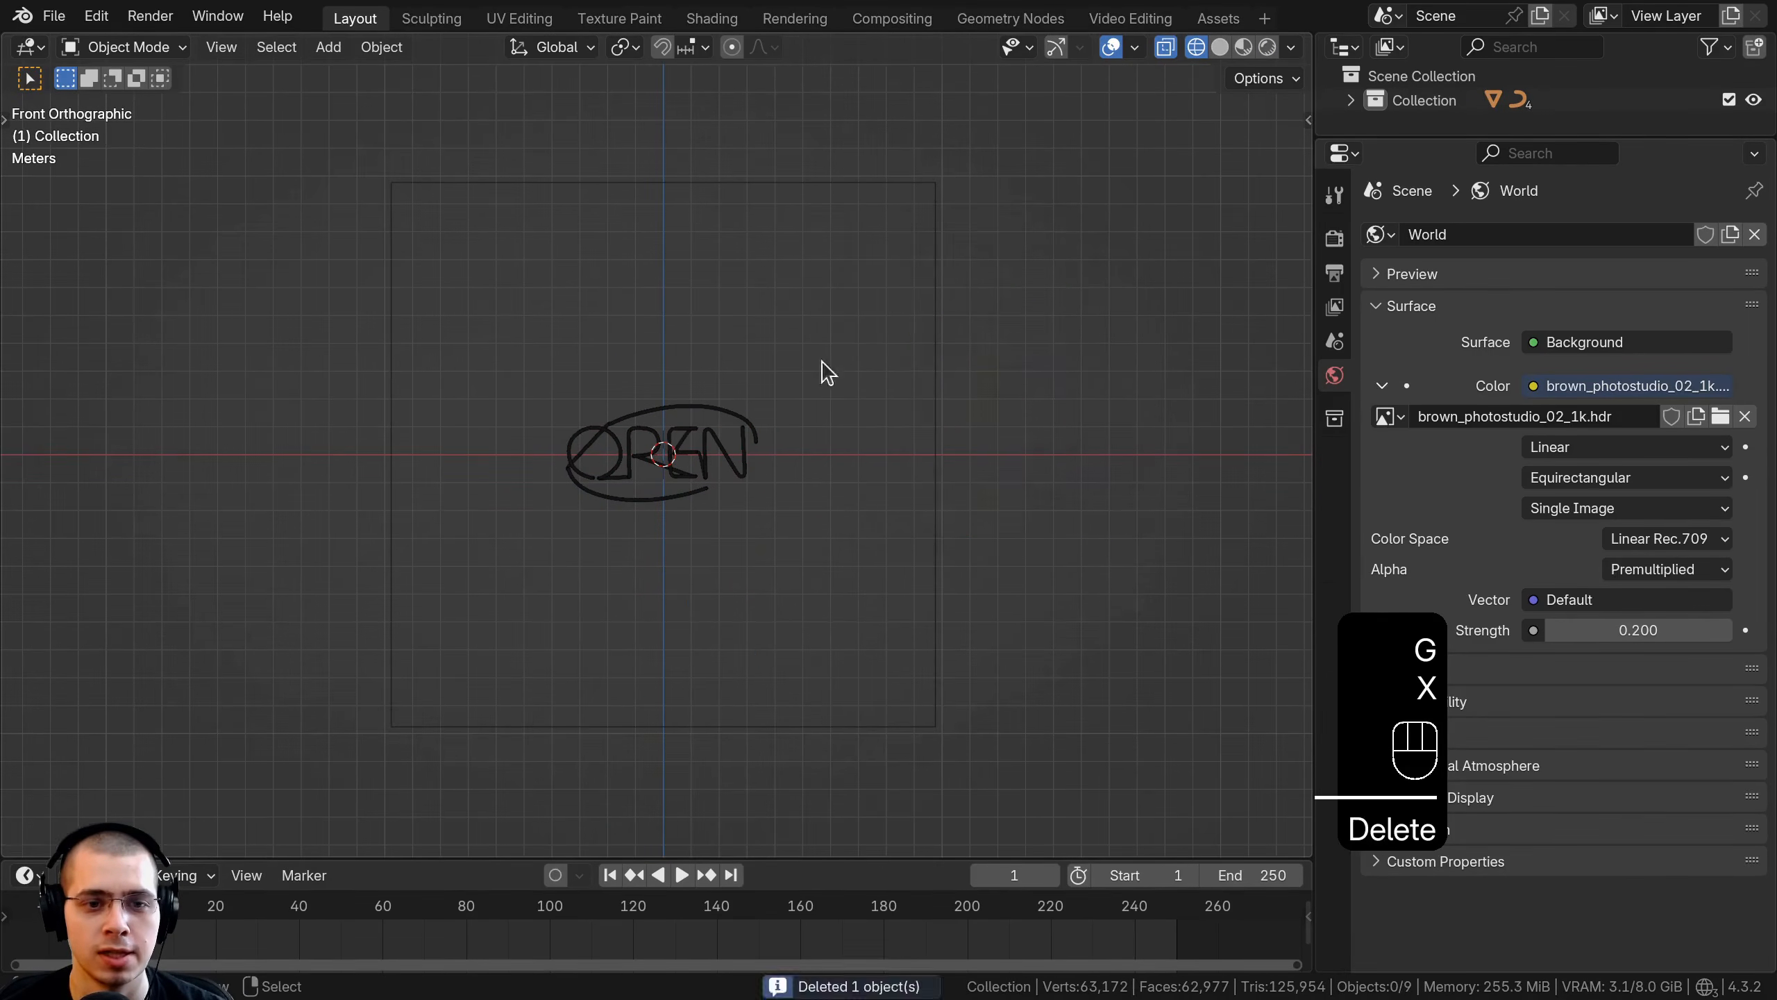
Save the file and return the viewport to Solid shading with the sign in an angled view
{"action": "scroll", "coordinate": [604, 476], "scroll_direction": "up", "scroll_amount": 3}
{"action": "middle_click_drag", "start_coordinate": [604, 476], "coordinate": [706, 460]}
{"action": "key", "text": "ctrl+s"}
{"action": "key", "text": "z"}
{"action": "left_click", "coordinate": [654, 295]}
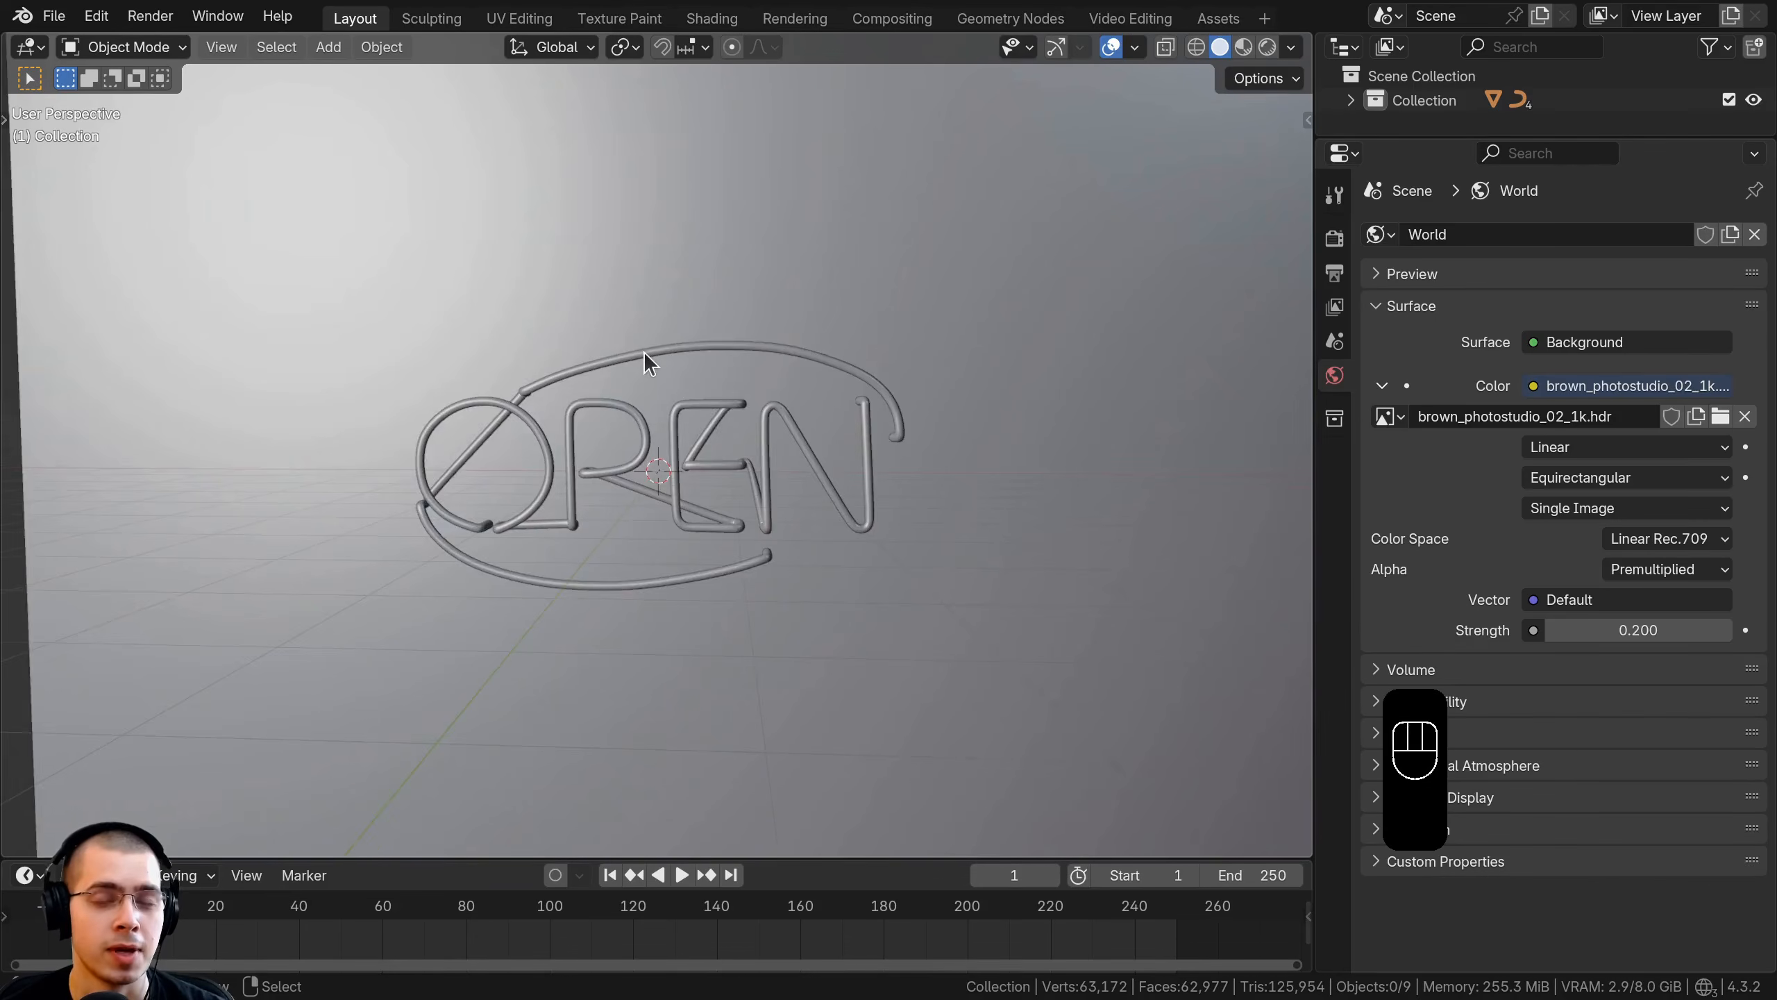
{"action": "scroll", "coordinate": [650, 350], "scroll_direction": "up", "scroll_amount": 2}
{"action": "scroll", "coordinate": [984, 455], "scroll_direction": "down", "scroll_amount": 2}
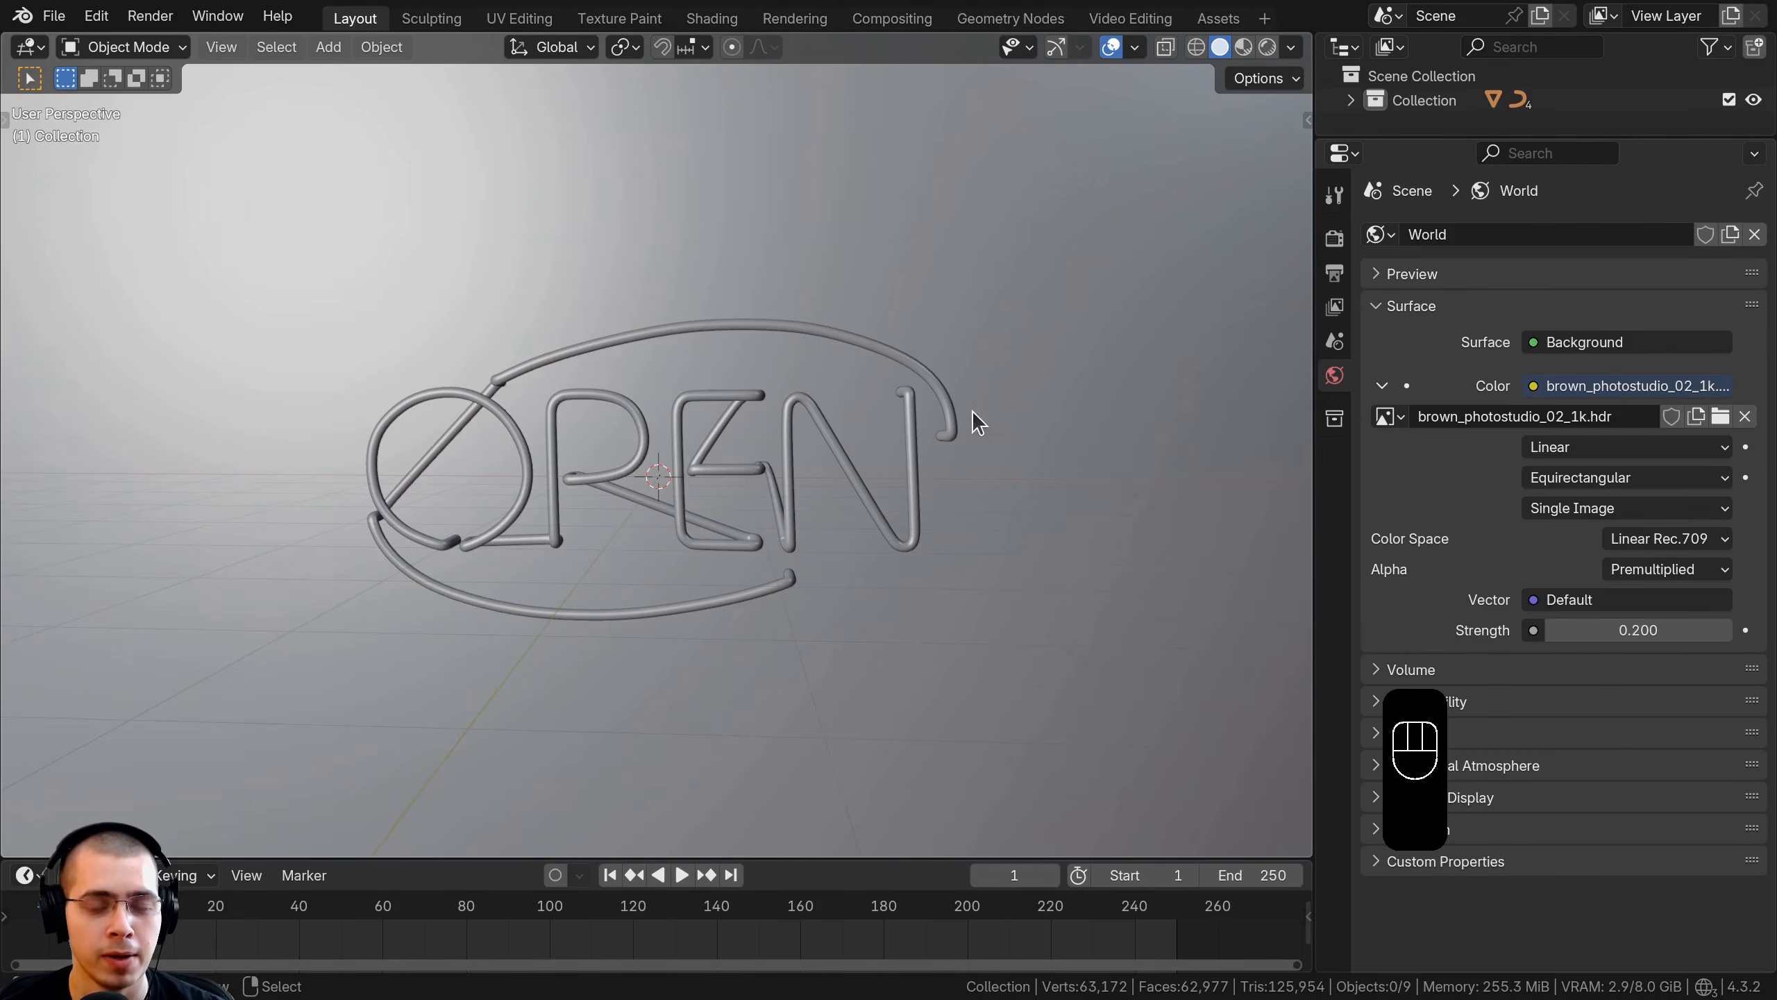
Add a cube at the centre of the sign and scale its mesh down to a small block in Edit Mode
{"action": "scroll", "coordinate": [658, 236], "scroll_direction": "down", "scroll_amount": 3}
{"action": "middle_click_drag", "start_coordinate": [677, 289], "coordinate": [603, 314]}
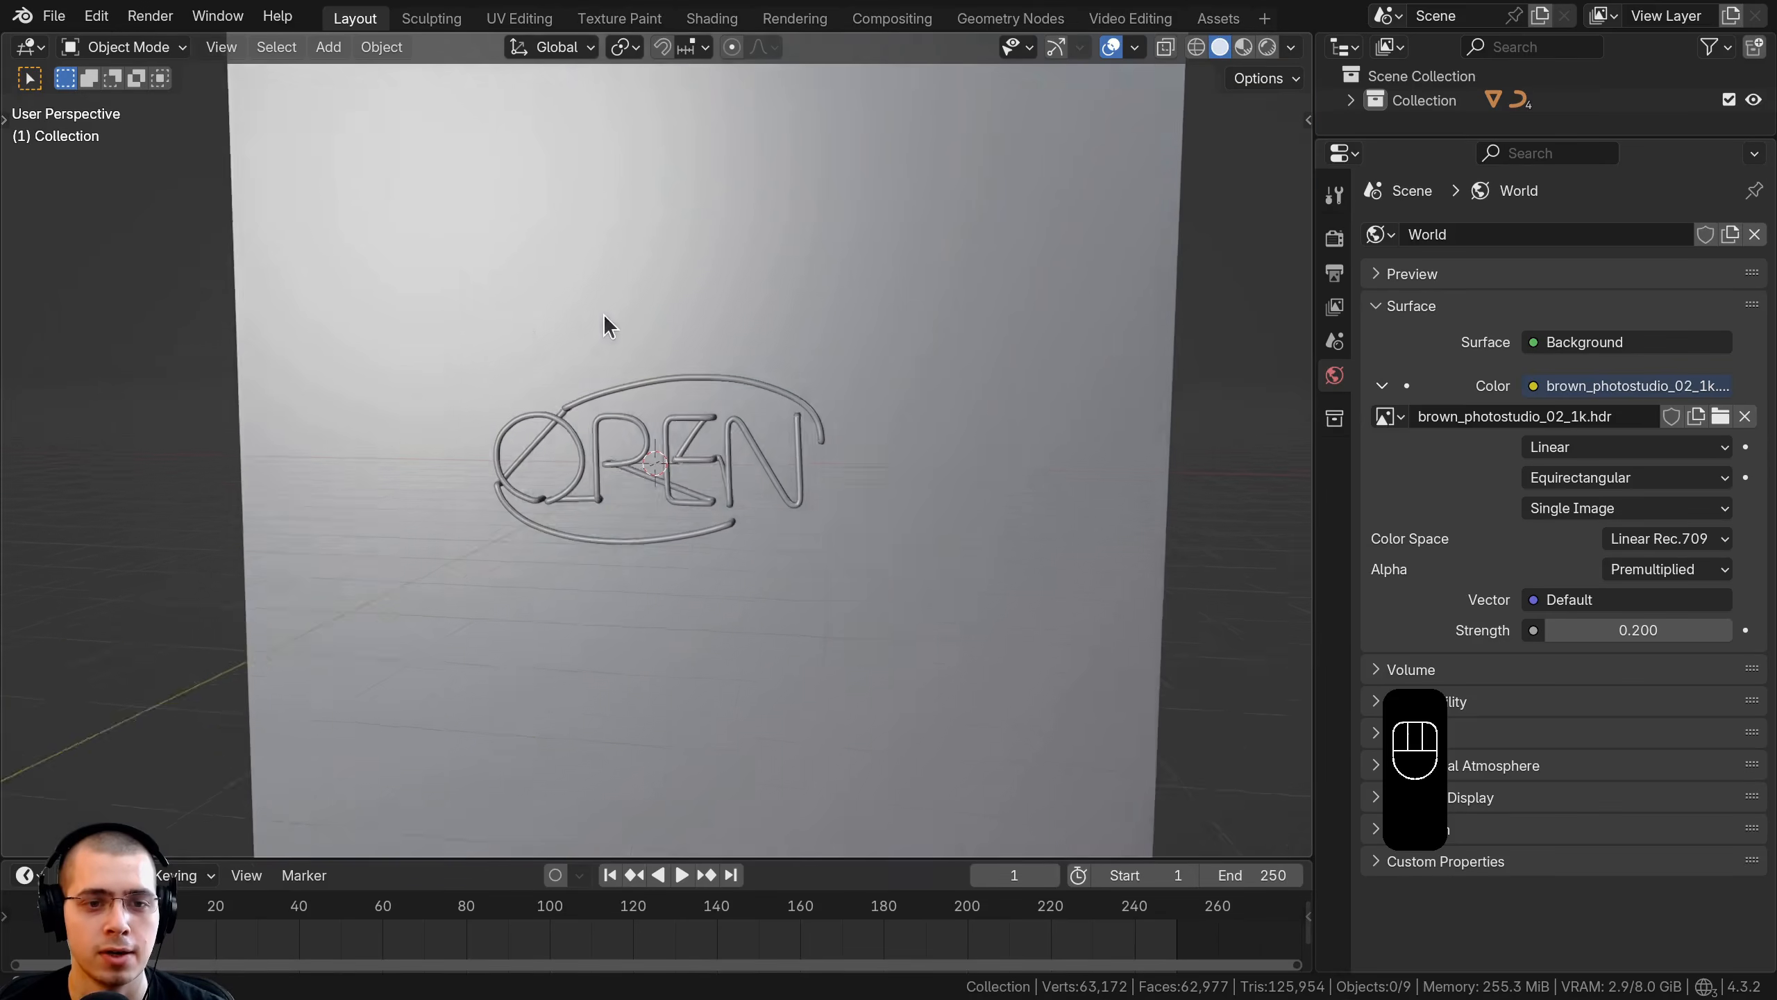
{"action": "scroll", "coordinate": [603, 314], "scroll_direction": "up", "scroll_amount": 3}
{"action": "scroll", "coordinate": [714, 465], "scroll_direction": "up", "scroll_amount": 1}
{"action": "middle_click_drag", "start_coordinate": [713, 465], "coordinate": [839, 442]}
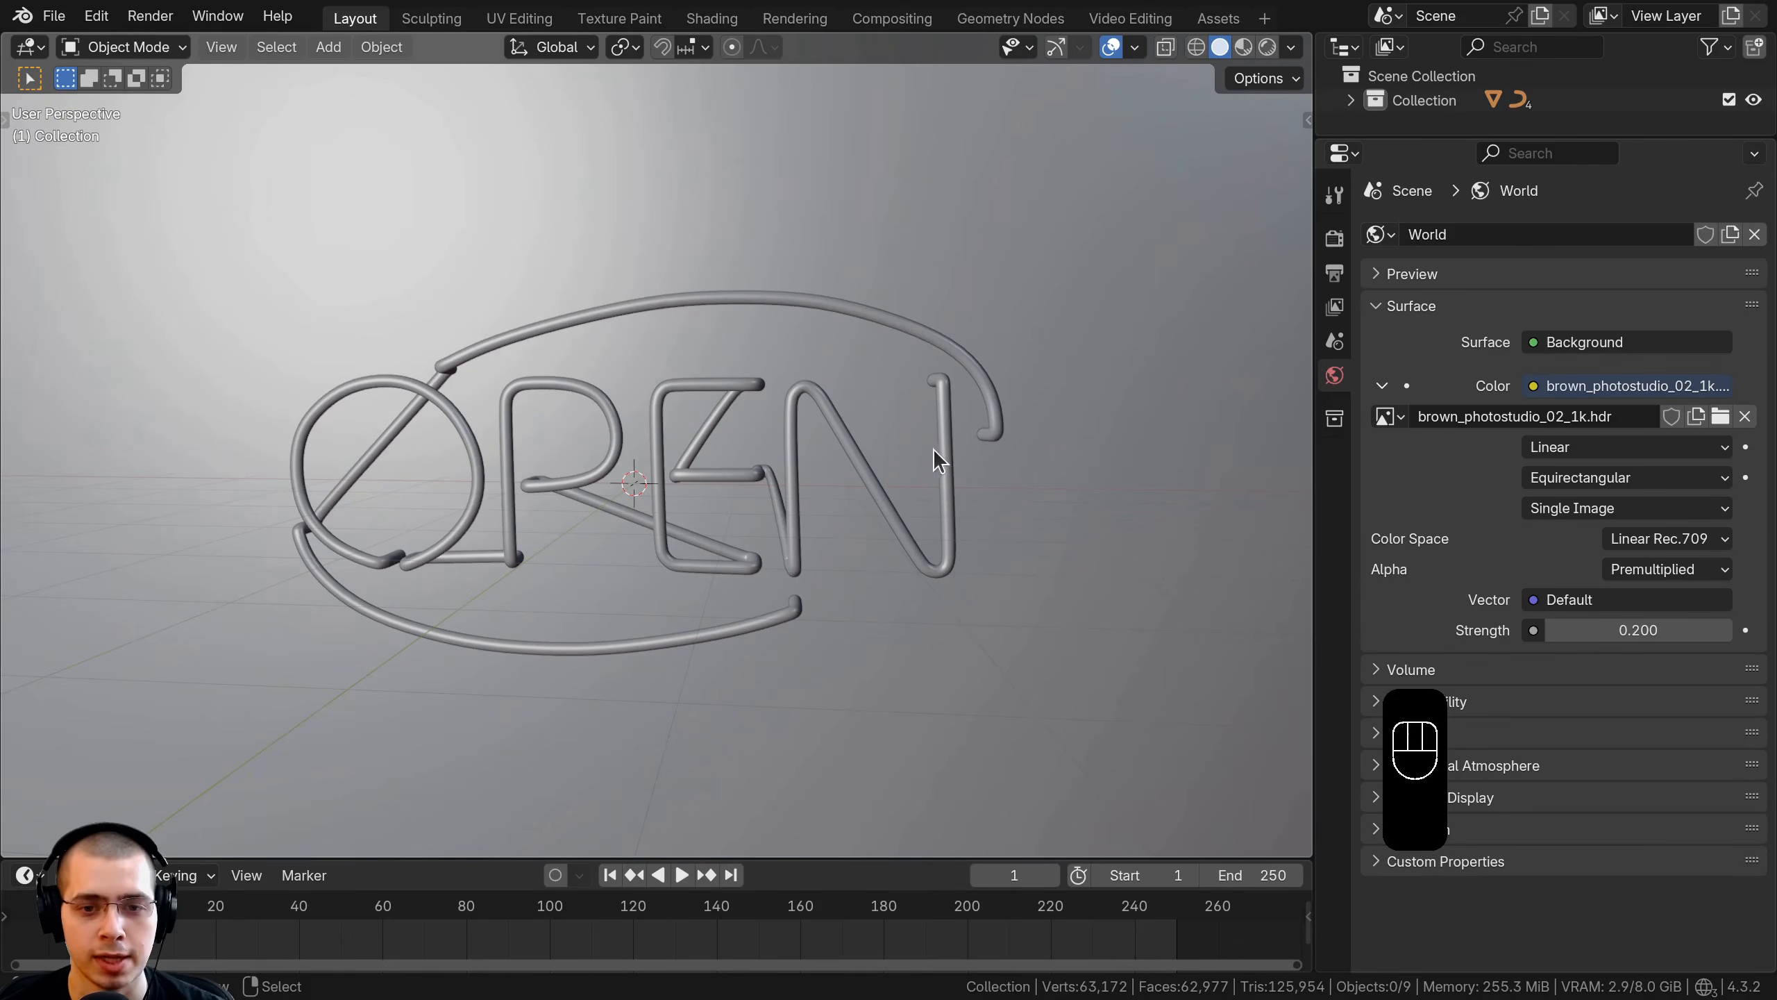
{"action": "middle_click_drag", "start_coordinate": [763, 352], "coordinate": [606, 210], "text": "shift"}
{"action": "key", "text": "shift+a"}
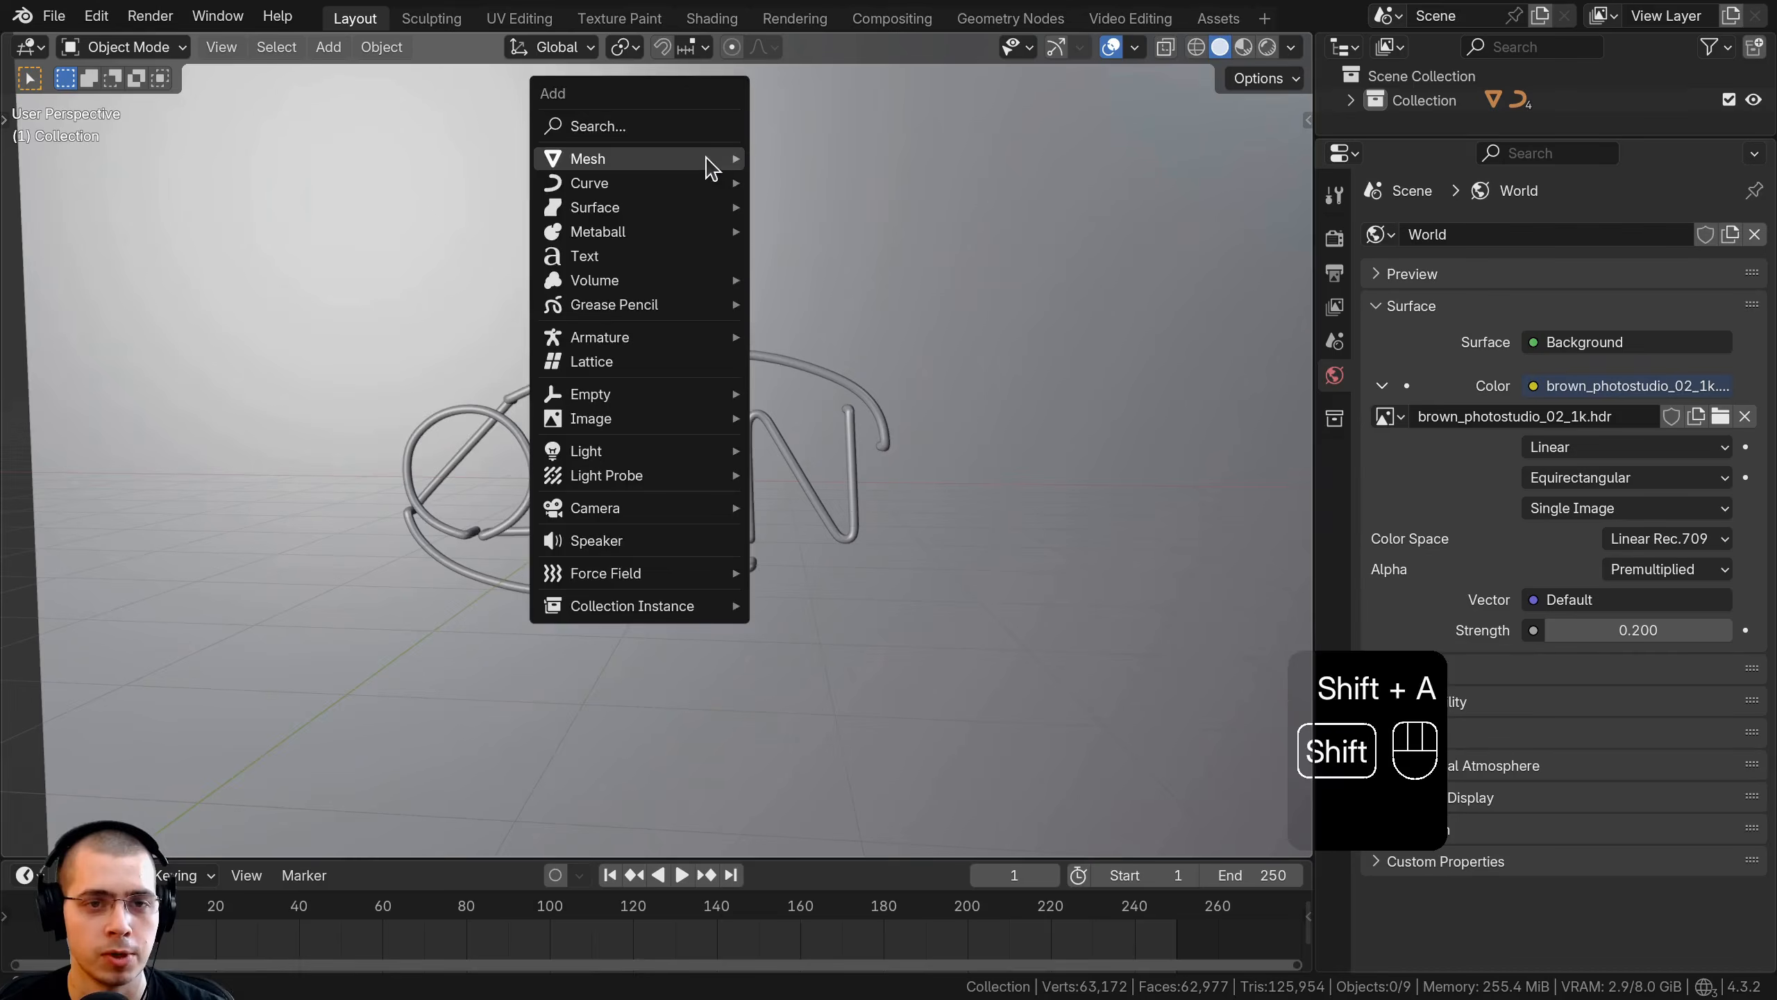
{"action": "mouse_move", "coordinate": [710, 168]}
{"action": "left_click", "coordinate": [837, 188]}
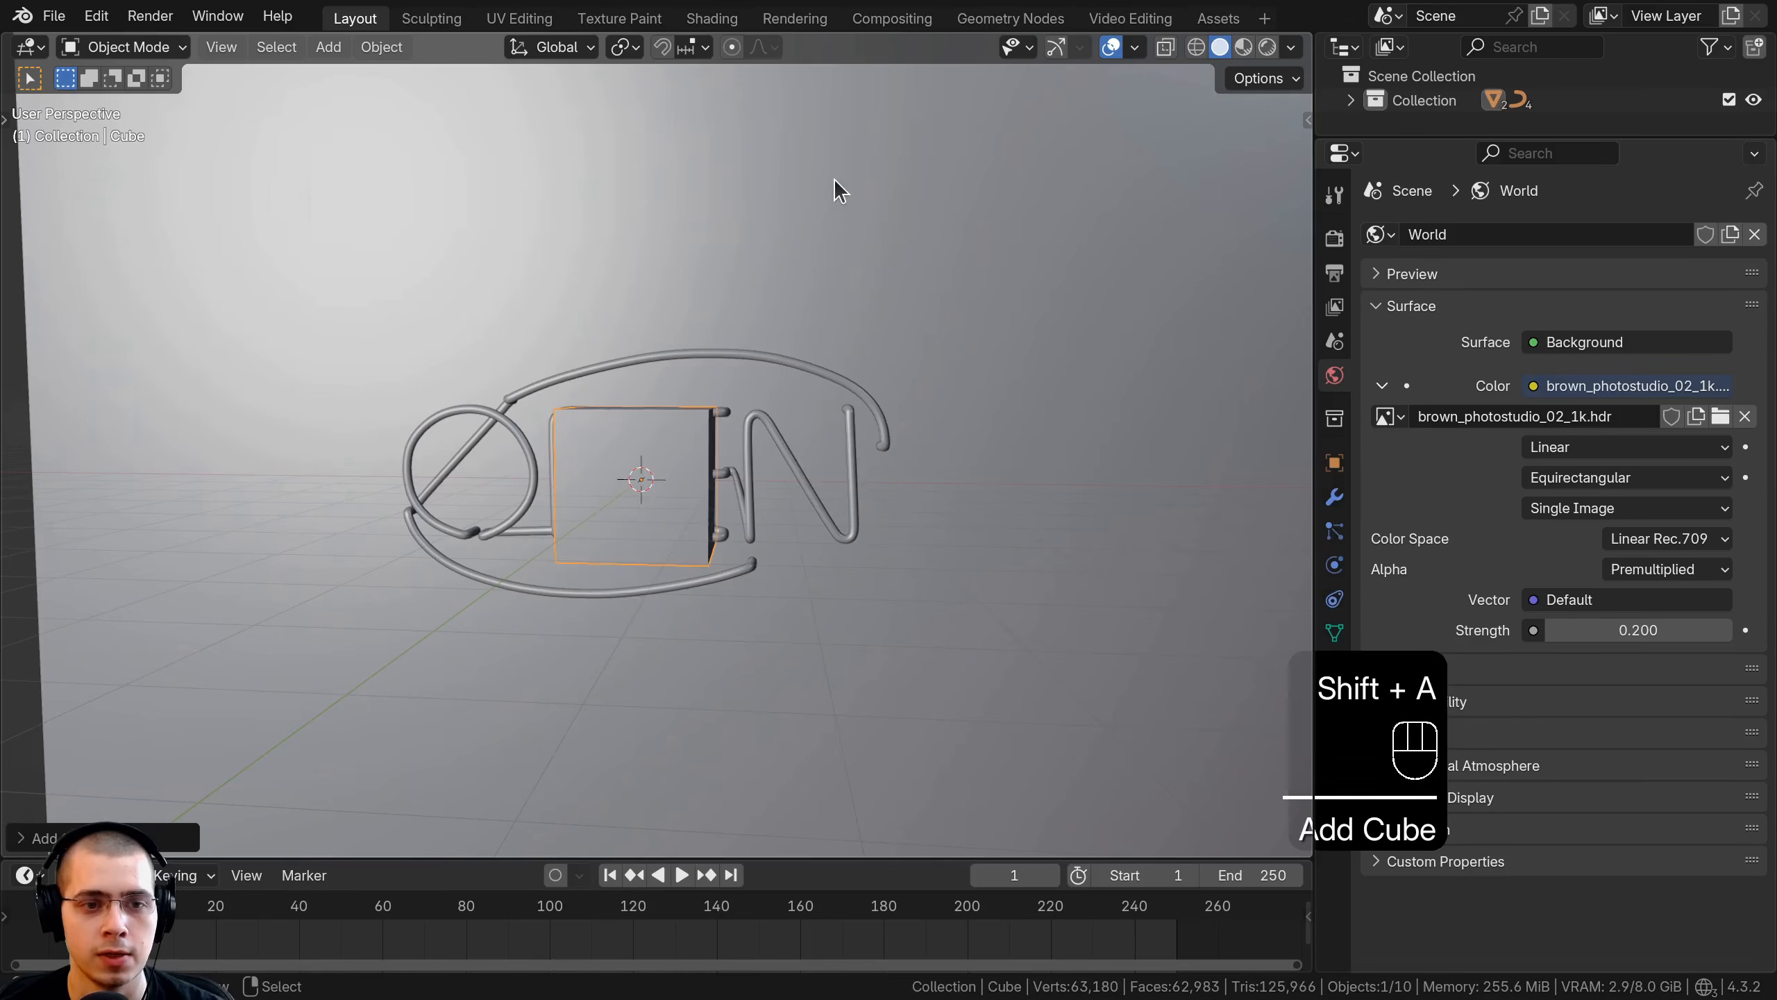
{"action": "key", "text": "Tab"}
{"action": "middle_click_drag", "start_coordinate": [817, 298], "coordinate": [1053, 343]}
{"action": "key", "text": "s"}
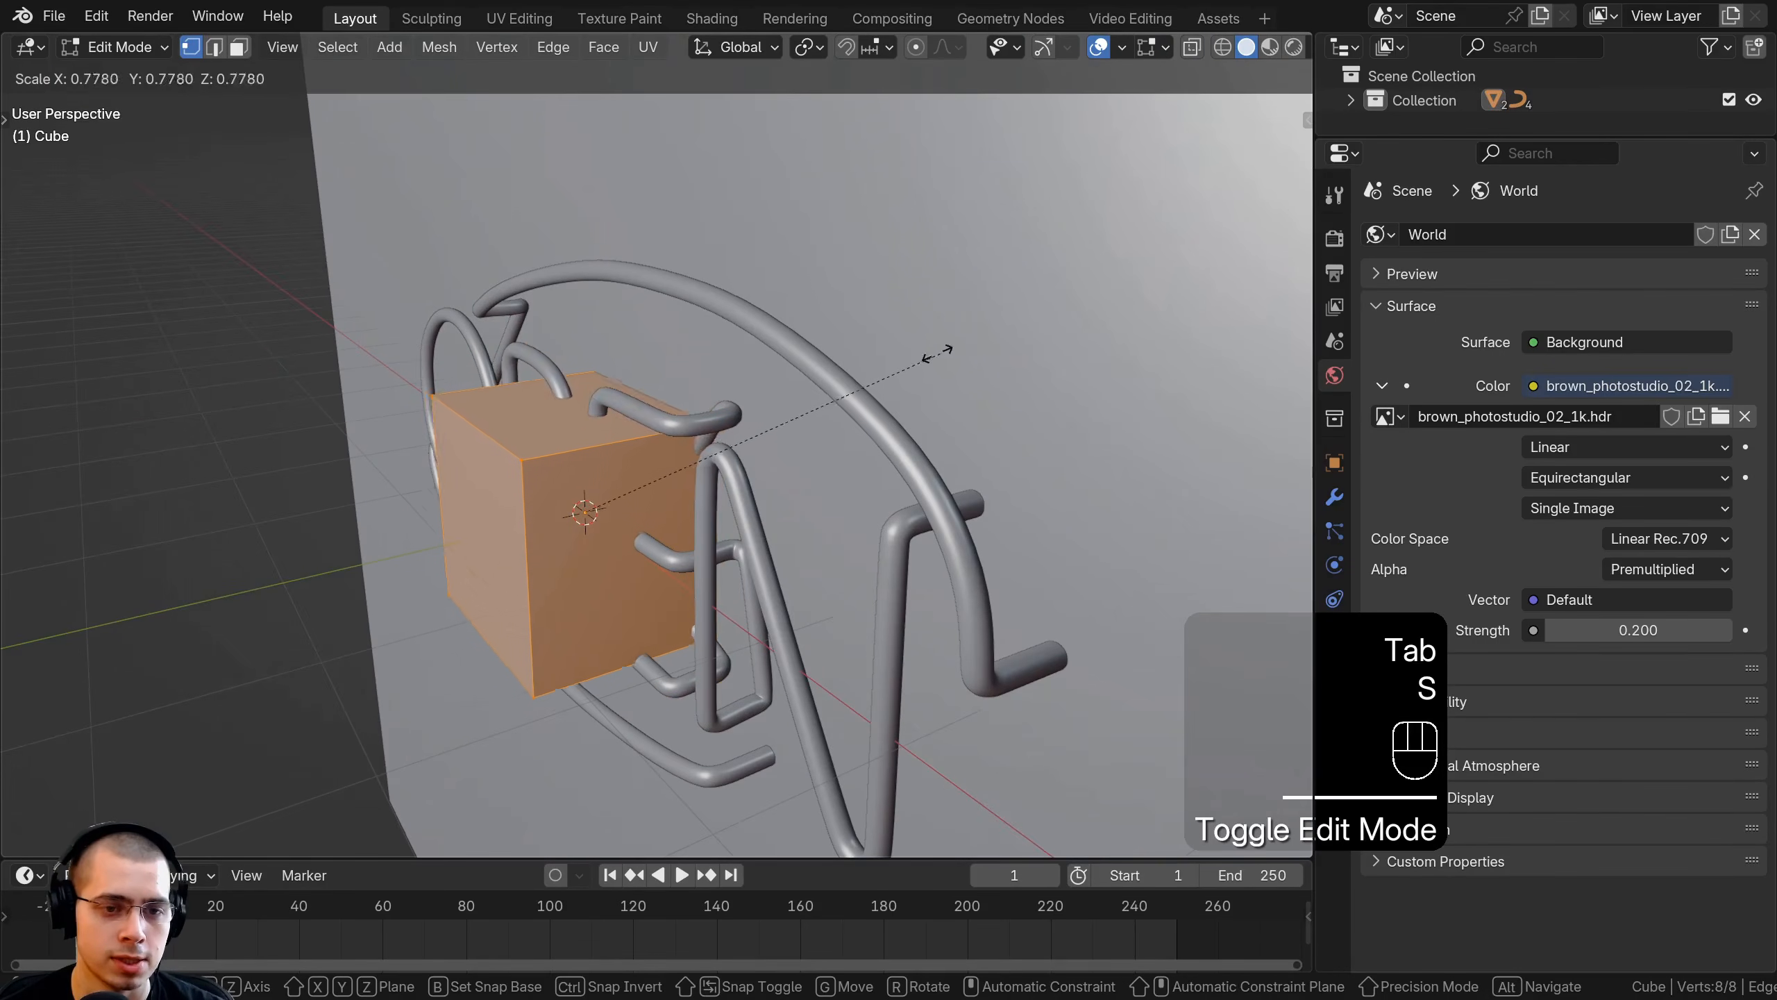
{"action": "left_click", "coordinate": [633, 503]}
Stretch the block's mesh along X by a factor of about 19 into a long bar and adjust its height along Z
{"action": "middle_click_drag", "start_coordinate": [633, 502], "coordinate": [719, 505]}
{"action": "key", "text": "s"}
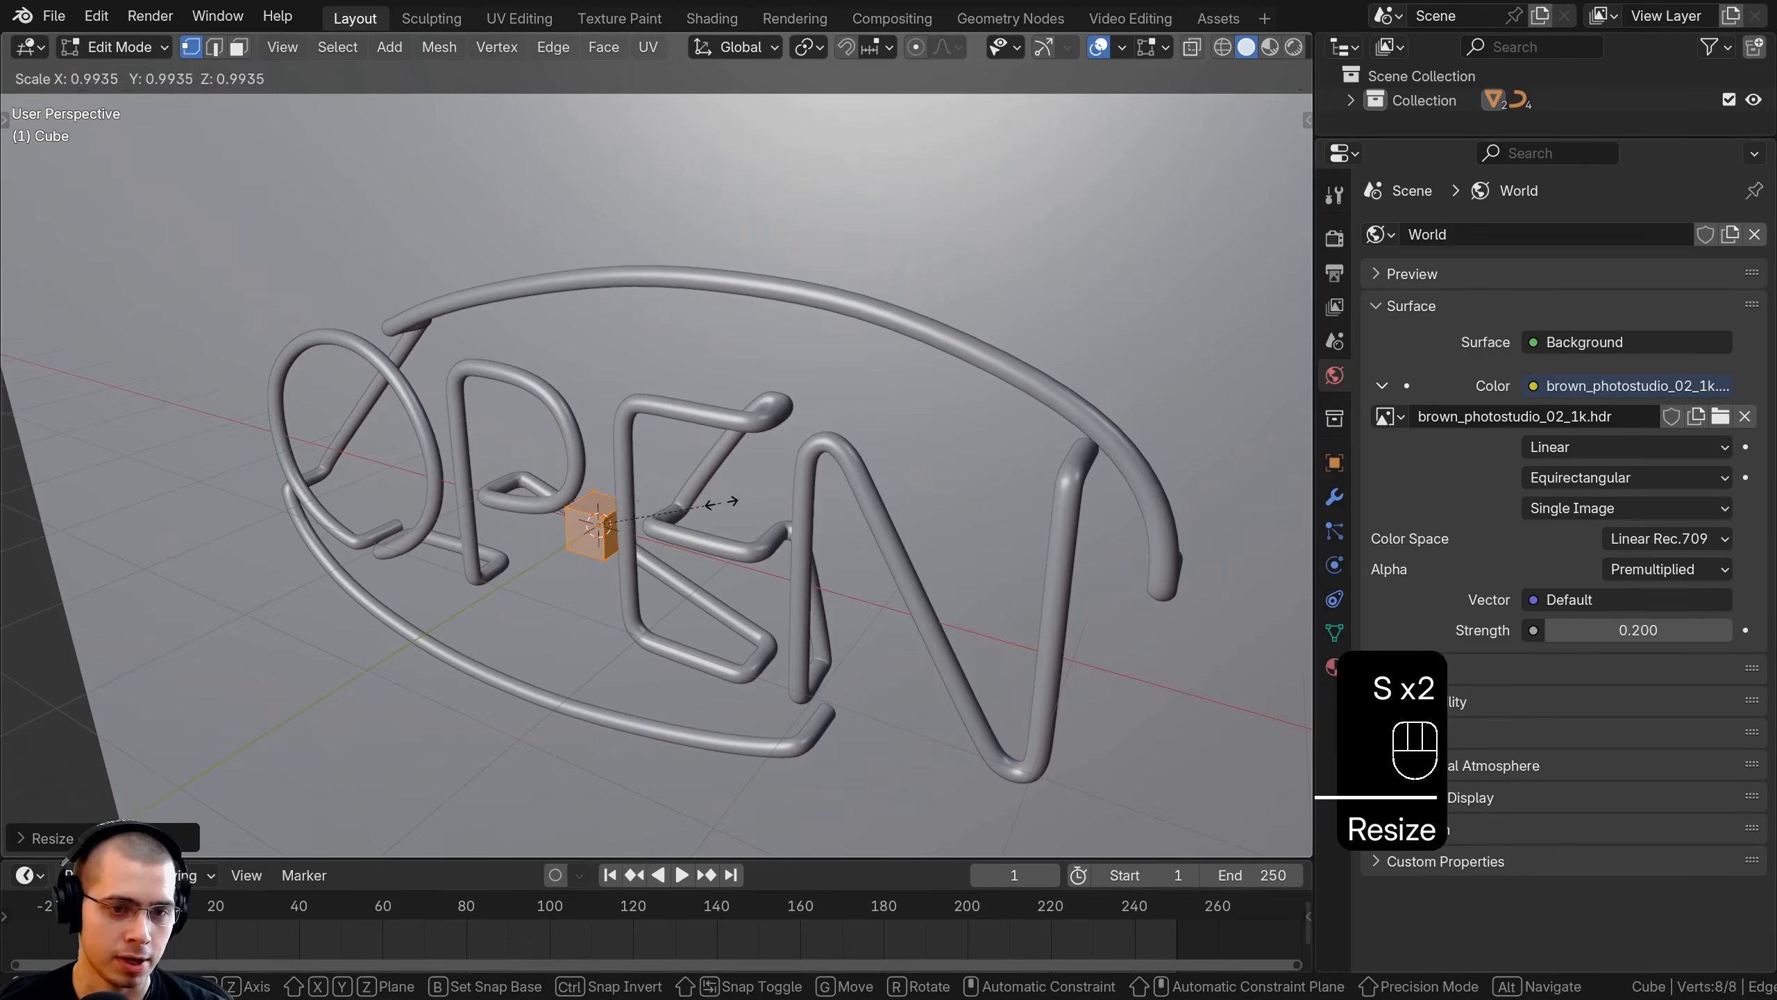
{"action": "key", "text": "x"}
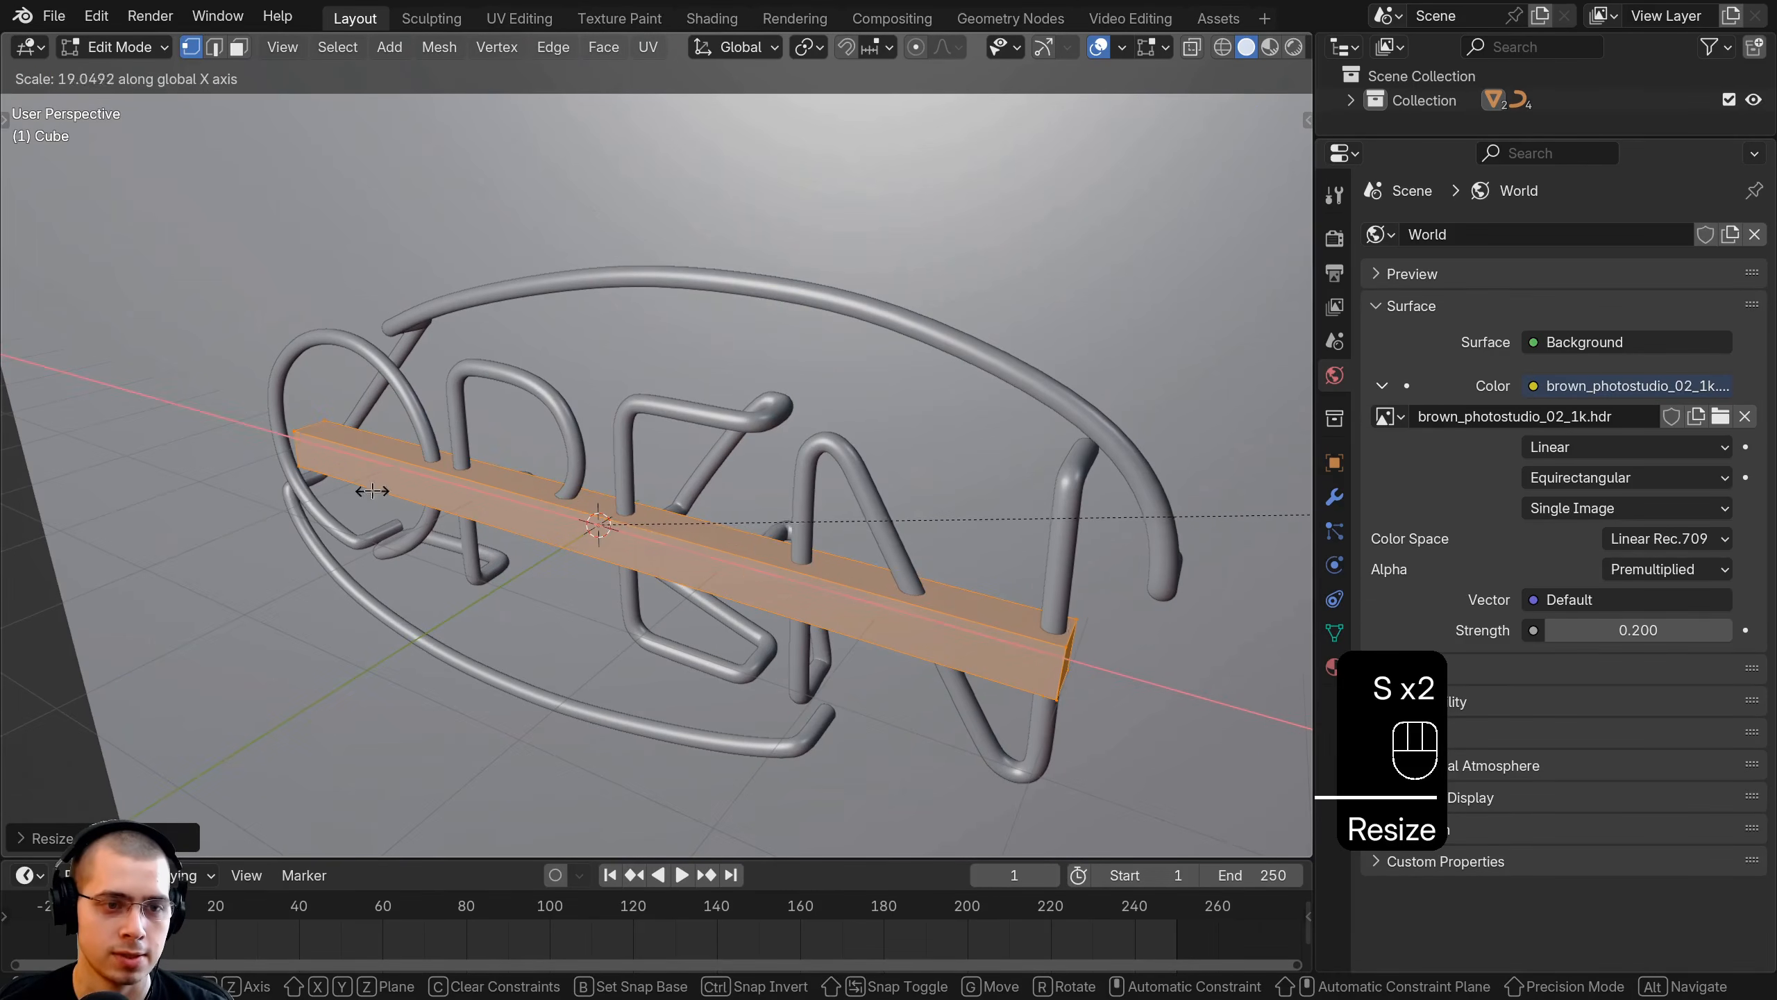
{"action": "left_click", "coordinate": [372, 491]}
{"action": "middle_click_drag", "start_coordinate": [372, 491], "coordinate": [505, 320]}
{"action": "key", "text": "s"}
{"action": "key", "text": "z"}
{"action": "left_click", "coordinate": [511, 264]}
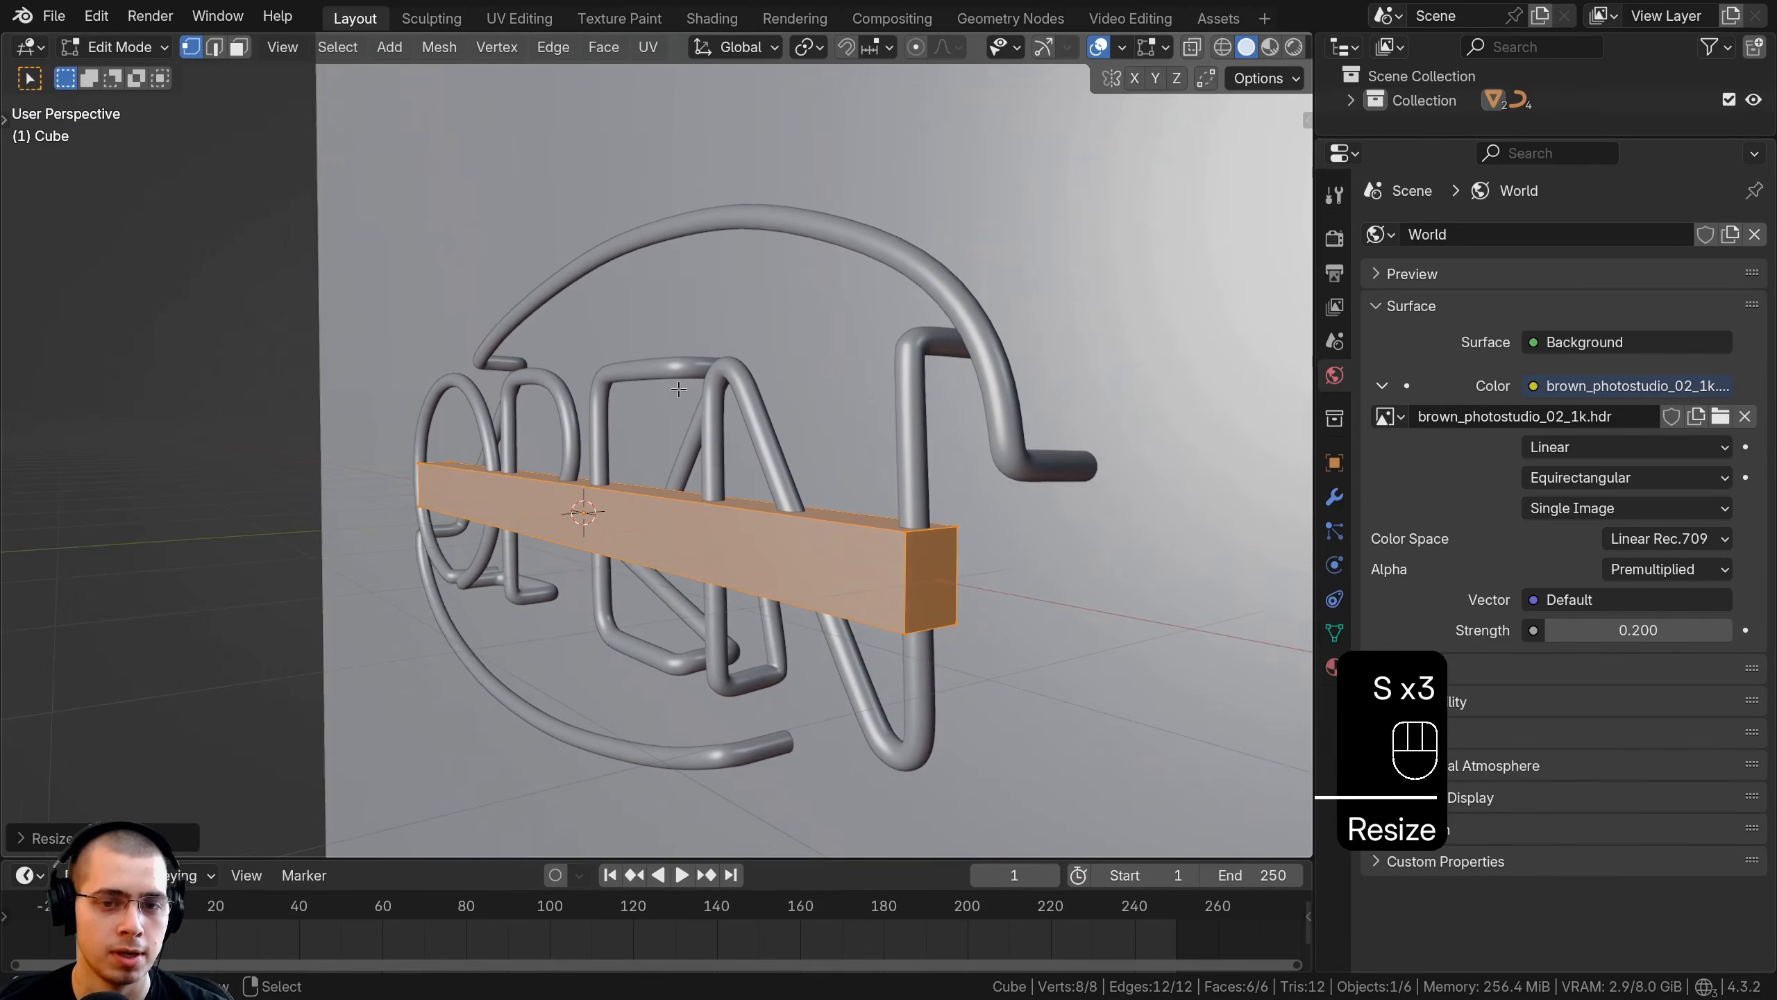
Flatten the long bar's mesh along Y into a thin plank
{"action": "middle_click_drag", "start_coordinate": [678, 389], "coordinate": [731, 379]}
{"action": "key", "text": "s"}
{"action": "key", "text": "y"}
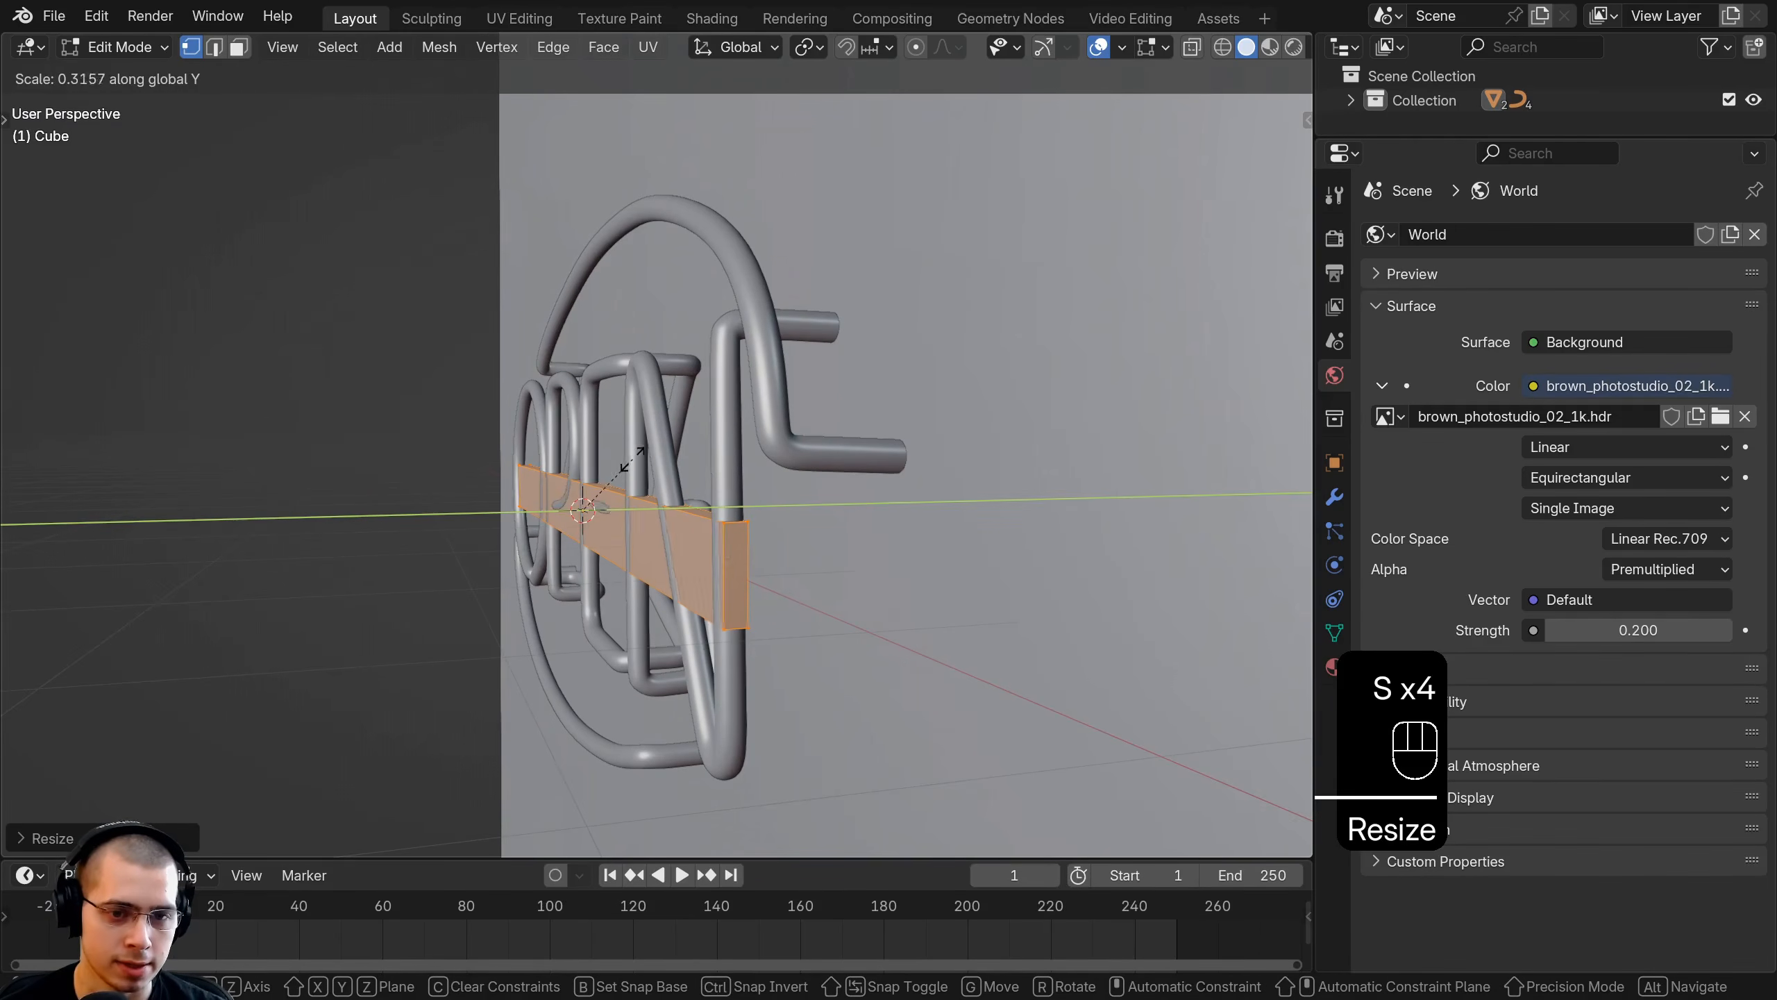
{"action": "left_click", "coordinate": [626, 496]}
{"action": "middle_click_drag", "start_coordinate": [626, 495], "coordinate": [600, 492]}
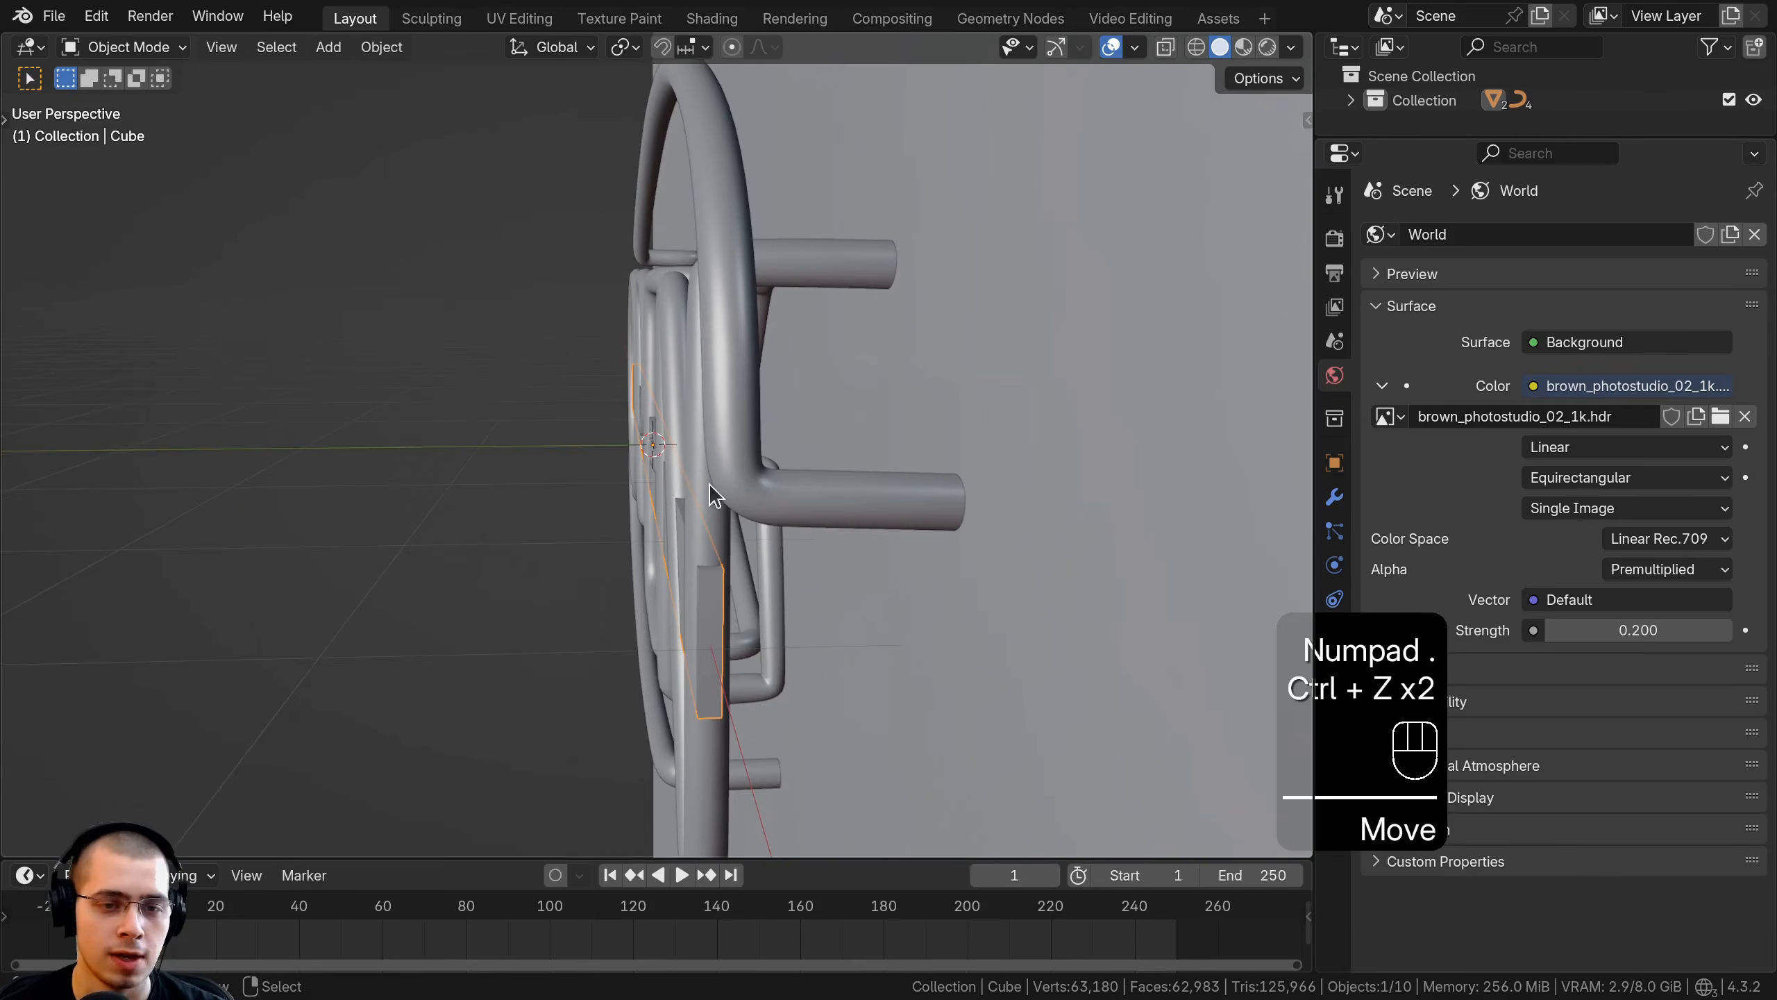
Move the bar about 0.53 m along Y so it sits behind the letters near the wall
{"action": "middle_click_drag", "start_coordinate": [708, 484], "coordinate": [679, 401], "text": "shift"}
{"action": "key", "text": "g"}
{"action": "key", "text": "y"}
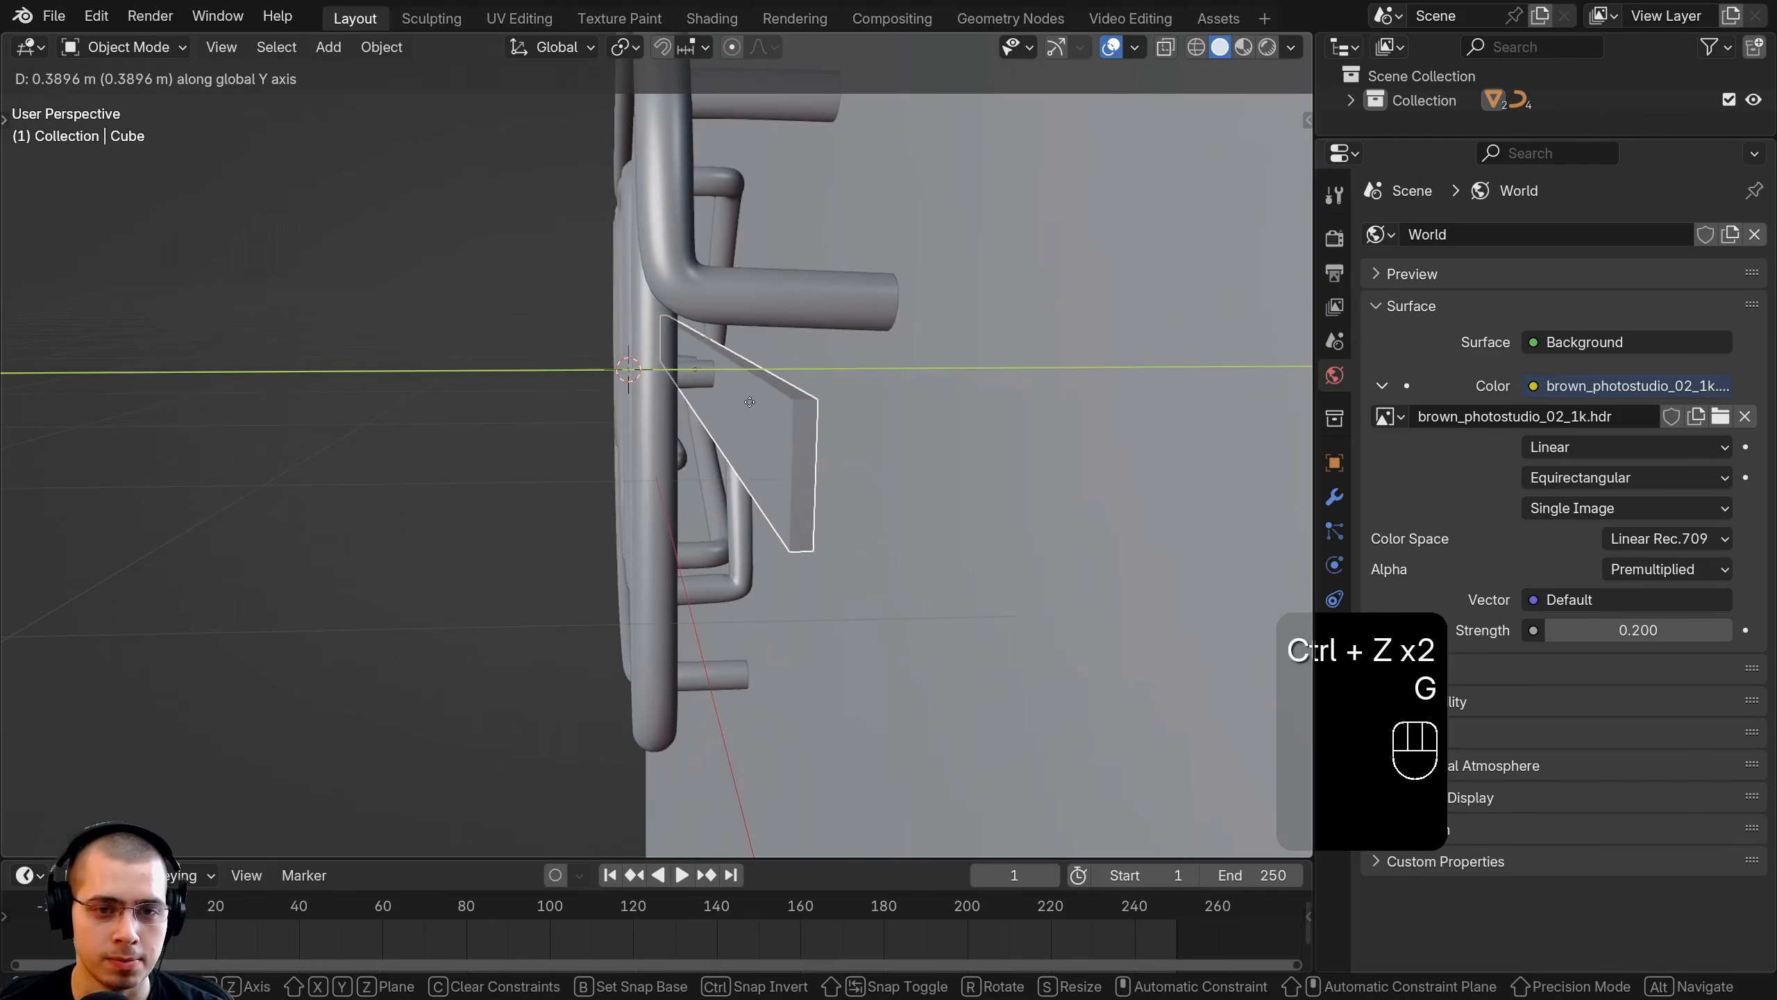
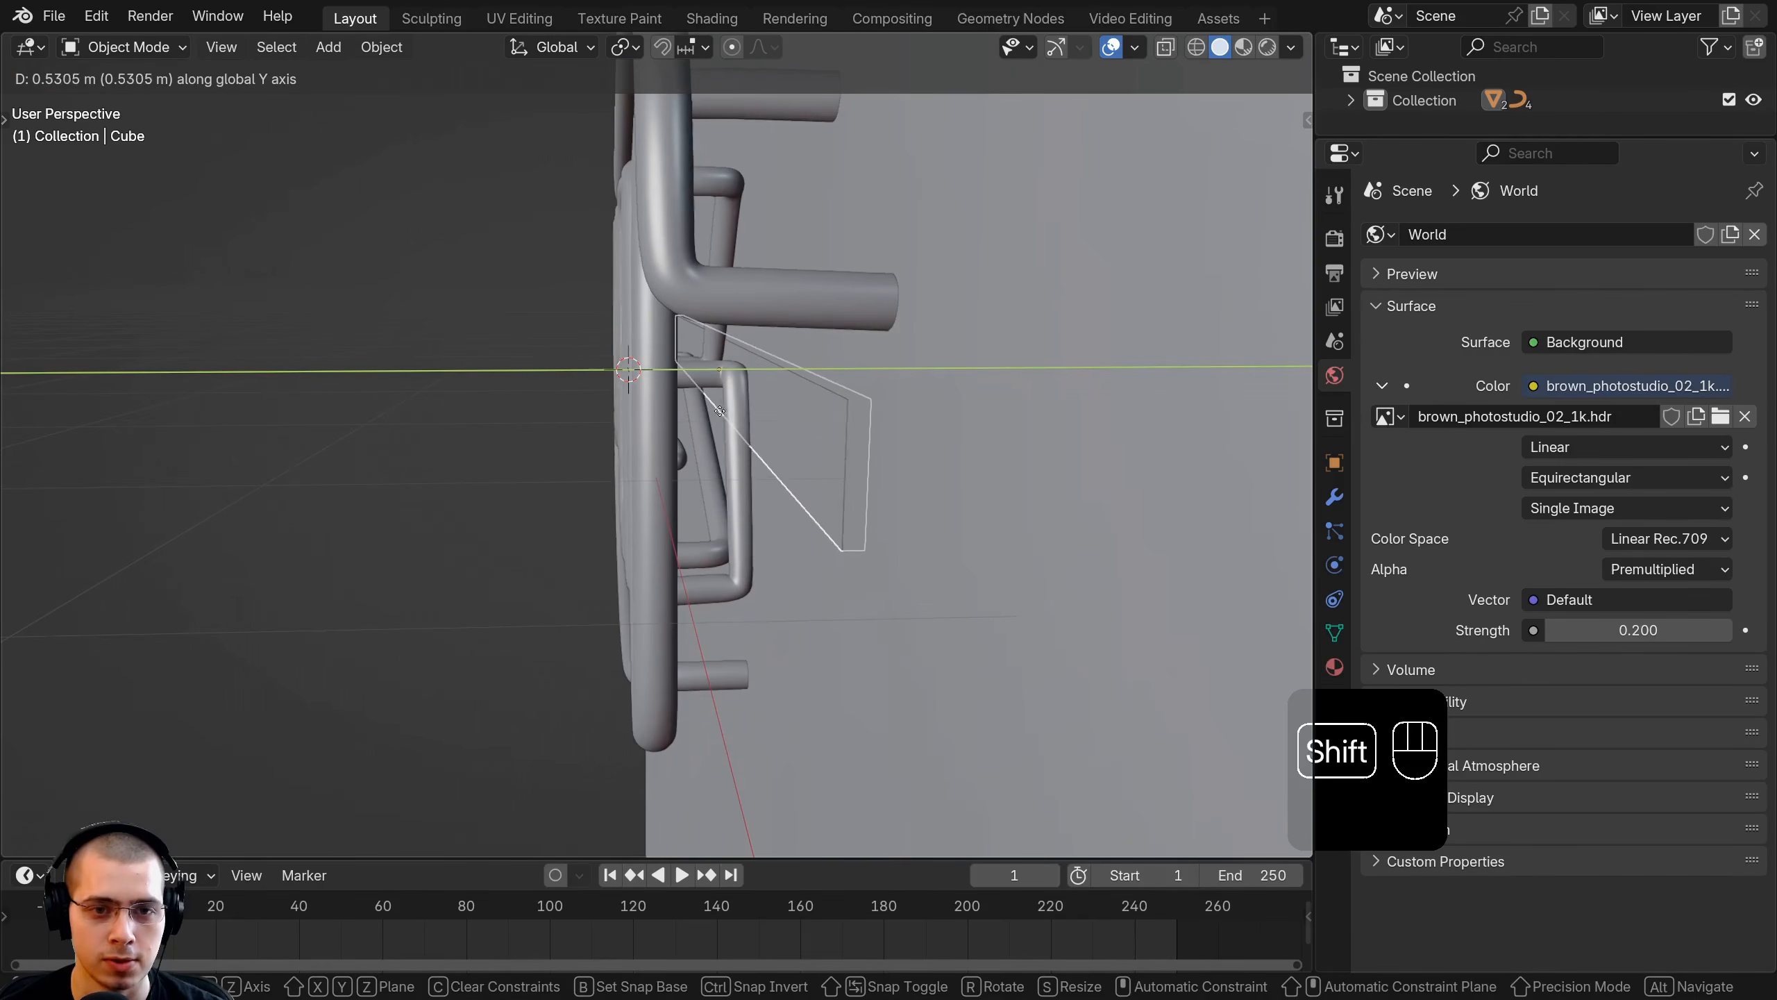
{"action": "left_click", "coordinate": [716, 411], "text": "shift"}
Select the wall plane and shift it about 0.08 m along Y to line up with the tube ends
{"action": "left_click", "coordinate": [860, 432]}
{"action": "middle_click_drag", "start_coordinate": [859, 432], "coordinate": [837, 425]}
{"action": "key", "text": "g"}
{"action": "key", "text": "y"}
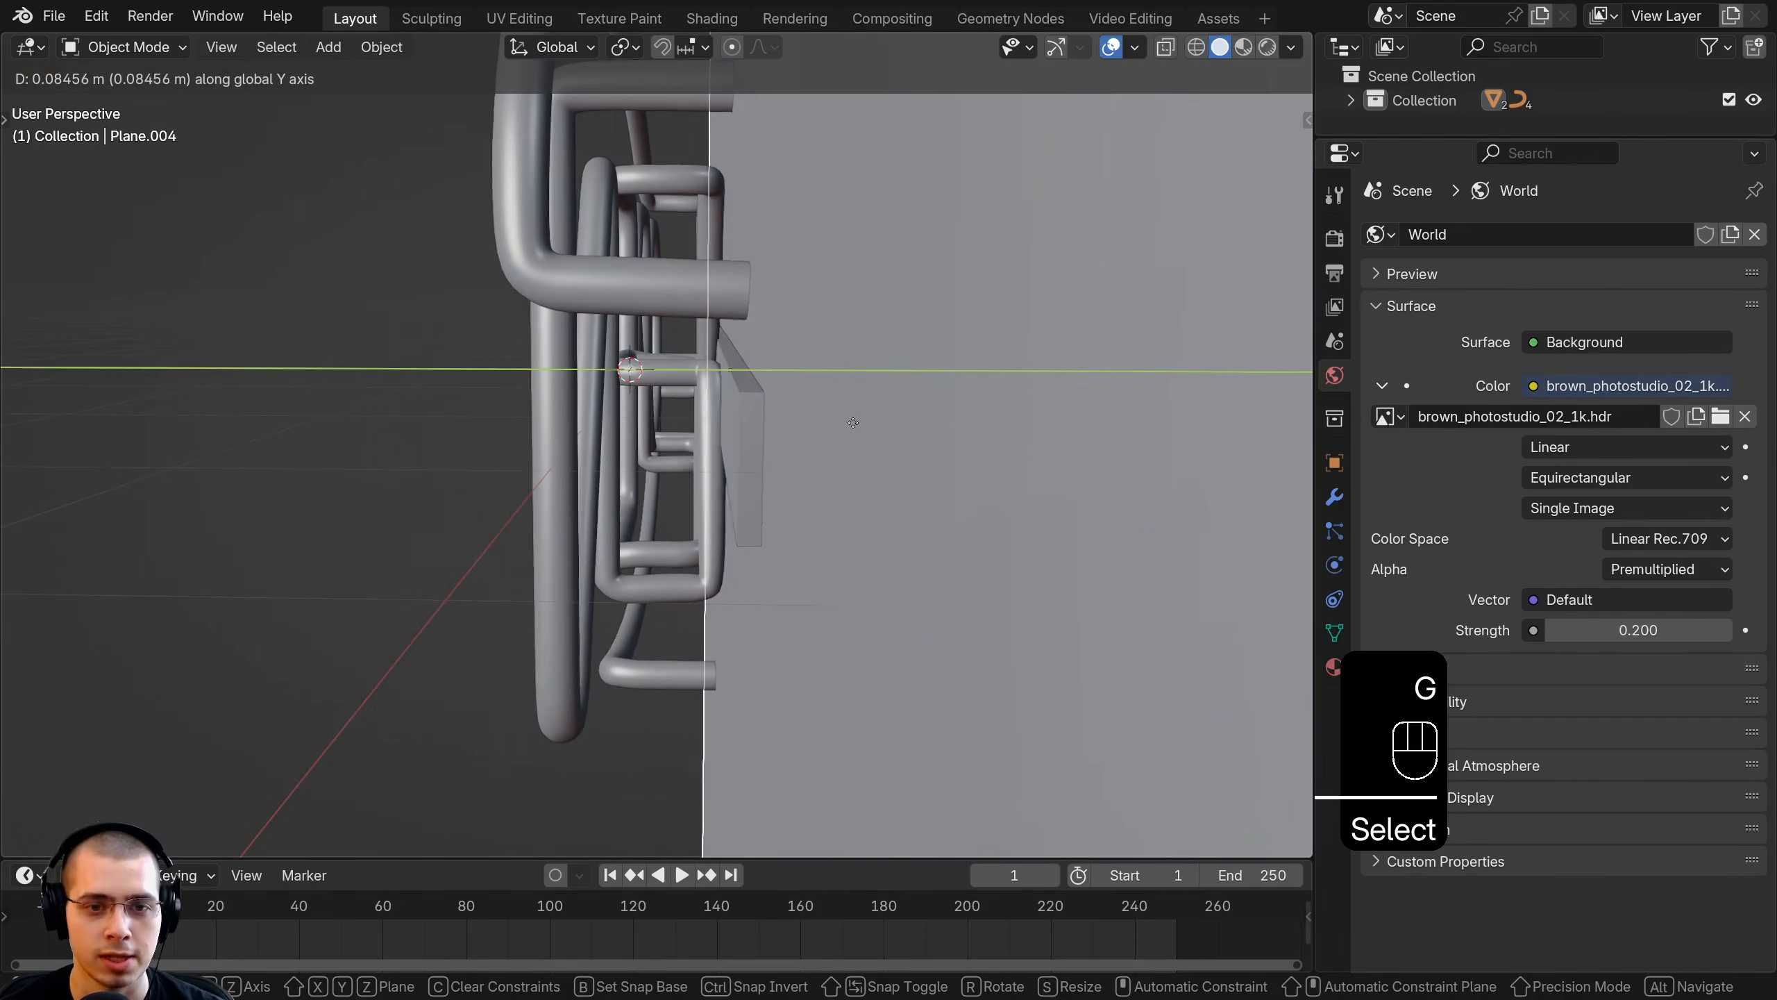
{"action": "left_click", "coordinate": [812, 421], "text": "shift"}
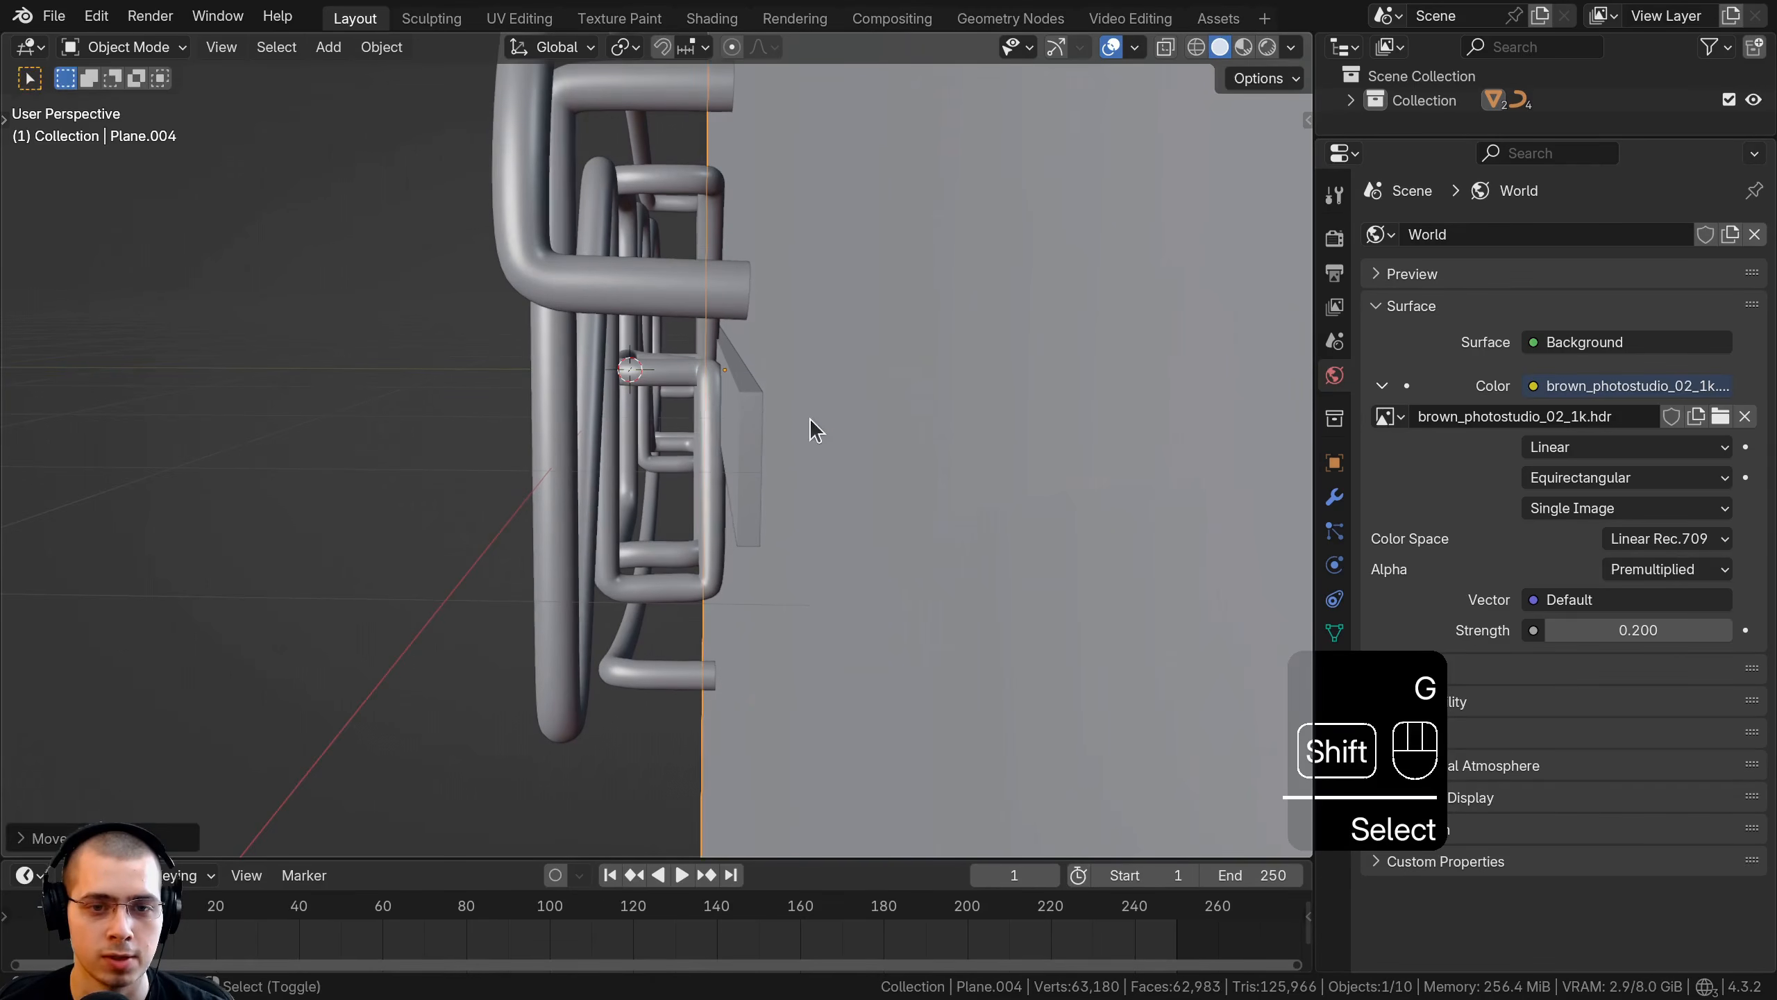
In front view, raise the bar's mesh along Z to behind the upper half of the letters
{"action": "right_click", "coordinate": [756, 411]}
{"action": "key", "text": "KP_1"}
{"action": "key", "text": "Tab"}
{"action": "key", "text": "g"}
{"action": "key", "text": "z"}
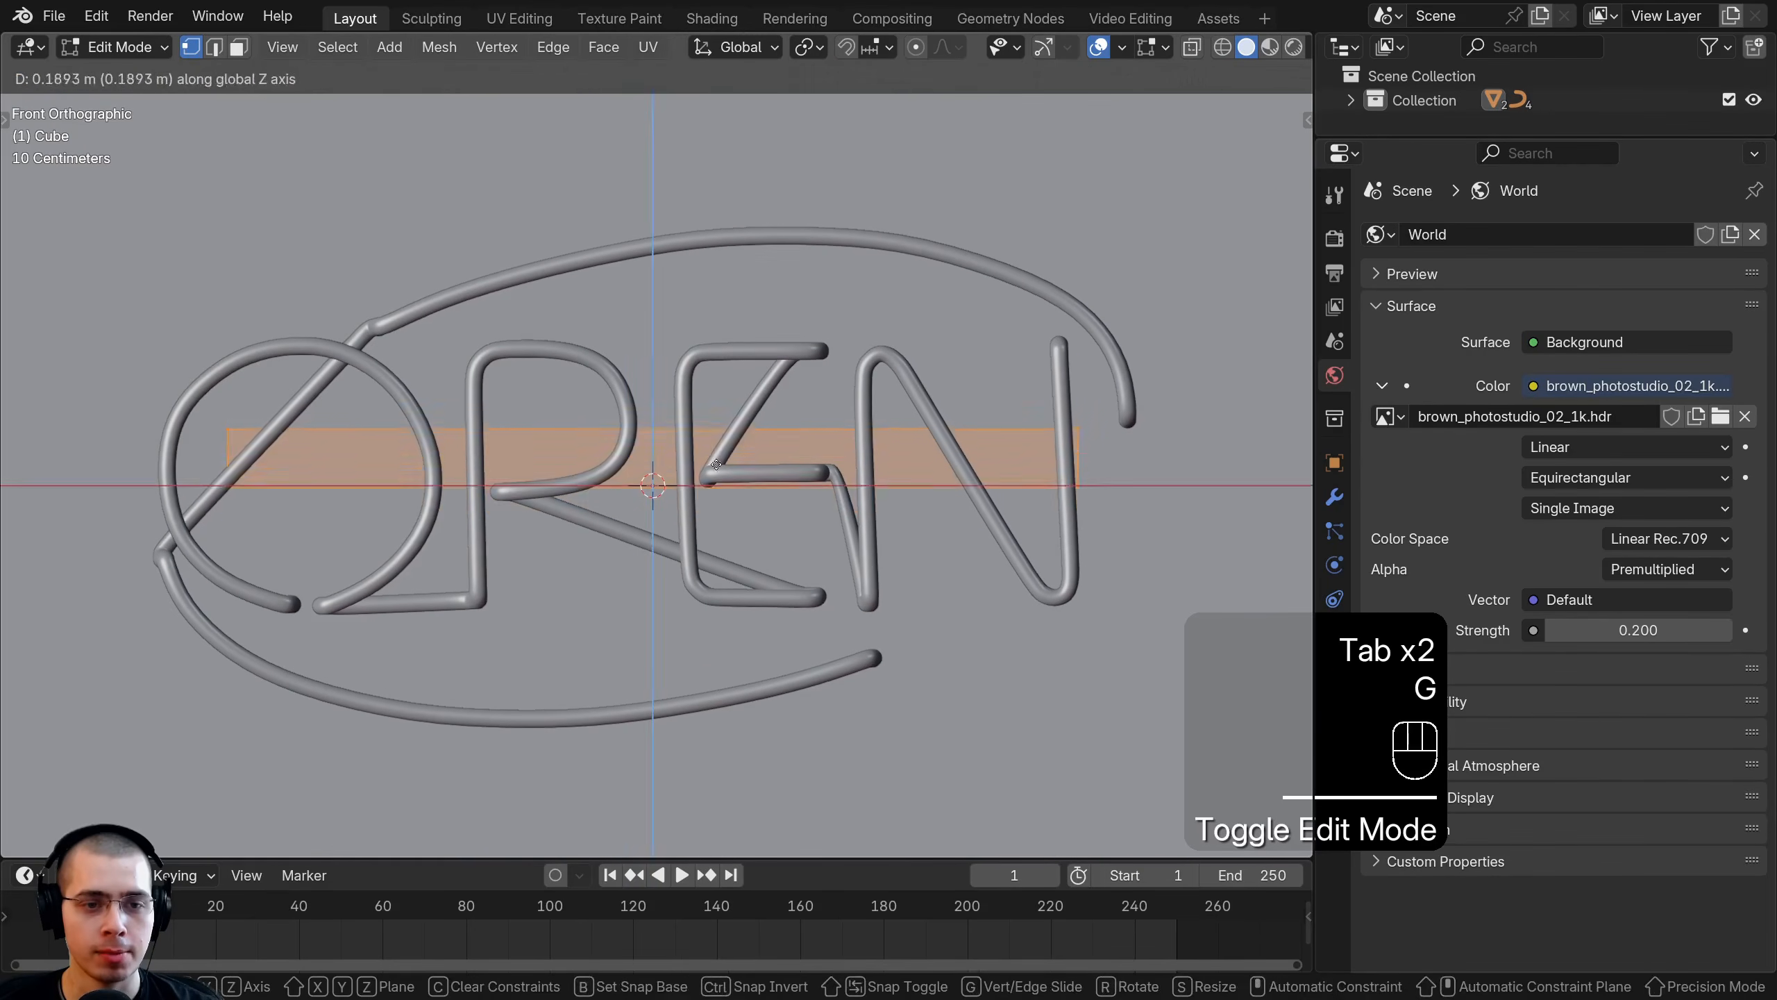
{"action": "left_click", "coordinate": [889, 468]}
Fine-tune the bar's mesh position so its right end lies behind the end of the upper border tube
{"action": "key", "text": "g"}
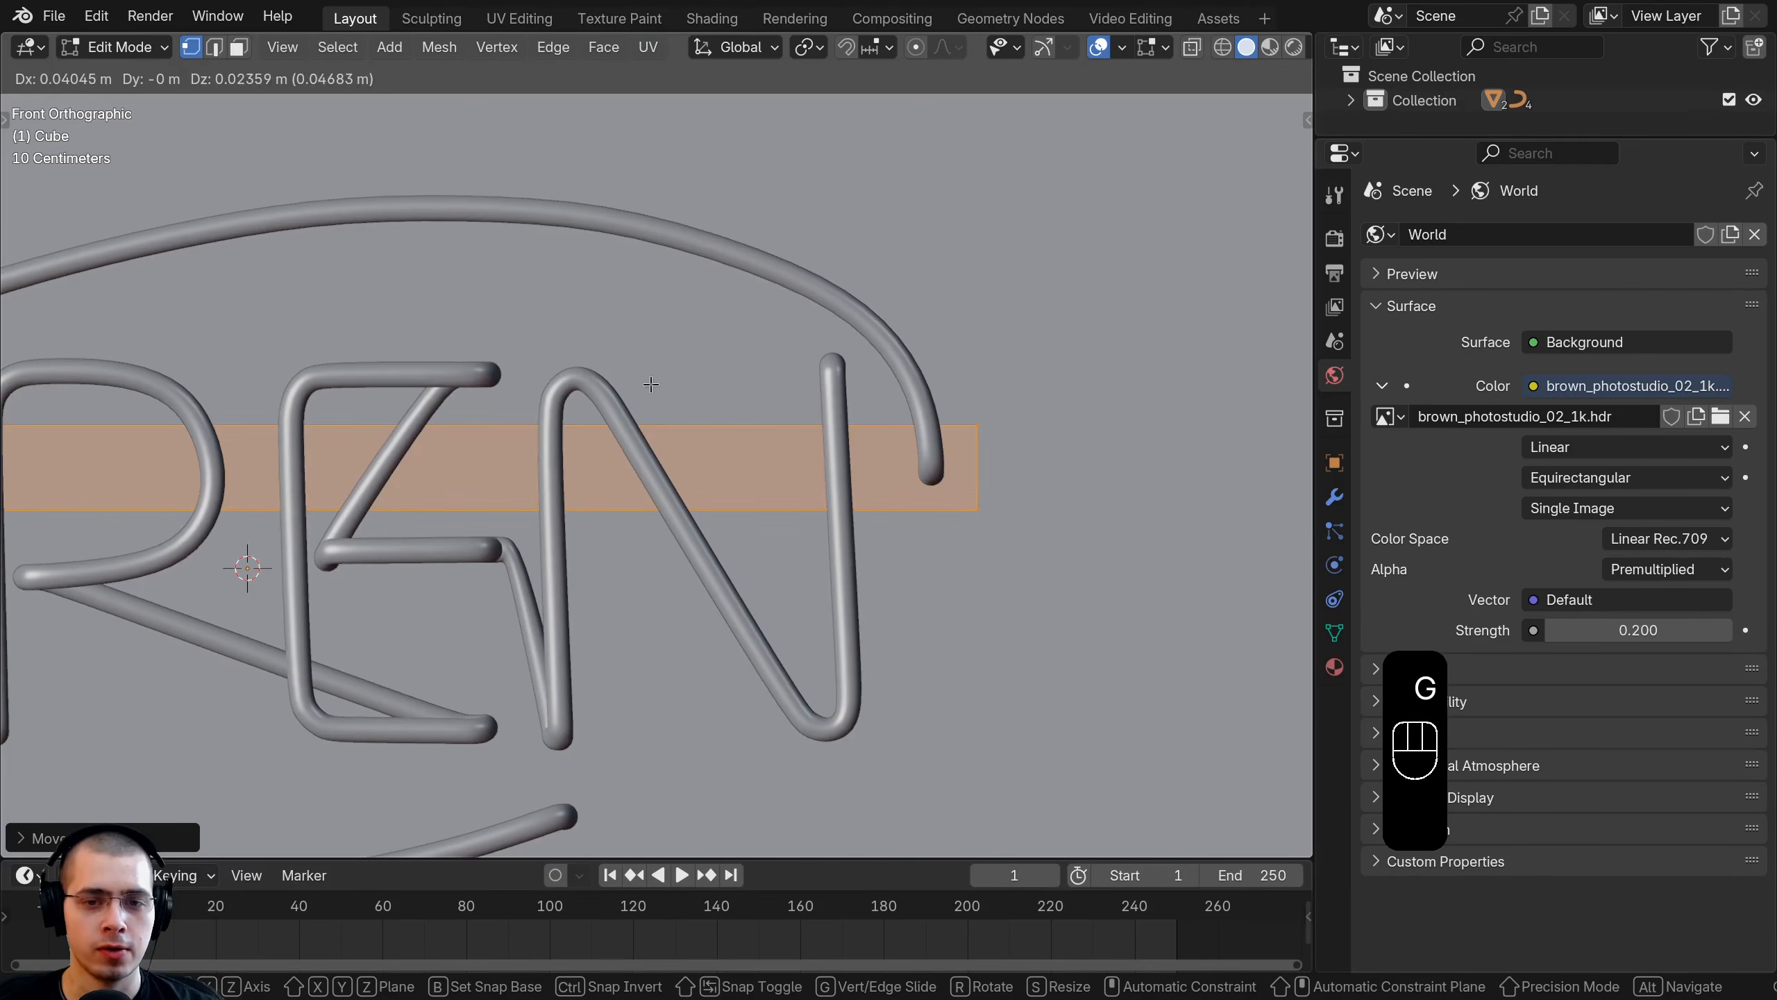
{"action": "left_click", "coordinate": [651, 385]}
{"action": "scroll", "coordinate": [650, 384], "scroll_direction": "up", "scroll_amount": 1}
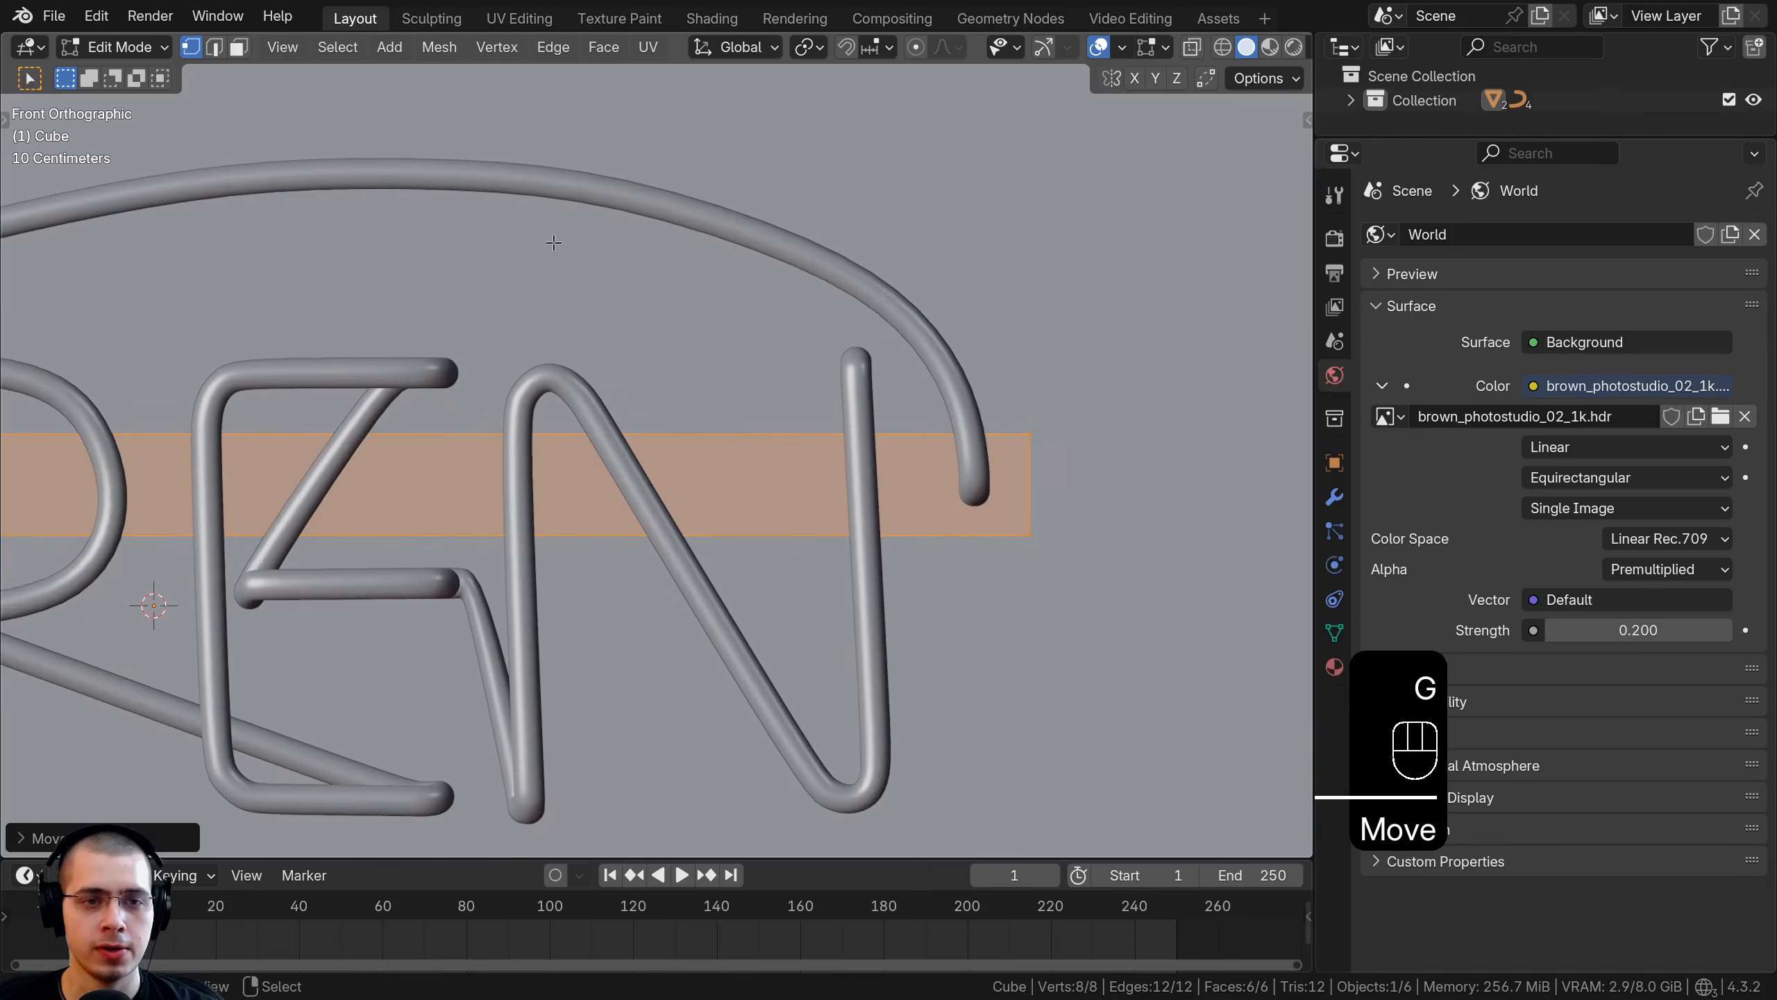
{"action": "middle_click_drag", "start_coordinate": [948, 392], "coordinate": [802, 333], "text": "shift"}
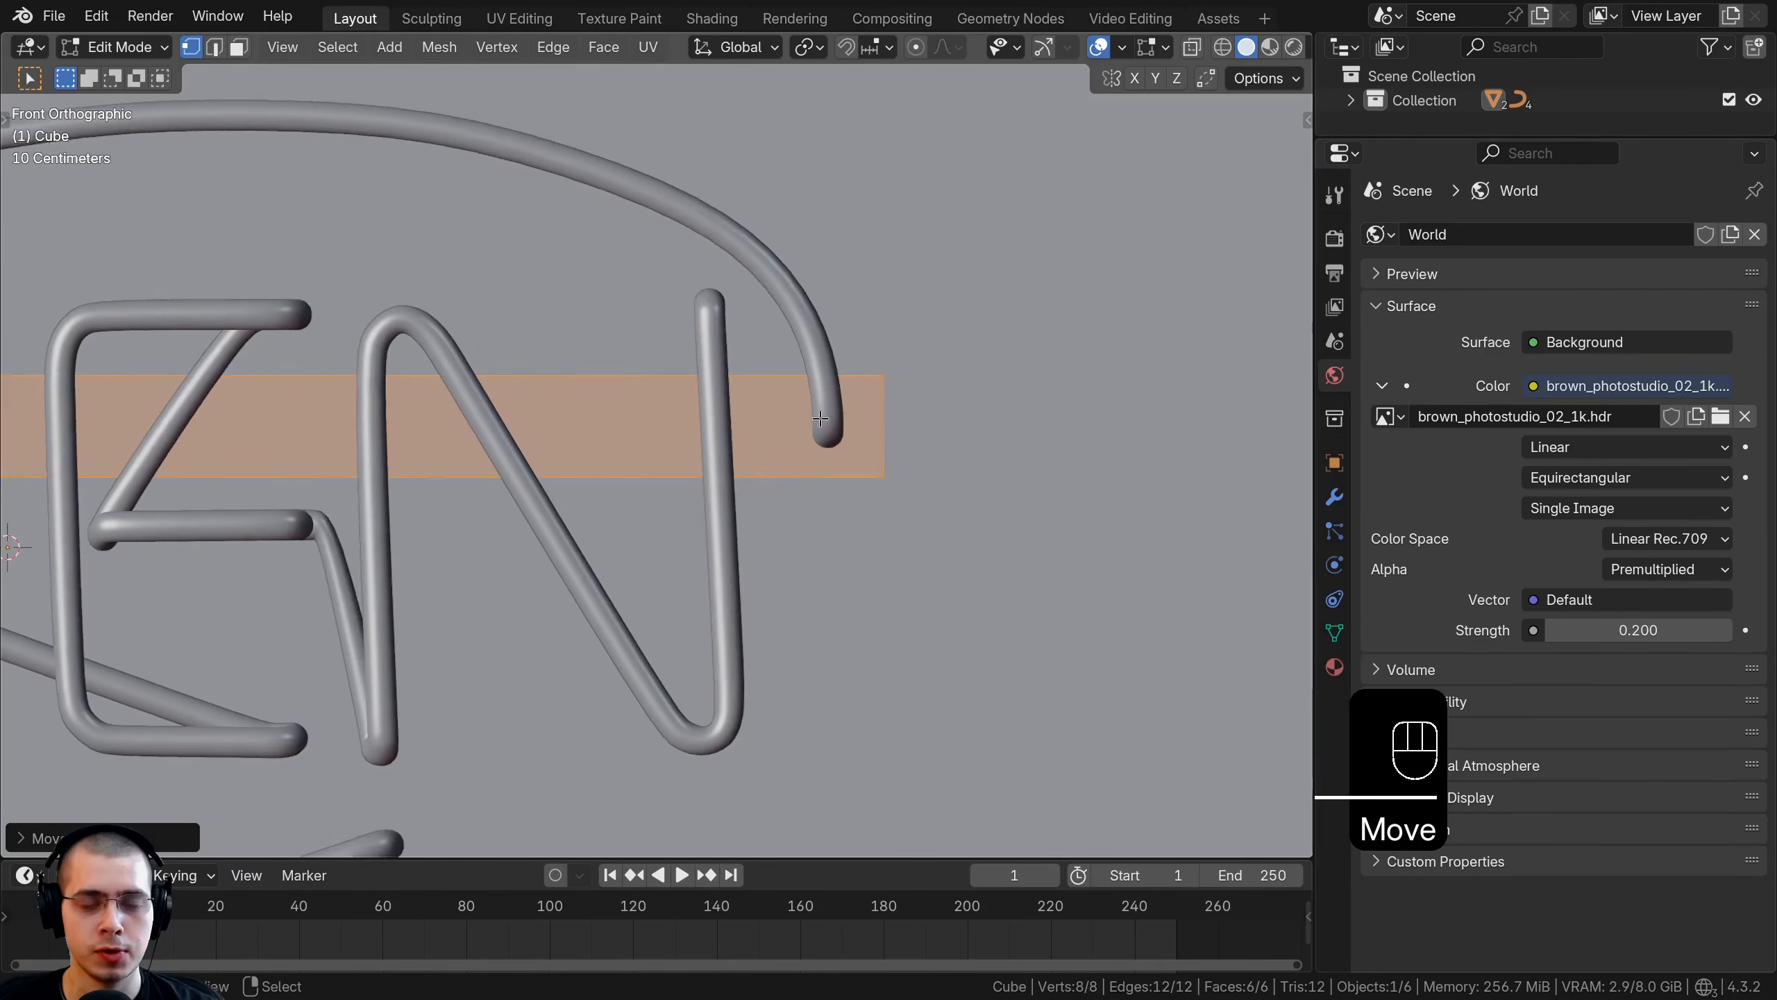
{"action": "scroll", "coordinate": [923, 433], "scroll_direction": "up", "scroll_amount": 4}
{"action": "key", "text": "g"}
{"action": "left_click", "coordinate": [1057, 417]}
{"action": "scroll", "coordinate": [699, 420], "scroll_direction": "down", "scroll_amount": 7}
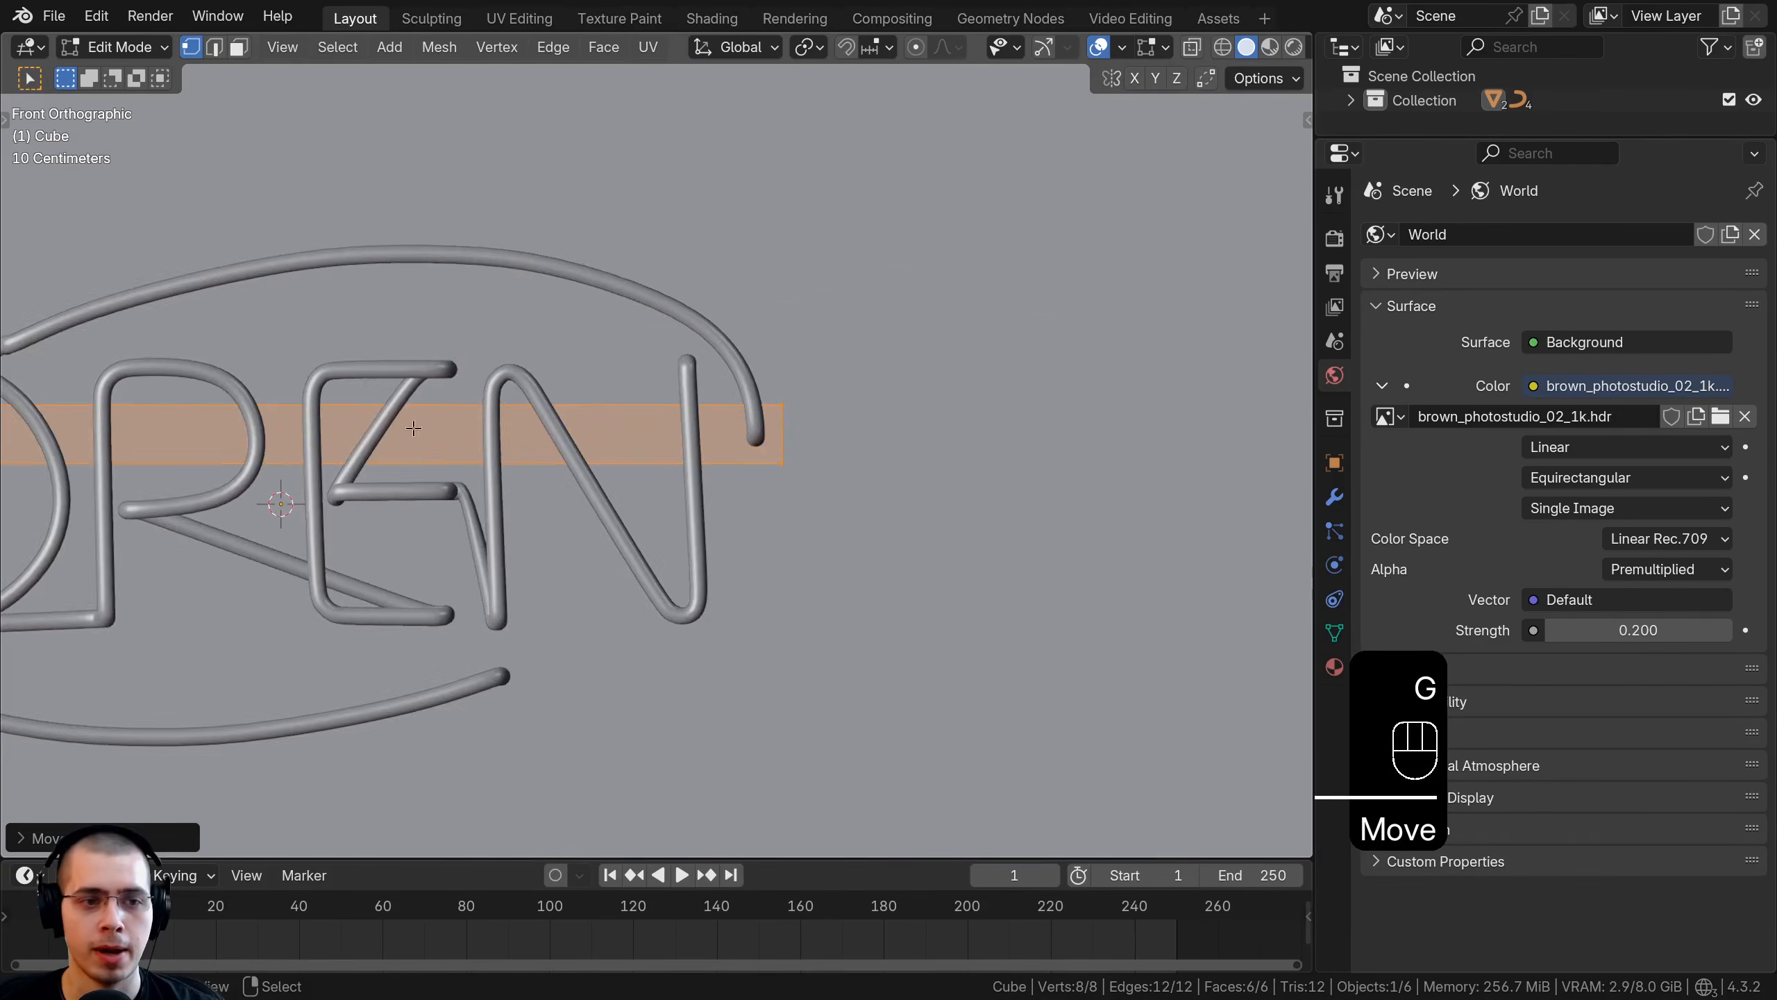
Duplicate the bar down along Z behind the end of the lower border tube, adjust its position and deselect everything
{"action": "scroll", "coordinate": [825, 268], "scroll_direction": "down", "scroll_amount": 2}
{"action": "middle_click_drag", "start_coordinate": [391, 420], "coordinate": [823, 378], "text": "shift"}
{"action": "key", "text": "shift+d"}
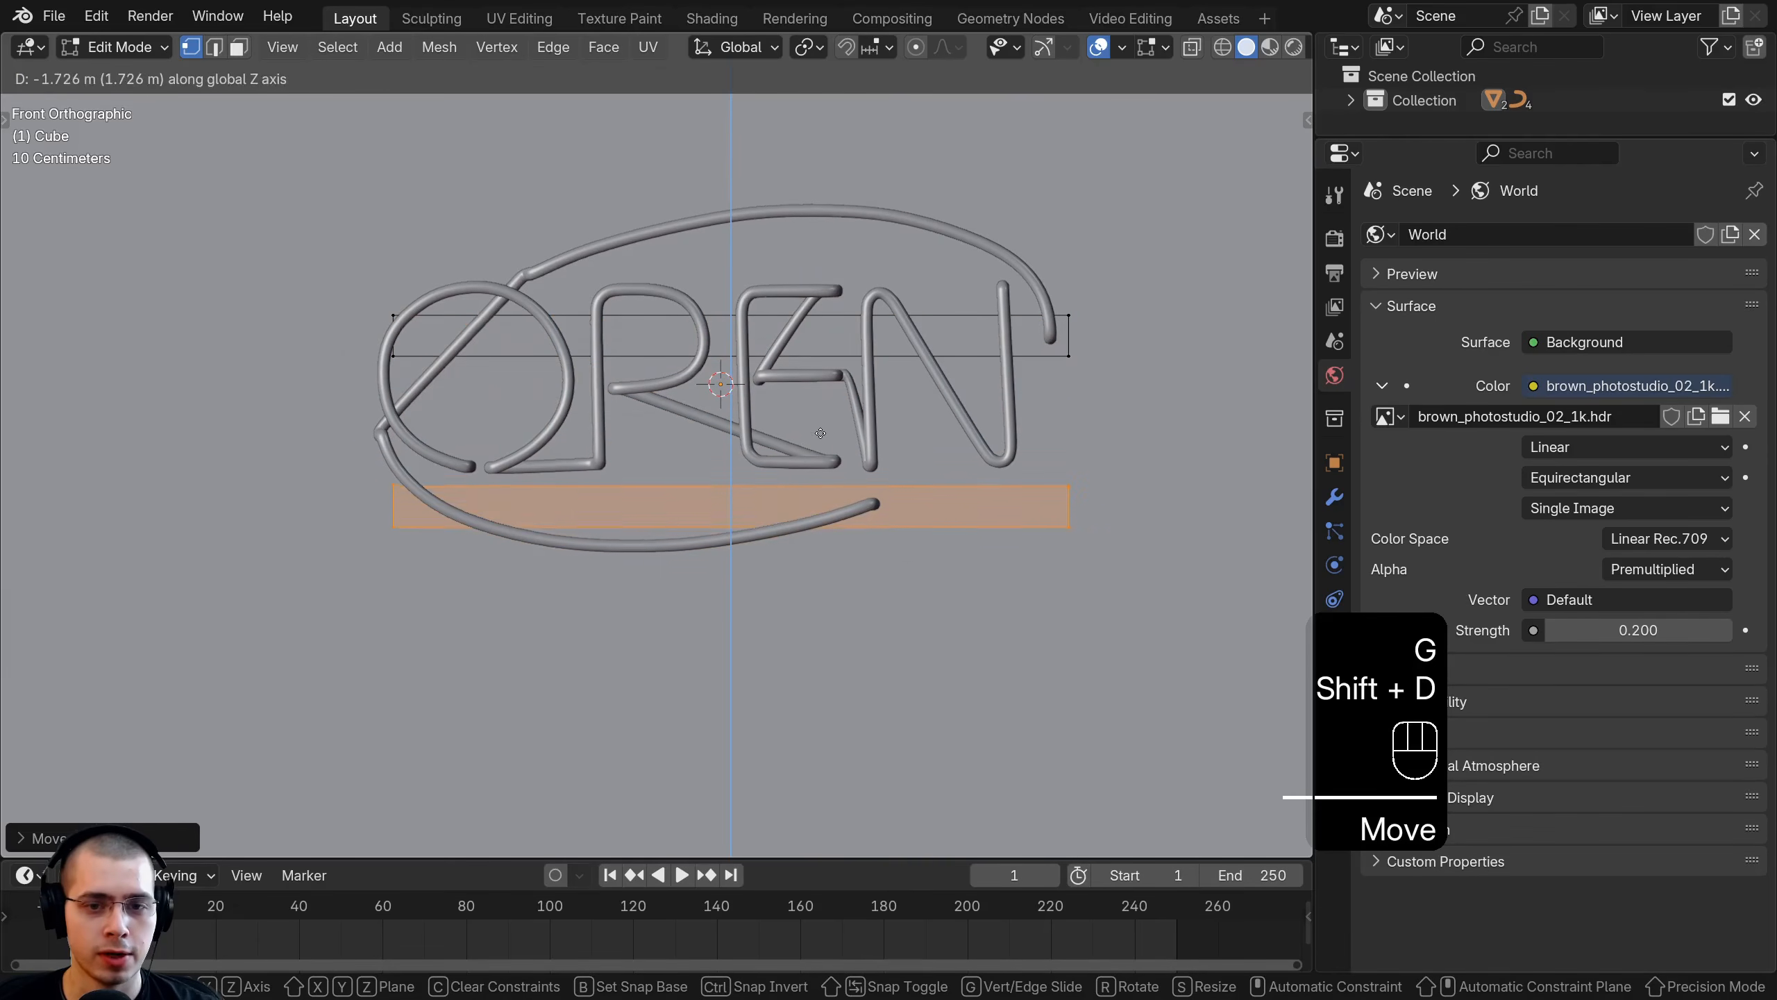
{"action": "left_click", "coordinate": [819, 428]}
{"action": "scroll", "coordinate": [804, 455], "scroll_direction": "up", "scroll_amount": 4}
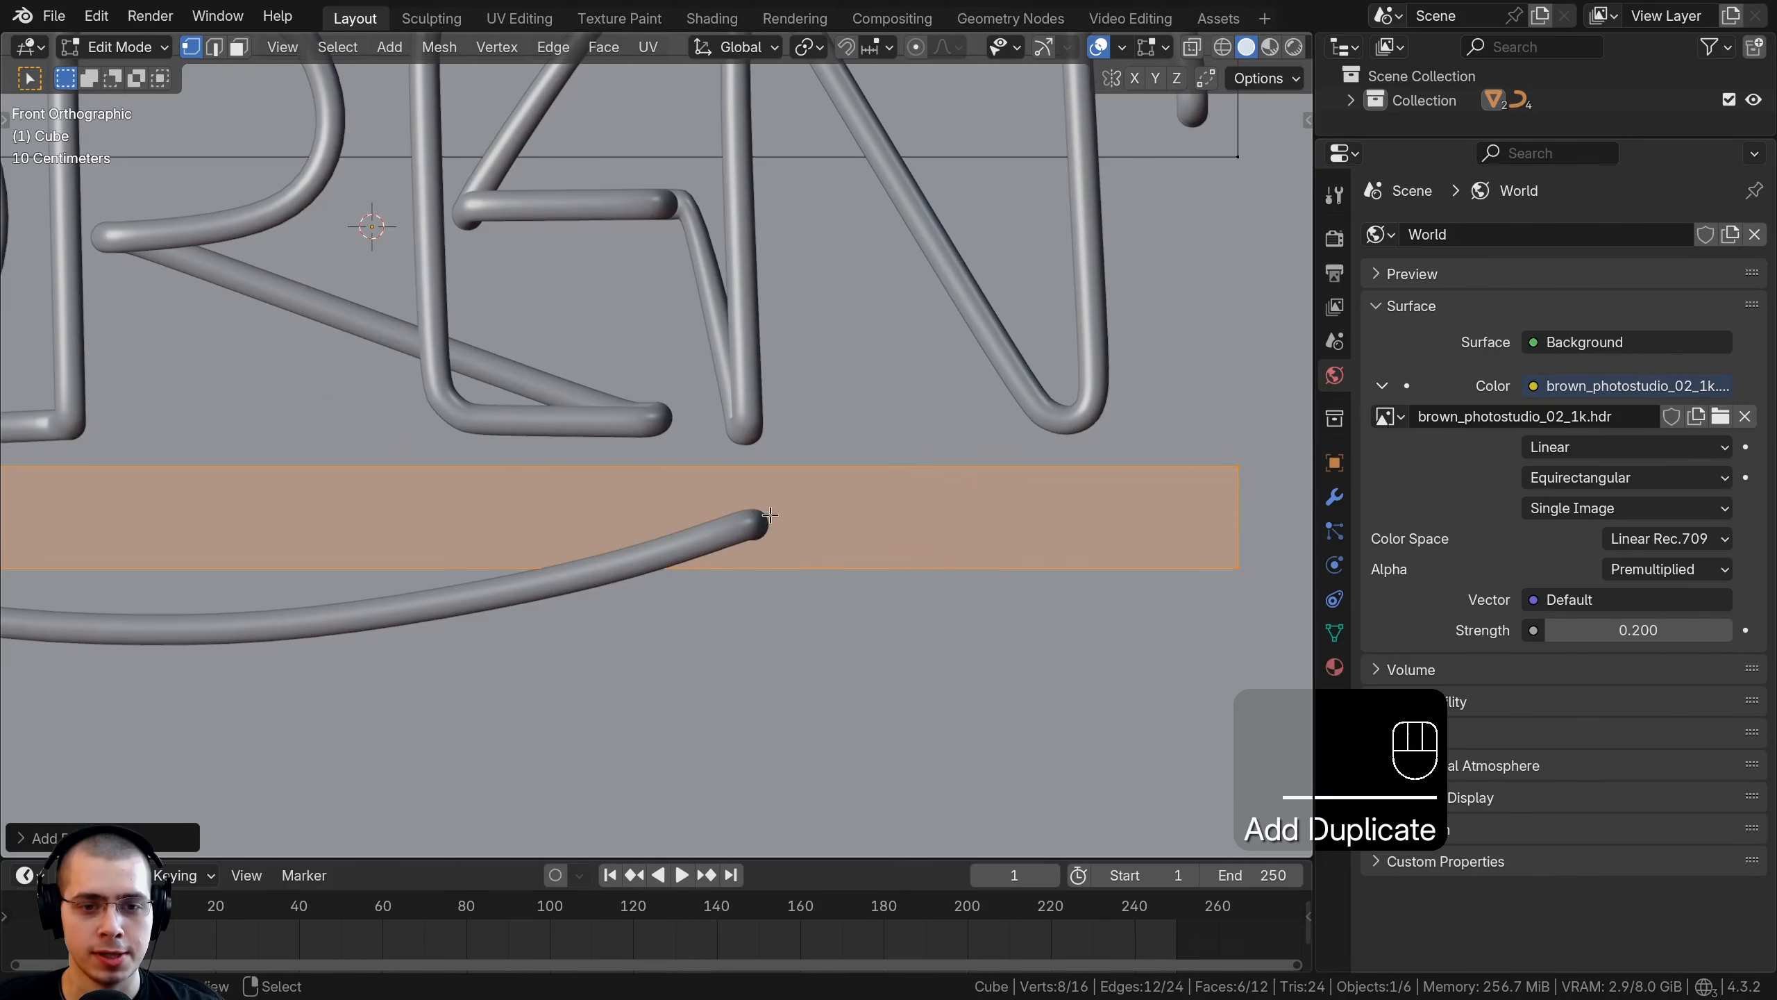
{"action": "key", "text": "g"}
{"action": "left_click", "coordinate": [770, 522]}
{"action": "scroll", "coordinate": [210, 393], "scroll_direction": "down", "scroll_amount": 4}
{"action": "middle_click_drag", "start_coordinate": [209, 421], "coordinate": [479, 424], "text": "shift"}
{"action": "key", "text": "a"}
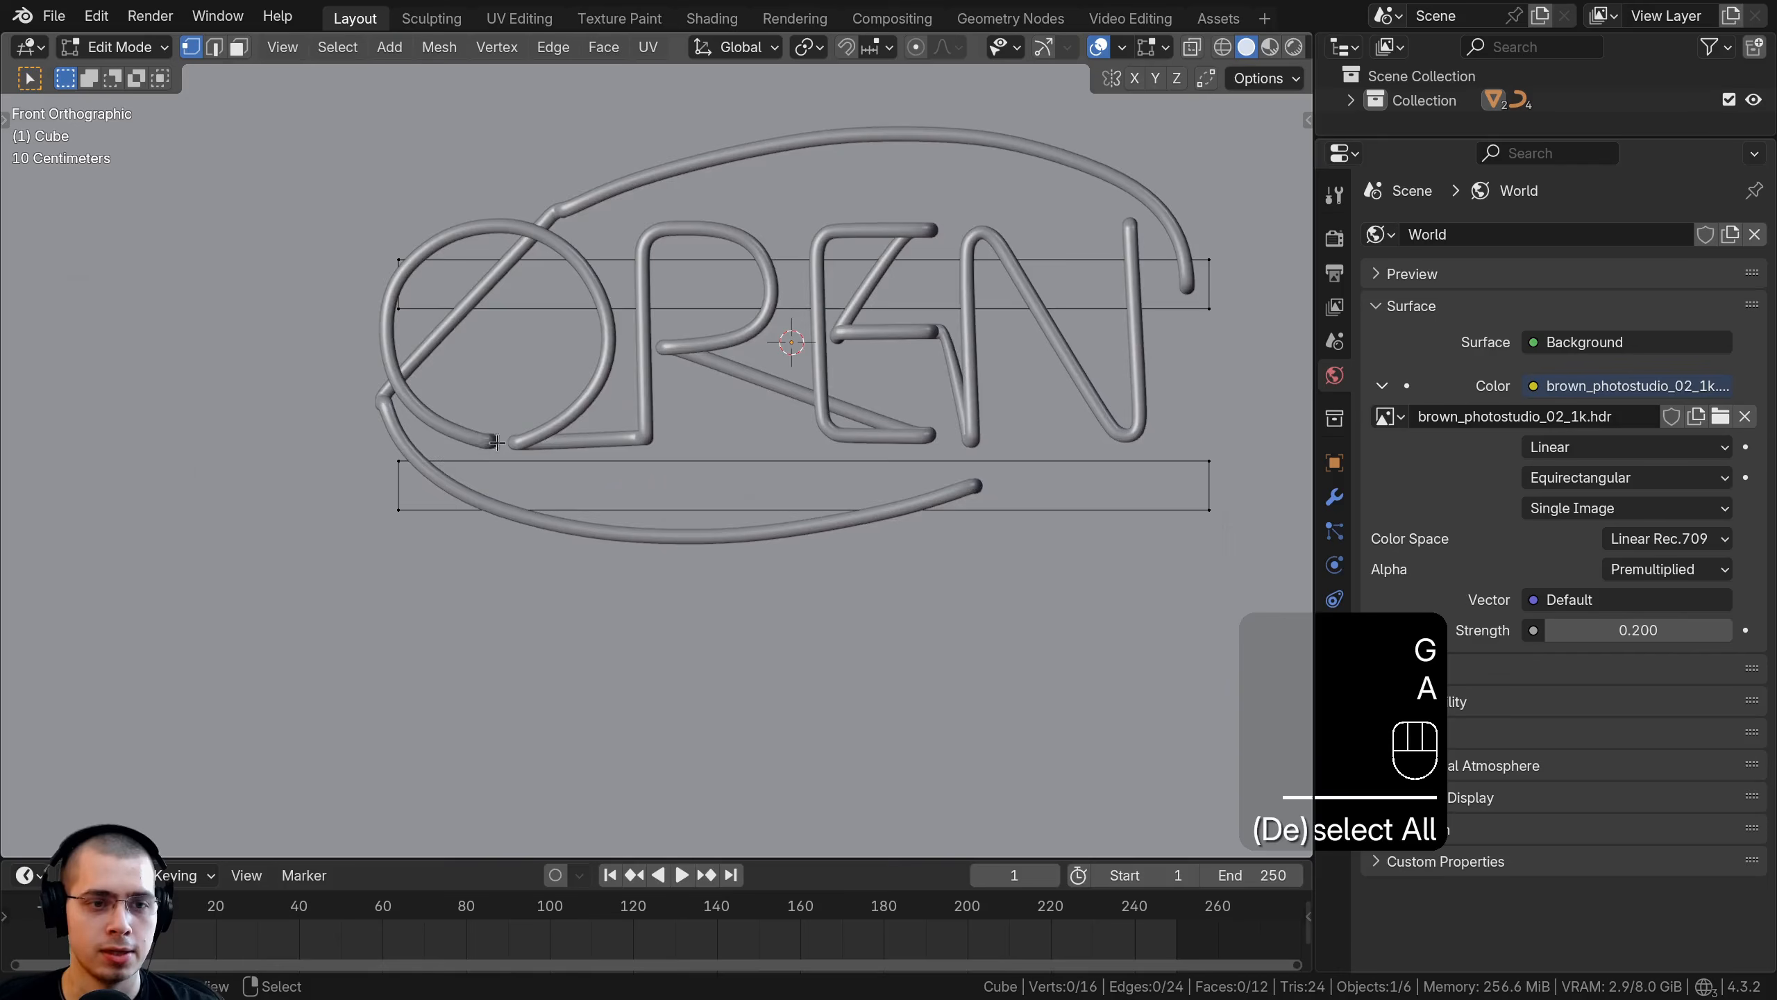
Return to Object Mode and hide the glass tubes and inner neon tubes of the OPEN letters
{"action": "key", "text": "Tab"}
{"action": "middle_click_drag", "start_coordinate": [689, 447], "coordinate": [939, 360]}
{"action": "key", "text": "Tab"}
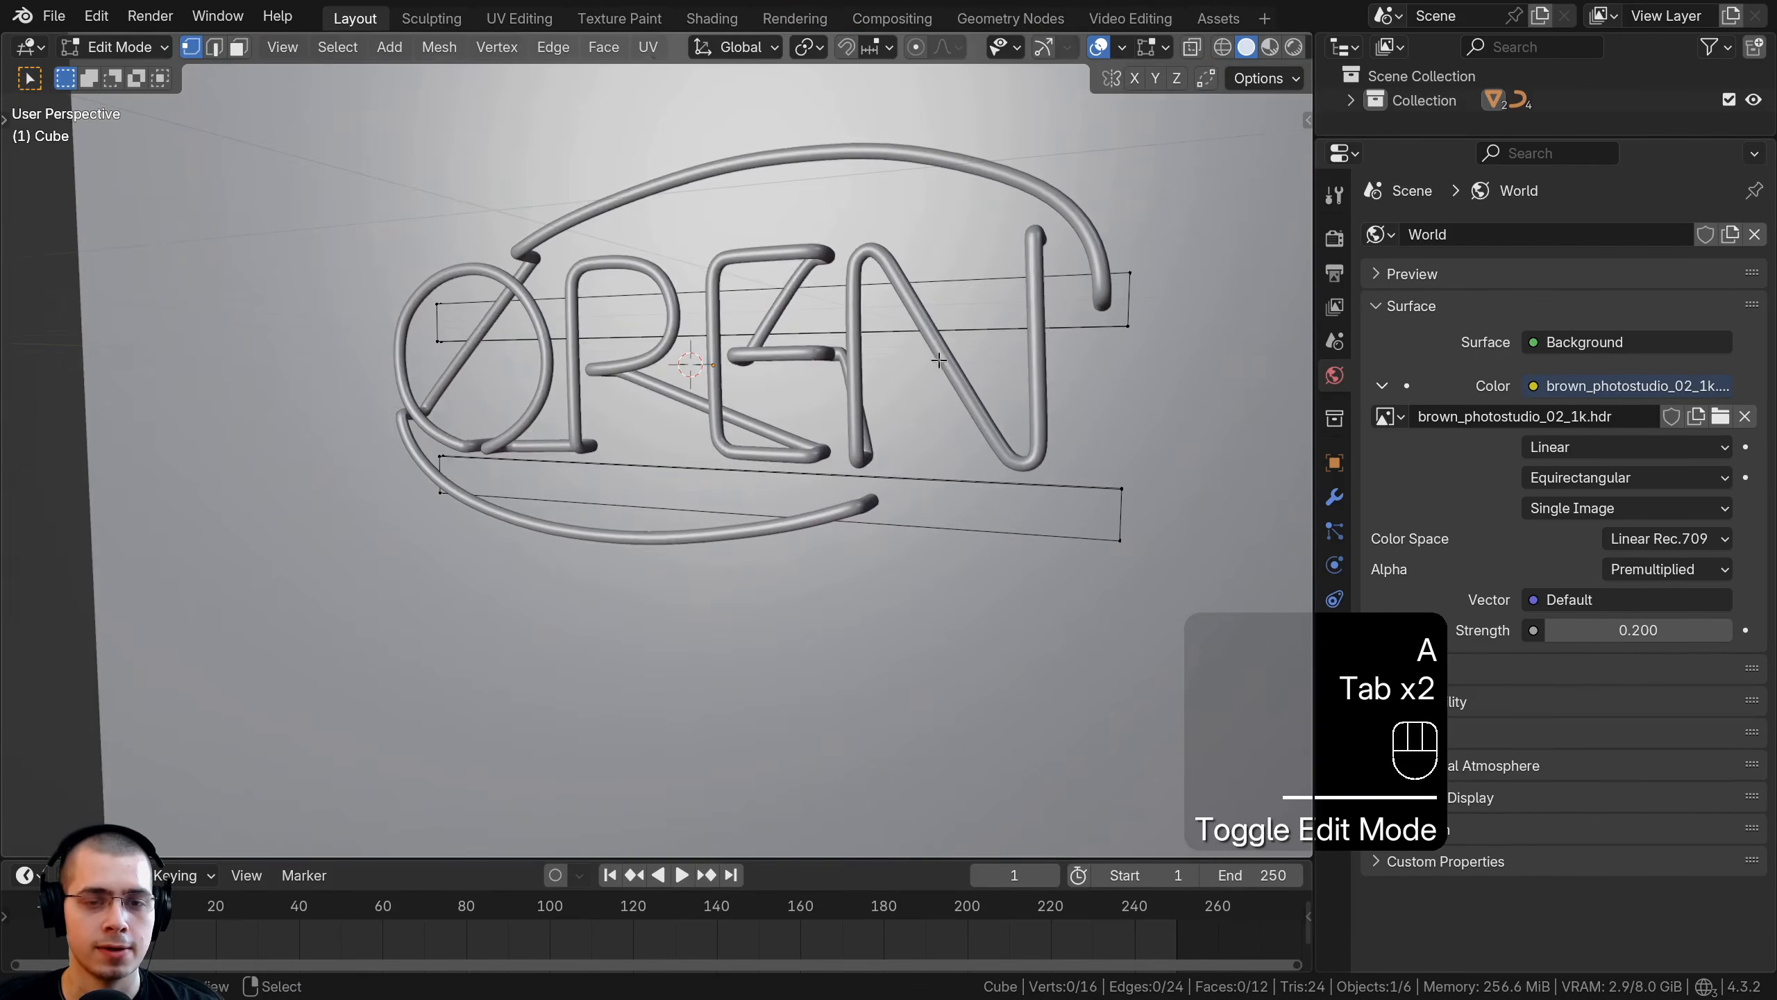
{"action": "key", "text": "Tab"}
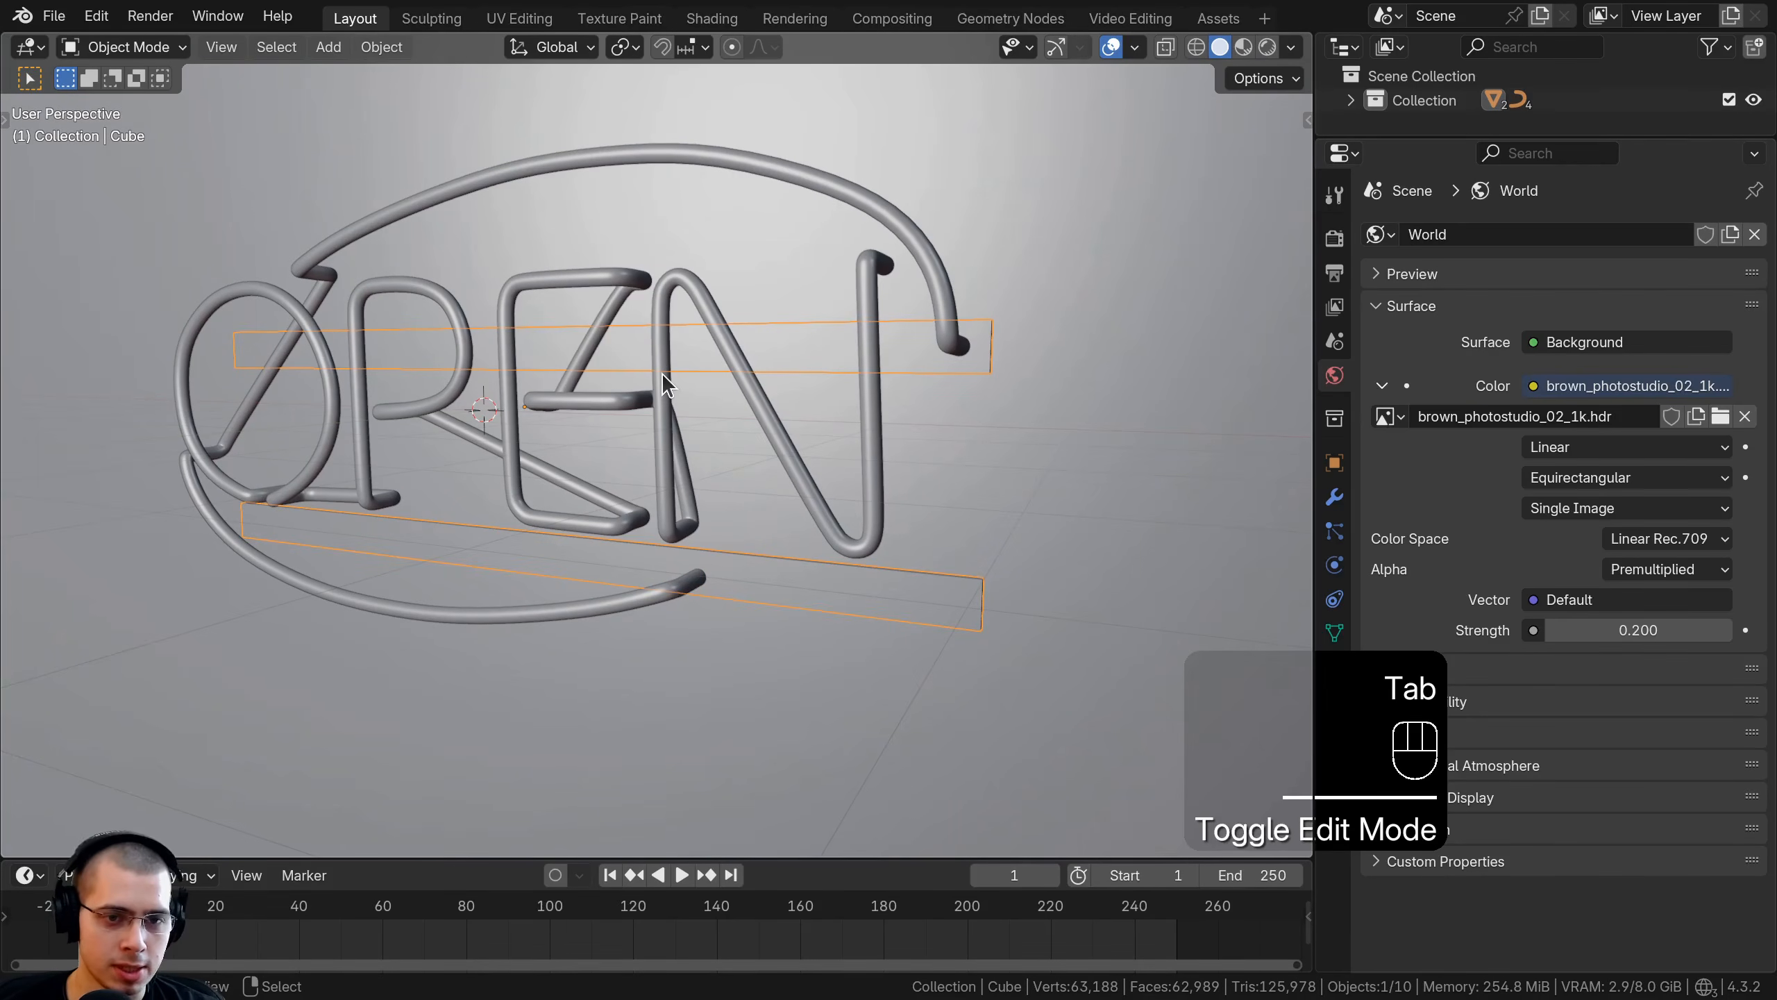
{"action": "left_click", "coordinate": [661, 372]}
{"action": "key", "text": "h"}
{"action": "left_click", "coordinate": [662, 372]}
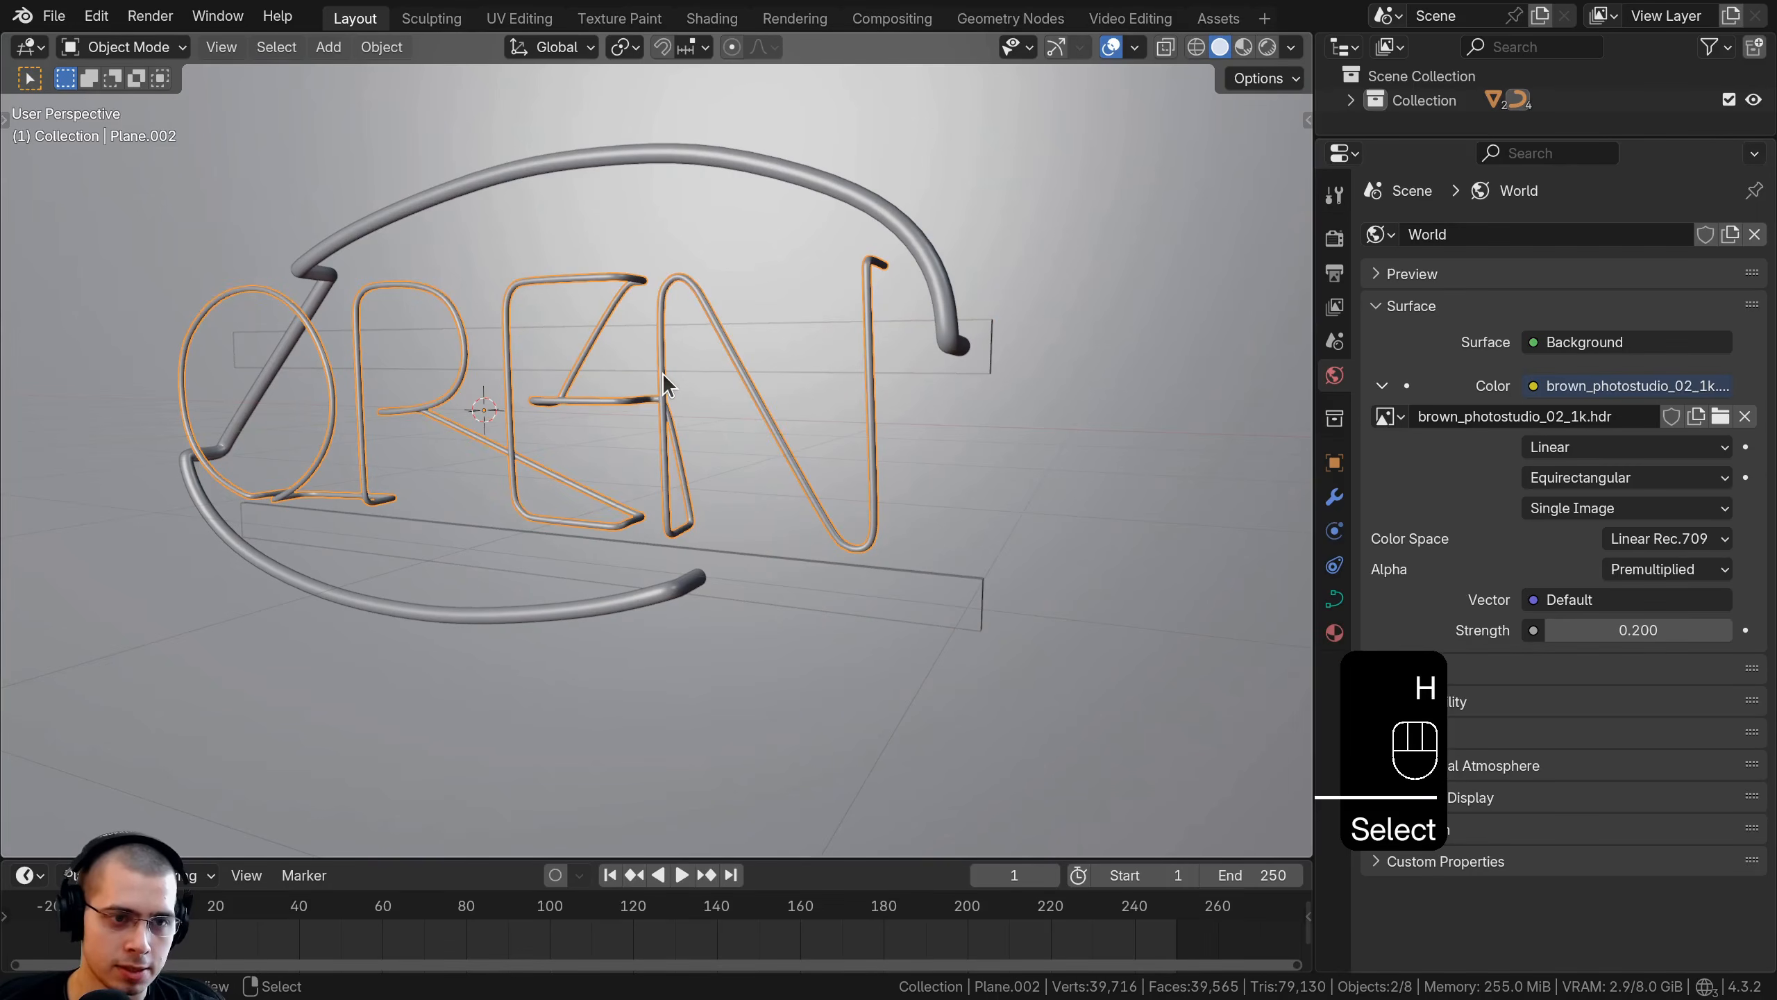
{"action": "key", "text": "h"}
{"action": "middle_click_drag", "start_coordinate": [661, 372], "coordinate": [787, 444], "text": "shift"}
{"action": "scroll", "coordinate": [325, 285], "scroll_direction": "up", "scroll_amount": 2}
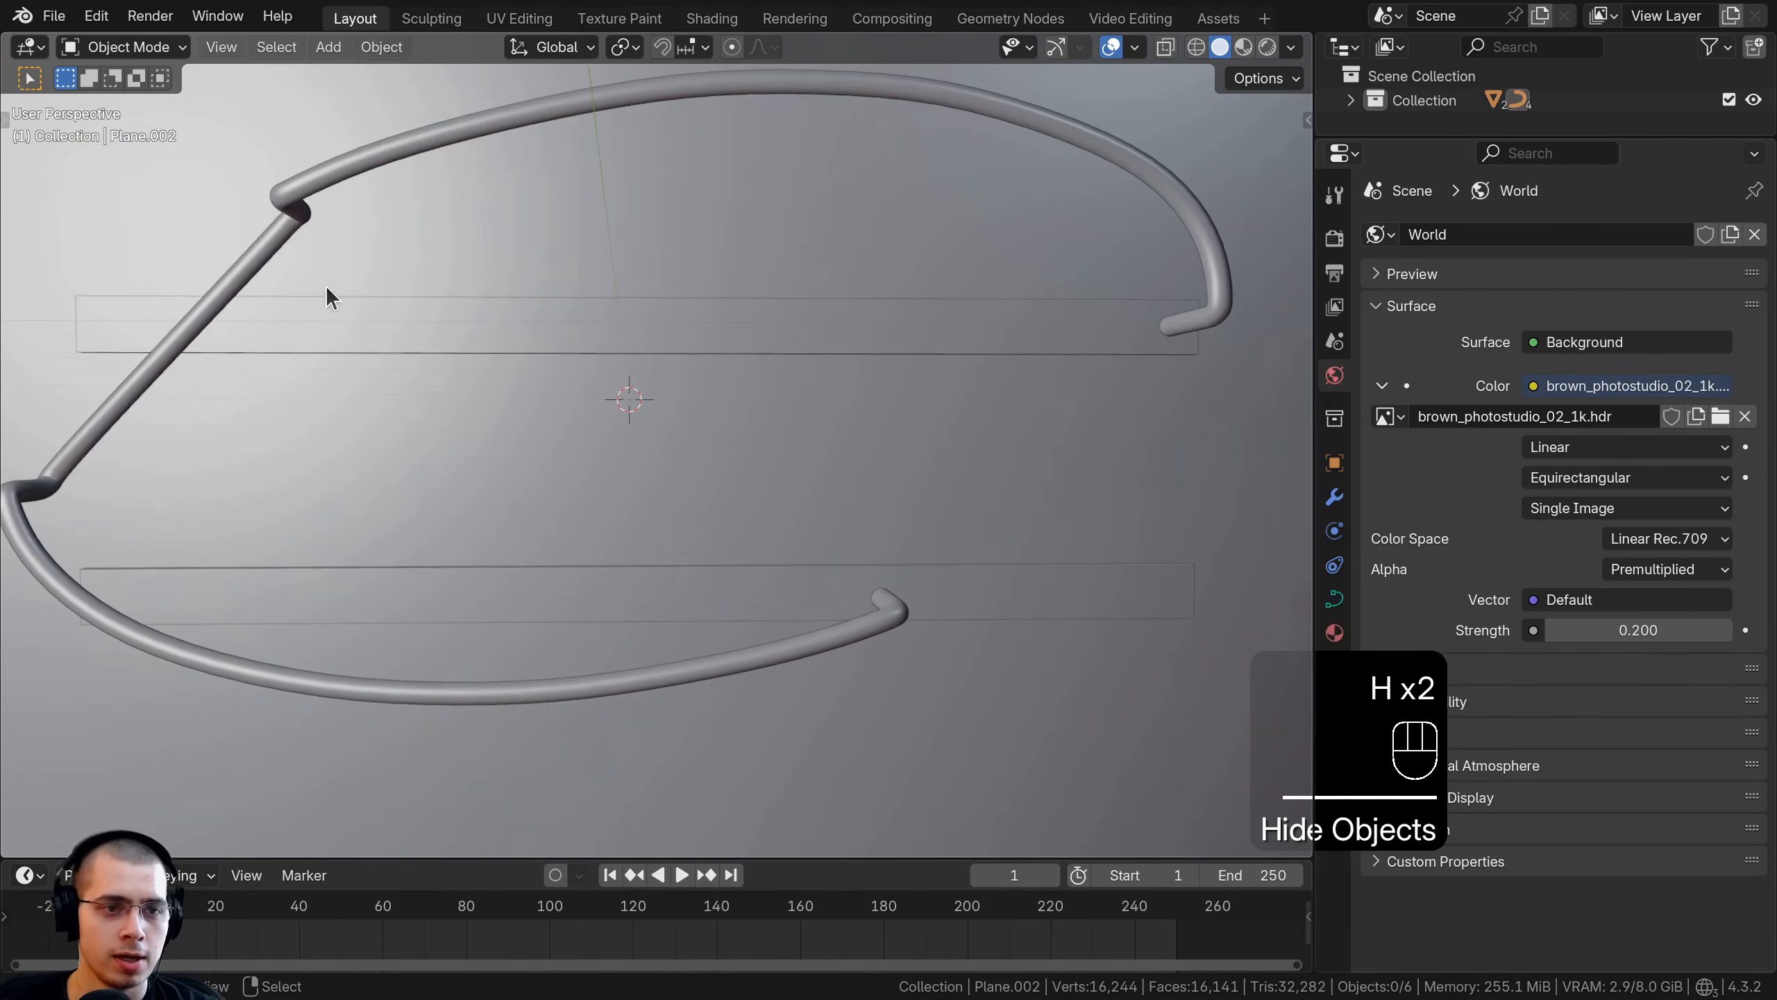
In the bars' mesh, duplicate the lower bar into the gap between both bars and rotate the copy 90 degrees to stand vertical
{"action": "left_click", "coordinate": [298, 315]}
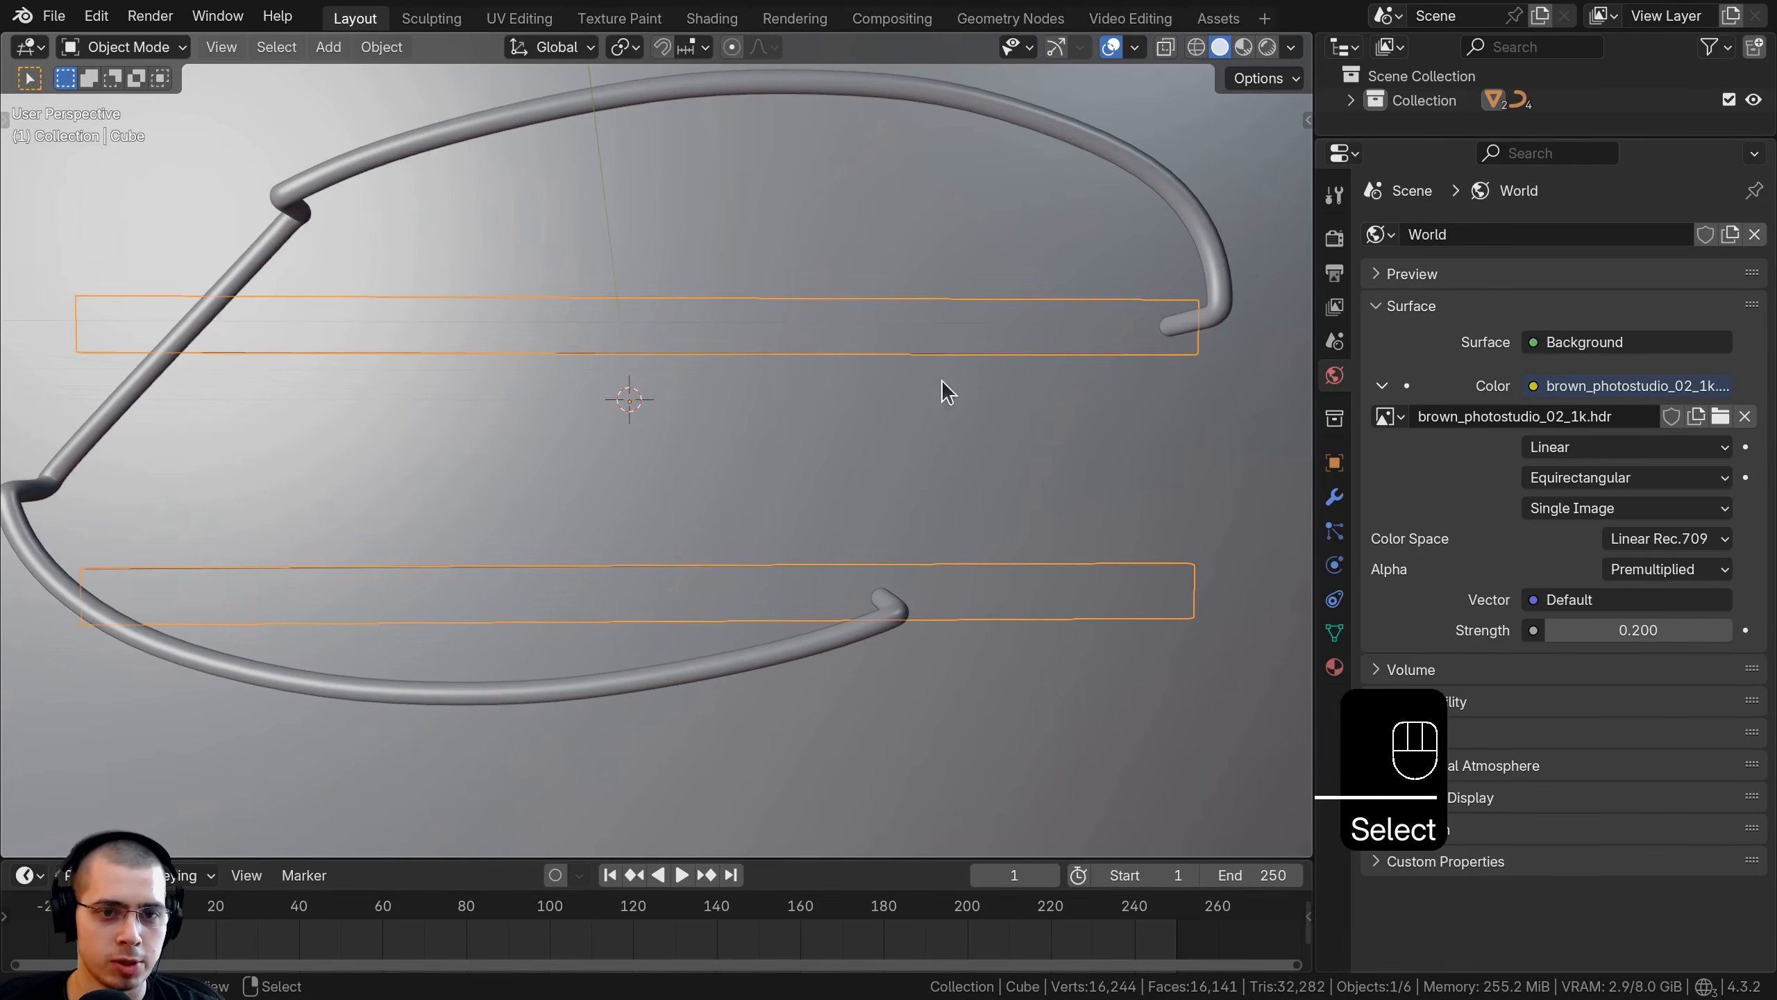
{"action": "scroll", "coordinate": [620, 382], "scroll_direction": "down", "scroll_amount": 2}
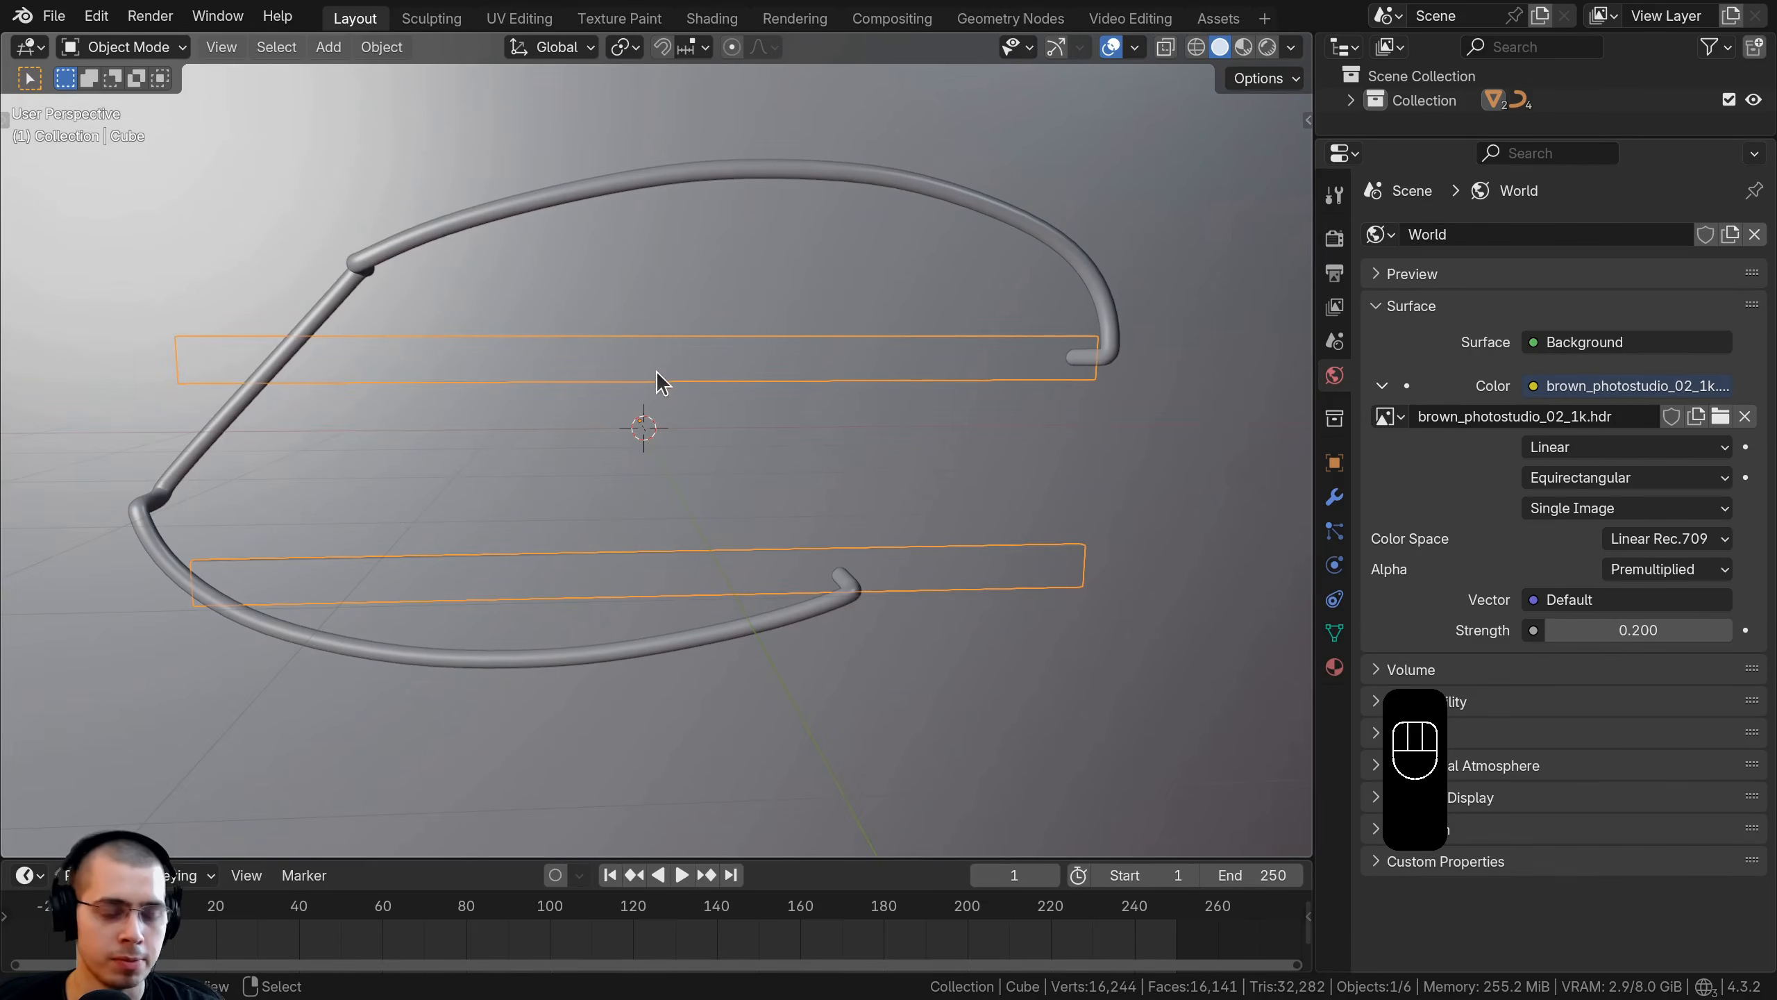
{"action": "key", "text": "Tab"}
{"action": "middle_click_drag", "start_coordinate": [851, 463], "coordinate": [848, 448]}
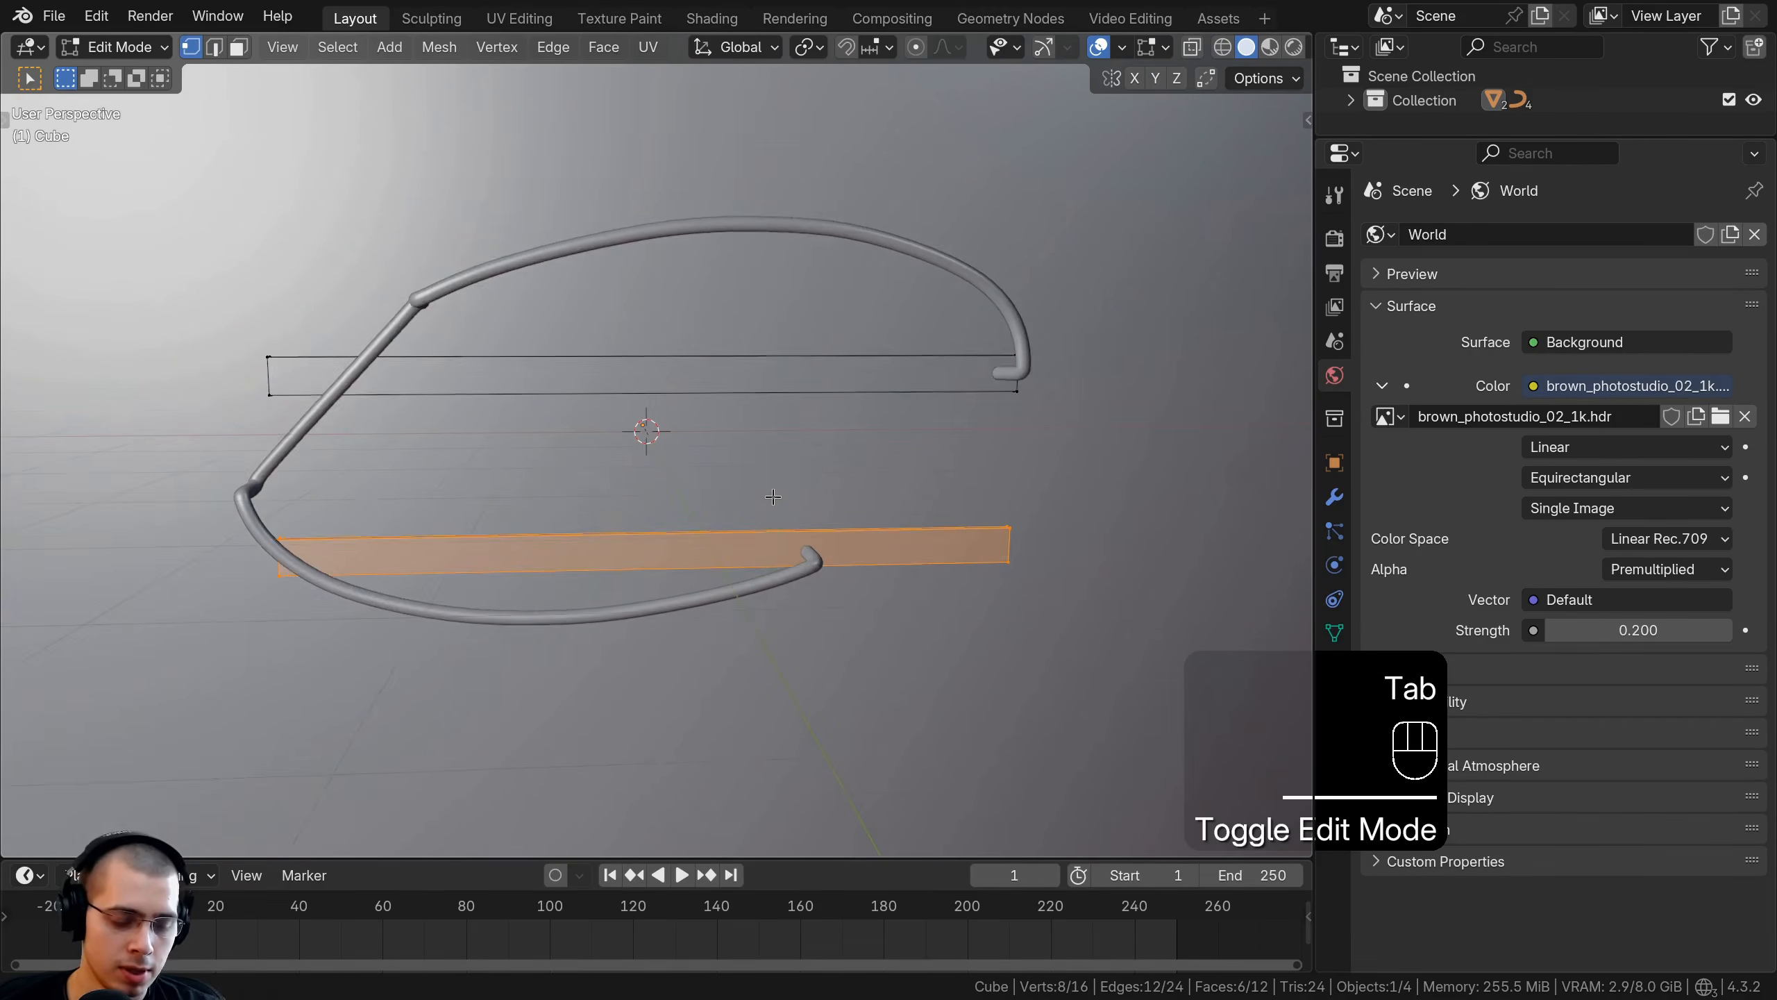
{"action": "key", "text": "shift+d"}
{"action": "left_click", "coordinate": [846, 357]}
{"action": "key", "text": "r"}
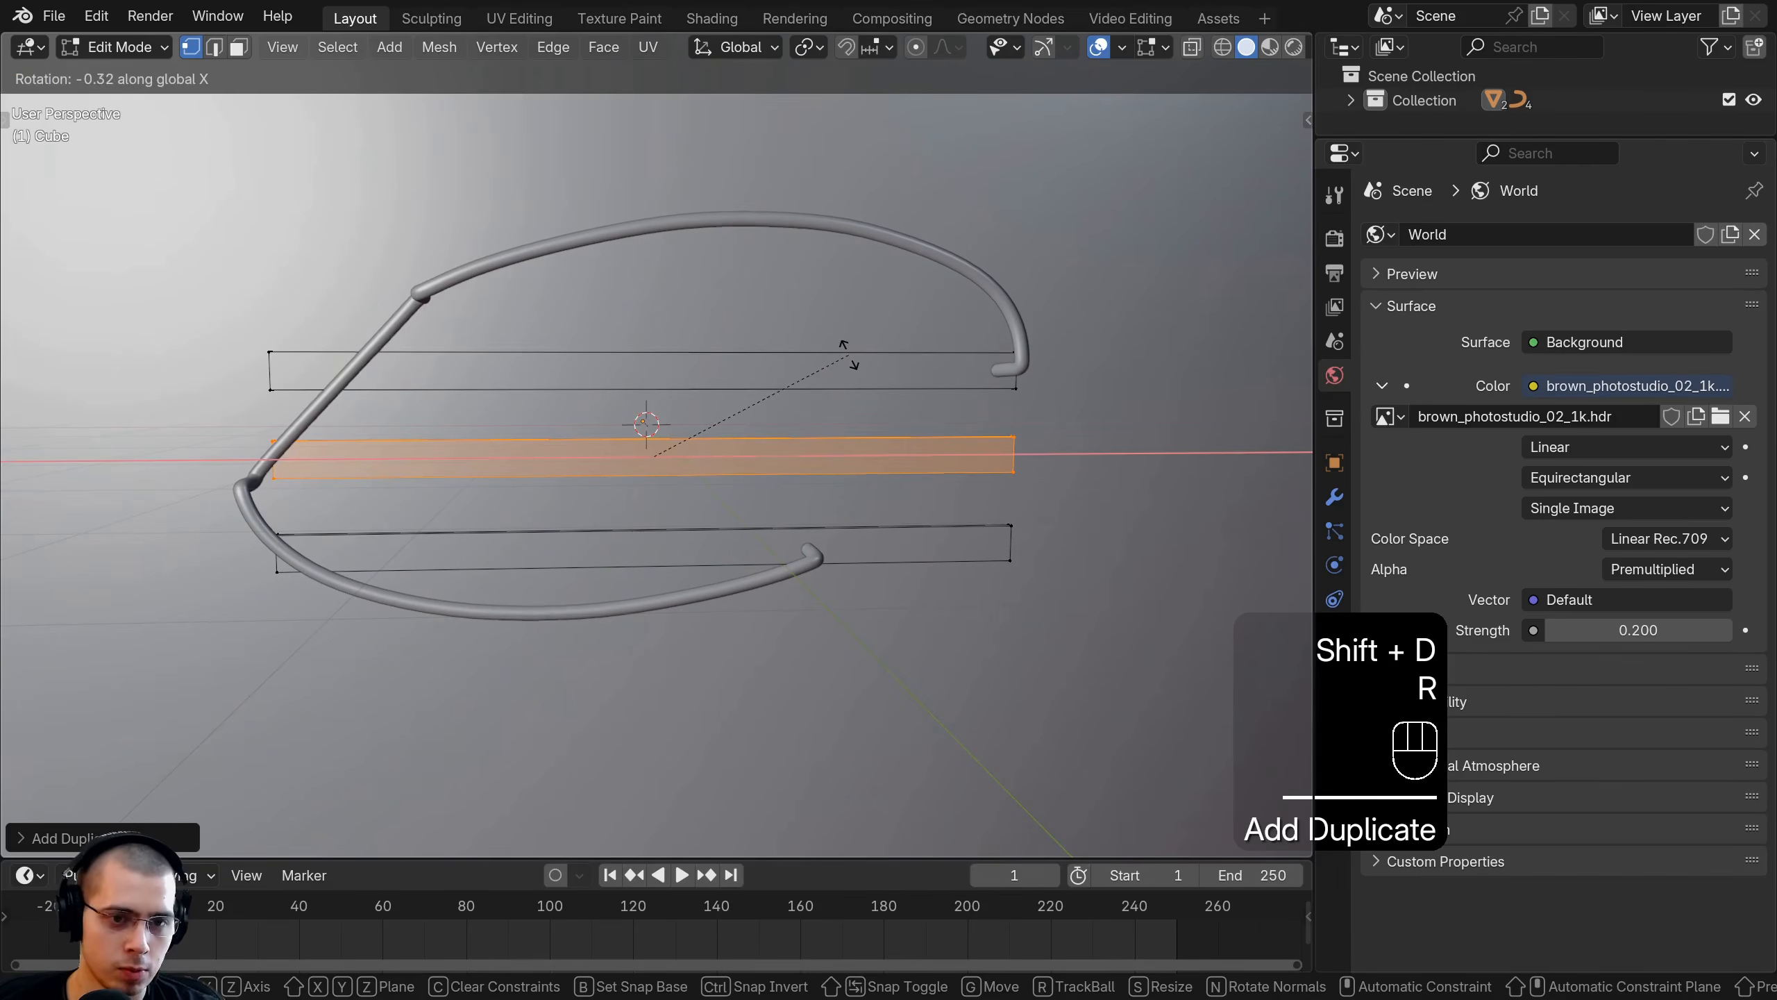
{"action": "type", "text": "90"}
{"action": "key", "text": "Return"}
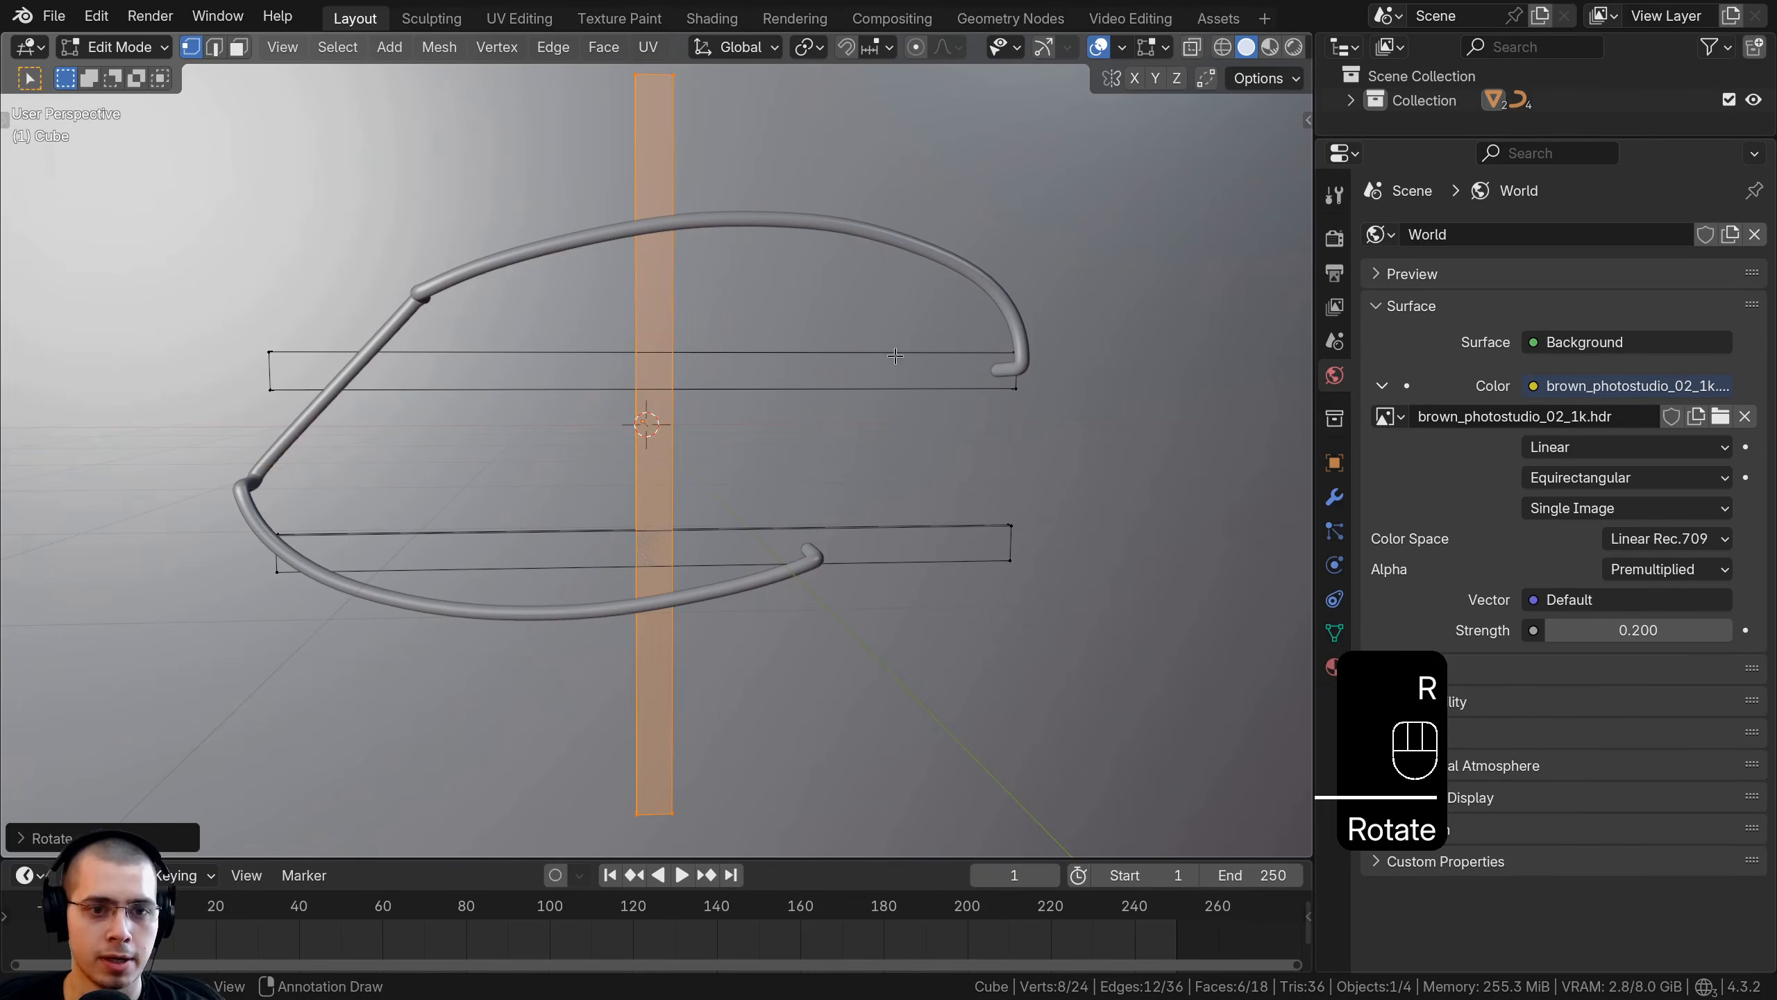
Shorten the vertical bar along Z to span the two horizontal bars and thin it along Y to about 0.86
{"action": "key", "text": "s"}
{"action": "key", "text": "z"}
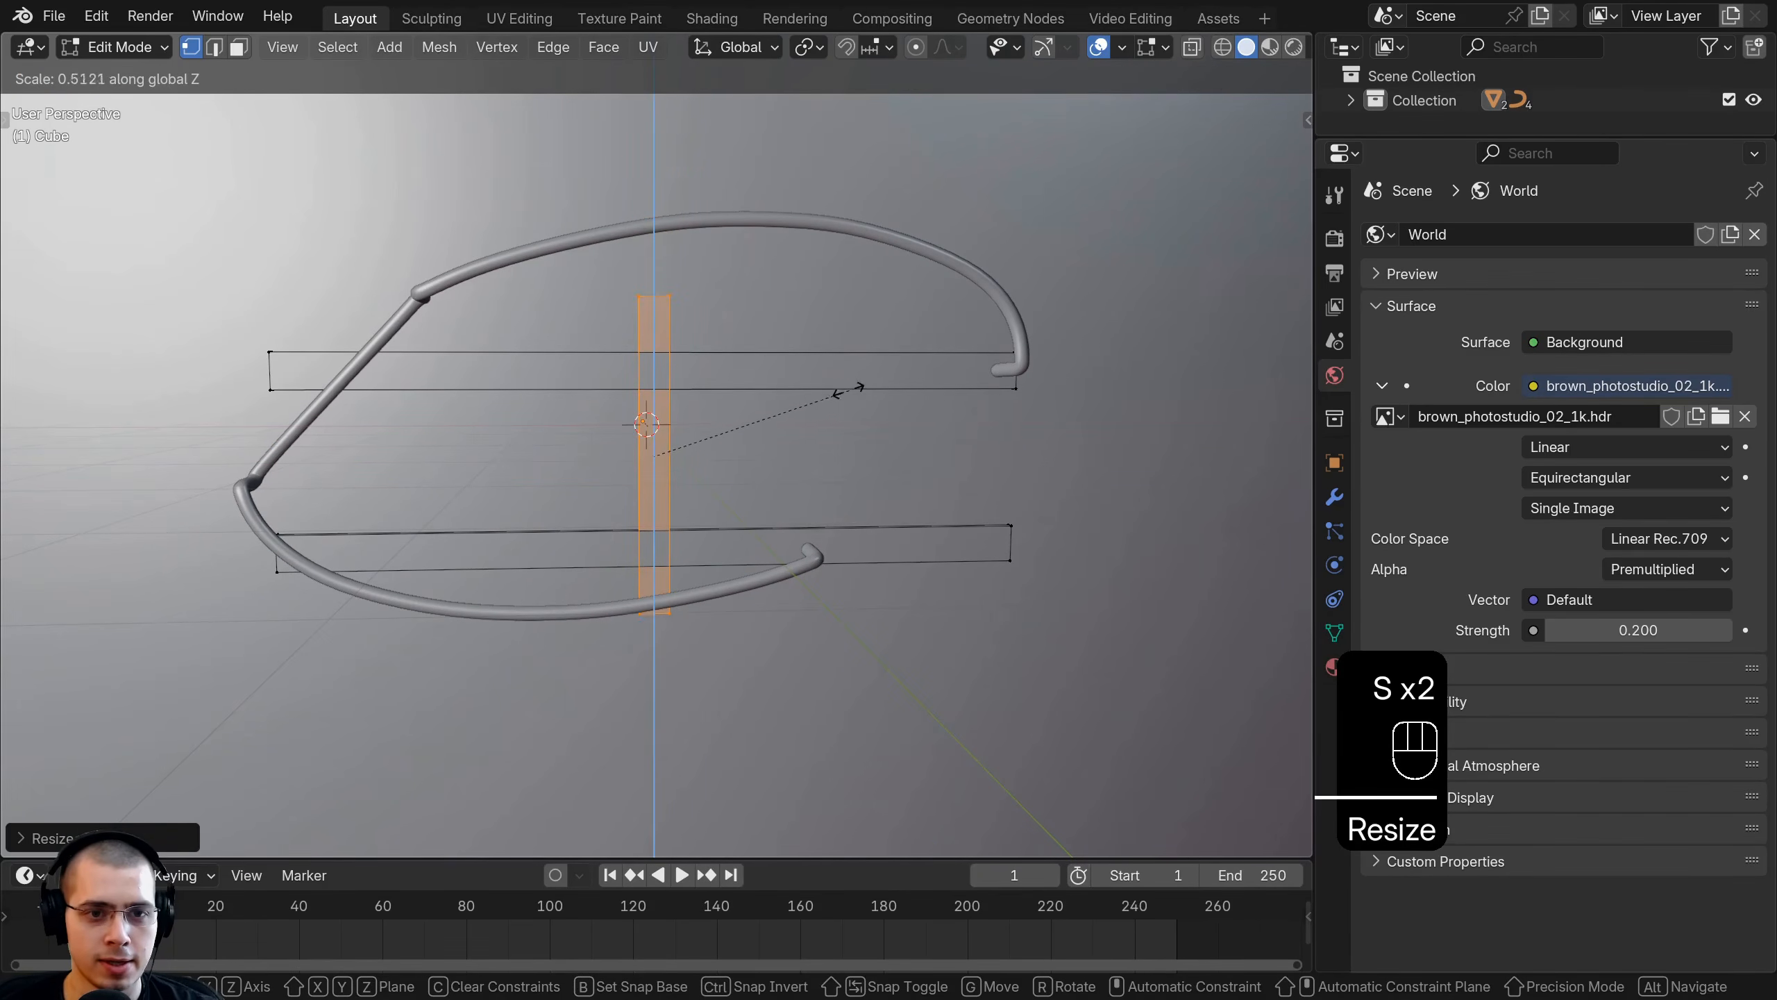
{"action": "left_click", "coordinate": [758, 407]}
{"action": "middle_click_drag", "start_coordinate": [758, 407], "coordinate": [1007, 504]}
{"action": "scroll", "coordinate": [1014, 518], "scroll_direction": "up", "scroll_amount": 3}
{"action": "middle_click_drag", "start_coordinate": [1021, 532], "coordinate": [1042, 574], "text": "shift"}
{"action": "scroll", "coordinate": [1042, 574], "scroll_direction": "up", "scroll_amount": 2}
{"action": "key", "text": "s"}
{"action": "key", "text": "y"}
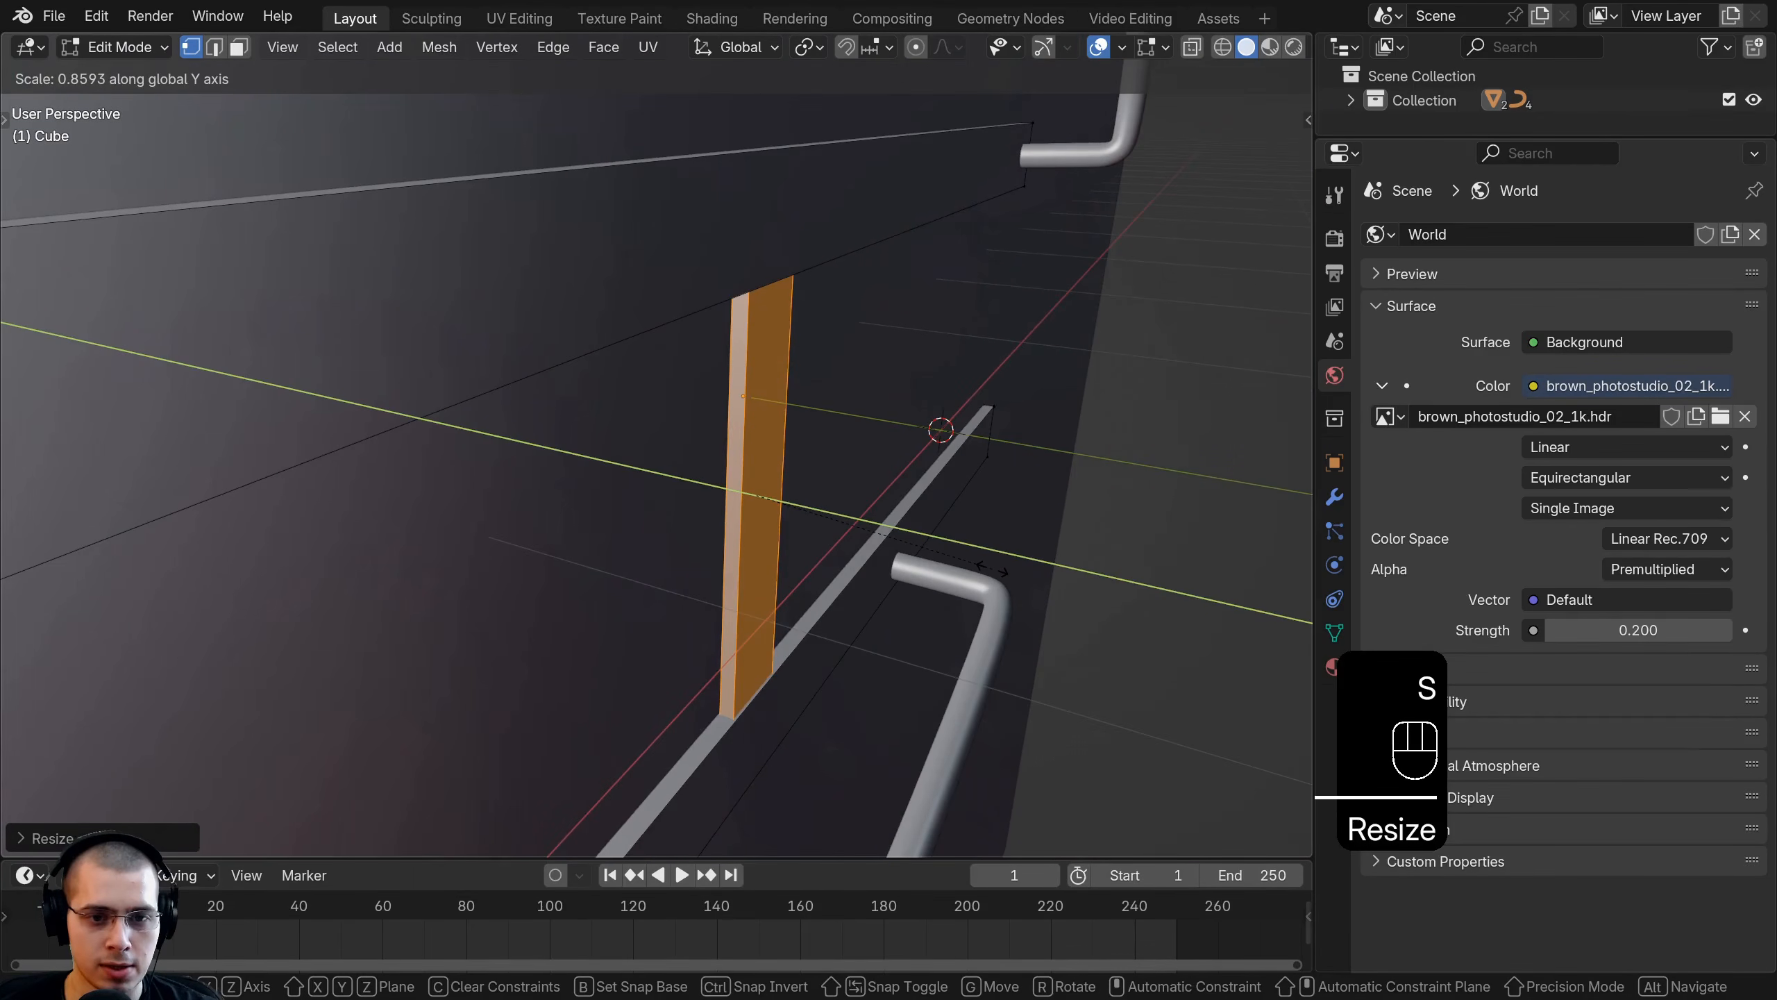
{"action": "left_click", "coordinate": [993, 571]}
Move the vertical bar along X behind the O, then duplicate it along X toward the frame's other end behind the N
{"action": "scroll", "coordinate": [993, 571], "scroll_direction": "down", "scroll_amount": 3}
{"action": "middle_click_drag", "start_coordinate": [993, 571], "coordinate": [715, 476]}
{"action": "scroll", "coordinate": [715, 476], "scroll_direction": "down", "scroll_amount": 1}
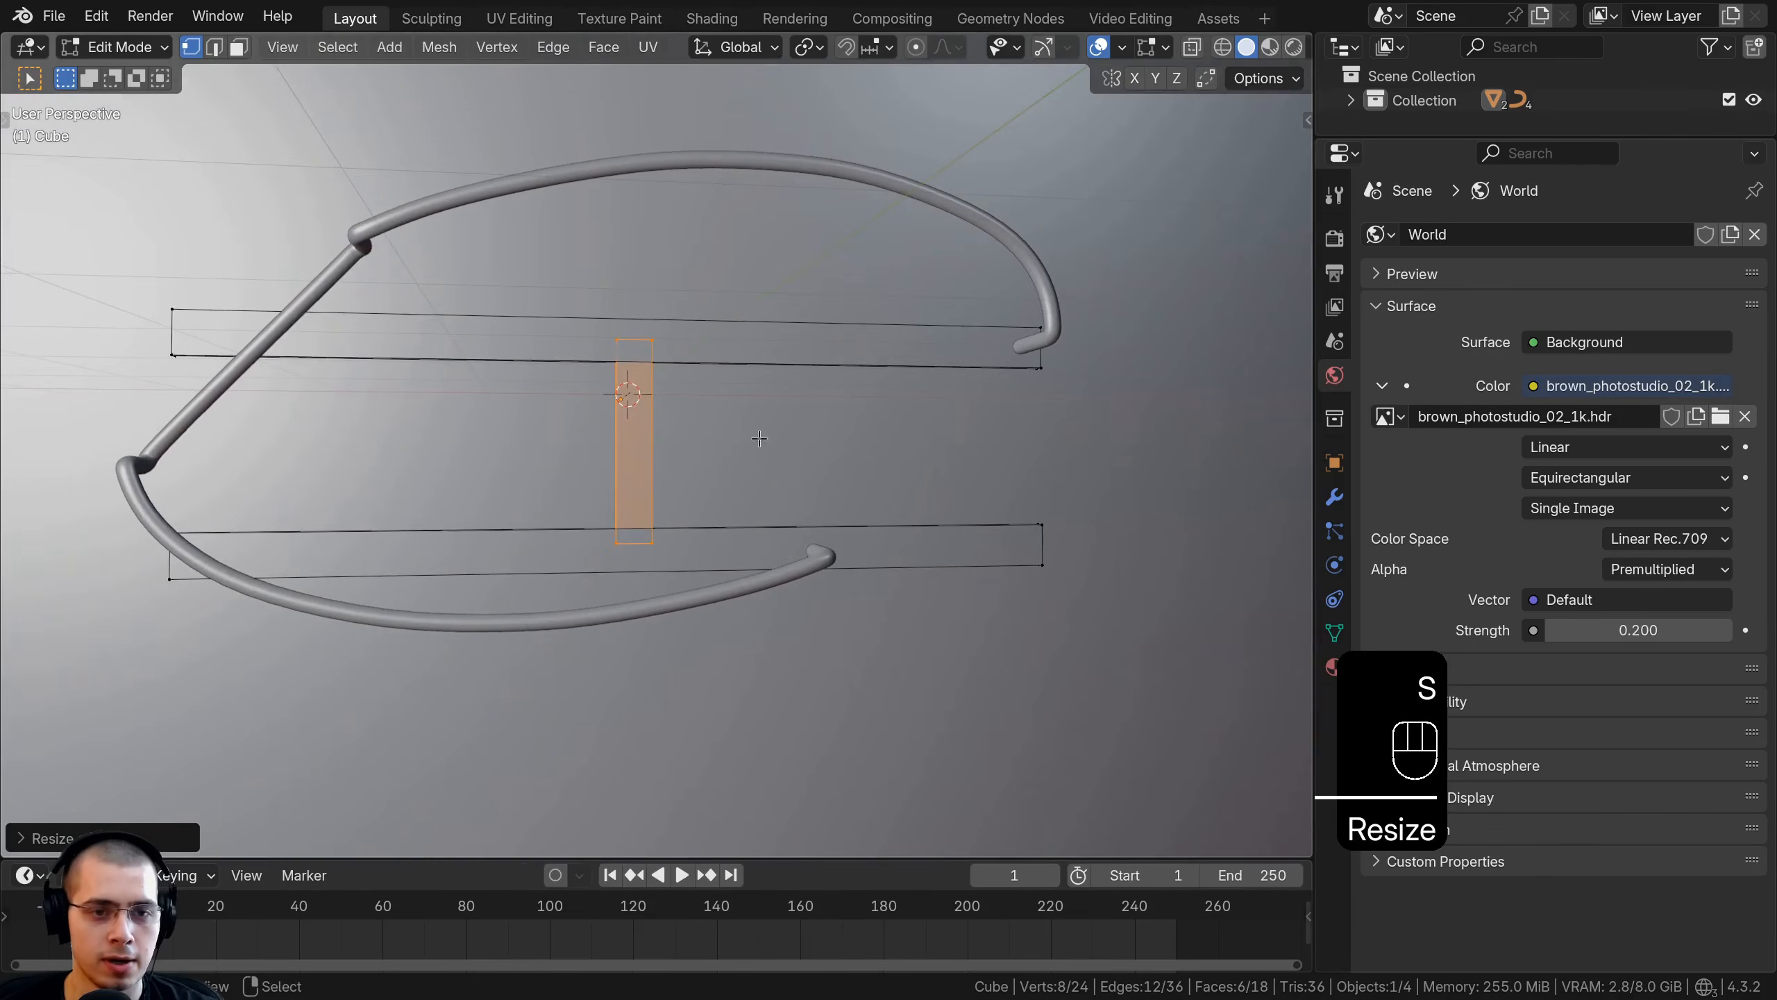
{"action": "key", "text": "g"}
{"action": "key", "text": "x"}
{"action": "left_click", "coordinate": [424, 405]}
{"action": "key", "text": "shift+d"}
{"action": "key", "text": "x"}
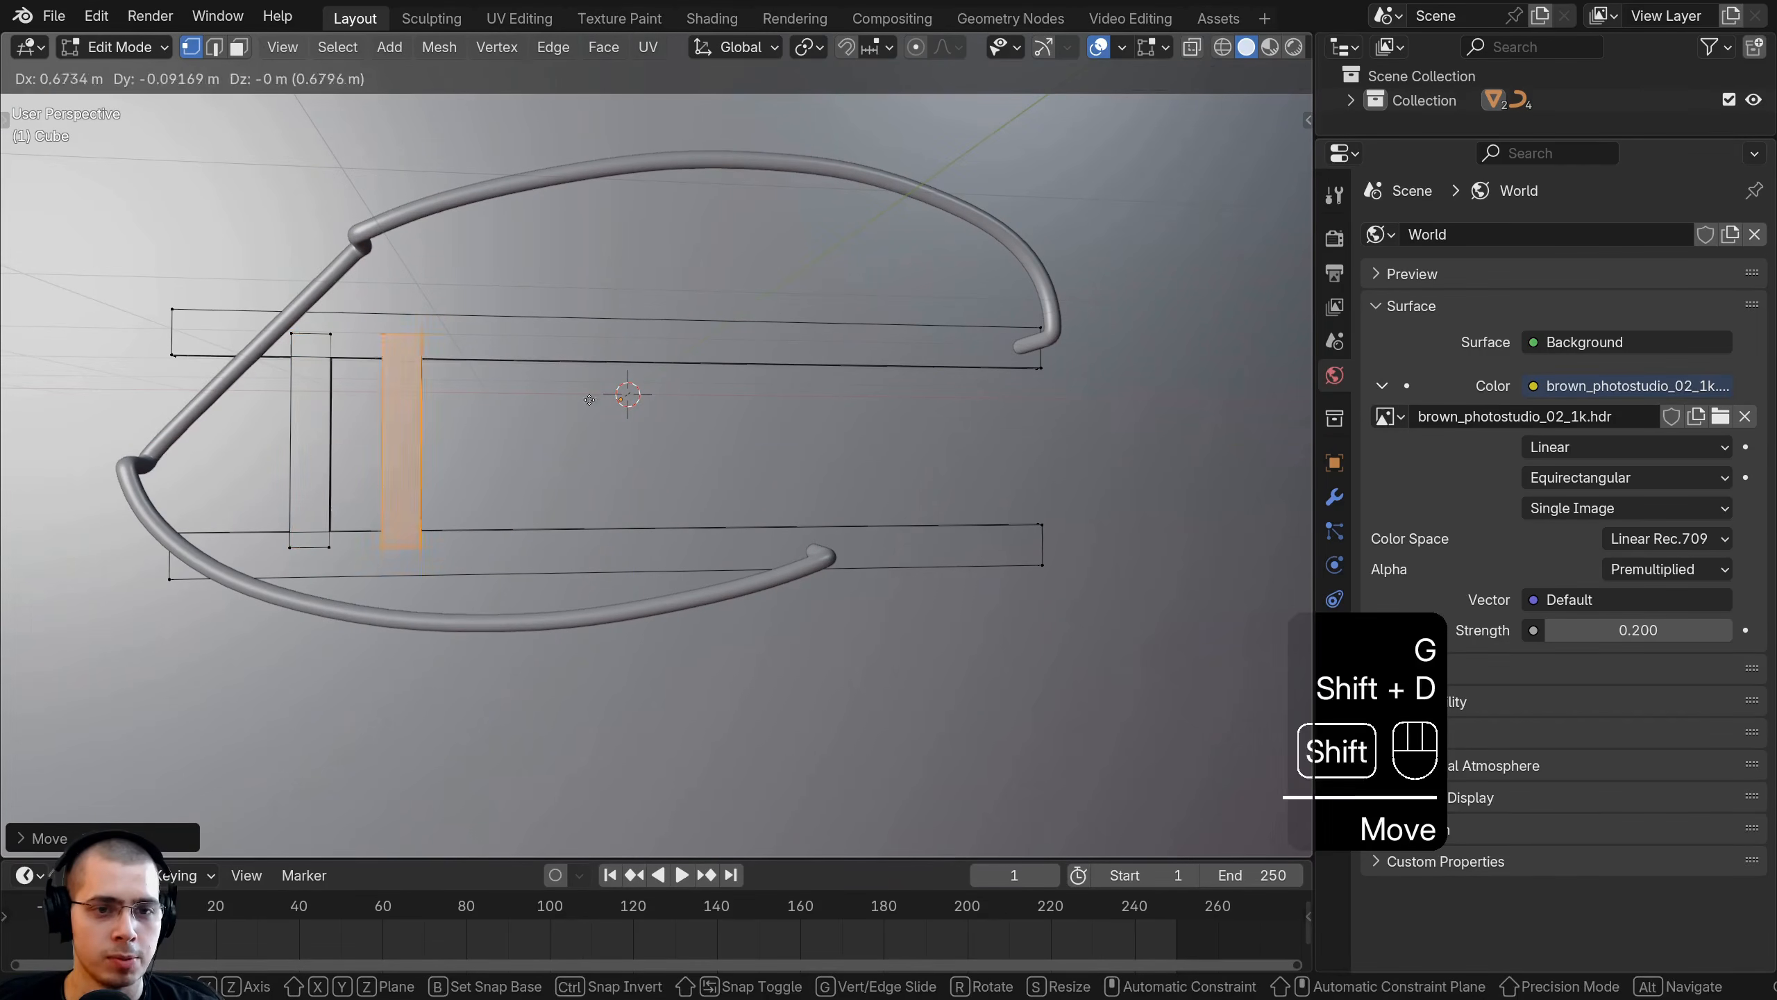
{"action": "left_click", "coordinate": [998, 406]}
{"action": "middle_click_drag", "start_coordinate": [998, 406], "coordinate": [879, 384]}
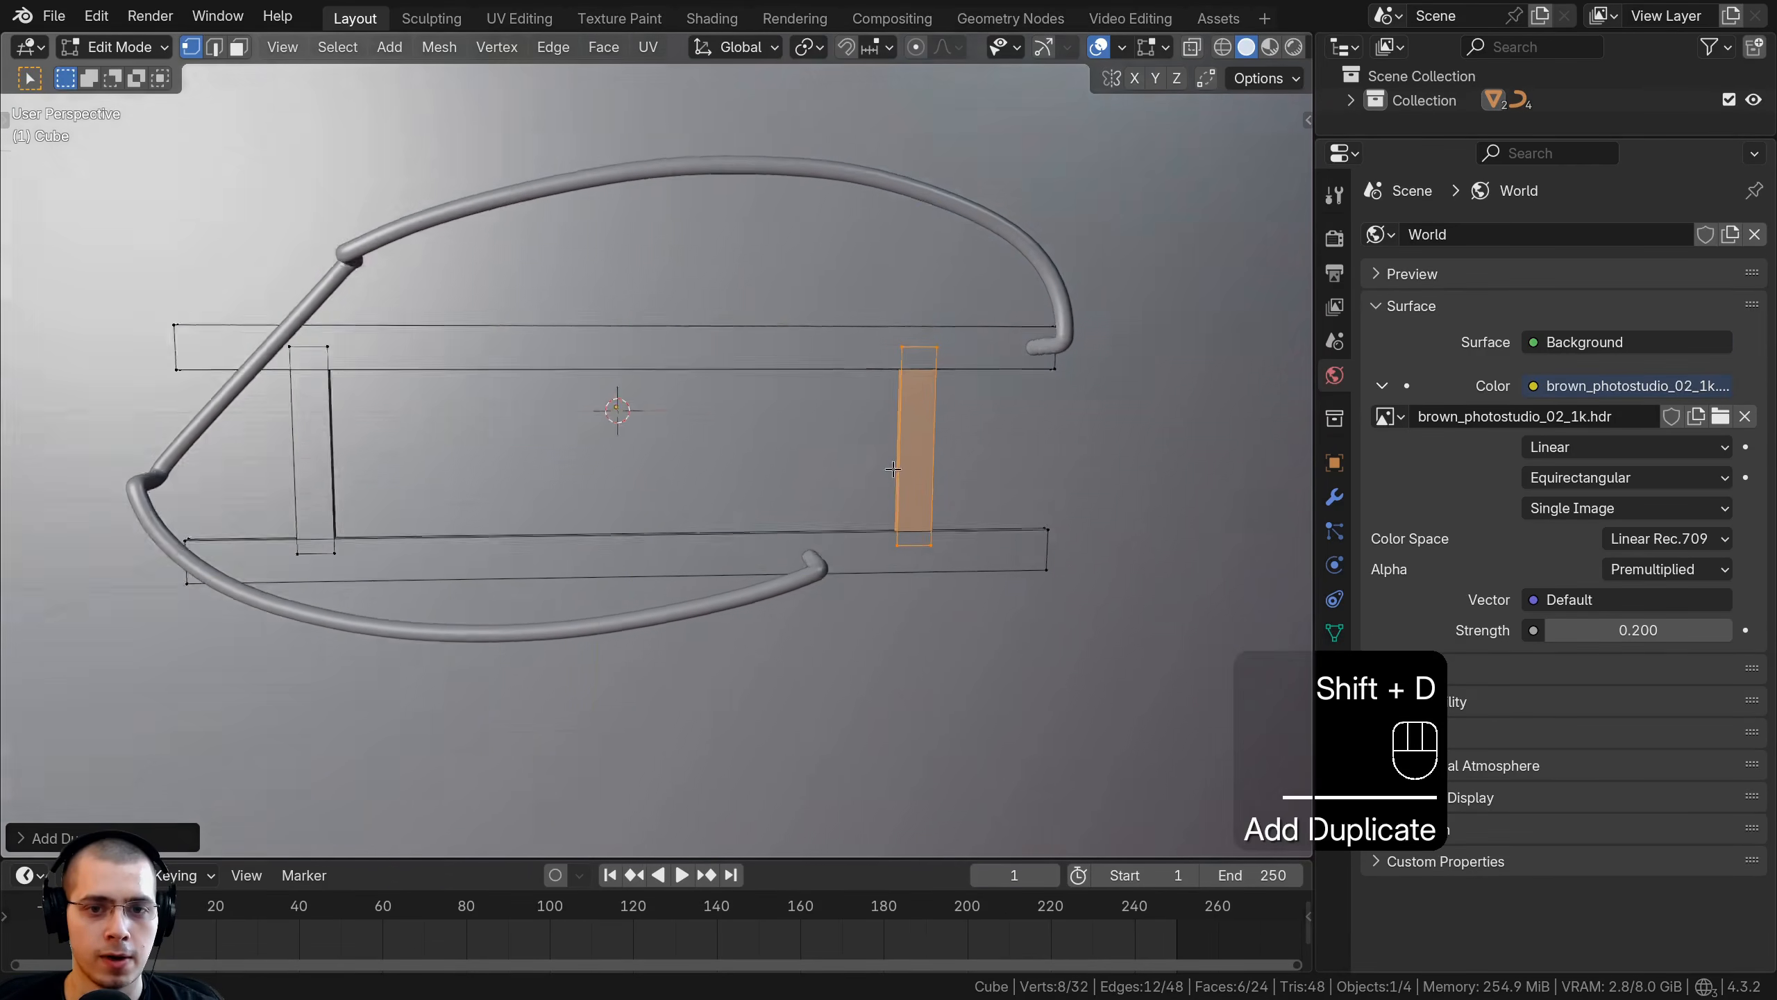
Return to Object Mode, reveal the hidden OPEN letter tubes and deselect everything
{"action": "key", "text": "Tab"}
{"action": "key", "text": "alt+h"}
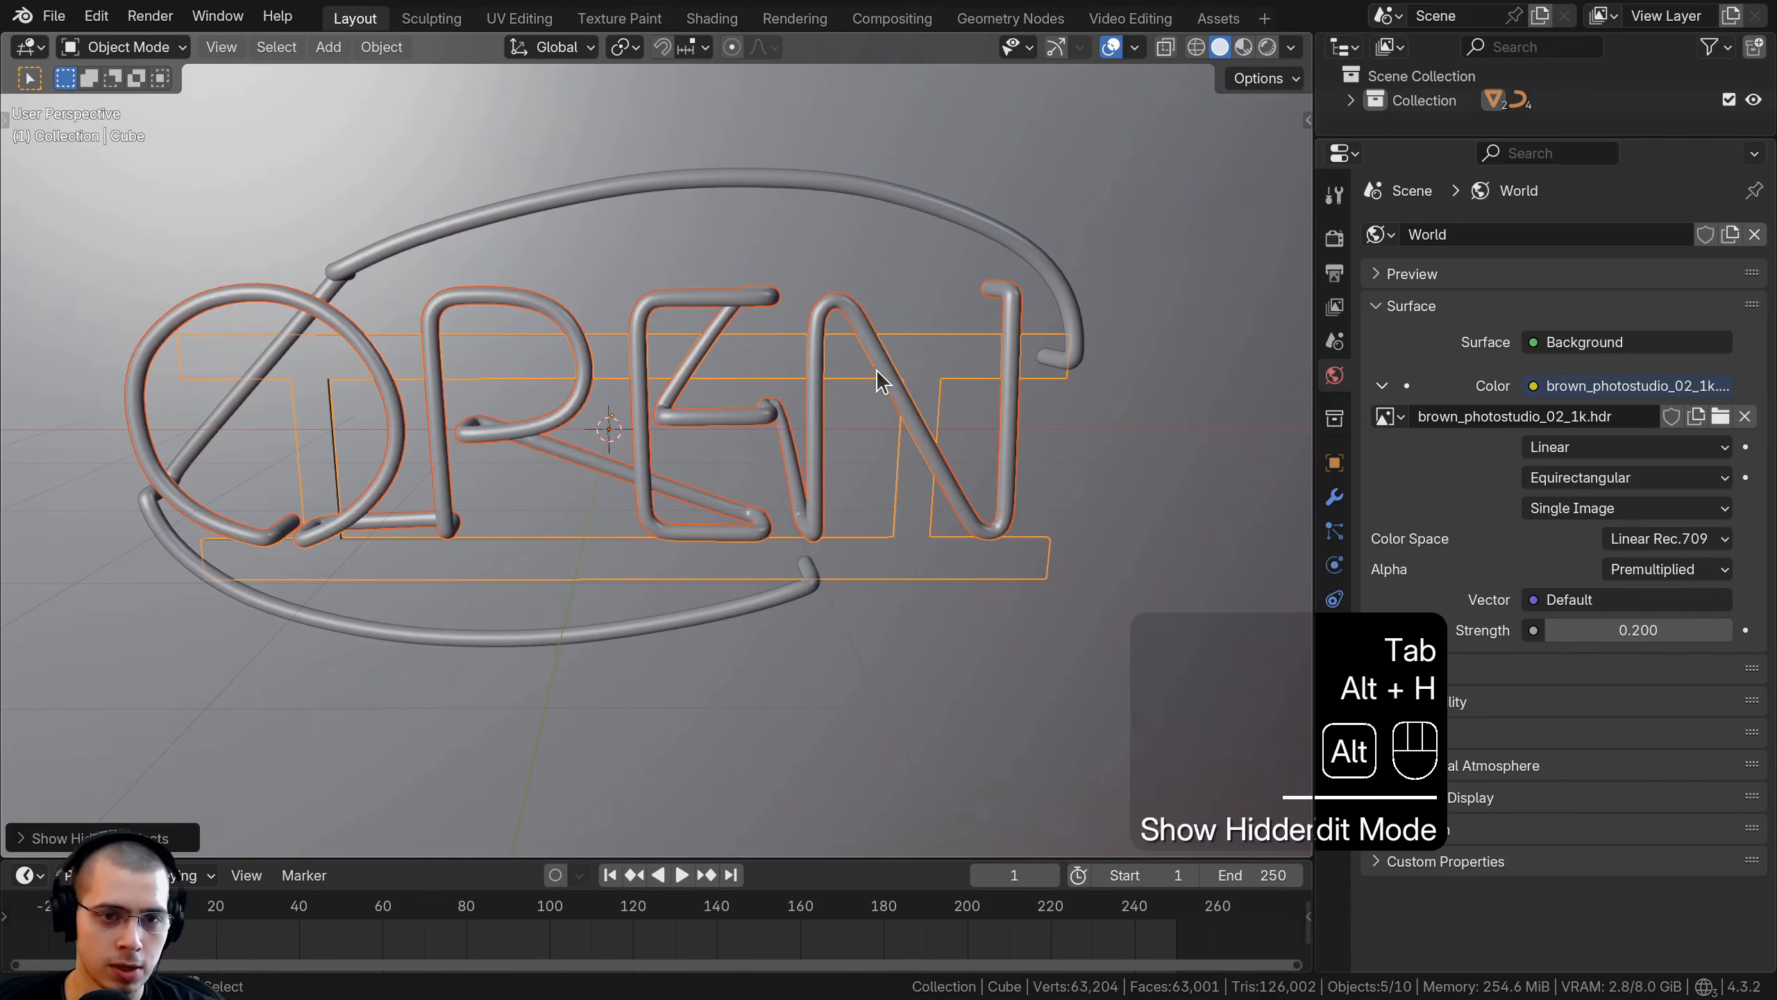
{"action": "key", "text": "a"}
{"action": "middle_click_drag", "start_coordinate": [448, 517], "coordinate": [672, 490], "text": "shift"}
{"action": "middle_click_drag", "start_coordinate": [616, 486], "coordinate": [791, 455], "text": "shift"}
{"action": "scroll", "coordinate": [707, 453], "scroll_direction": "up", "scroll_amount": 2}
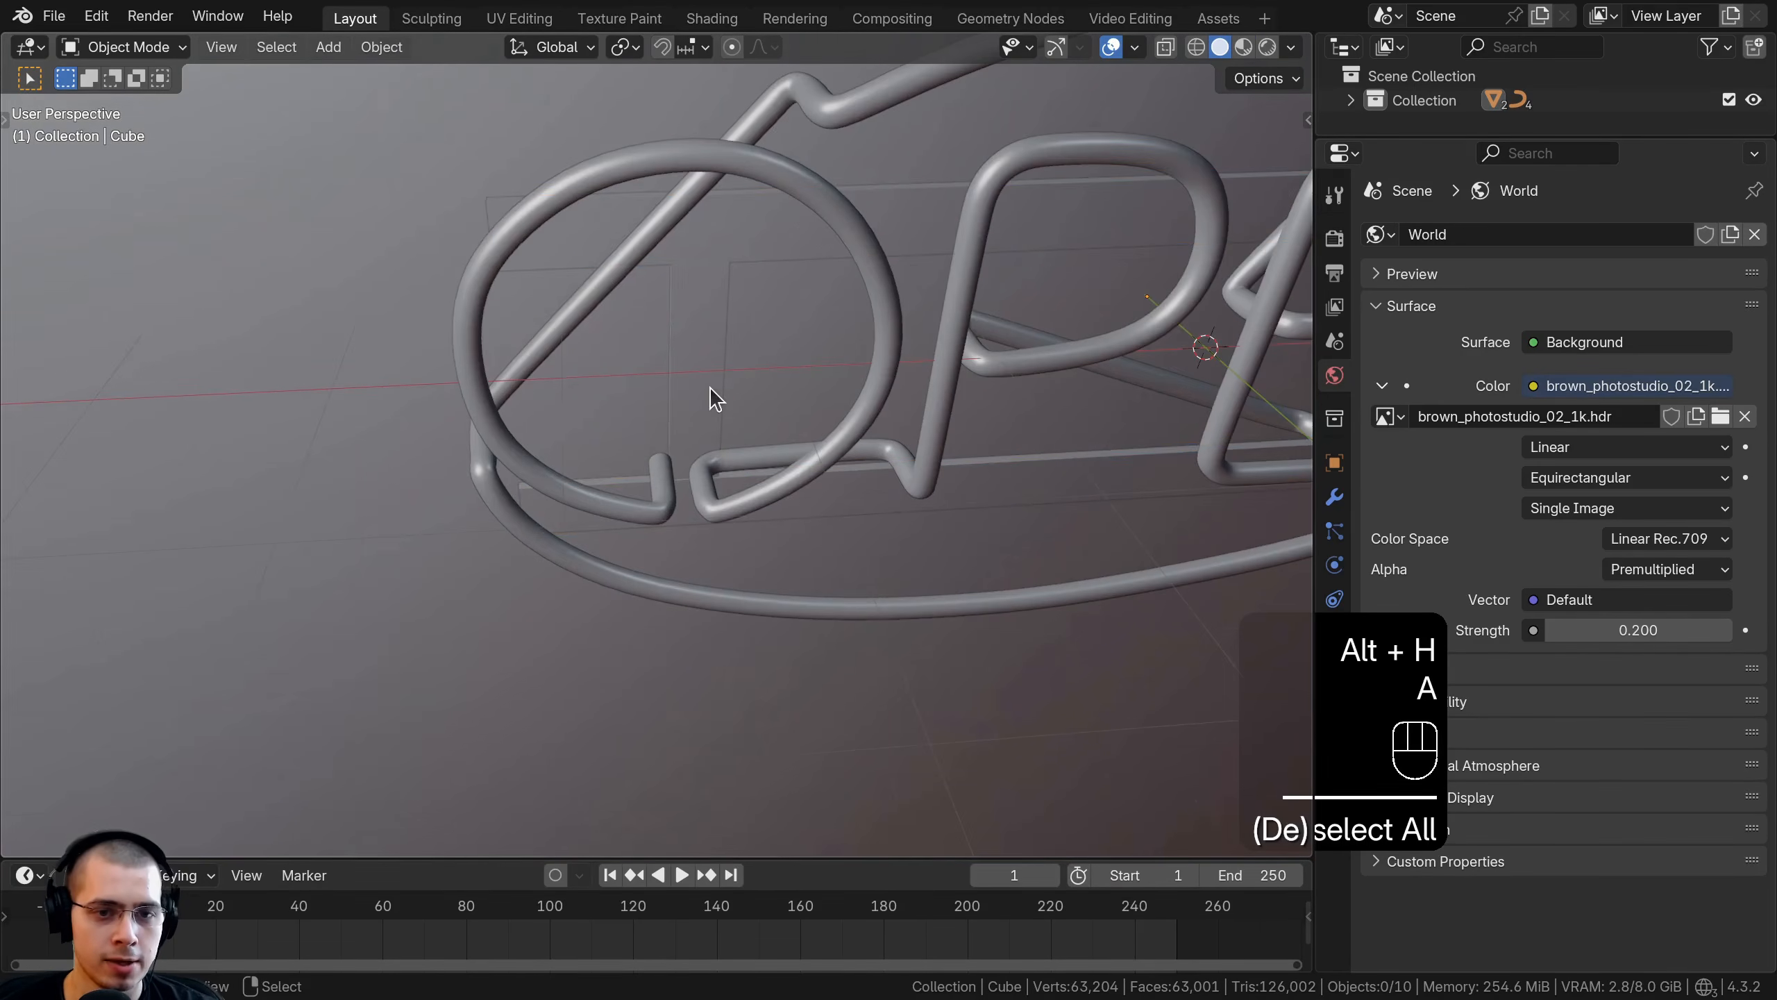
In the bars' mesh, use face selection to select the whole vertical bar behind the O and move it along X behind the O's tube end
{"action": "right_click", "coordinate": [709, 386]}
{"action": "middle_click_drag", "start_coordinate": [710, 387], "coordinate": [611, 439]}
{"action": "scroll", "coordinate": [703, 278], "scroll_direction": "up", "scroll_amount": 3}
{"action": "key", "text": "Tab"}
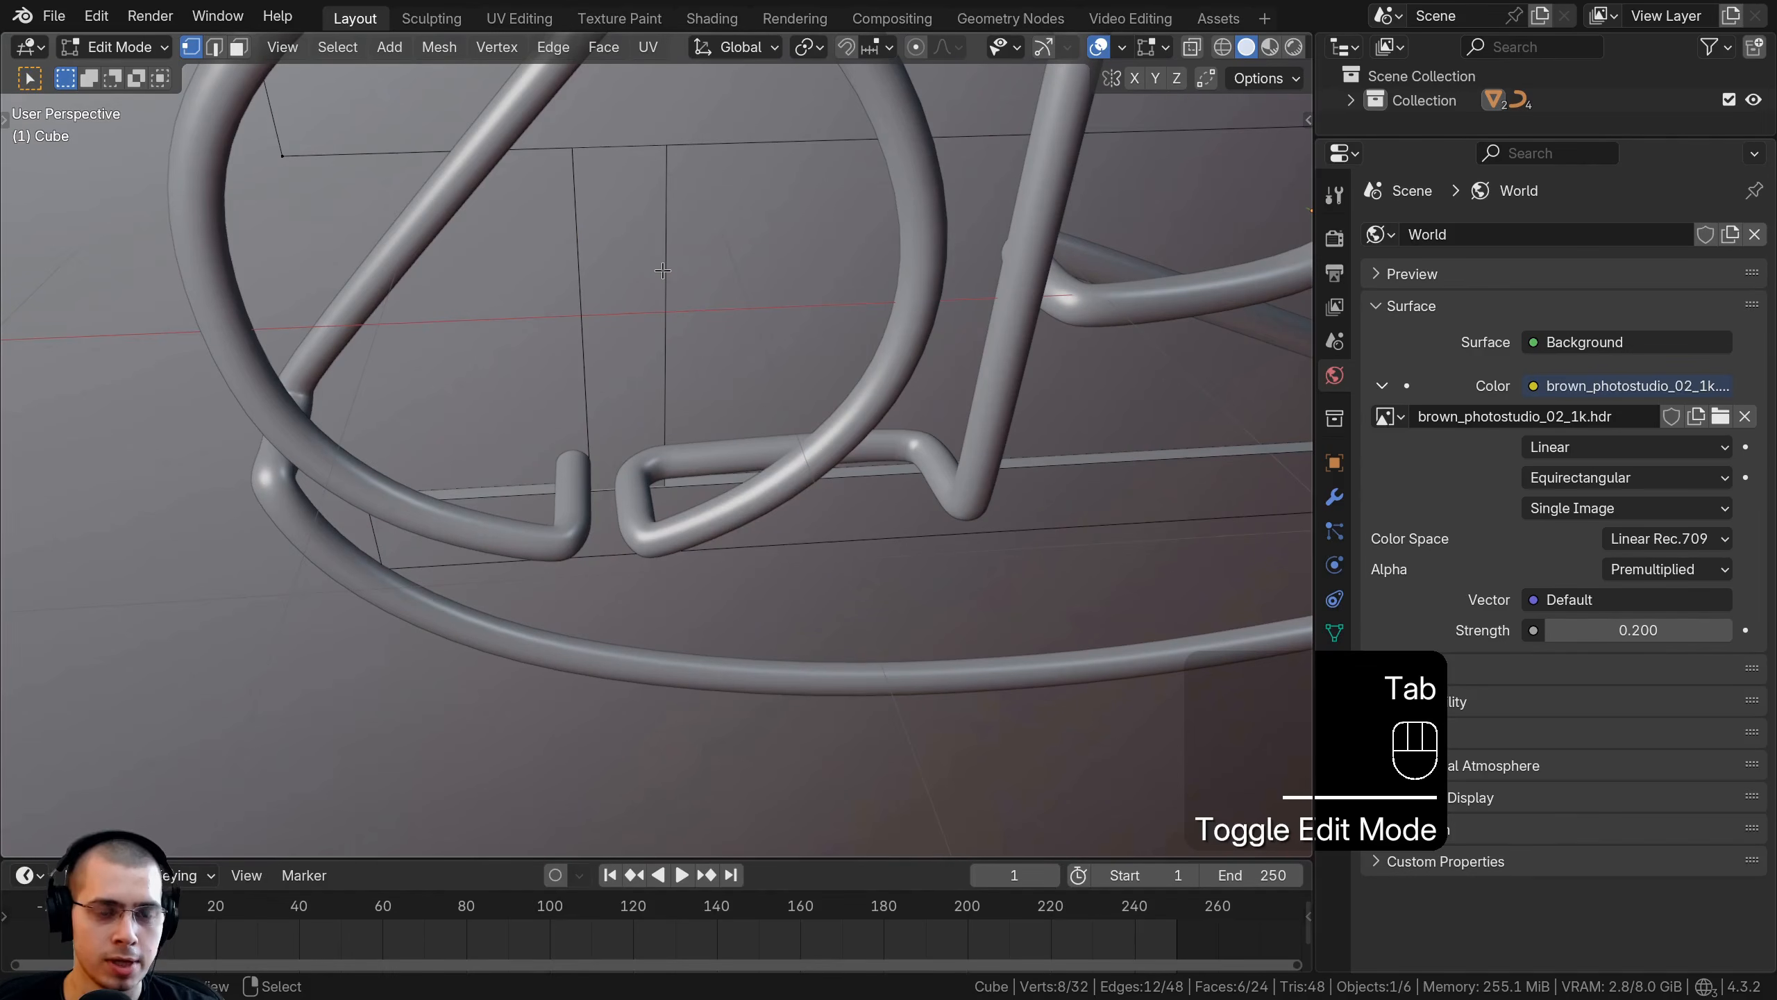
{"action": "left_click", "coordinate": [239, 48]}
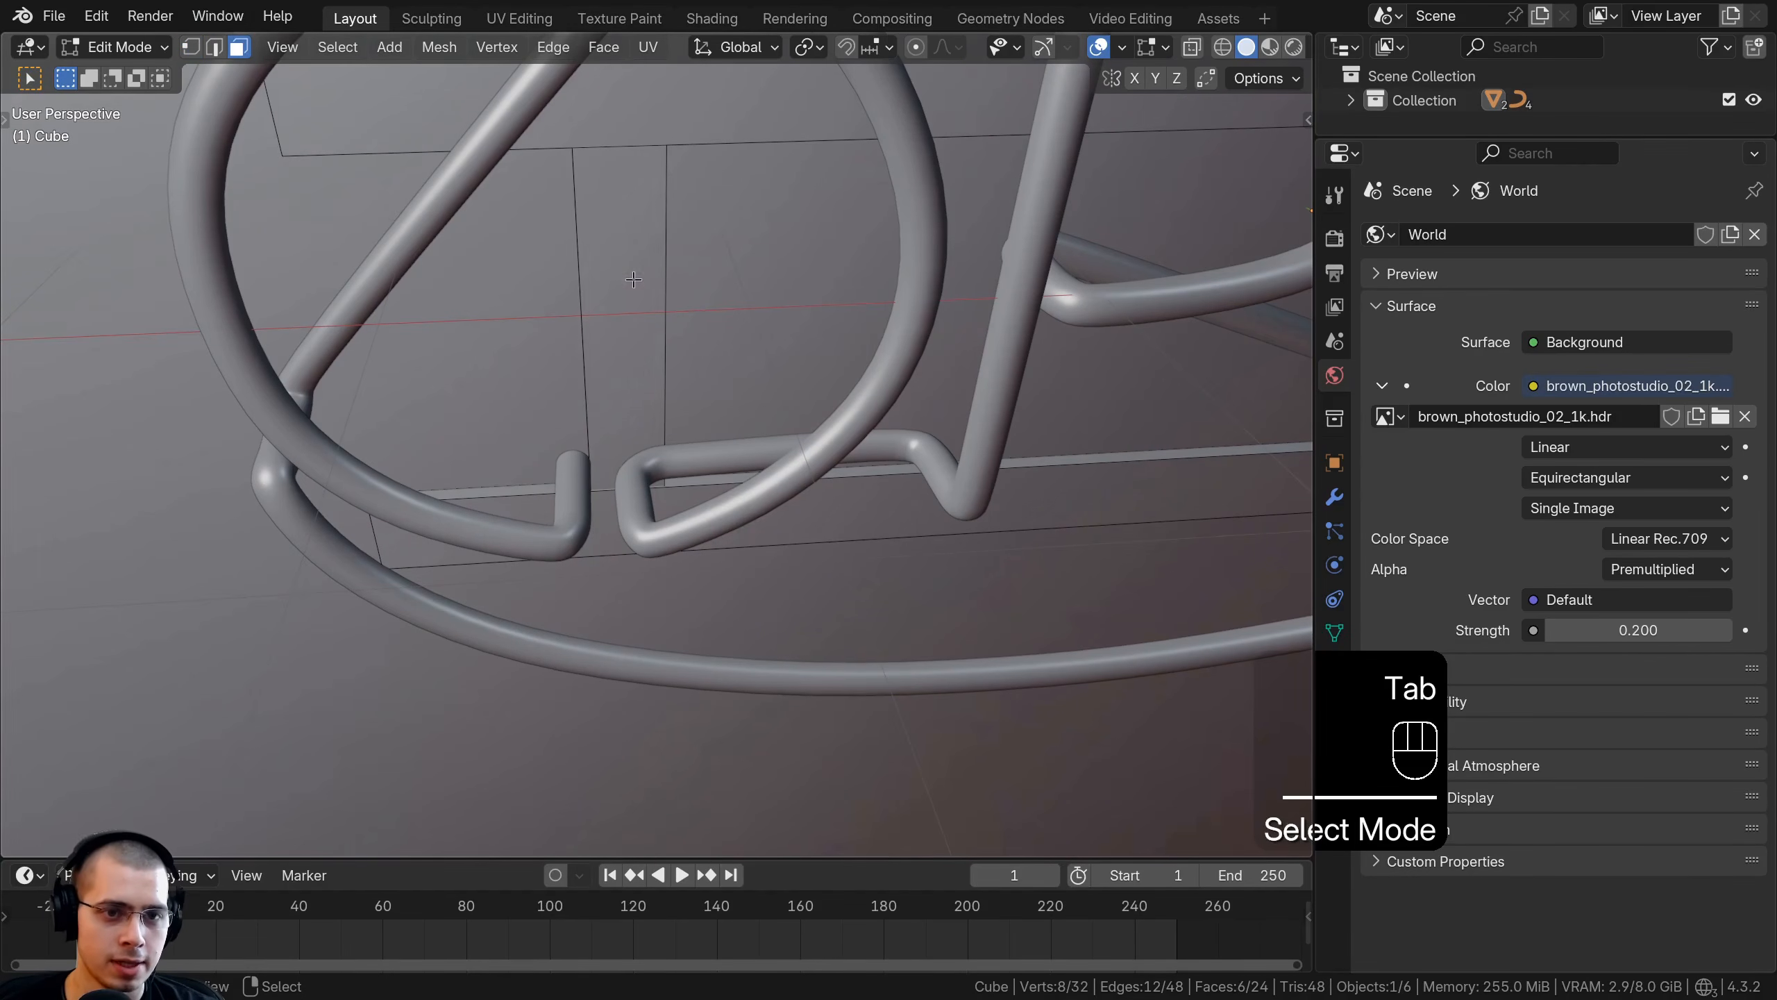
{"action": "left_click", "coordinate": [636, 286]}
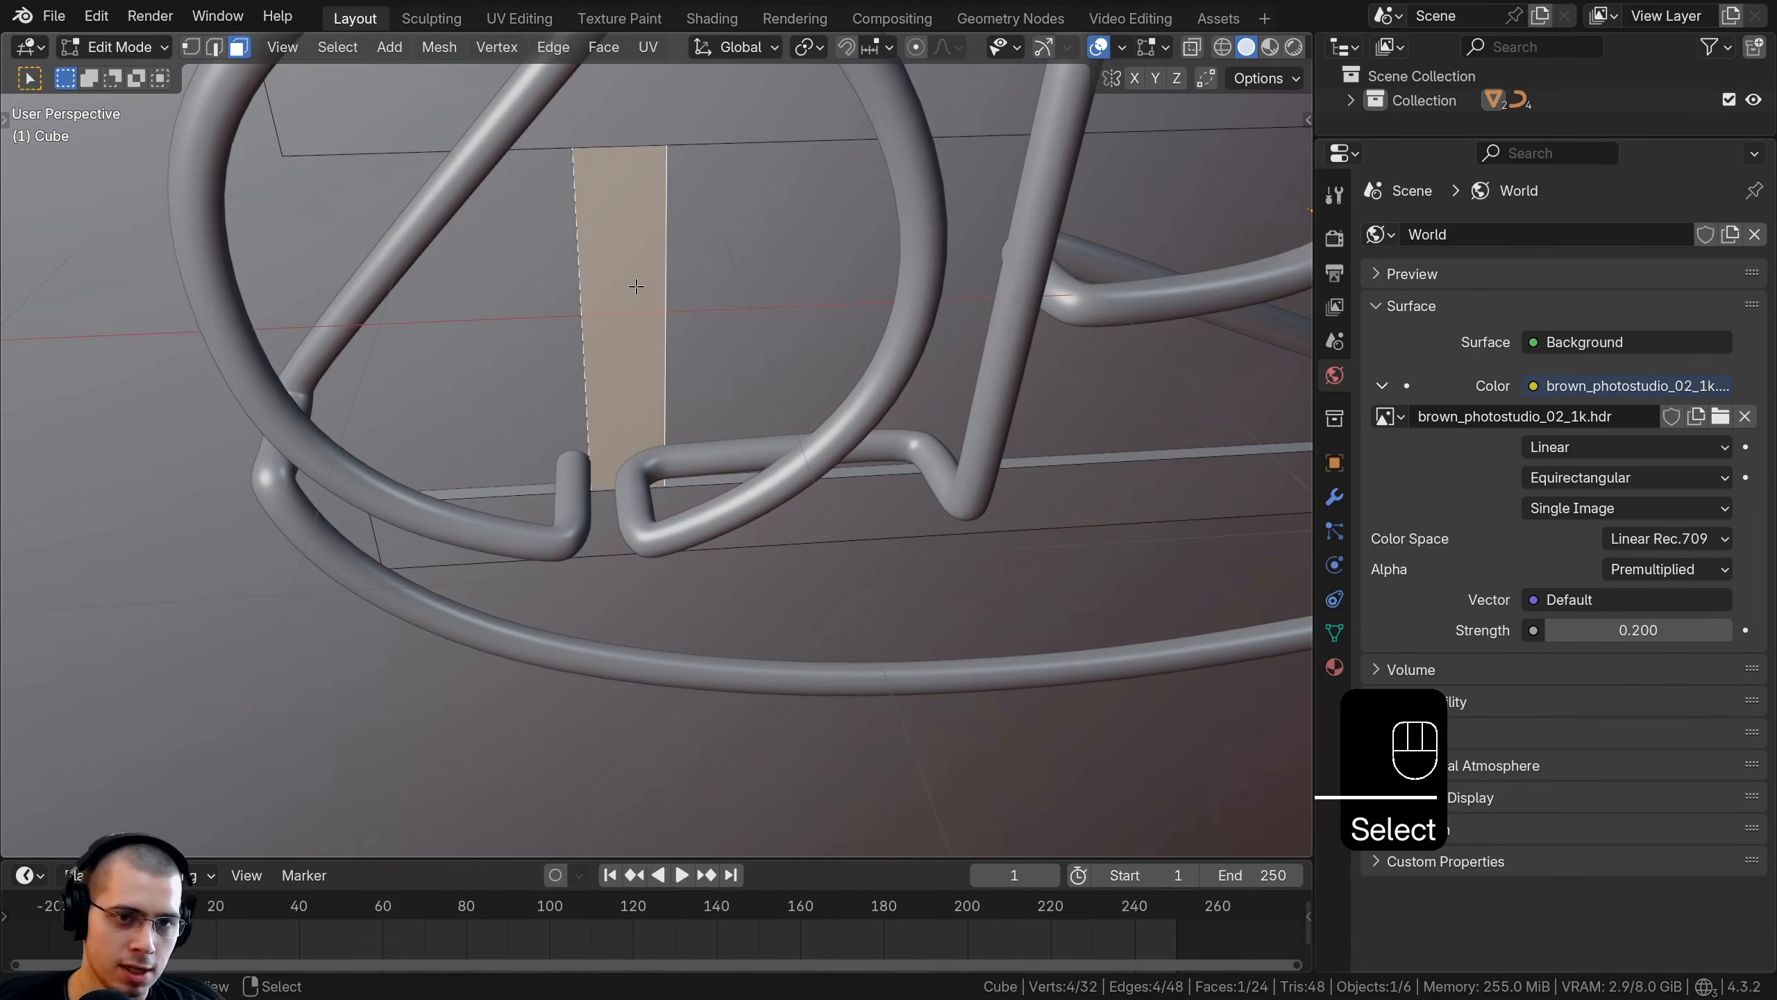
{"action": "key", "text": "l"}
{"action": "middle_click_drag", "start_coordinate": [636, 286], "coordinate": [657, 546]}
{"action": "key", "text": "g"}
{"action": "right_click", "coordinate": [783, 258]}
{"action": "key", "text": "g"}
{"action": "key", "text": "x"}
{"action": "left_click", "coordinate": [766, 270]}
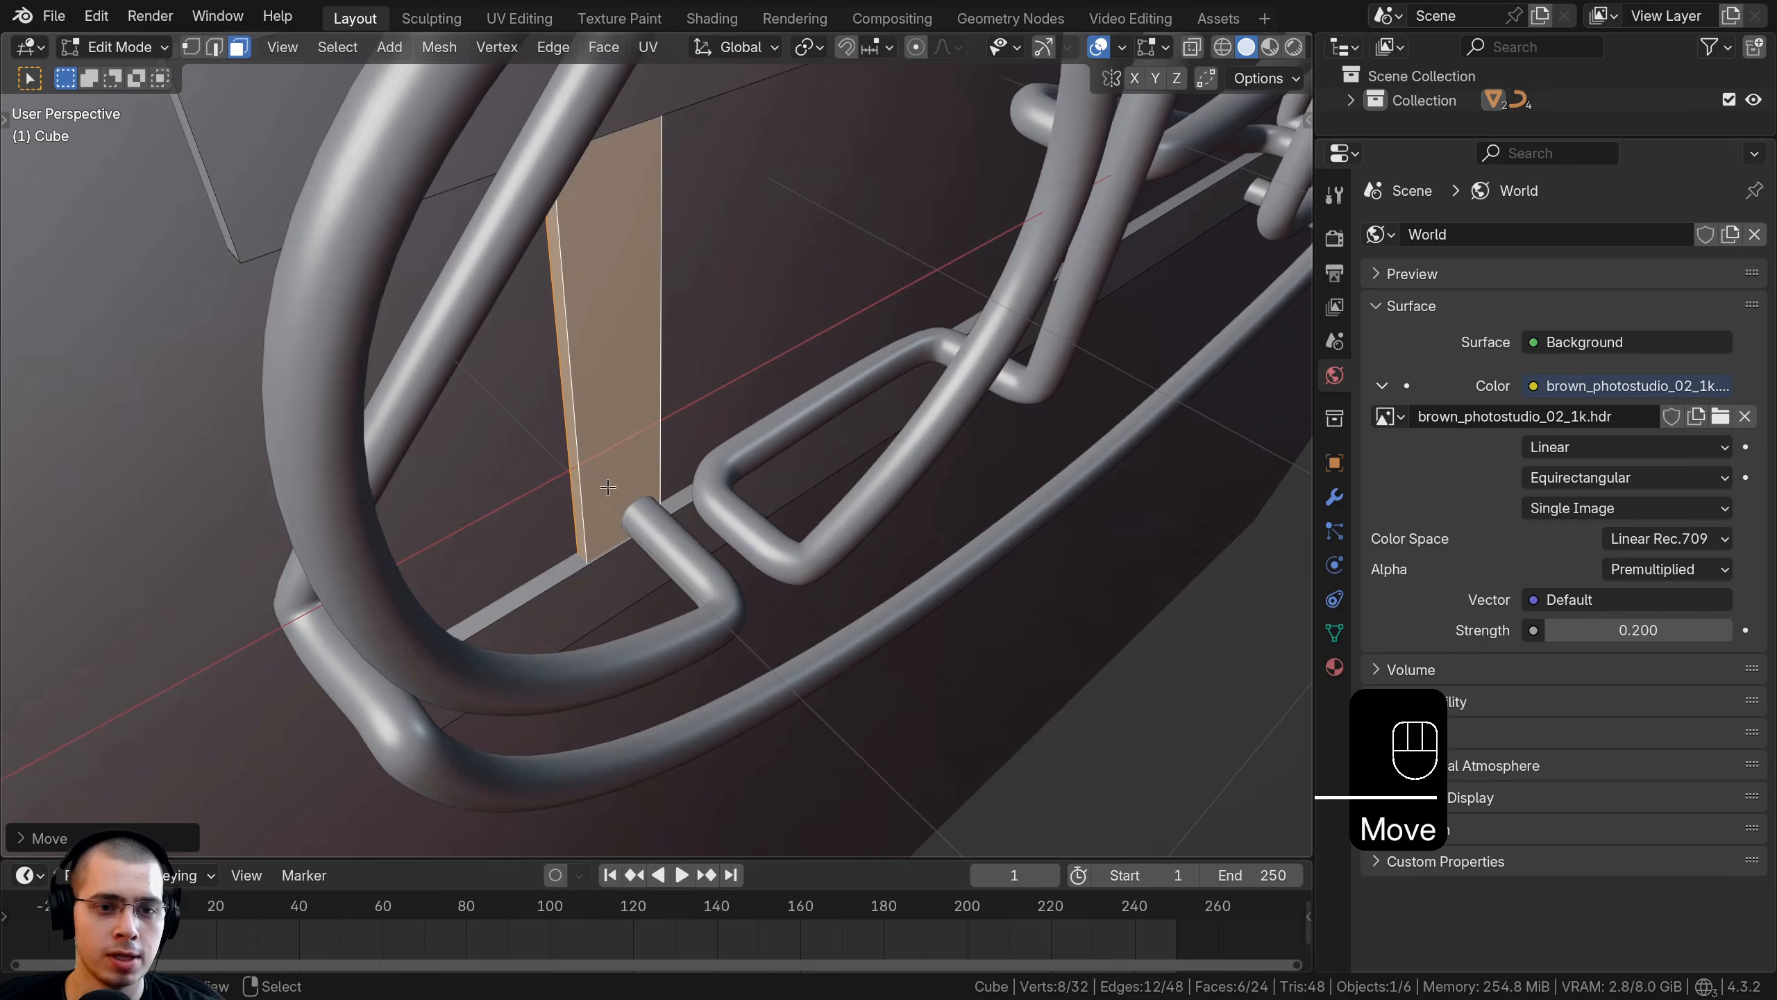
Select the whole vertical bar near the N and move it about 0.37 m along X behind the N's outer stroke
{"action": "middle_click_drag", "start_coordinate": [608, 486], "coordinate": [531, 363]}
{"action": "scroll", "coordinate": [650, 459], "scroll_direction": "down", "scroll_amount": 4}
{"action": "middle_click_drag", "start_coordinate": [532, 363], "coordinate": [700, 336], "text": "shift"}
{"action": "key", "text": "a"}
{"action": "key", "text": "a"}
{"action": "key", "text": "a"}
{"action": "key", "text": "l"}
{"action": "key", "text": "g"}
{"action": "key", "text": "x"}
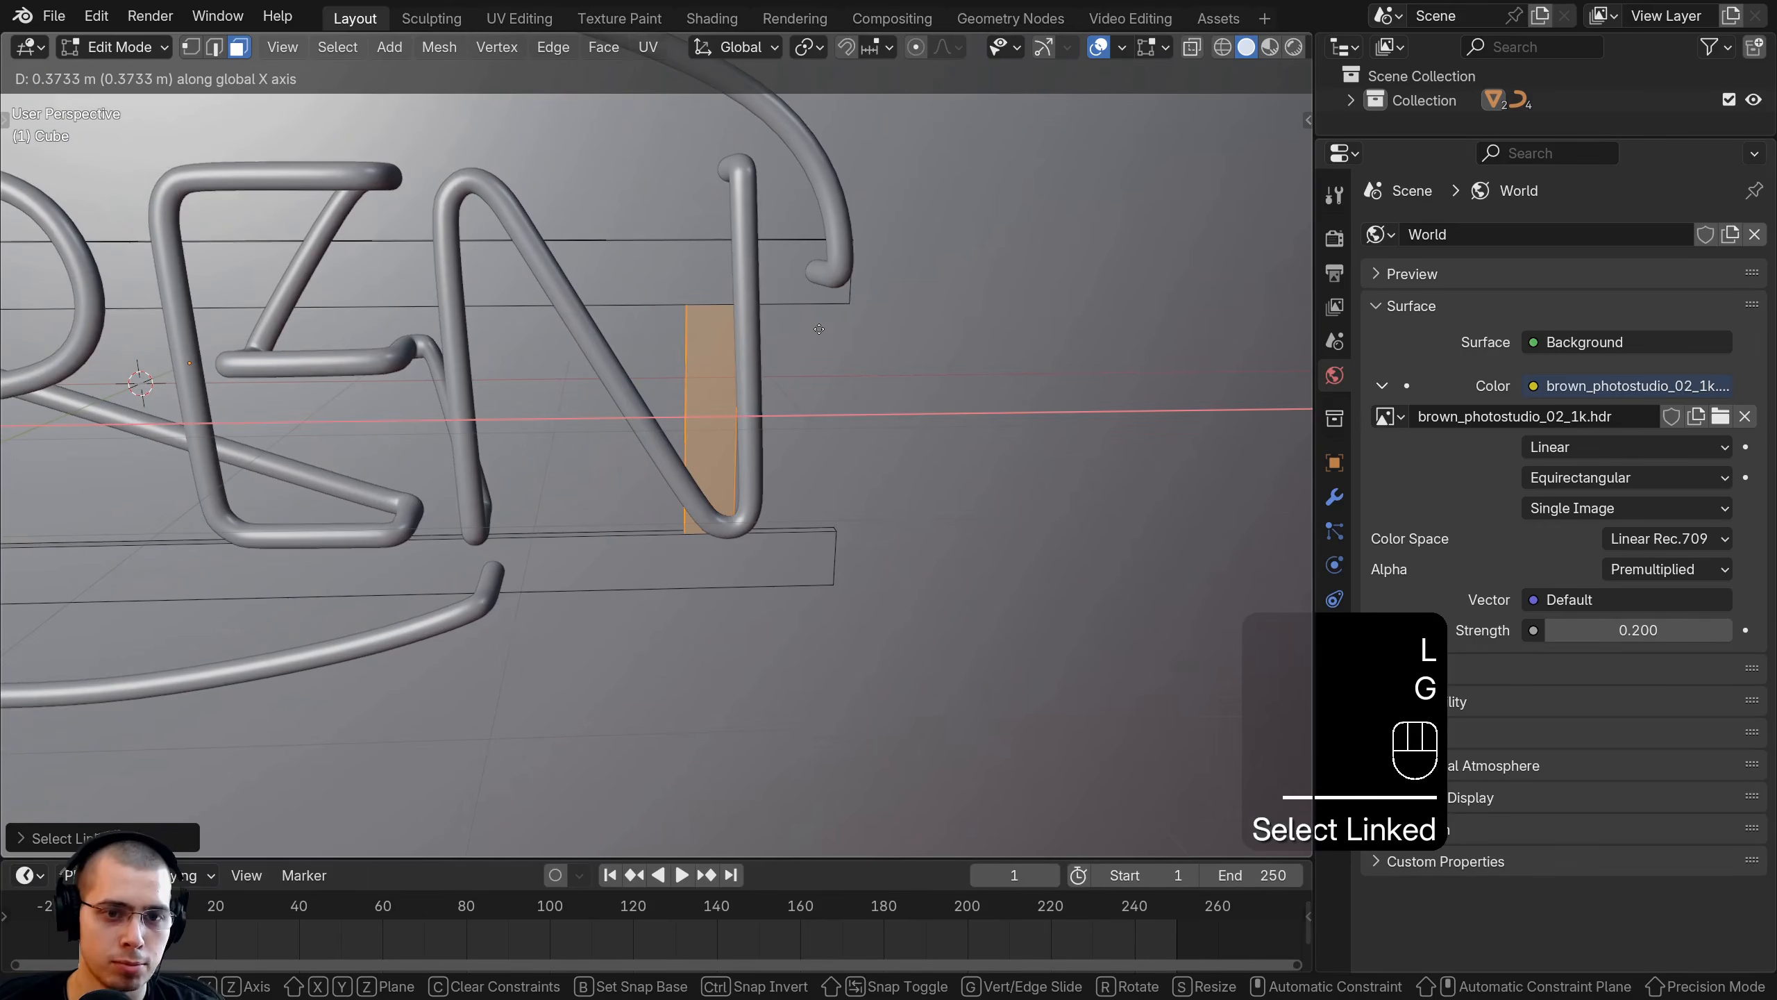
{"action": "left_click", "coordinate": [819, 329]}
Stretch the N's vertical bar along Z by a factor of about 1.5 and raise it to back the N's upper tube end
{"action": "middle_click_drag", "start_coordinate": [820, 329], "coordinate": [775, 315]}
{"action": "scroll", "coordinate": [776, 318], "scroll_direction": "down", "scroll_amount": 1}
{"action": "key", "text": "s"}
{"action": "key", "text": "z"}
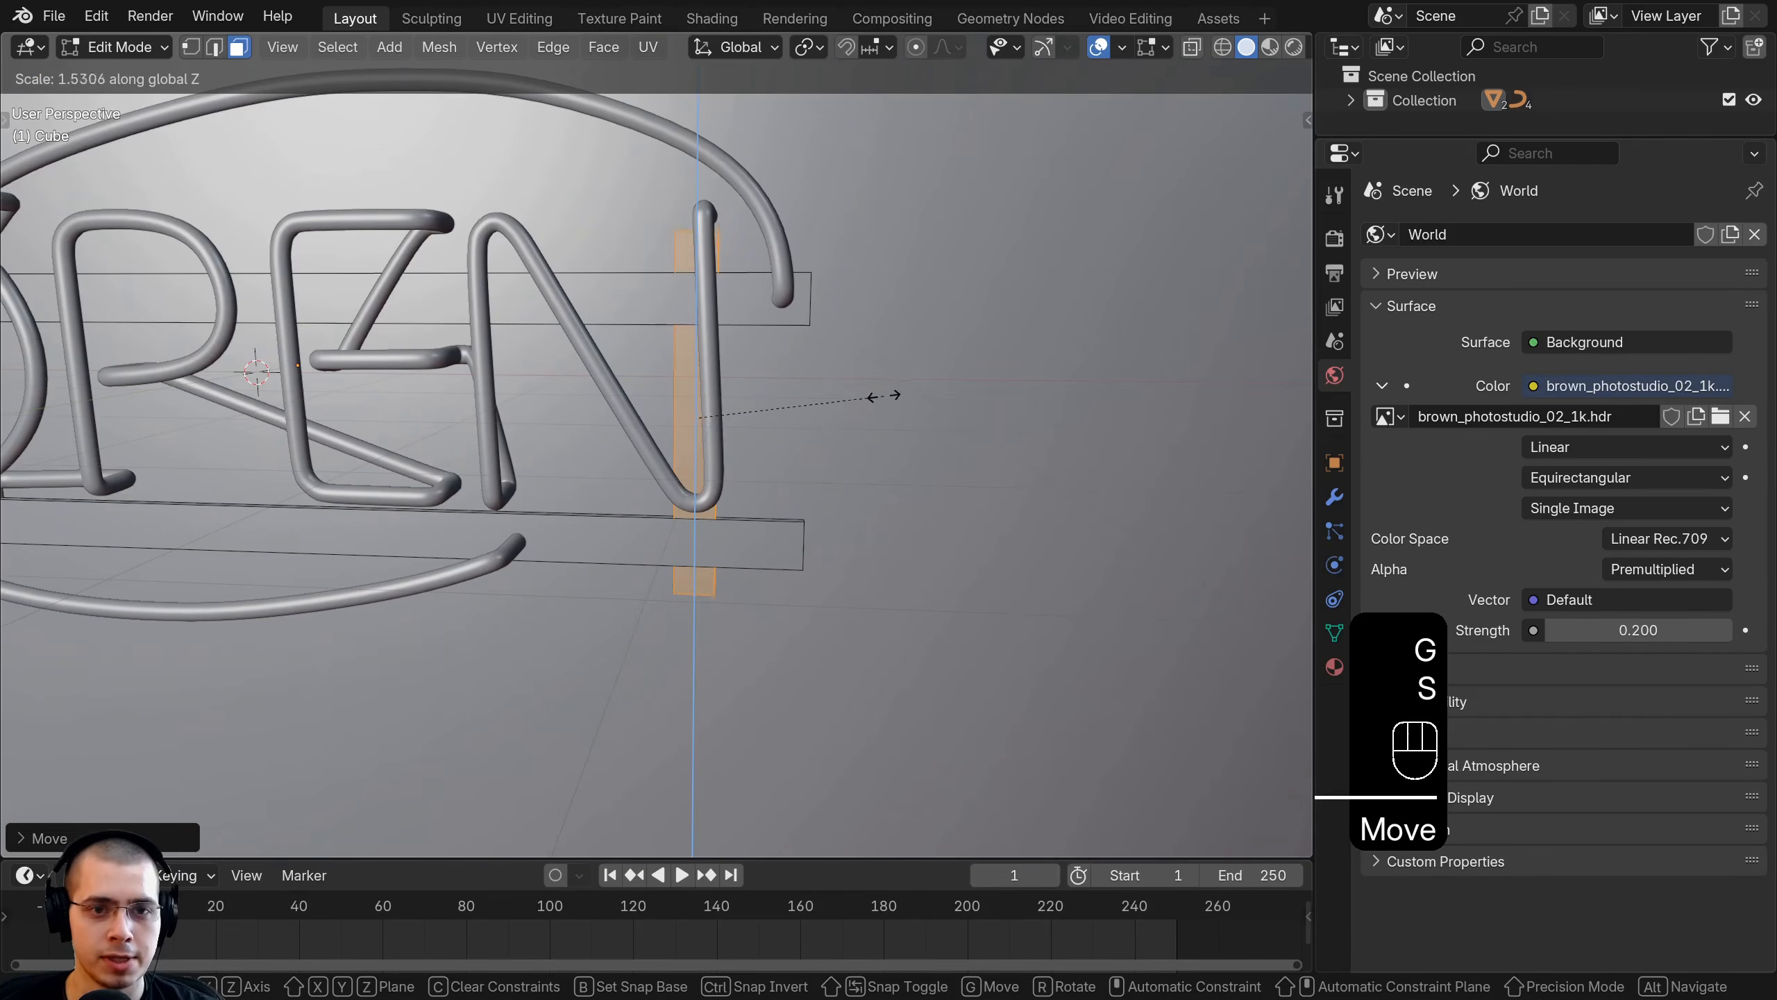
{"action": "key", "text": "g"}
{"action": "left_click", "coordinate": [912, 342]}
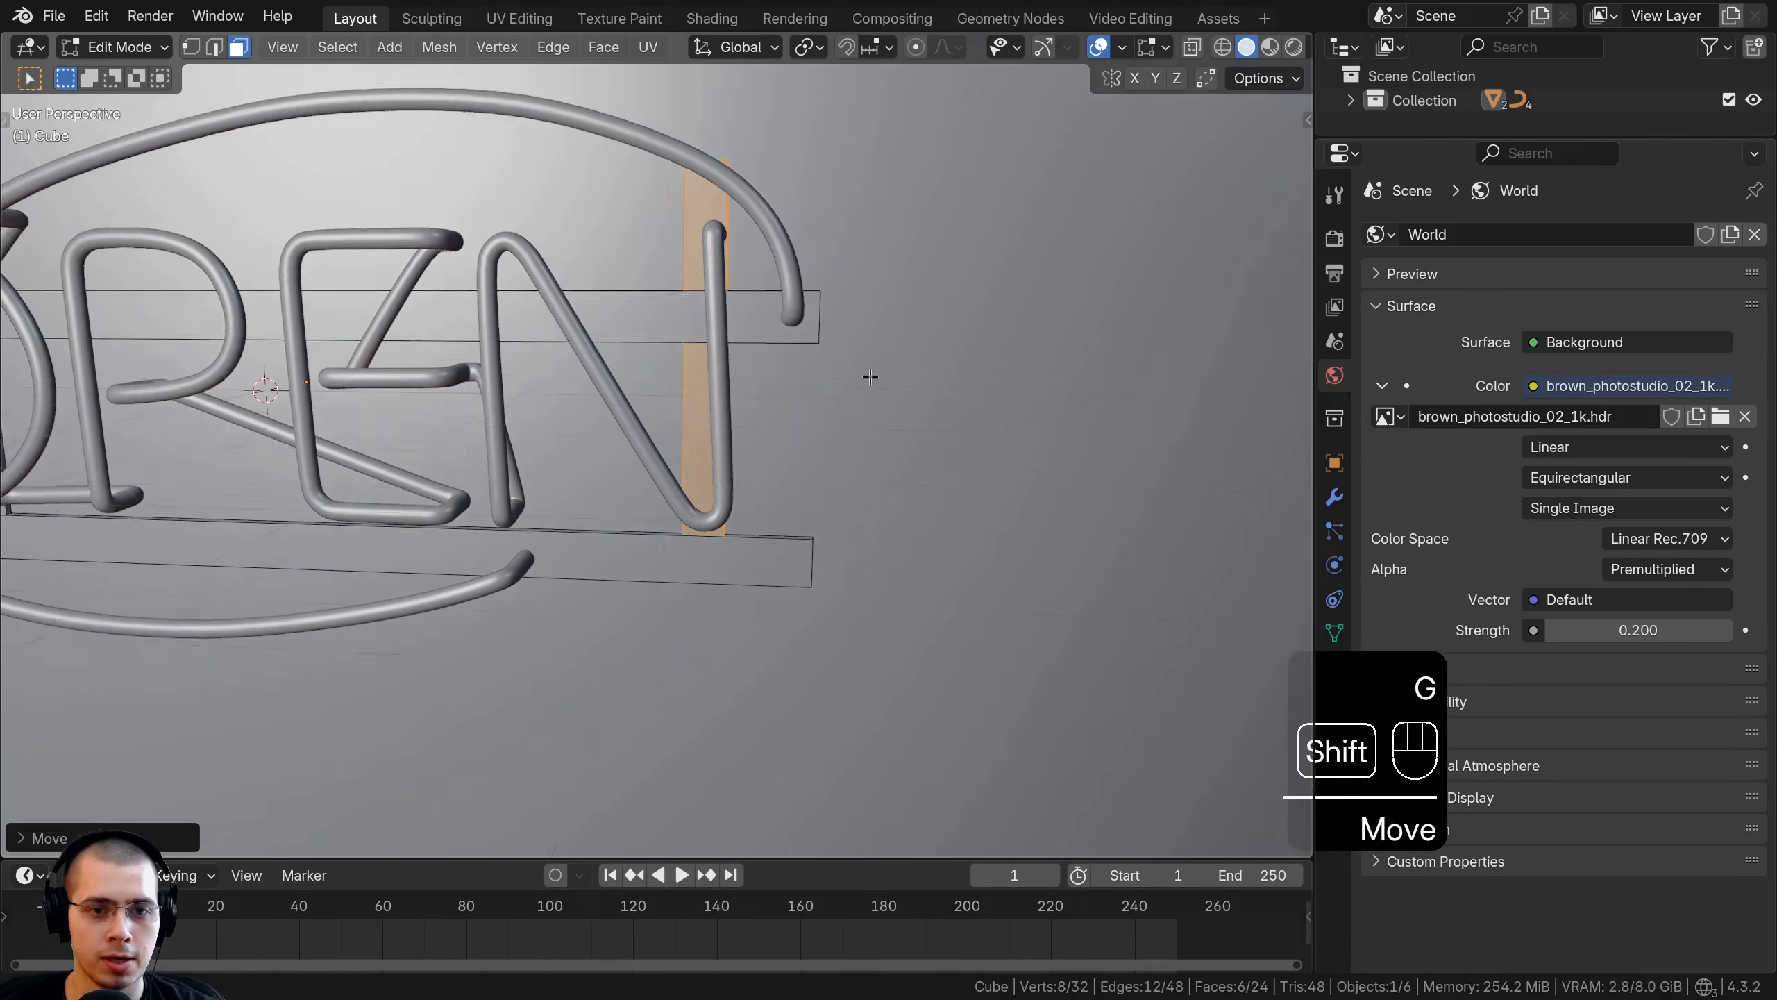
Lower the top face of the N's vertical bar along Z to just above the tube end and leave Edit Mode
{"action": "middle_click_drag", "start_coordinate": [912, 341], "coordinate": [672, 318]}
{"action": "key", "text": "g"}
{"action": "key", "text": "z"}
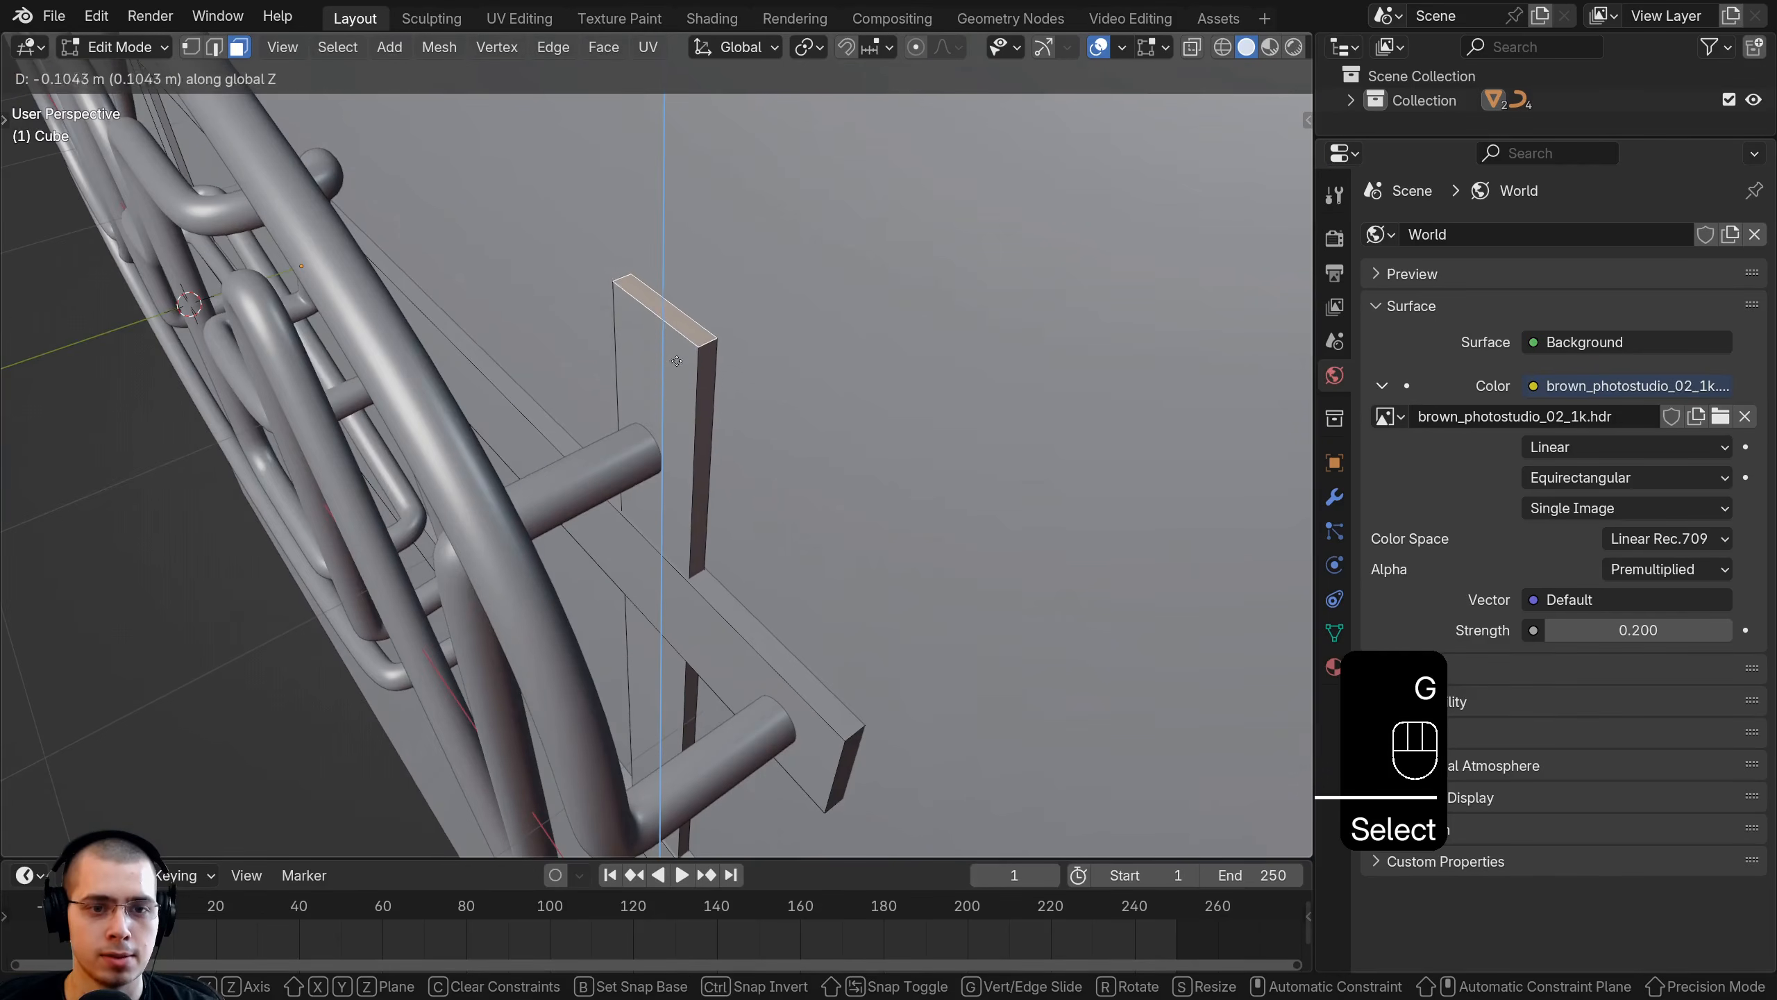
{"action": "left_click", "coordinate": [679, 396]}
{"action": "key", "text": "Tab"}
Select both the glass and inner neon tubes of the OPEN letters, using wireframe shading
{"action": "middle_click_drag", "start_coordinate": [539, 484], "coordinate": [761, 349]}
{"action": "right_click", "coordinate": [510, 404]}
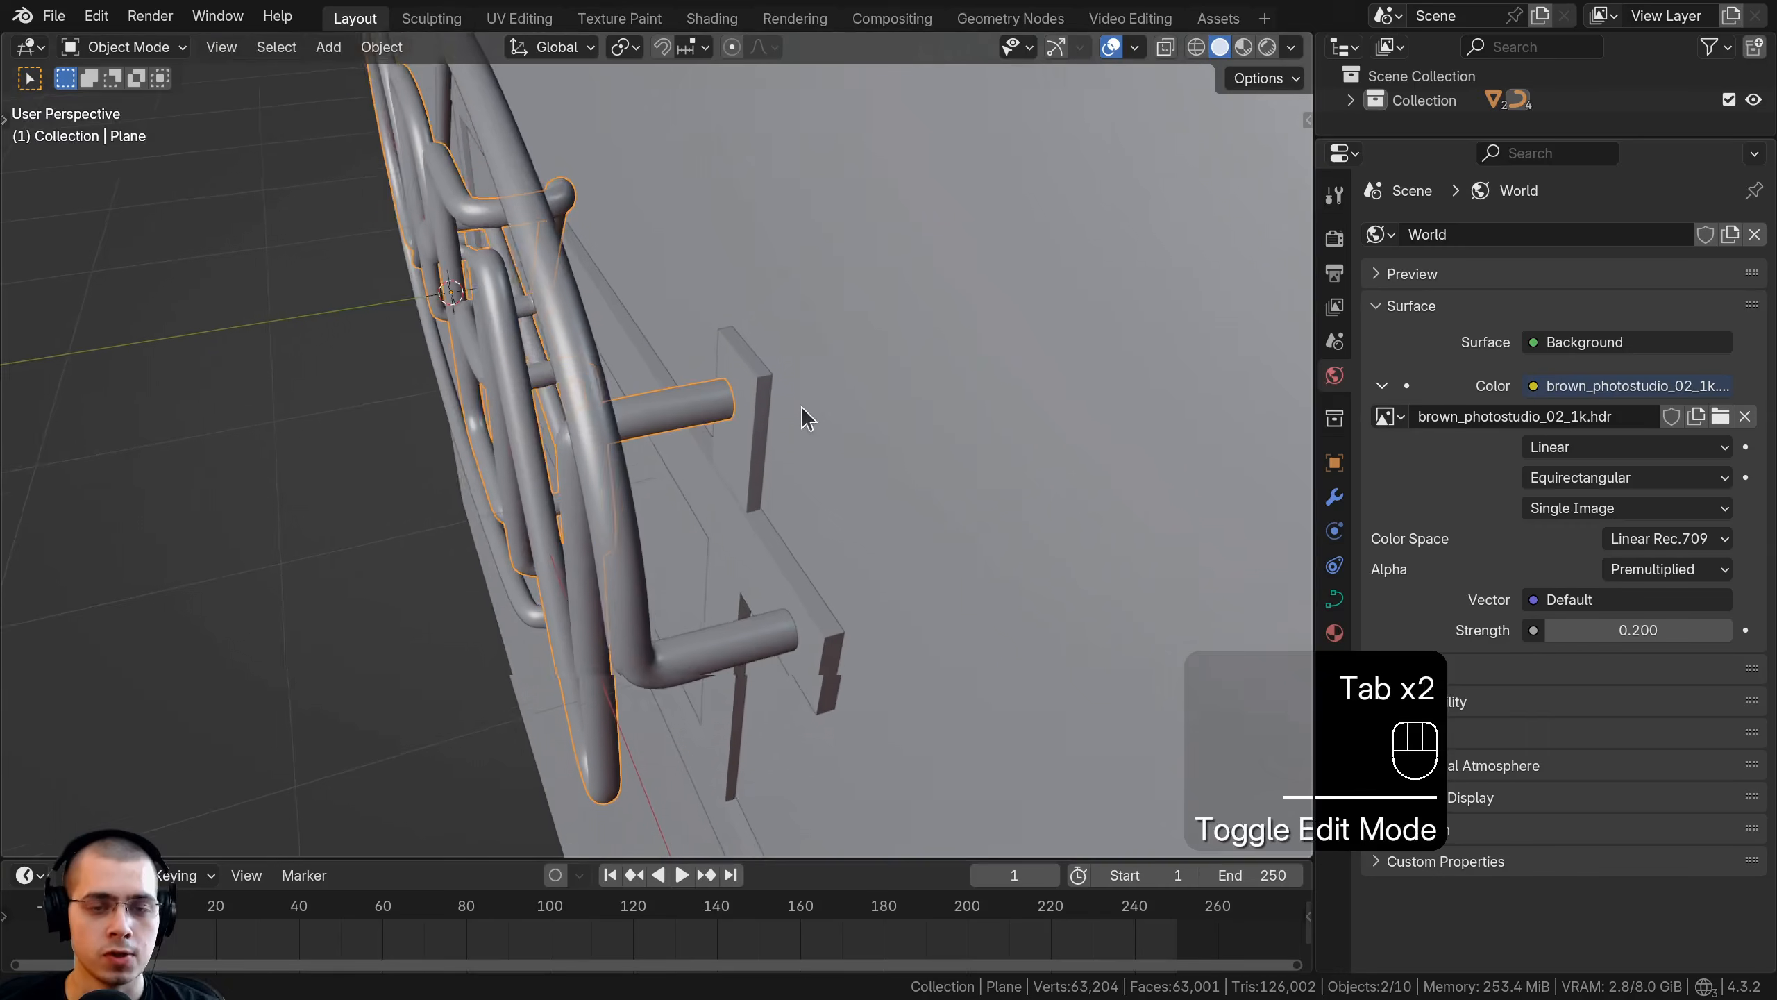
{"action": "middle_click_drag", "start_coordinate": [801, 406], "coordinate": [705, 408]}
{"action": "right_click", "coordinate": [699, 409]}
{"action": "key", "text": "z"}
{"action": "left_click", "coordinate": [601, 412]}
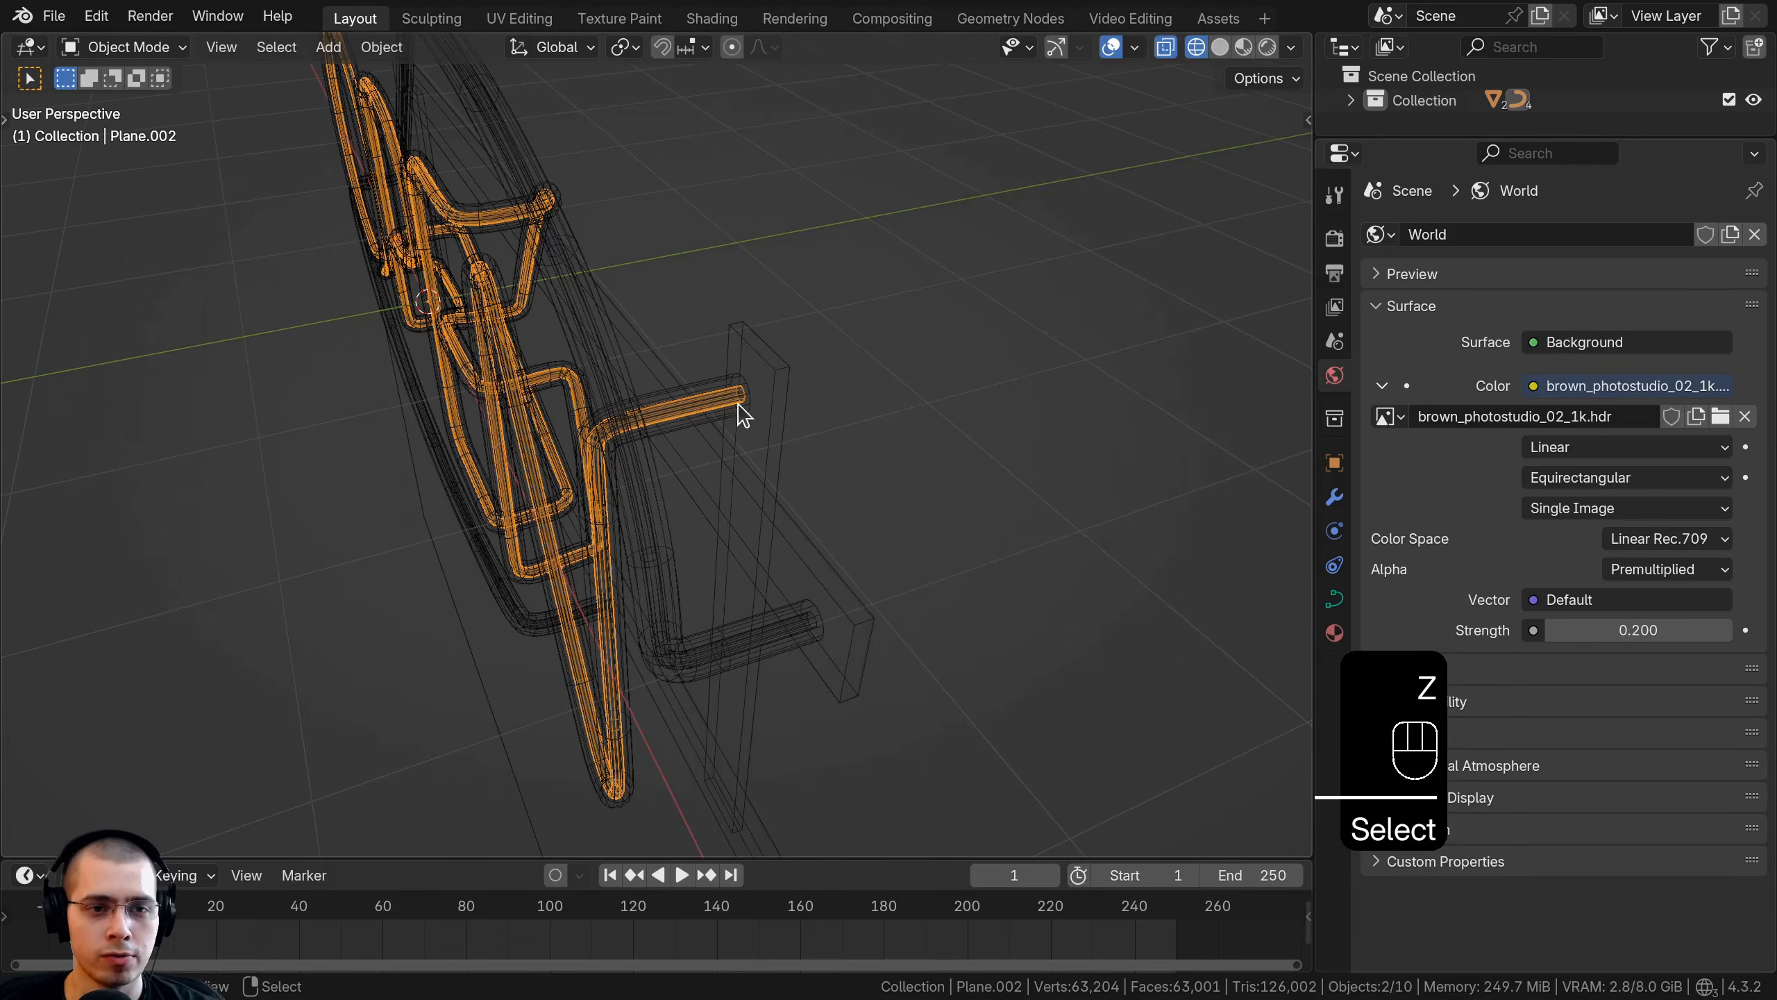
{"action": "scroll", "coordinate": [748, 371], "scroll_direction": "up", "scroll_amount": 3}
{"action": "right_click", "coordinate": [756, 346], "text": "shift"}
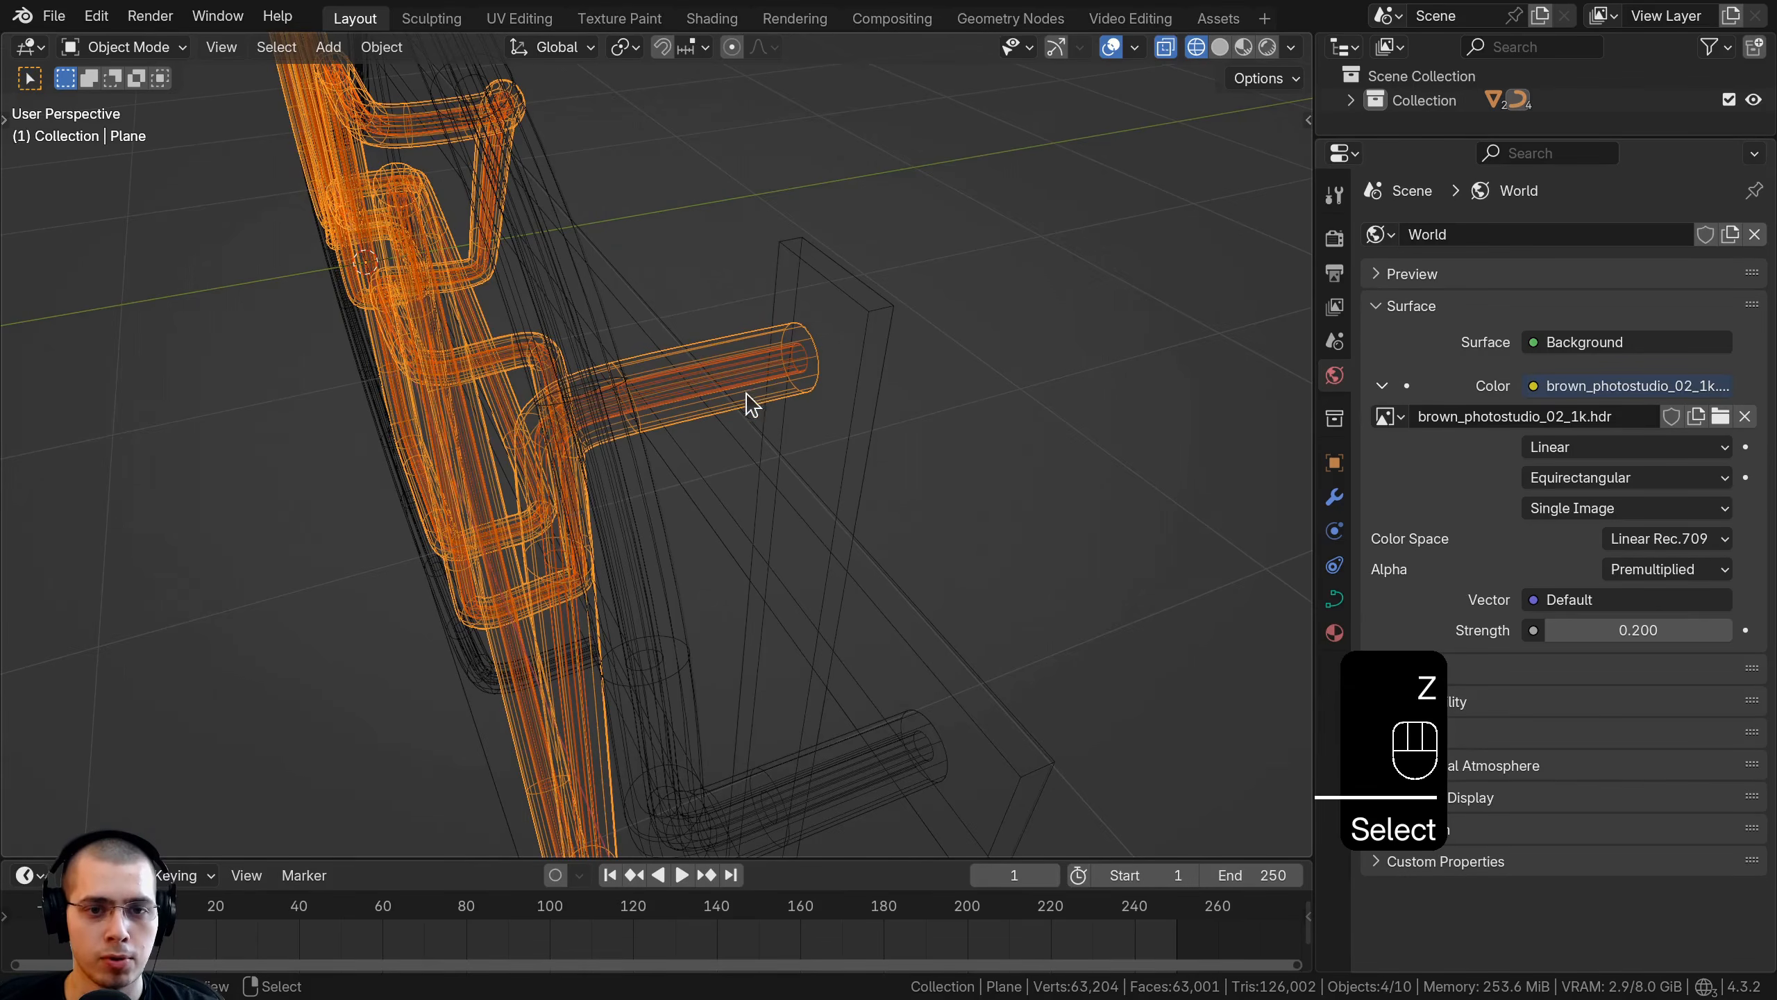
{"action": "middle_click_drag", "start_coordinate": [754, 348], "coordinate": [714, 392], "text": "shift"}
{"action": "scroll", "coordinate": [708, 362], "scroll_direction": "up", "scroll_amount": 4}
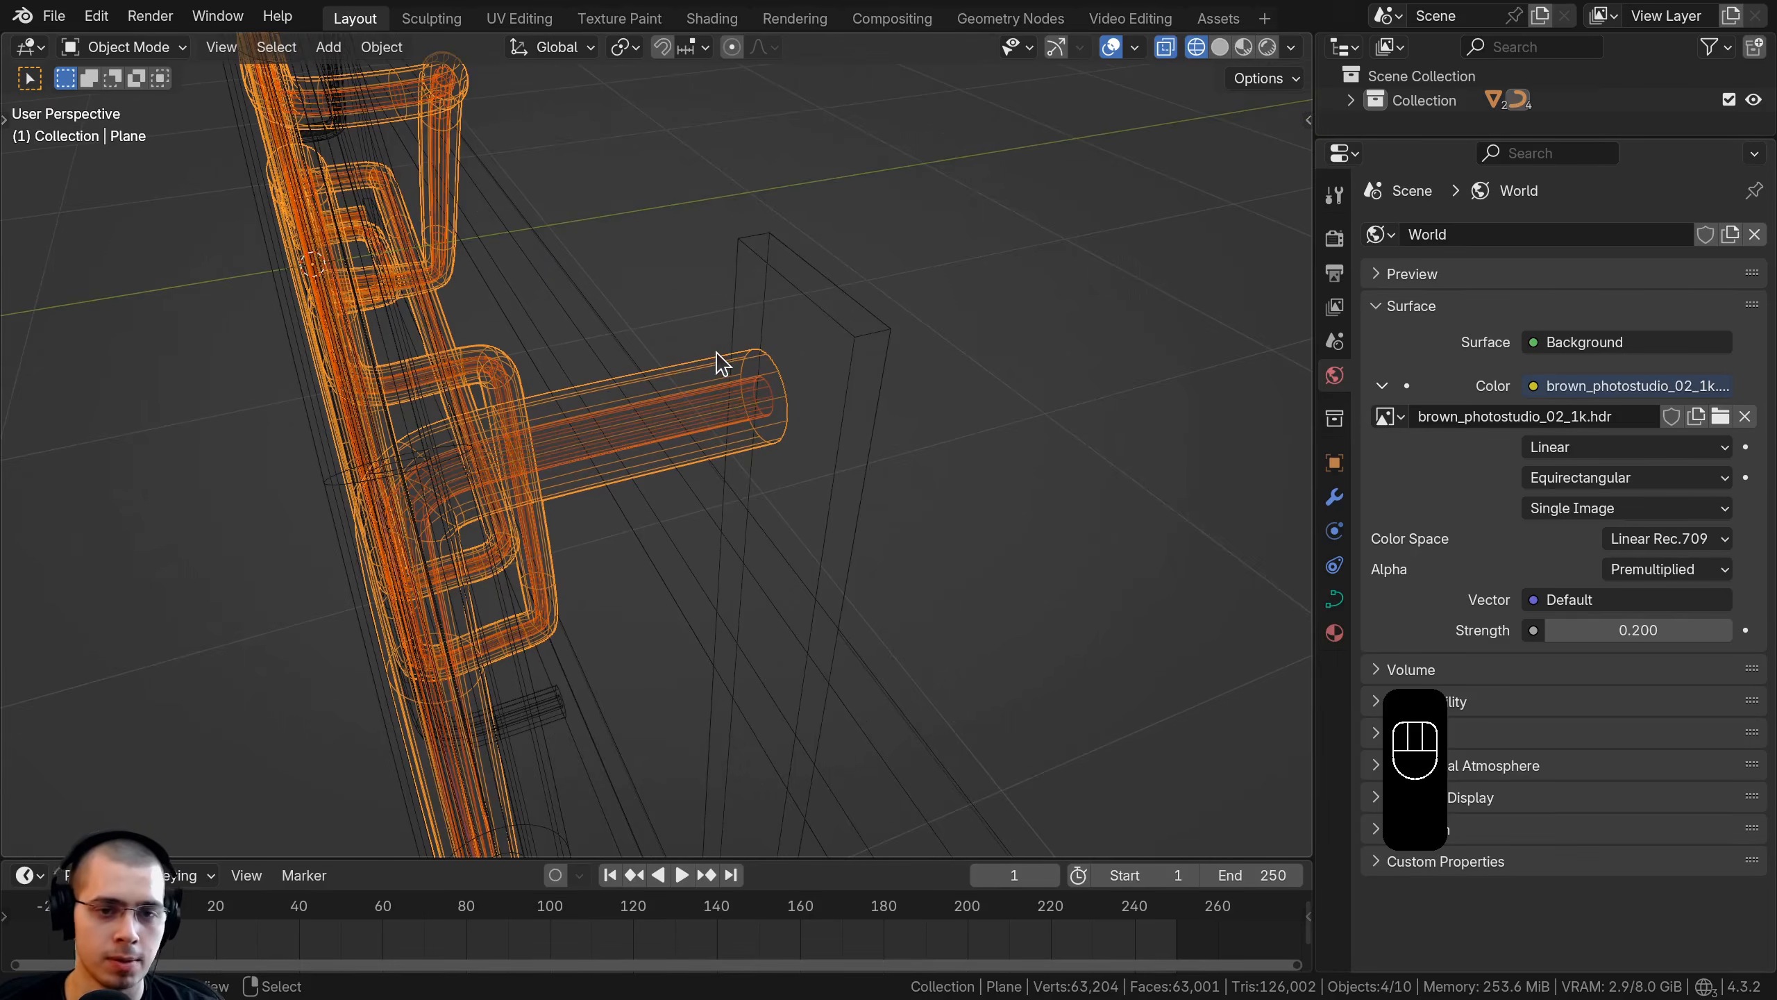
Move the end points of the N's glass and inner tubes along Y to the vertical bar, then return to solid shading and Object Mode
{"action": "key", "text": "Tab"}
{"action": "key", "text": "a"}
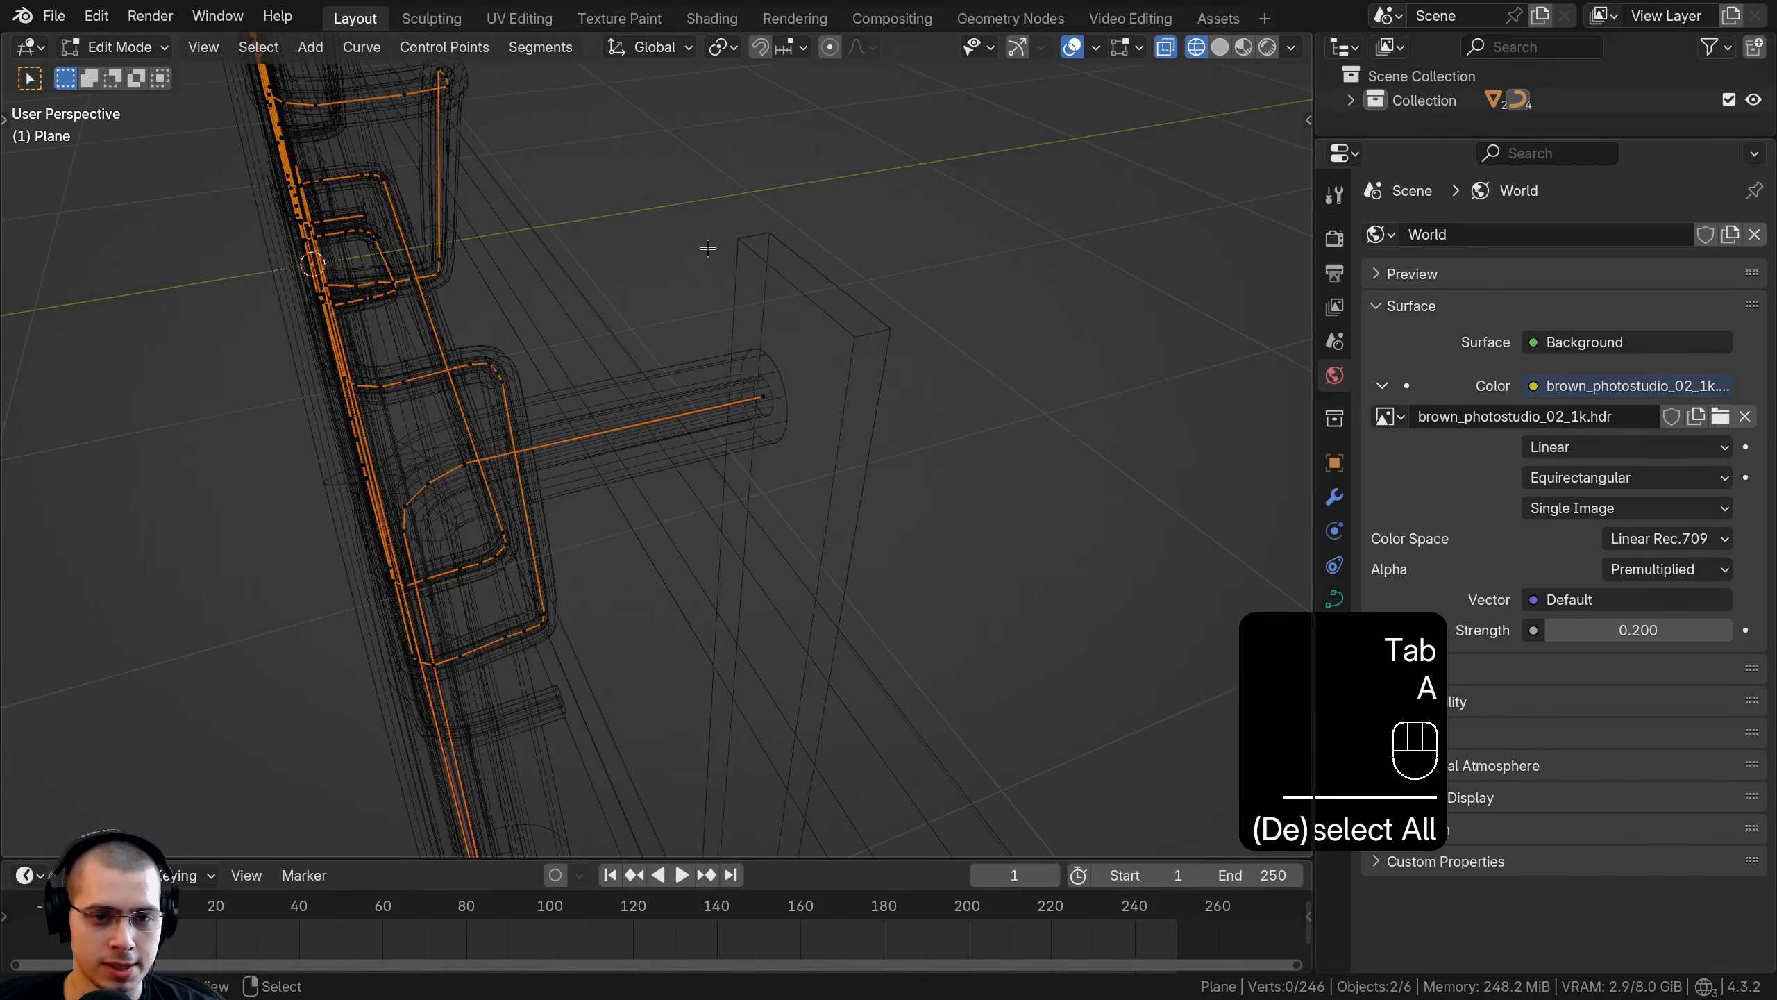
{"action": "left_click_drag", "start_coordinate": [761, 352], "coordinate": [816, 456]}
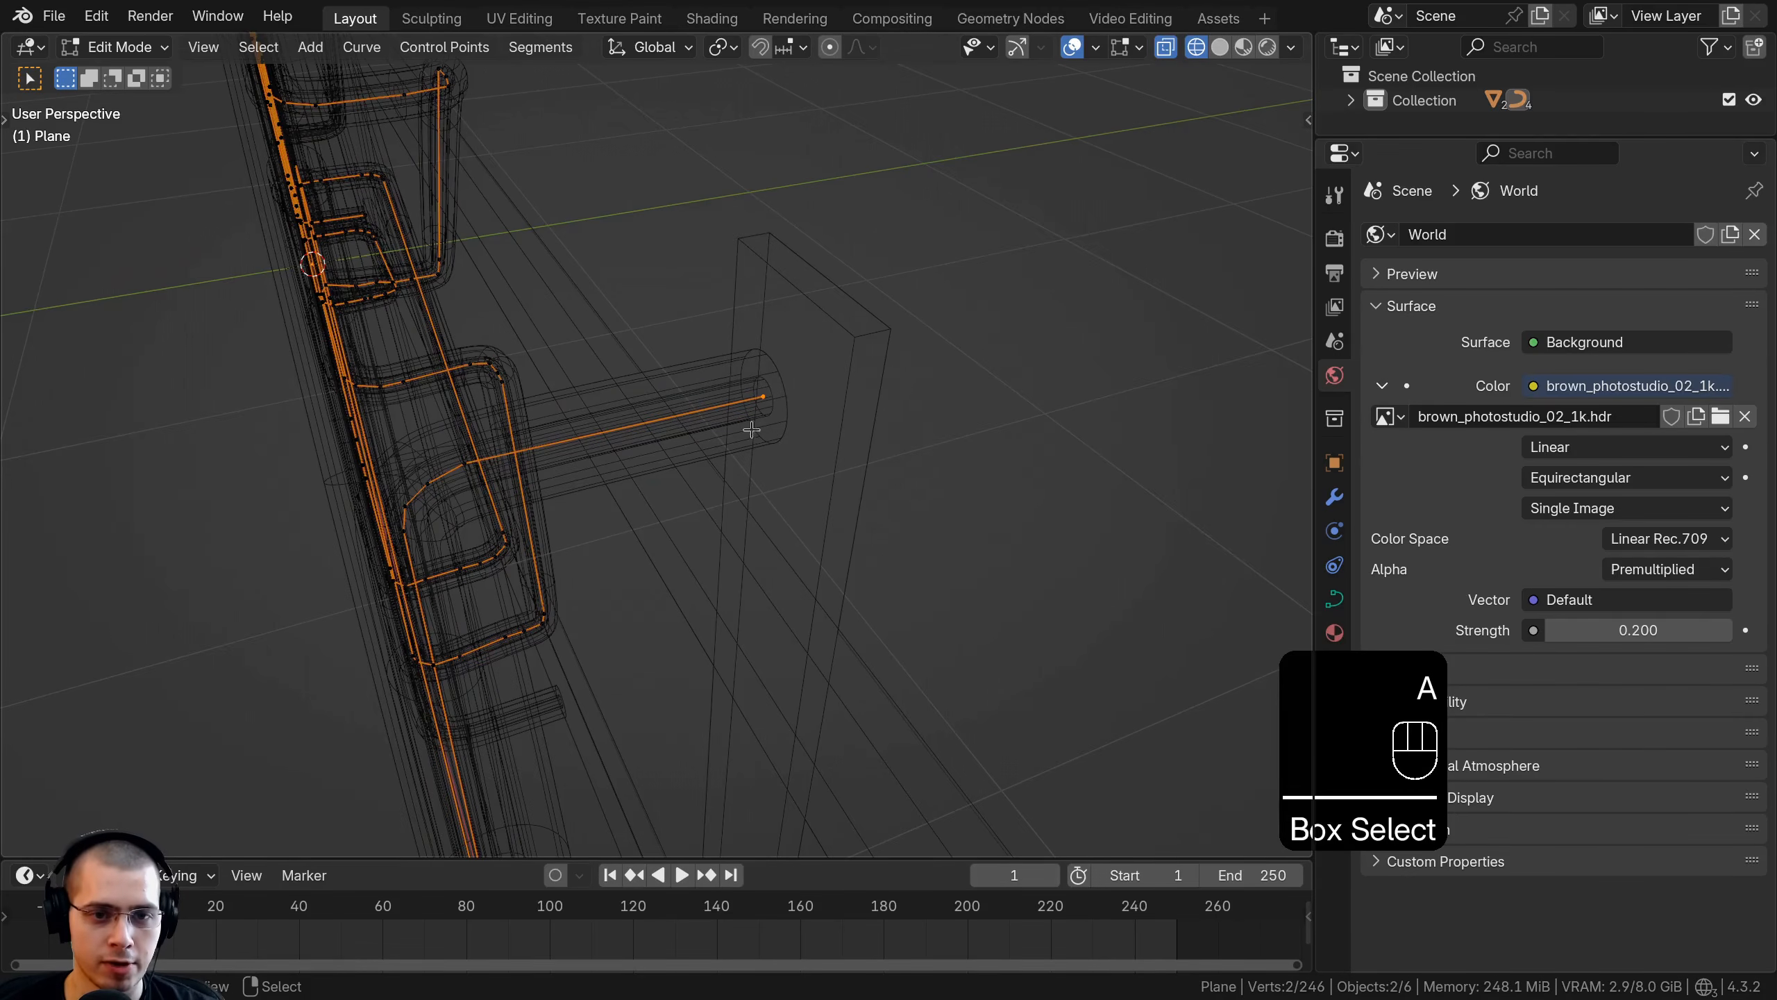
{"action": "middle_click_drag", "start_coordinate": [771, 390], "coordinate": [714, 404]}
{"action": "key", "text": "g"}
{"action": "key", "text": "y"}
{"action": "left_click", "coordinate": [753, 397]}
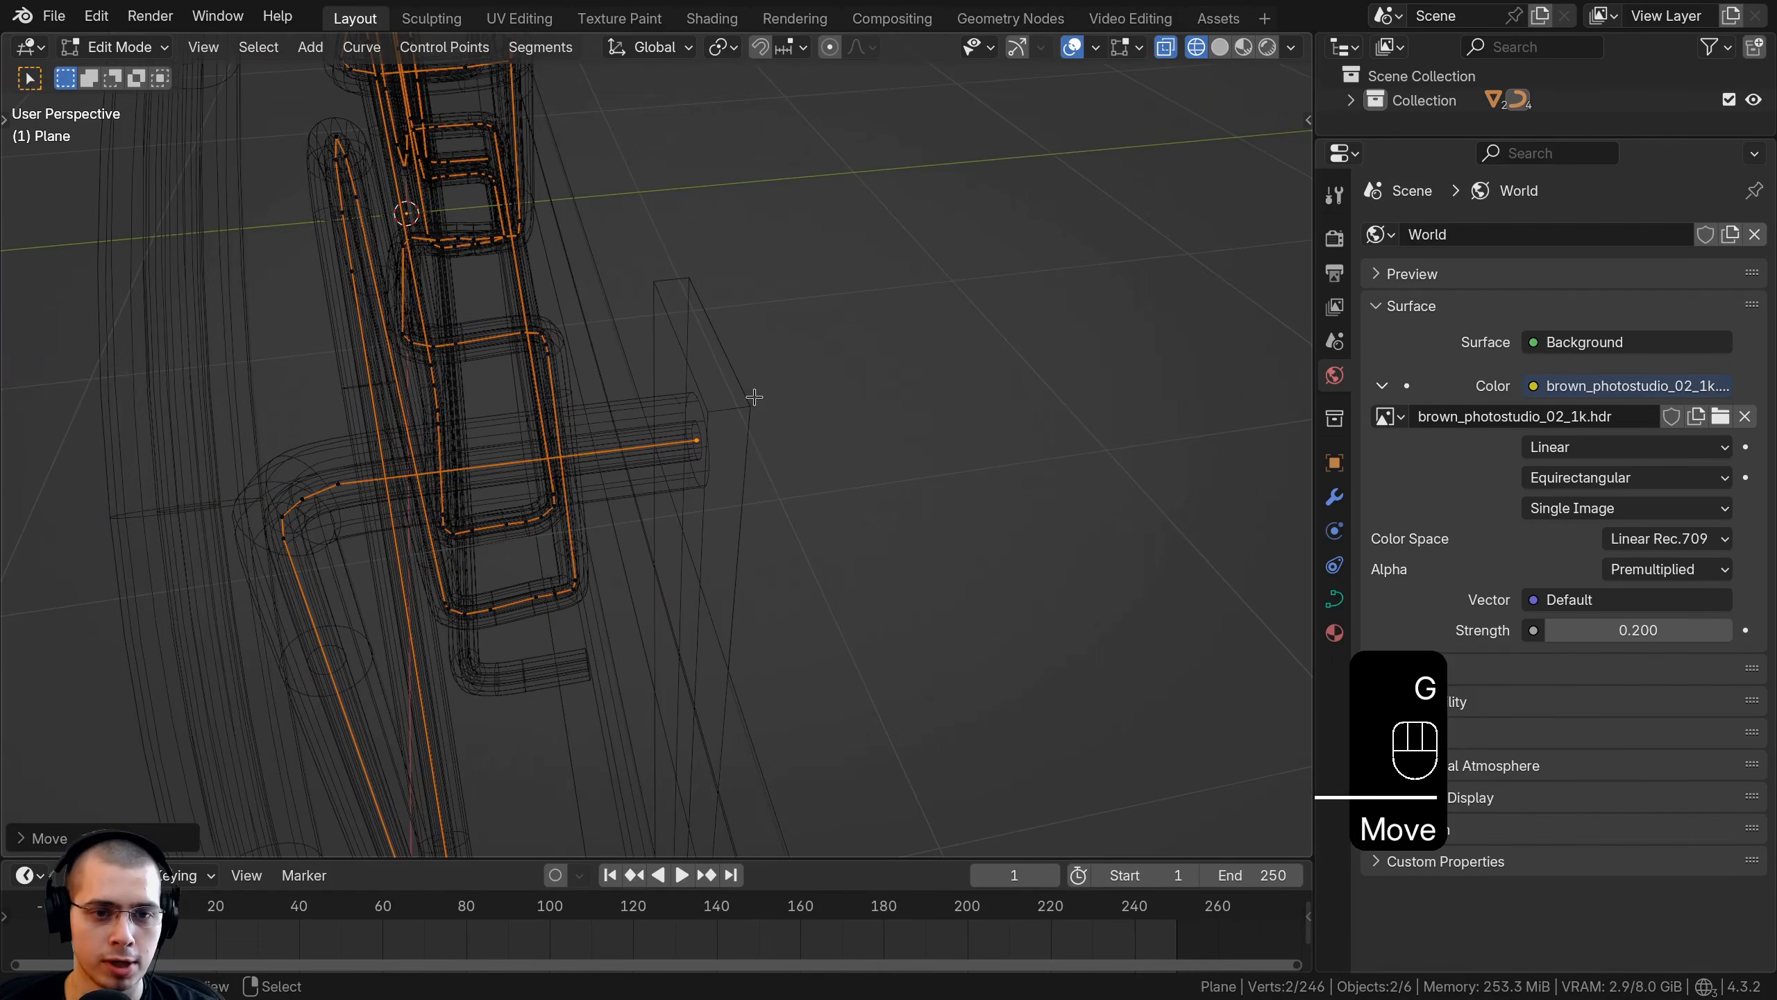
{"action": "key", "text": "z"}
{"action": "key", "text": "Tab"}
Select the glass and inner neon tubes of the lower border in wireframe shading
{"action": "scroll", "coordinate": [639, 485], "scroll_direction": "down", "scroll_amount": 4}
{"action": "middle_click_drag", "start_coordinate": [639, 485], "coordinate": [420, 480]}
{"action": "scroll", "coordinate": [654, 496], "scroll_direction": "up", "scroll_amount": 3}
{"action": "scroll", "coordinate": [622, 527], "scroll_direction": "up", "scroll_amount": 3}
{"action": "middle_click_drag", "start_coordinate": [420, 480], "coordinate": [619, 532], "text": "shift"}
{"action": "left_click", "coordinate": [630, 562]}
{"action": "key", "text": "z"}
{"action": "left_click", "coordinate": [607, 586]}
{"action": "left_click", "coordinate": [640, 581], "text": "shift"}
Move the end points of the lower border's glass and inner tubes along Y to meet the lower horizontal bar
{"action": "key", "text": "Tab"}
{"action": "key", "text": "a"}
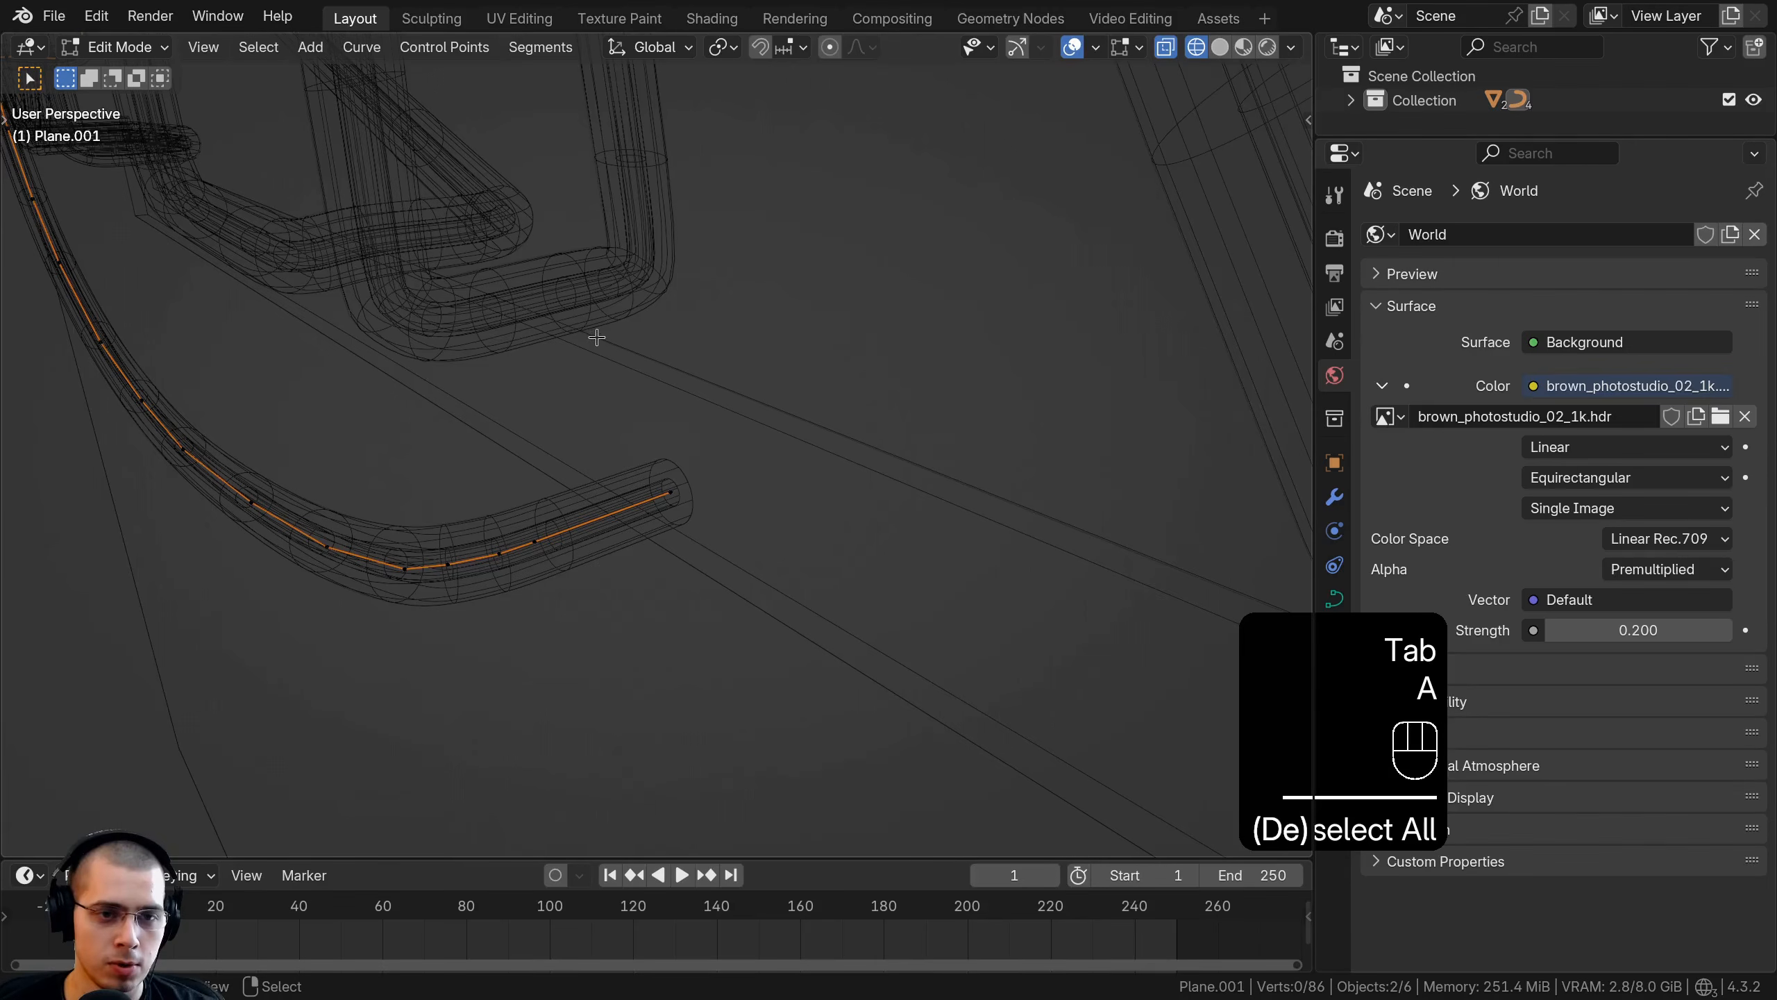
{"action": "left_click_drag", "start_coordinate": [597, 337], "coordinate": [778, 574]}
{"action": "middle_click_drag", "start_coordinate": [706, 545], "coordinate": [458, 557]}
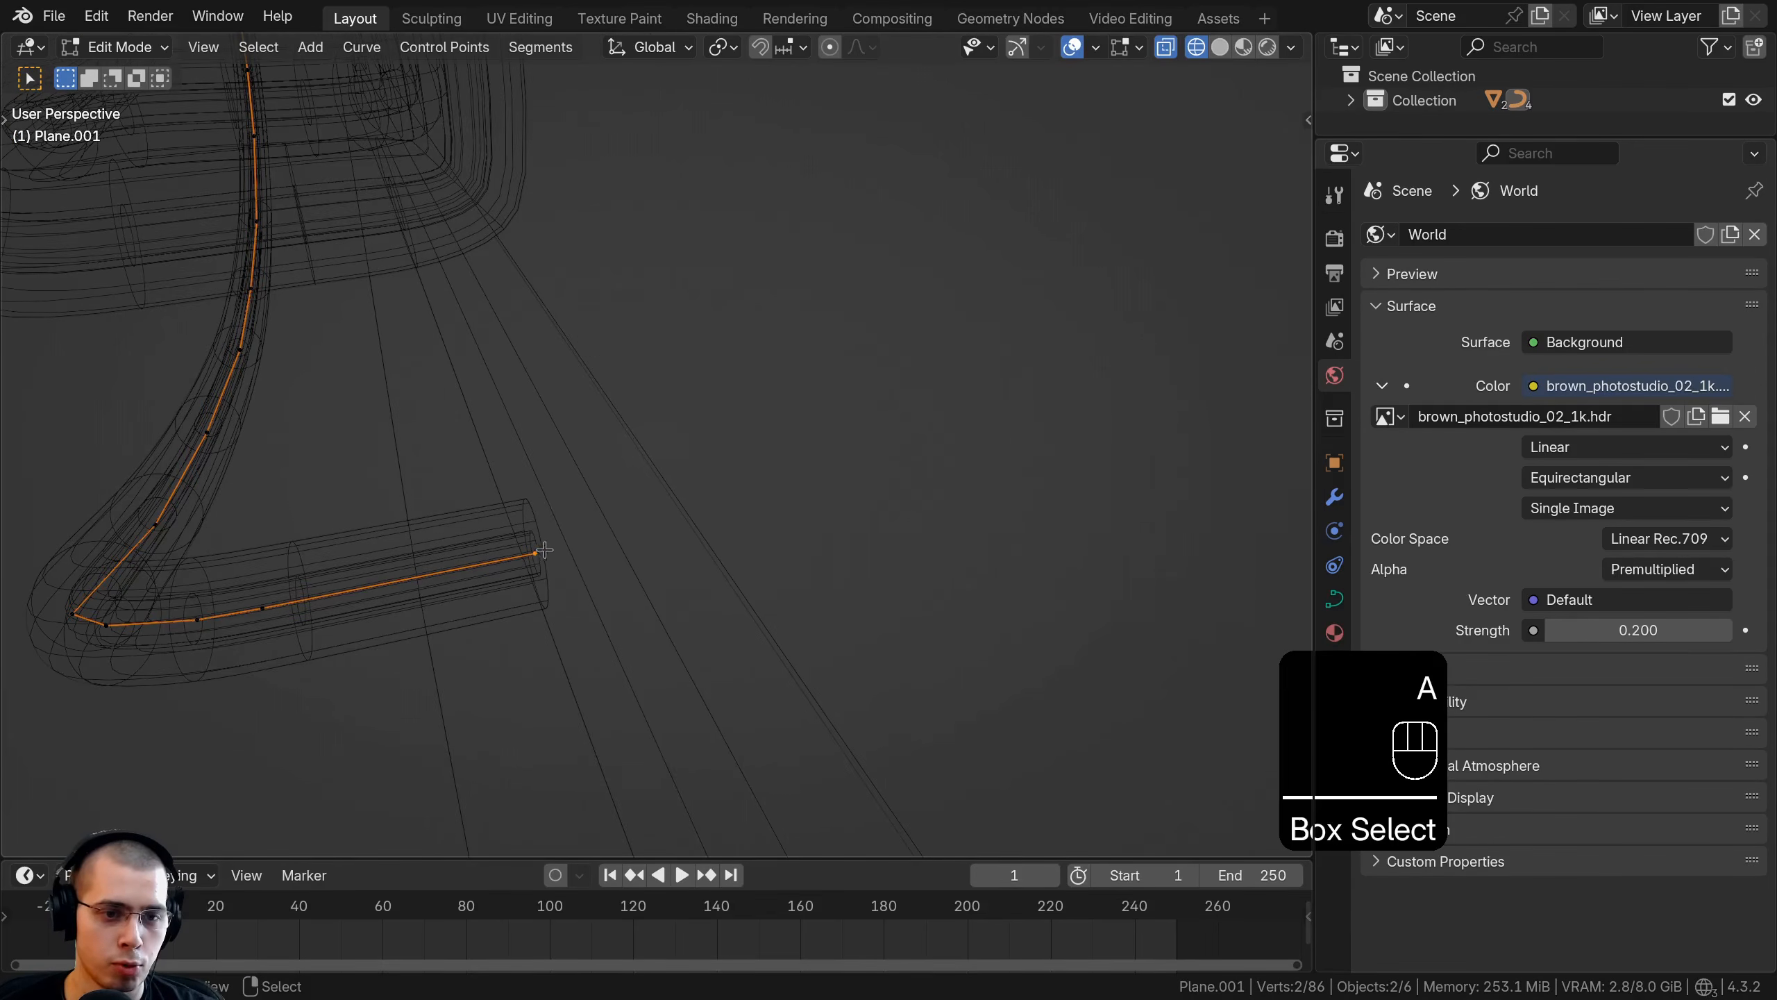
{"action": "key", "text": "g"}
{"action": "key", "text": "y"}
{"action": "left_click", "coordinate": [584, 536]}
{"action": "key", "text": "z"}
{"action": "key", "text": "g"}
{"action": "key", "text": "y"}
{"action": "left_click", "coordinate": [753, 532]}
{"action": "middle_click_drag", "start_coordinate": [753, 532], "coordinate": [703, 508]}
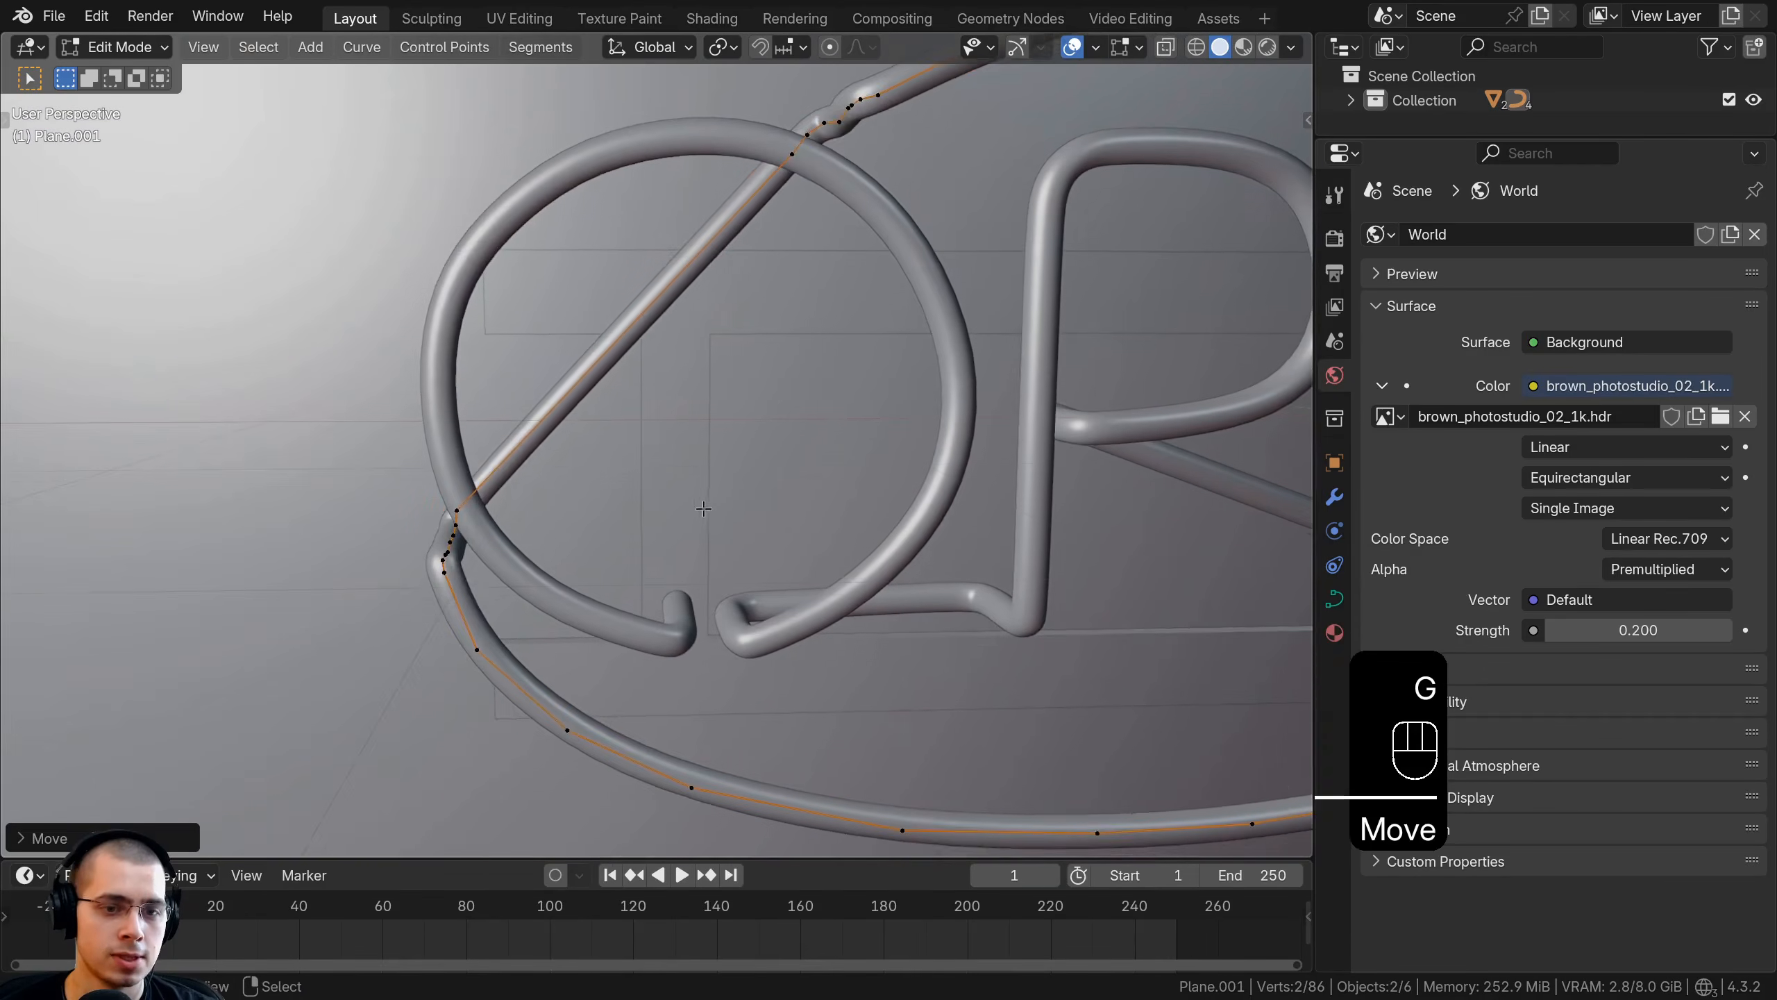
{"action": "key", "text": "Tab"}
Select the glass and inner tubes of the letters and move the O's end points along Y to meet its vertical bar
{"action": "middle_click_drag", "start_coordinate": [401, 582], "coordinate": [839, 463]}
{"action": "right_click", "coordinate": [595, 634]}
{"action": "scroll", "coordinate": [838, 463], "scroll_direction": "up", "scroll_amount": 3}
{"action": "key", "text": "z"}
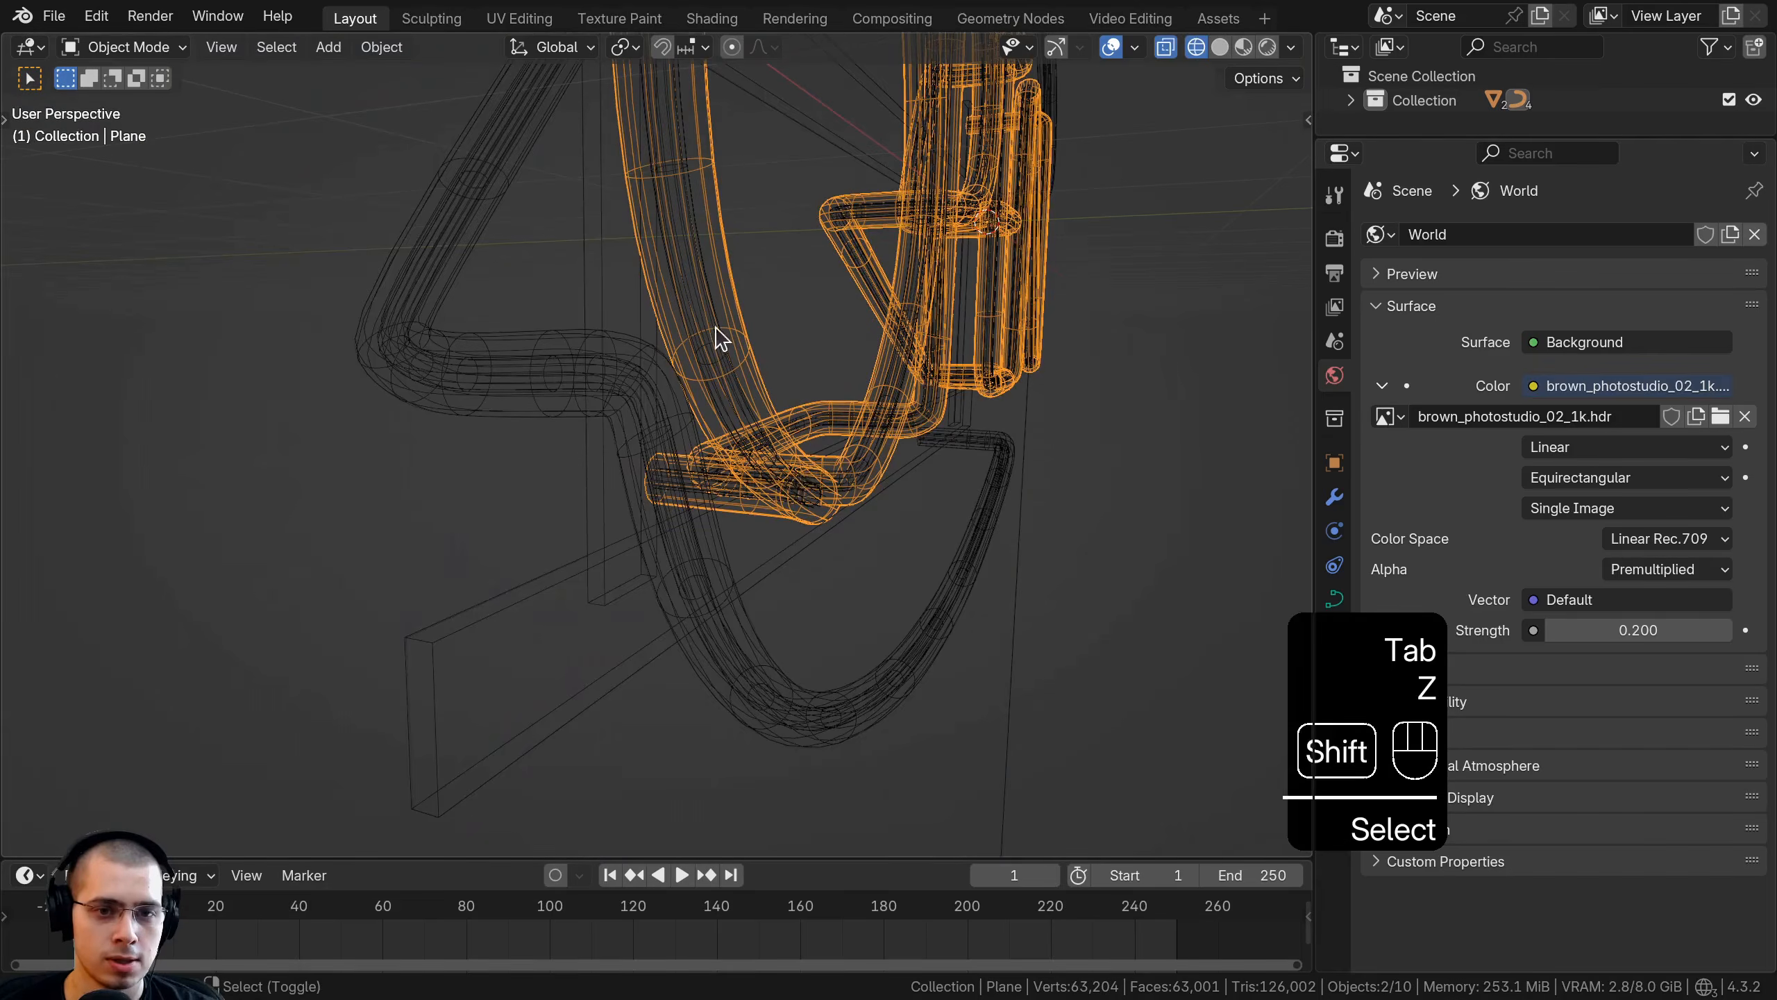
{"action": "key", "text": "Tab"}
{"action": "middle_click_drag", "start_coordinate": [720, 339], "coordinate": [706, 484], "text": "shift"}
{"action": "key", "text": "a"}
{"action": "key", "text": "b"}
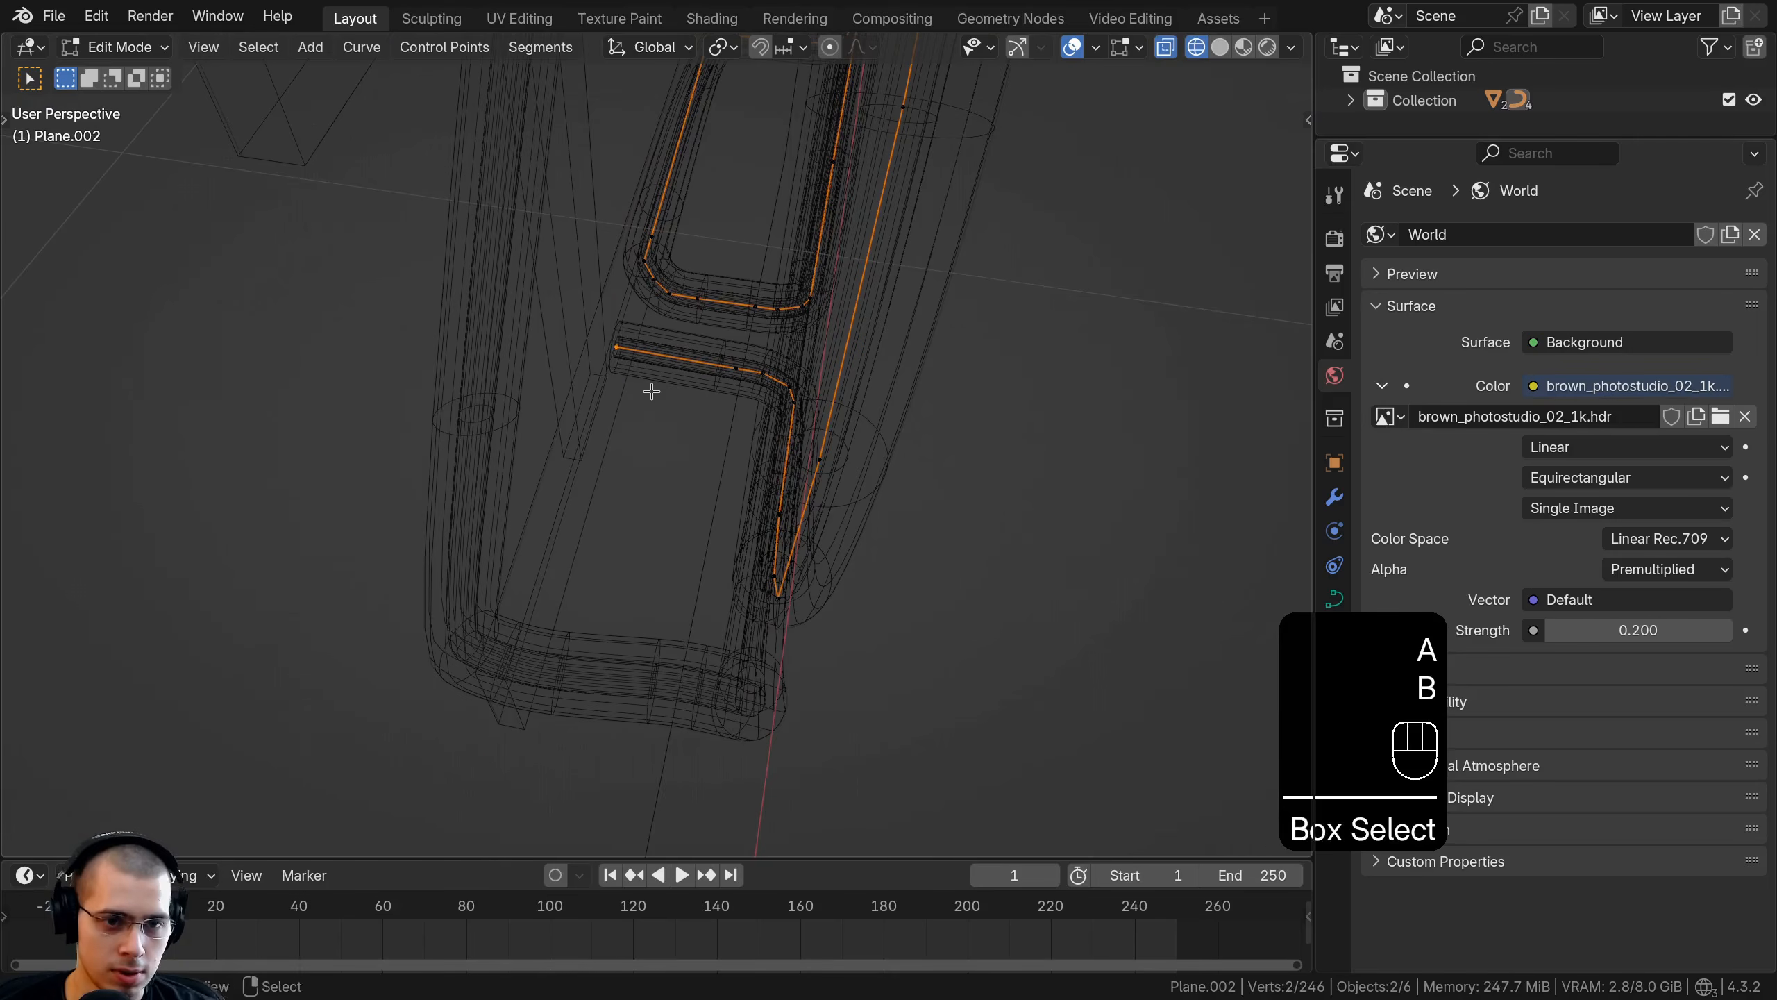
{"action": "key", "text": "g"}
{"action": "key", "text": "y"}
{"action": "left_click", "coordinate": [620, 389]}
{"action": "key", "text": "z"}
Move the end points of the upper border's glass and inner tubes back to the upper horizontal bar and return to Object Mode
{"action": "middle_click_drag", "start_coordinate": [620, 390], "coordinate": [638, 452], "text": "shift"}
{"action": "right_click", "coordinate": [673, 430]}
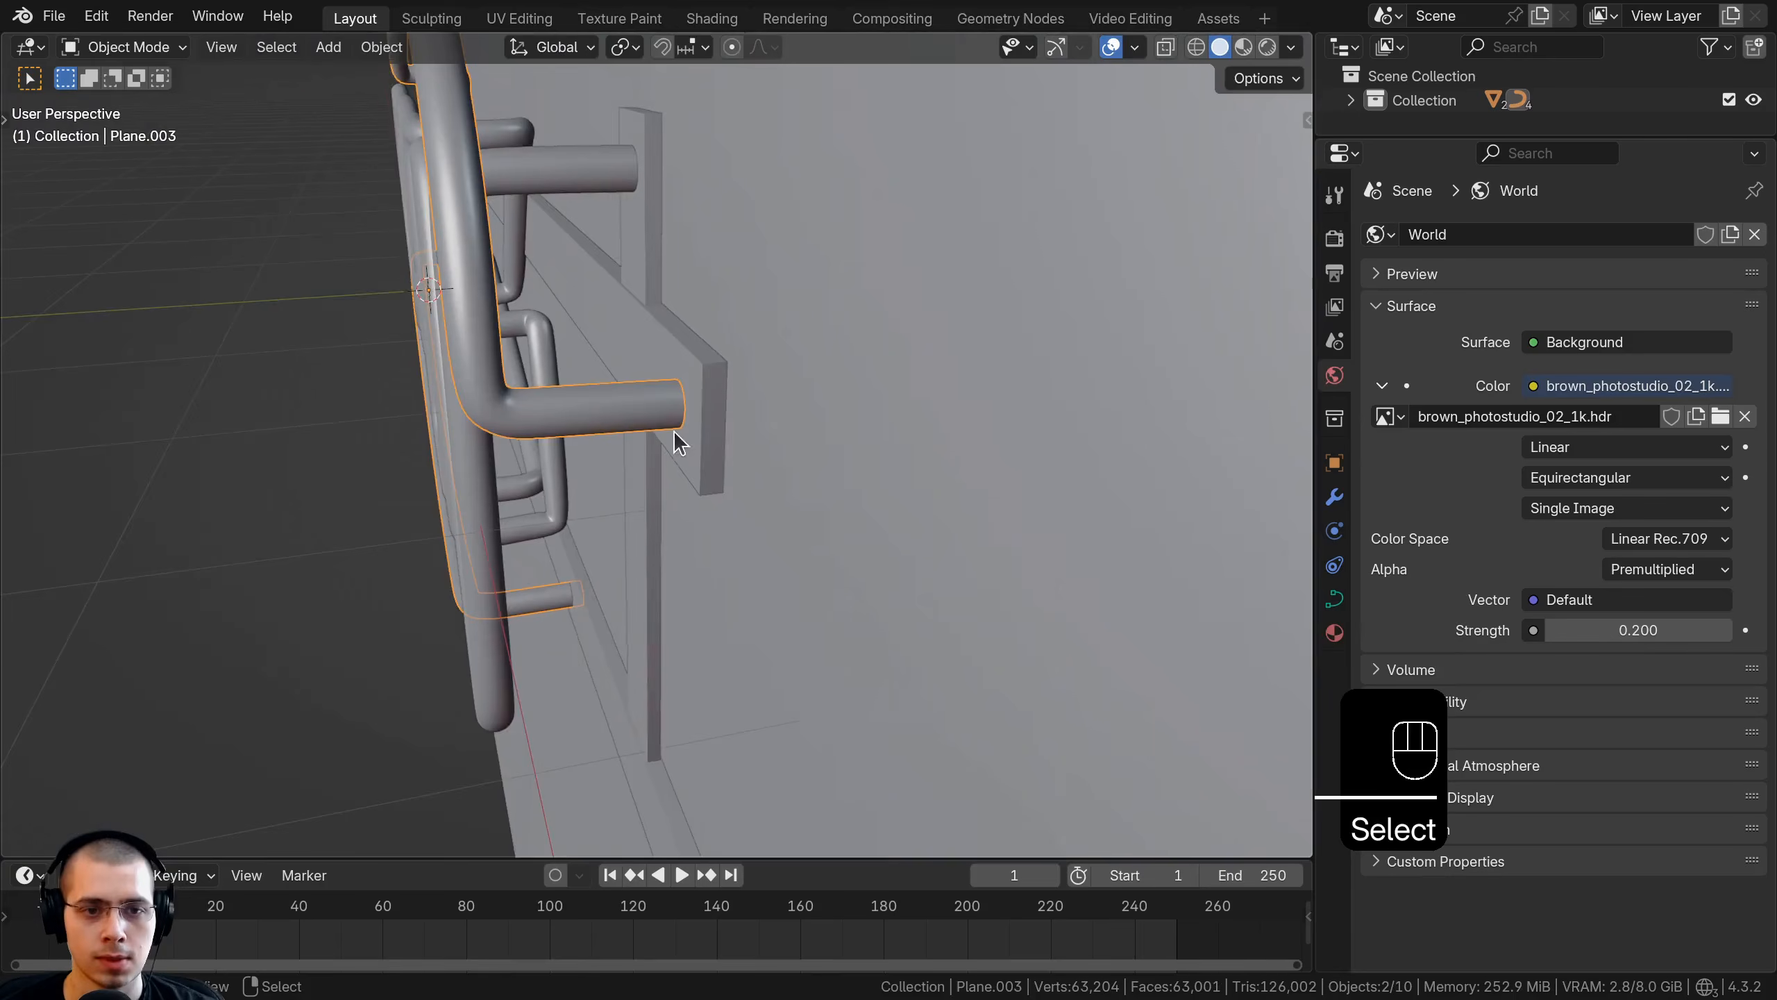
{"action": "middle_click_drag", "start_coordinate": [674, 431], "coordinate": [658, 436]}
{"action": "key", "text": "z"}
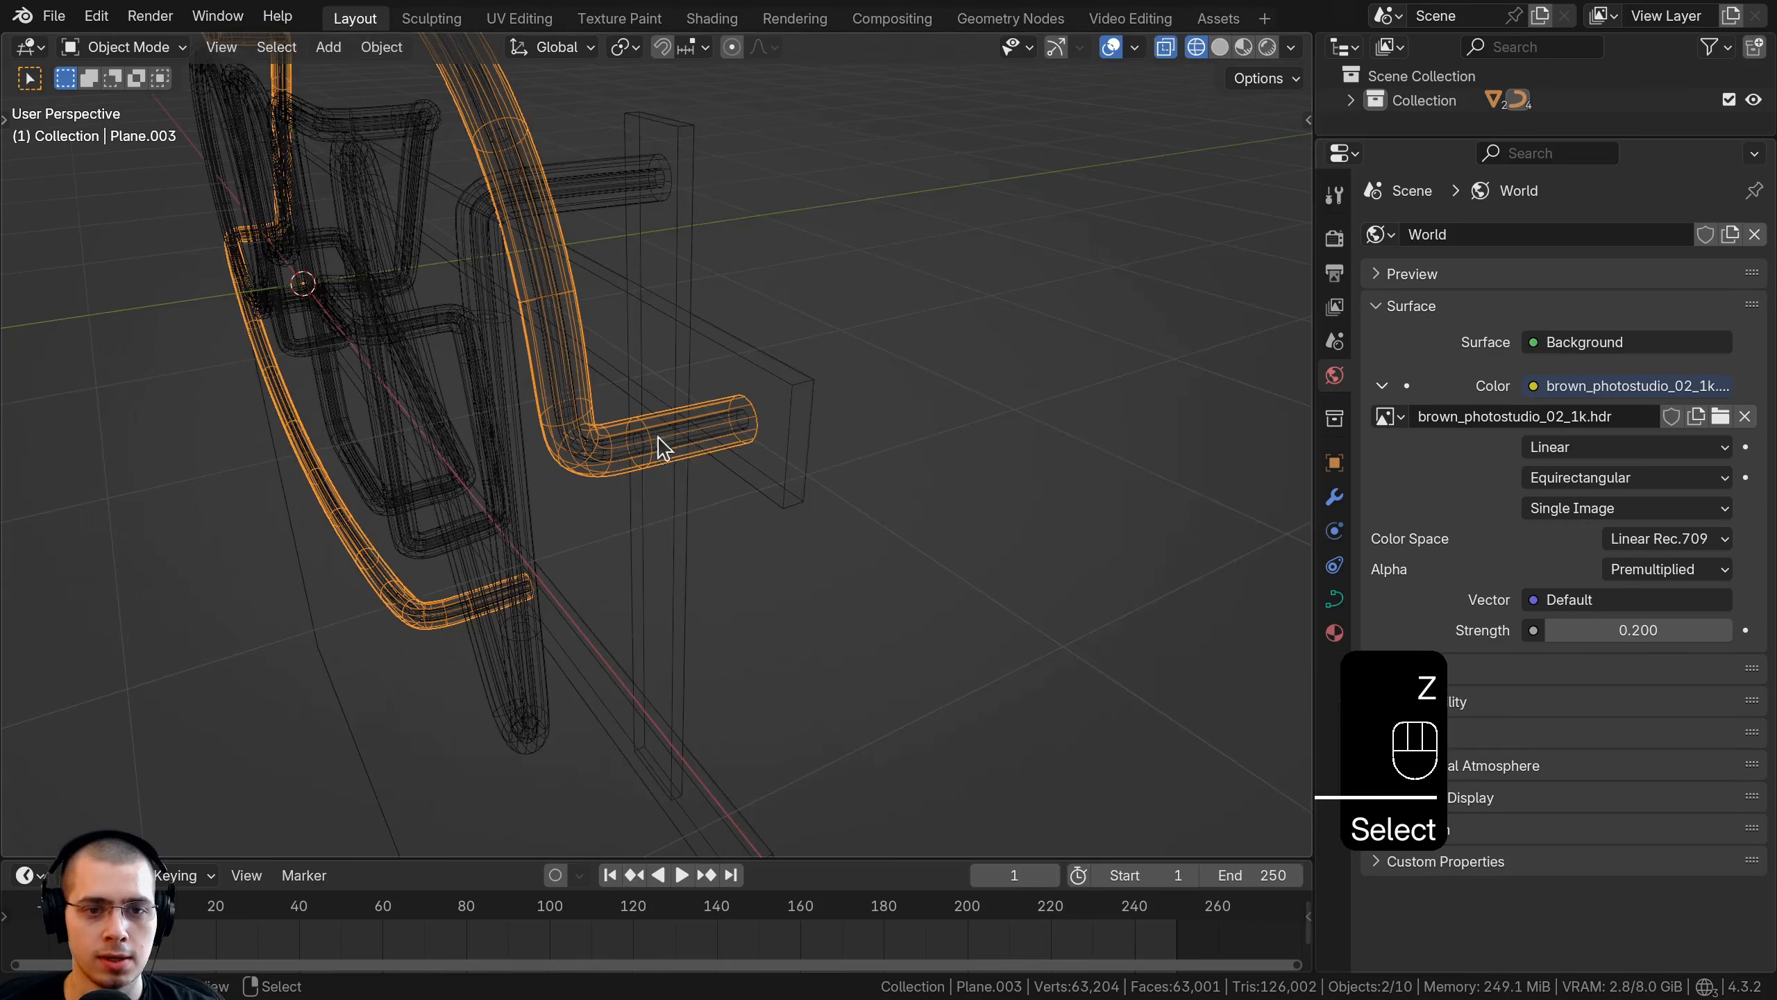
{"action": "key", "text": "Tab"}
{"action": "key", "text": "a"}
{"action": "key", "text": "g"}
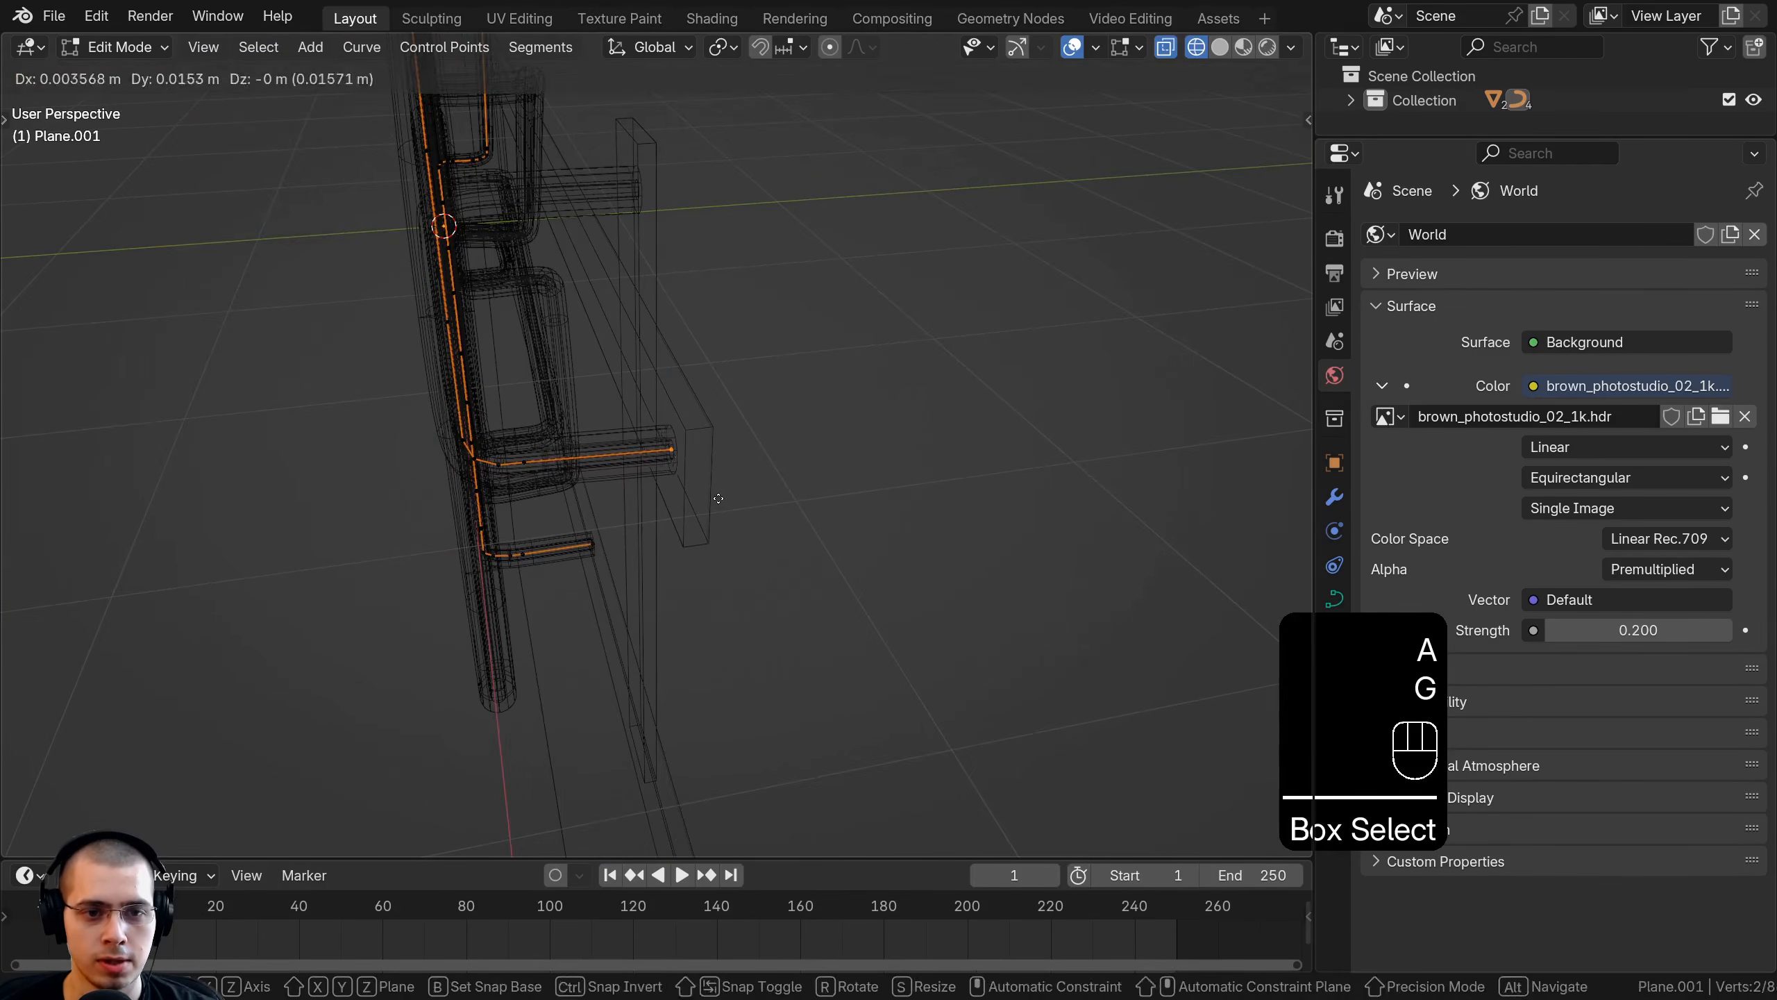
{"action": "left_click", "coordinate": [738, 498]}
{"action": "key", "text": "z"}
{"action": "left_click", "coordinate": [835, 490]}
{"action": "key", "text": "Tab"}
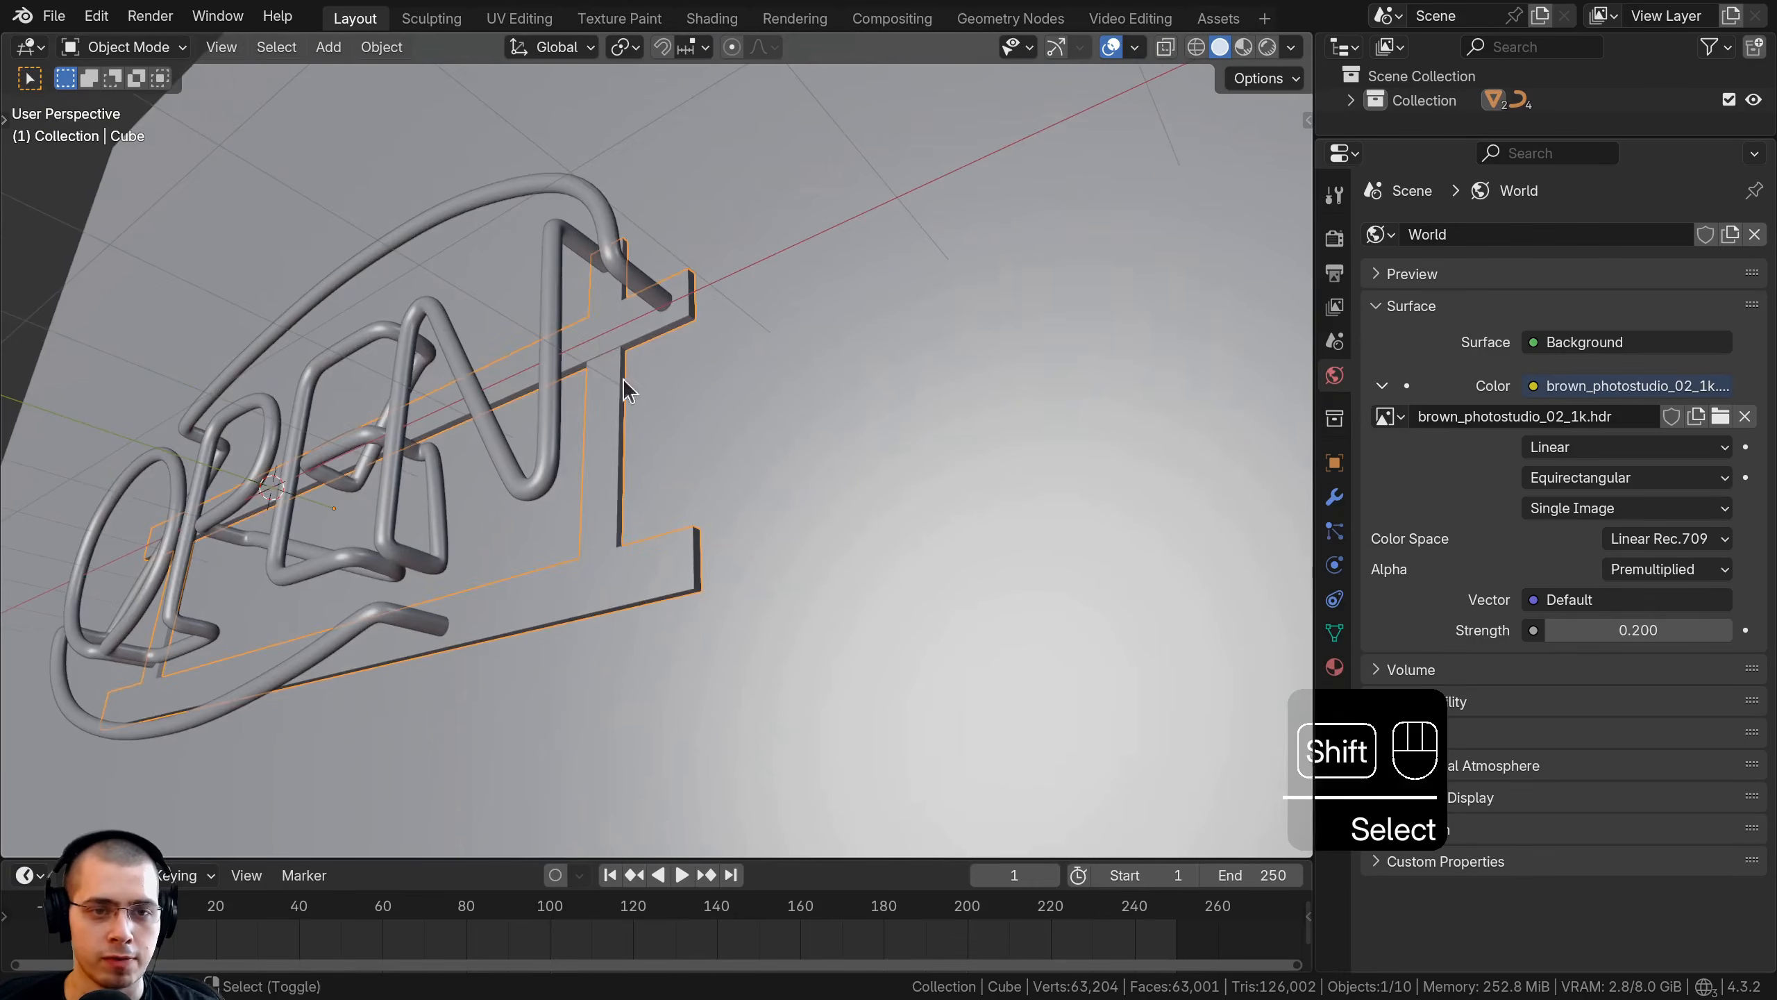
Select the support frame and add a Bevel modifier to it
{"action": "left_click", "coordinate": [664, 433]}
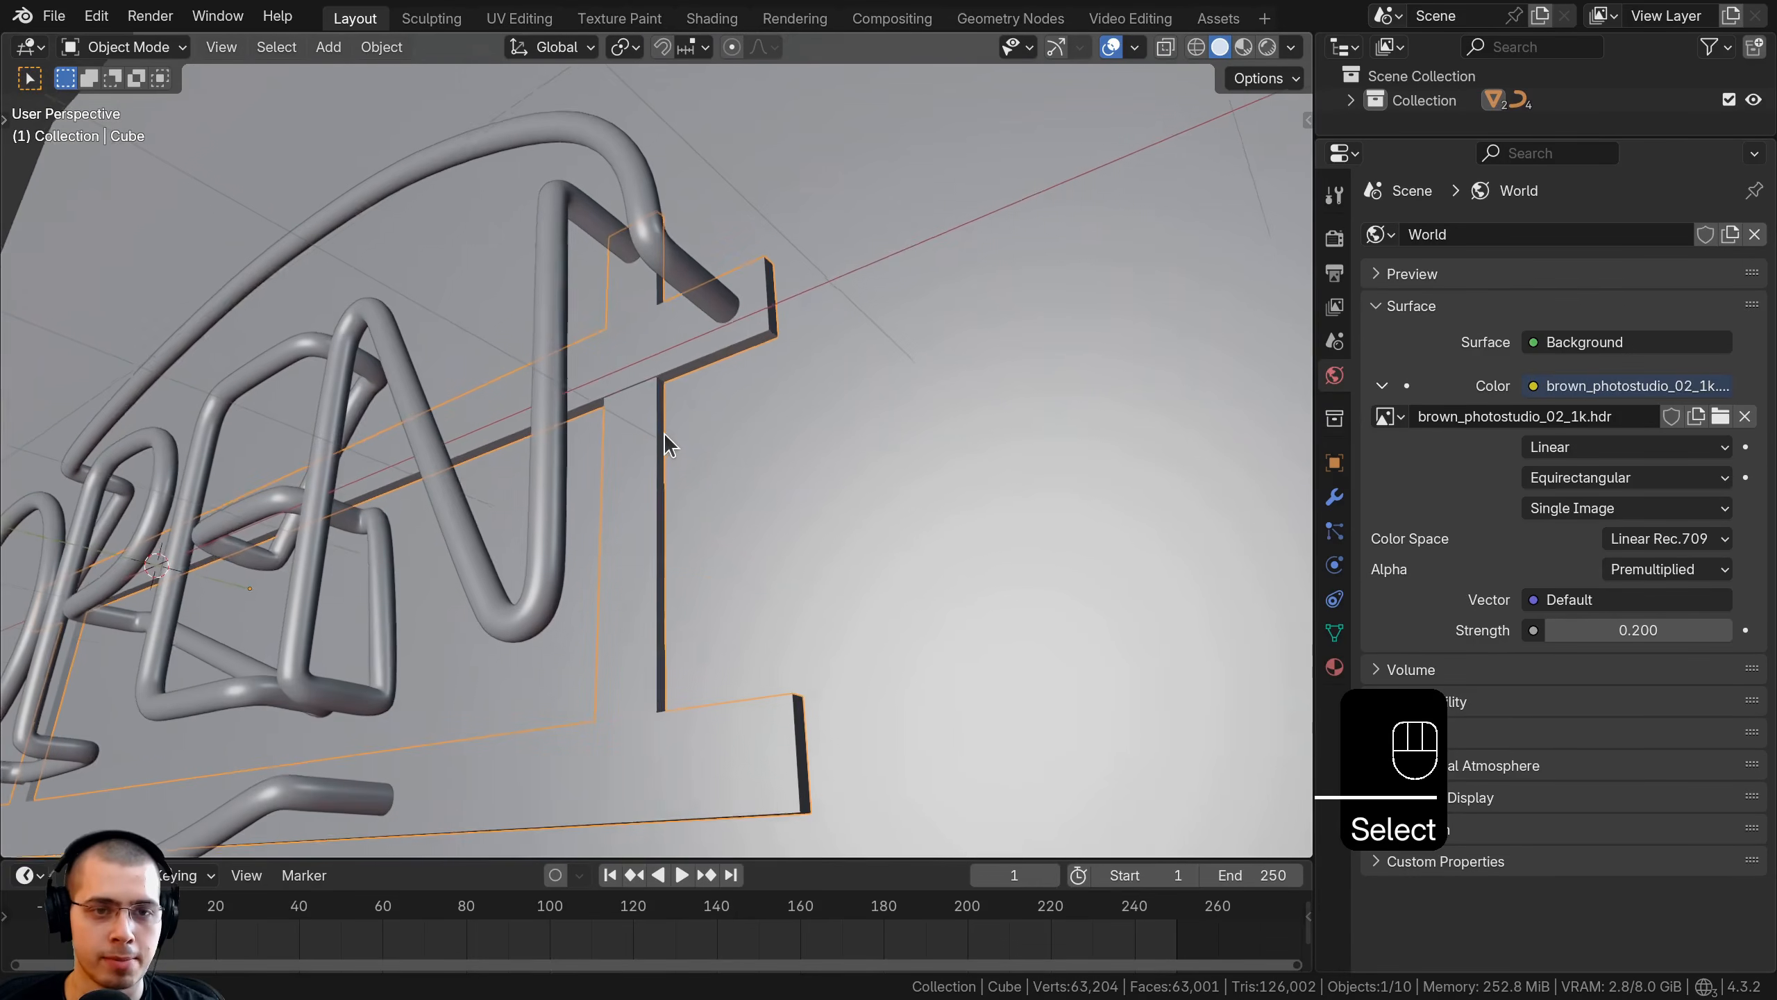
{"action": "left_click", "coordinate": [1334, 499]}
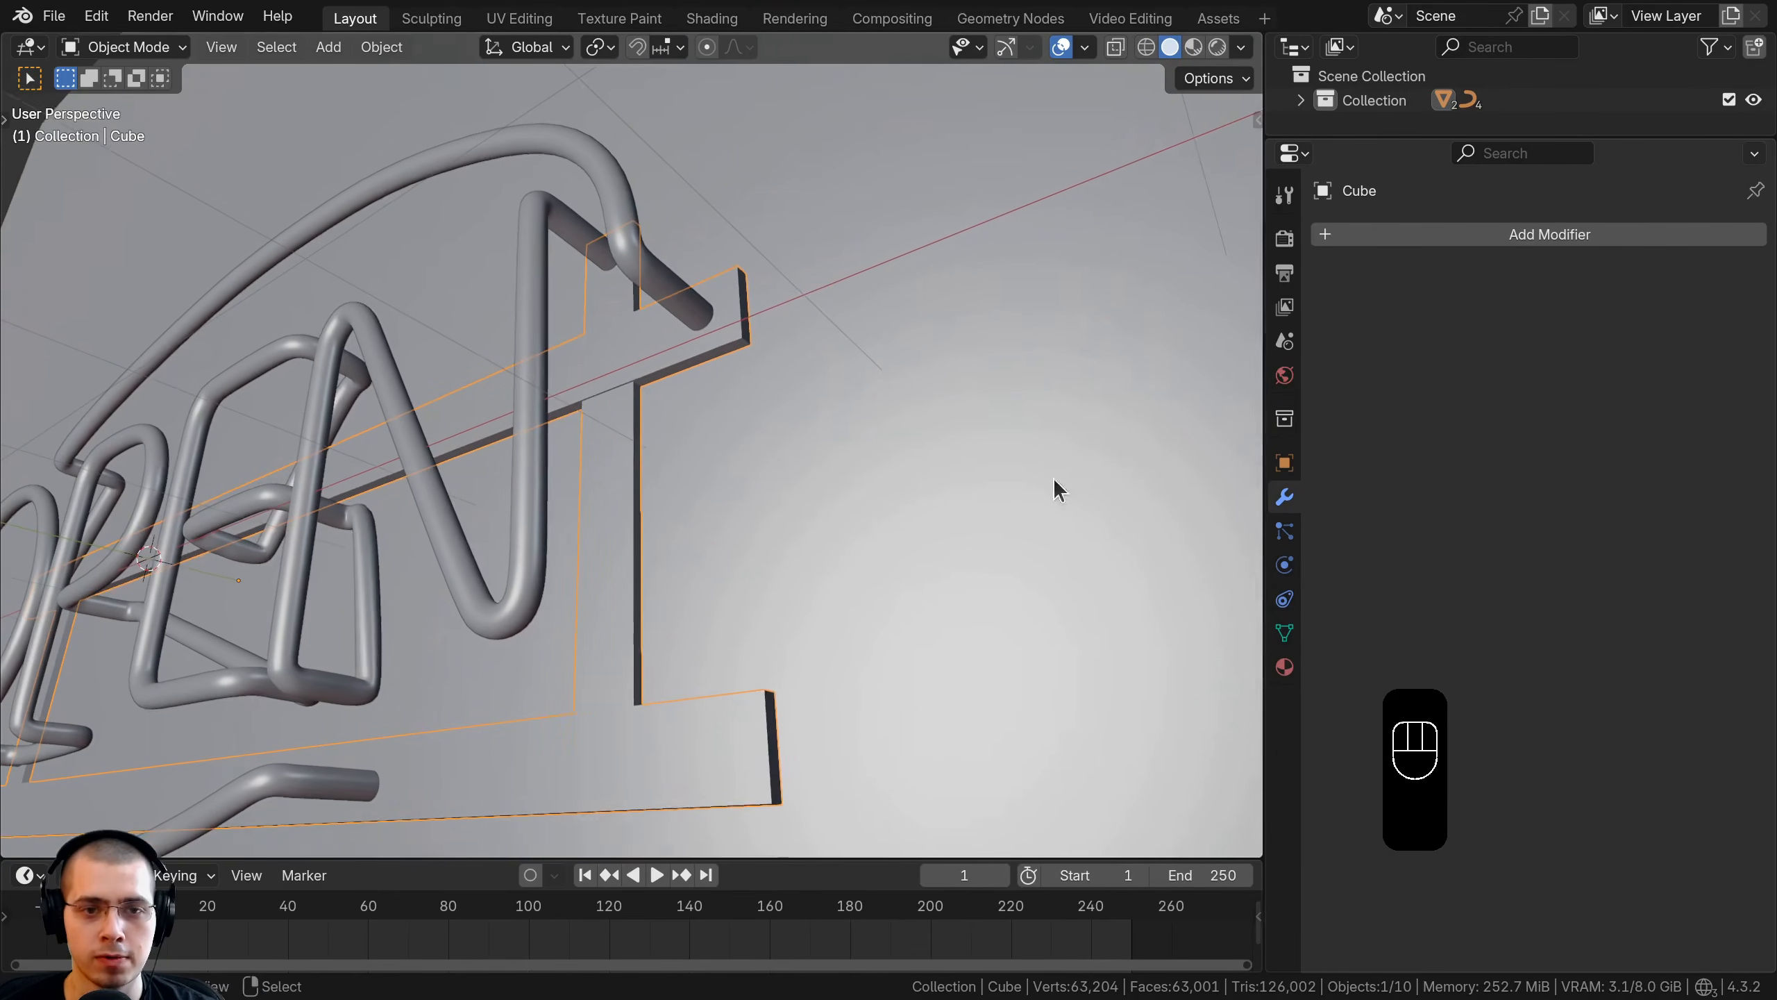
{"action": "middle_click_drag", "start_coordinate": [1055, 488], "coordinate": [1092, 490]}
{"action": "left_click", "coordinate": [1379, 238]}
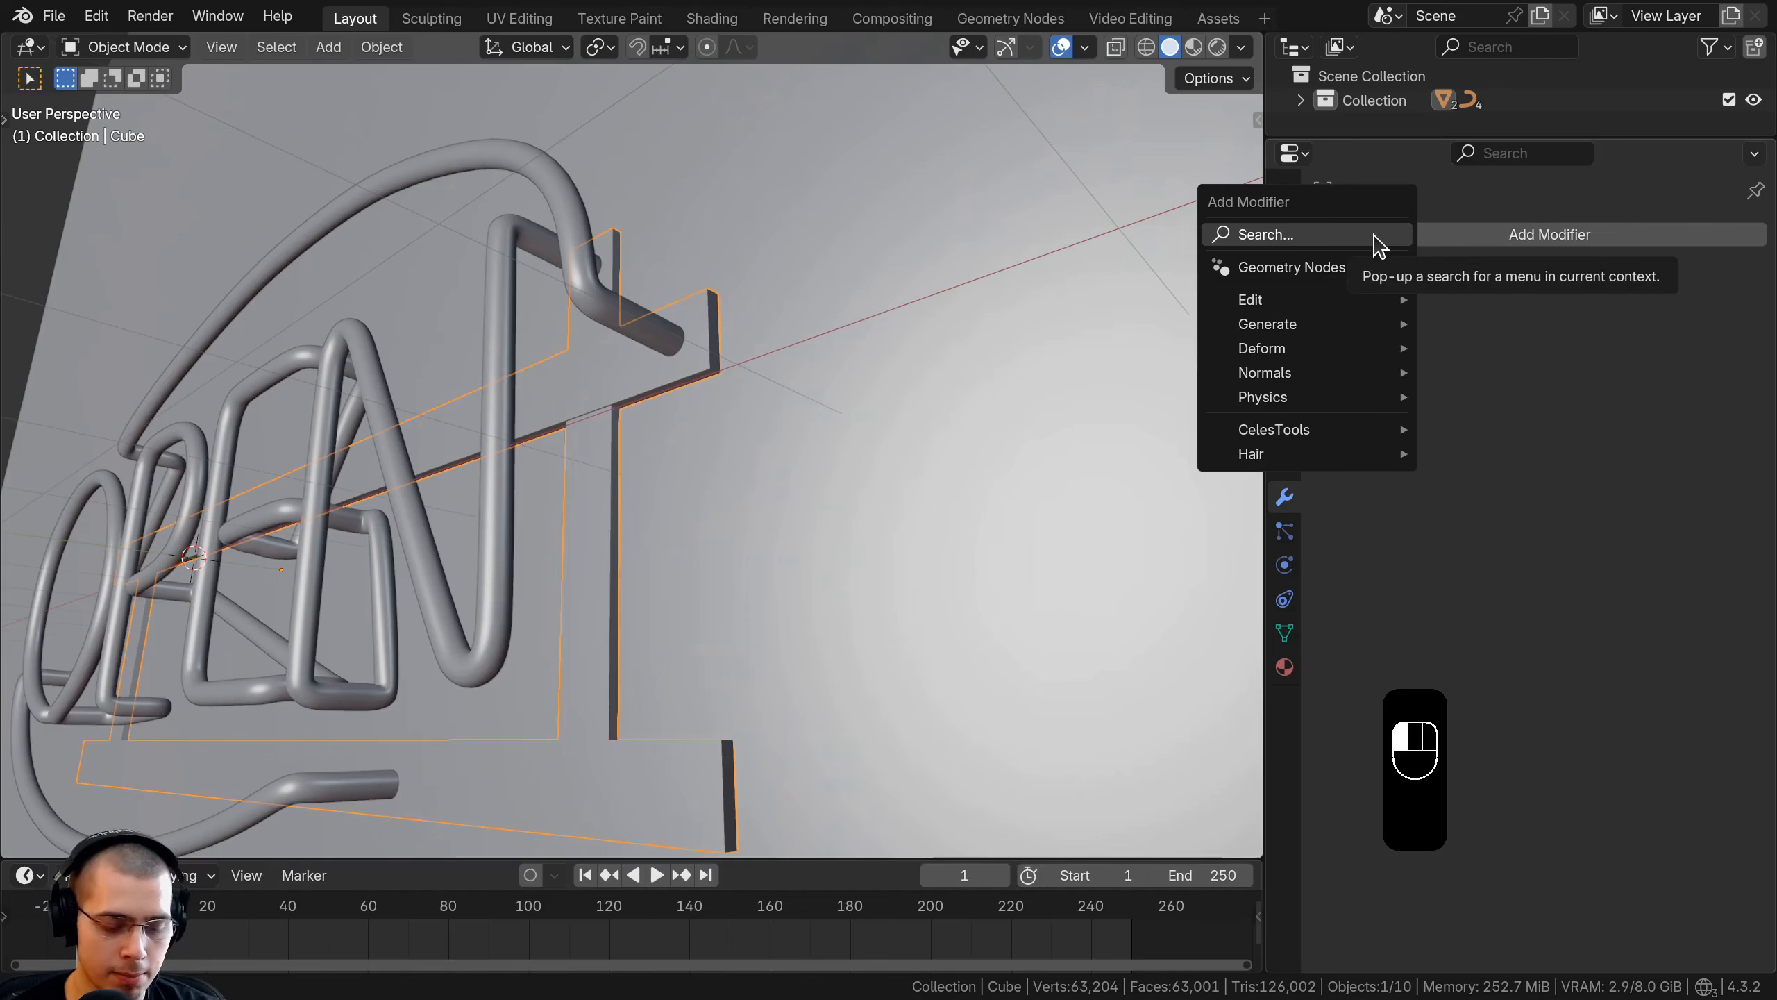
{"action": "type", "text": "bev"}
{"action": "key", "text": "Return"}
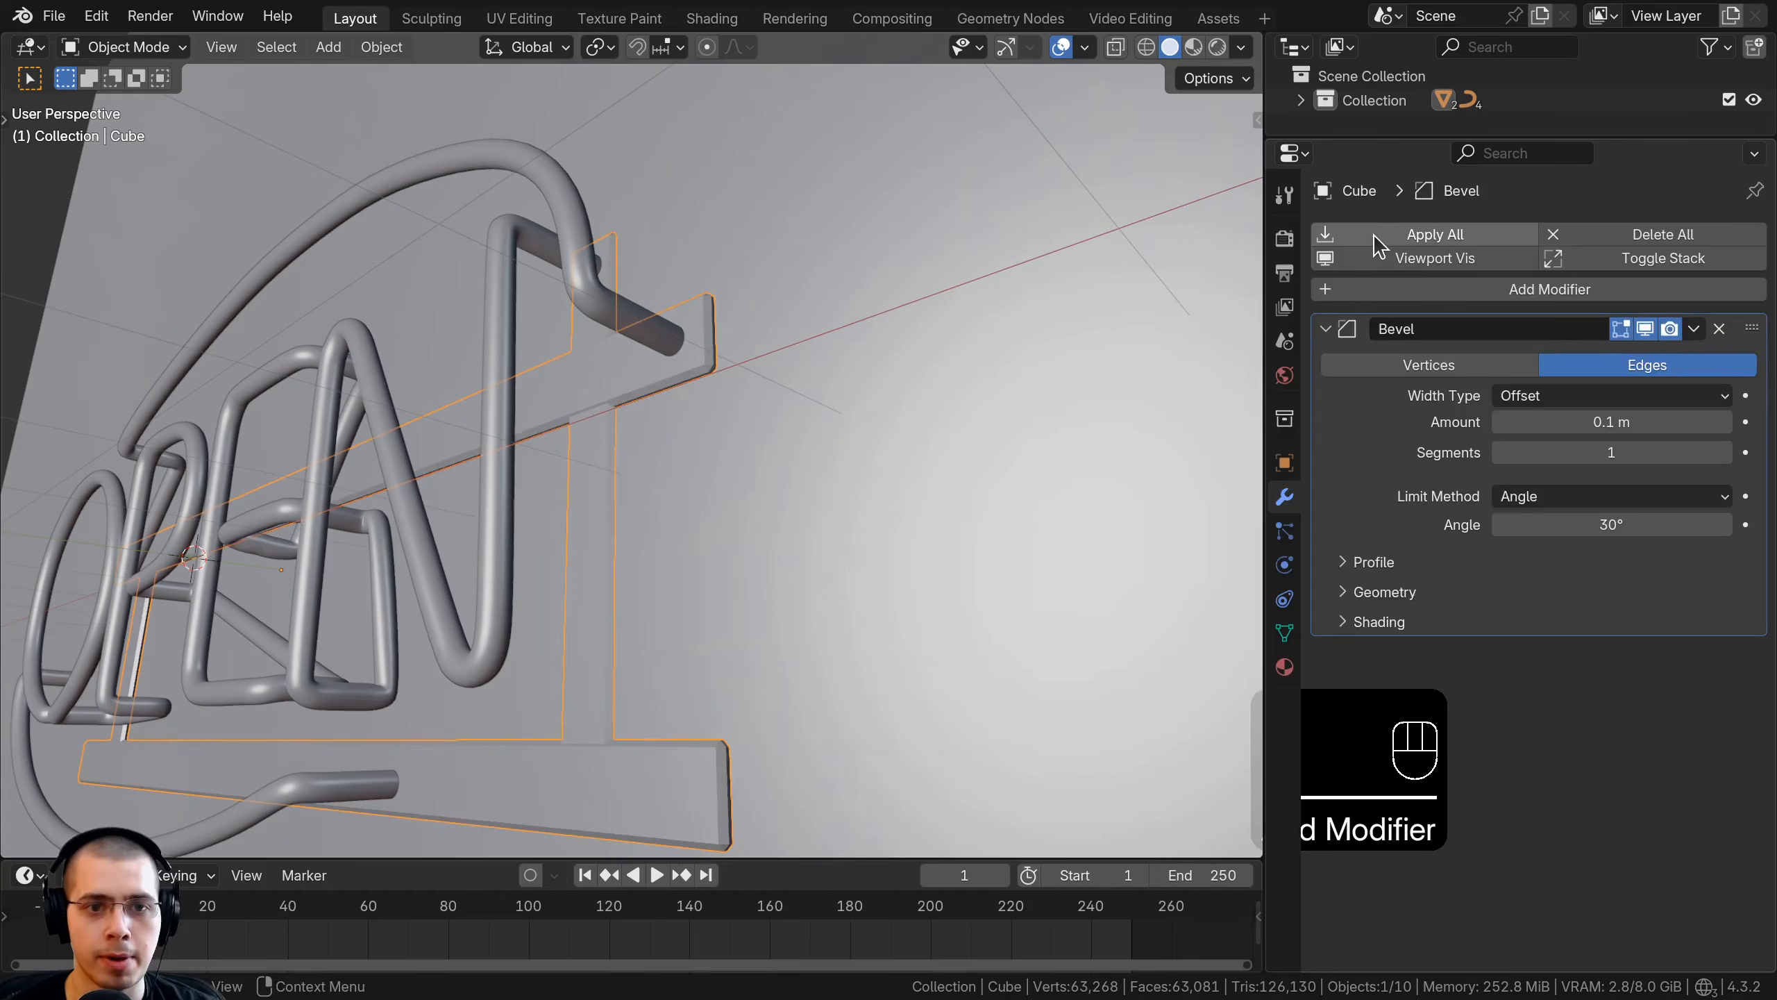
Set the frame's Bevel modifier to 3 segments
{"action": "middle_click_drag", "start_coordinate": [1036, 378], "coordinate": [760, 602], "text": "shift"}
{"action": "scroll", "coordinate": [825, 519], "scroll_direction": "up", "scroll_amount": 5}
{"action": "middle_click_drag", "start_coordinate": [759, 602], "coordinate": [783, 434], "text": "shift"}
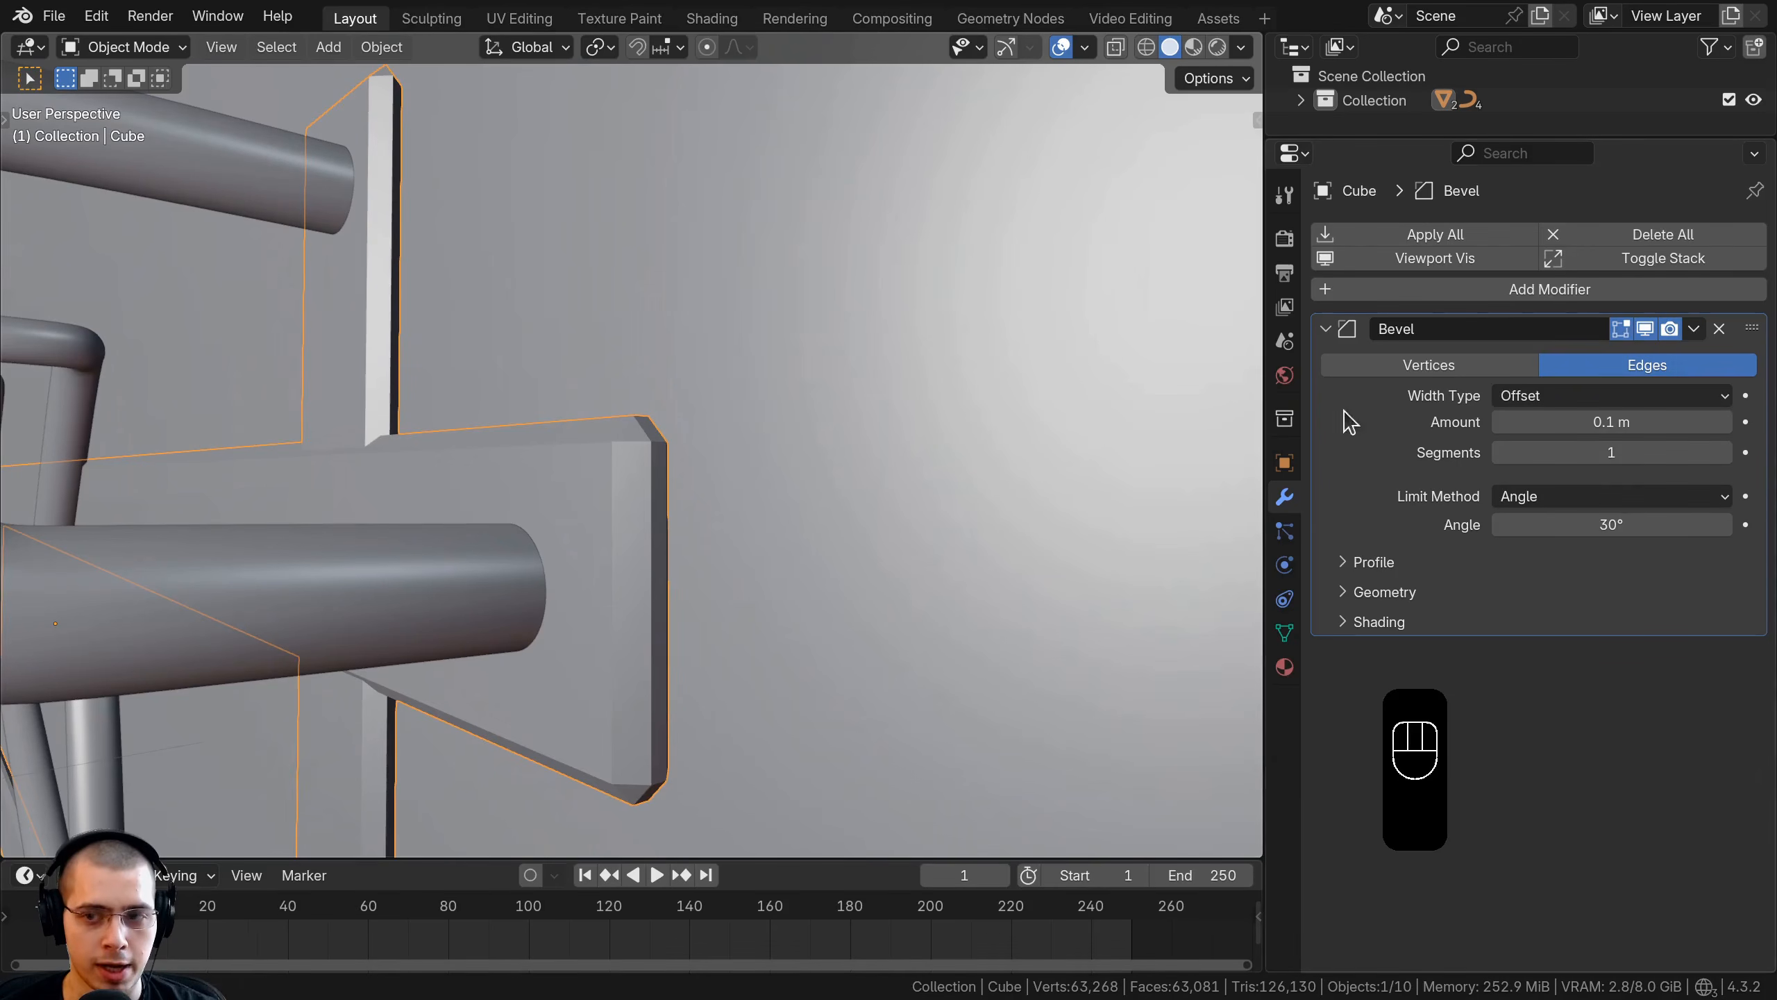
{"action": "left_click", "coordinate": [1726, 452]}
{"action": "left_click", "coordinate": [1726, 452]}
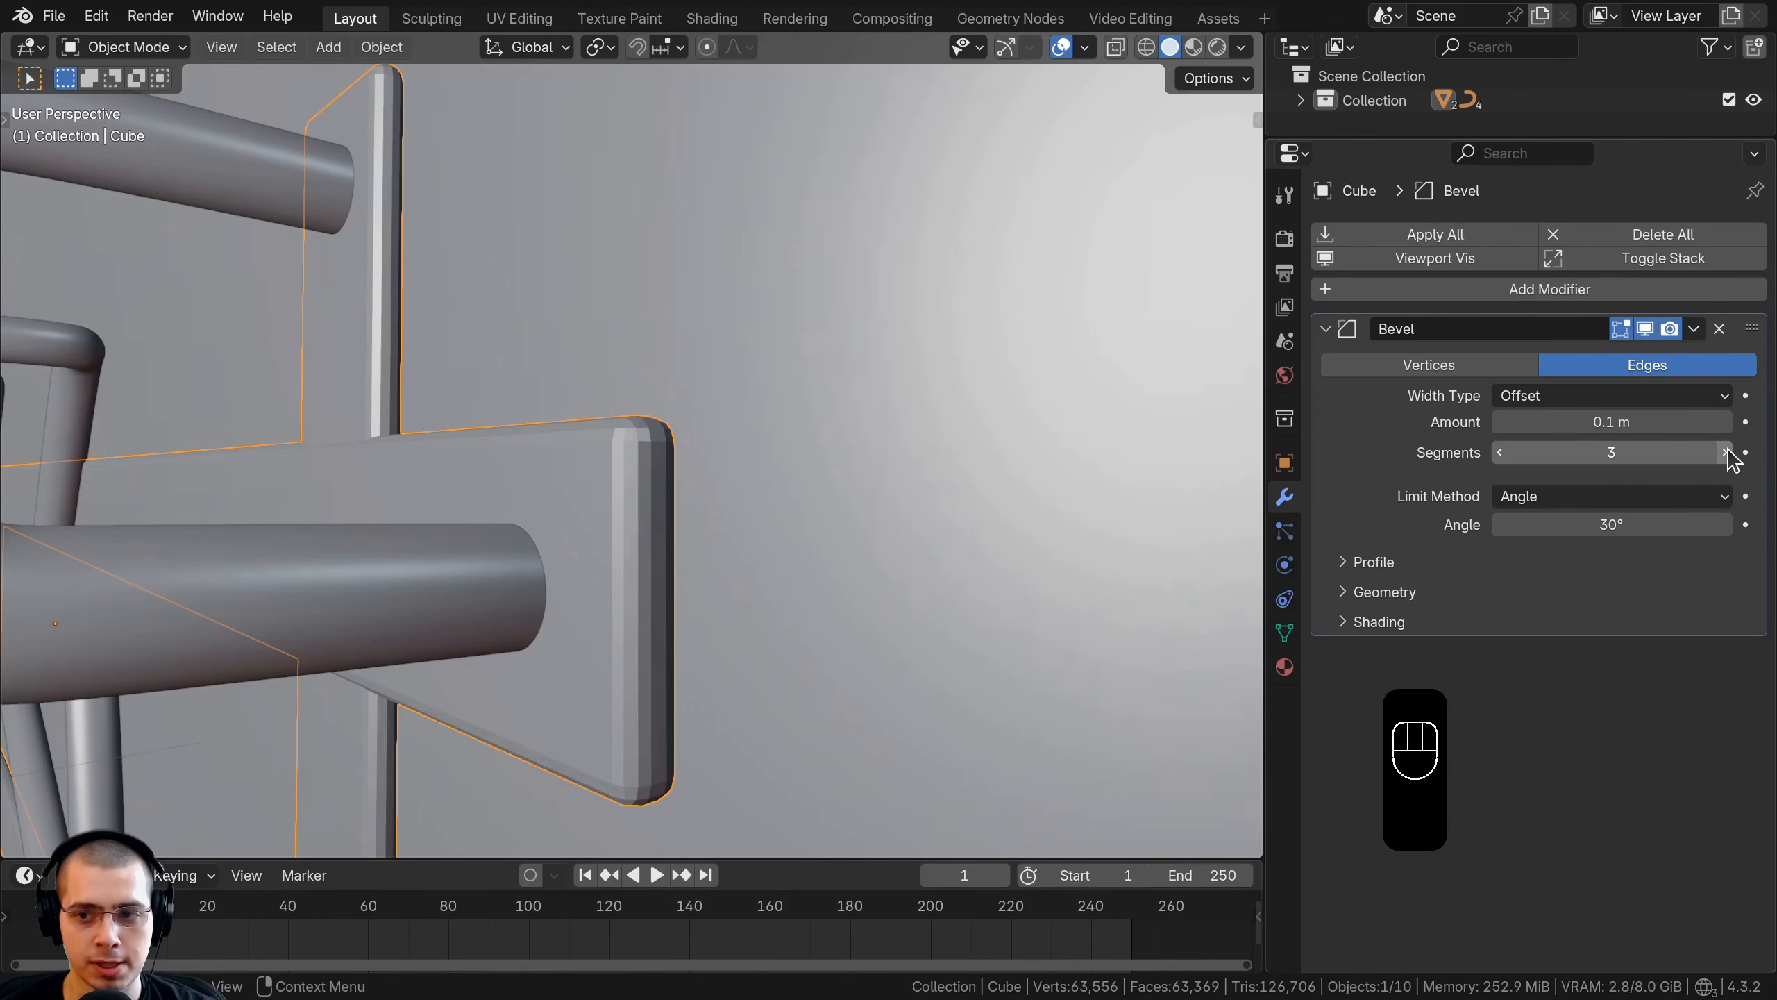
Set the frame's Bevel modifier to 4 segments with an amount of 0.005 m and shade the frame smooth
{"action": "left_click", "coordinate": [1726, 452]}
{"action": "left_click_drag", "start_coordinate": [1604, 420], "coordinate": [1574, 420], "text": "shift"}
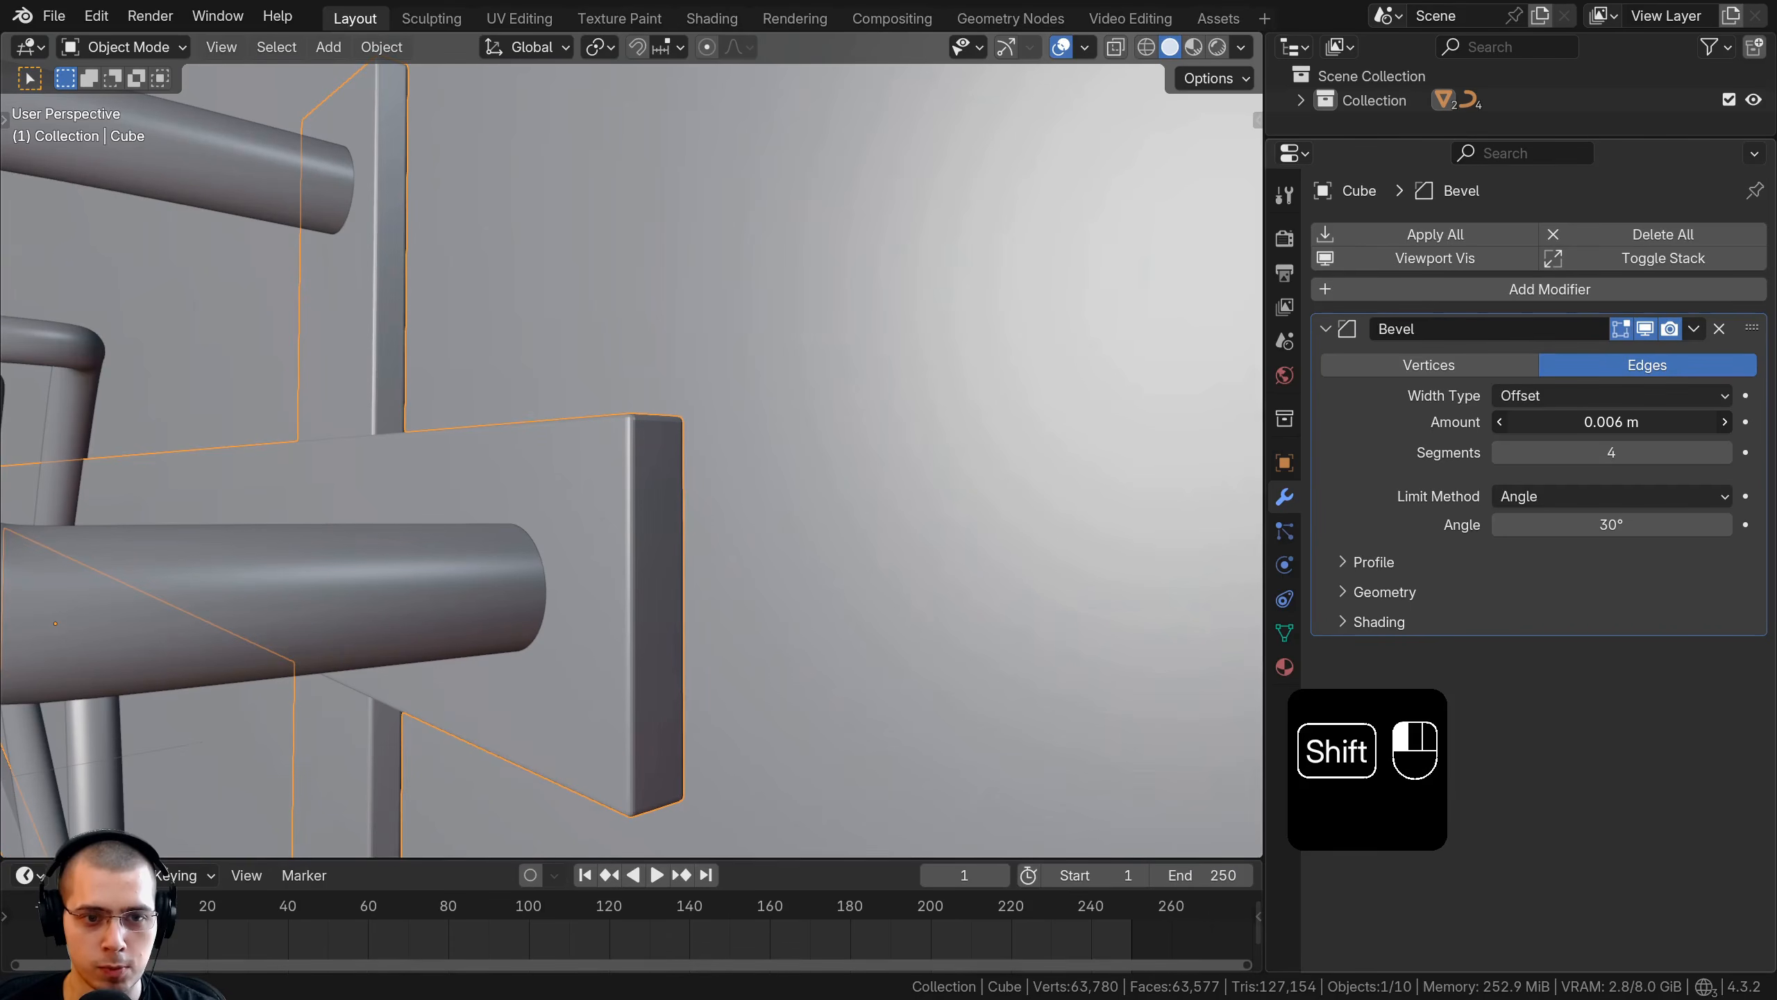
{"action": "key", "text": "w"}
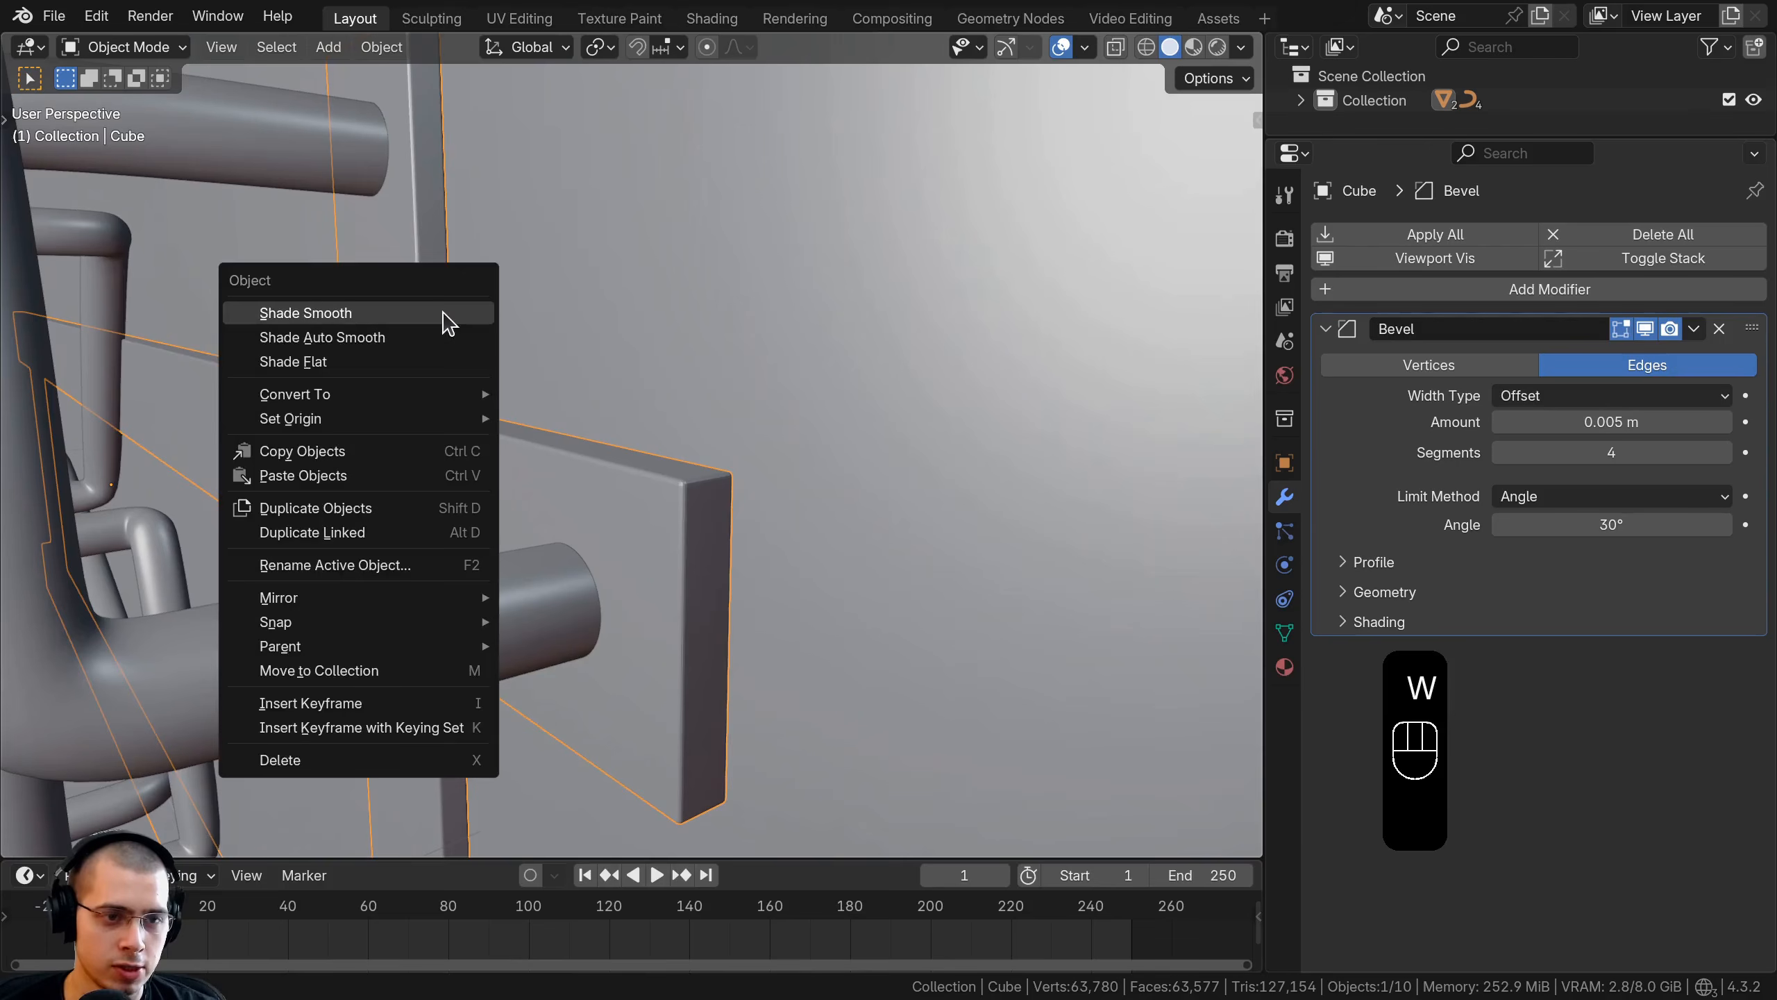
{"action": "left_click", "coordinate": [337, 313]}
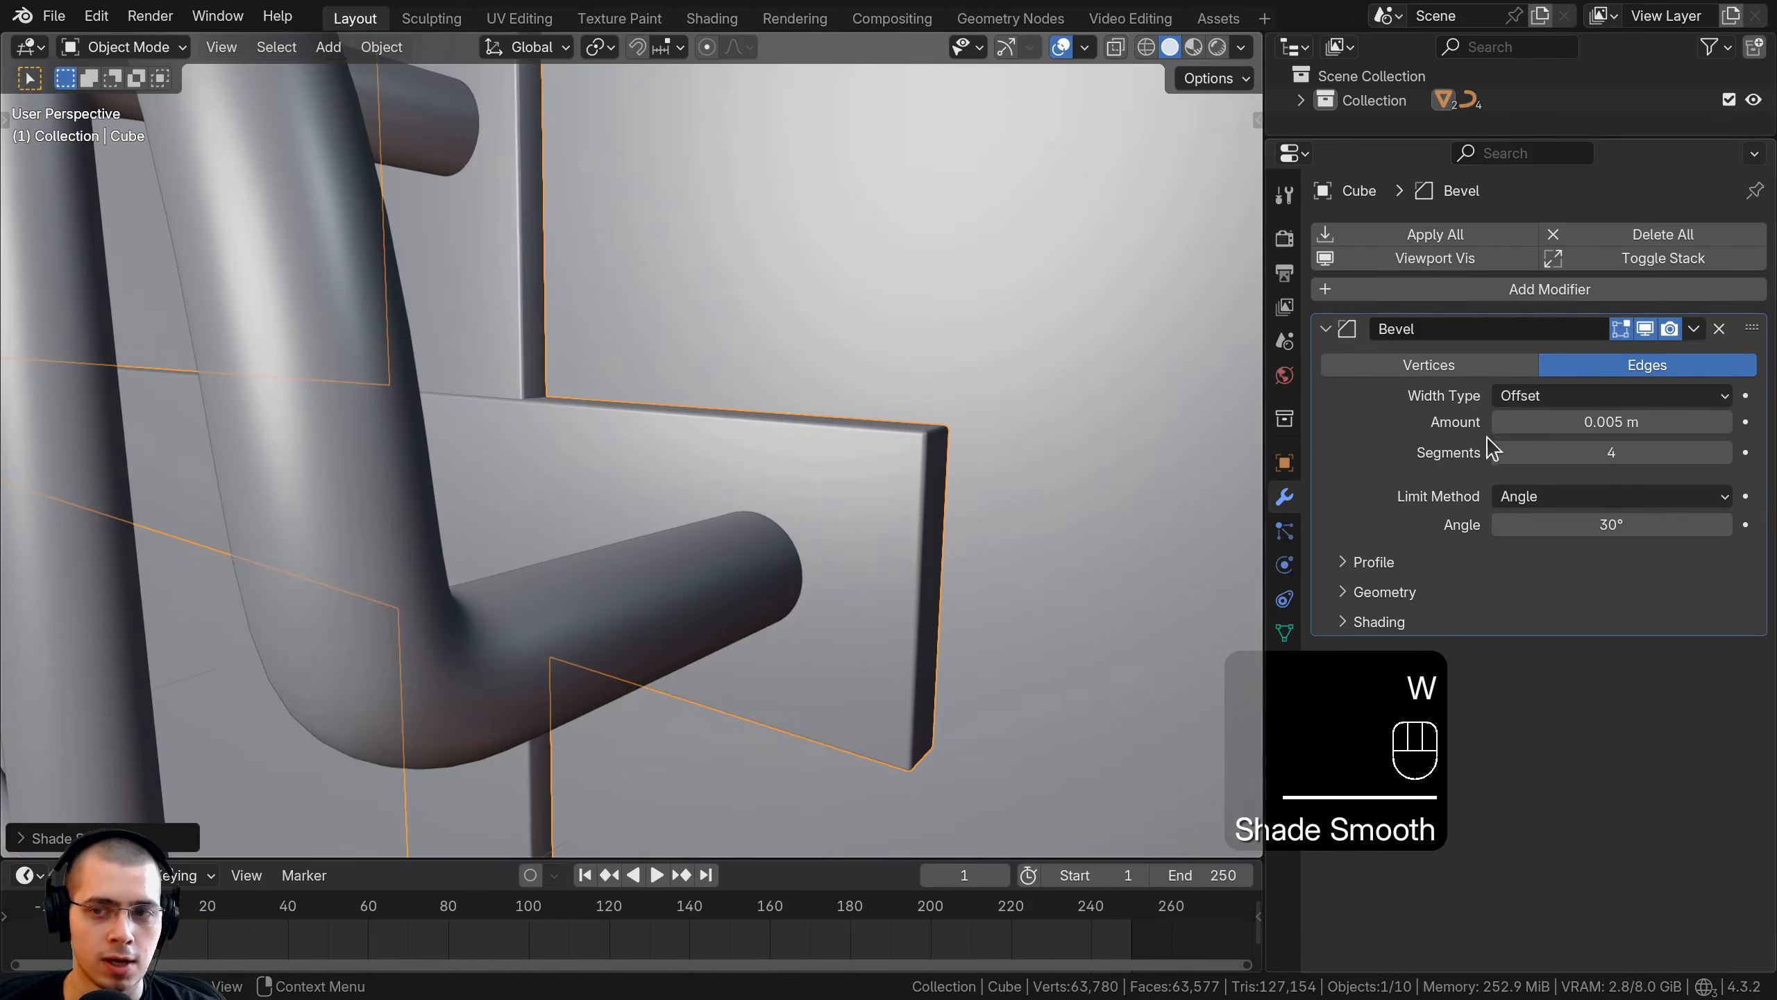
Add a Weighted Normal modifier to the support frame and deselect everything
{"action": "left_click", "coordinate": [1391, 288]}
{"action": "type", "text": "we"}
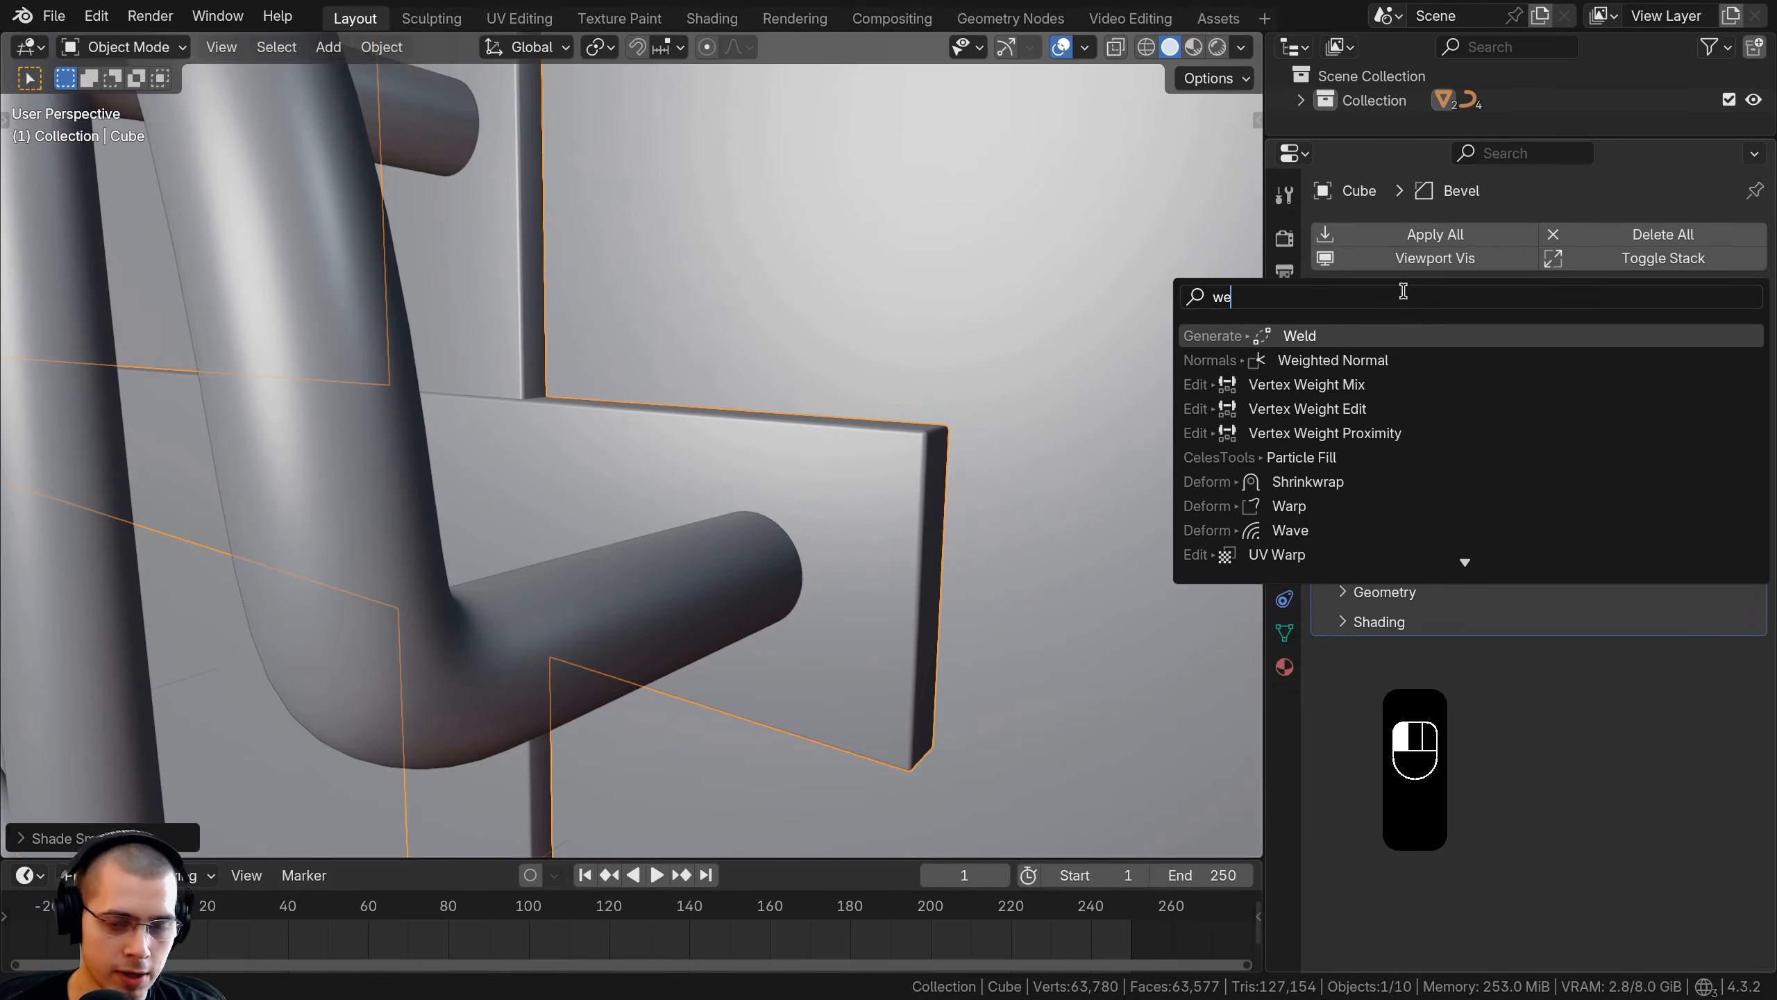
{"action": "key", "text": "Down"}
{"action": "key", "text": "Return"}
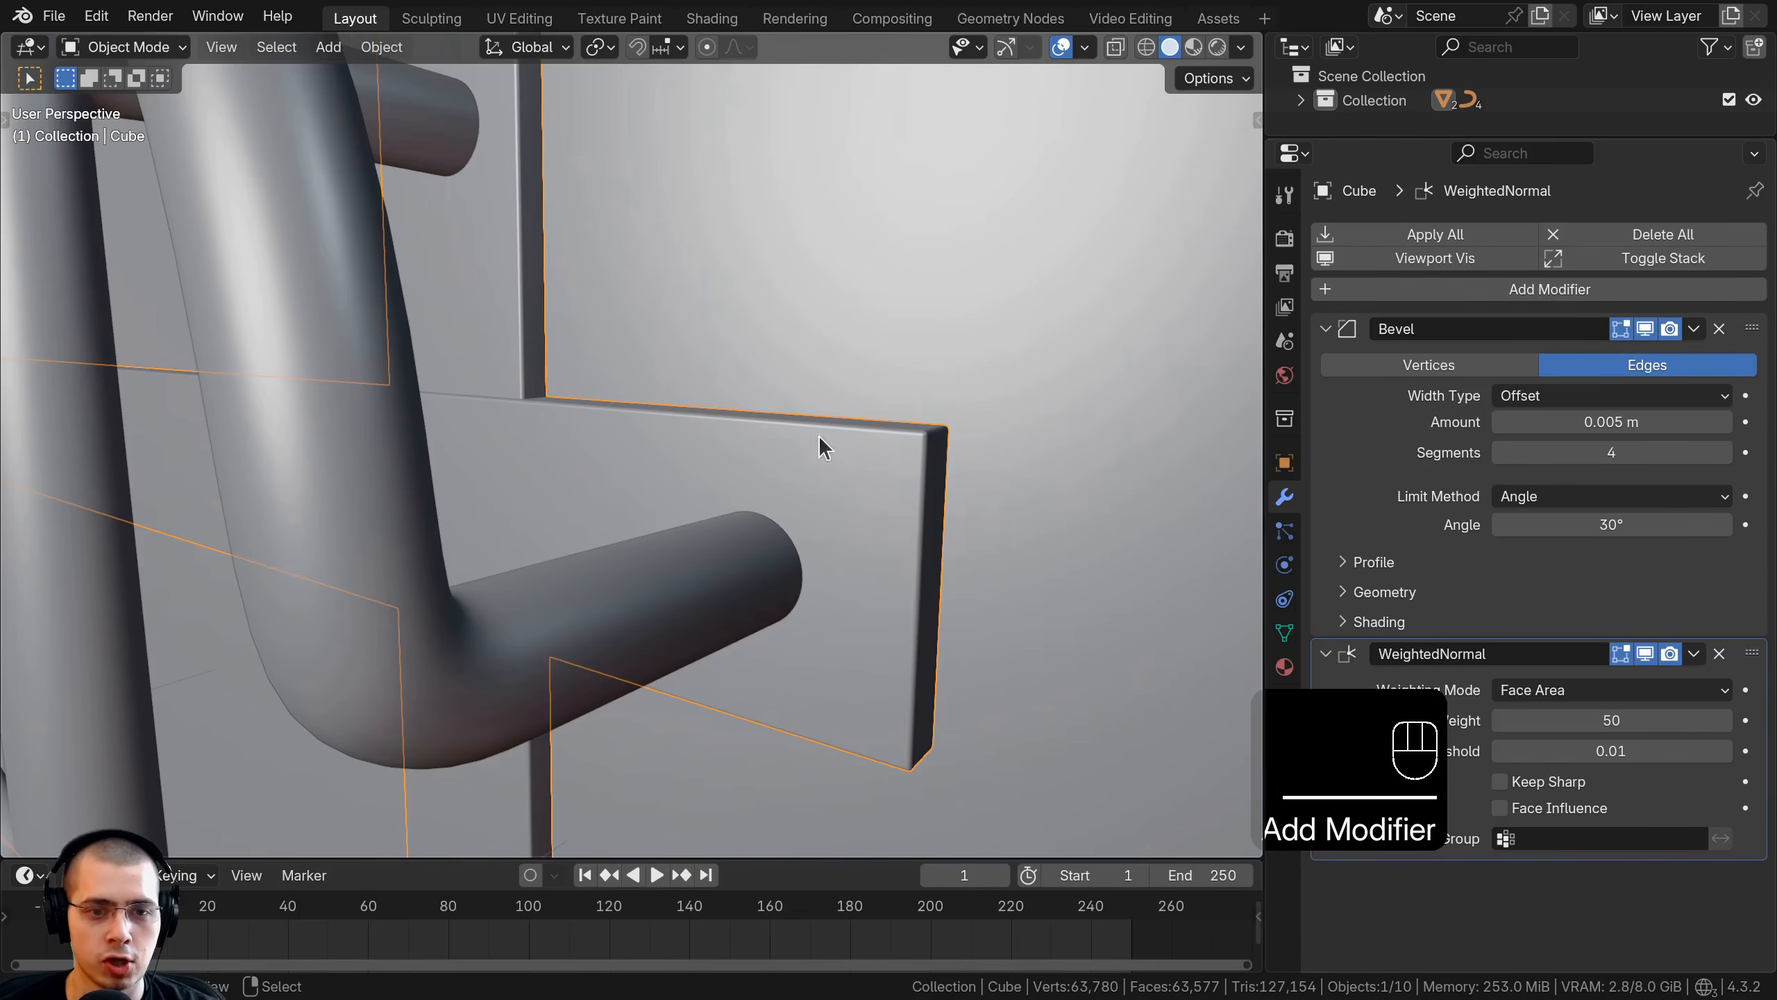
{"action": "scroll", "coordinate": [815, 448], "scroll_direction": "down", "scroll_amount": 7}
{"action": "key", "text": "a"}
{"action": "middle_click_drag", "start_coordinate": [774, 525], "coordinate": [903, 518]}
{"action": "middle_click_drag", "start_coordinate": [902, 518], "coordinate": [682, 438], "text": "shift"}
{"action": "scroll", "coordinate": [931, 467], "scroll_direction": "down", "scroll_amount": 2}
{"action": "scroll", "coordinate": [682, 439], "scroll_direction": "up", "scroll_amount": 6}
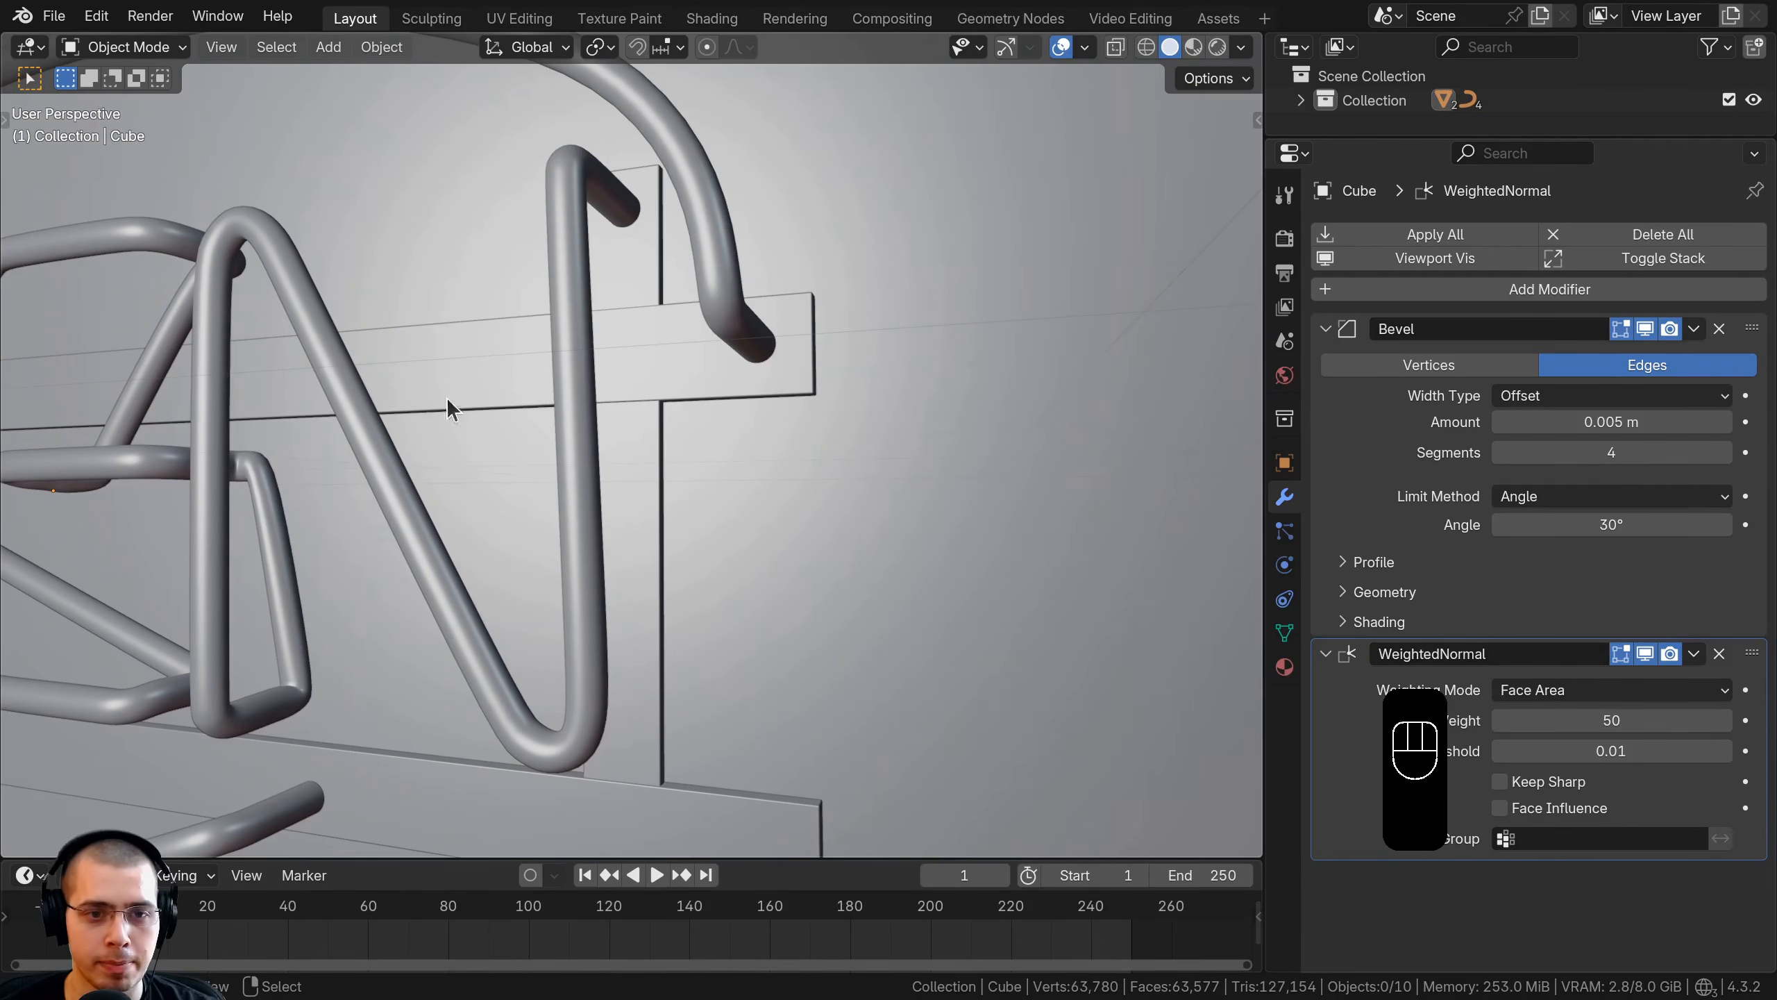
In Edit Mode, duplicate the upper horizontal bar's front face, shorten the copy along X and place it behind the N
{"action": "middle_click_drag", "start_coordinate": [740, 441], "coordinate": [618, 406]}
{"action": "key", "text": "Tab"}
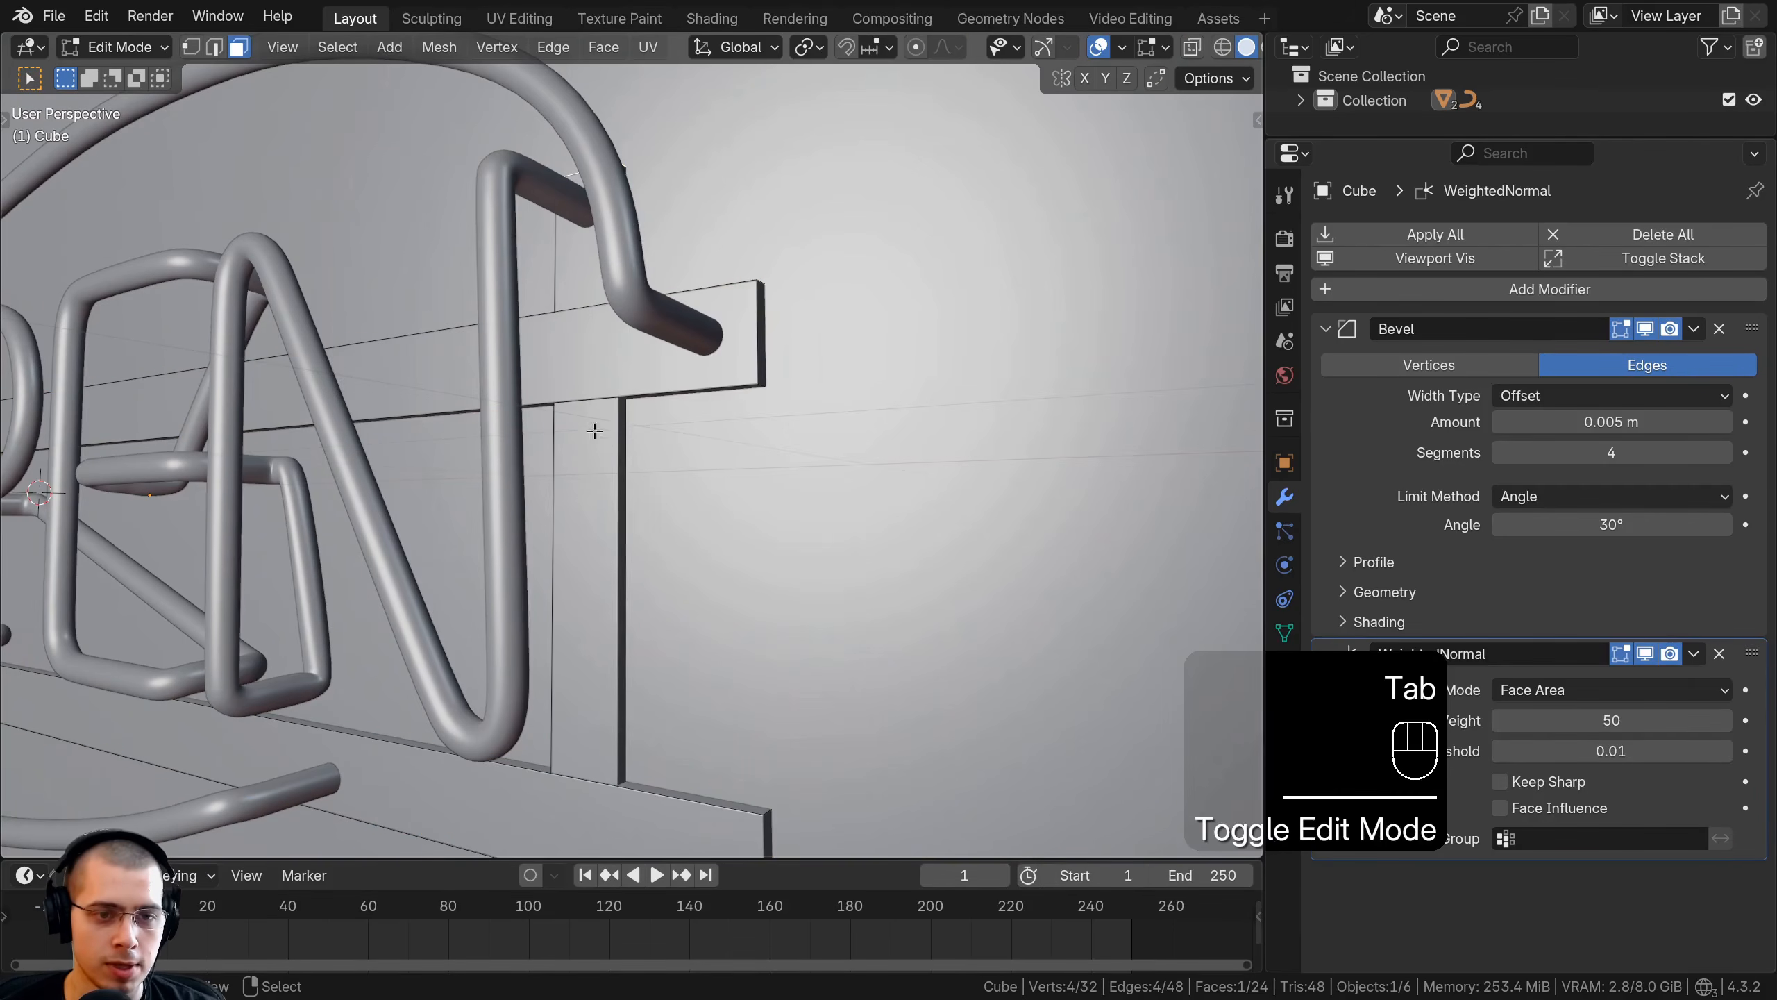
{"action": "left_click", "coordinate": [600, 369]}
{"action": "middle_click_drag", "start_coordinate": [600, 369], "coordinate": [927, 501]}
{"action": "key", "text": "shift+d"}
{"action": "left_click", "coordinate": [507, 511]}
{"action": "key", "text": "s"}
{"action": "key", "text": "x"}
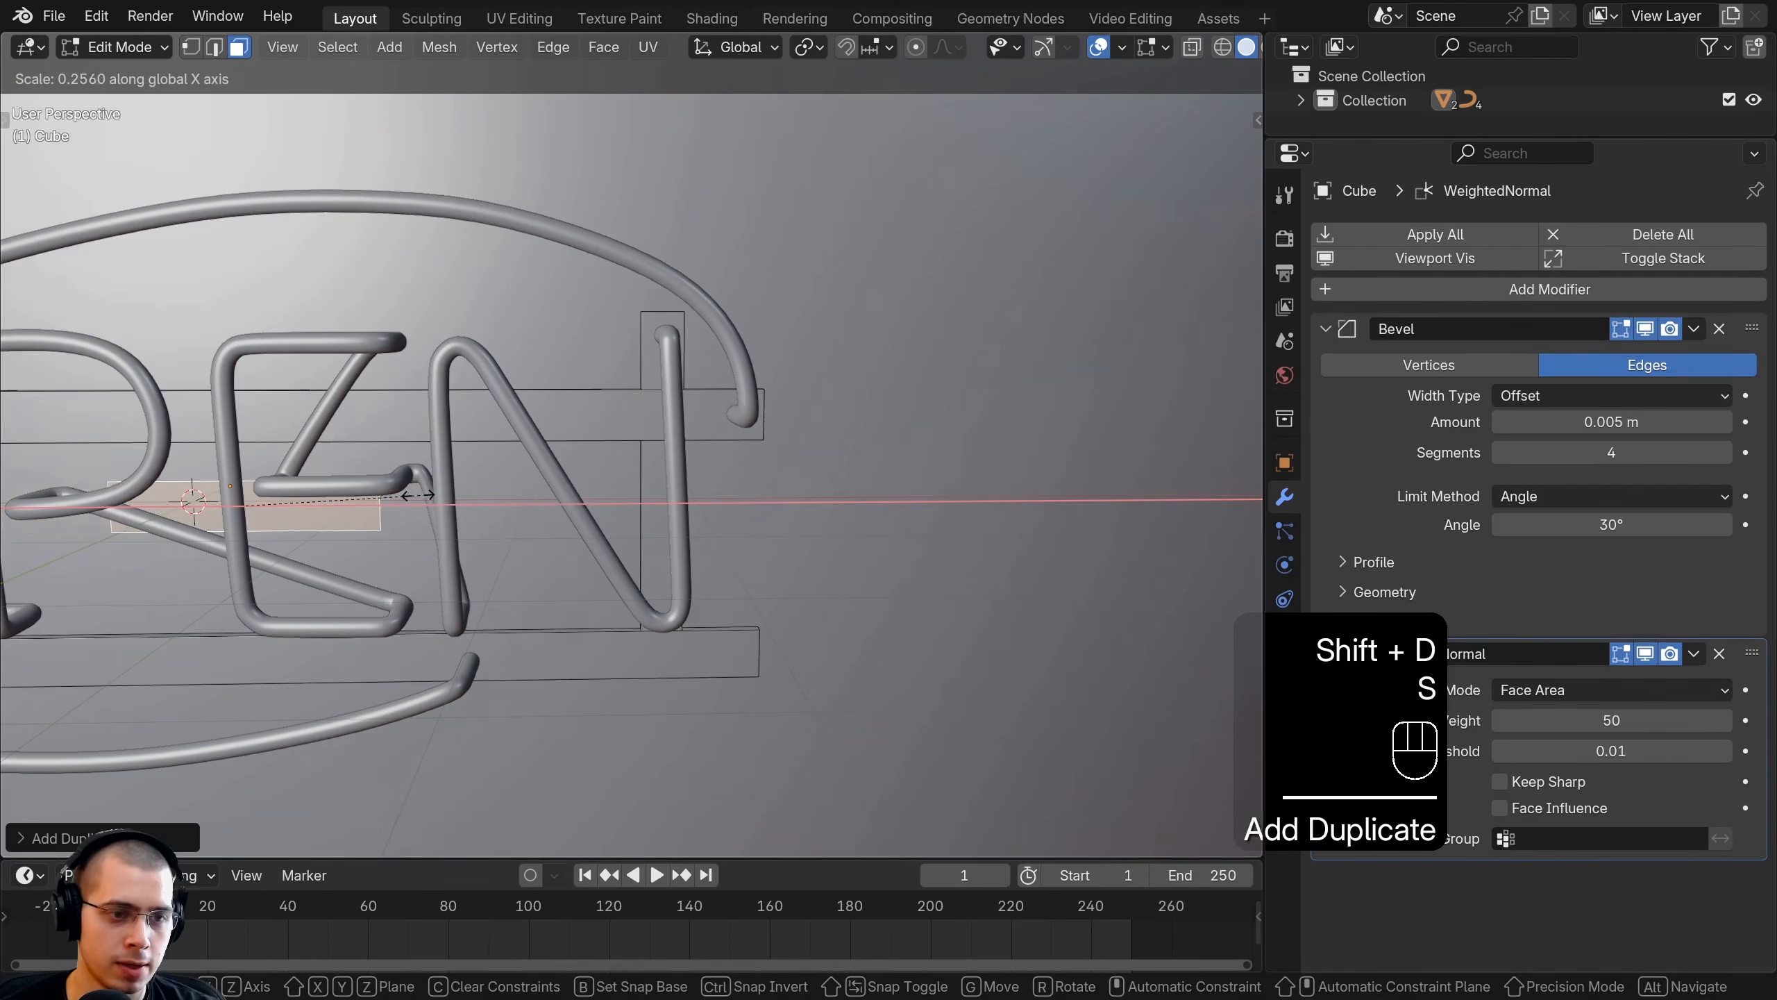
{"action": "left_click", "coordinate": [418, 495]}
{"action": "key", "text": "g"}
{"action": "left_click", "coordinate": [796, 477]}
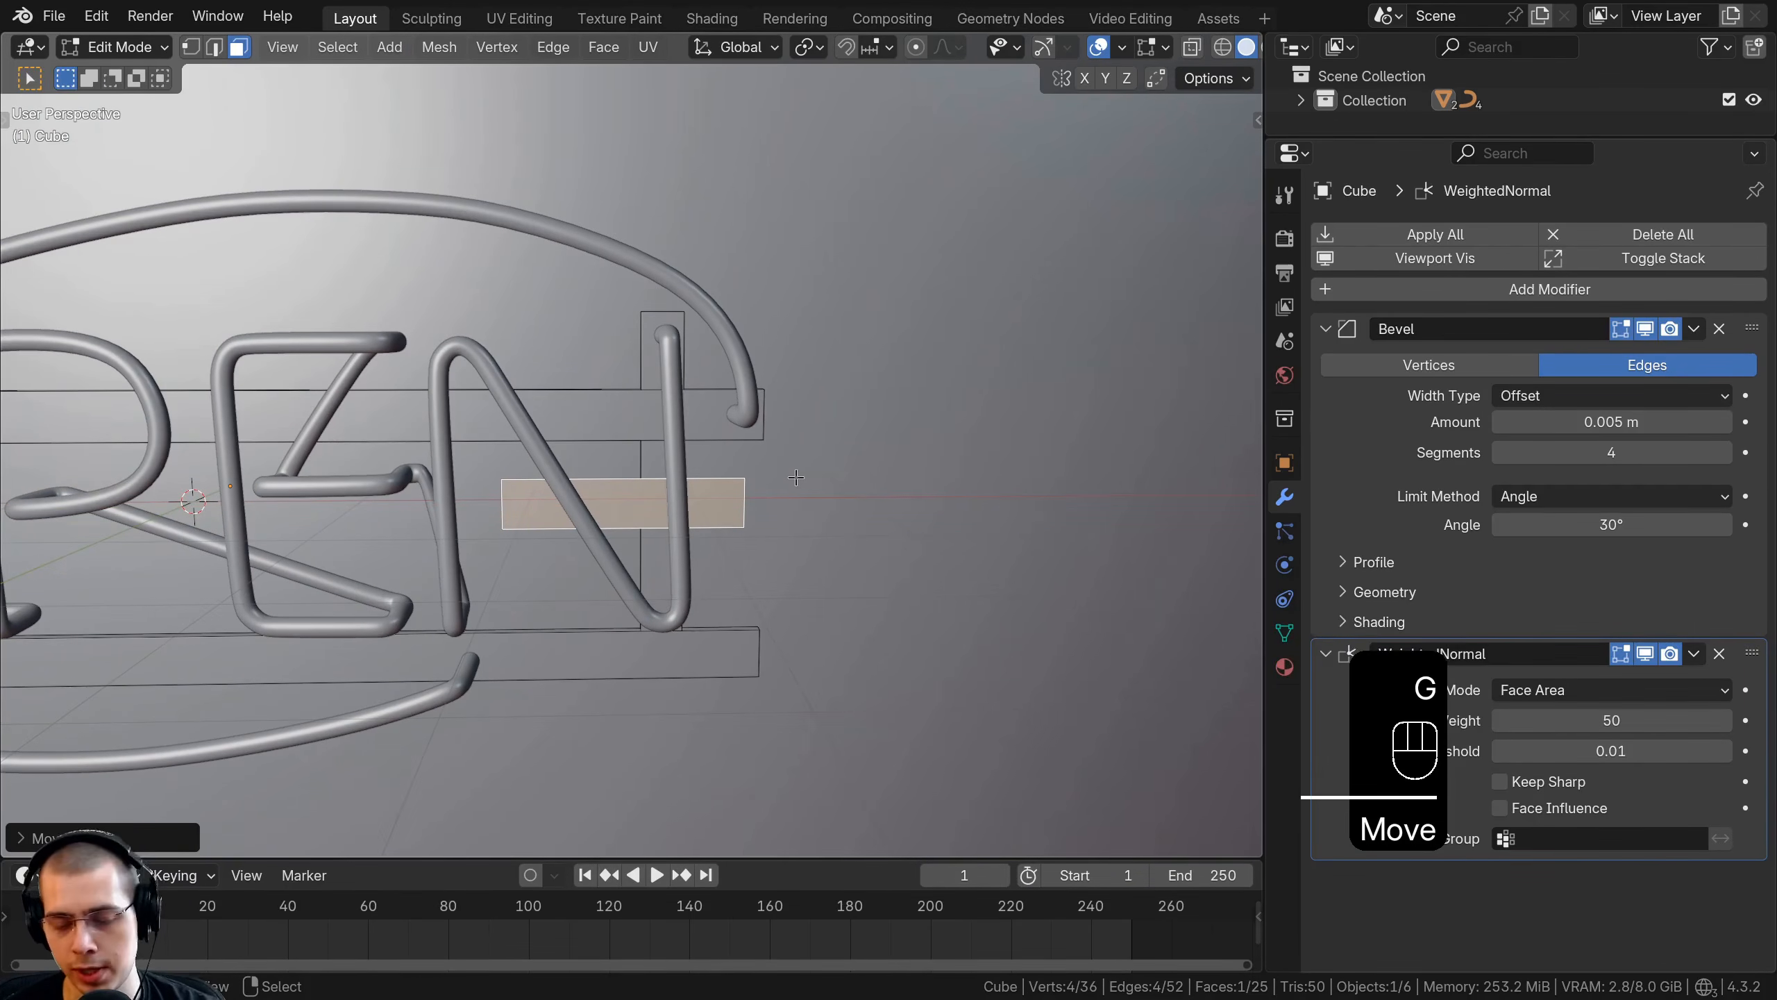
Shift the duplicated face along Y away from the wall-side frame and extrude it along Y into a box
{"action": "key", "text": "KP_Decimal"}
{"action": "middle_click_drag", "start_coordinate": [796, 477], "coordinate": [482, 444]}
{"action": "key", "text": "g"}
{"action": "key", "text": "y"}
{"action": "left_click", "coordinate": [626, 443]}
{"action": "key", "text": "e"}
{"action": "key", "text": "y"}
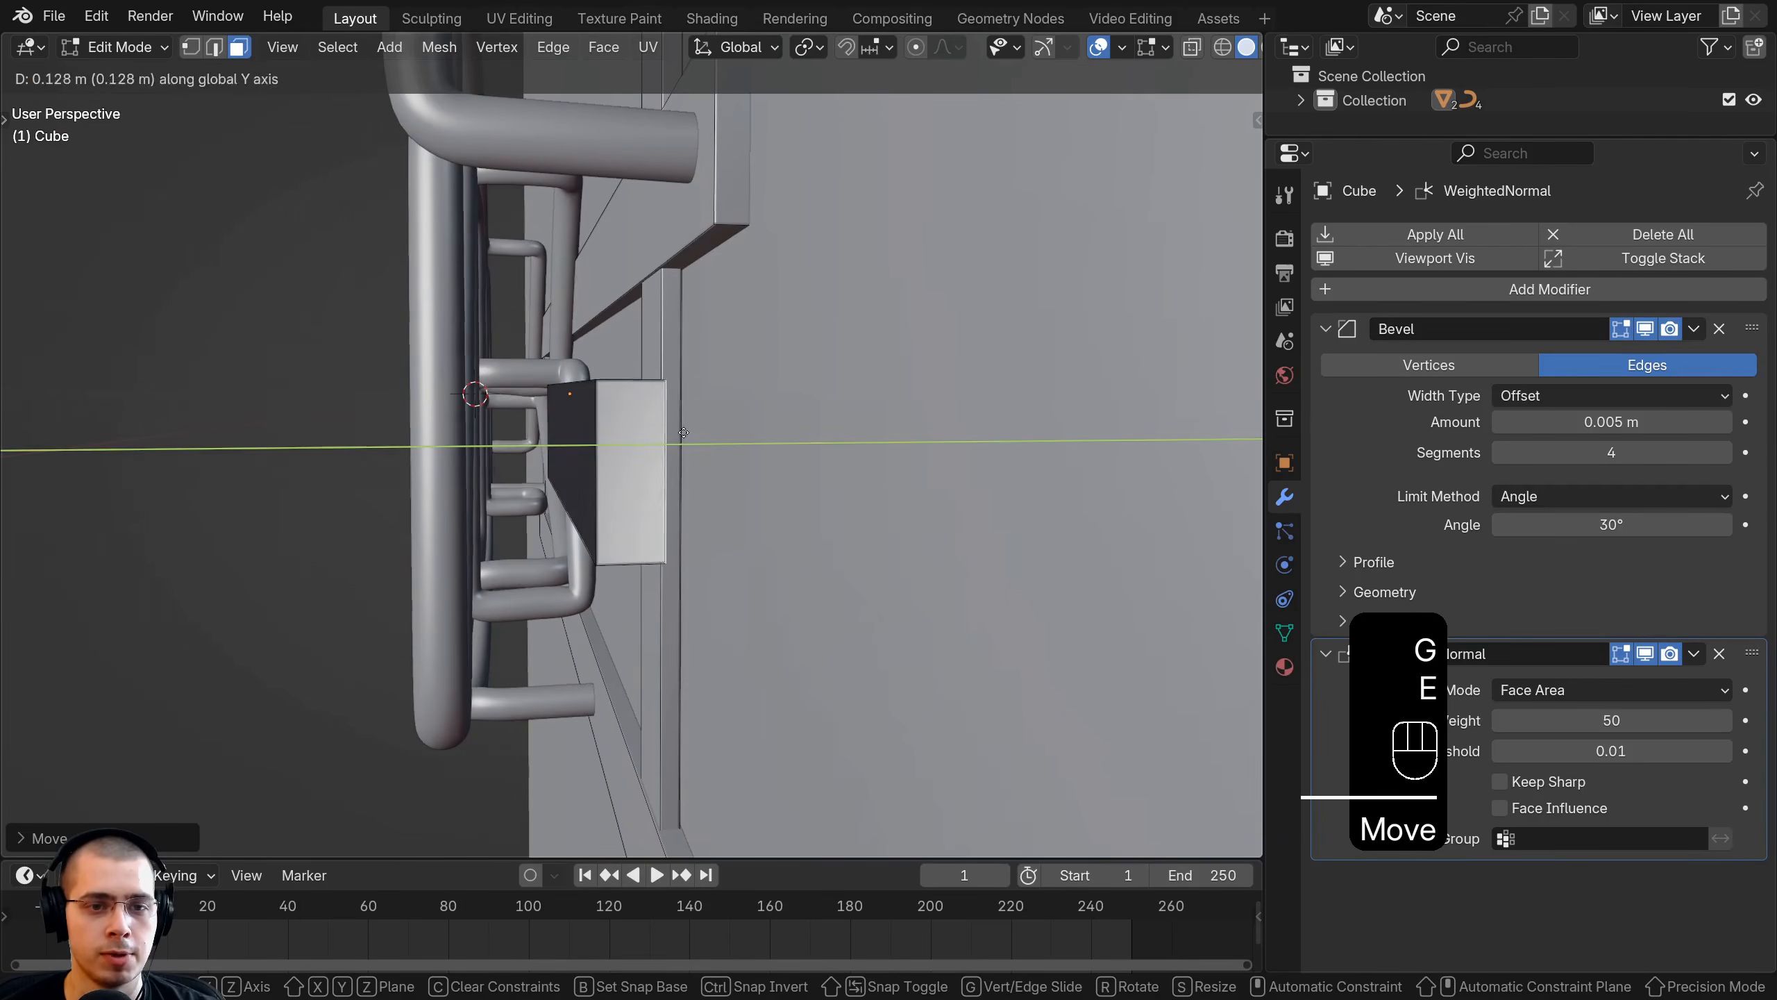
{"action": "left_click", "coordinate": [727, 430]}
Select the whole linked box and position it along Y and Z behind the N, just below the upper horizontal bar
{"action": "middle_click_drag", "start_coordinate": [720, 433], "coordinate": [661, 522]}
{"action": "key", "text": "g"}
{"action": "key", "text": "y"}
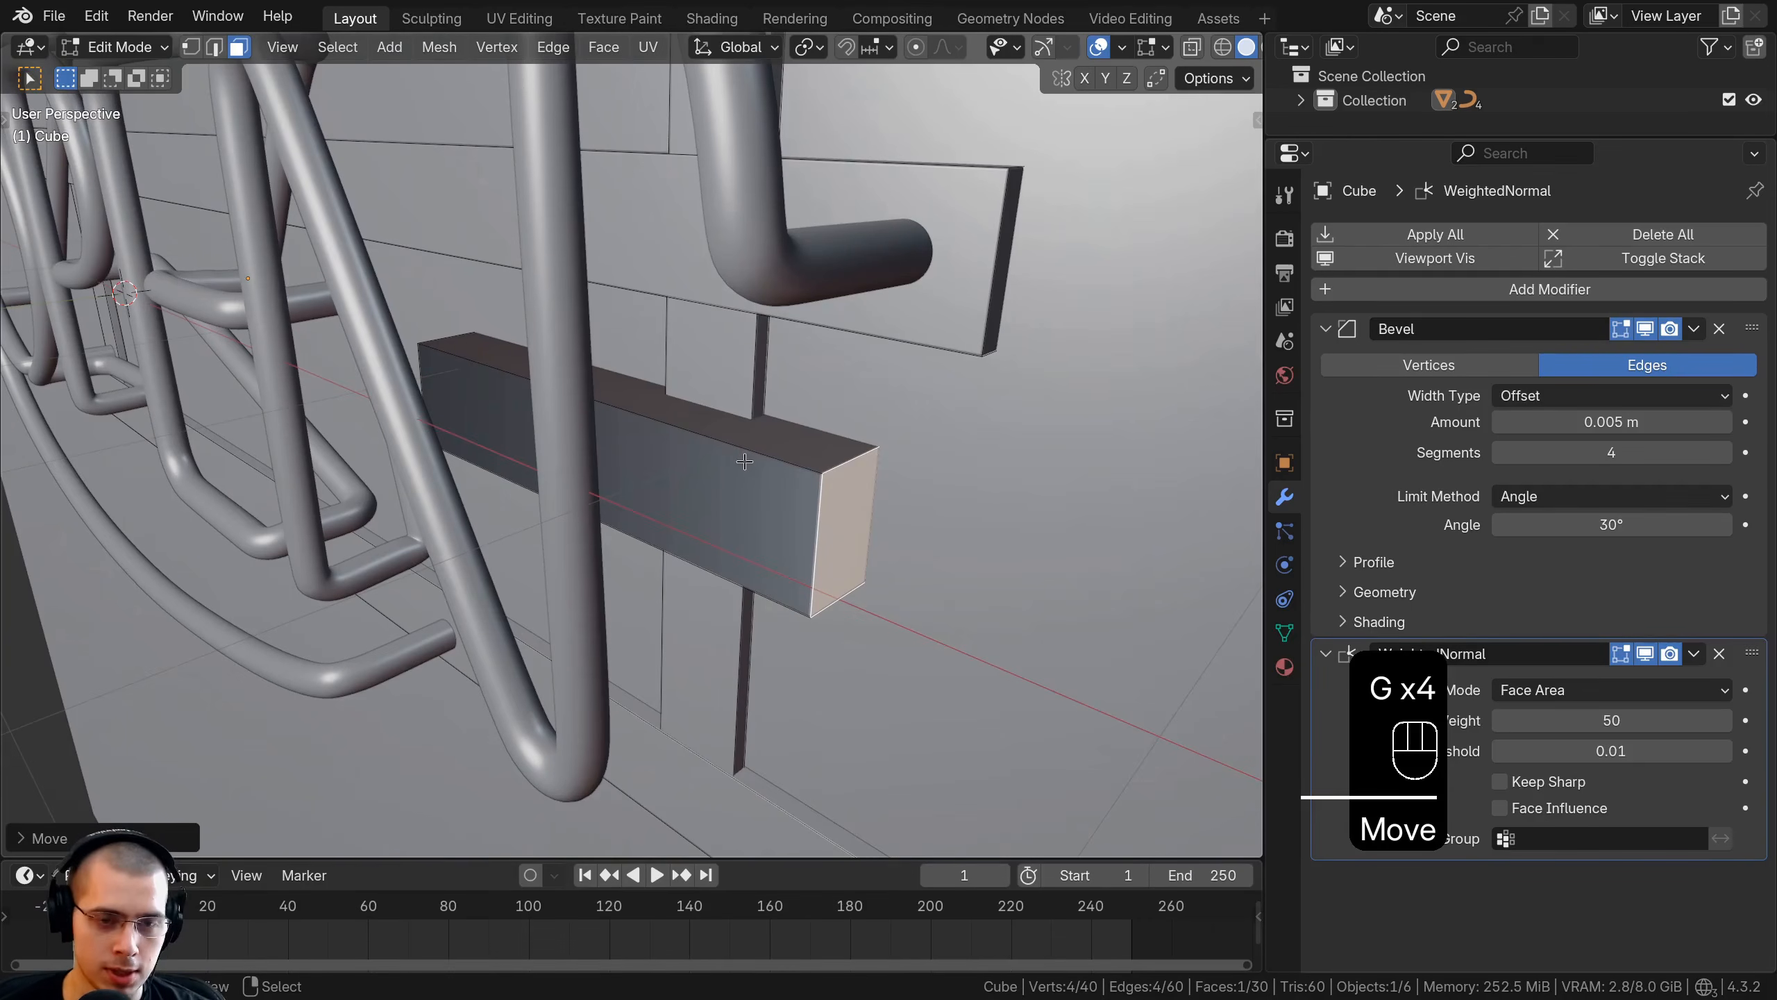
{"action": "key", "text": "l"}
{"action": "middle_click_drag", "start_coordinate": [566, 297], "coordinate": [851, 404]}
{"action": "key", "text": "g"}
{"action": "left_click", "coordinate": [699, 402]}
{"action": "key", "text": "g"}
{"action": "key", "text": "y"}
{"action": "left_click", "coordinate": [826, 480]}
{"action": "key", "text": "g"}
{"action": "key", "text": "z"}
{"action": "left_click", "coordinate": [776, 416]}
Recalculate the box's normals to face outside and return to Object Mode
{"action": "key", "text": "shift+n"}
{"action": "scroll", "coordinate": [851, 394], "scroll_direction": "down", "scroll_amount": 3}
{"action": "scroll", "coordinate": [849, 405], "scroll_direction": "up", "scroll_amount": 1}
{"action": "key", "text": "Tab"}
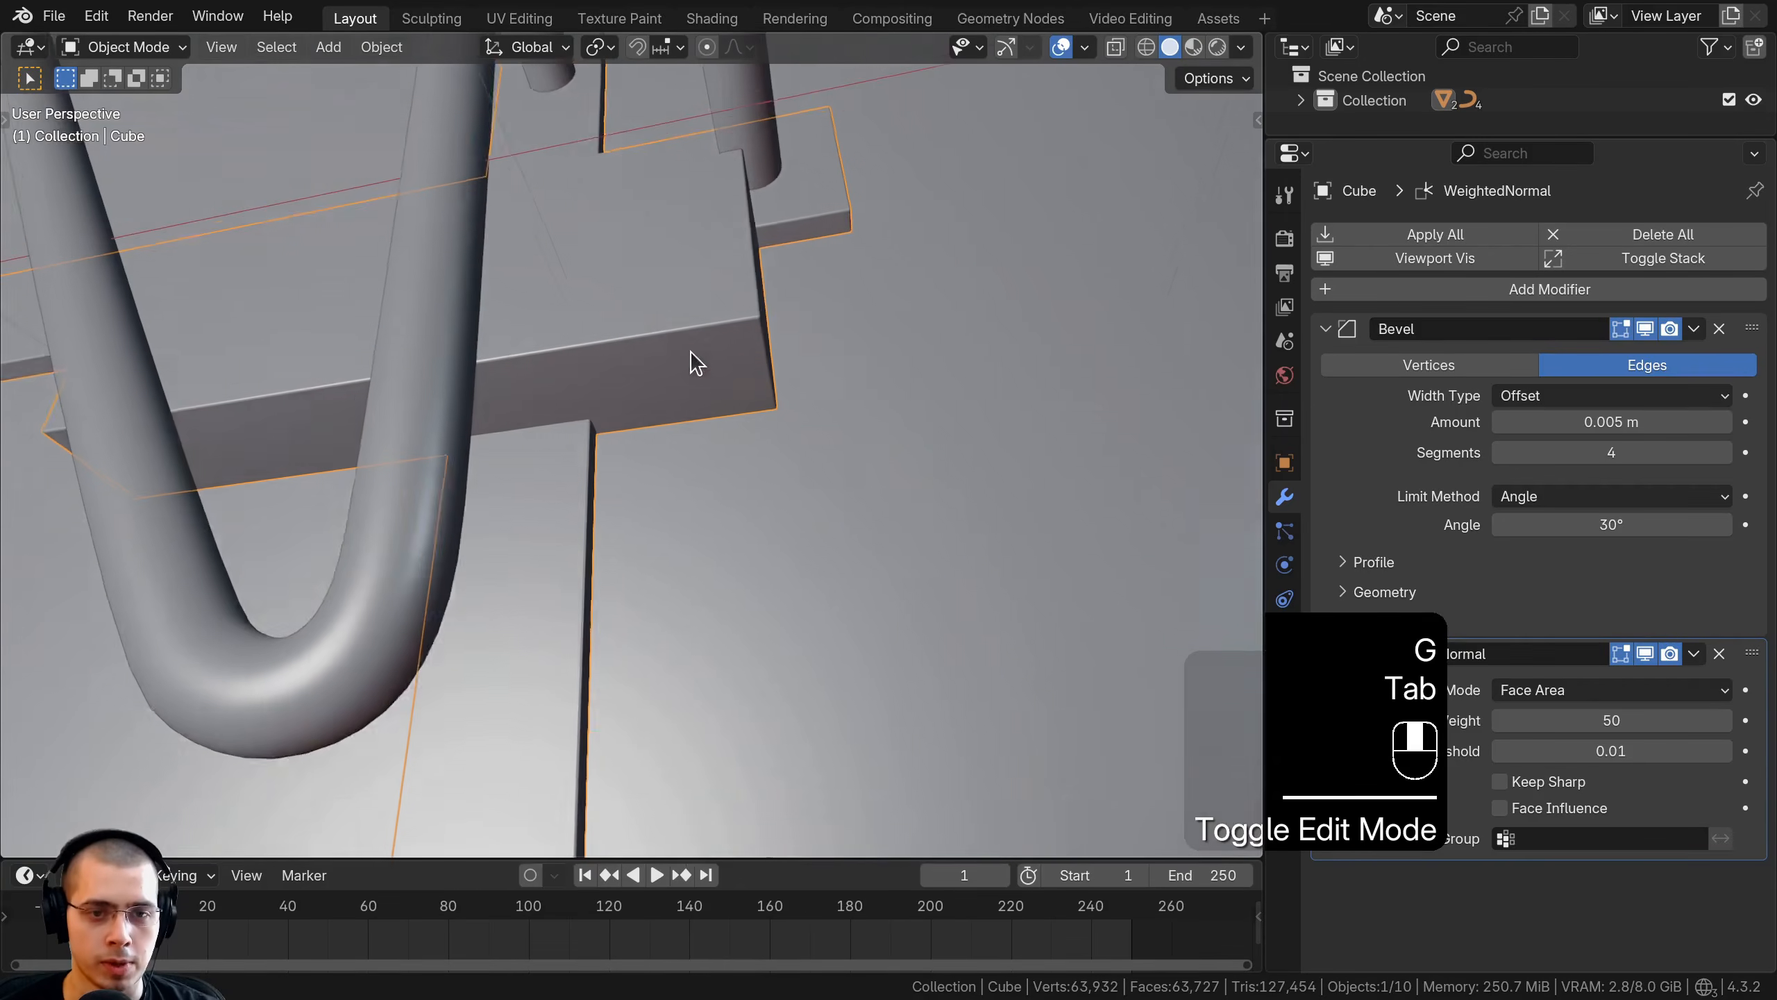
Add a Bézier curve and move it along X to the end of the sign beside the N
{"action": "scroll", "coordinate": [714, 361], "scroll_direction": "down", "scroll_amount": 5}
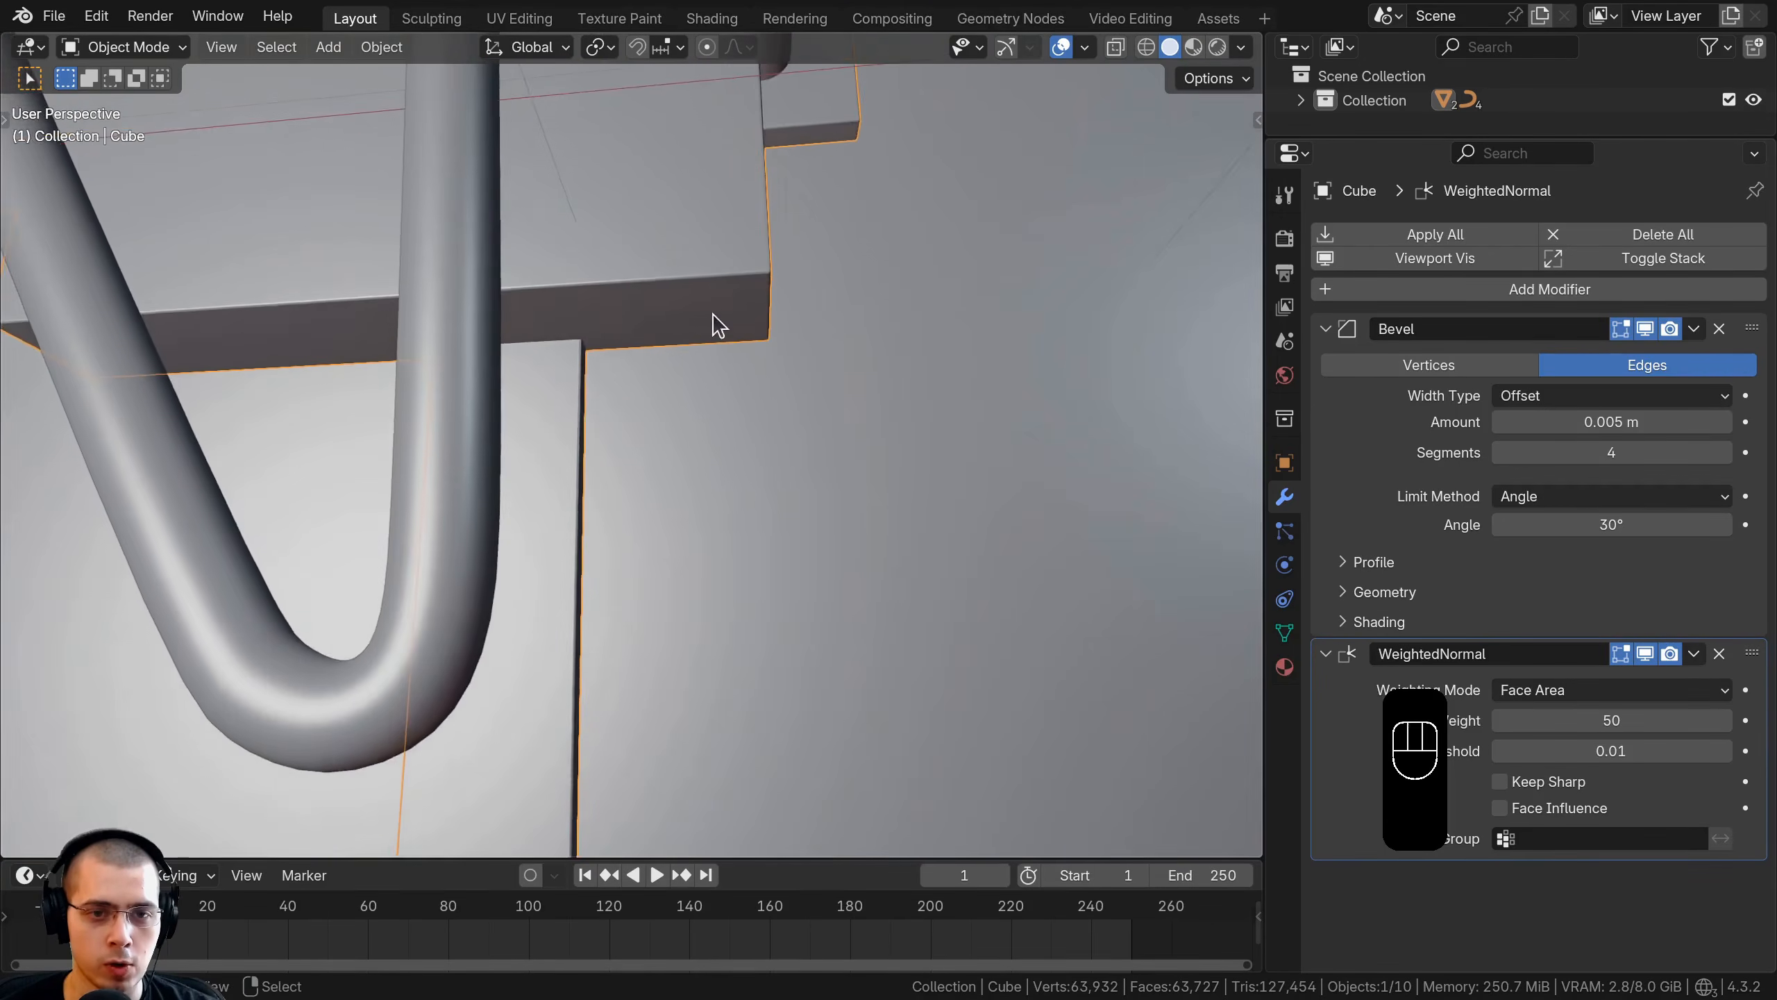
{"action": "key", "text": "a"}
{"action": "key", "text": "shift+a"}
{"action": "mouse_move", "coordinate": [665, 214]}
{"action": "mouse_move", "coordinate": [591, 235]}
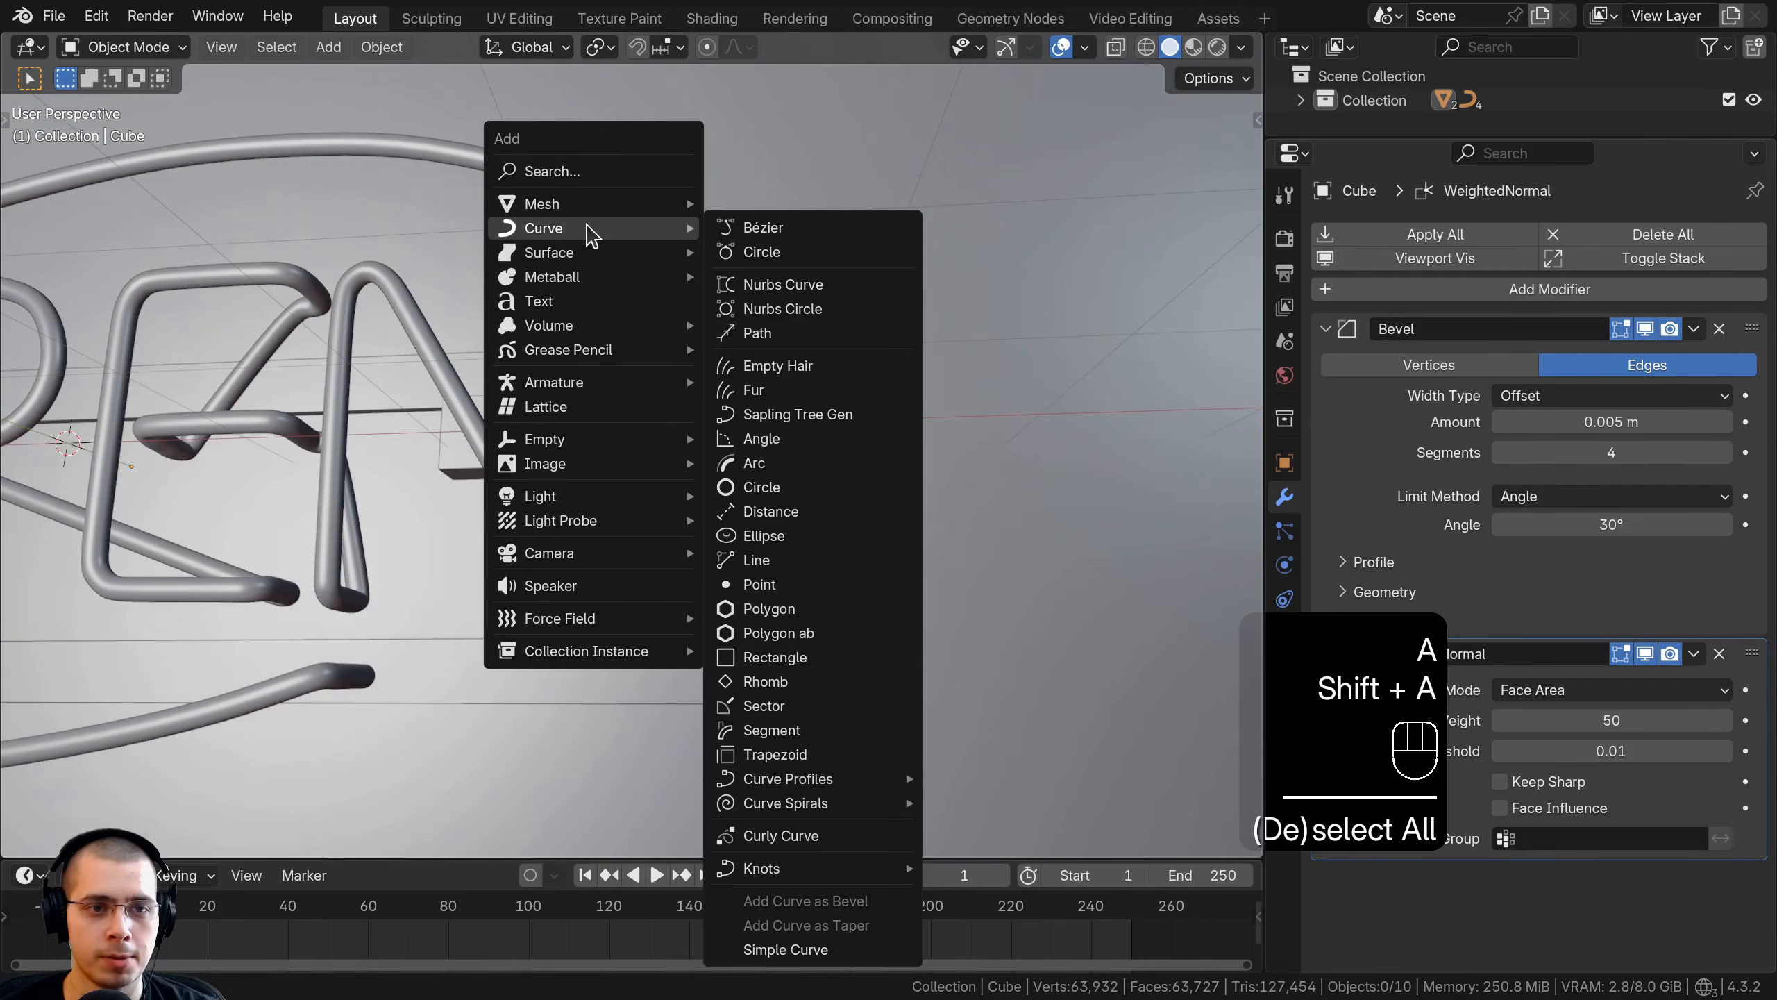
{"action": "left_click", "coordinate": [846, 229]}
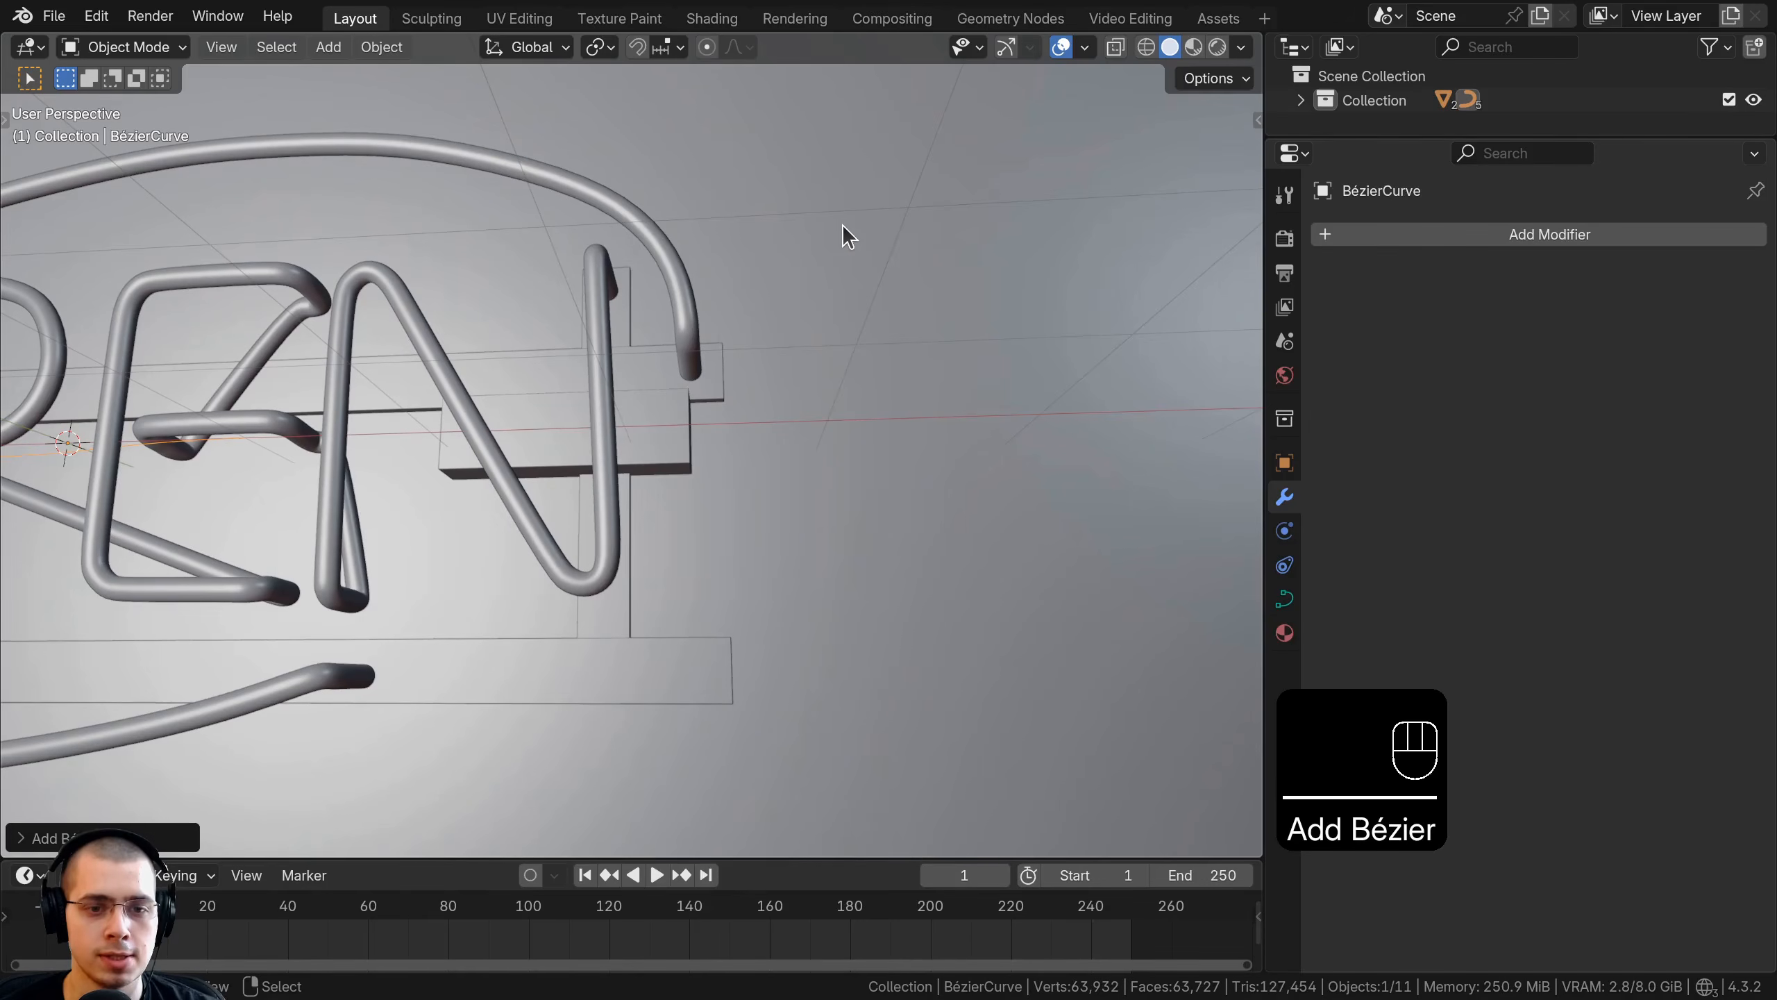
{"action": "scroll", "coordinate": [672, 404], "scroll_direction": "down", "scroll_amount": 6}
{"action": "middle_click_drag", "start_coordinate": [839, 271], "coordinate": [798, 385]}
{"action": "key", "text": "g"}
{"action": "right_click", "coordinate": [670, 405]}
{"action": "key", "text": "g"}
{"action": "key", "text": "x"}
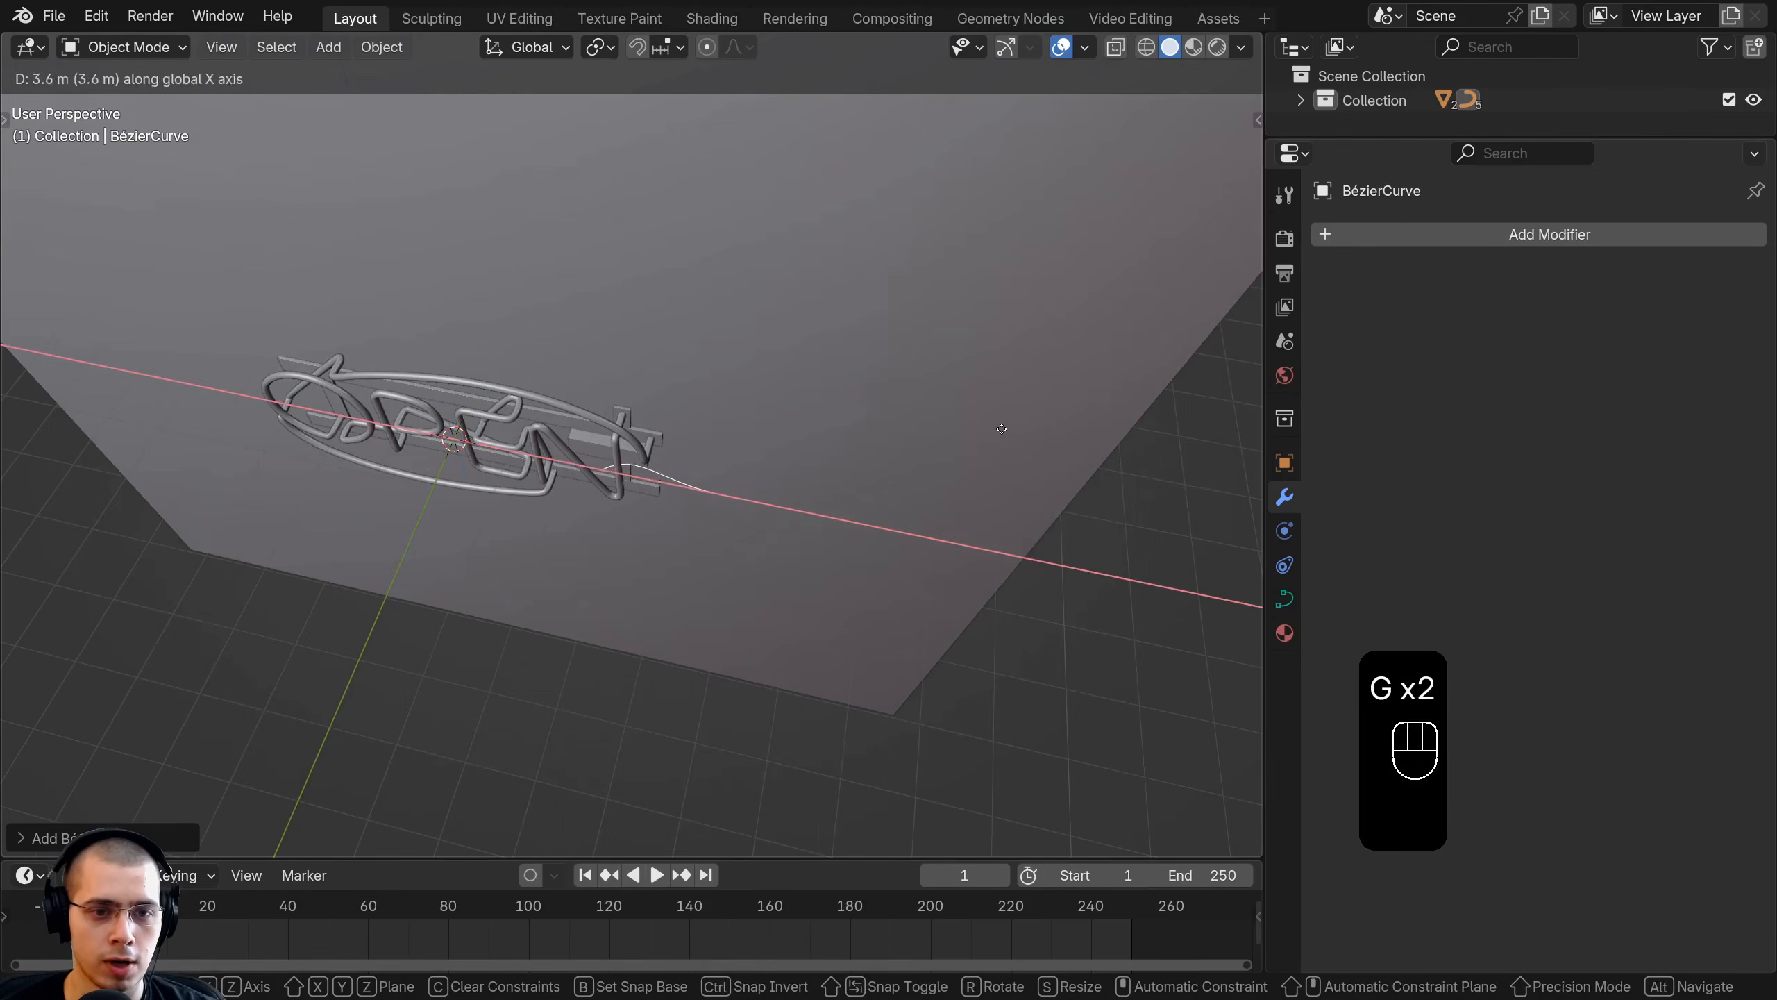
{"action": "left_click", "coordinate": [1016, 428]}
In Edit Mode, select the curve's start point and rotate its handles to run vertically
{"action": "scroll", "coordinate": [791, 444], "scroll_direction": "up", "scroll_amount": 3}
{"action": "middle_click_drag", "start_coordinate": [779, 442], "coordinate": [630, 437]}
{"action": "scroll", "coordinate": [630, 448], "scroll_direction": "up", "scroll_amount": 2}
{"action": "left_click", "coordinate": [529, 536]}
{"action": "key", "text": "r"}
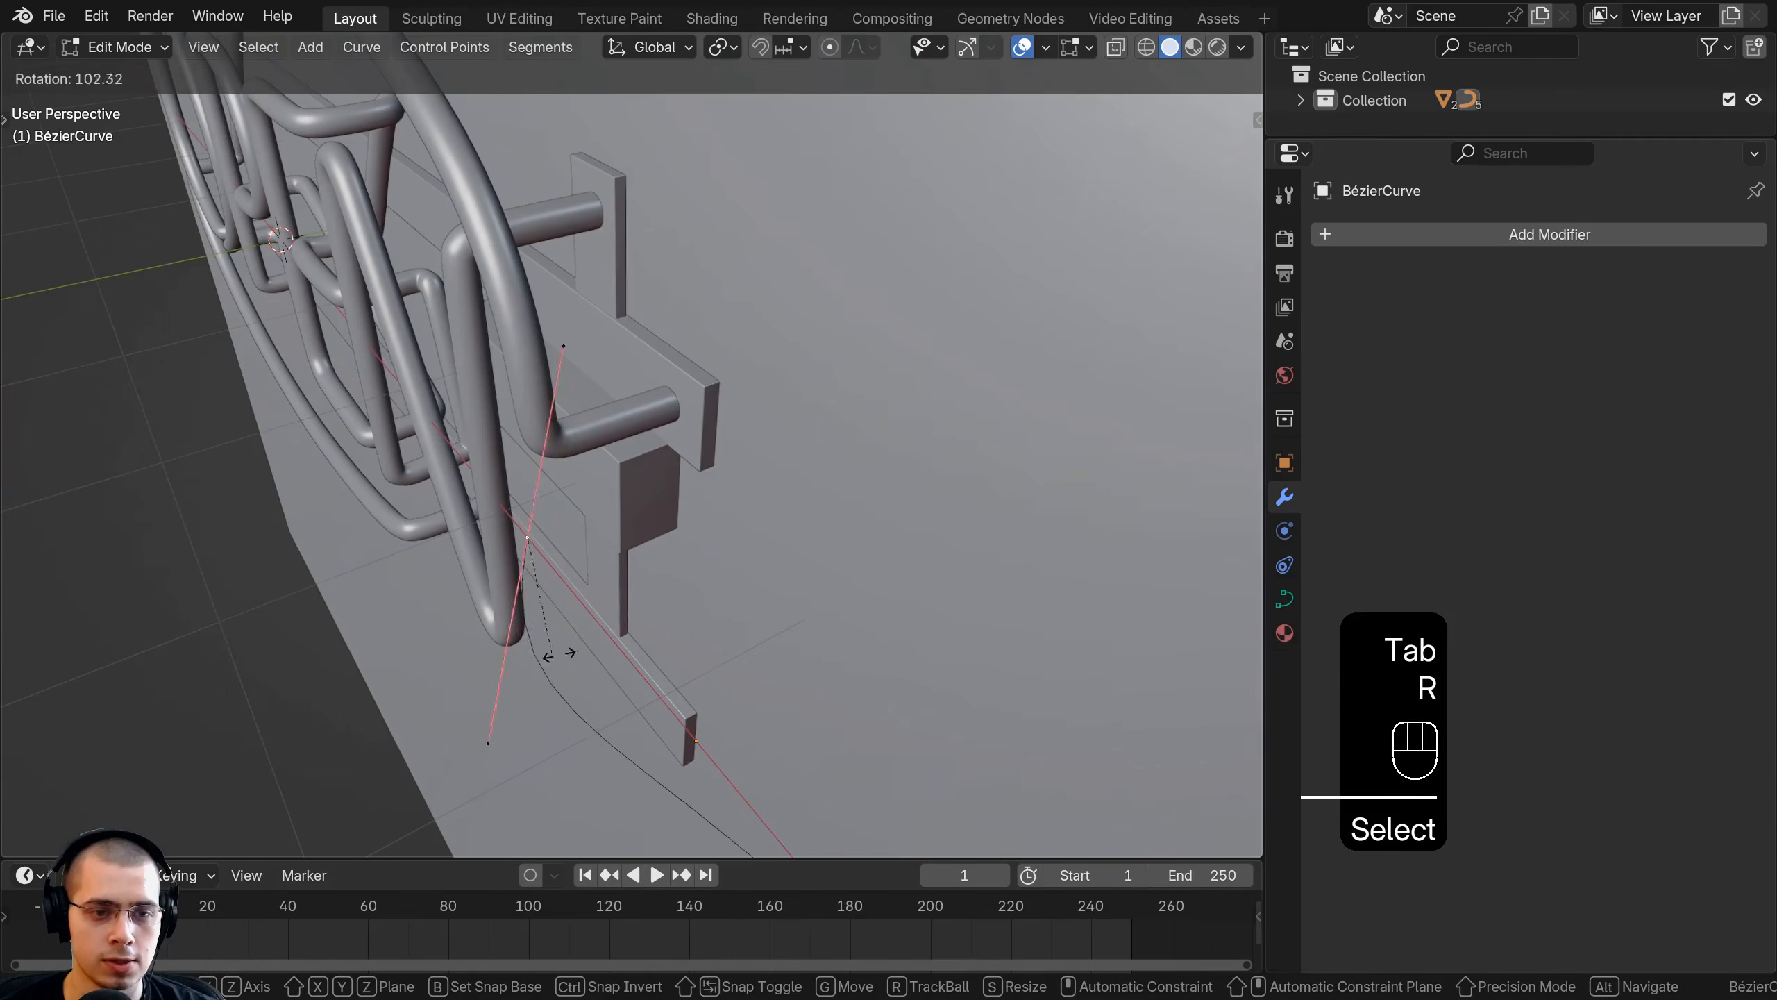
{"action": "left_click", "coordinate": [544, 659]}
{"action": "middle_click_drag", "start_coordinate": [552, 641], "coordinate": [1050, 276]}
Move the curve's start point to the underside of the box and rotate its handles so the cable leaves downward
{"action": "key", "text": "g"}
{"action": "left_click", "coordinate": [684, 380]}
{"action": "key", "text": "r"}
{"action": "key", "text": "r"}
{"action": "key", "text": "g"}
{"action": "left_click", "coordinate": [563, 527]}
{"action": "key", "text": "r"}
{"action": "left_click", "coordinate": [781, 226]}
Move the curve's other end point down below the lower bar to form the lowest point of the cable
{"action": "scroll", "coordinate": [1007, 276], "scroll_direction": "down", "scroll_amount": 4}
{"action": "right_click", "coordinate": [895, 280]}
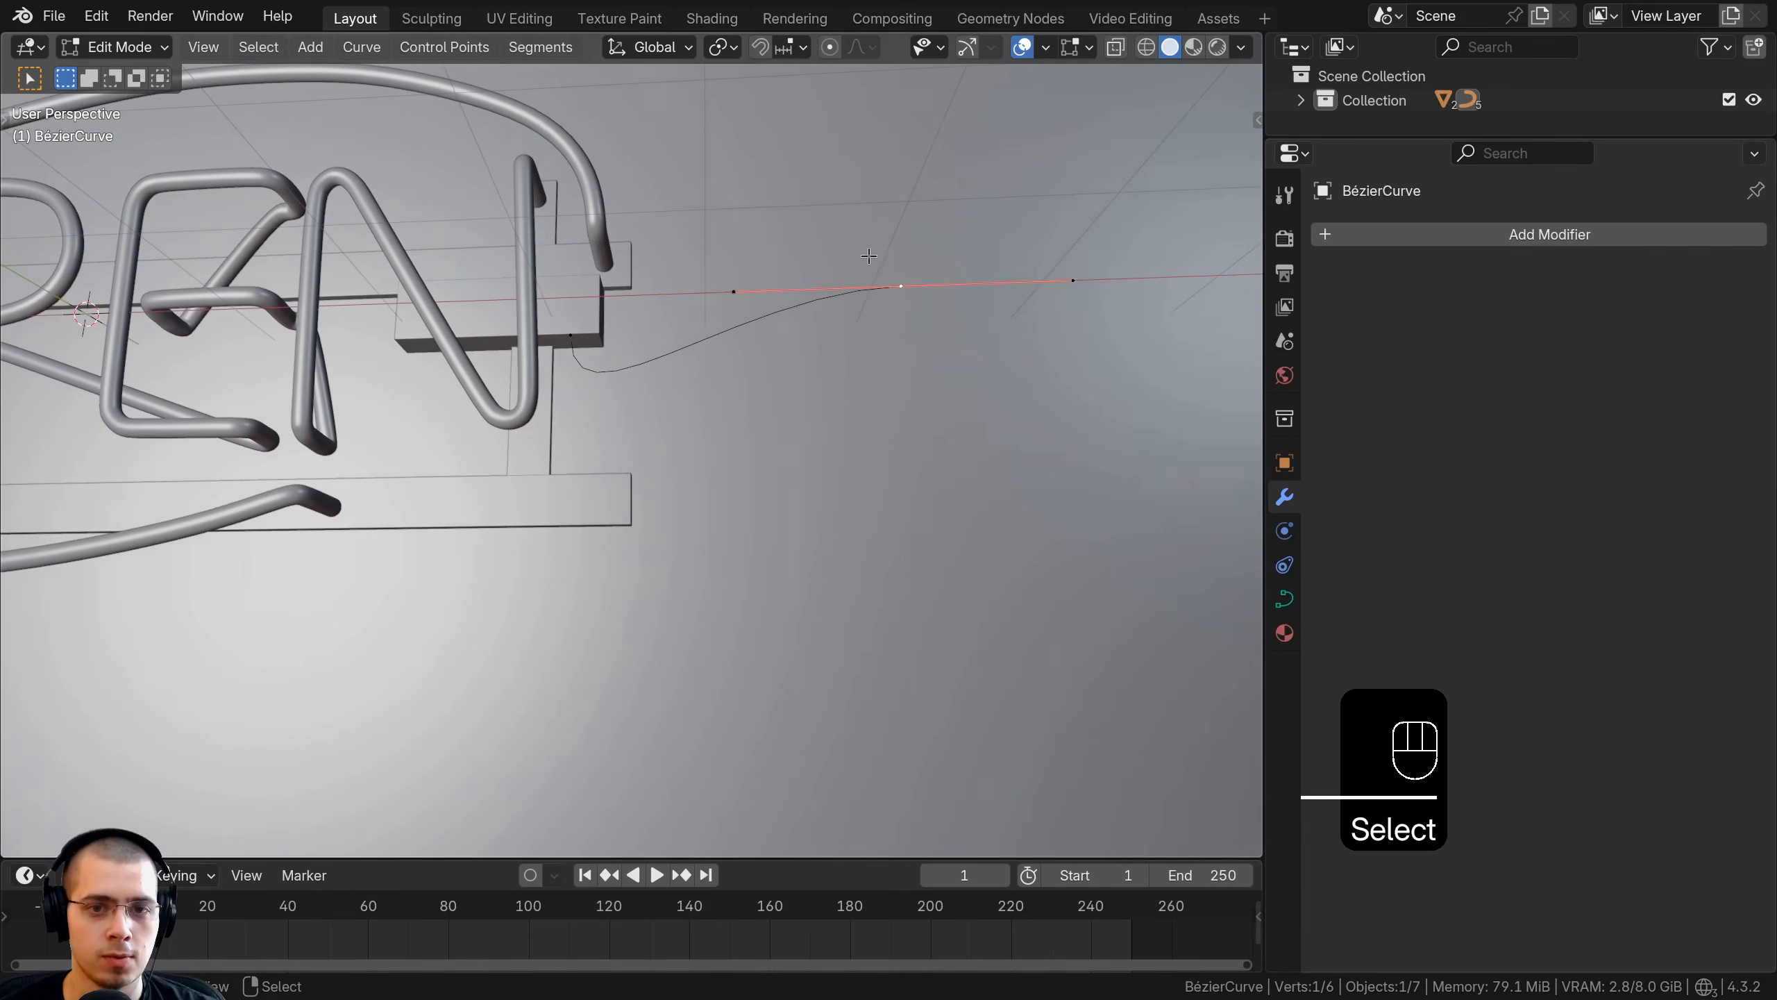
{"action": "key", "text": "g"}
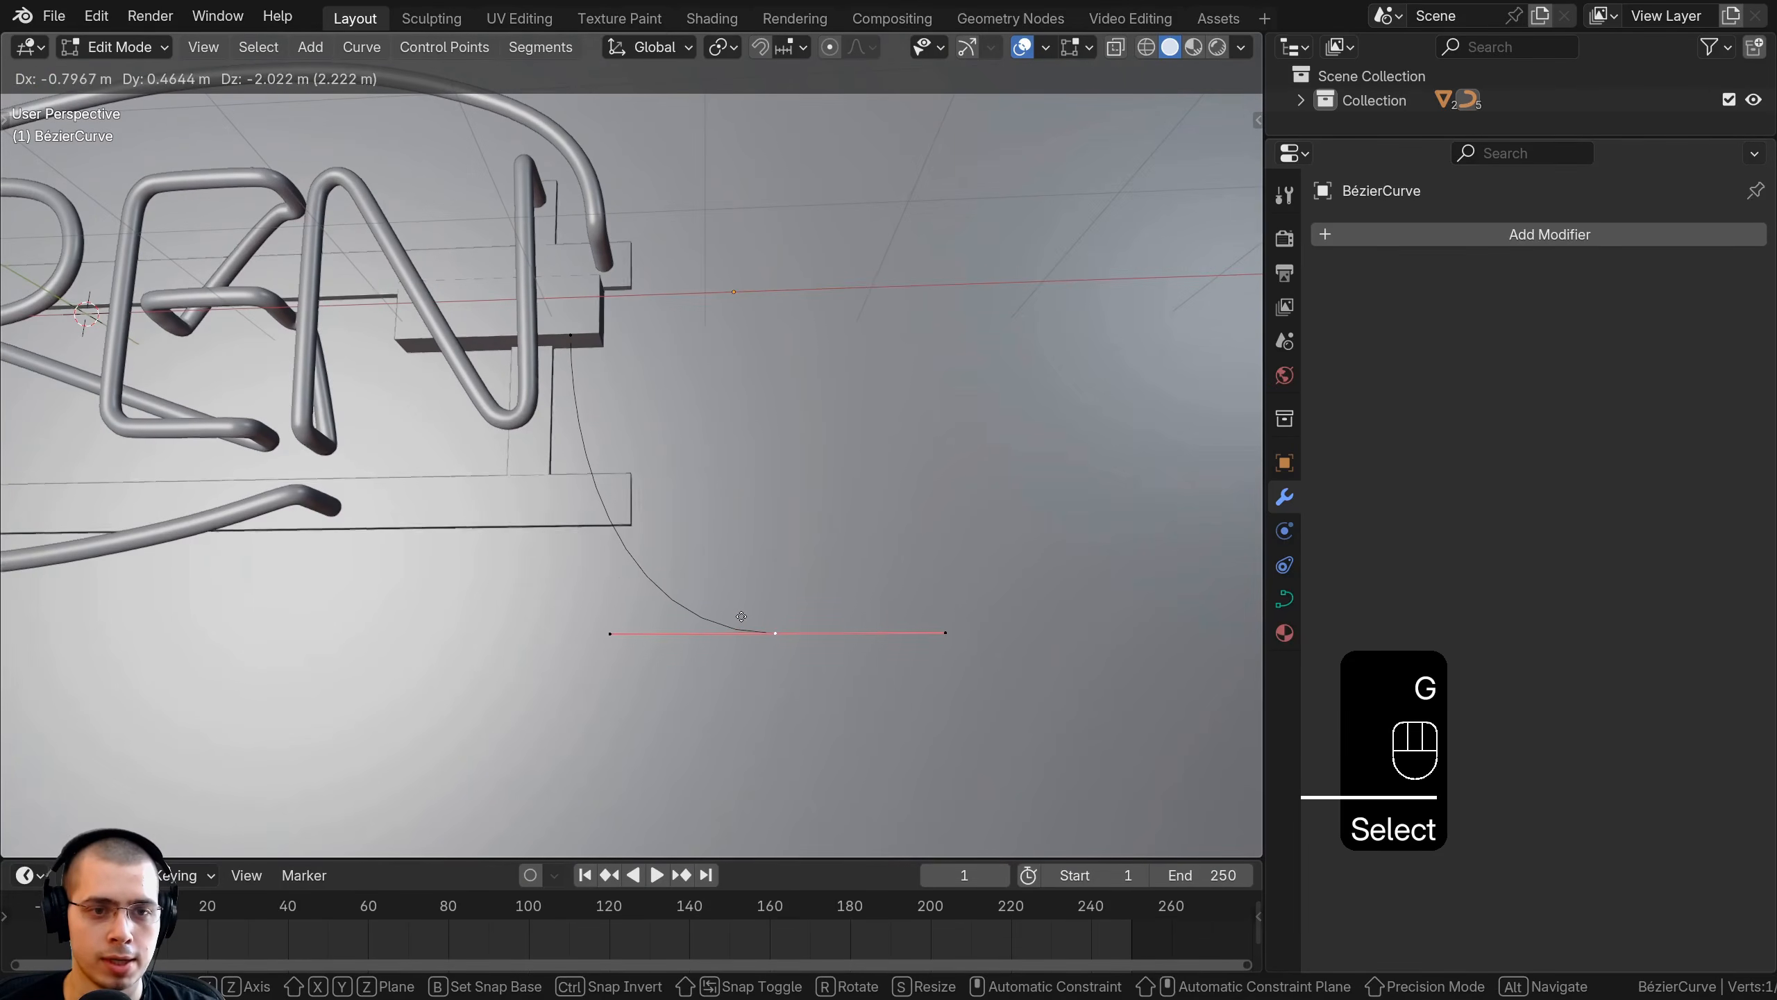
{"action": "left_click", "coordinate": [741, 615]}
{"action": "middle_click_drag", "start_coordinate": [741, 616], "coordinate": [594, 249], "text": "shift"}
{"action": "key", "text": "g"}
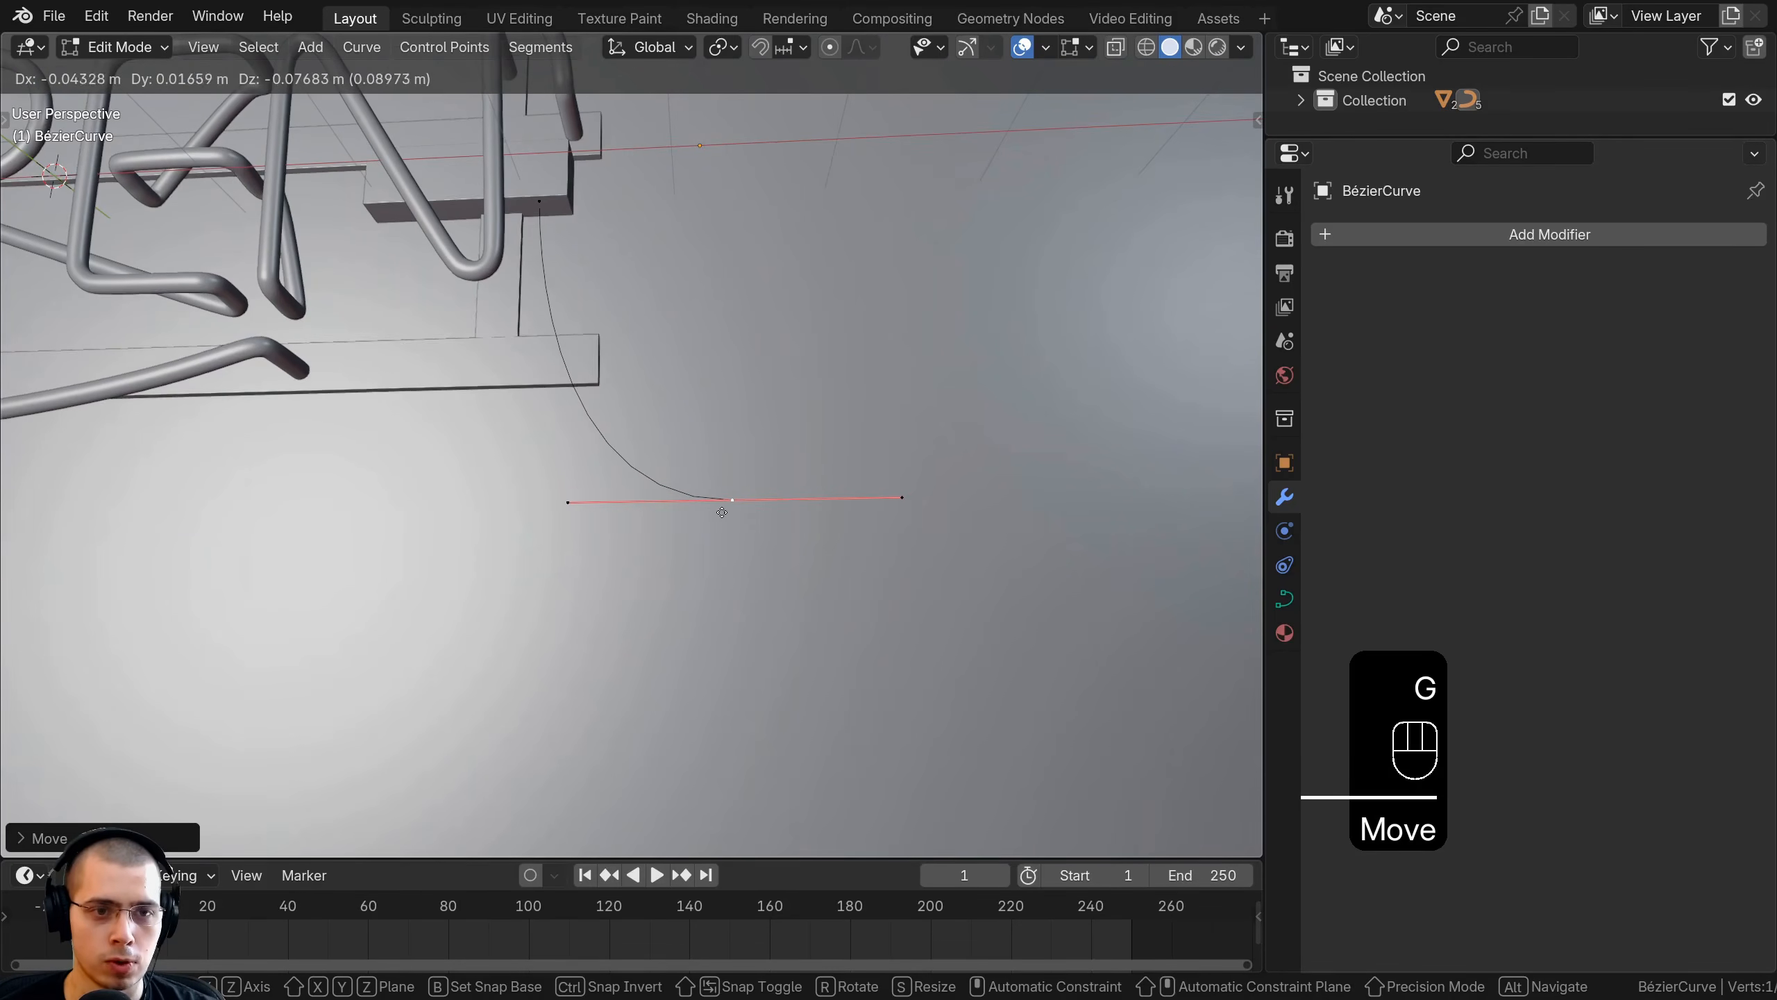
{"action": "left_click", "coordinate": [716, 522]}
Extrude a new end point upward away from the sign, shrink its handles to about 0.3 and rotate them along the cable
{"action": "middle_click_drag", "start_coordinate": [716, 522], "coordinate": [666, 564], "text": "shift"}
{"action": "scroll", "coordinate": [665, 564], "scroll_direction": "up", "scroll_amount": 1}
{"action": "key", "text": "e"}
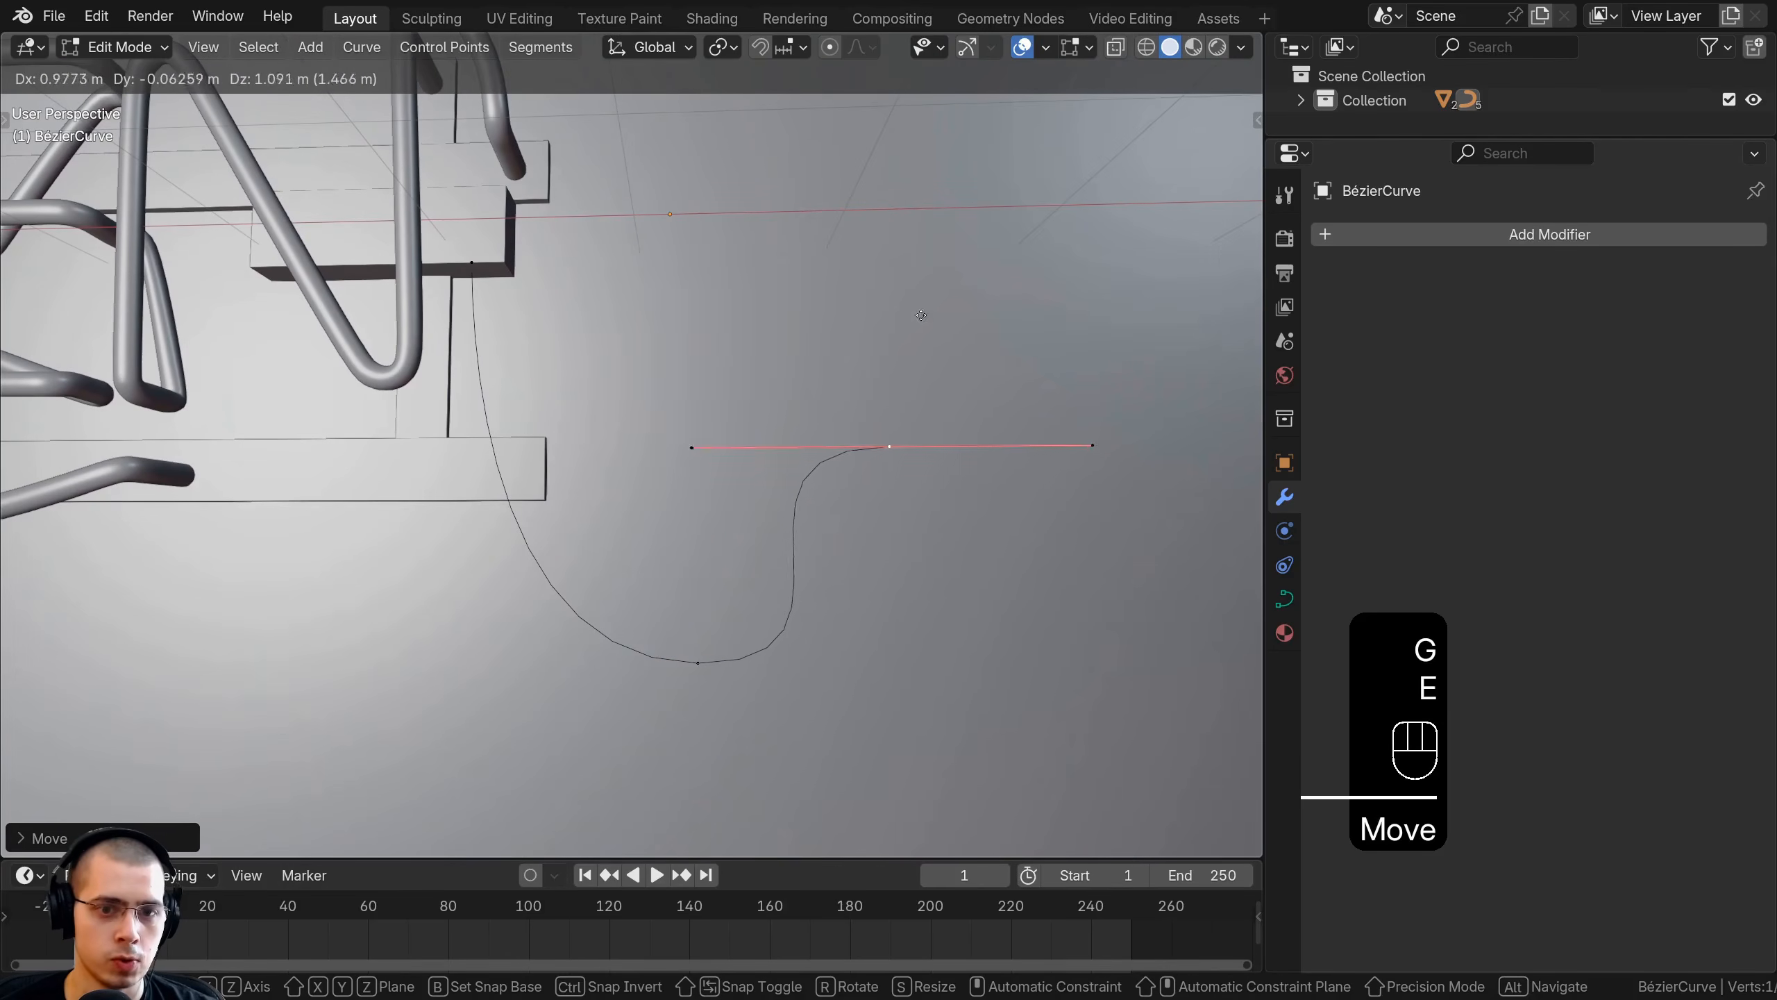
{"action": "left_click", "coordinate": [1004, 204]}
{"action": "key", "text": "s"}
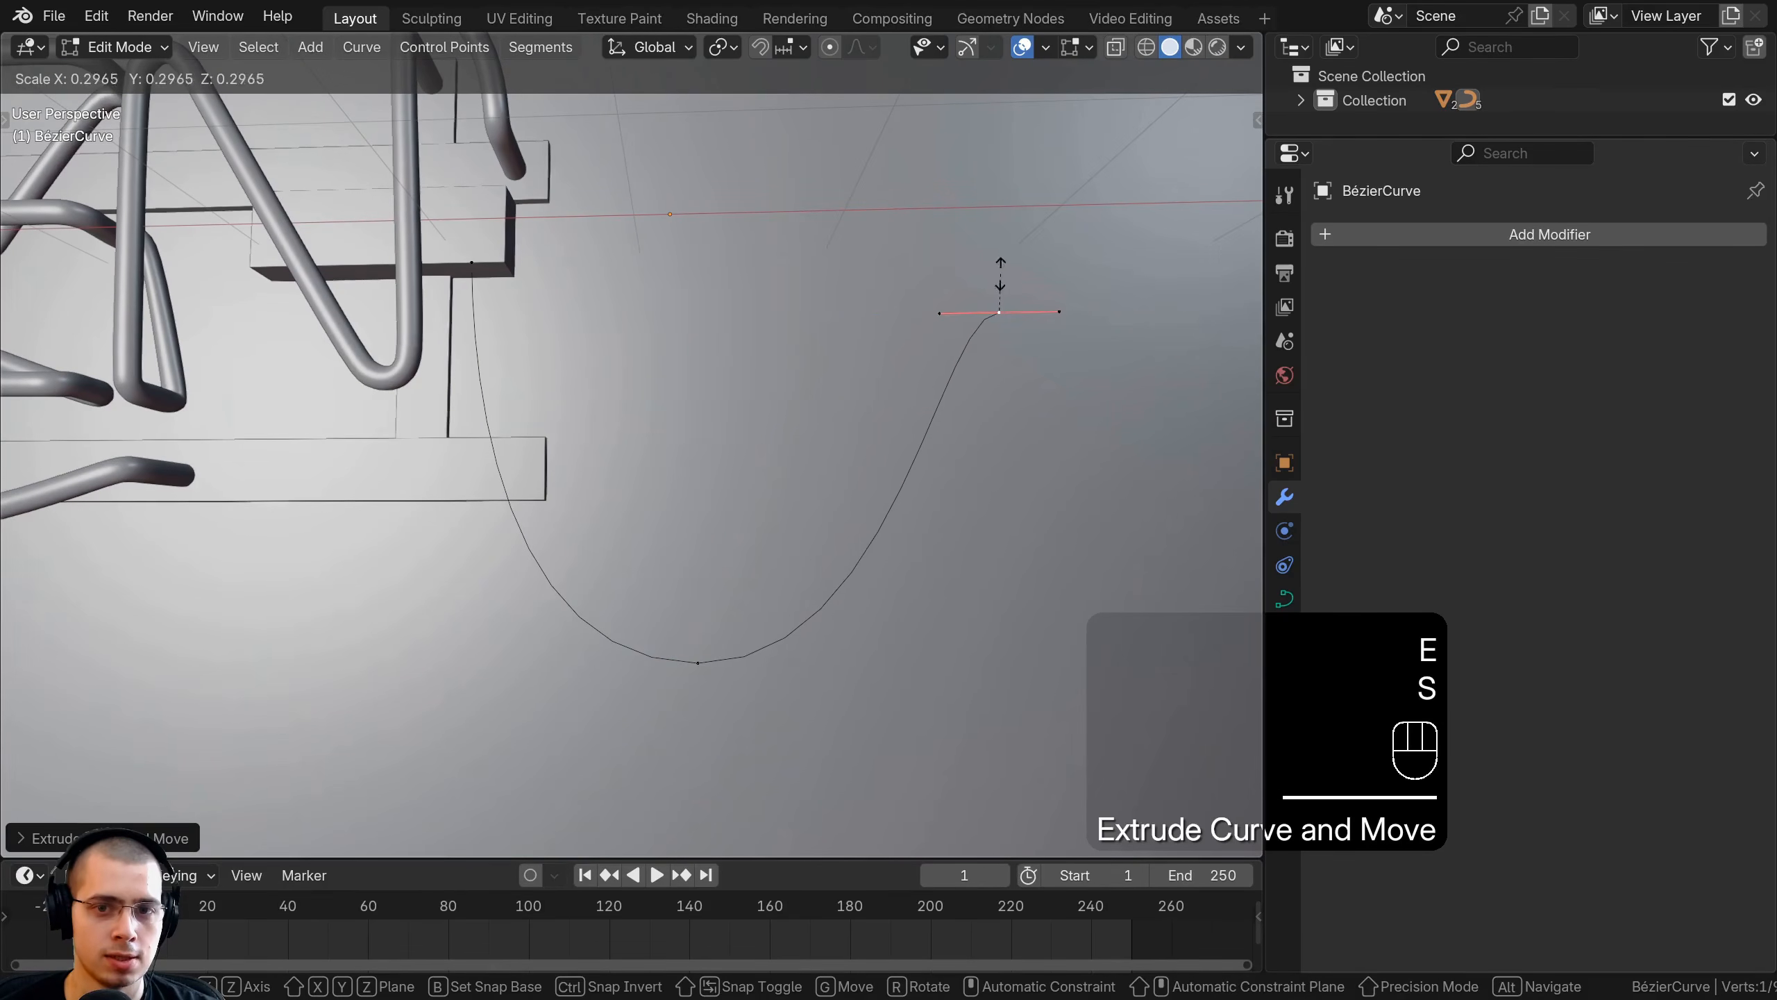
{"action": "left_click", "coordinate": [1000, 275]}
{"action": "key", "text": "r"}
{"action": "left_click", "coordinate": [1012, 250]}
{"action": "key", "text": "a"}
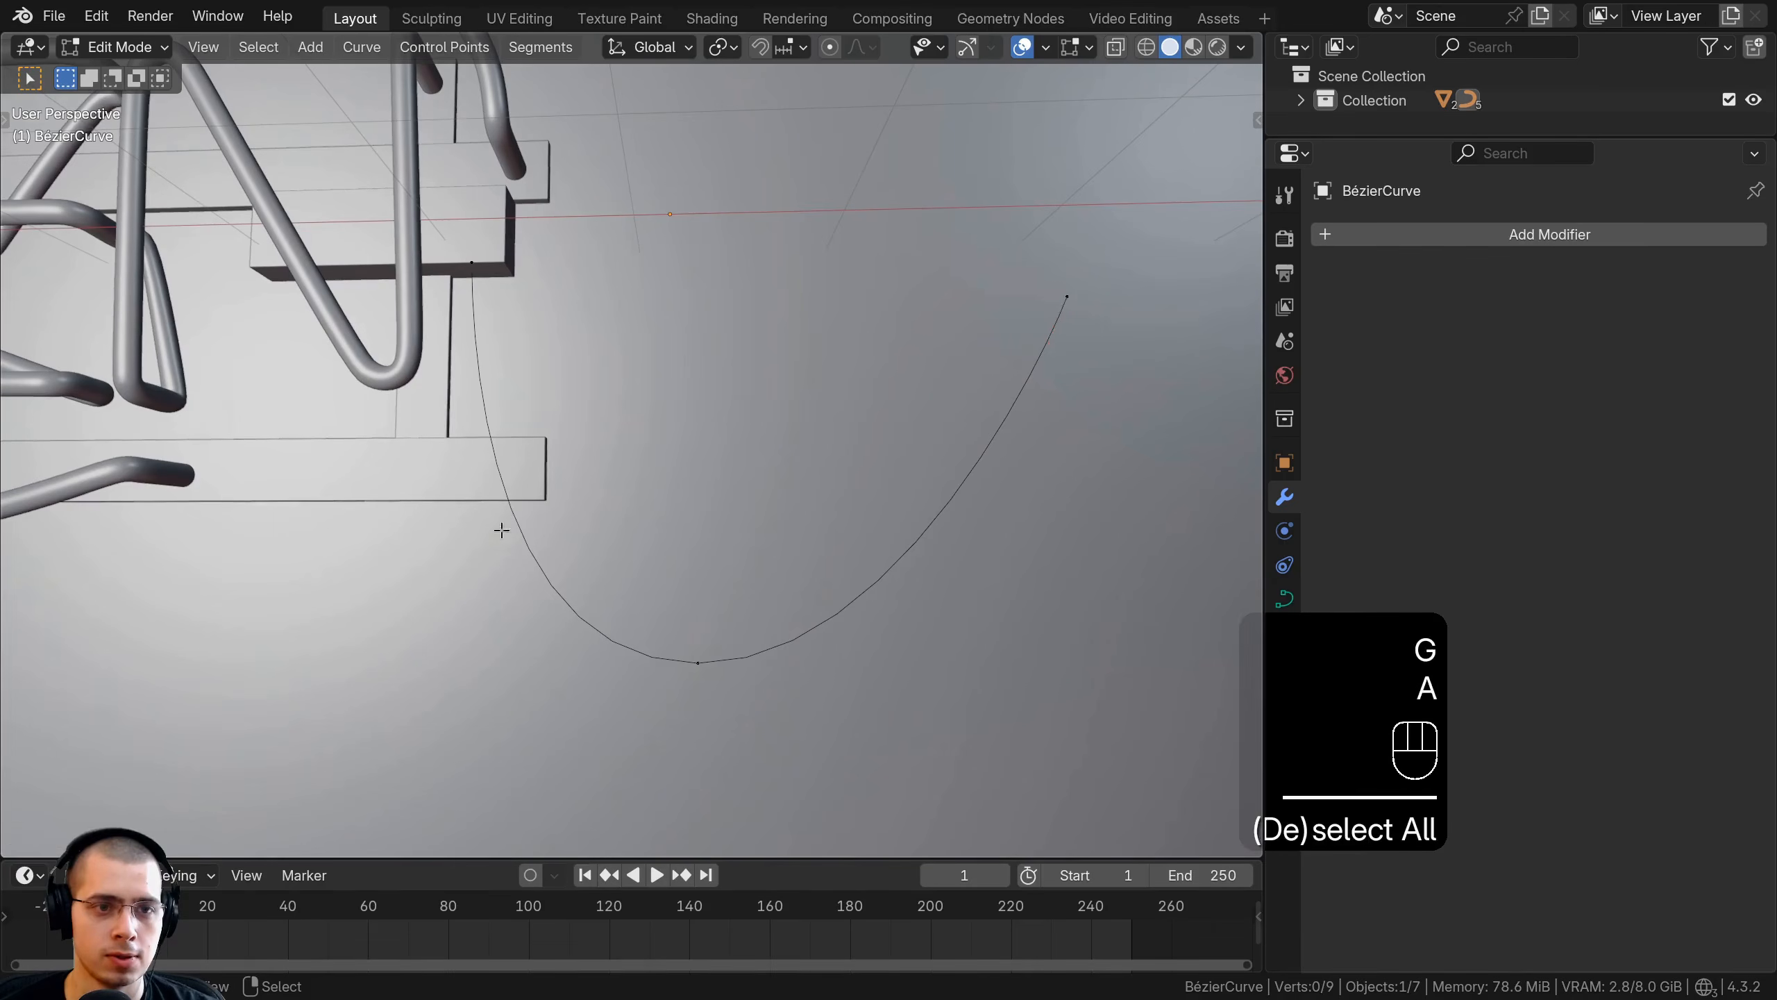
Select all the cable's points, scale and move them along Y to line up with the box, and return to Object Mode
{"action": "scroll", "coordinate": [738, 444], "scroll_direction": "down", "scroll_amount": 5}
{"action": "middle_click_drag", "start_coordinate": [738, 444], "coordinate": [587, 506]}
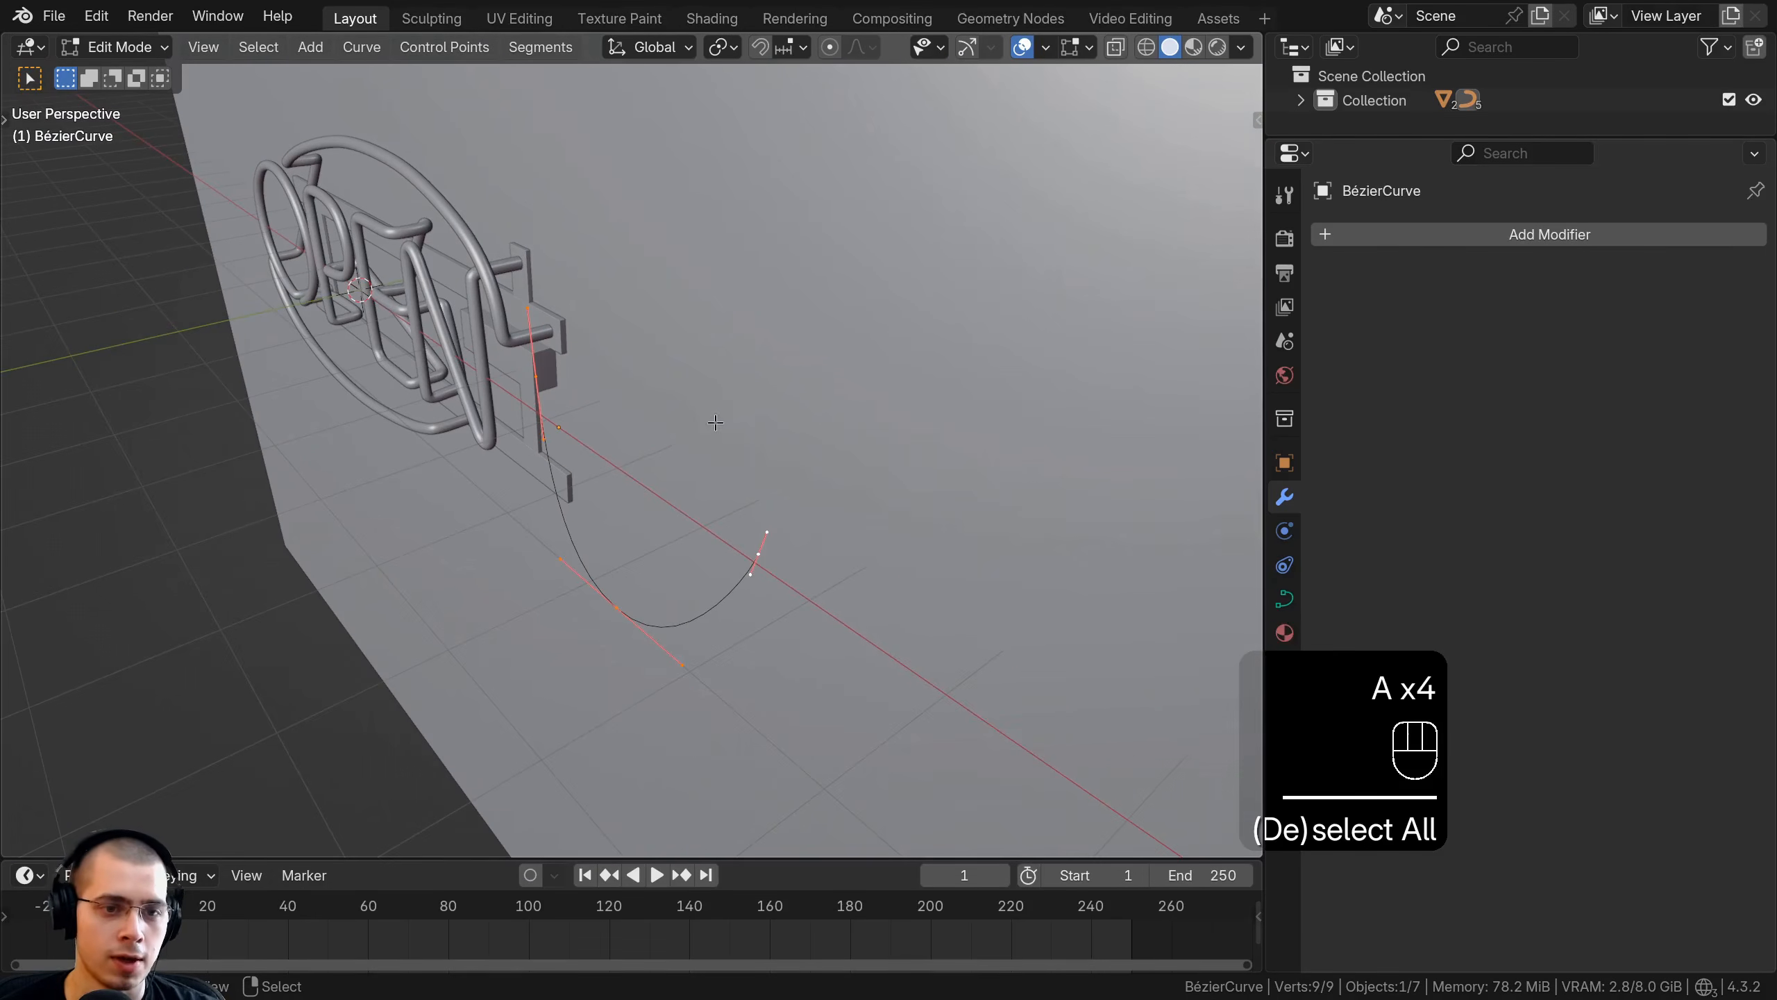
{"action": "middle_click_drag", "start_coordinate": [805, 393], "coordinate": [777, 393]}
{"action": "scroll", "coordinate": [884, 331], "scroll_direction": "up", "scroll_amount": 1}
{"action": "key", "text": "s"}
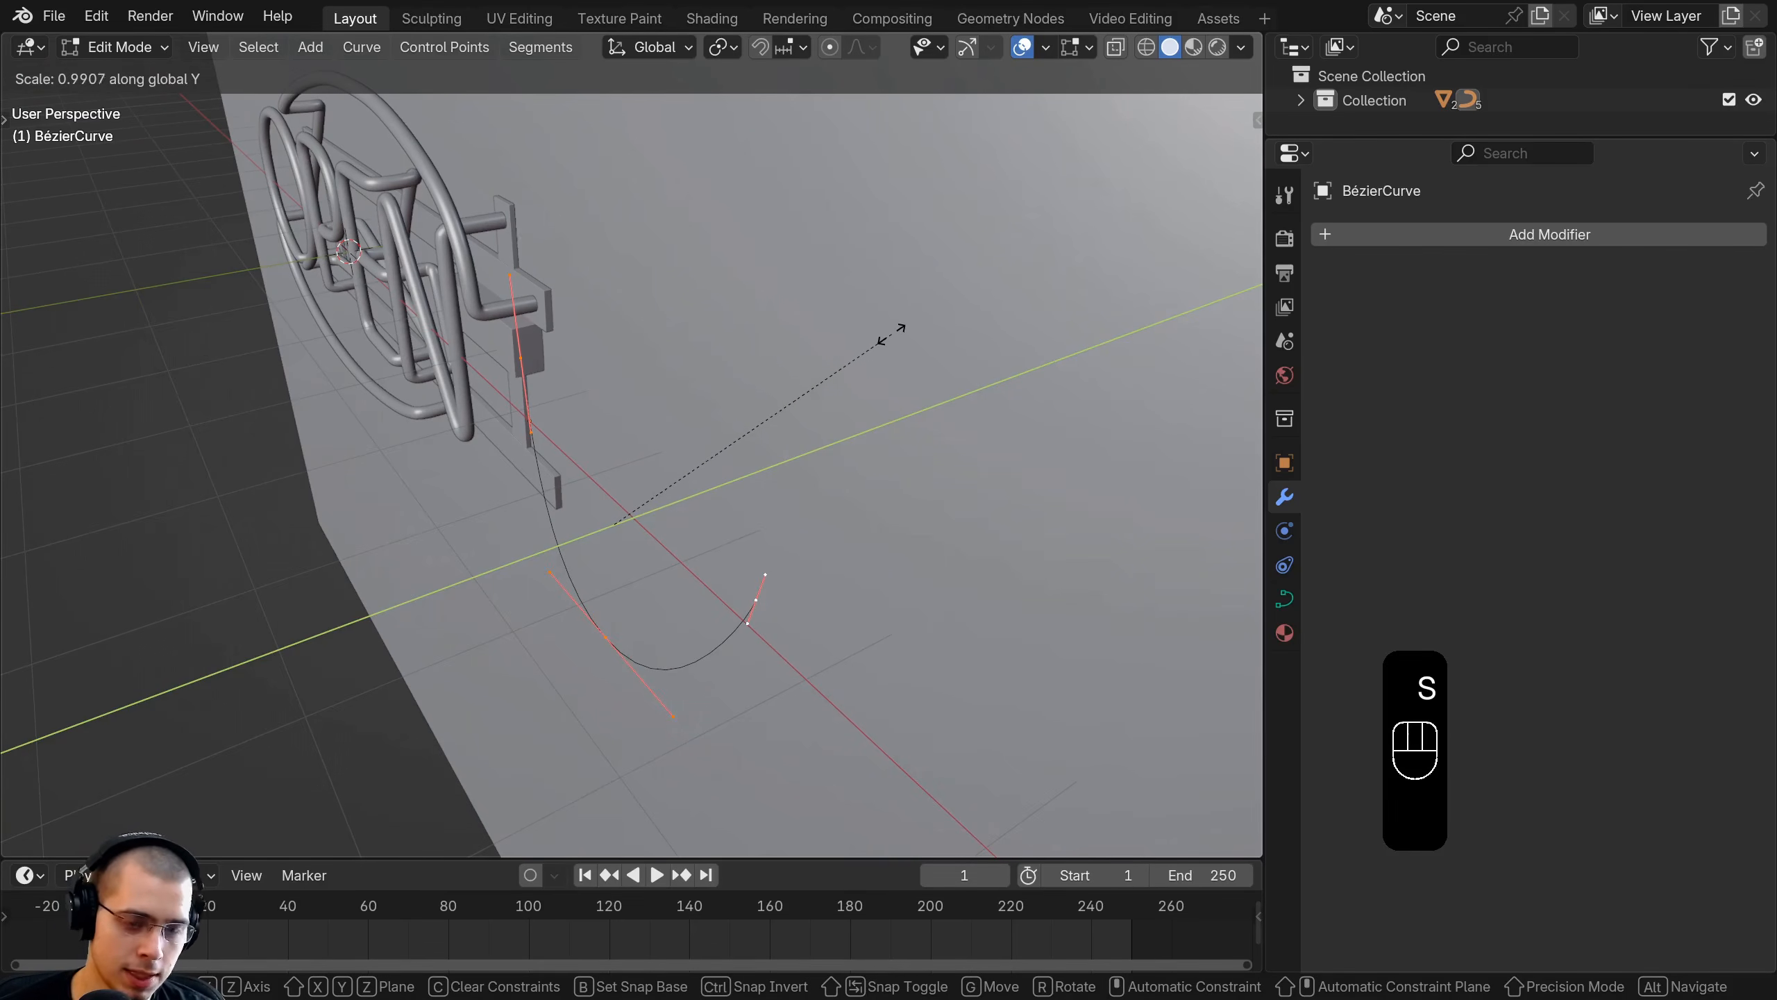
{"action": "left_click", "coordinate": [889, 333]}
{"action": "middle_click_drag", "start_coordinate": [888, 332], "coordinate": [805, 377]}
{"action": "key", "text": "g"}
{"action": "key", "text": "y"}
{"action": "left_click", "coordinate": [681, 383]}
{"action": "key", "text": "Tab"}
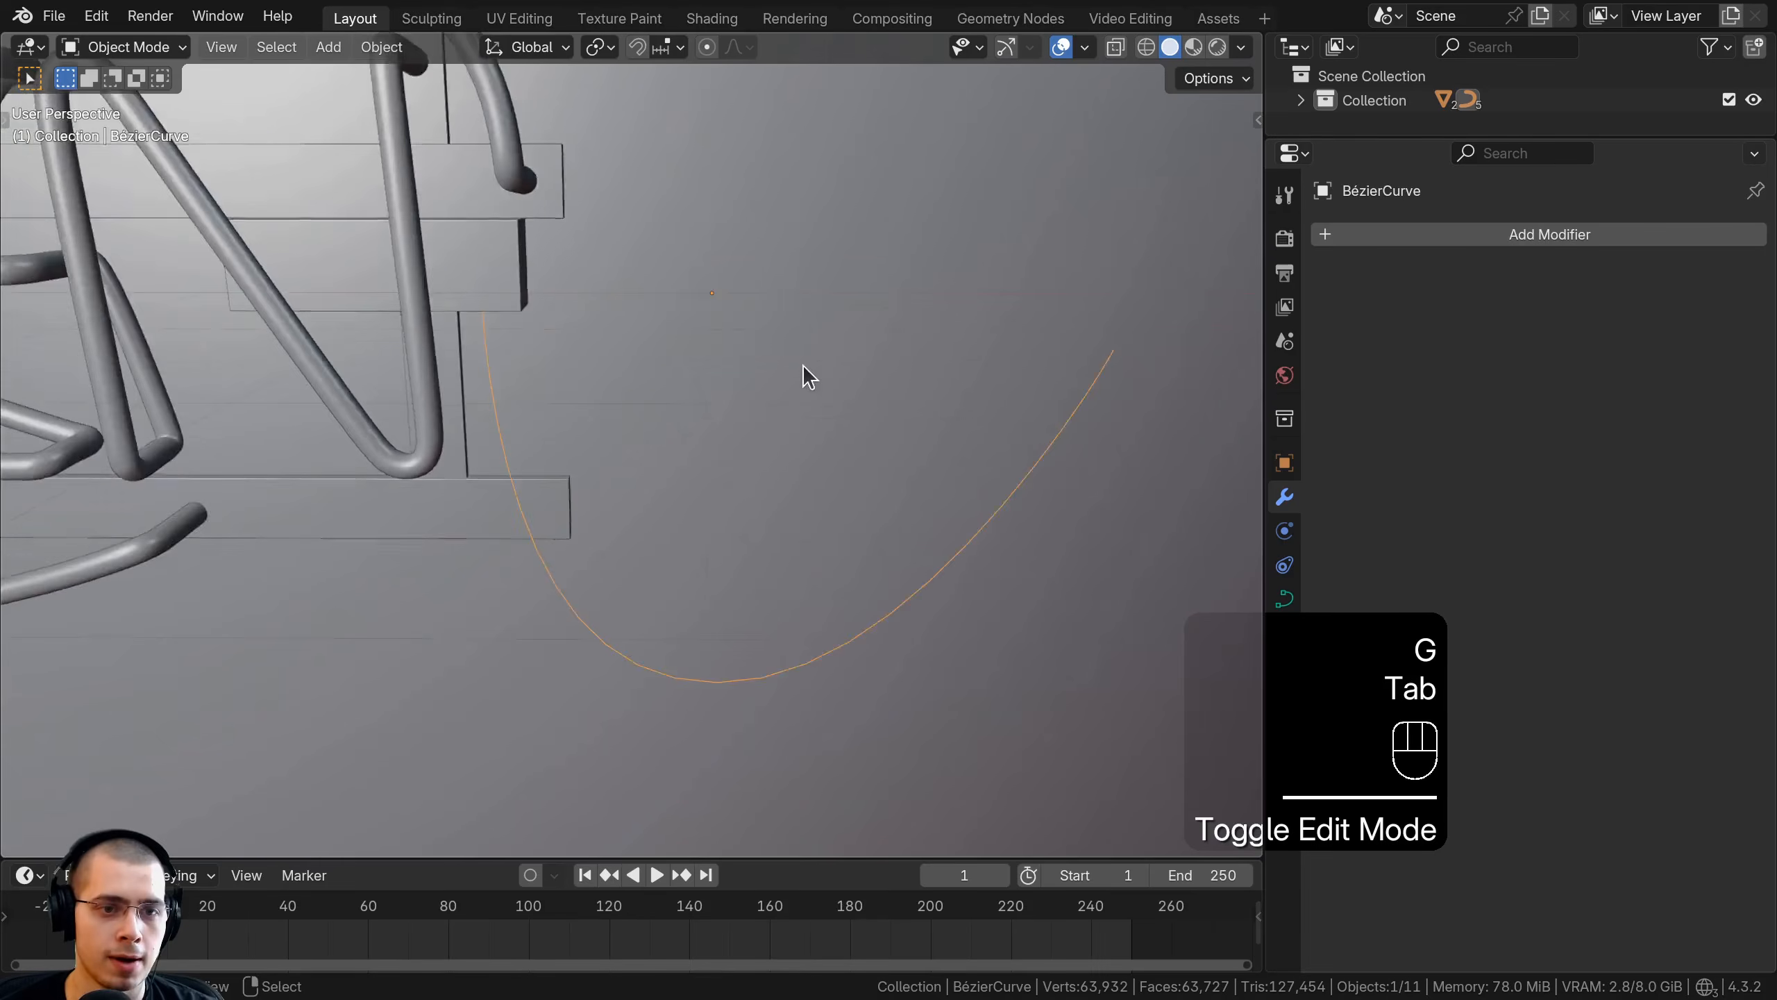
Give the cable curve a round bevel with a depth of 0.025 m
{"action": "scroll", "coordinate": [583, 488], "scroll_direction": "up", "scroll_amount": 3}
{"action": "middle_click_drag", "start_coordinate": [572, 420], "coordinate": [550, 424]}
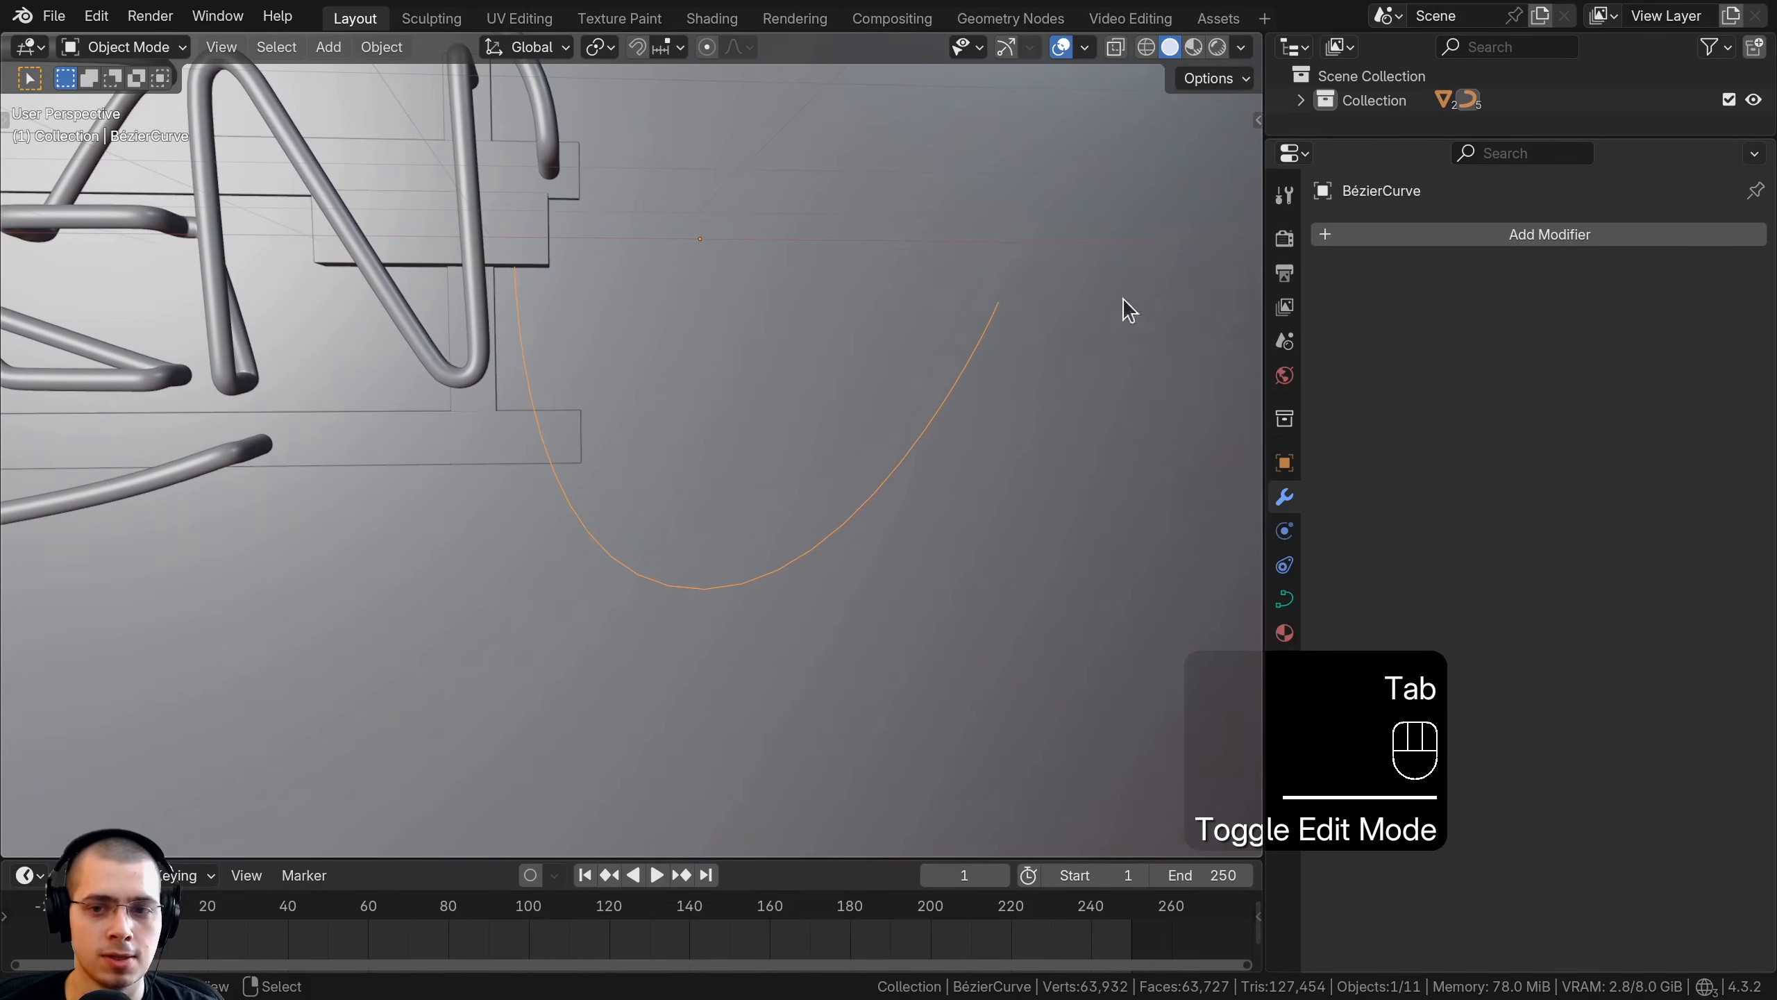
{"action": "left_click", "coordinate": [1286, 601]}
{"action": "left_click_drag", "start_coordinate": [1264, 582], "coordinate": [1387, 581]}
{"action": "scroll", "coordinate": [1518, 521], "scroll_direction": "down", "scroll_amount": 4}
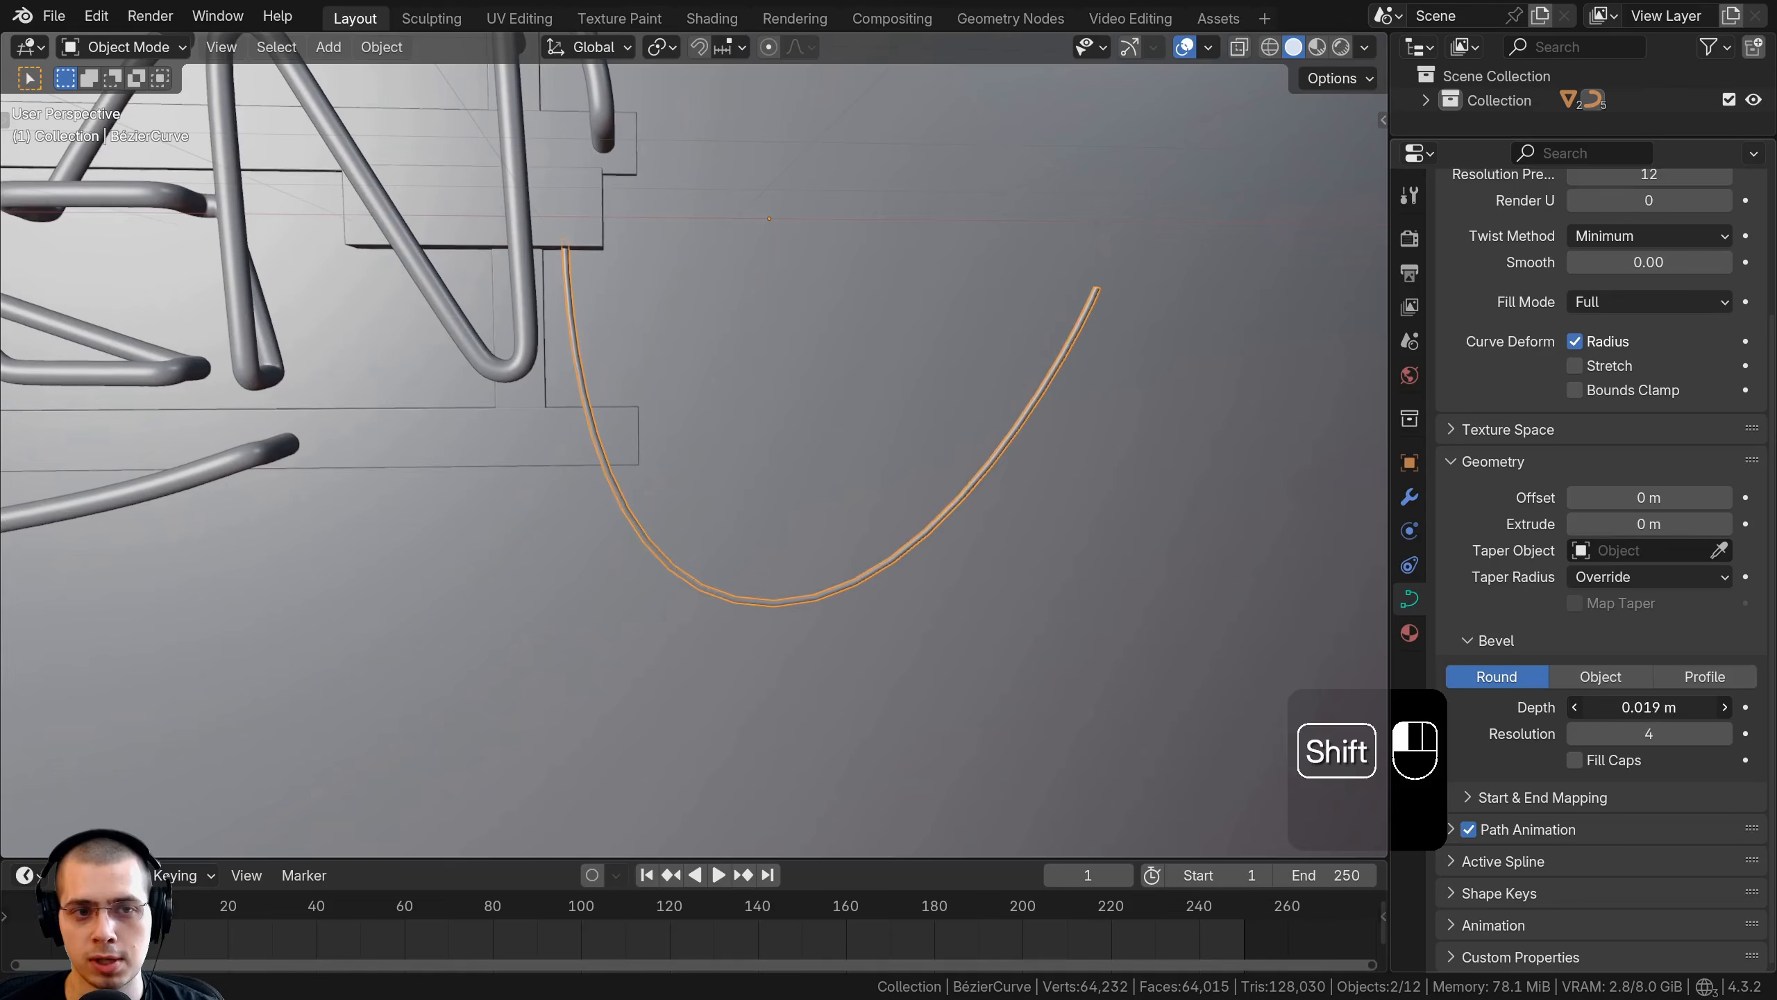
{"action": "left_click_drag", "start_coordinate": [1648, 706], "coordinate": [1609, 707], "text": "shift"}
Set the cable curve's preview resolution to 30
{"action": "scroll", "coordinate": [936, 535], "scroll_direction": "up", "scroll_amount": 5}
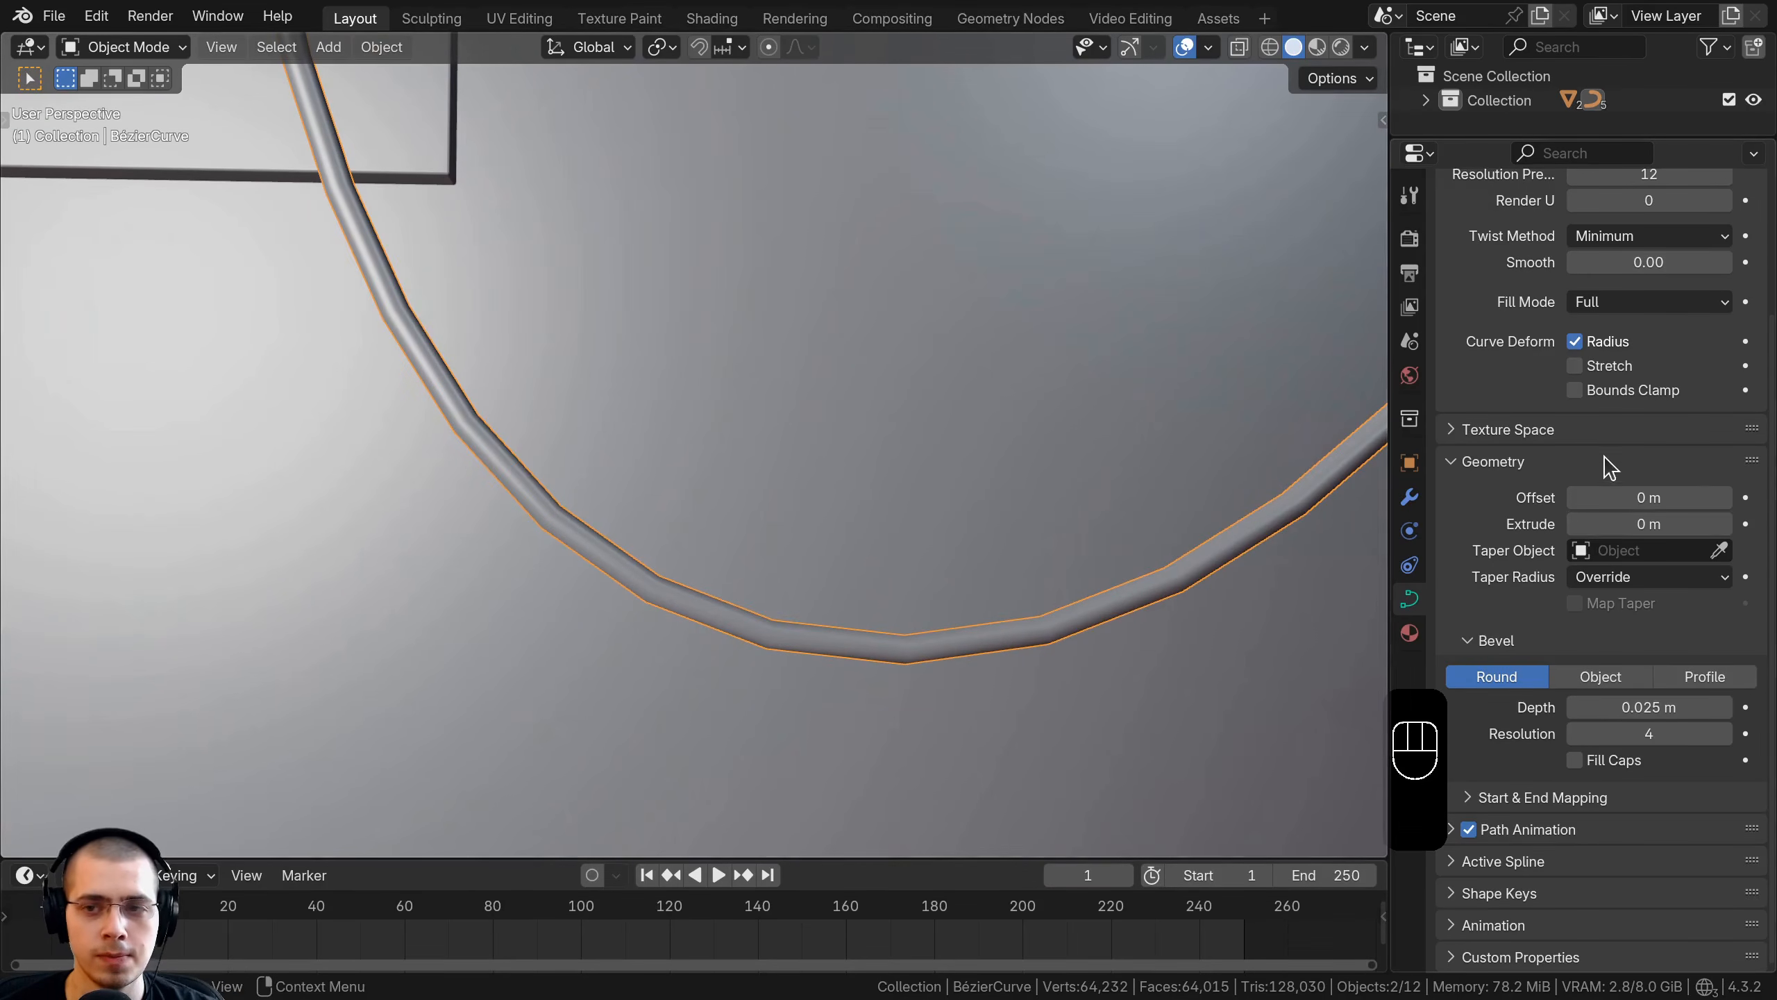
{"action": "scroll", "coordinate": [1598, 486], "scroll_direction": "up", "scroll_amount": 5}
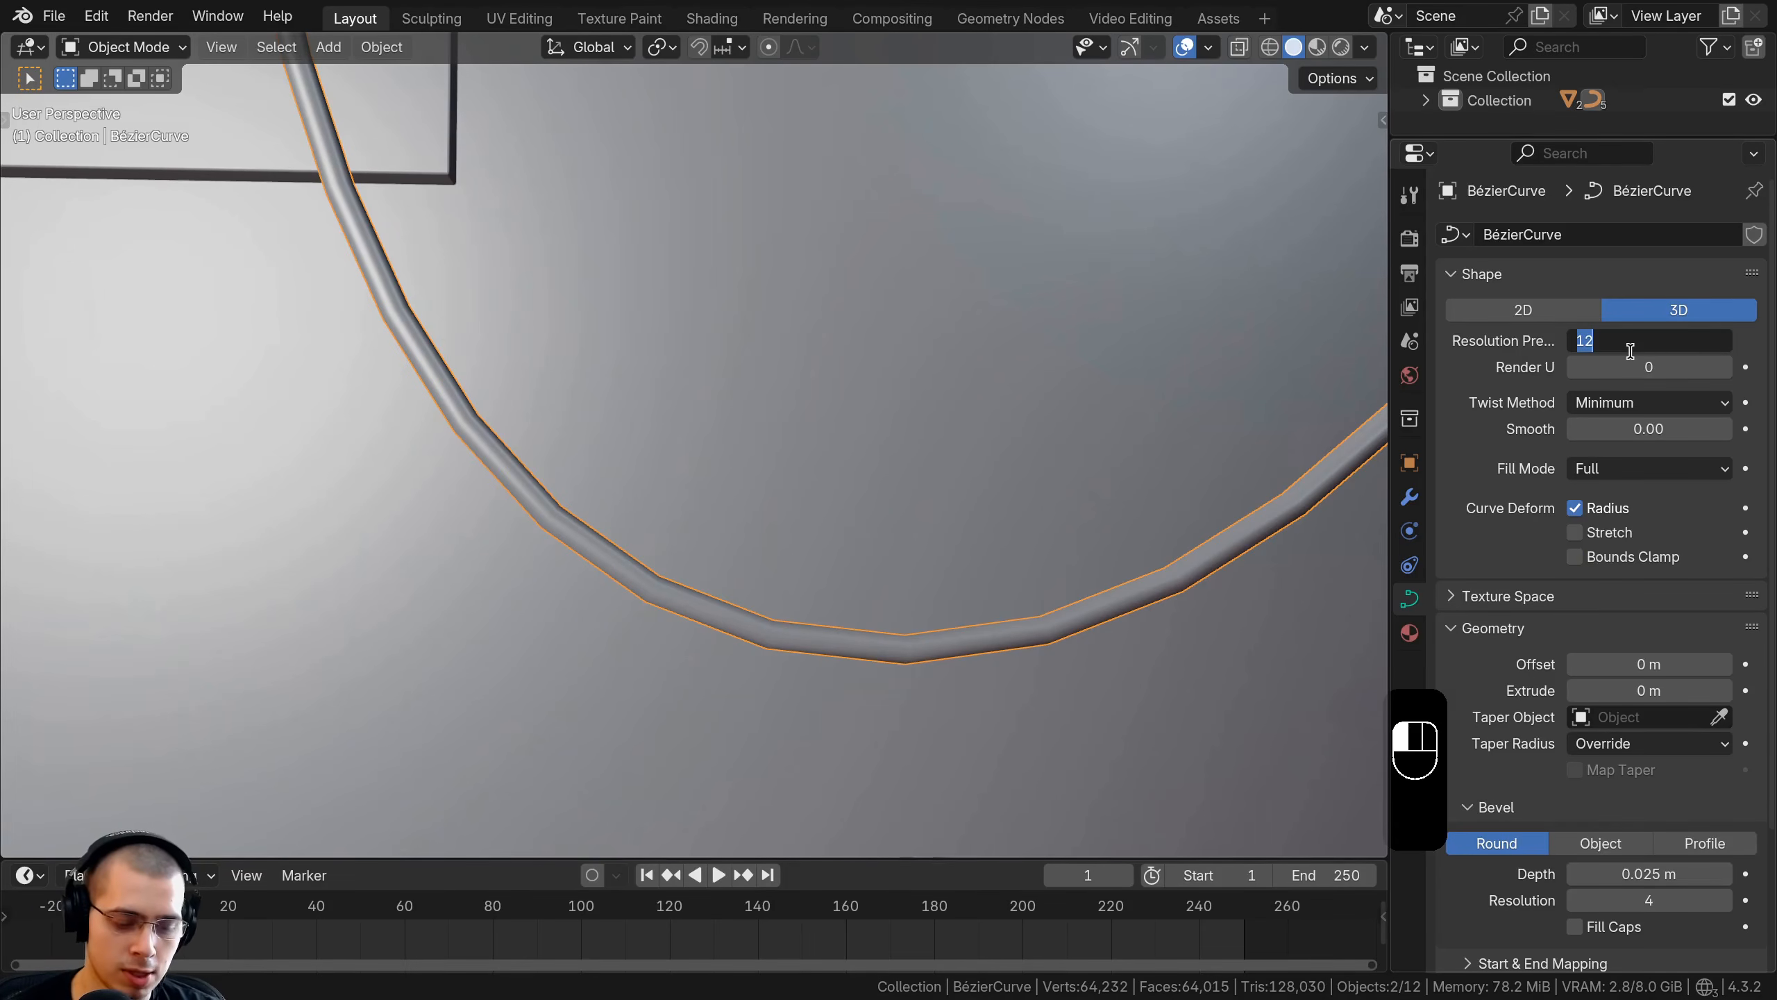
{"action": "left_click", "coordinate": [1629, 350]}
{"action": "type", "text": "30"}
{"action": "key", "text": "Return"}
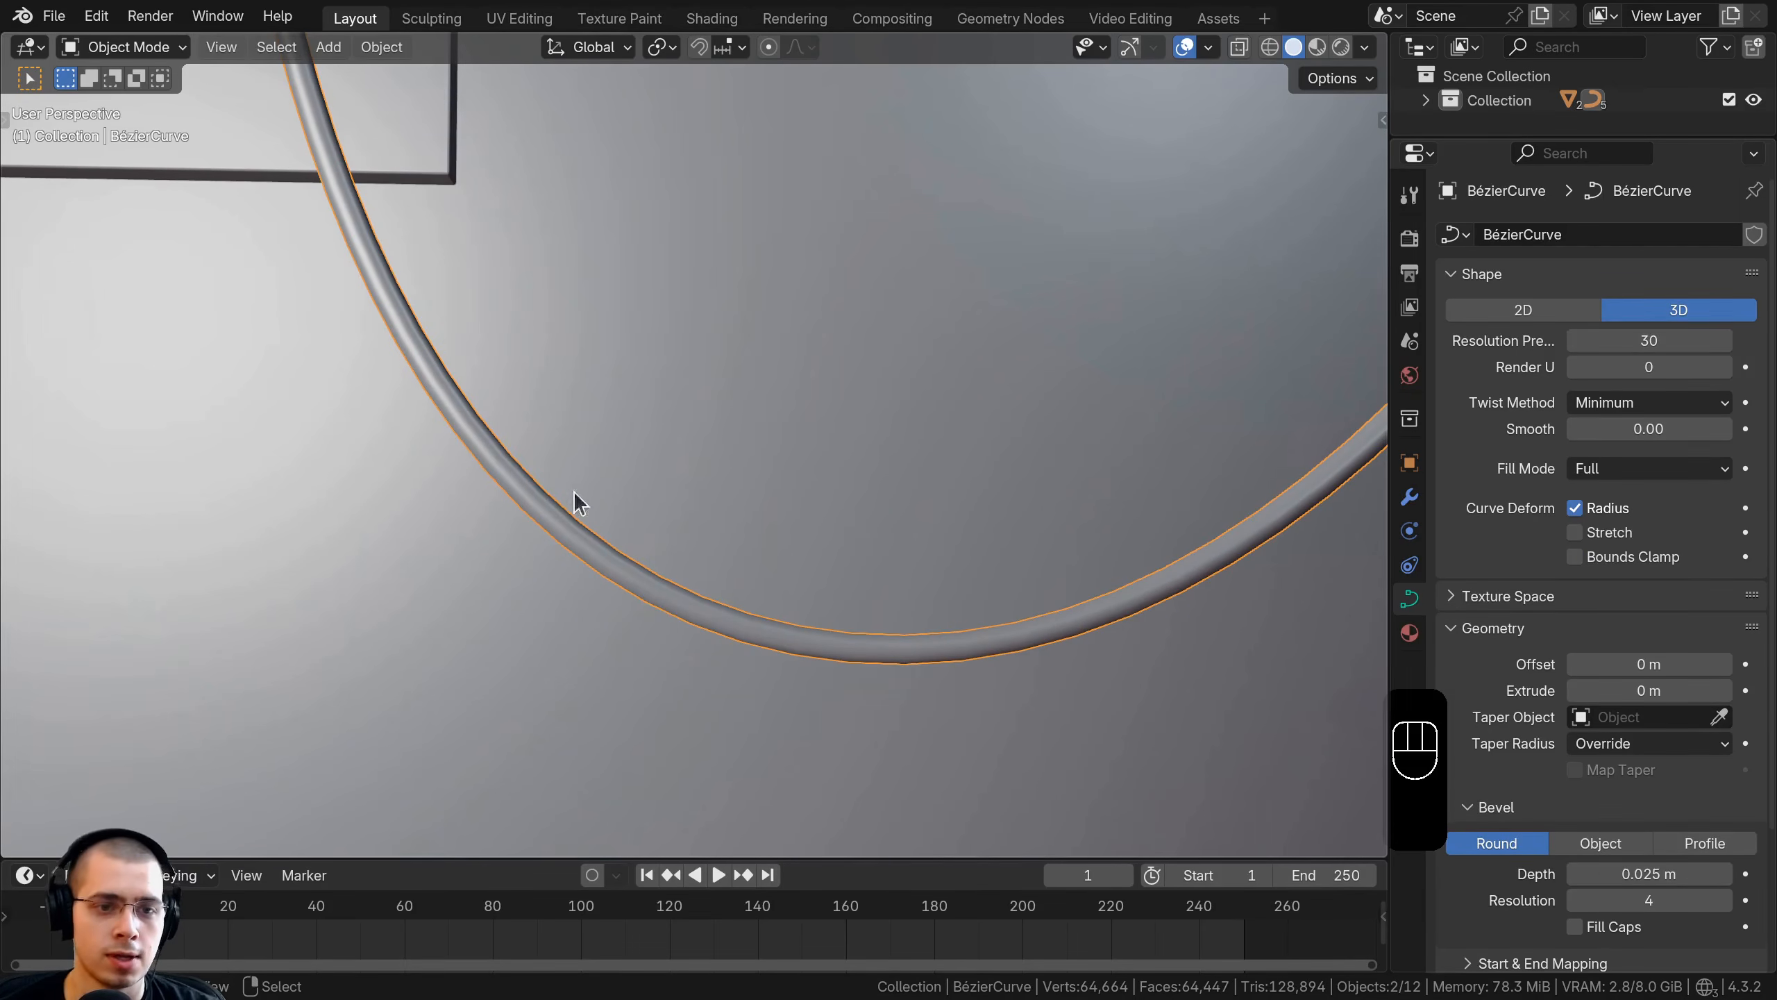
Deselect everything and switch the viewport to rendered shading
{"action": "scroll", "coordinate": [574, 492], "scroll_direction": "down", "scroll_amount": 5}
{"action": "key", "text": "a"}
{"action": "middle_click_drag", "start_coordinate": [951, 526], "coordinate": [1157, 679], "text": "shift"}
{"action": "scroll", "coordinate": [838, 586], "scroll_direction": "down", "scroll_amount": 2}
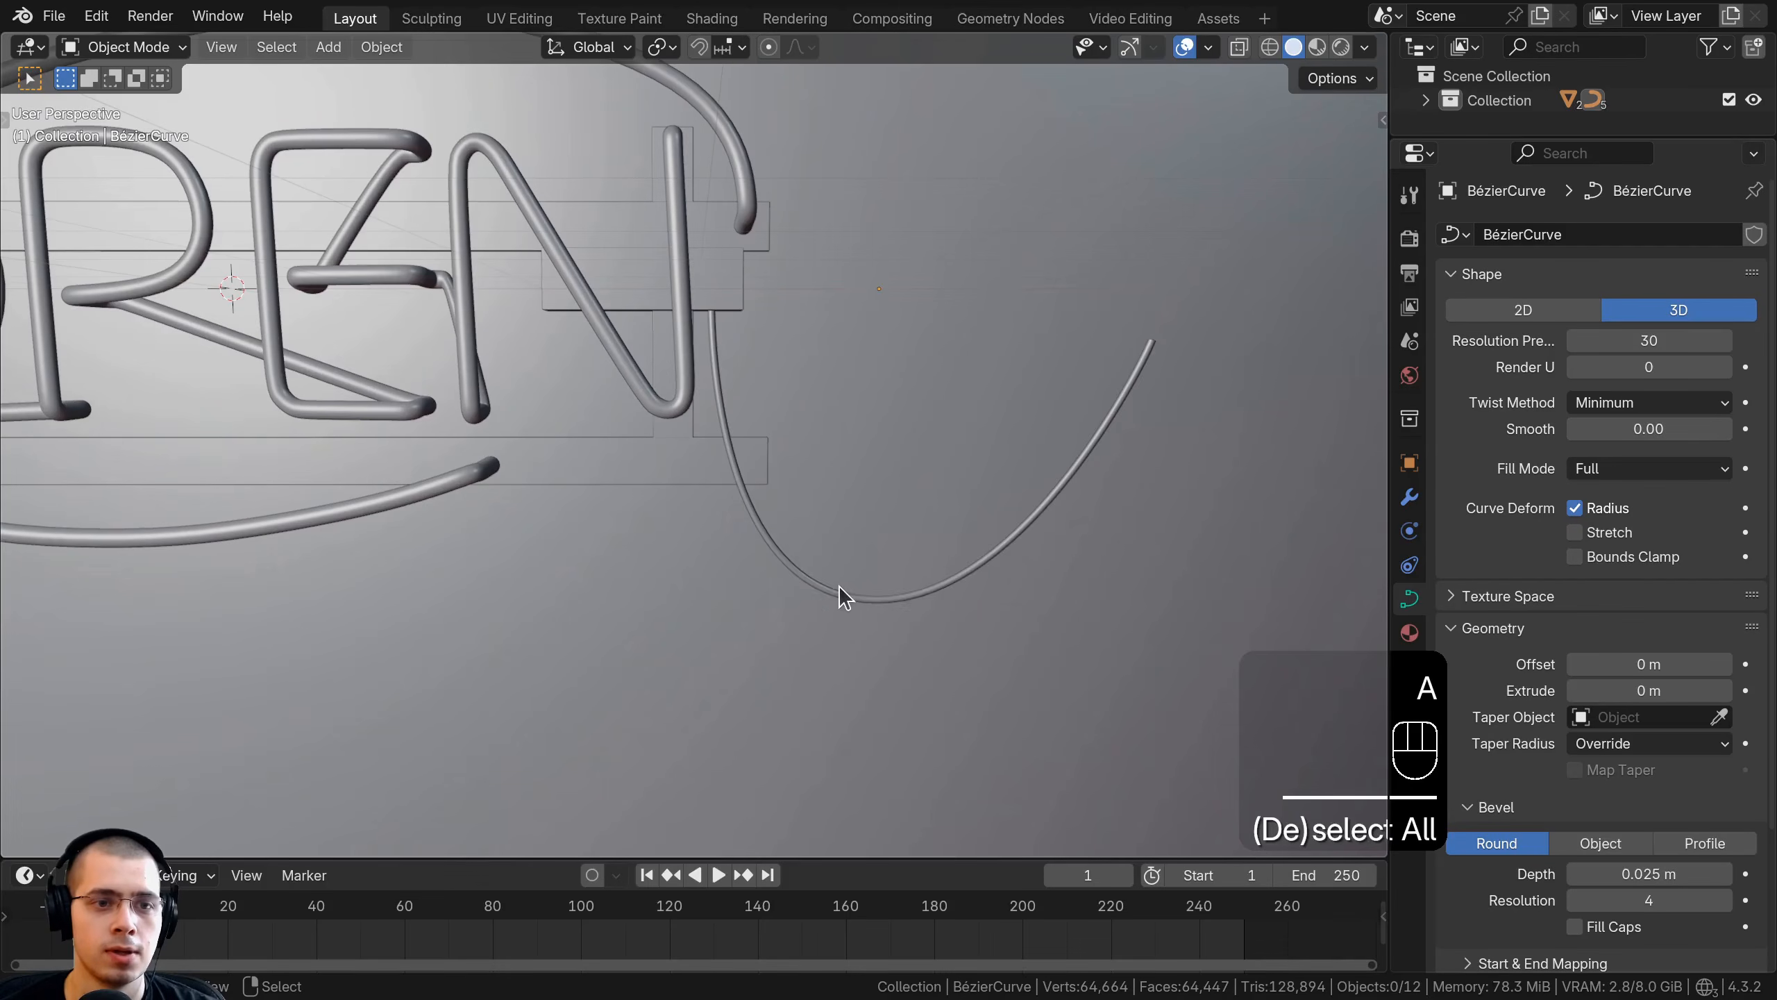
{"action": "key", "text": "z"}
{"action": "left_click", "coordinate": [846, 145]}
{"action": "middle_click_drag", "start_coordinate": [733, 512], "coordinate": [817, 557], "text": "shift"}
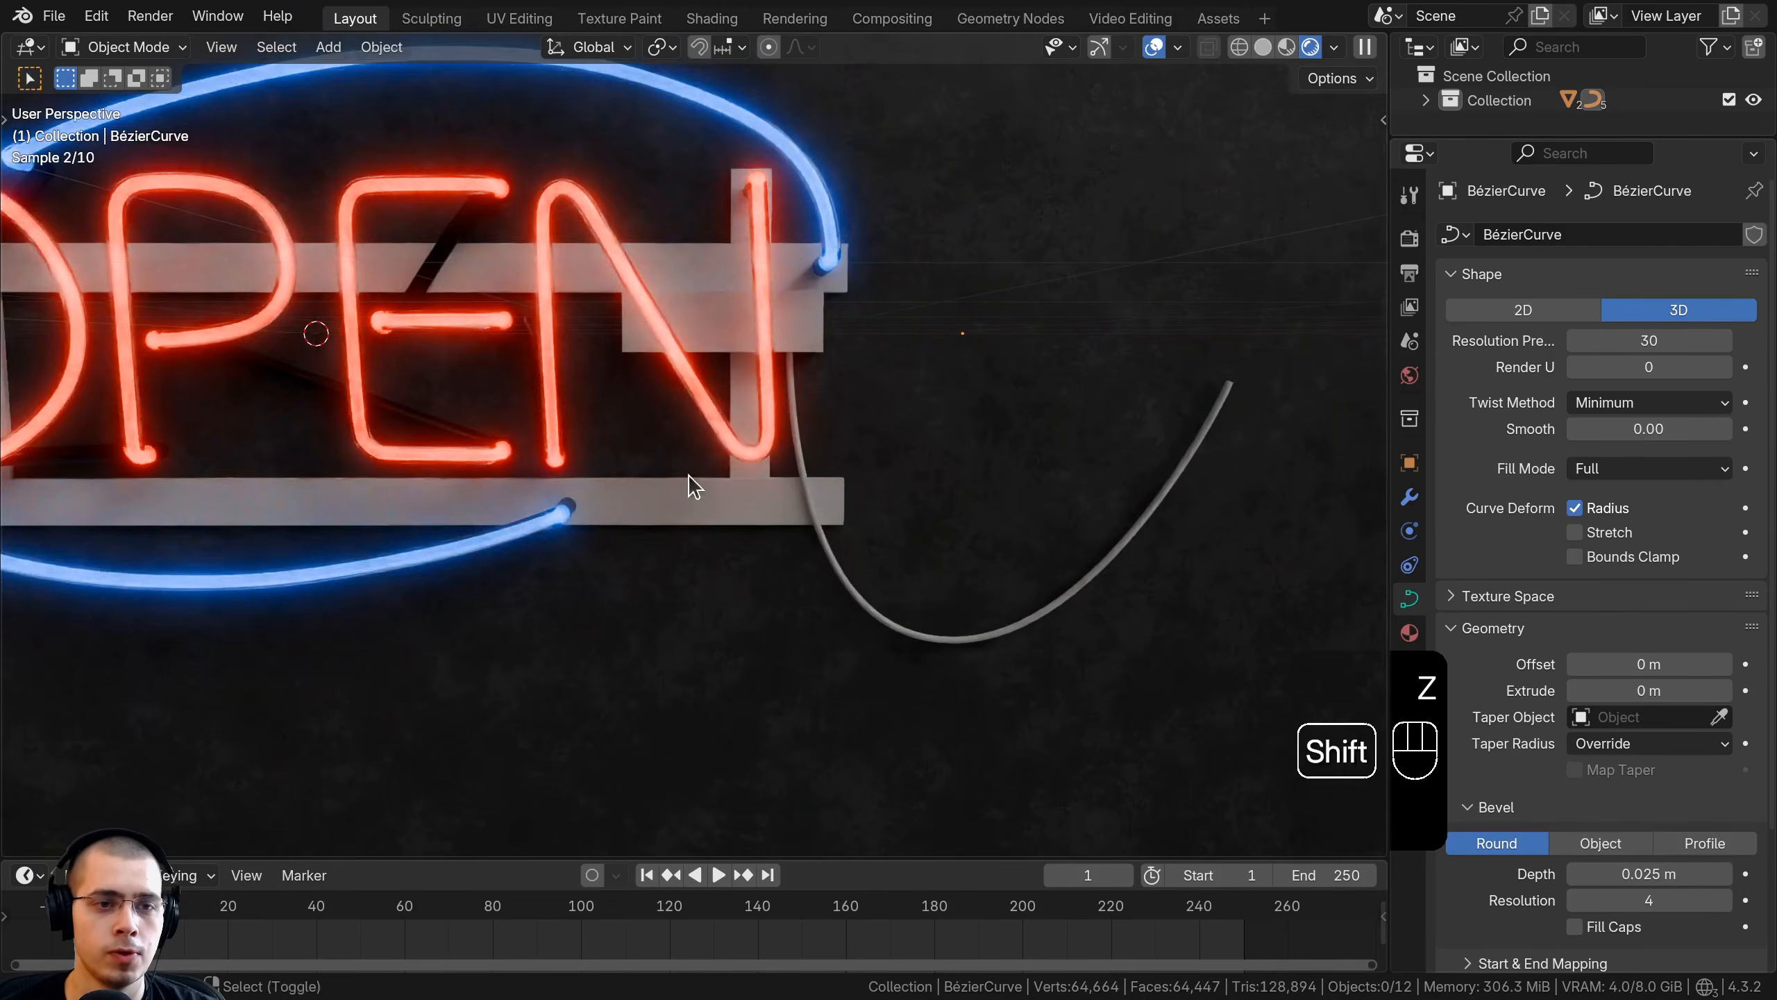
Give the metal support frame a new material named Metal
{"action": "middle_click_drag", "start_coordinate": [690, 477], "coordinate": [713, 511], "text": "shift"}
{"action": "left_click", "coordinate": [730, 505]}
{"action": "scroll", "coordinate": [665, 420], "scroll_direction": "down", "scroll_amount": 3}
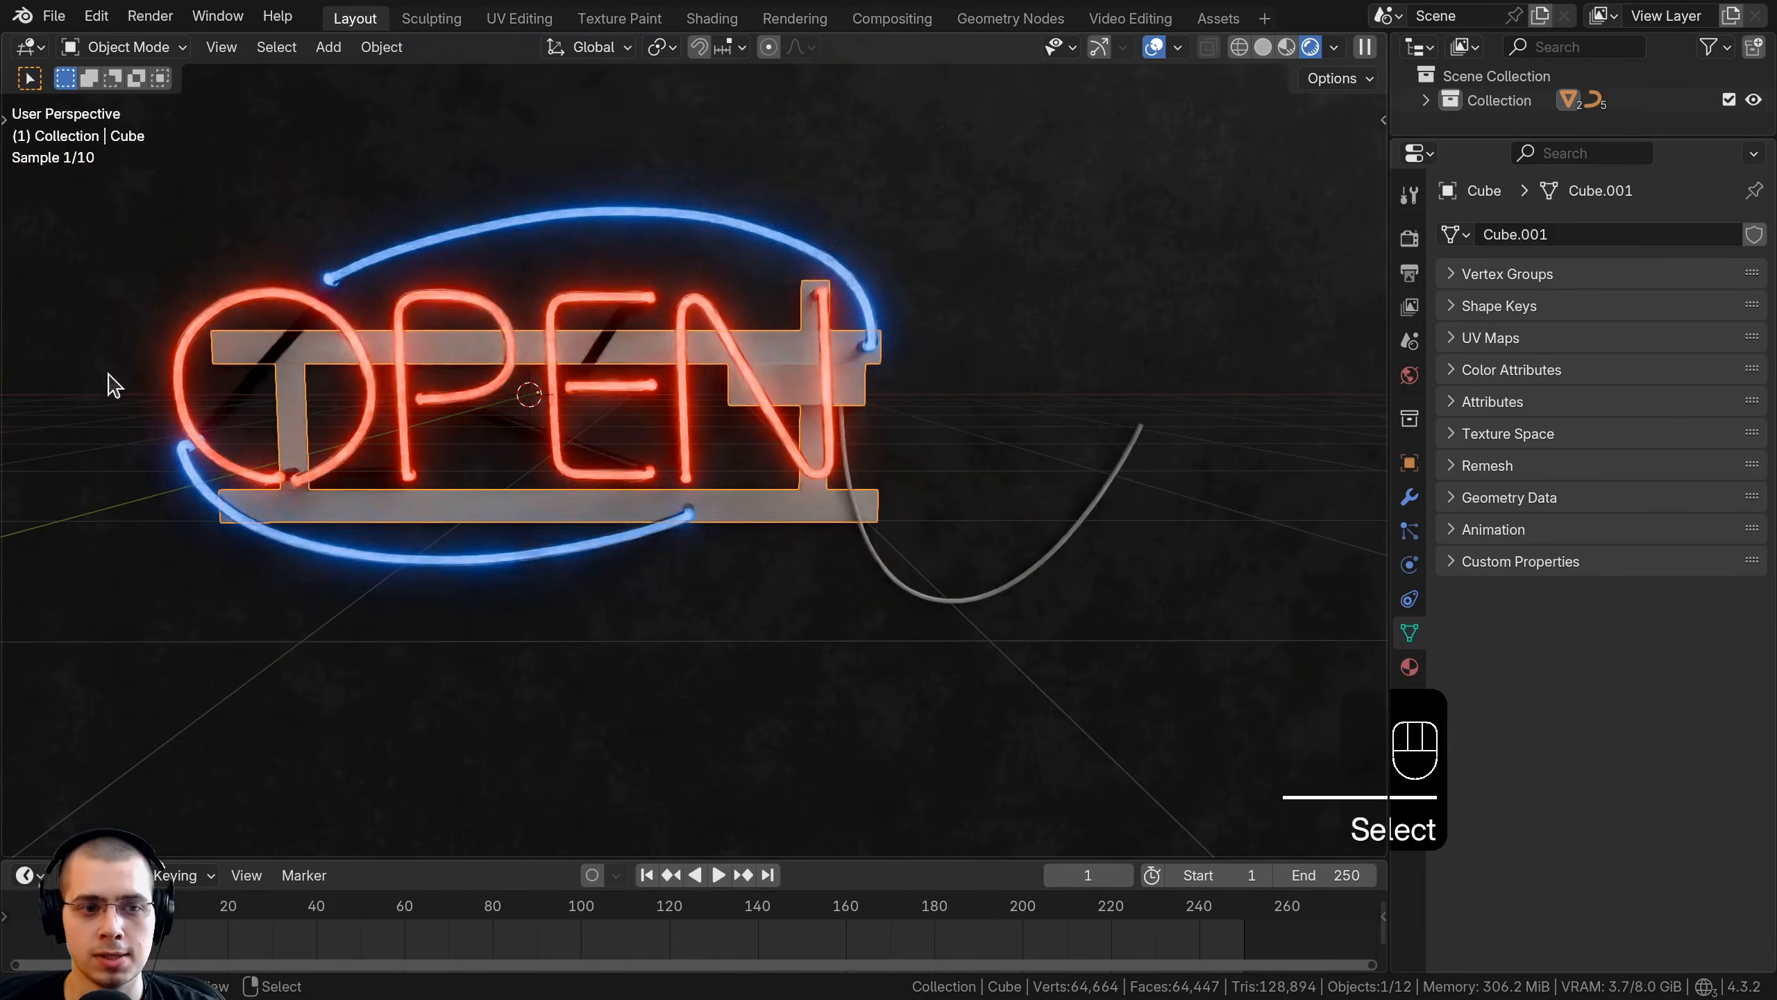
{"action": "left_click", "coordinate": [1409, 668]}
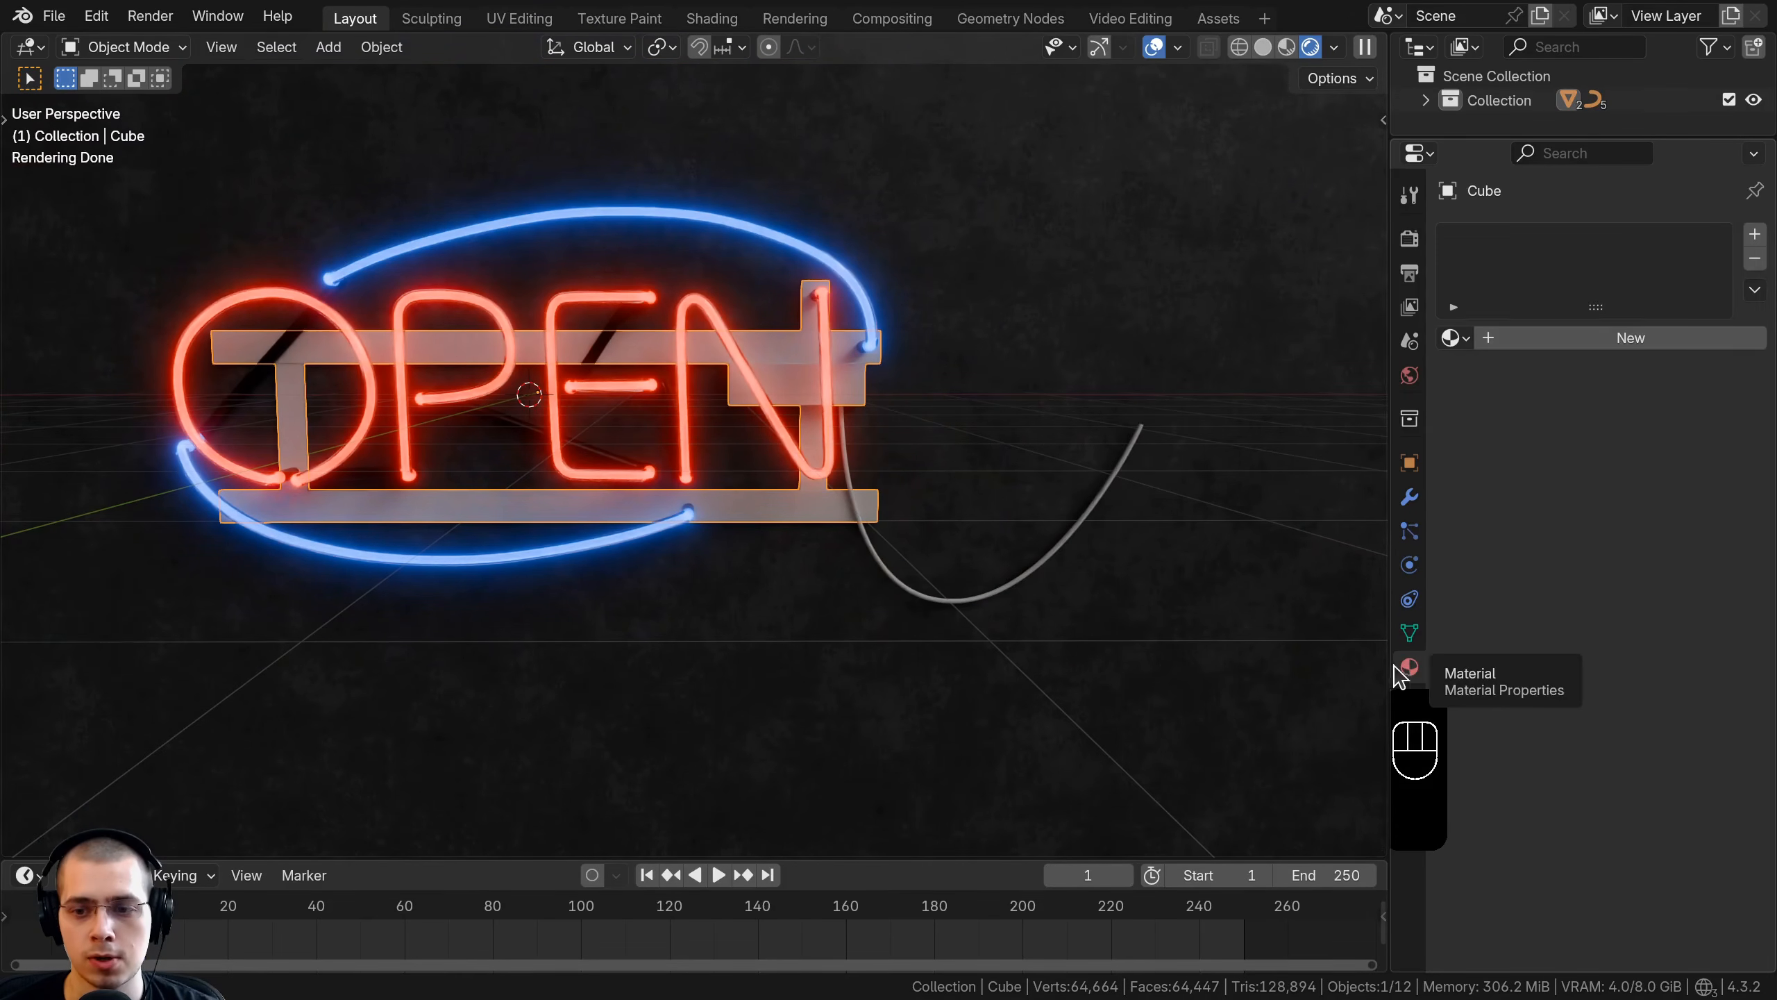
{"action": "left_click", "coordinate": [1613, 338]}
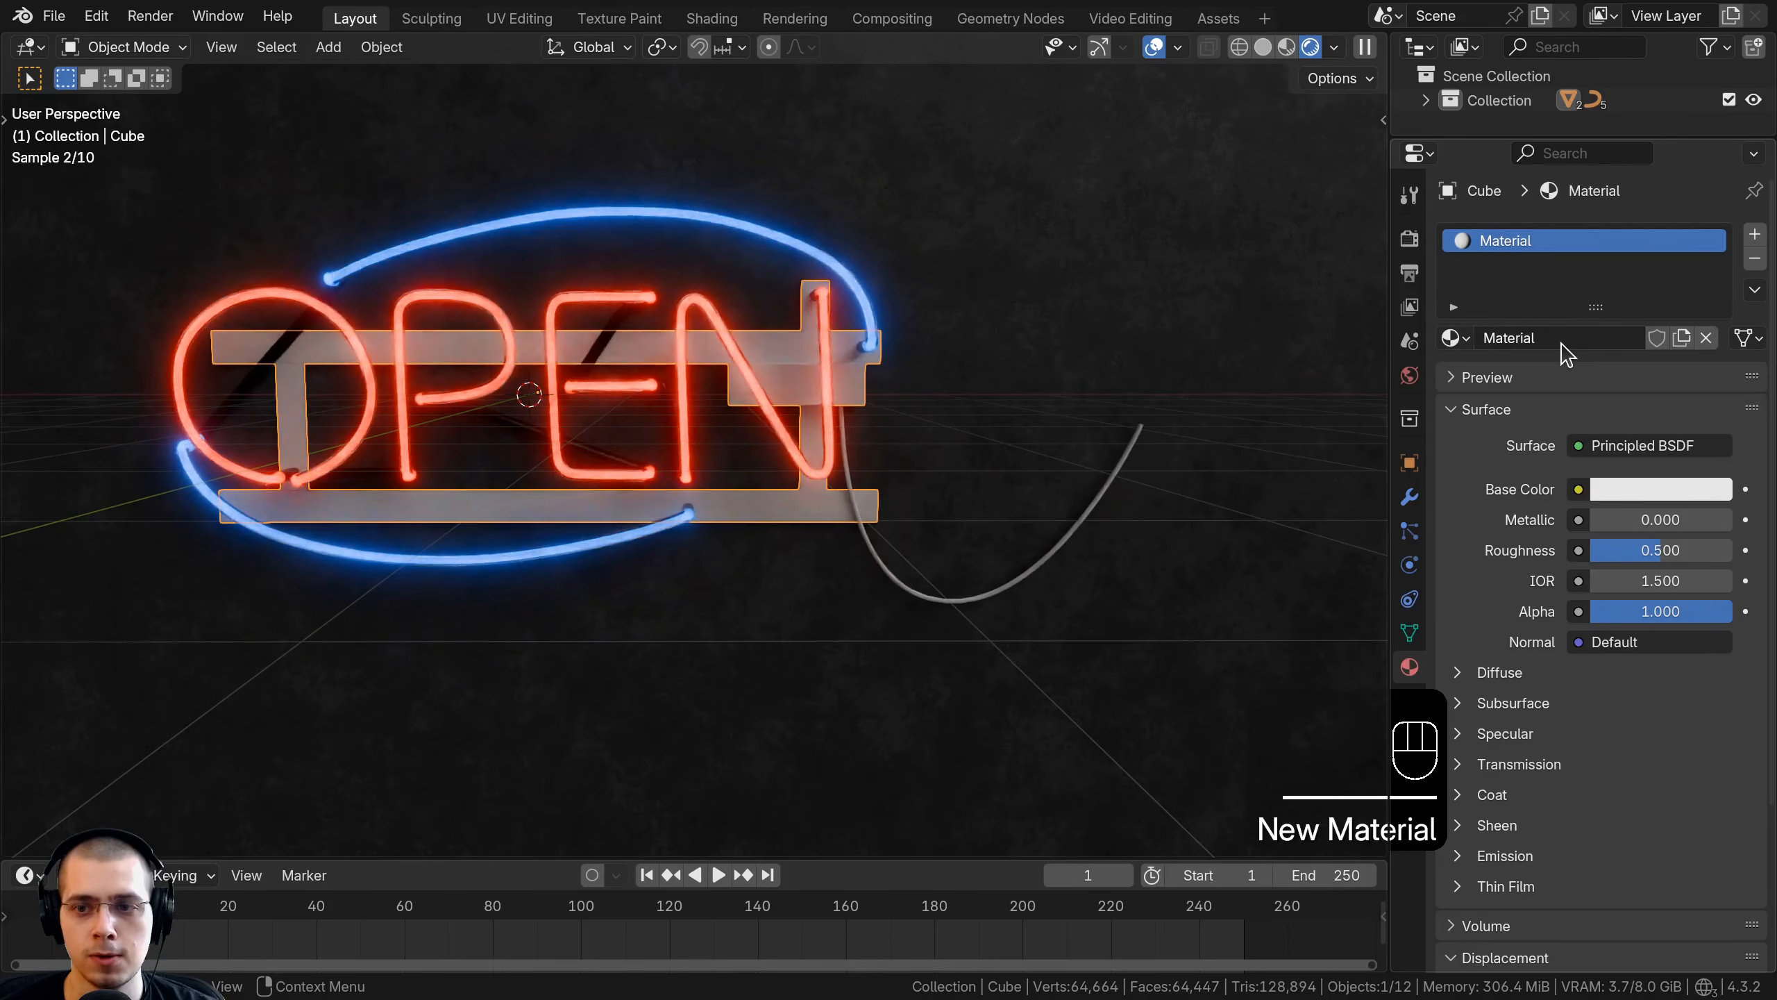
{"action": "key", "text": "Return"}
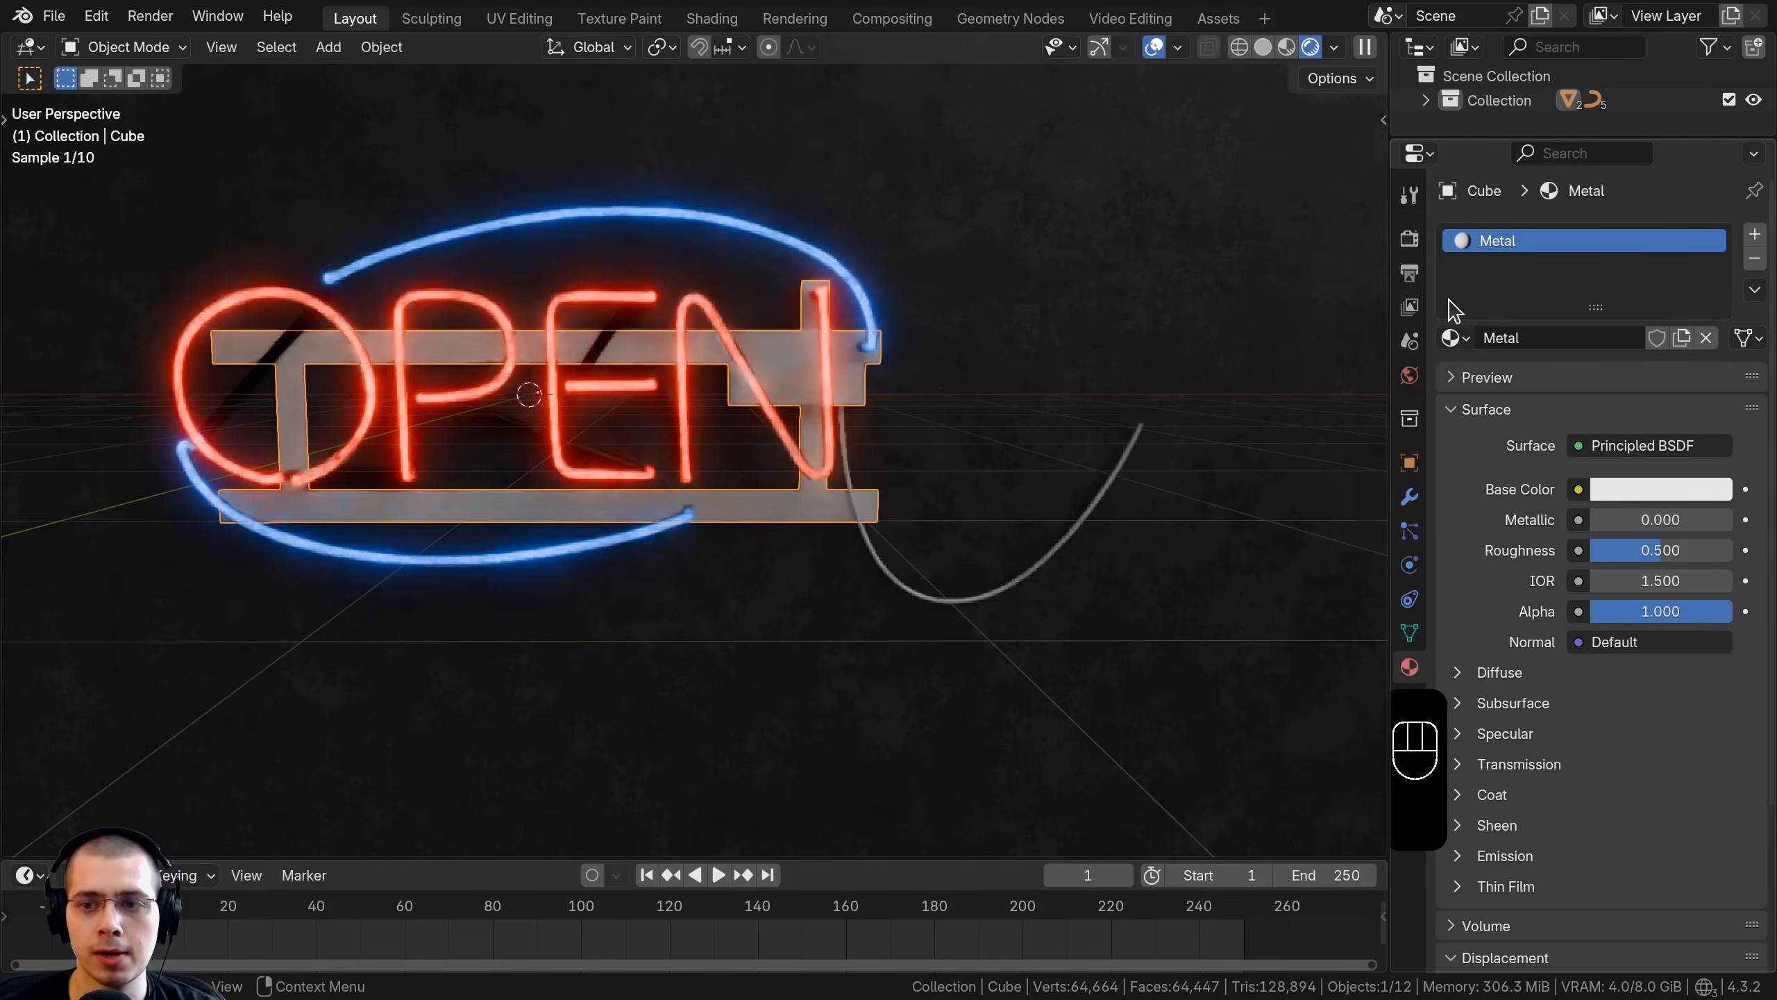
Set the Metal material to a dark grey base color, metallic 1.000 and roughness 0.300
{"action": "left_click", "coordinate": [1661, 488]}
{"action": "left_click", "coordinate": [1713, 166]}
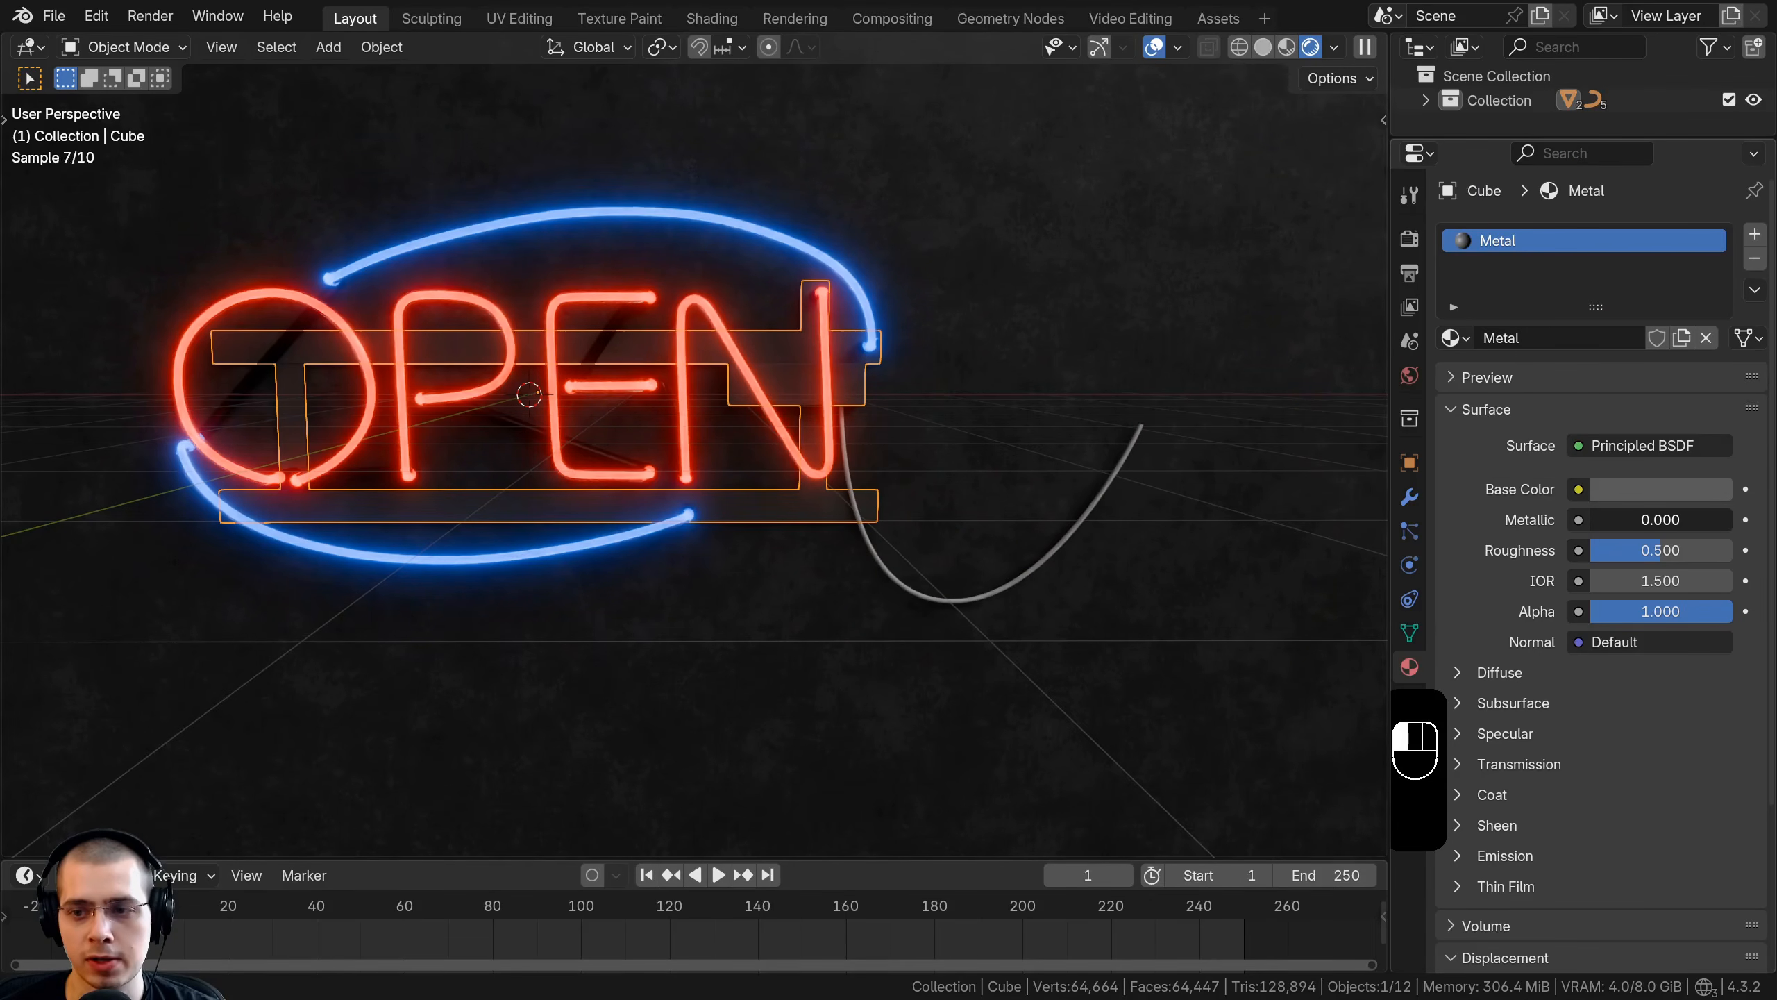
{"action": "left_click_drag", "start_coordinate": [1627, 520], "coordinate": [1767, 519]}
{"action": "scroll", "coordinate": [622, 581], "scroll_direction": "up", "scroll_amount": 5}
{"action": "left_click", "coordinate": [1722, 555]}
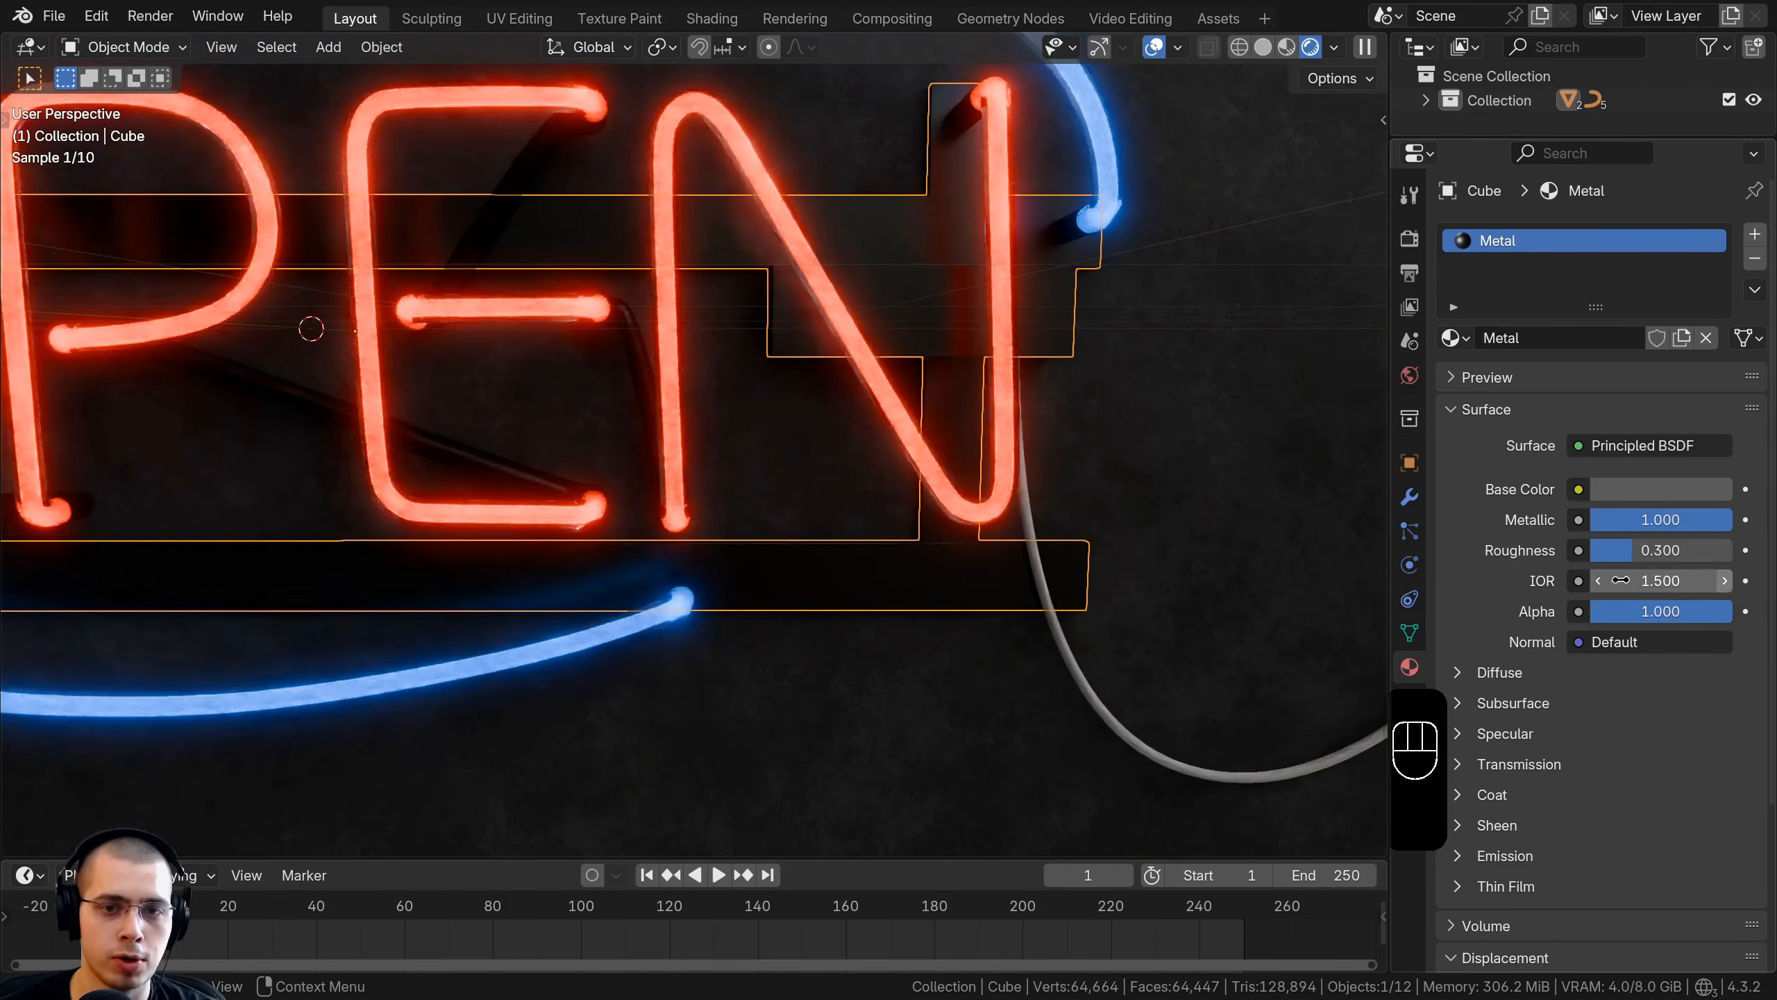
Assign the existing Metal material to the hanging cable curve and deselect everything
{"action": "middle_click_drag", "start_coordinate": [922, 372], "coordinate": [838, 370]}
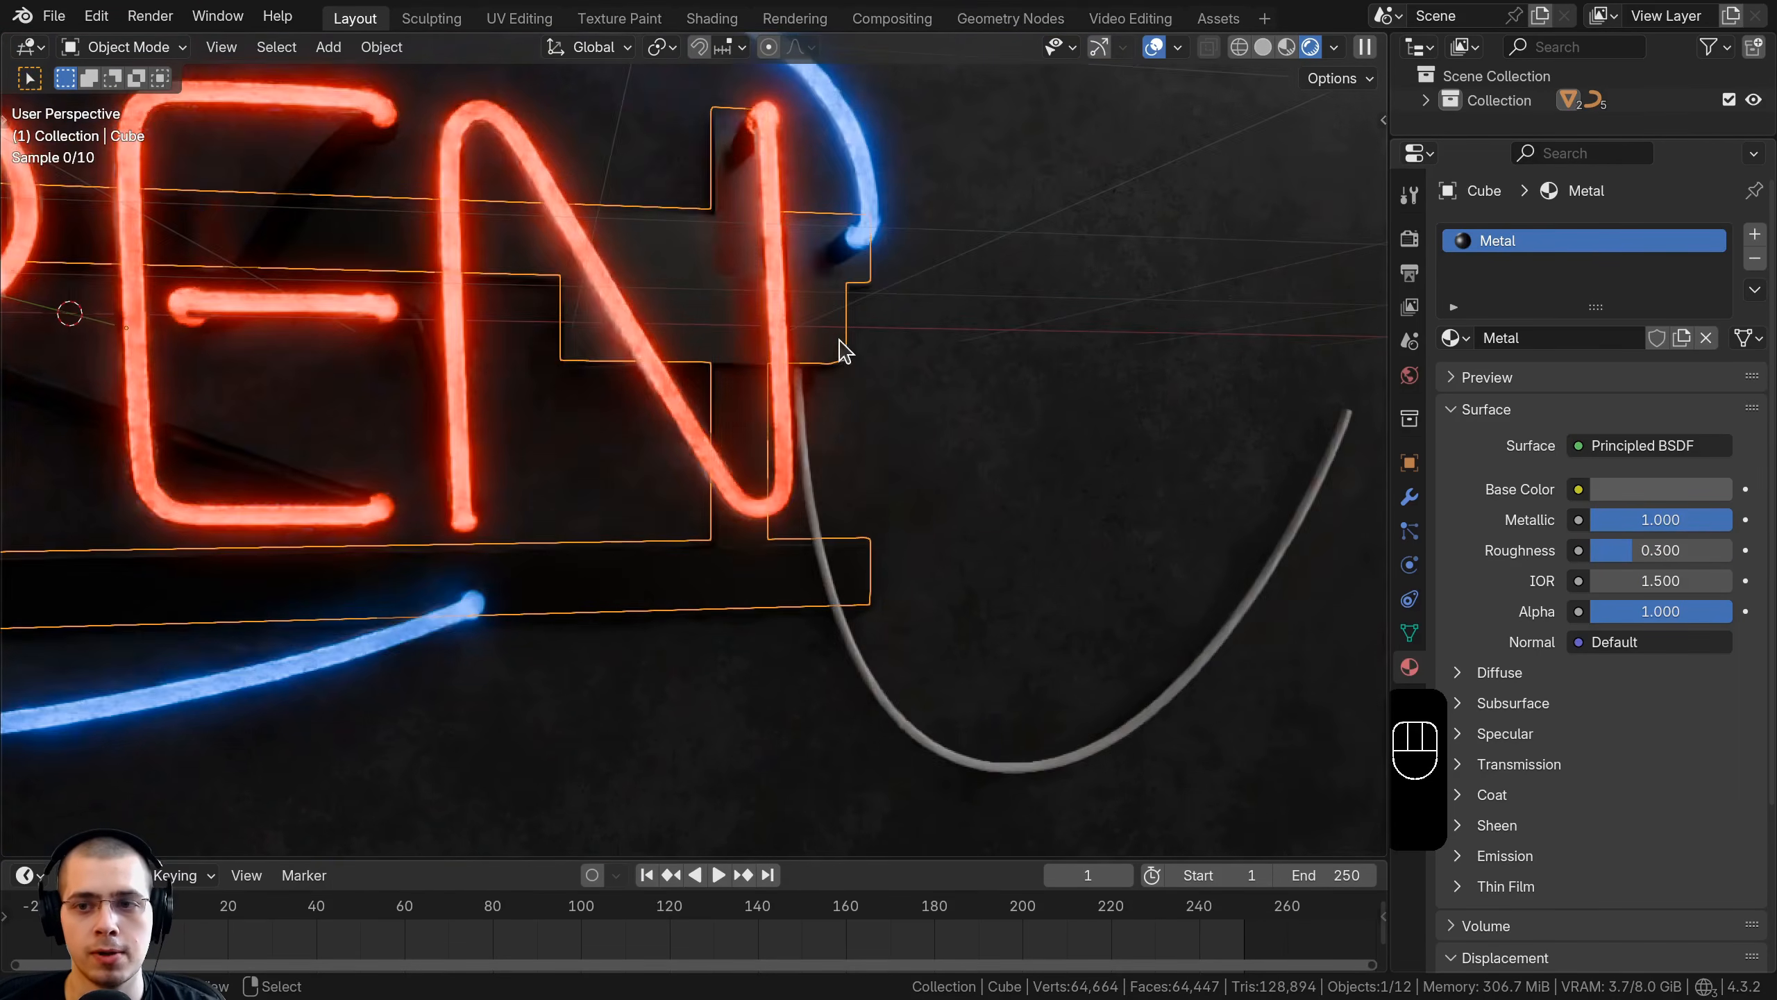
{"action": "scroll", "coordinate": [784, 595], "scroll_direction": "up", "scroll_amount": 2}
{"action": "scroll", "coordinate": [826, 490], "scroll_direction": "down", "scroll_amount": 1}
{"action": "left_click", "coordinate": [829, 504]}
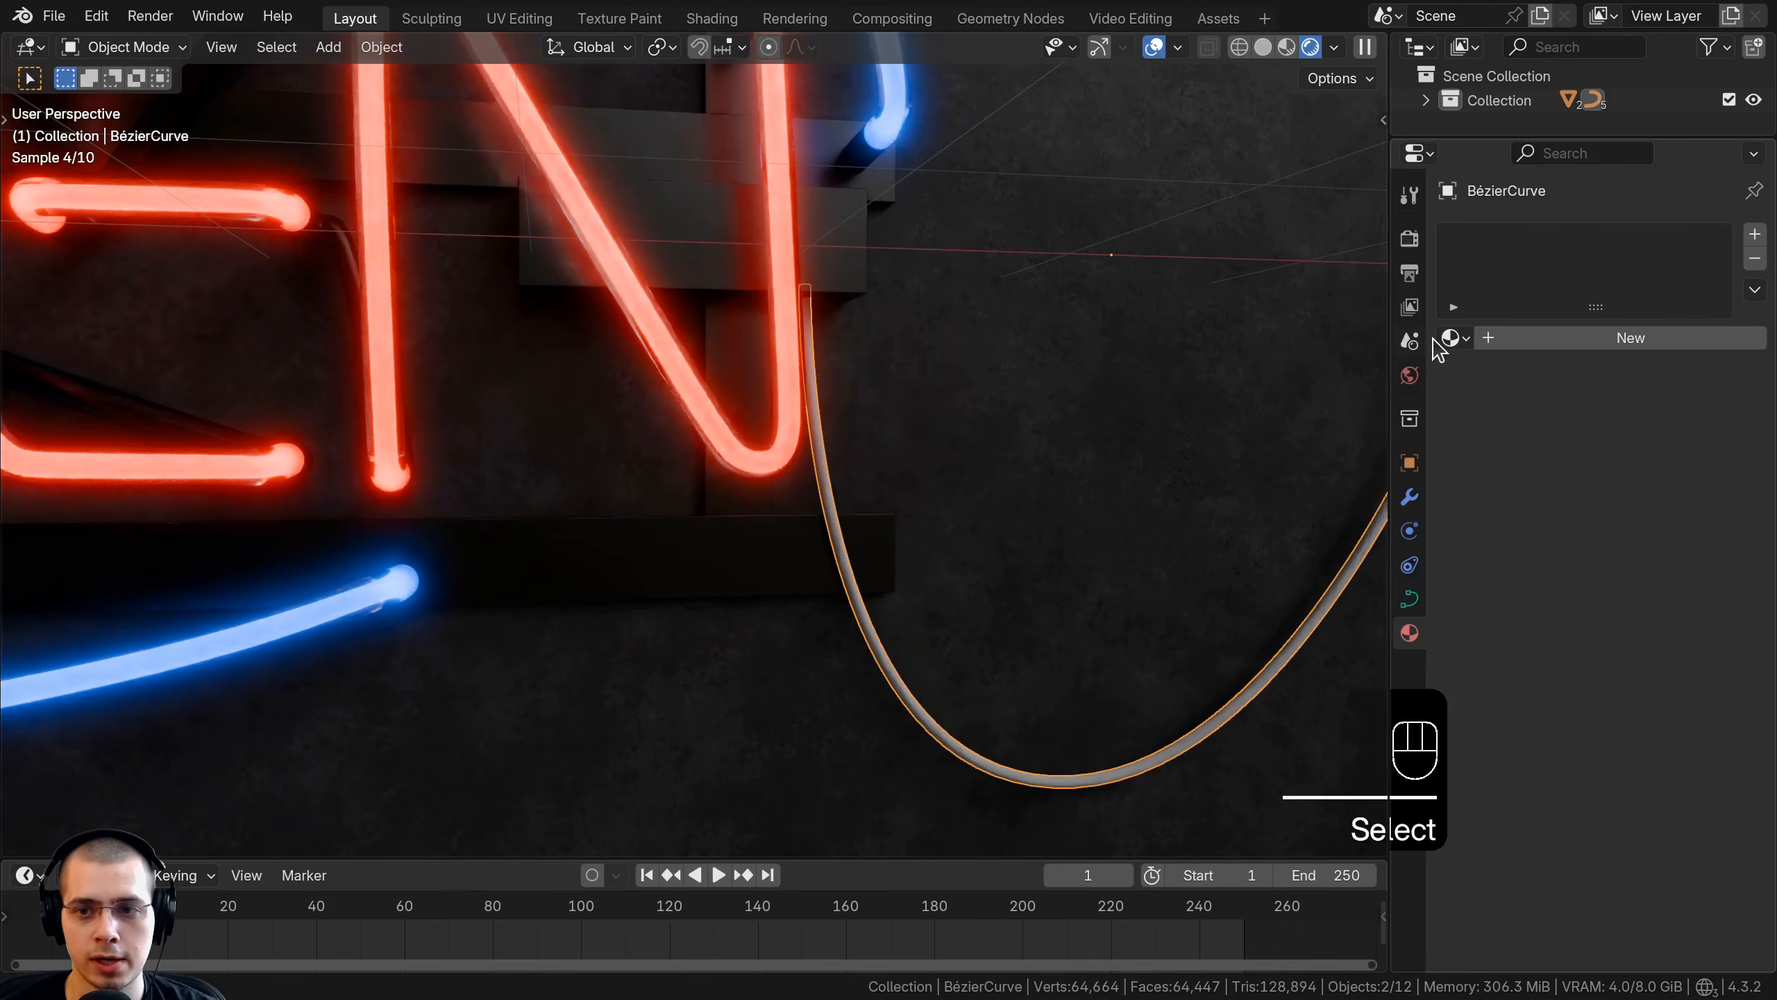
{"action": "left_click", "coordinate": [1452, 337]}
{"action": "left_click", "coordinate": [1161, 420]}
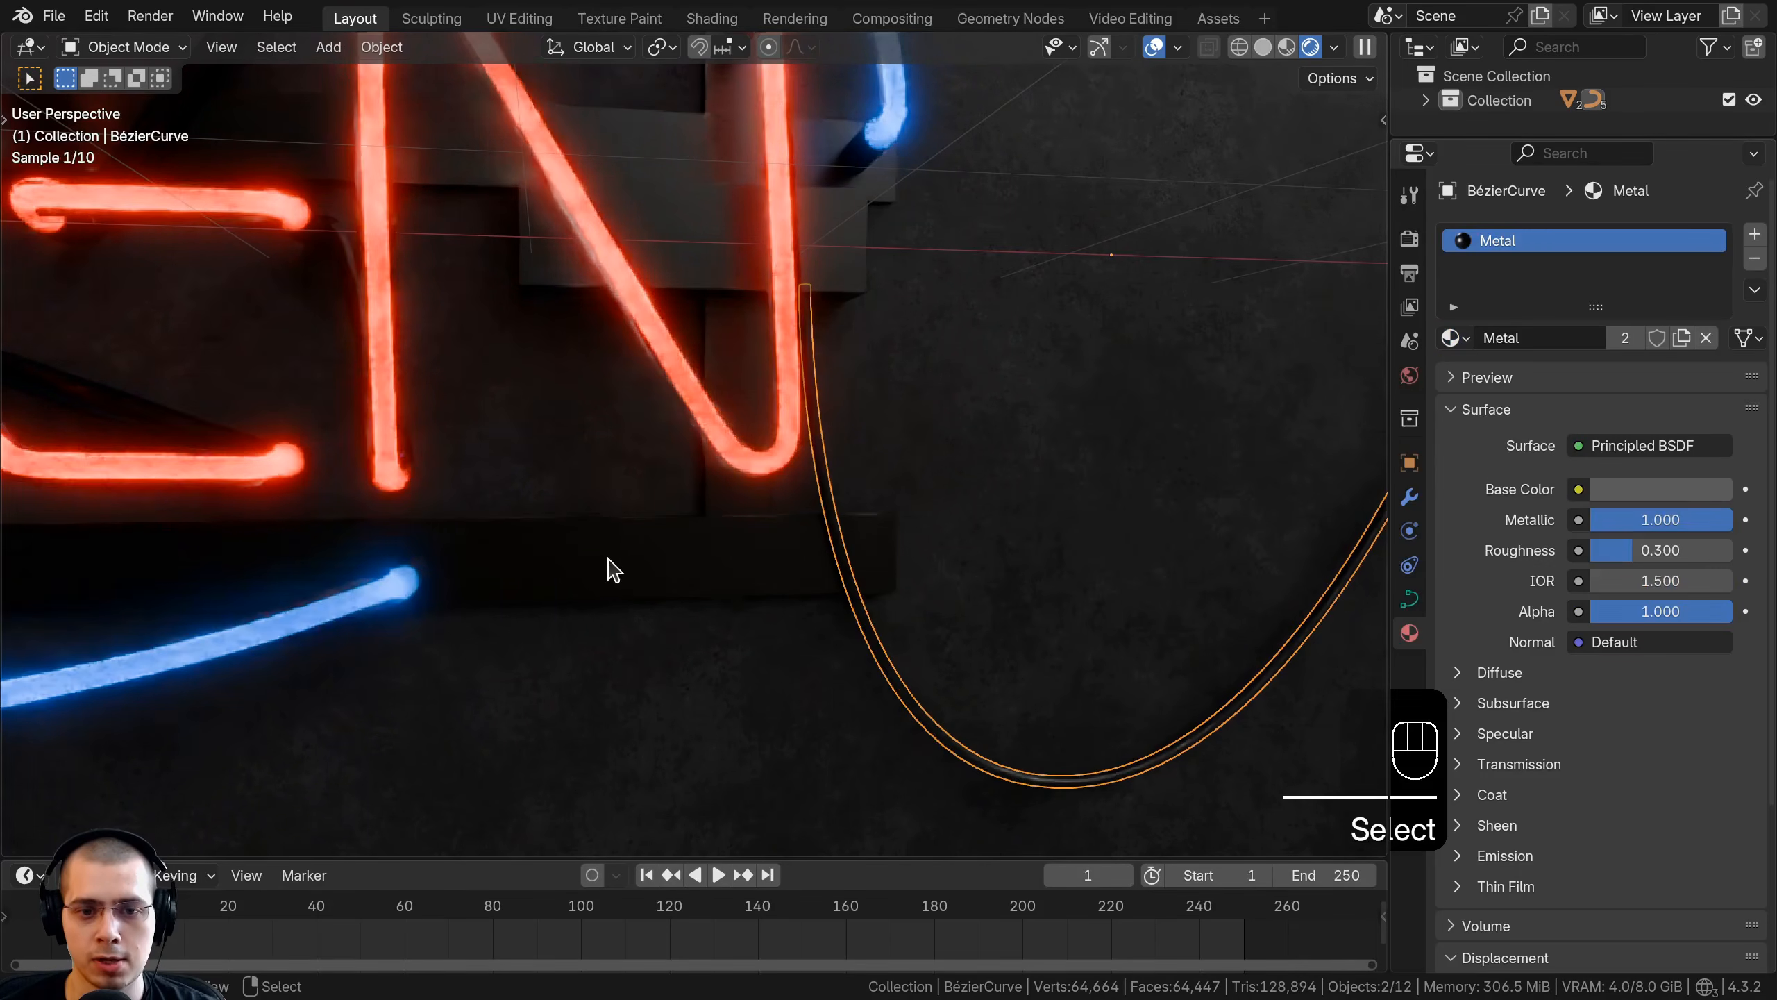
{"action": "scroll", "coordinate": [606, 567], "scroll_direction": "down", "scroll_amount": 4}
{"action": "key", "text": "alt+a"}
{"action": "scroll", "coordinate": [580, 480], "scroll_direction": "down", "scroll_amount": 5}
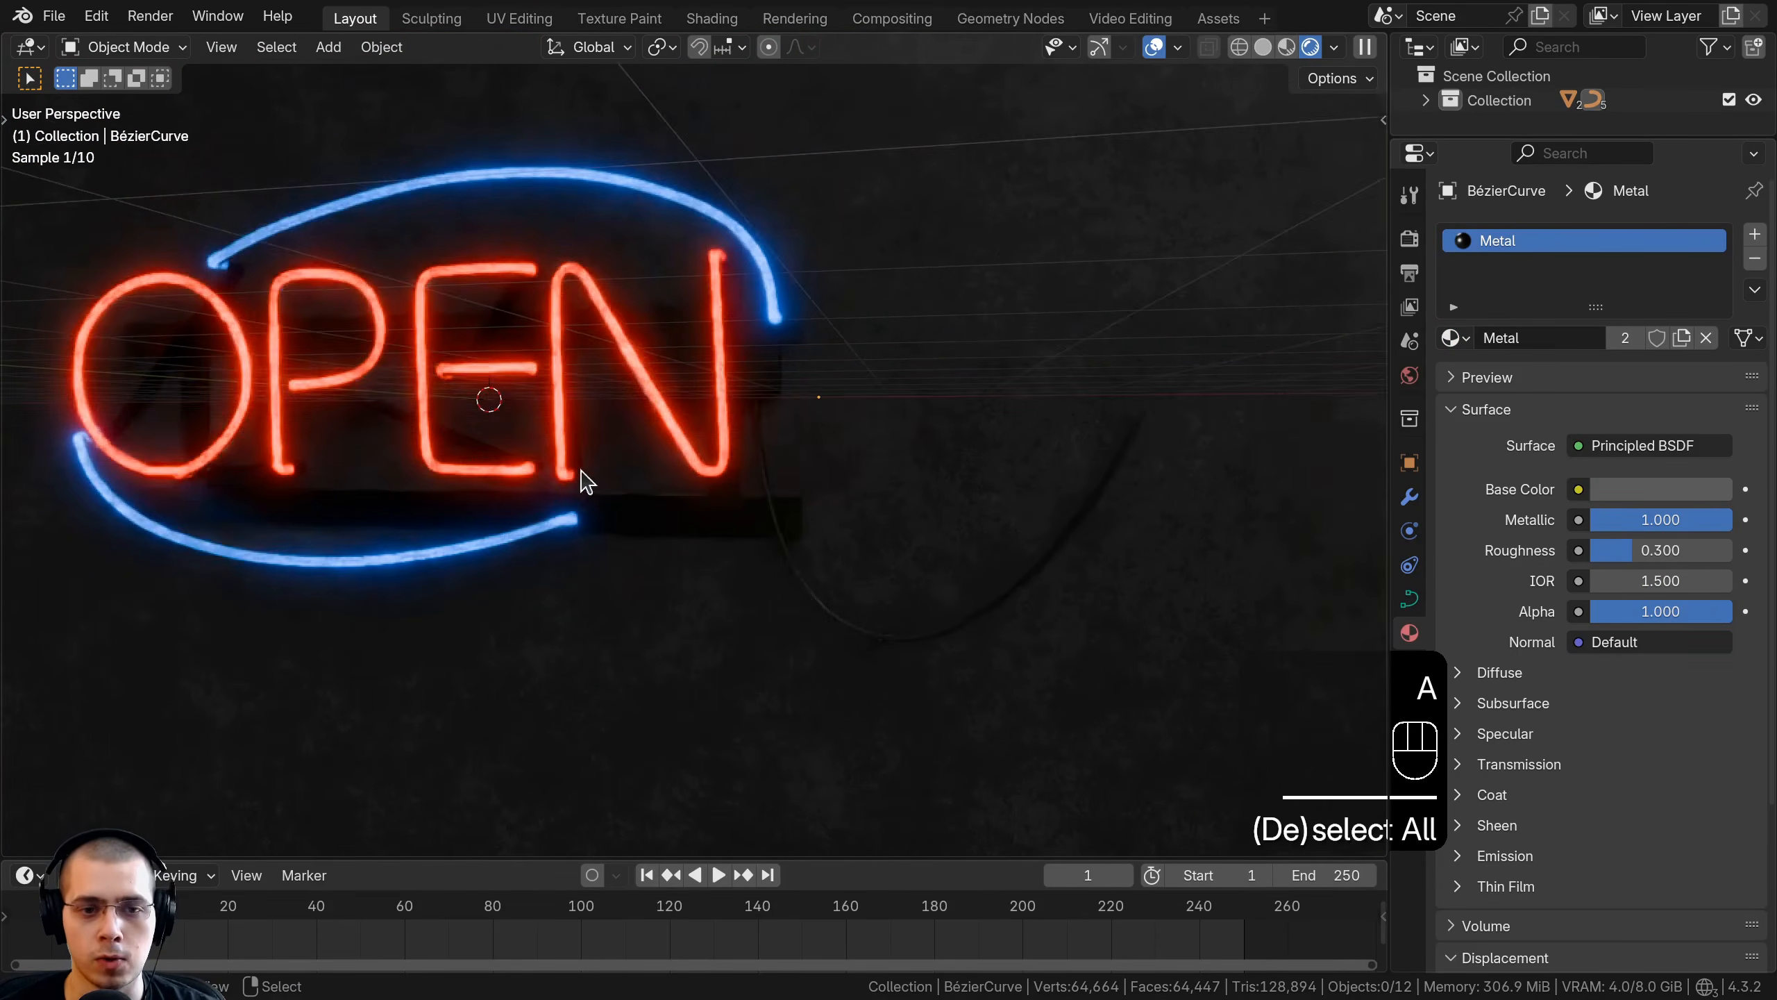
{"action": "scroll", "coordinate": [490, 480], "scroll_direction": "up", "scroll_amount": 4}
{"action": "middle_click_drag", "start_coordinate": [623, 476], "coordinate": [826, 508], "text": "shift"}
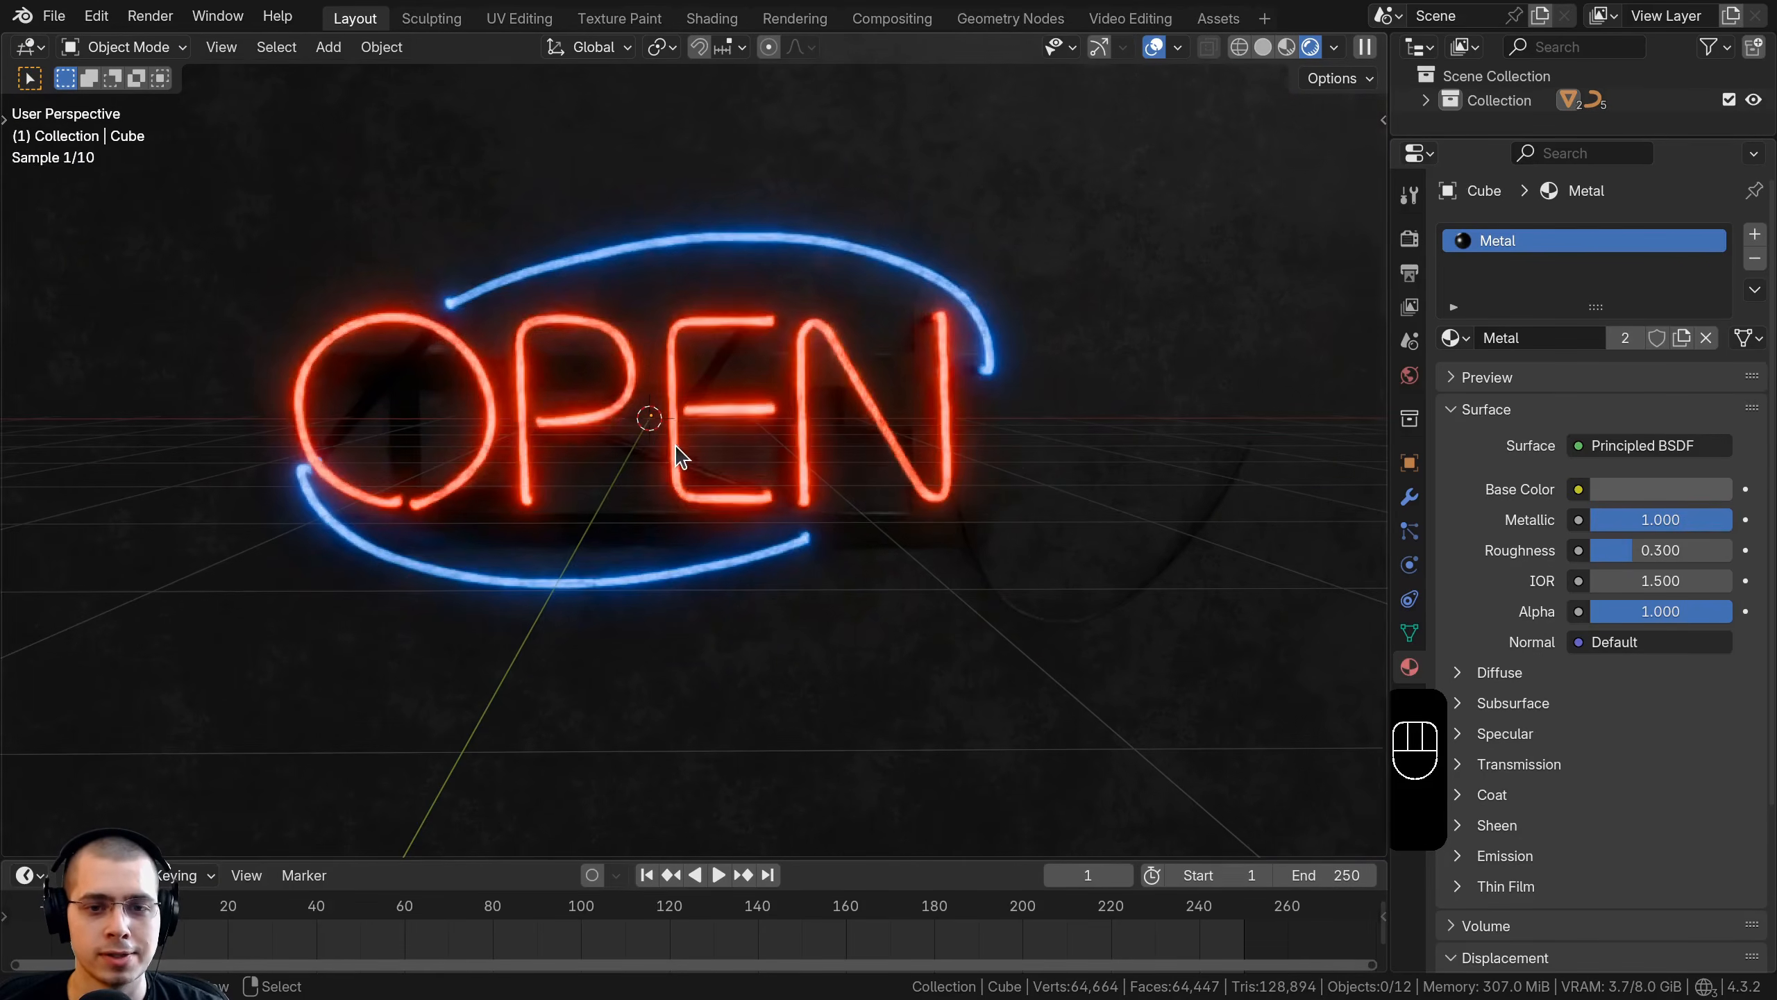
Switch the viewport to solid shading and add a camera to the scene
{"action": "key", "text": "z"}
{"action": "left_click", "coordinate": [1063, 403]}
{"action": "middle_click_drag", "start_coordinate": [700, 462], "coordinate": [829, 397], "text": "shift"}
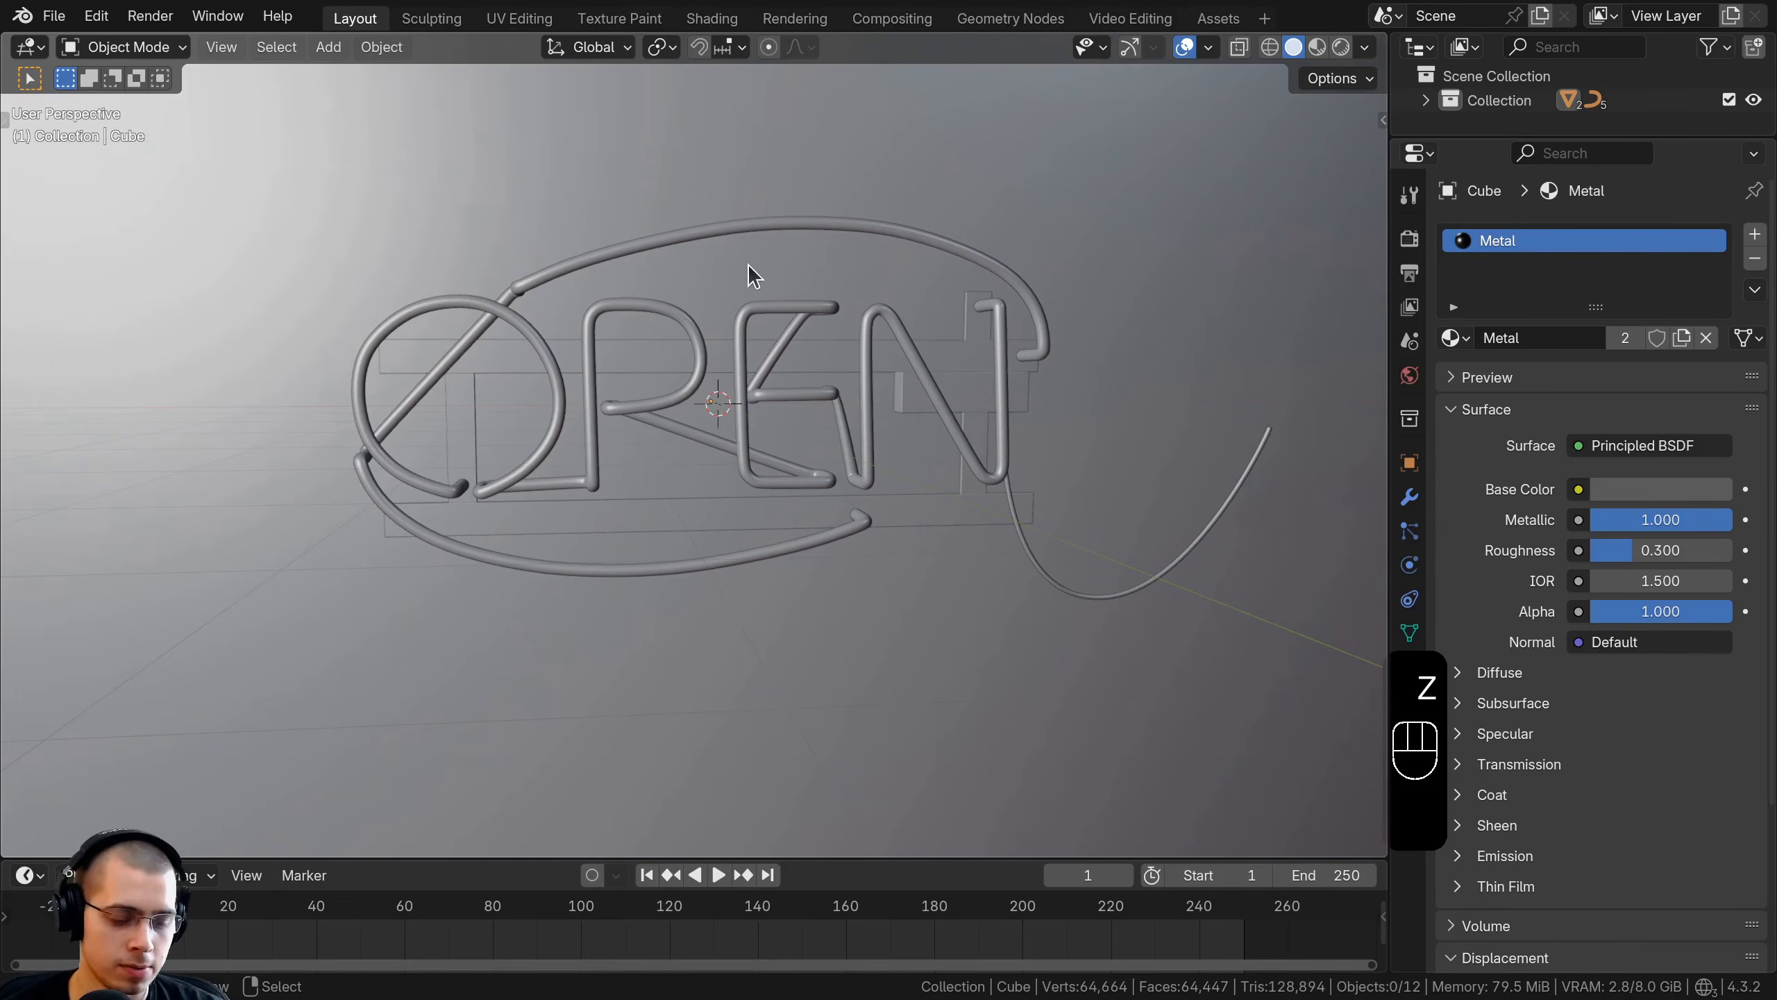
{"action": "key", "text": "shift+a"}
{"action": "mouse_move", "coordinate": [752, 269]}
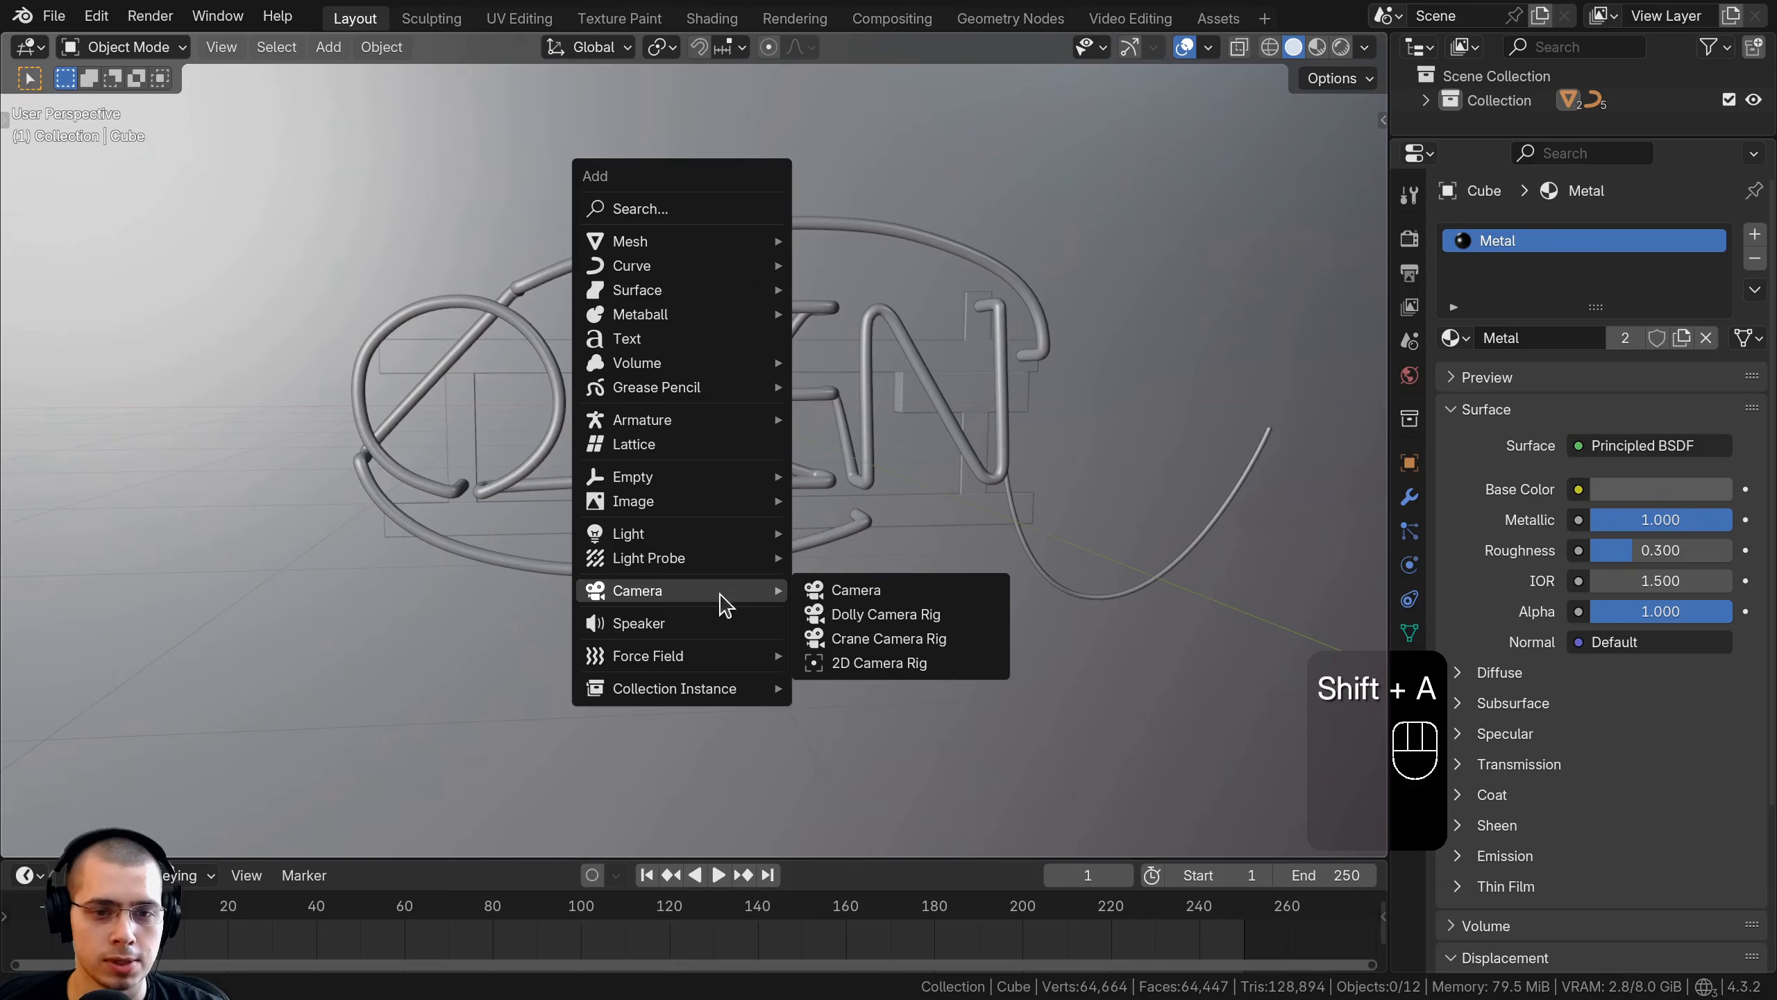
{"action": "left_click", "coordinate": [855, 590]}
Frame the OPEN sign in the viewport and align the new camera to that view
{"action": "middle_click_drag", "start_coordinate": [805, 211], "coordinate": [804, 245], "text": "shift"}
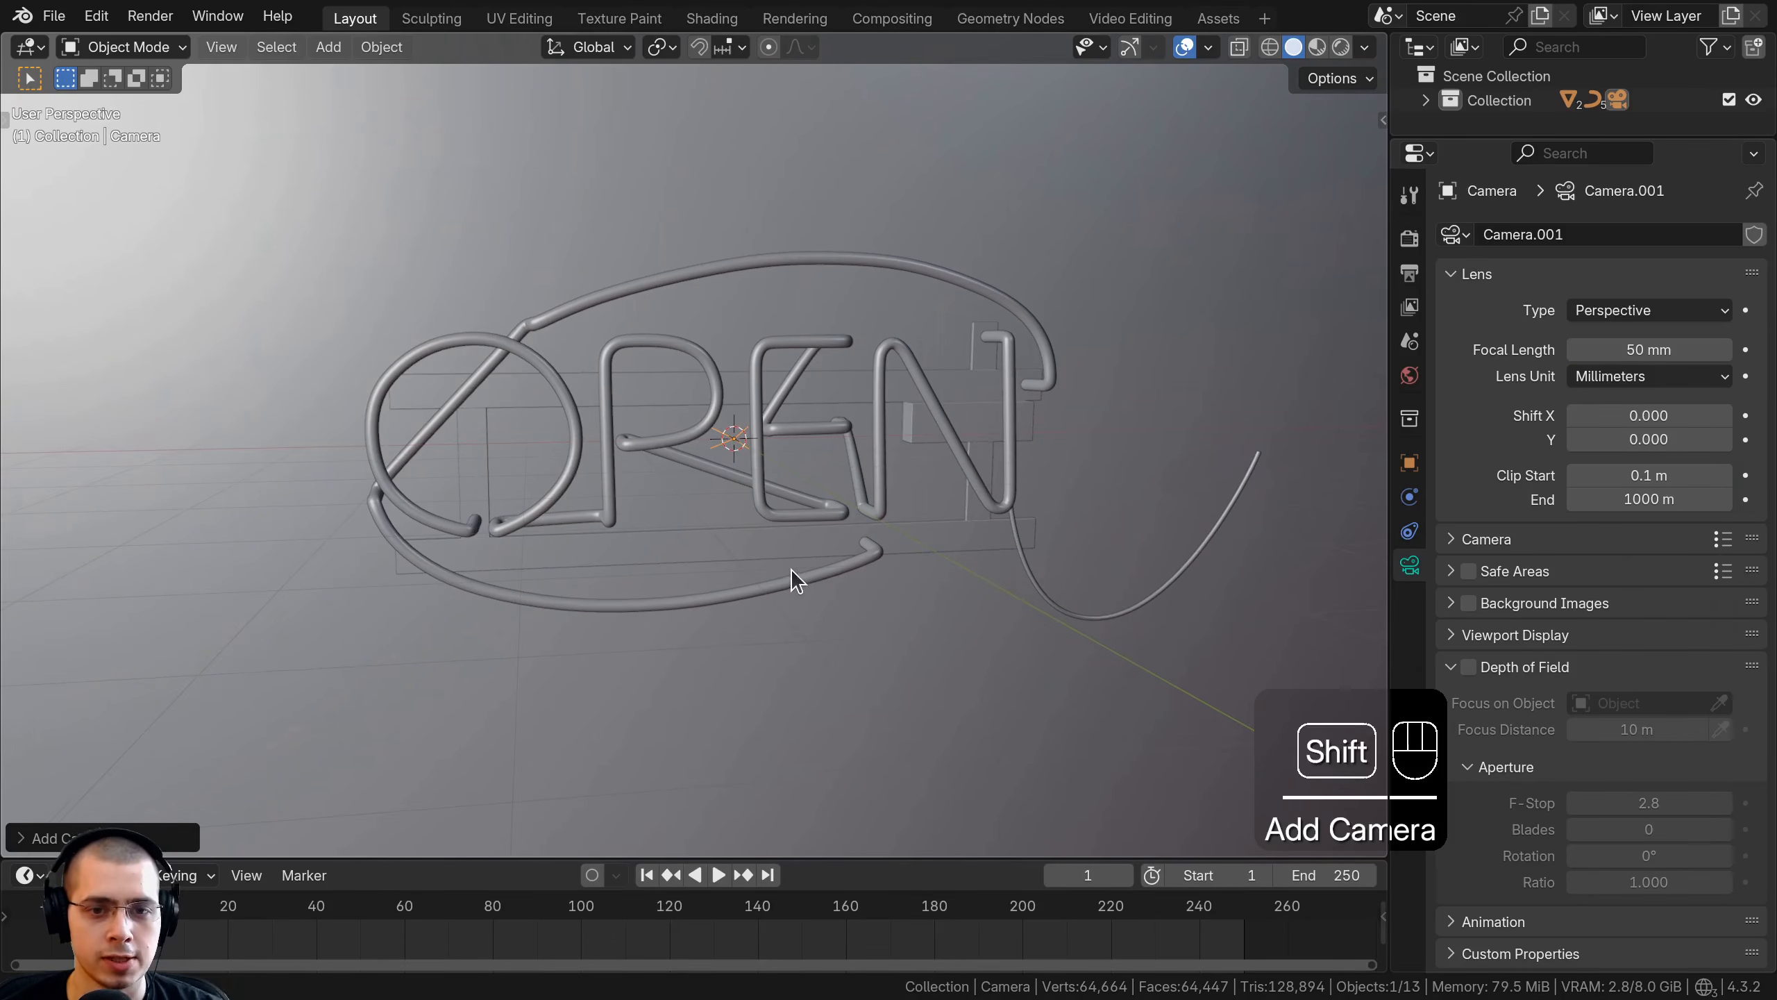
{"action": "middle_click_drag", "start_coordinate": [789, 569], "coordinate": [774, 551], "text": "ctrl"}
{"action": "scroll", "coordinate": [776, 556], "scroll_direction": "up", "scroll_amount": 1}
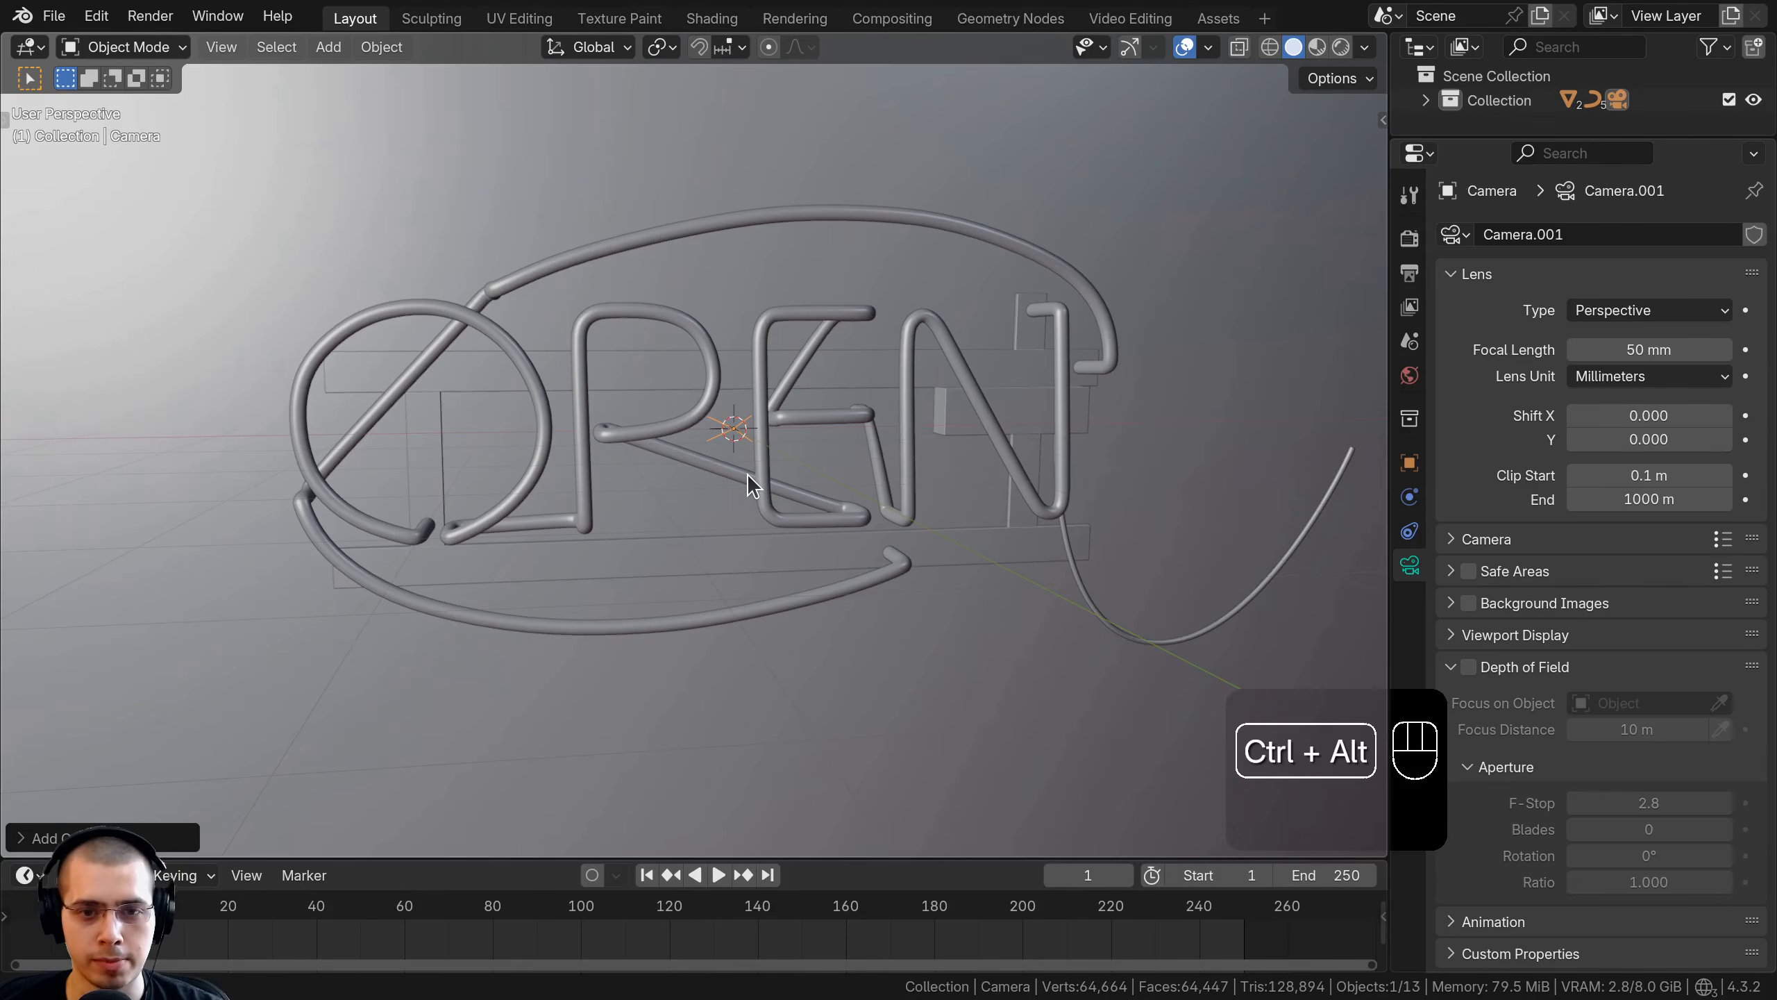
{"action": "key", "text": "ctrl+alt+KP_0"}
{"action": "key", "text": "g"}
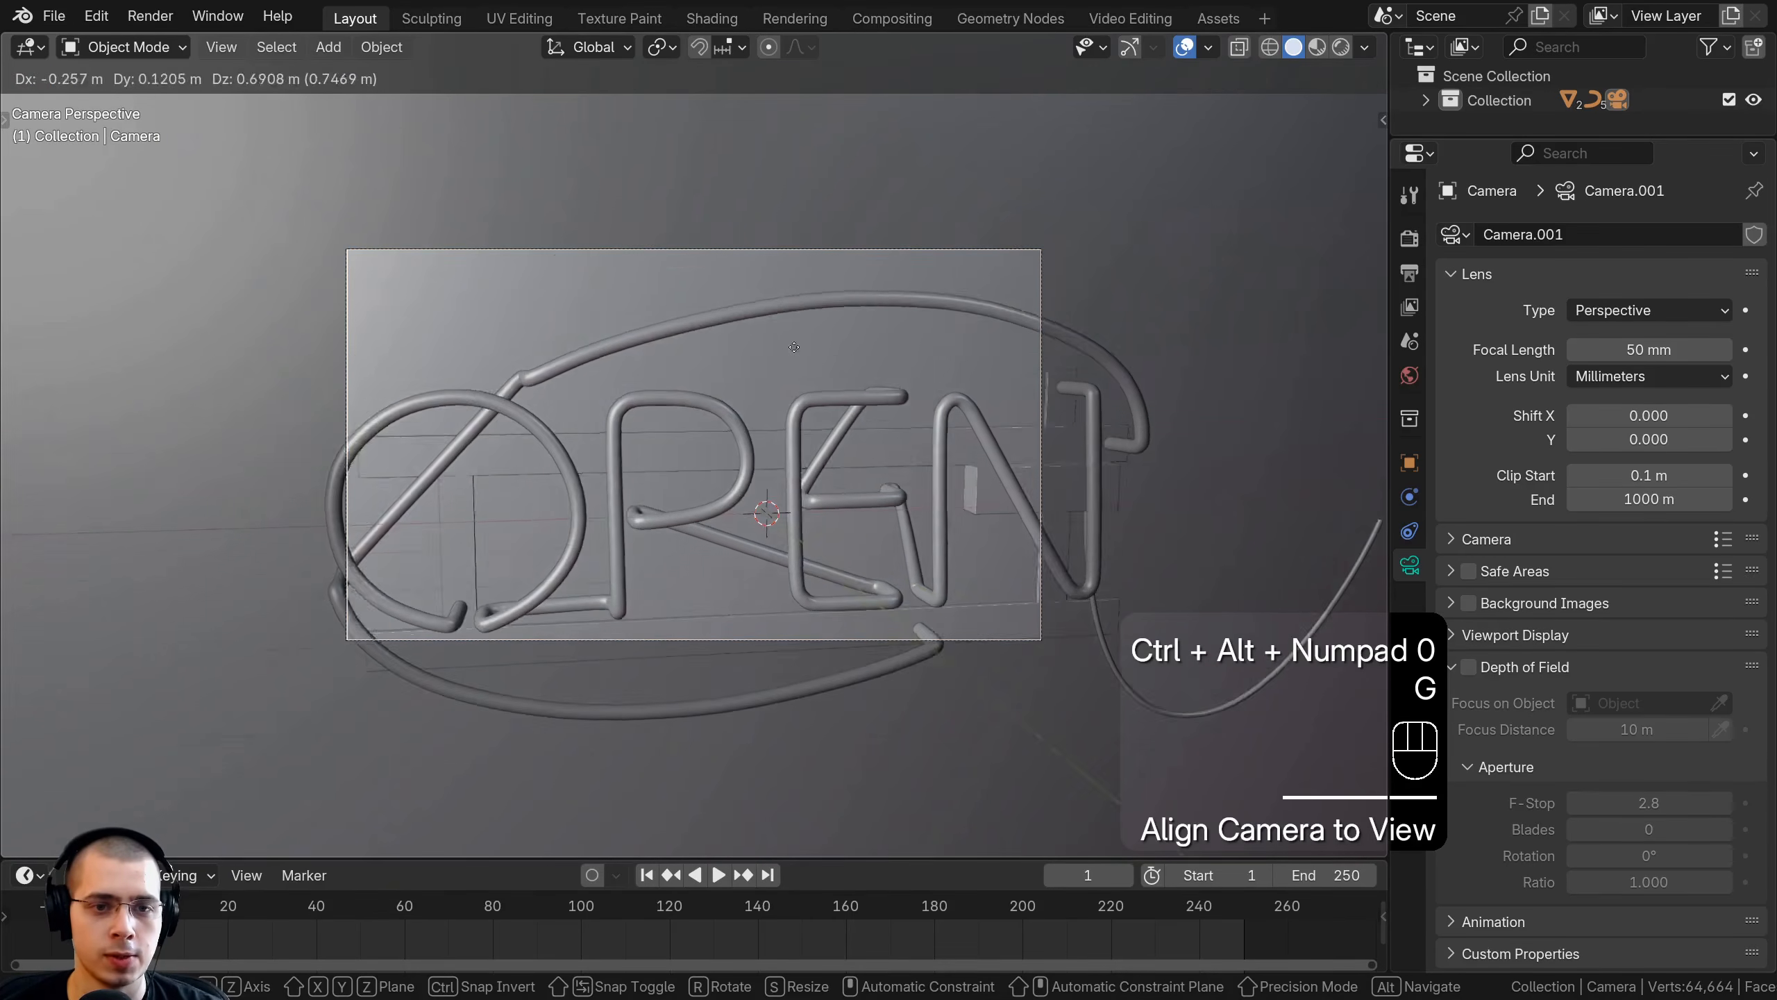
{"action": "right_click", "coordinate": [925, 353]}
{"action": "scroll", "coordinate": [798, 283], "scroll_direction": "up", "scroll_amount": 1}
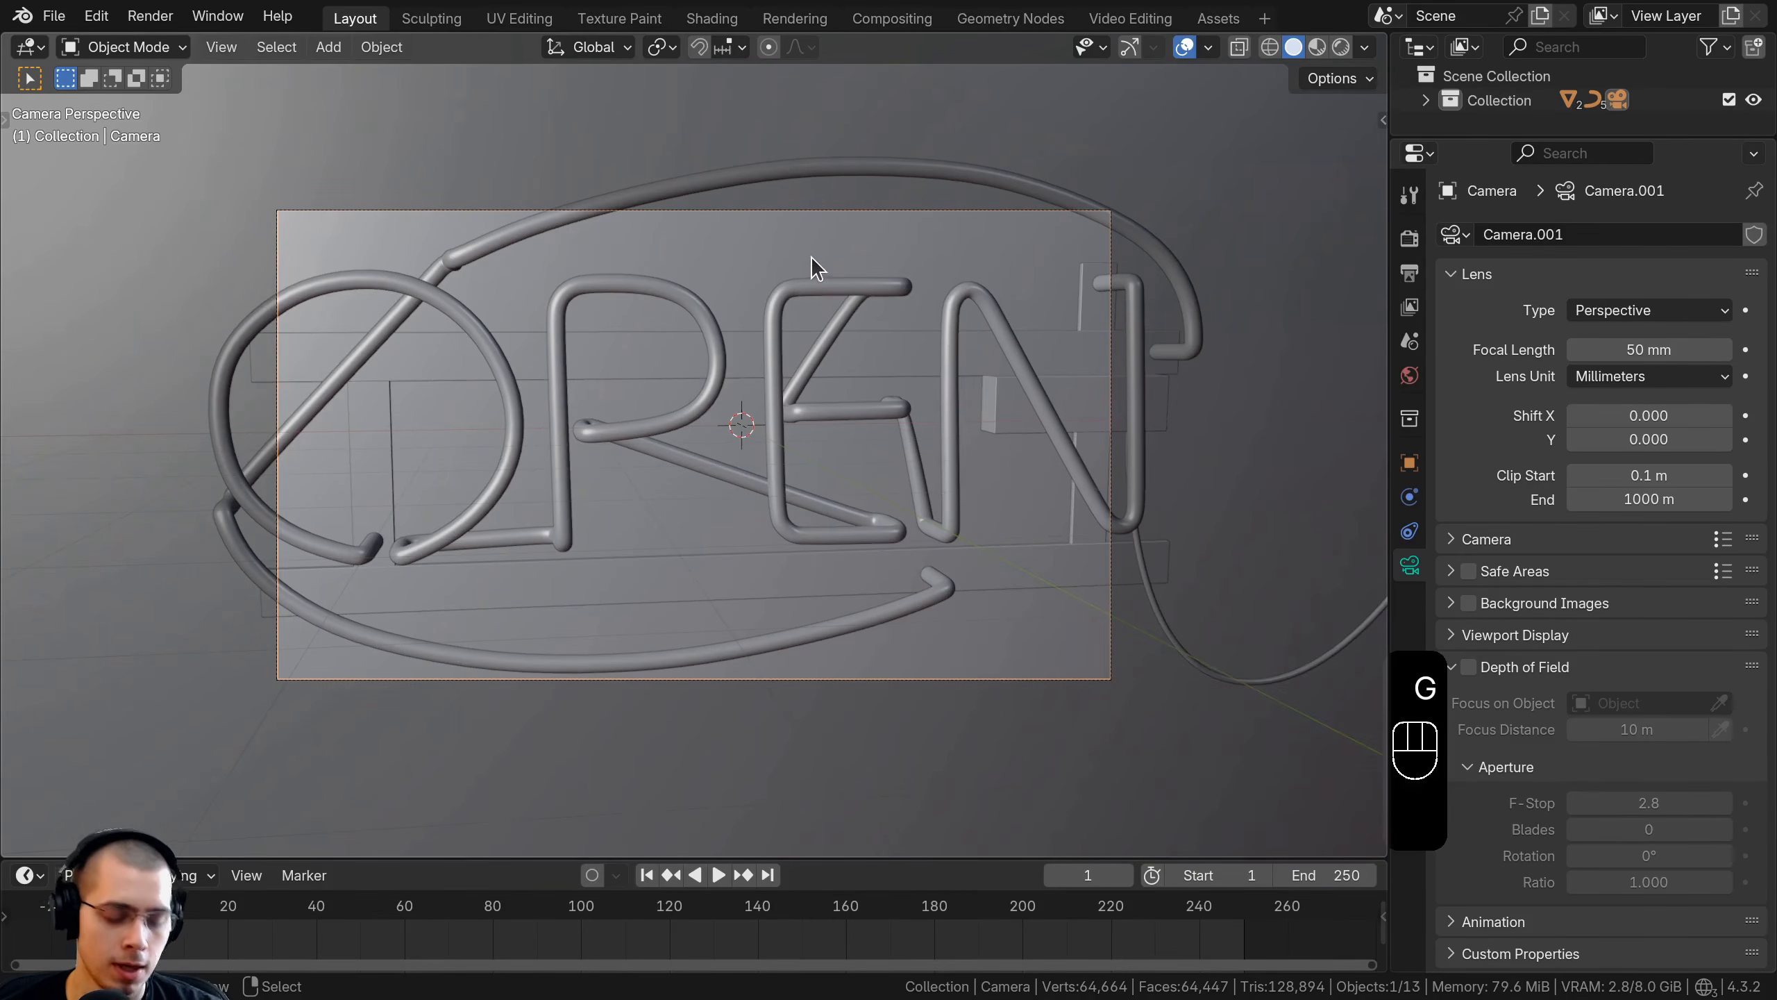
{"action": "key", "text": "g"}
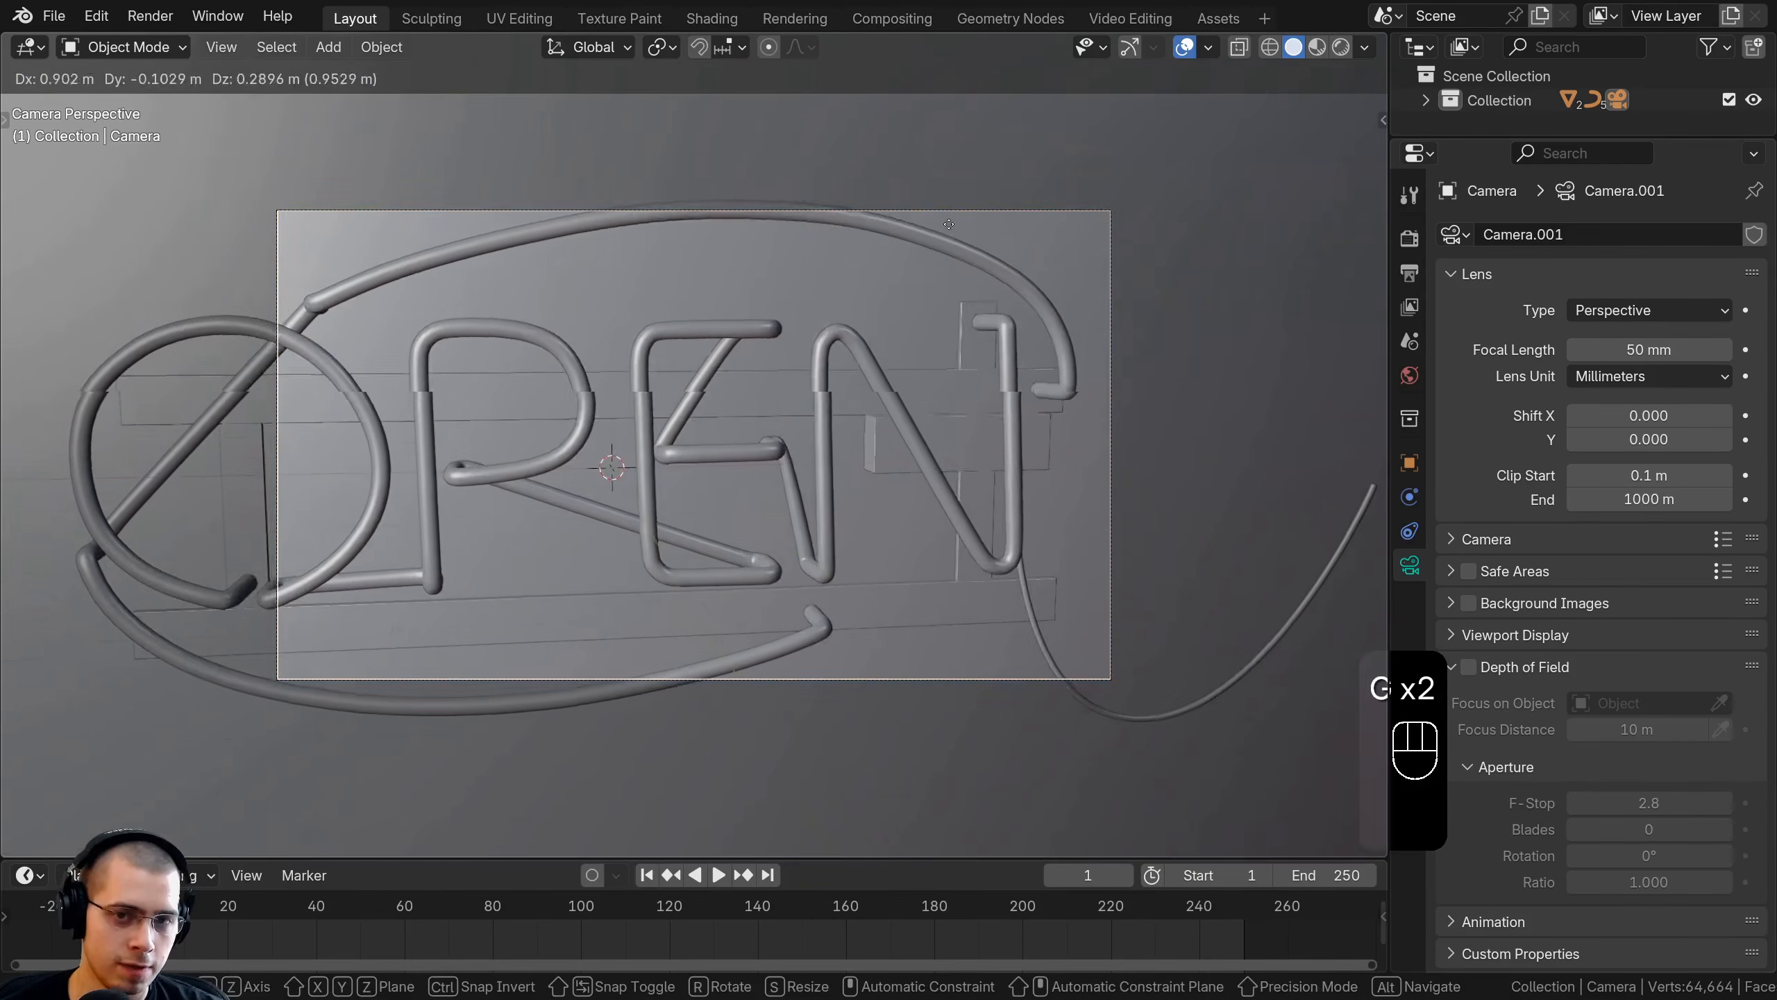
{"action": "right_click", "coordinate": [946, 223]}
Move the camera to center the OPEN sign in the frame and pull it back along its local Z axis
{"action": "key", "text": "g"}
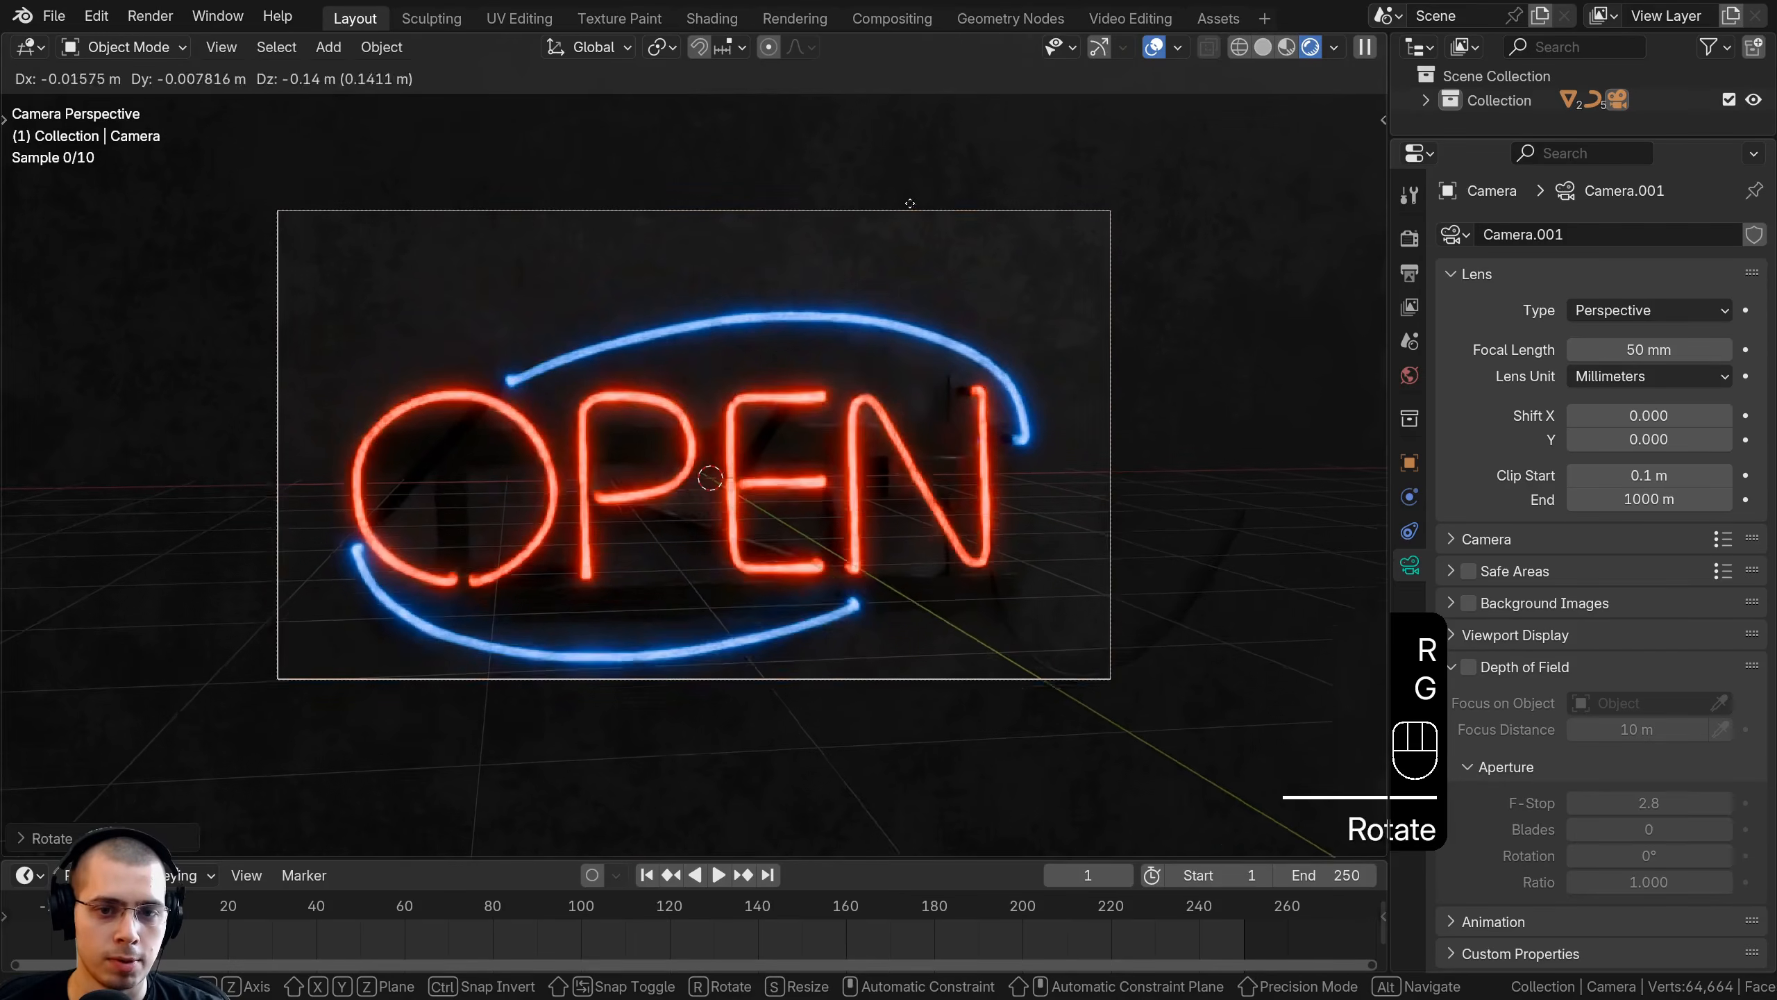
{"action": "left_click", "coordinate": [908, 252]}
{"action": "key", "text": "g"}
{"action": "middle_click", "coordinate": [919, 290]}
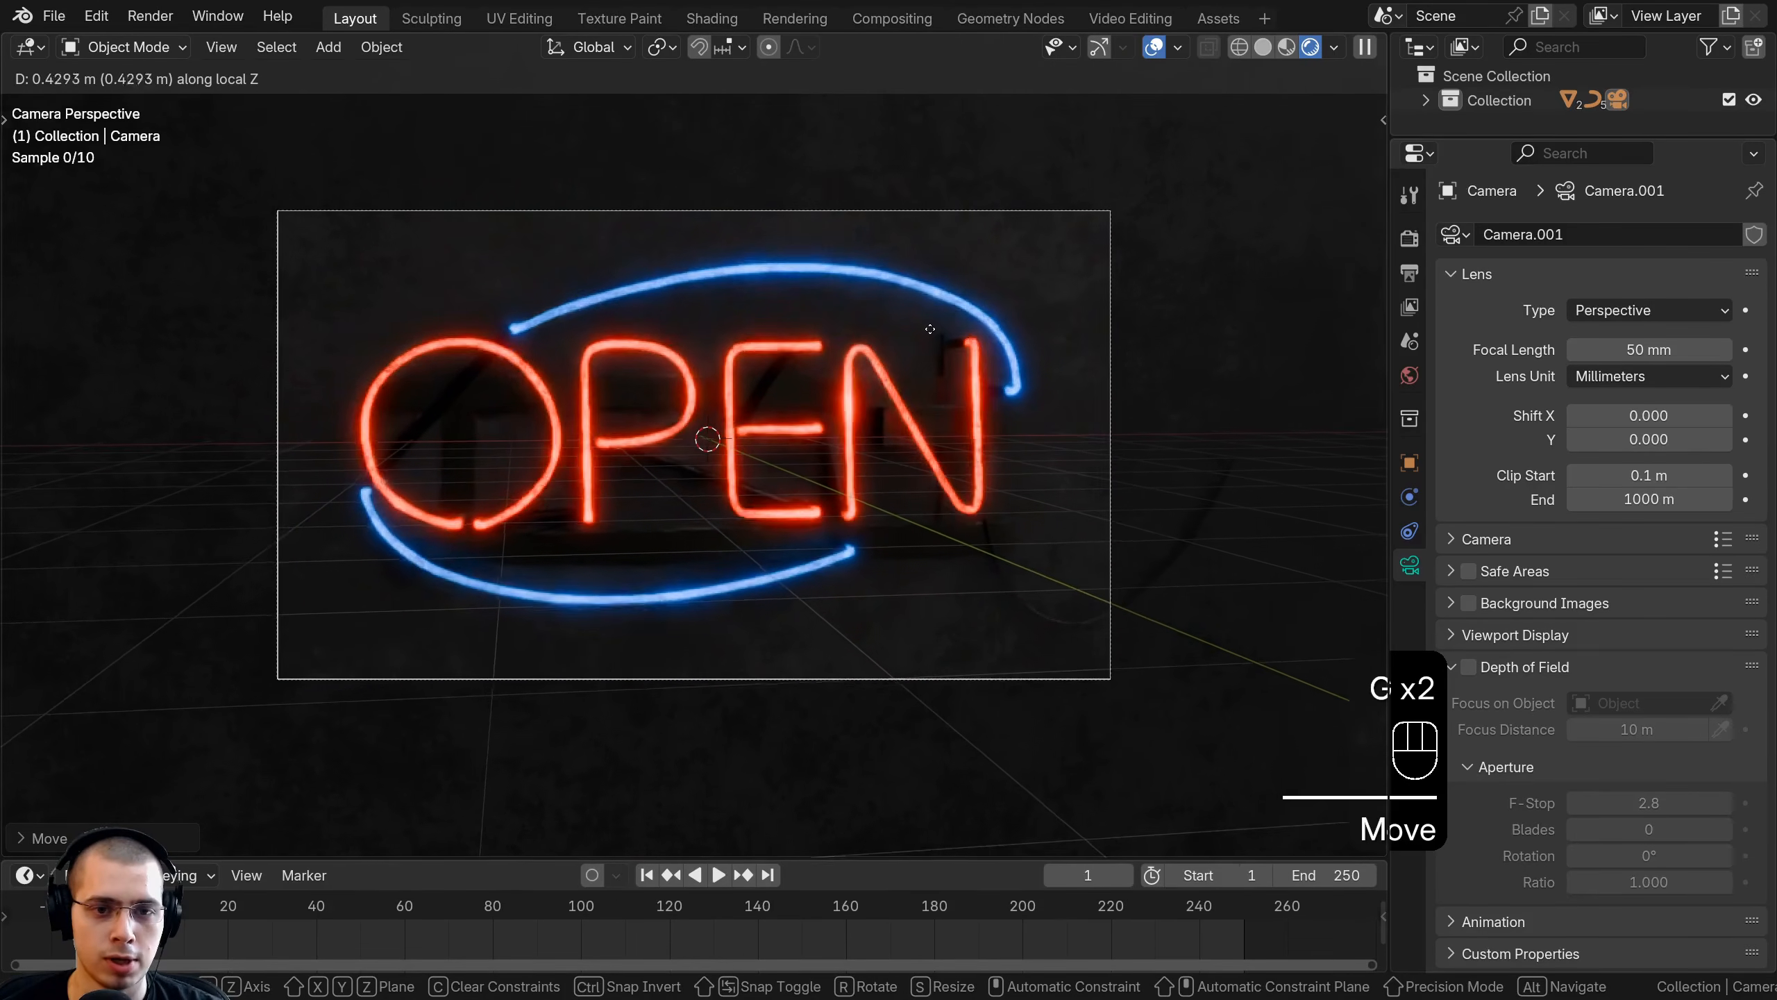
{"action": "left_click", "coordinate": [937, 369]}
Save the file and enable denoising with OptiX for the final render in the sampling settings
{"action": "left_click", "coordinate": [1410, 274]}
{"action": "key", "text": "ctrl+s"}
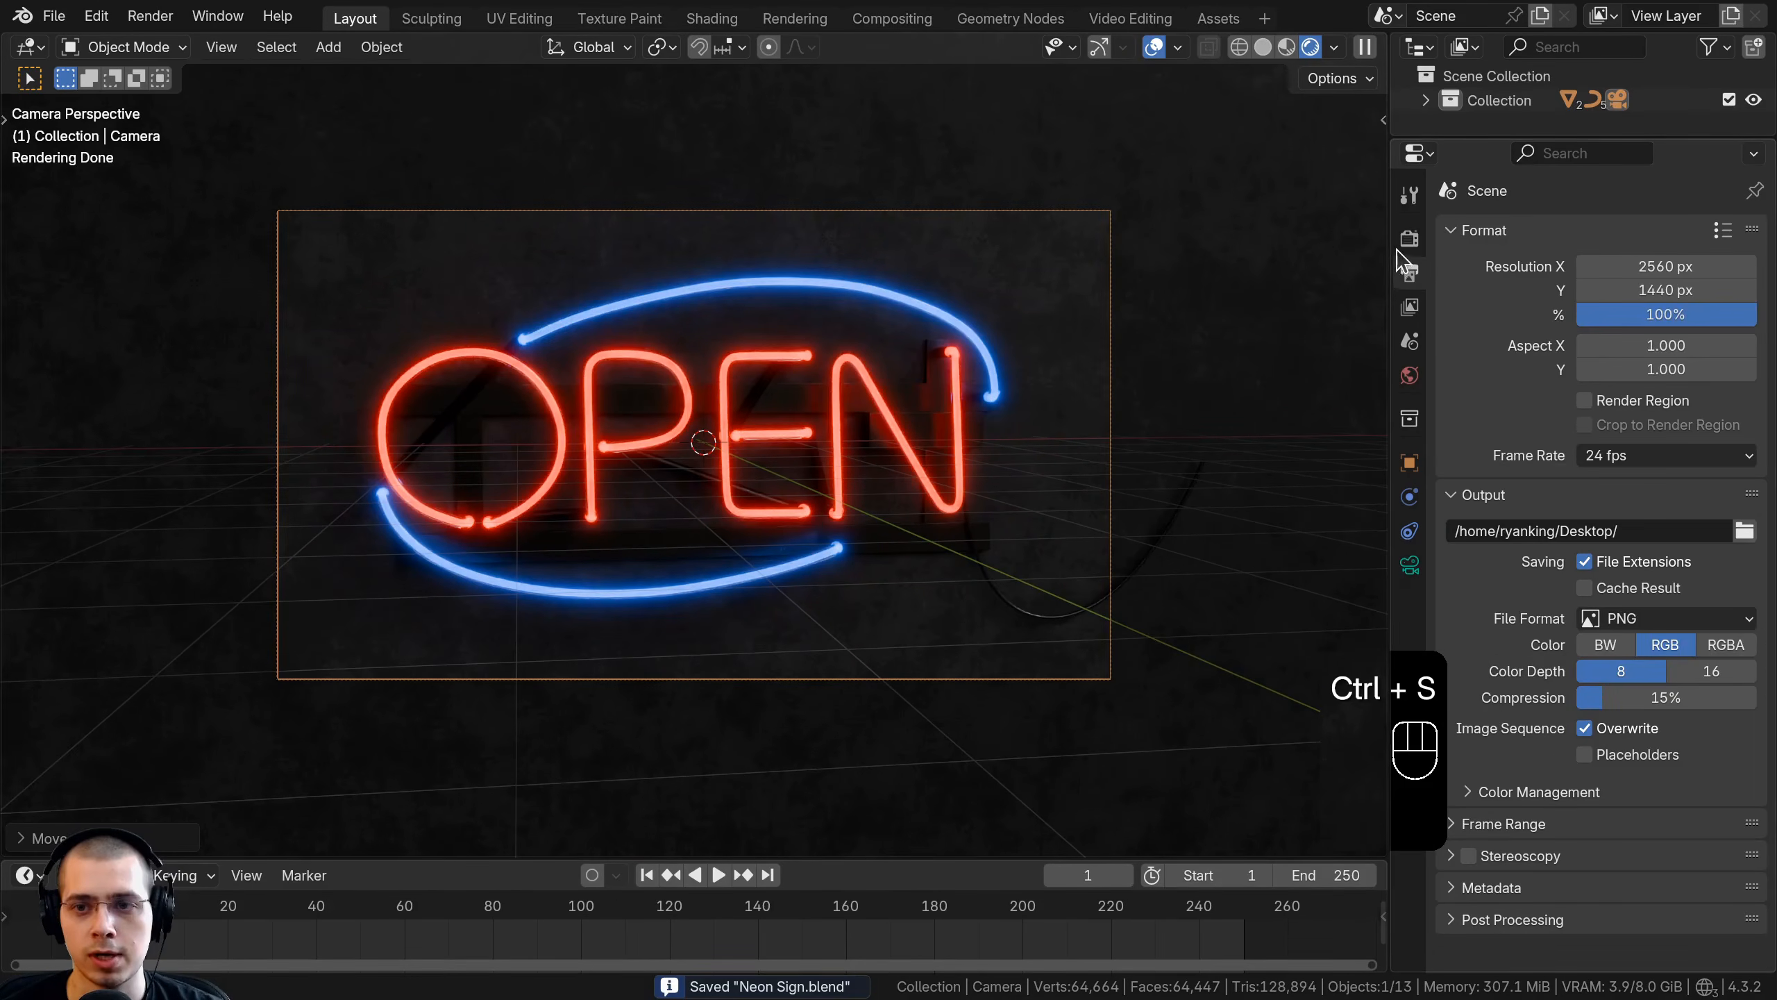
{"action": "left_click", "coordinate": [1399, 248]}
{"action": "left_click_drag", "start_coordinate": [1389, 255], "coordinate": [1369, 254]}
{"action": "scroll", "coordinate": [1523, 476], "scroll_direction": "down", "scroll_amount": 3}
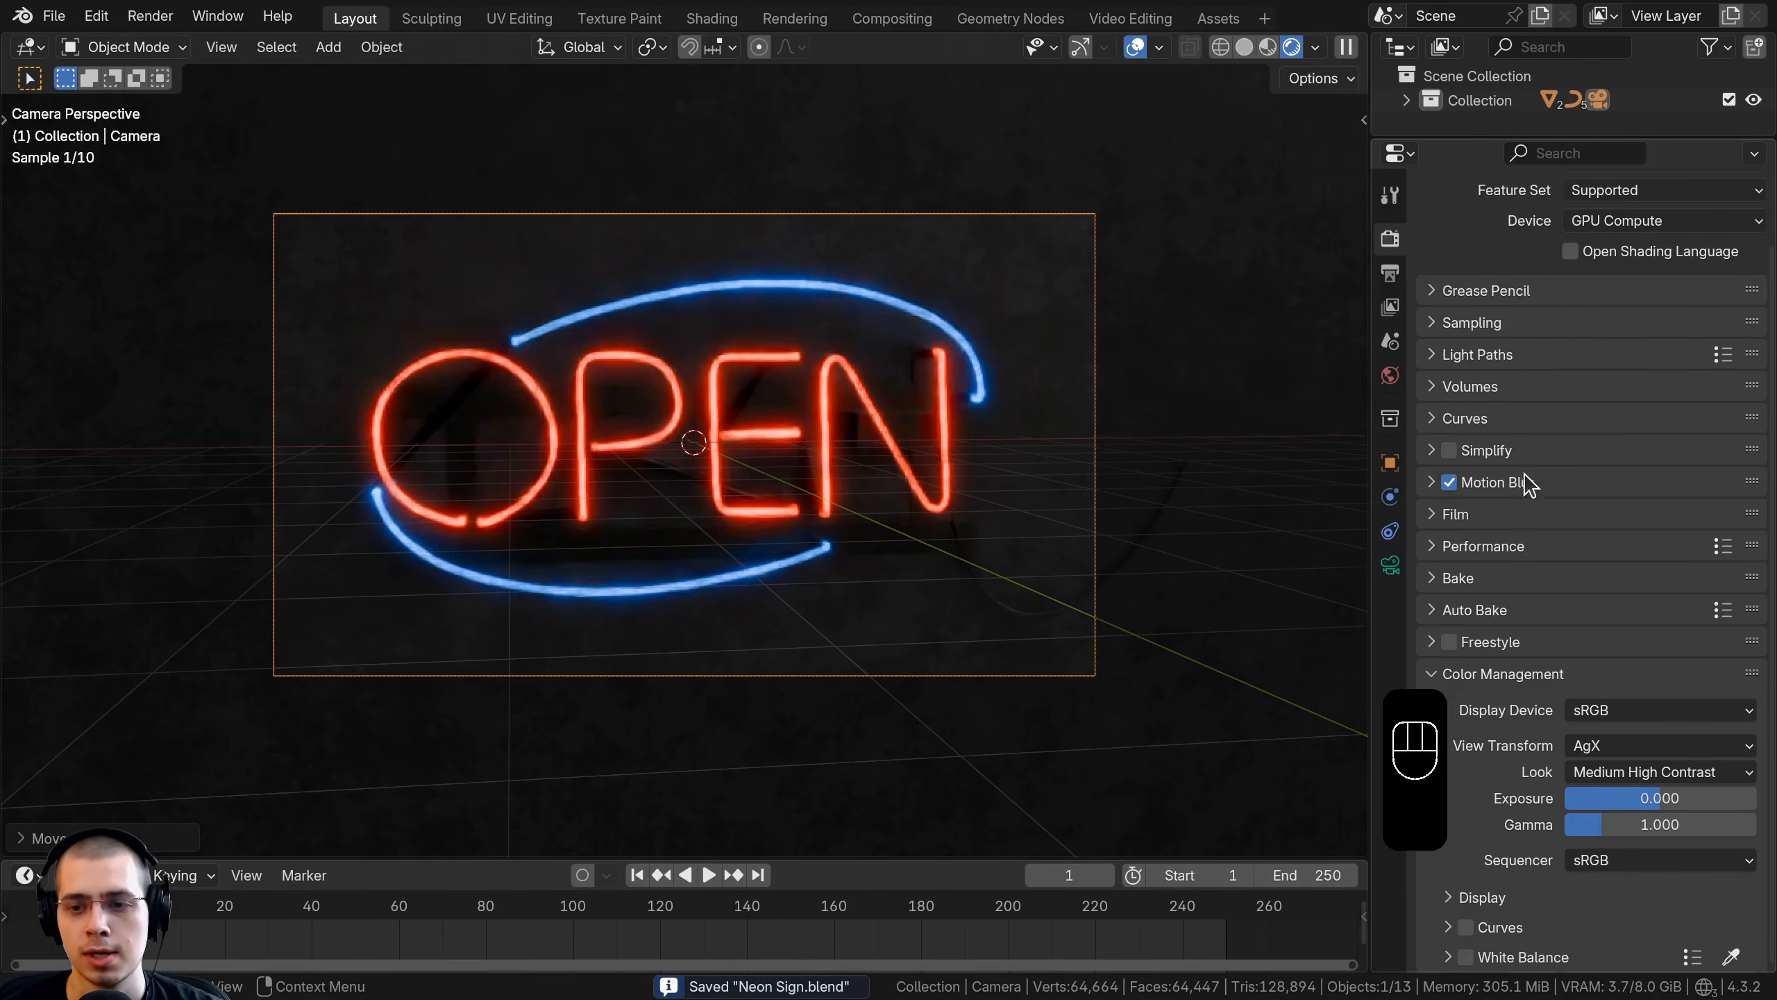
{"action": "left_click", "coordinate": [1443, 322]}
{"action": "scroll", "coordinate": [1527, 682], "scroll_direction": "down", "scroll_amount": 5}
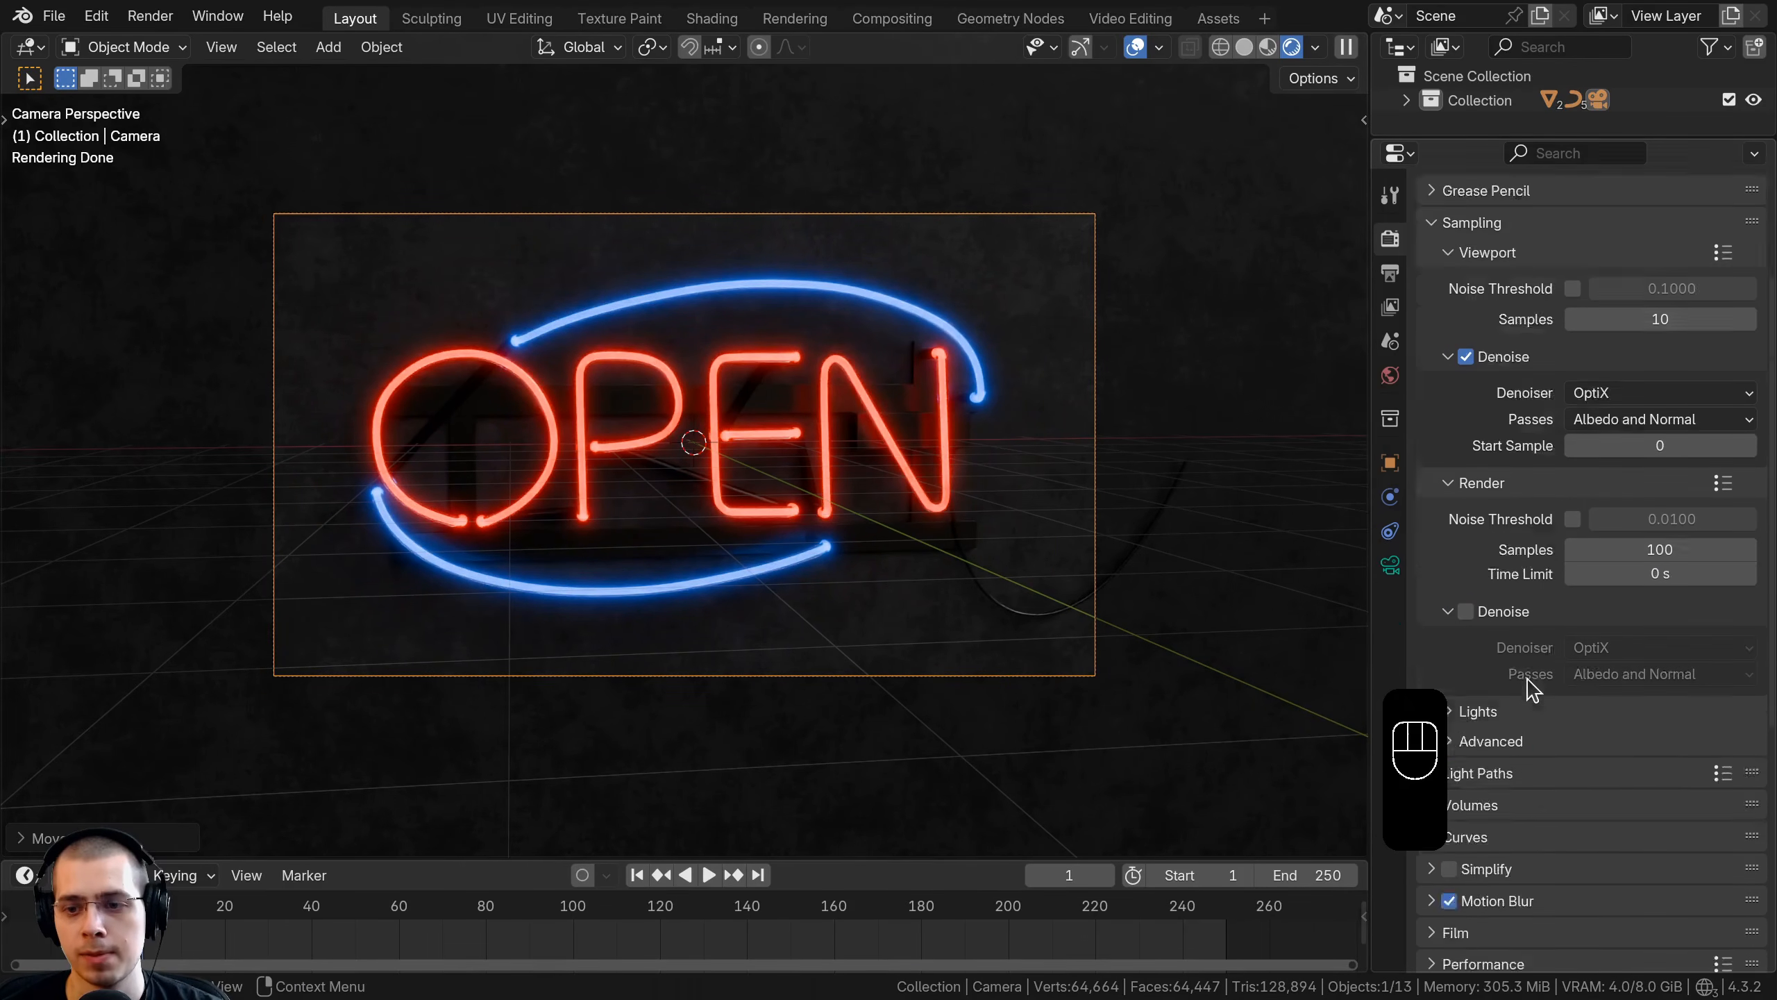
{"action": "left_click", "coordinate": [1464, 452]}
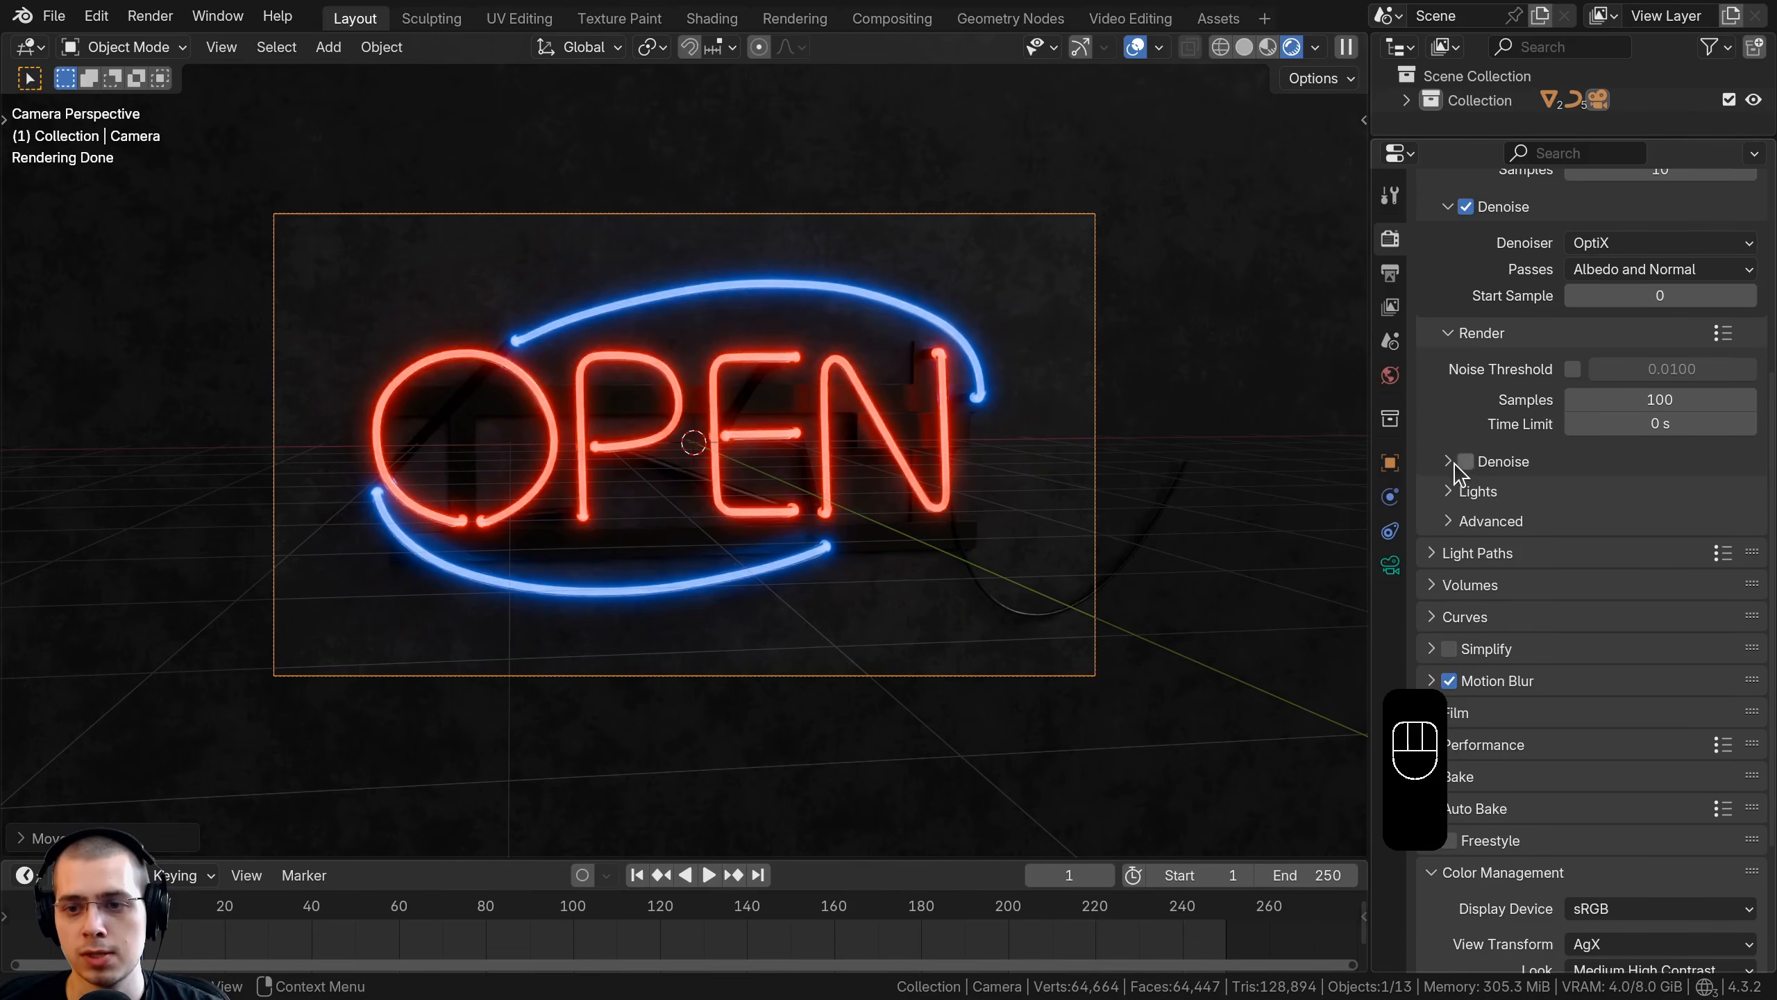
{"action": "left_click", "coordinate": [1453, 464]}
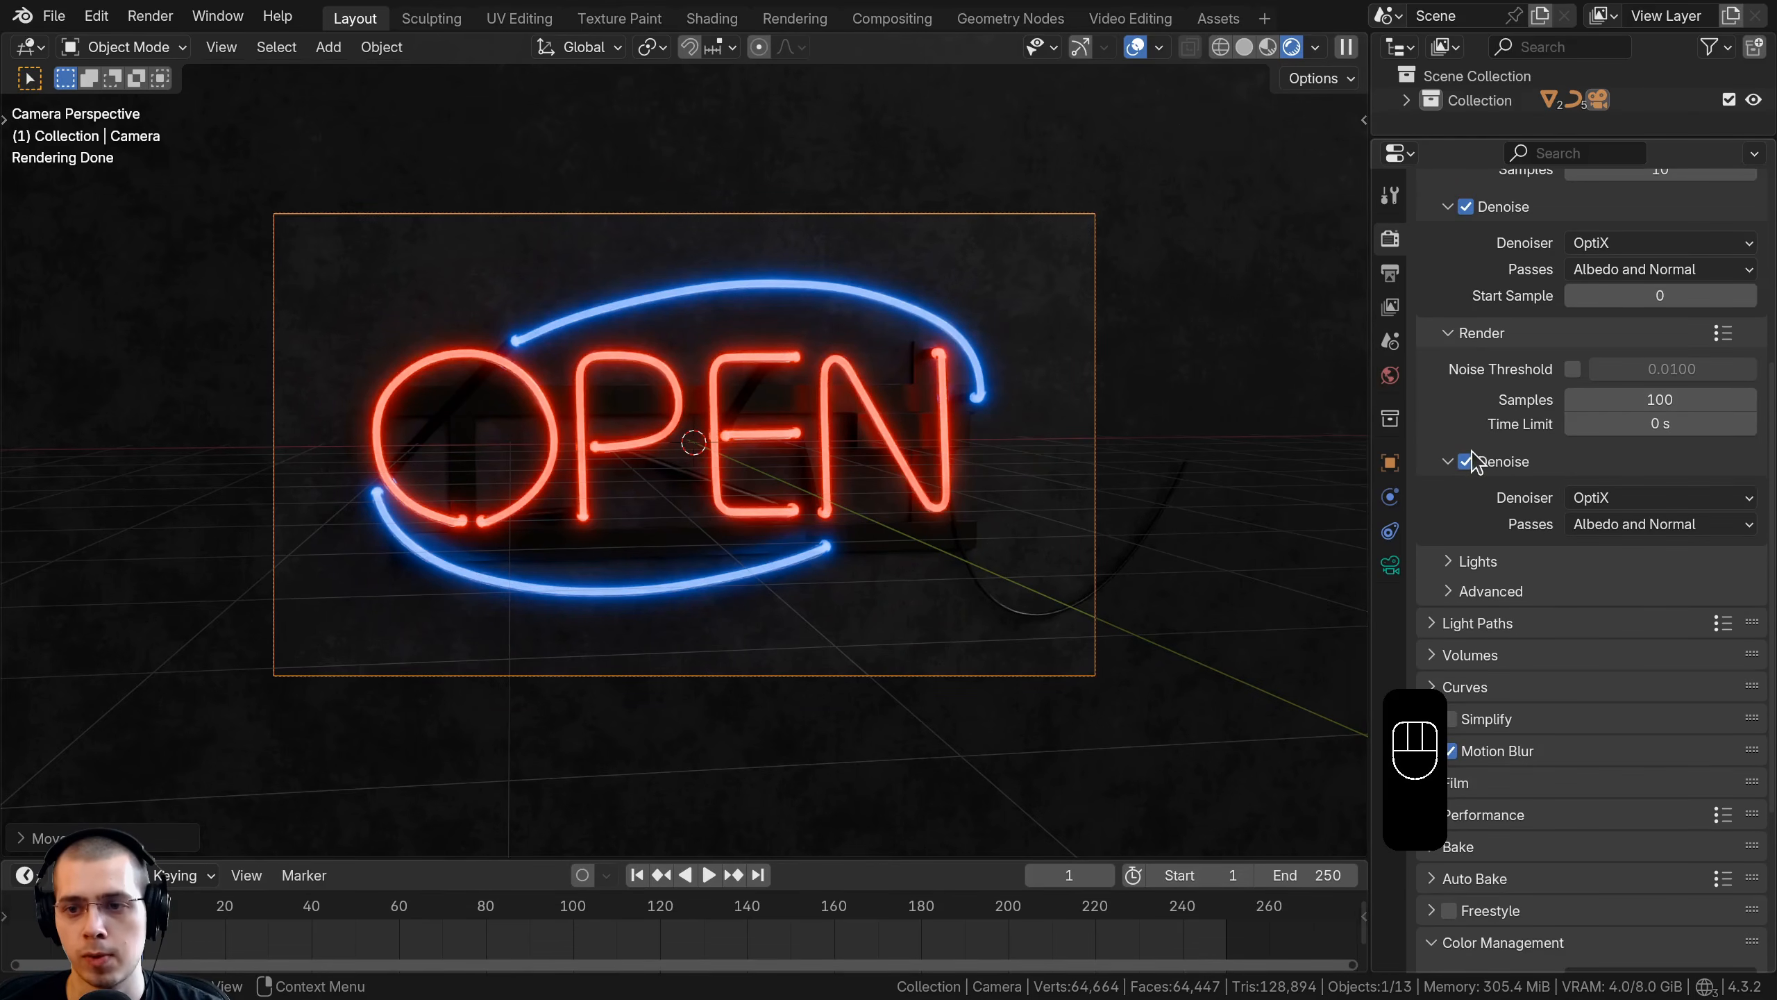
Fine-tune the camera's position around the sign and save the file
{"action": "key", "text": "g"}
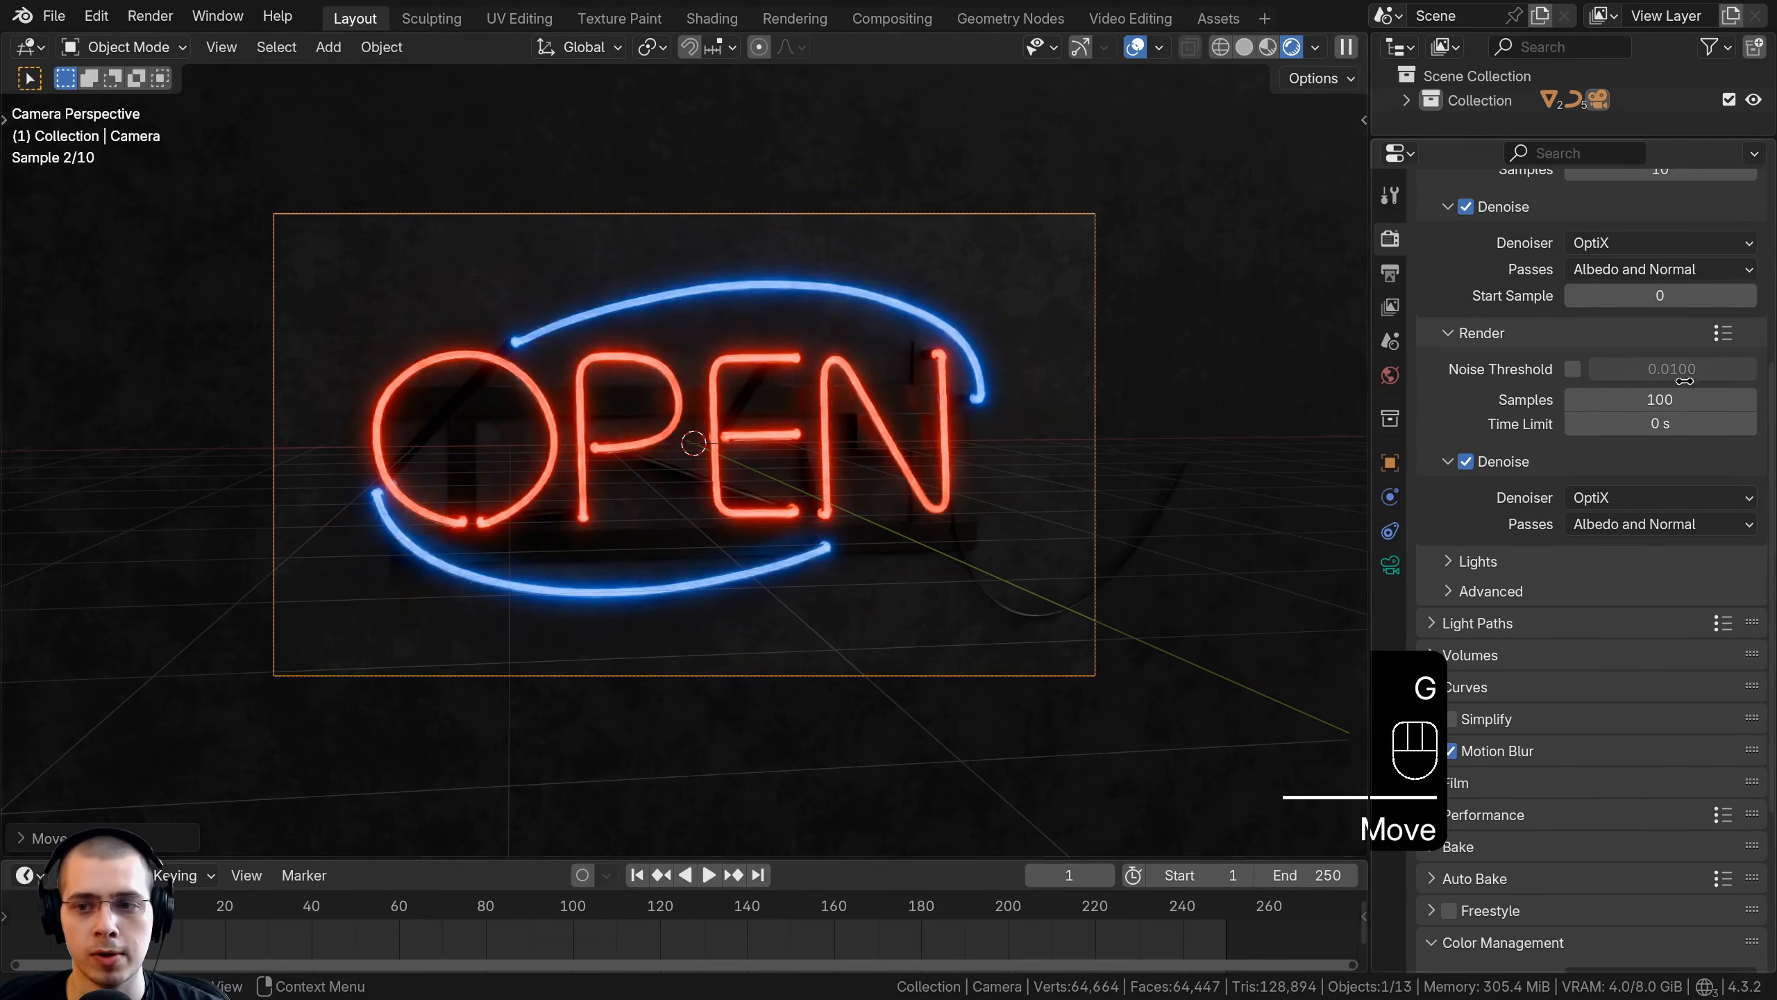
{"action": "middle_click_drag", "start_coordinate": [848, 500], "coordinate": [842, 525], "text": "shift"}
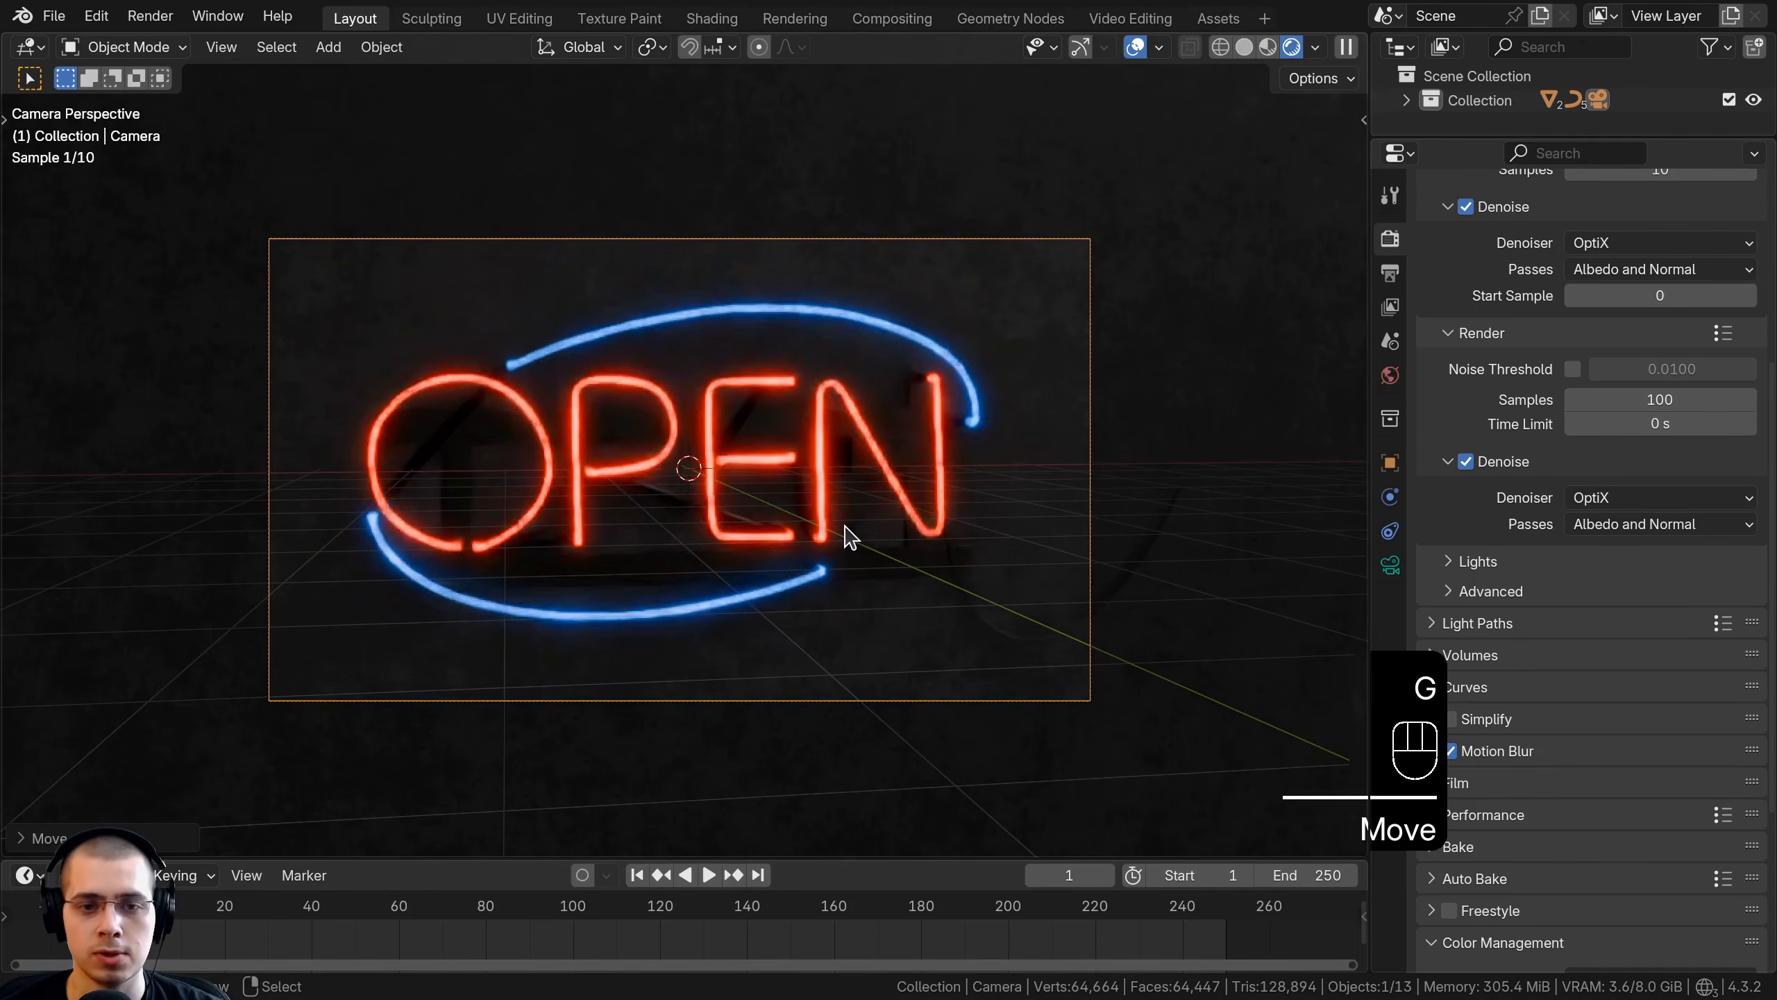
{"action": "scroll", "coordinate": [866, 491], "scroll_direction": "up", "scroll_amount": 1}
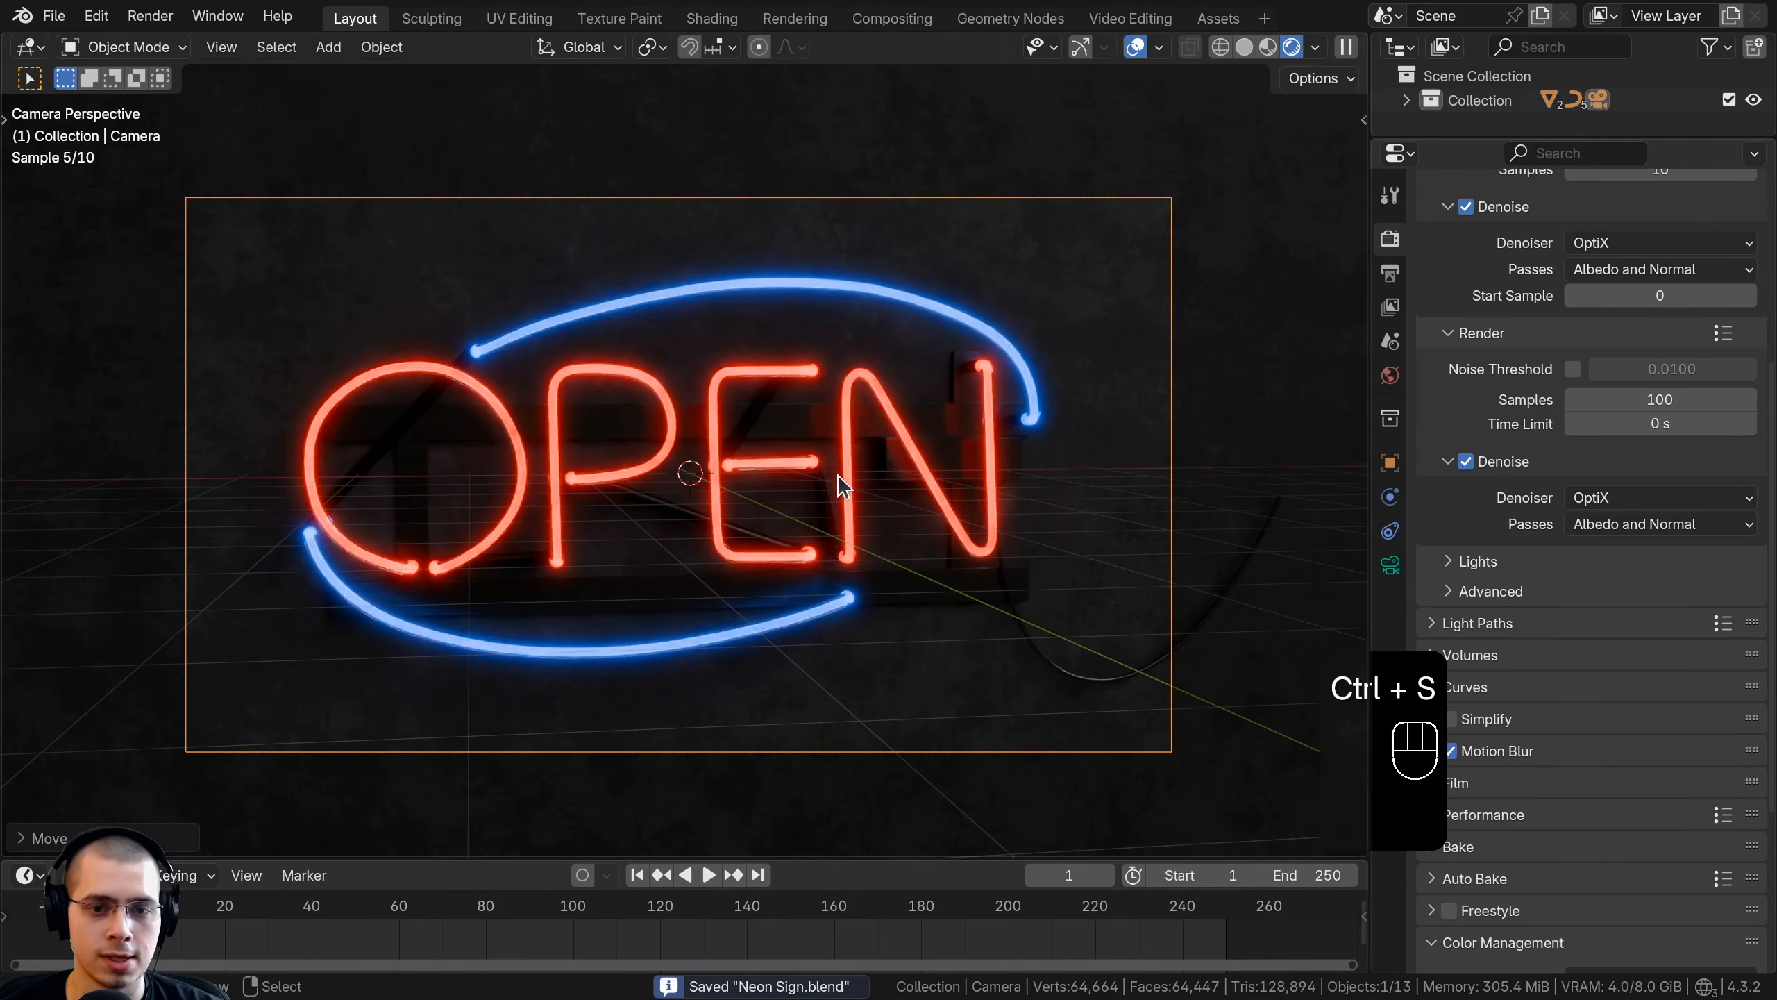
Switch the viewport to solid shading and render the current frame as a still image
{"action": "key", "text": "z"}
{"action": "left_click", "coordinate": [150, 14]}
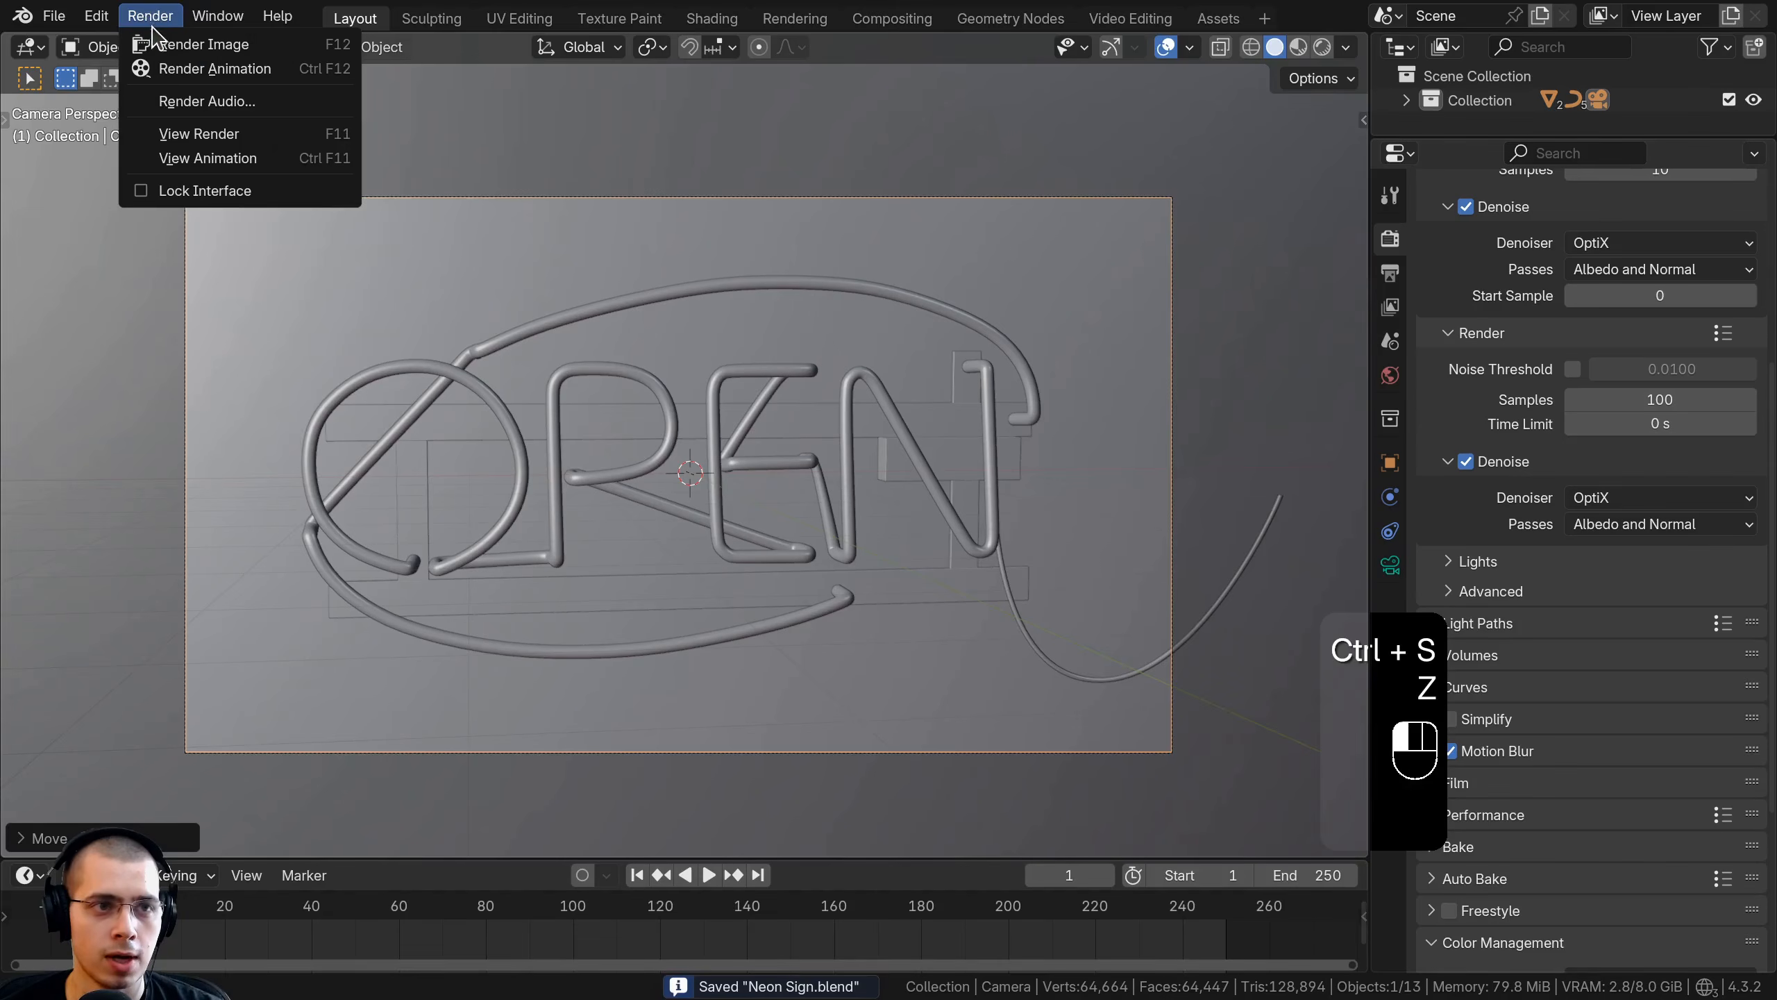
{"action": "left_click", "coordinate": [233, 46]}
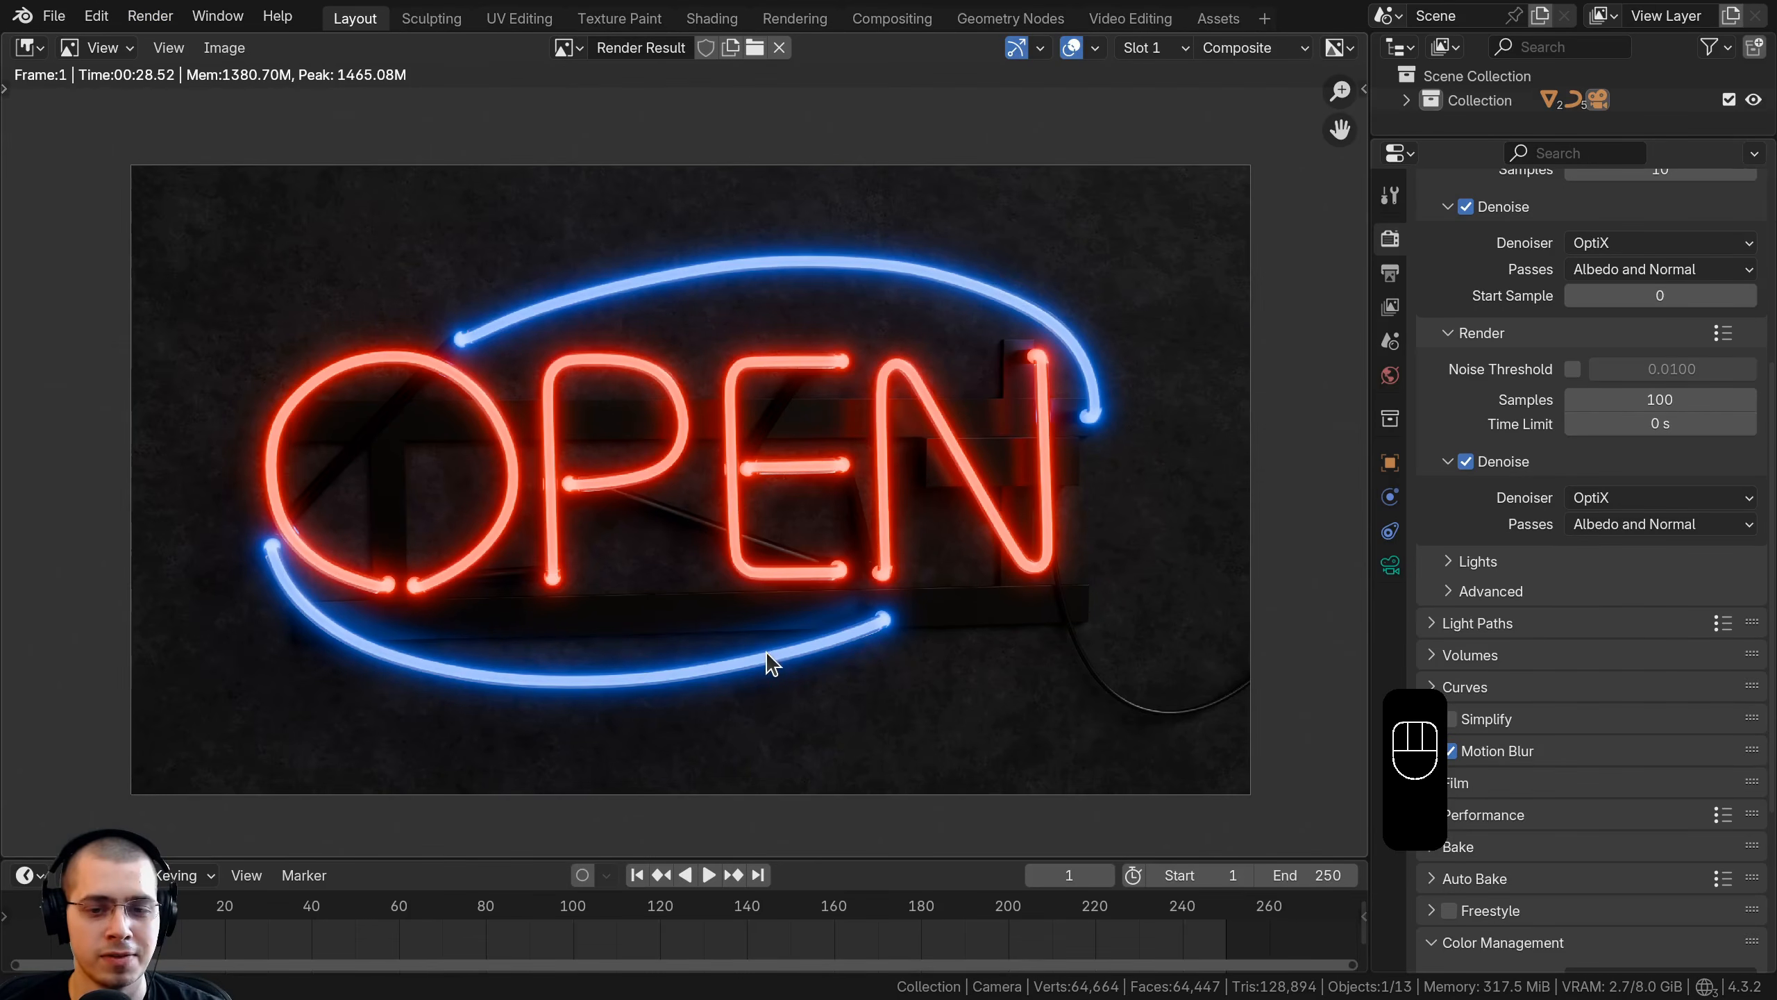
Start saving the rendered OPEN sign image with Save As
{"action": "middle_click_drag", "start_coordinate": [777, 654], "coordinate": [787, 663]}
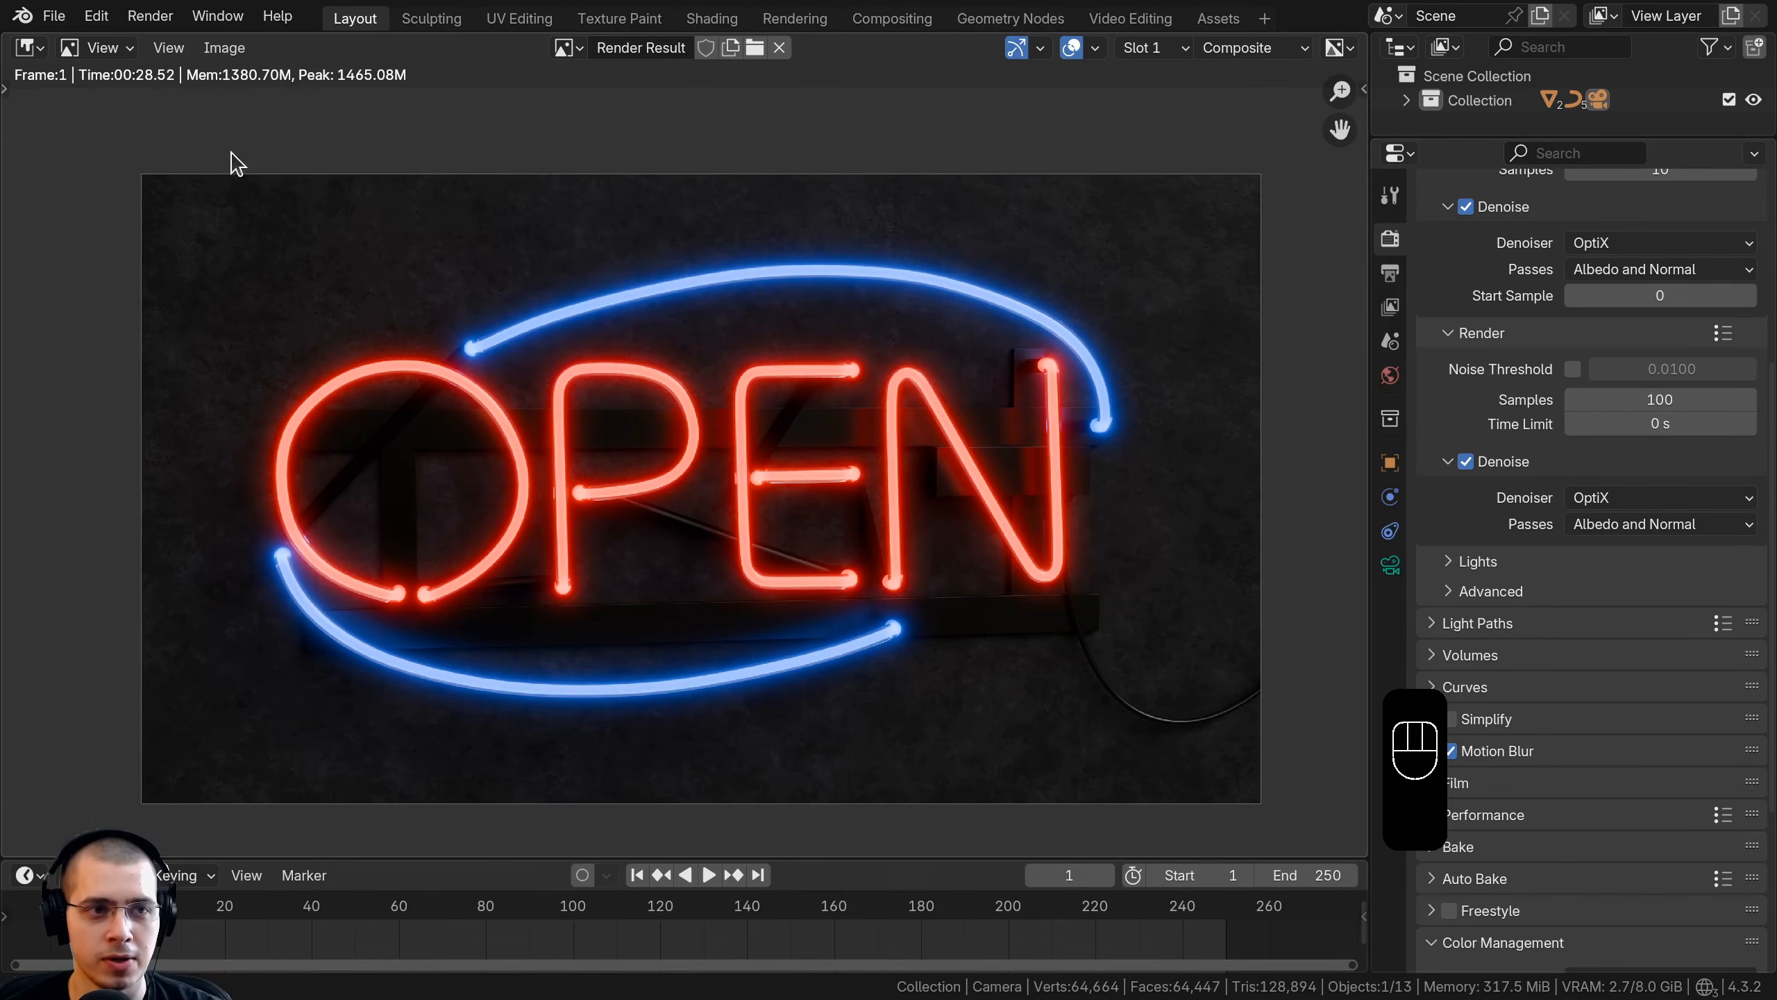
{"action": "left_click", "coordinate": [220, 56]}
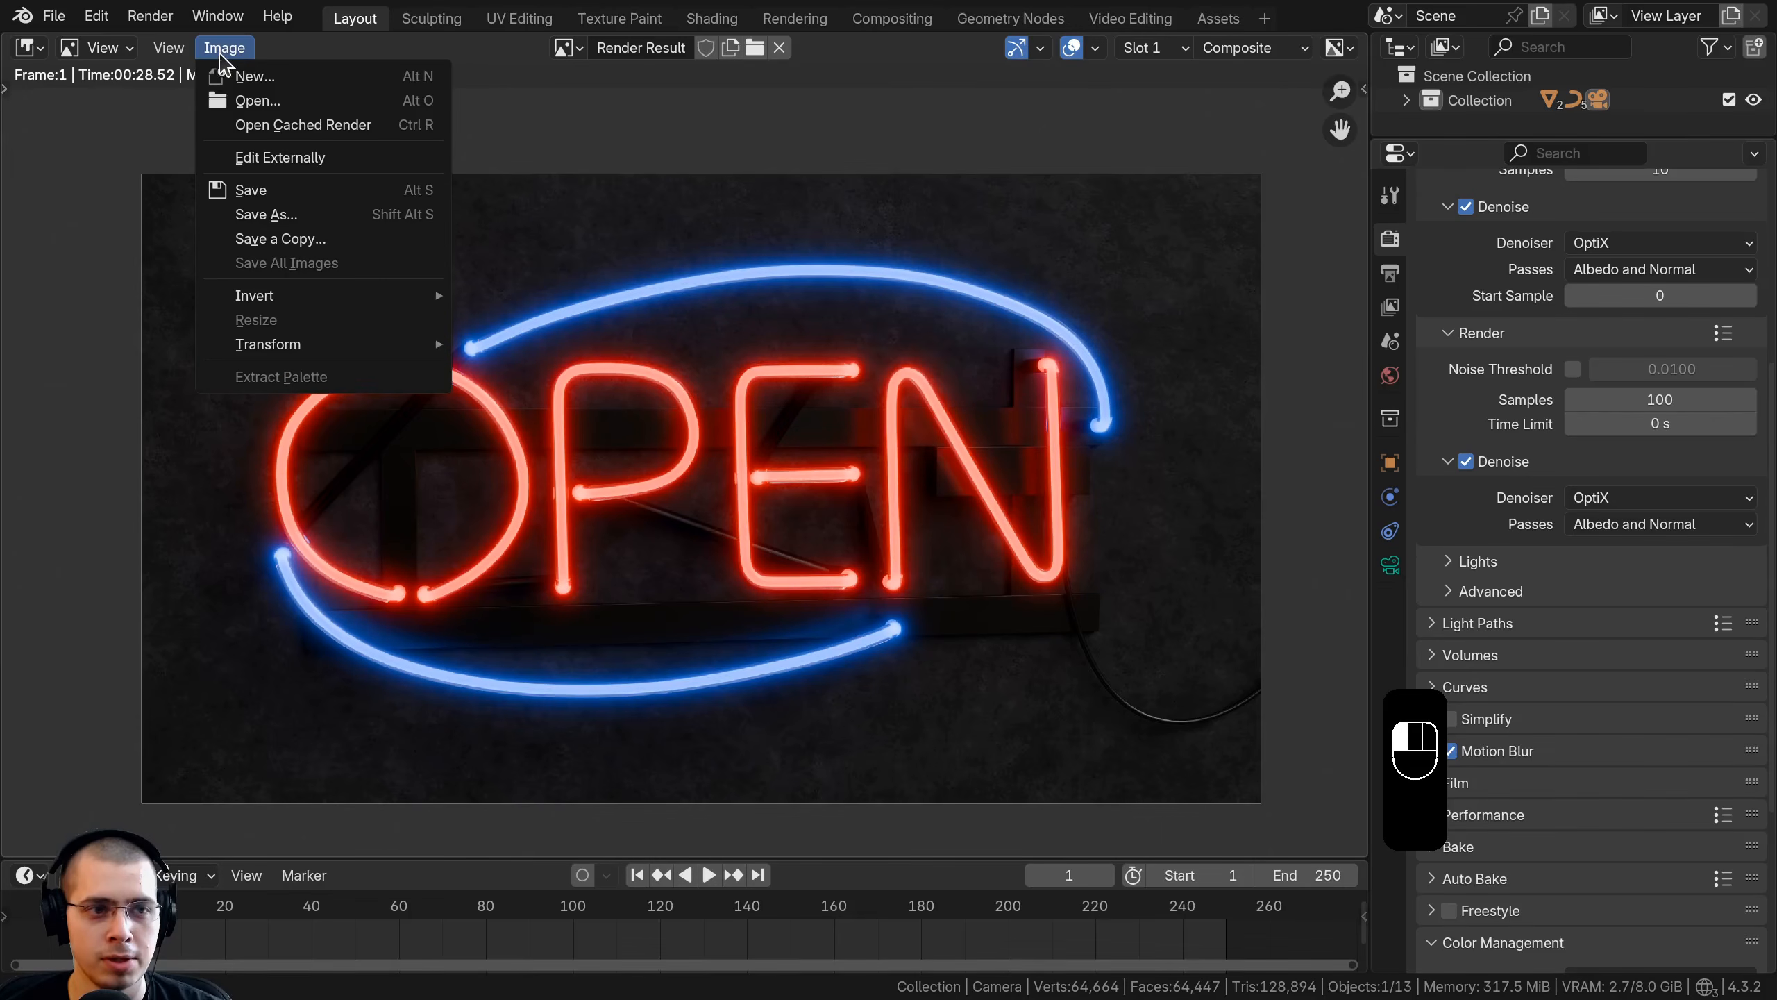
{"action": "left_click", "coordinate": [286, 222]}
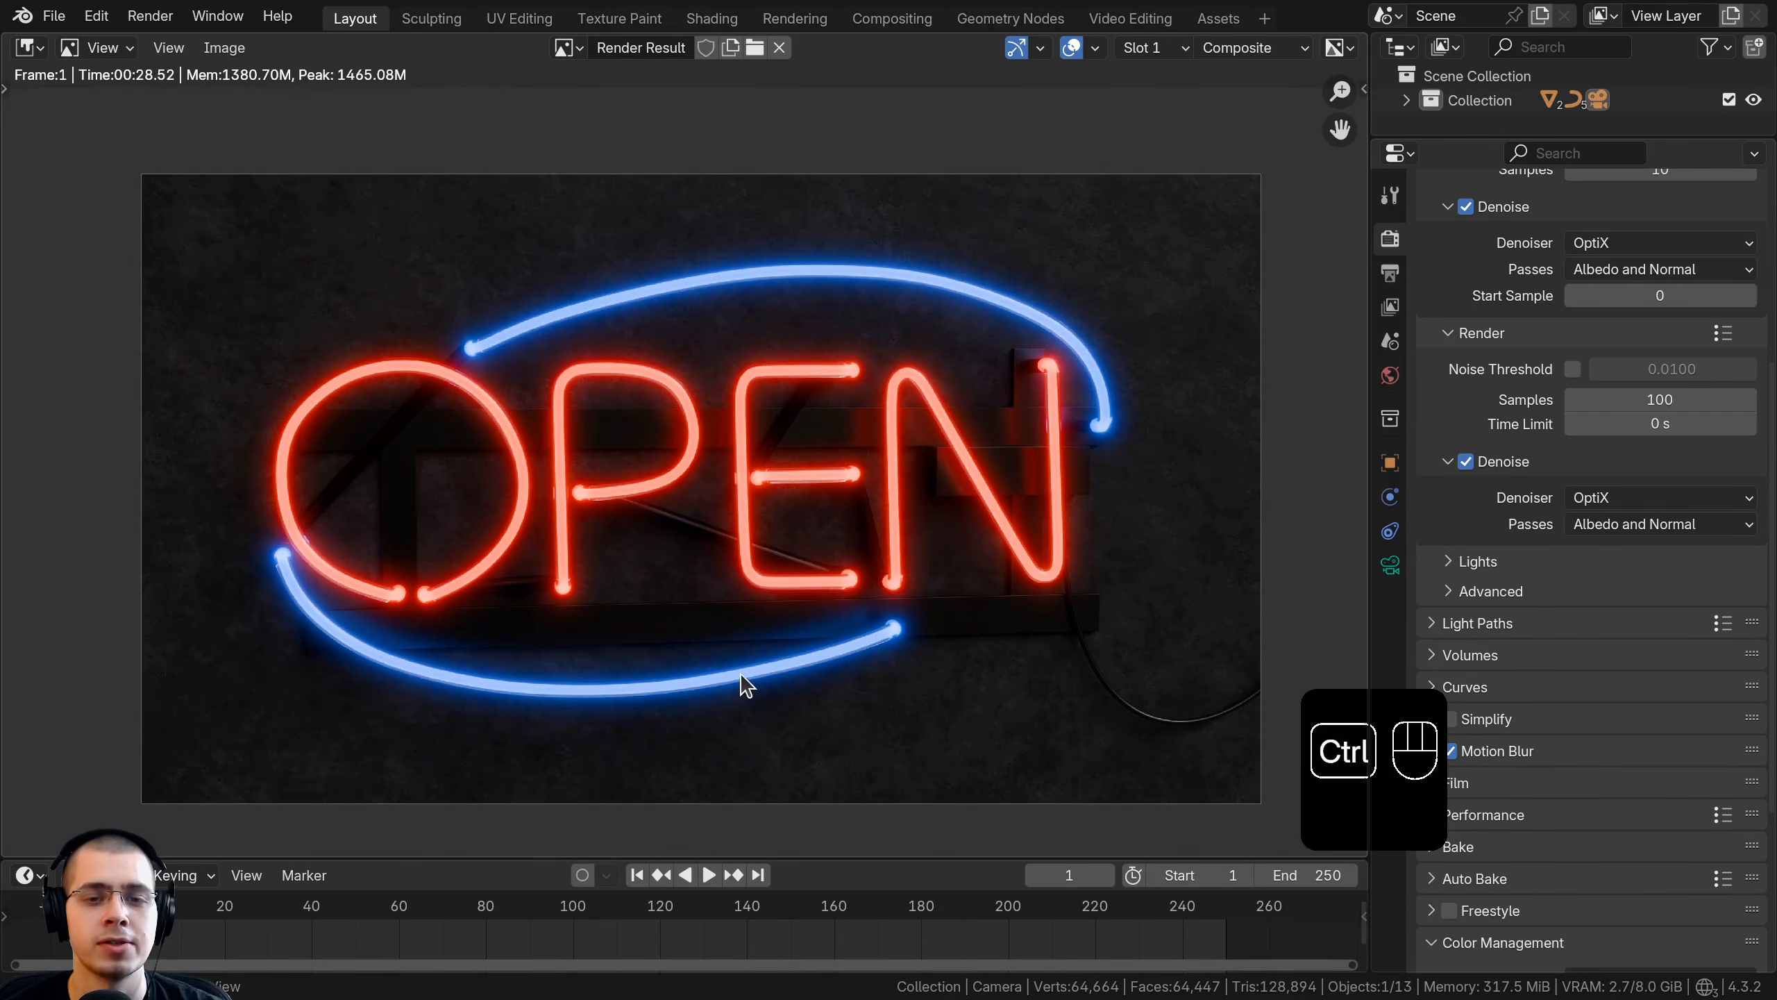
{"action": "middle_click_drag", "start_coordinate": [741, 674], "coordinate": [743, 648], "text": "ctrl"}
{"action": "middle_click_drag", "start_coordinate": [700, 504], "coordinate": [700, 480], "text": "ctrl"}
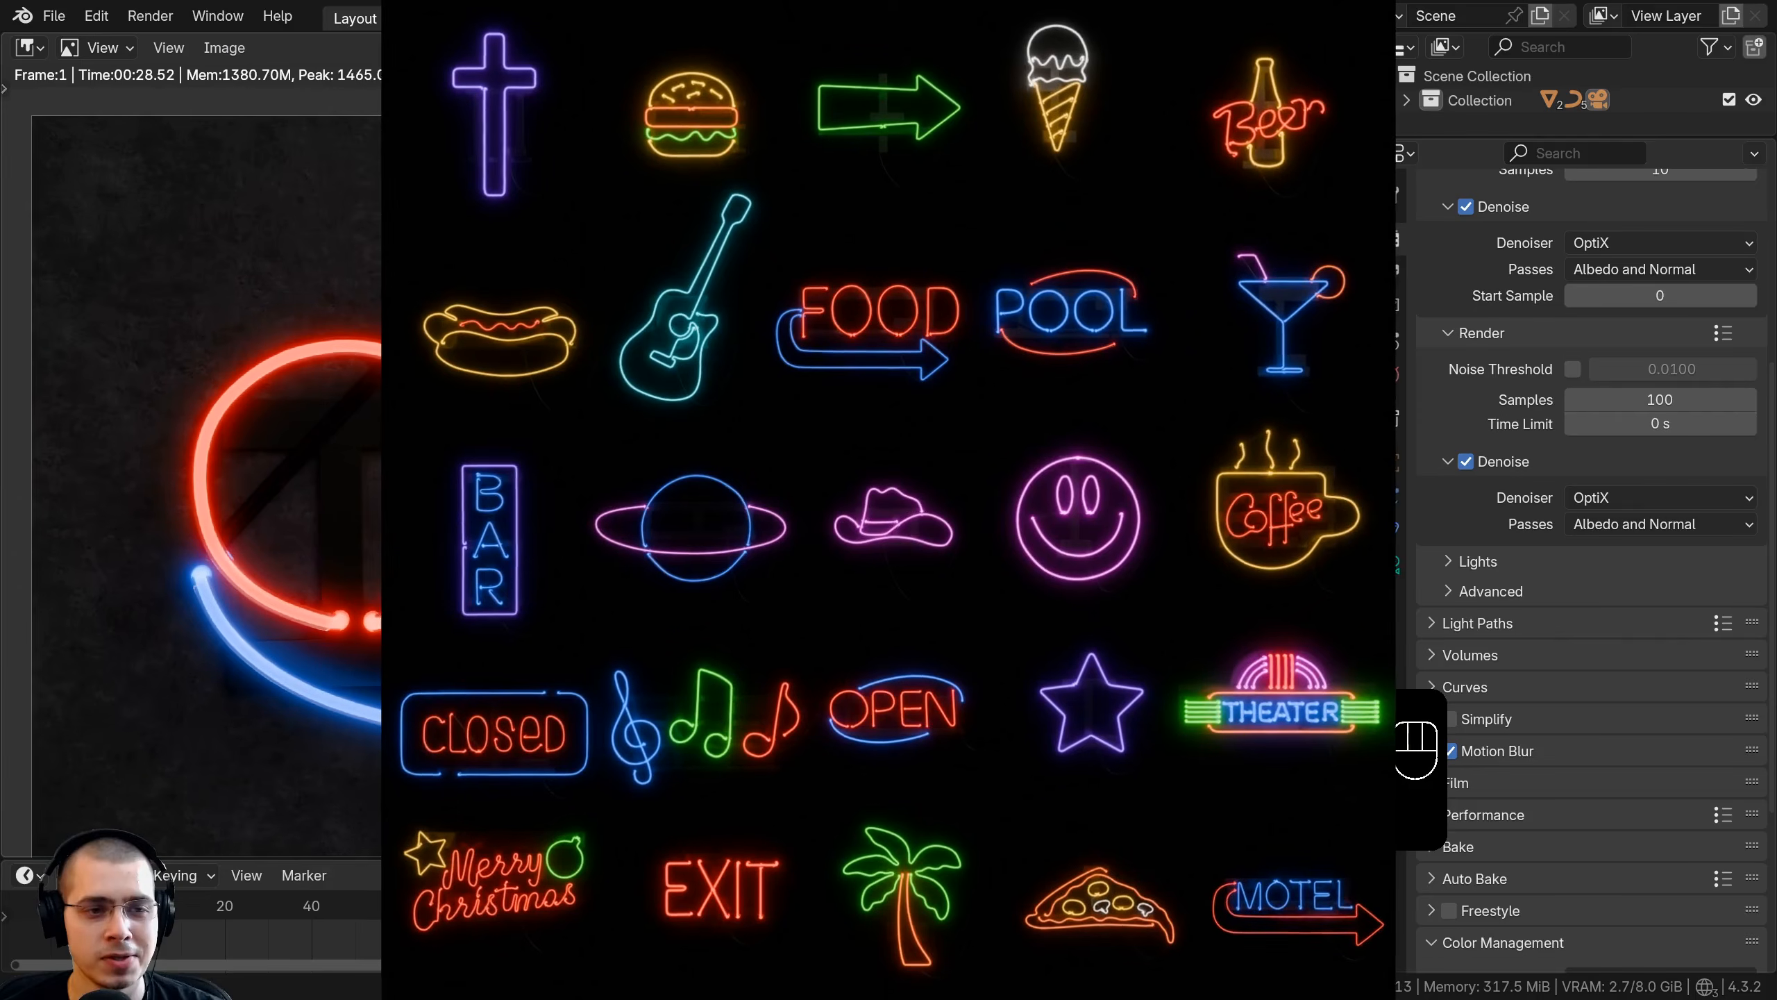